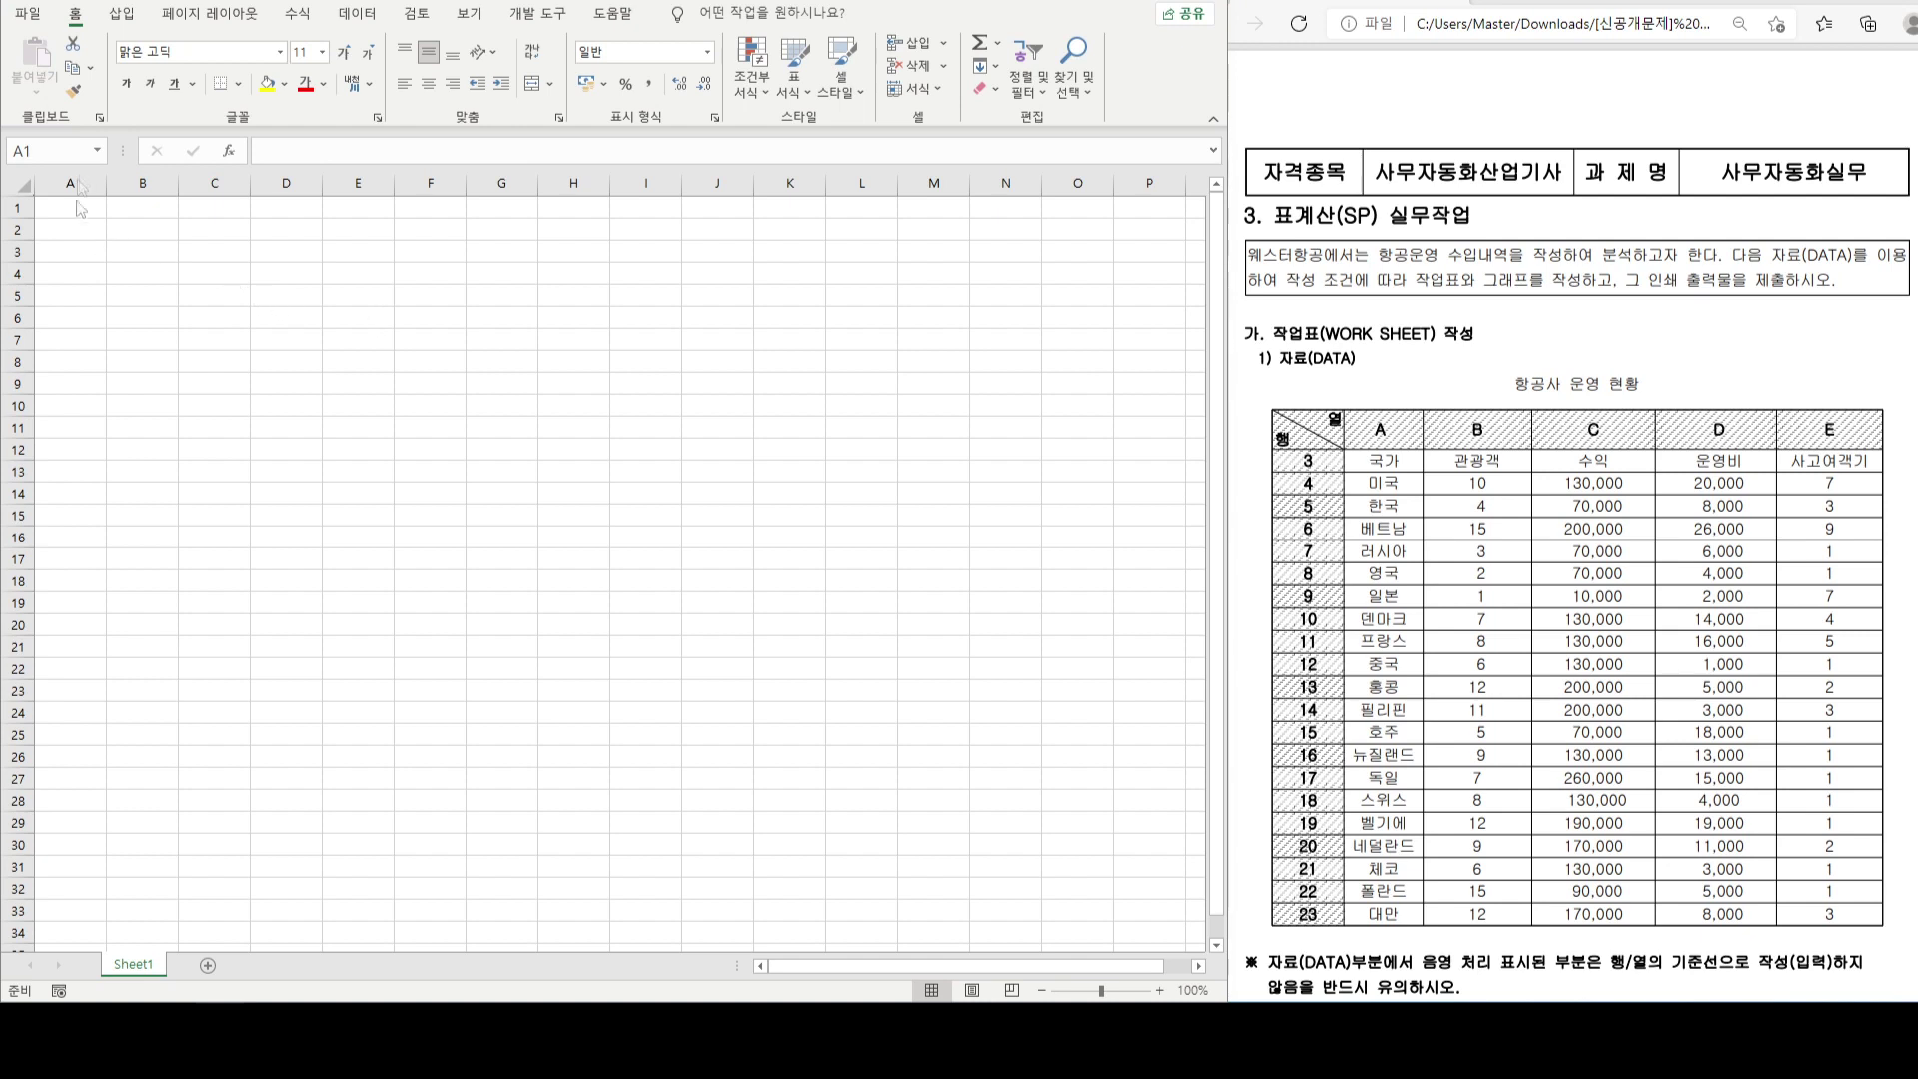
# - Enter the header 국가 in A3 and the countries 미국 and 한국 in A4:A5
pyautogui.click(92, 251)
pyautogui.write('ㅎ')
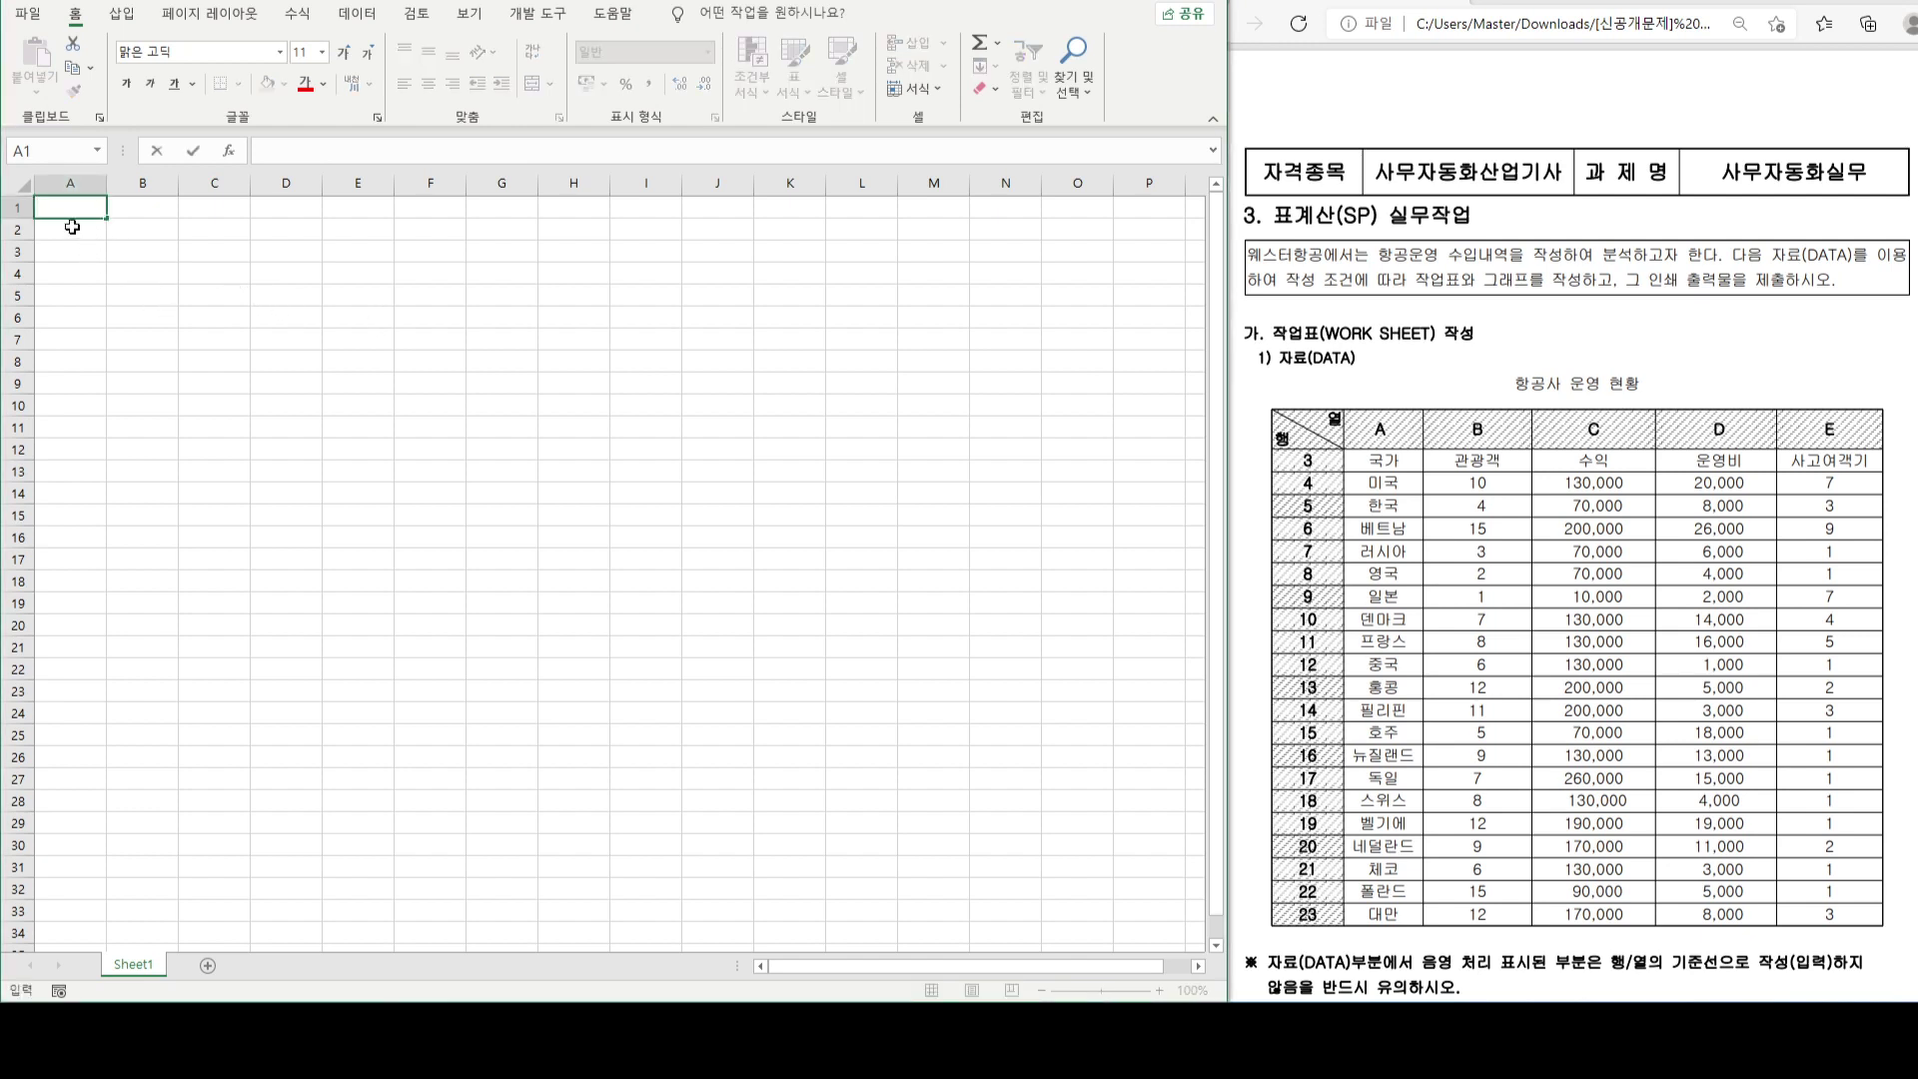
pyautogui.click(75, 246)
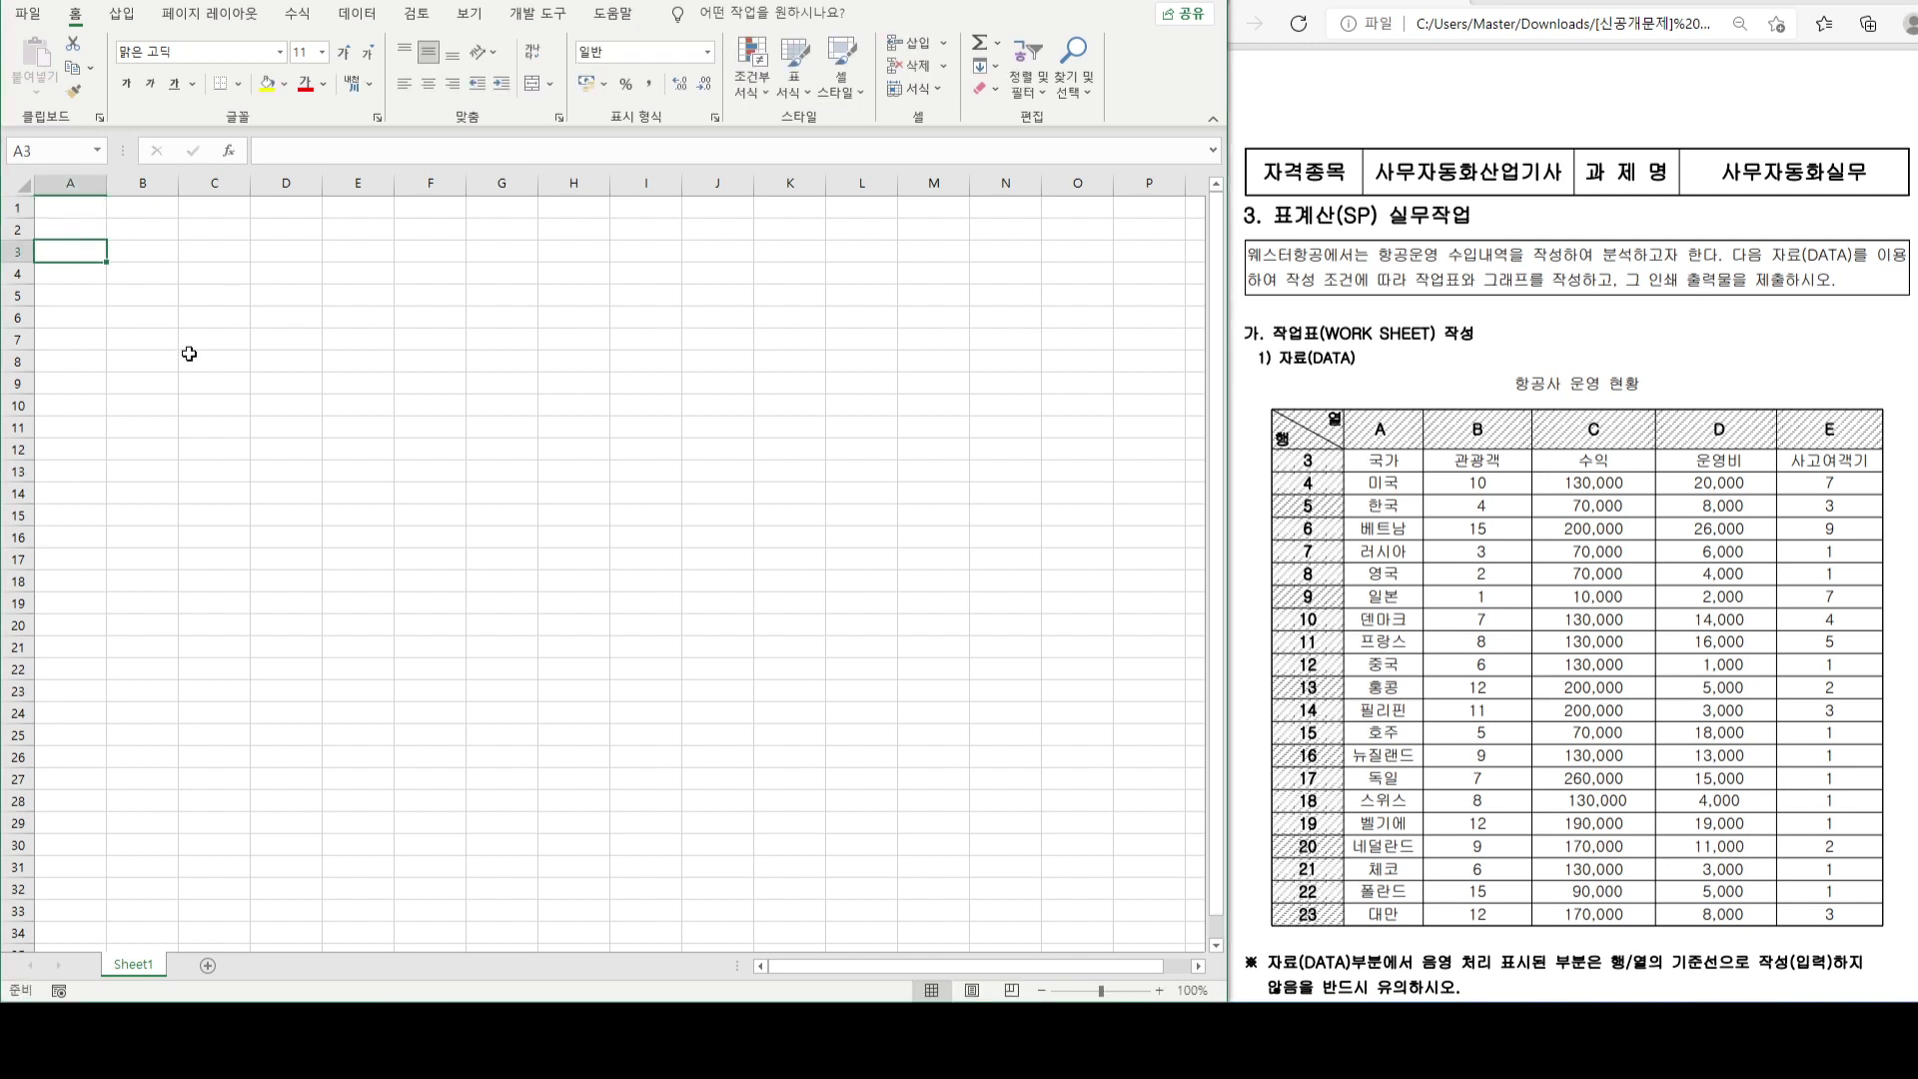
pyautogui.write('국가')
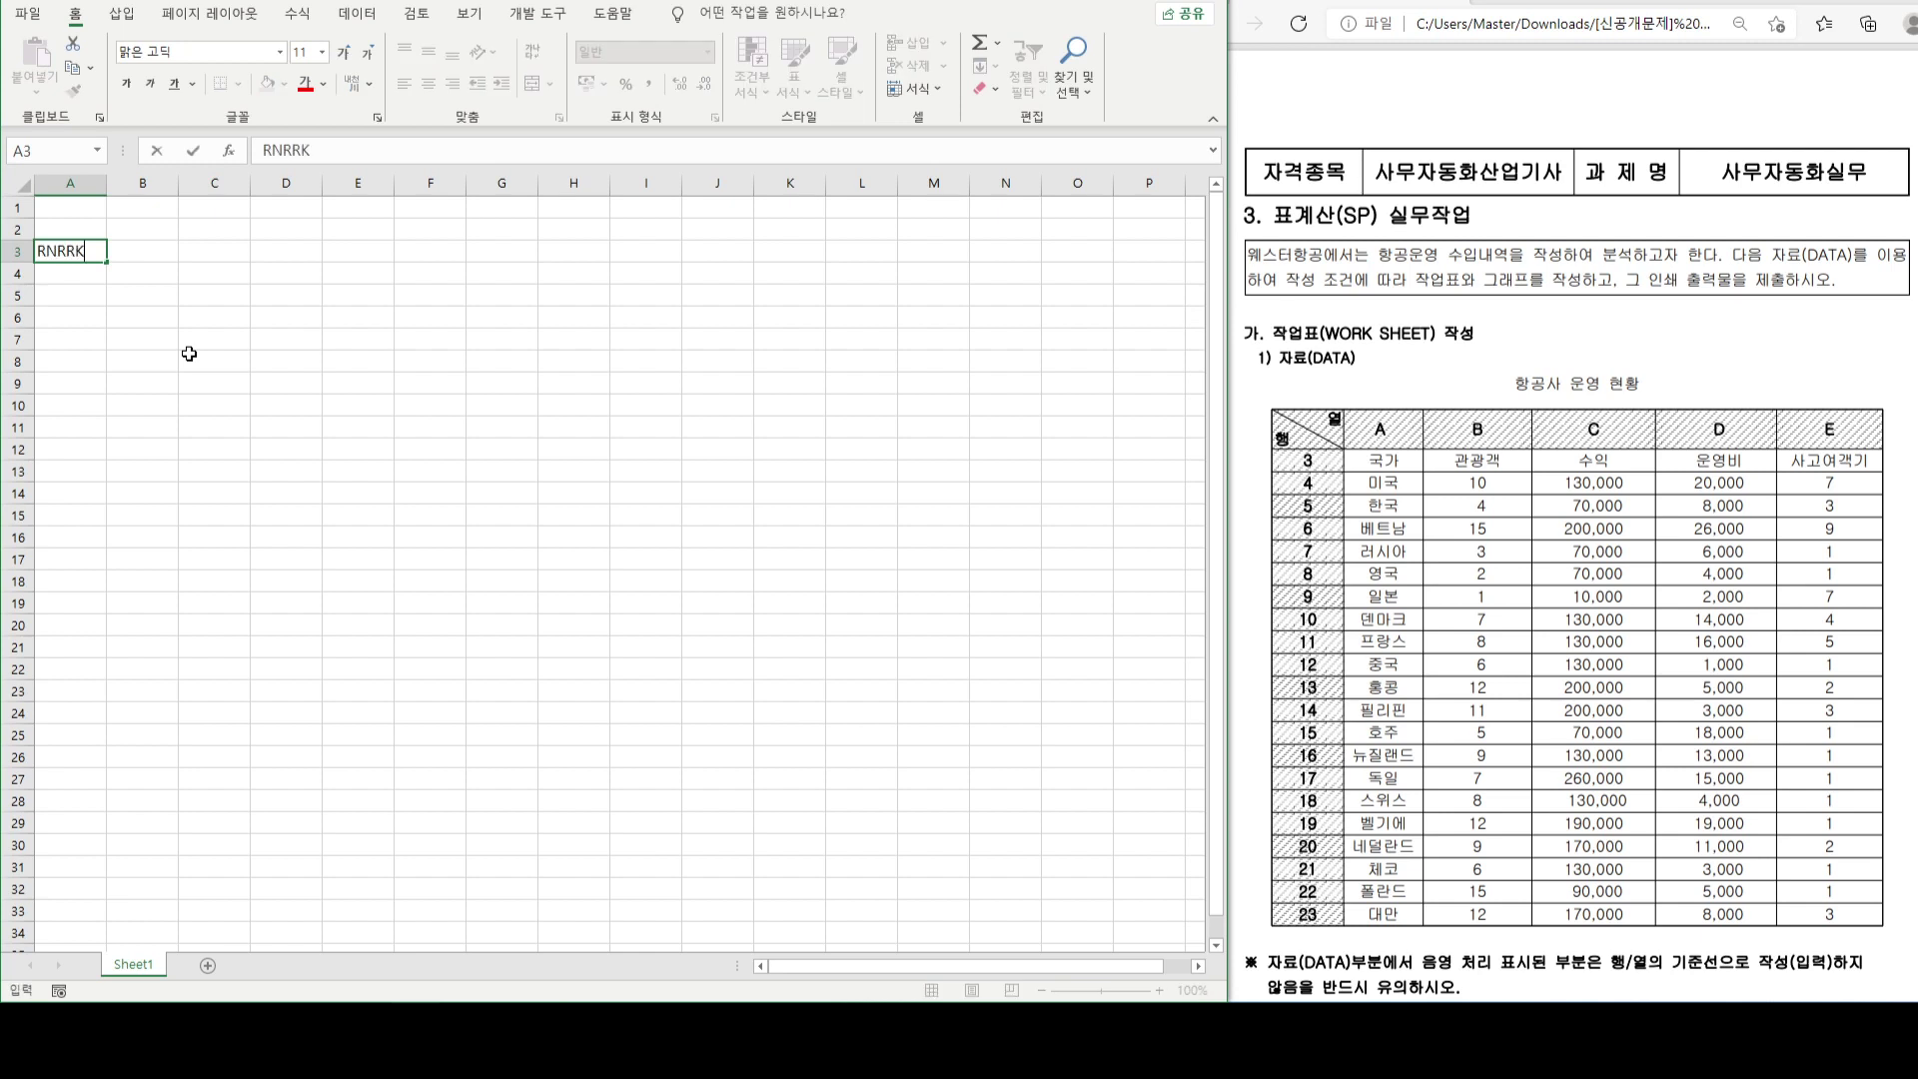
pyautogui.press('Return')
pyautogui.write('미국')
pyautogui.press('Return')
pyautogui.write('한국')
pyautogui.press('Return')
# - Fill A6:A10 with the countries 베트남, 러시아, 영국, 일본 and 덴마크
pyautogui.write('베트남')
pyautogui.press('Return')
pyautogui.write('러시아')
pyautogui.press('Return')
pyautogui.write('영국')
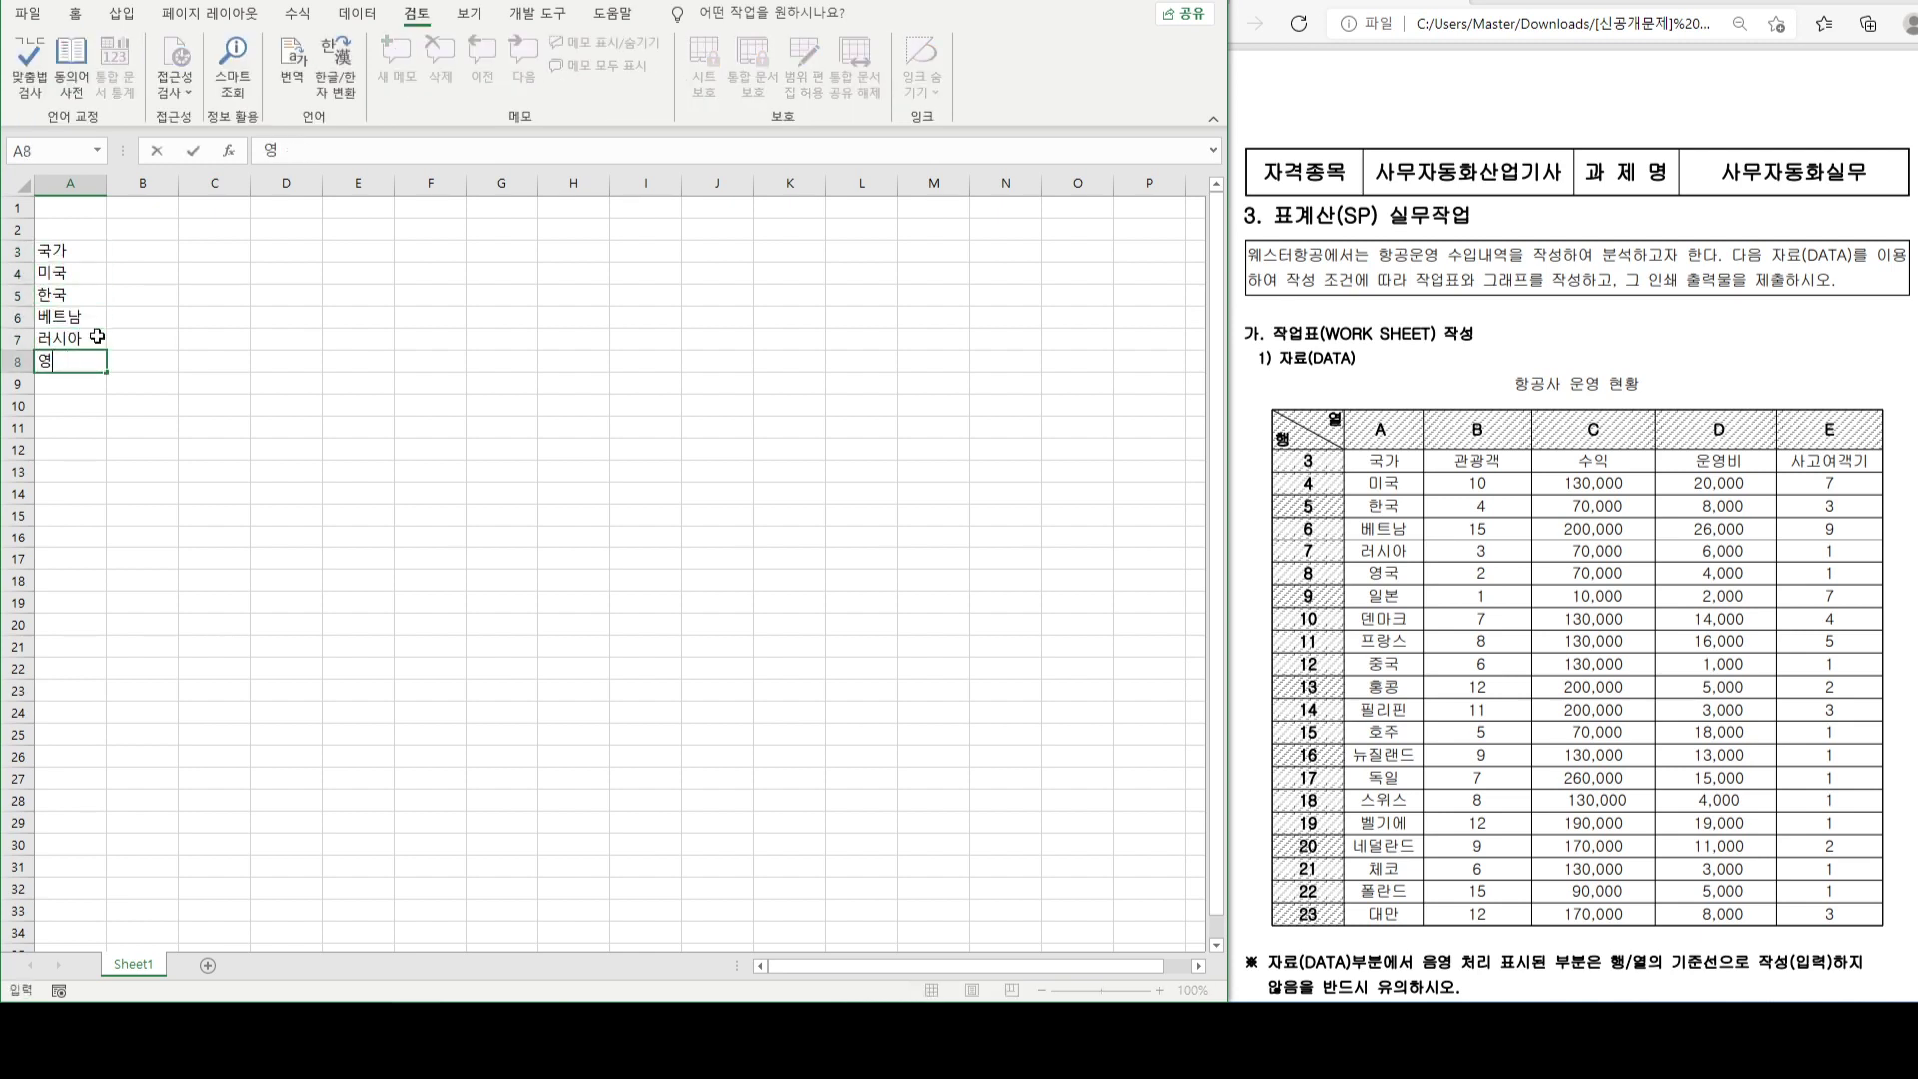
pyautogui.press('Return')
pyautogui.write('일본')
pyautogui.press('Return')
pyautogui.write('덴마크')
pyautogui.press('Return')
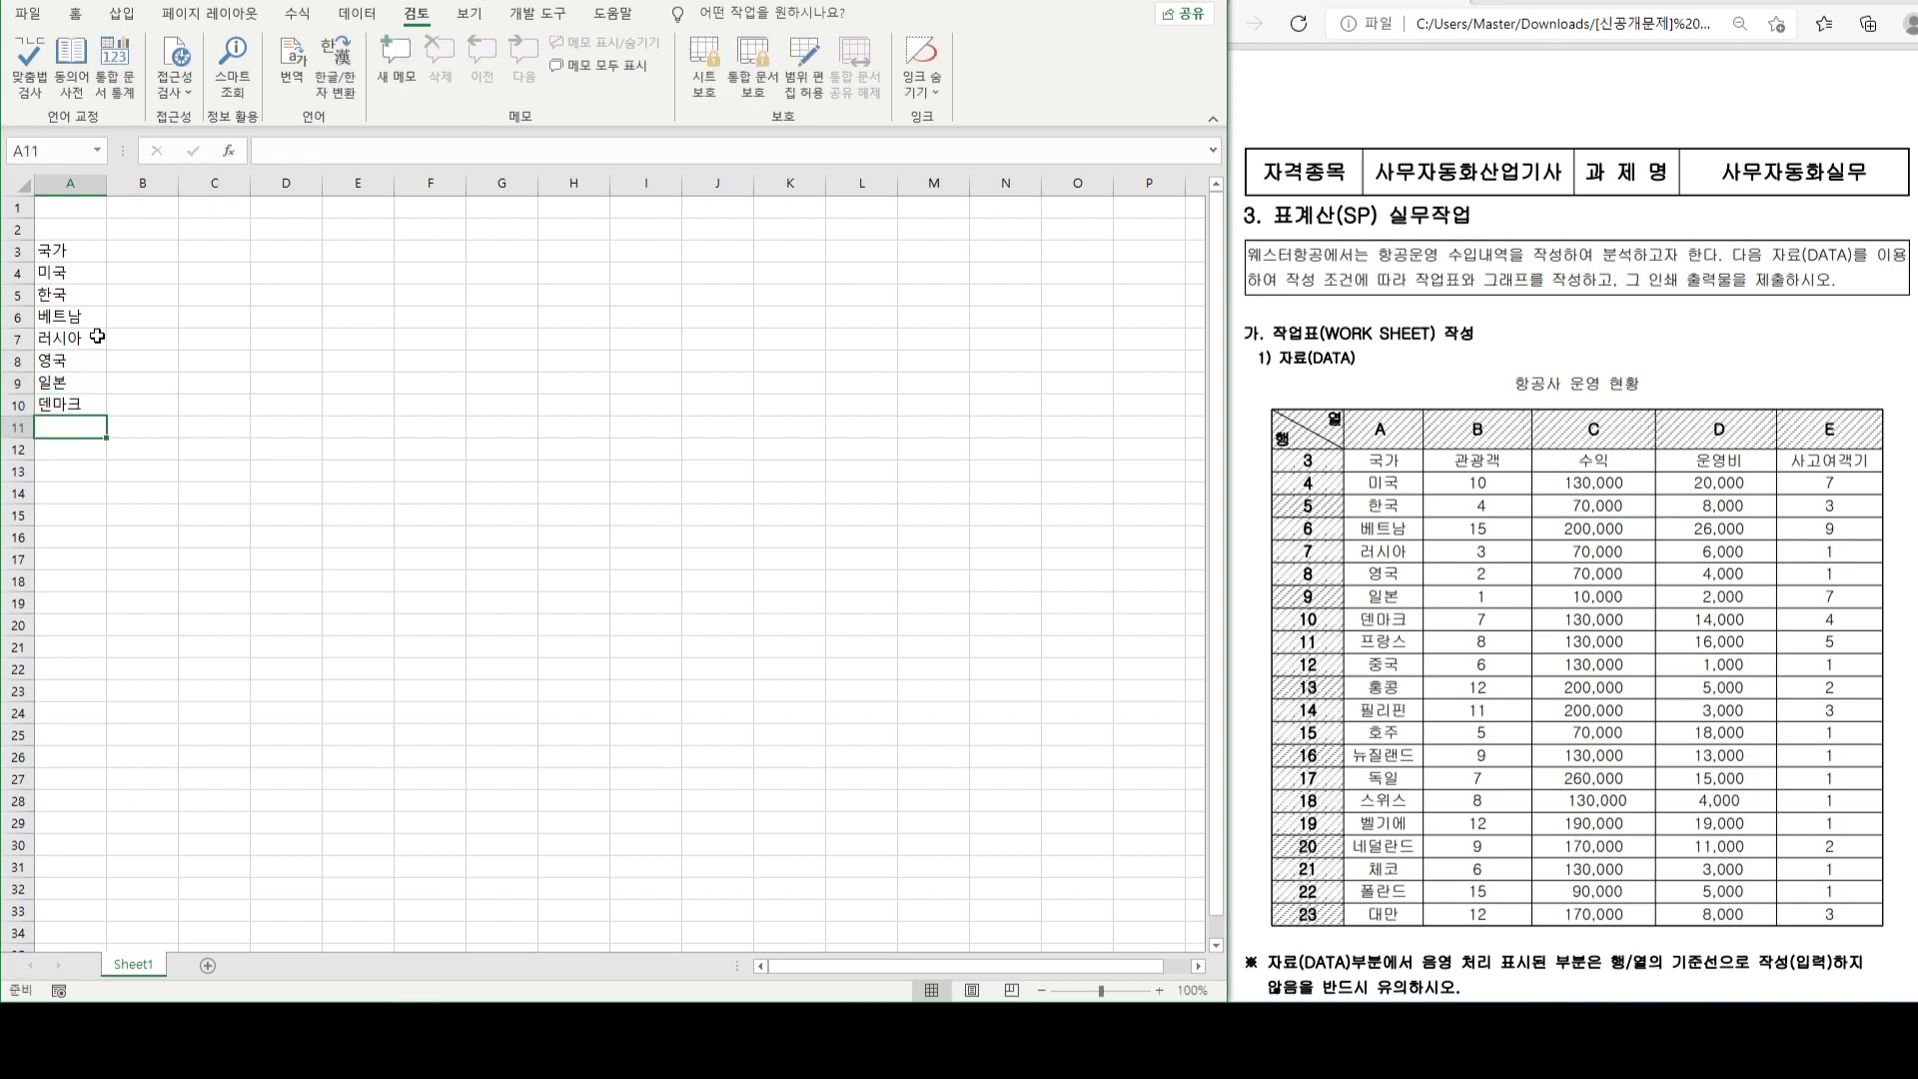
# - Fill A11:A15 with the countries 프랑스, 중국, 홍콩, 필리핀 and 호주
pyautogui.write('프랑스')
pyautogui.press('Return')
pyautogui.write('중국')
pyautogui.press('Return')
pyautogui.write('홍콩')
pyautogui.press('Return')
pyautogui.write('필리핀')
pyautogui.press('Return')
pyautogui.write('호주')
pyautogui.press('Return')
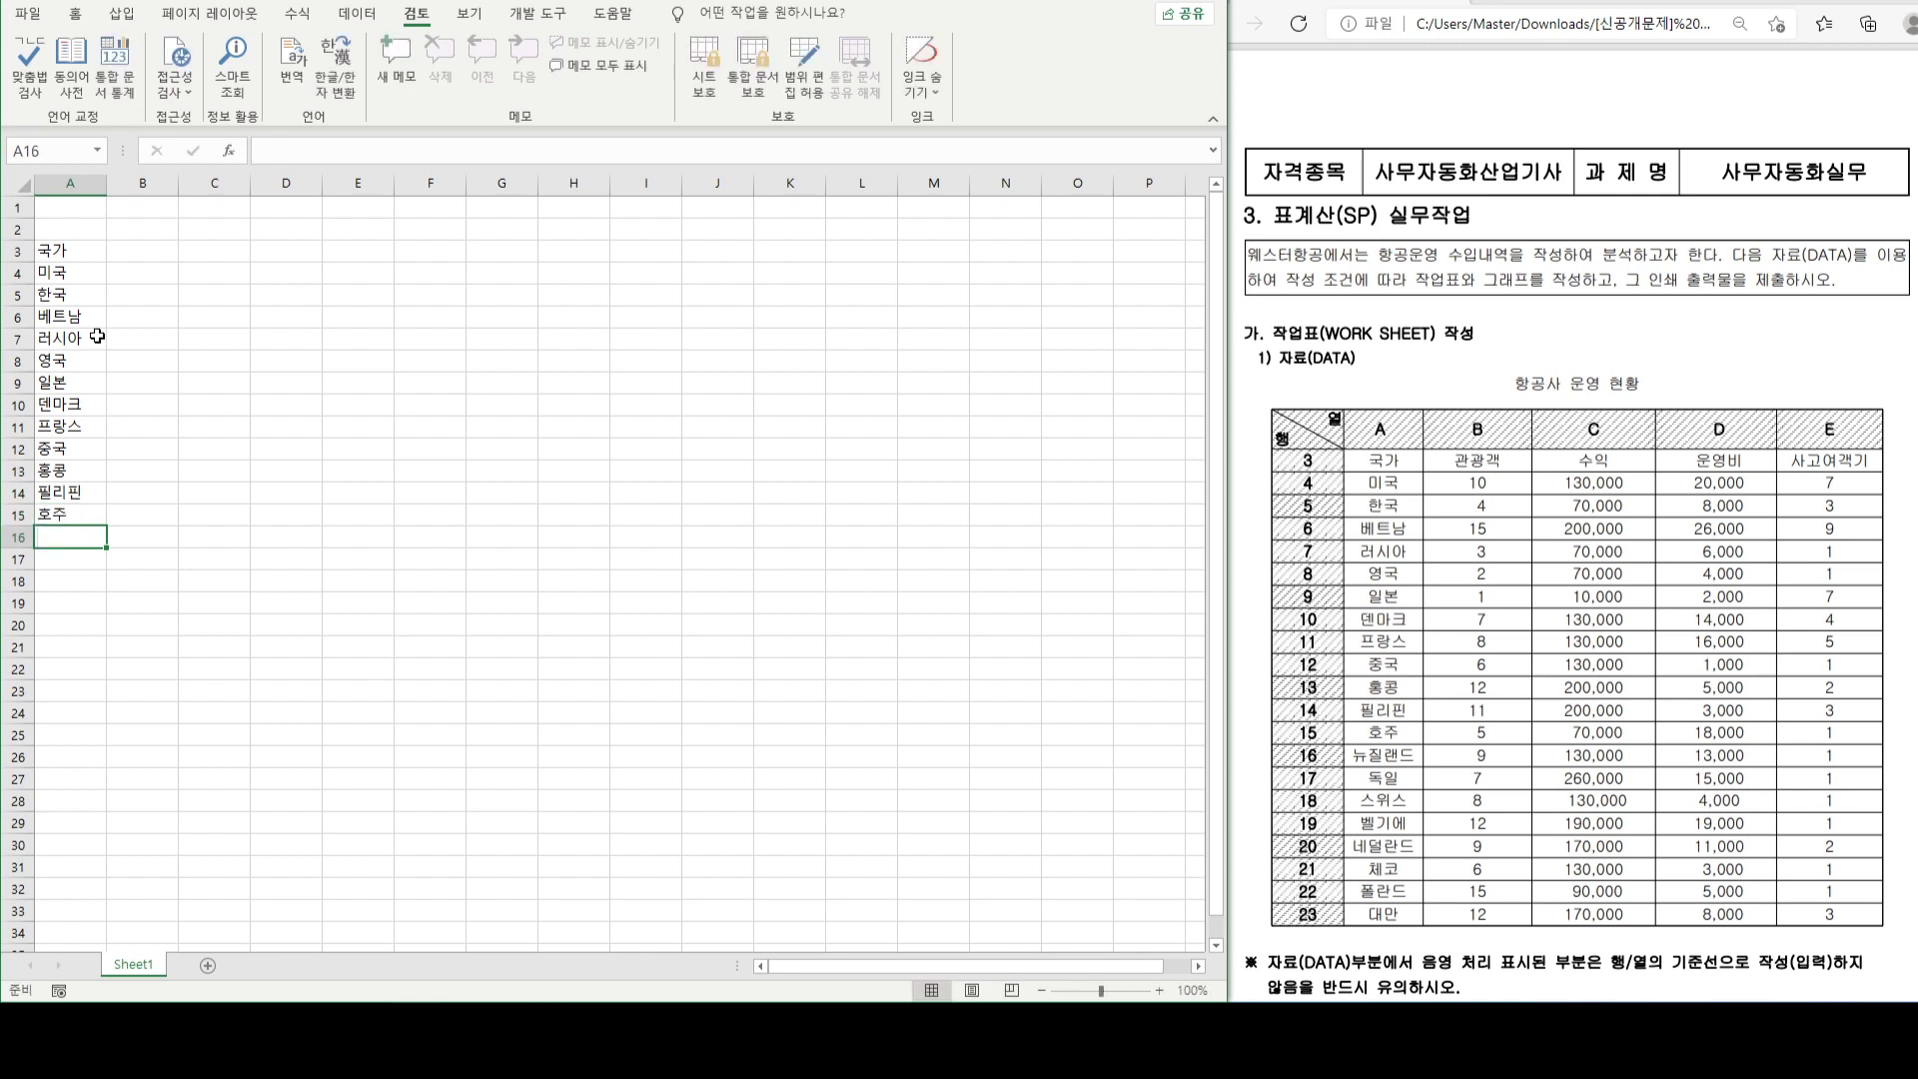
# - Fill A16:A23 with the countries 뉴질랜드, 독일, 스위스, 벨기에, 네덜란드, 체코, 폴란드 and 대만
pyautogui.write('뉴질랜ㄷㅡ')
pyautogui.press('Return')
pyautogui.write('독일')
pyautogui.press('Return')
pyautogui.write('스위스')
pyautogui.press('Return')
pyautogui.write('벨기에 네덜란드')
pyautogui.press('Return')
pyautogui.write('체코')
pyautogui.press('Return')
pyautogui.write('폴란드')
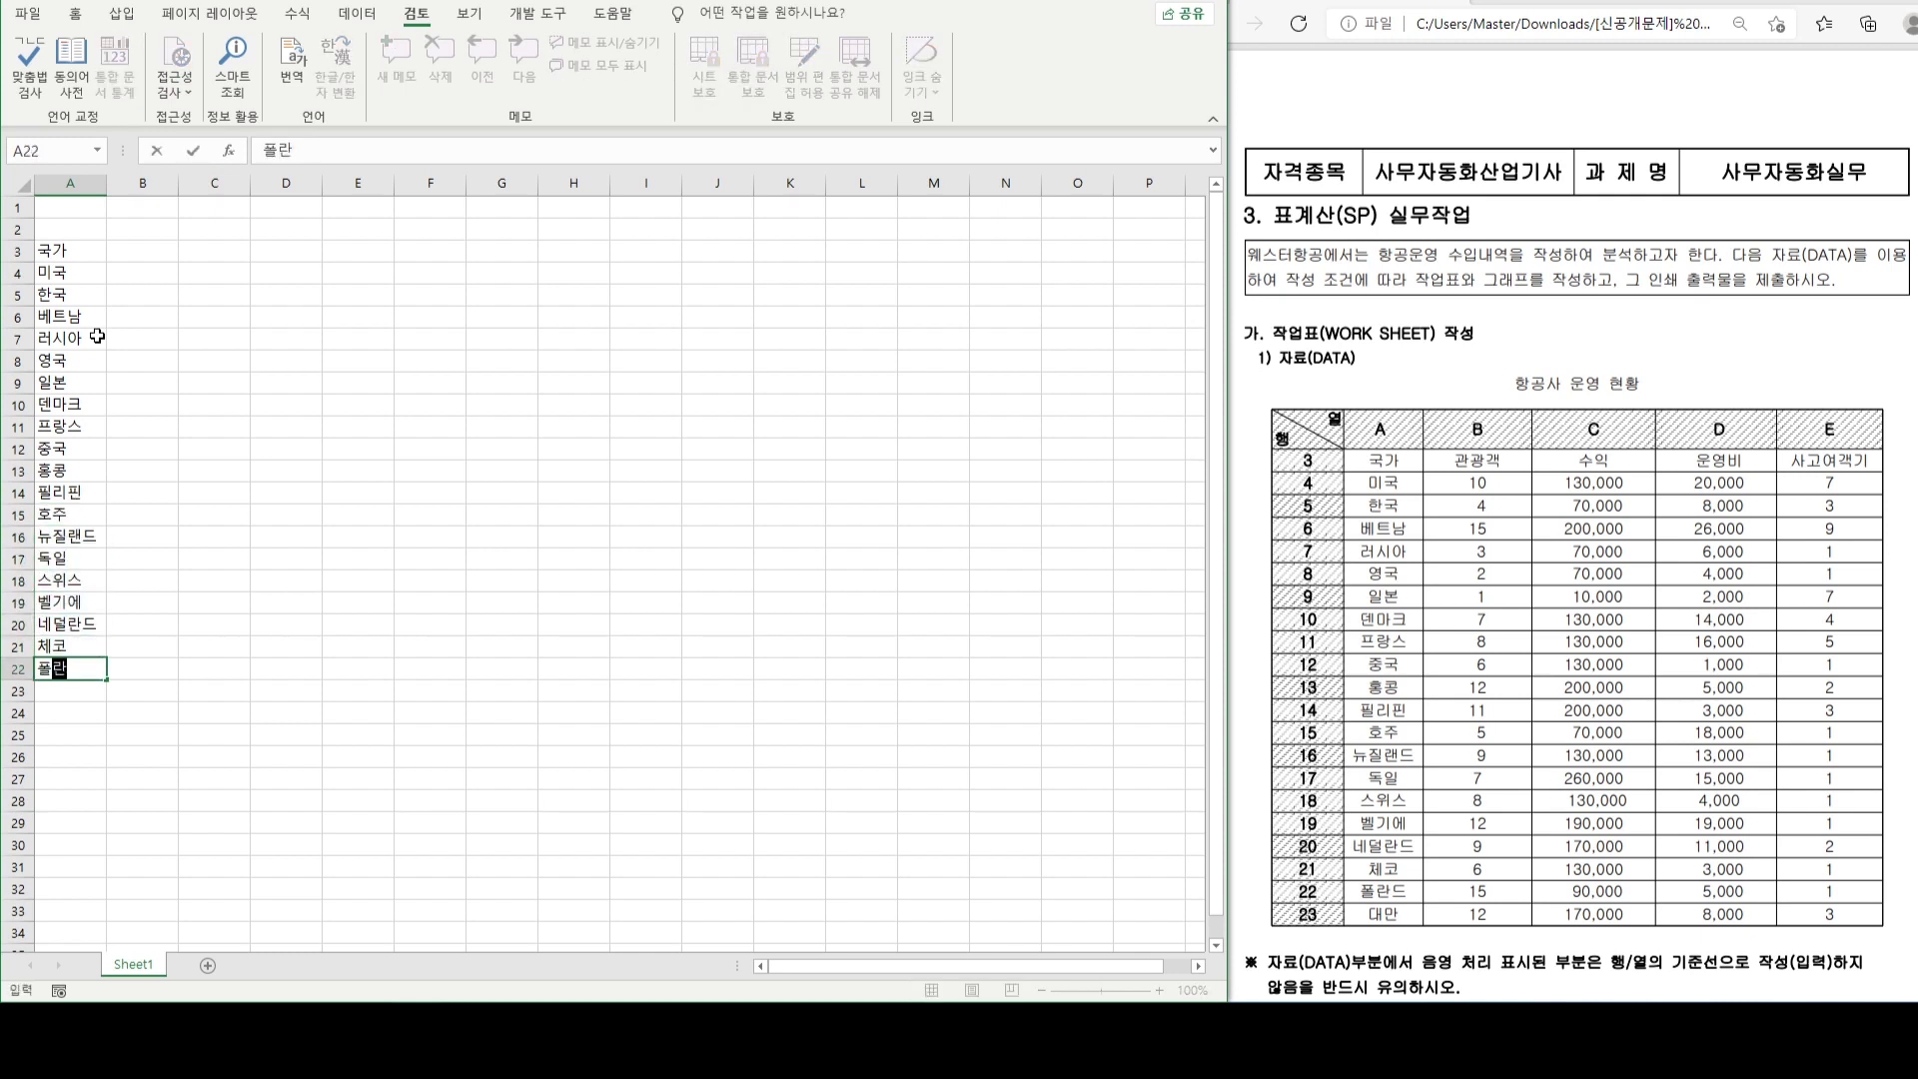
pyautogui.press('Return')
pyautogui.write('대만')
pyautogui.press('Return')
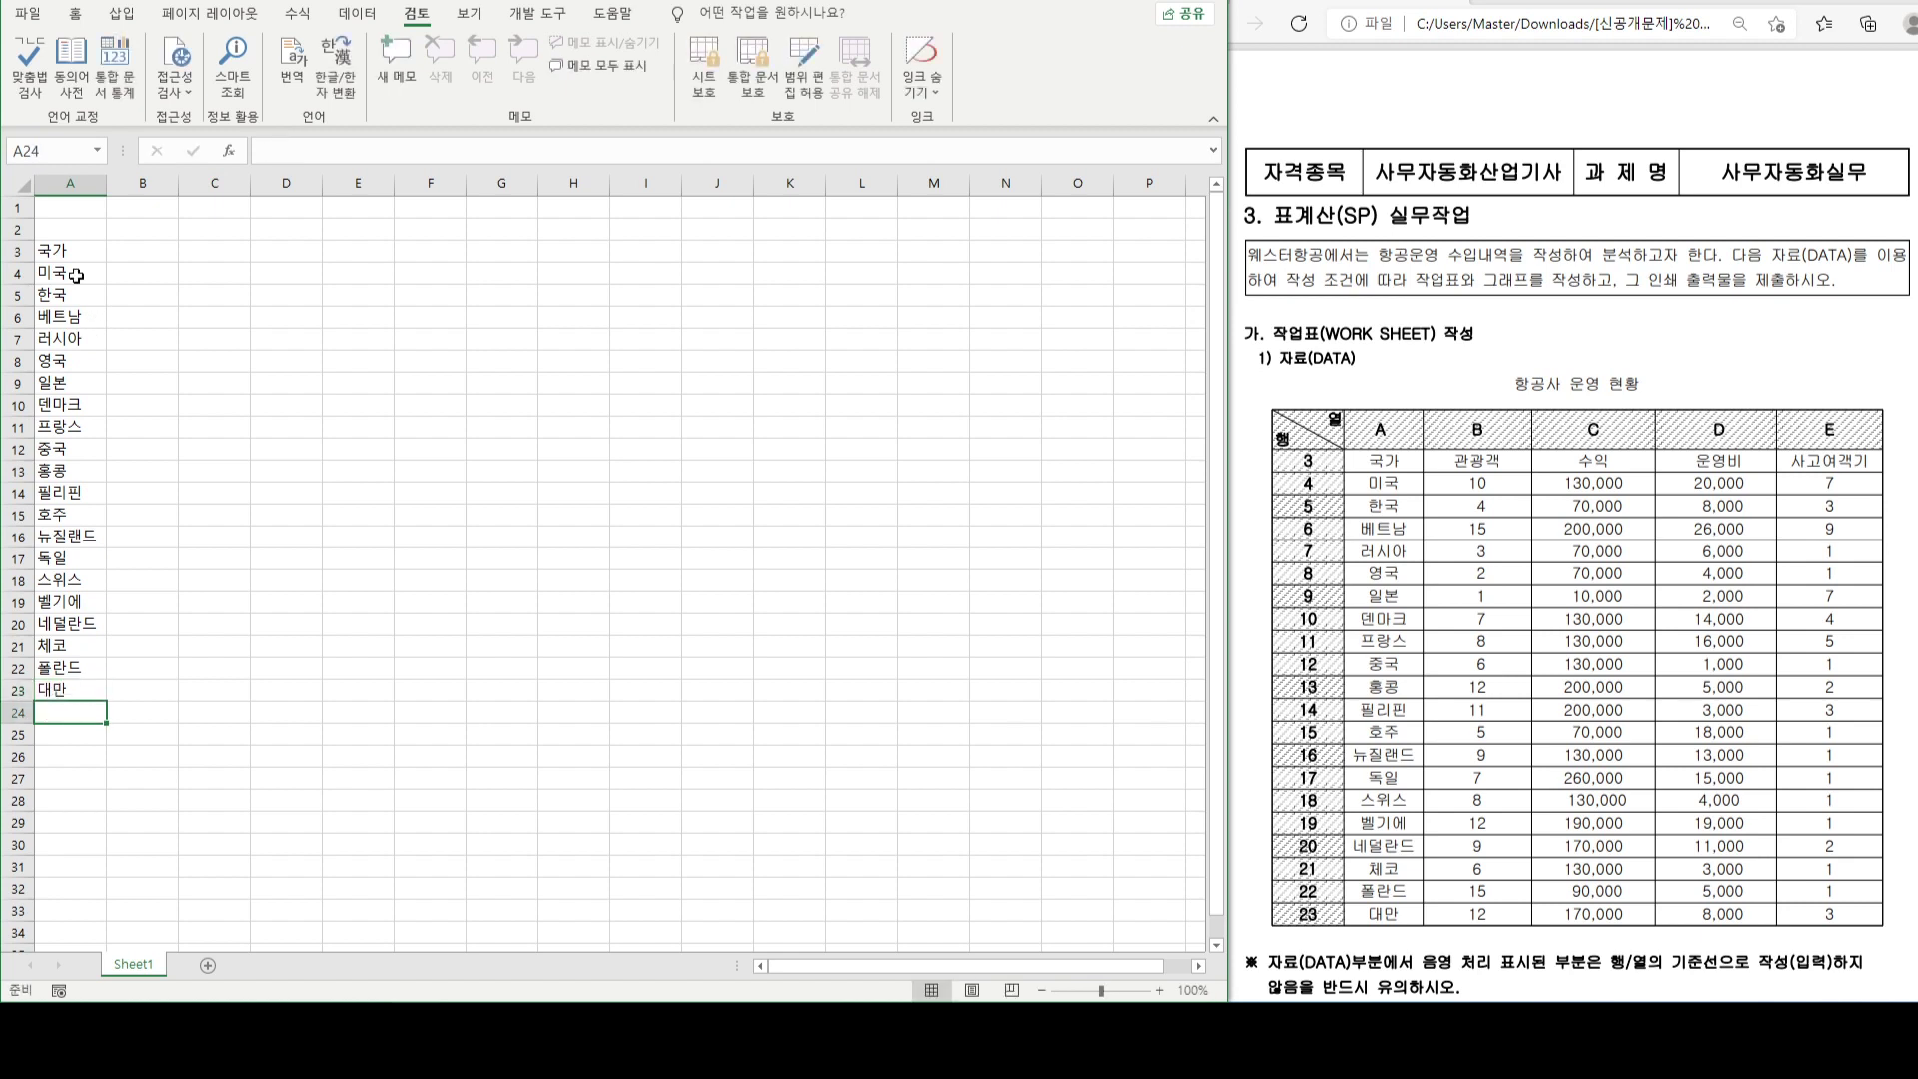
# - Enter the header 관광객 in B3 and copy its figures from the reference table into B4:B23, leaving B10 and B17 empty
pyautogui.click(144, 251)
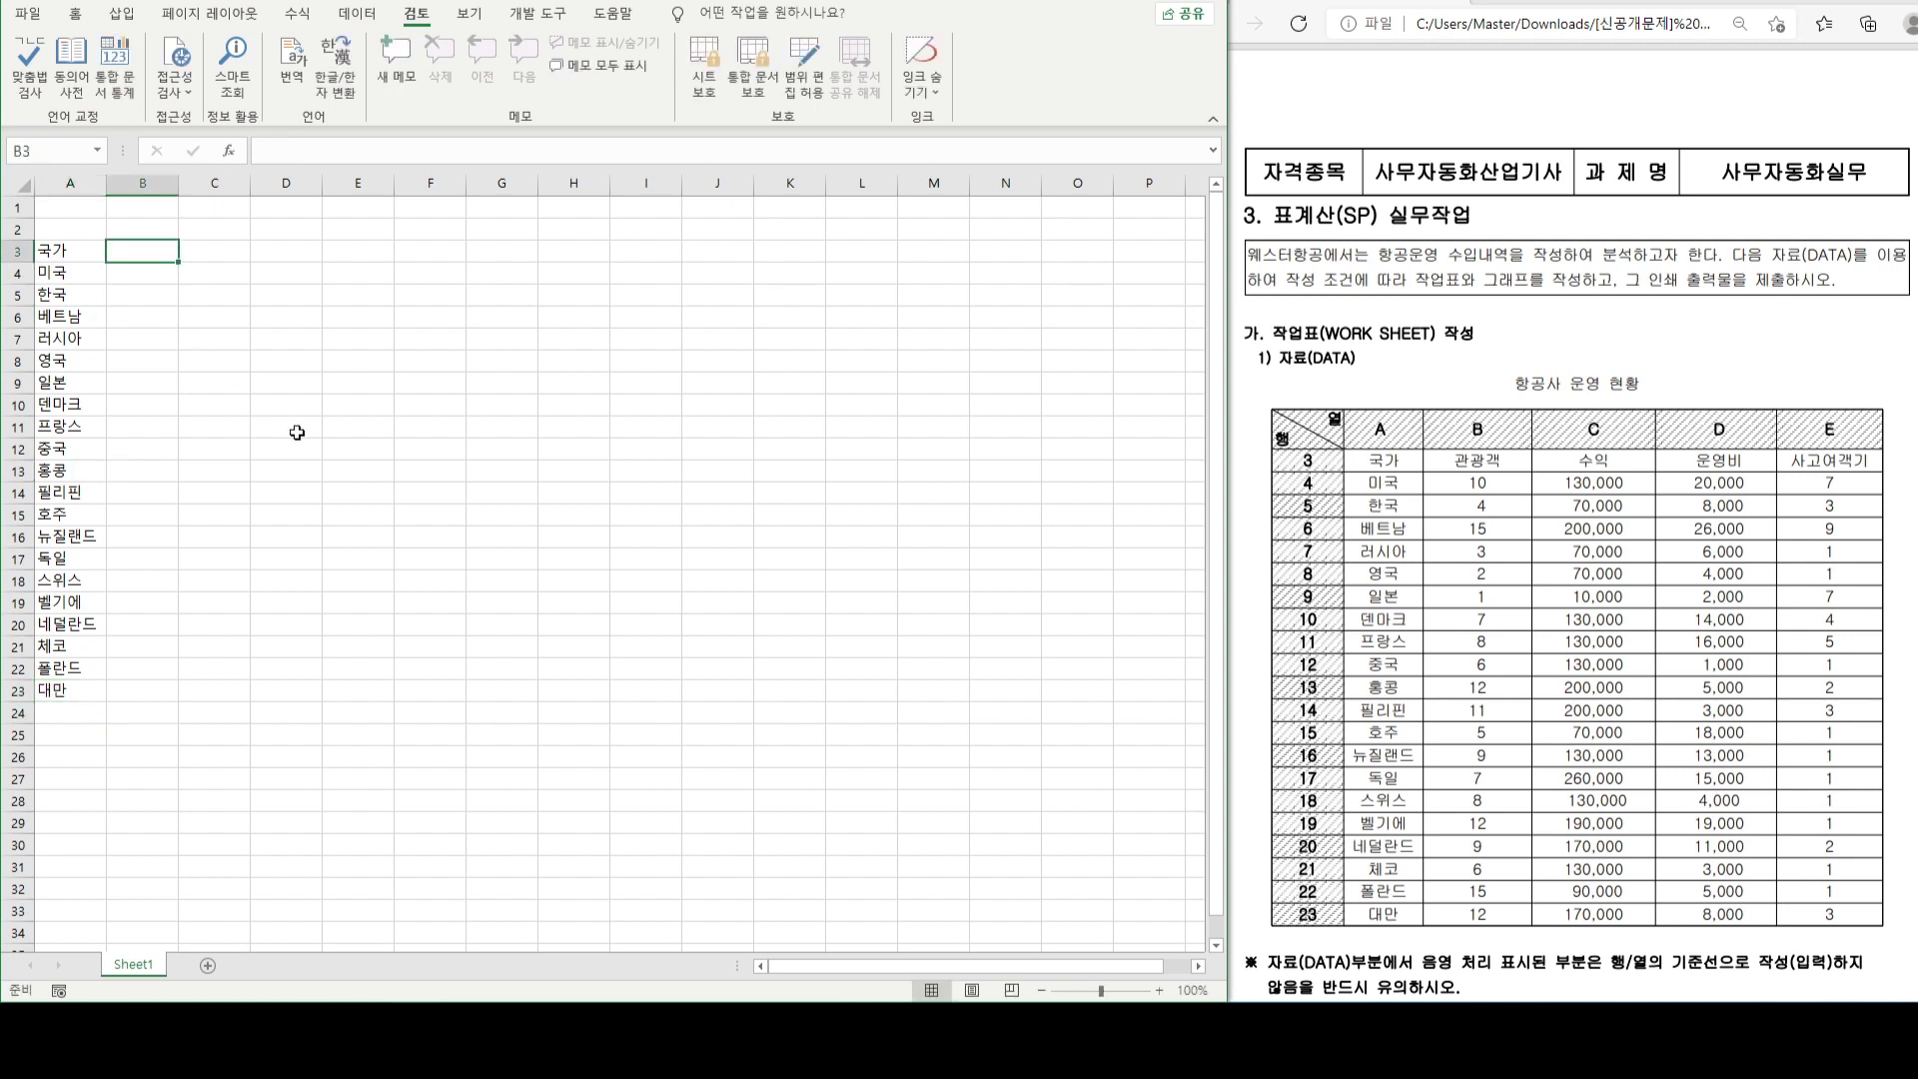
pyautogui.write('관ㄱ')
pyautogui.write('객')
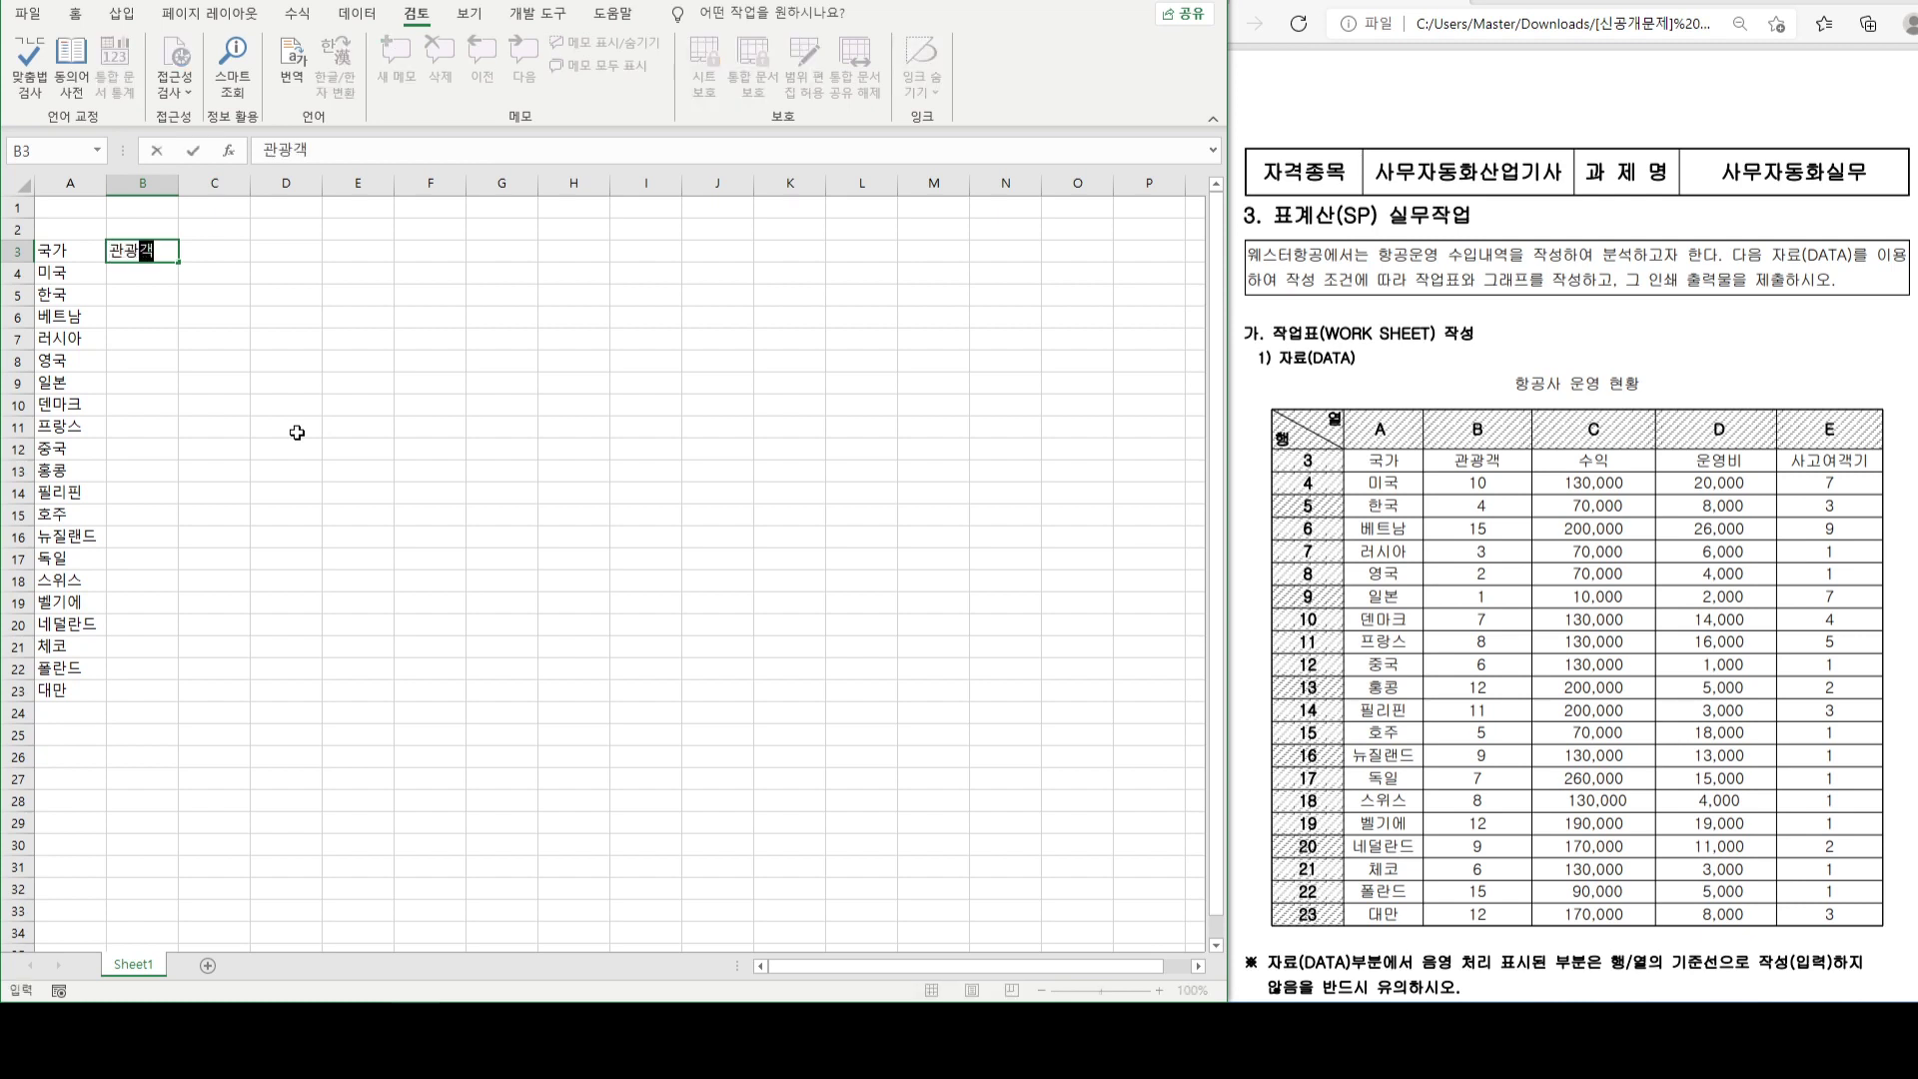
pyautogui.press('Return')
pyautogui.write('10 4 15 3 2 1  8 6 12 11 5 9 ')
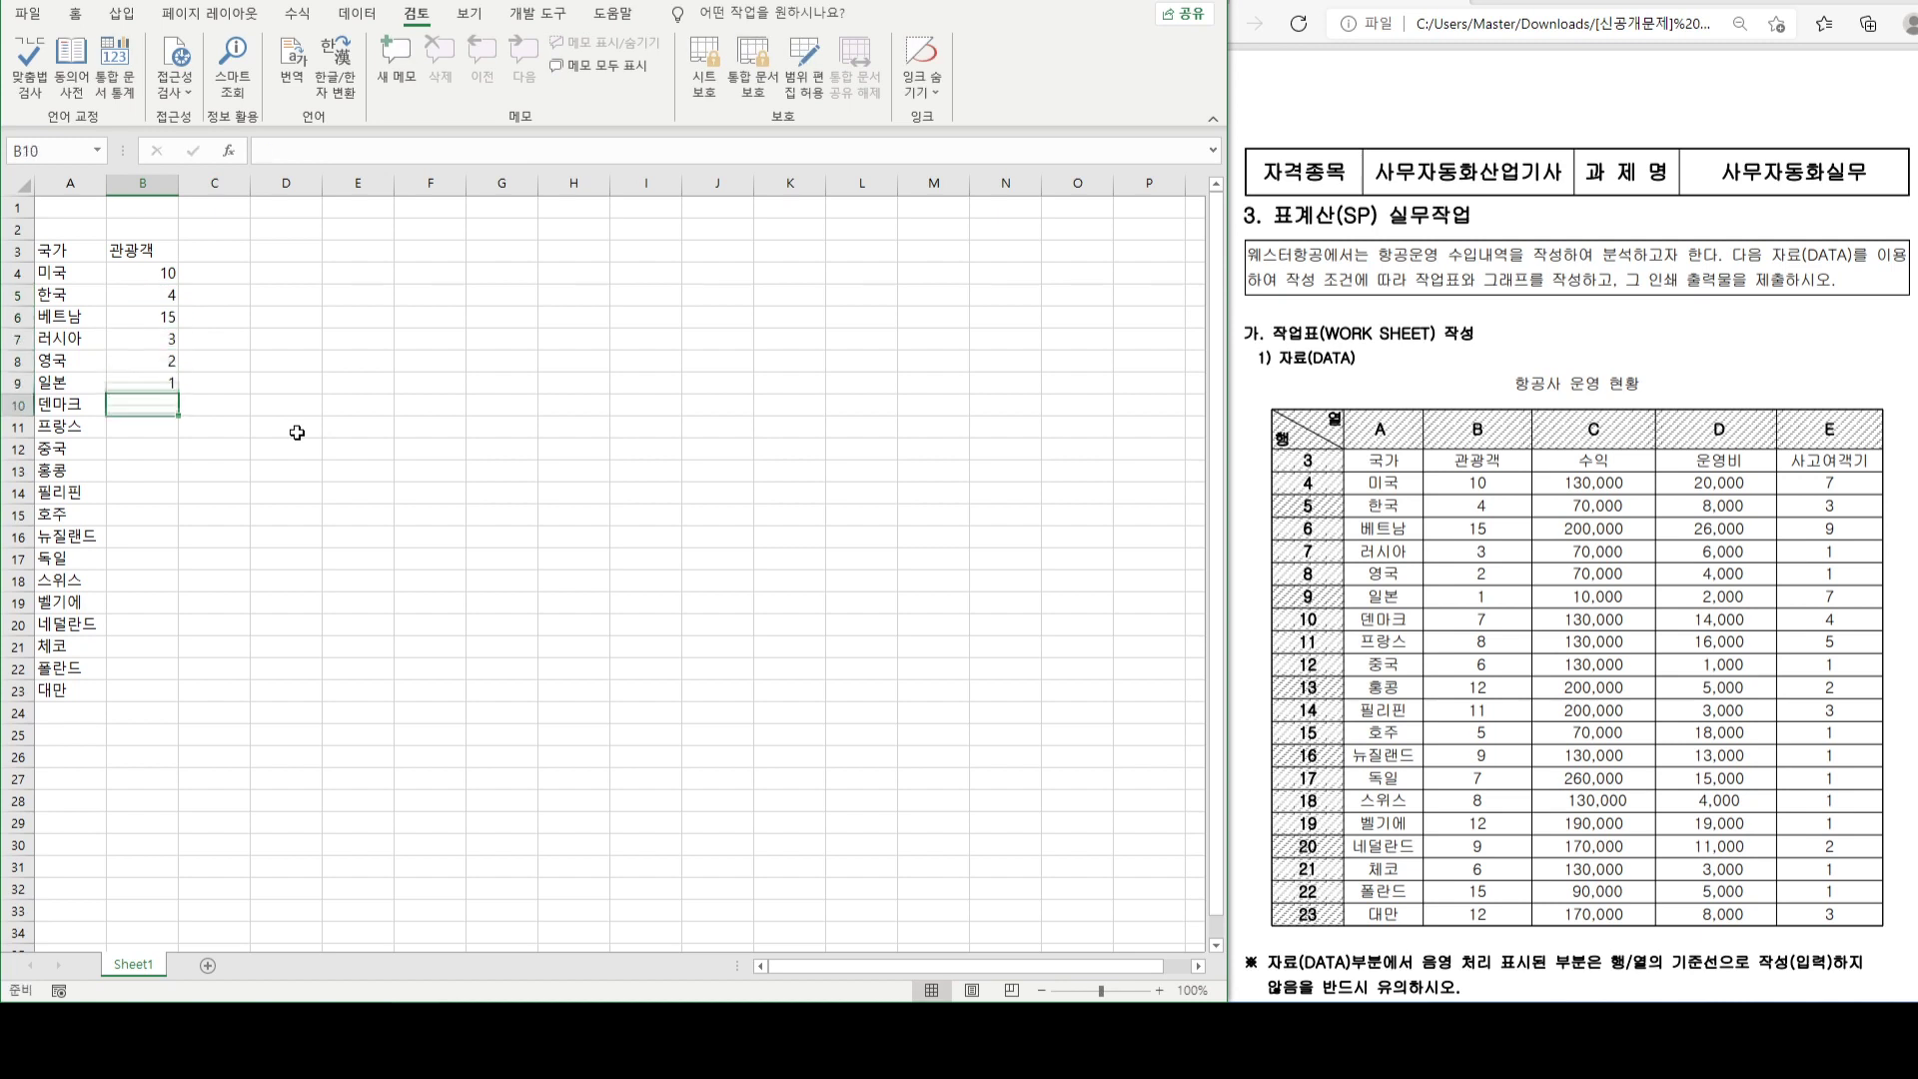
pyautogui.write(' 8 12 9 6 15 12')
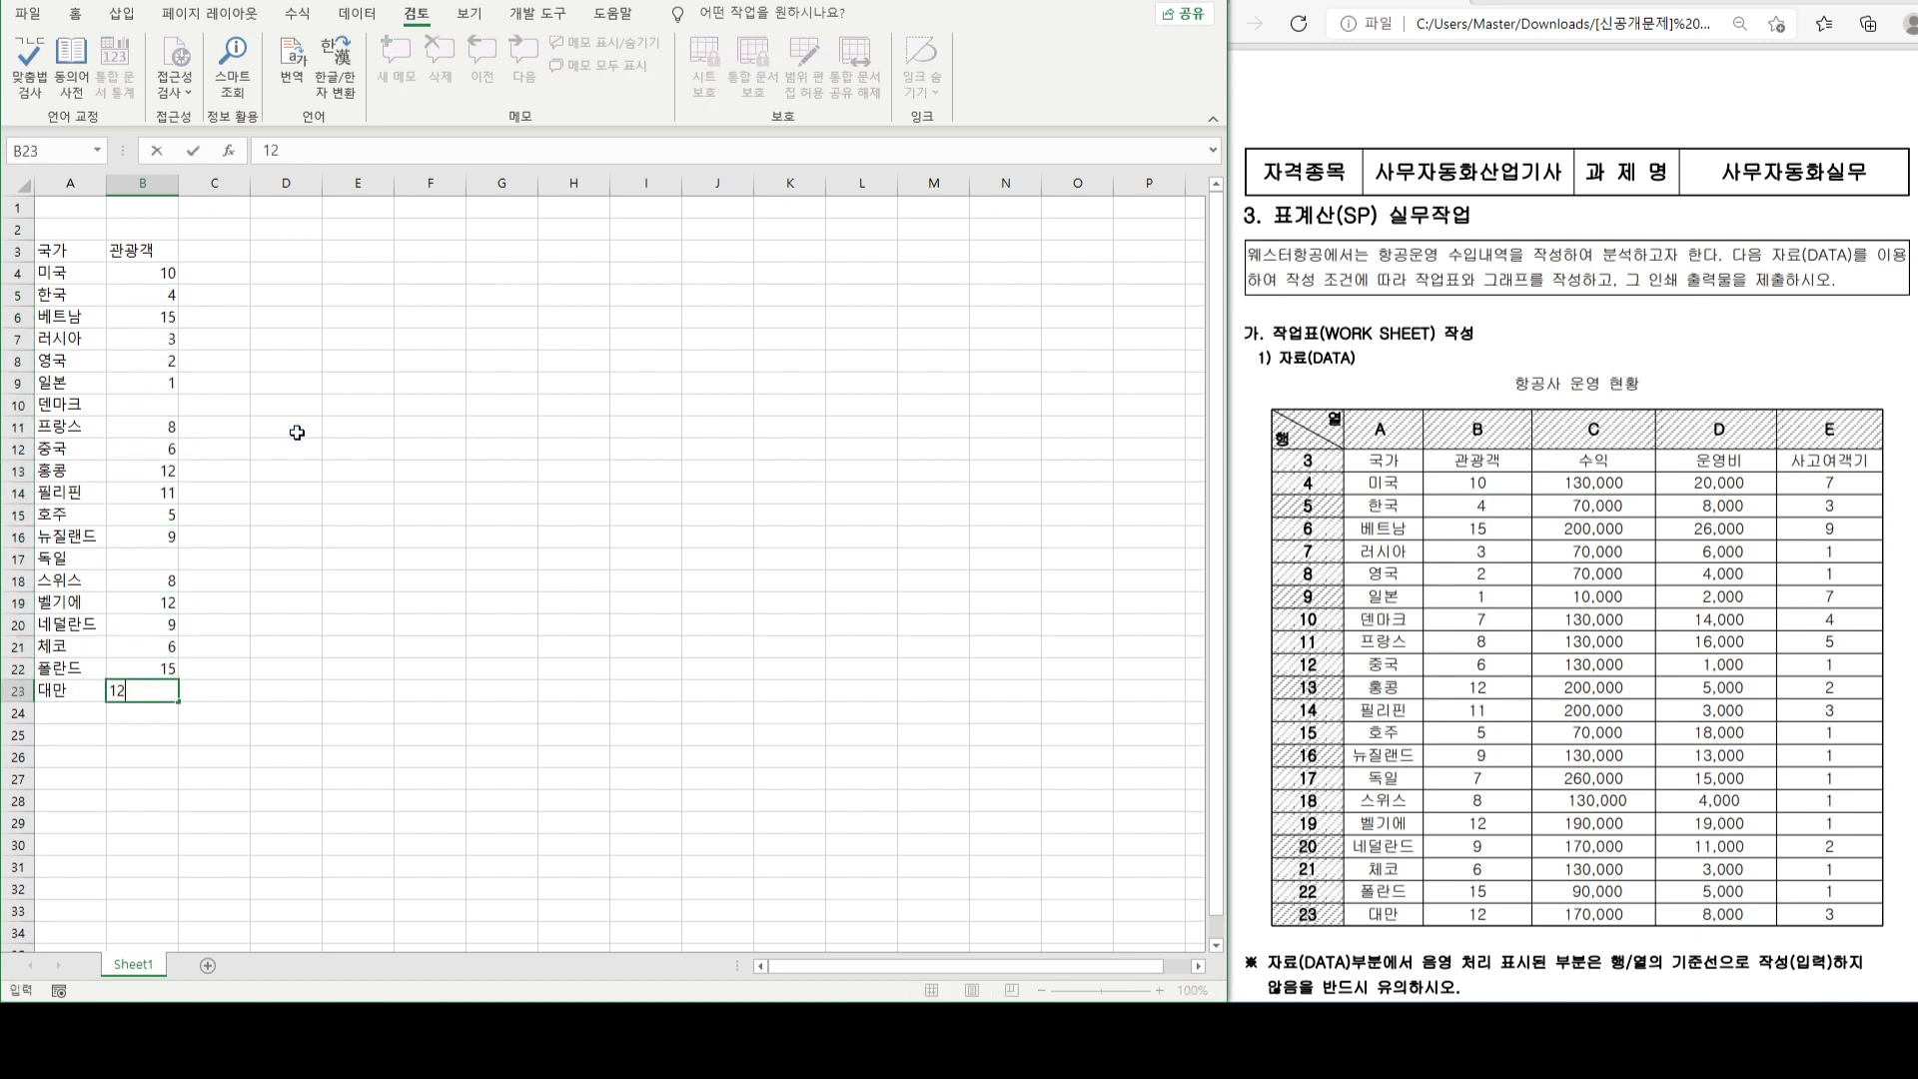
# - Enter the header 수익 in C3 and the amount 130000 in C4
pyautogui.click(220, 257)
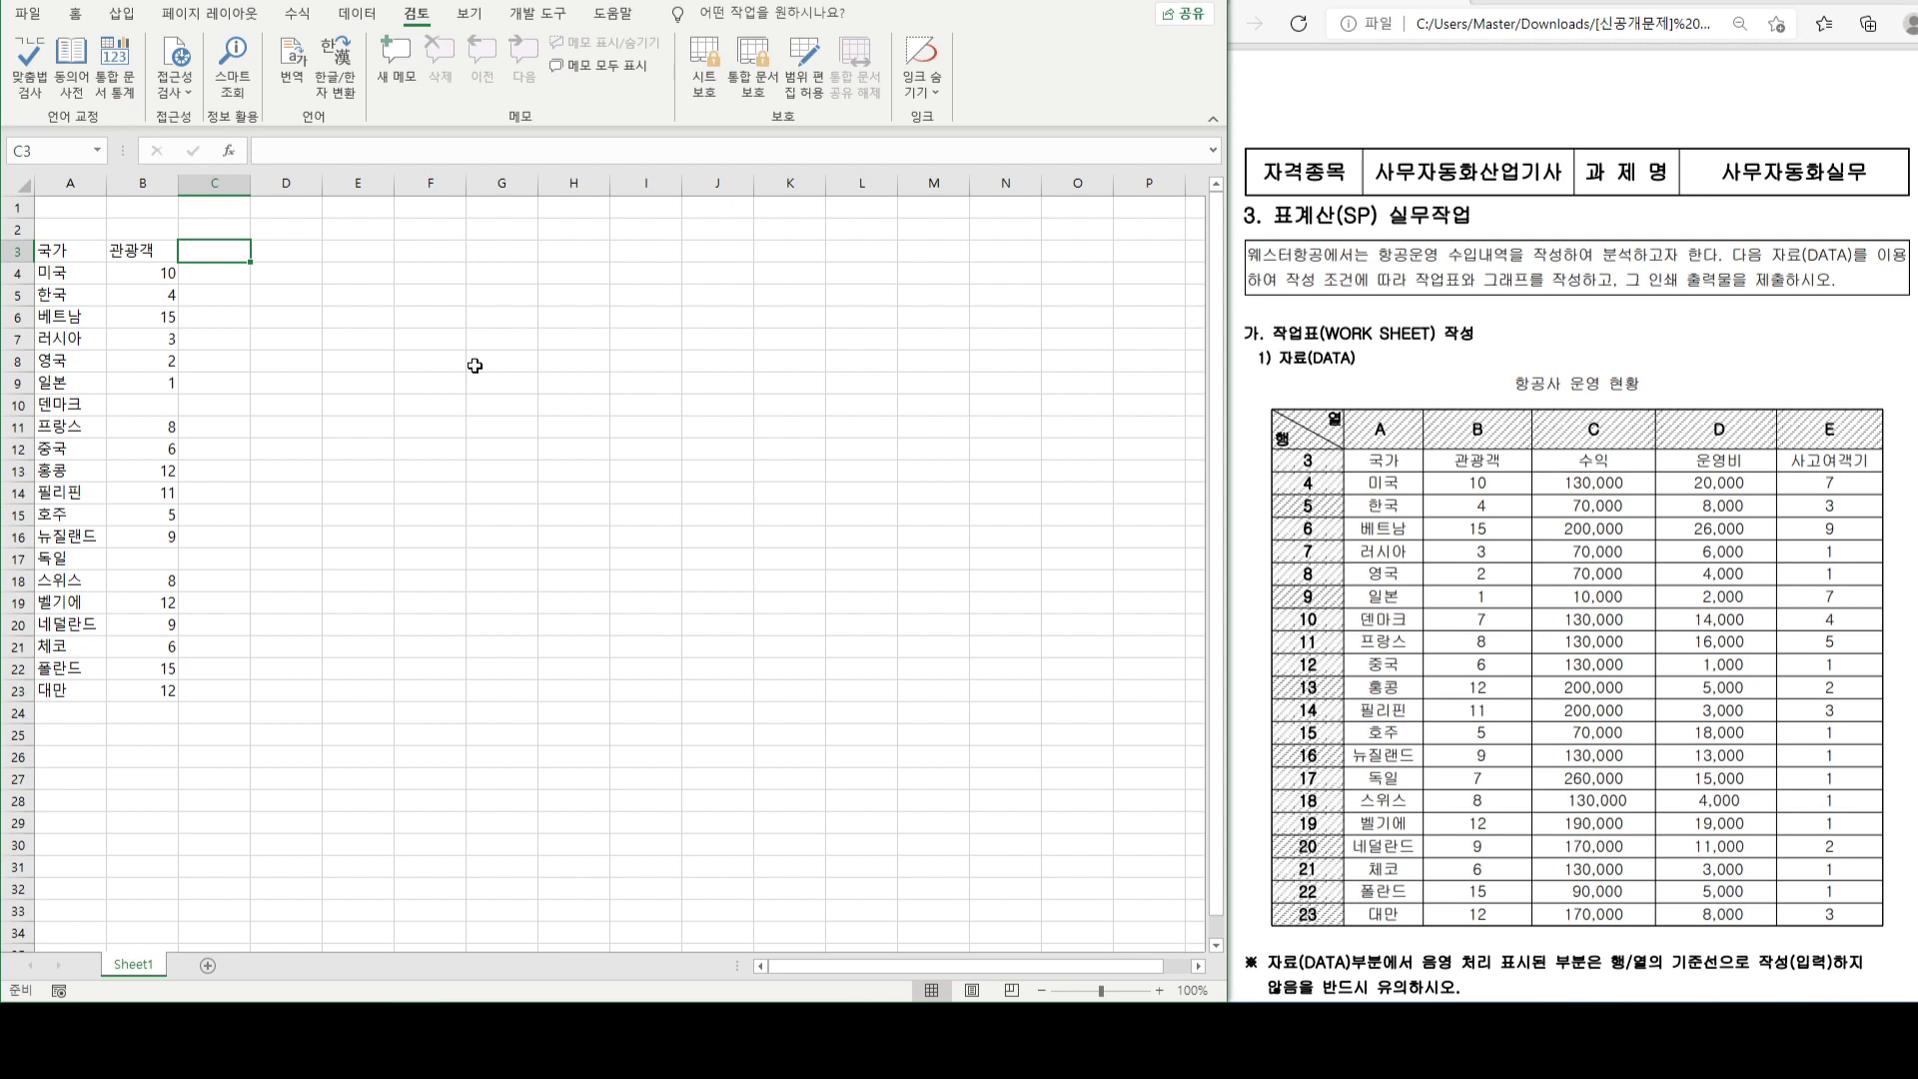
pyautogui.write('수익')
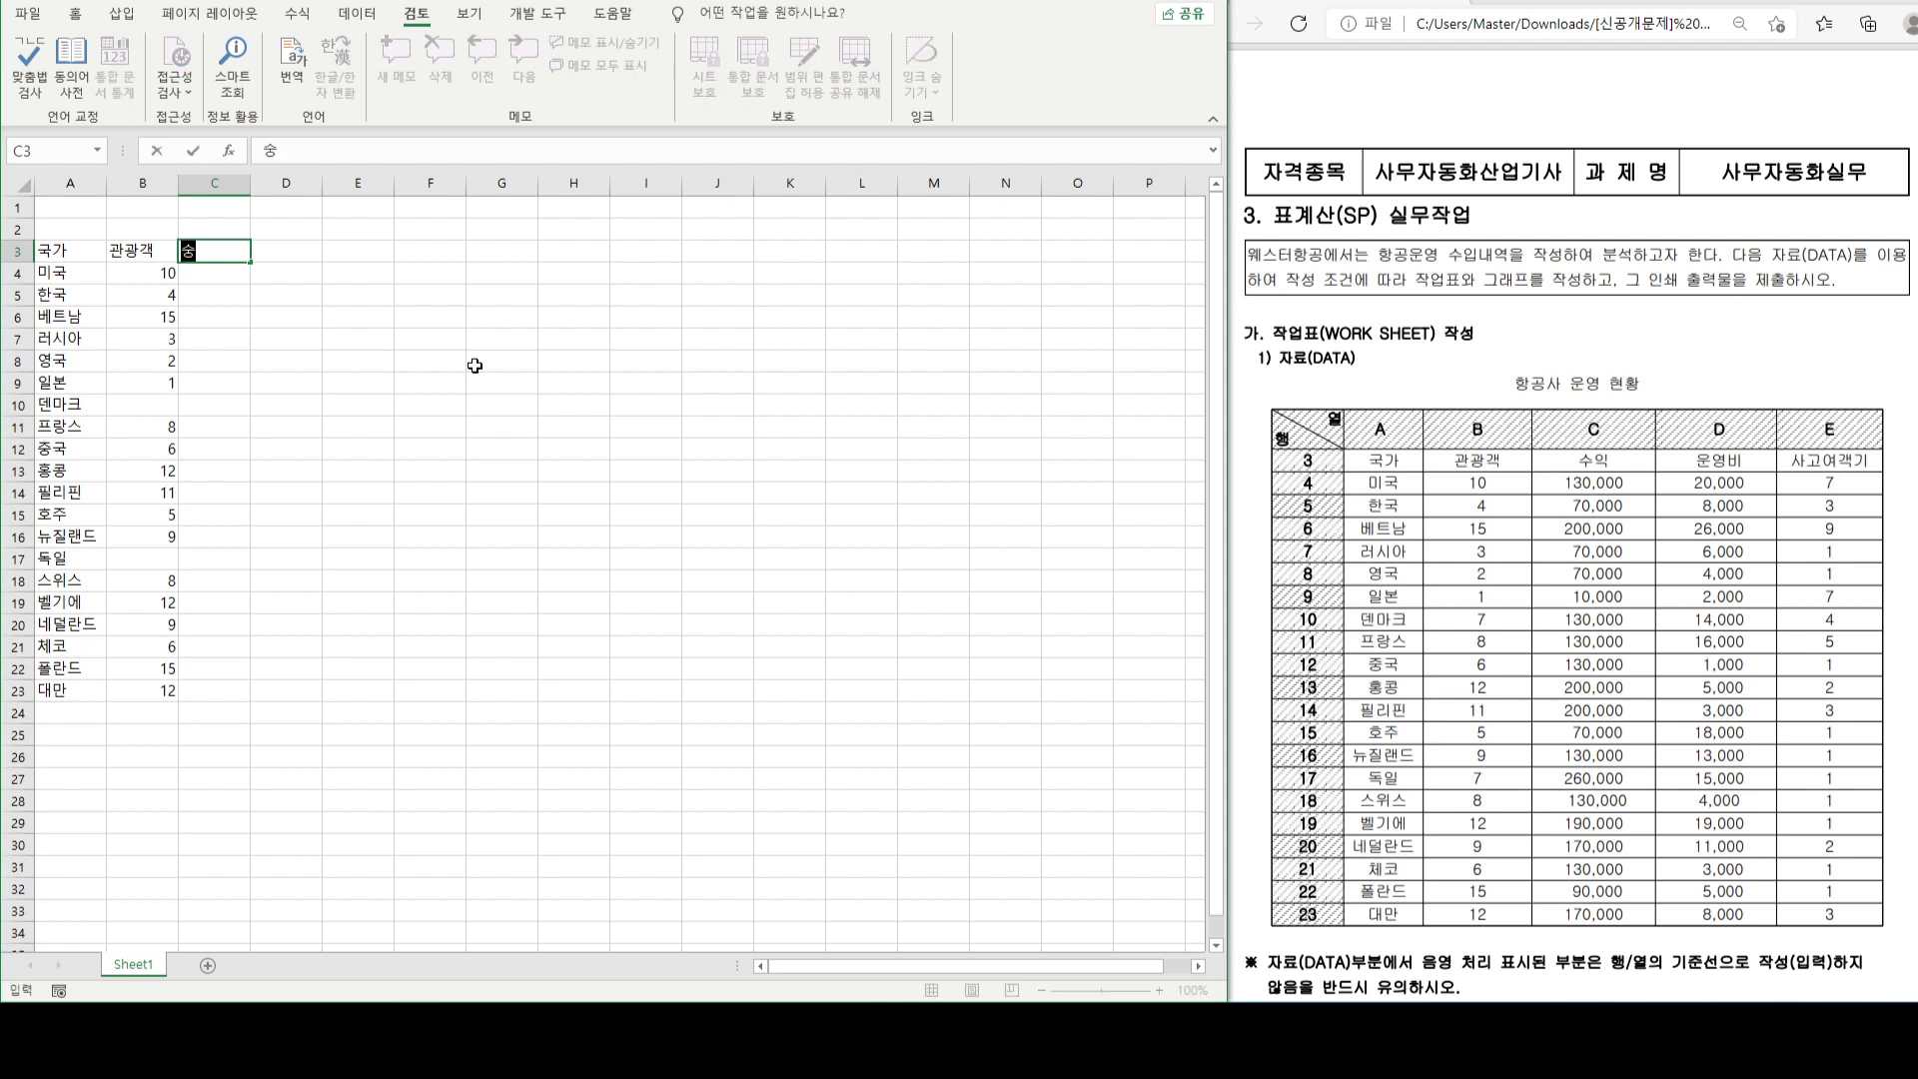
pyautogui.press('Return')
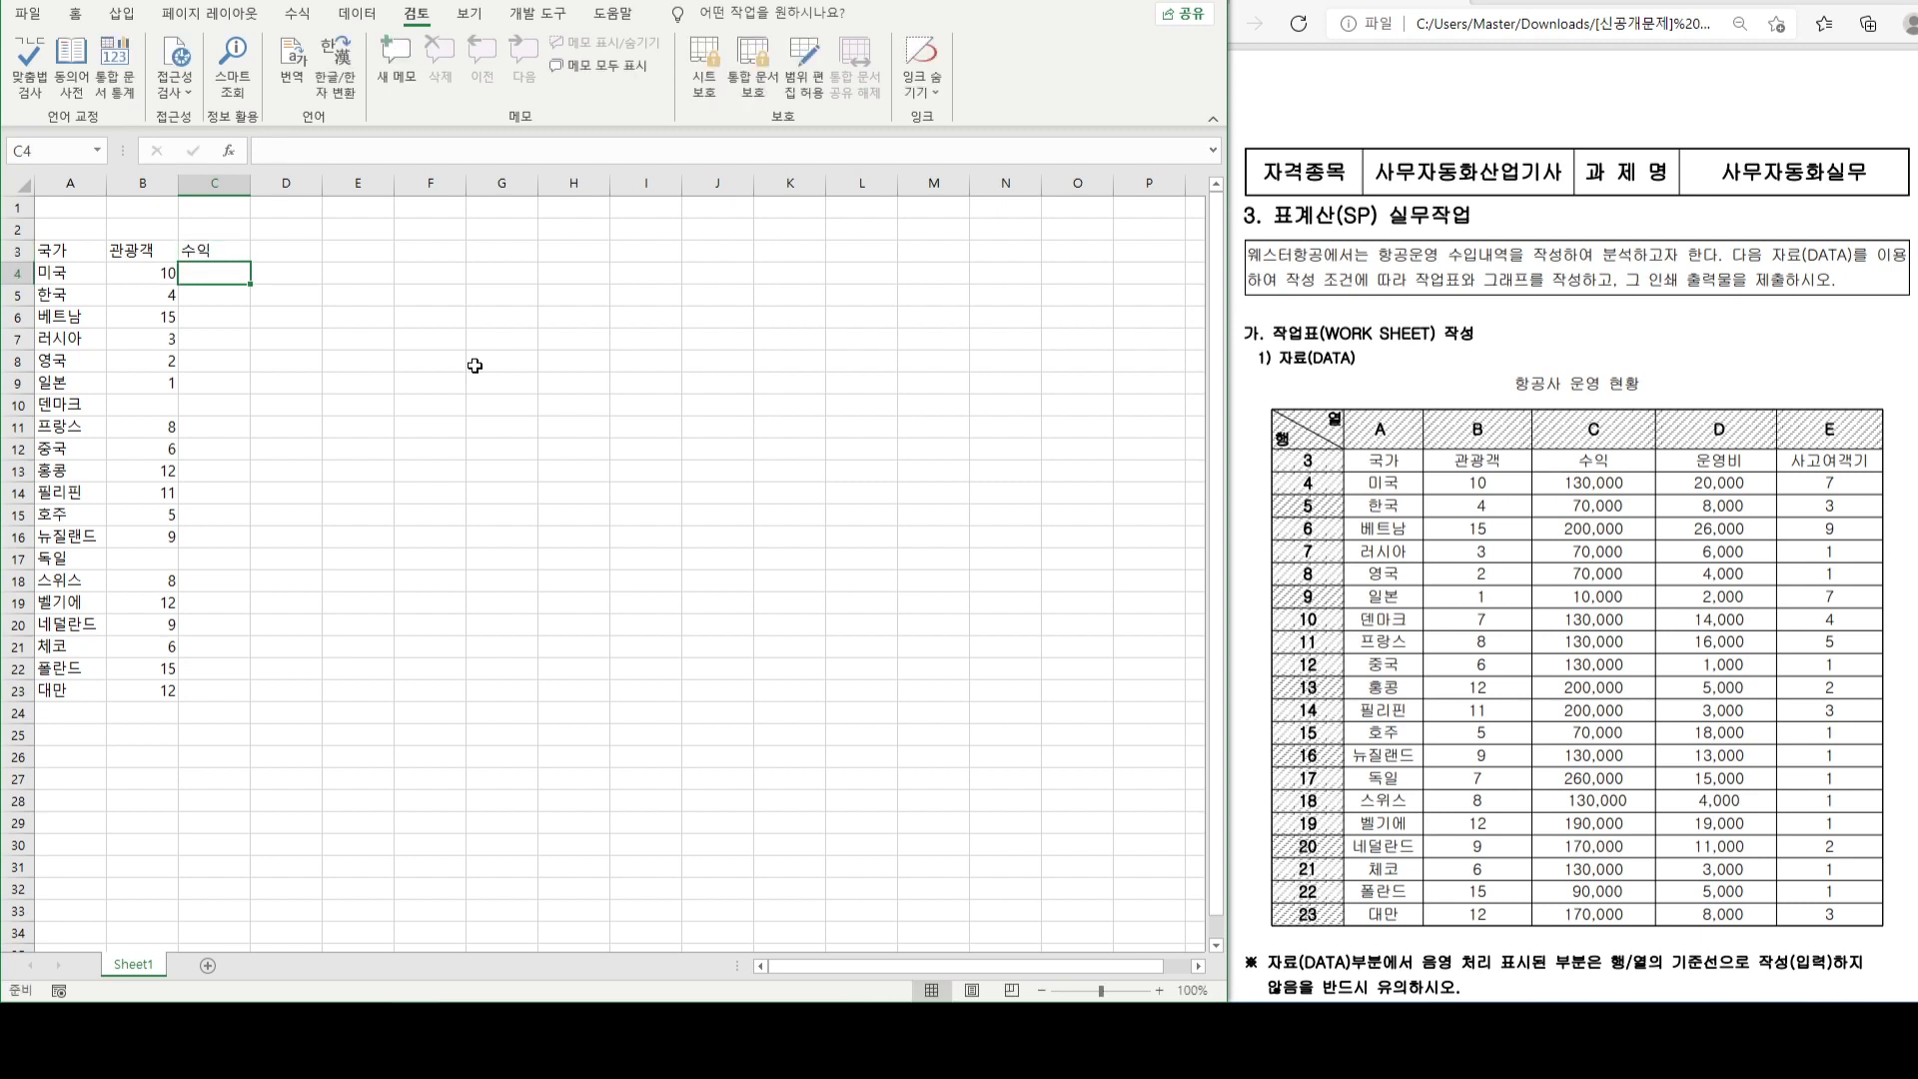
pyautogui.write('13000')
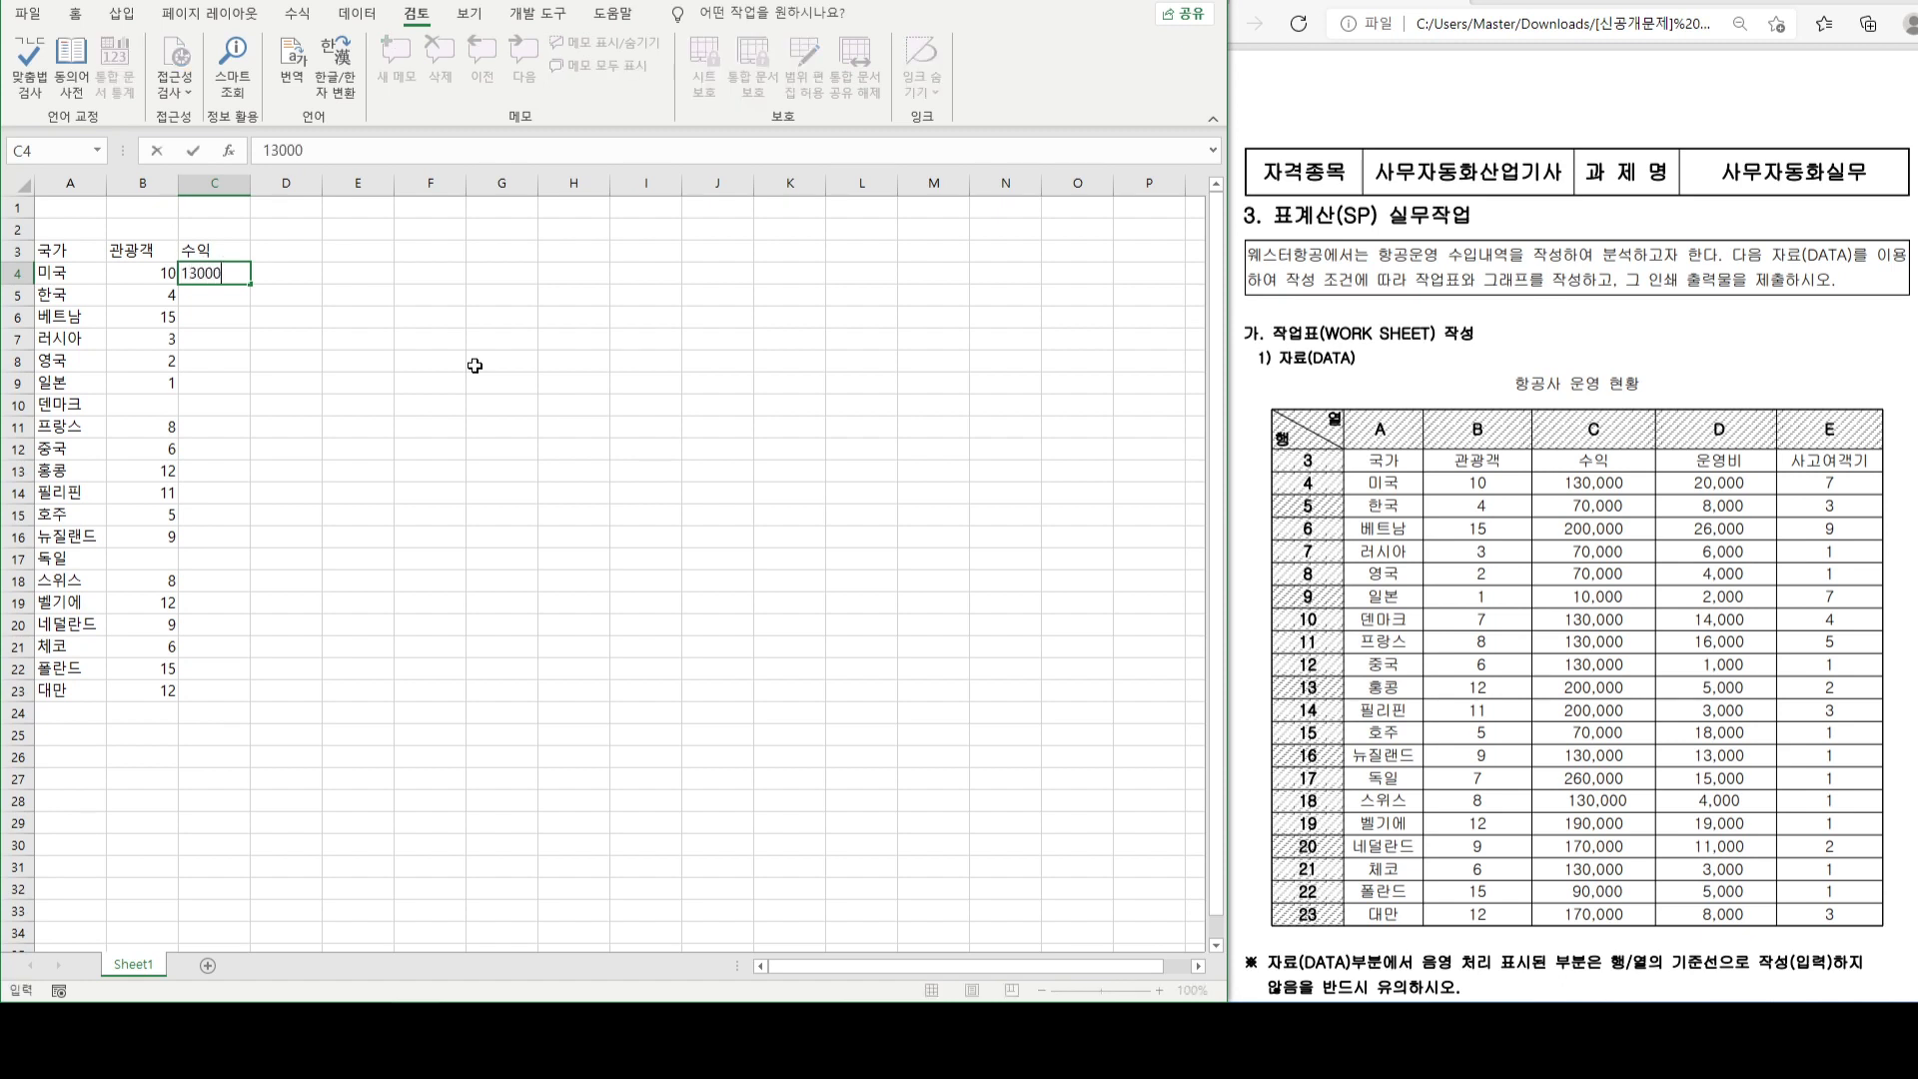
pyautogui.press('Return')
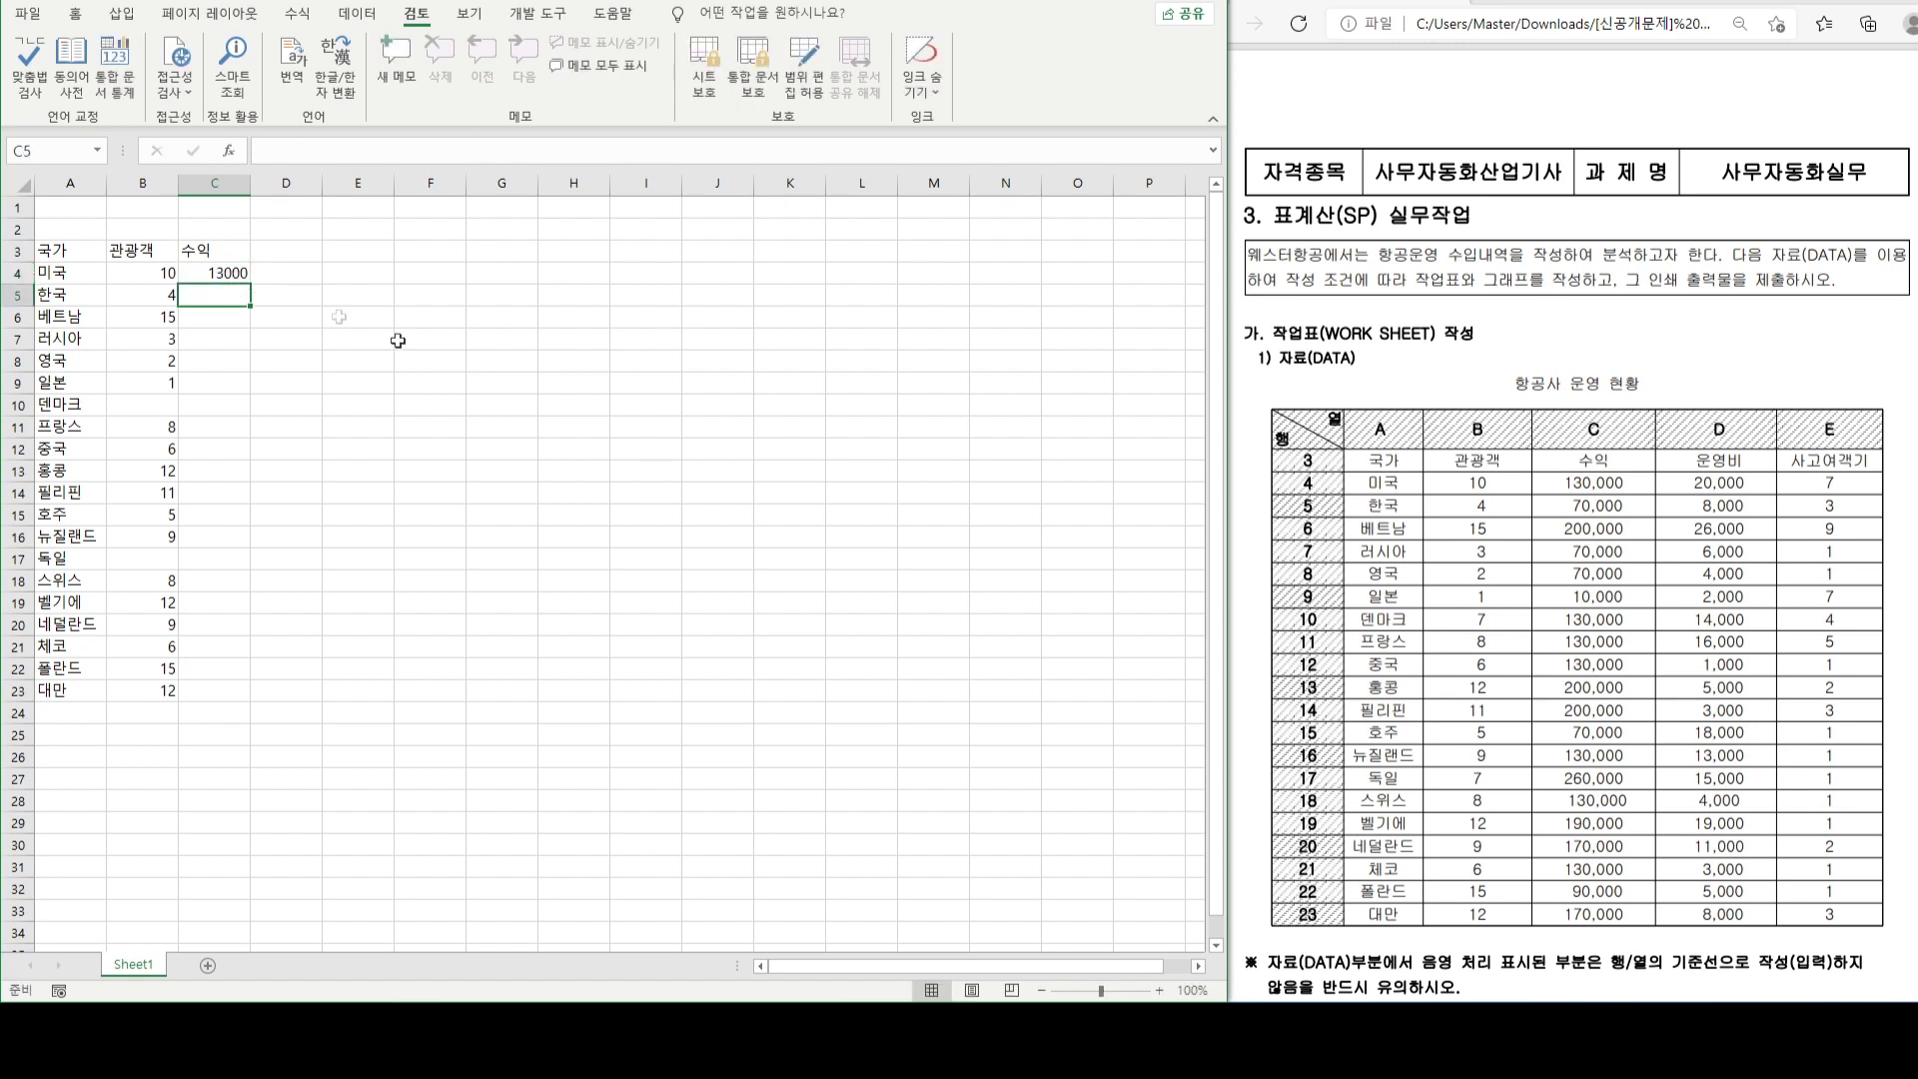
pyautogui.doubleClick(236, 274)
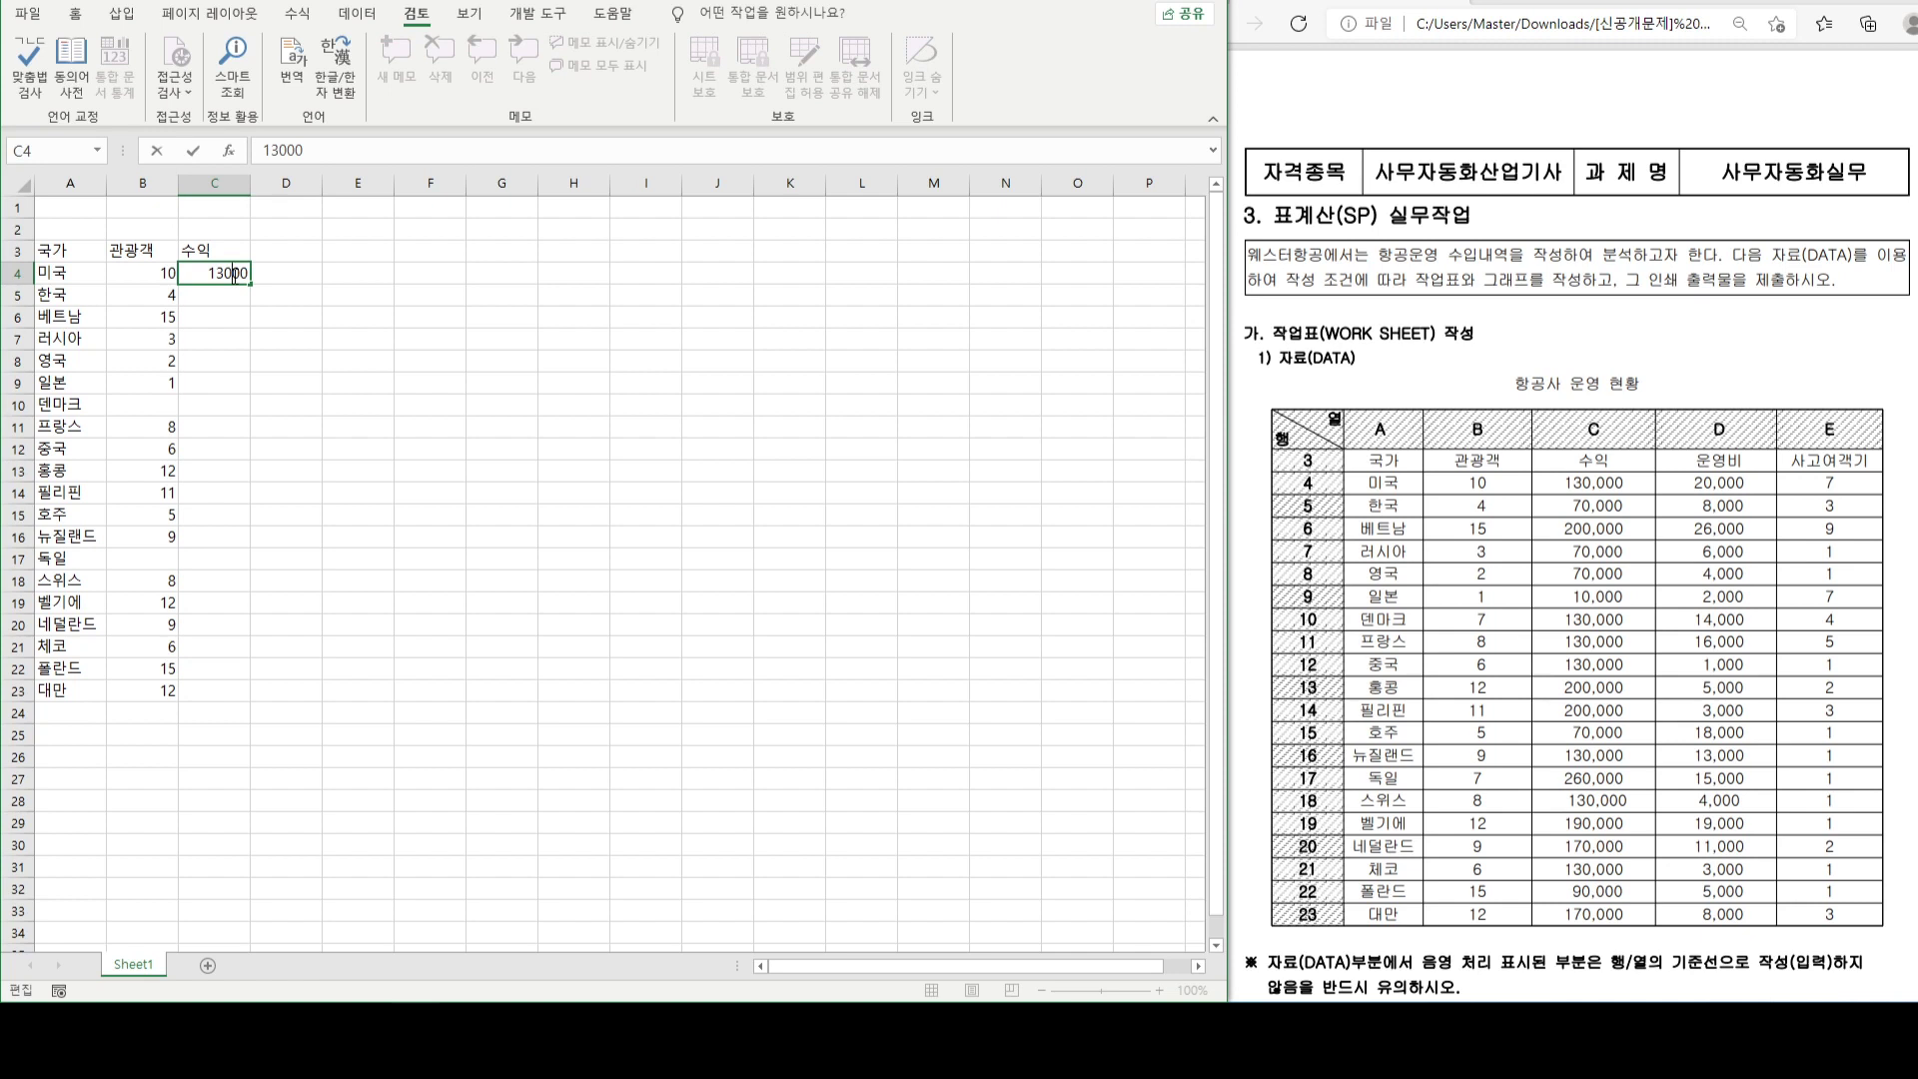
pyautogui.press('Return')
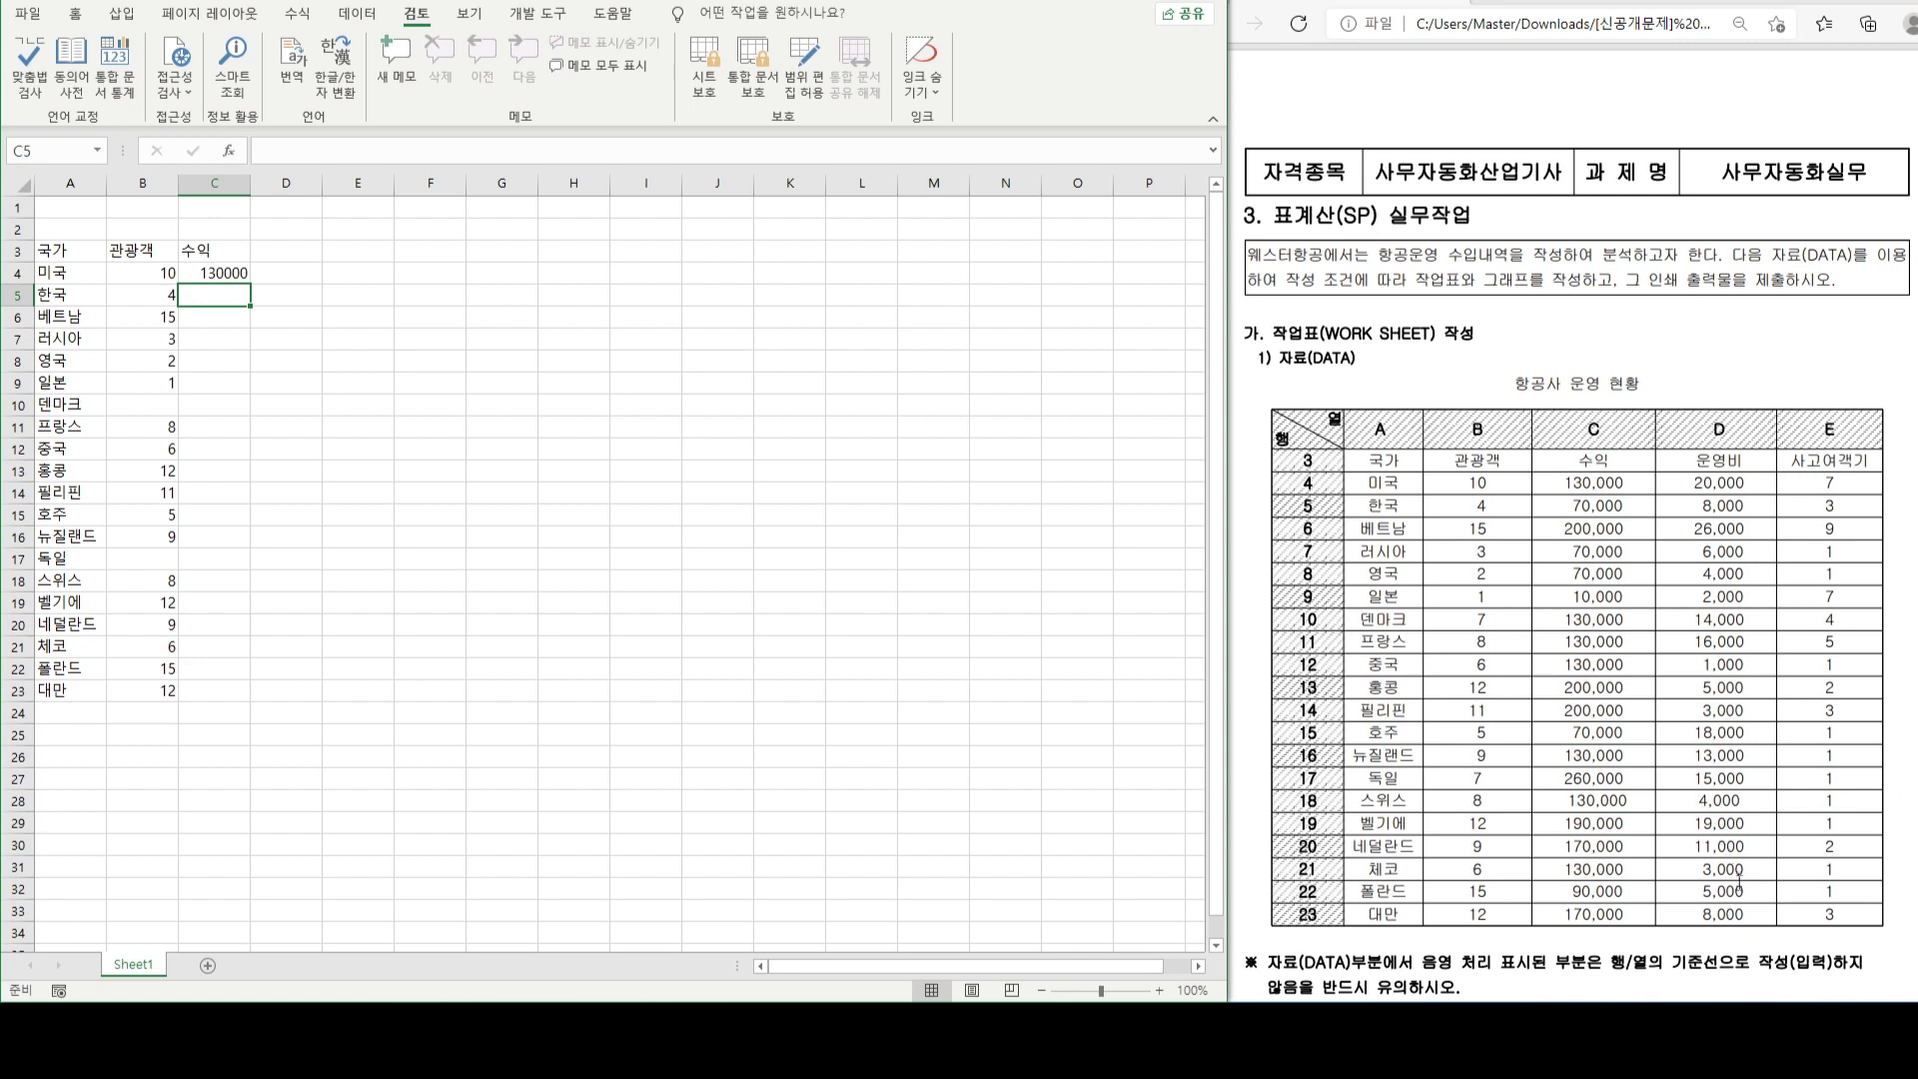
# - Apply the 회계 (Accounting) number format to the range C4:D23
pyautogui.click(205, 276)
pyautogui.moveTo(210, 277); pyautogui.dragTo(290, 690)
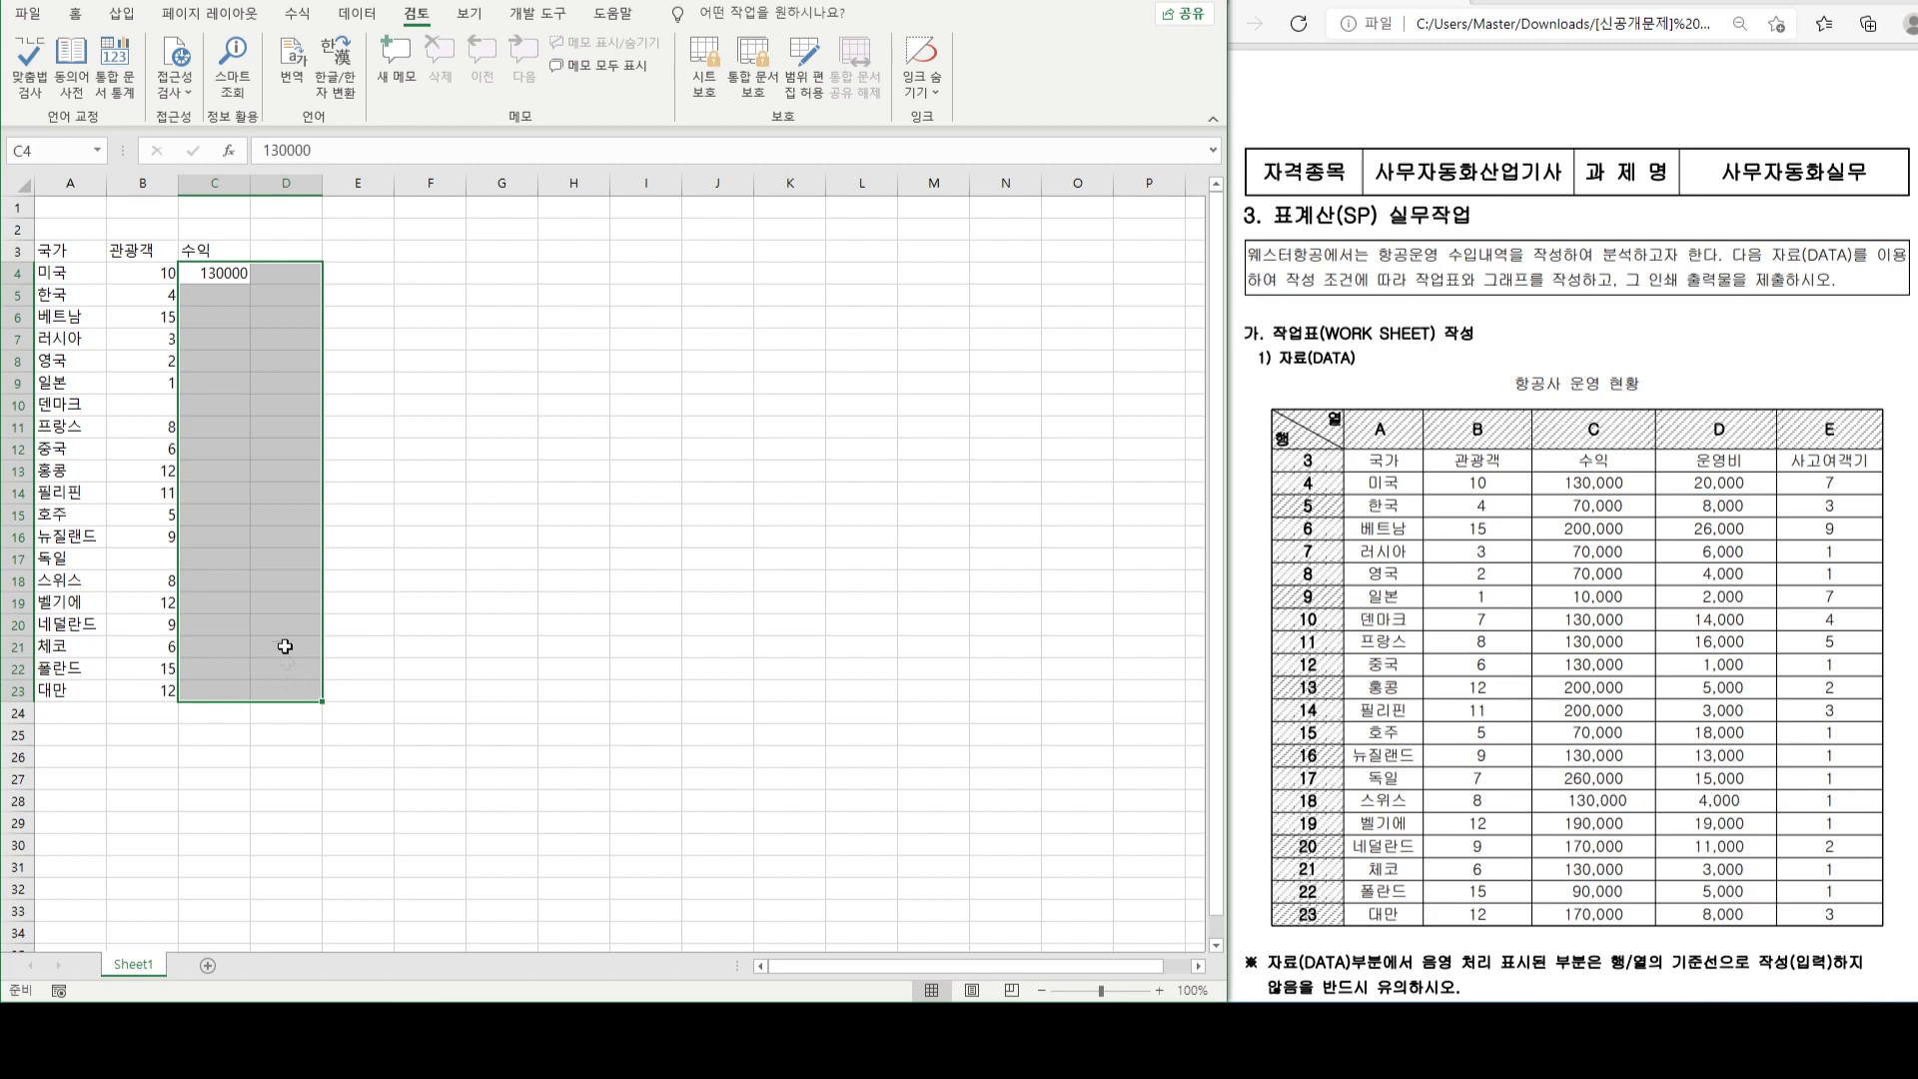
pyautogui.click(76, 14)
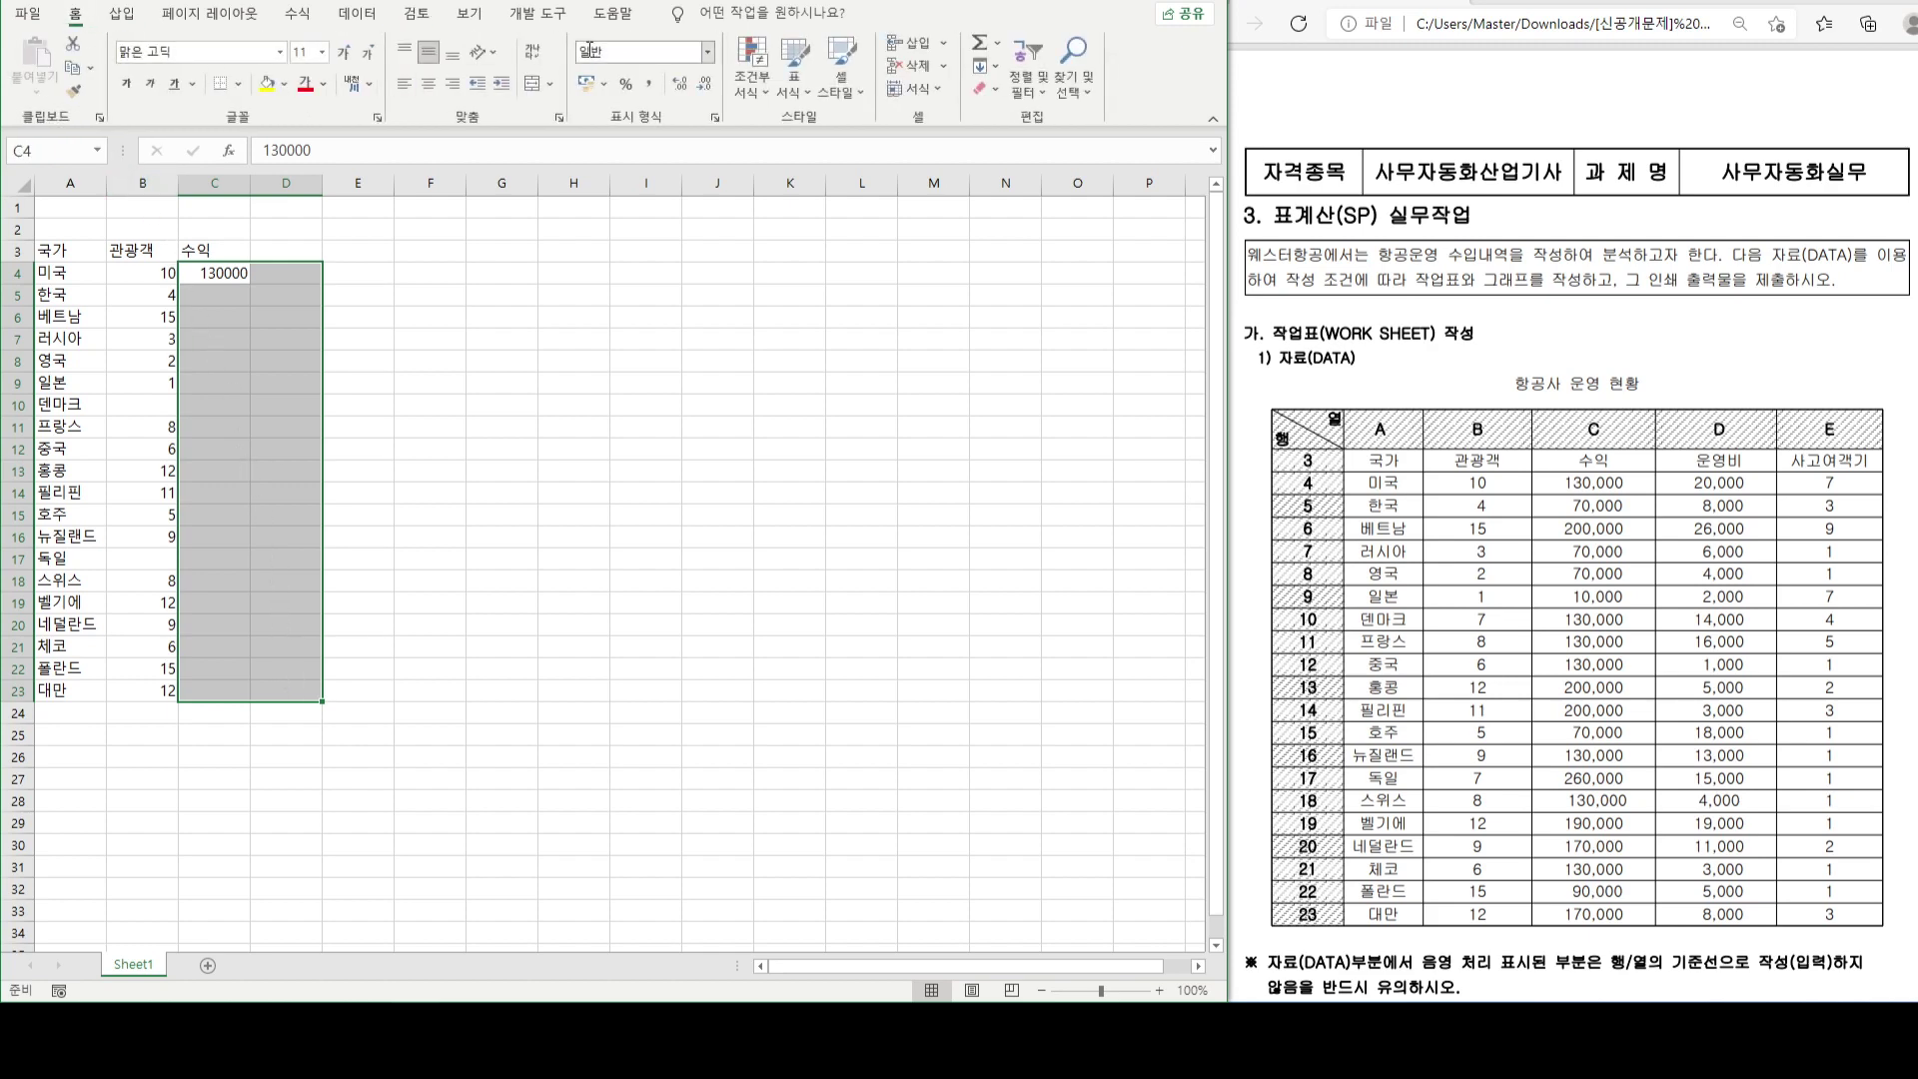
pyautogui.click(708, 55)
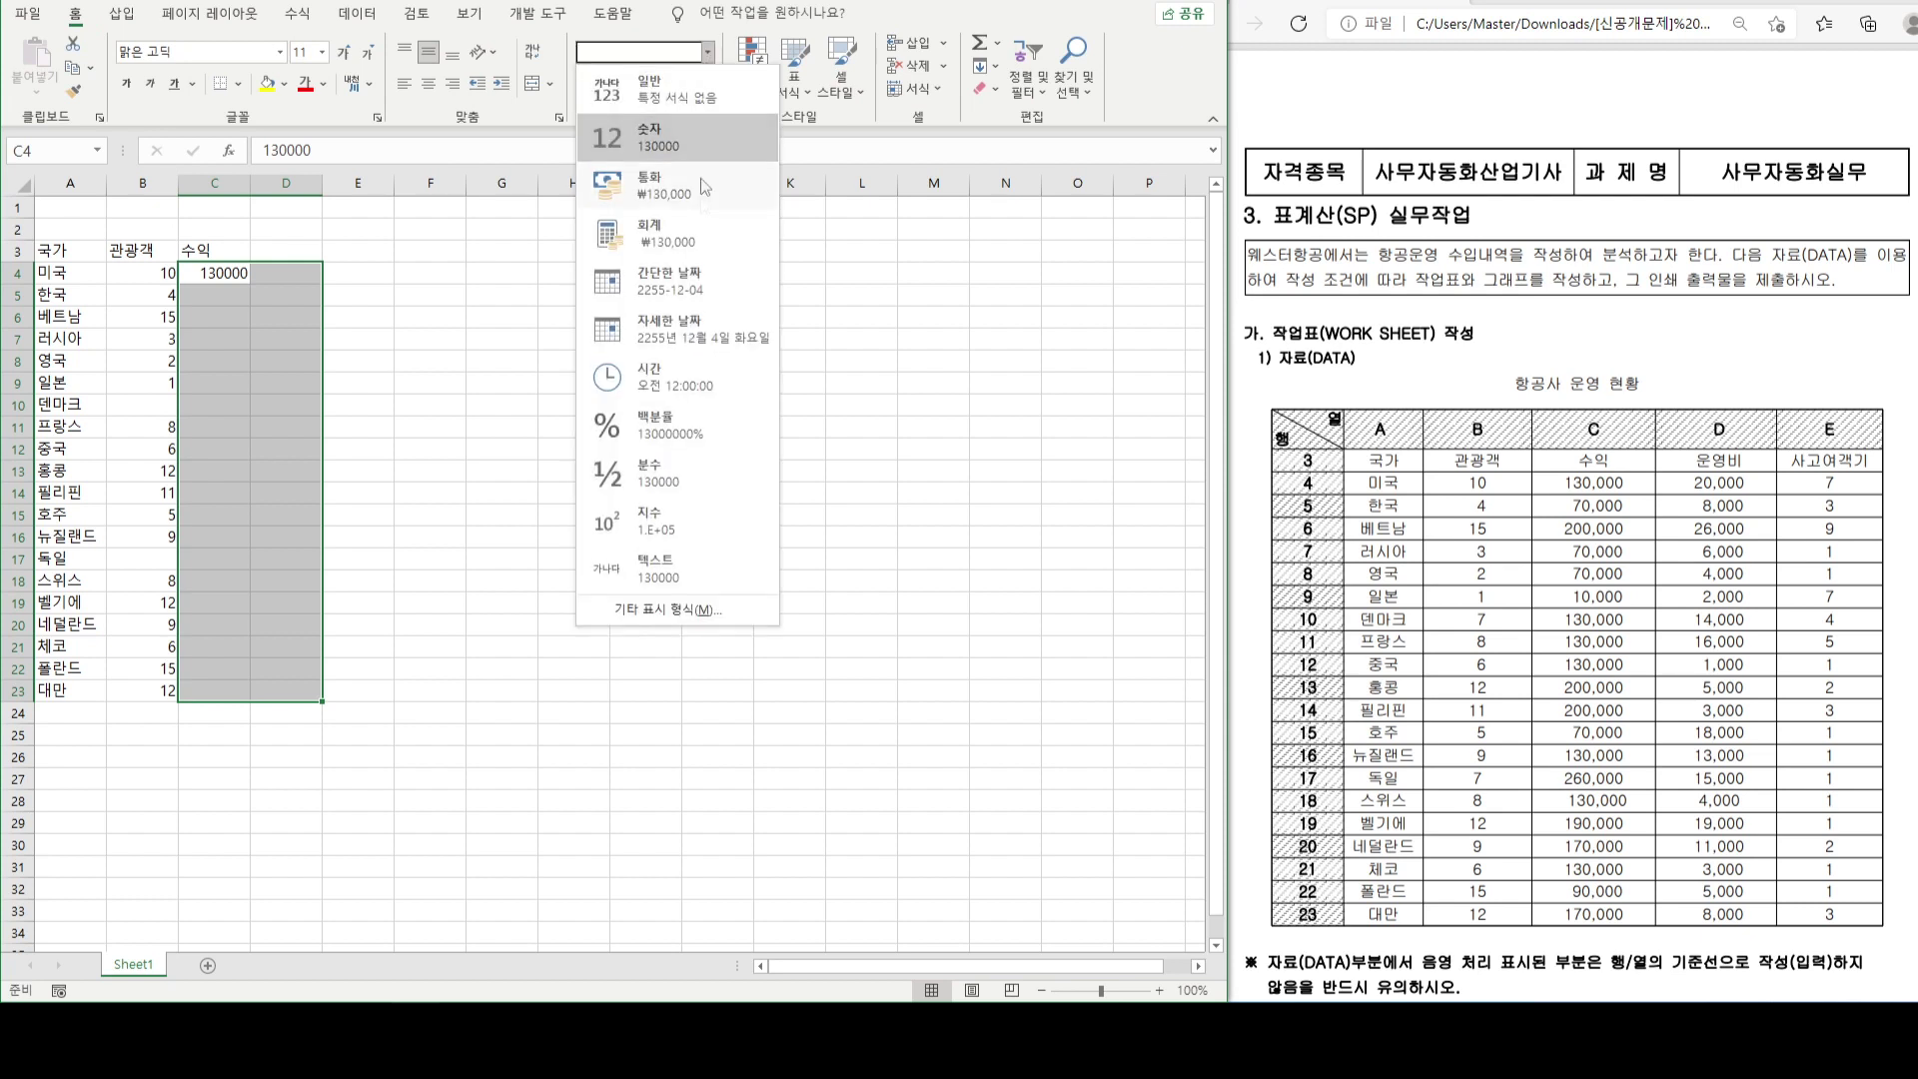
pyautogui.click(704, 238)
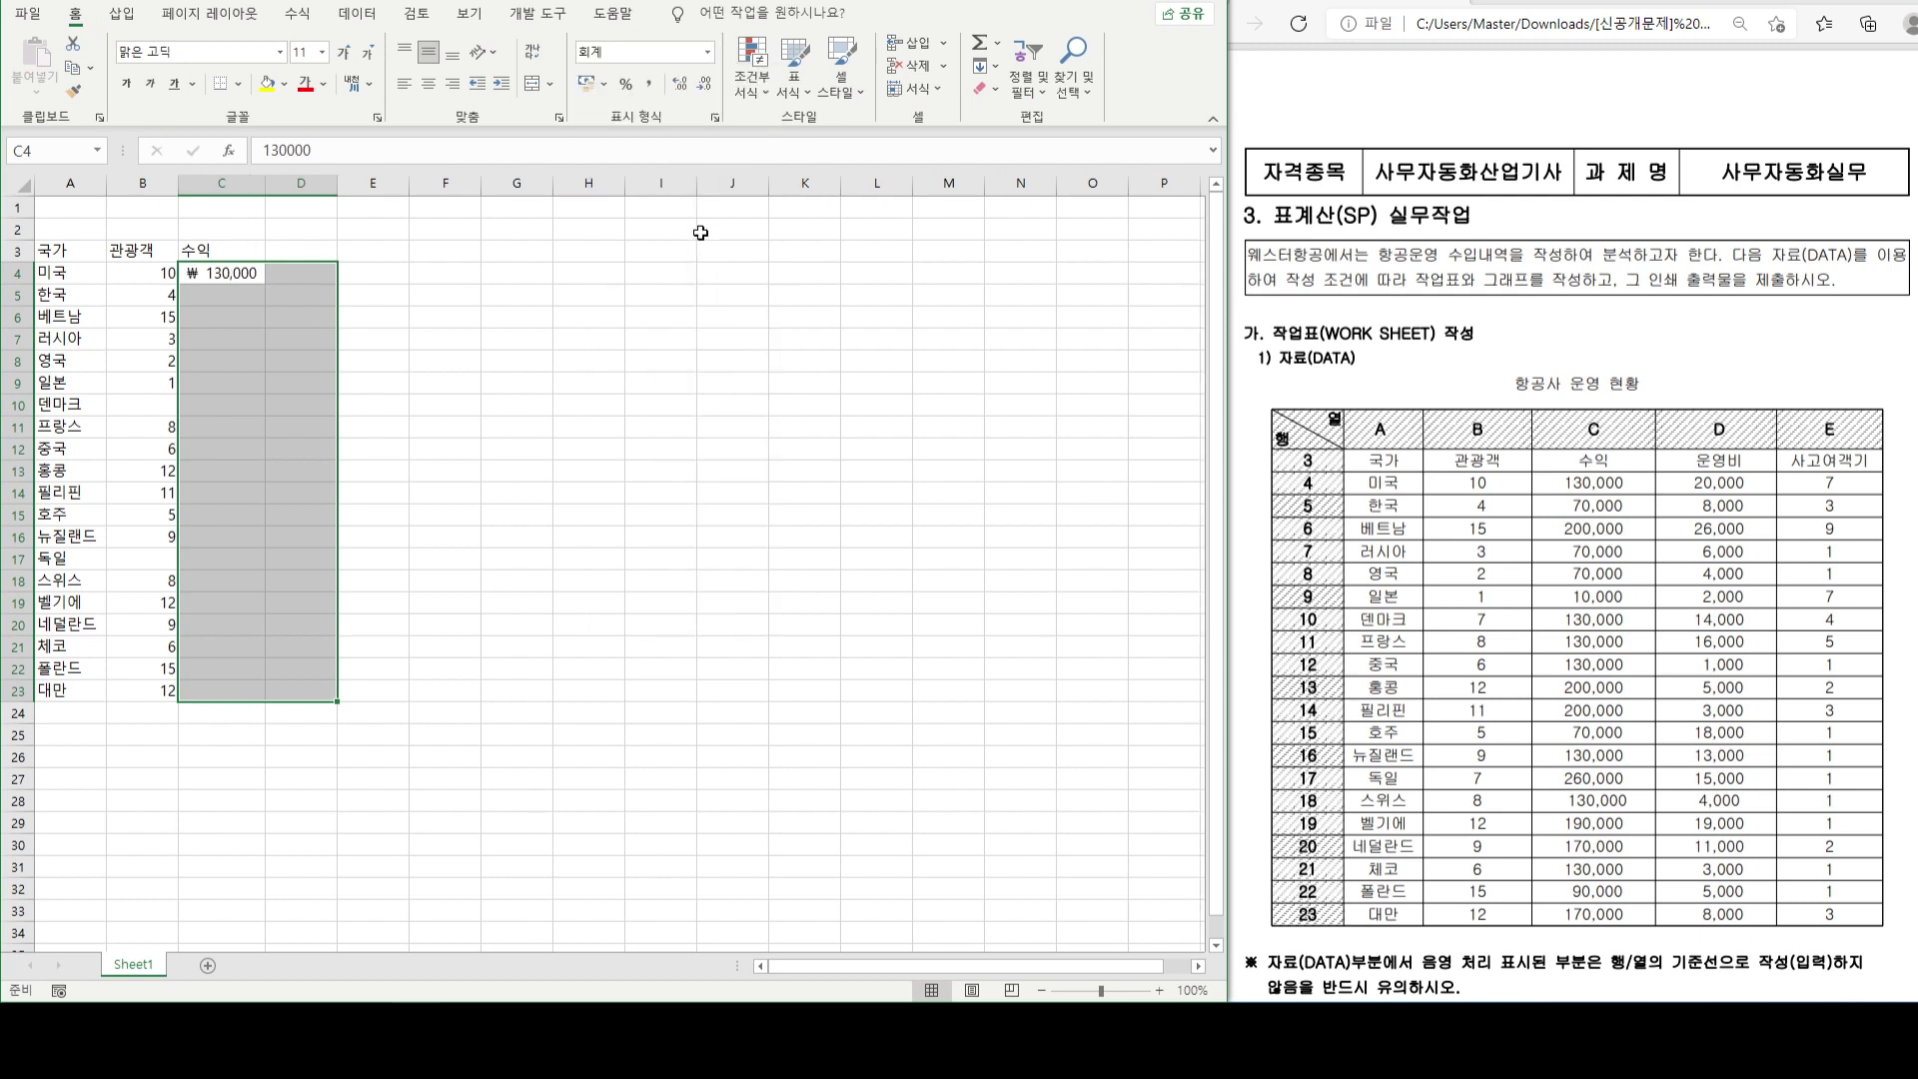
# - Enter the 수익 amounts 70000, 200000, 70000, 70000 and 10000 in C5:C9
pyautogui.click(249, 296)
pyautogui.write('7')
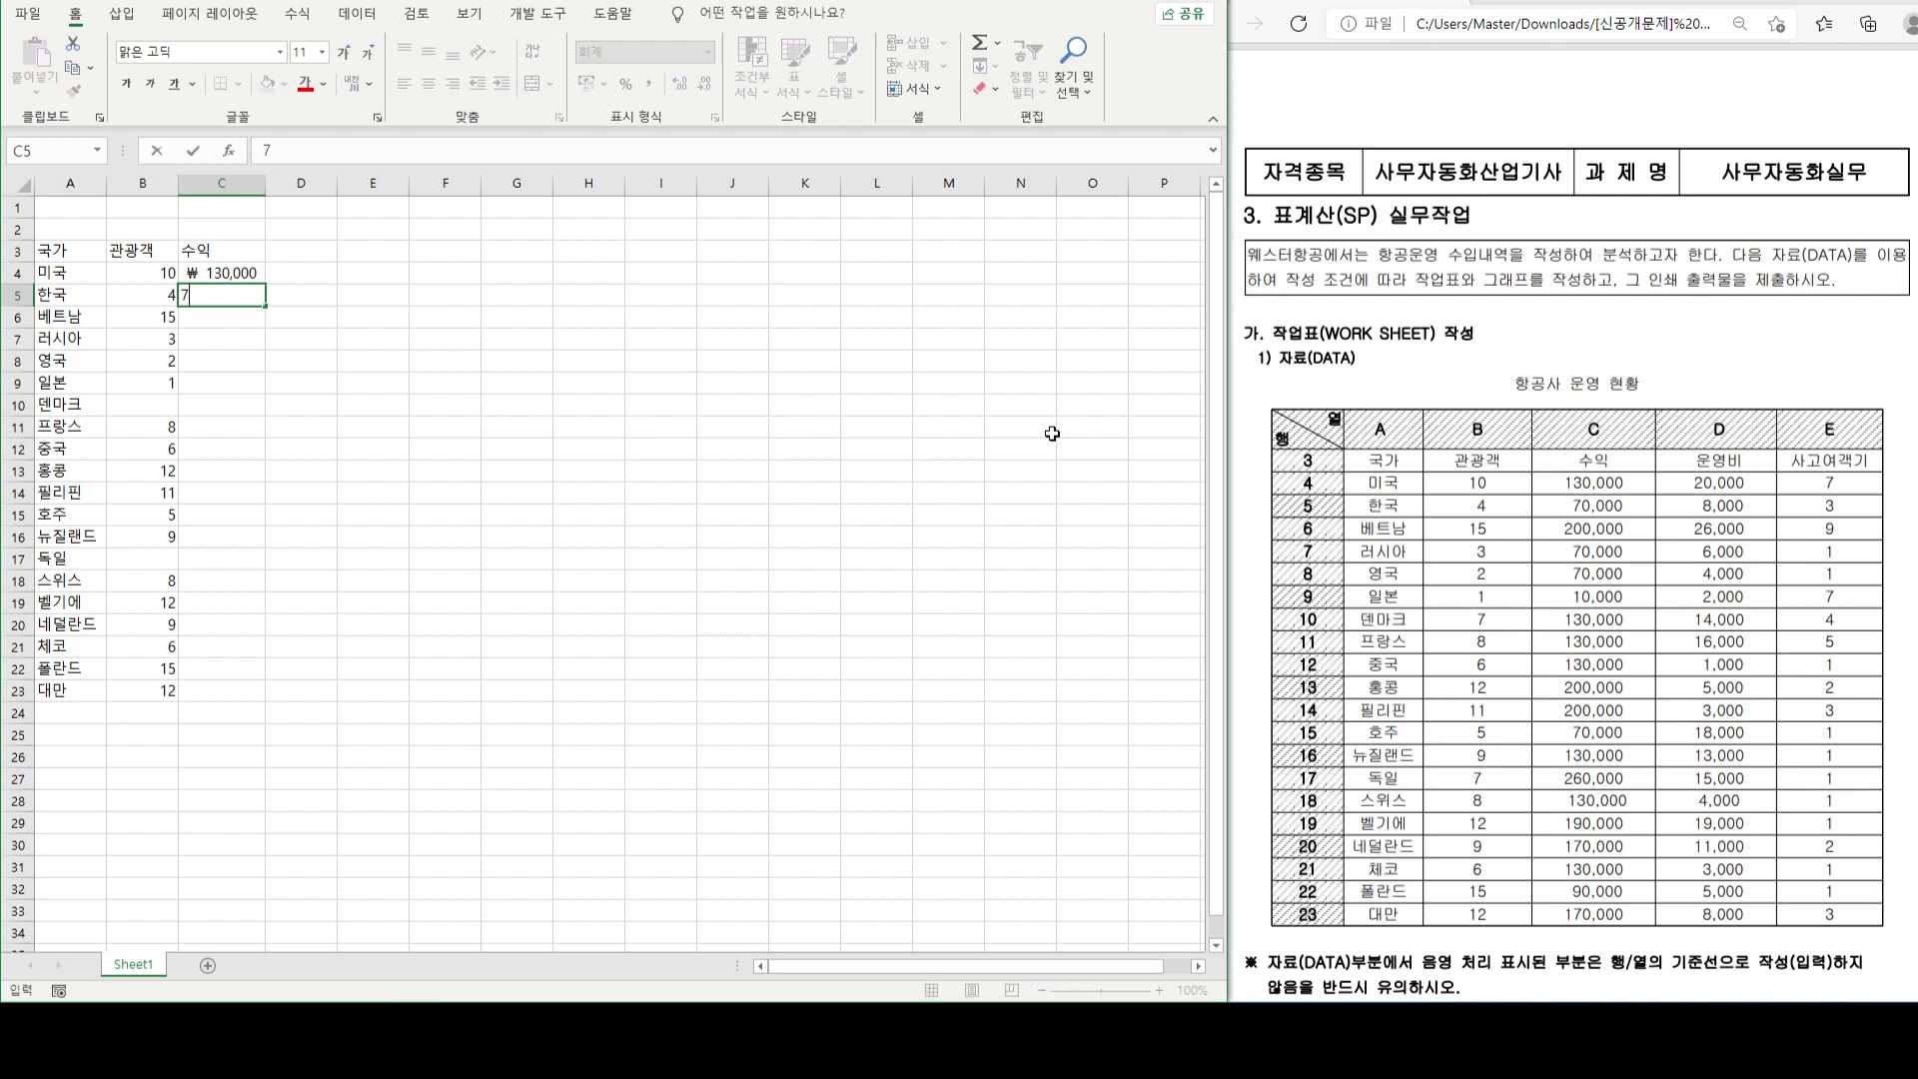
pyautogui.write('0,000')
pyautogui.press('Return')
pyautogui.write('200000')
pyautogui.press('Return')
pyautogui.write('70000')
pyautogui.press('Return')
pyautogui.write('70000')
pyautogui.press('Return')
pyautogui.write('100000')
pyautogui.press('BackSpace')
pyautogui.press('Return')
# - Enter the 수익 amounts 130000, 130000, 130000, 200000 and 200000 in C10:C14
pyautogui.write('130000')
pyautogui.press('Return')
pyautogui.write('130000')
pyautogui.press('Return')
pyautogui.write('130000')
pyautogui.press('Return')
pyautogui.write('200000')
pyautogui.press('Return')
pyautogui.write('20000')
pyautogui.press('Return')
pyautogui.press('Up')
pyautogui.click(445, 151)
pyautogui.write('0')
pyautogui.press('Return')
# - Enter the 수익 amounts 70000, 130000 and 260000 in C15:C17
pyautogui.write('70,000')
pyautogui.press('Return')
pyautogui.write('130000')
pyautogui.press('Return')
pyautogui.write('26000')
pyautogui.press('Return')
pyautogui.press('Up')
pyautogui.click(445, 151)
pyautogui.write('0')
pyautogui.press('Return')
# - Fill in the missing 관광객 figure for 독일 in B17 with 7
pyautogui.press('Left')
pyautogui.press('Up')
pyautogui.write('7')
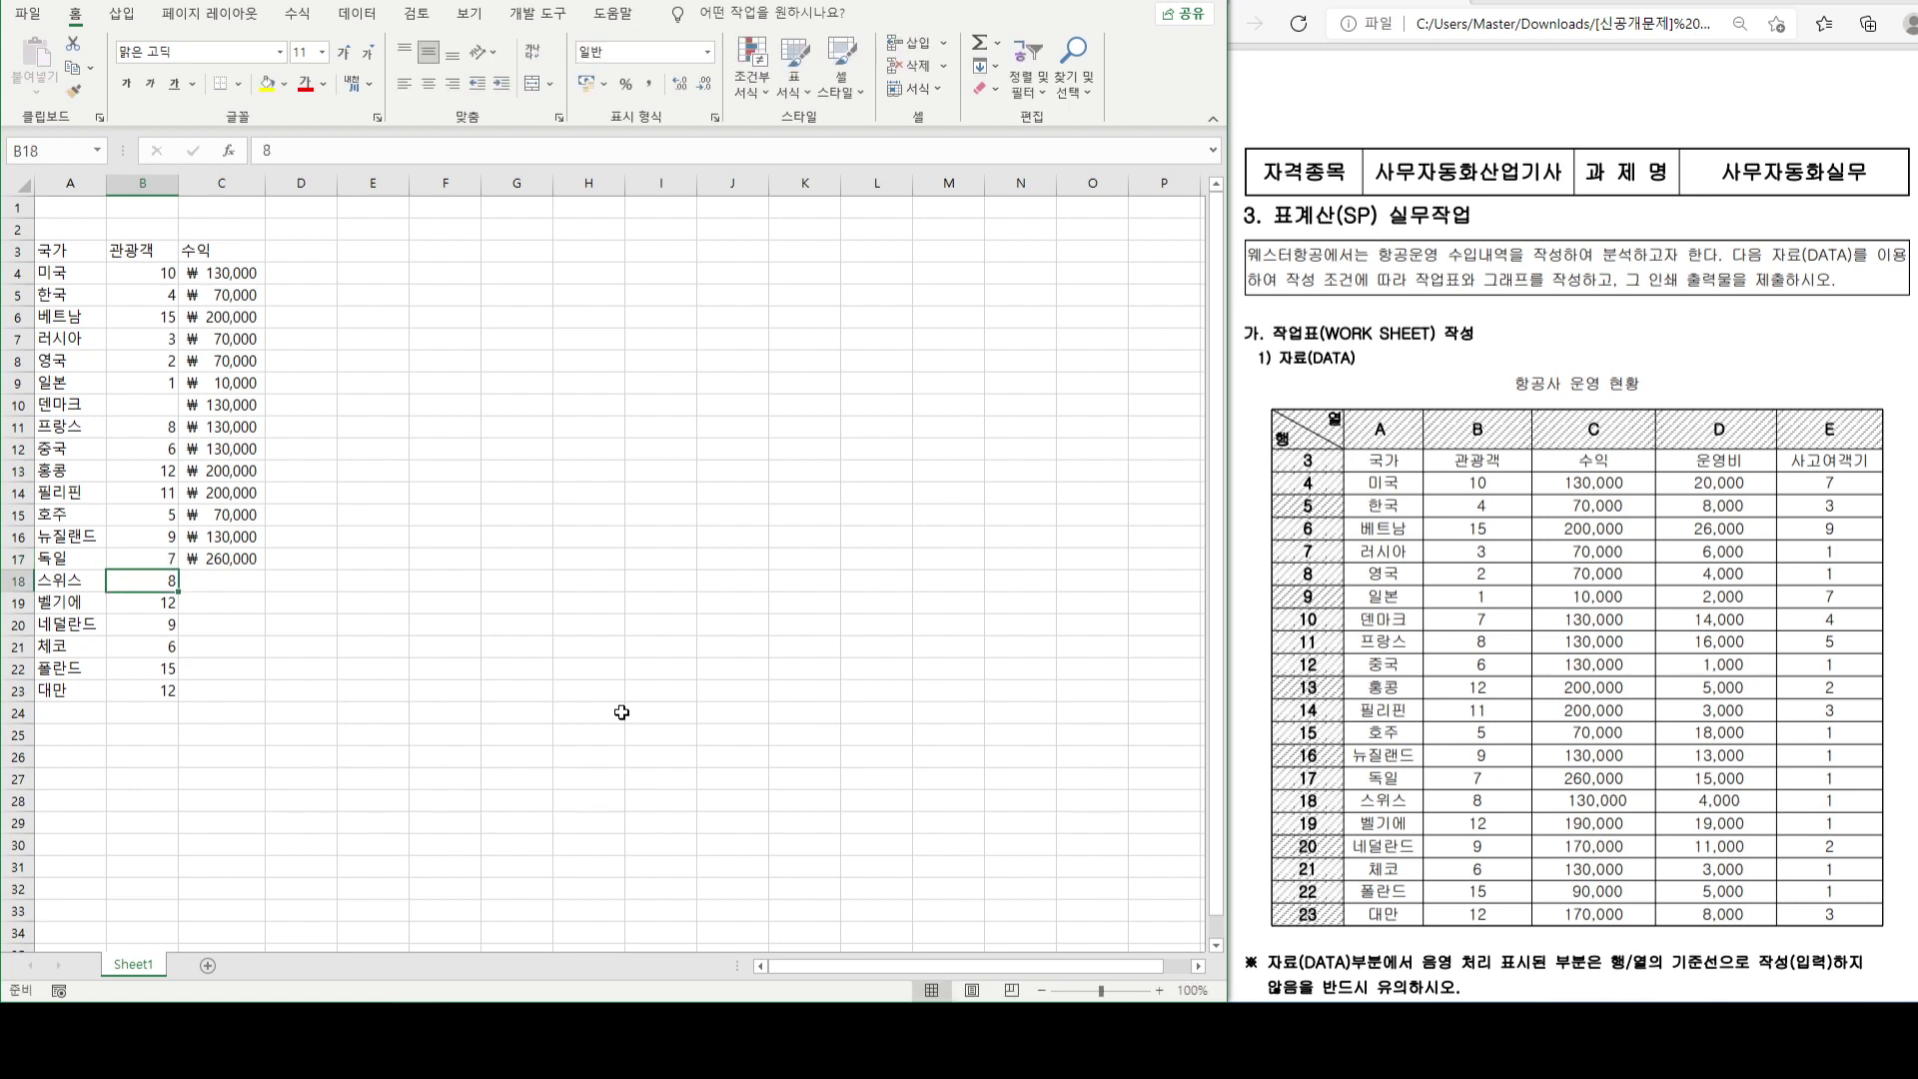
pyautogui.press('Return')
# - Enter the 수익 amounts 130000, 190000, 170000, 130000, 90000 and 170000 in C18:C23
pyautogui.press('Right')
pyautogui.write('130,000')
pyautogui.press('Return')
pyautogui.write('190000')
pyautogui.press('Return')
pyautogui.write('170000')
pyautogui.press('Return')
pyautogui.write('130000')
pyautogui.press('Return')
pyautogui.write('90000')
pyautogui.press('Return')
pyautogui.write('170000')
pyautogui.press('Return')
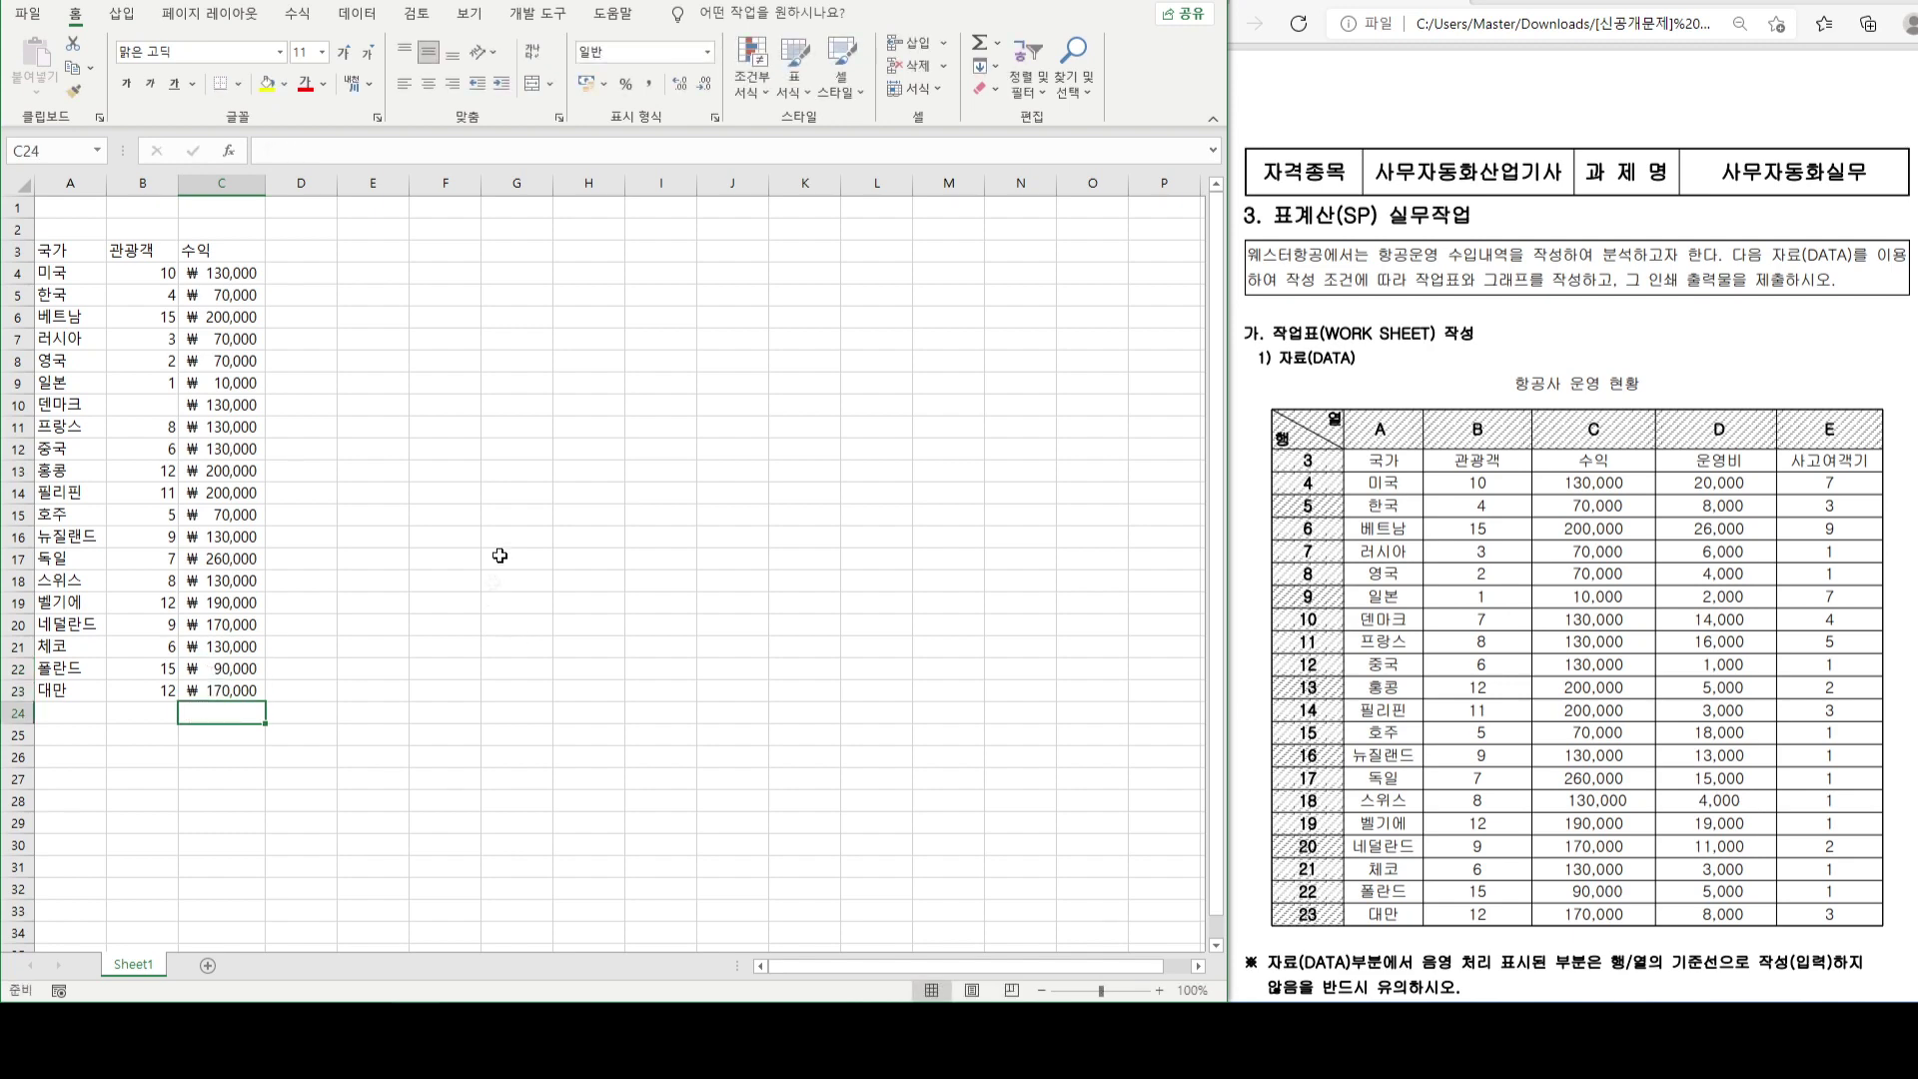
# - Enter the header 운영비 in D3 and the amounts 20000, 8000, 26000, 6000, 4000 and 2000 in D4:D9
pyautogui.click(294, 255)
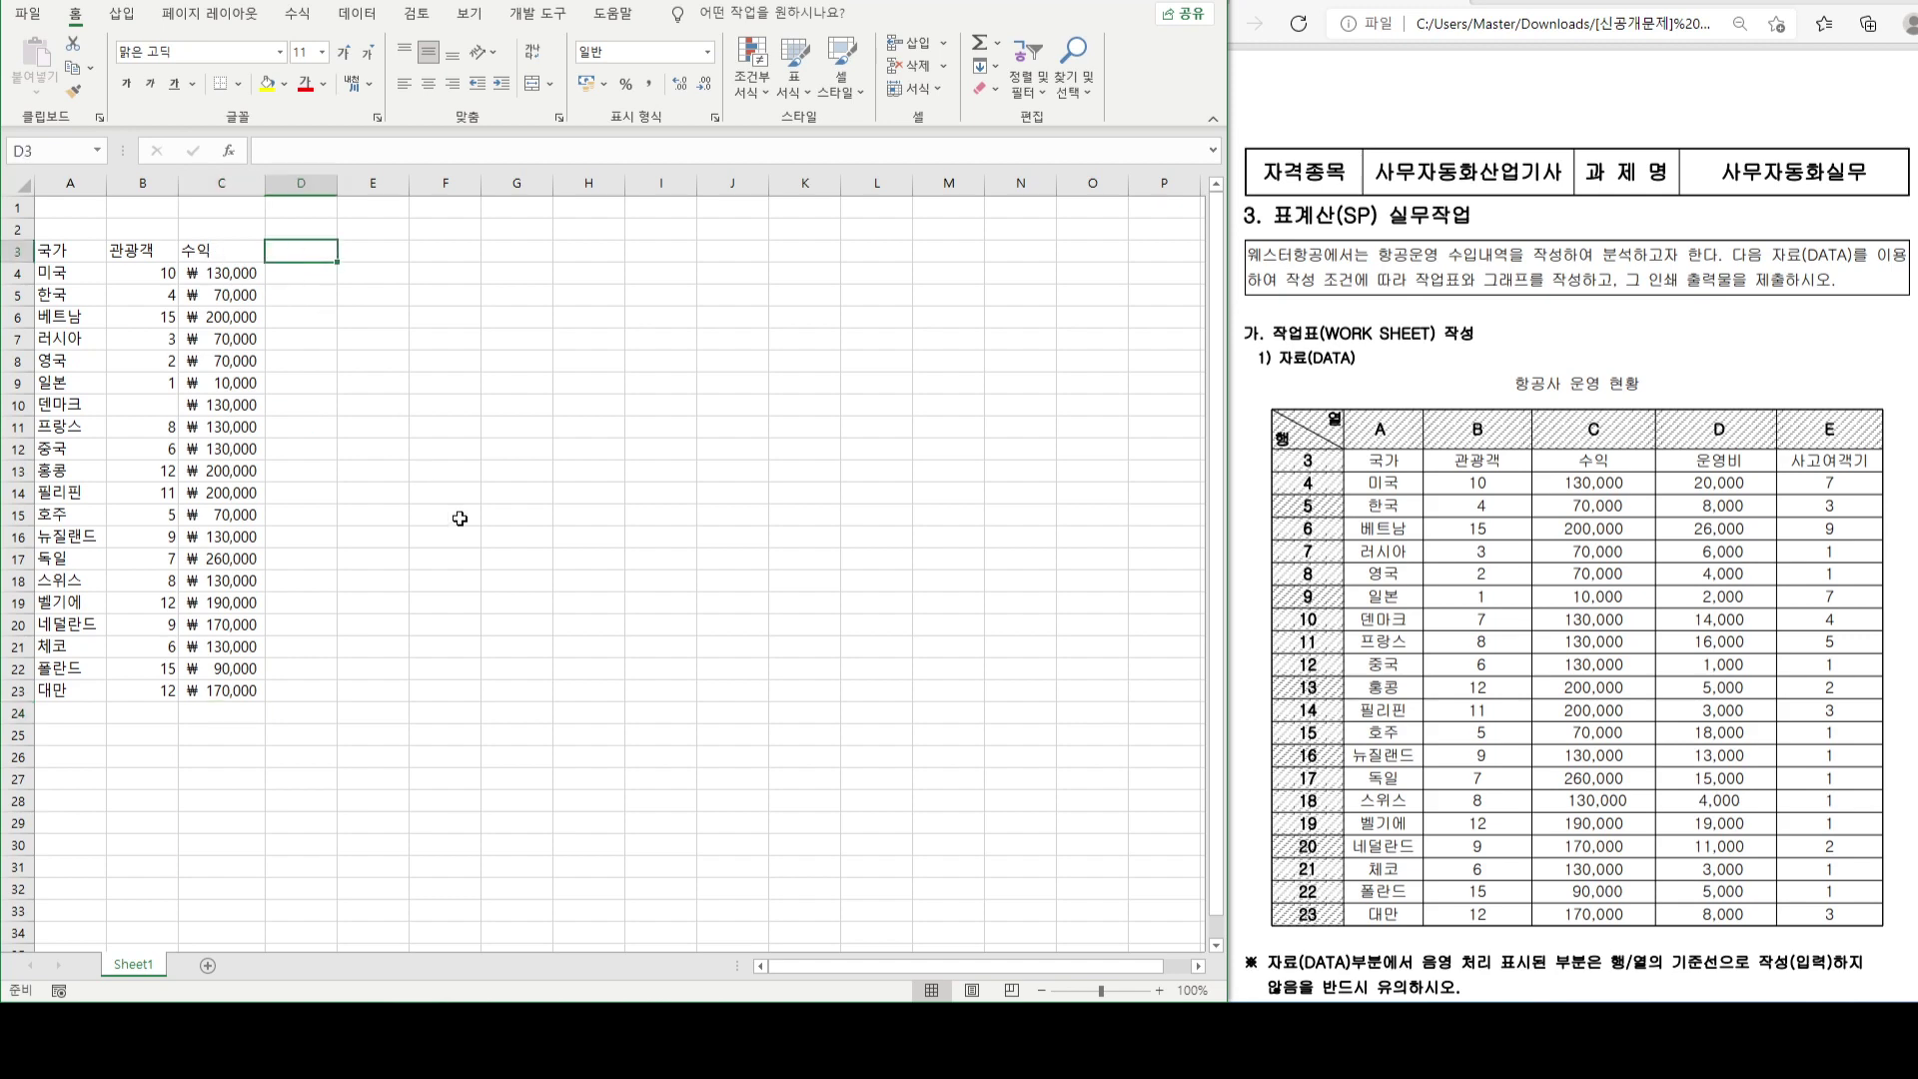
pyautogui.write('운영비')
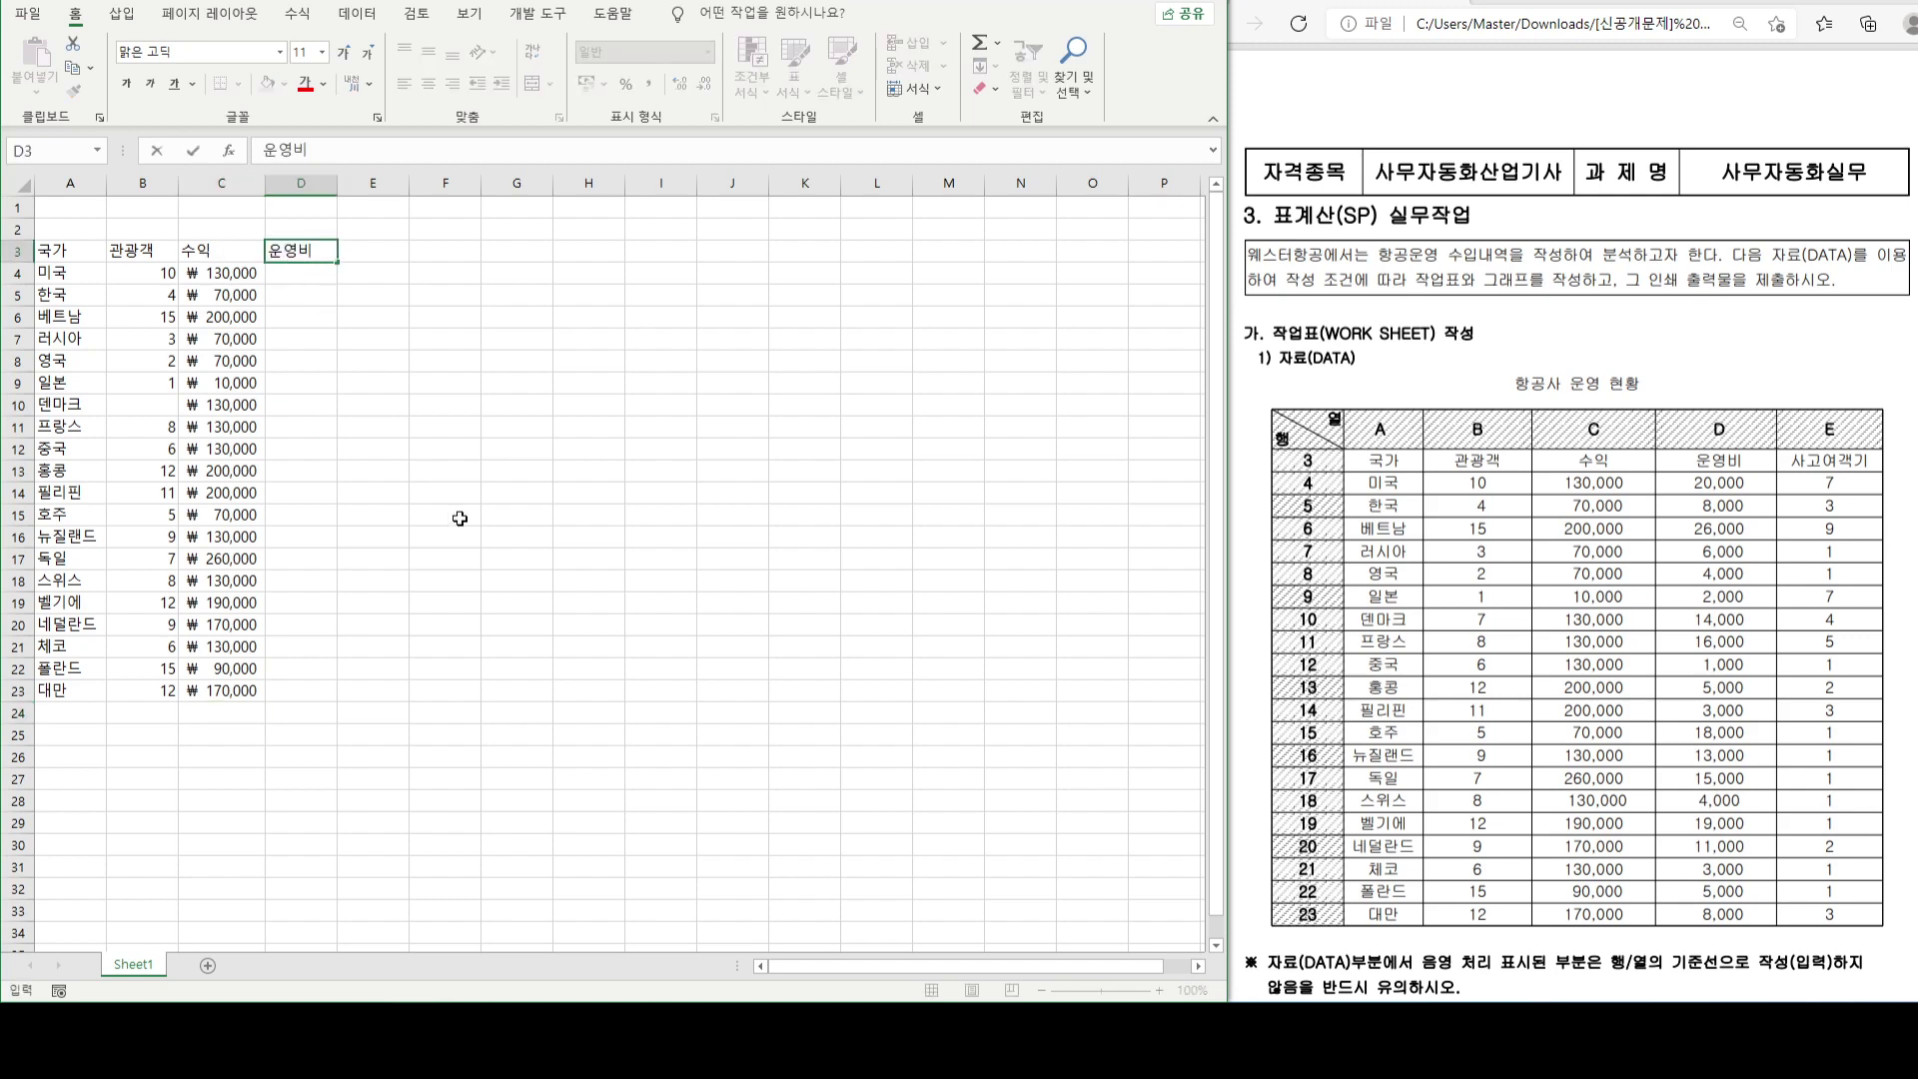
pyautogui.press('Return')
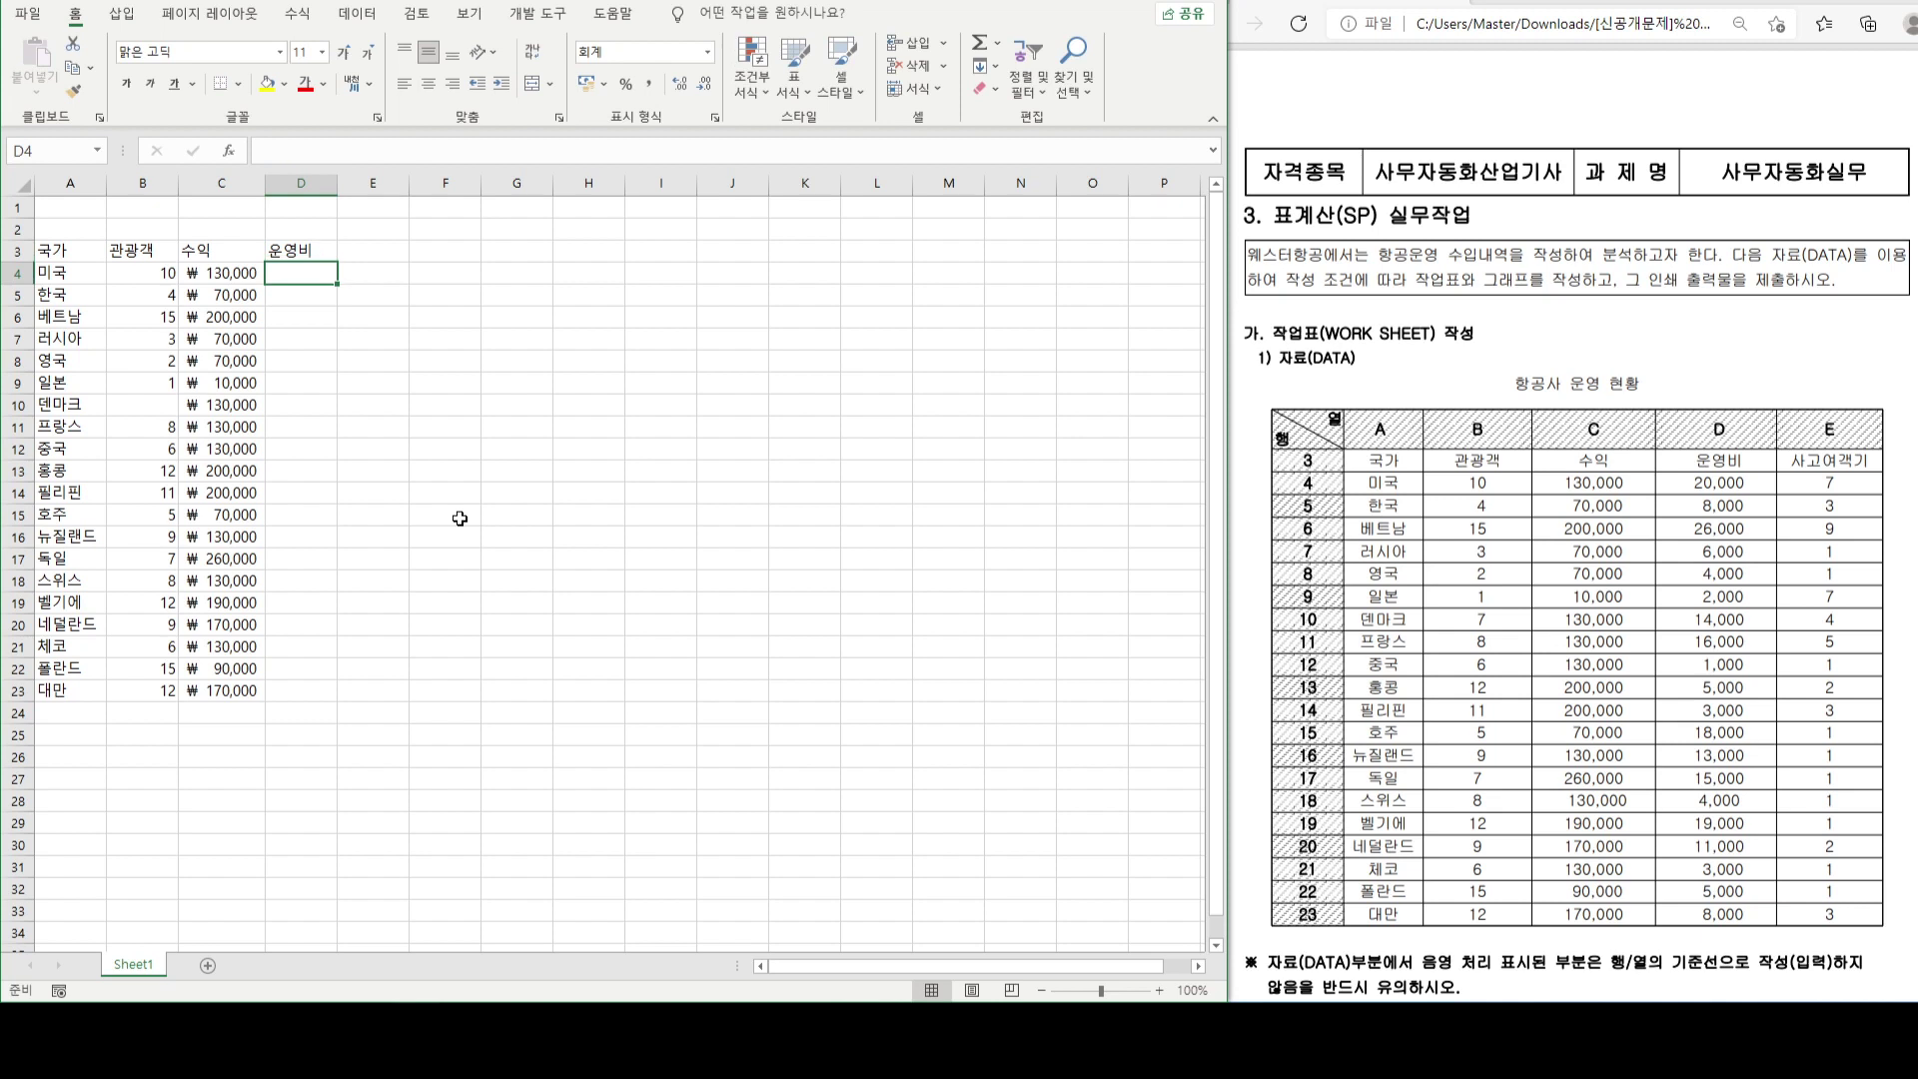
pyautogui.write('20,000')
pyautogui.press('Return')
pyautogui.write('8000')
pyautogui.press('Return')
pyautogui.write('26000')
pyautogui.press('Return')
pyautogui.write('6000')
pyautogui.press('Return')
pyautogui.write('4000')
pyautogui.press('Return')
pyautogui.write('2000')
pyautogui.press('Return')
# - Enter the 운영비 amounts 14000, 16000, 1000, 5000 and 3000 in D10:D14
pyautogui.write('14000')
pyautogui.press('Return')
pyautogui.write('16000')
pyautogui.press('Return')
pyautogui.write('1000')
pyautogui.press('Return')
pyautogui.write('5000')
pyautogui.press('Return')
pyautogui.write('3,00')
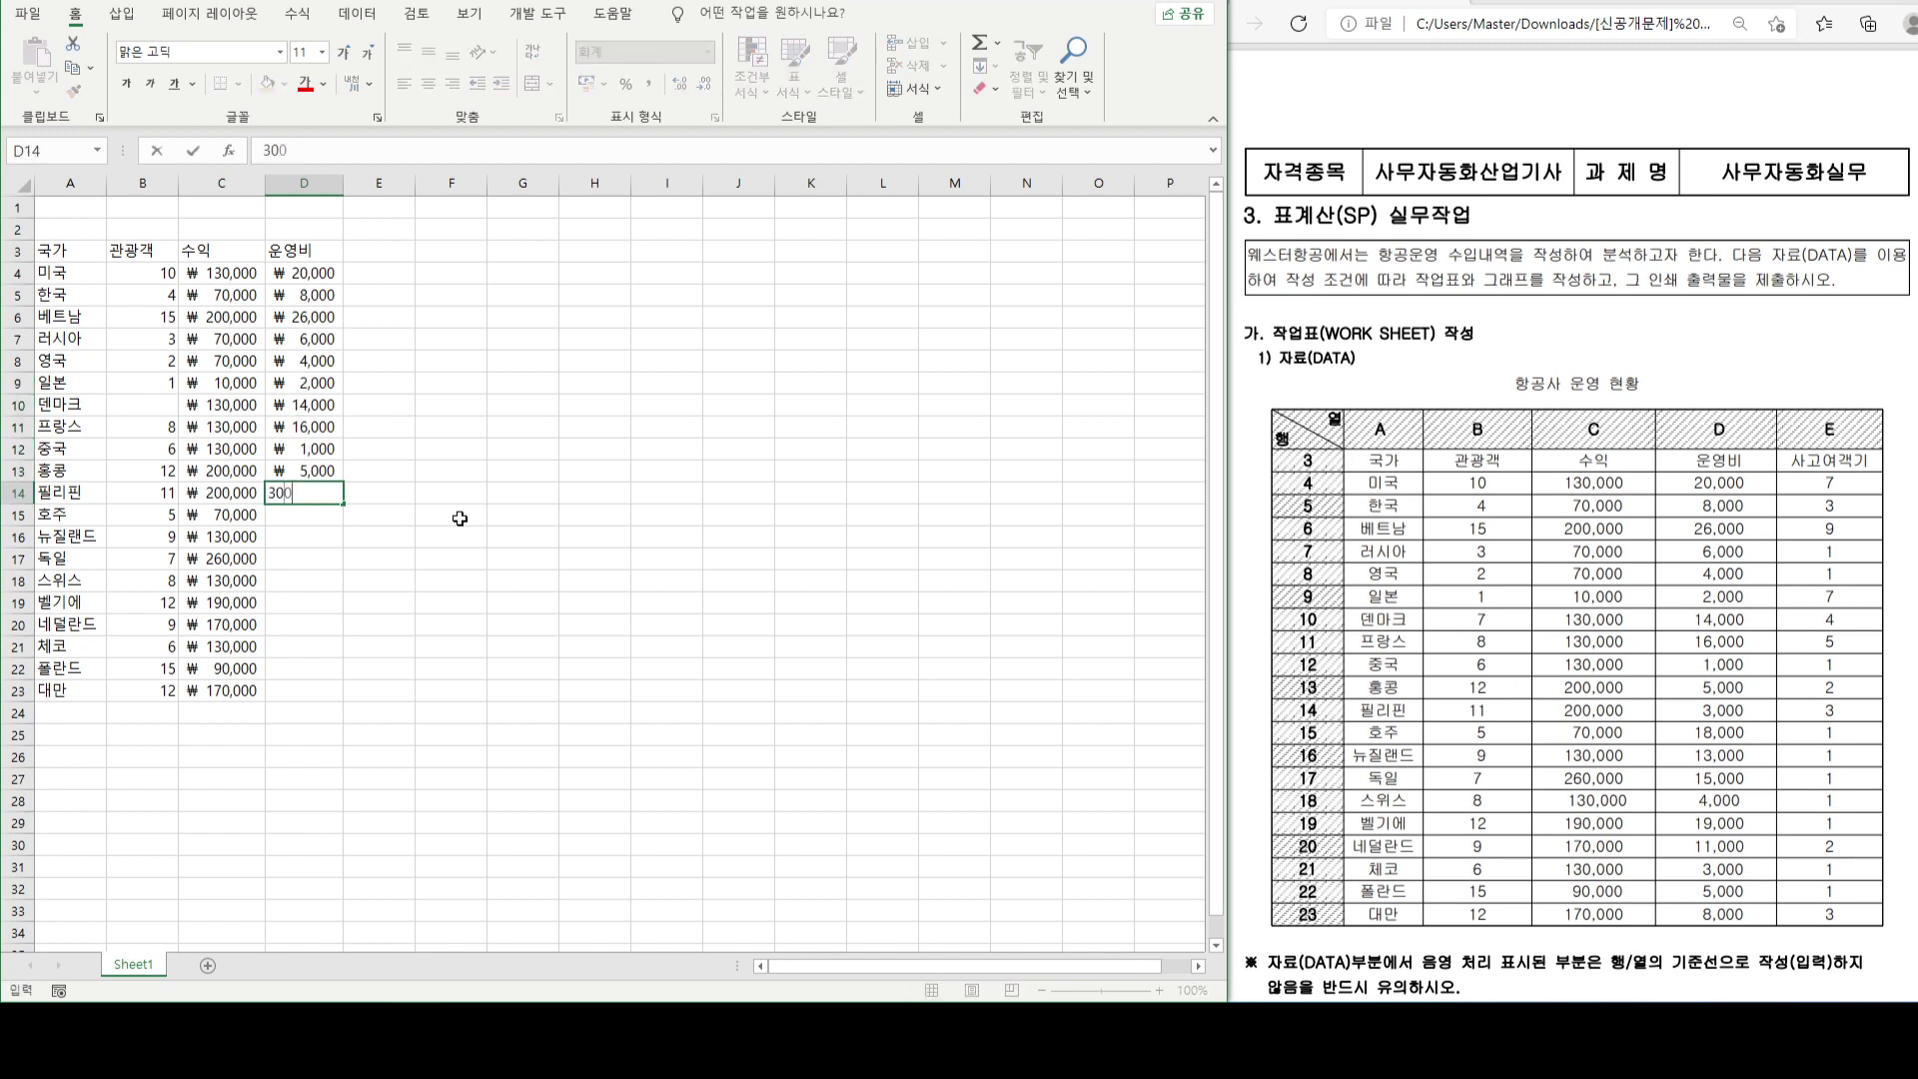
pyautogui.write('0')
pyautogui.press('Return')
# - Enter the 운영비 amounts 18000, 13000, 15000 and 4000 in D15:D18
pyautogui.write('18000')
pyautogui.press('Return')
pyautogui.write('13000')
pyautogui.press('Return')
pyautogui.write('15000')
pyautogui.press('Return')
pyautogui.write('4000')
pyautogui.press('Return')
# - Enter the 운영비 amounts 19000, 11000, 3000, 5000 and 8000 in D19:D23
pyautogui.write('19000')
pyautogui.press('Return')
pyautogui.write('11000')
pyautogui.press('Return')
pyautogui.write('3000')
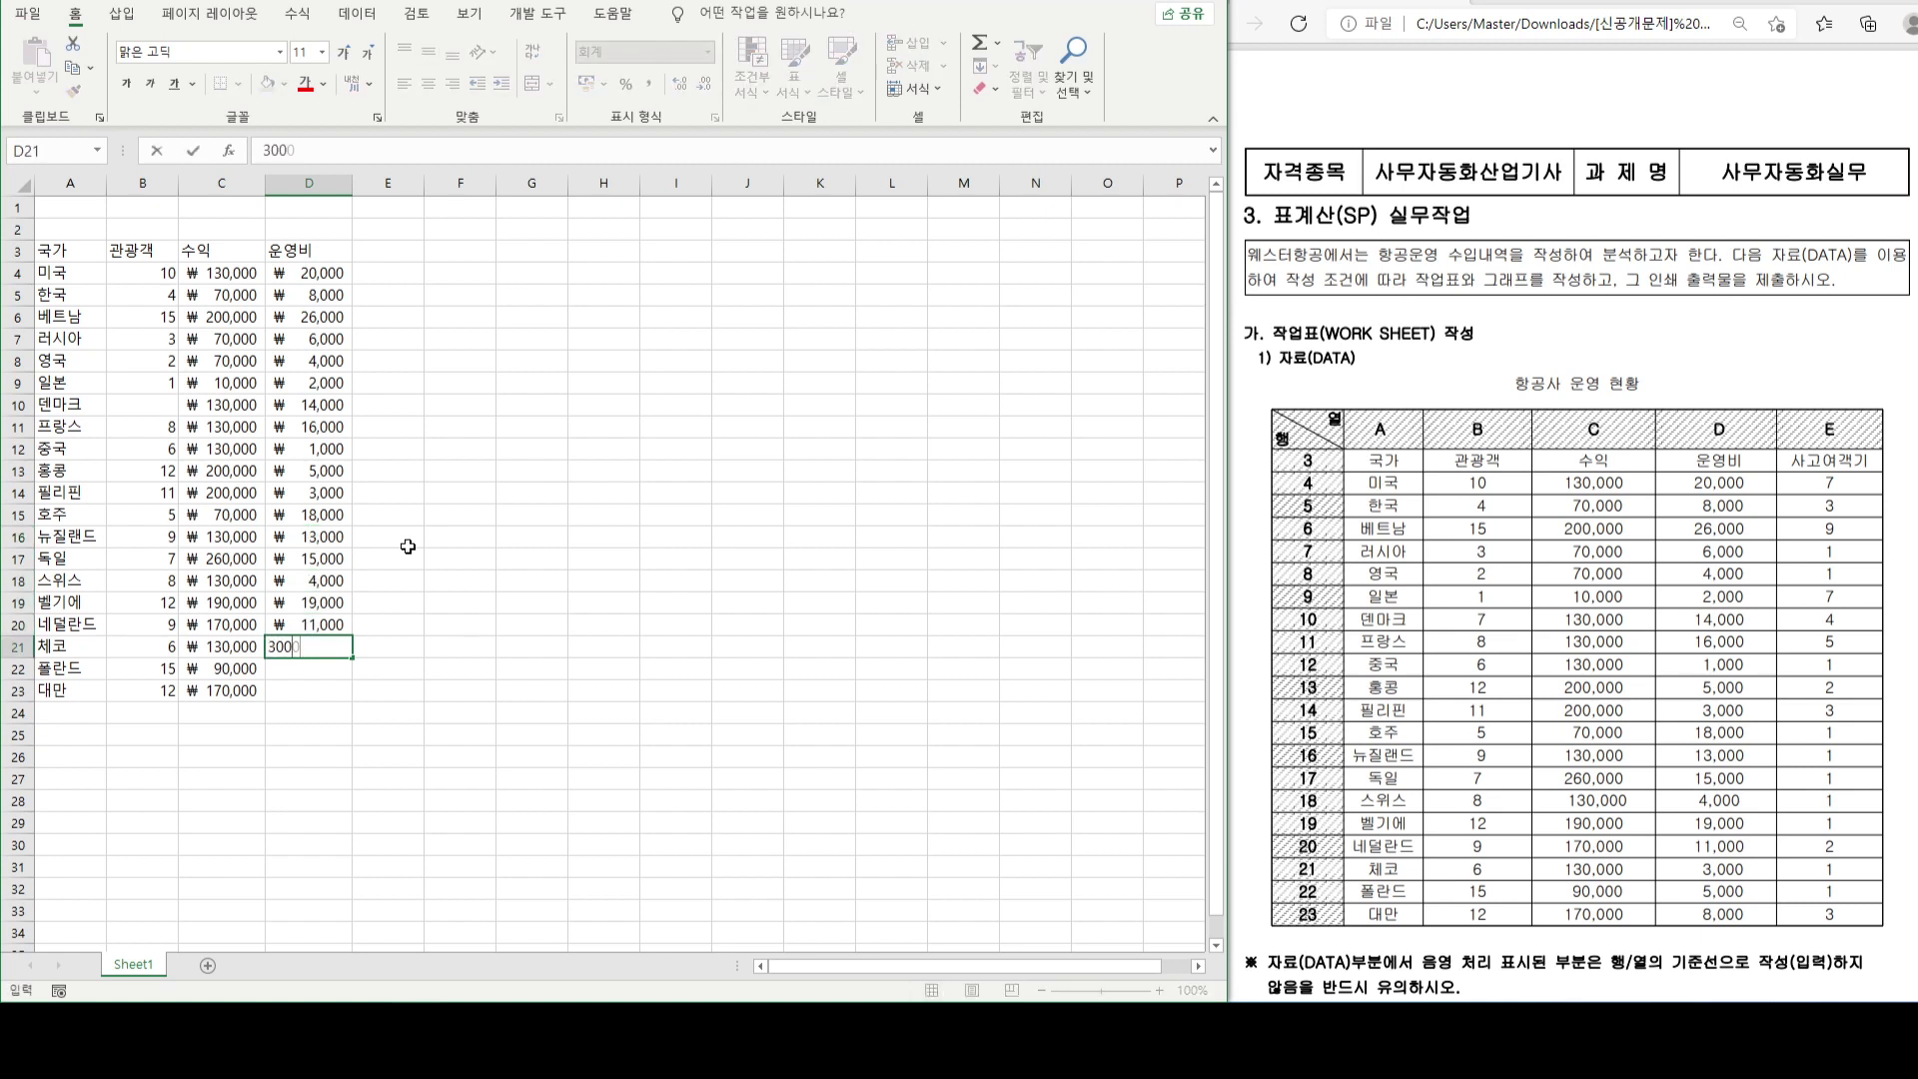
pyautogui.press('Return')
pyautogui.write('5000')
pyautogui.press('Return')
pyautogui.write('8000')
pyautogui.press('Return')
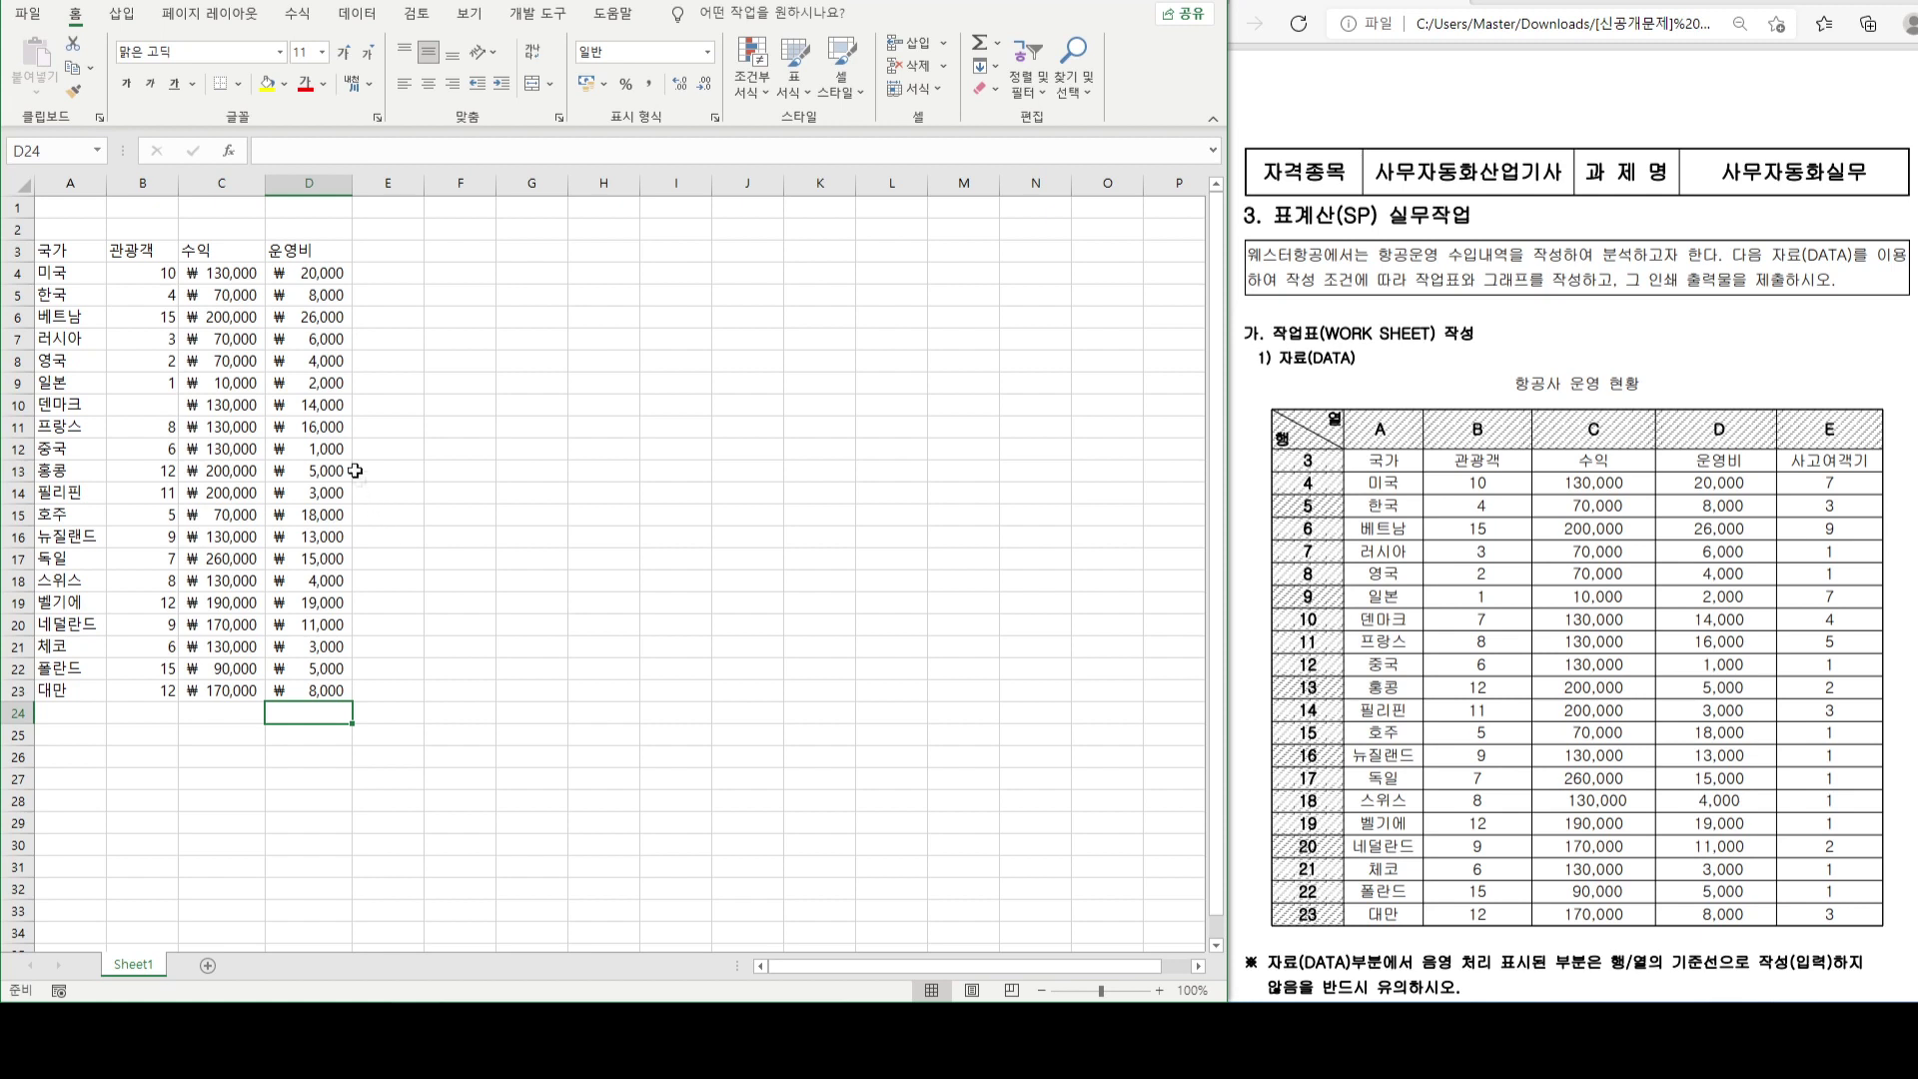
# - Enter 사고여객기 in E3 and 7, 3, 9, 1, 1, 7, 4, 5, 1, 2, 3, 1, 1, 1, 1, 1, 2, 1, 1, 3 in E4:E23
pyautogui.click(408, 250)
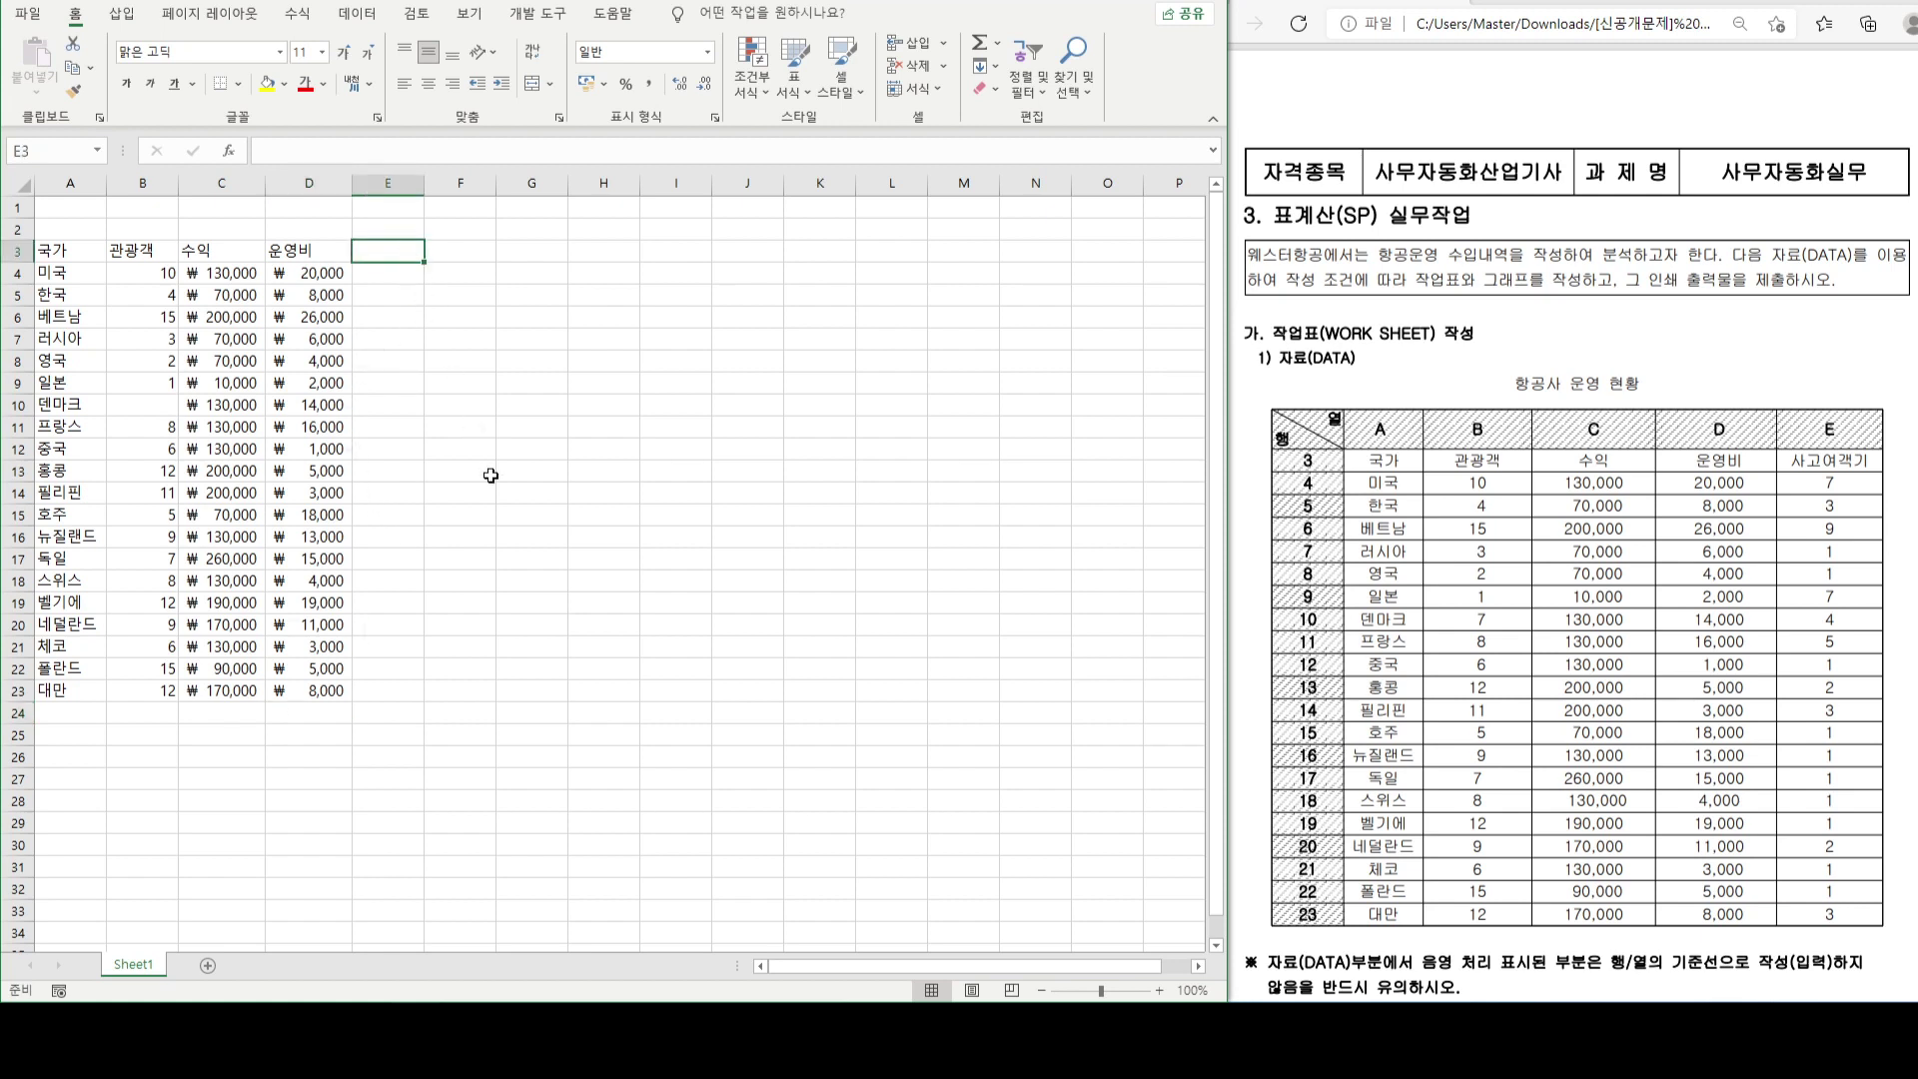
pyautogui.write('사고여객기')
pyautogui.press('Return')
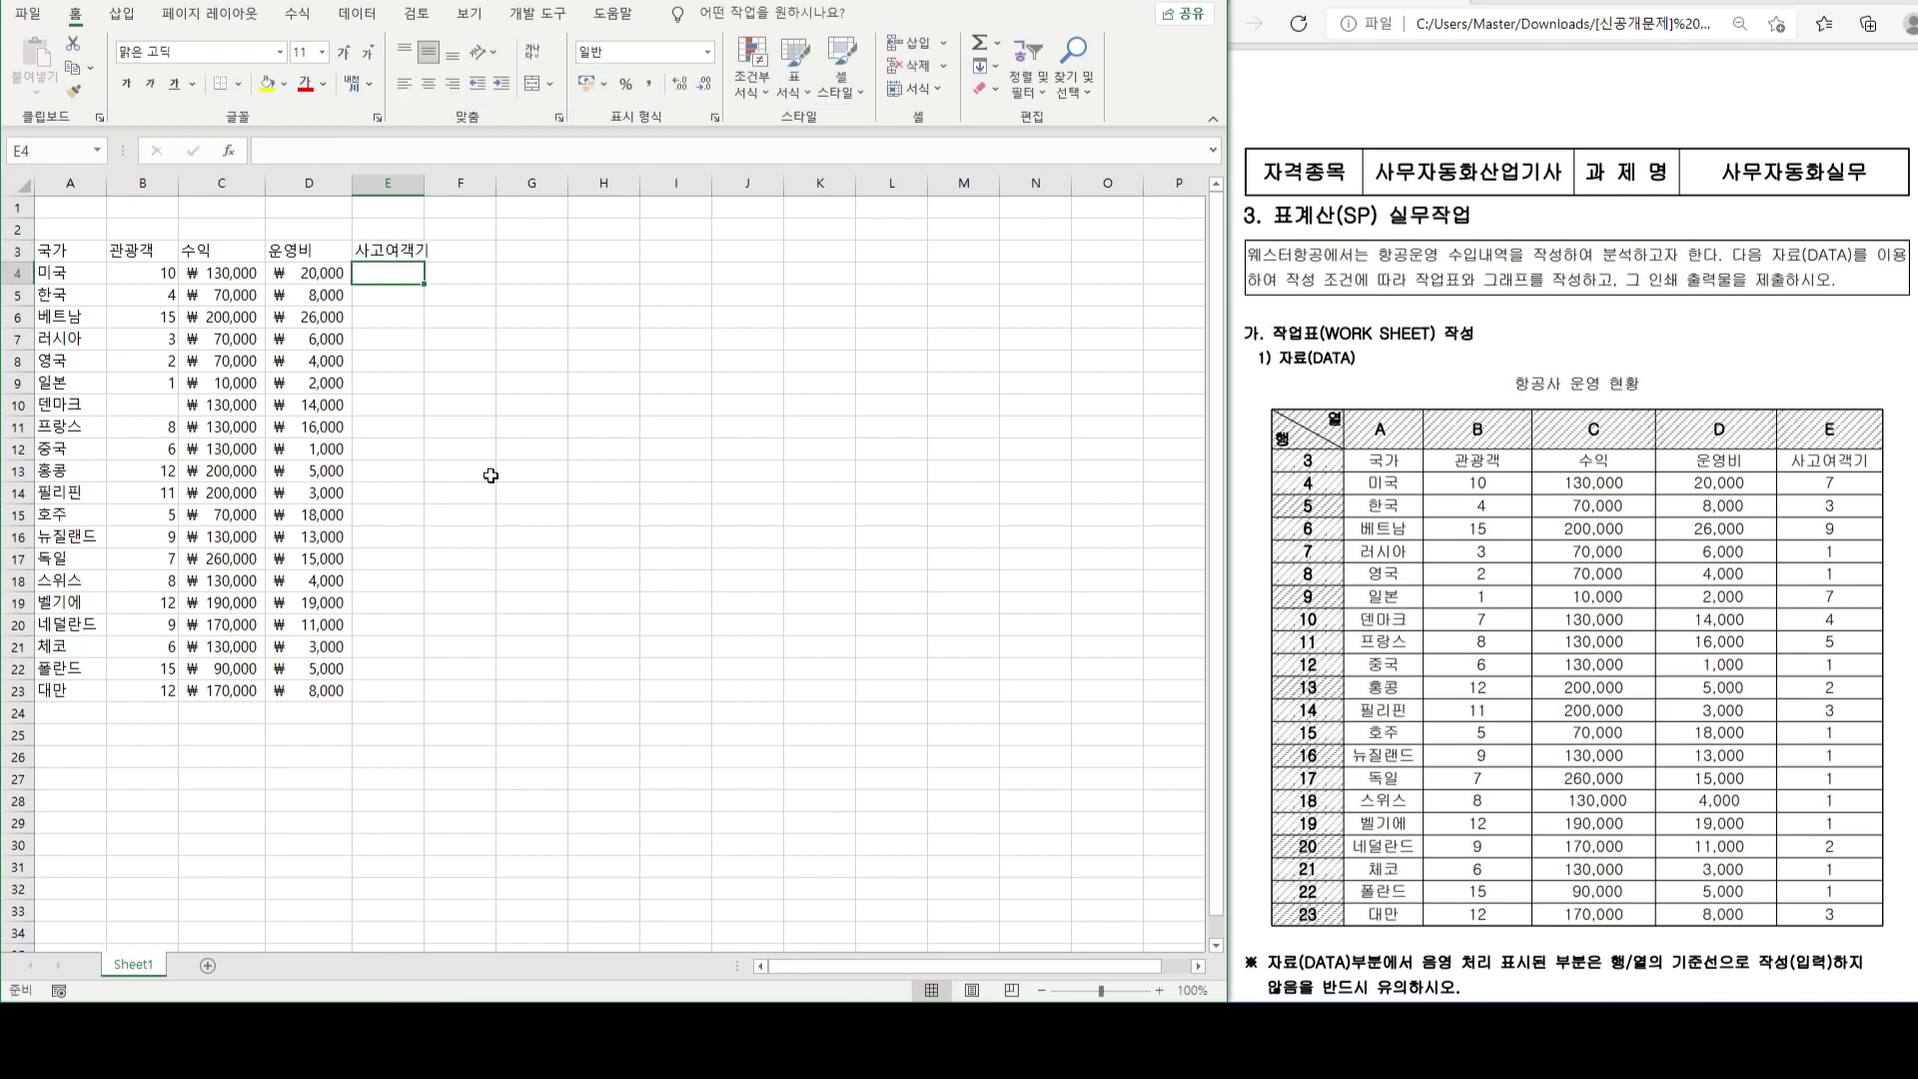
pyautogui.write('7 3 9 1 1 7 4')
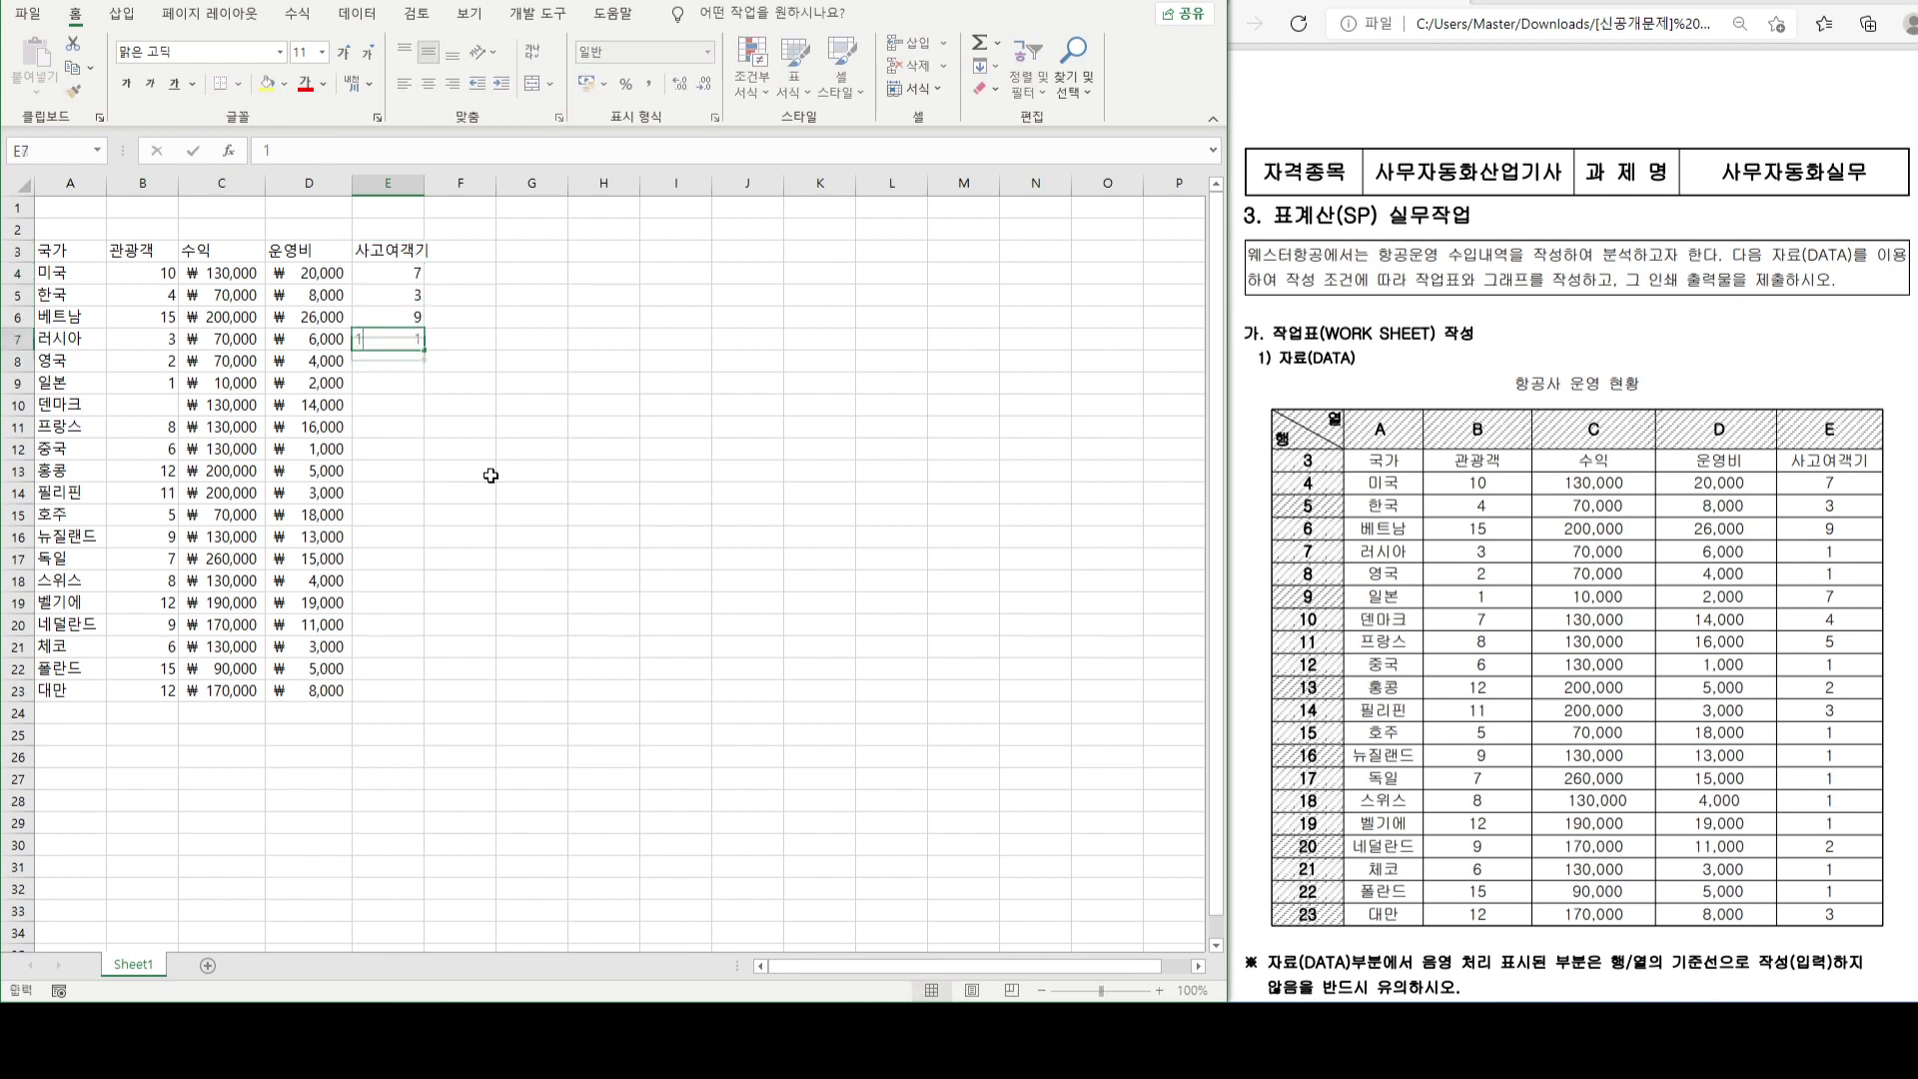
pyautogui.write(' 5 1 2 3')
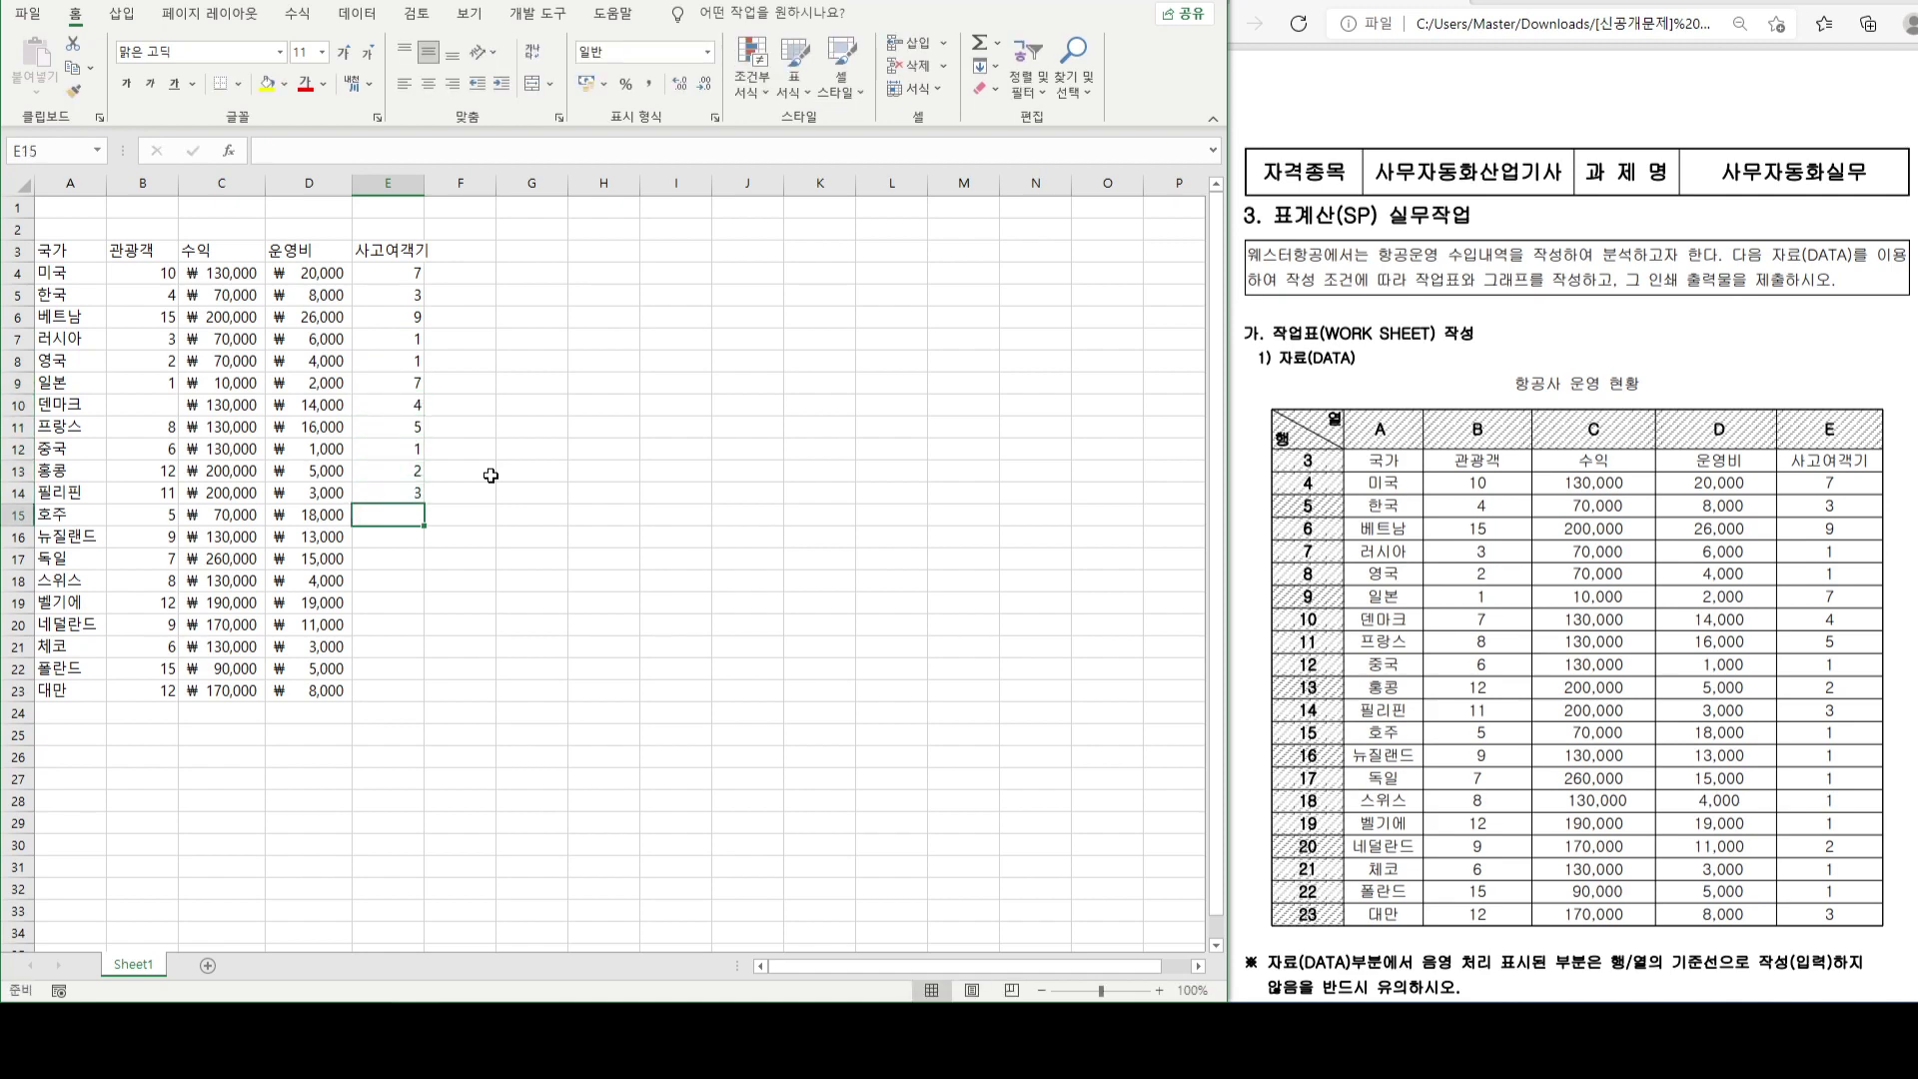
pyautogui.write(' 1 1 1 1 1 2 1 1 3')
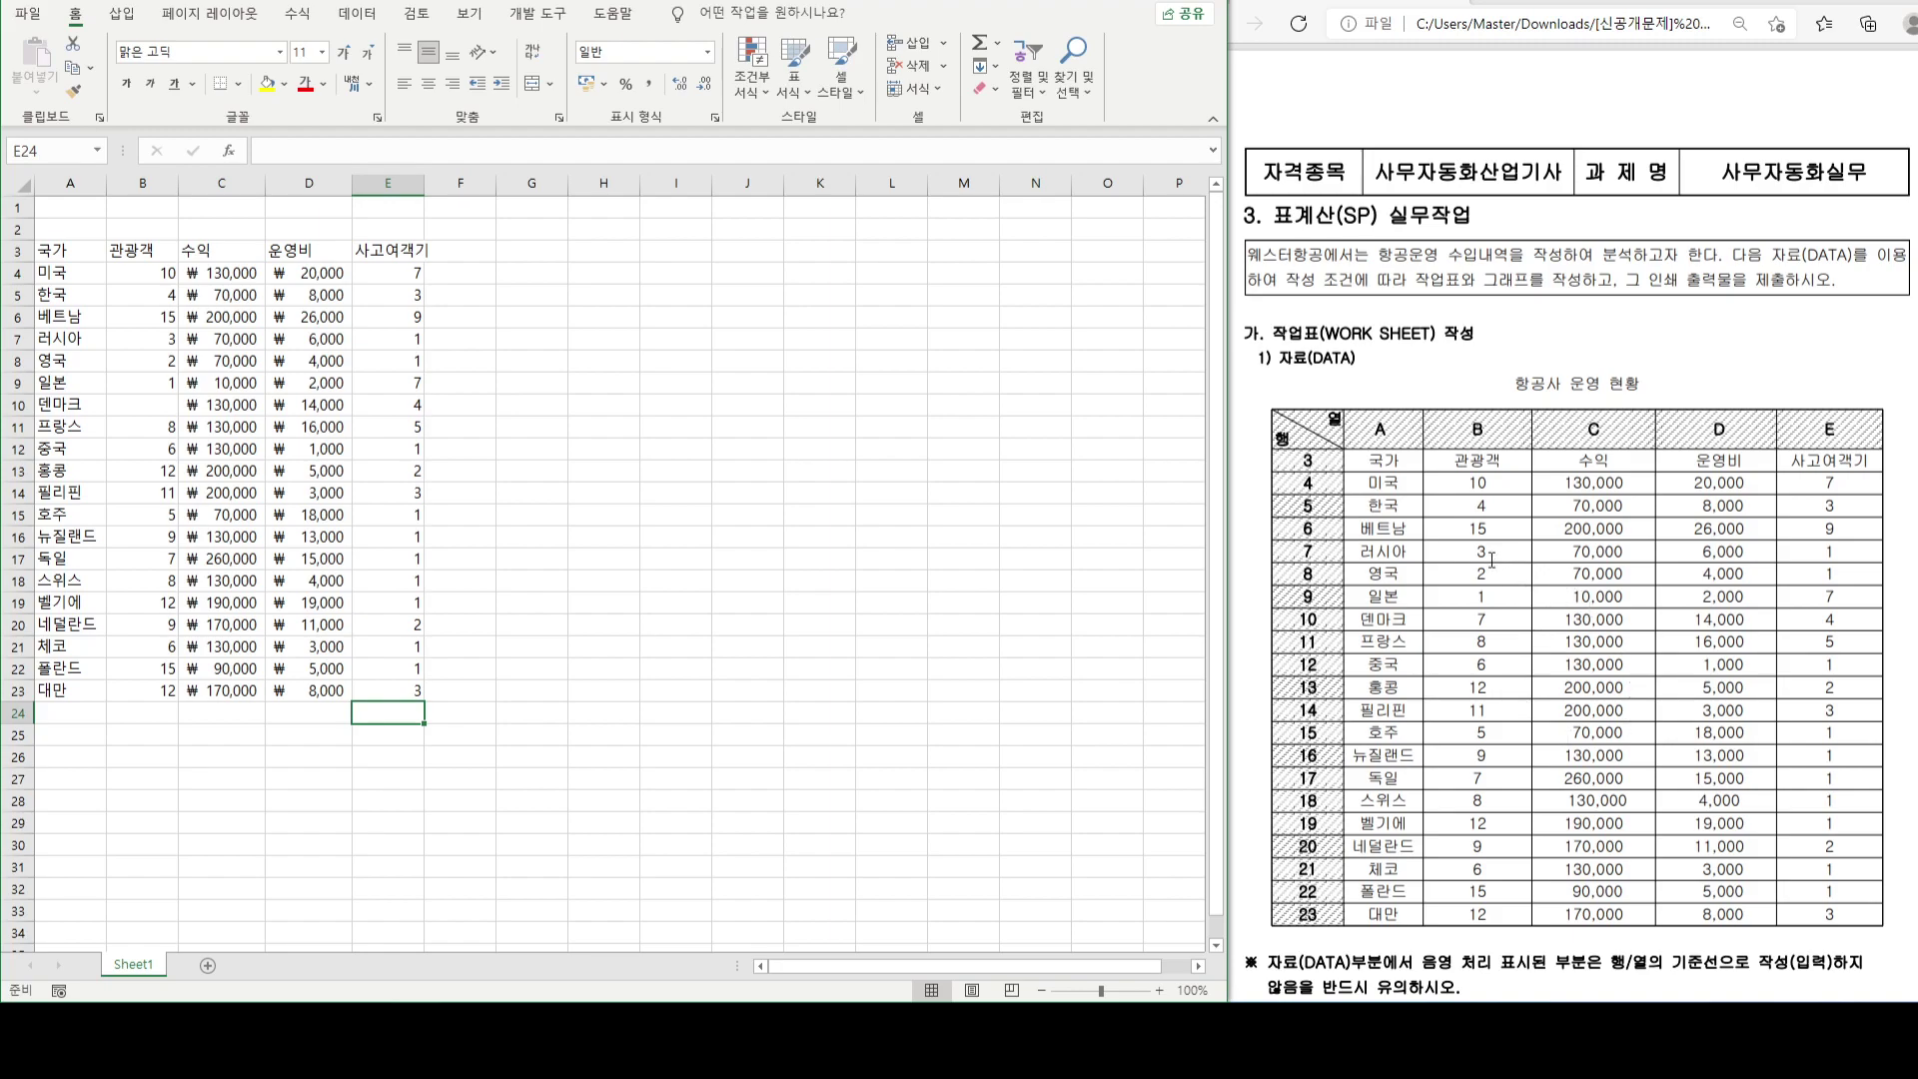
# - Merge and center A1:J1 and enter the title 항공 운영 수입 현황
pyautogui.scroll(-10, 1492, 559)
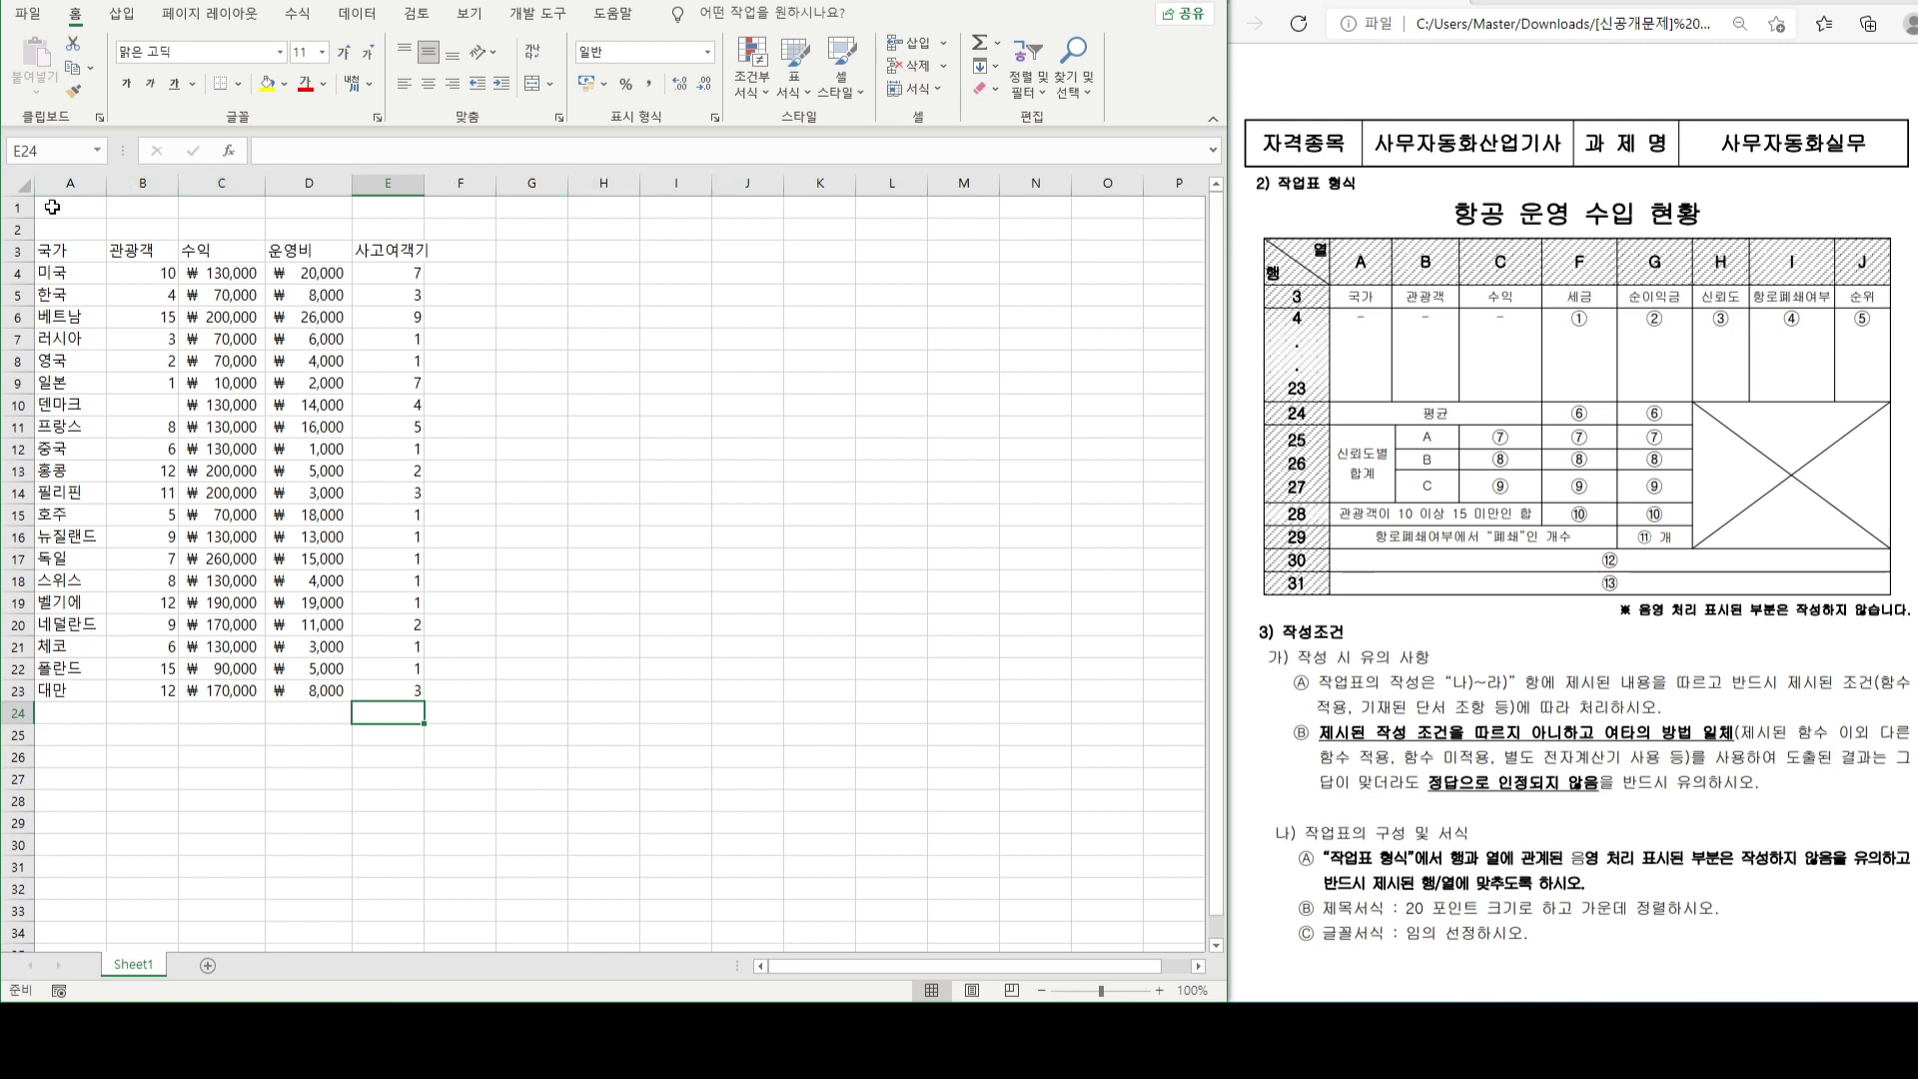
pyautogui.moveTo(68, 204); pyautogui.dragTo(754, 199)
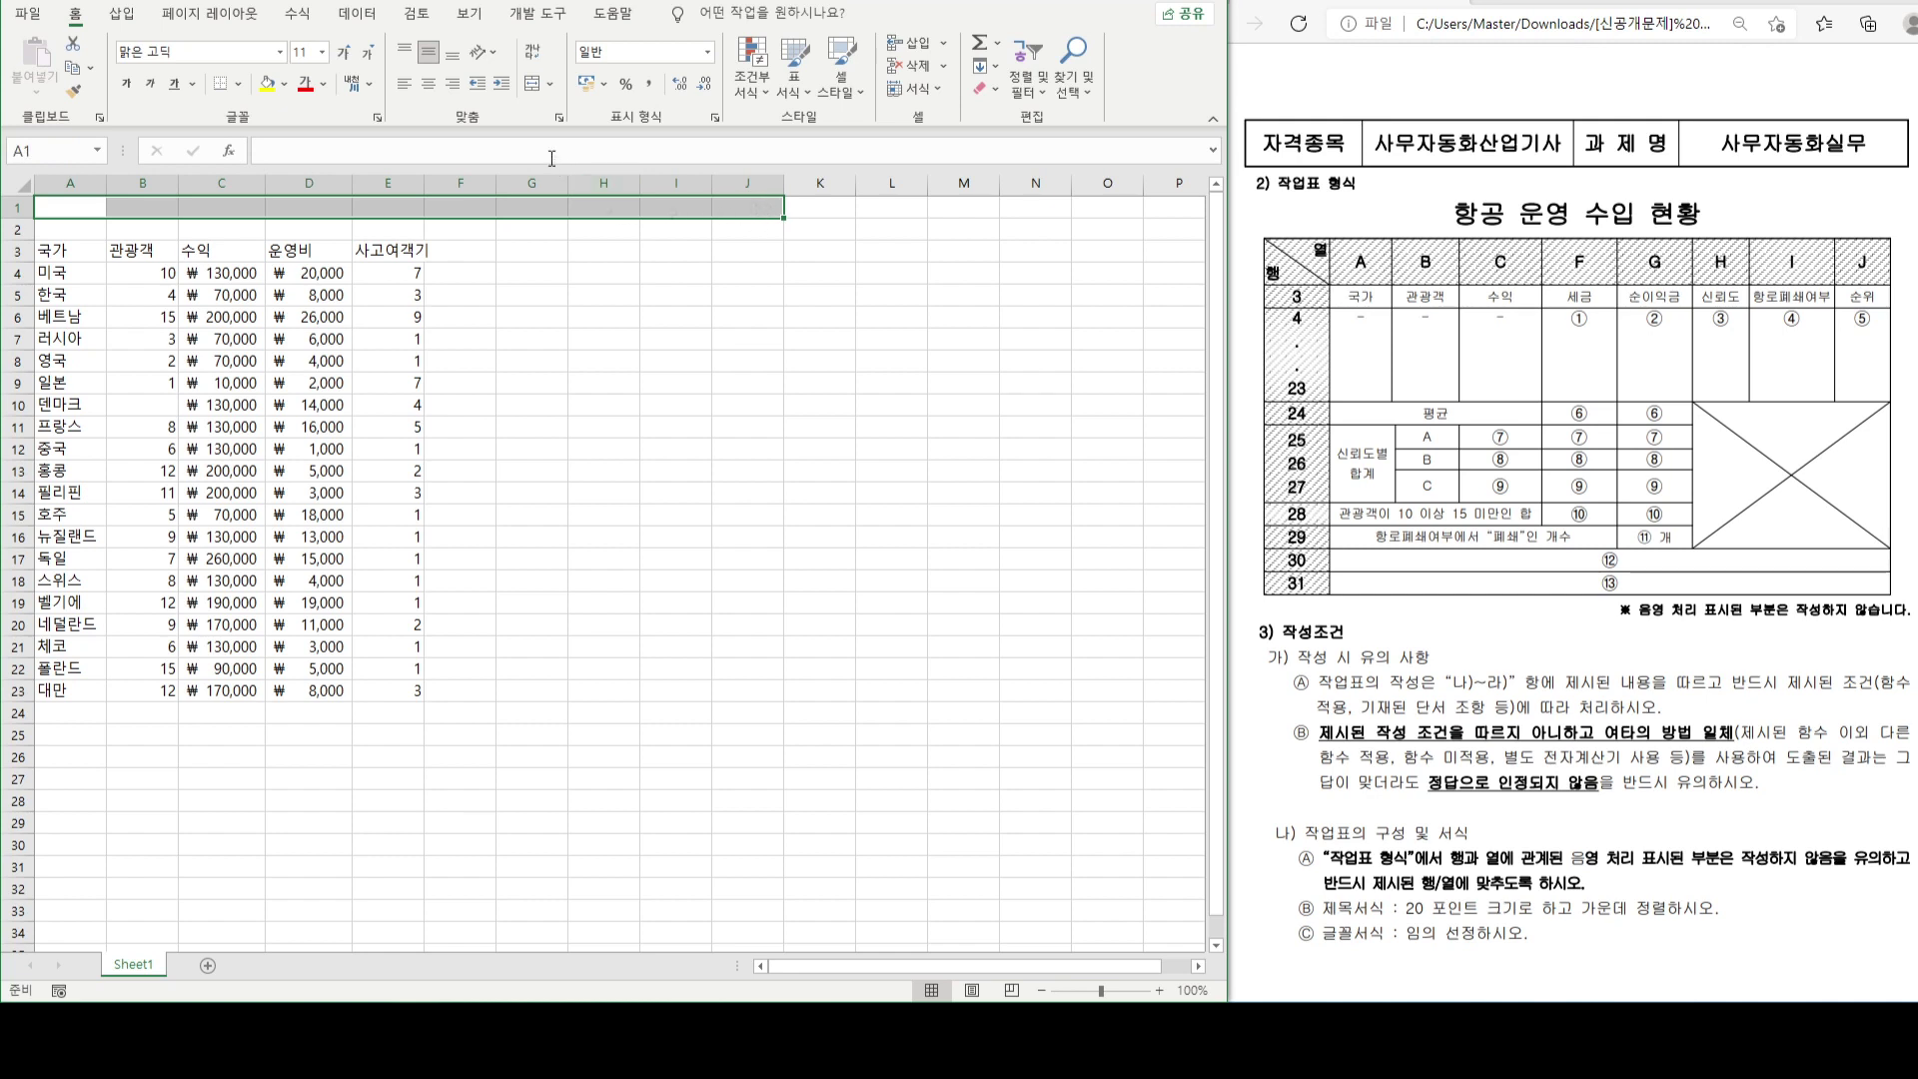
pyautogui.click(534, 90)
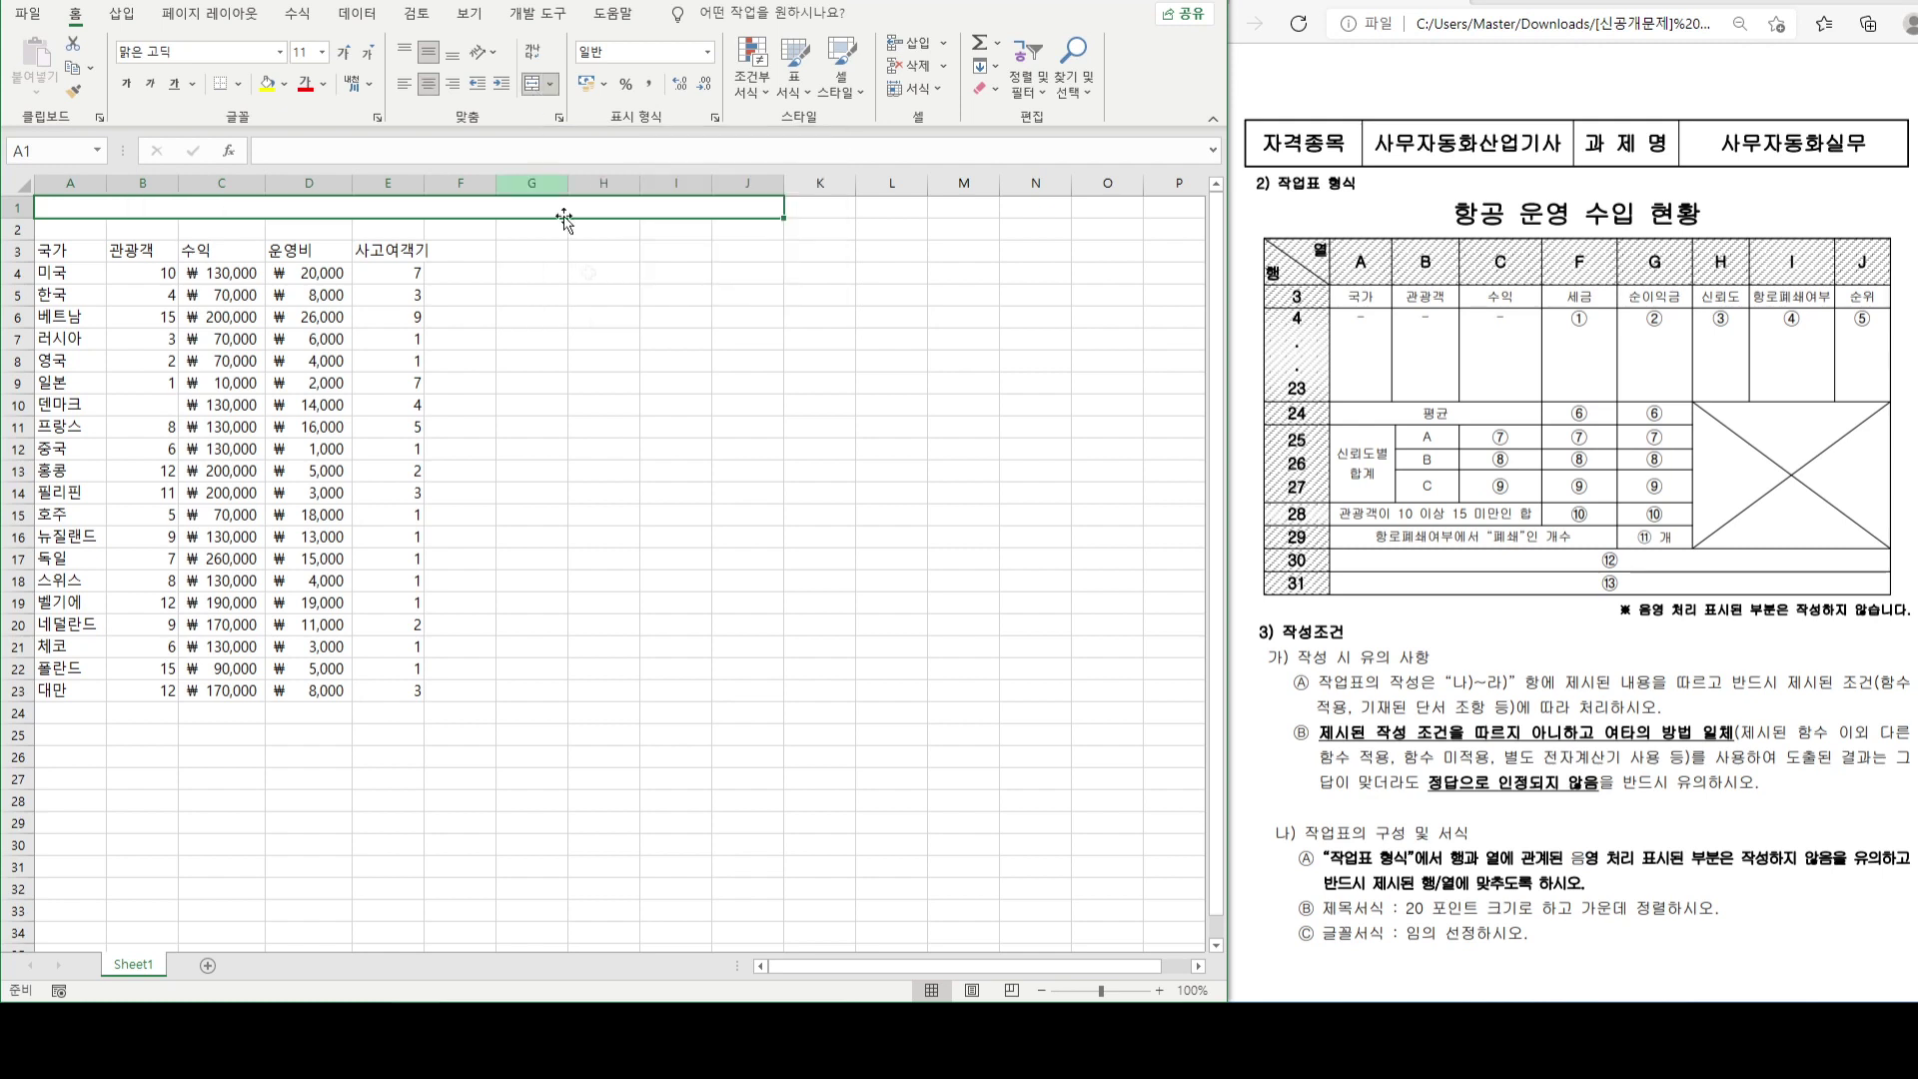
pyautogui.write('항고')
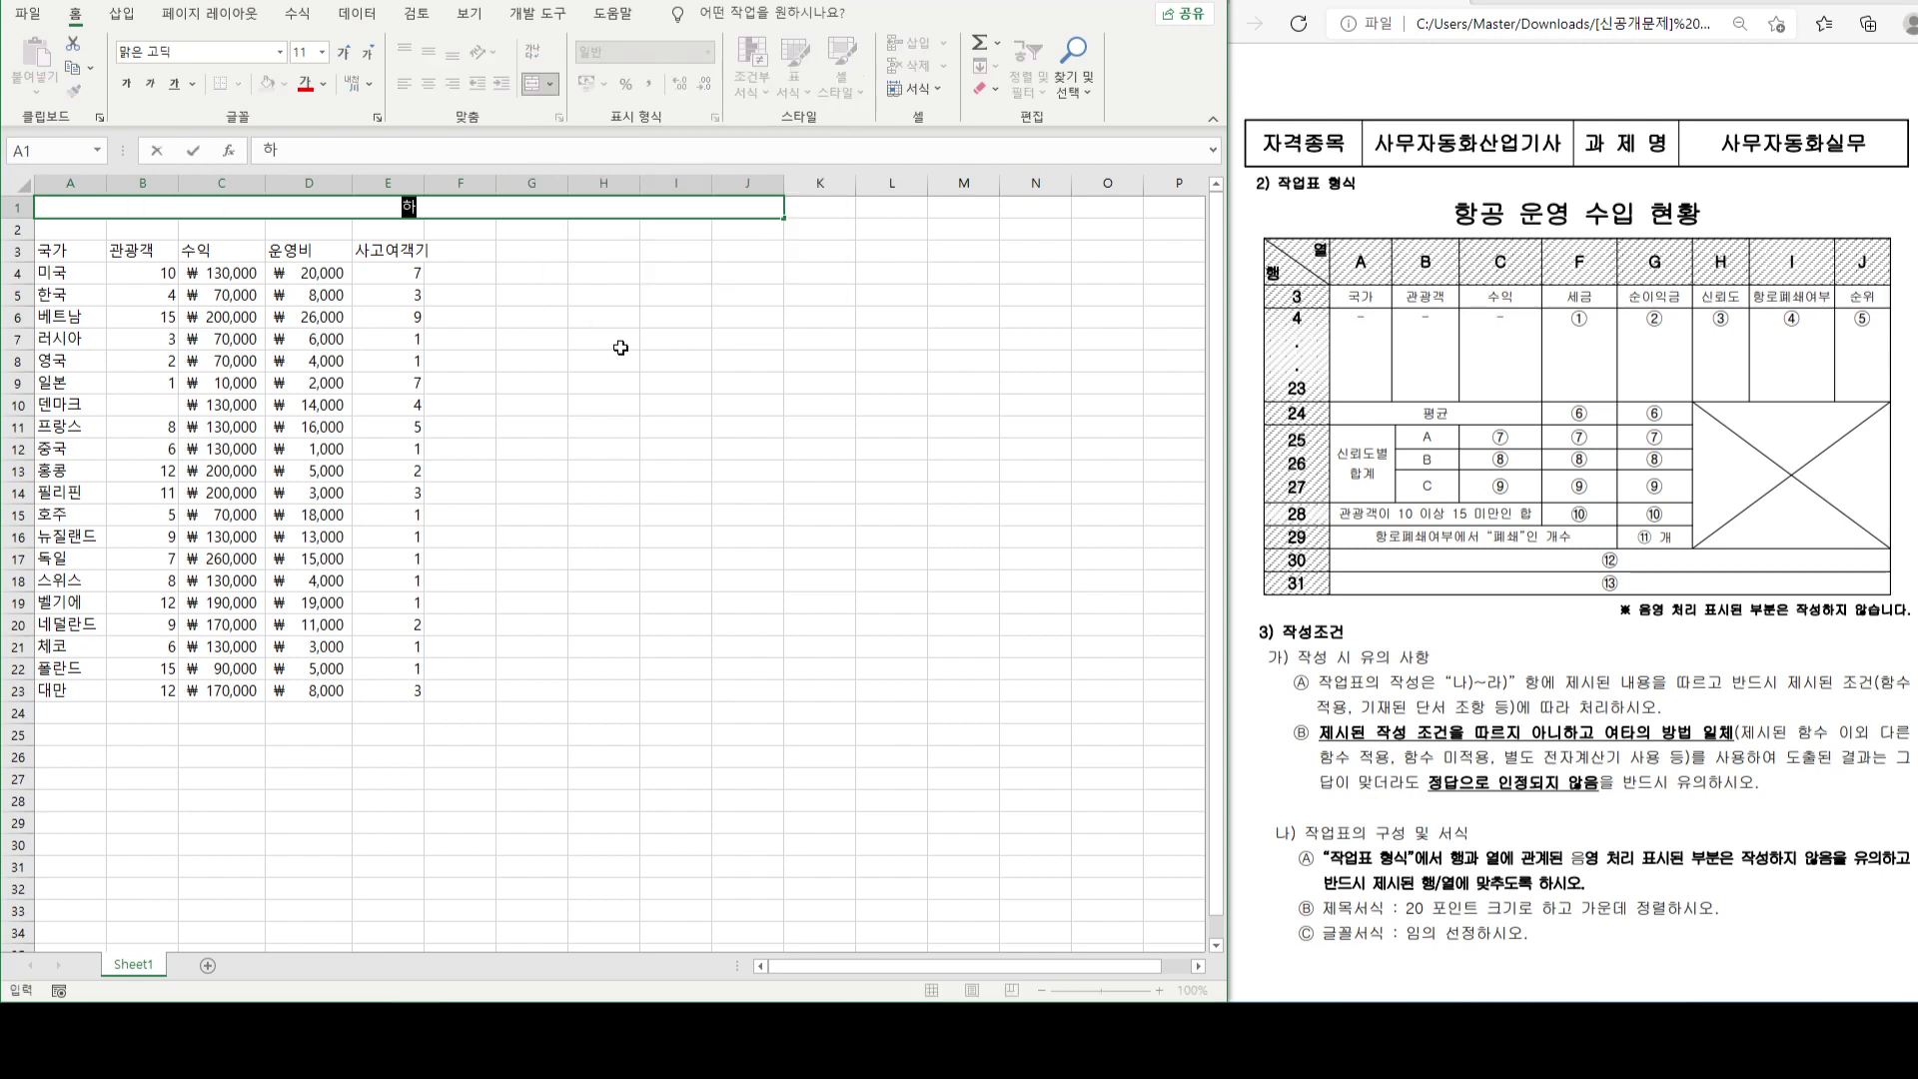
pyautogui.write(' 운영 수')
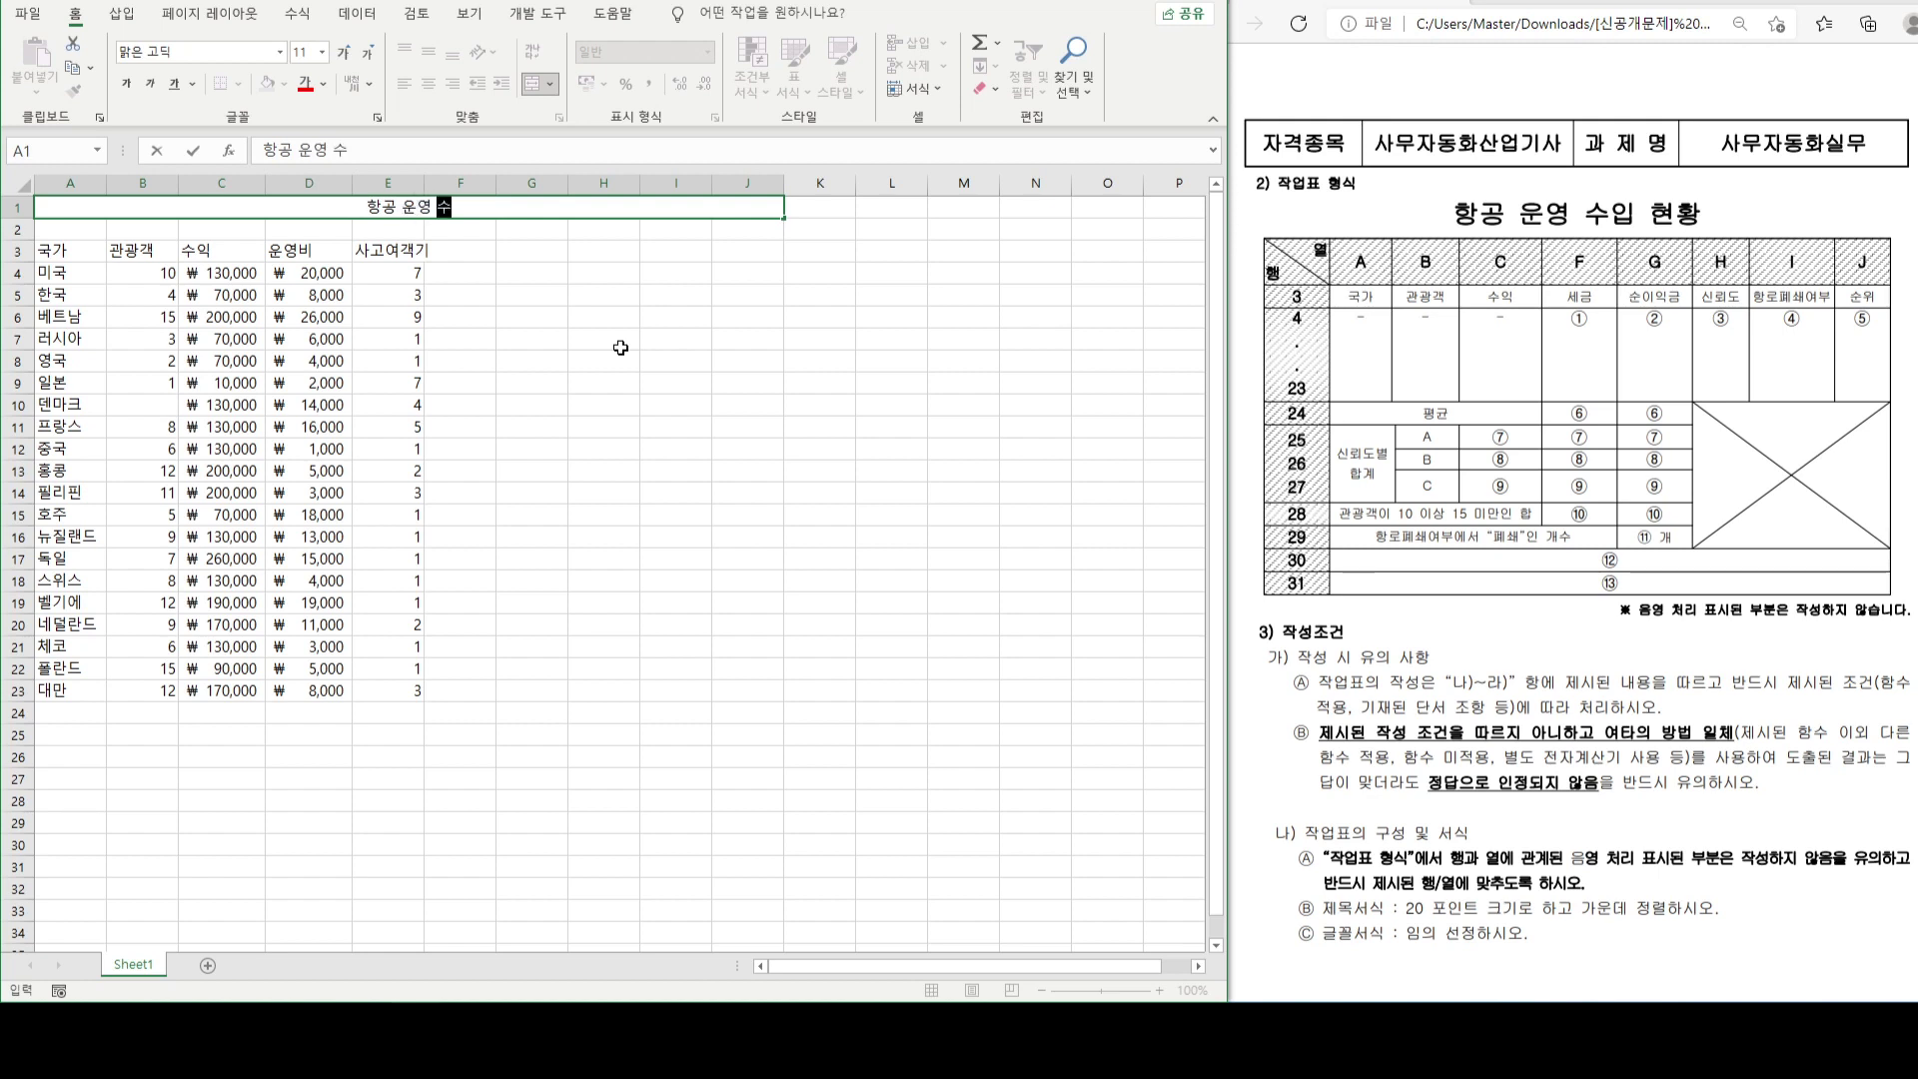
pyautogui.write('입 현황')
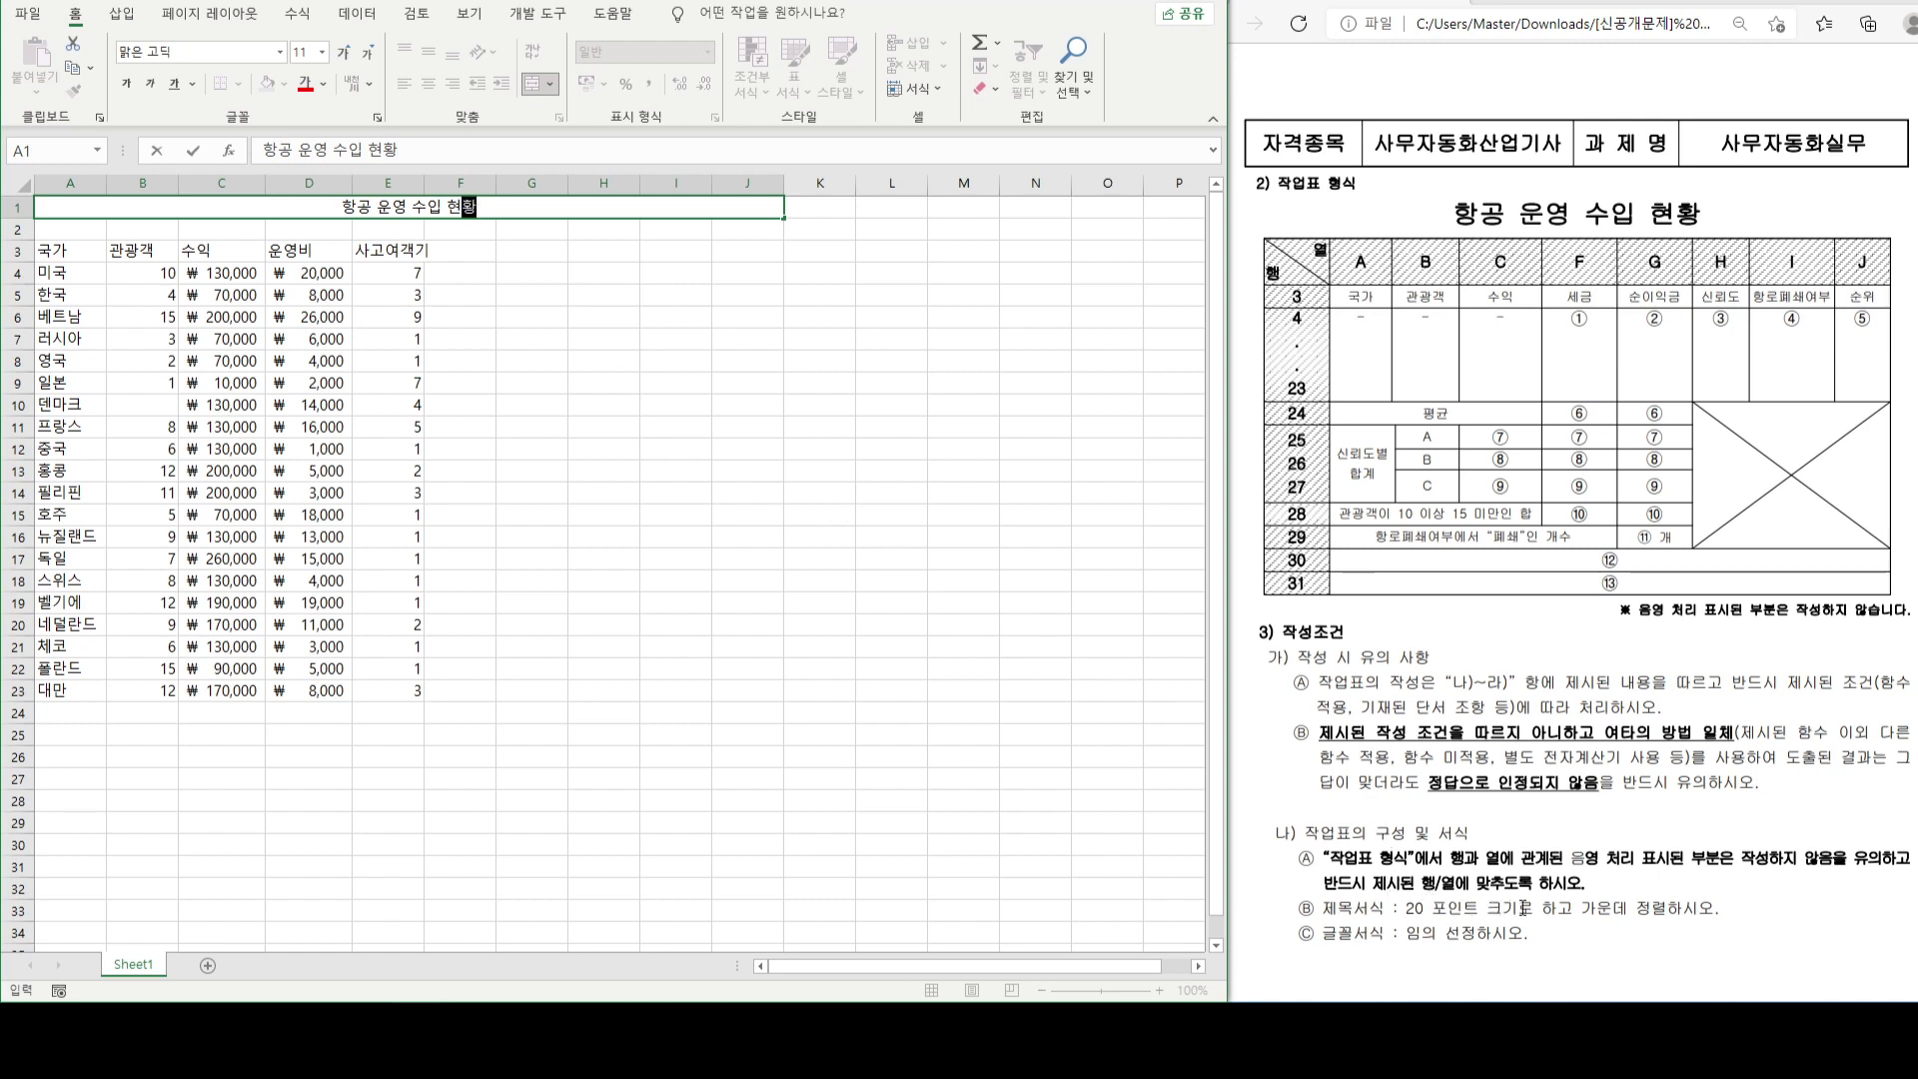
pyautogui.click(499, 227)
# - Set the title in A1 to font size 20 and autofit column E to its header
pyautogui.click(478, 207)
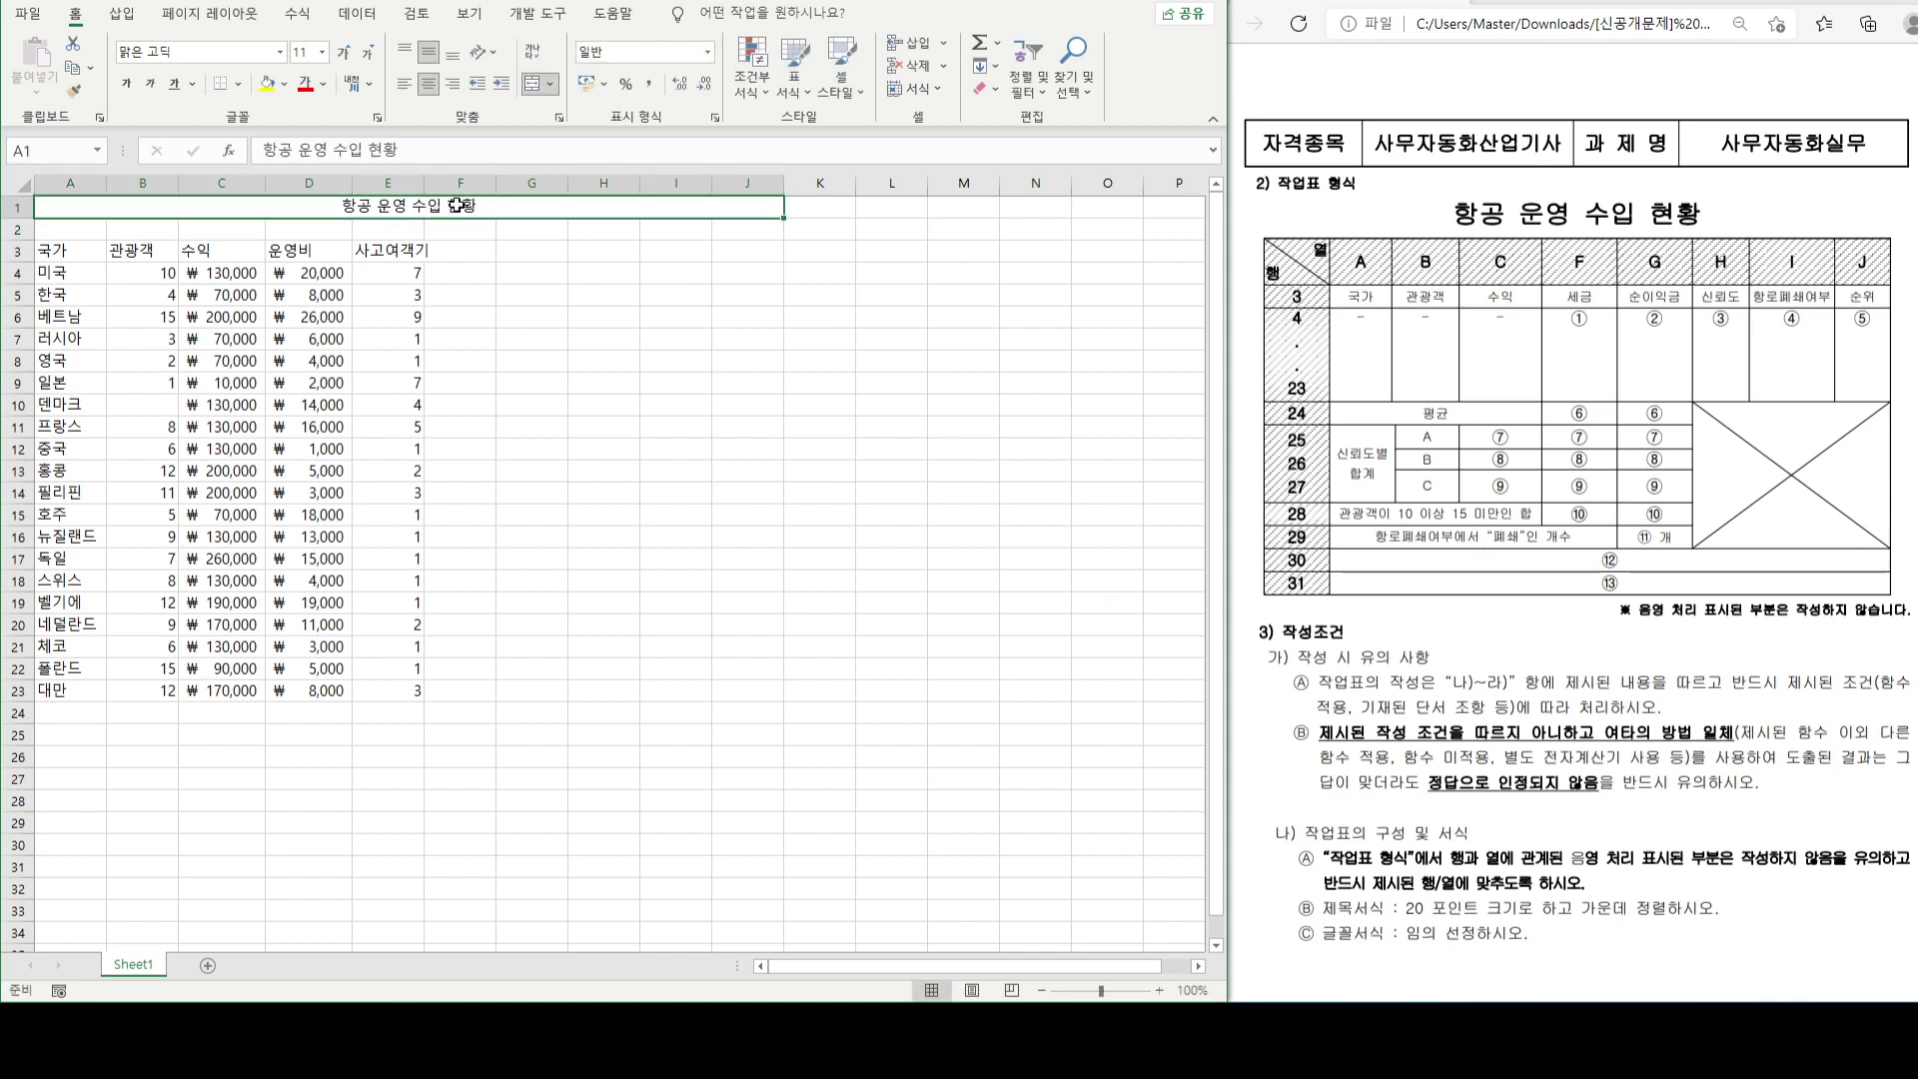
pyautogui.click(309, 51)
pyautogui.press('Return')
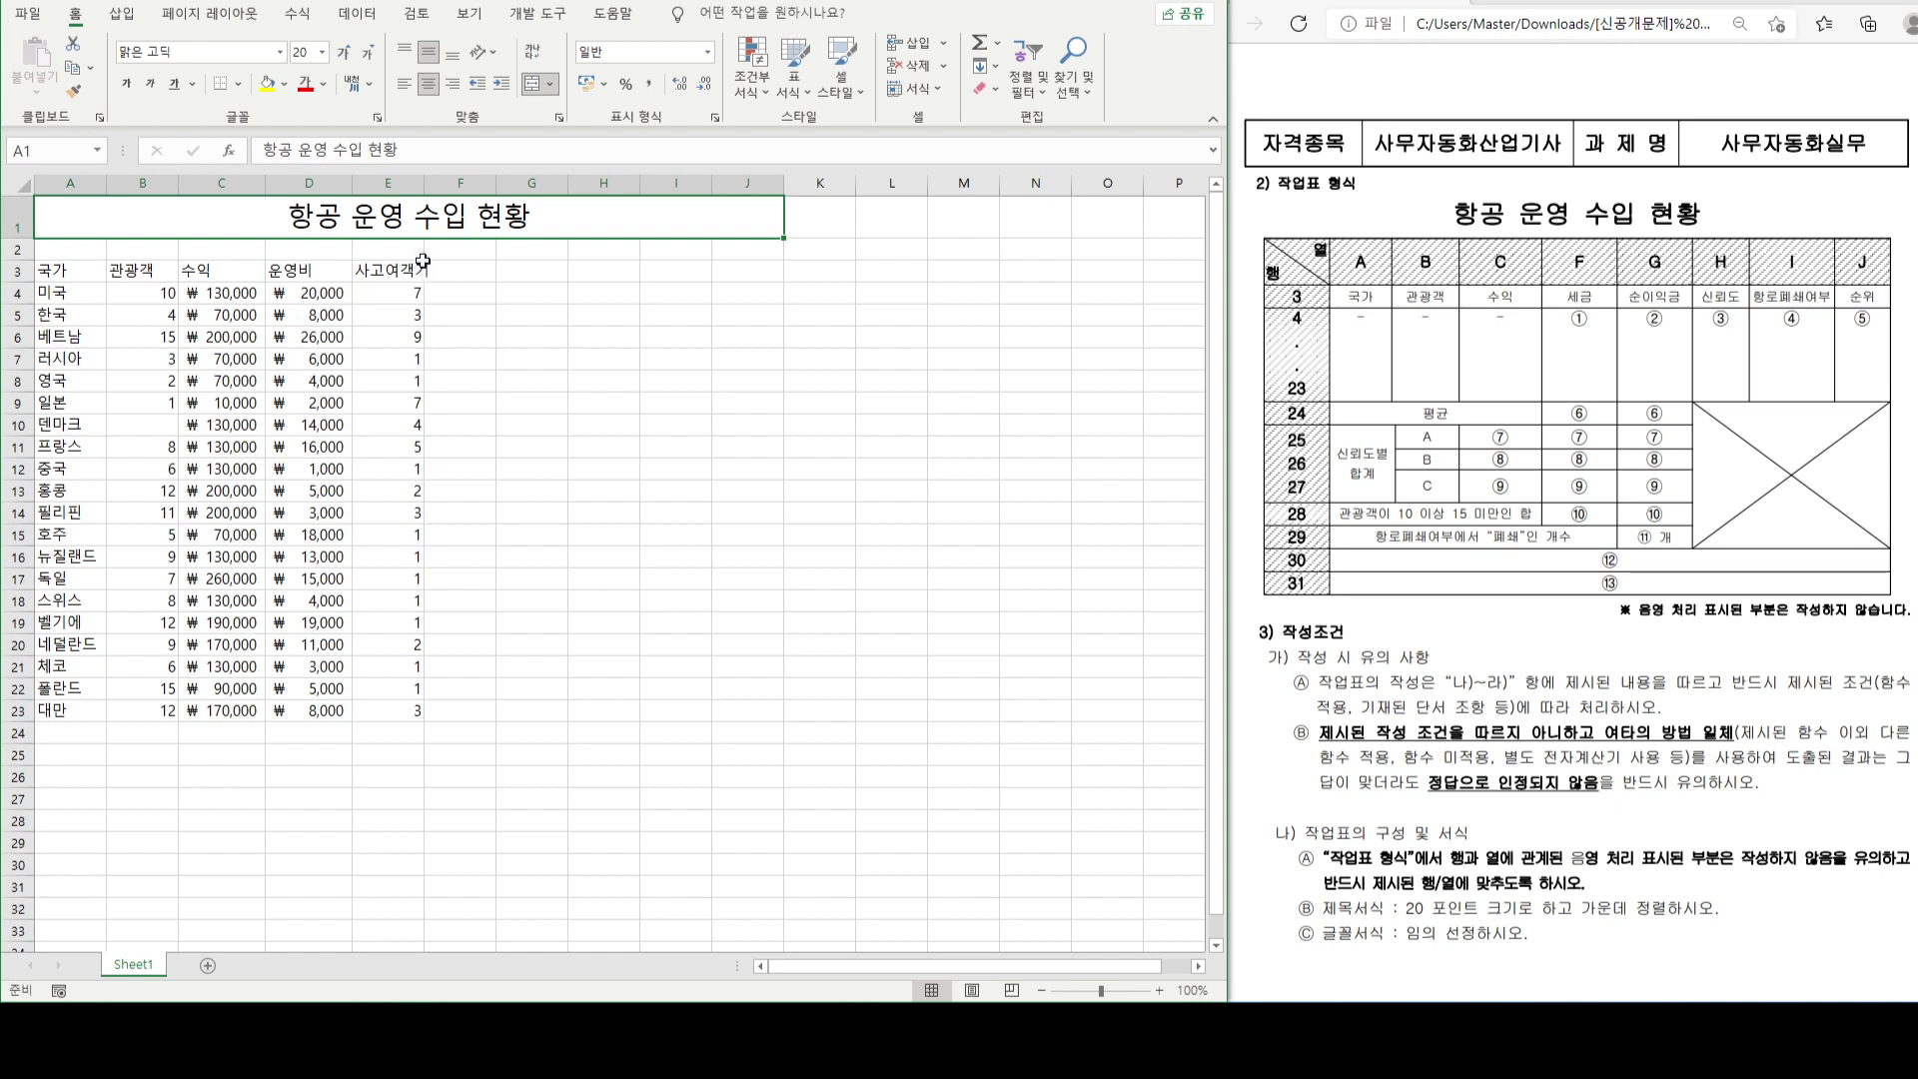
pyautogui.doubleClick(424, 183)
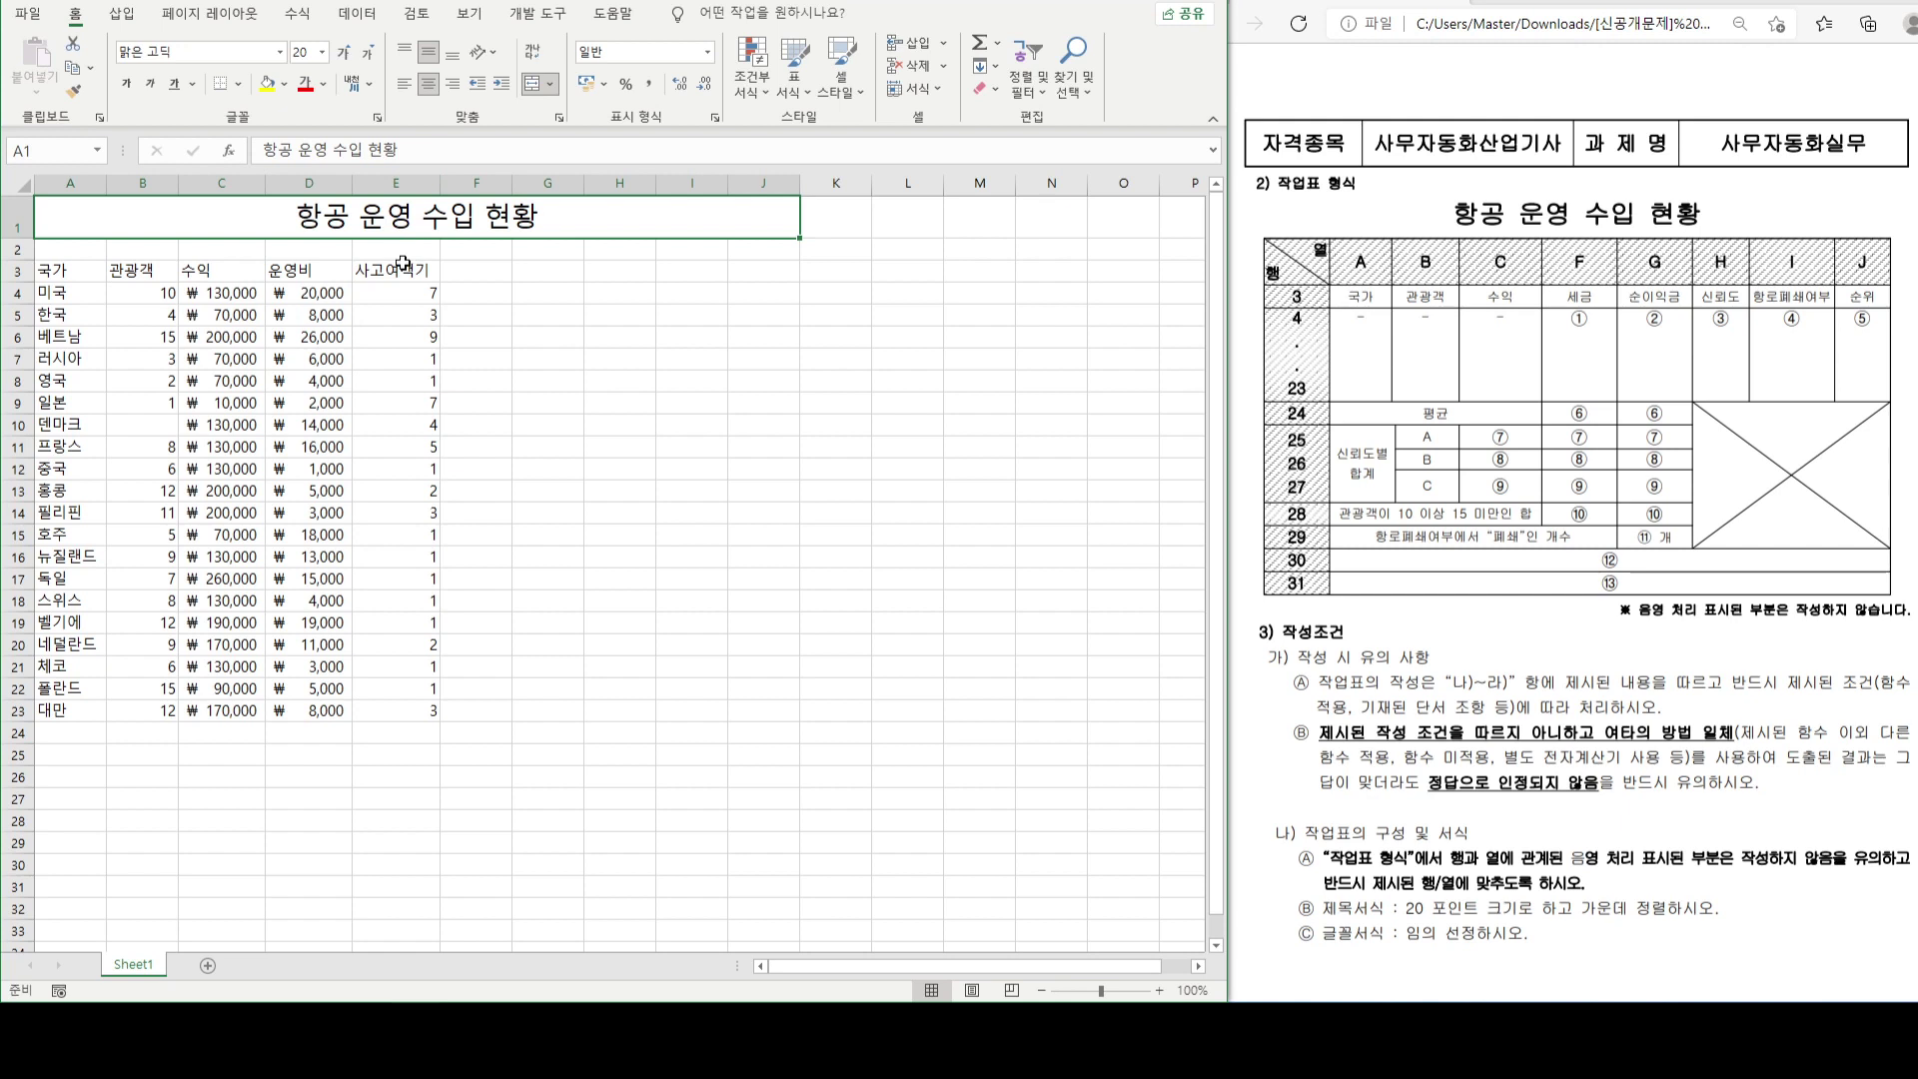
# - Enter the headers 세금, 순이익금 and 신뢰도 in F3:H3
pyautogui.click(477, 272)
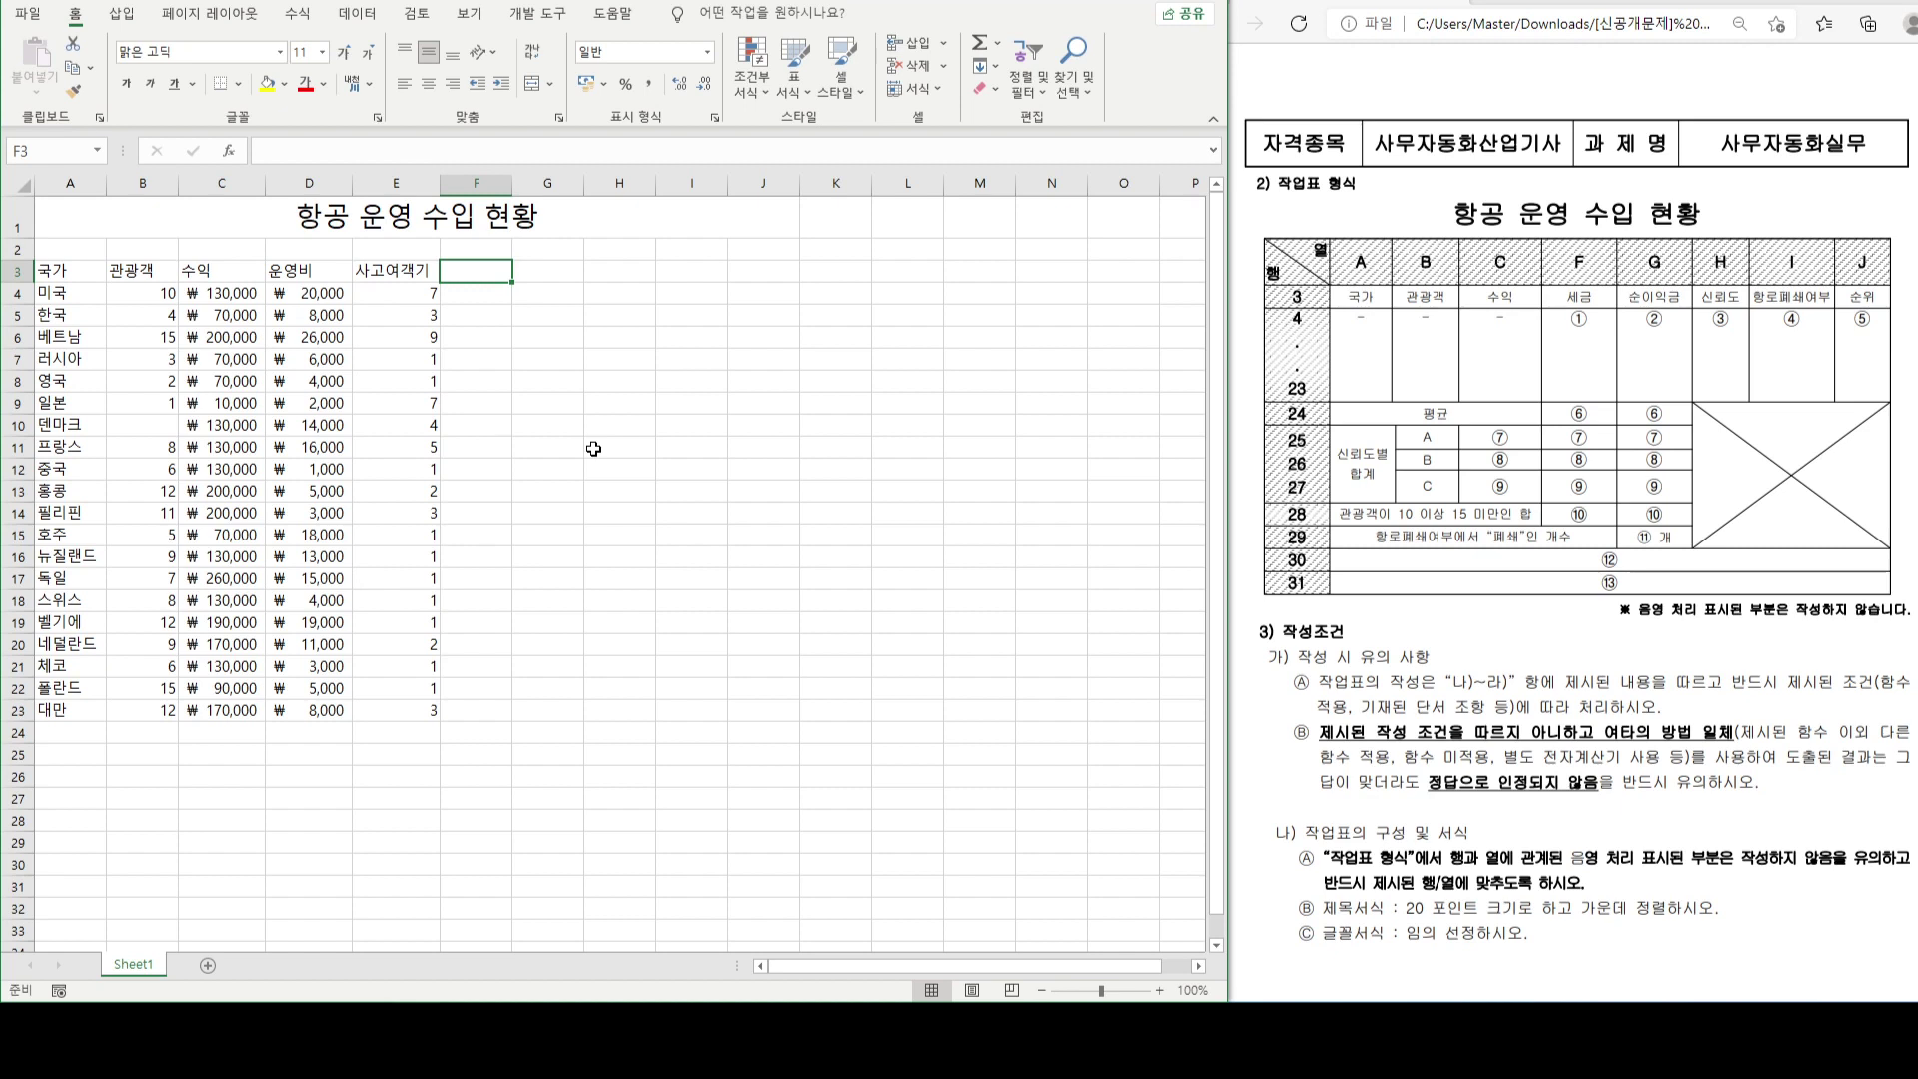
pyautogui.write('세금')
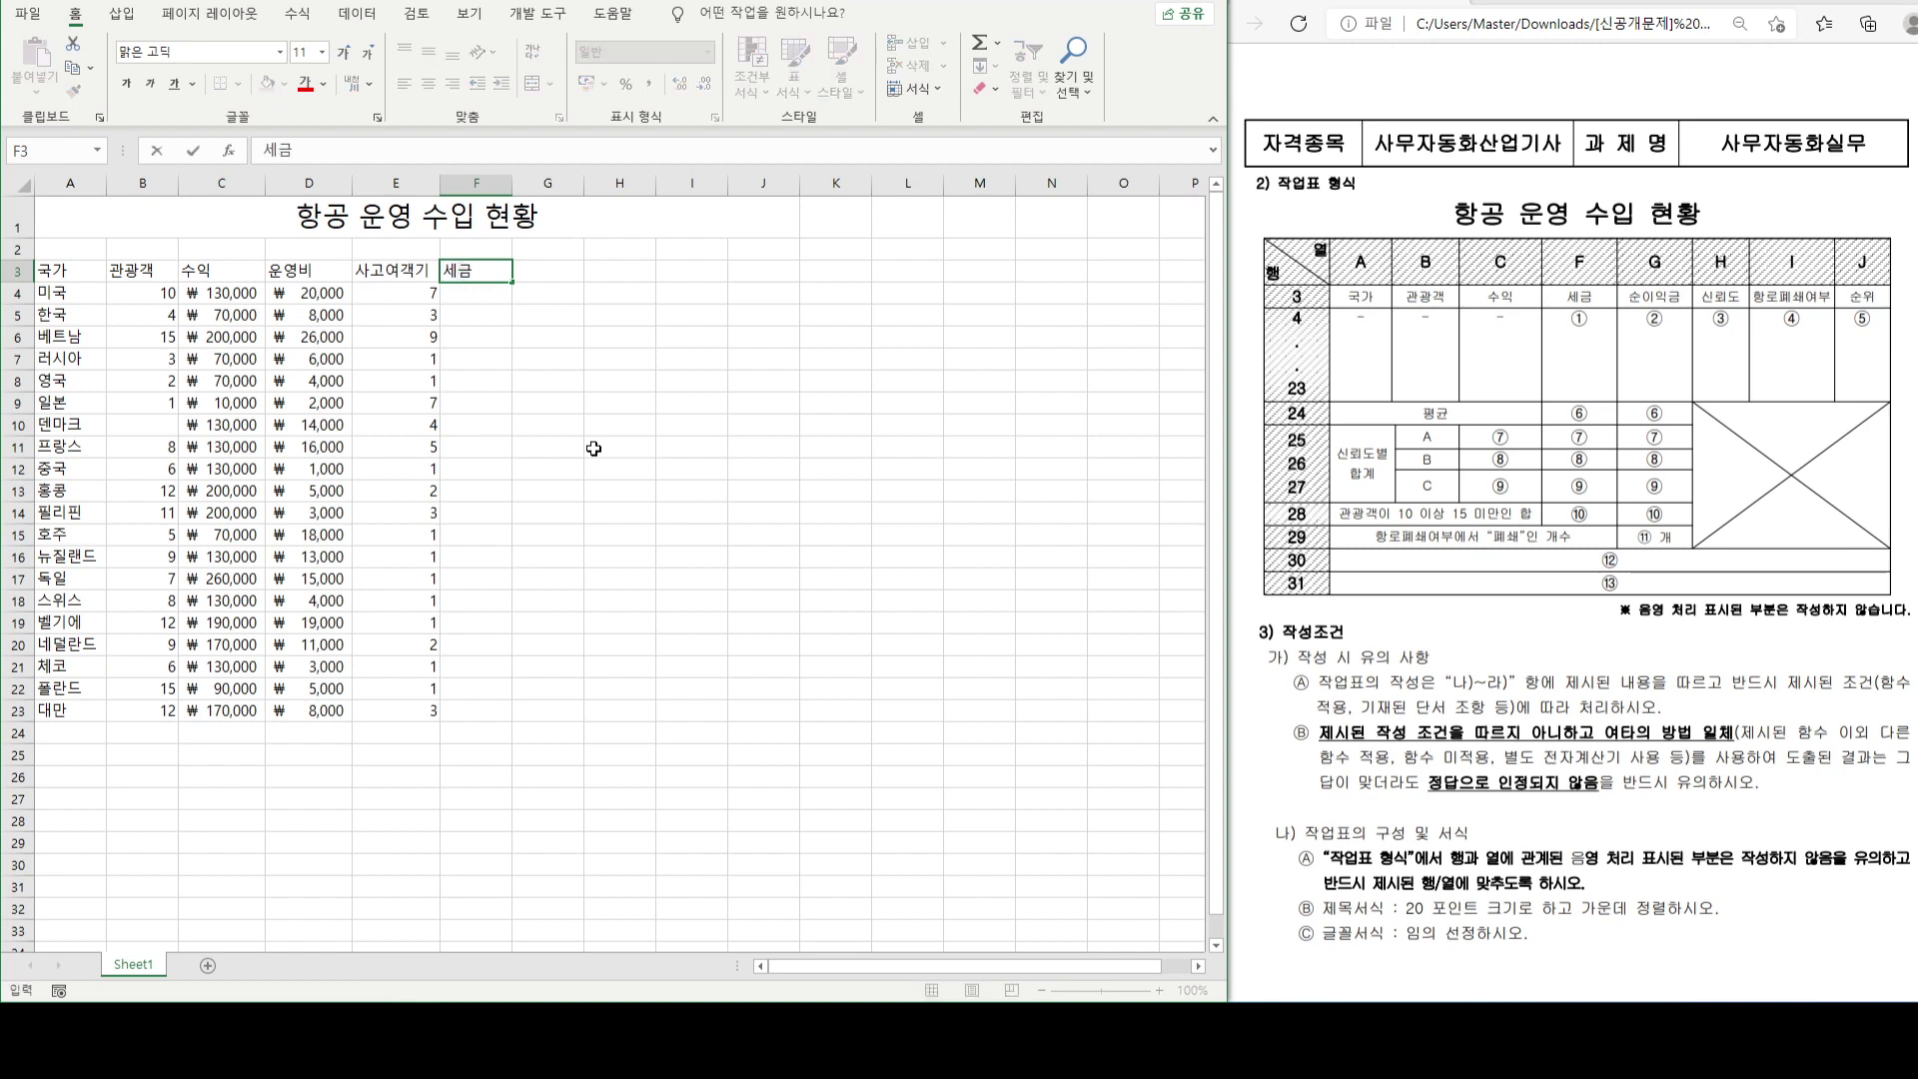
pyautogui.press('Tab')
pyautogui.write('ㅅ')
pyautogui.write('이익금')
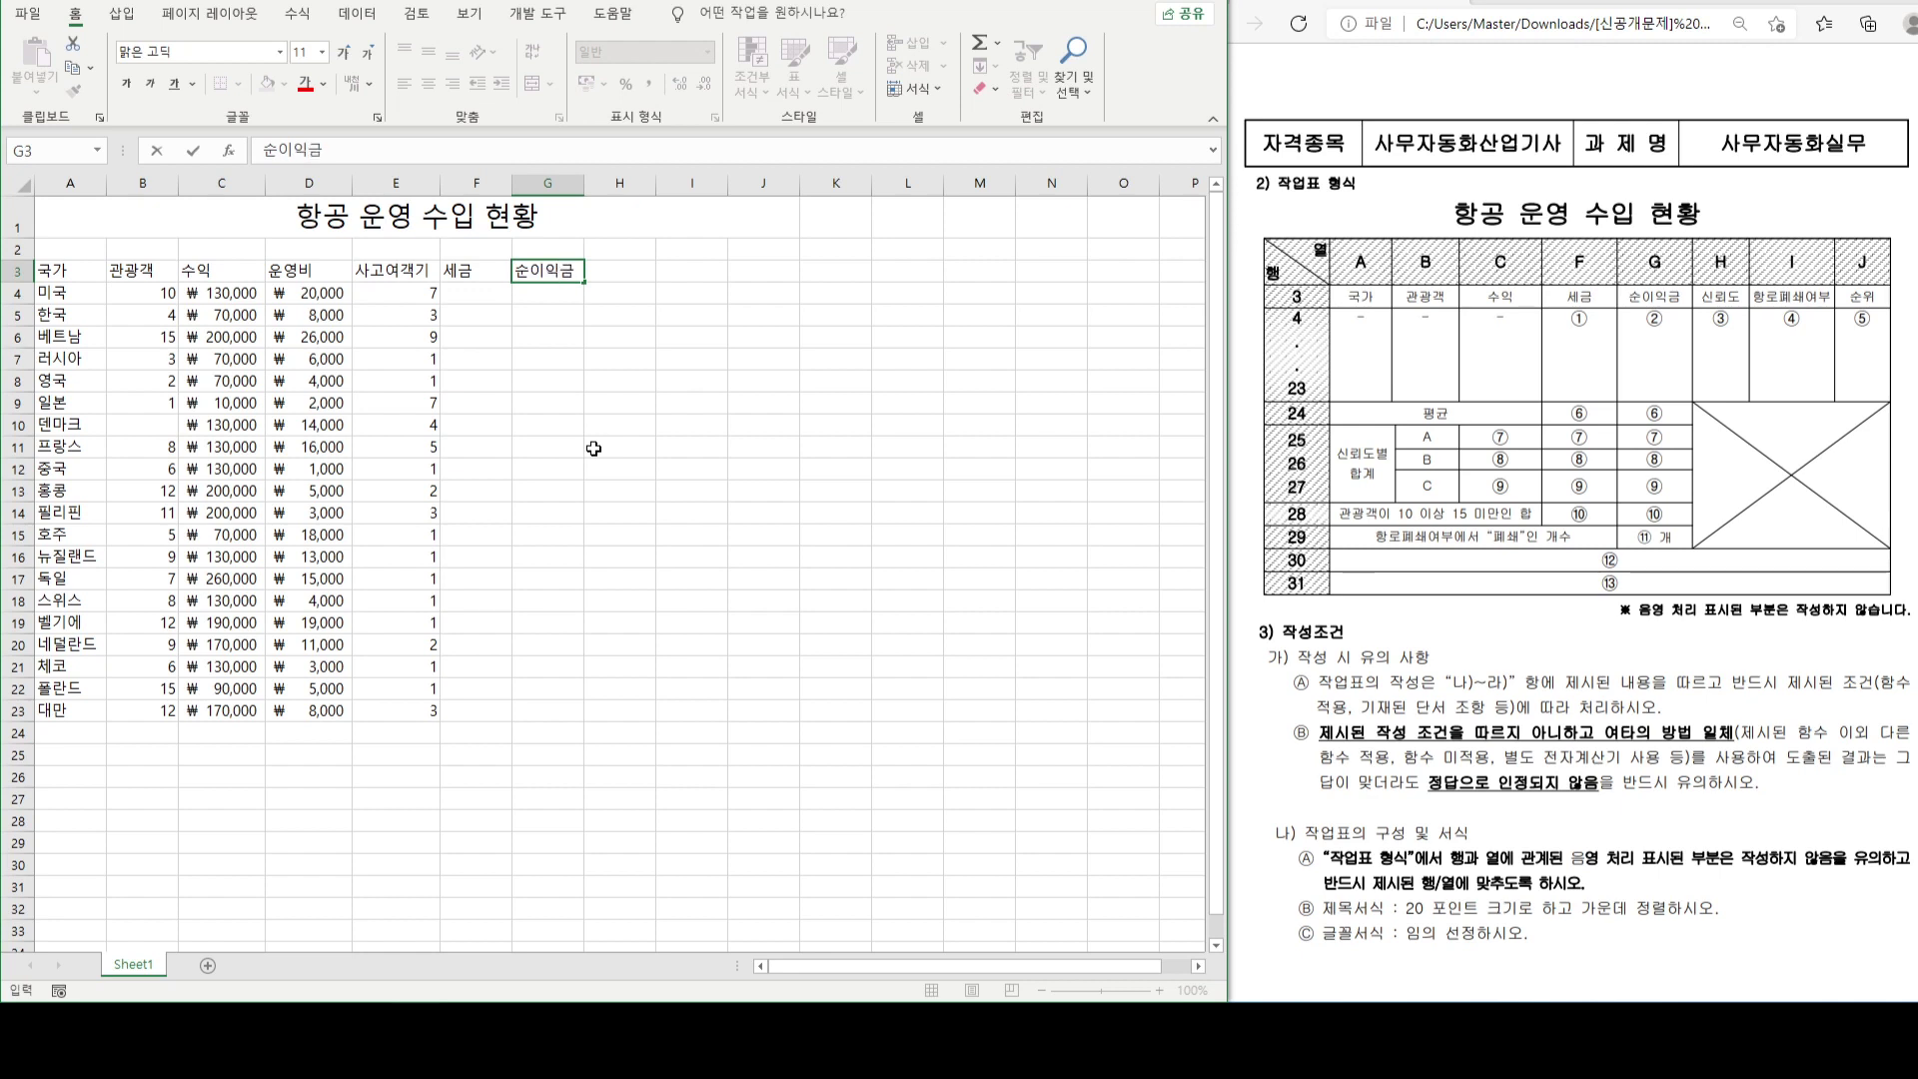
pyautogui.press('Tab')
pyautogui.write('신뢰도')
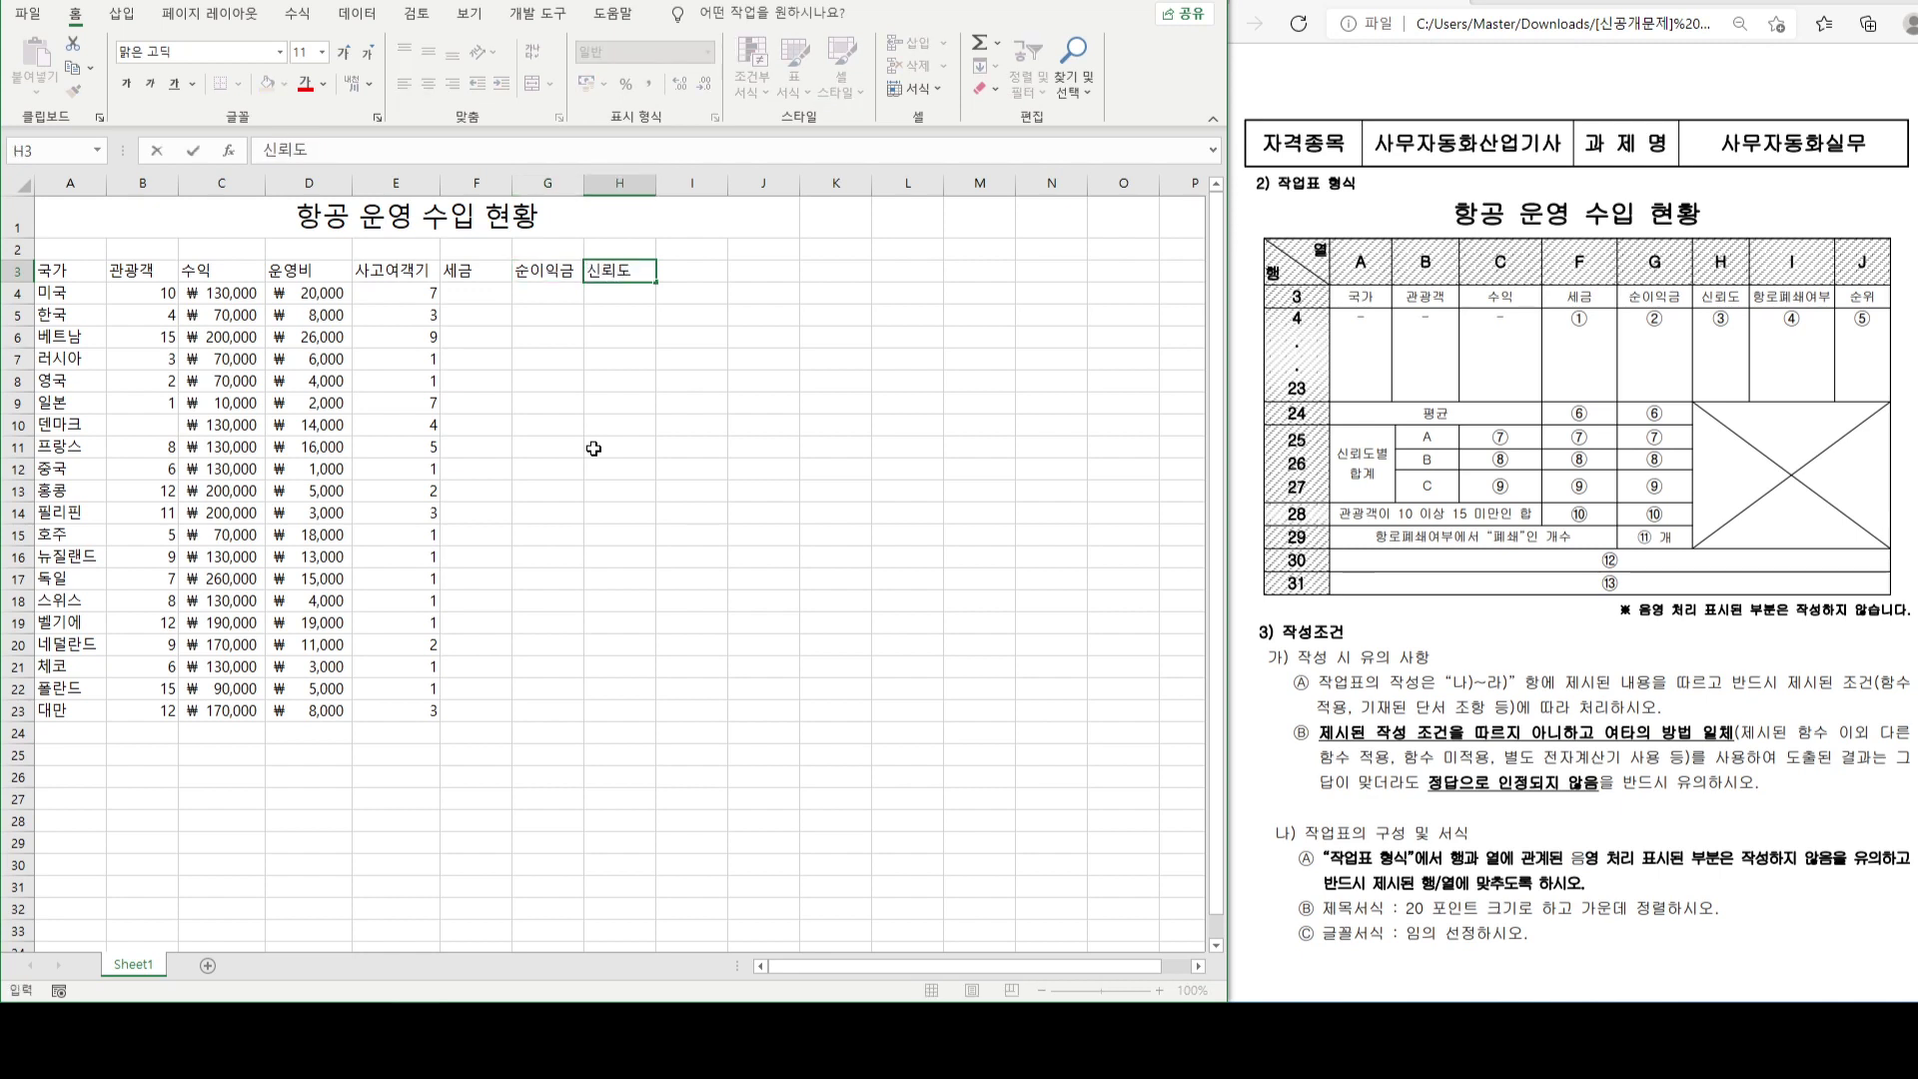
pyautogui.press('Tab')
# - Enter the headers 항로폐쇄여부 in I3 and 순위 in J3, and autofit column I to its header
pyautogui.write('ㅎ')
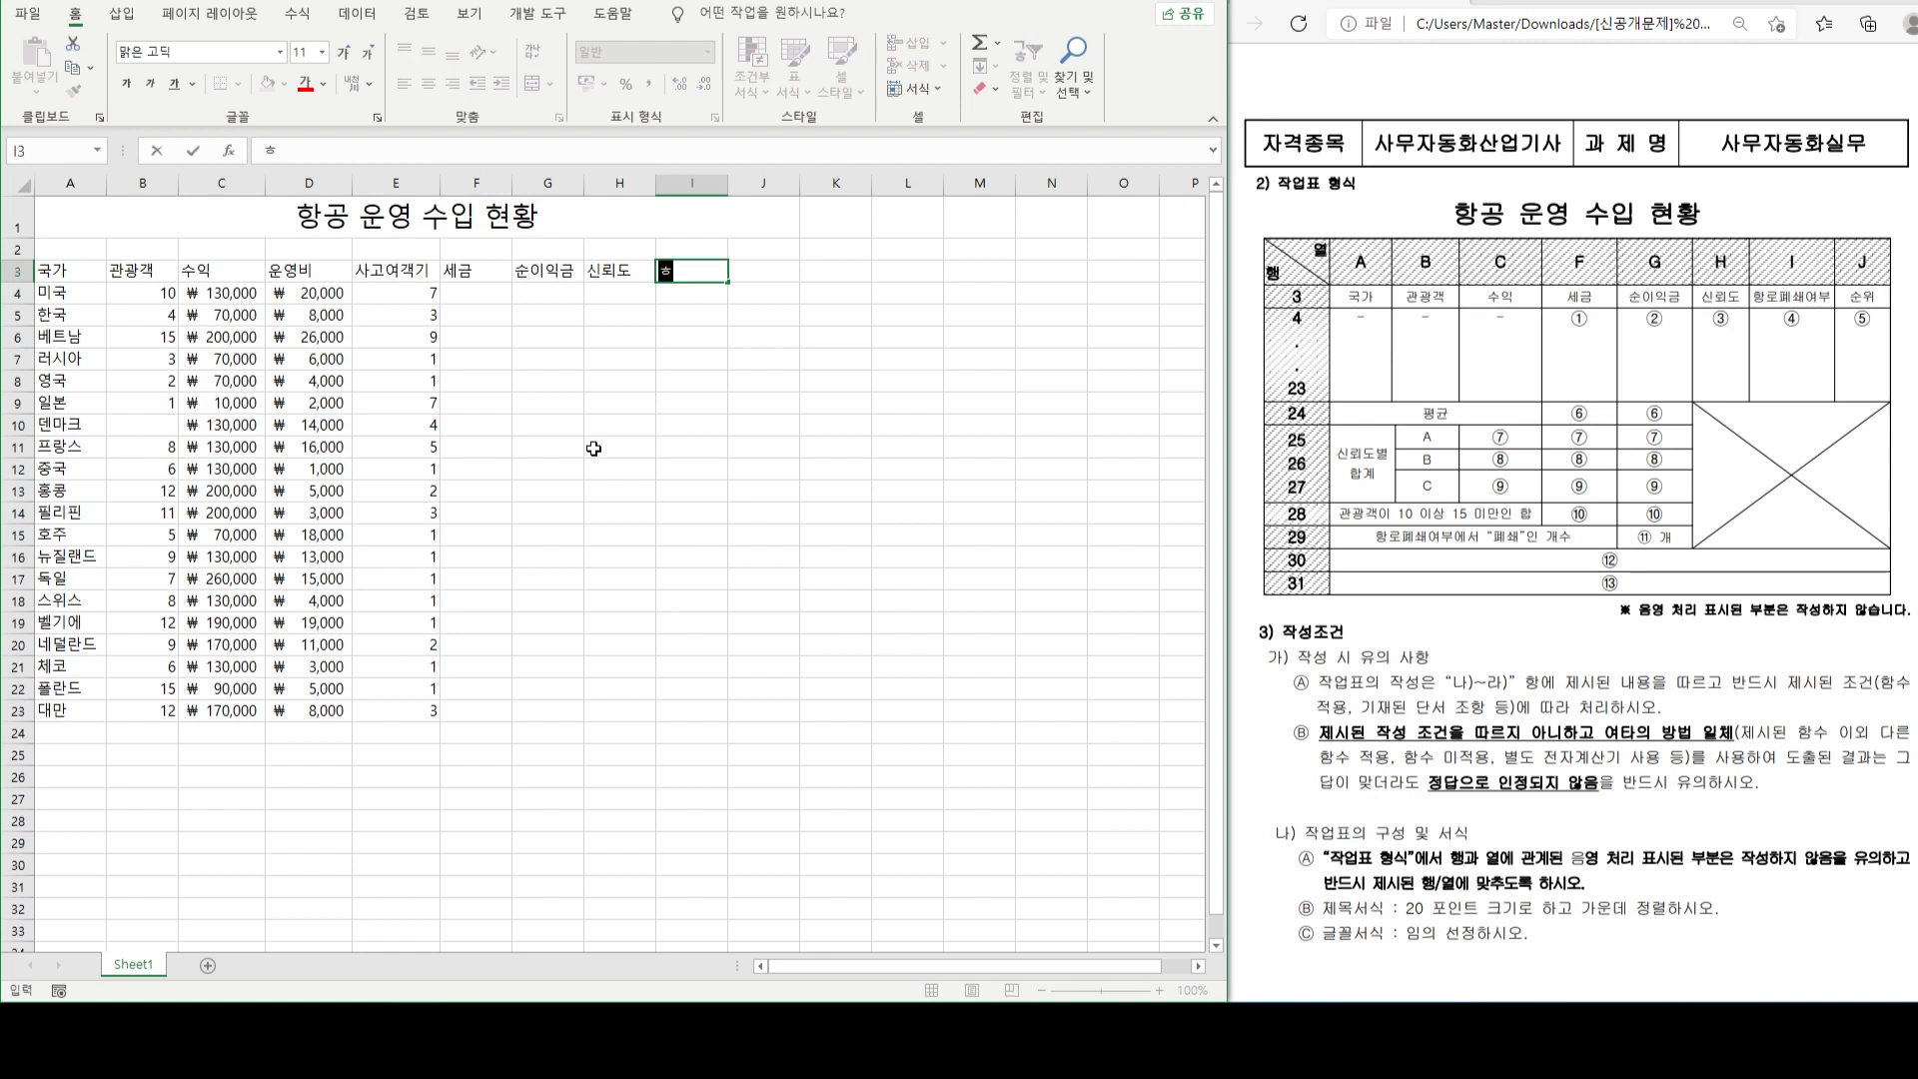
pyautogui.write('로')
pyautogui.write('폐쇄')
pyautogui.write('여부')
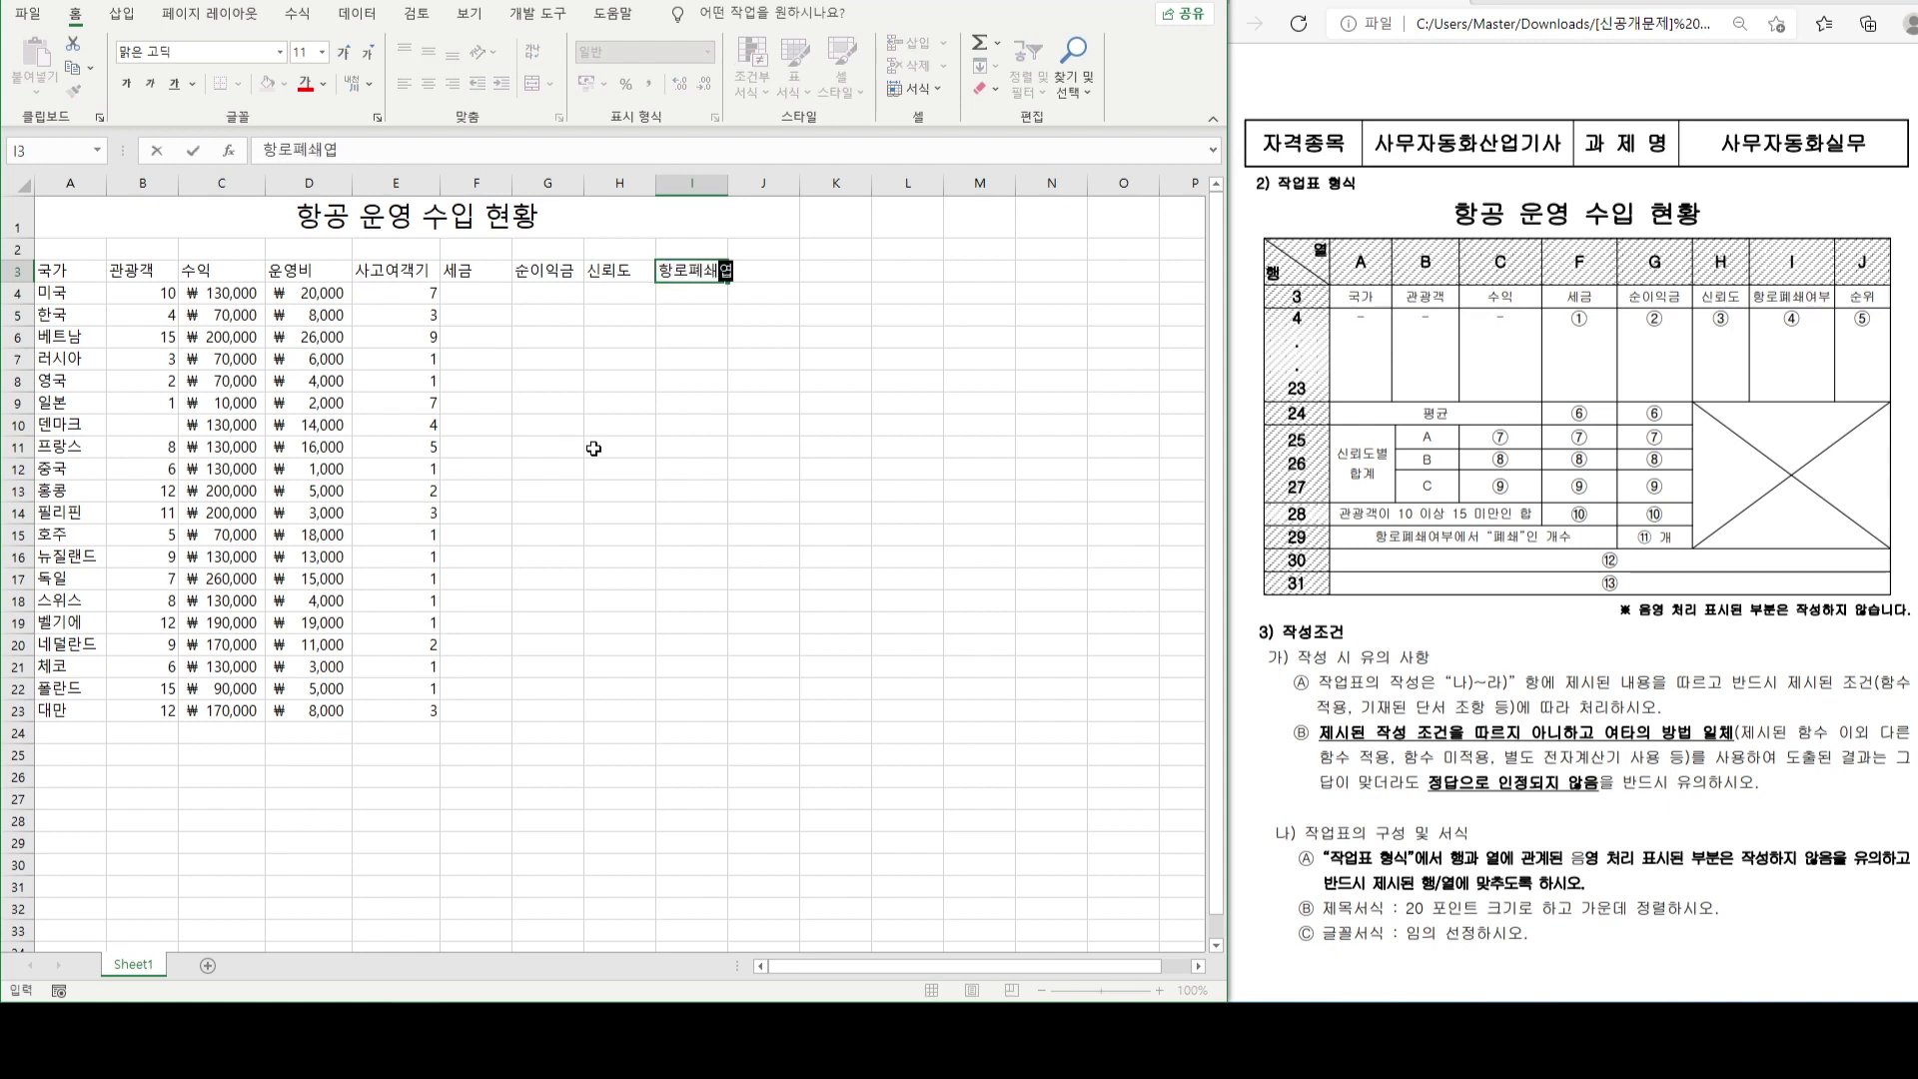
pyautogui.press('Tab')
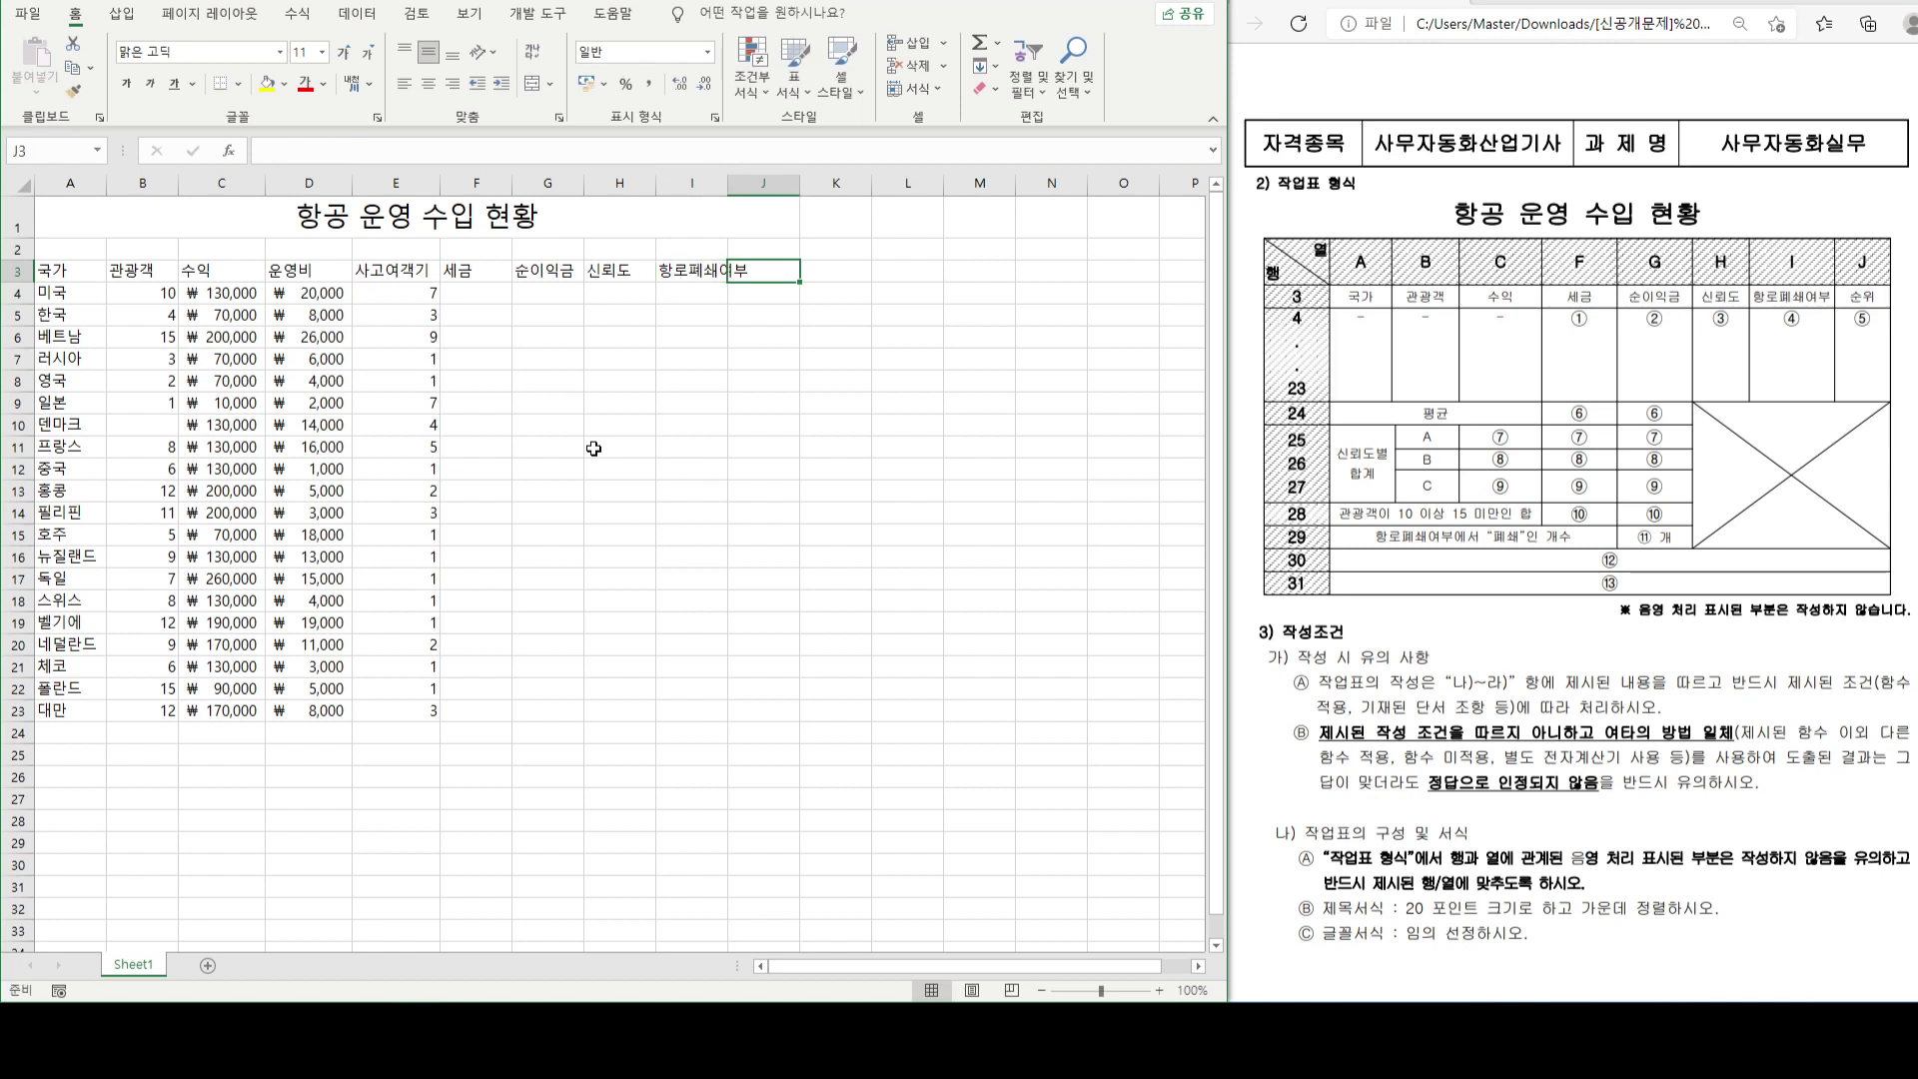
pyautogui.write('순위')
pyautogui.press('Return')
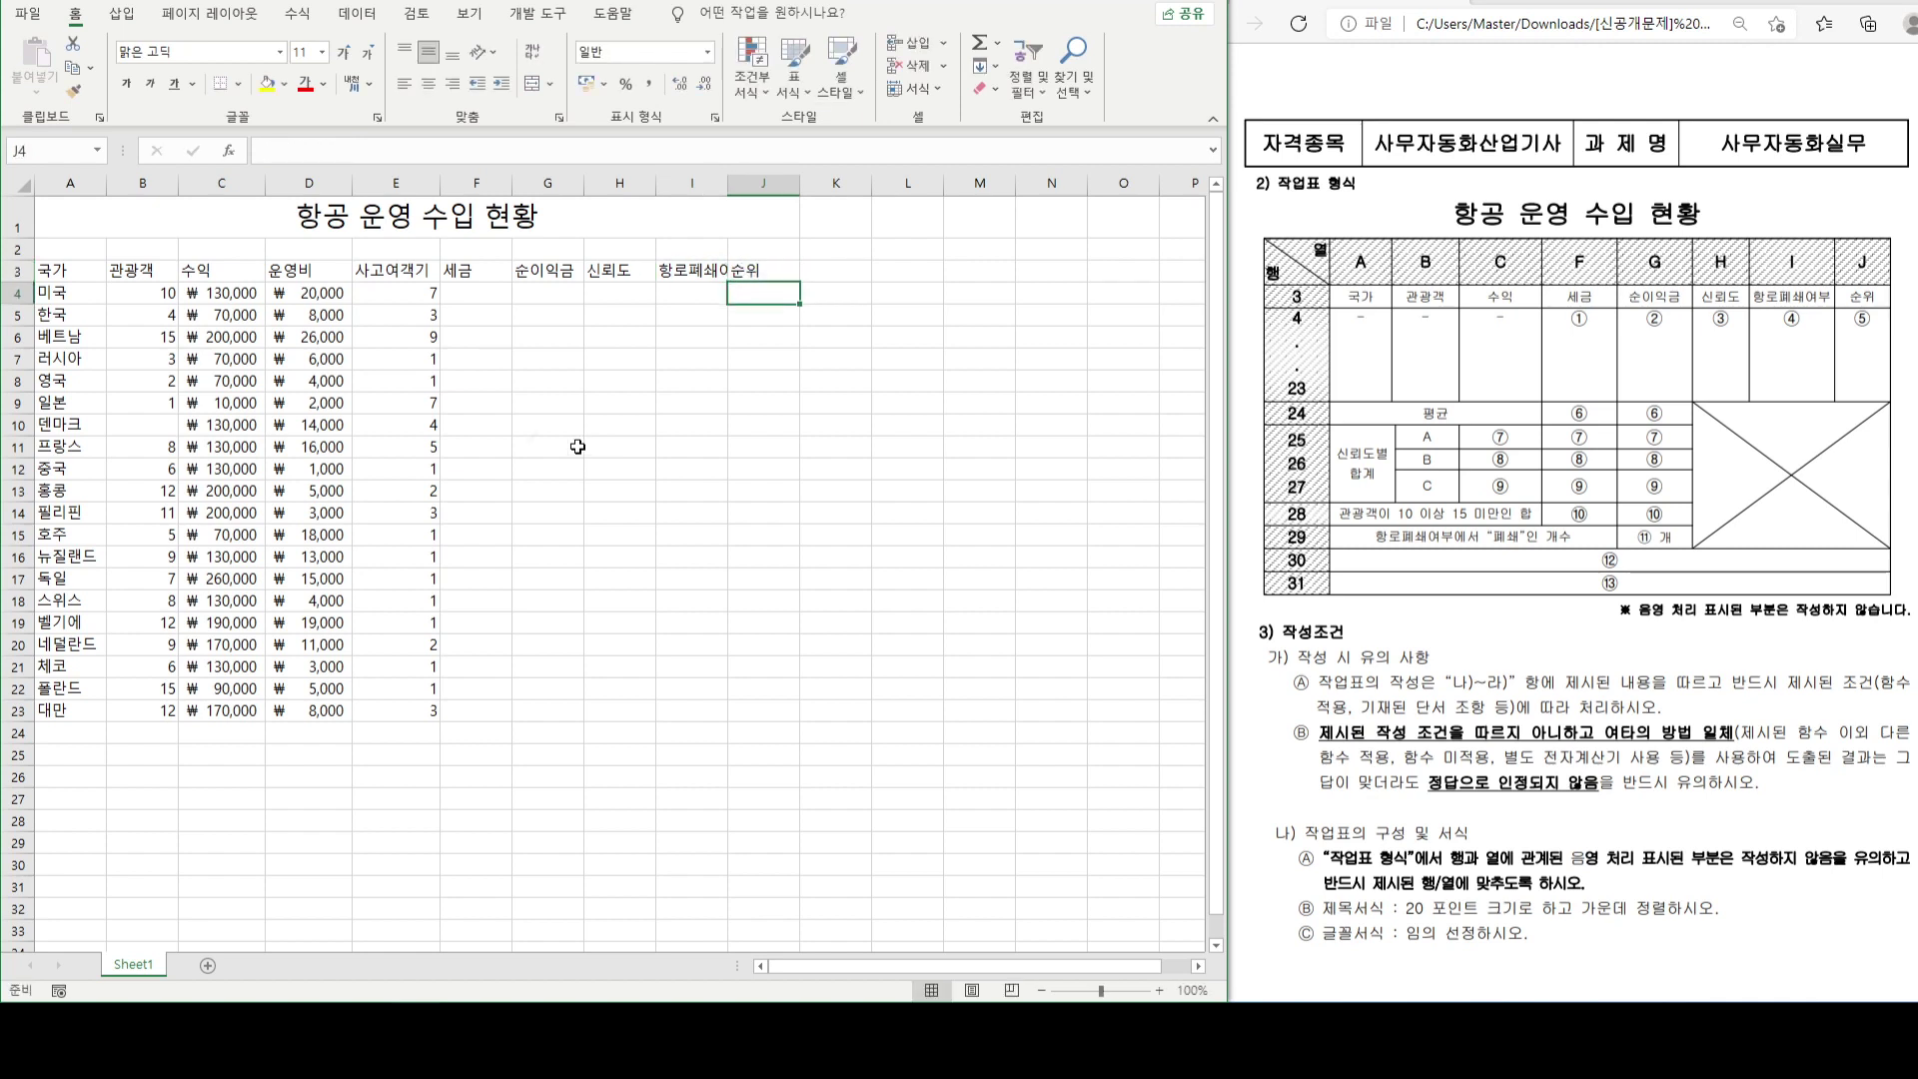
pyautogui.doubleClick(726, 183)
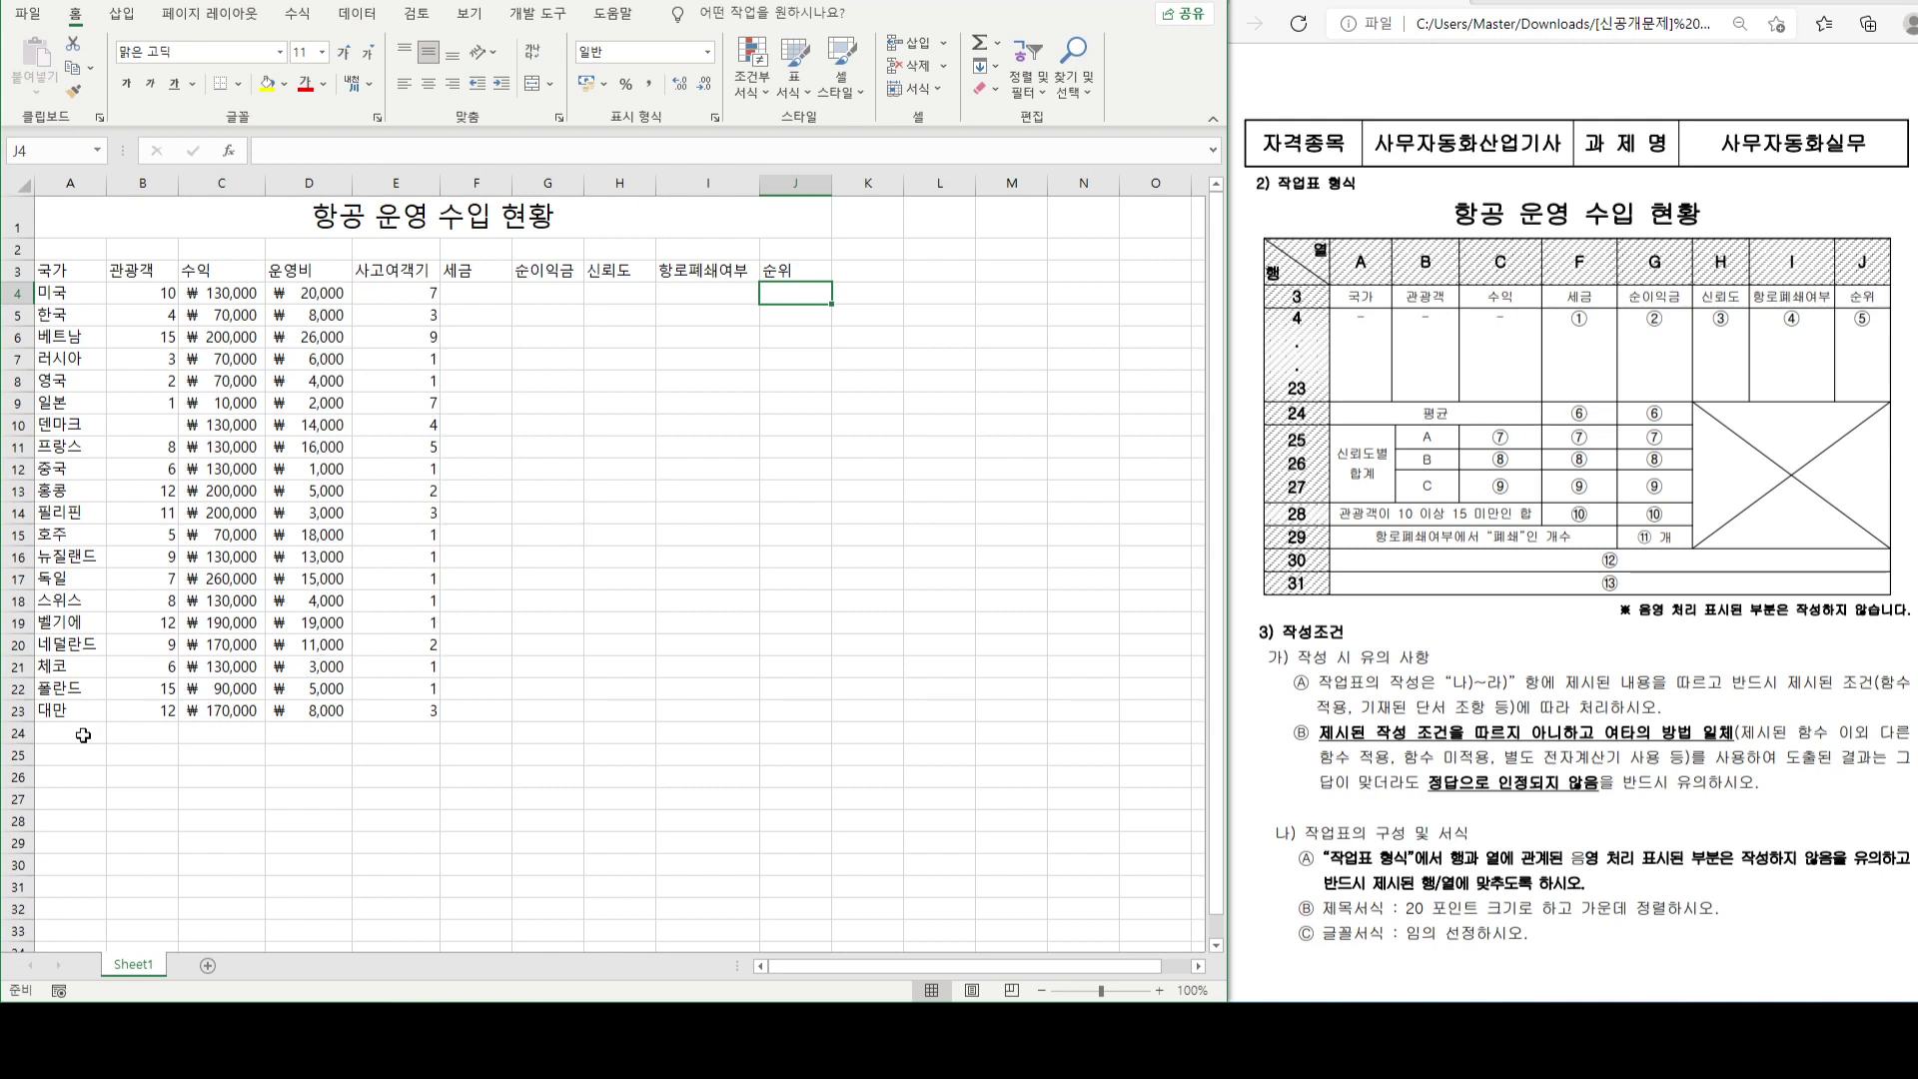
# - Merge and center A24:C24 and enter the label 평균
pyautogui.moveTo(83, 736); pyautogui.dragTo(222, 735)
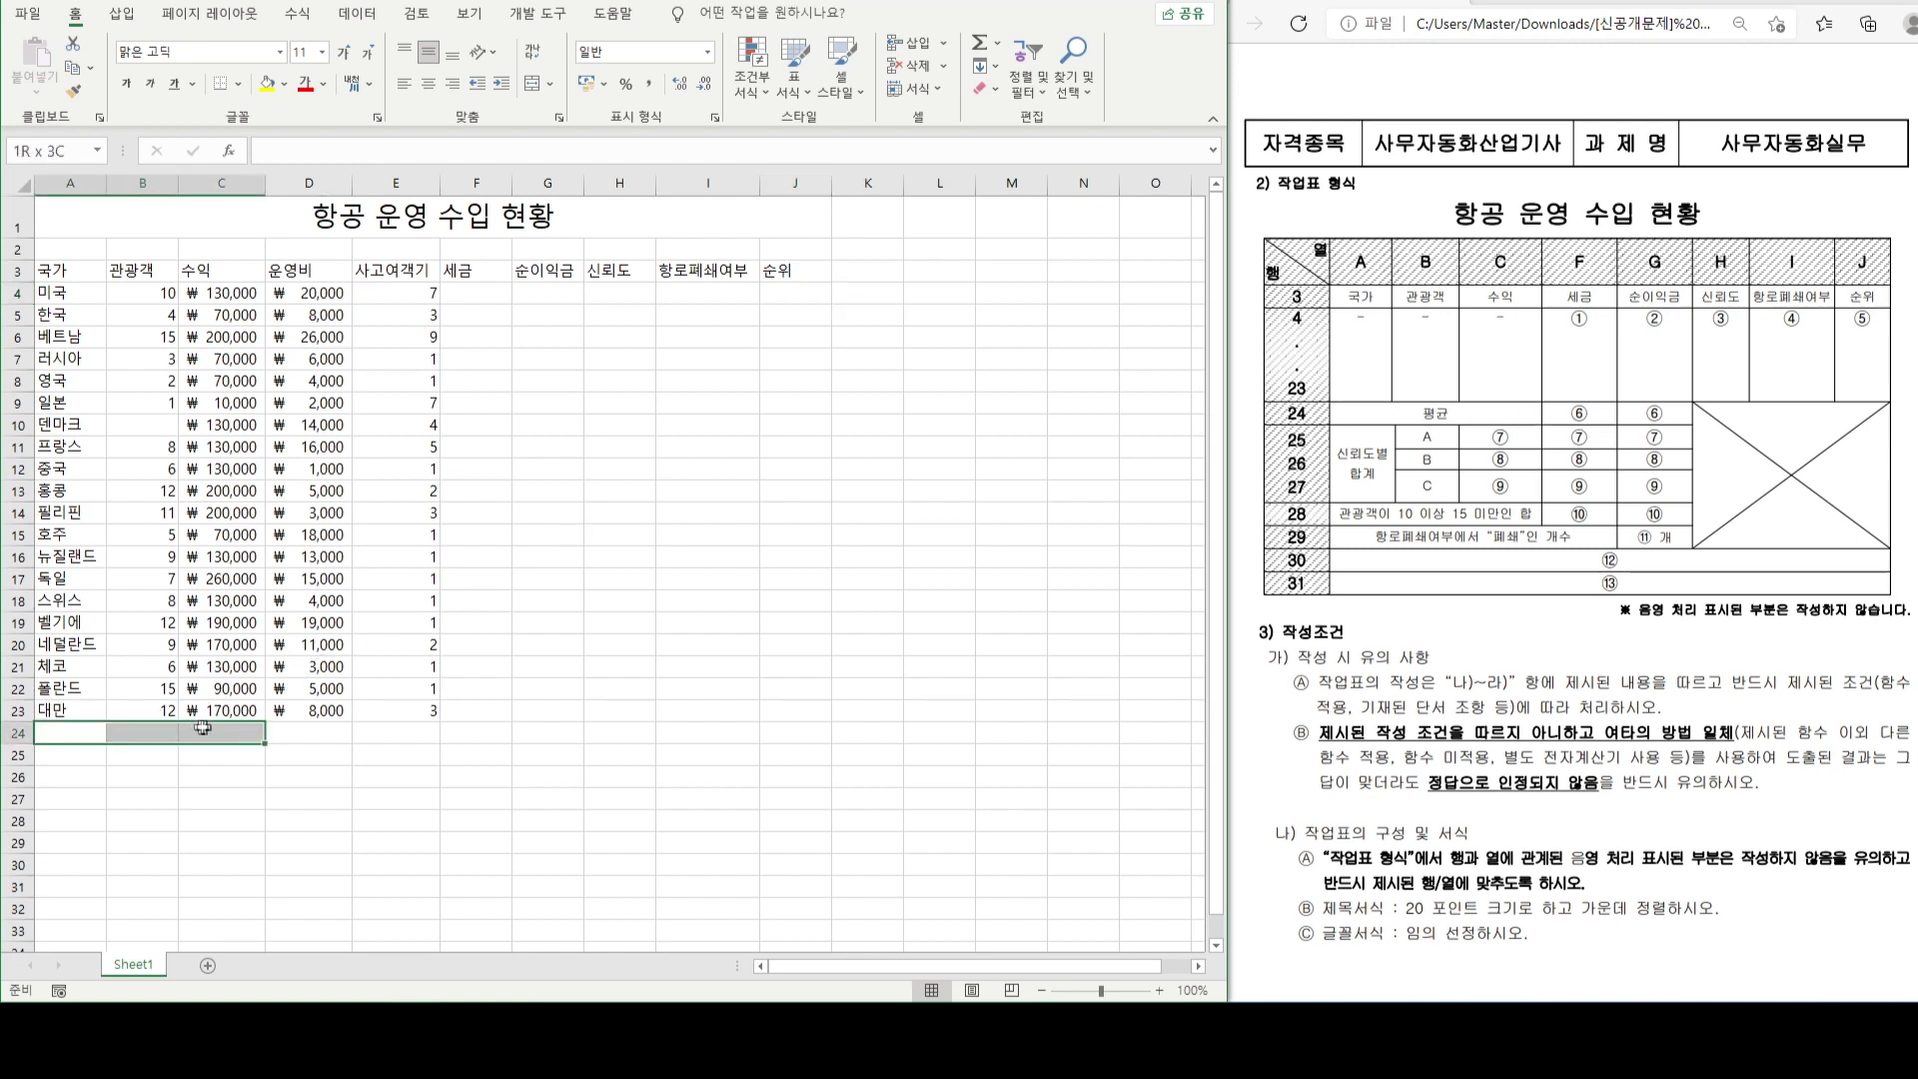
pyautogui.click(539, 90)
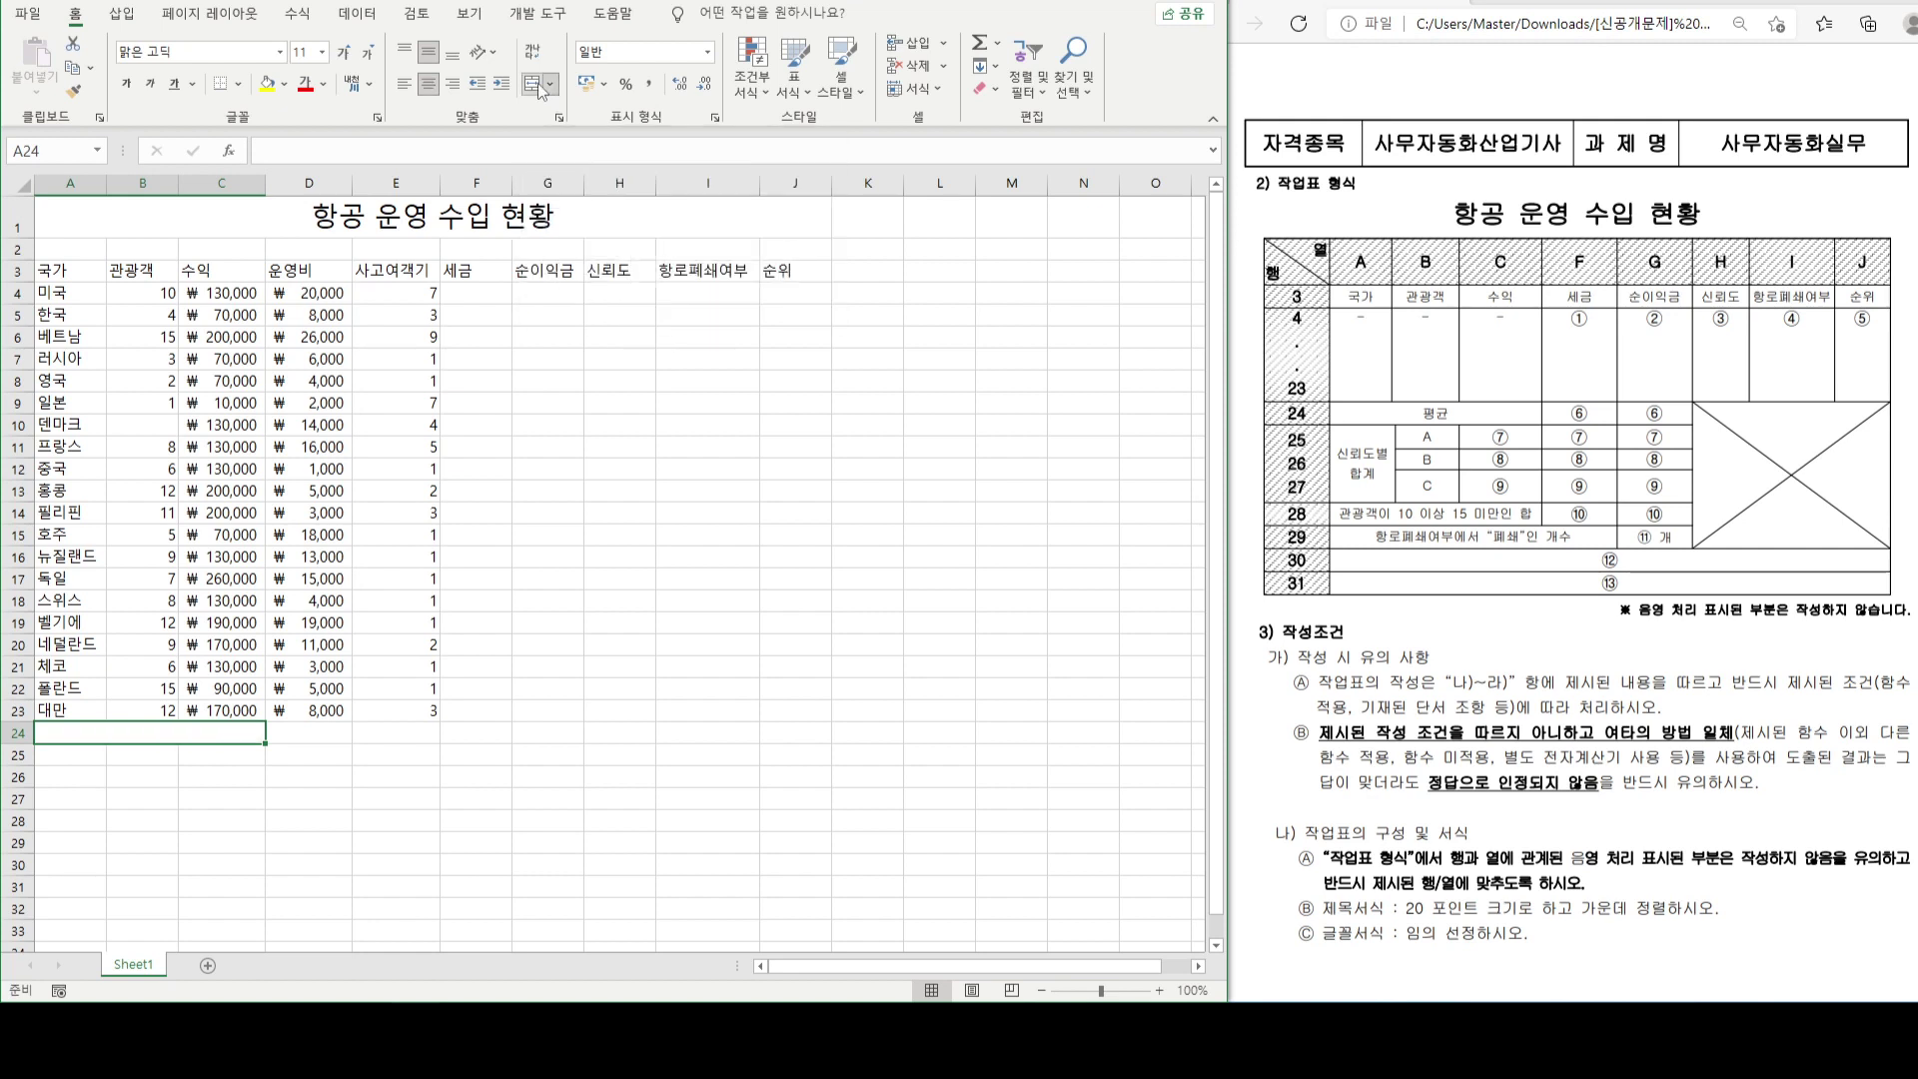
pyautogui.write('평ㄱ')
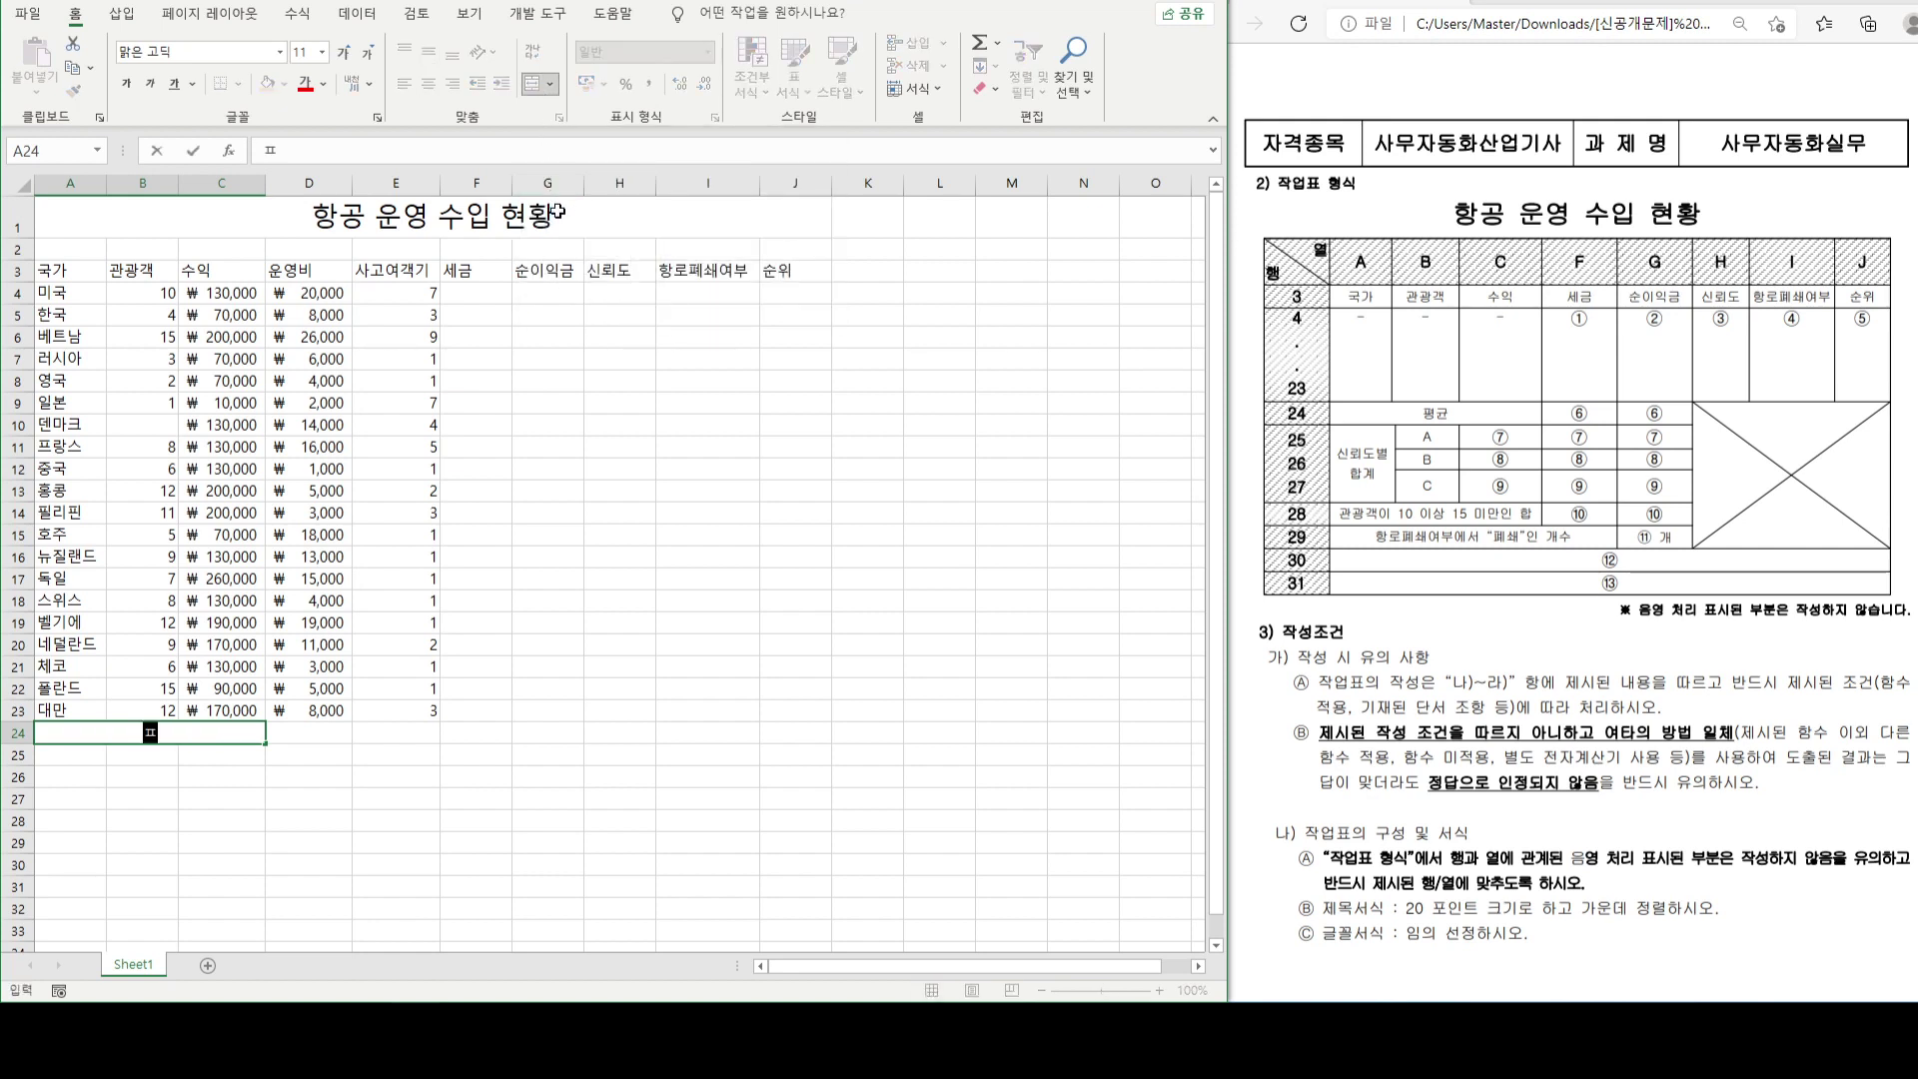
pyautogui.press('Return')
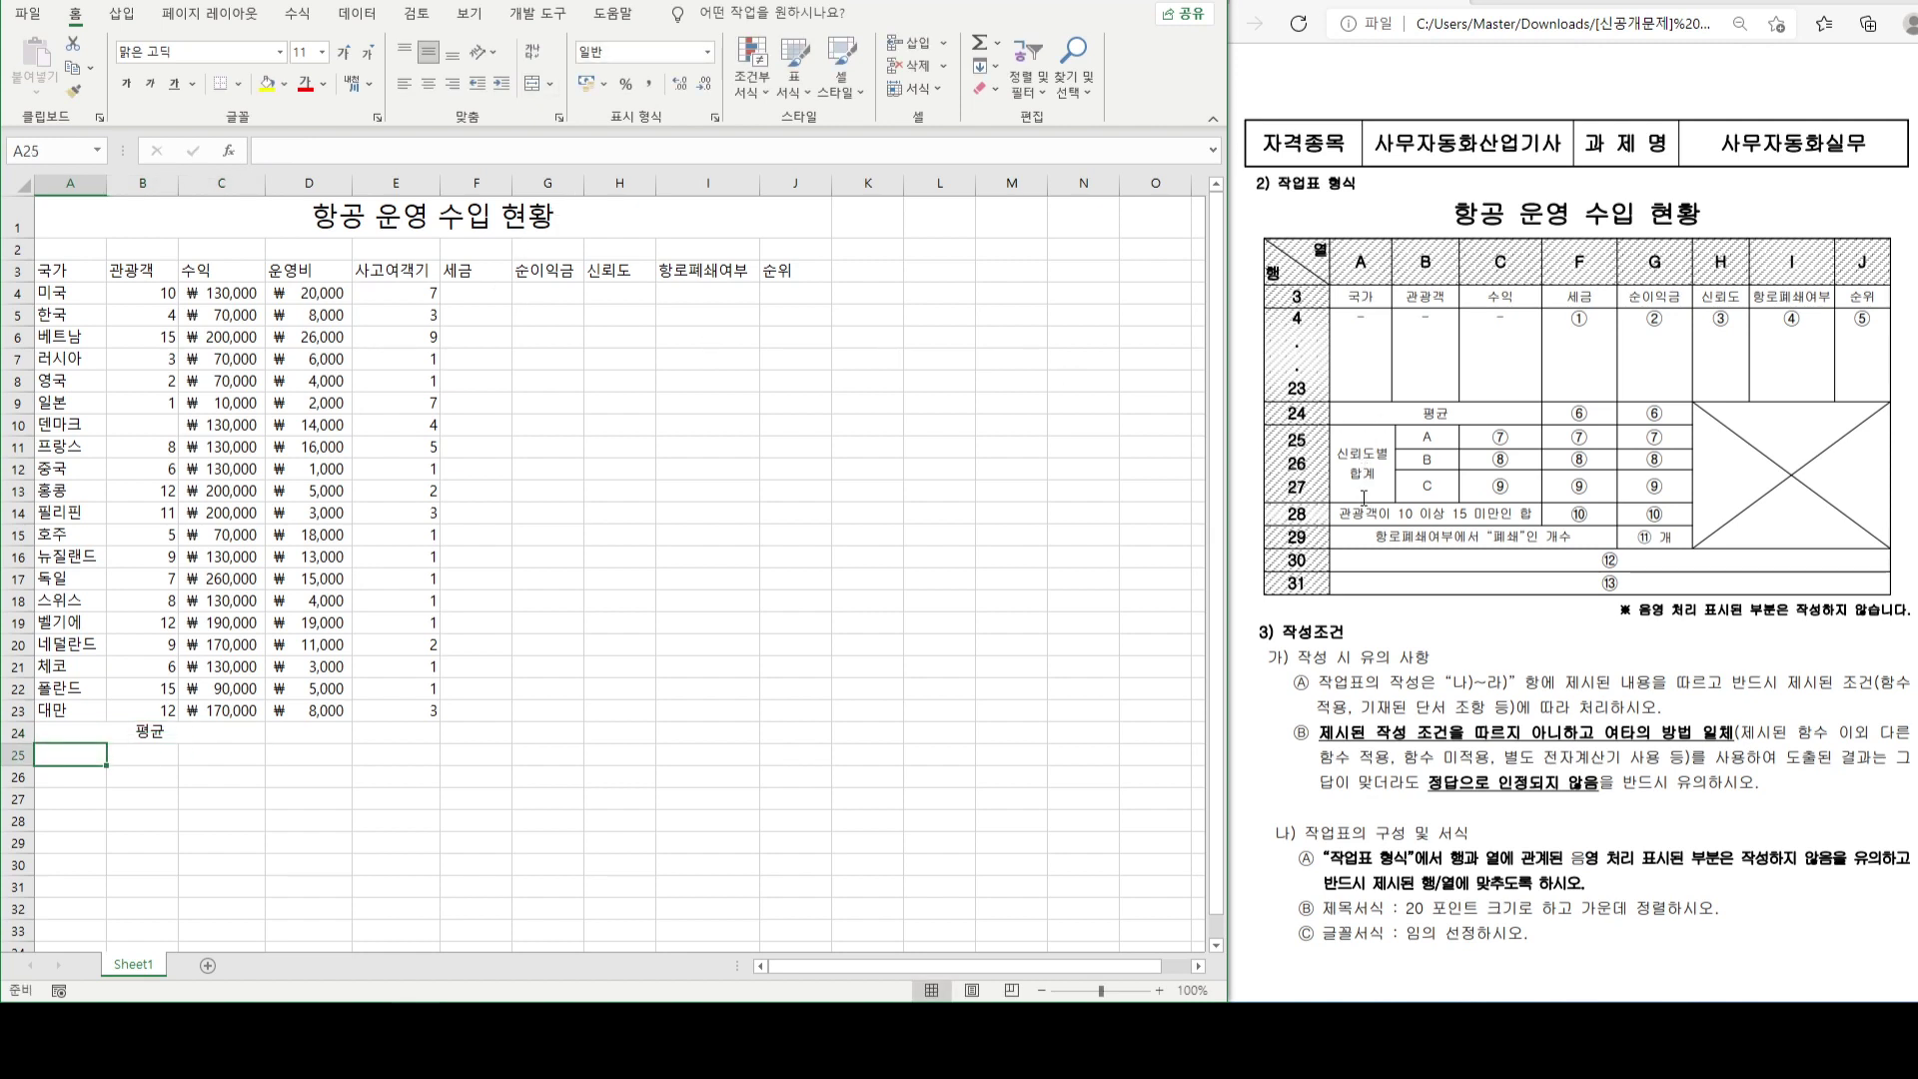
# - Merge and center A25:A27 and enter 신뢰도별 합계 on two lines, breaking before 합계
pyautogui.moveTo(83, 761); pyautogui.dragTo(72, 799)
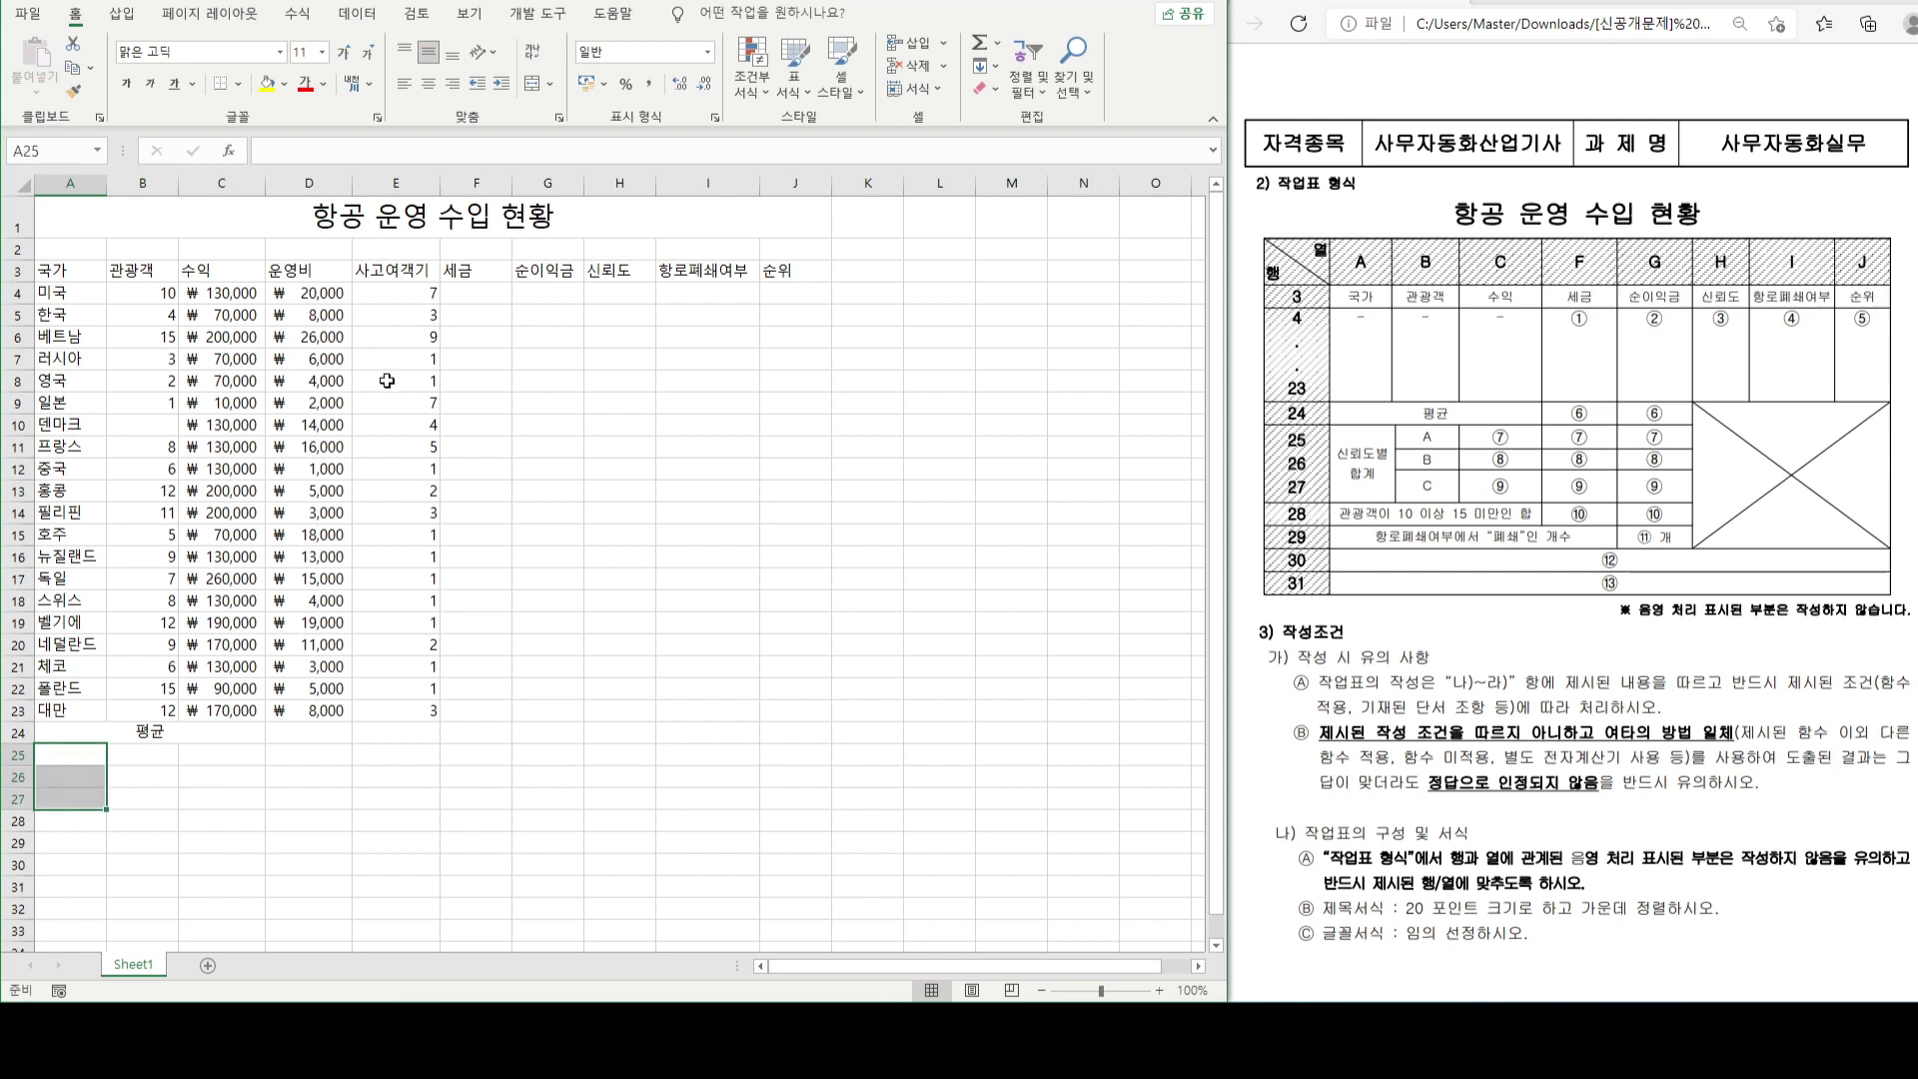
pyautogui.click(531, 83)
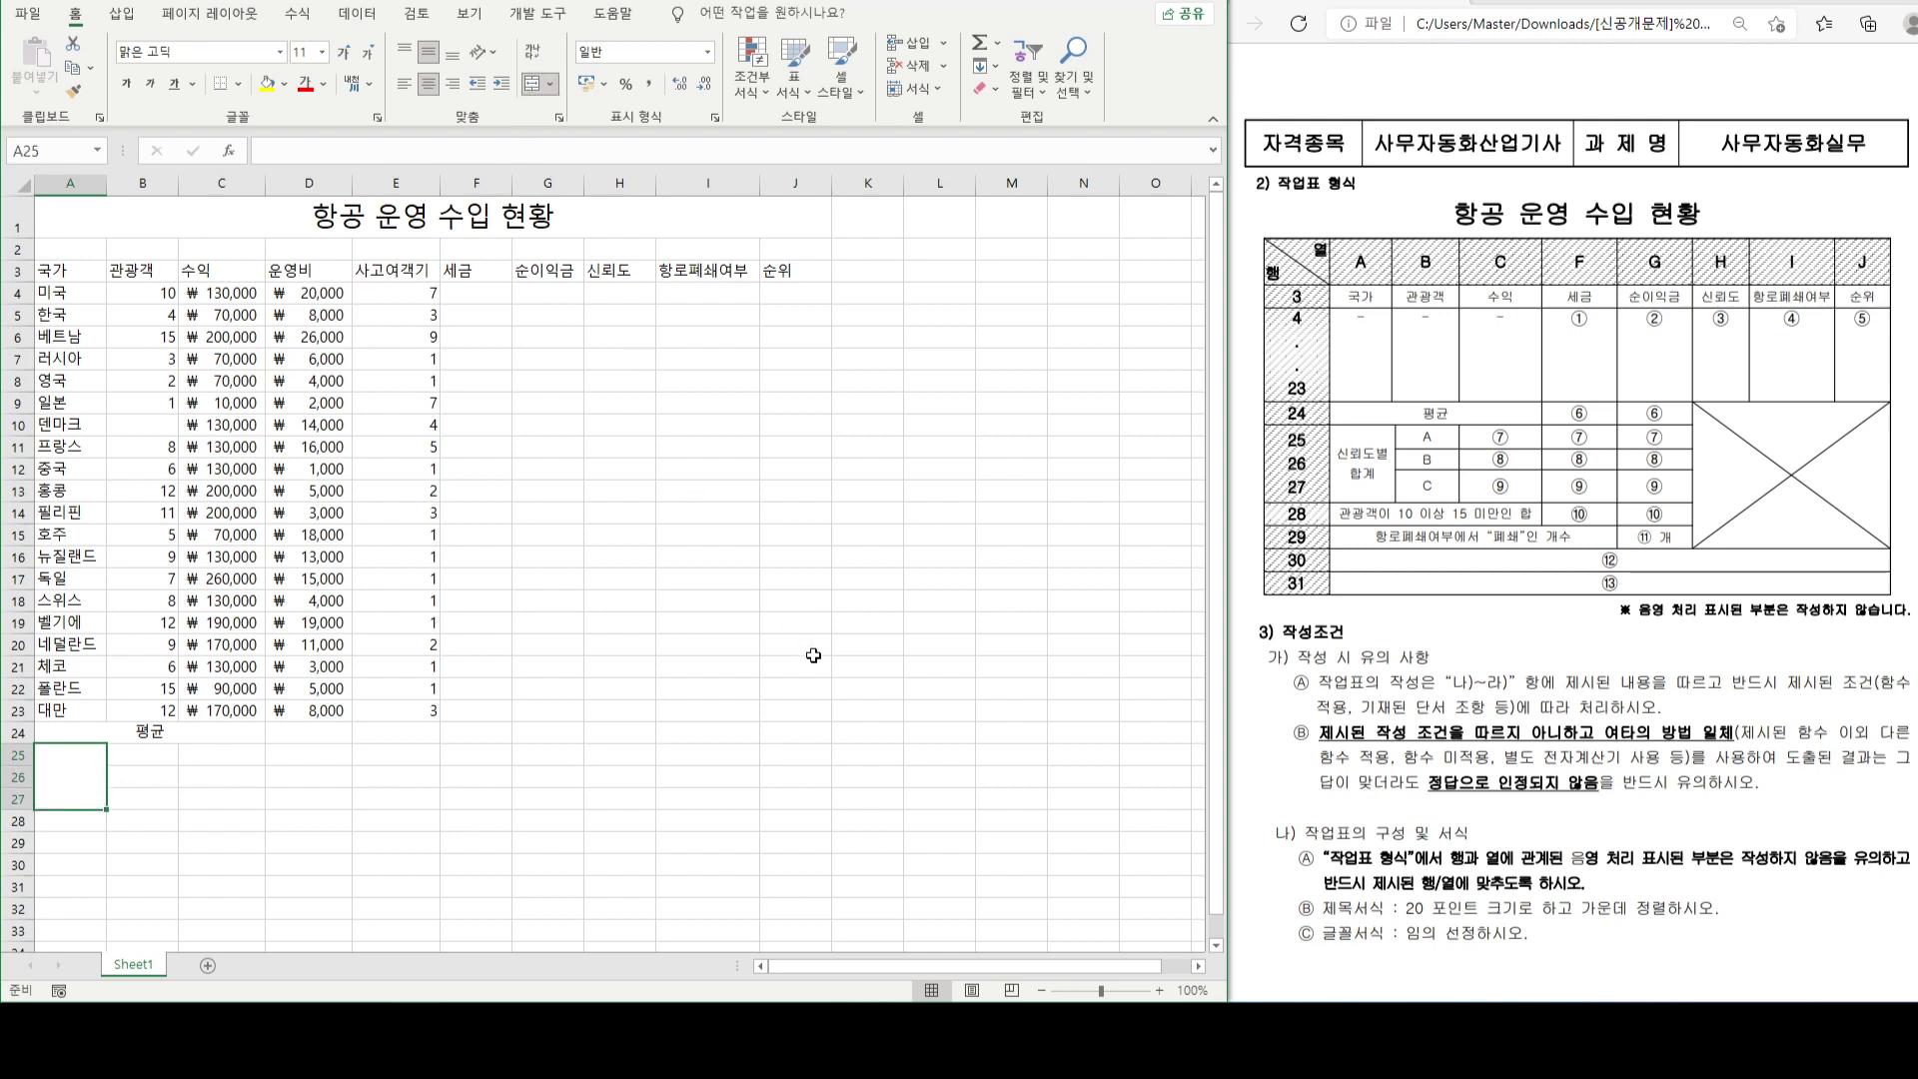
pyautogui.write('신뢰')
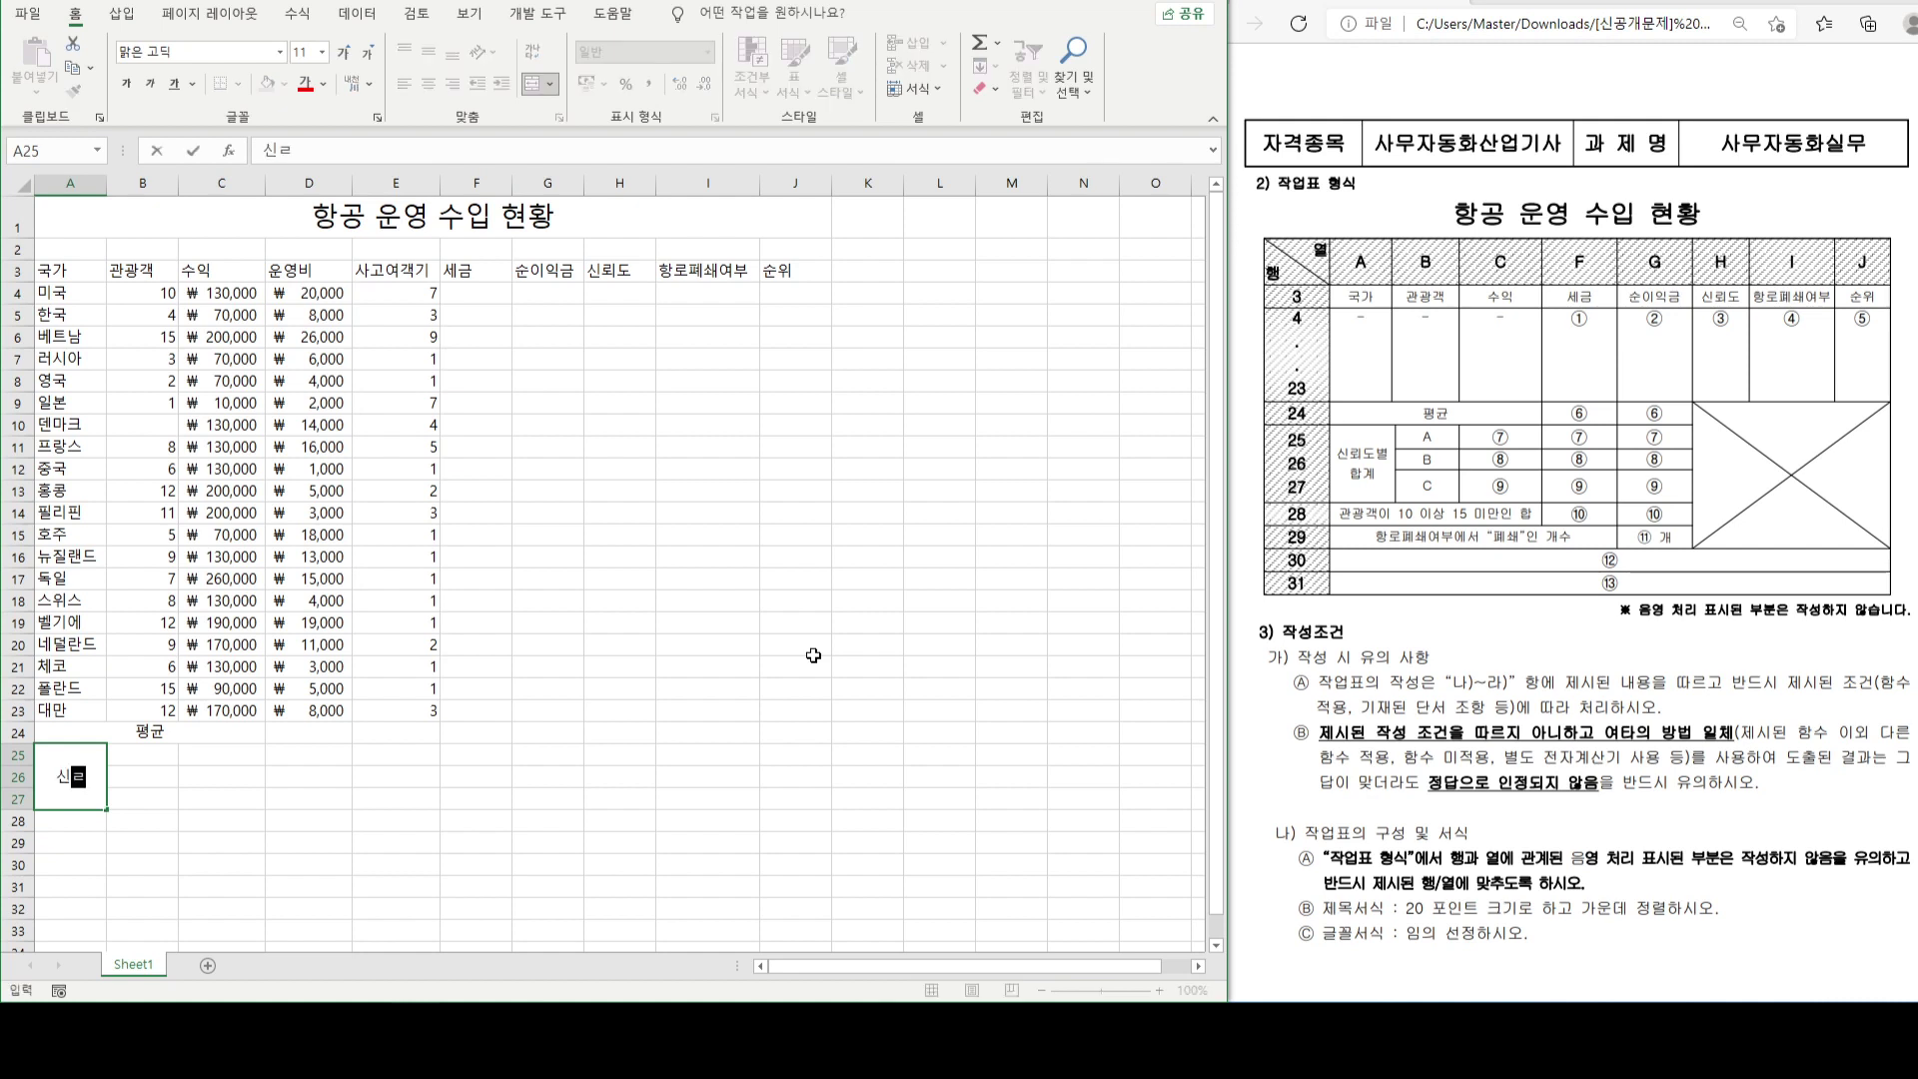
pyautogui.write('도별')
pyautogui.press('alt')
pyautogui.hotkey('alt', 'Return')
pyautogui.write('합계')
pyautogui.press('Return')
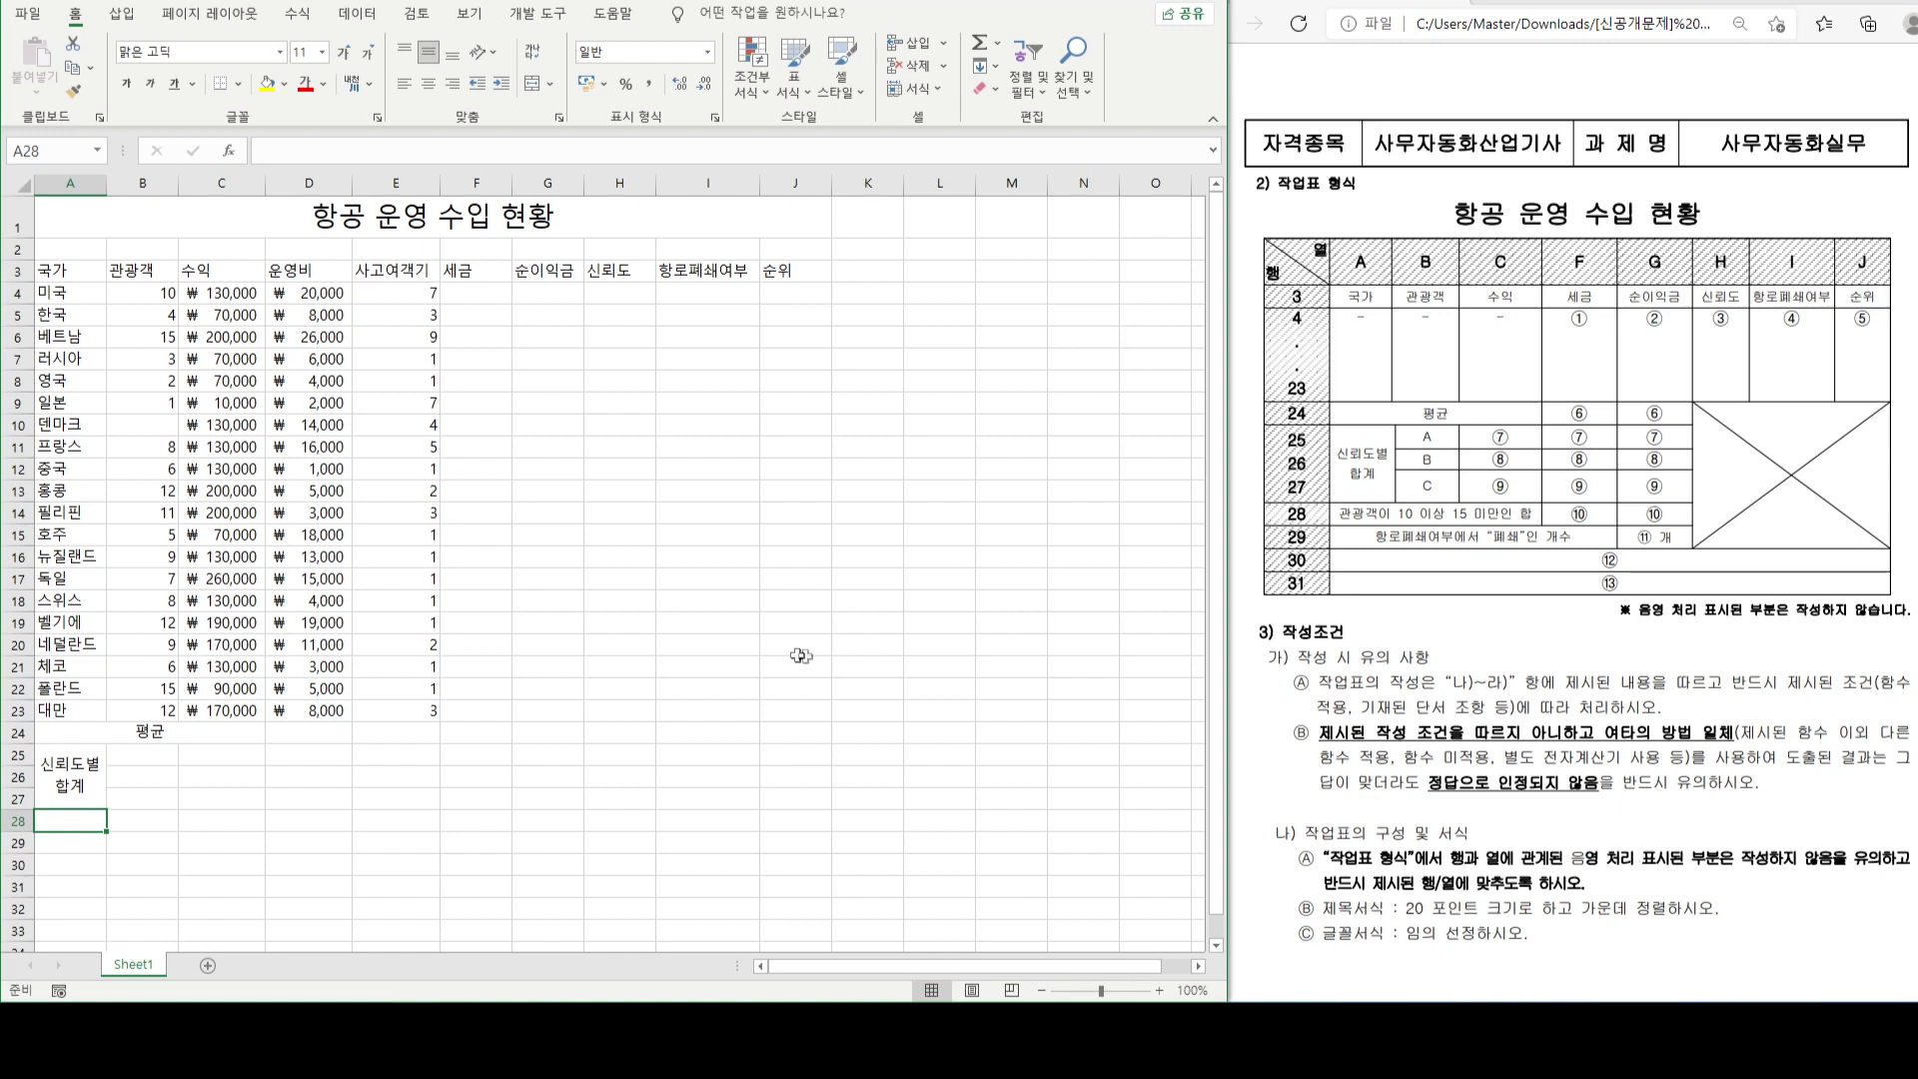
# - Enter the reliability grades A, B and C in B25:B27
pyautogui.click(128, 759)
pyautogui.write('ㅁ')
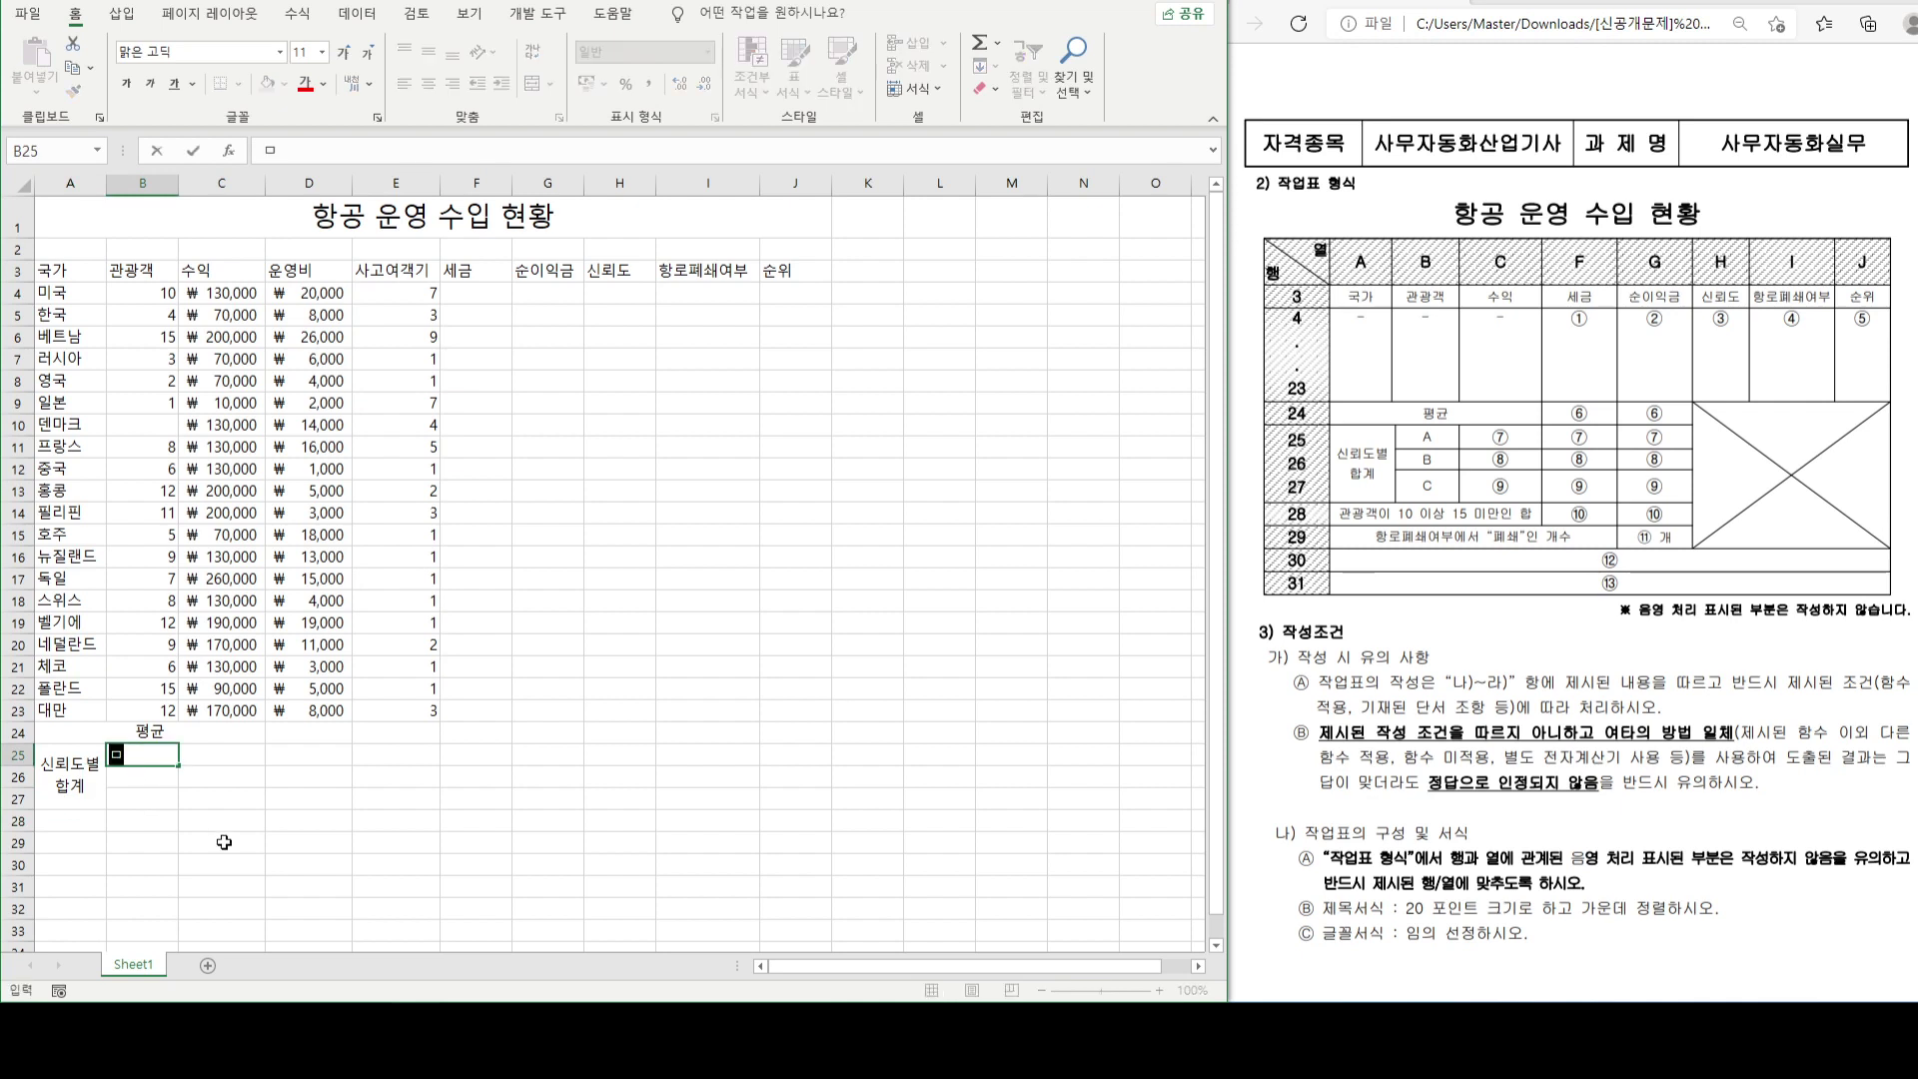
pyautogui.press('BackSpace')
pyautogui.write('A')
pyautogui.press('Return')
pyautogui.write('B')
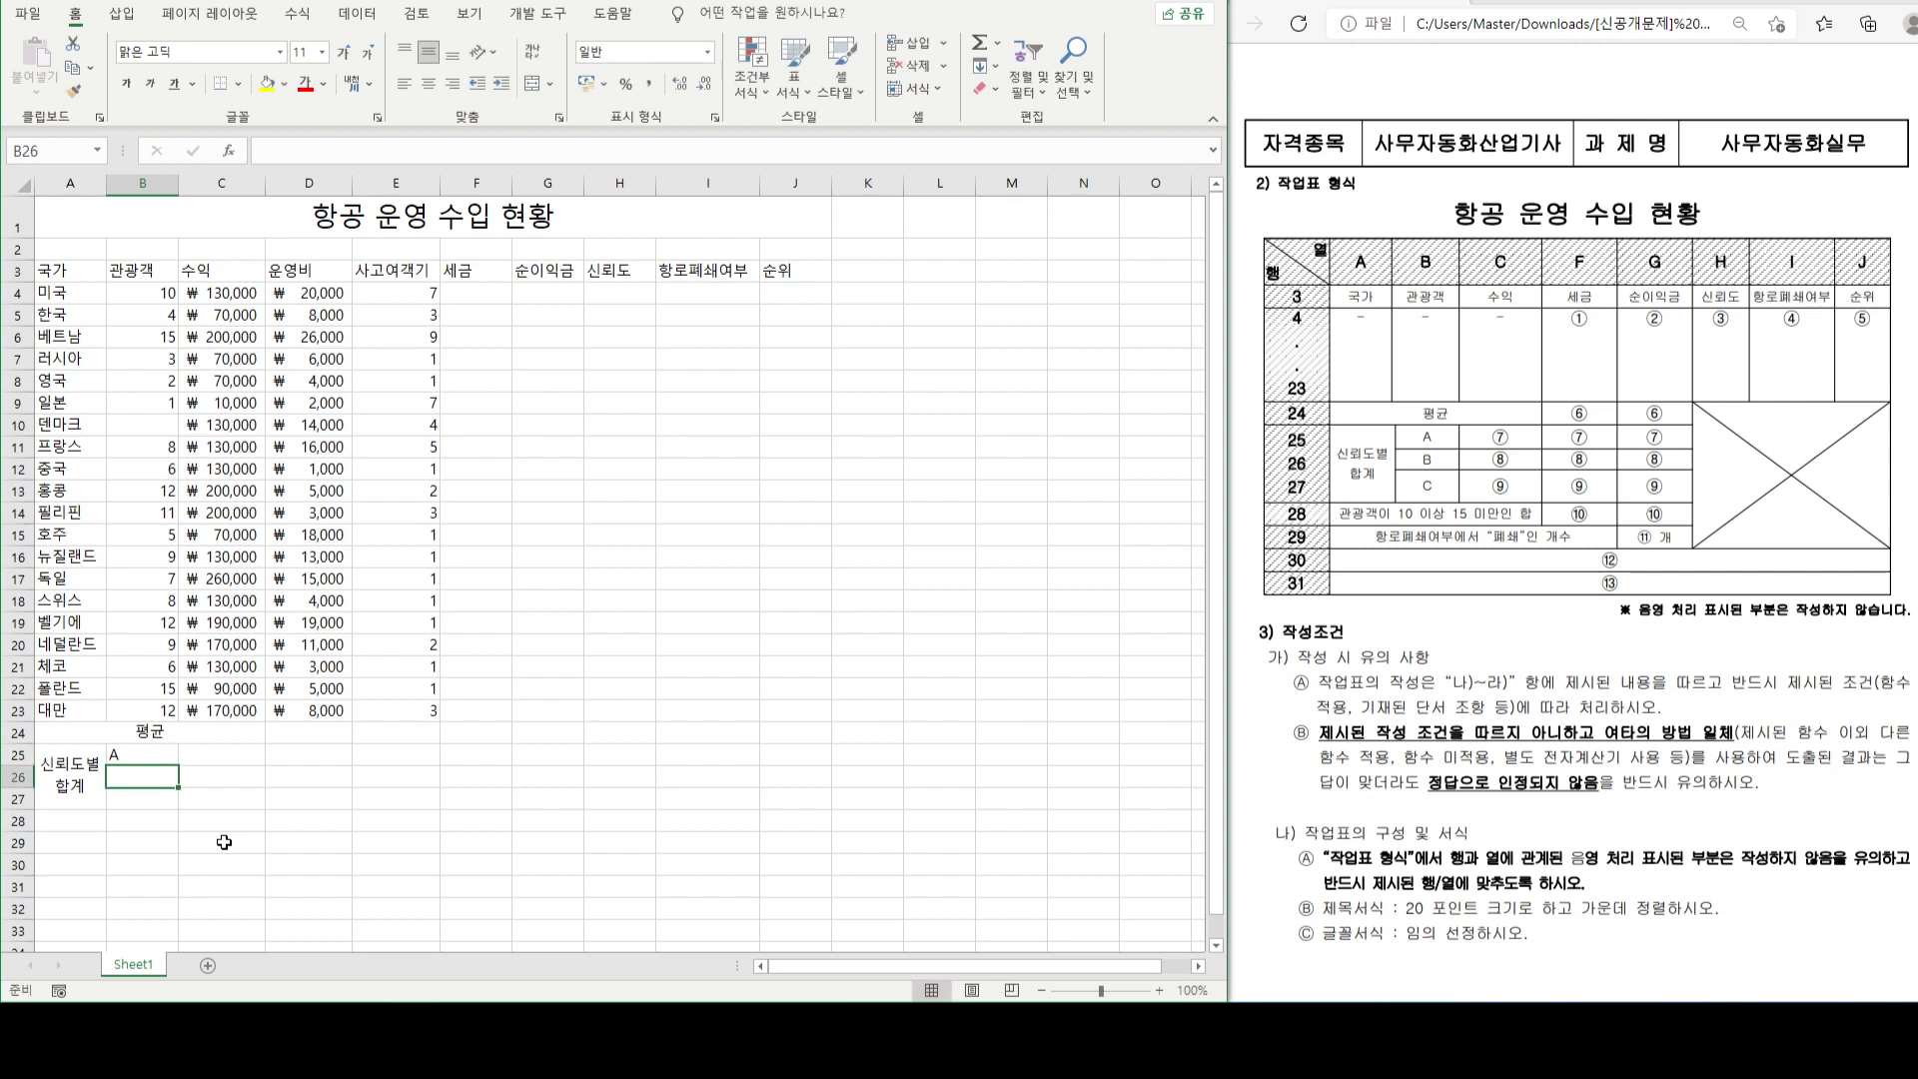
pyautogui.press('Return')
pyautogui.write('C')
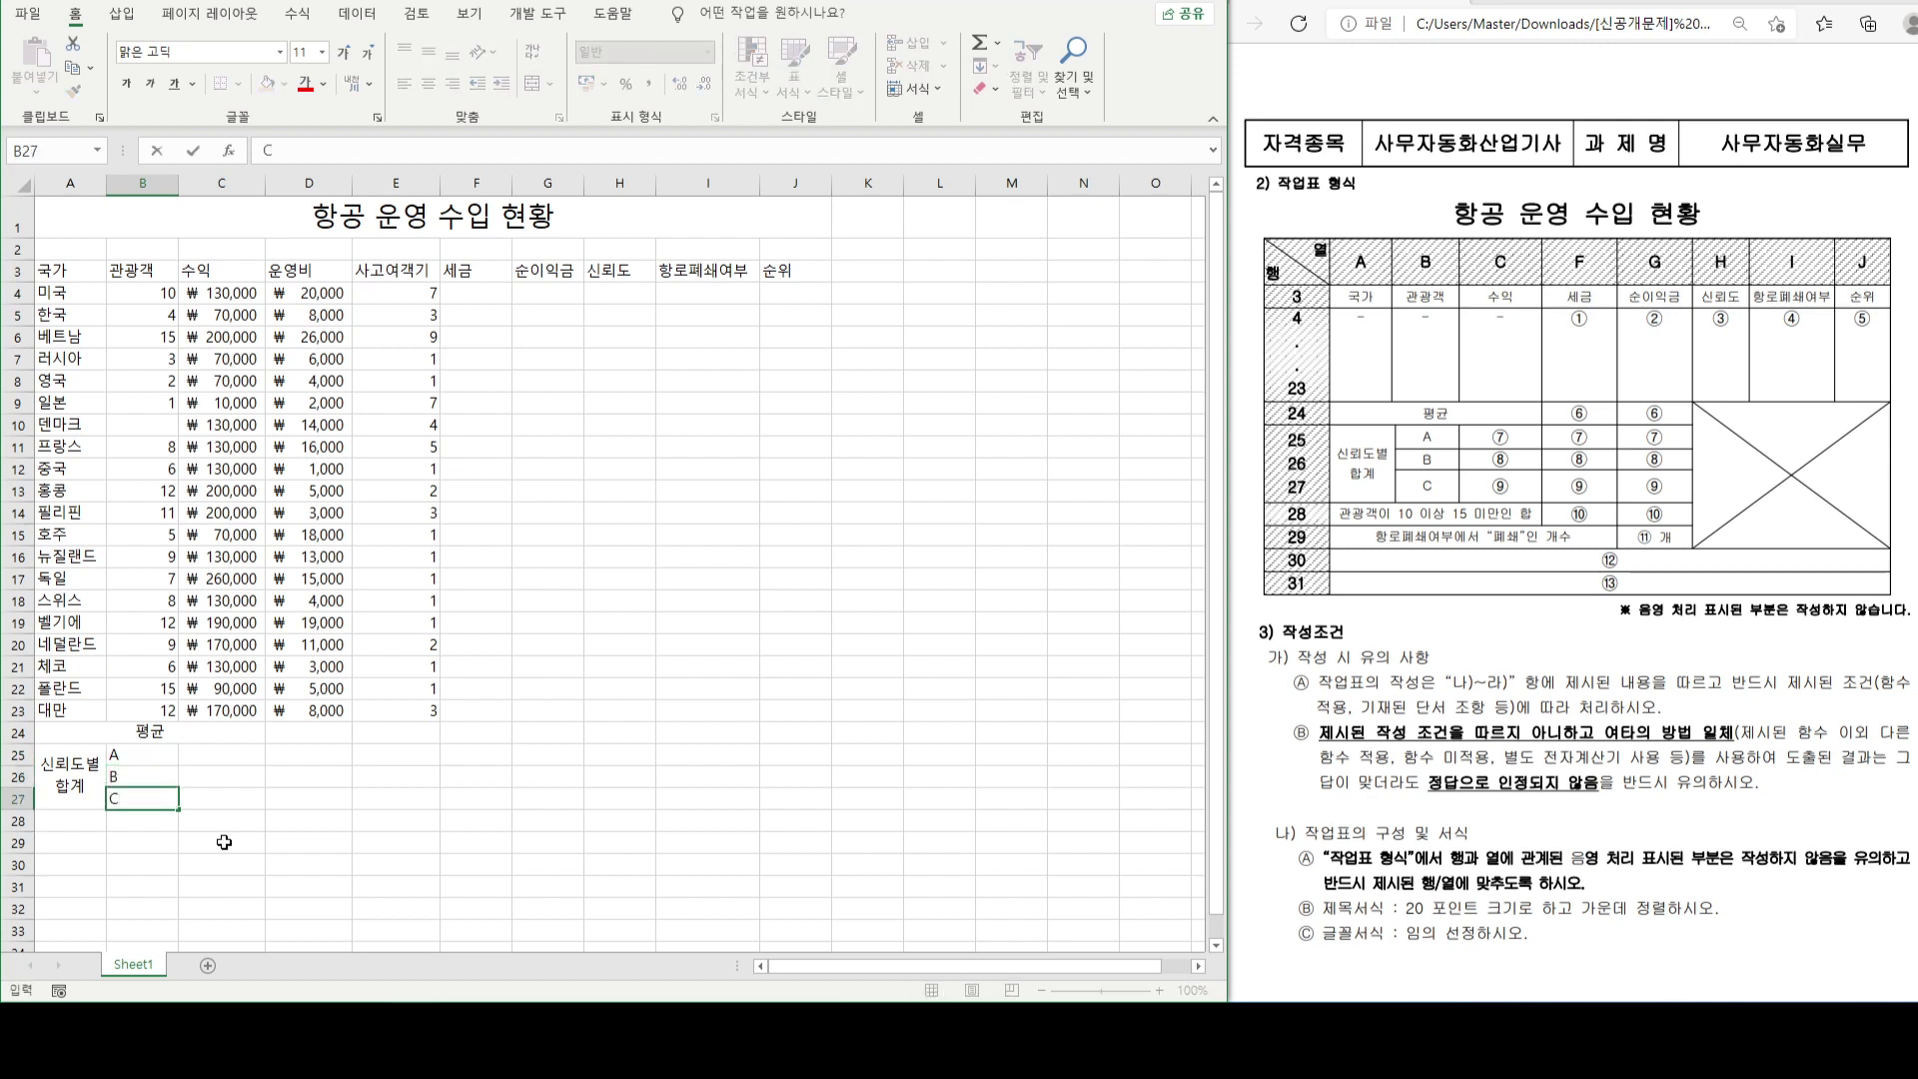
pyautogui.press('Return')
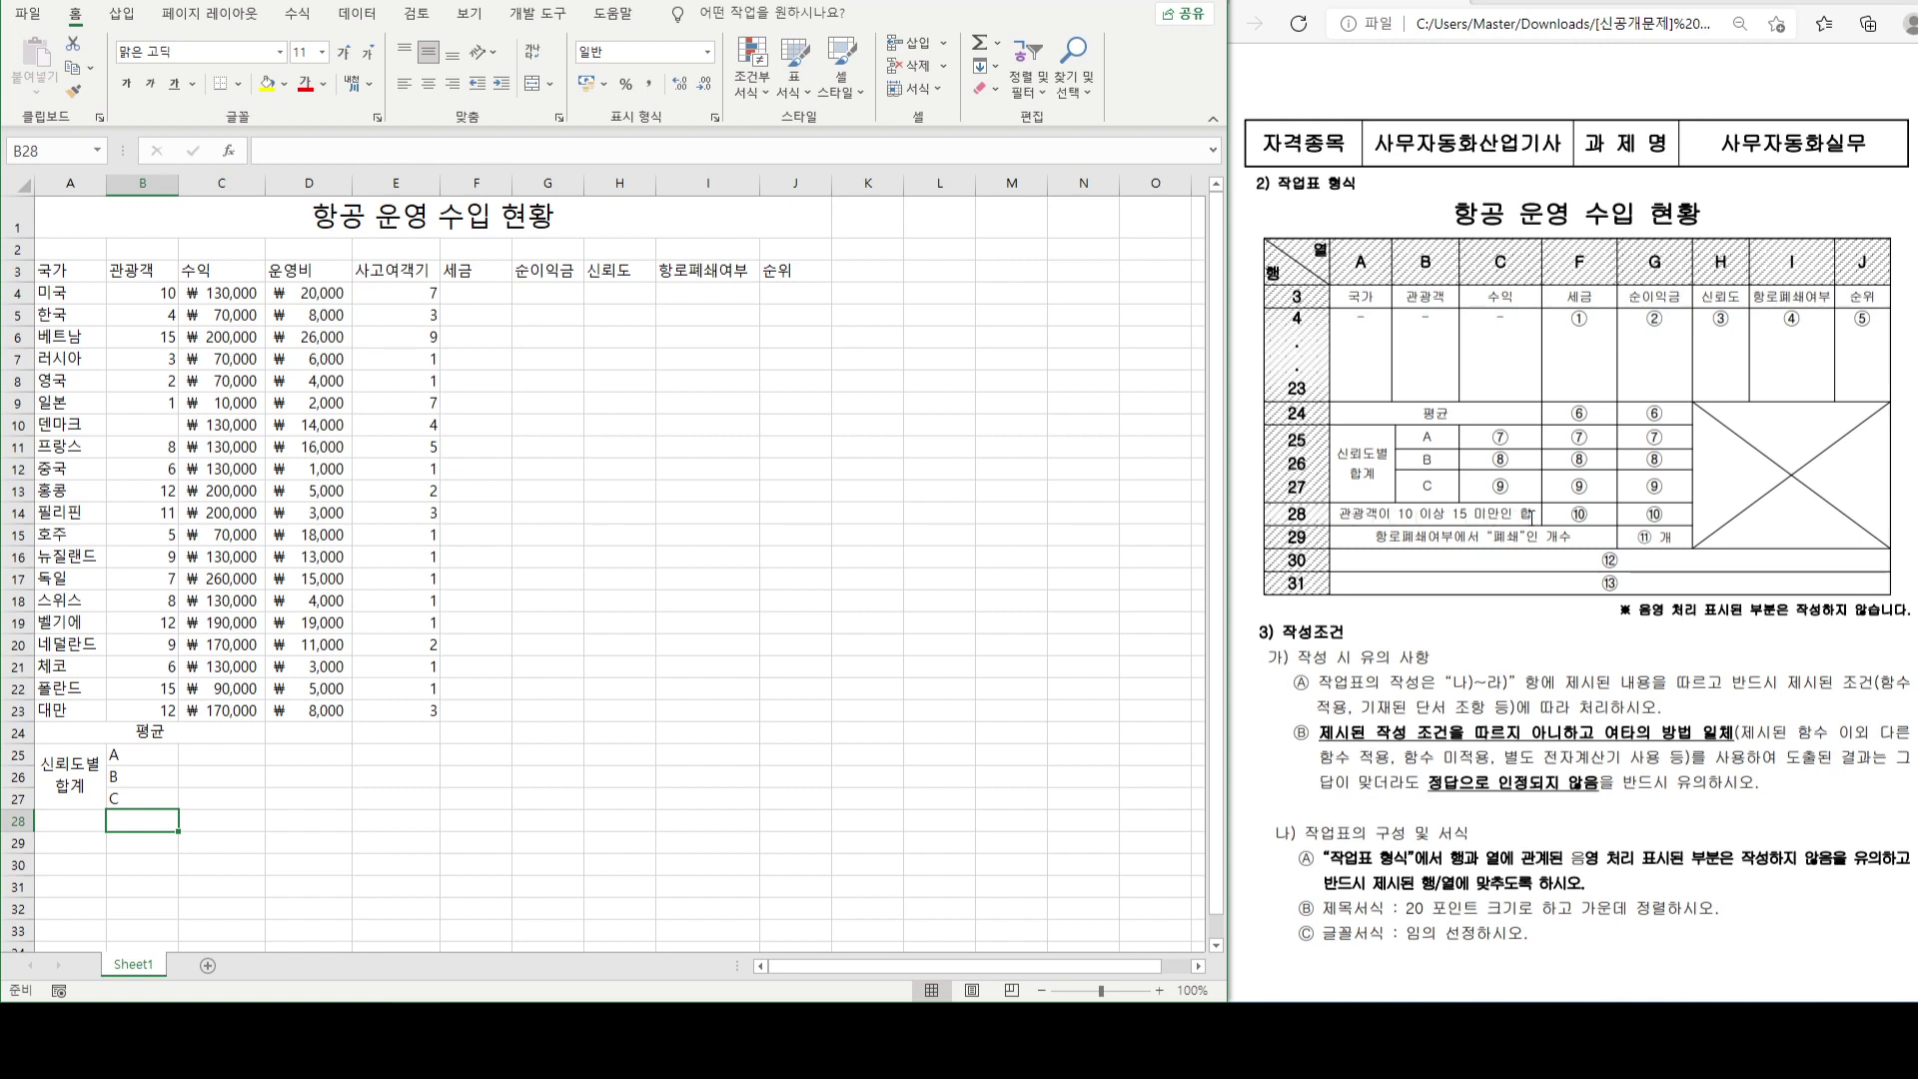
# - Merge and center A28:C28 and enter the label 관광객이 10 이상 15 미만인 합
pyautogui.moveTo(87, 822); pyautogui.dragTo(219, 823)
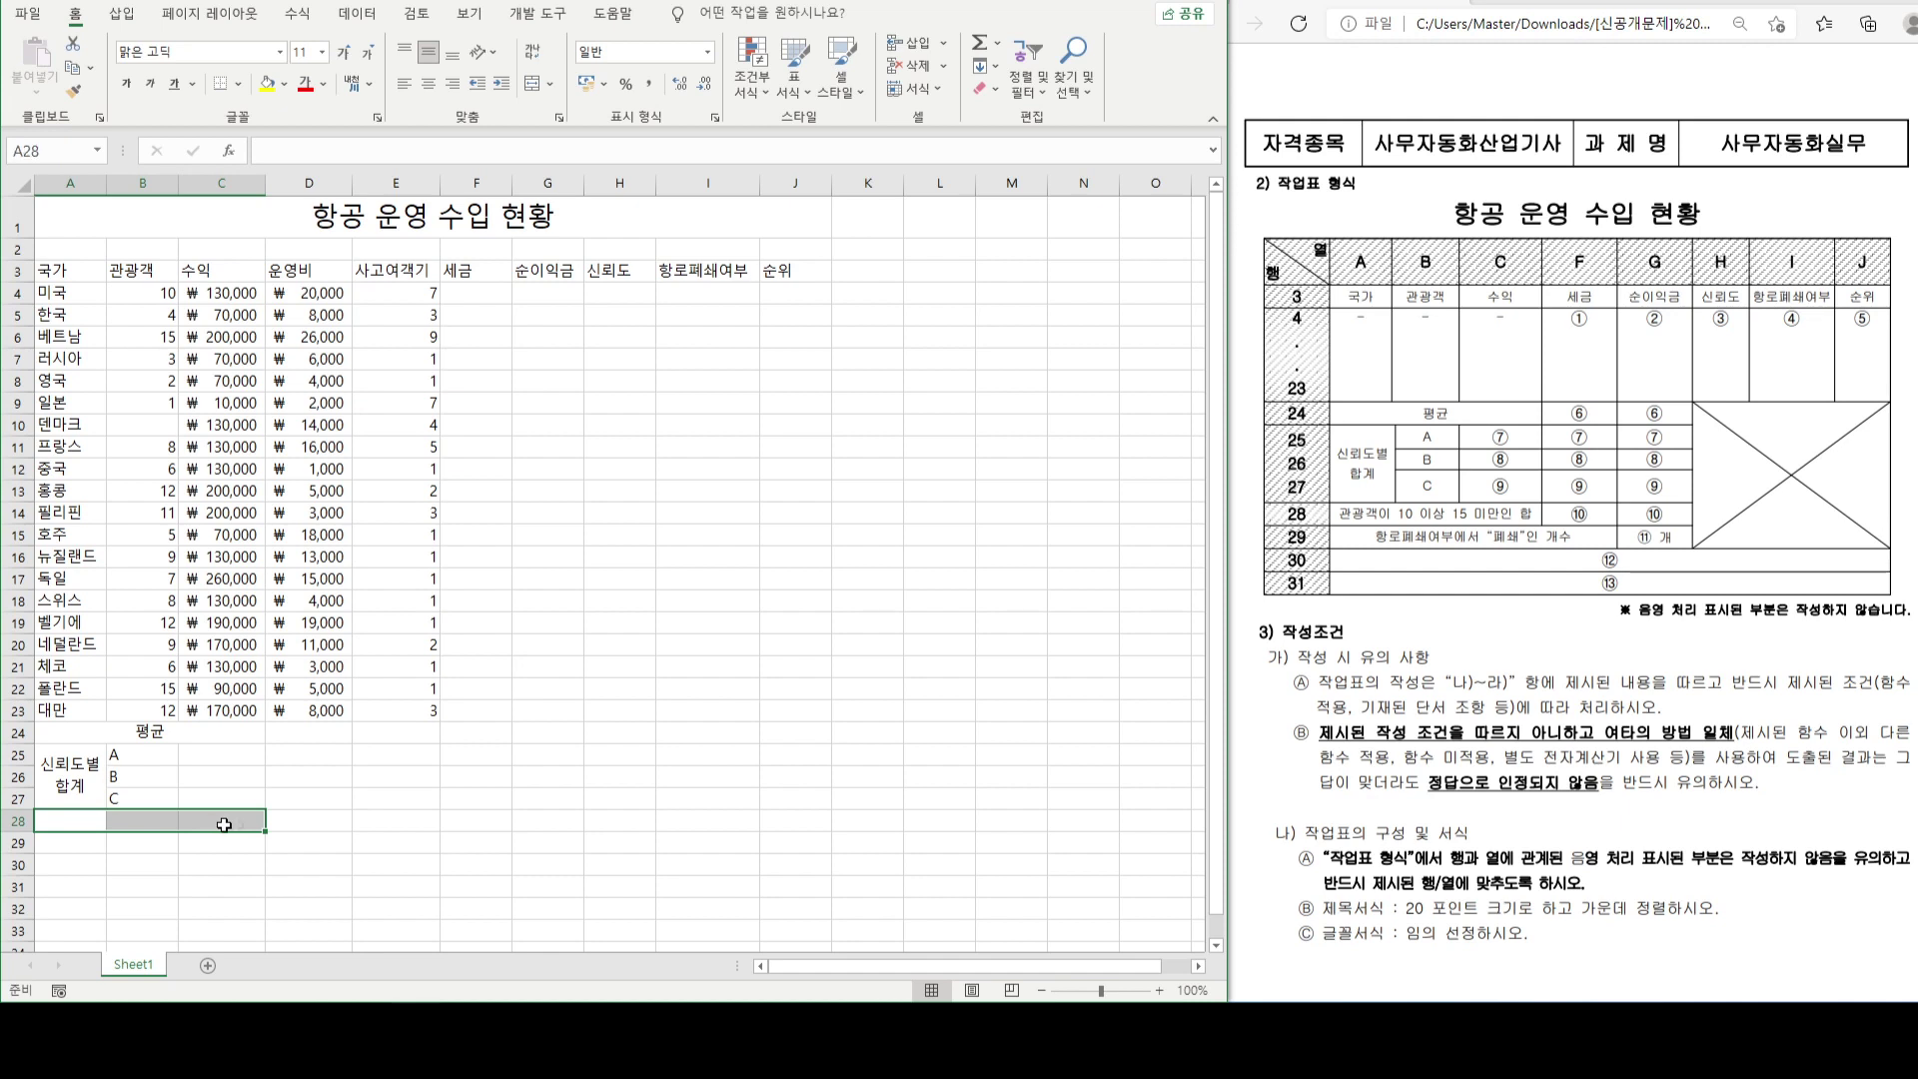
pyautogui.click(538, 88)
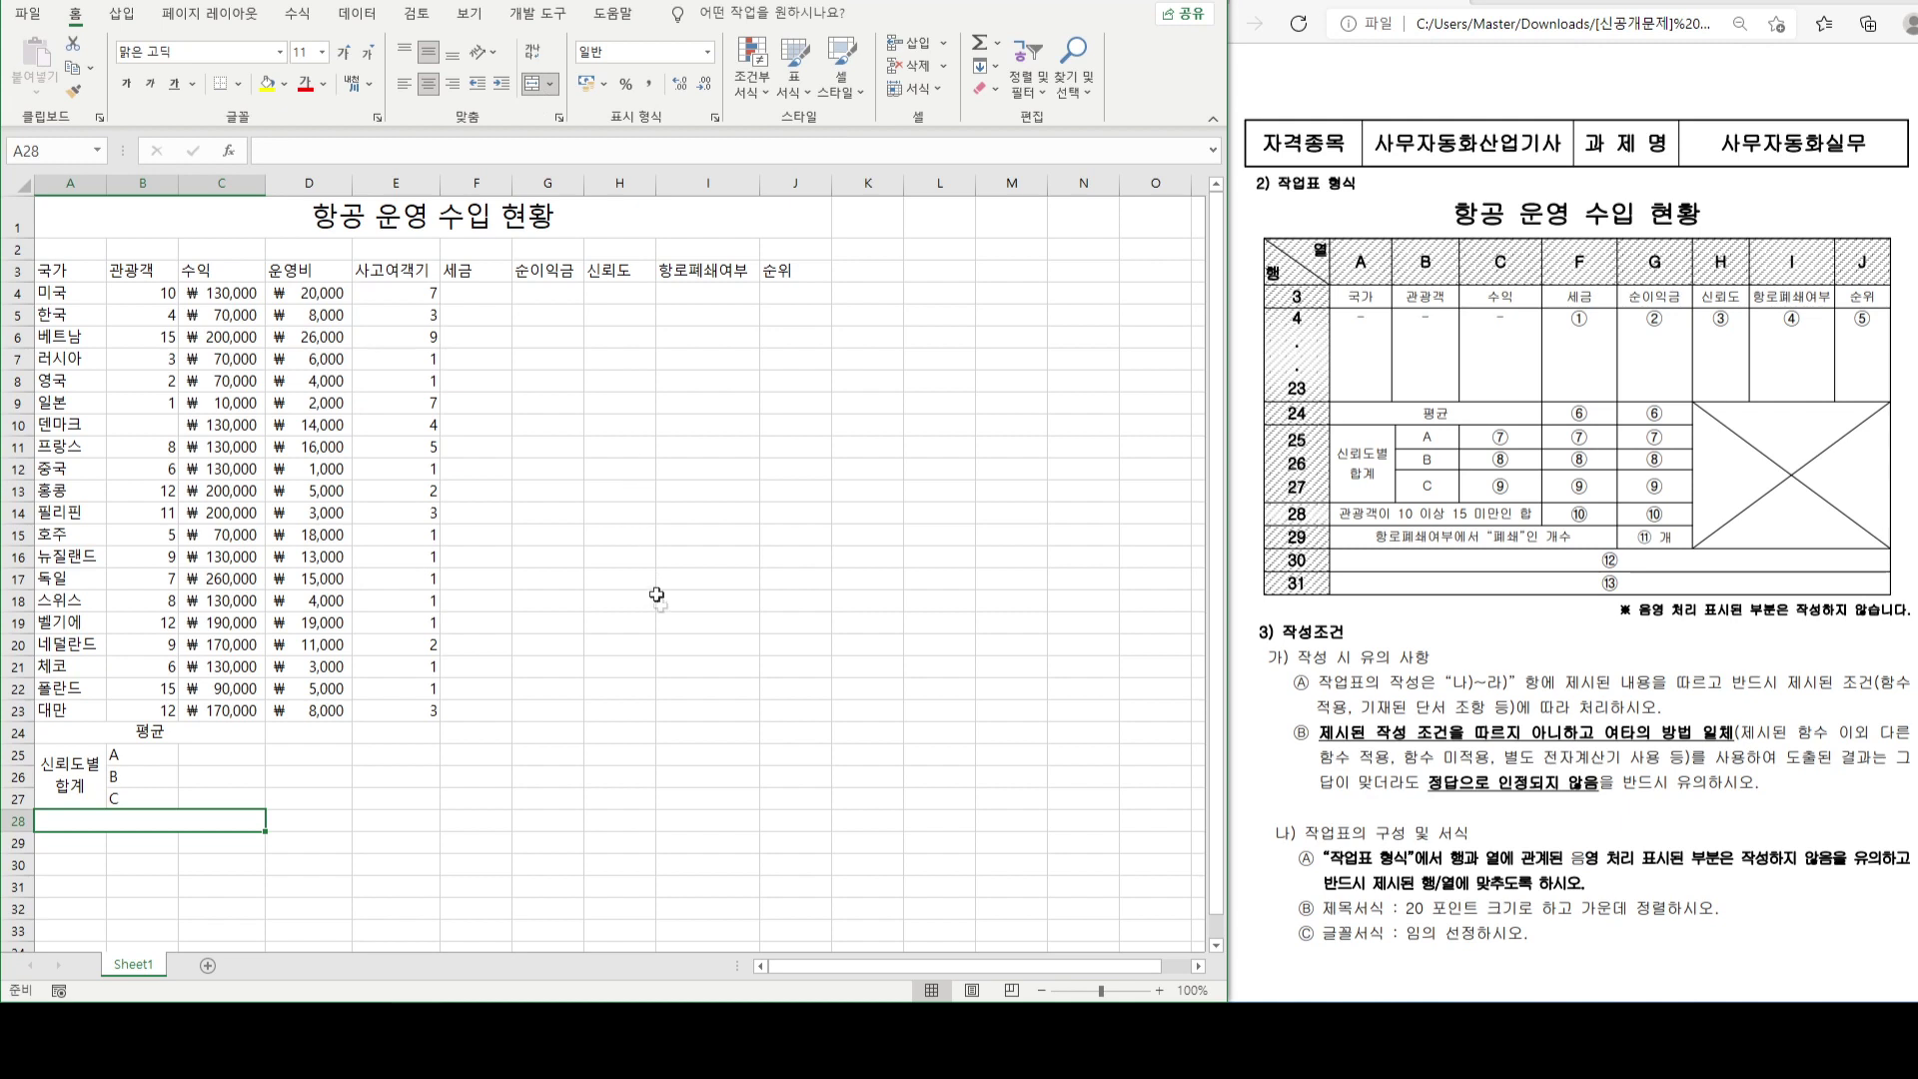
pyautogui.write('관과')
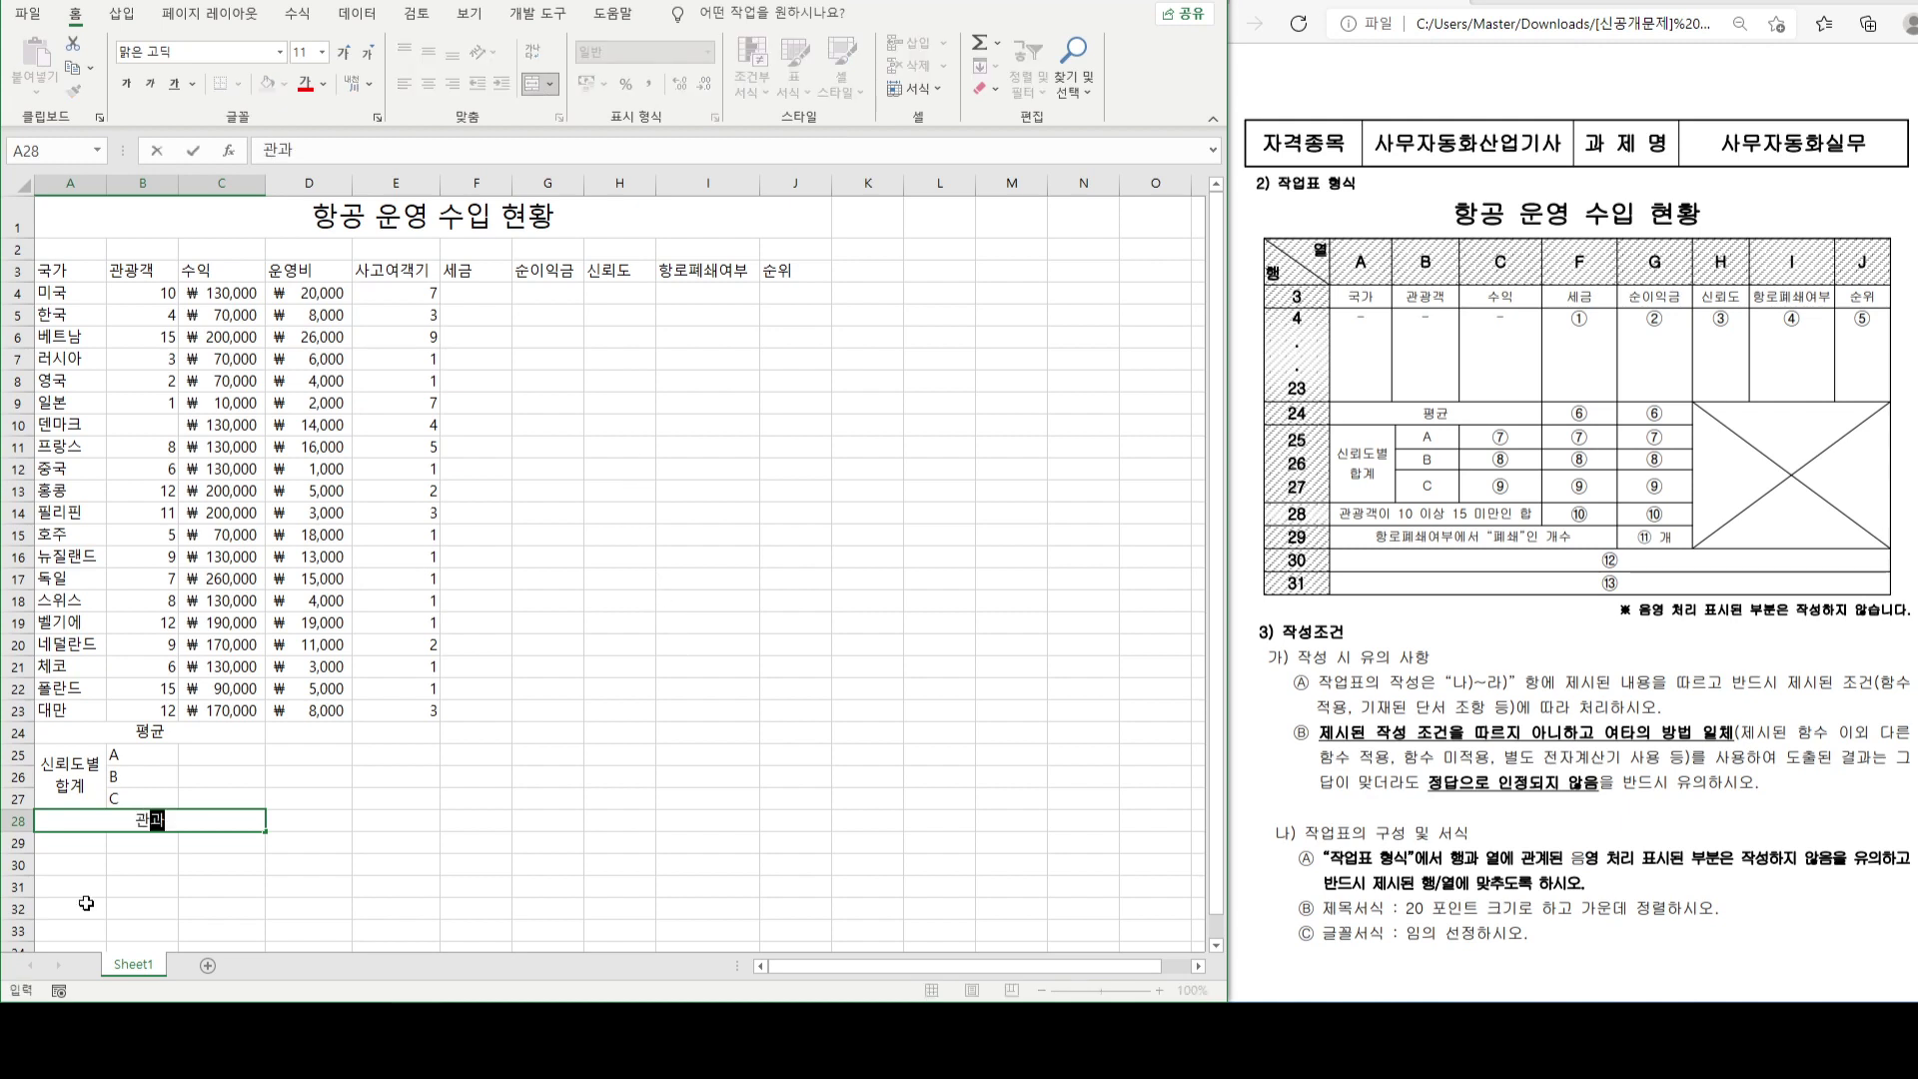
pyautogui.write('객이 10 이상 ')
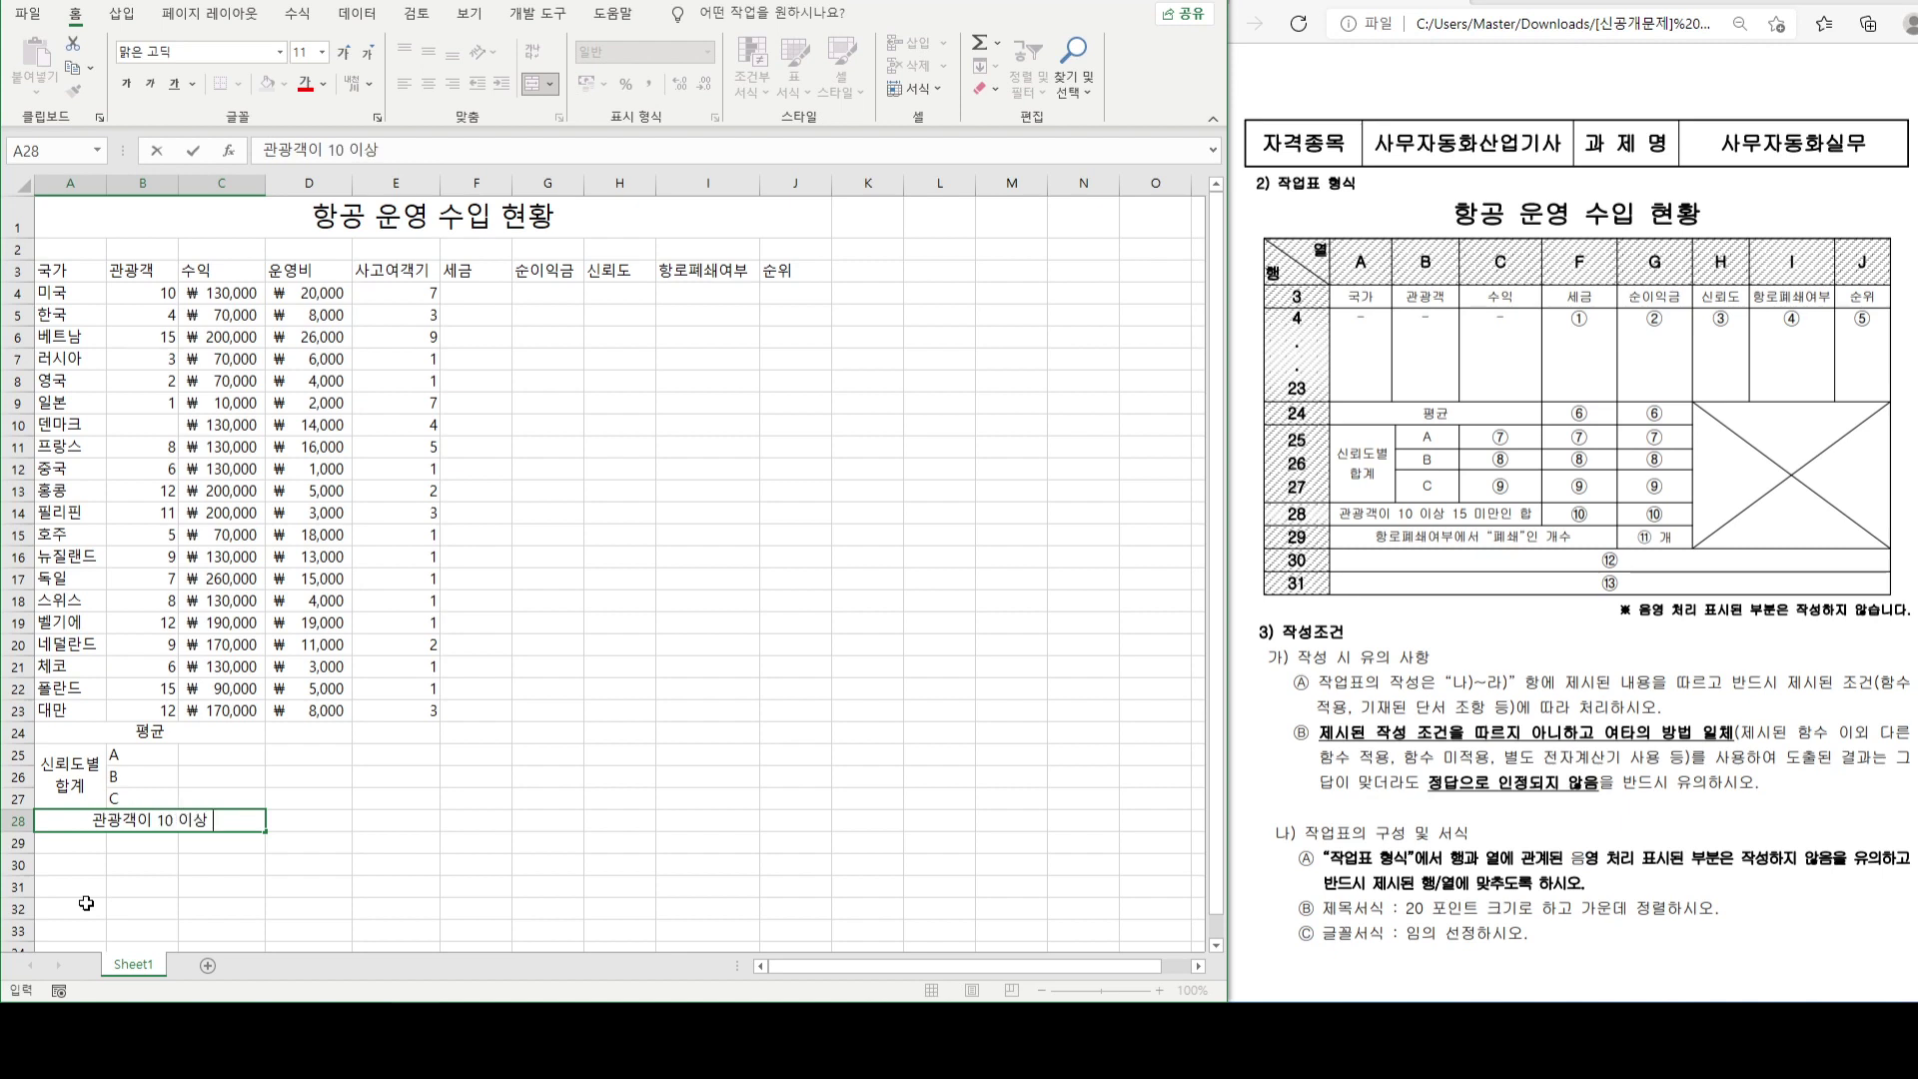
pyautogui.write('15 미만인 합')
pyautogui.press('Return')
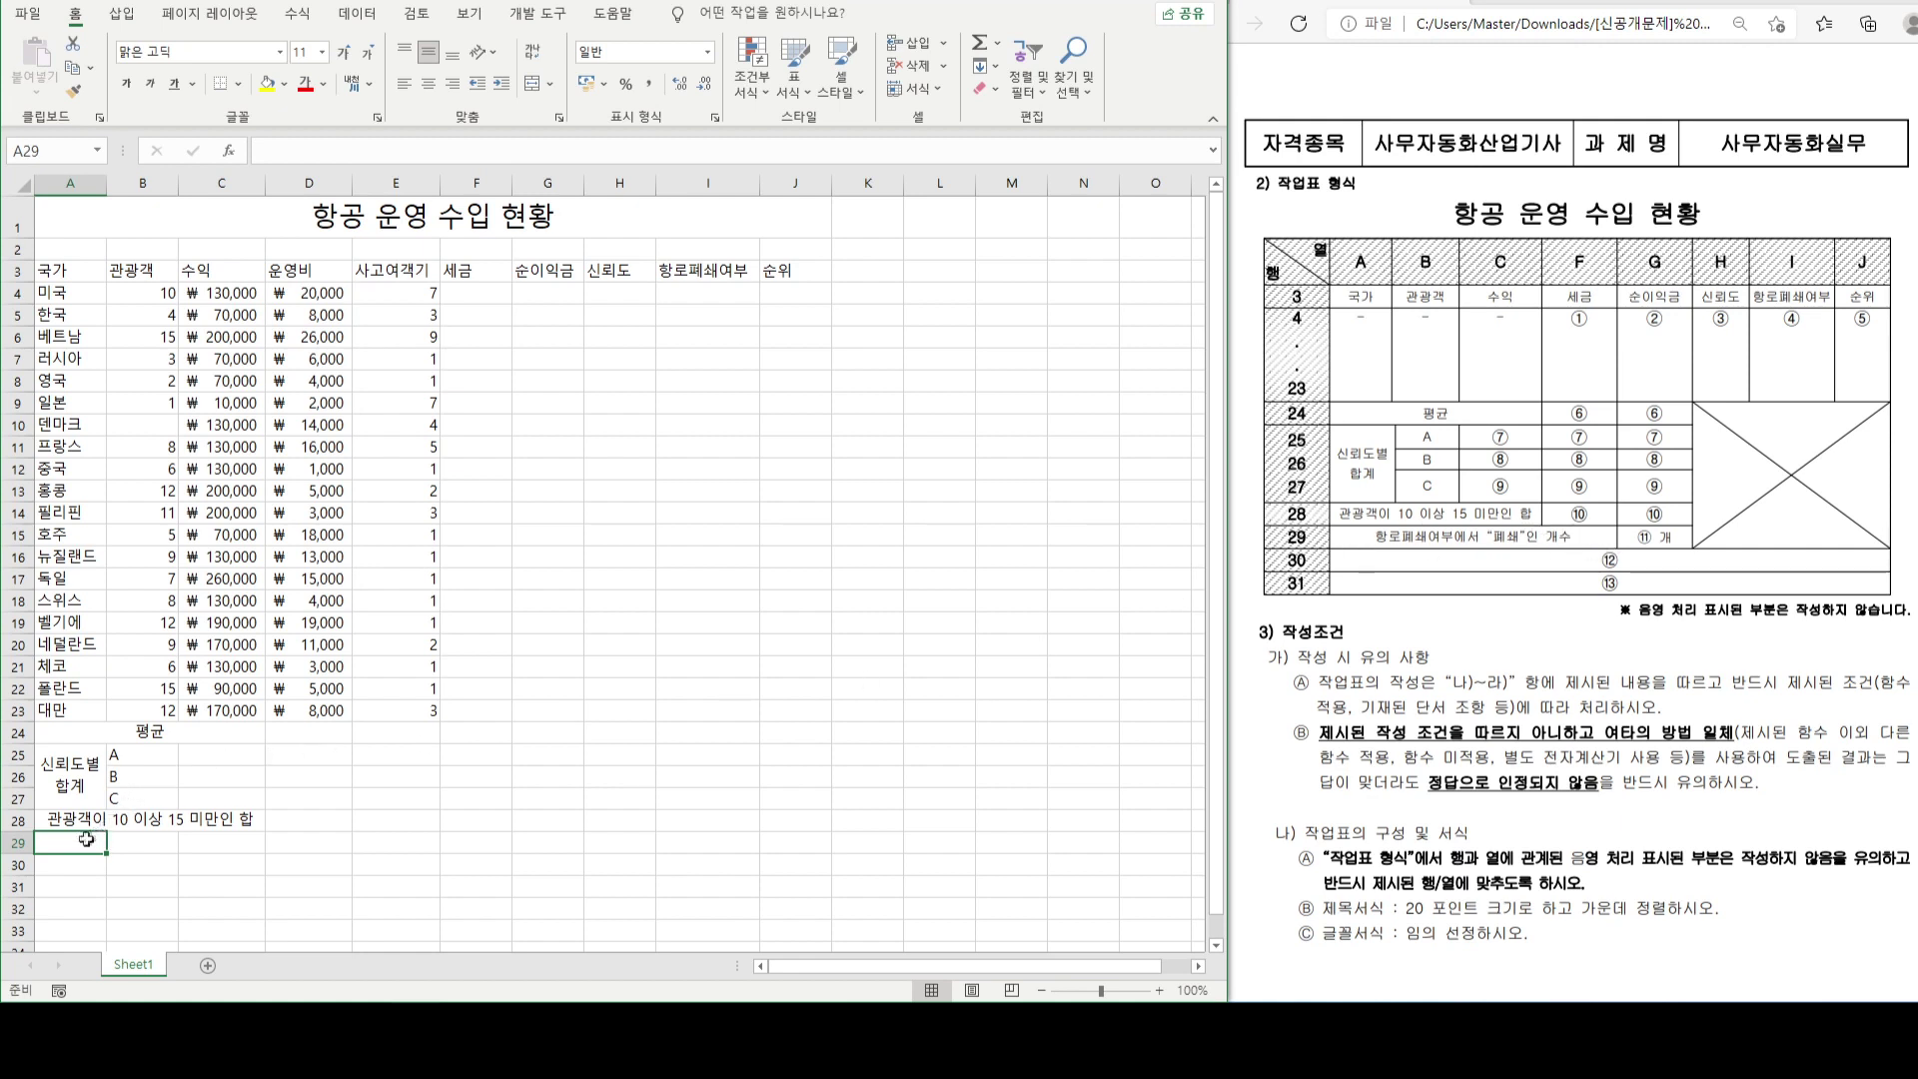
# - Merge and center A29:F29 and enter the label 항로폐쇄여부에서 "폐쇄"인 개수
pyautogui.moveTo(75, 843); pyautogui.dragTo(472, 844)
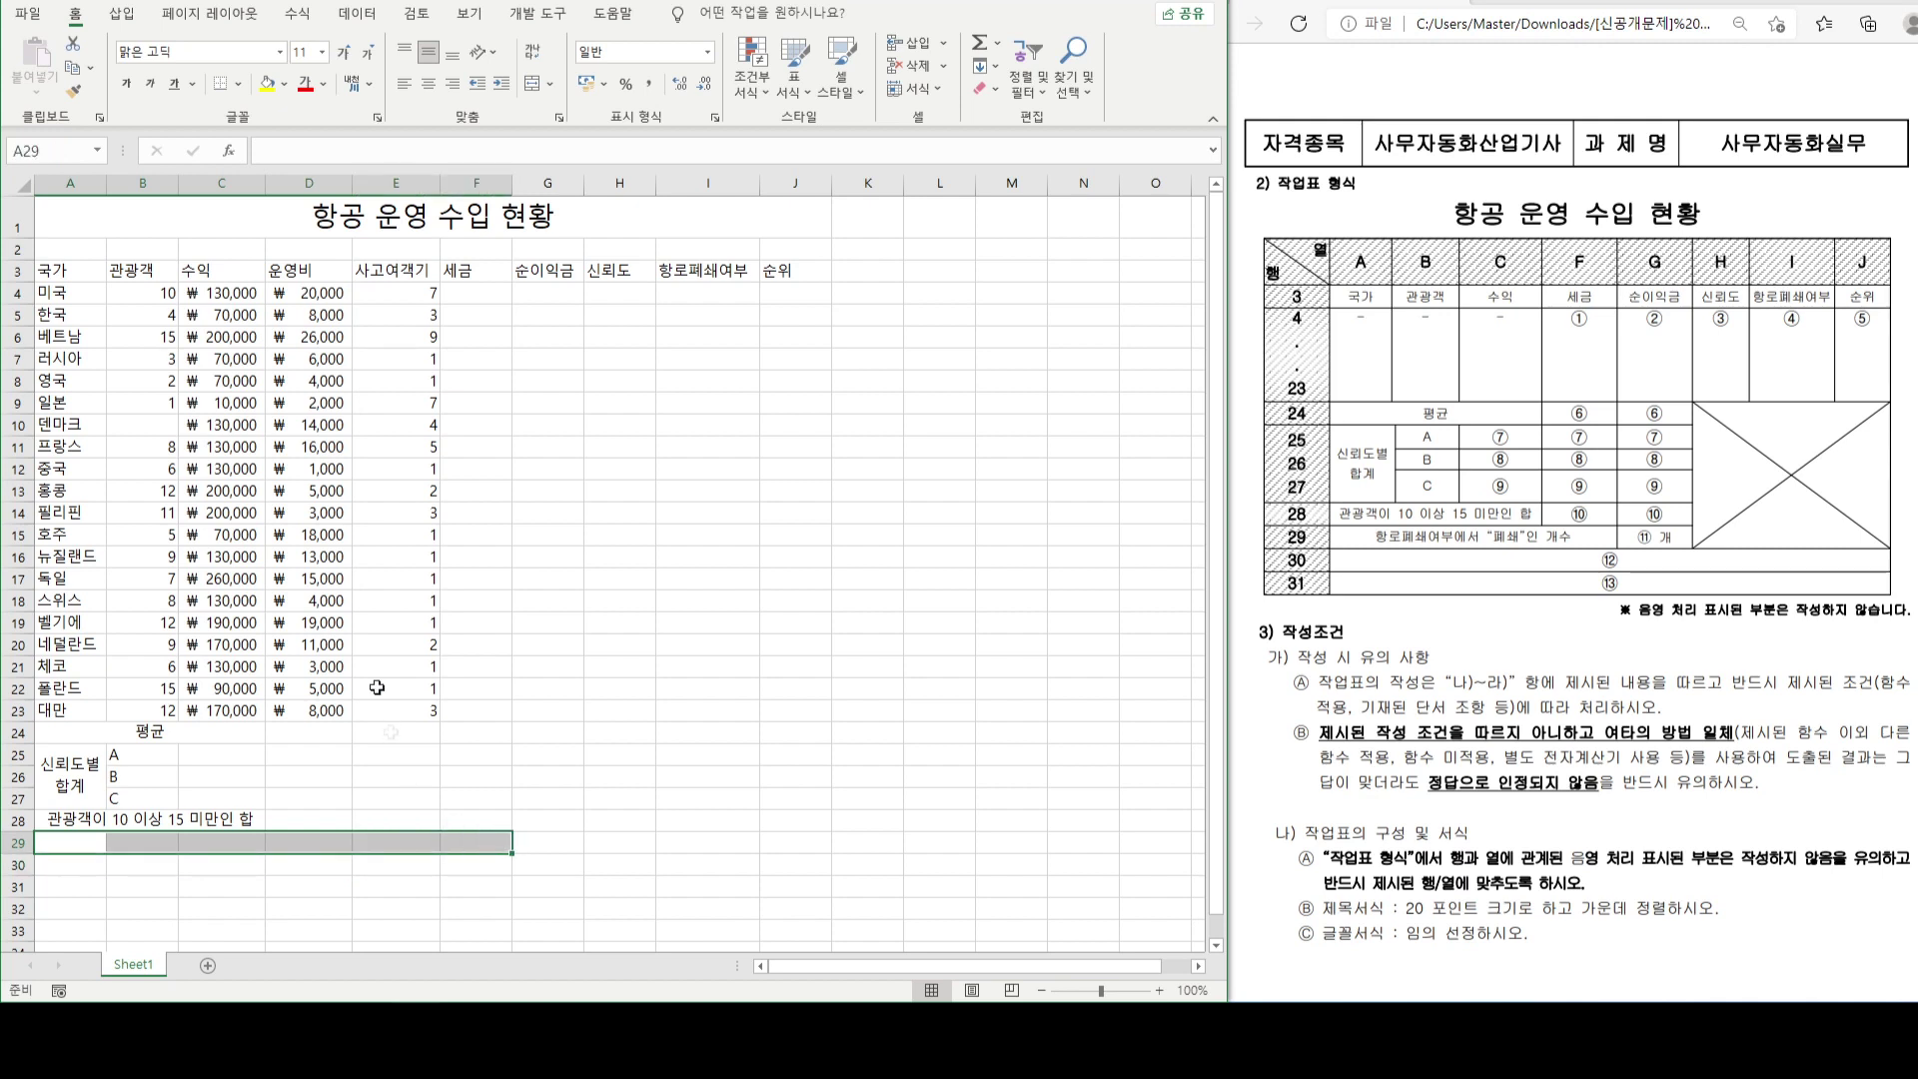
pyautogui.click(533, 84)
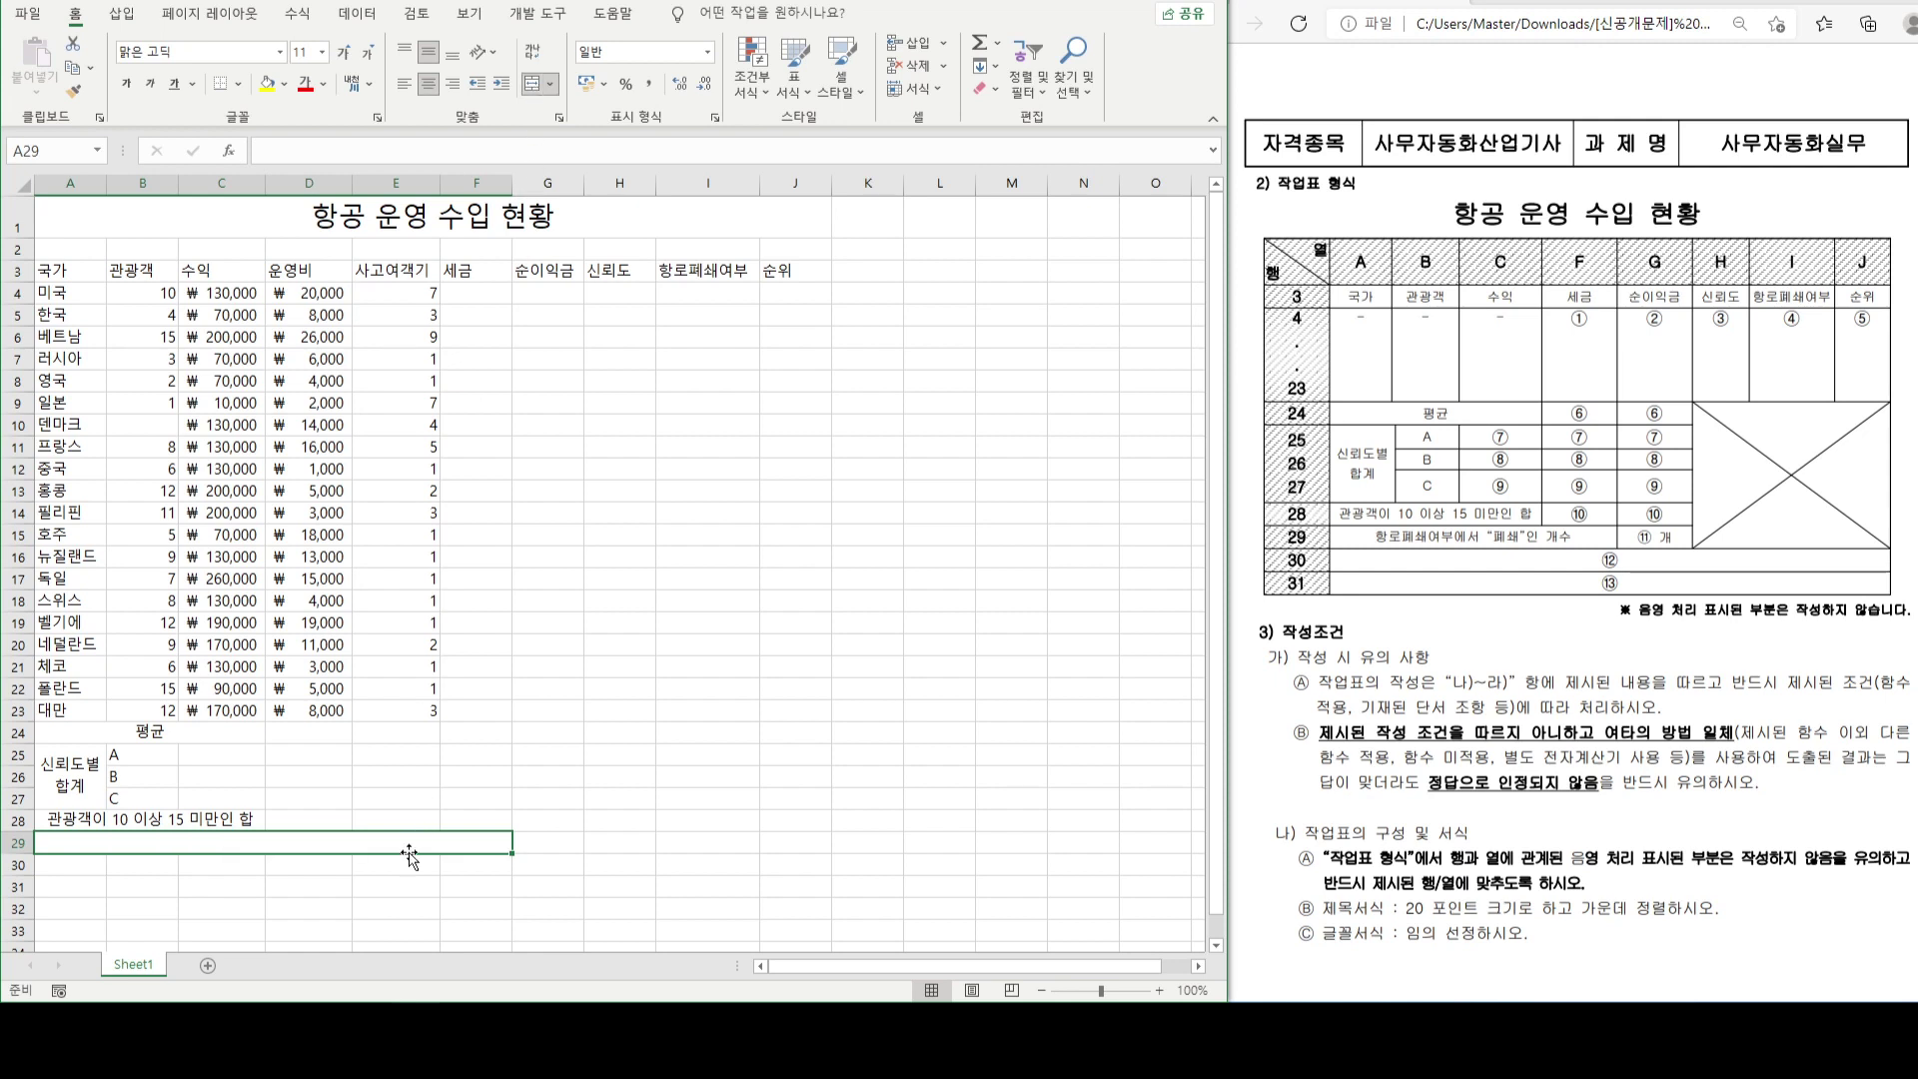
pyautogui.write('항ㄹ')
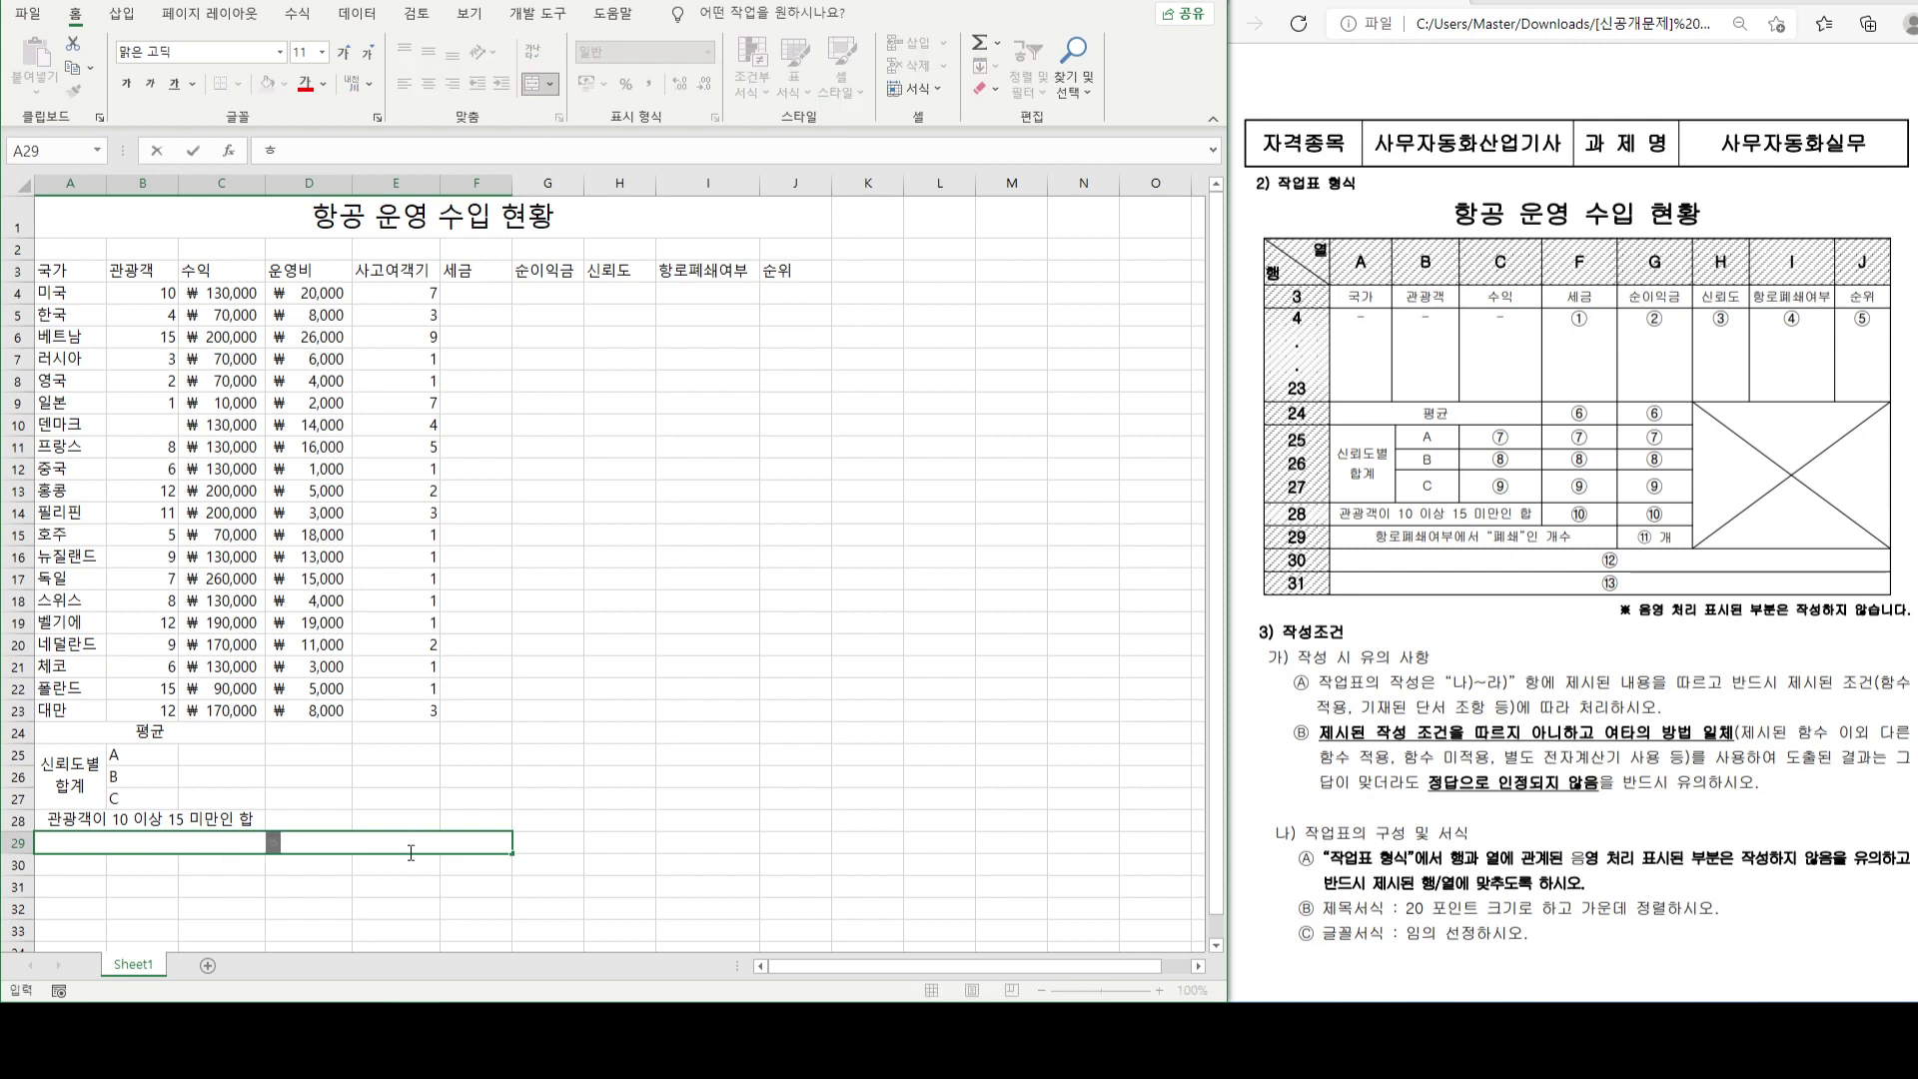
pyautogui.write('폐쇄여부에서 ')
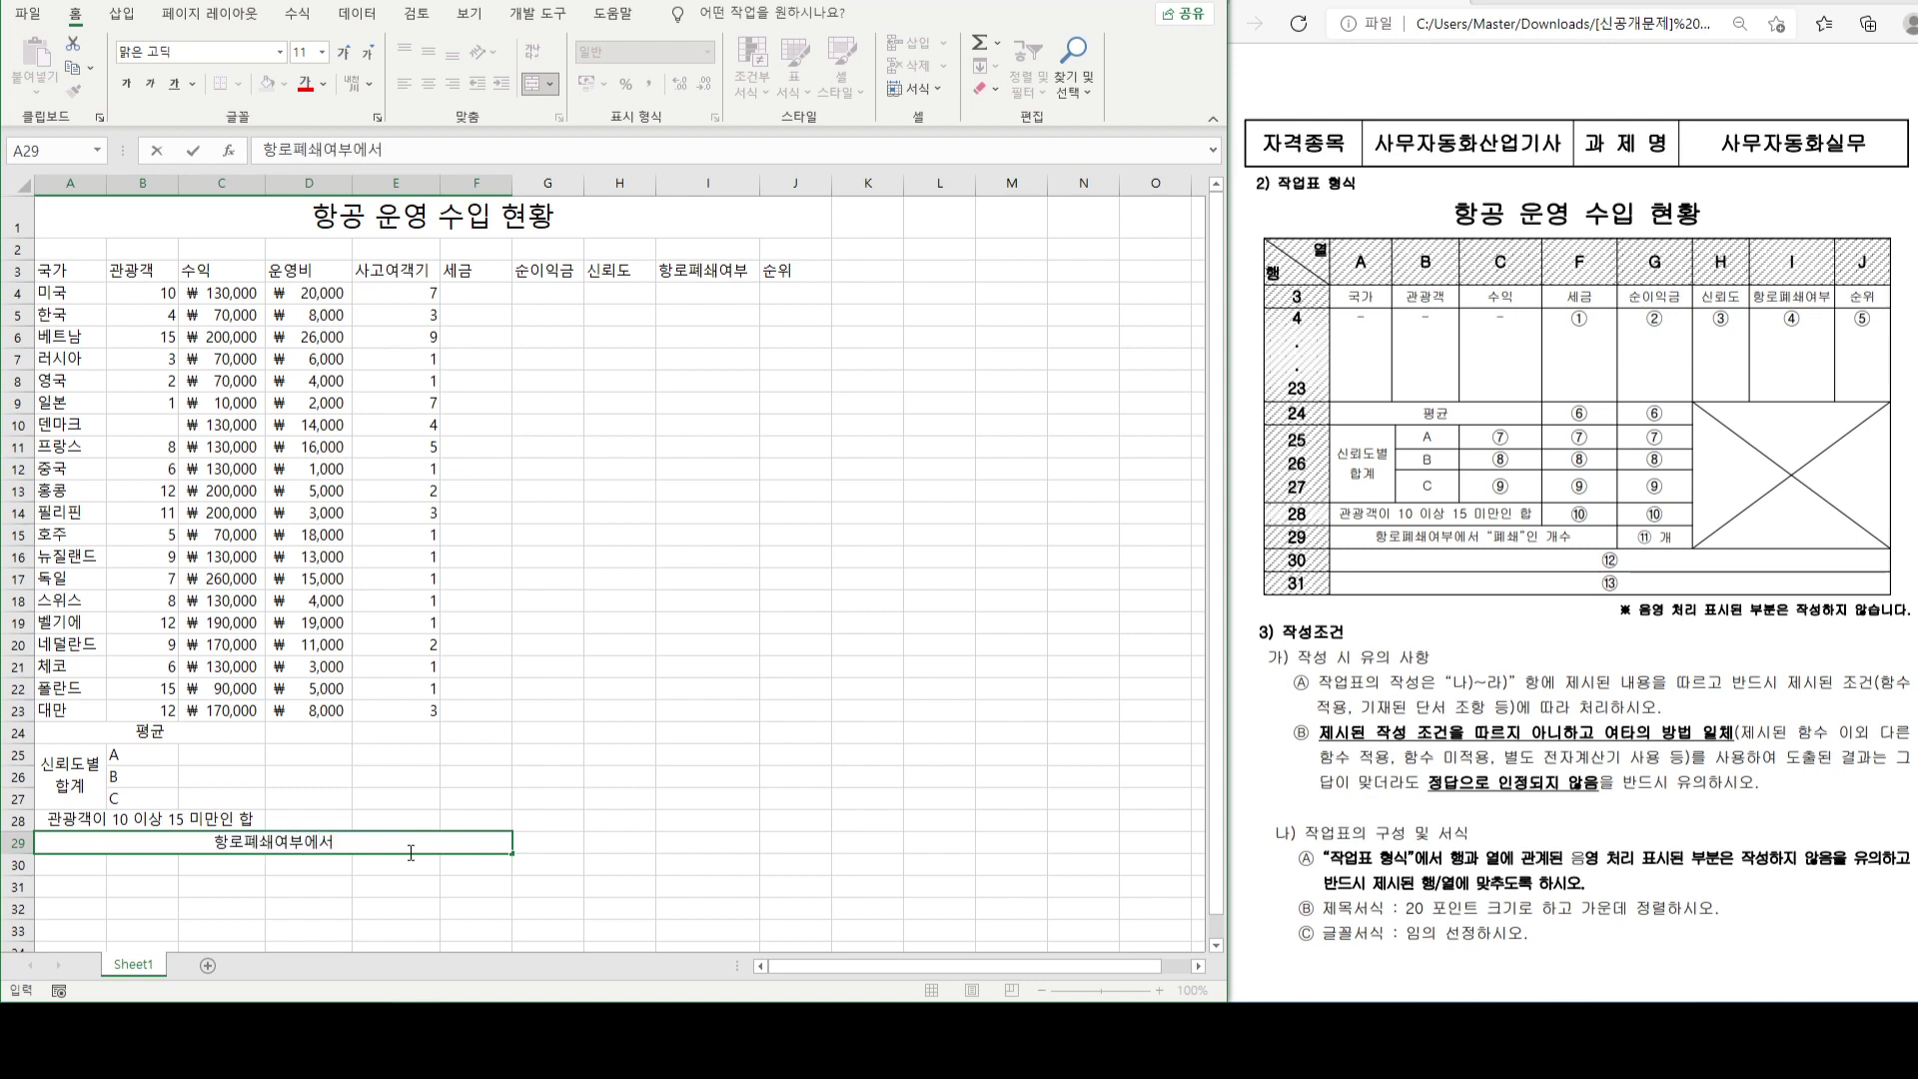
pyautogui.write('"폐소')
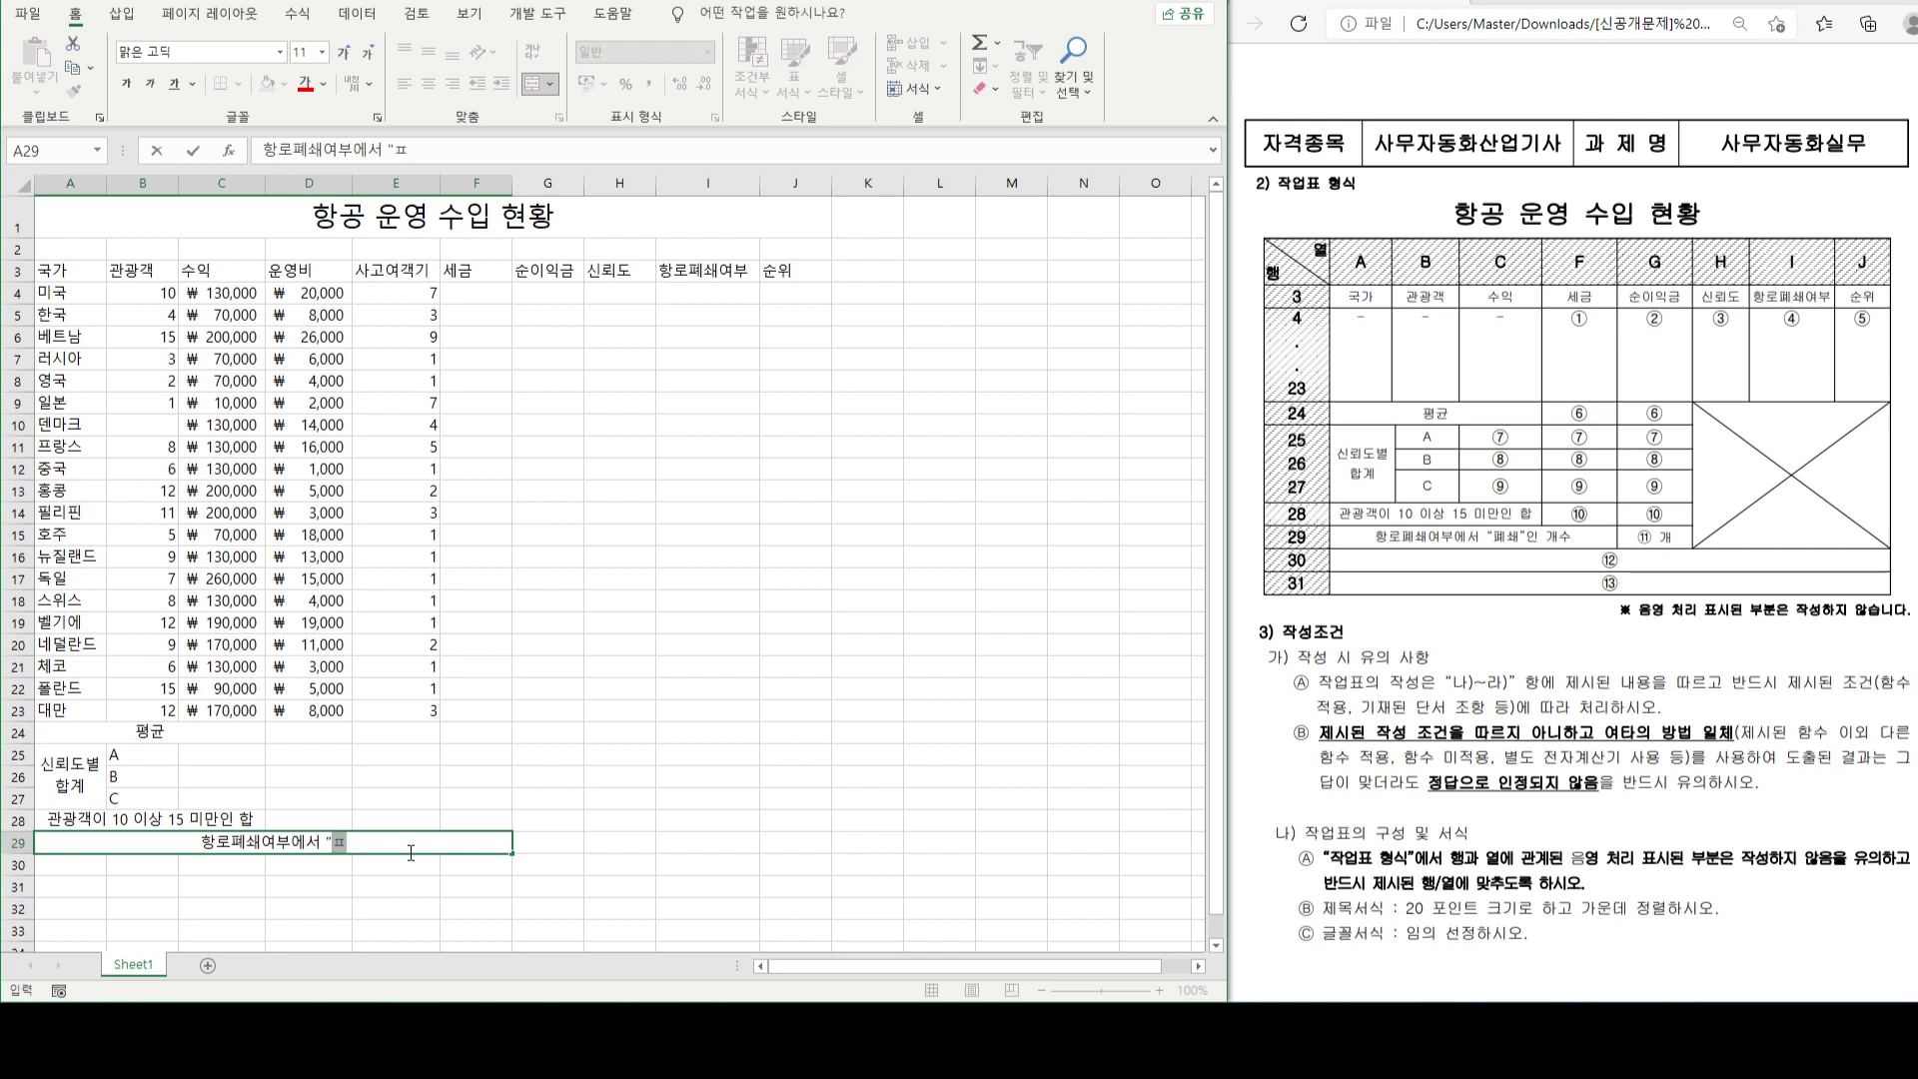
pyautogui.write('쇄"인 개수')
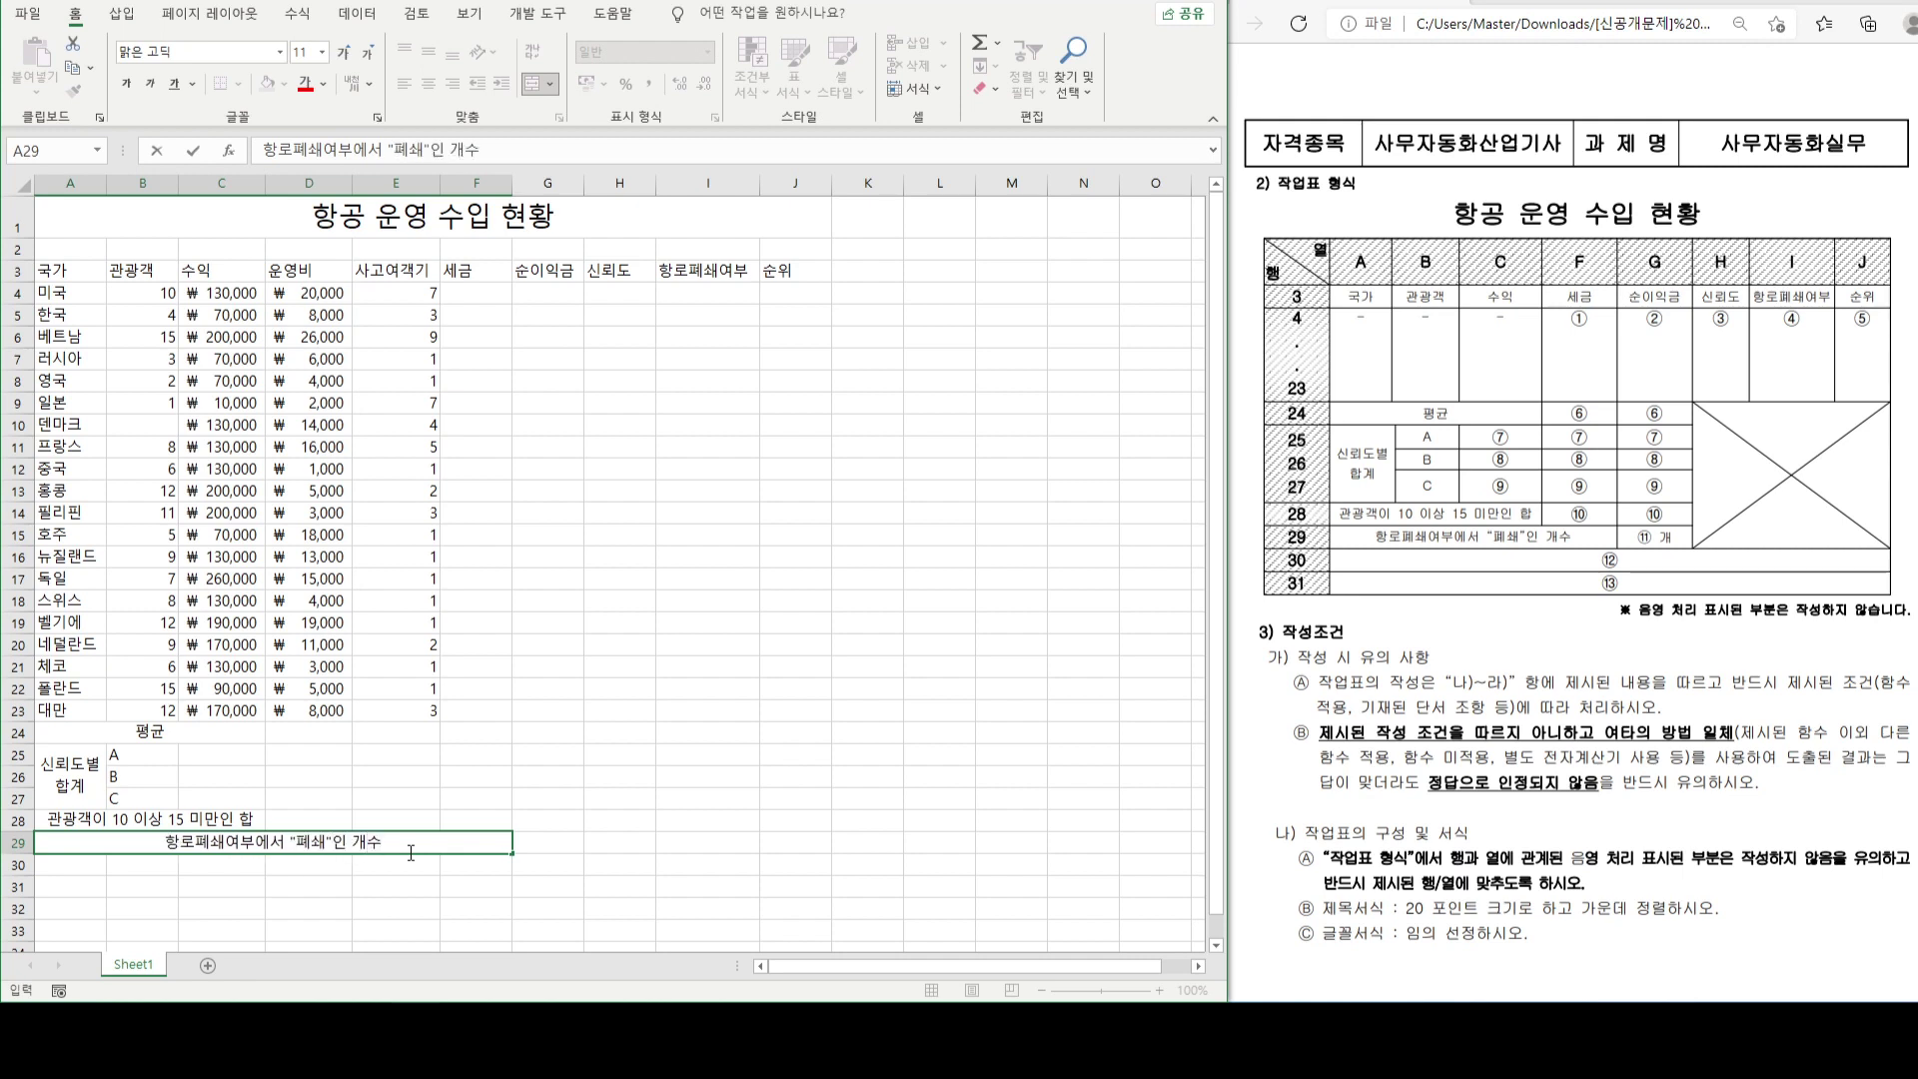
pyautogui.press('Return')
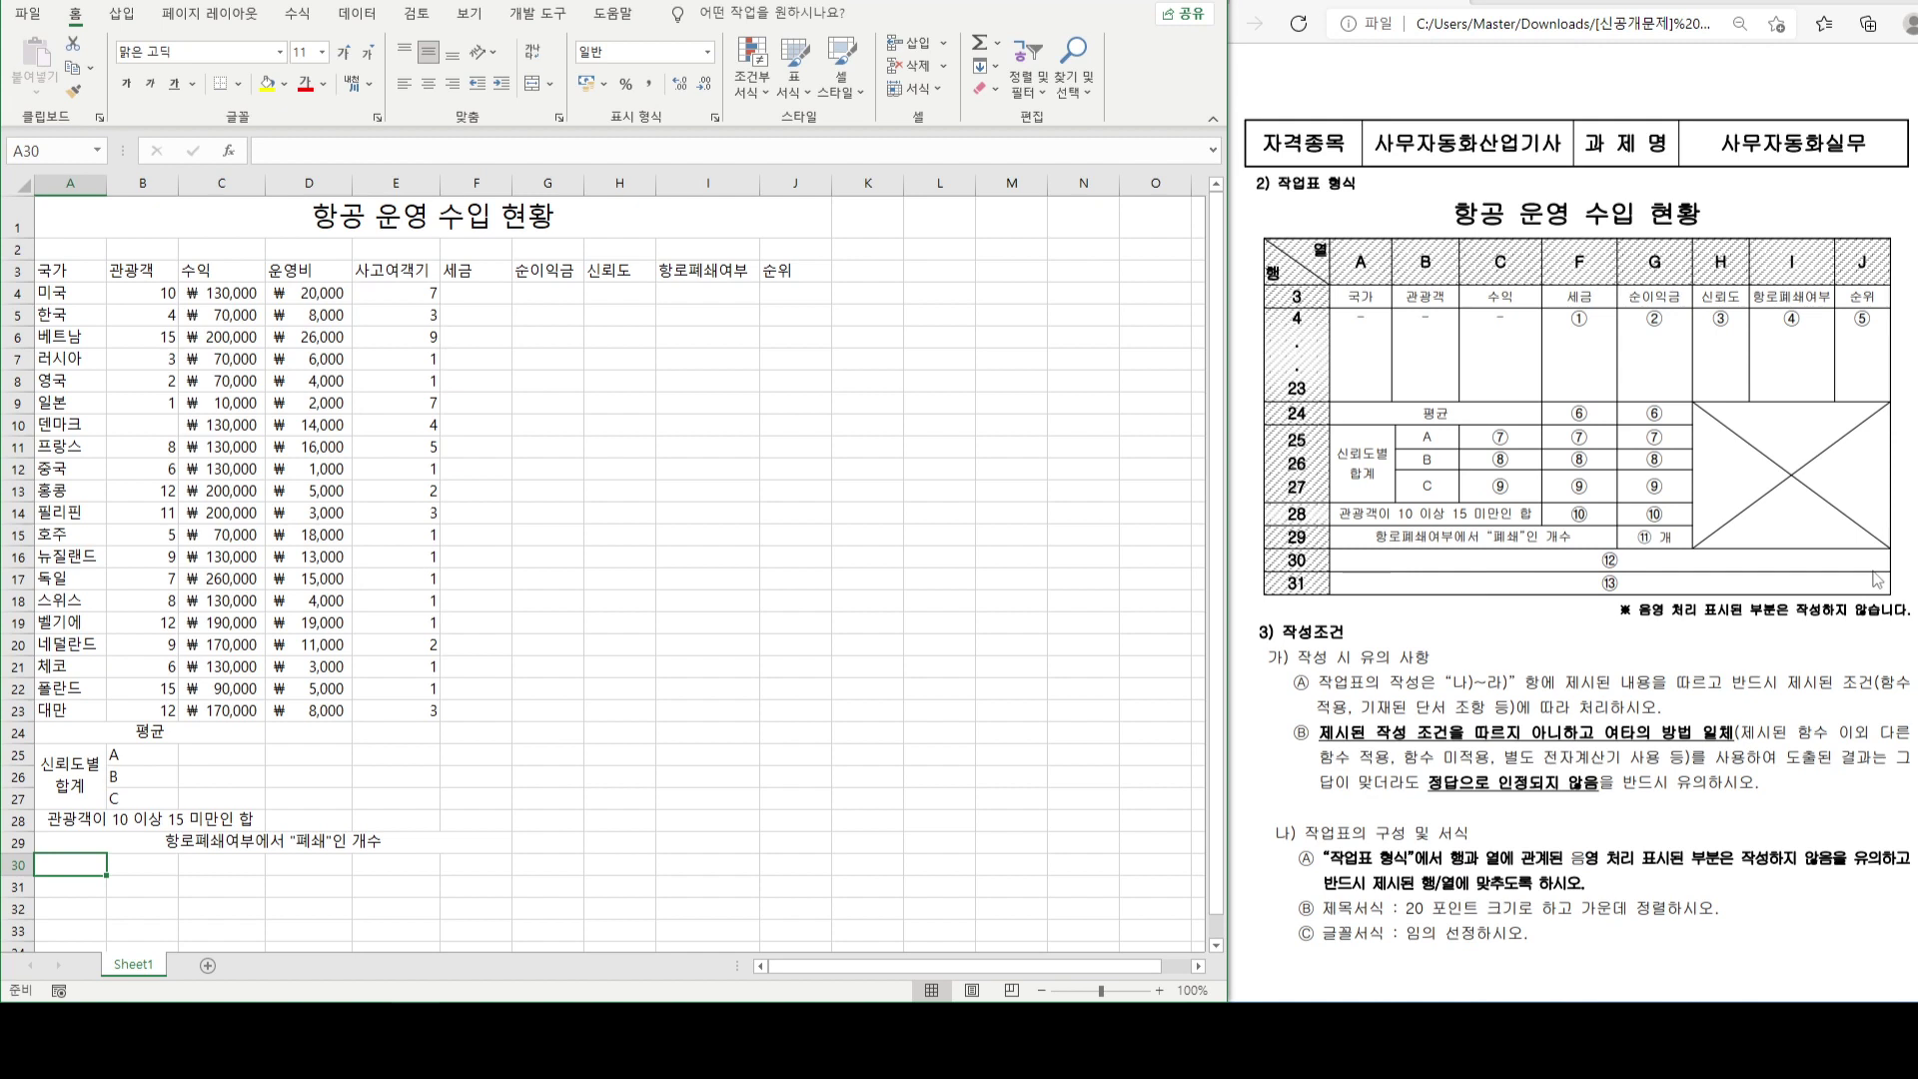
# - Merge and center A30:J30 and fill the merged format down to row 31
pyautogui.moveTo(139, 866); pyautogui.dragTo(780, 865)
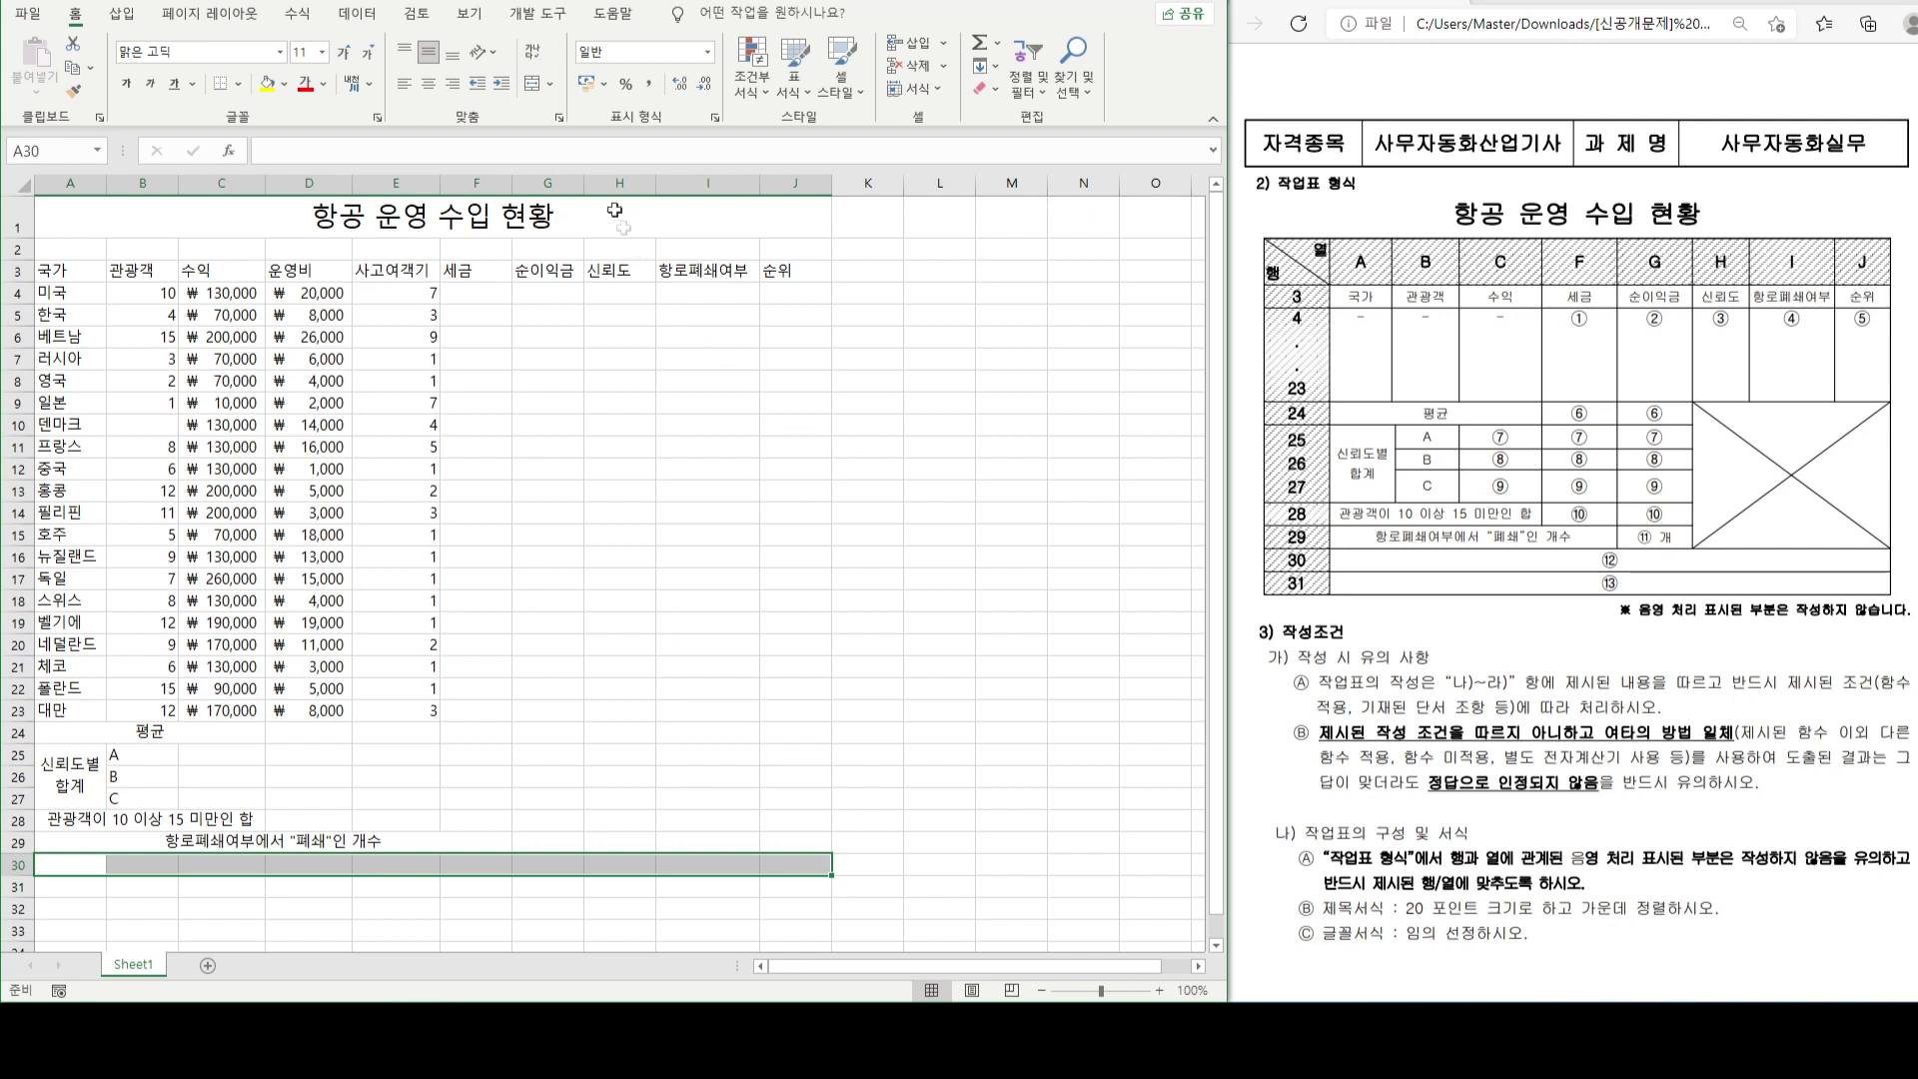
pyautogui.click(533, 87)
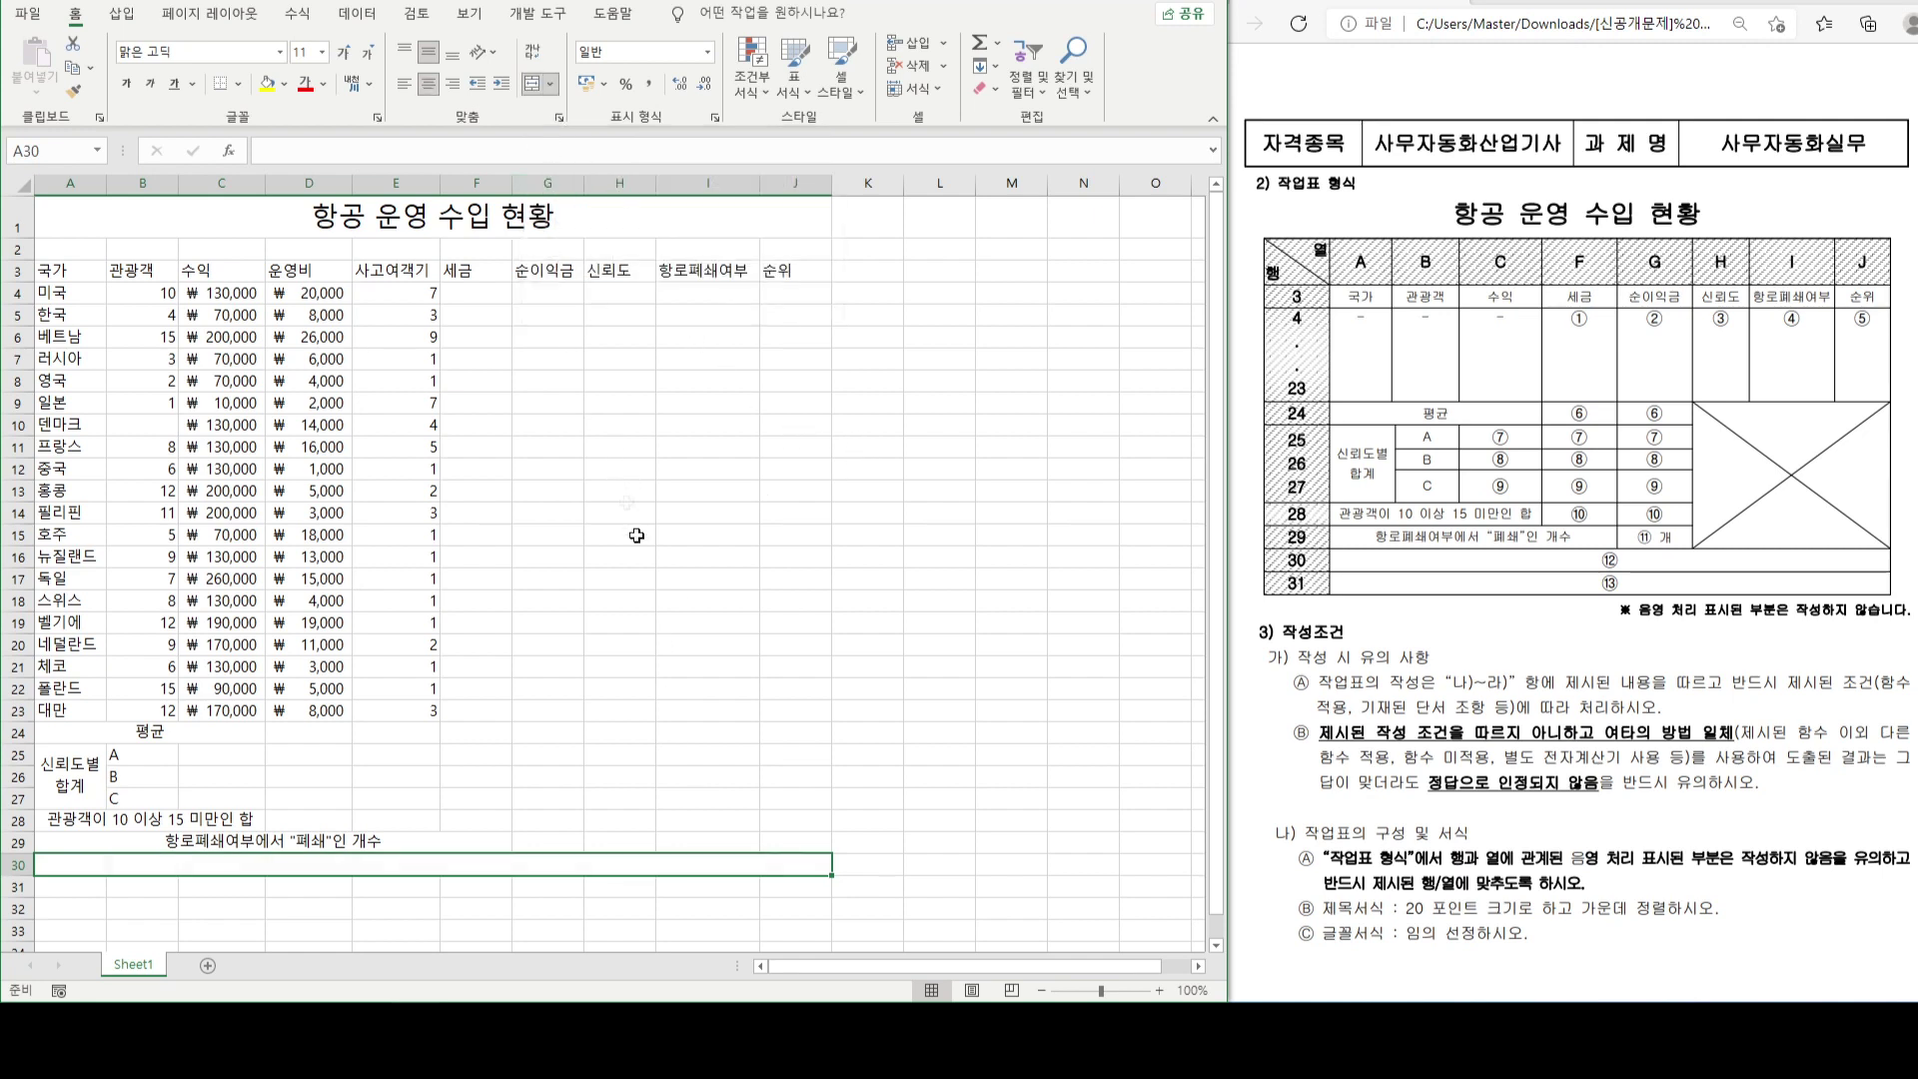
pyautogui.moveTo(832, 875); pyautogui.dragTo(833, 897)
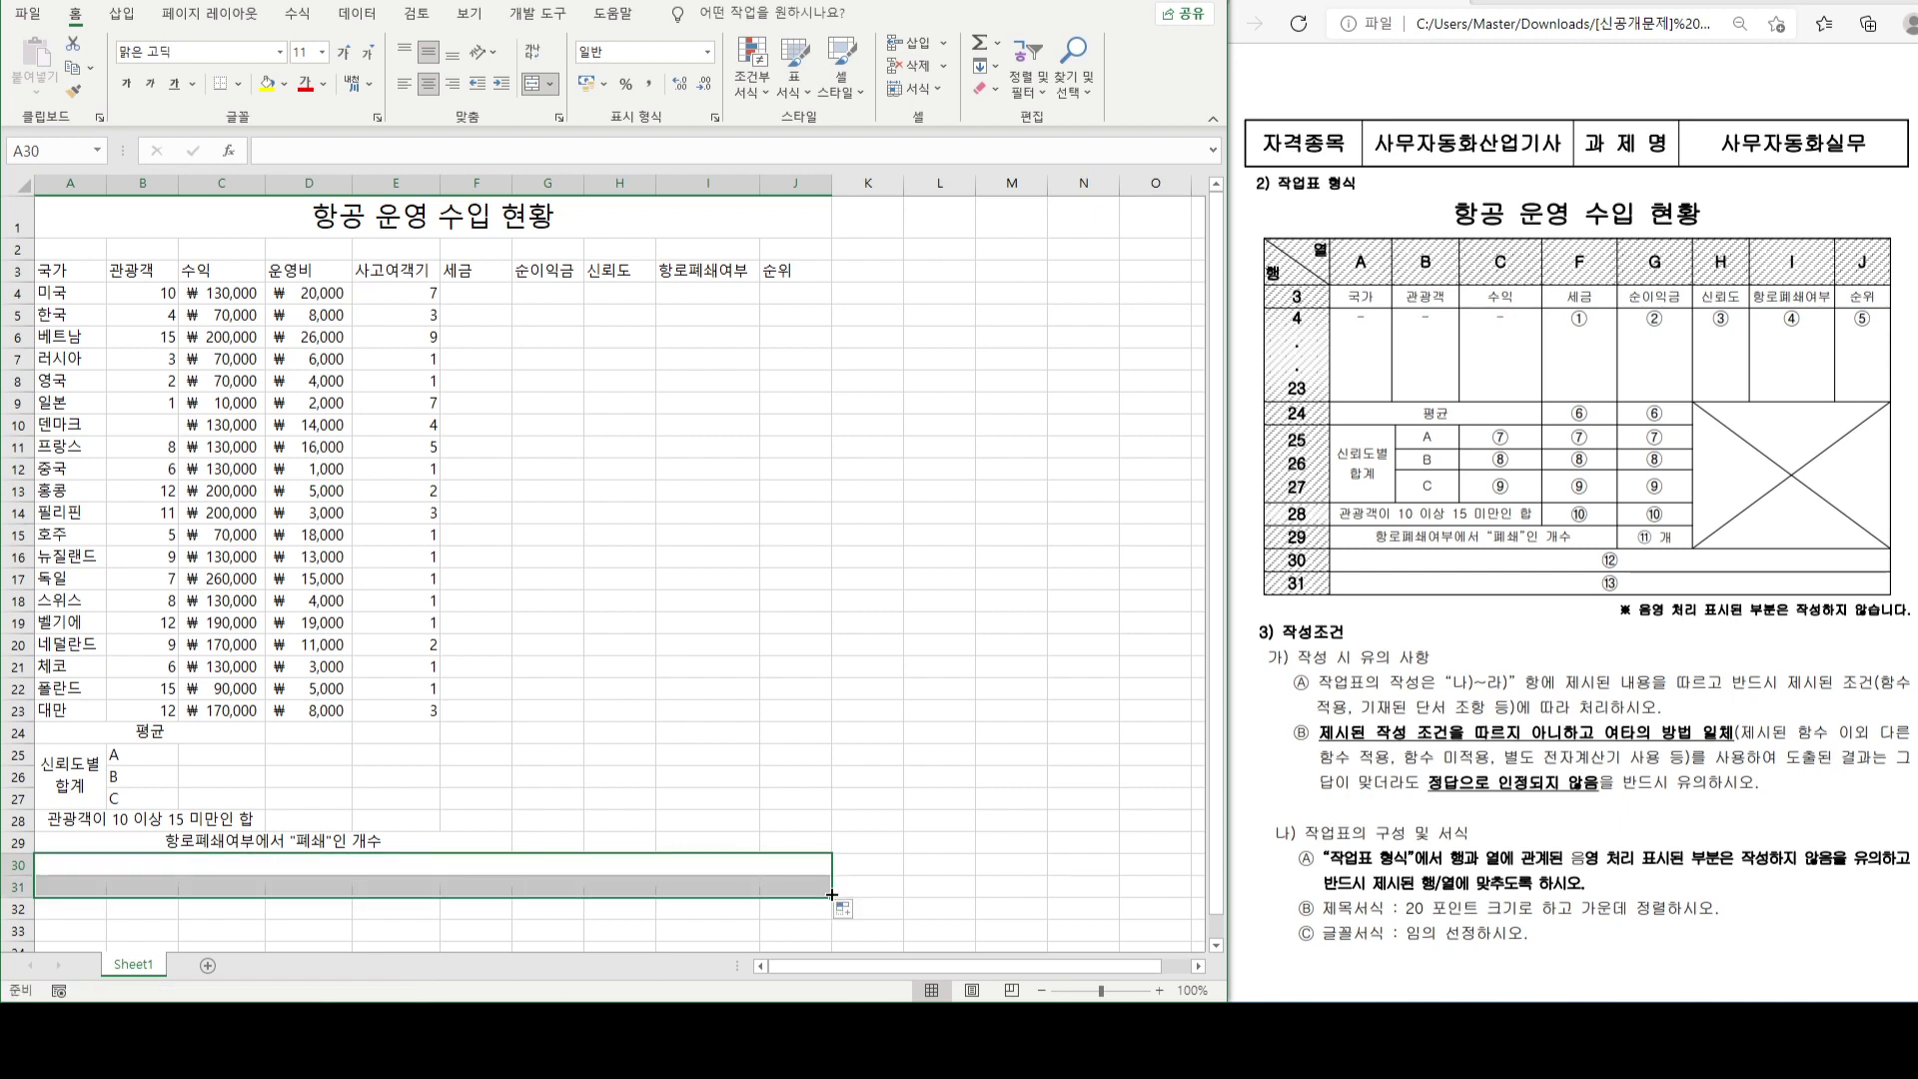
pyautogui.click(726, 883)
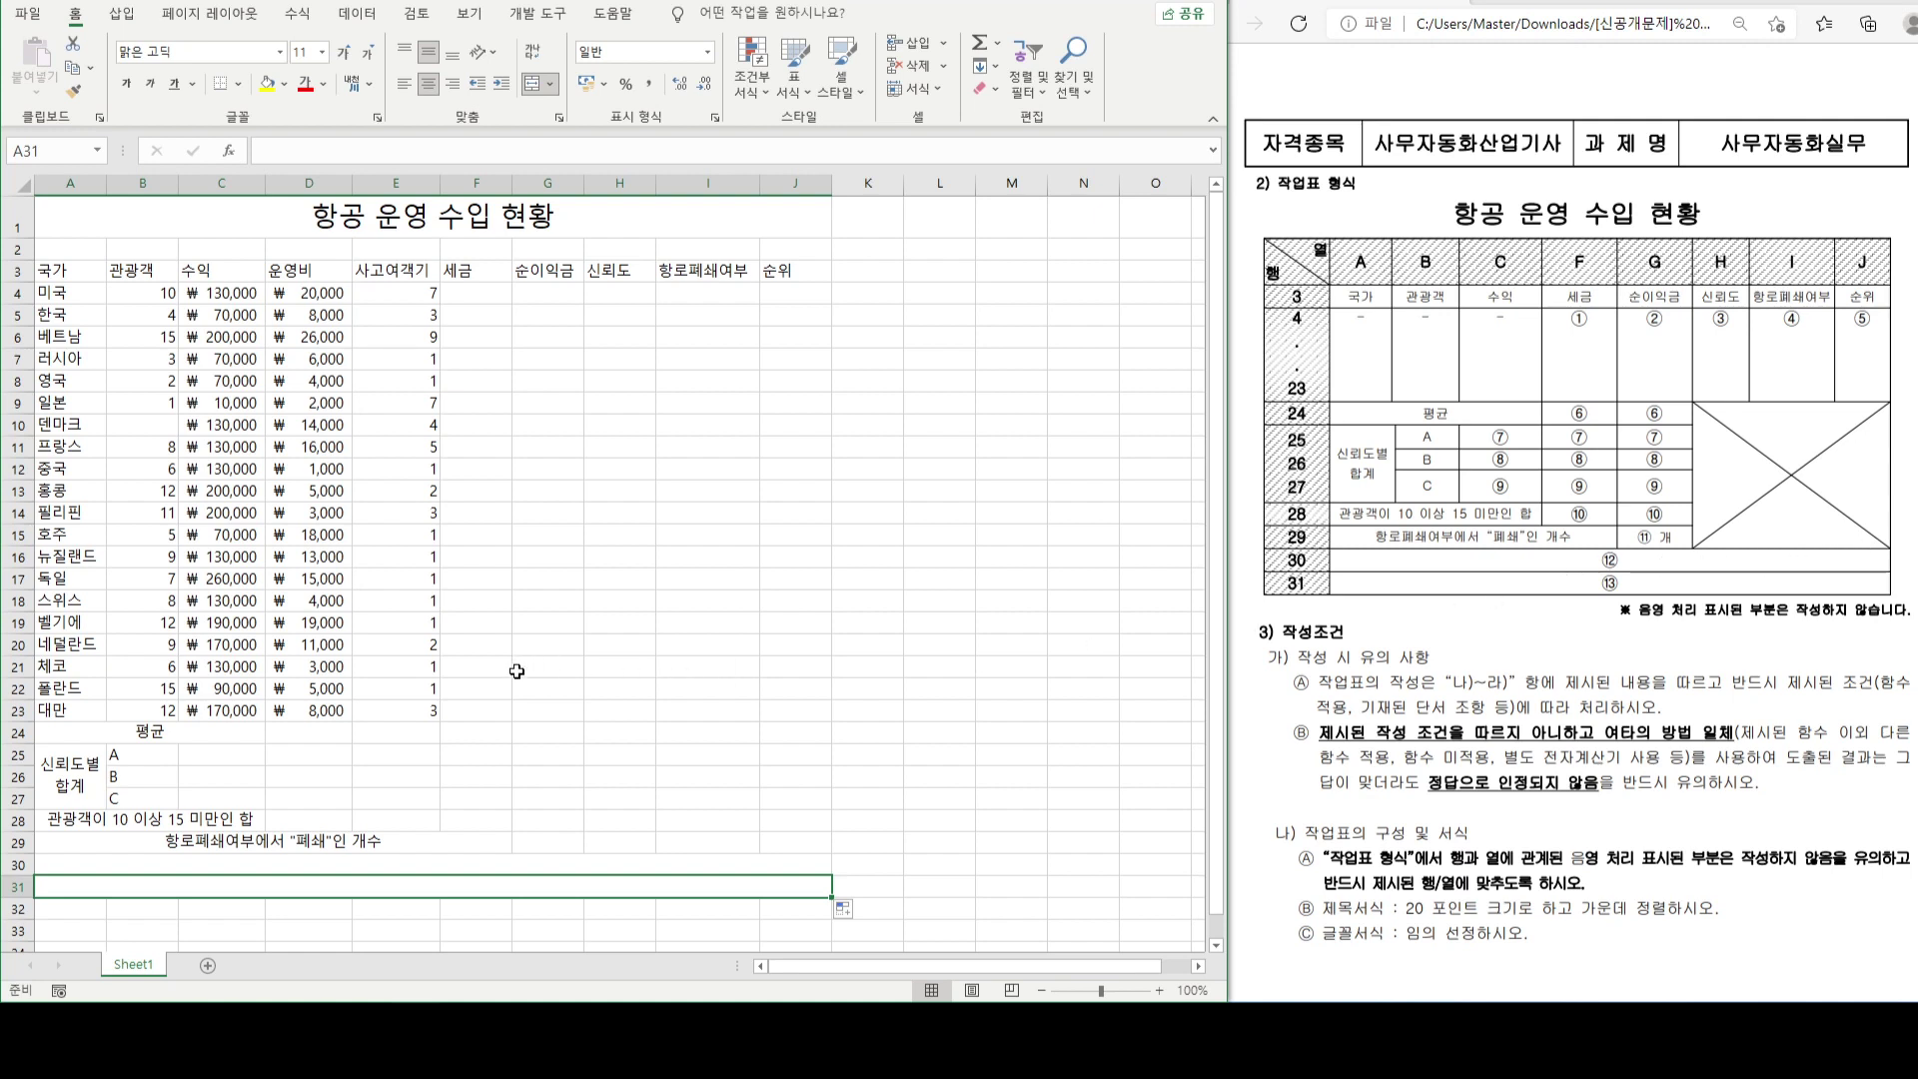
# - Merge and center the block H24:J29 beside the summary rows
pyautogui.click(624, 705)
pyautogui.click(616, 733)
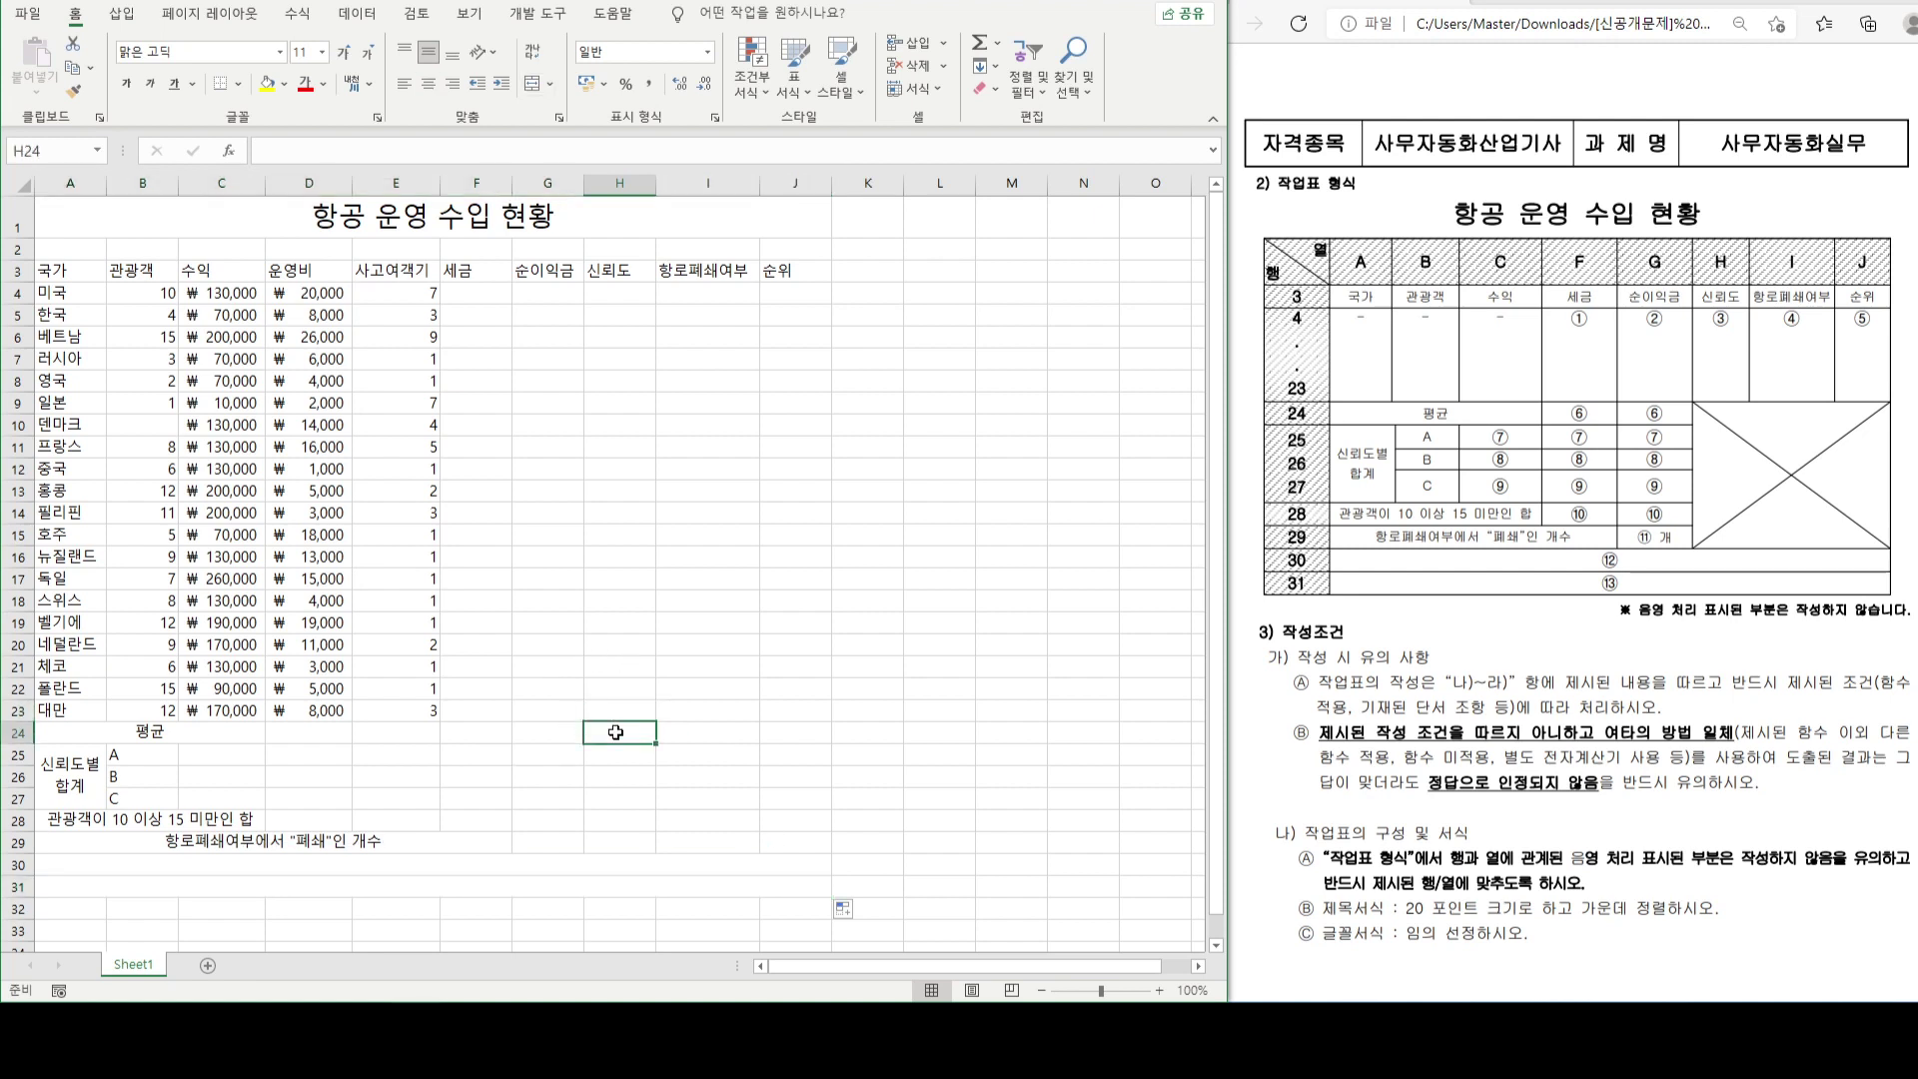
pyautogui.moveTo(615, 733); pyautogui.dragTo(767, 836)
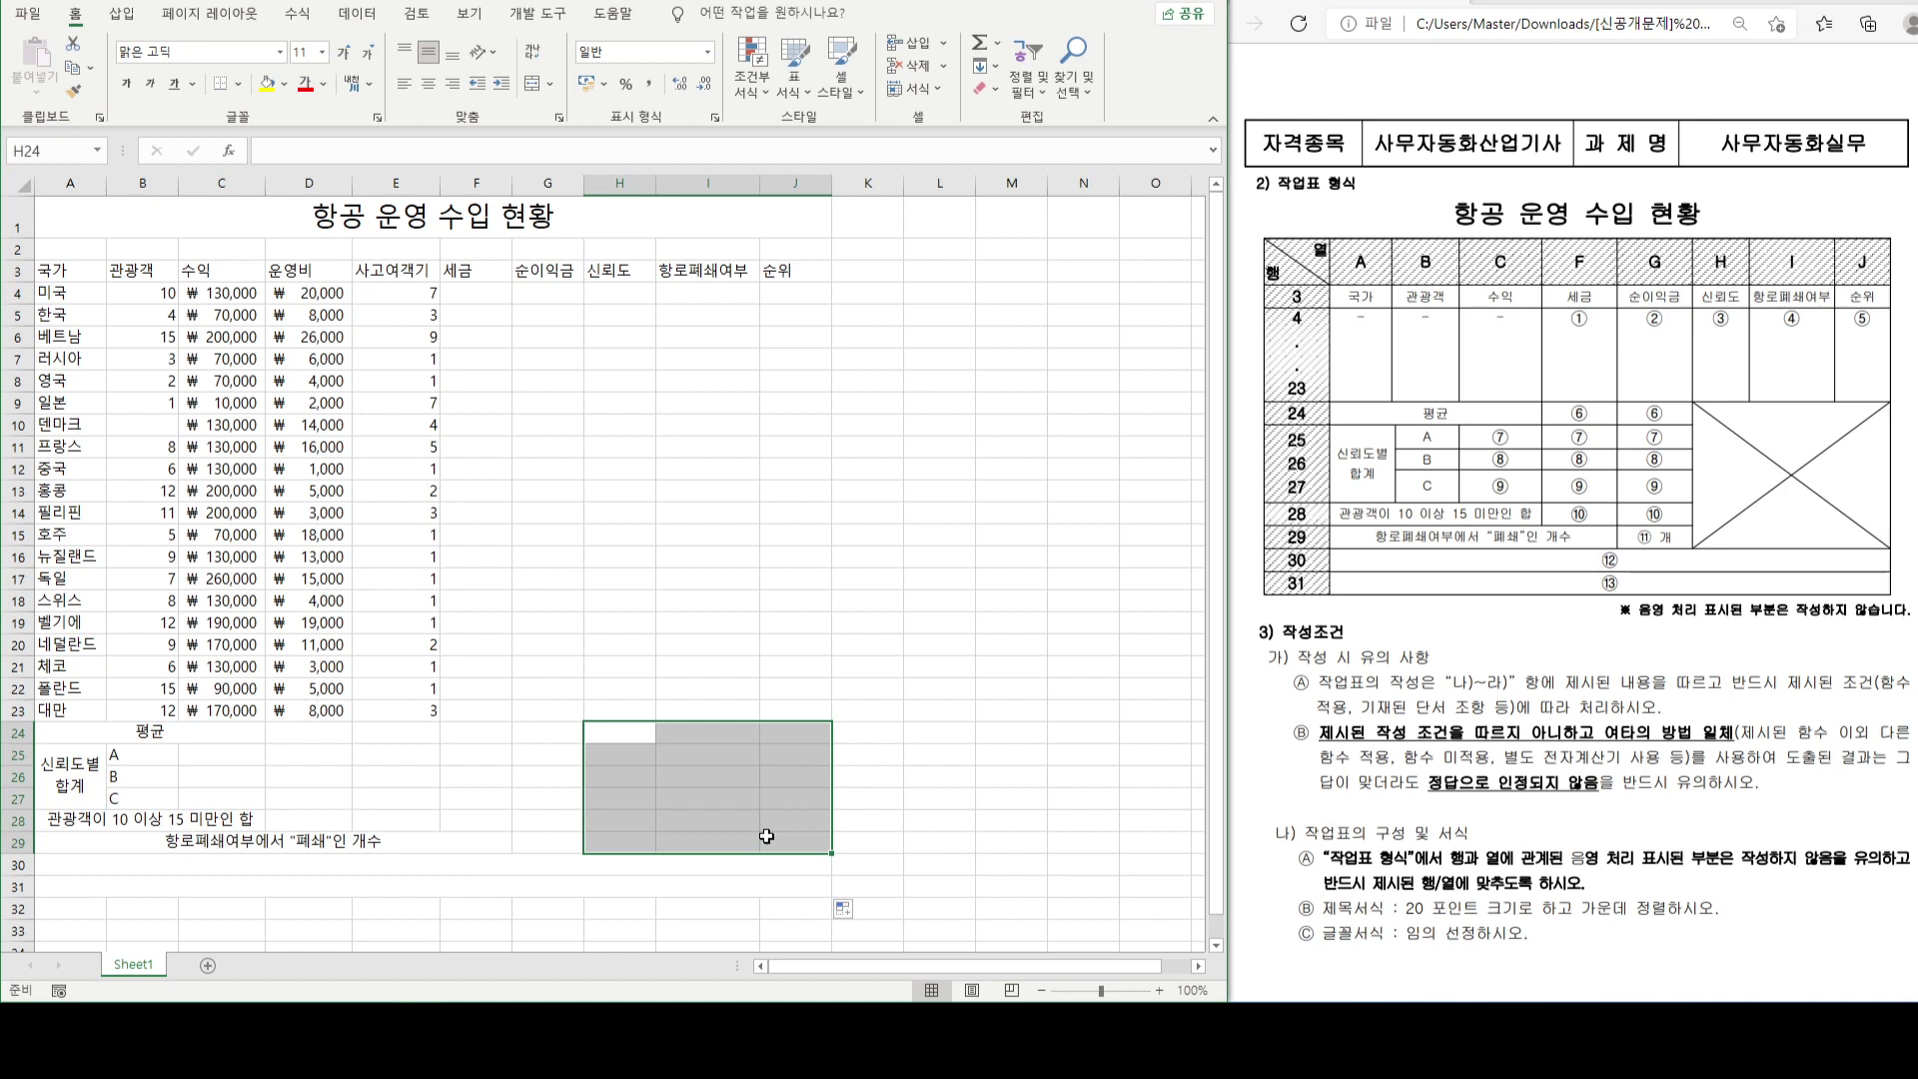
pyautogui.click(537, 88)
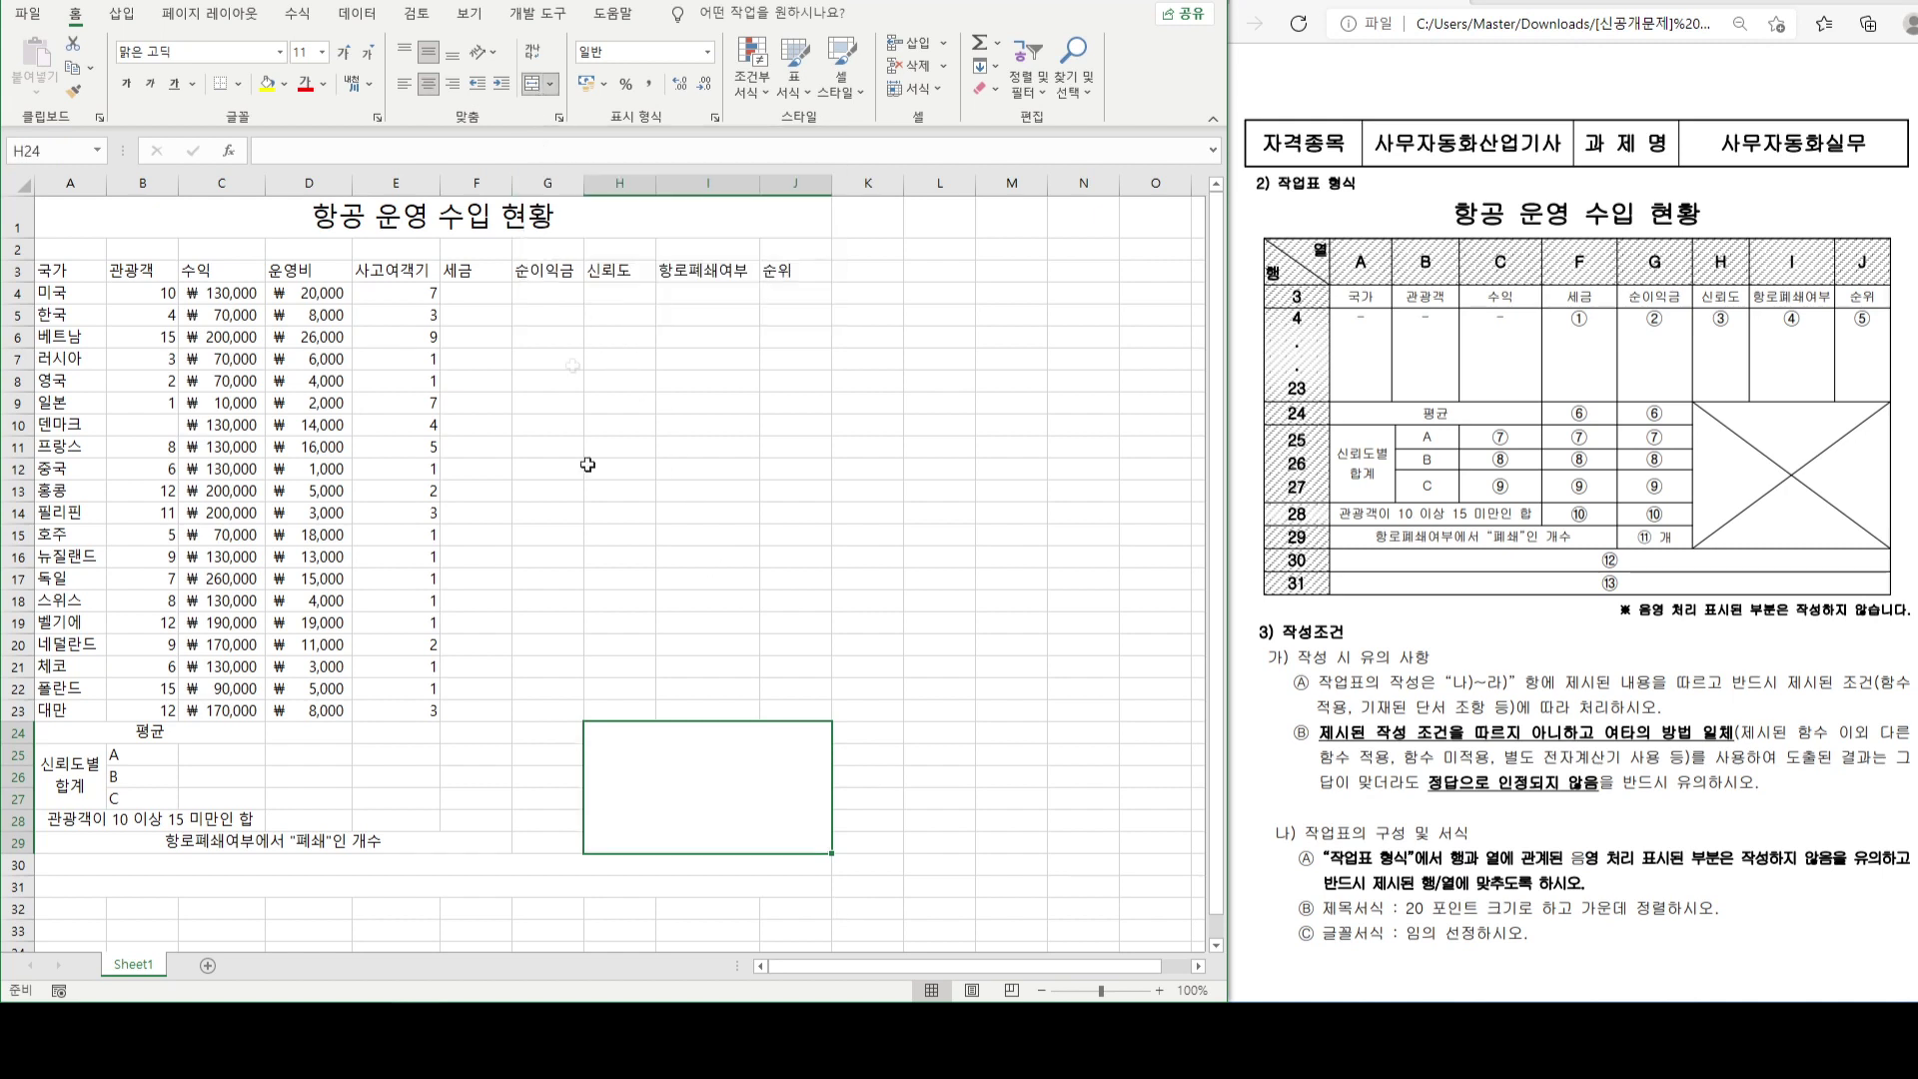
# - Add both diagonal borders to the merged block H24:J29 so they form an X
pyautogui.rightClick(678, 777)
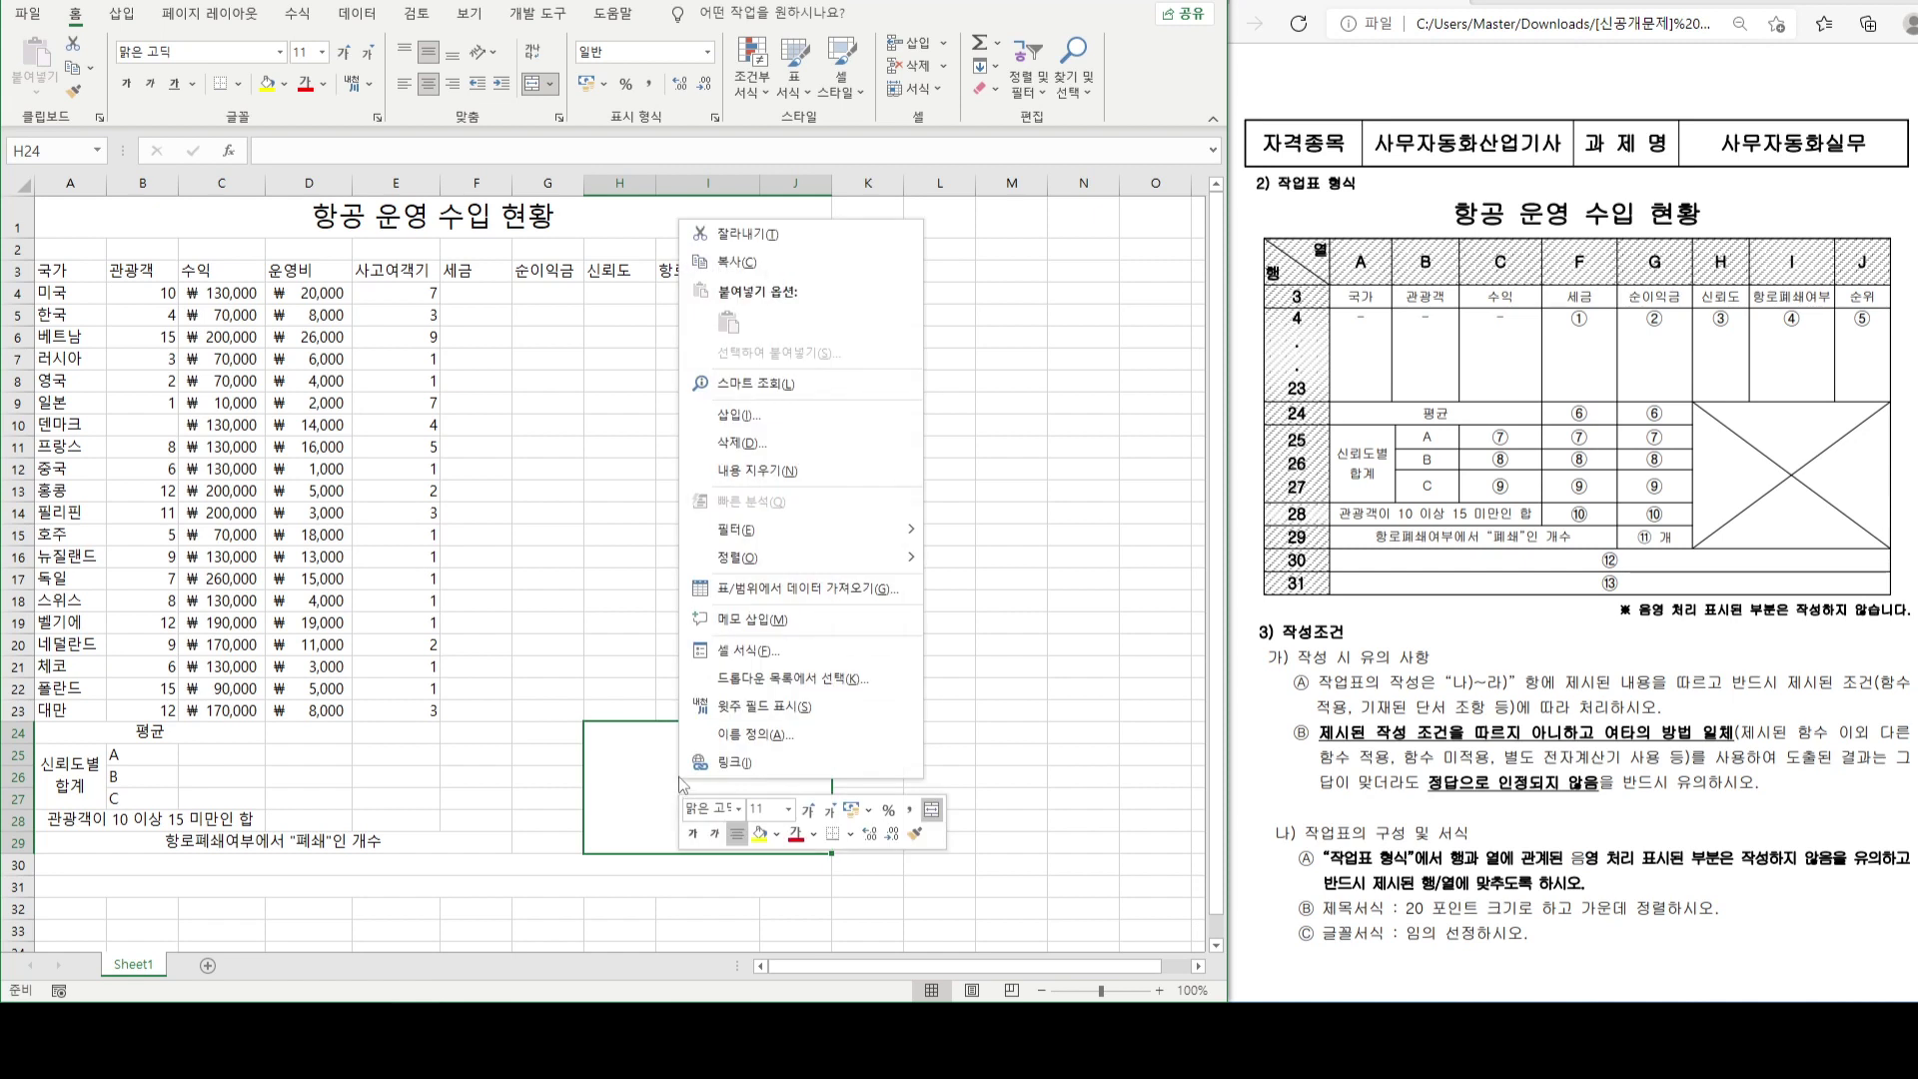
pyautogui.click(772, 650)
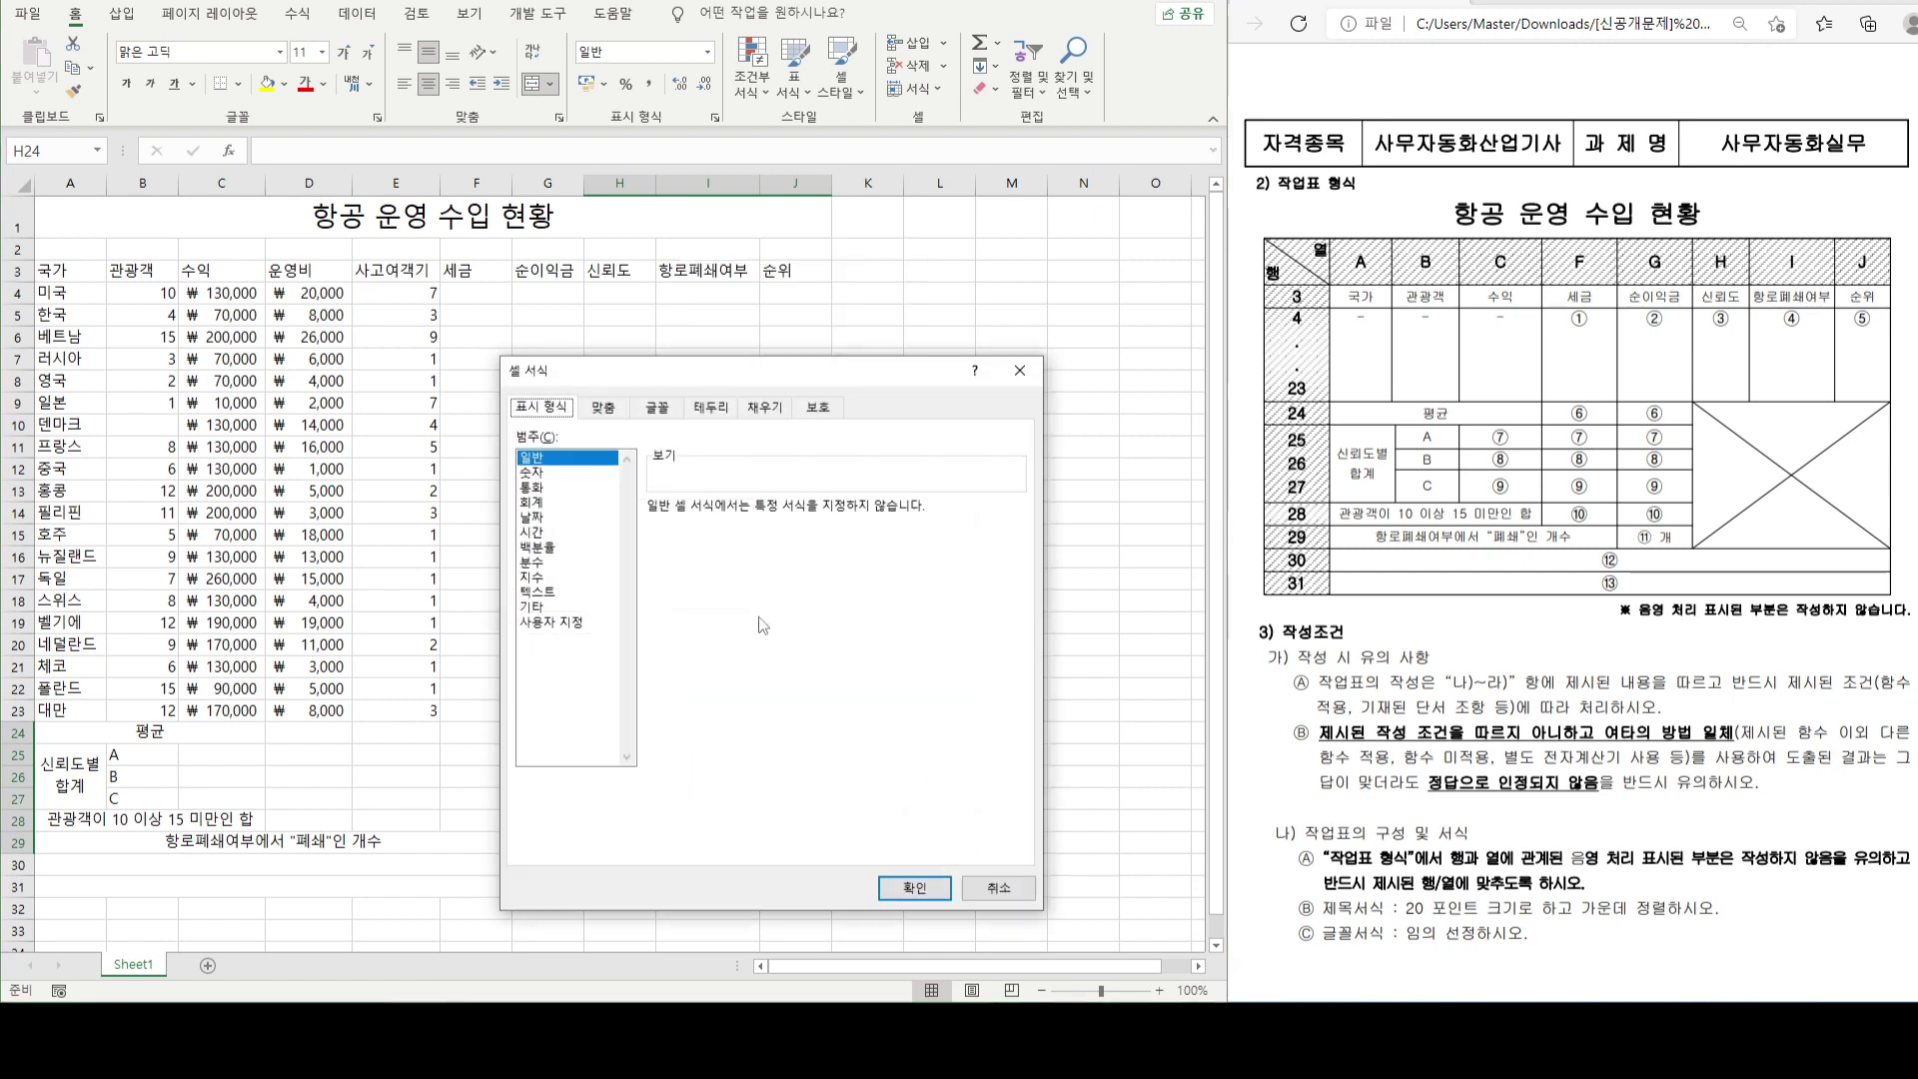
pyautogui.click(710, 408)
pyautogui.click(670, 679)
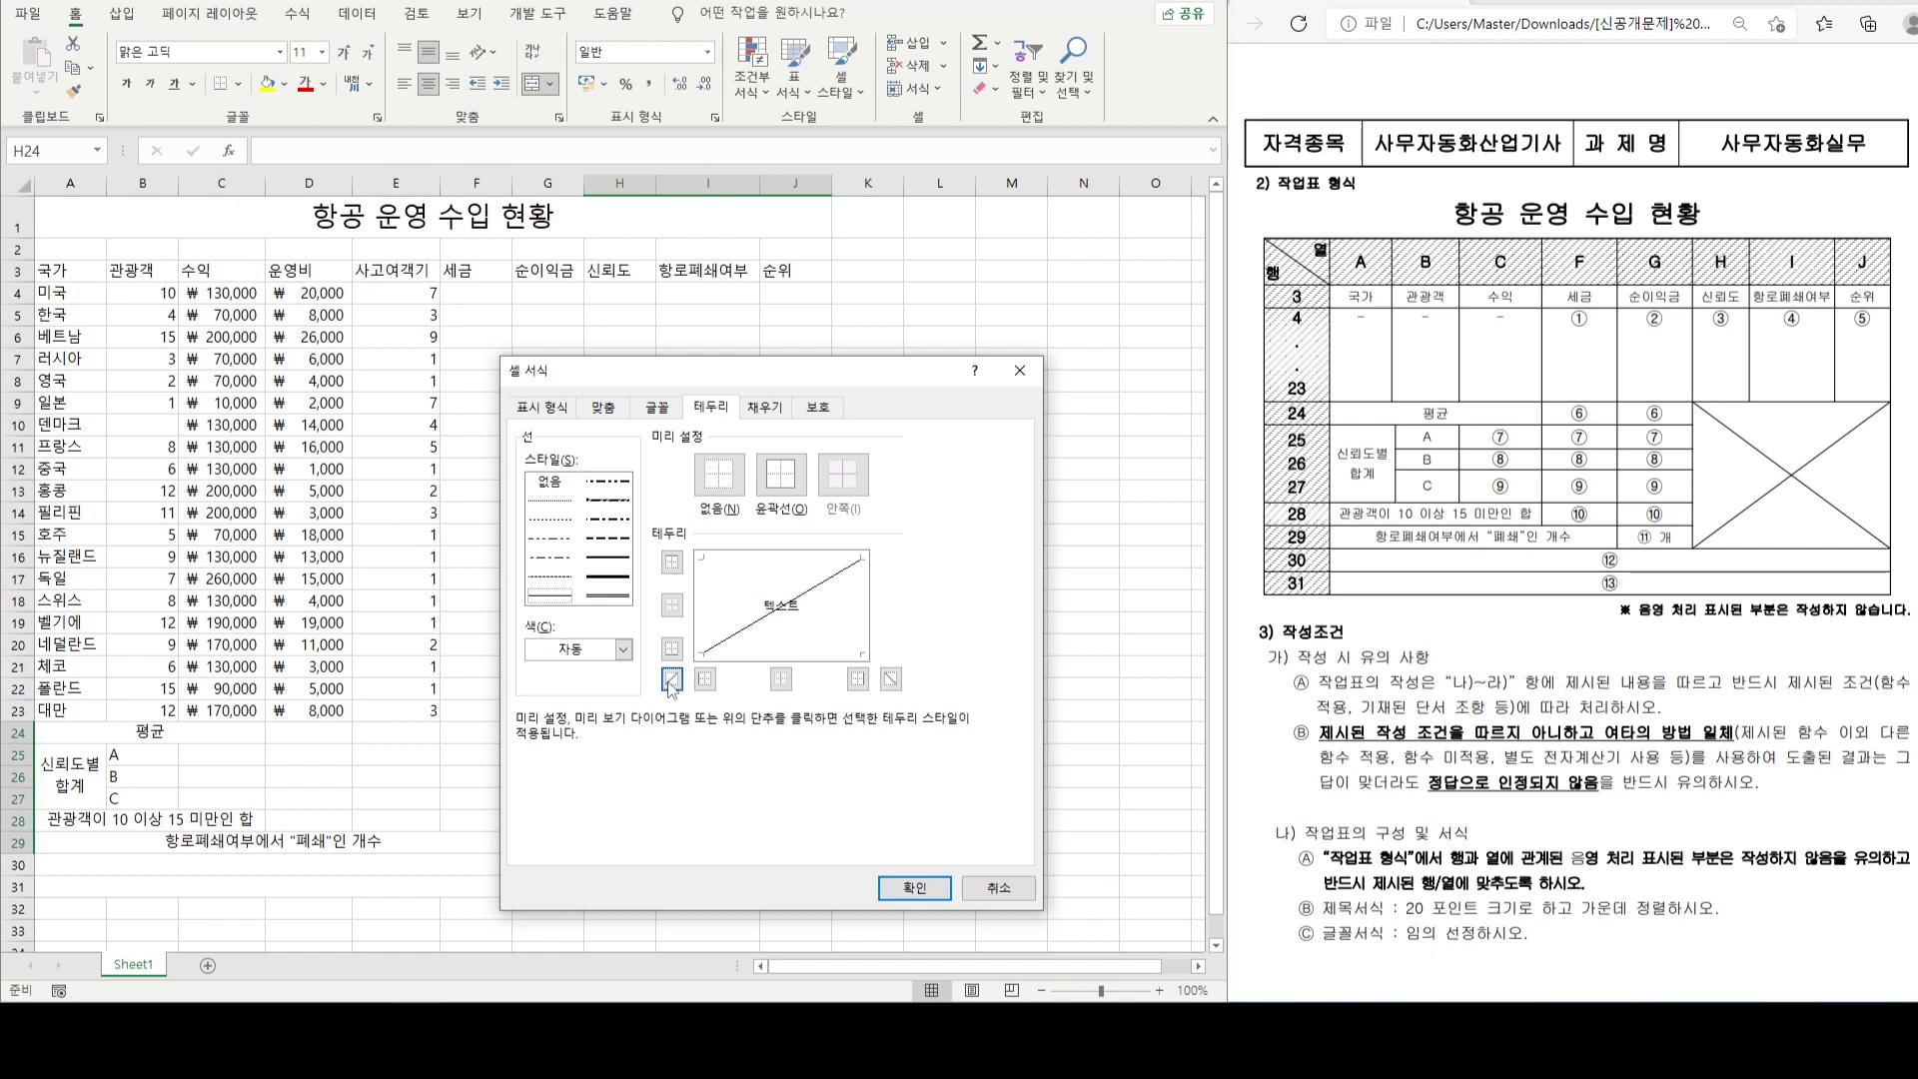
pyautogui.click(890, 680)
pyautogui.click(905, 892)
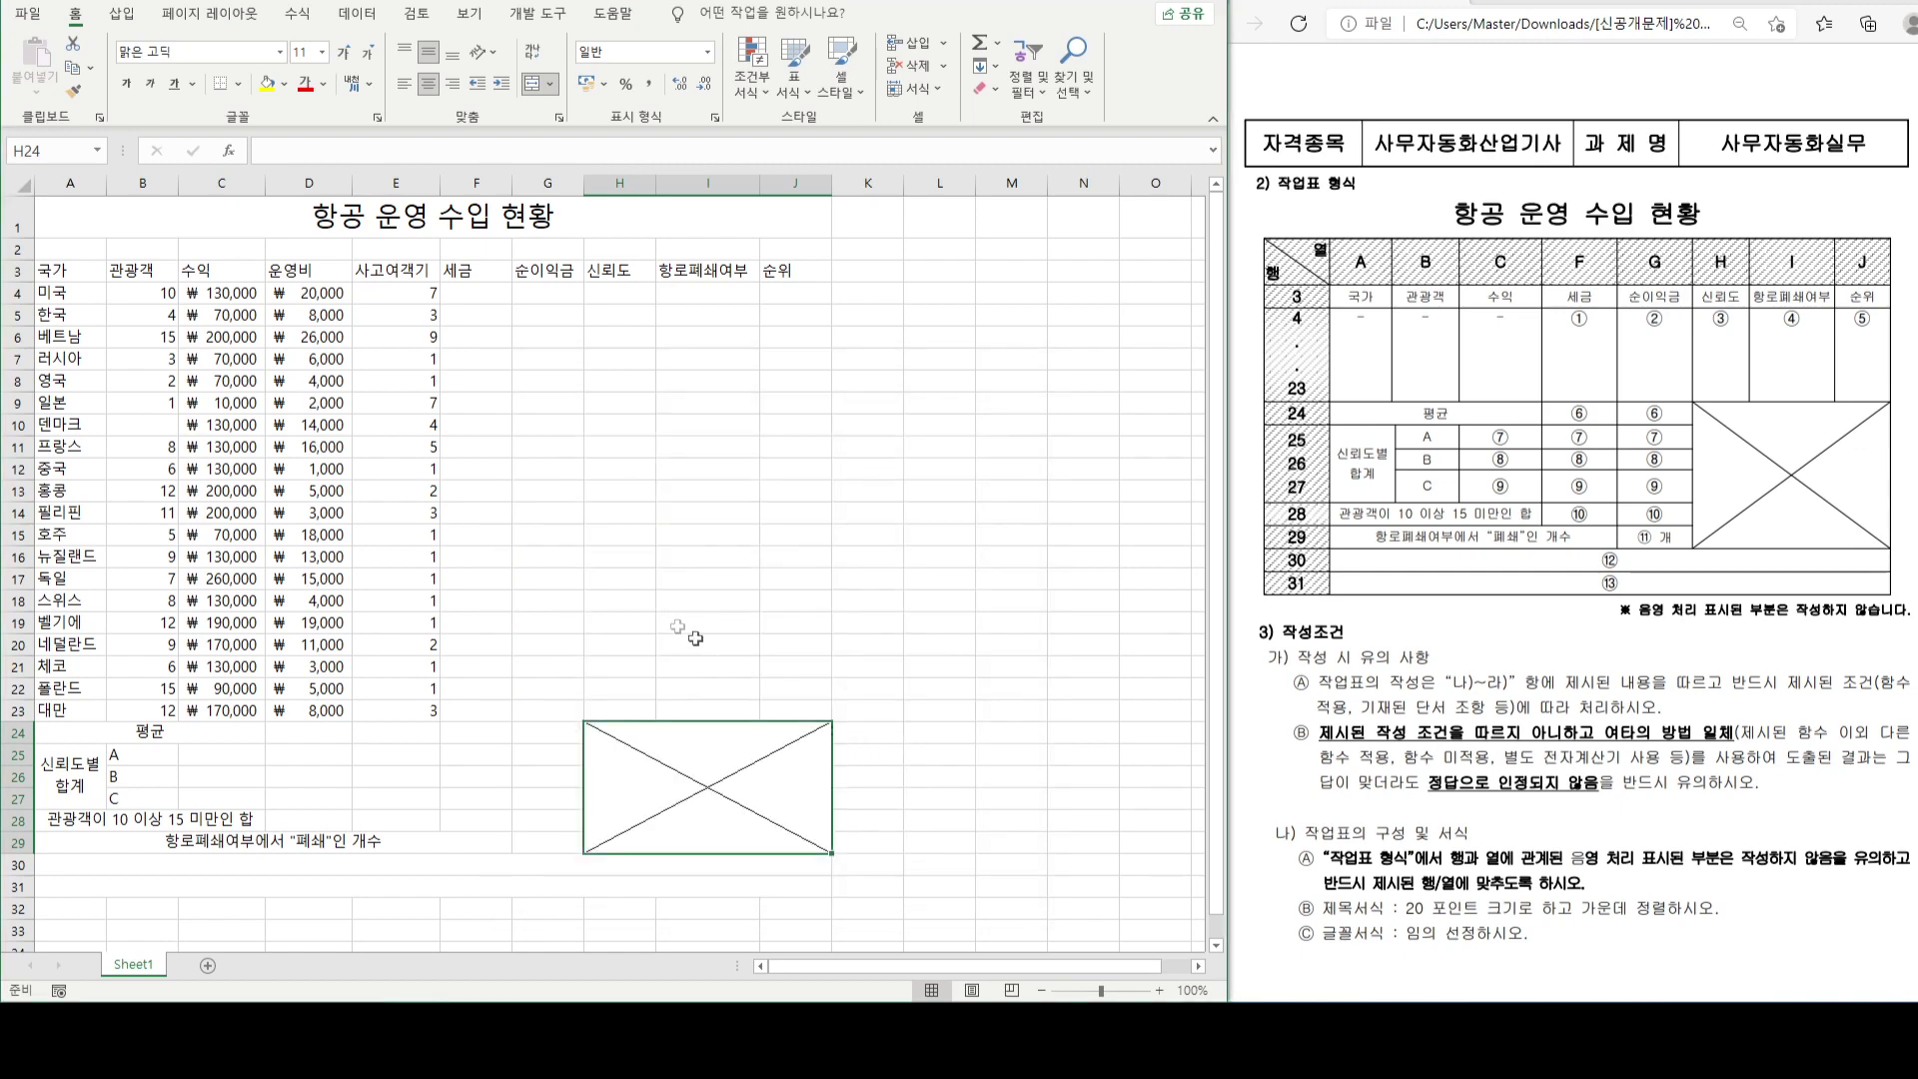
# - Apply all borders to the whole table range A3:J31
pyautogui.moveTo(58, 272); pyautogui.dragTo(769, 885)
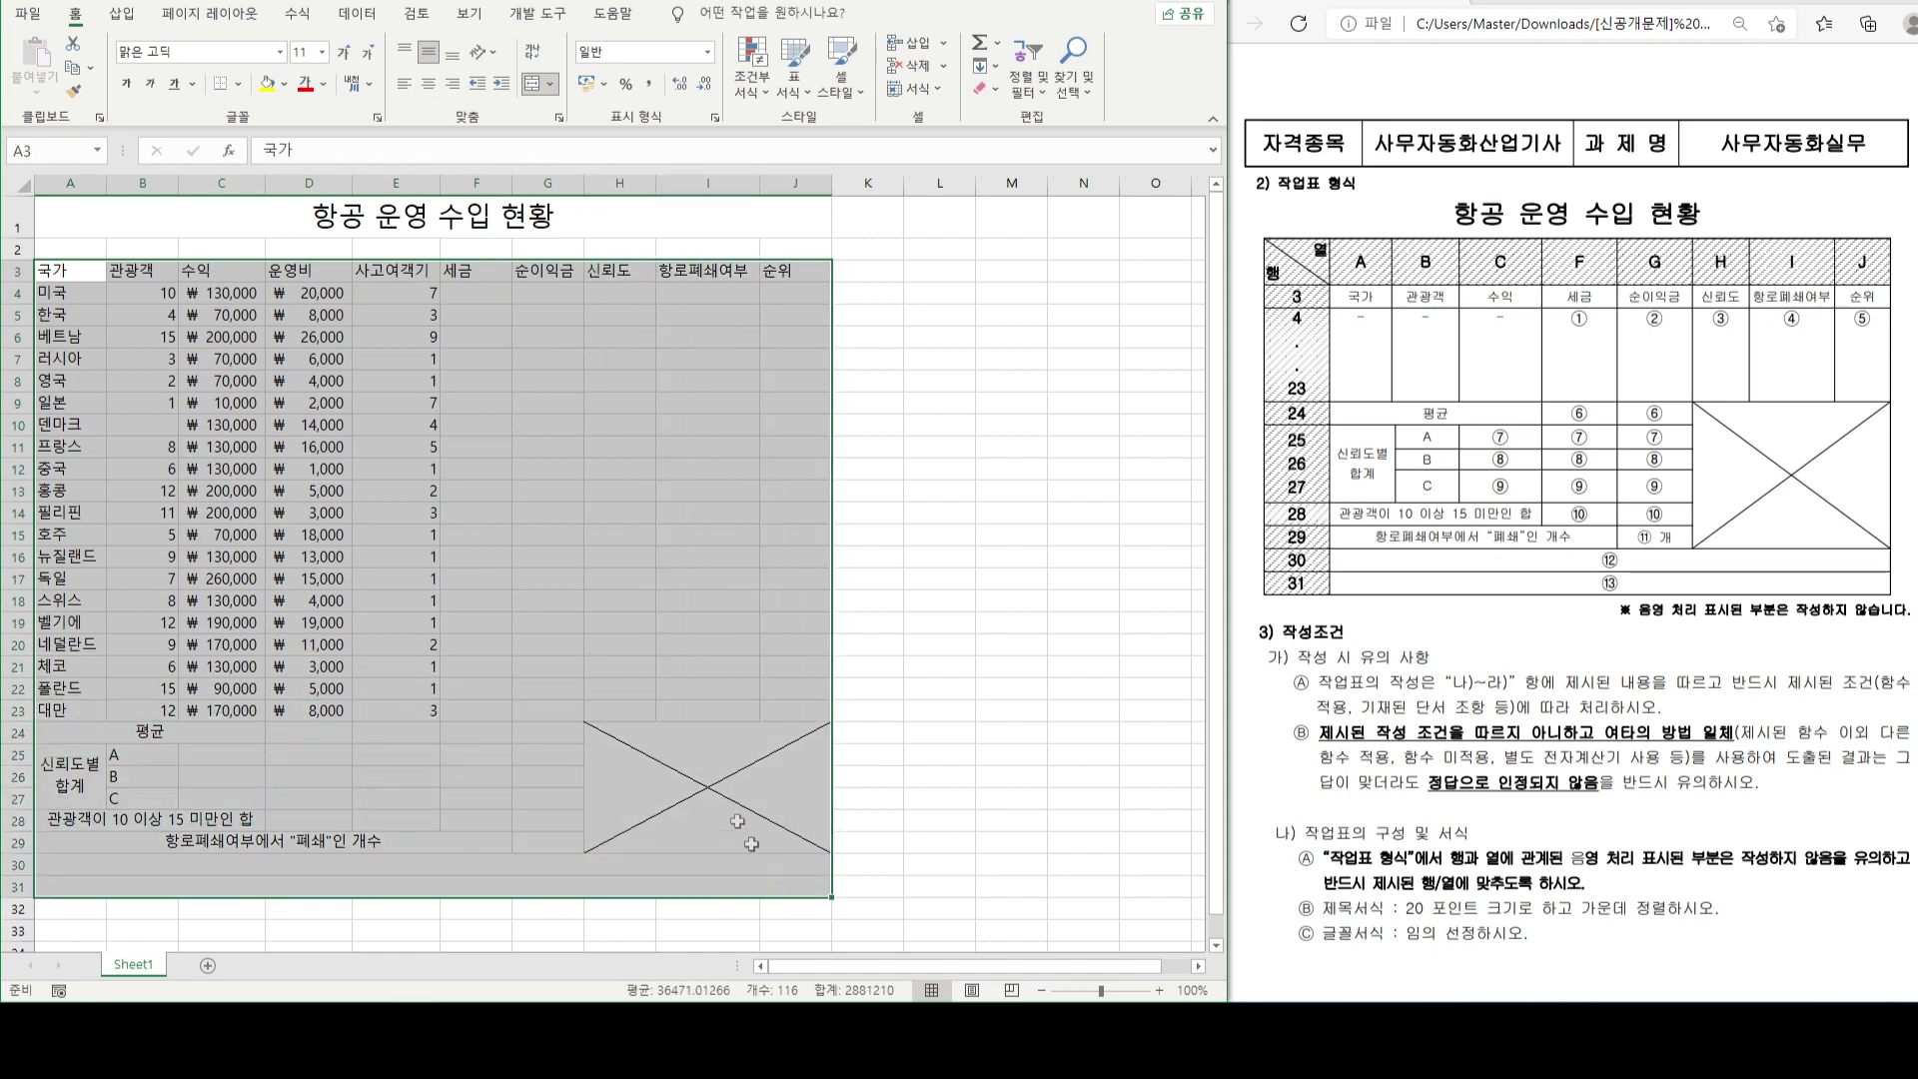
pyautogui.click(238, 84)
pyautogui.click(252, 284)
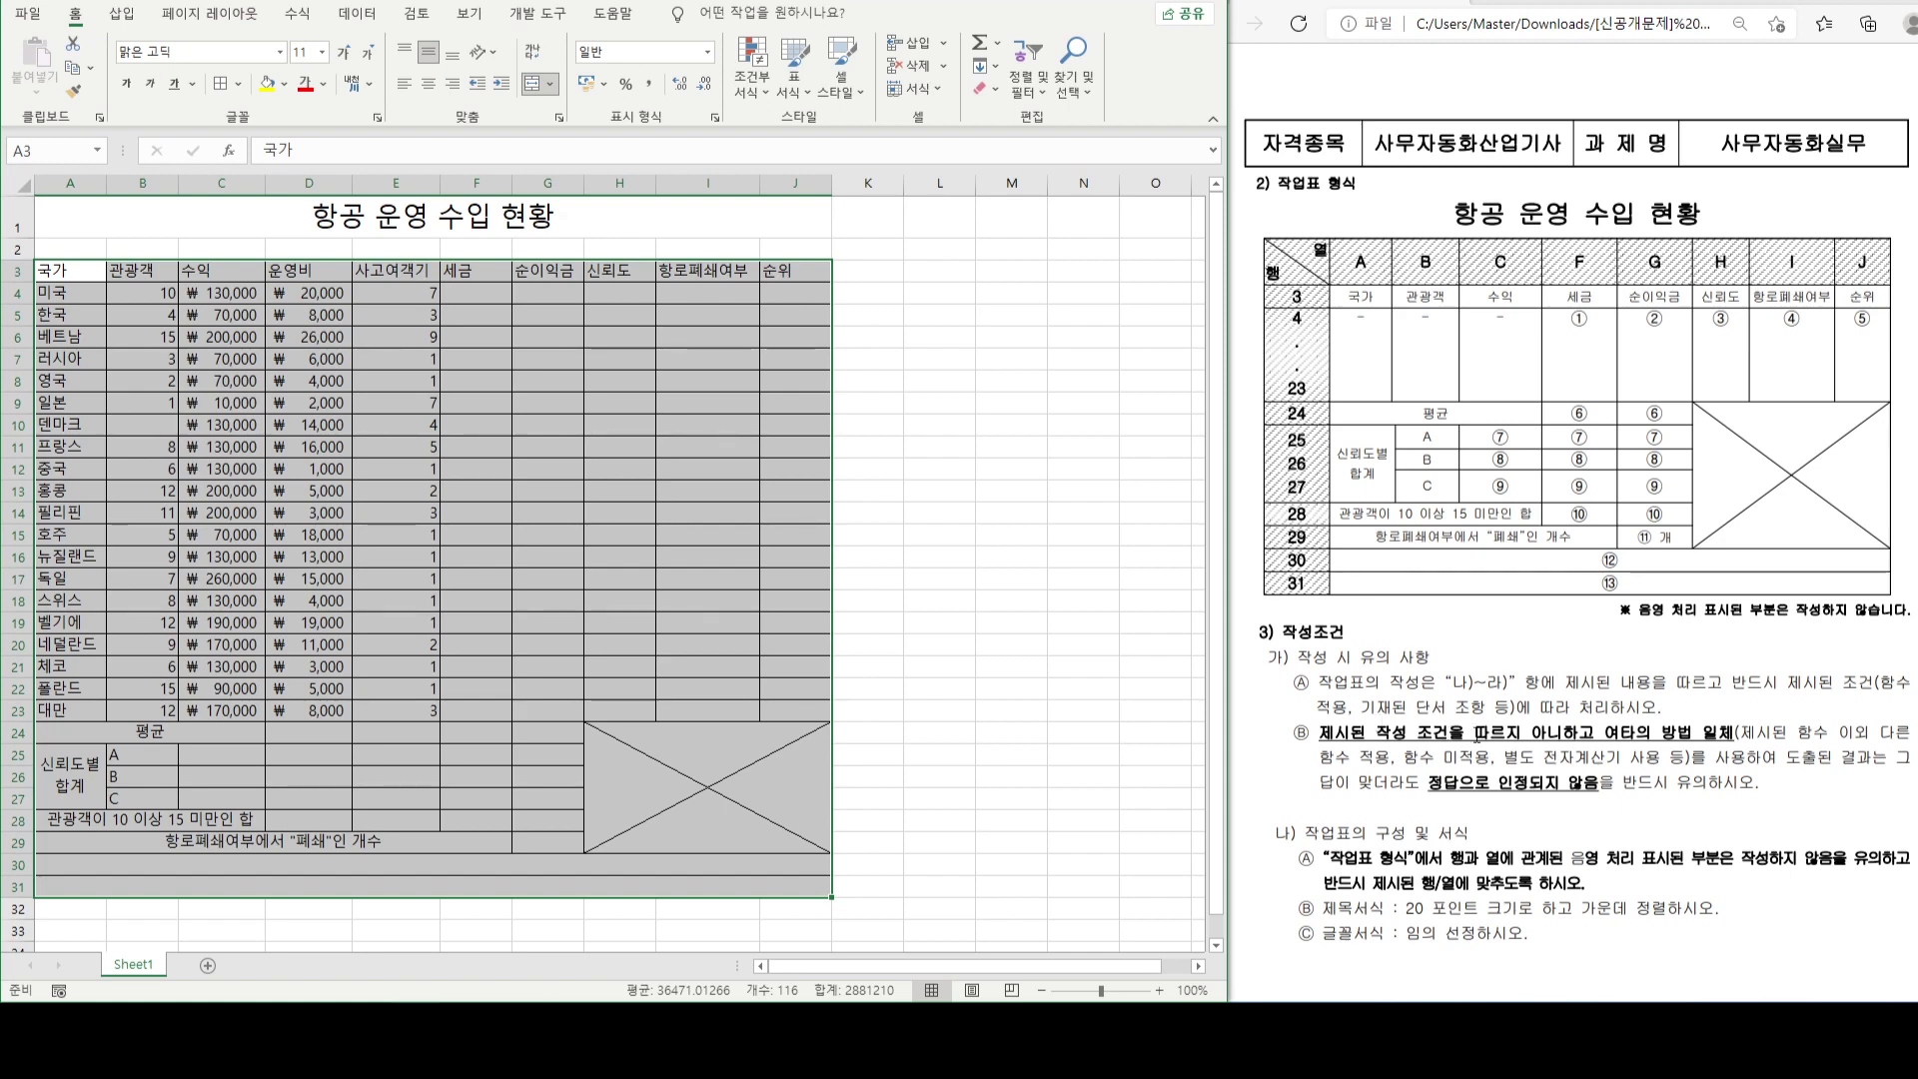
# - Calculate 세금 following the exam's rule 수익 × 1%: enter =C4*1% in F4 and fill it down to F23
pyautogui.click(1477, 734)
pyautogui.scroll(-5, 1344, 155)
pyautogui.moveTo(1336, 152); pyautogui.dragTo(1421, 155)
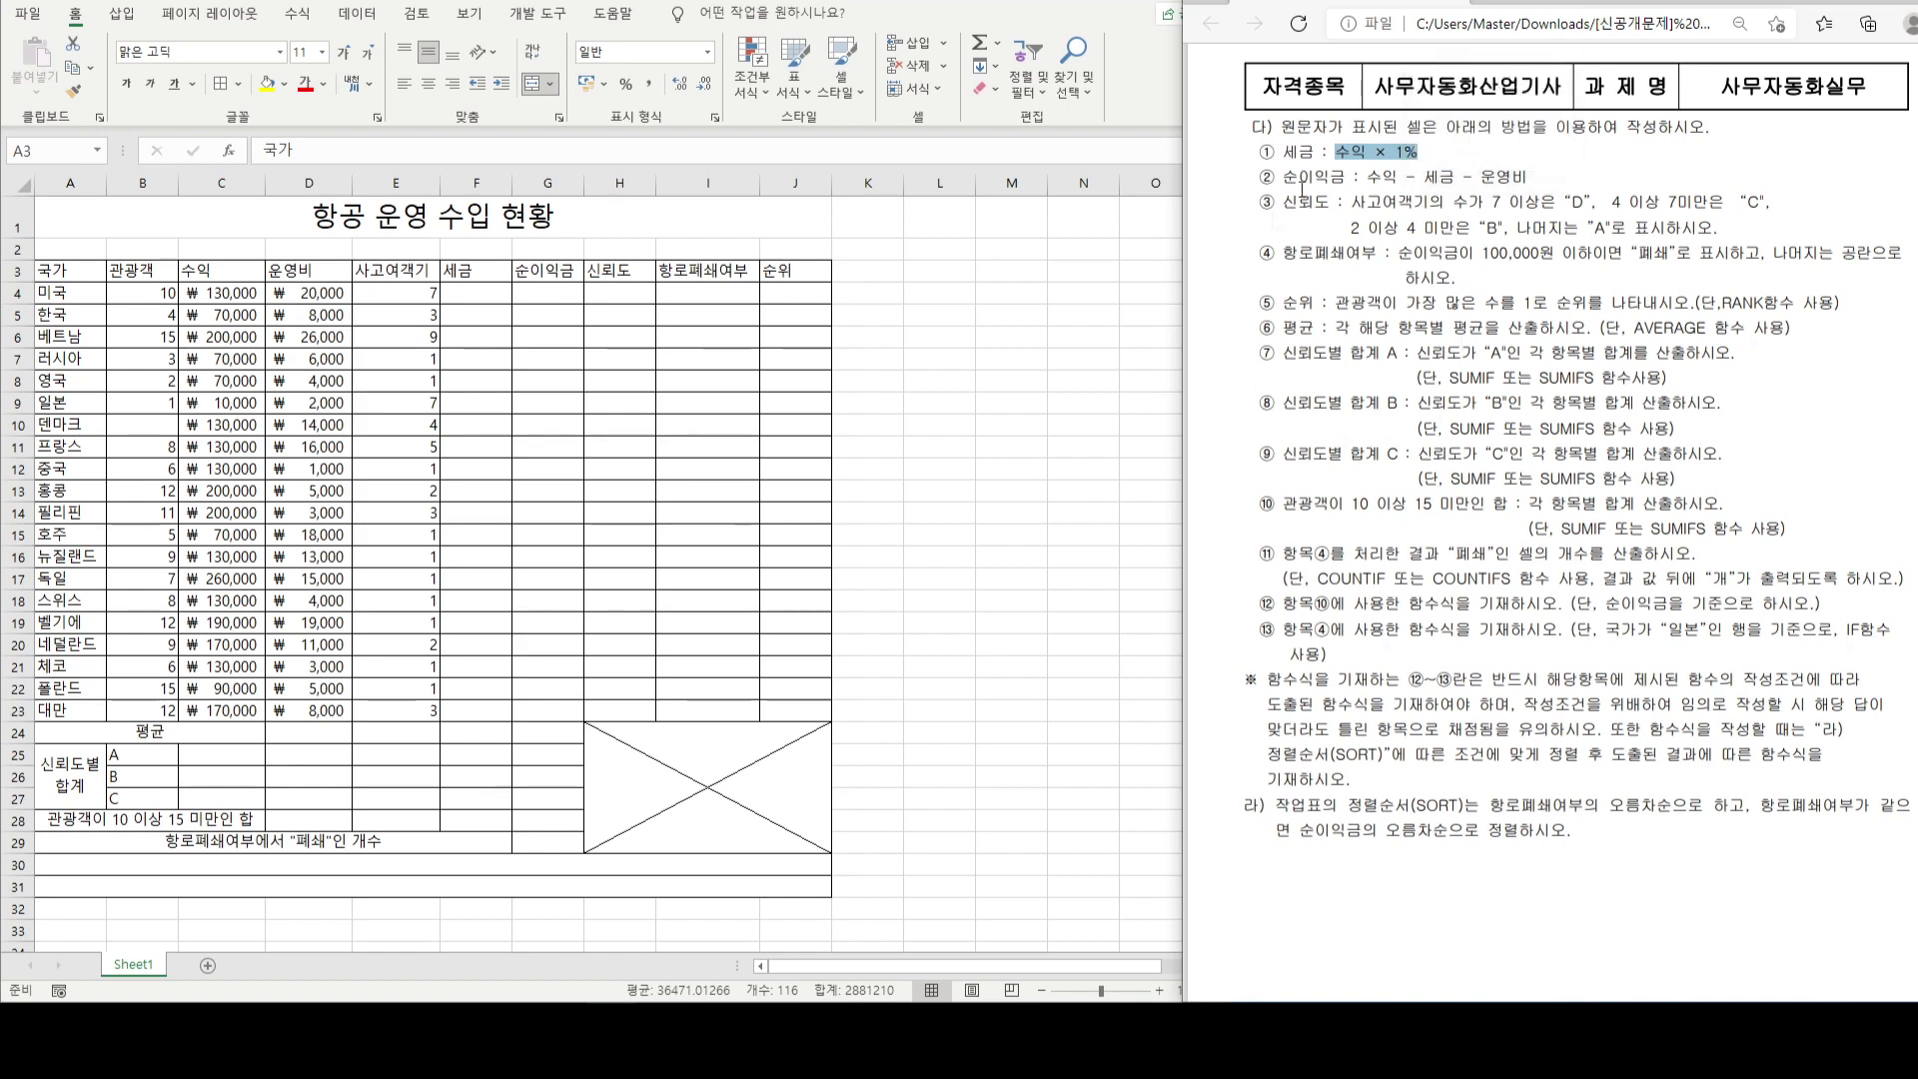
pyautogui.click(479, 295)
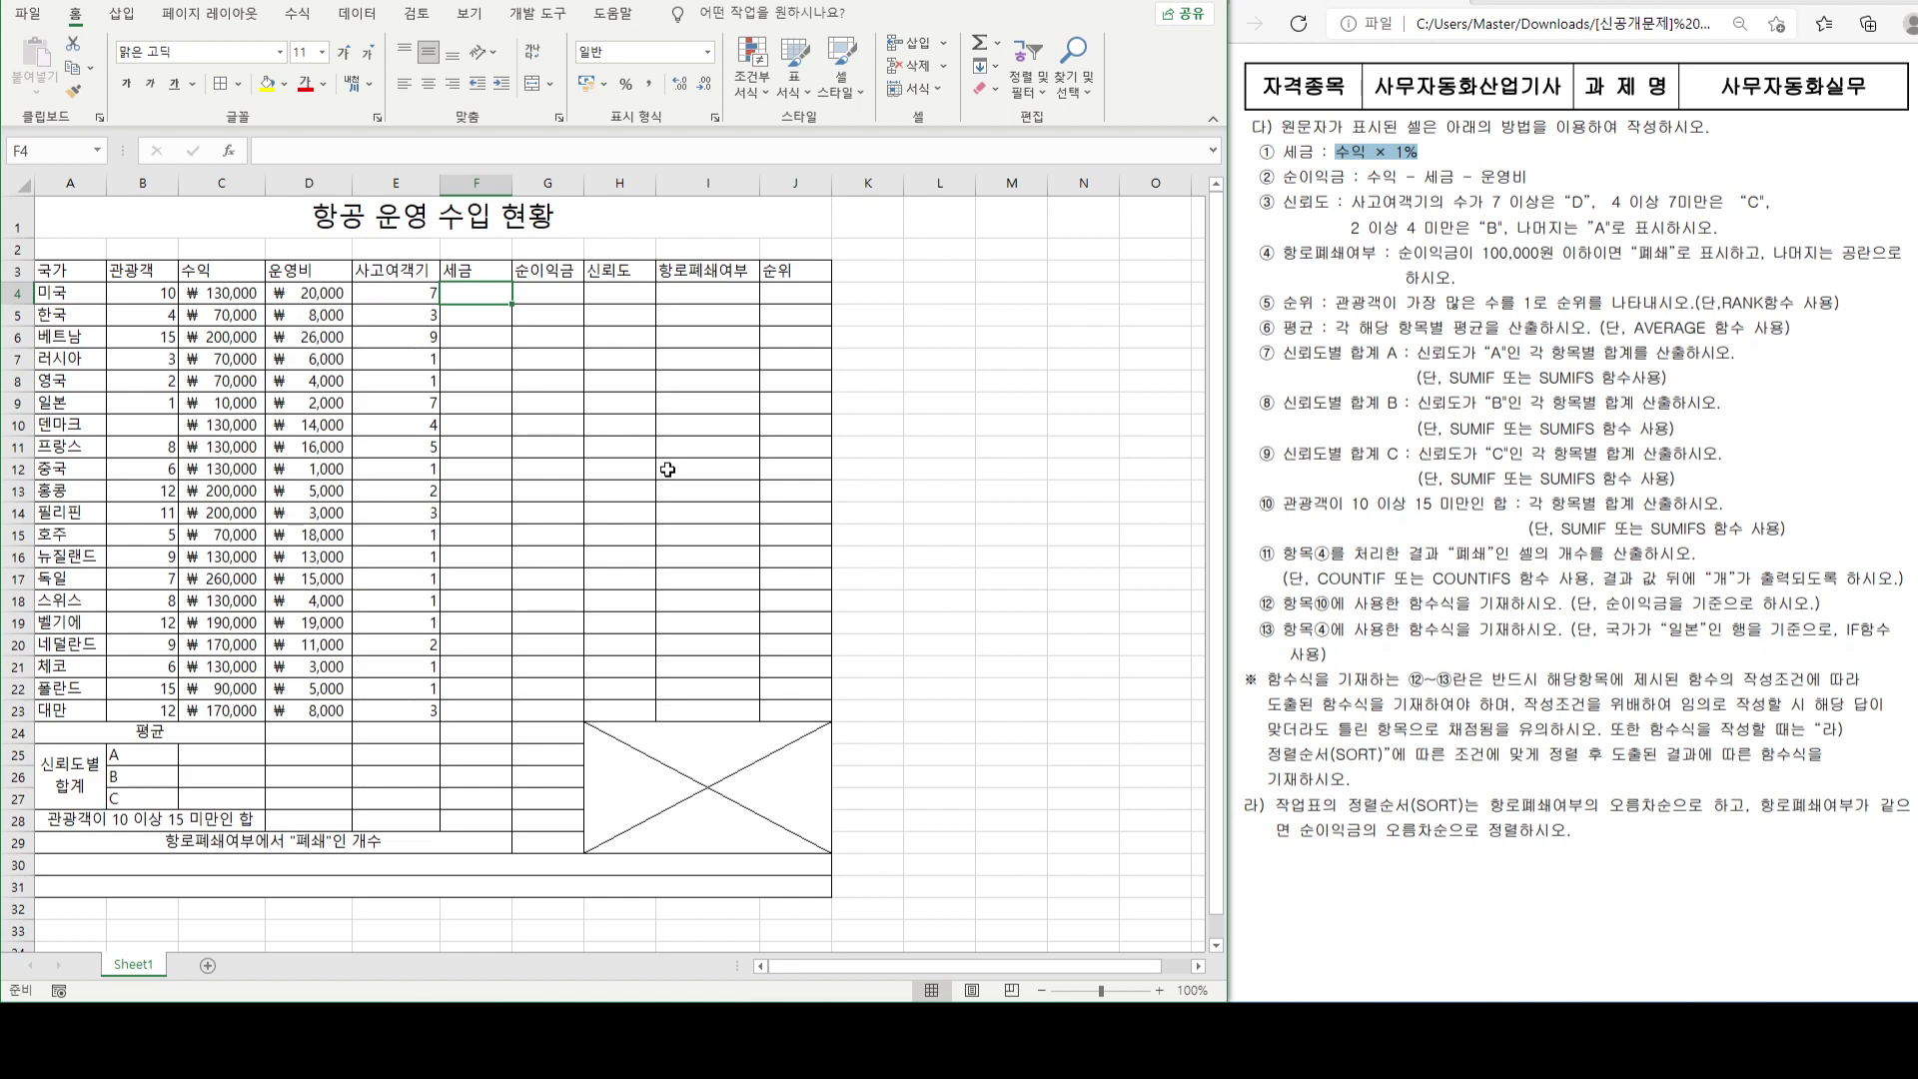
pyautogui.write('=')
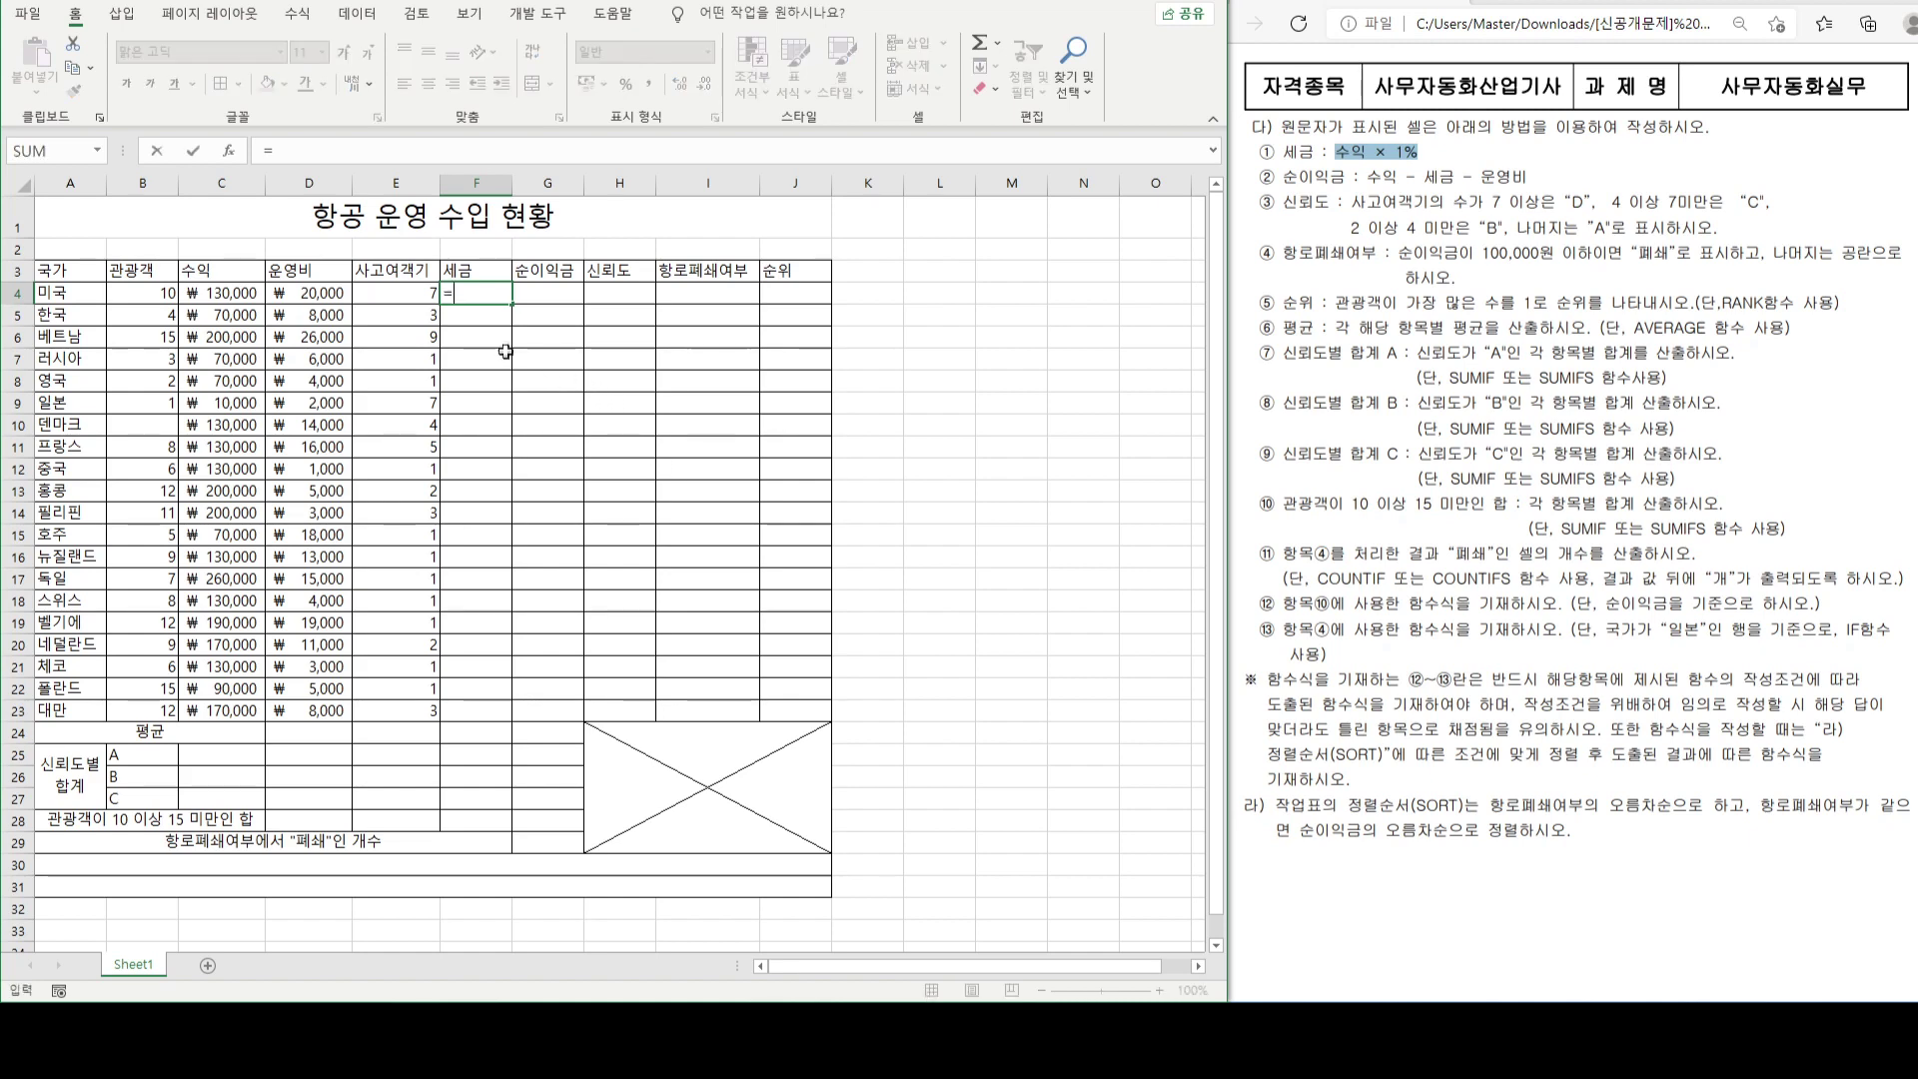
pyautogui.click(248, 291)
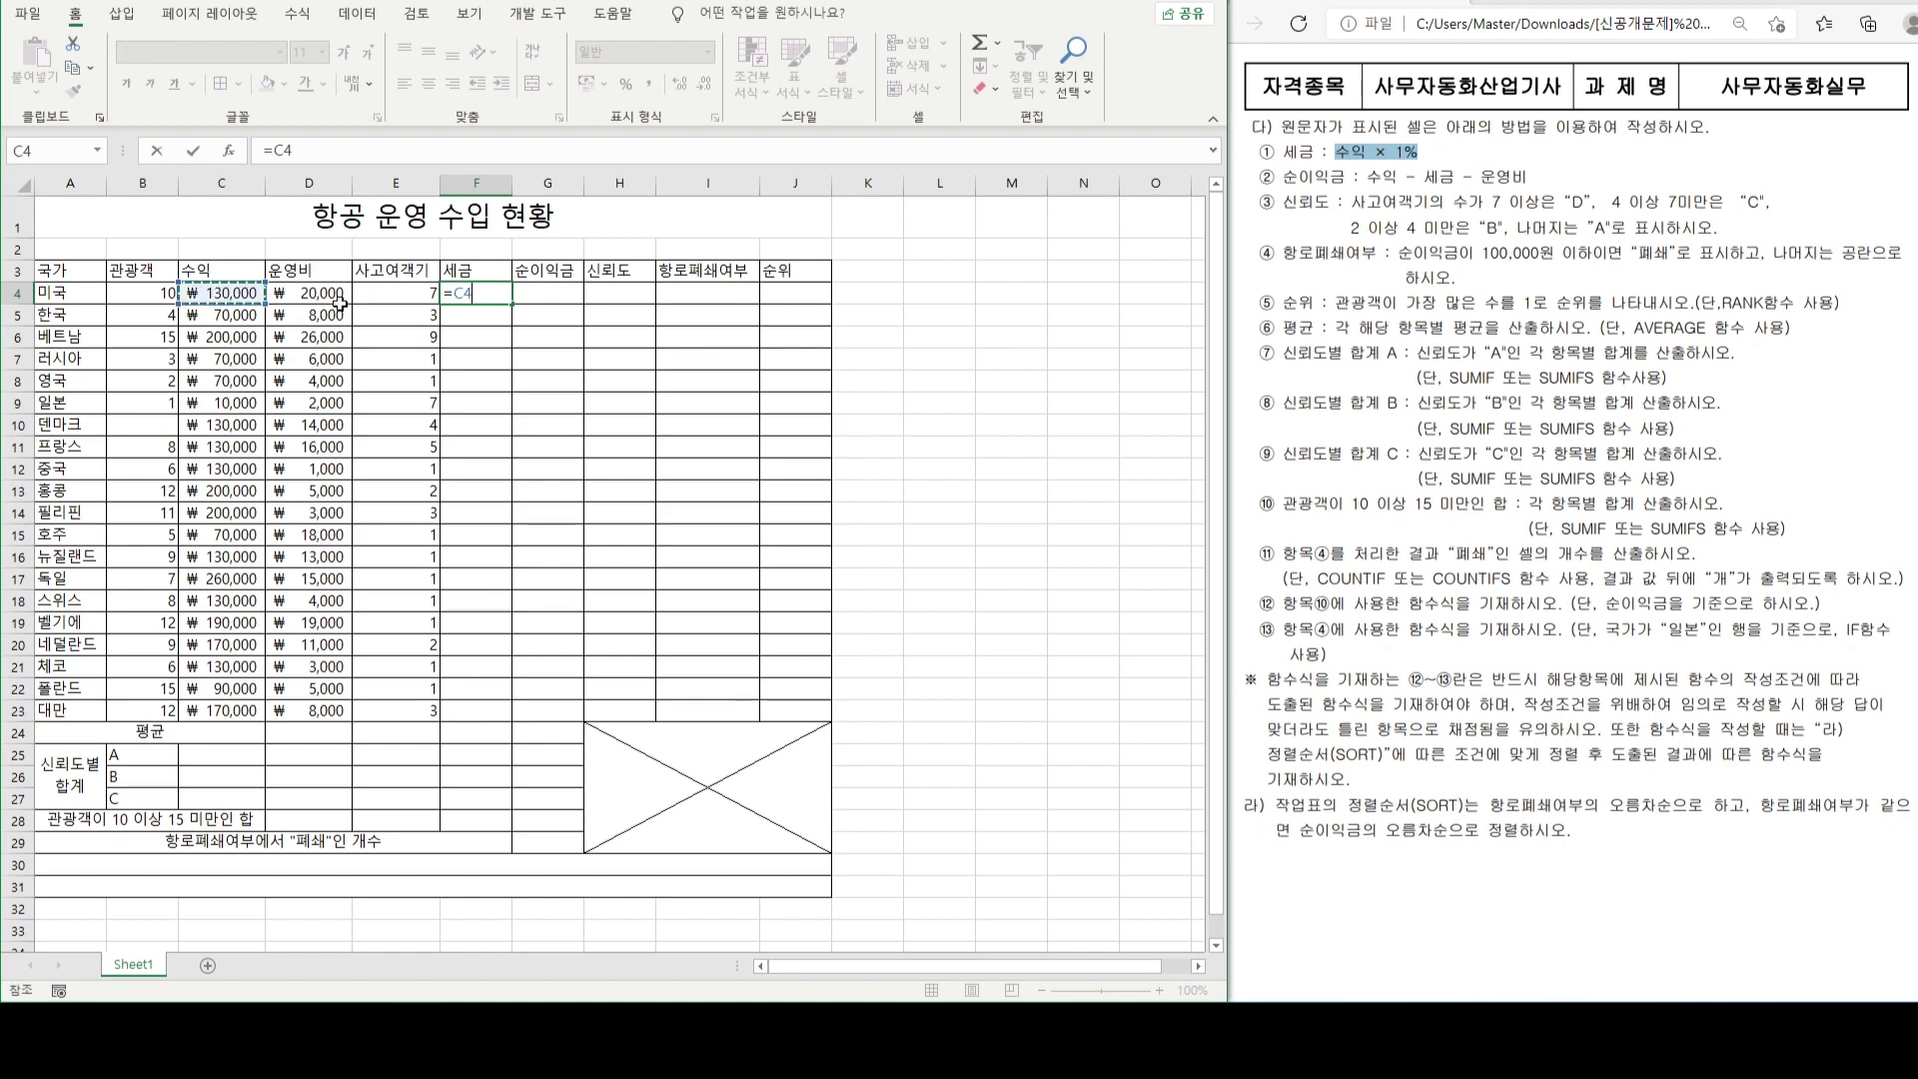
pyautogui.write('*')
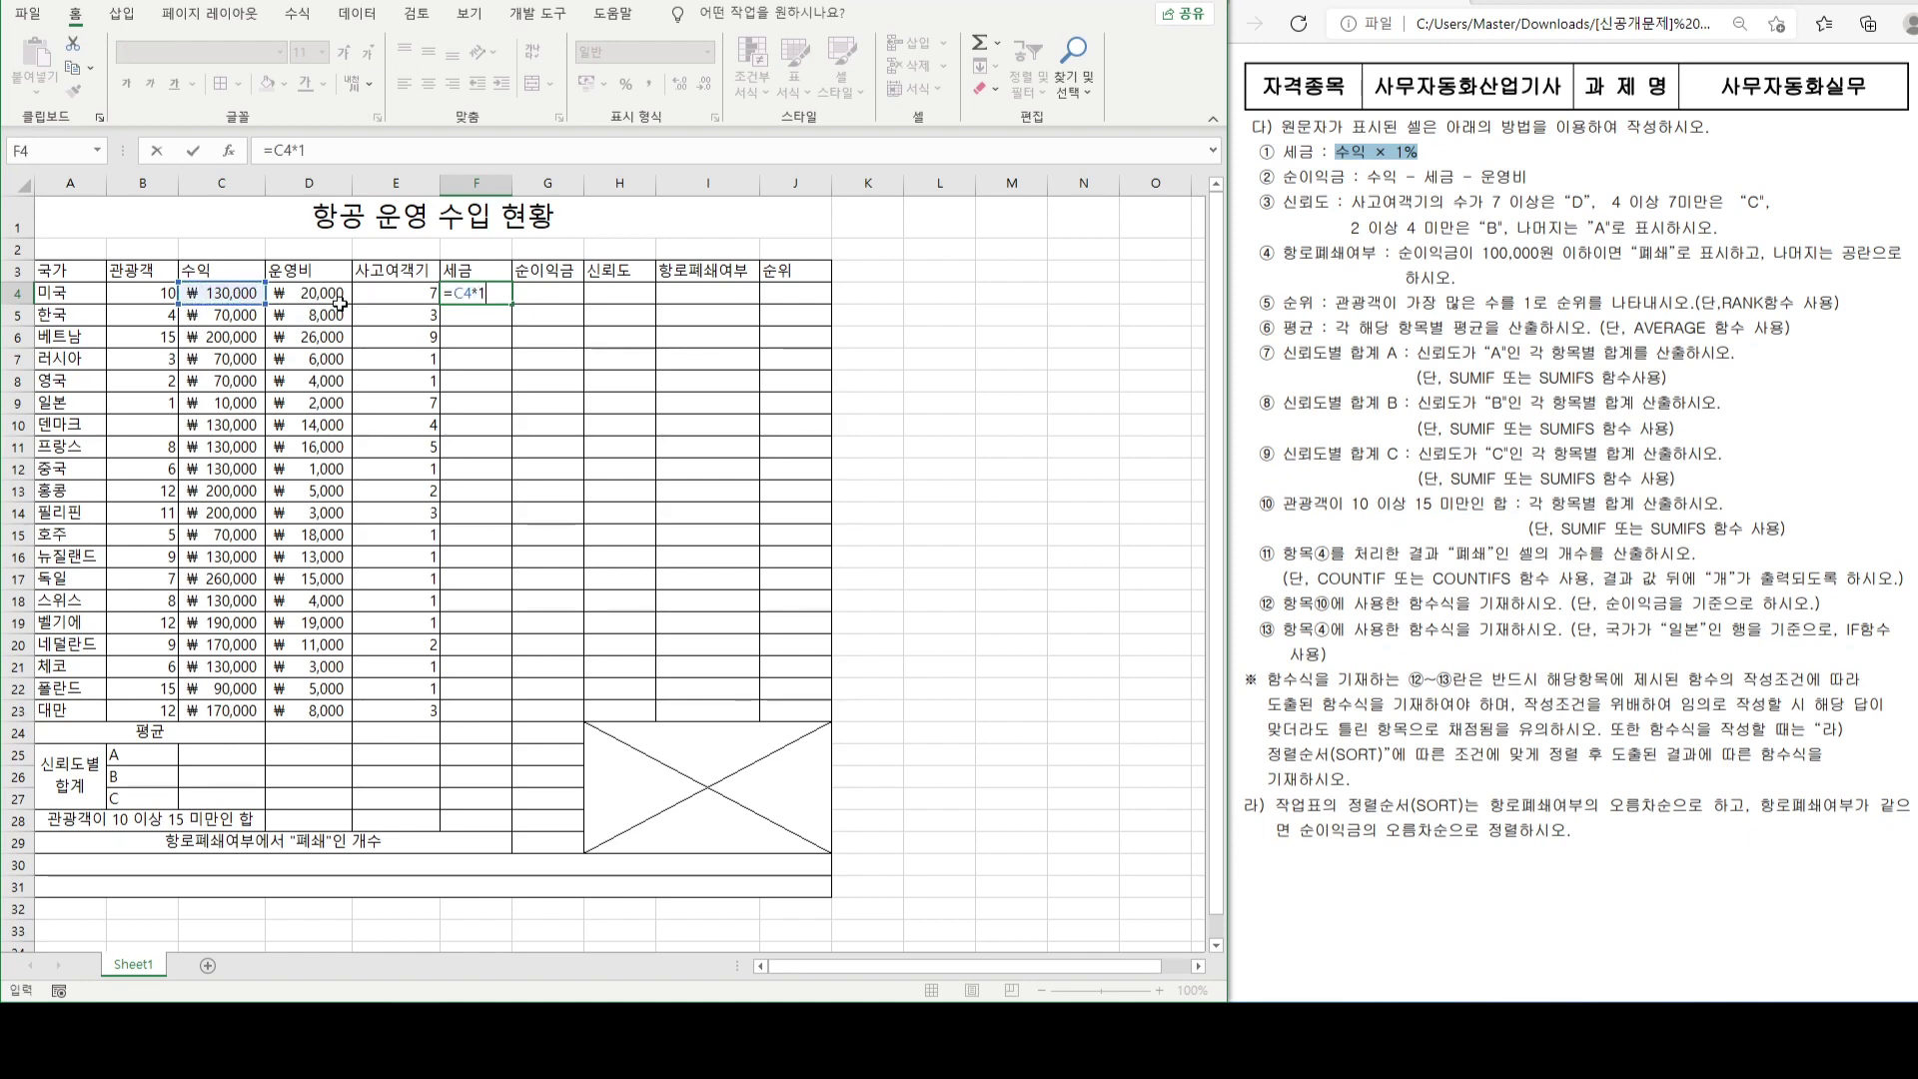
pyautogui.write('1%')
pyautogui.press('Return')
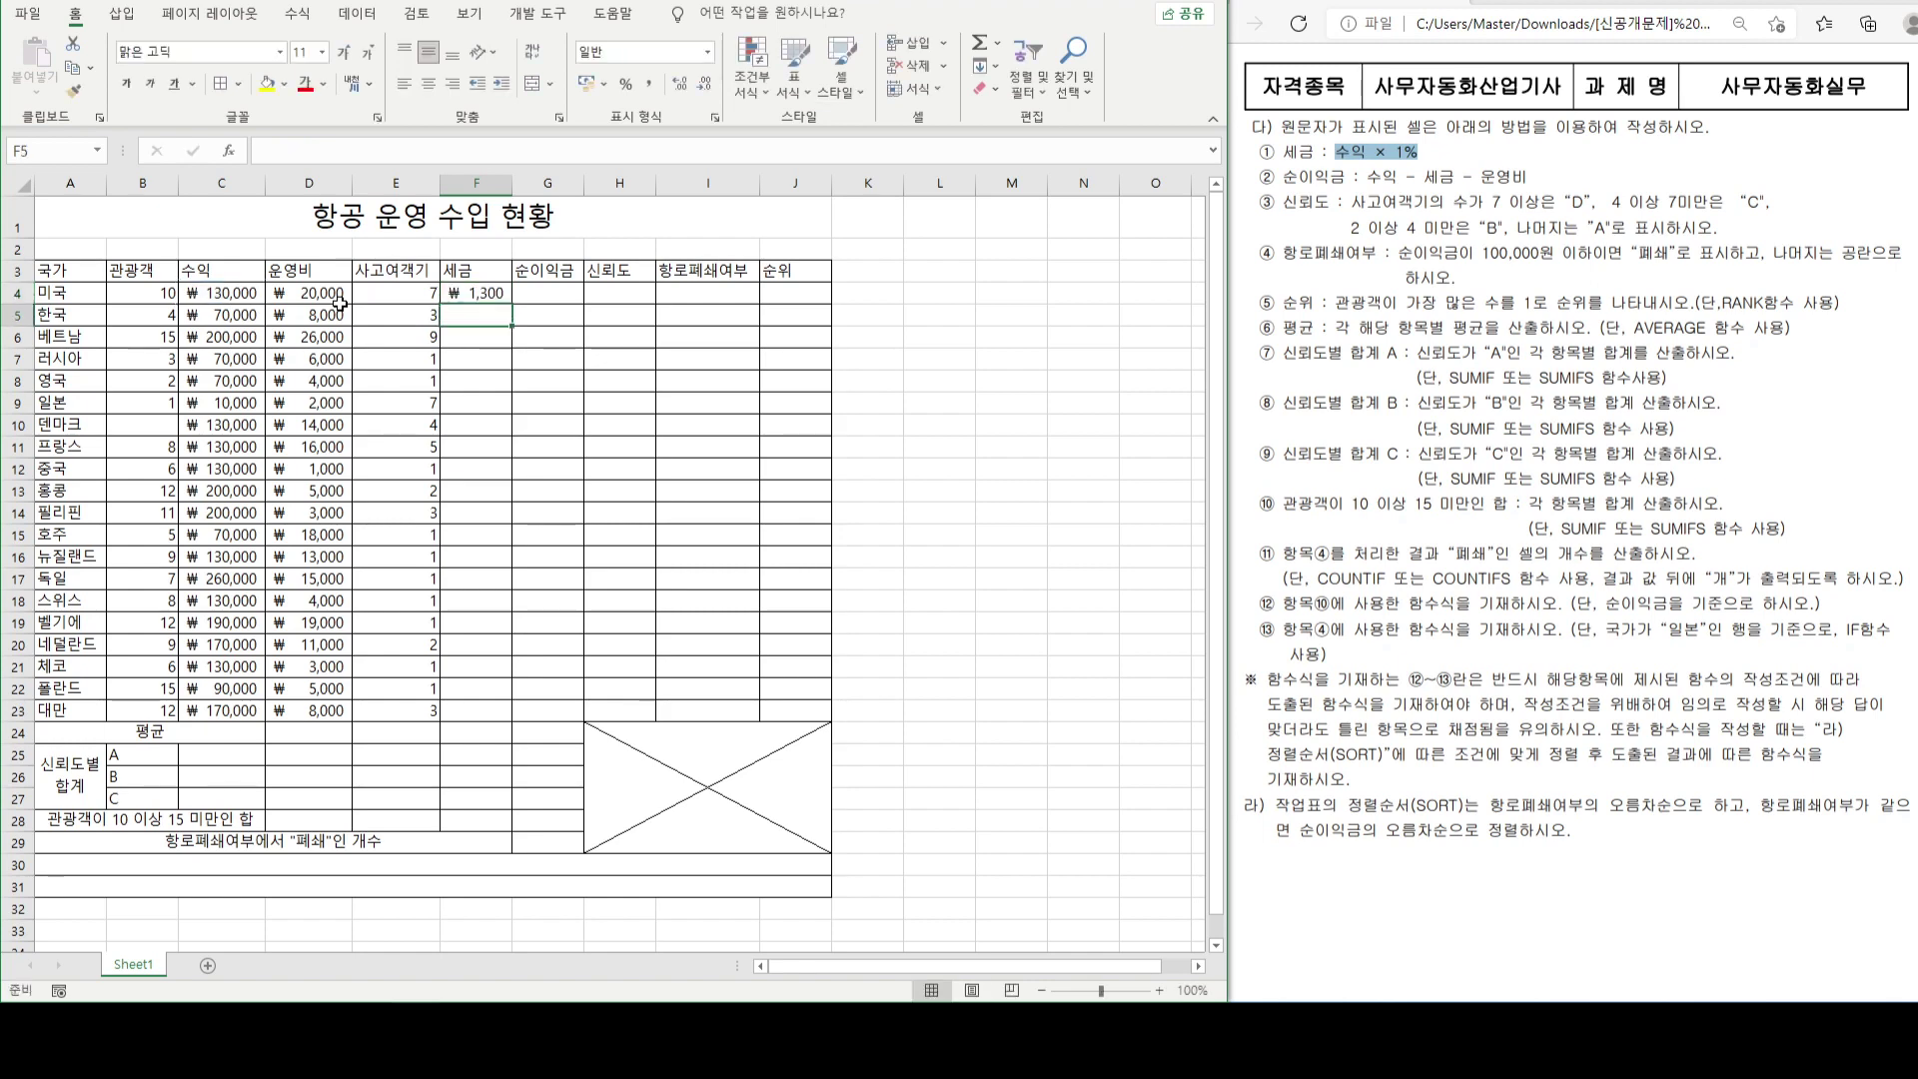
pyautogui.click(481, 298)
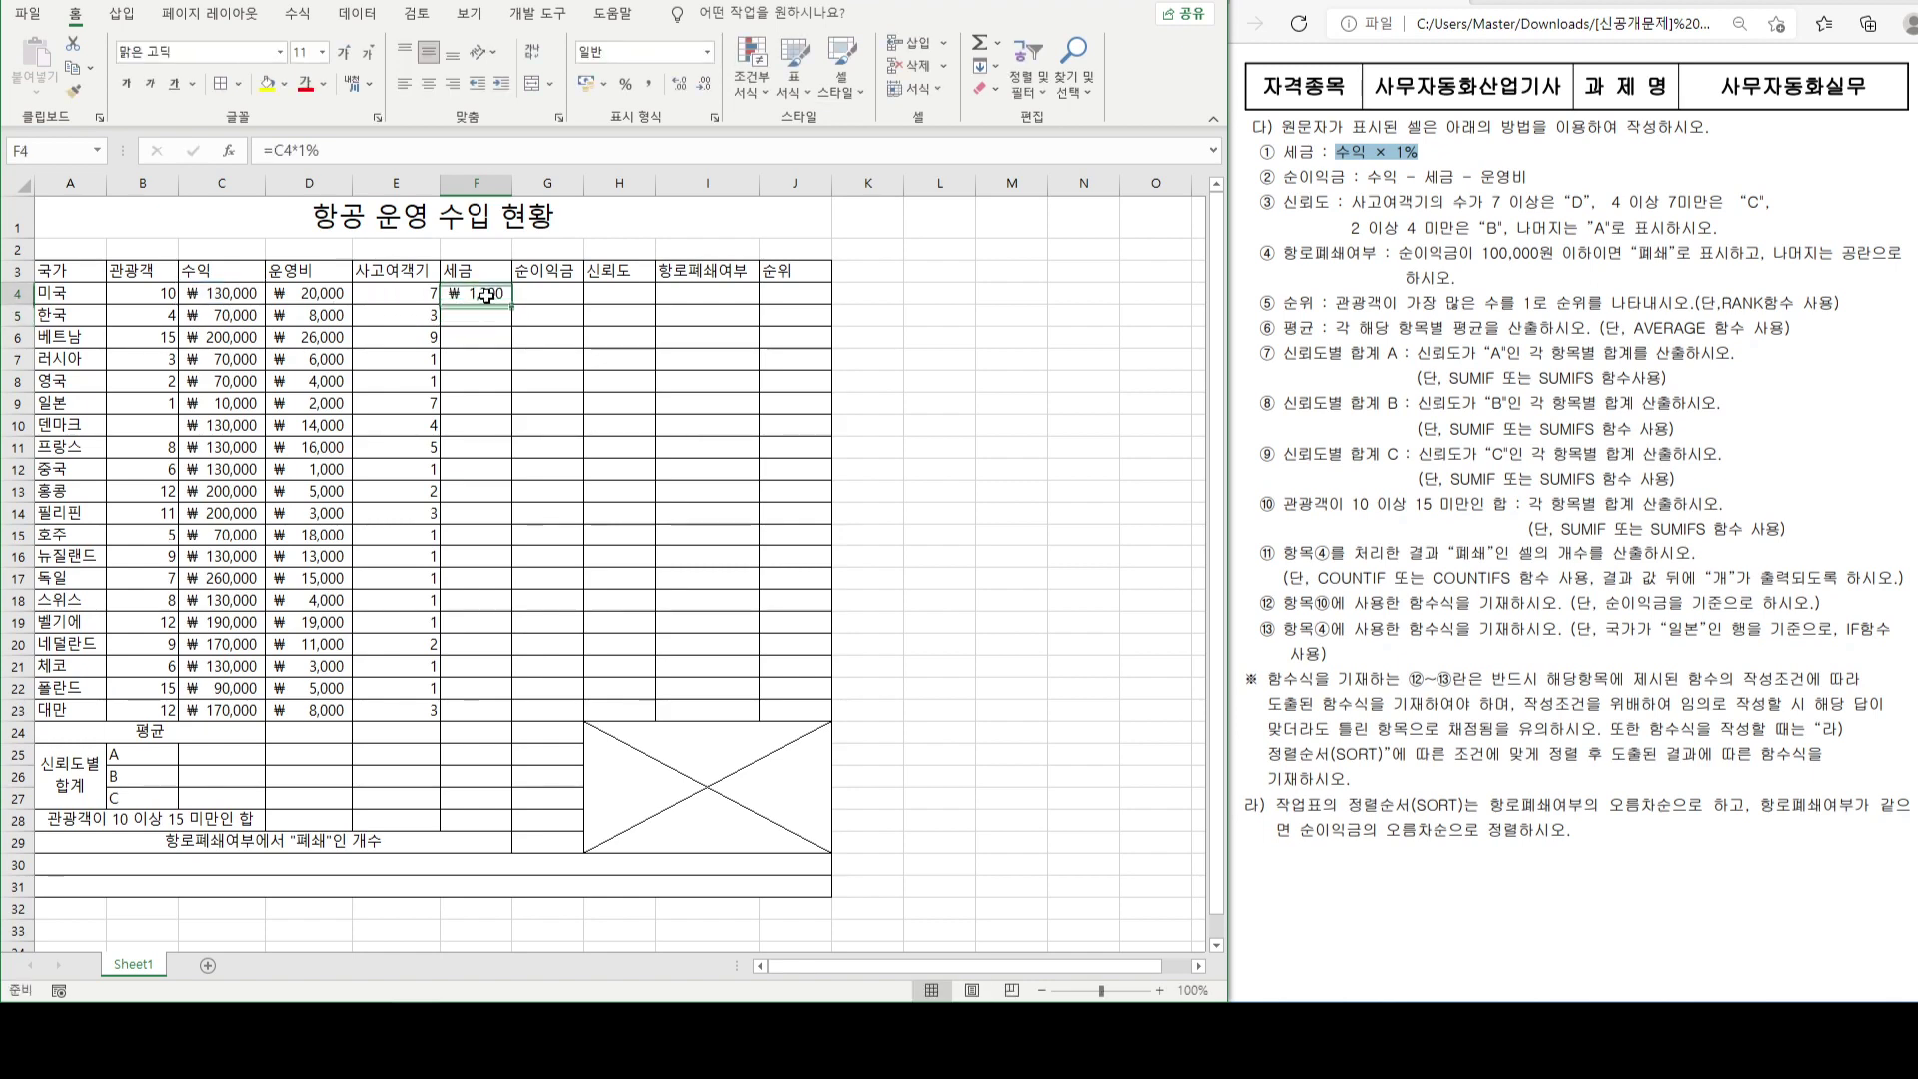
pyautogui.moveTo(513, 307); pyautogui.dragTo(490, 711)
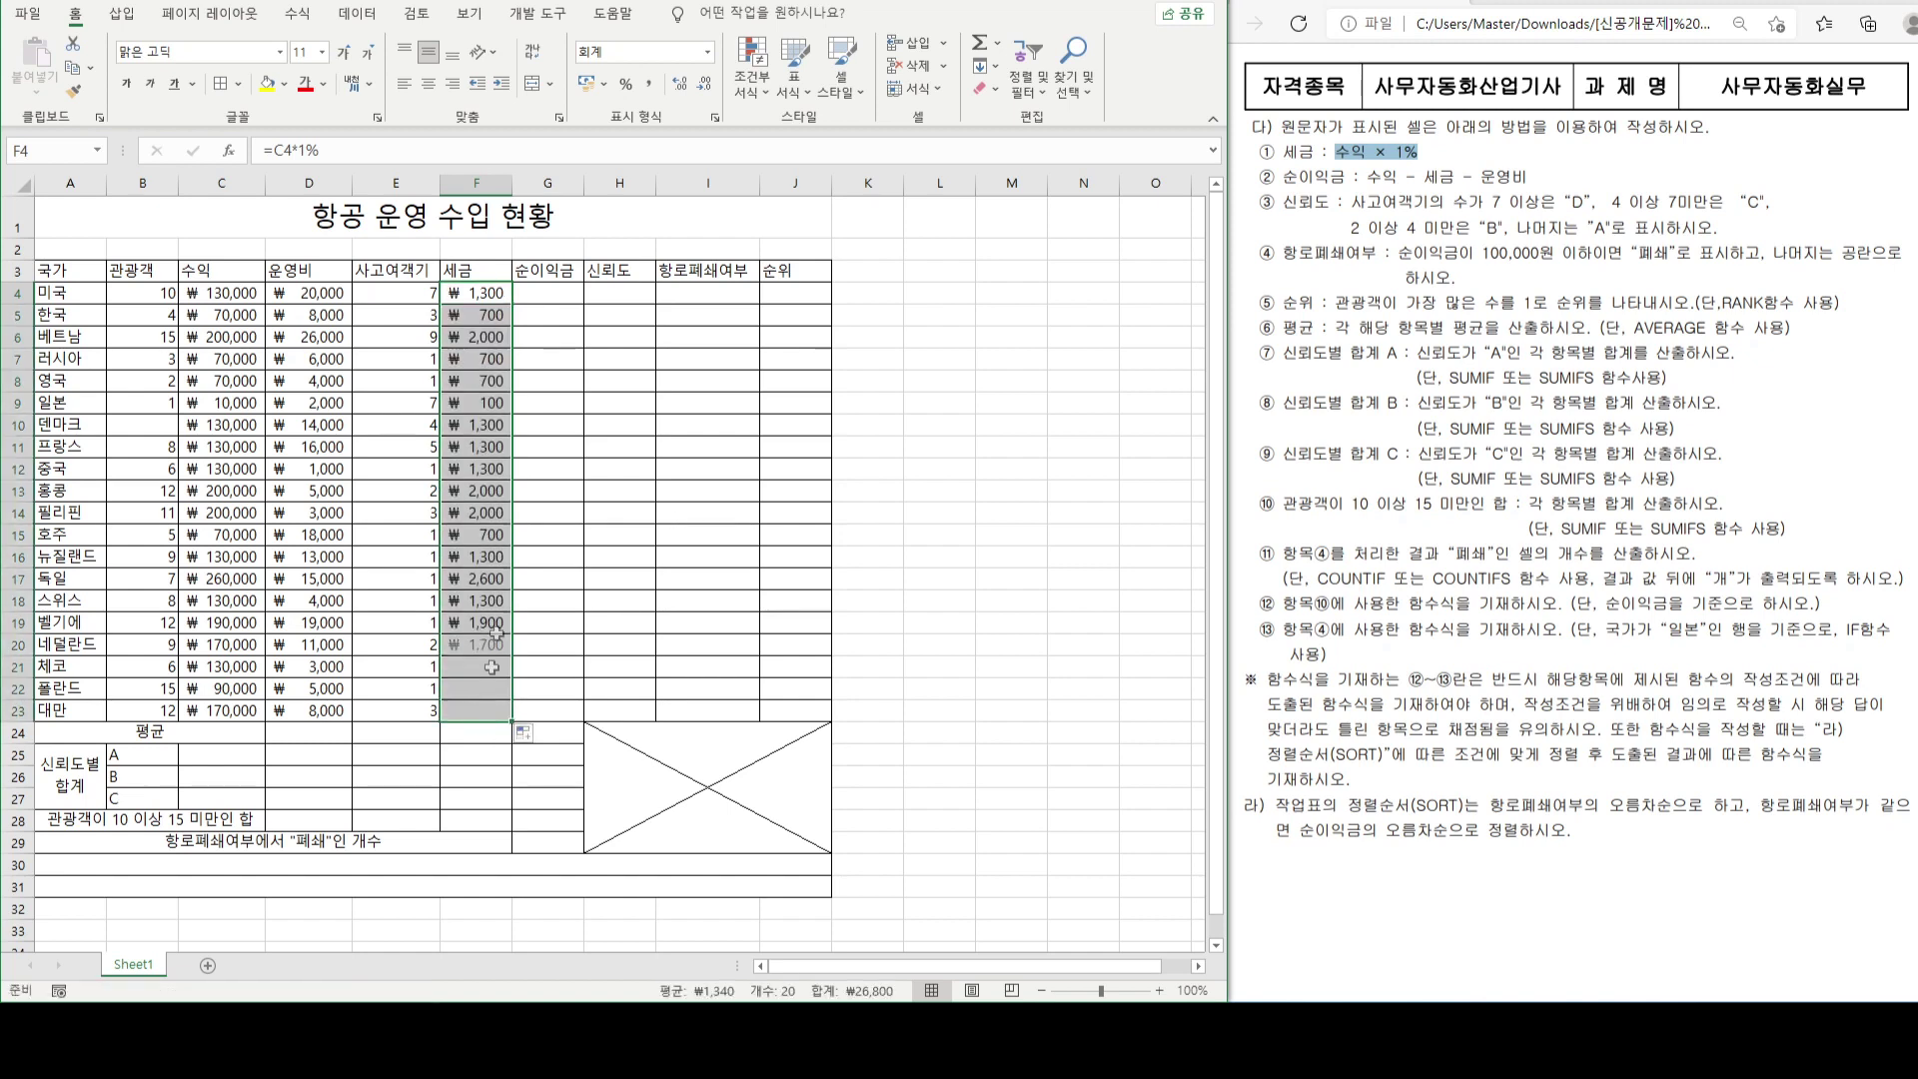
# - Calculate 순이익금 following the exam's rule 수익 - 세금 - 운영비: enter =C4-F4-D4 in G4 and fill it down to G23
pyautogui.click(569, 295)
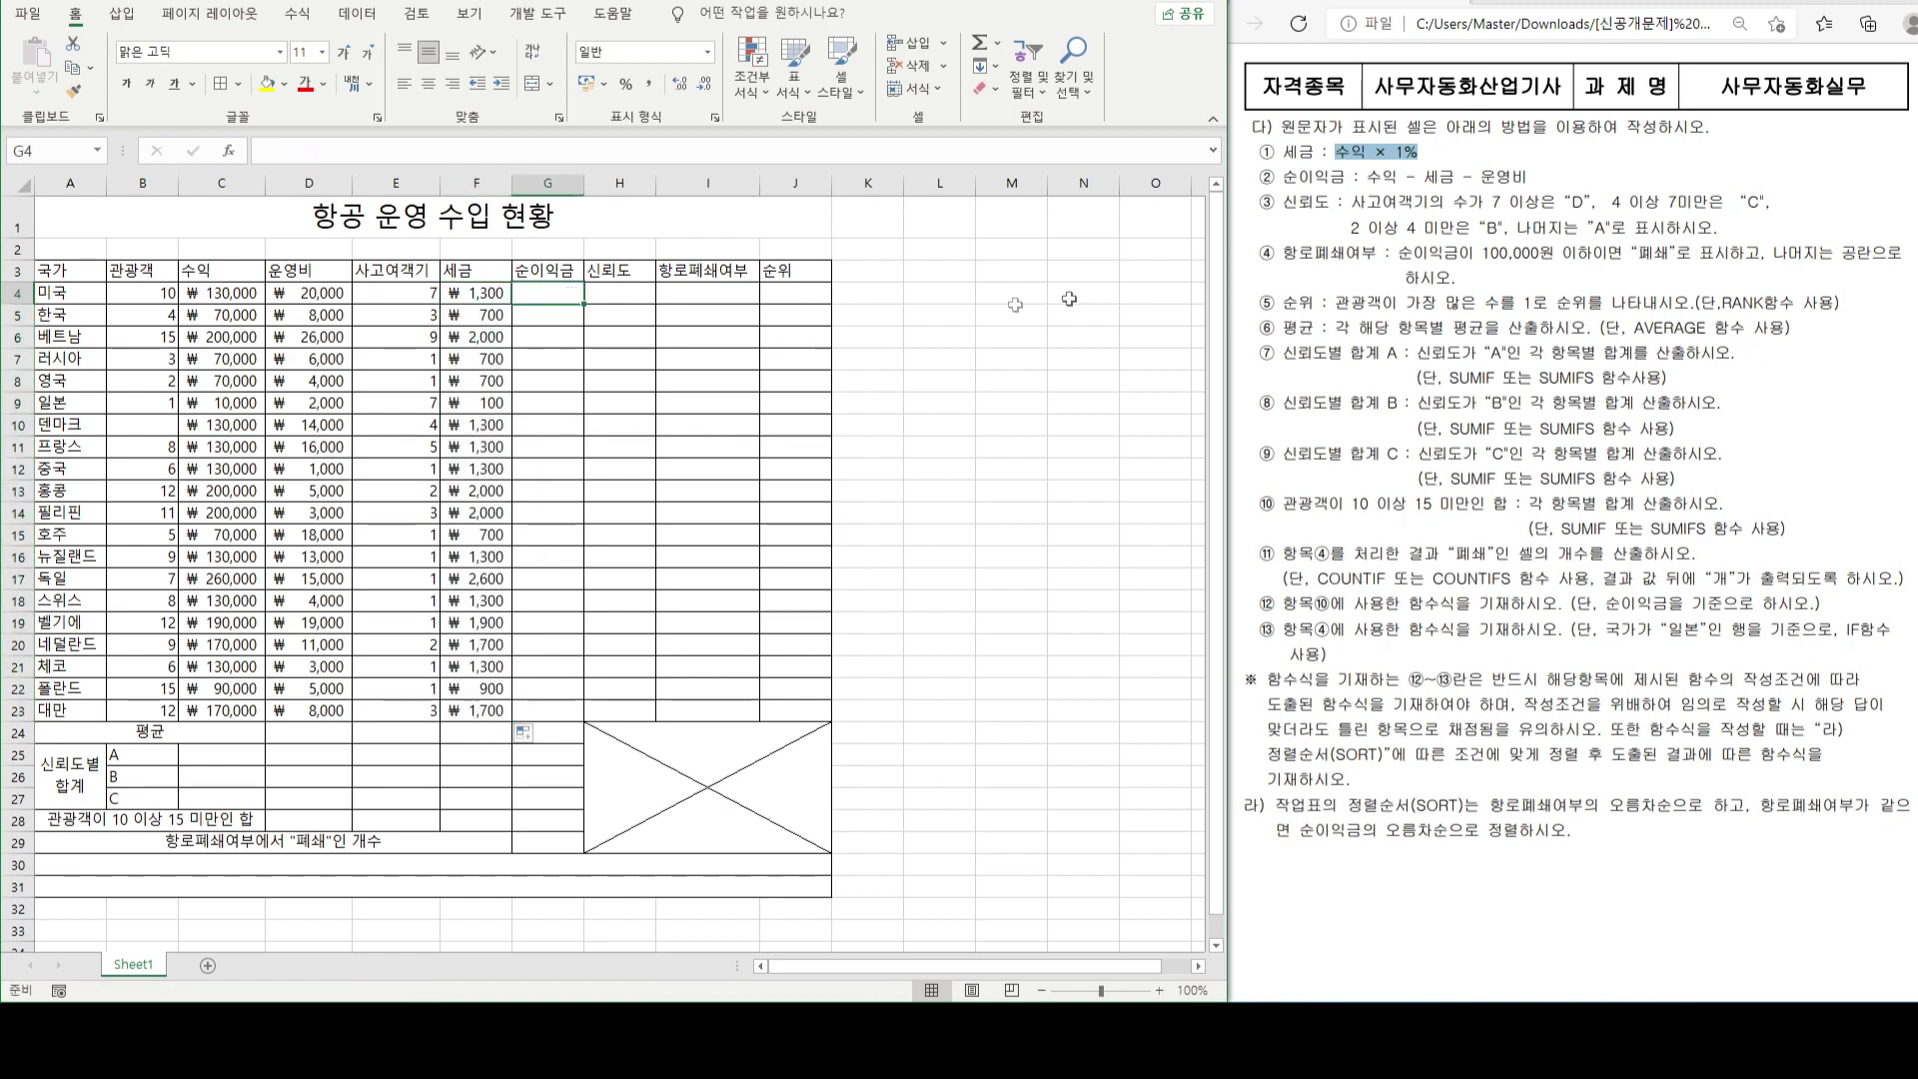
pyautogui.click(1374, 185)
pyautogui.moveTo(1367, 180); pyautogui.dragTo(1534, 185)
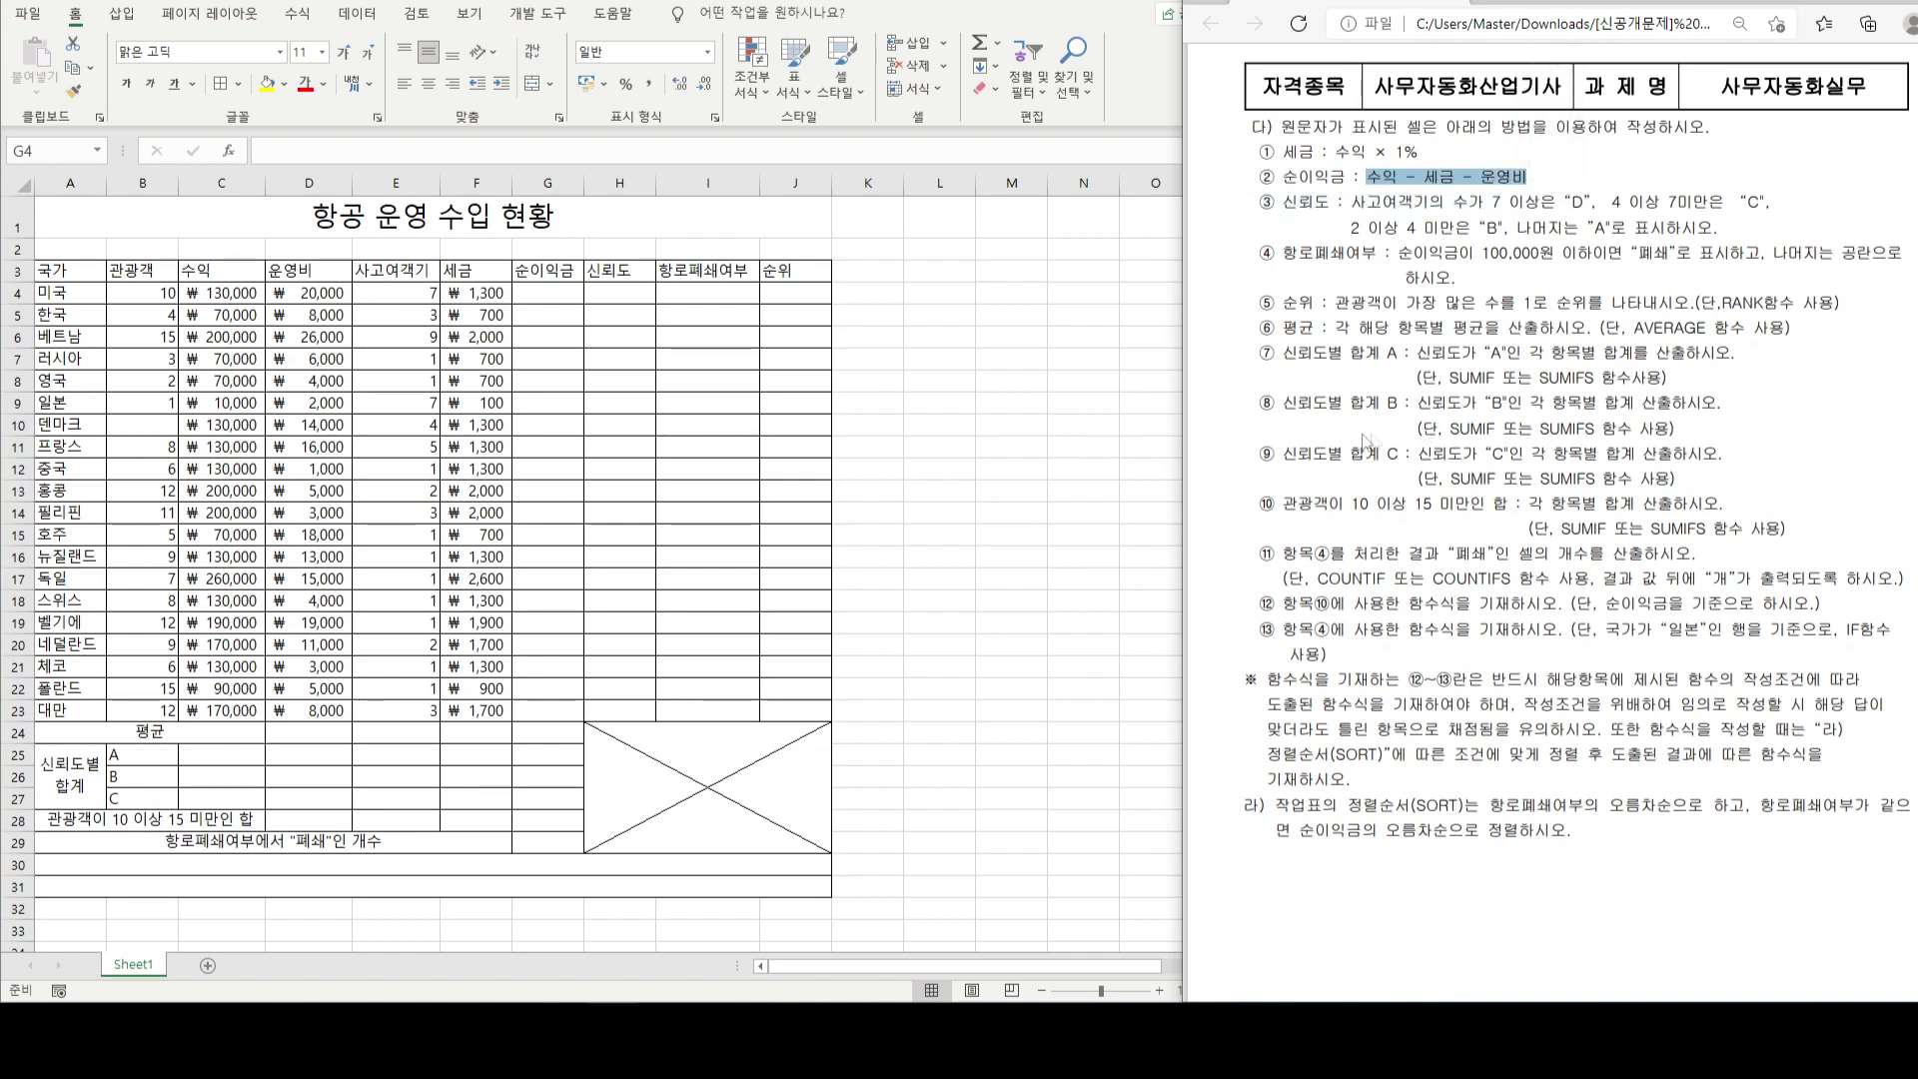
pyautogui.click(541, 289)
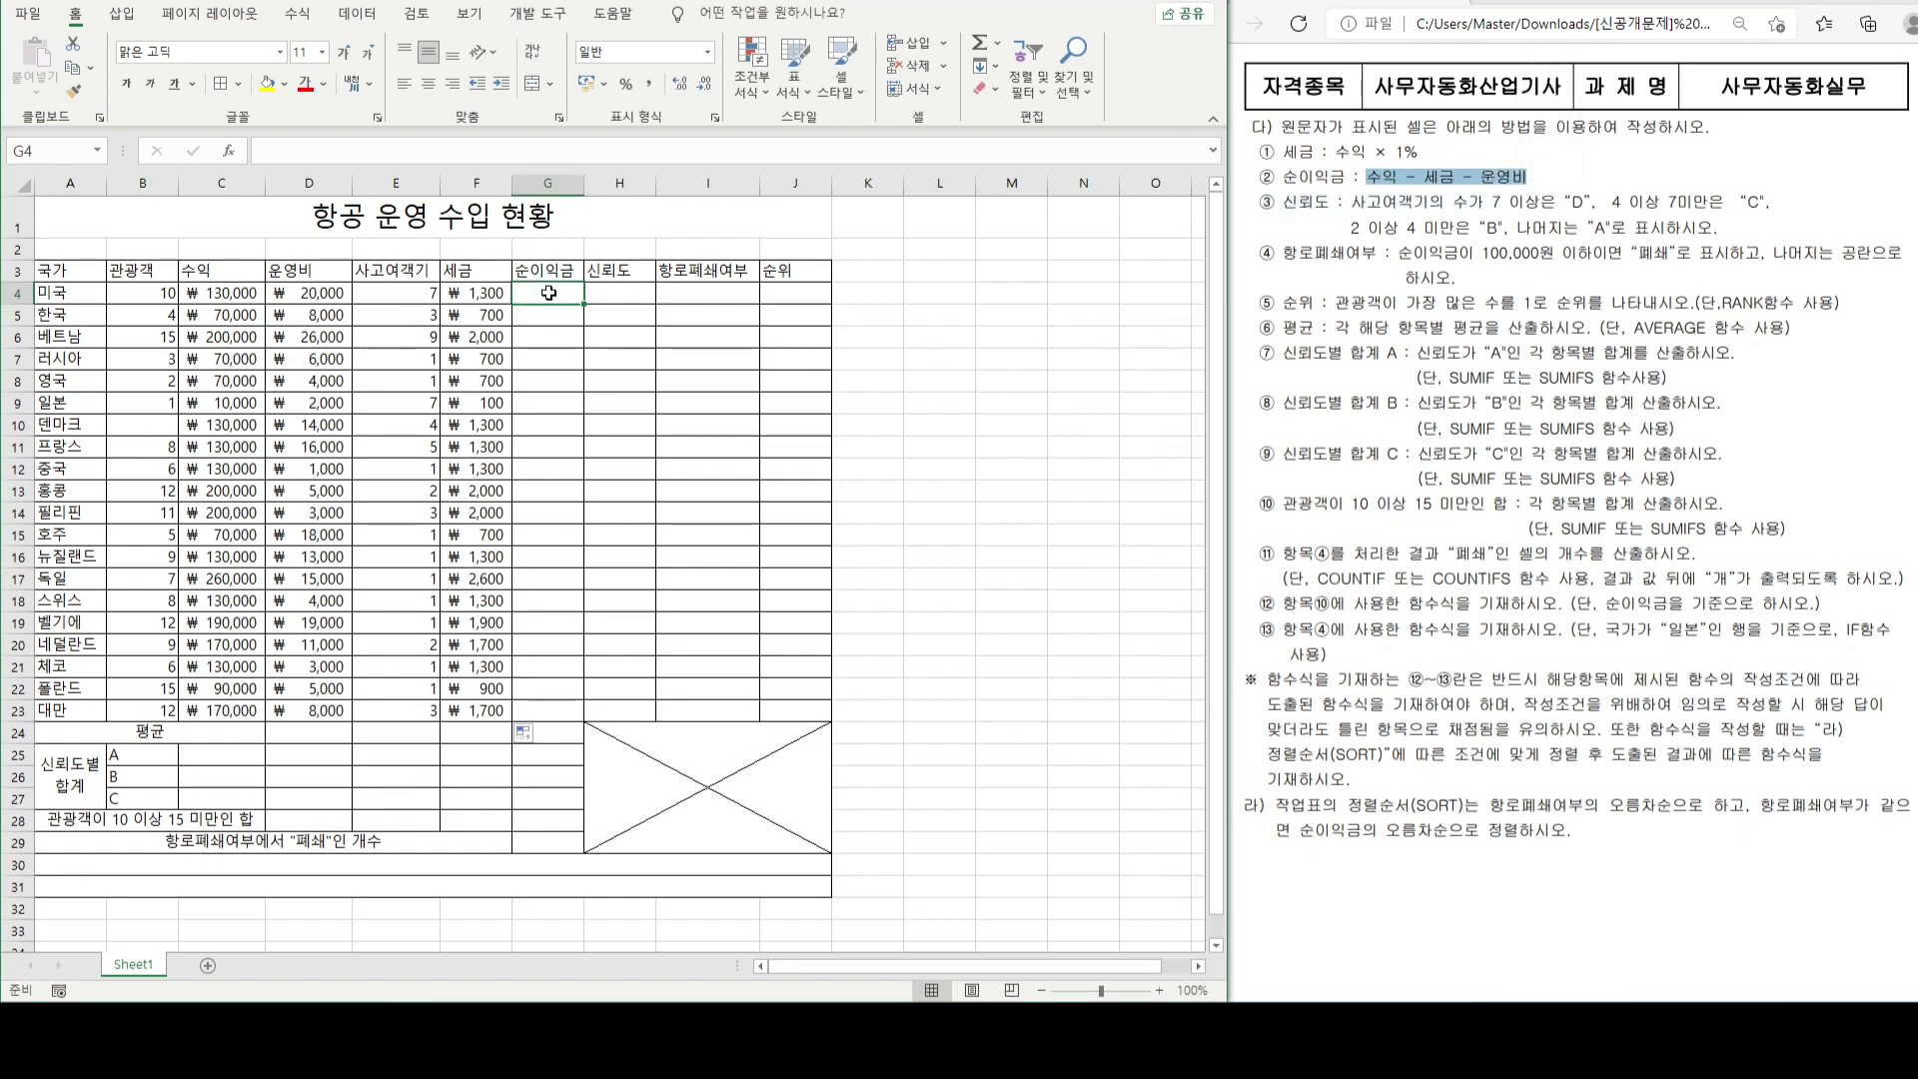
pyautogui.write('=')
pyautogui.click(216, 294)
pyautogui.write('-')
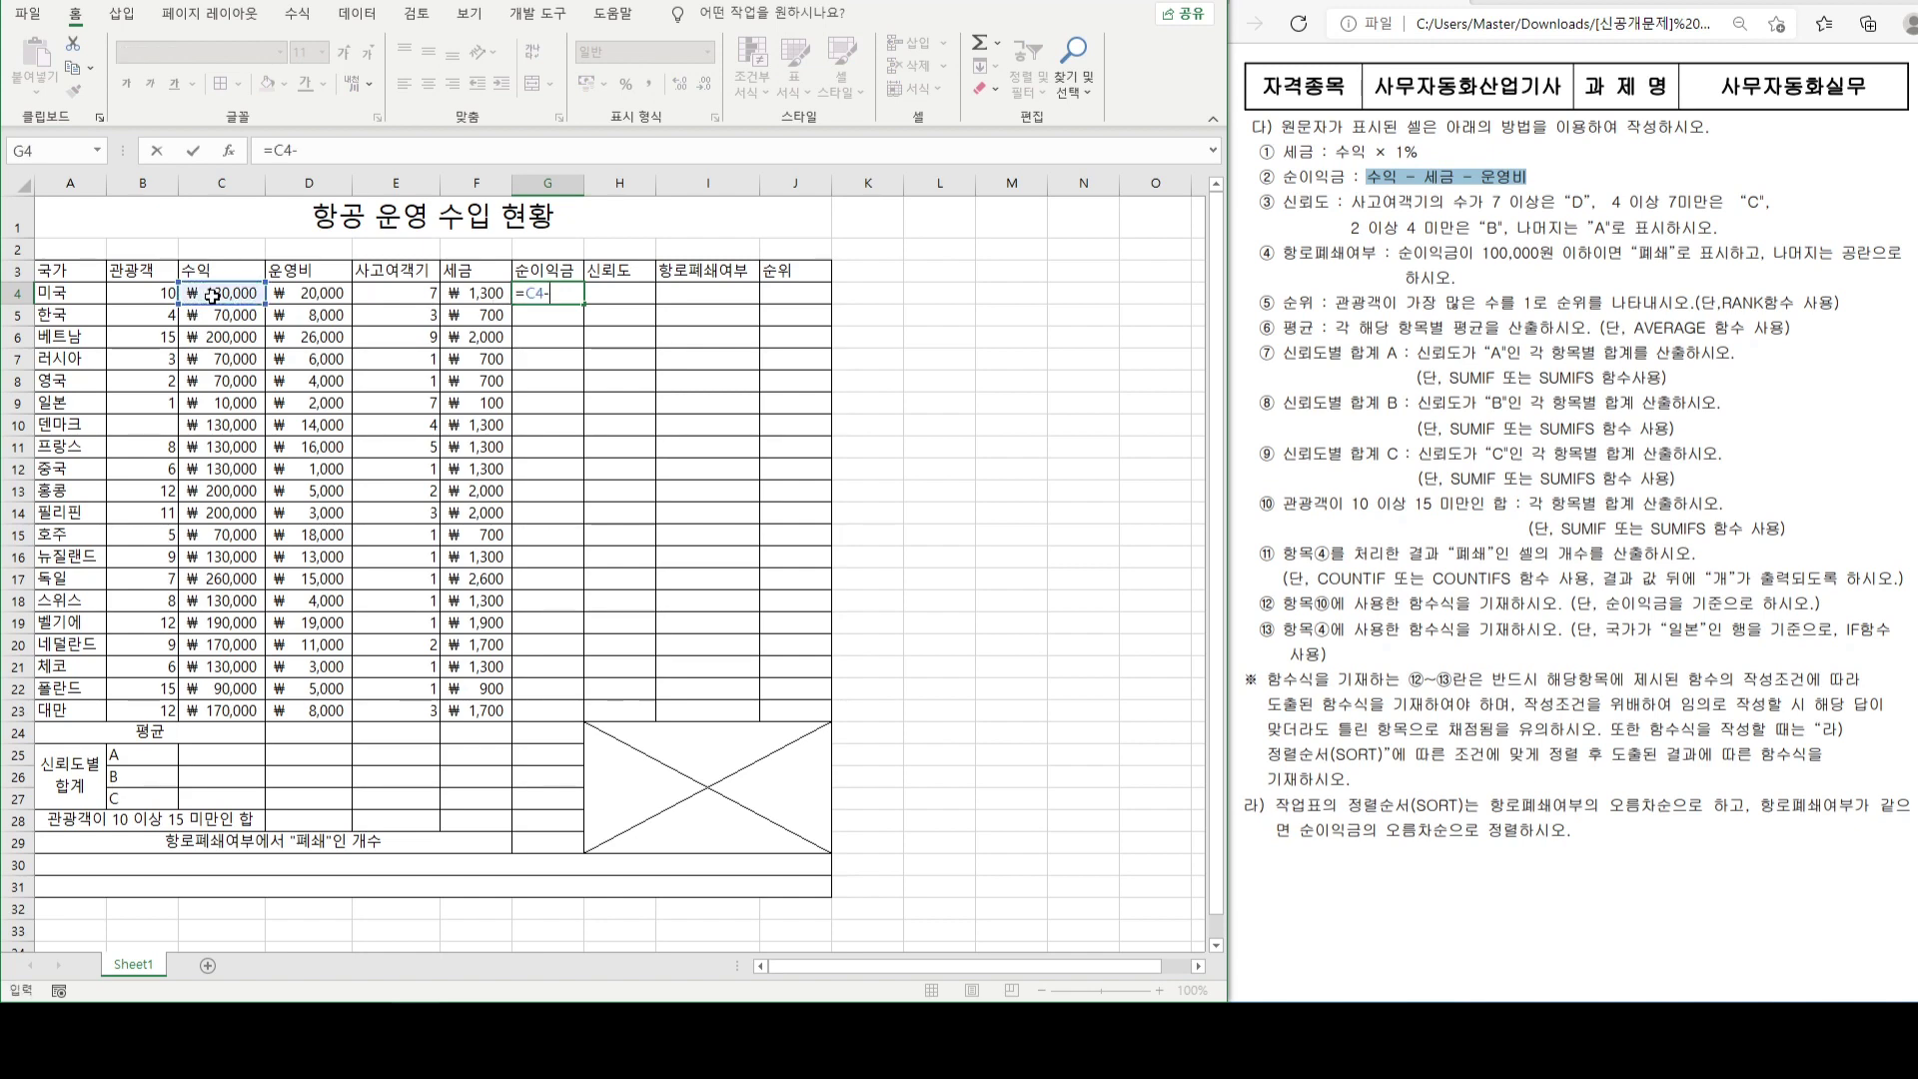
pyautogui.click(485, 297)
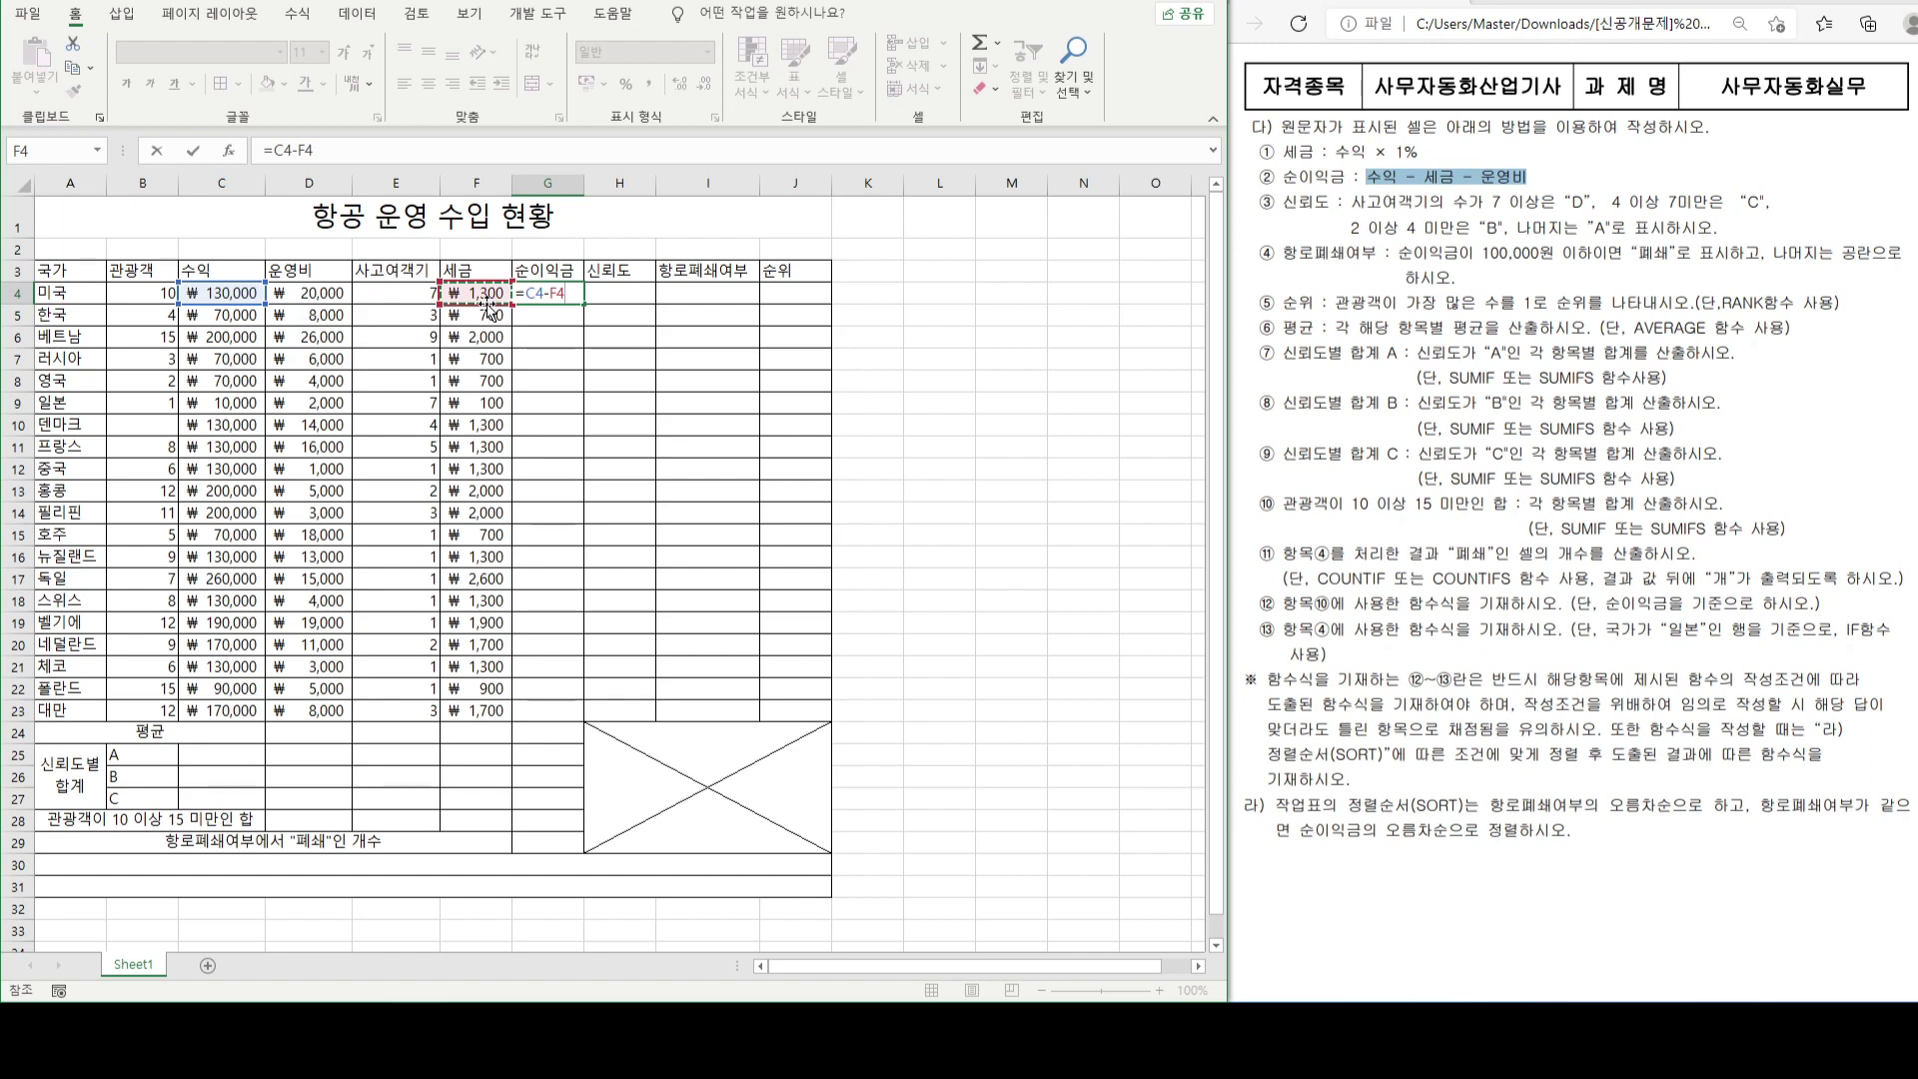
pyautogui.write('-')
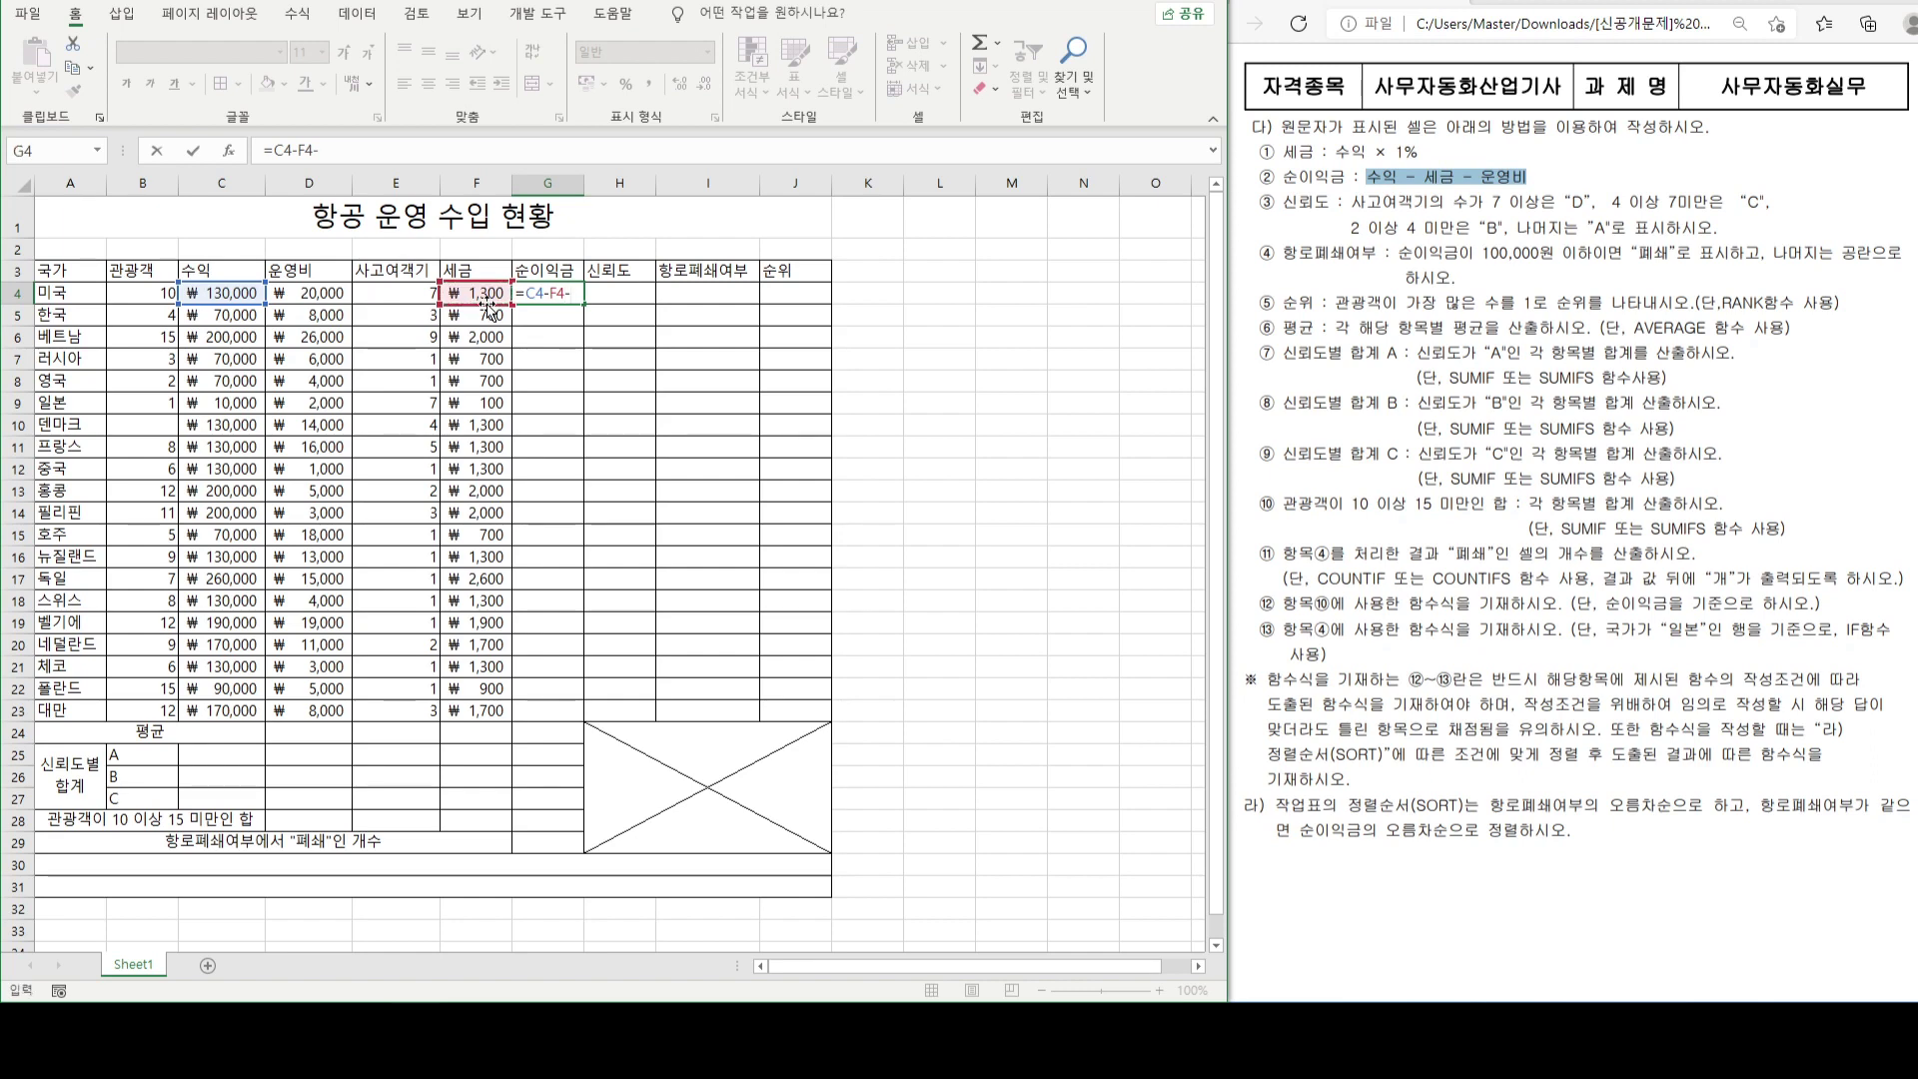
pyautogui.click(322, 292)
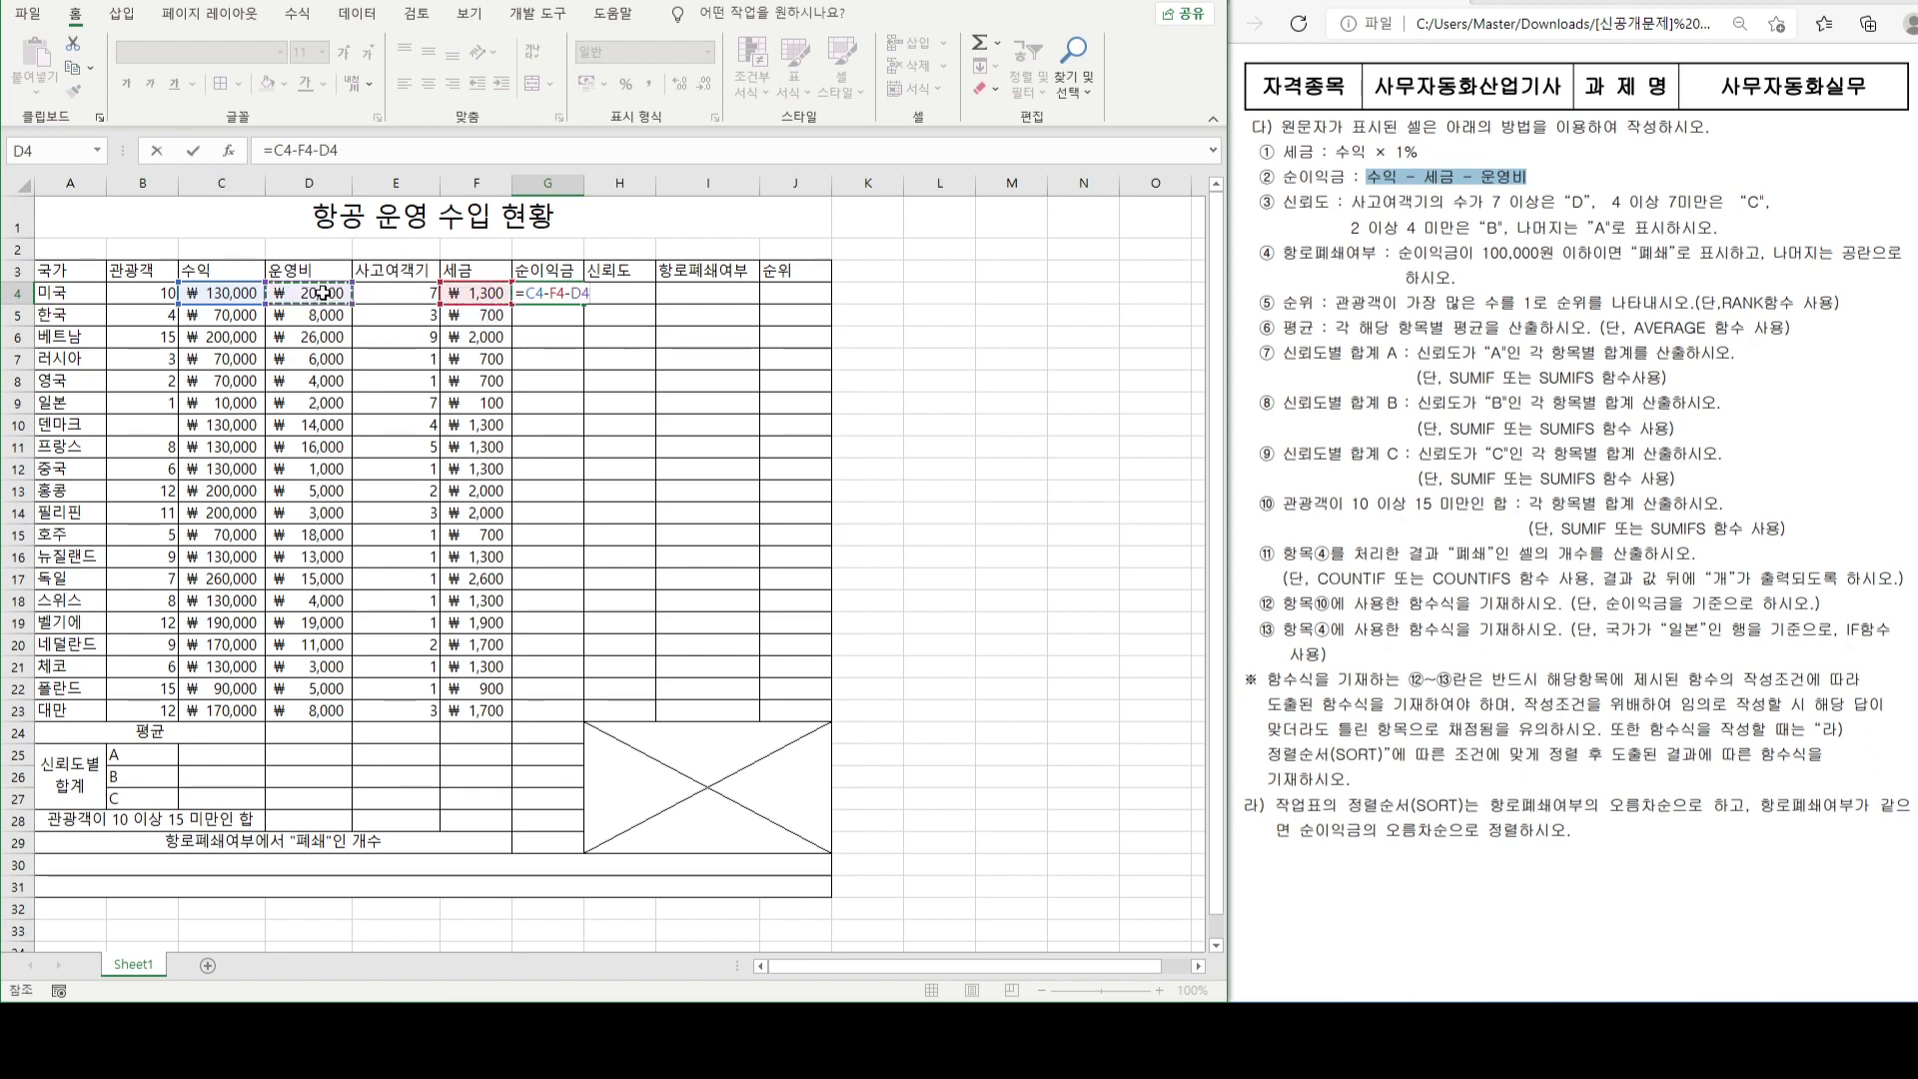
pyautogui.press('Return')
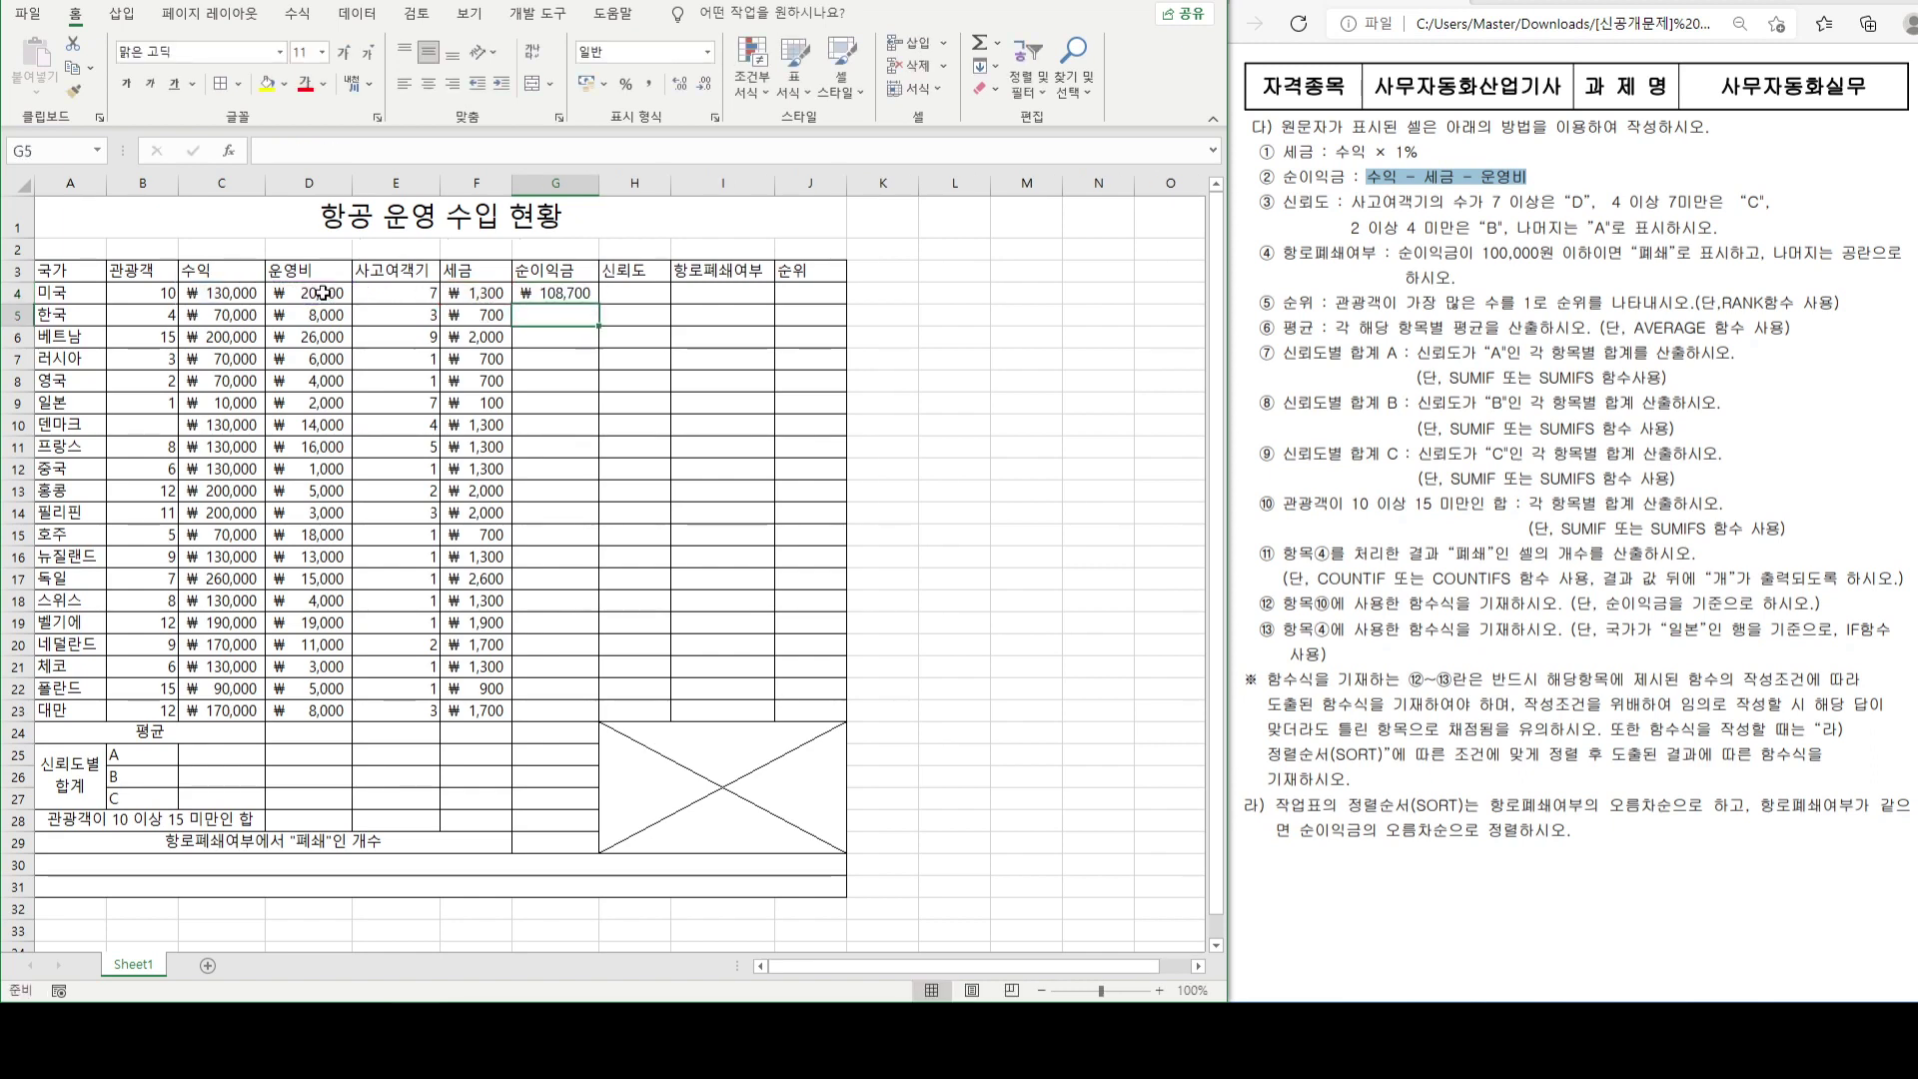
pyautogui.click(578, 290)
pyautogui.moveTo(598, 304); pyautogui.dragTo(602, 724)
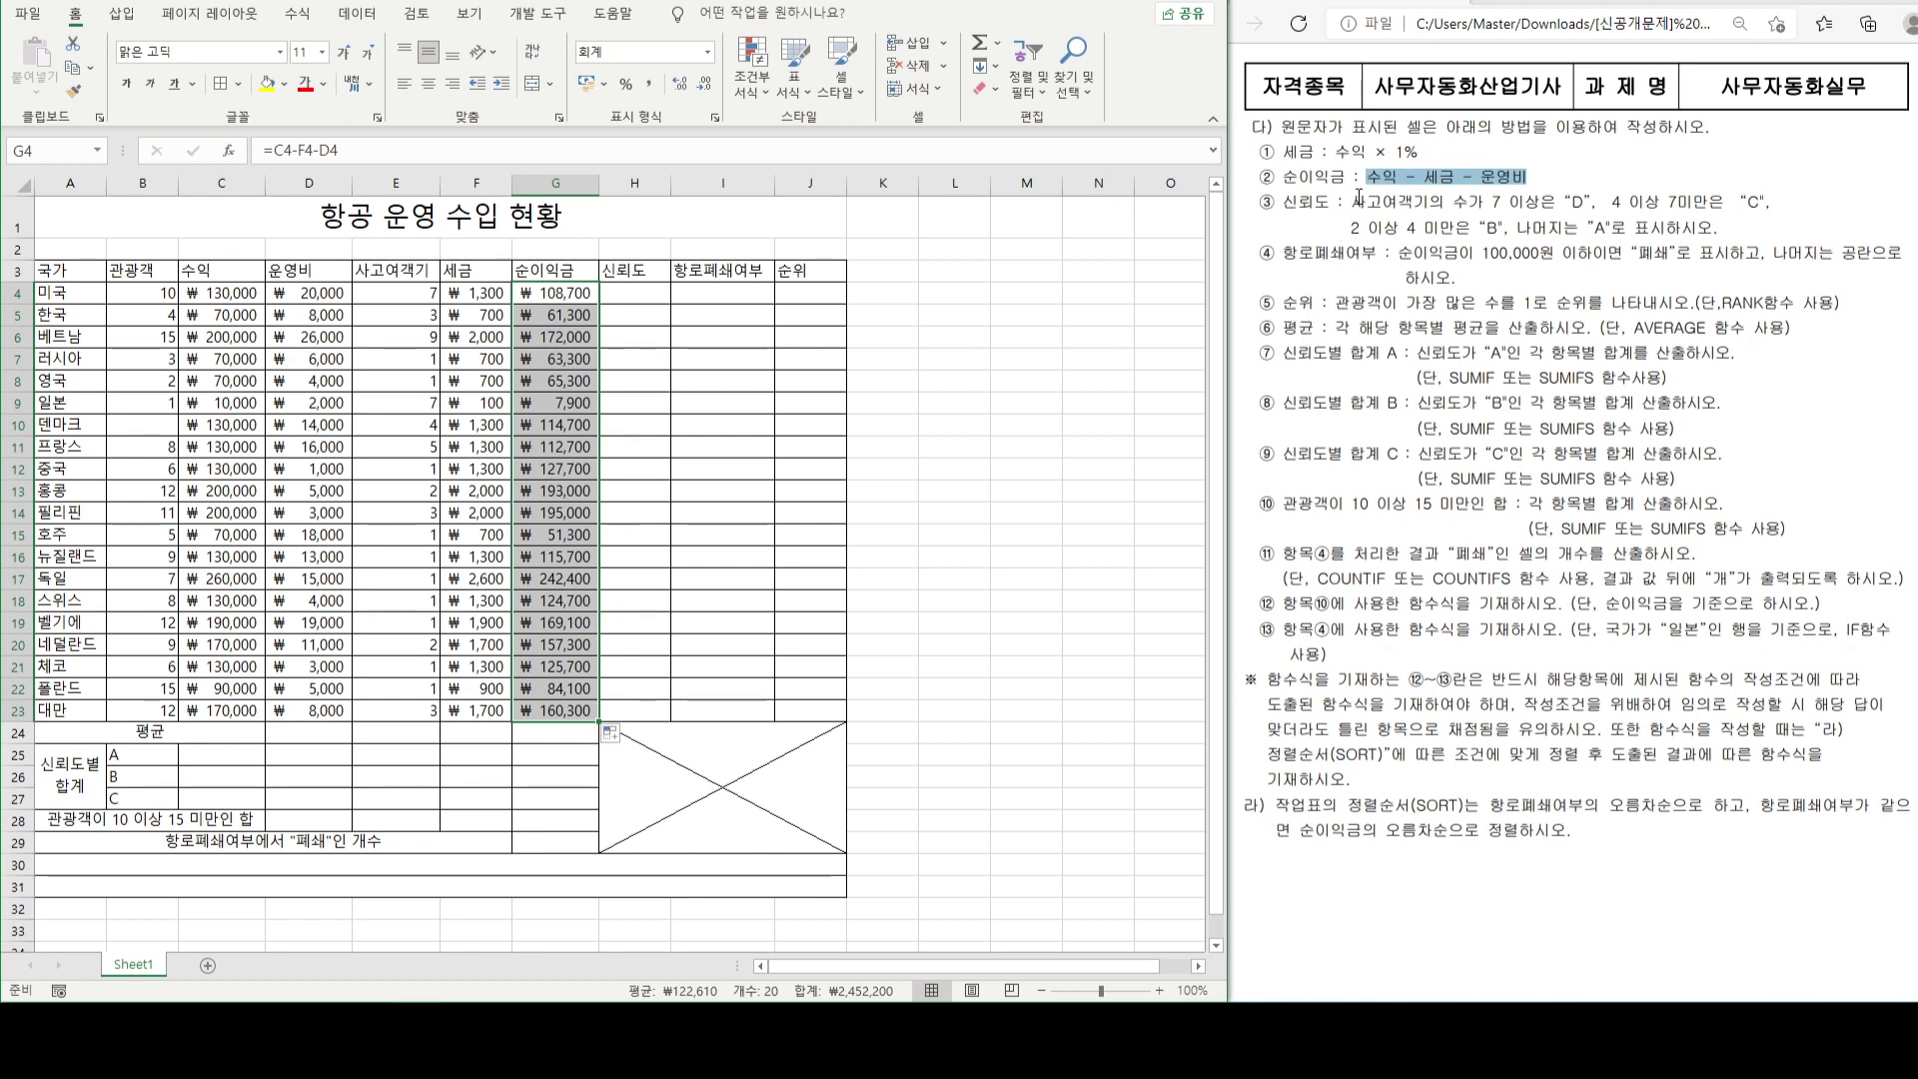
# - Write =if(E4>=7,"D","A") in H4 as the first condition of the exam's 신뢰도 rule
pyautogui.moveTo(1357, 203); pyautogui.dragTo(1723, 233)
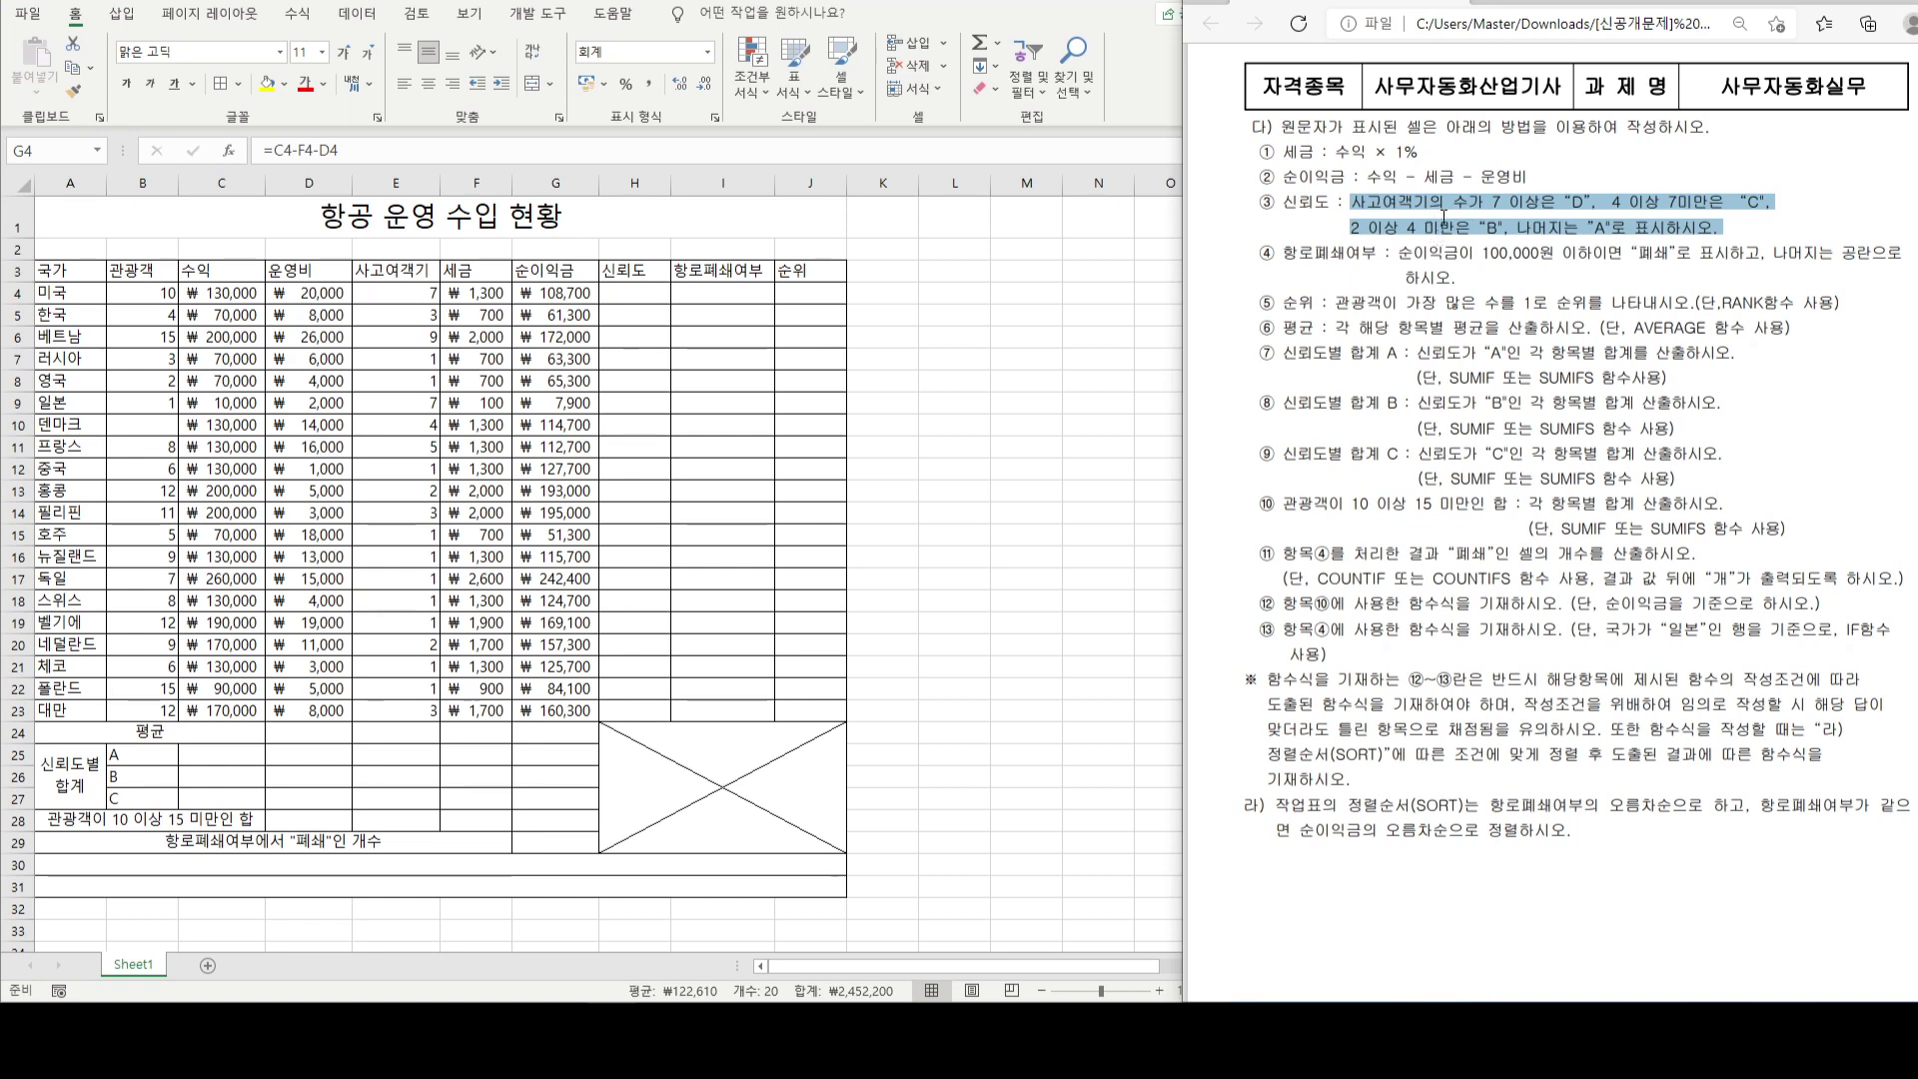
pyautogui.click(631, 296)
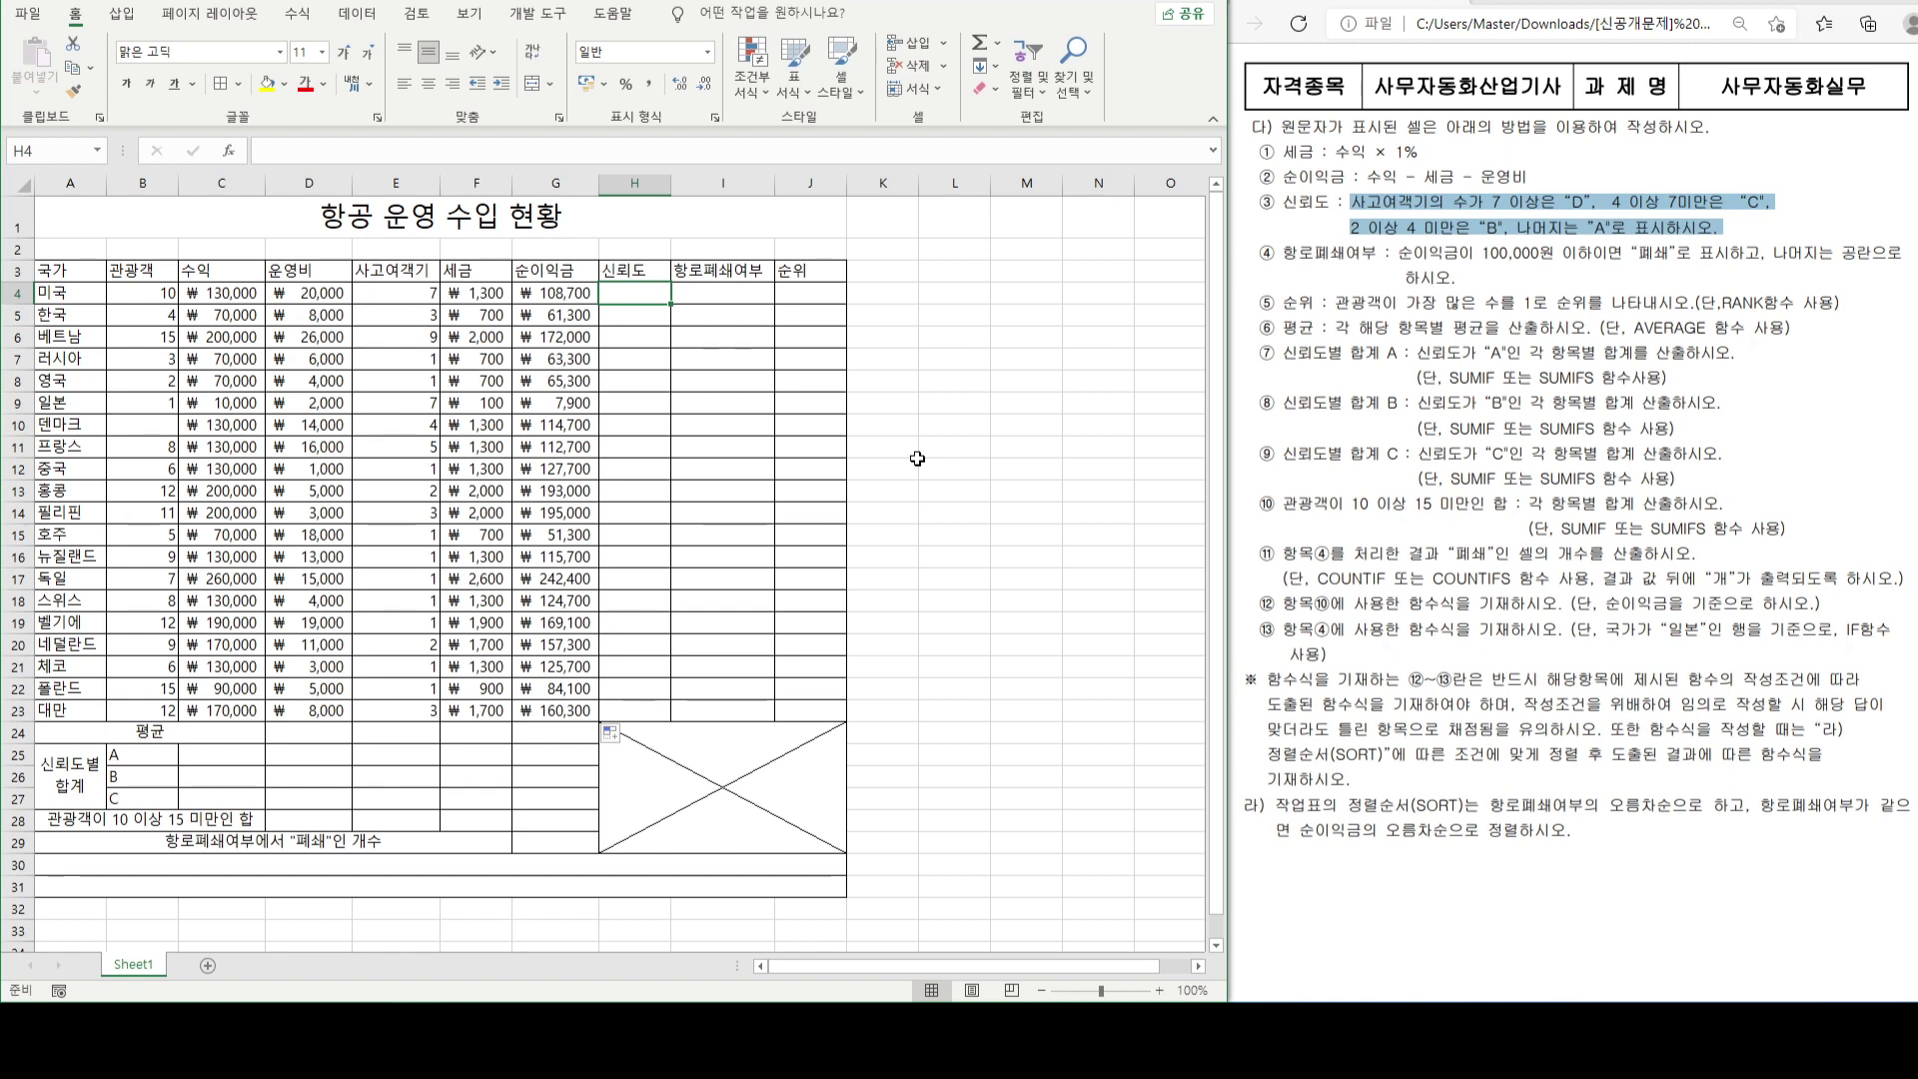
pyautogui.write('=')
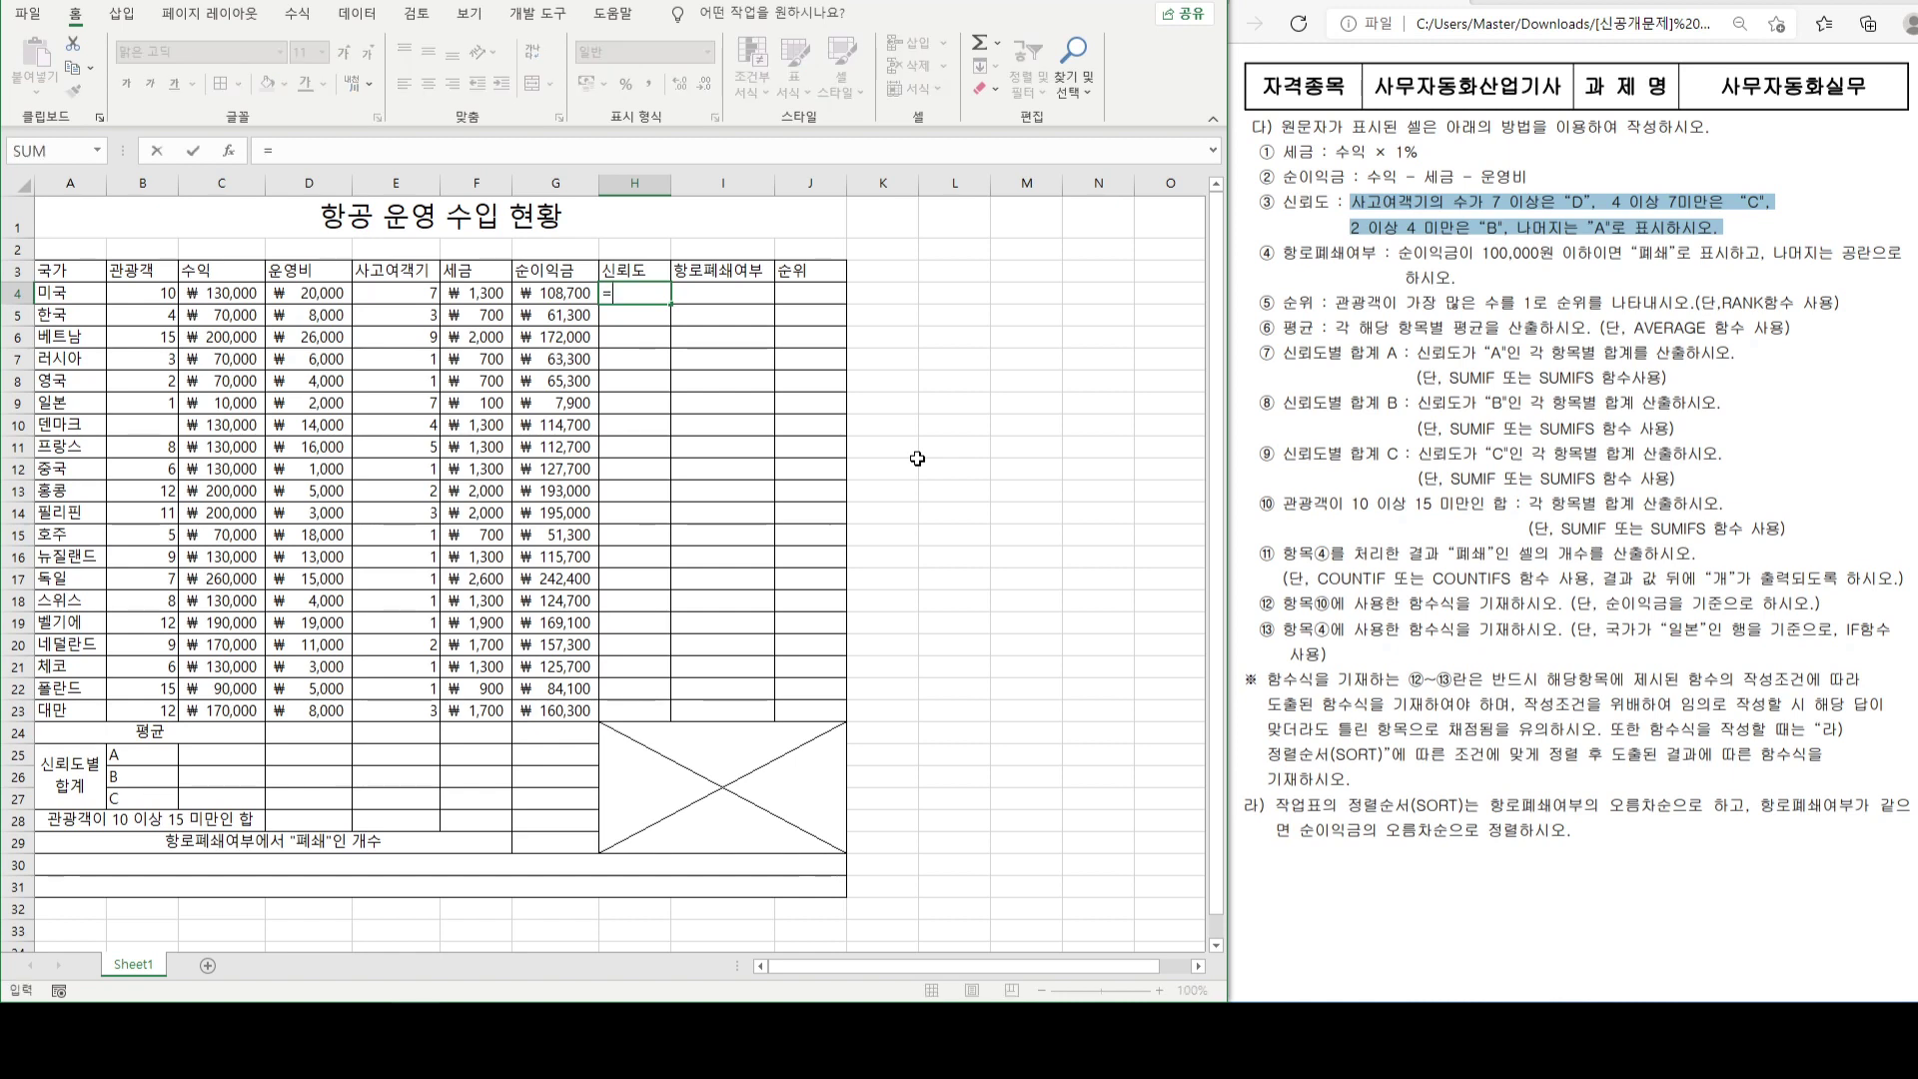
pyautogui.write('if(')
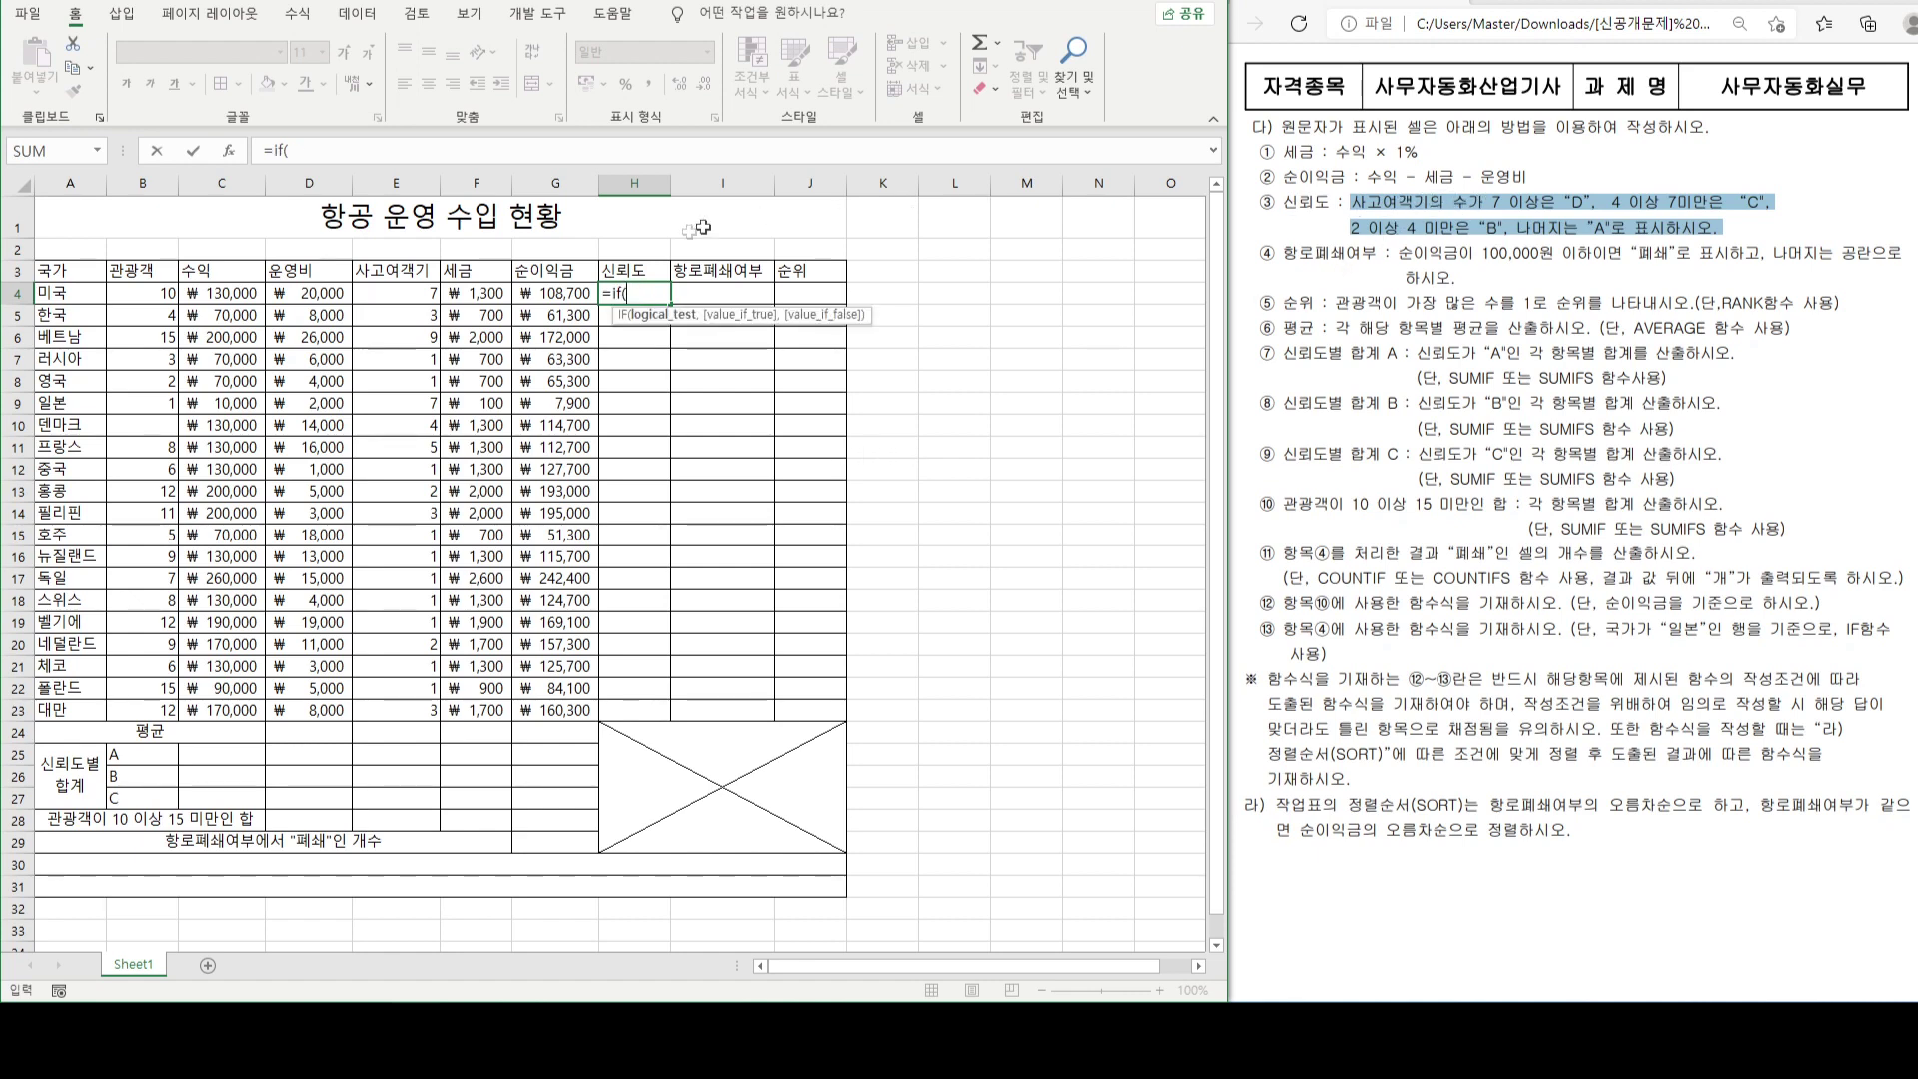
pyautogui.click(426, 297)
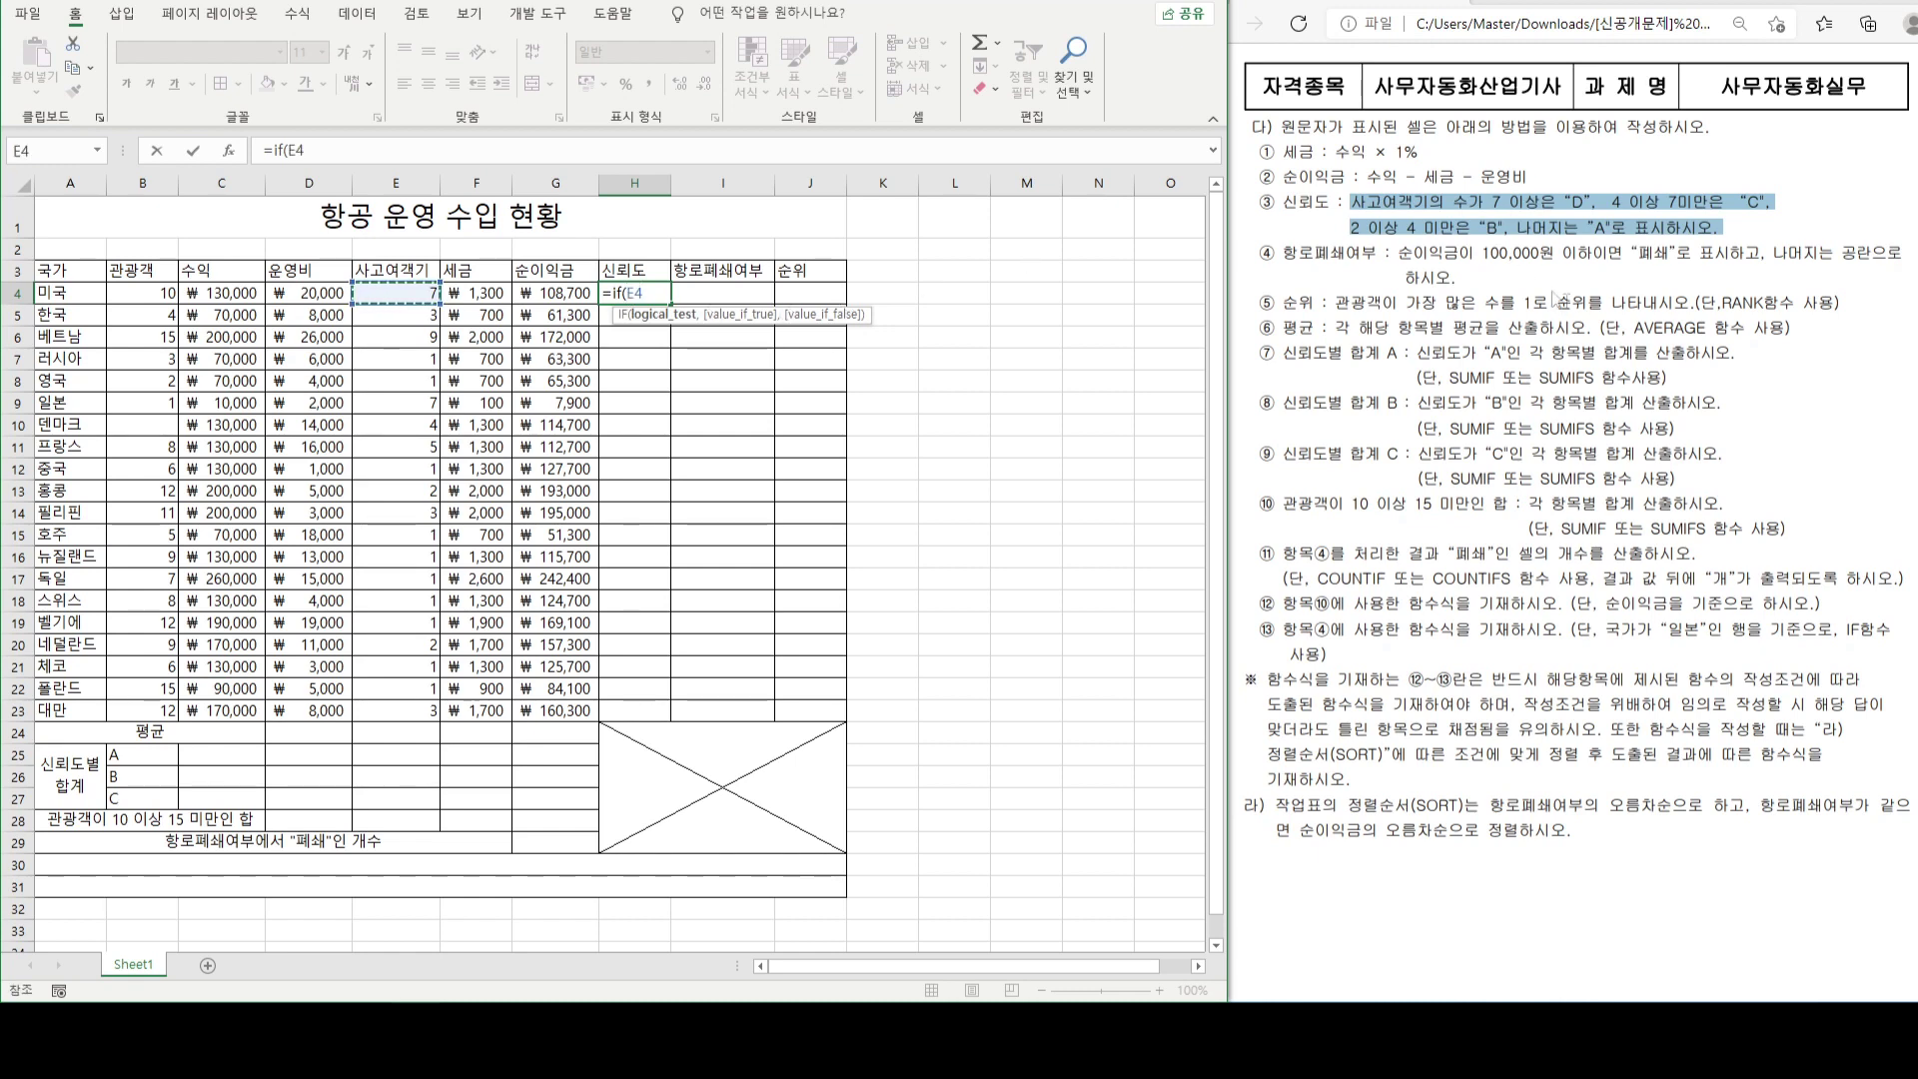
pyautogui.write('>=7,')
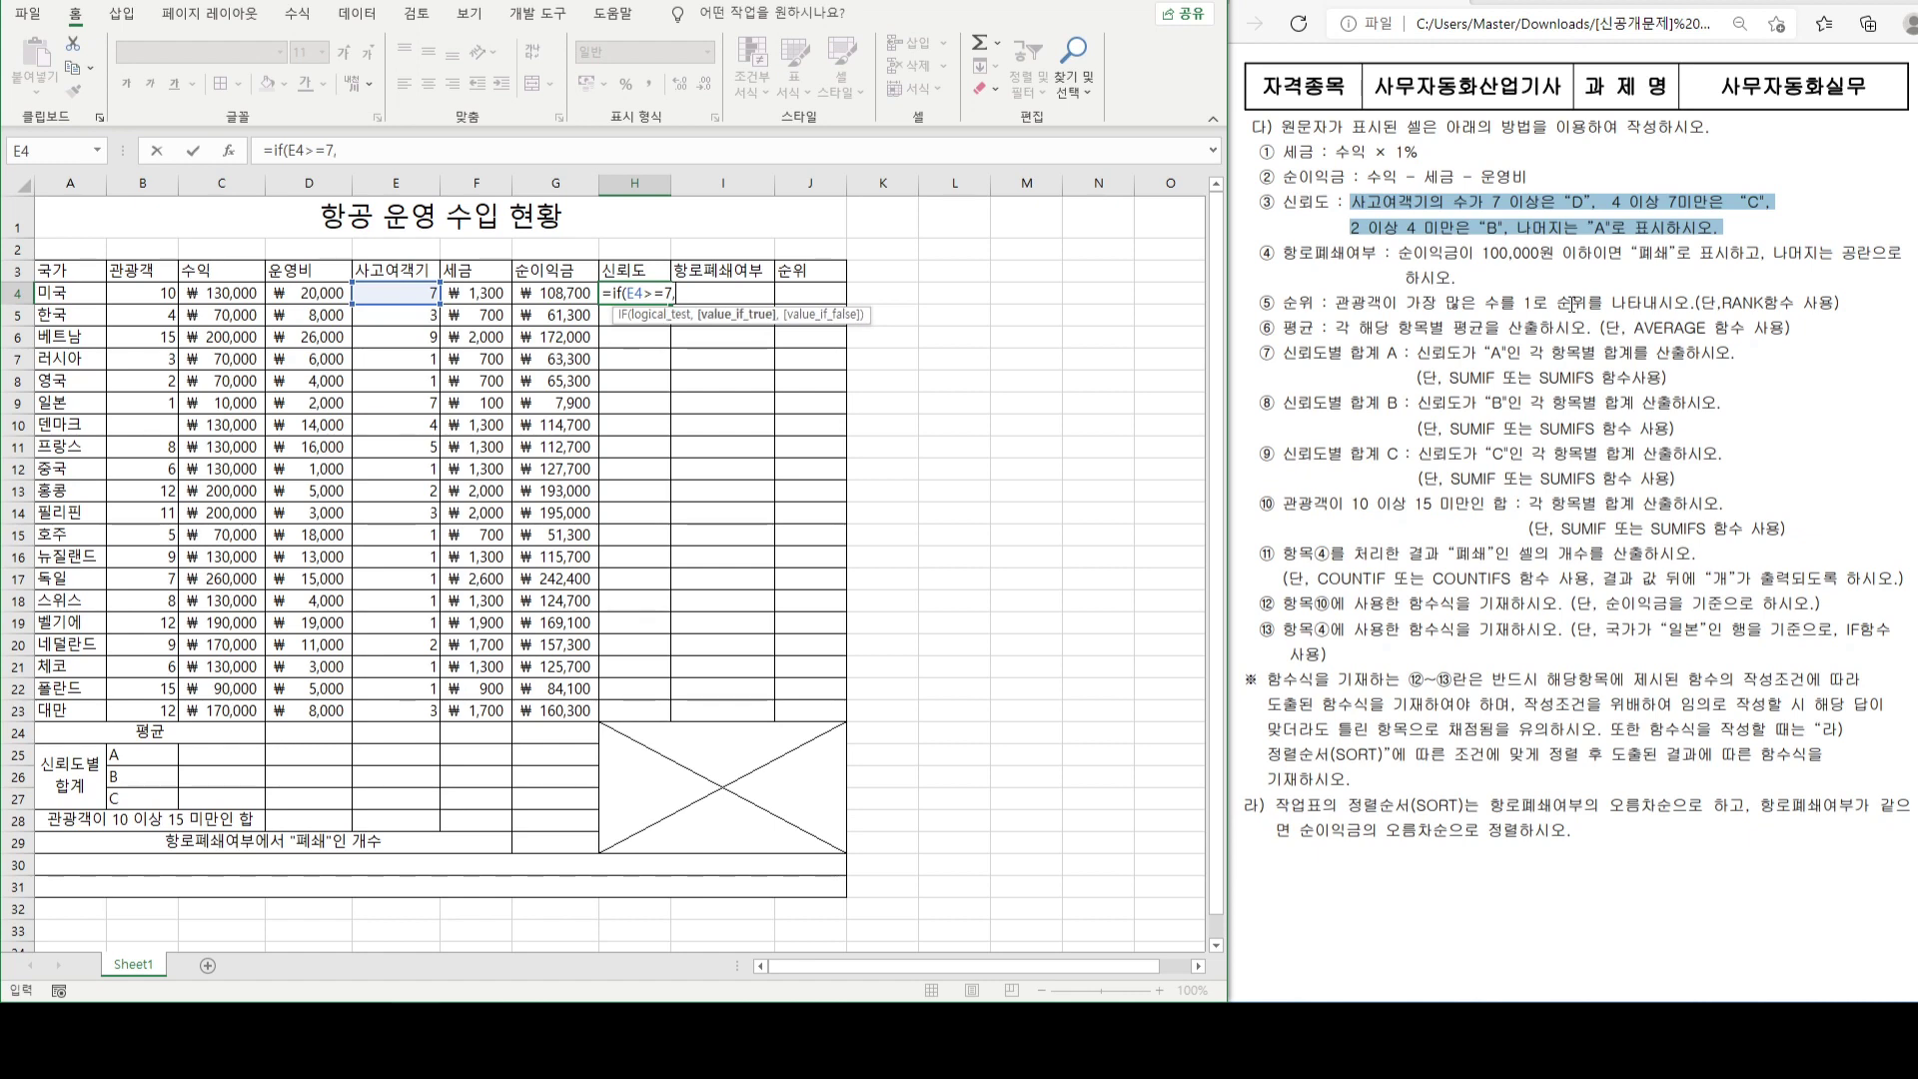
pyautogui.write('"D","A')
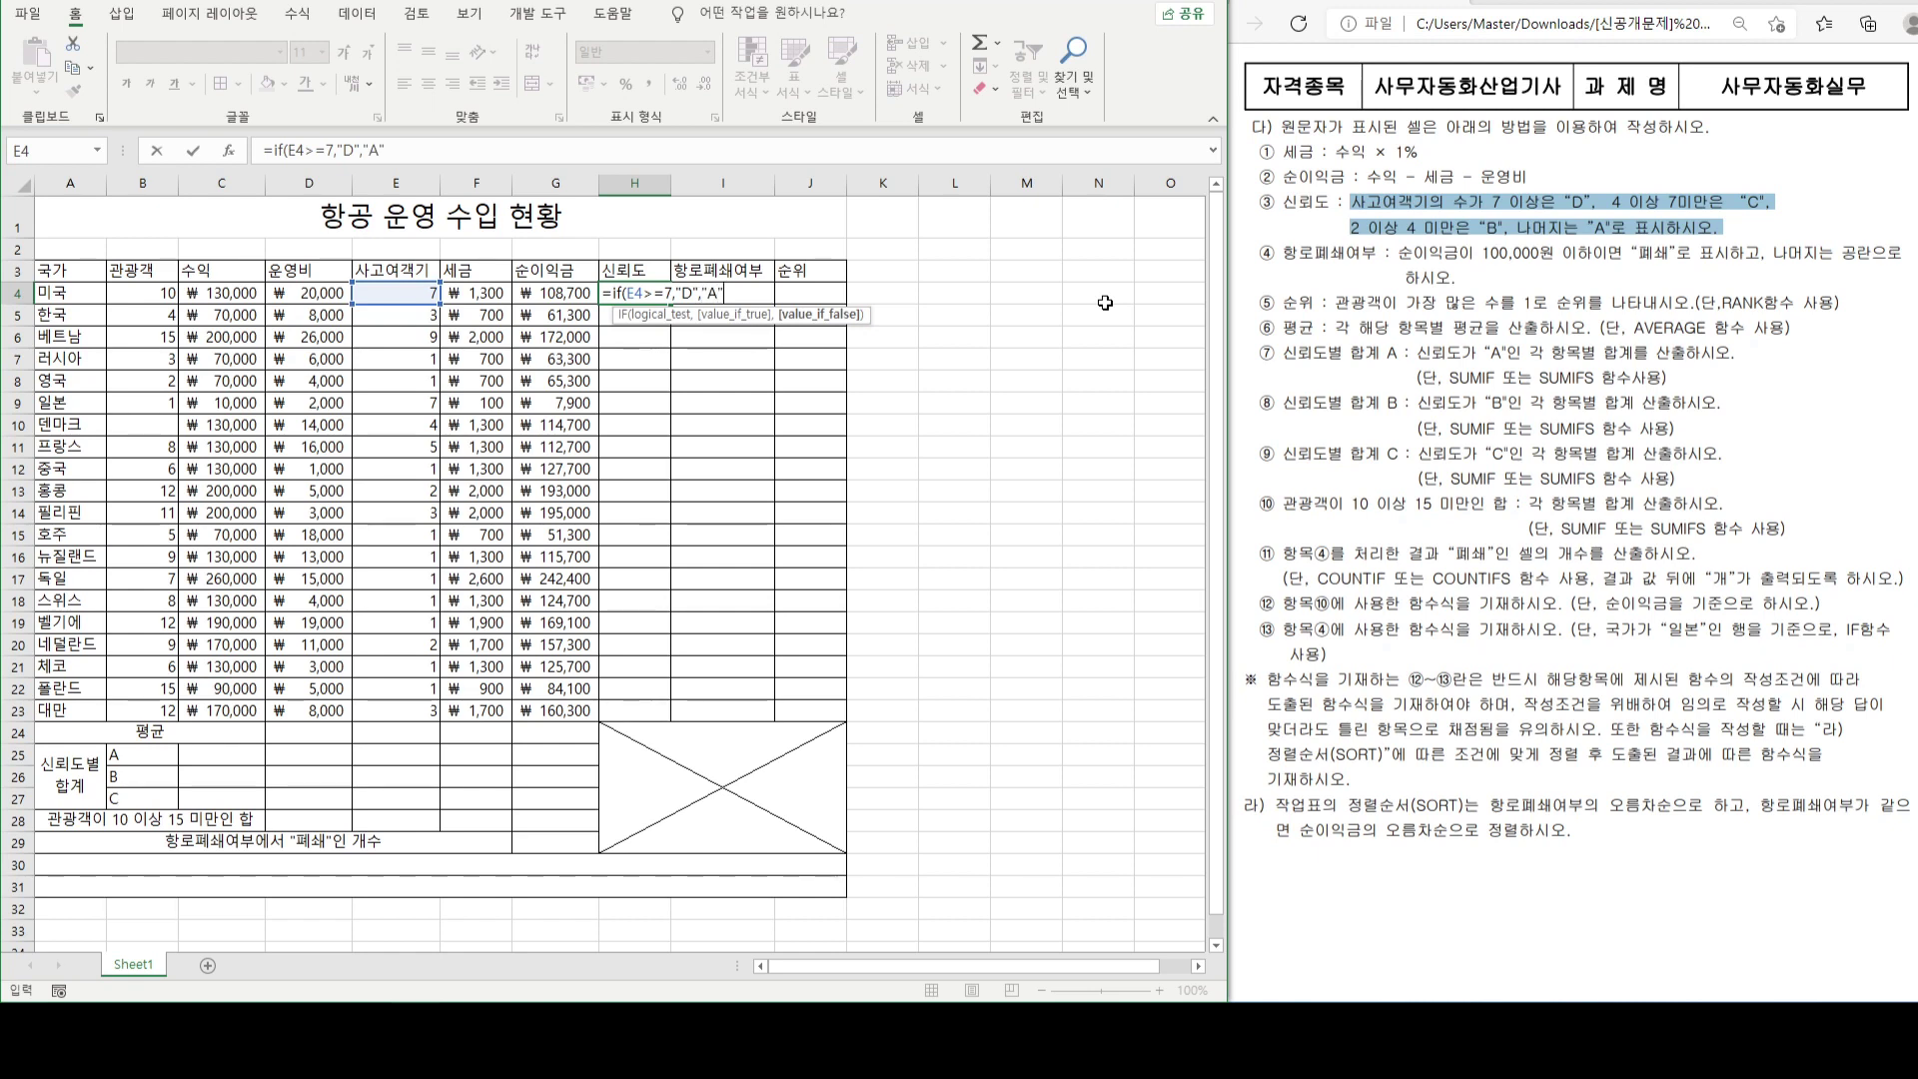
pyautogui.write(')')
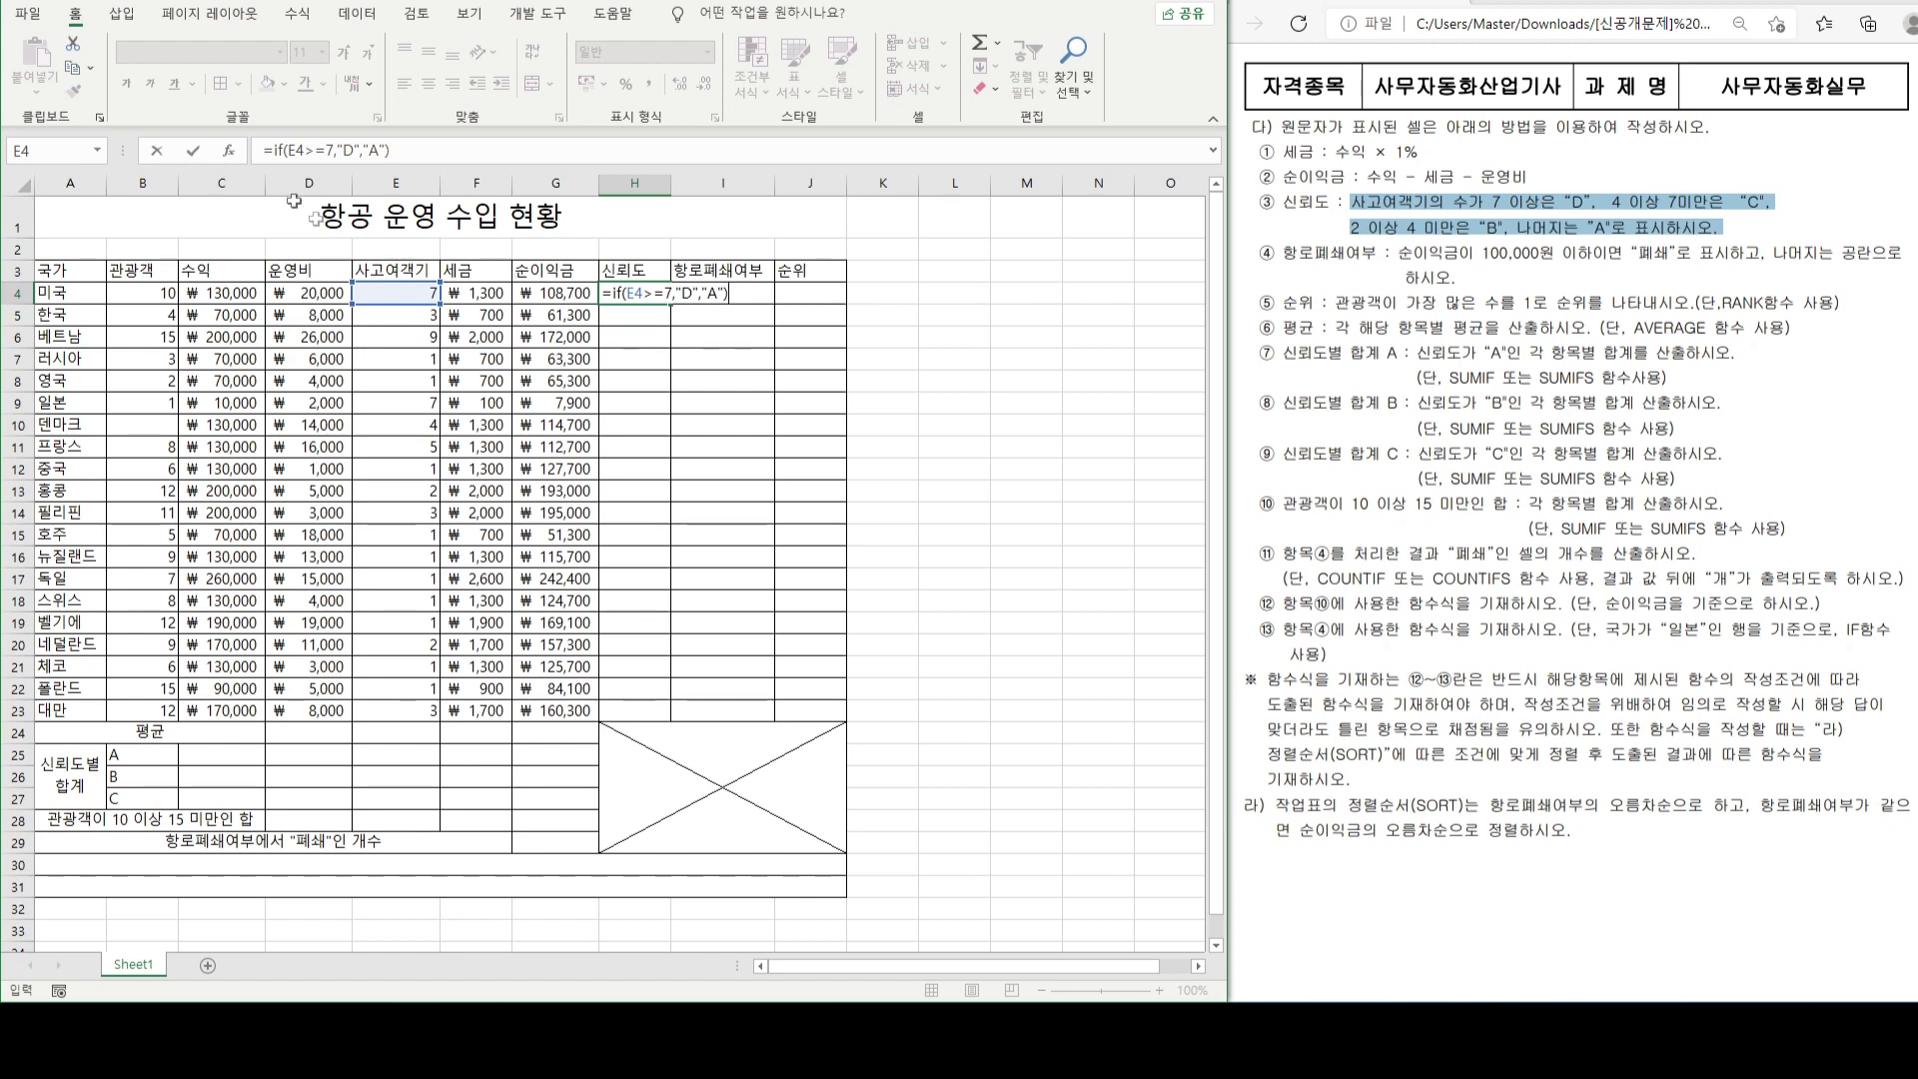
# - Replace the "A" result in the H4 formula with a nested copy of the IF that returns "C" for E4>=4
pyautogui.moveTo(273, 151); pyautogui.dragTo(403, 151)
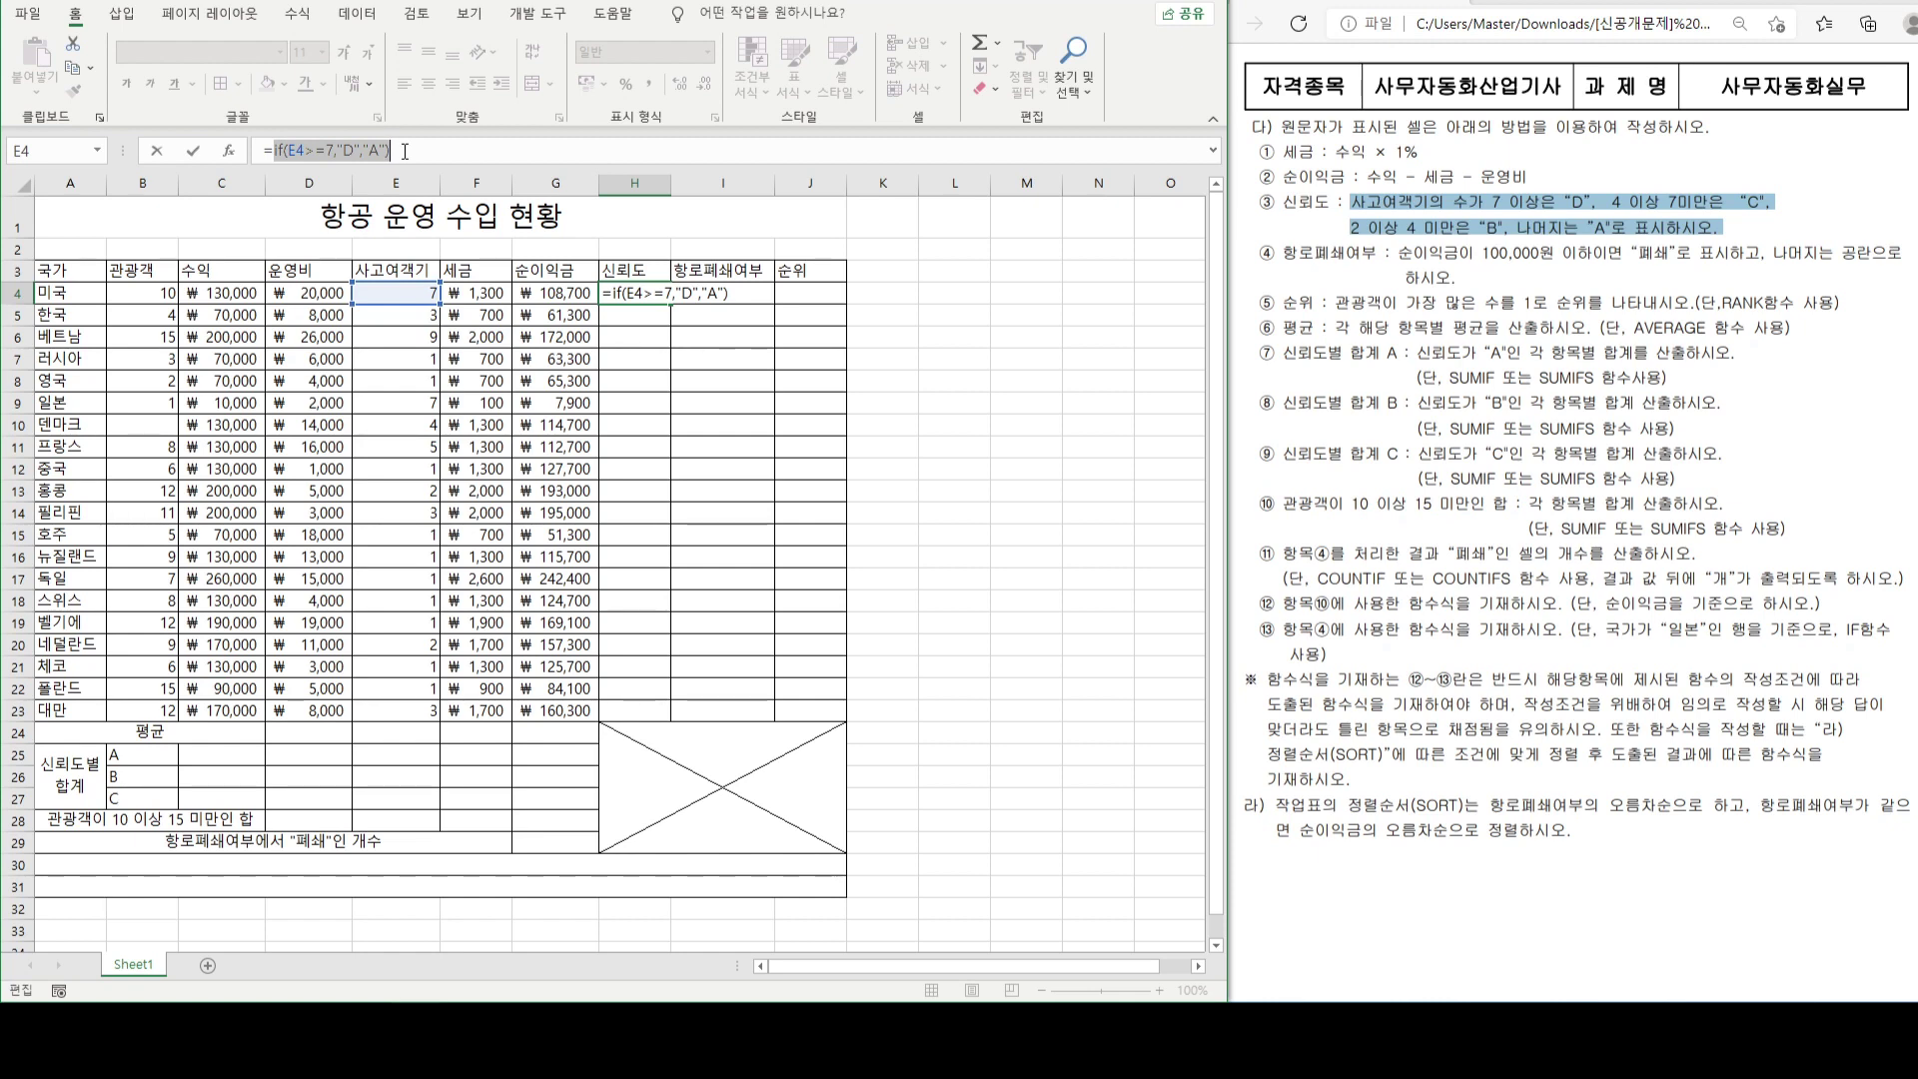
pyautogui.hotkey('ctrl', 'c')
pyautogui.click(366, 149)
pyautogui.moveTo(365, 149); pyautogui.dragTo(381, 148)
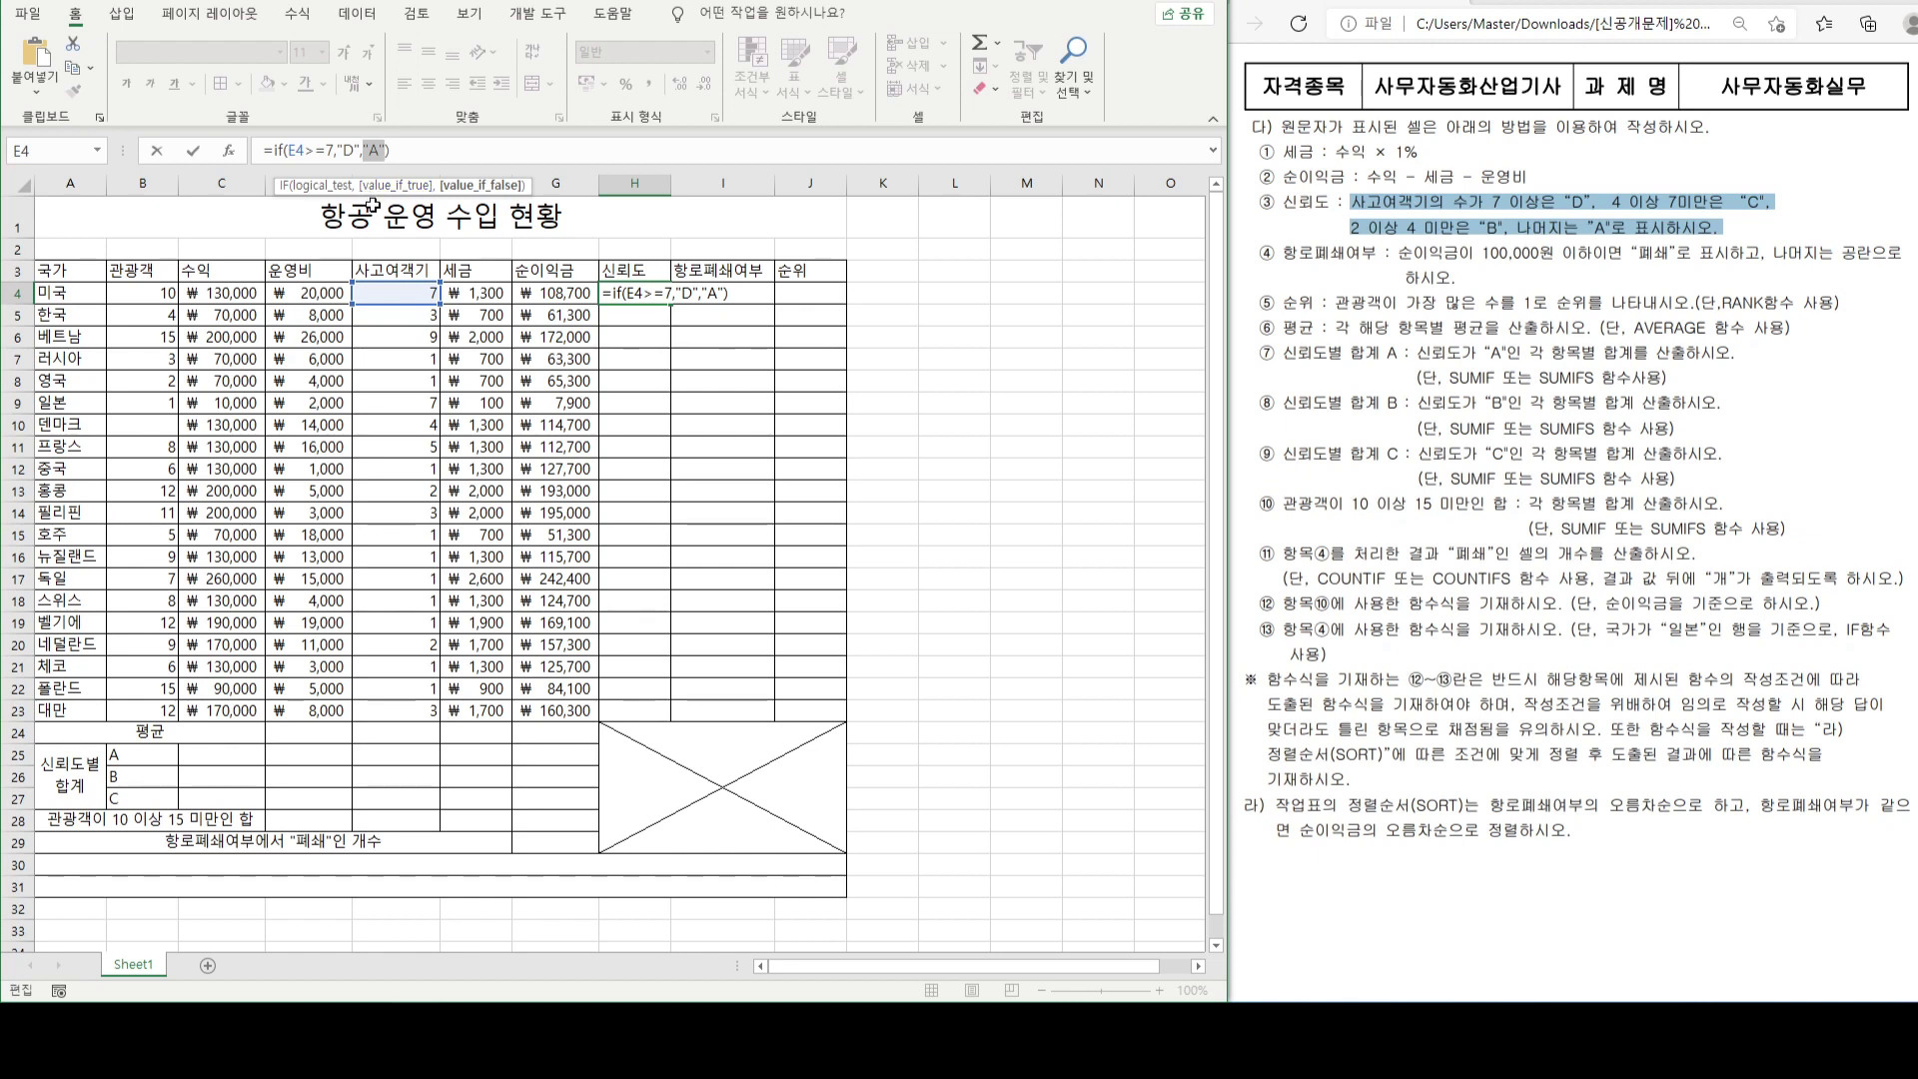
pyautogui.hotkey('ctrl', 'v')
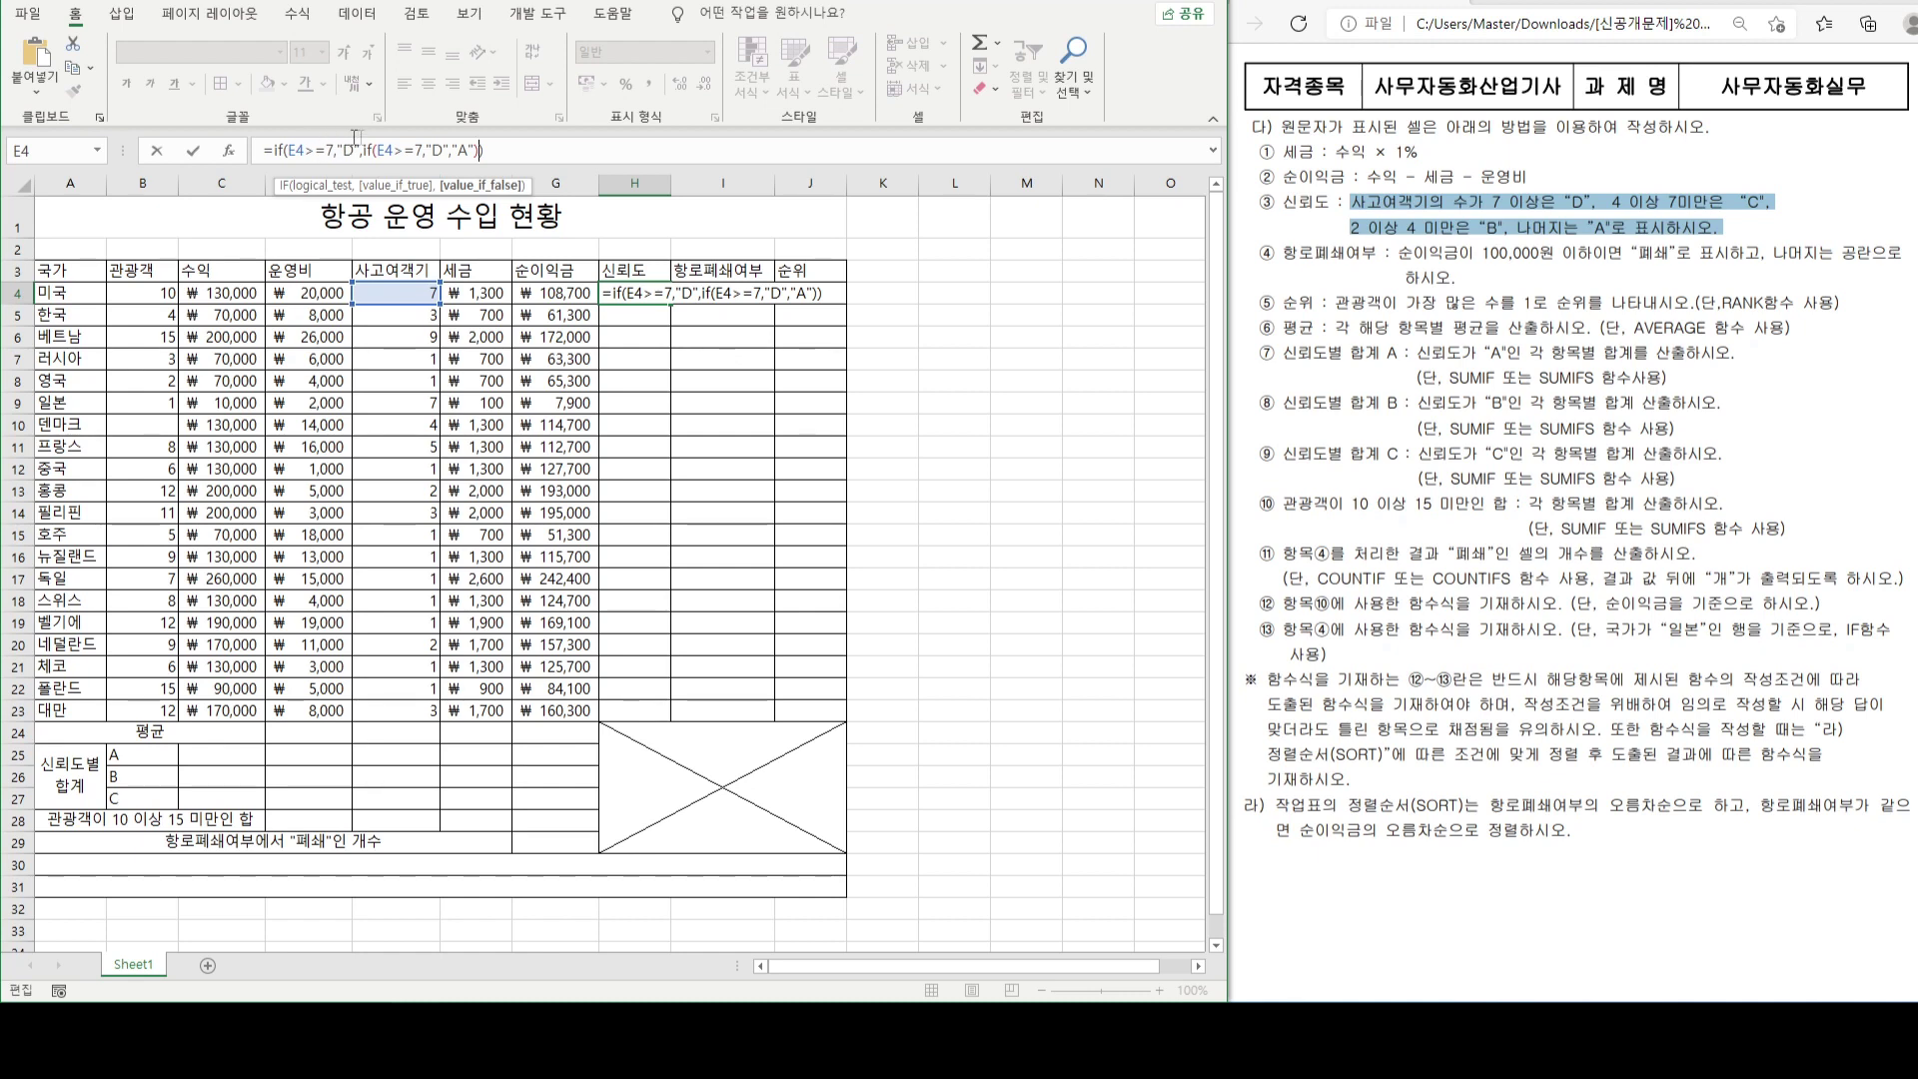
pyautogui.doubleClick(421, 150)
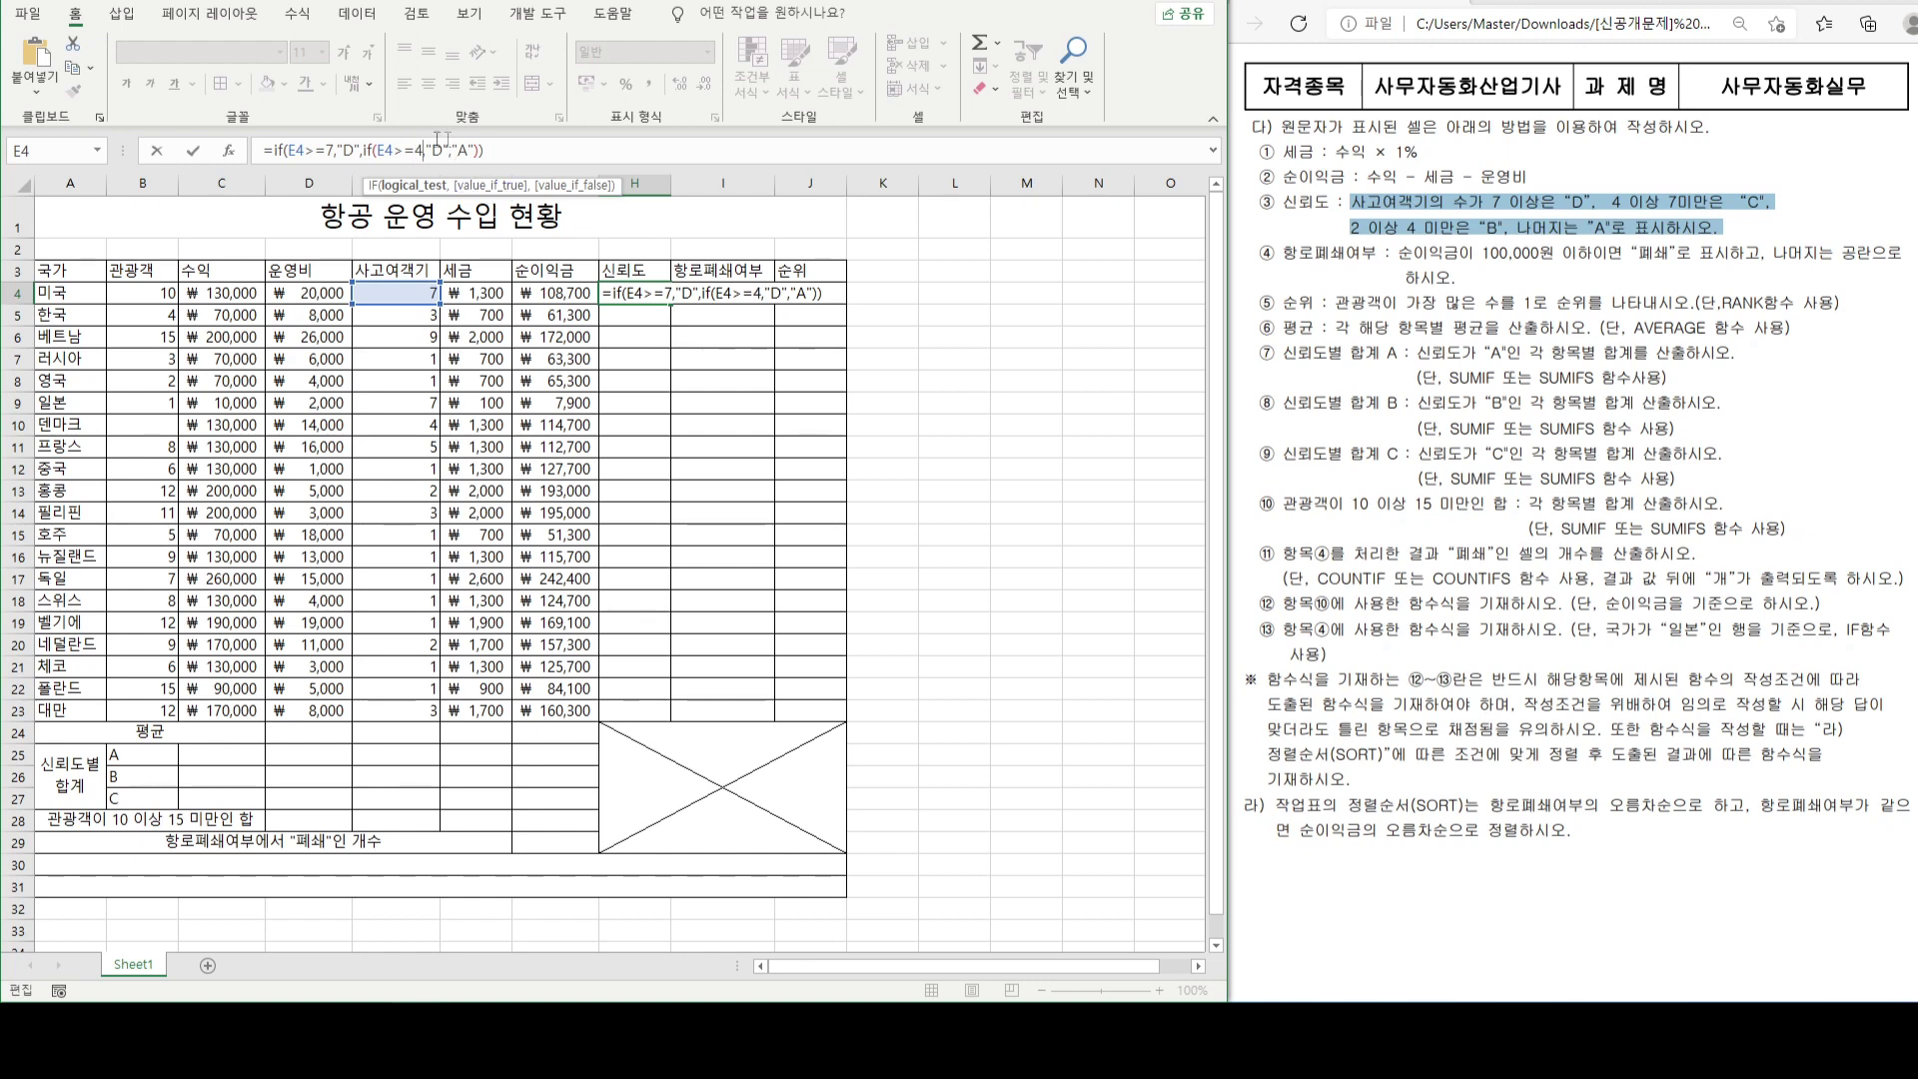
pyautogui.write('C')
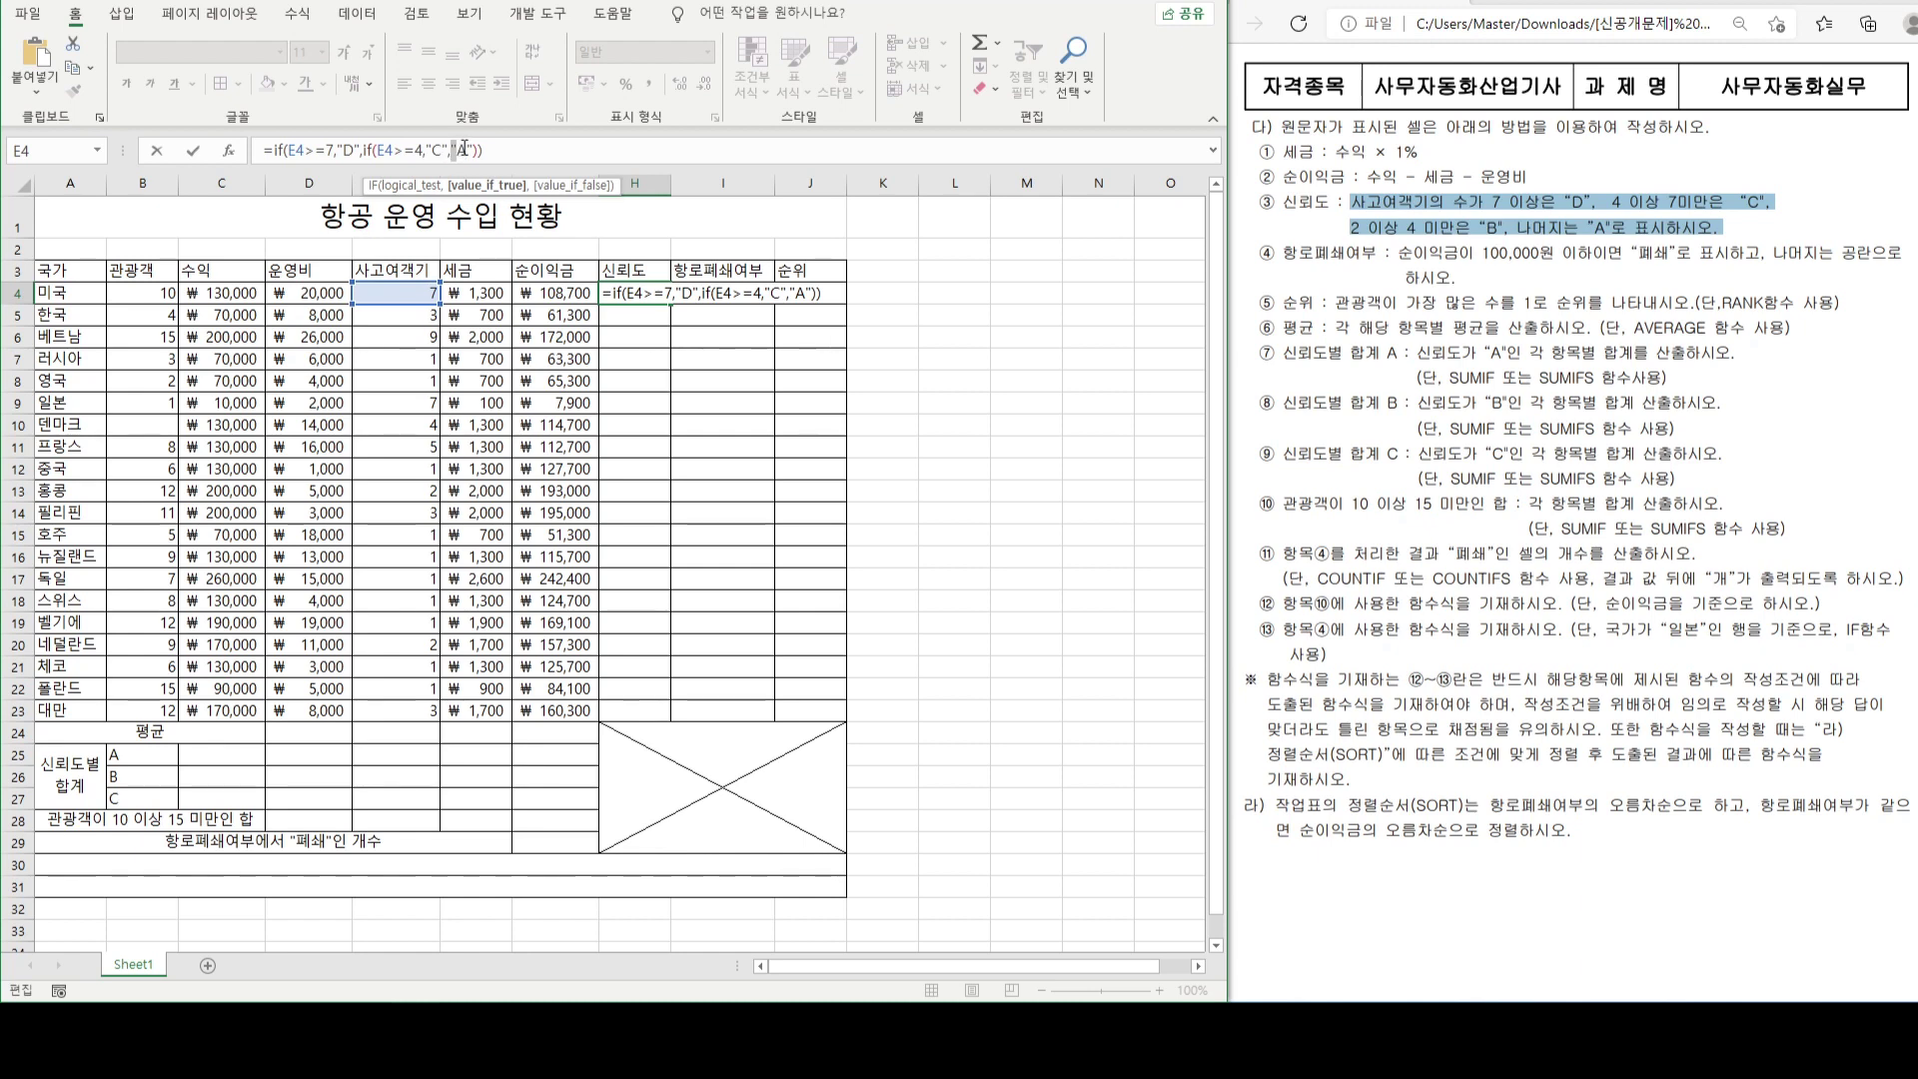
# - Replace the remaining "A" with a third nested IF giving "B" for E4>=2, otherwise "A", and fill the H4 formula down to H23
pyautogui.moveTo(472, 148); pyautogui.dragTo(476, 150)
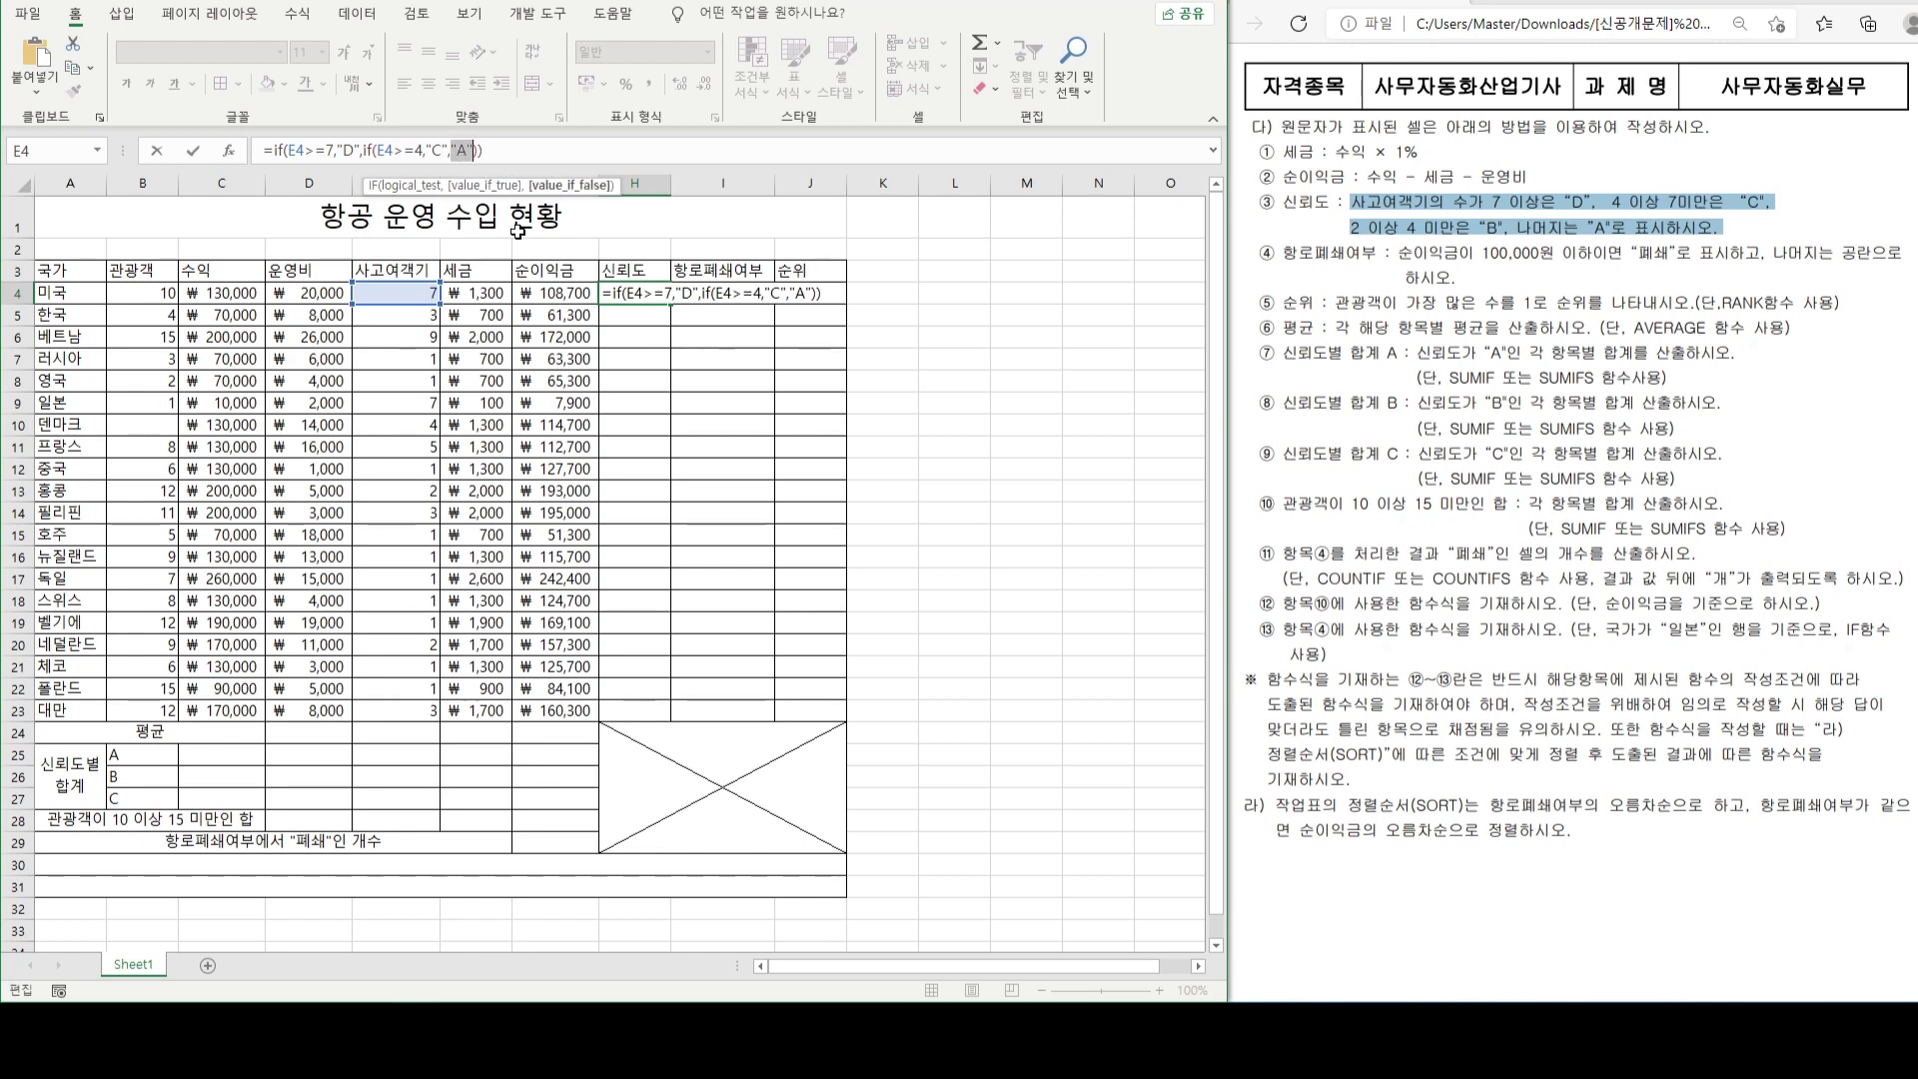
pyautogui.hotkey('ctrl', 'v')
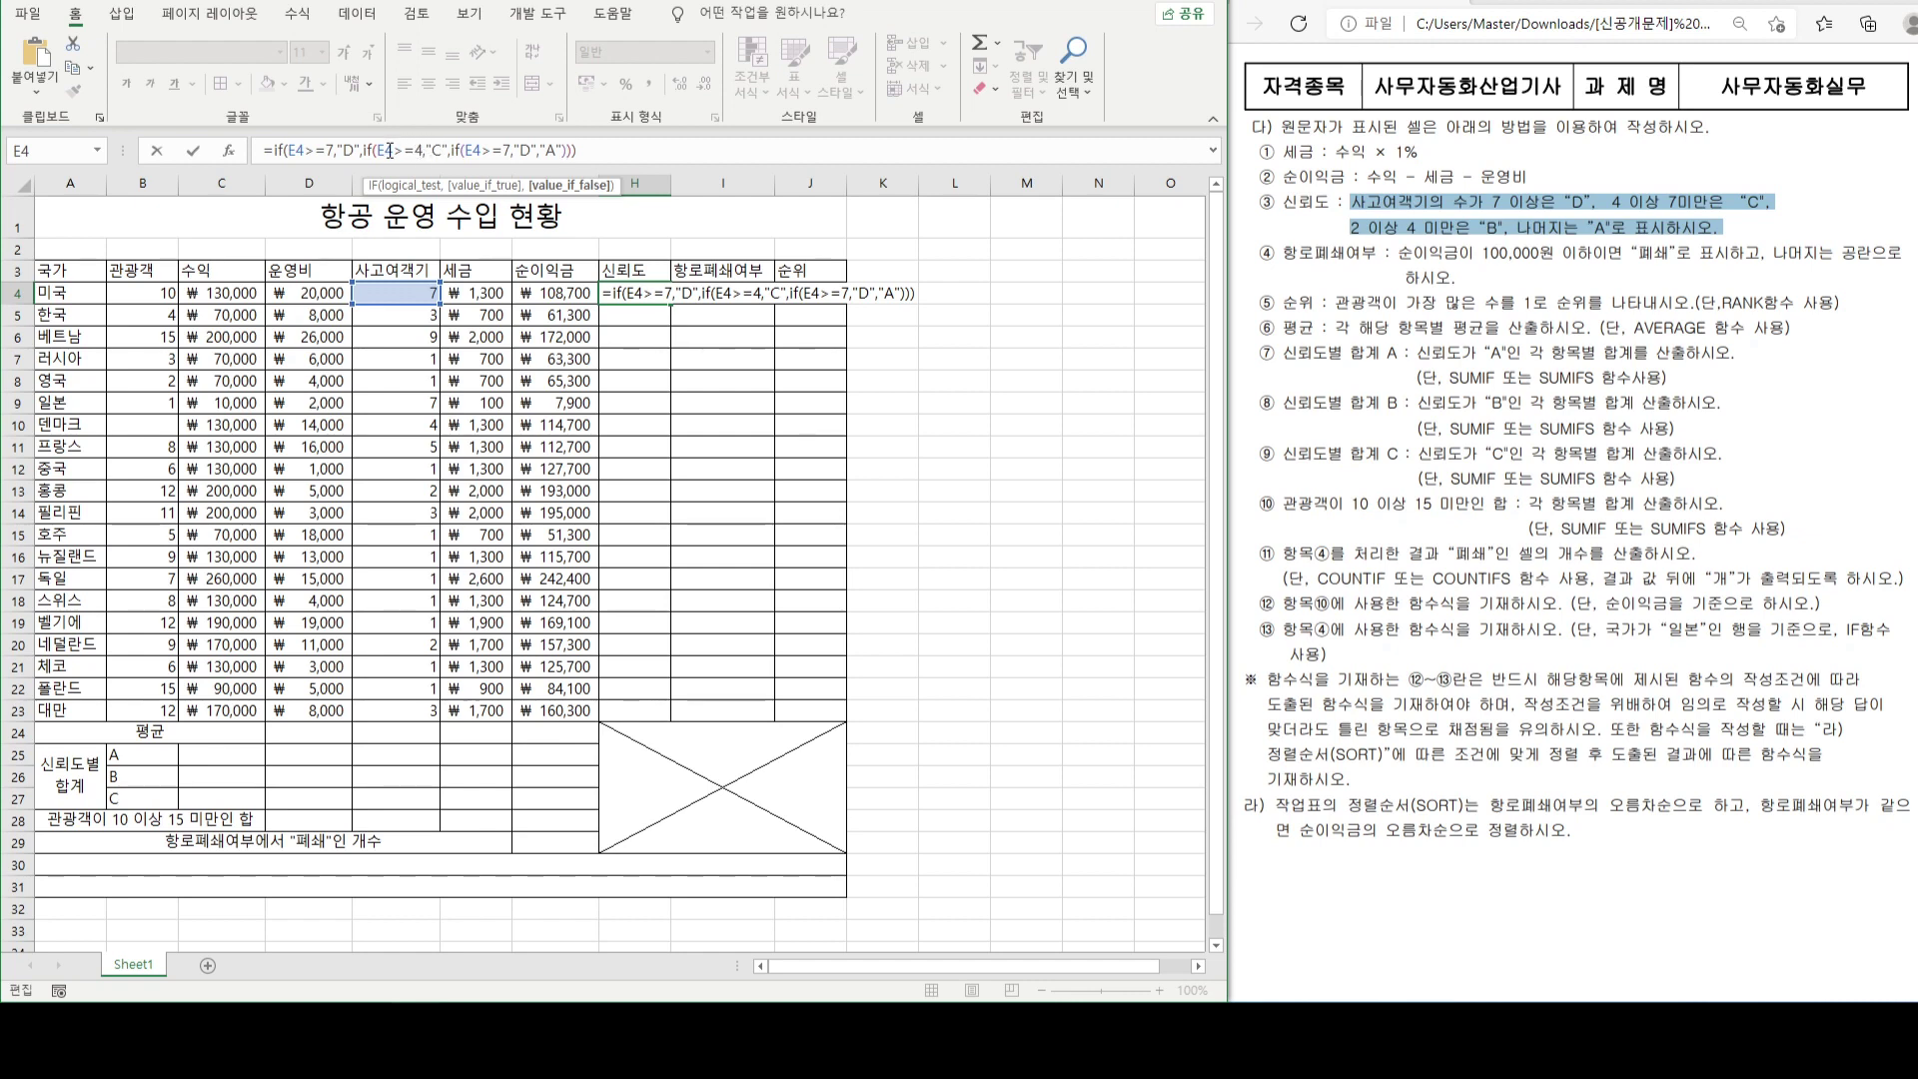
pyautogui.doubleClick(508, 150)
pyautogui.write('2')
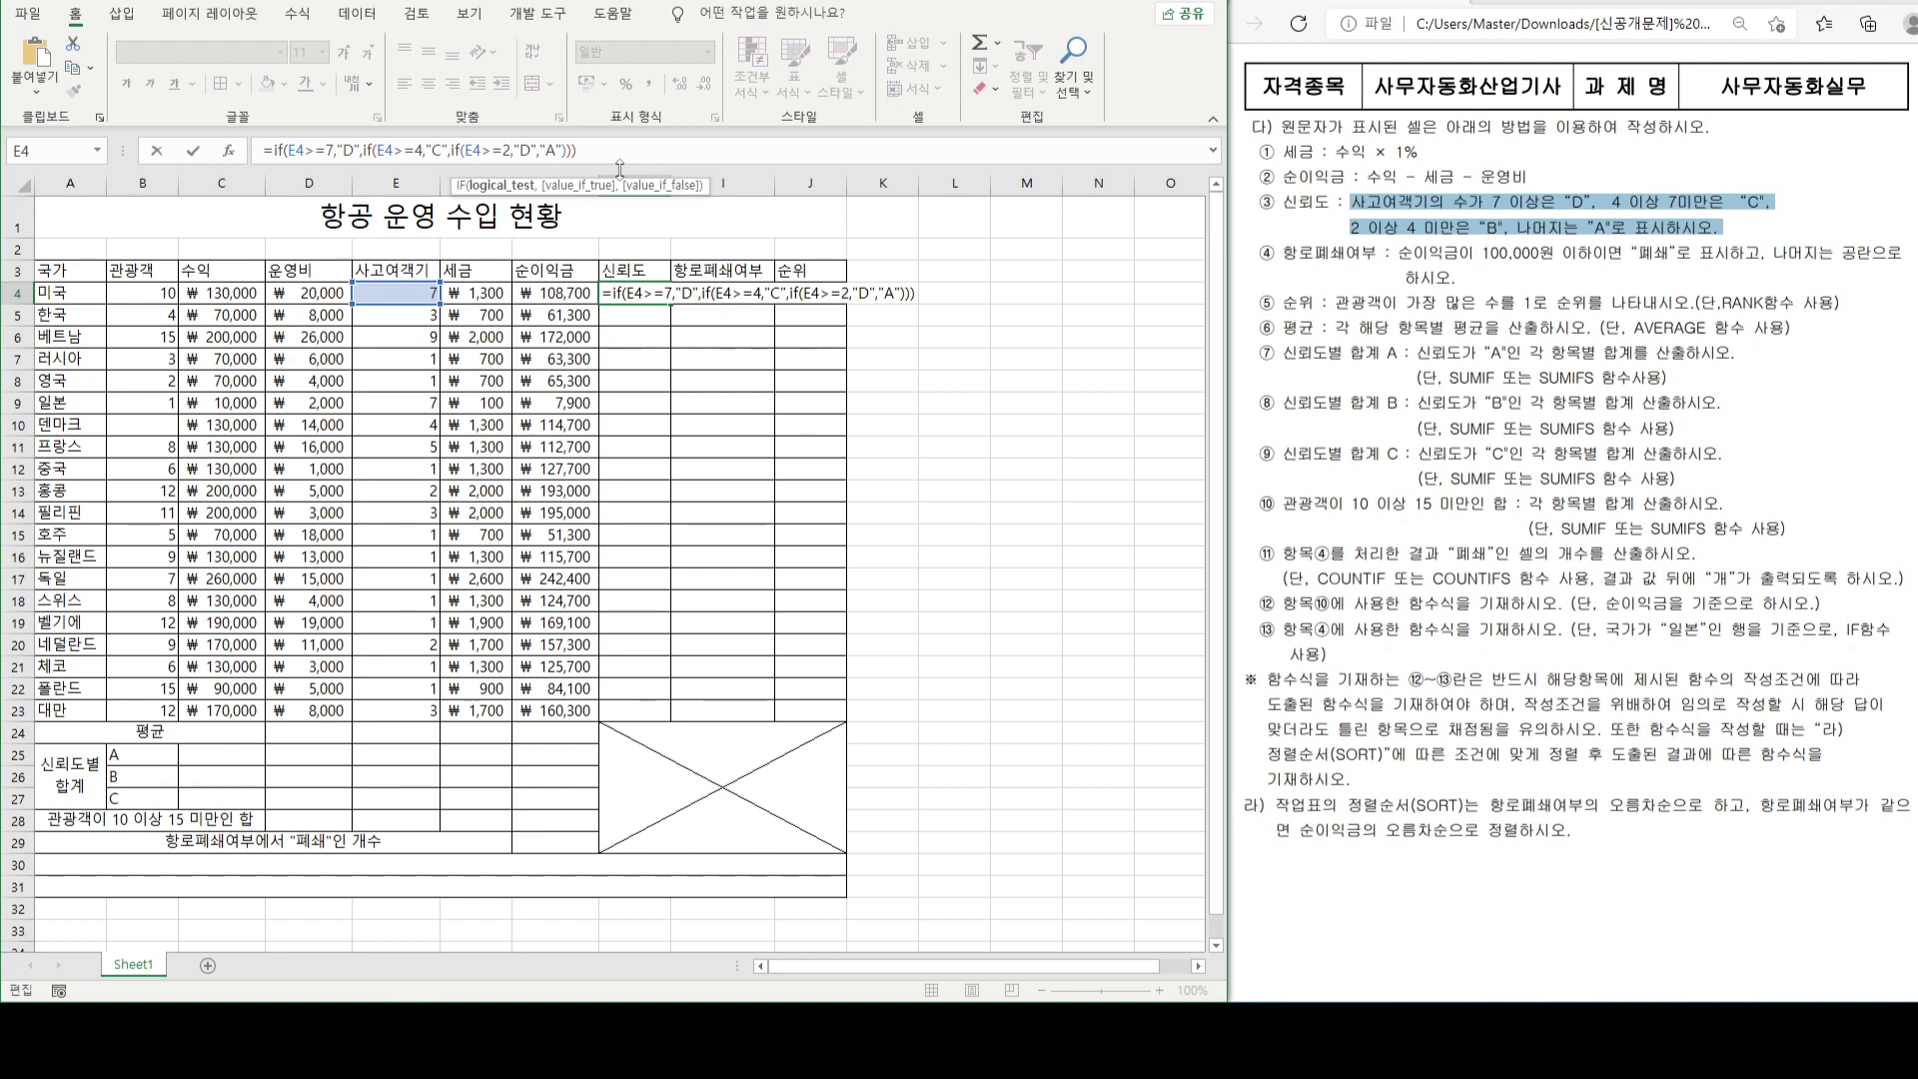
pyautogui.doubleClick(530, 149)
pyautogui.write('B')
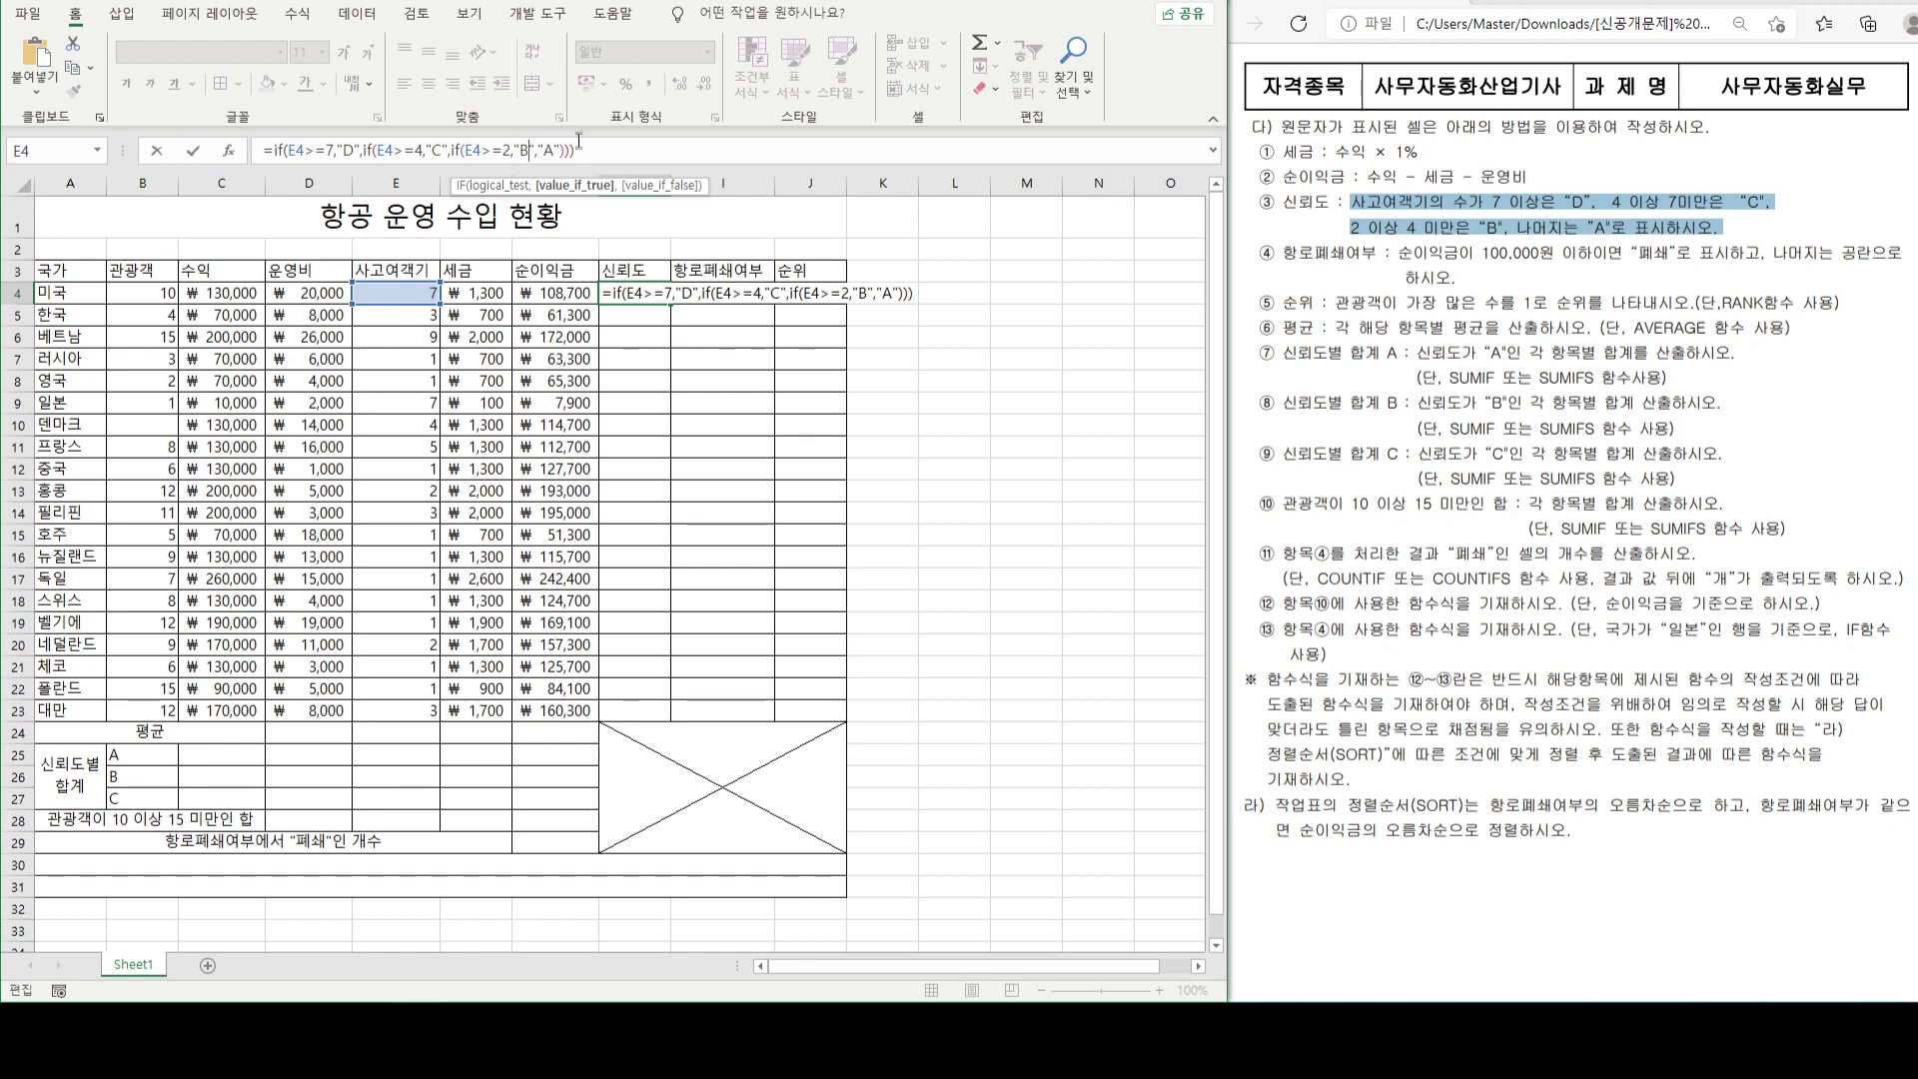
pyautogui.press('Return')
pyautogui.click(635, 291)
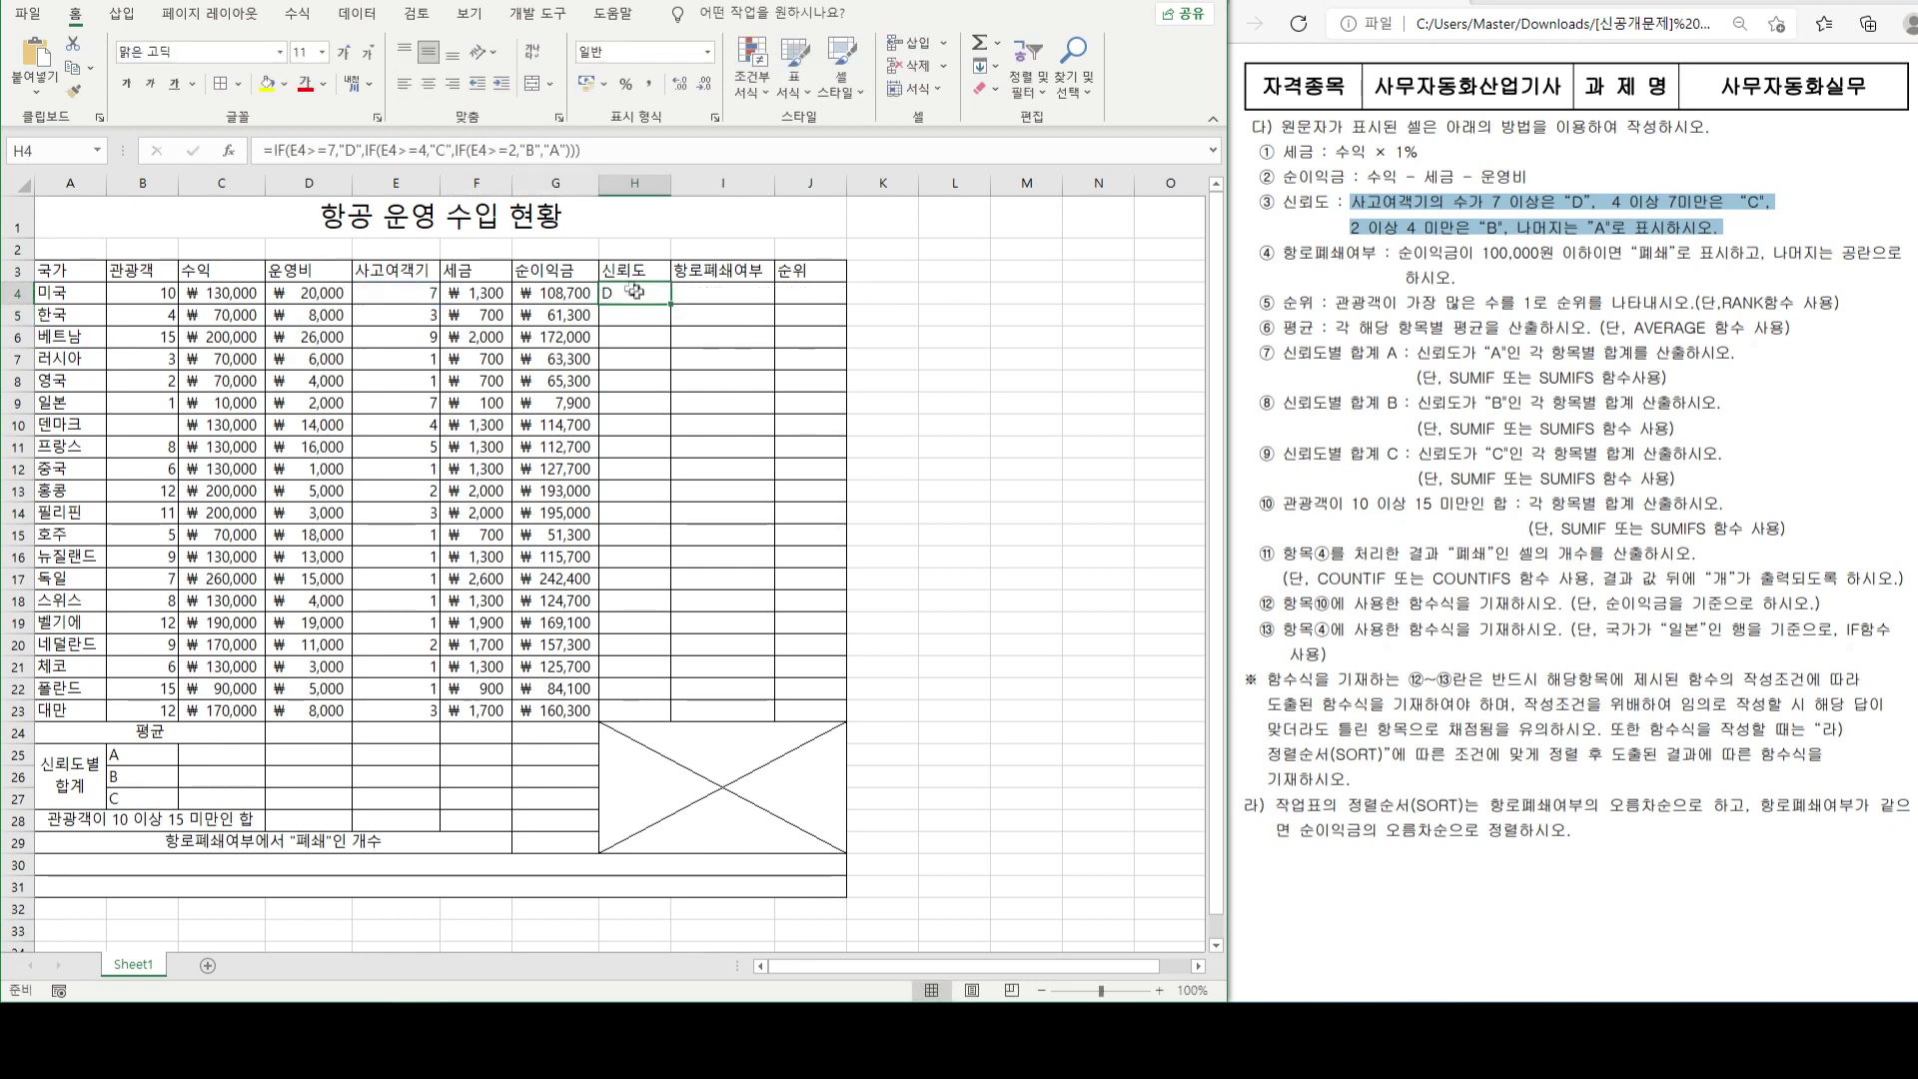
pyautogui.moveTo(670, 303); pyautogui.dragTo(652, 716)
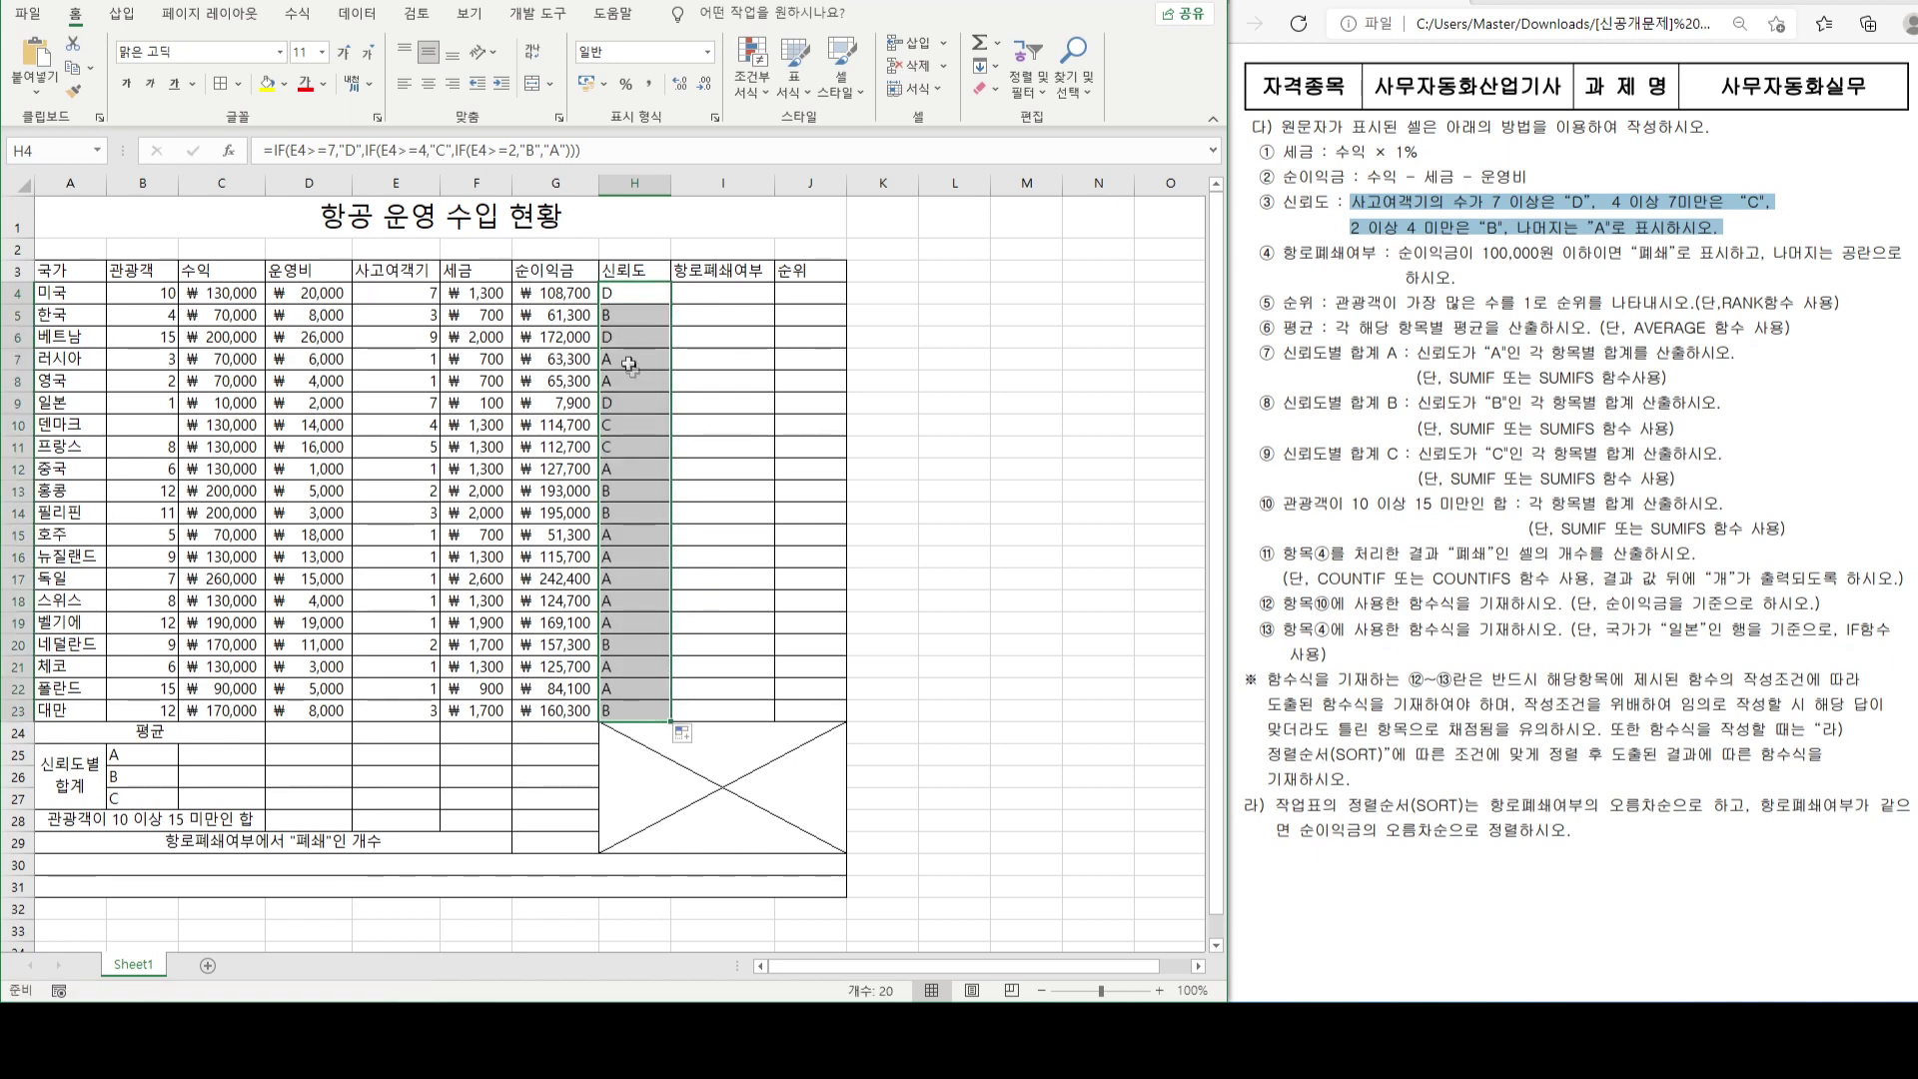
# - Check the rows graded A and the rows graded B in 신뢰도 against their 사고여객기 values
pyautogui.moveTo(630, 365); pyautogui.dragTo(417, 384)
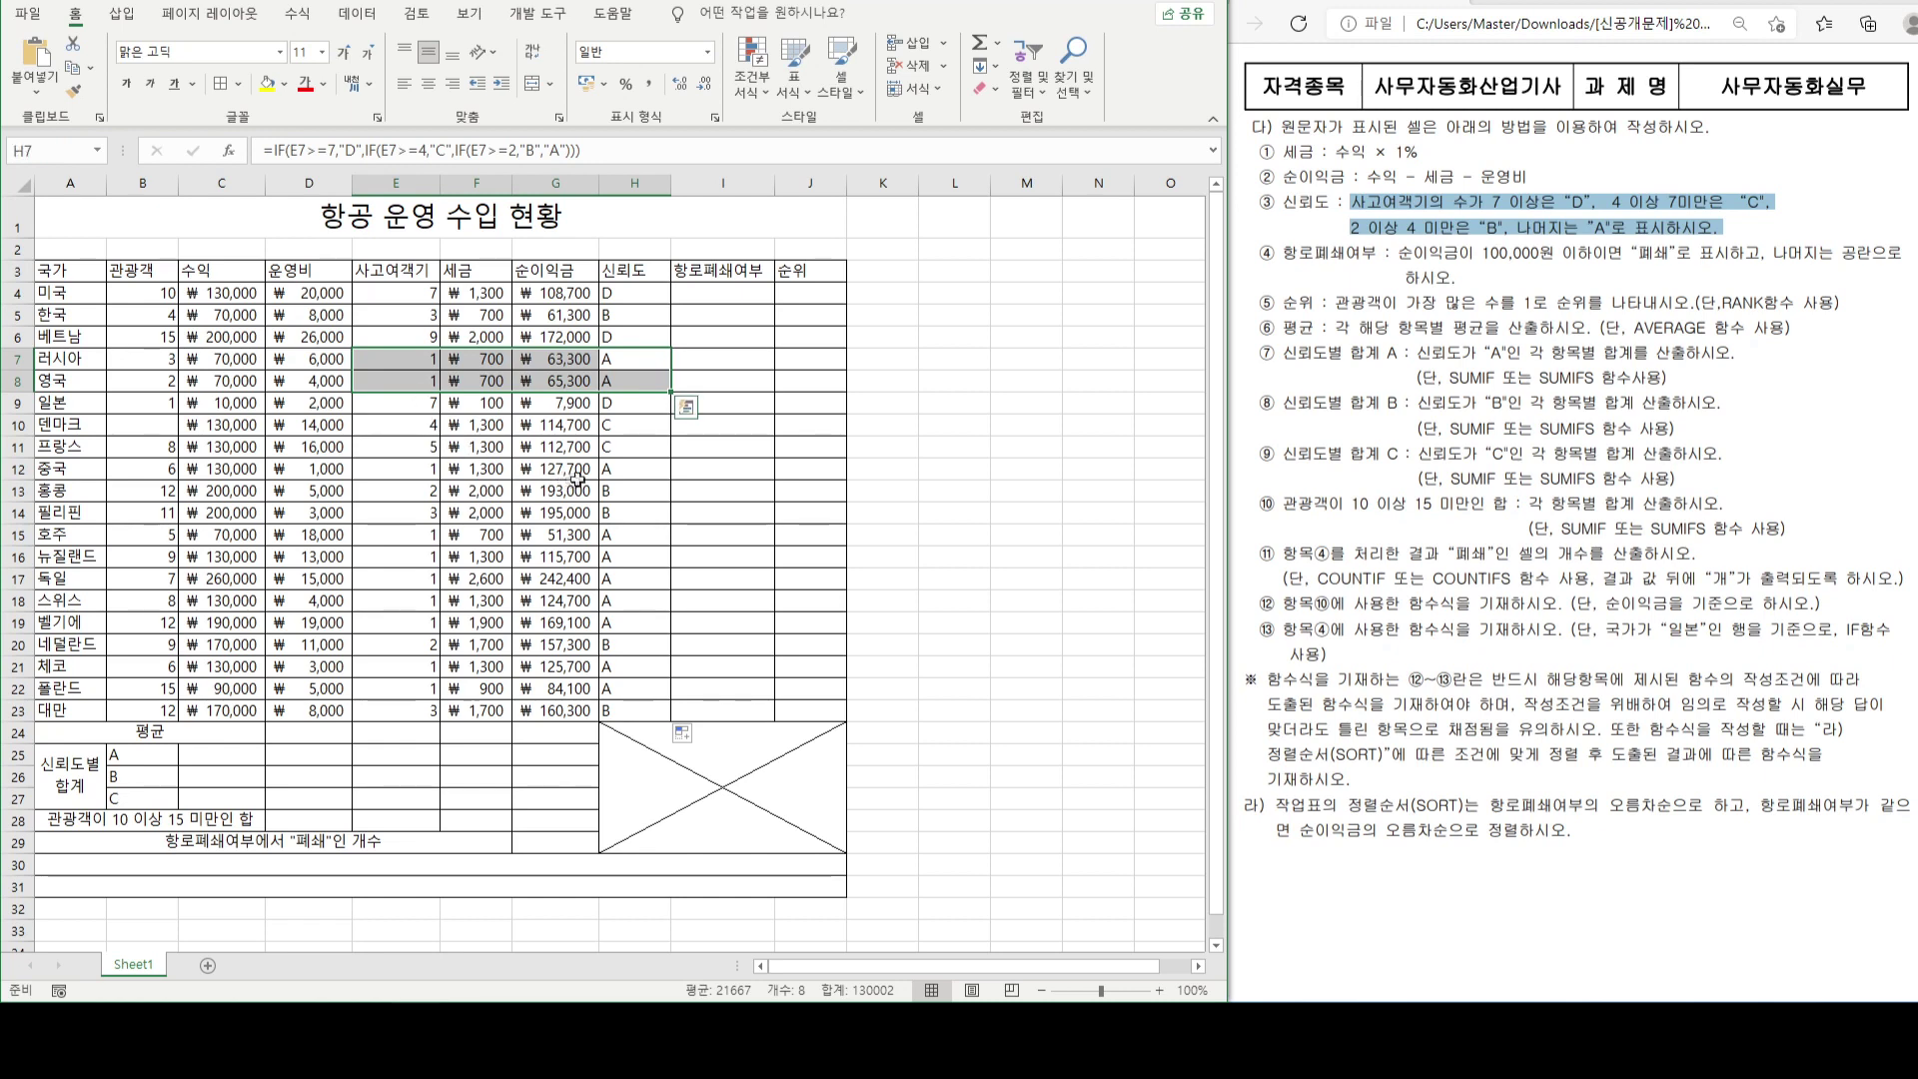
pyautogui.moveTo(621, 467); pyautogui.dragTo(411, 466)
pyautogui.keyDown('ctrl'); pyautogui.click(635, 533); pyautogui.keyUp('ctrl')
pyautogui.moveTo(635, 534); pyautogui.dragTo(390, 621)
pyautogui.moveTo(606, 668); pyautogui.dragTo(425, 687)
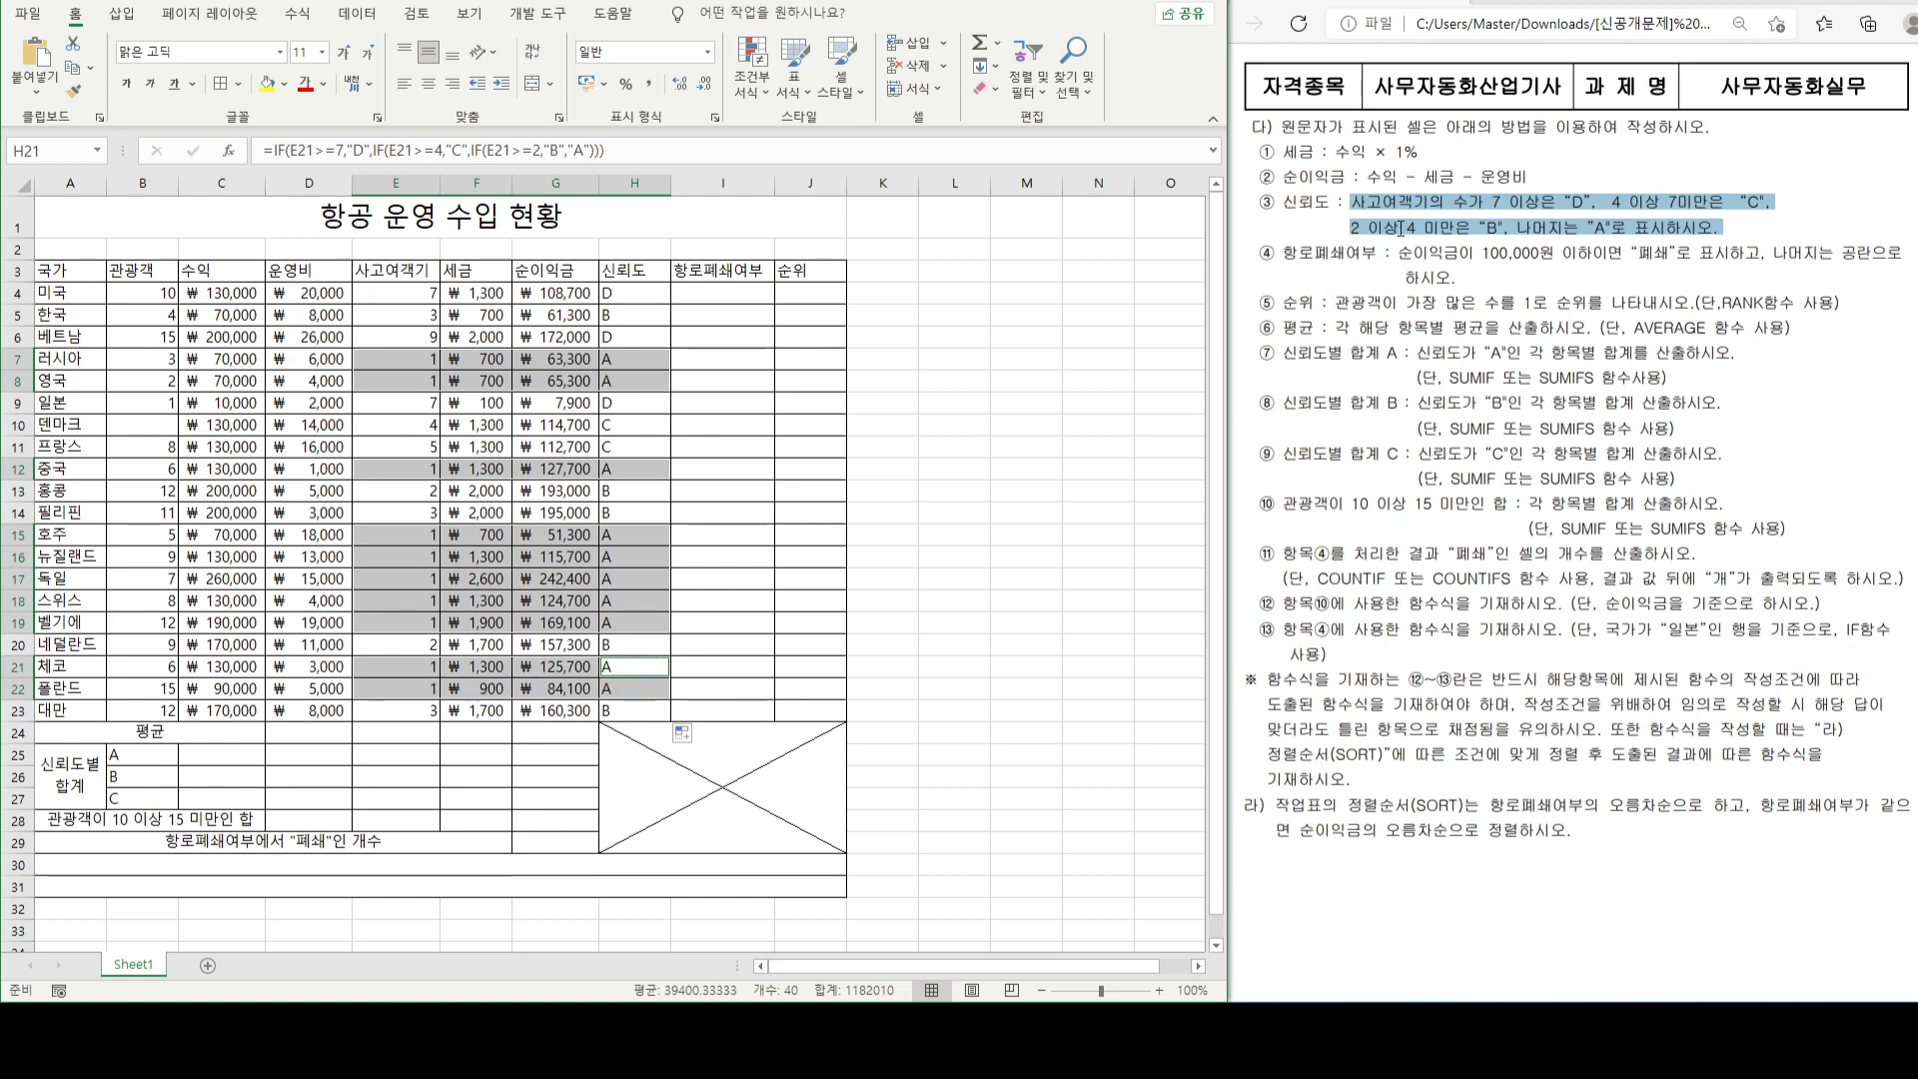
pyautogui.moveTo(618, 314); pyautogui.dragTo(400, 318)
pyautogui.moveTo(616, 486); pyautogui.dragTo(426, 516)
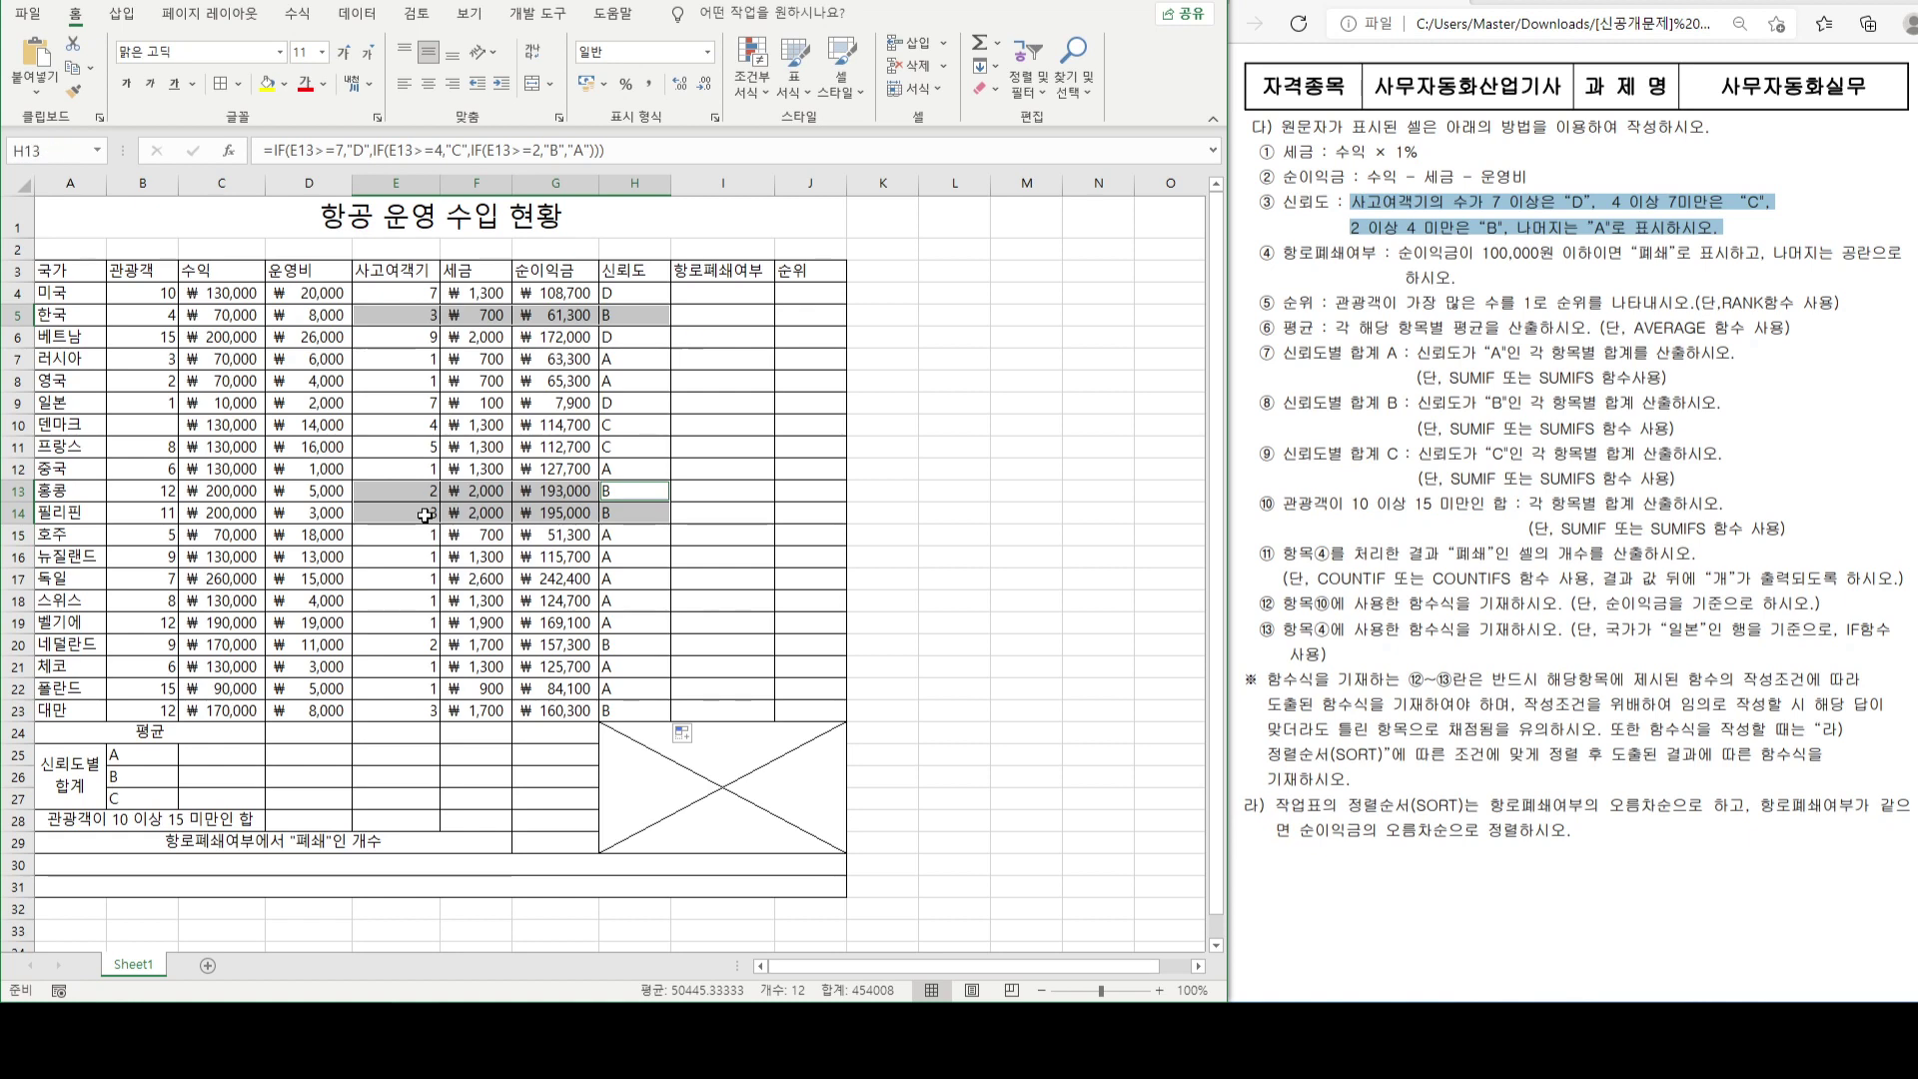
pyautogui.moveTo(613, 649); pyautogui.dragTo(410, 649)
pyautogui.moveTo(663, 703); pyautogui.dragTo(409, 714)
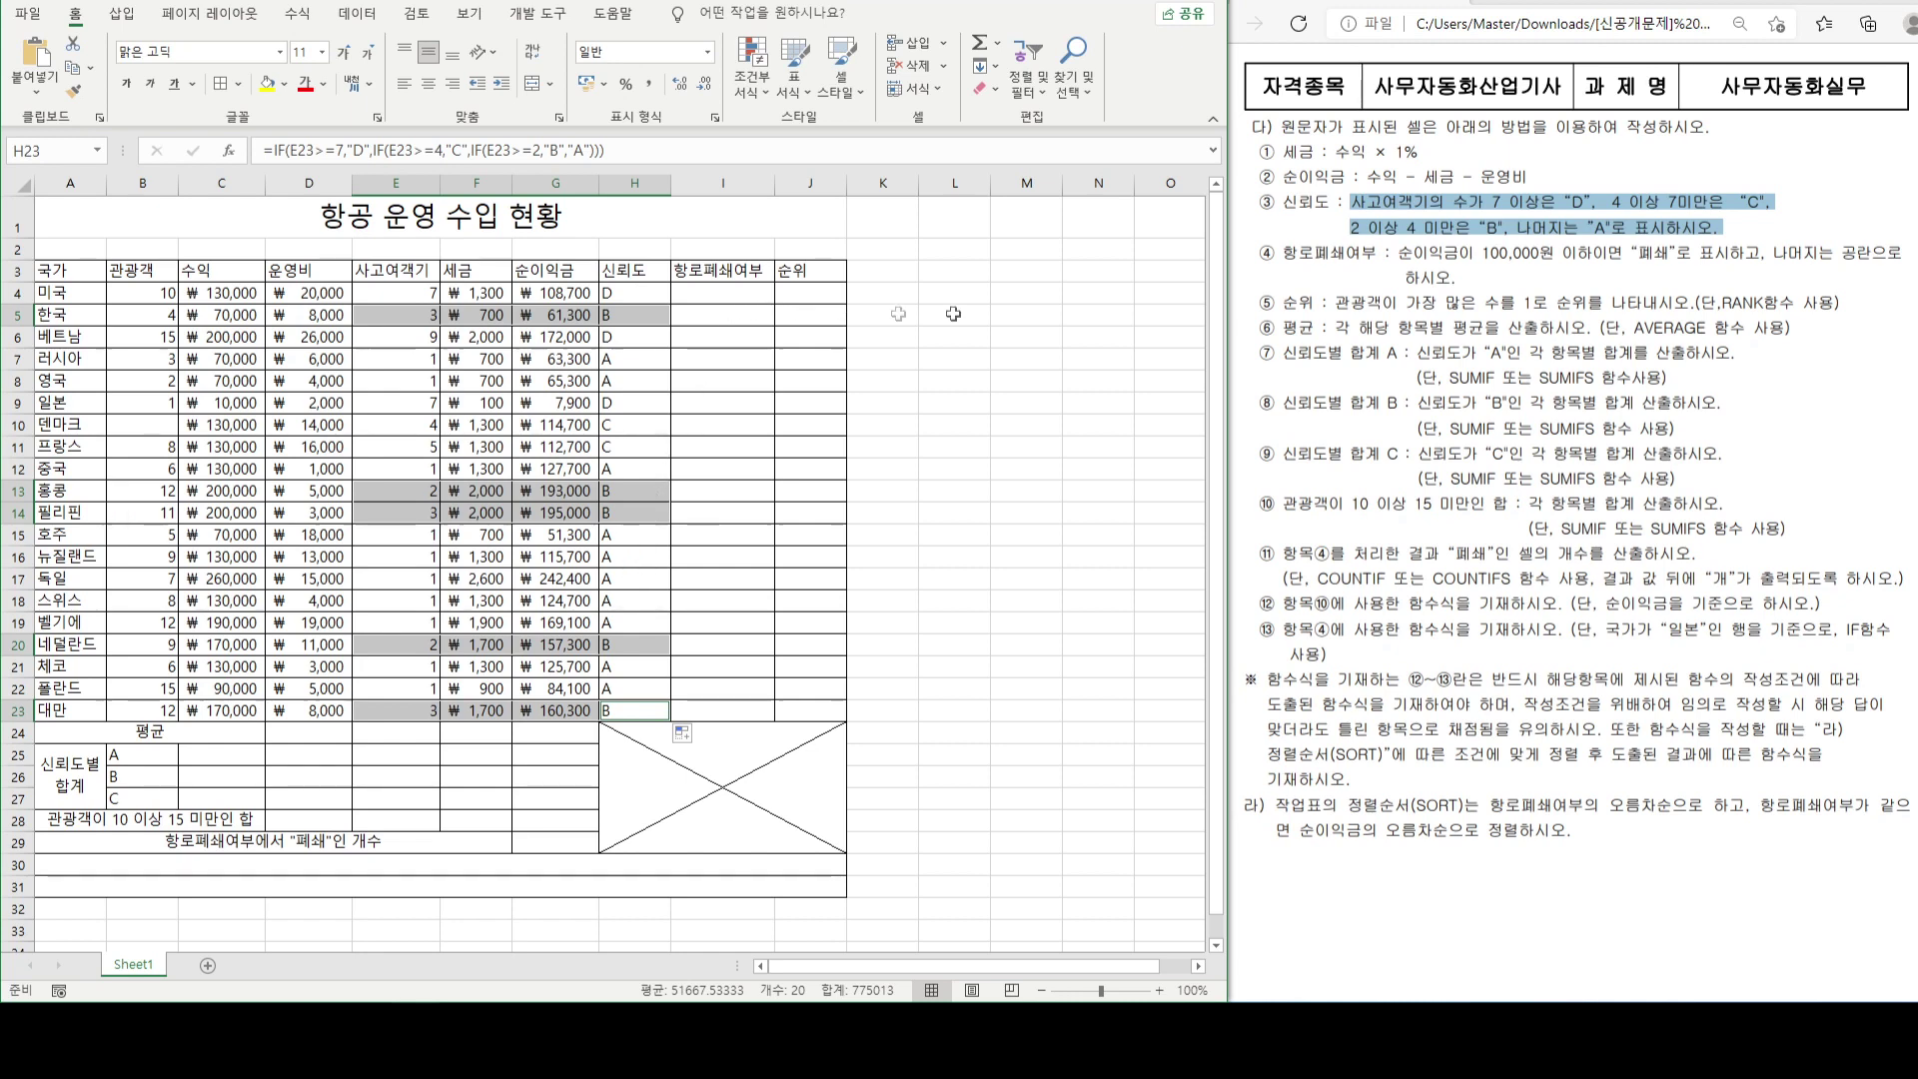
# - Enter =IF(G4<=100000,"폐쇄","") in I4, following the exam's 항로폐쇄여부 rule
pyautogui.moveTo(1403, 256); pyautogui.dragTo(1470, 279)
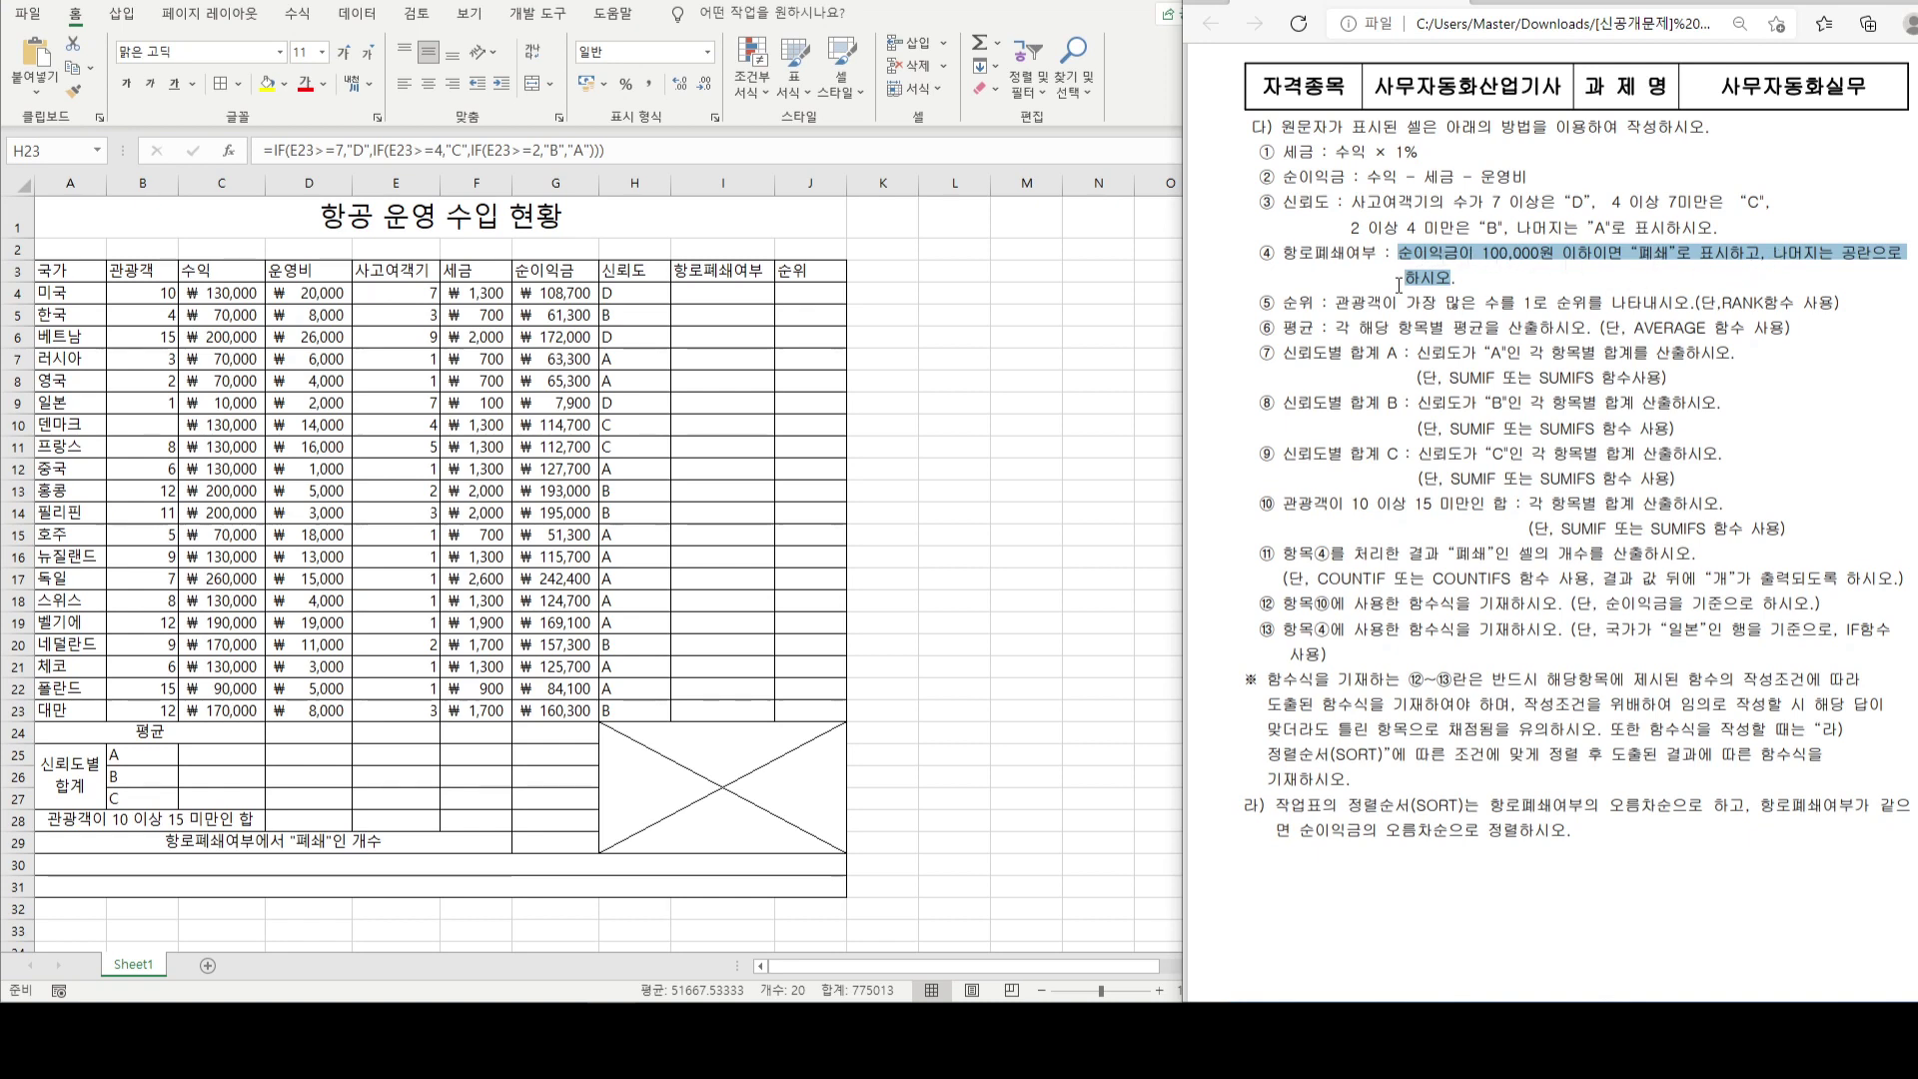
pyautogui.click(756, 292)
pyautogui.click(756, 292)
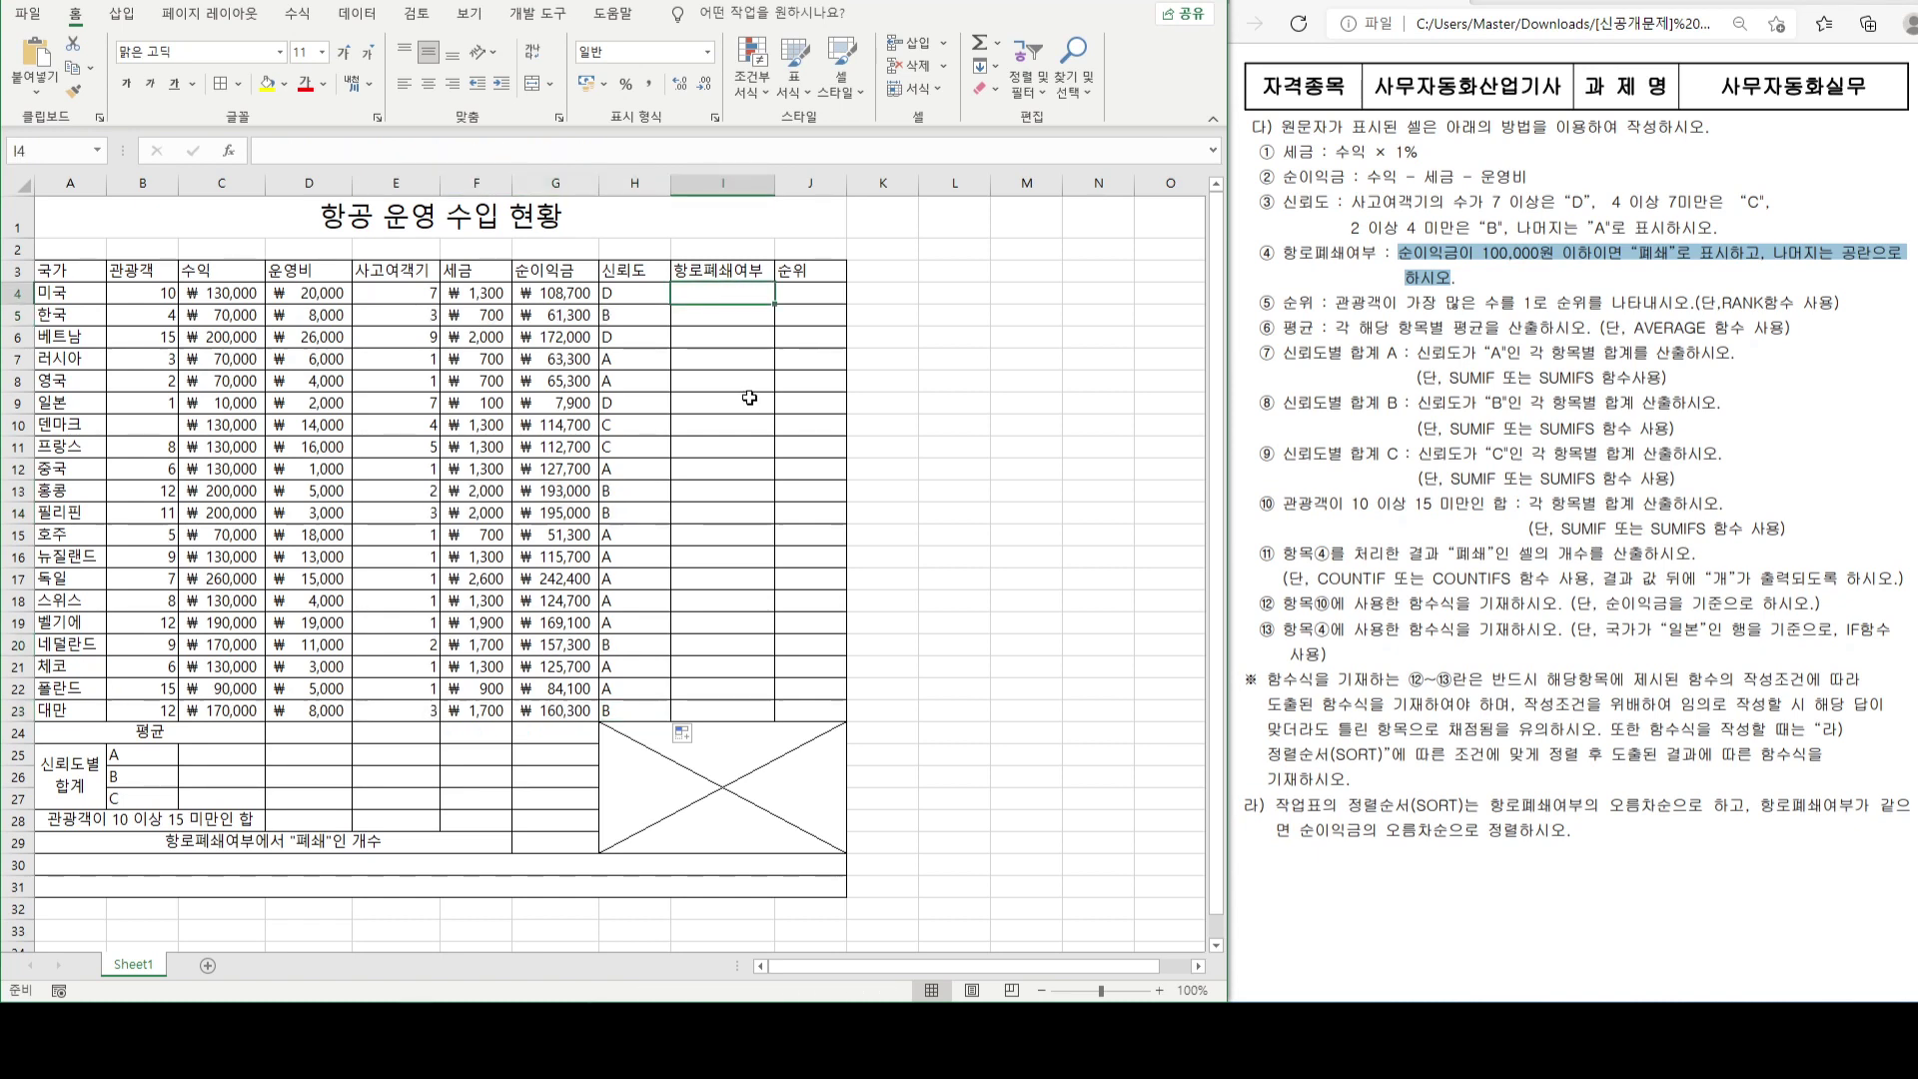
pyautogui.write('=')
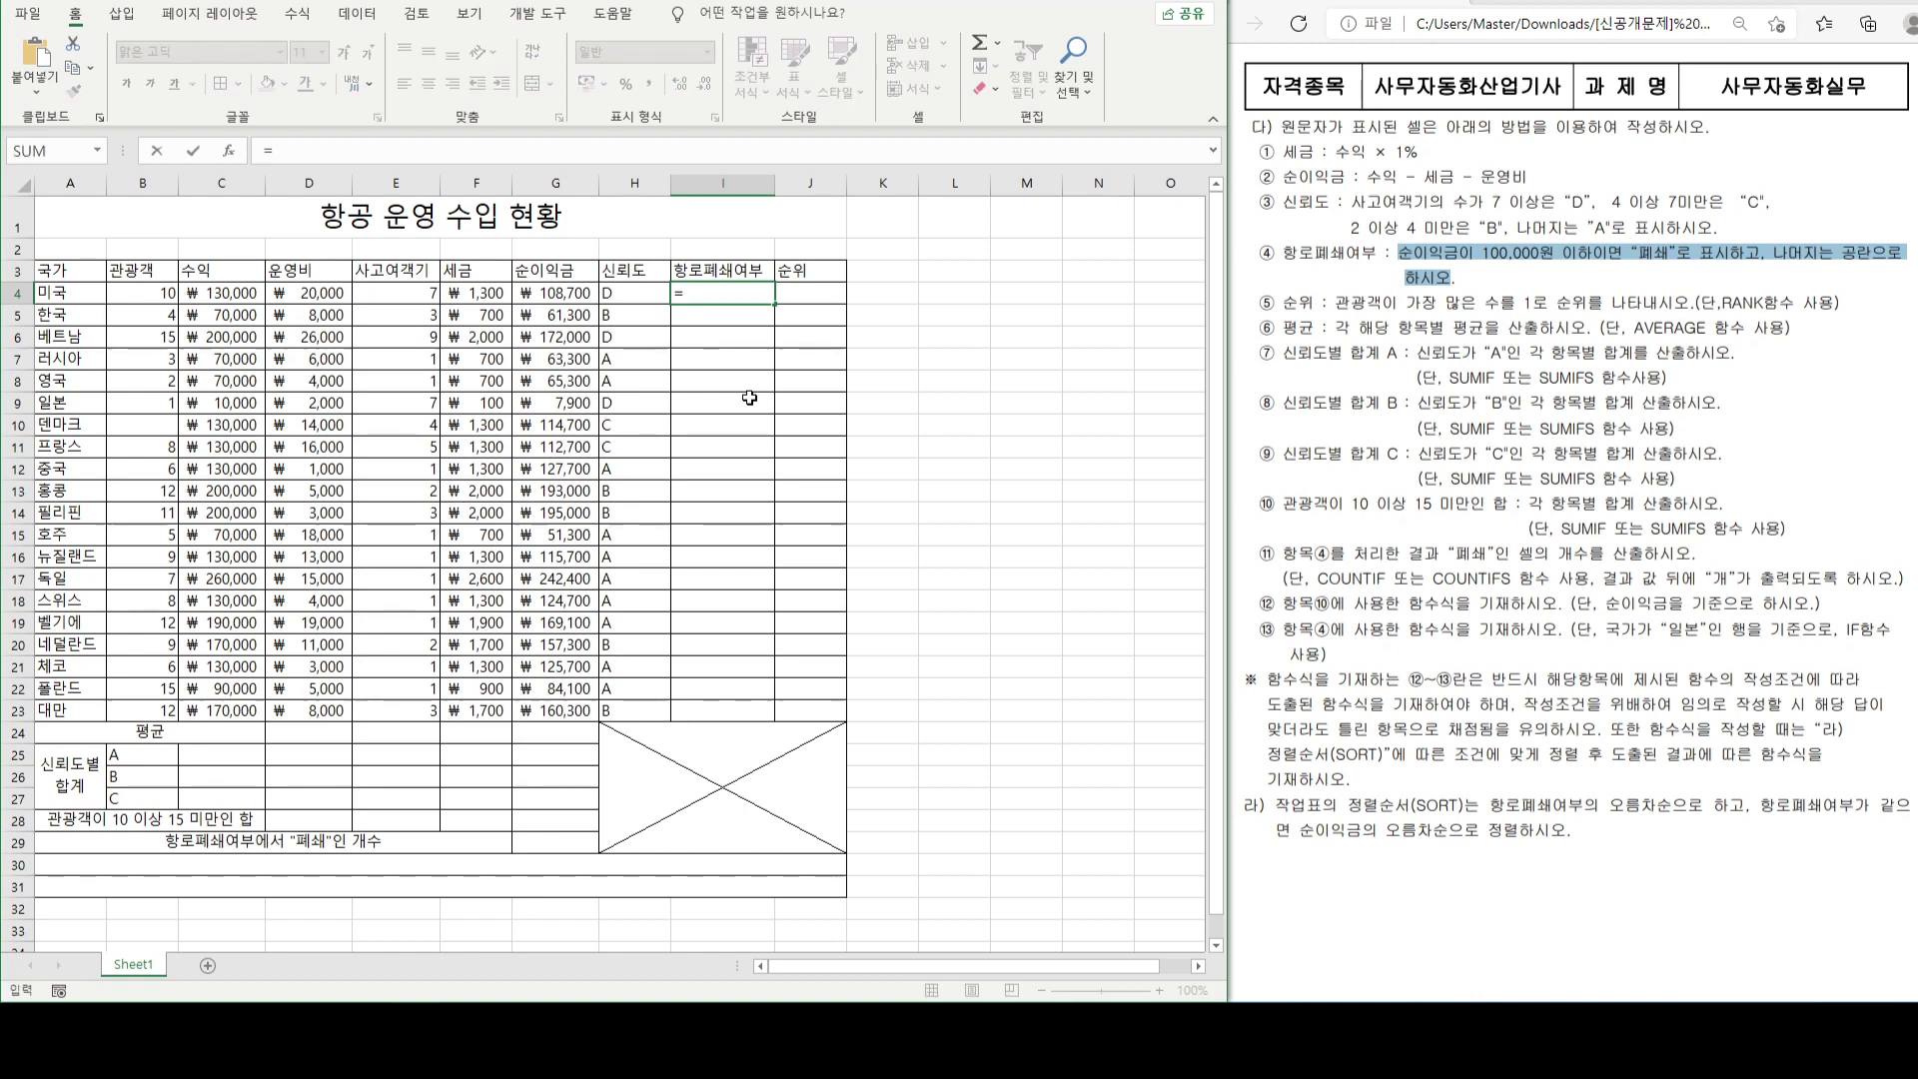
pyautogui.write('IF')
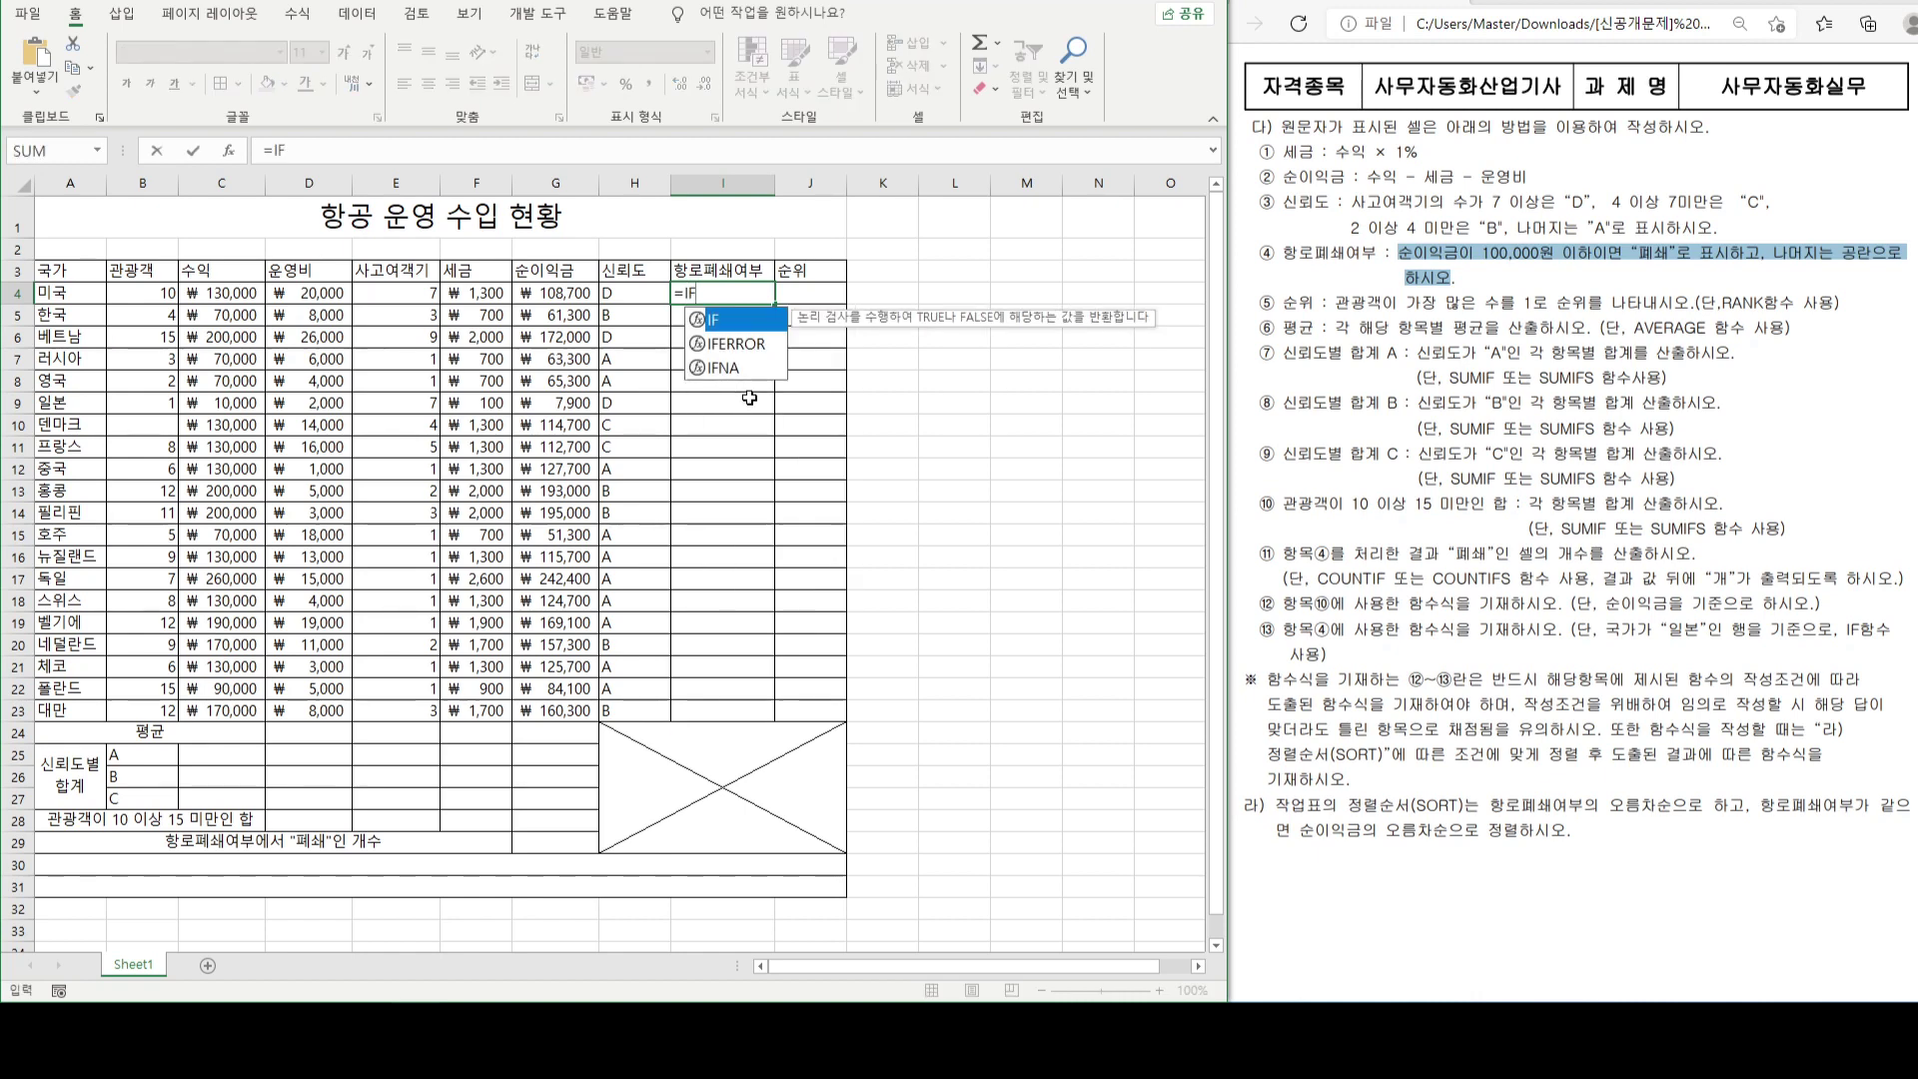
pyautogui.write('(')
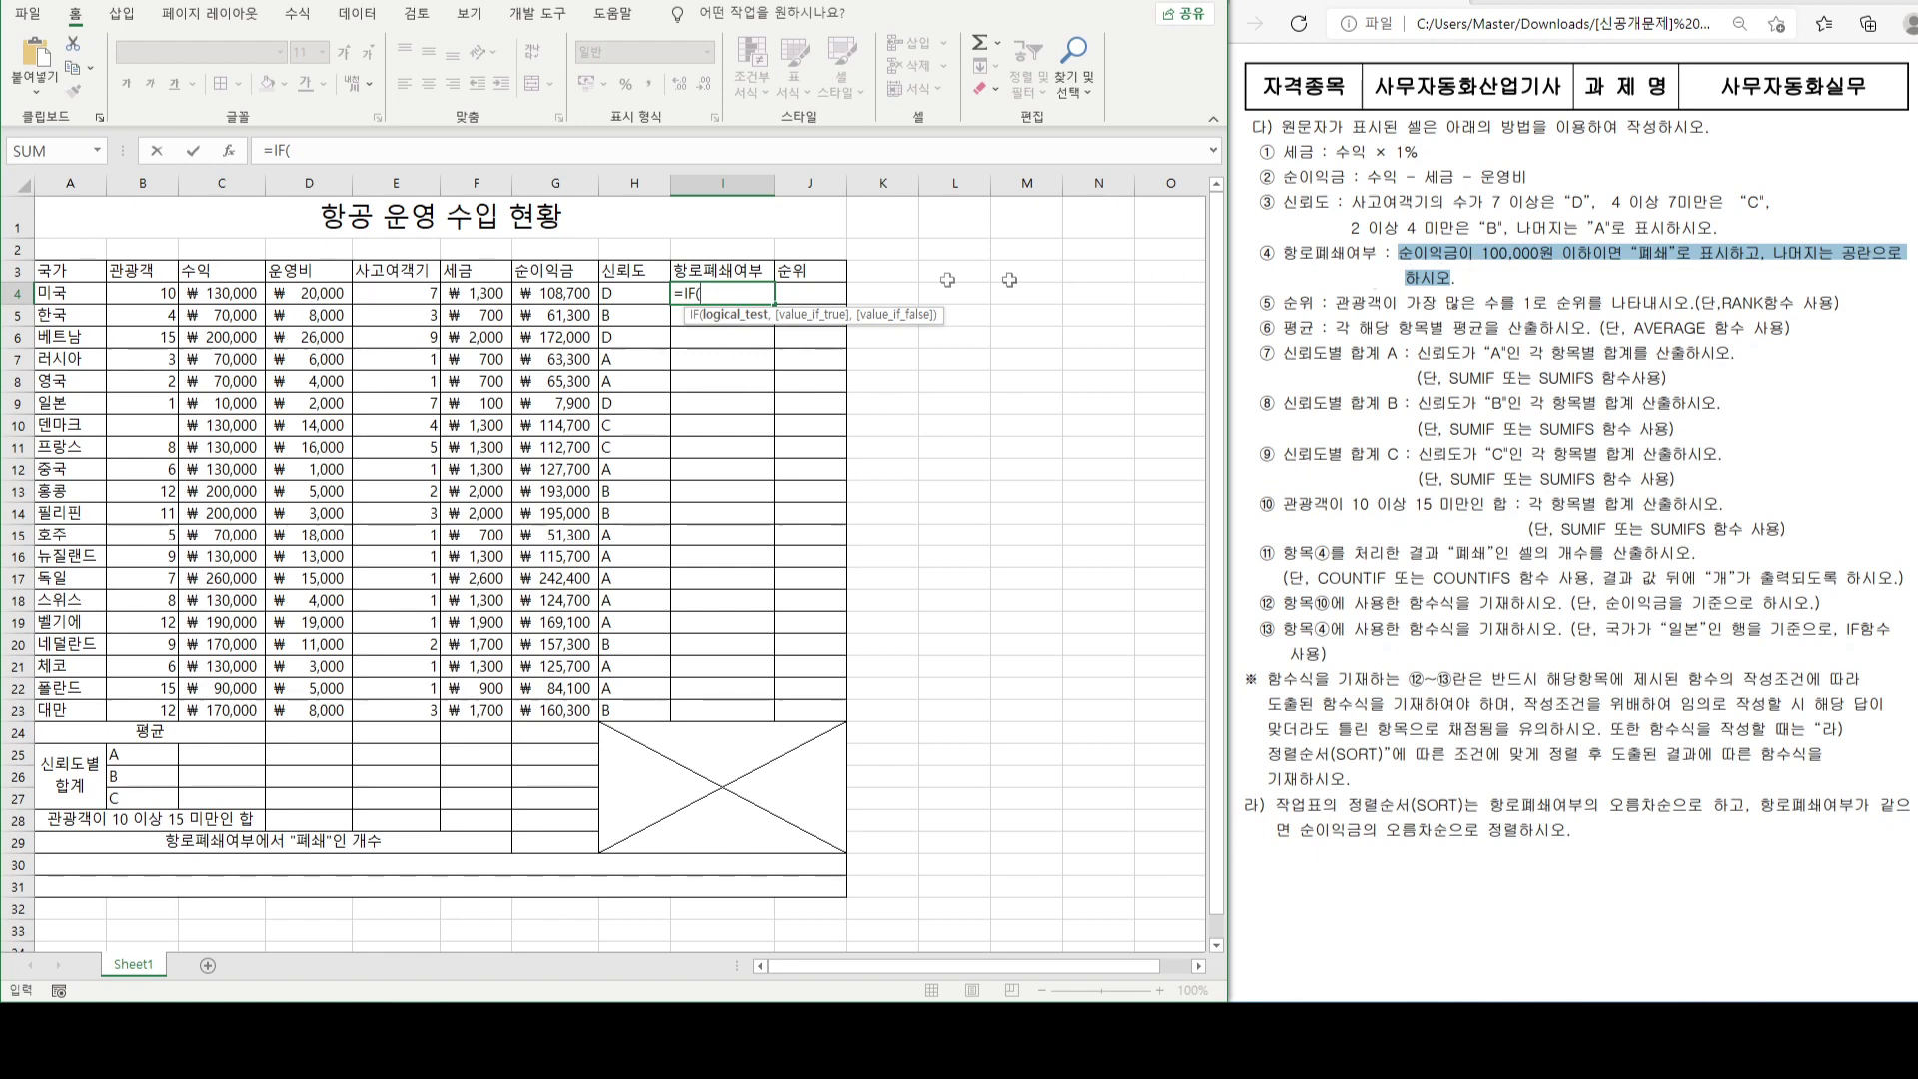
pyautogui.click(551, 290)
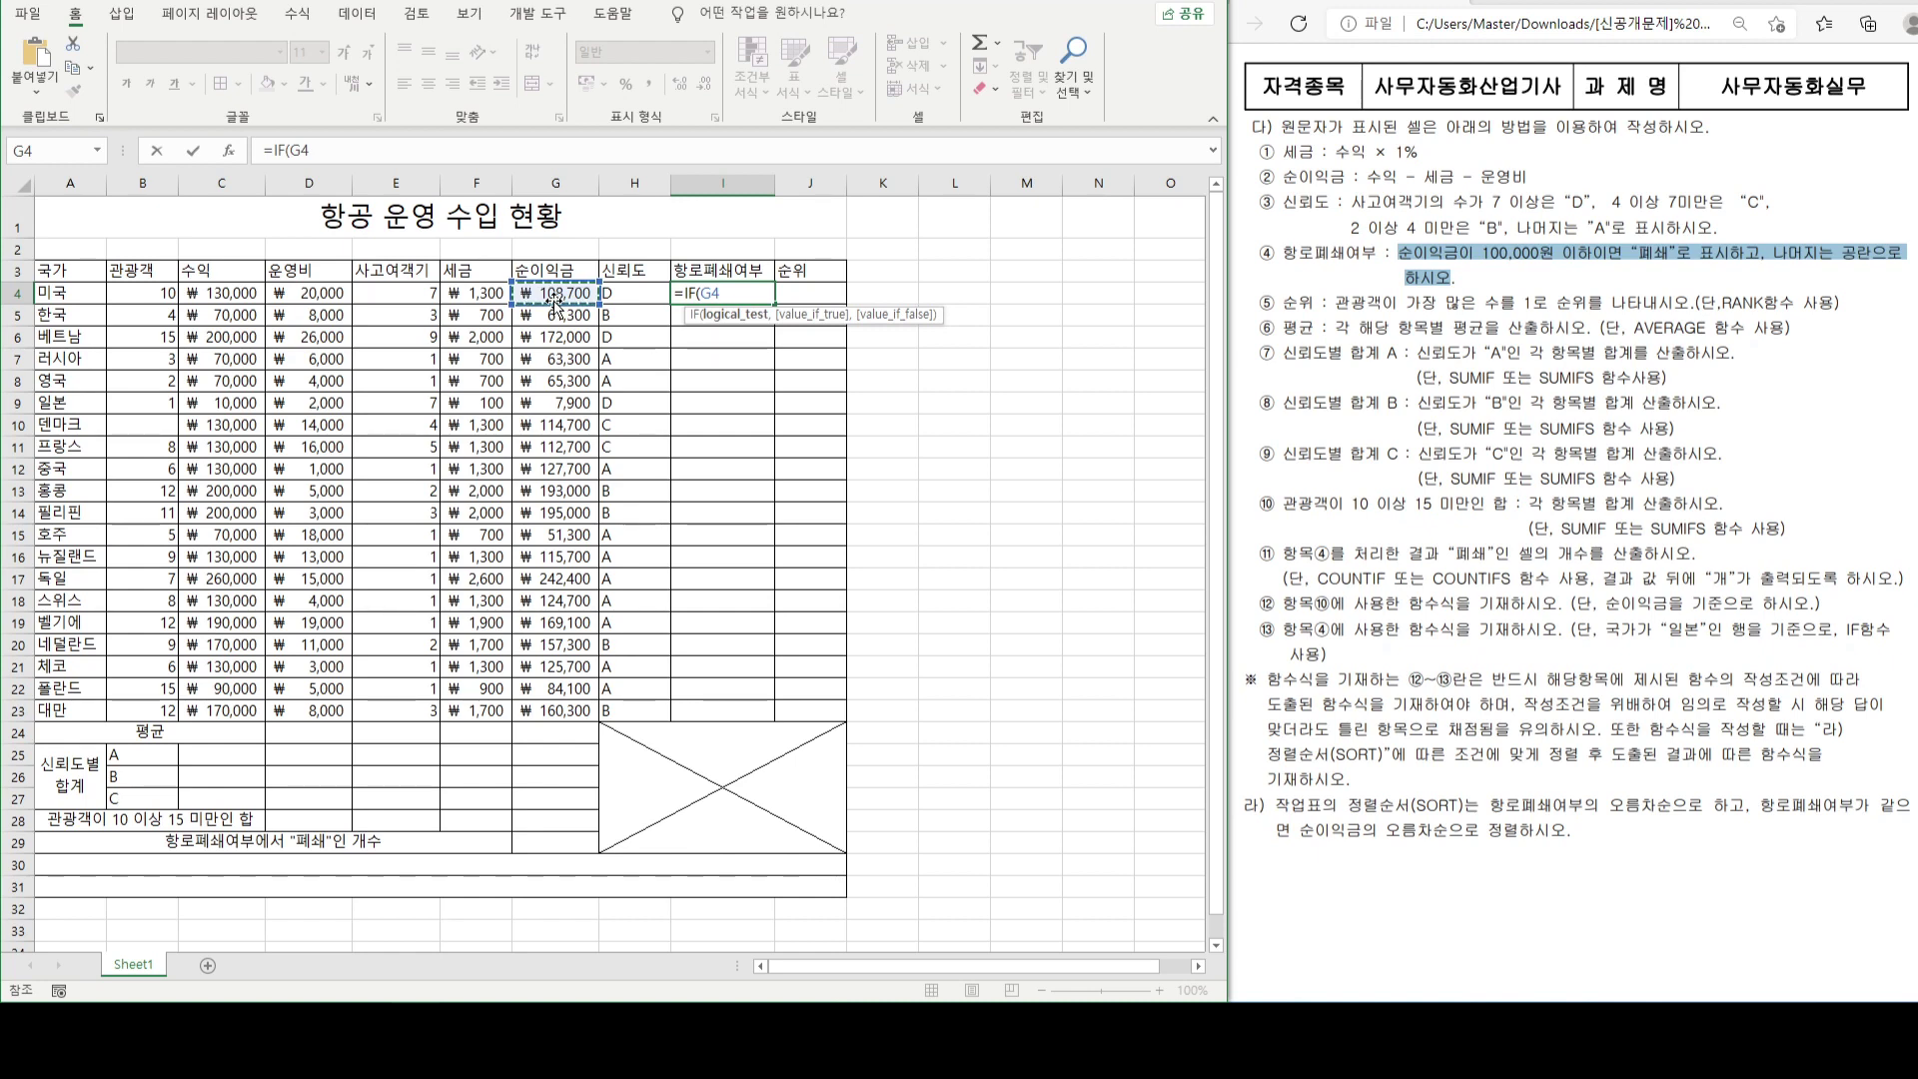
pyautogui.write('<=100000')
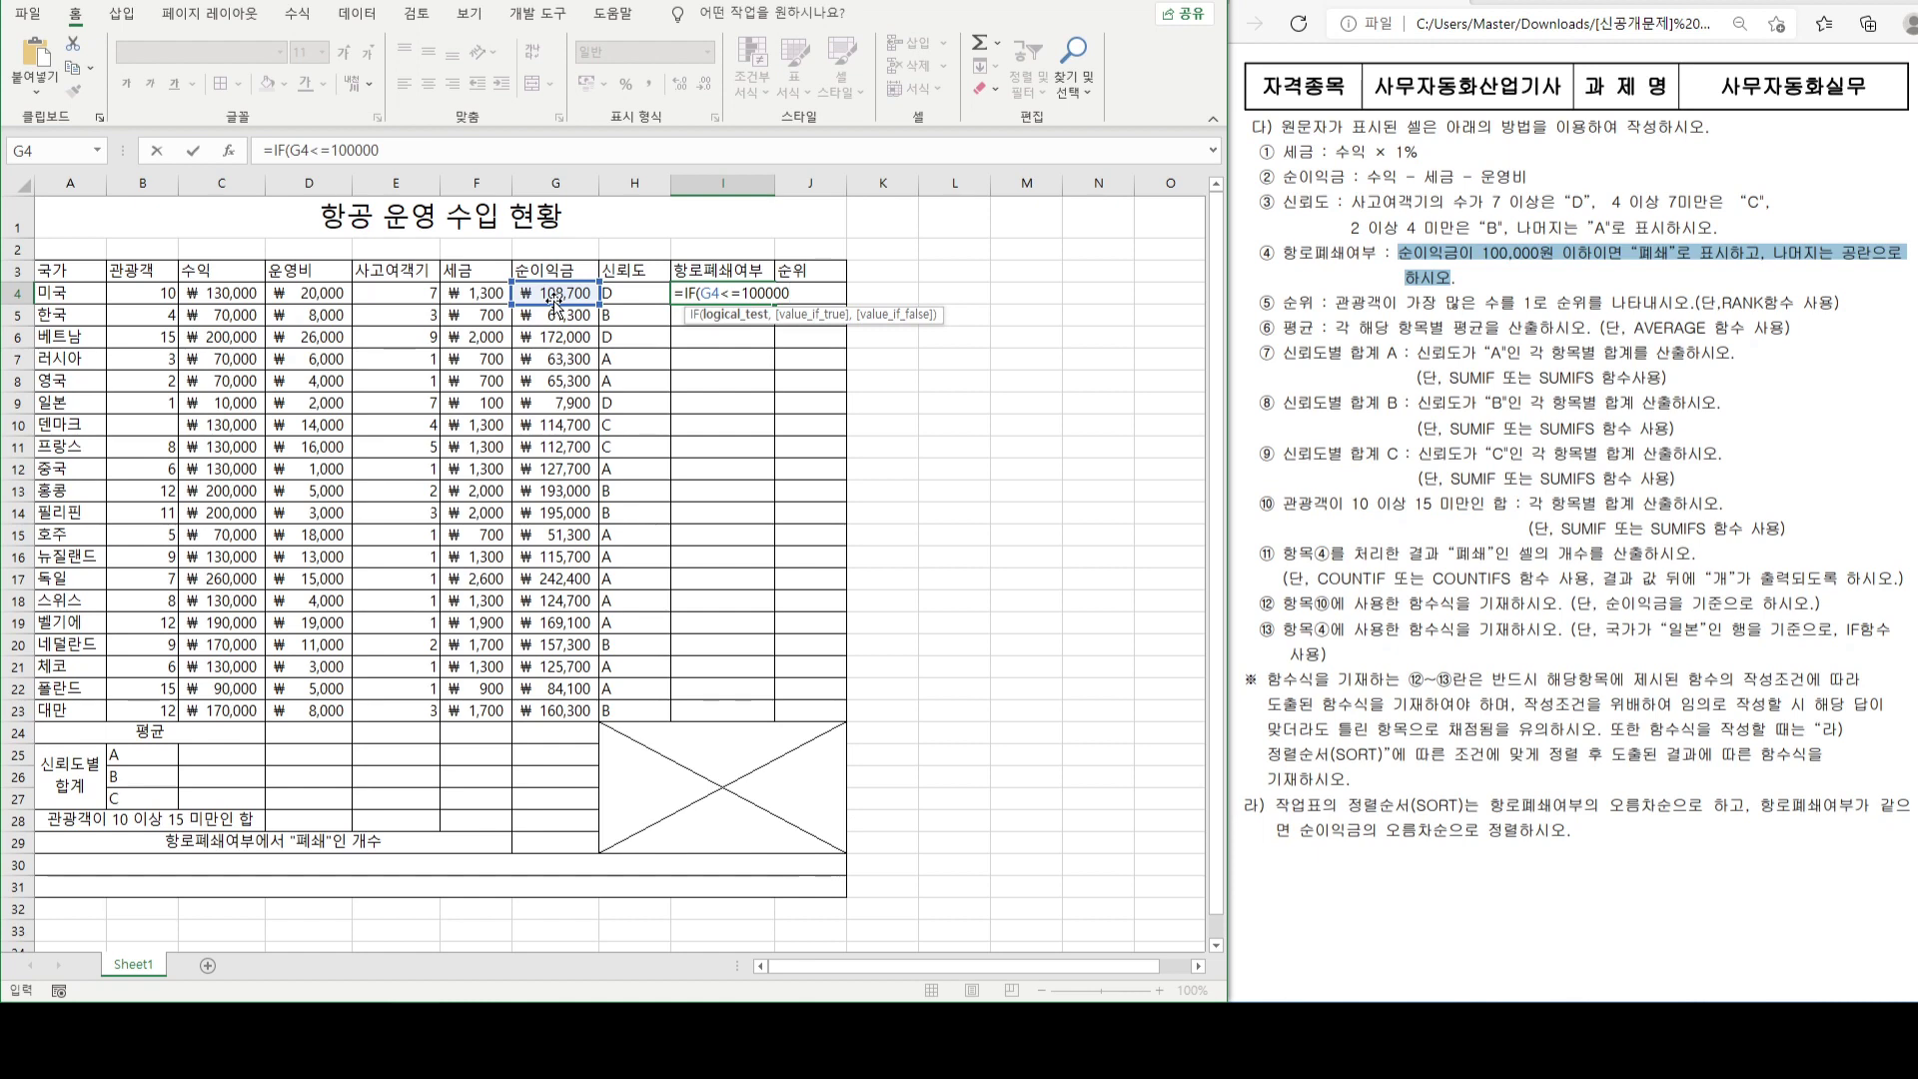
pyautogui.write(',')
pyautogui.write('"폐쇄')
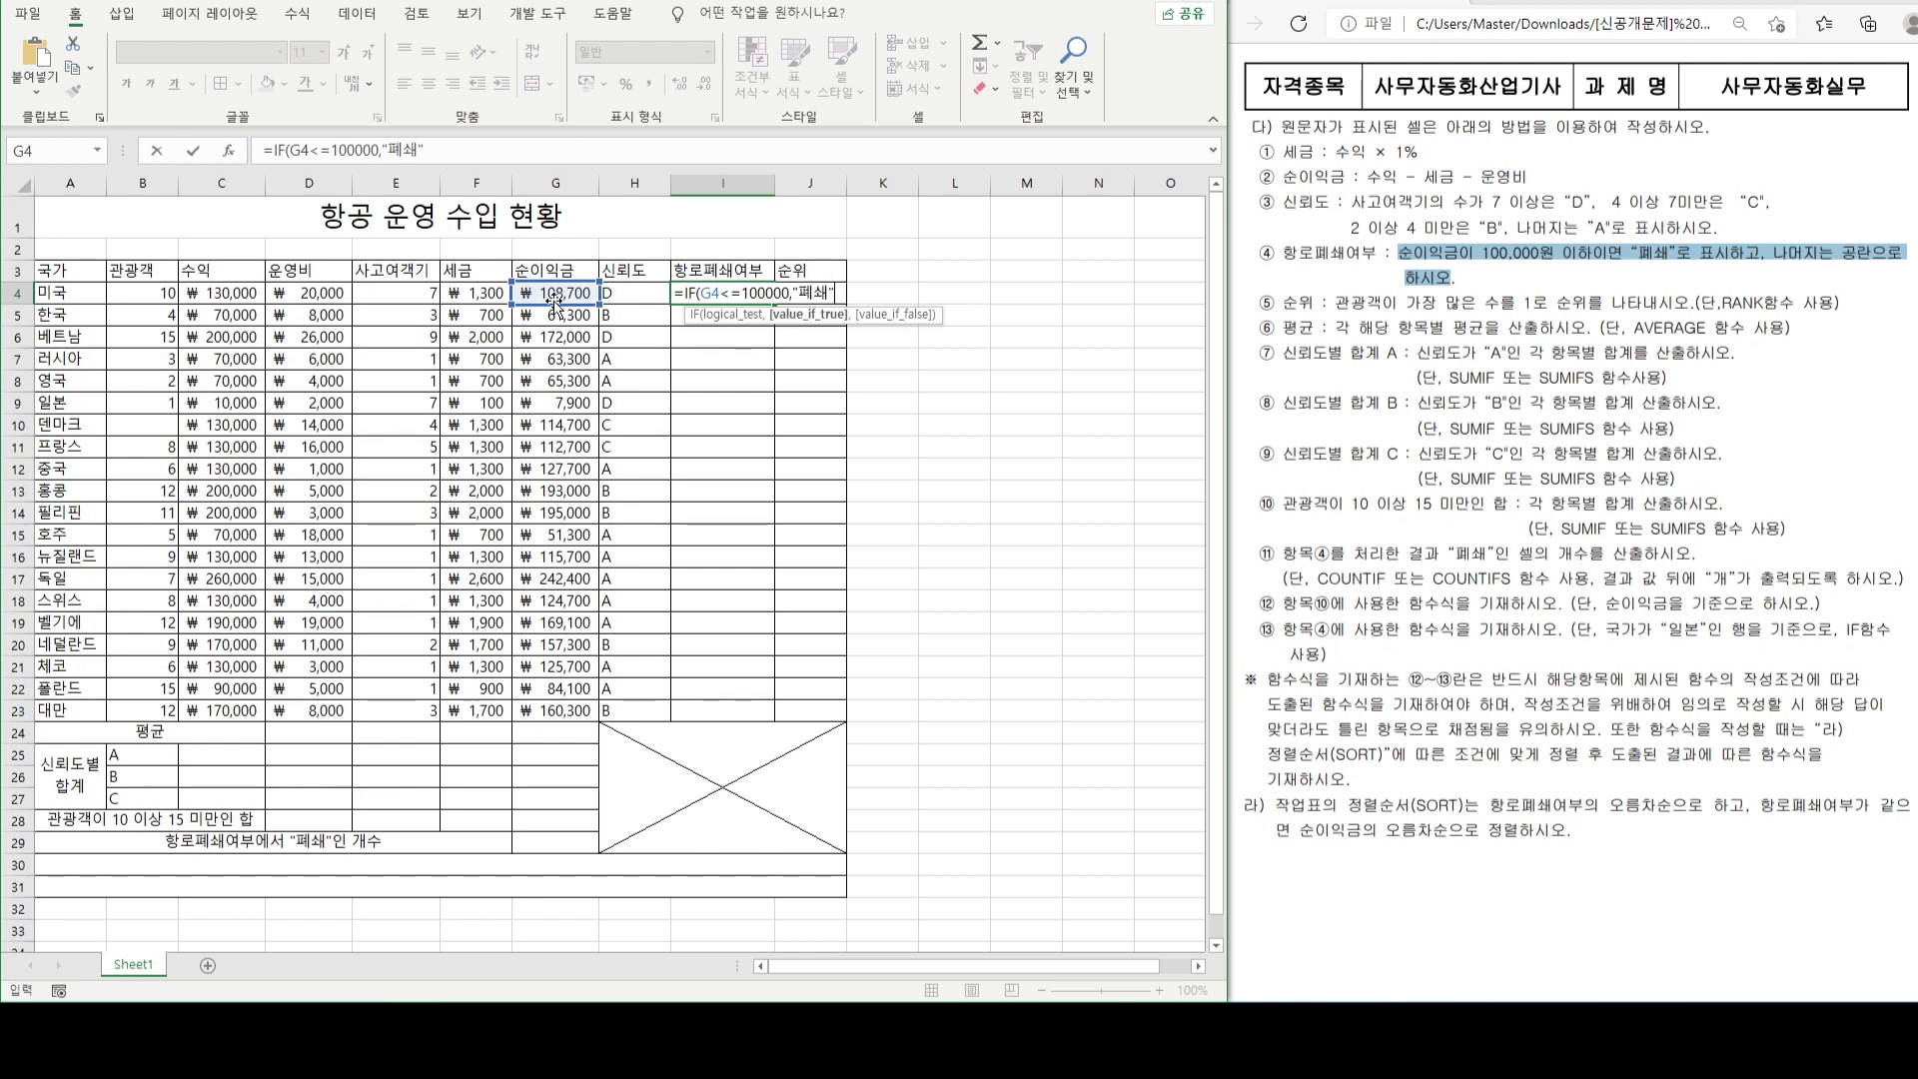
pyautogui.write('",')
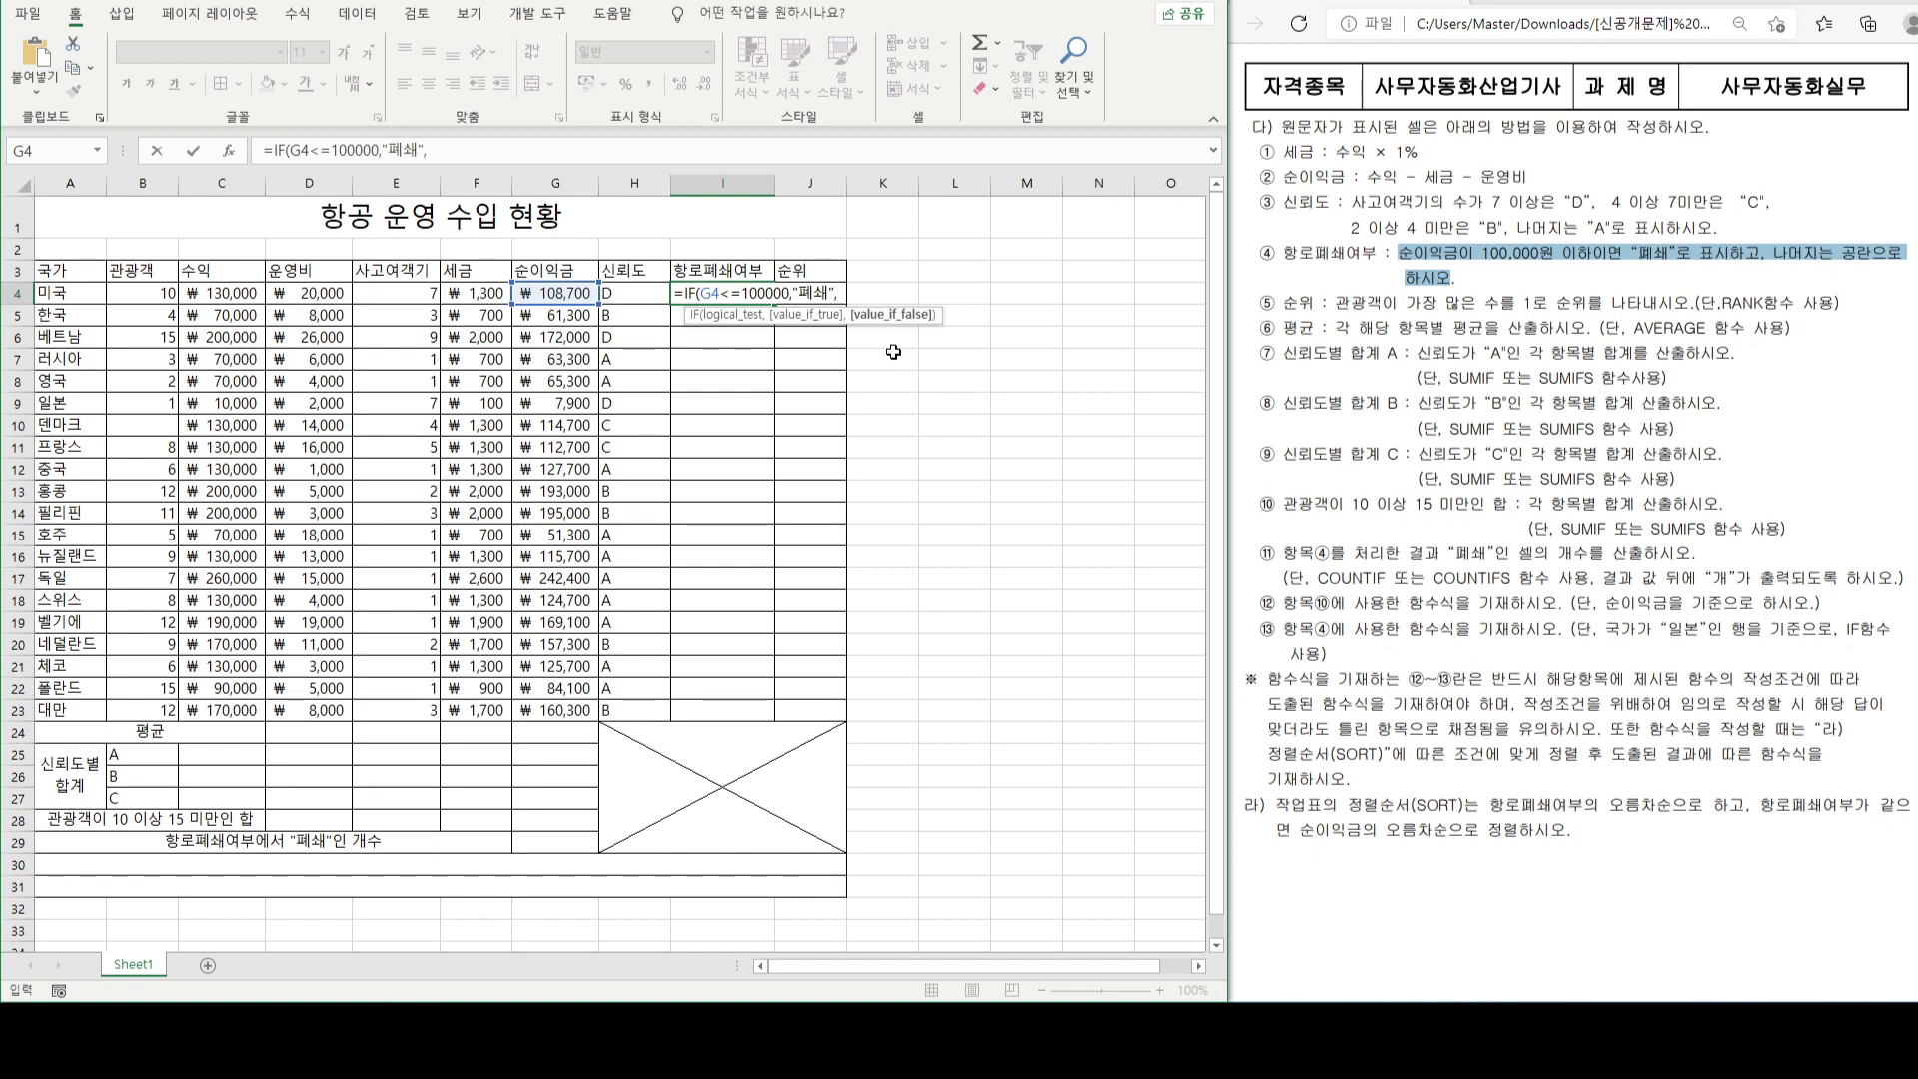
pyautogui.write('"")')
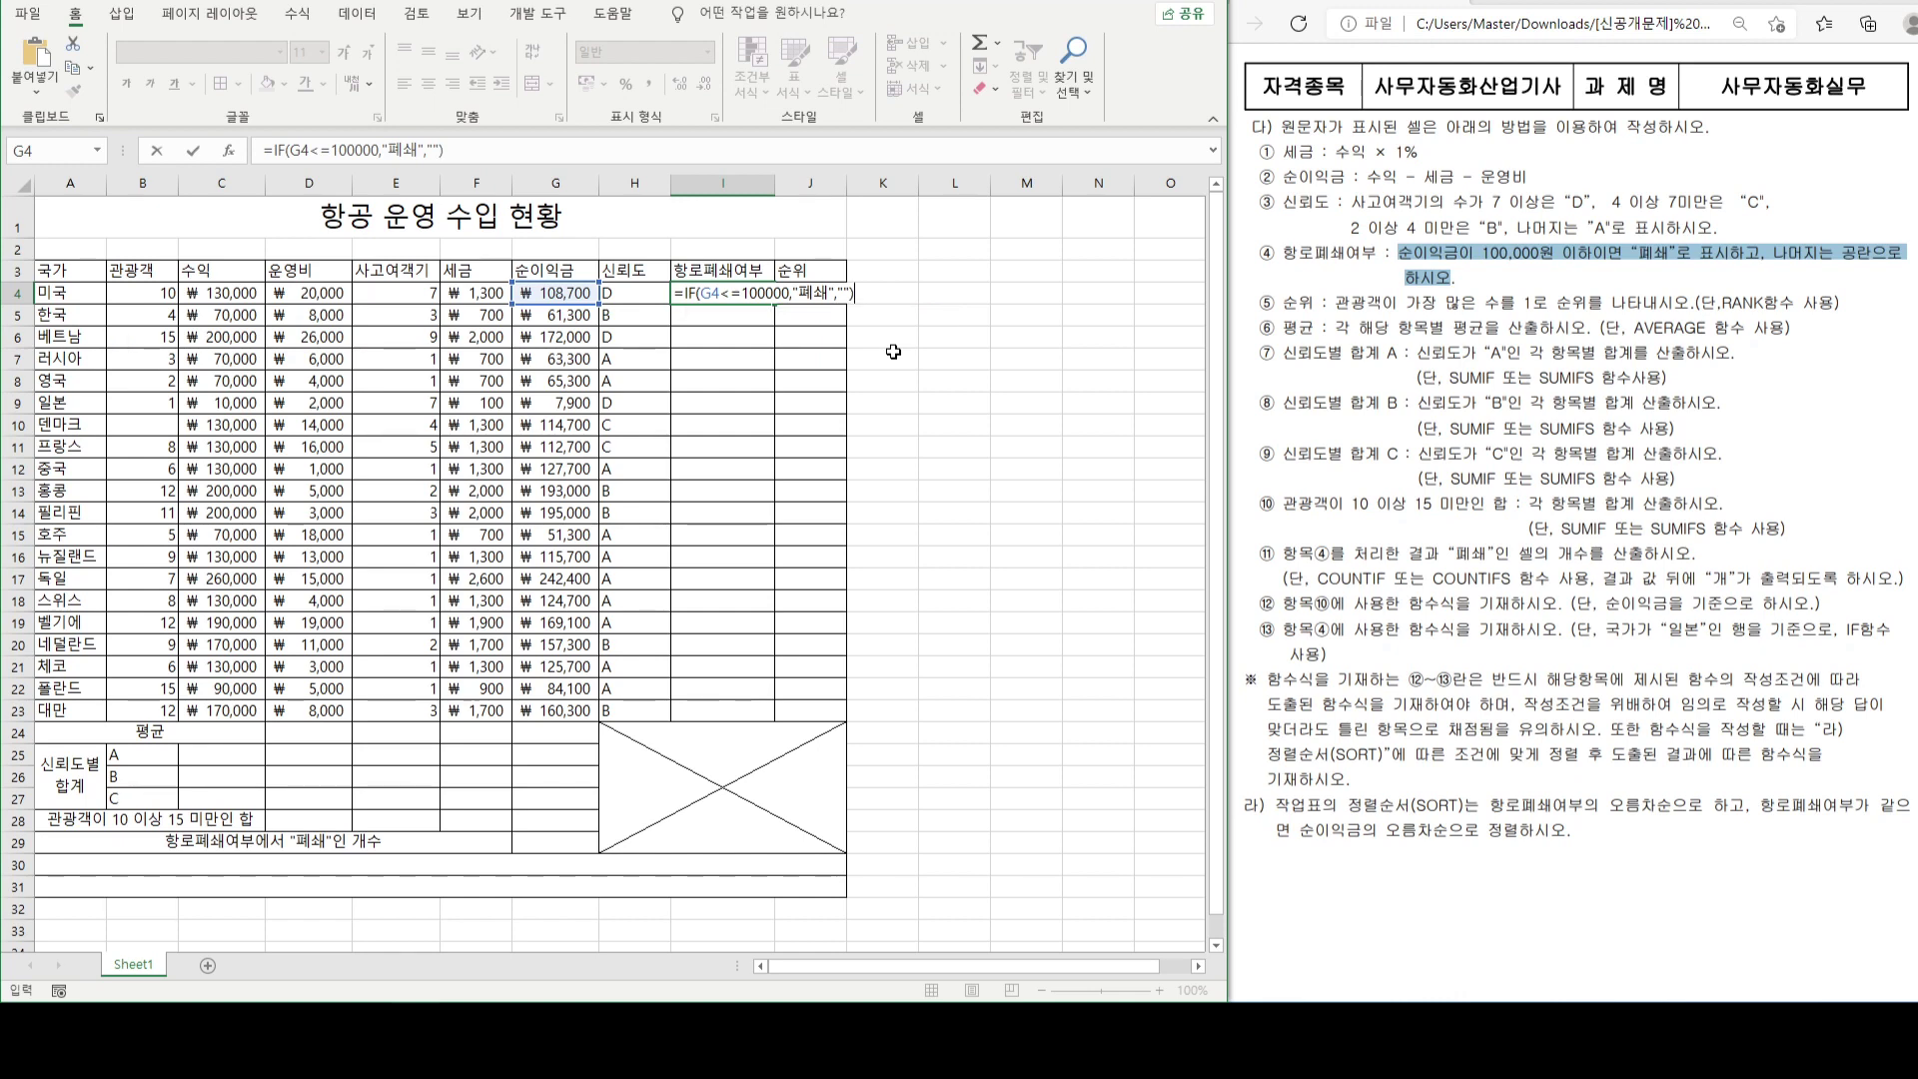
pyautogui.press('Return')
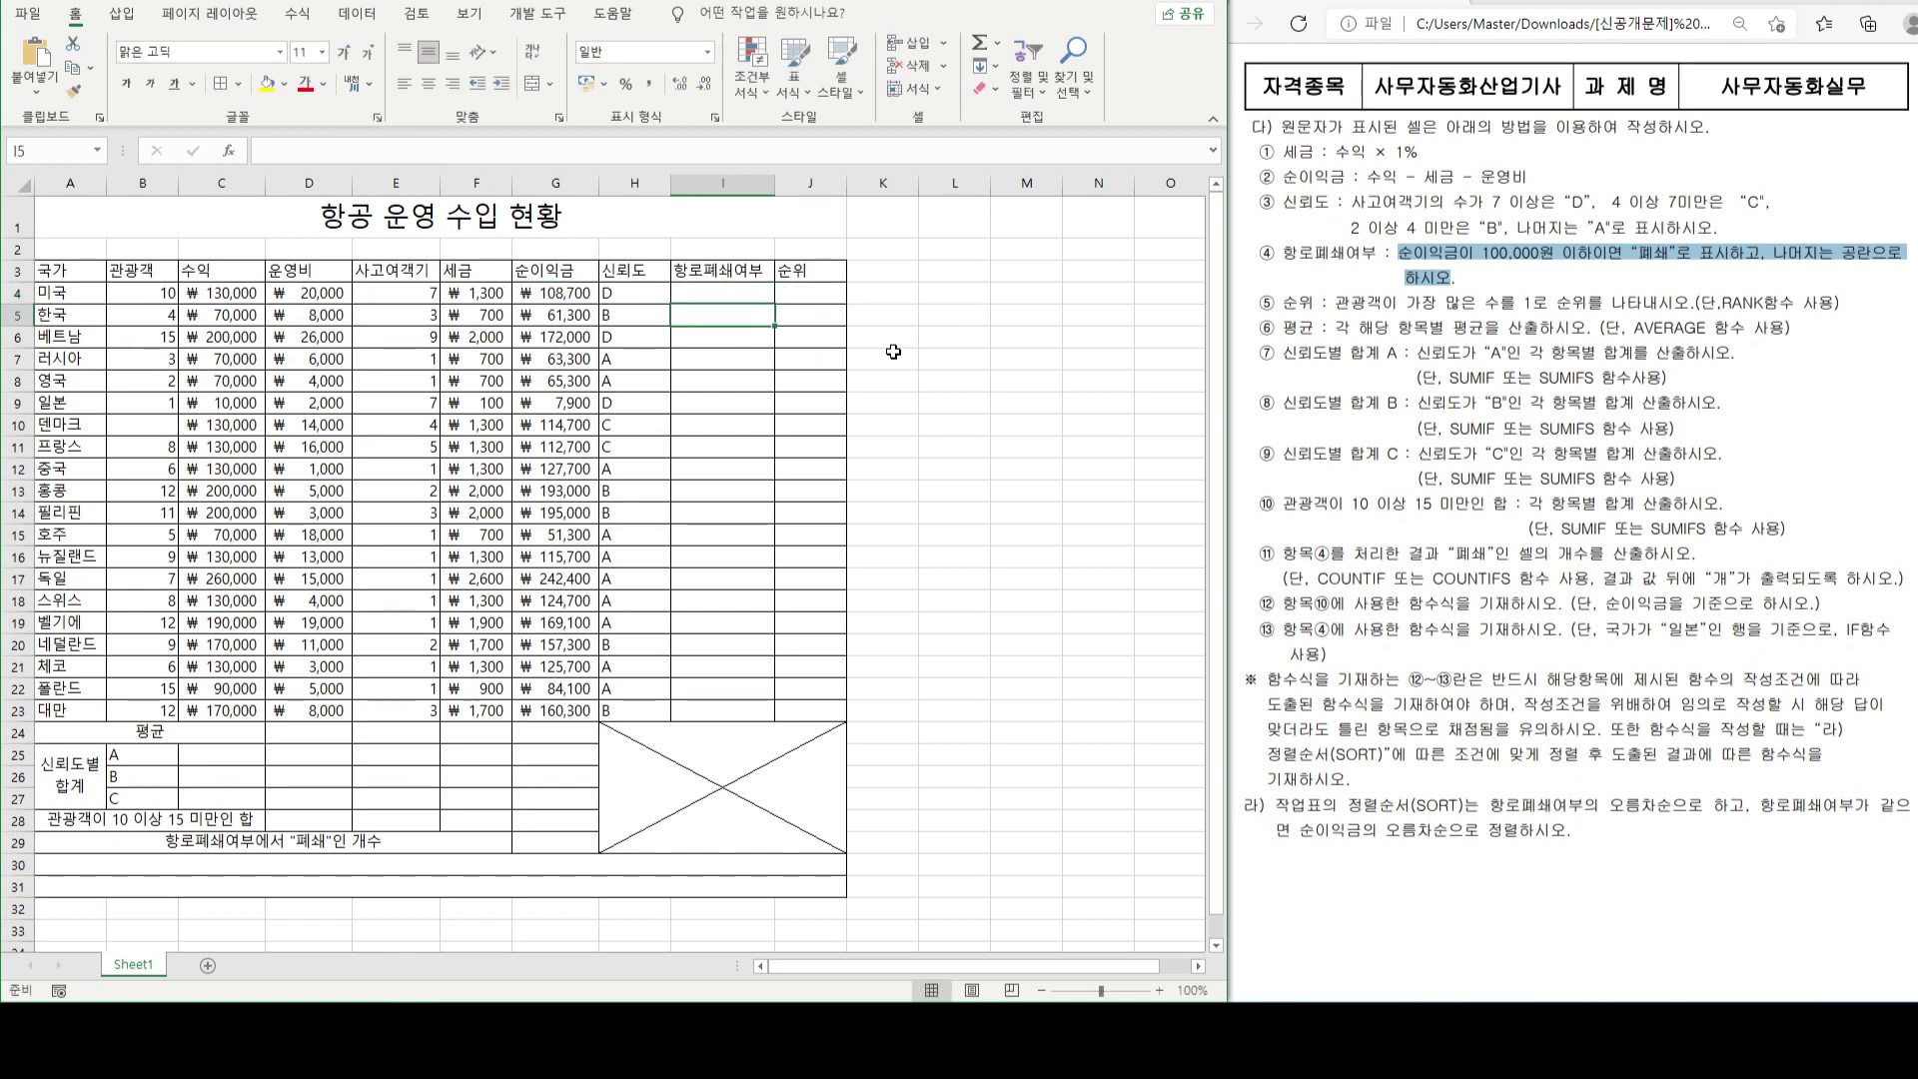
# - Fill the 항로폐쇄여부 formula from I4 down to I23 and check the 폐쇄 rows against their 순이익금
pyautogui.click(740, 296)
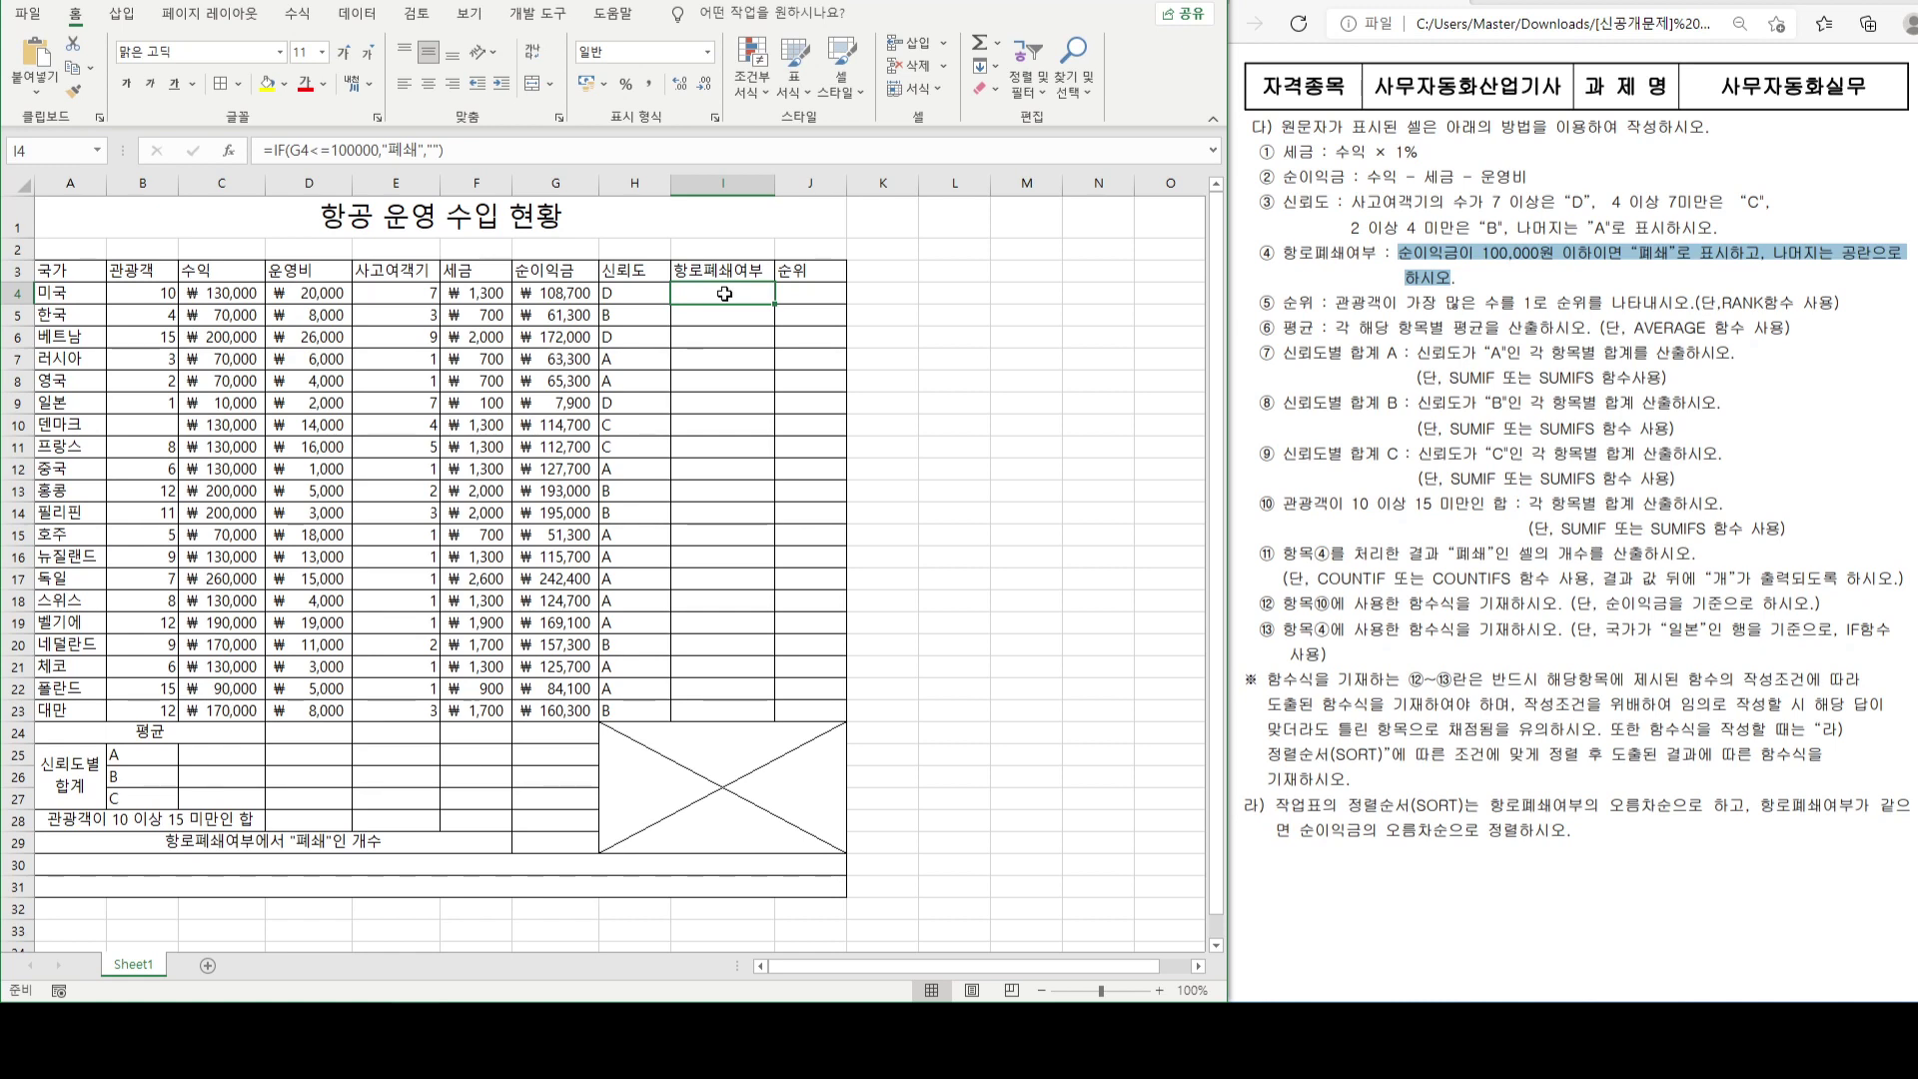
pyautogui.moveTo(774, 303); pyautogui.dragTo(762, 721)
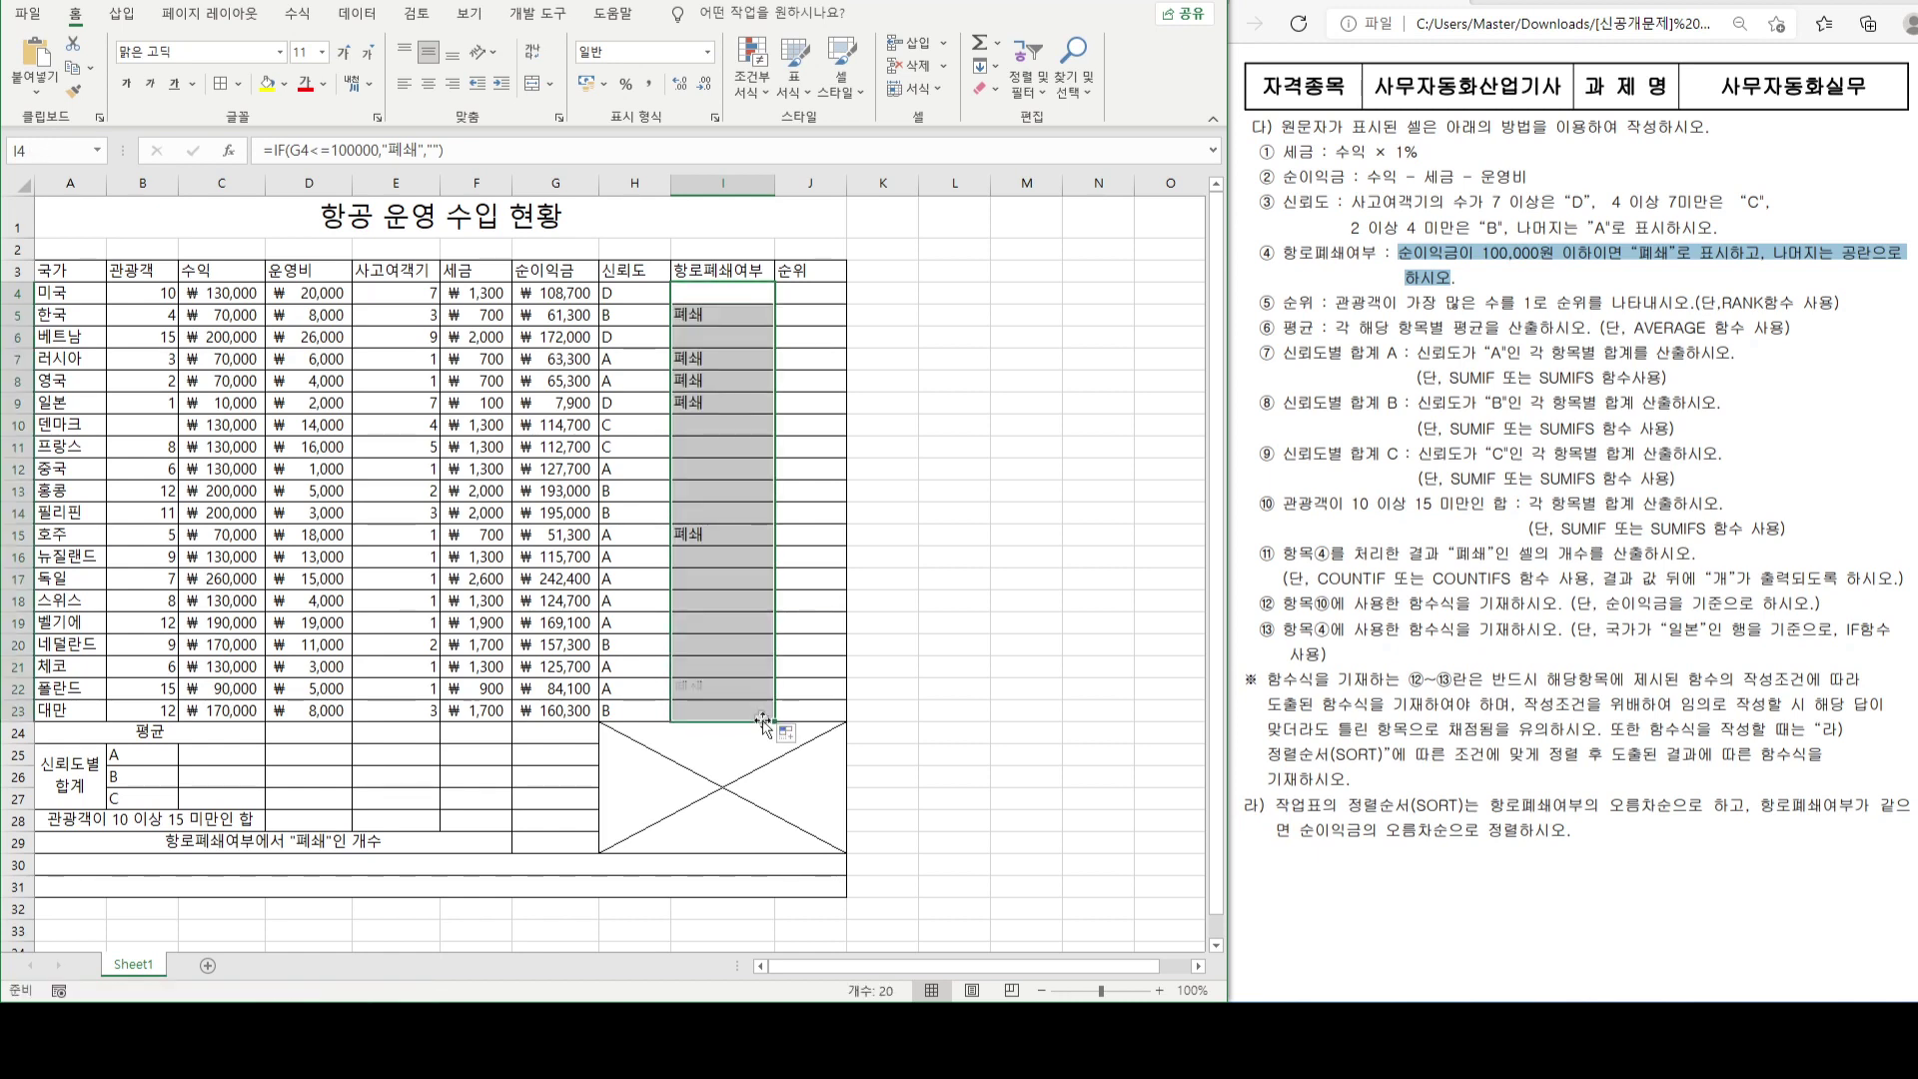
pyautogui.click(539, 320)
pyautogui.moveTo(539, 319); pyautogui.dragTo(724, 317)
pyautogui.moveTo(560, 359); pyautogui.dragTo(691, 418)
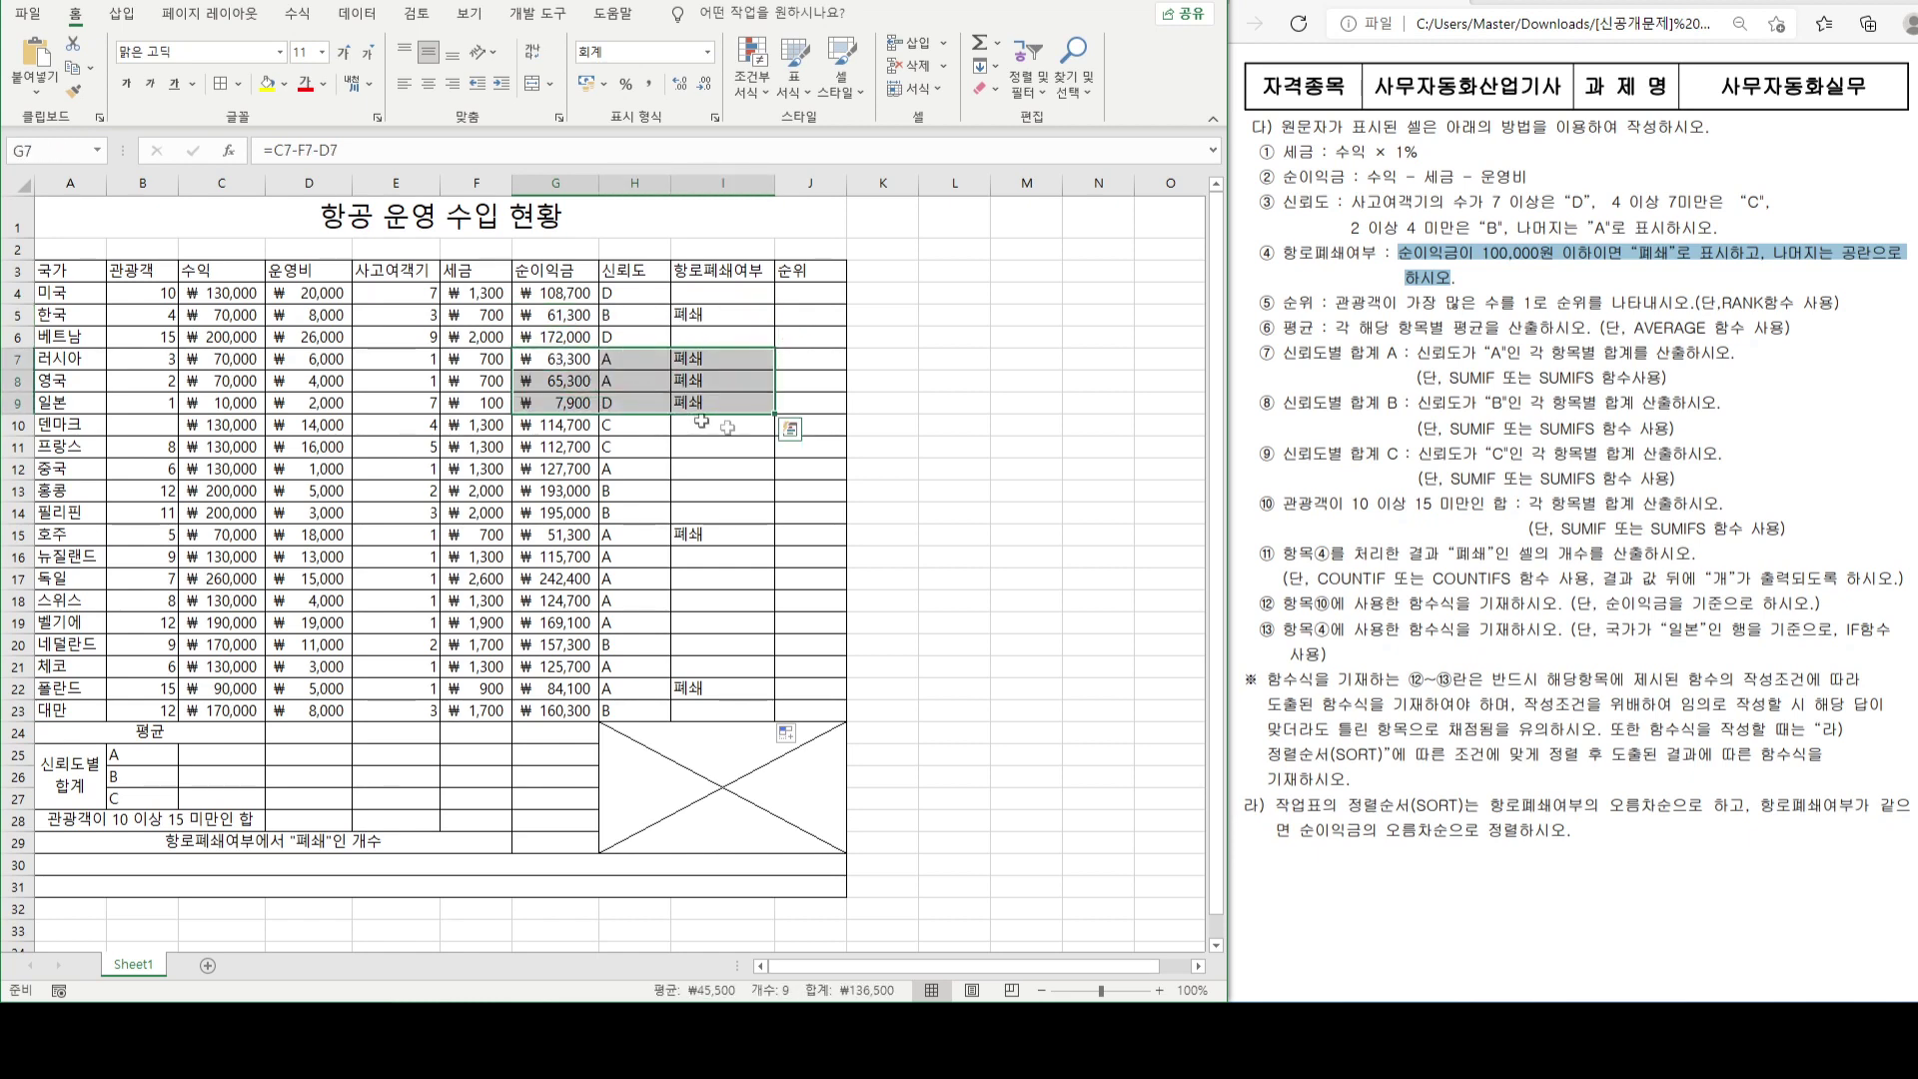
# - Read the exam's 순위 condition and start a RANK formula in J4 with 관광객 cell B4 as the number
pyautogui.click(817, 297)
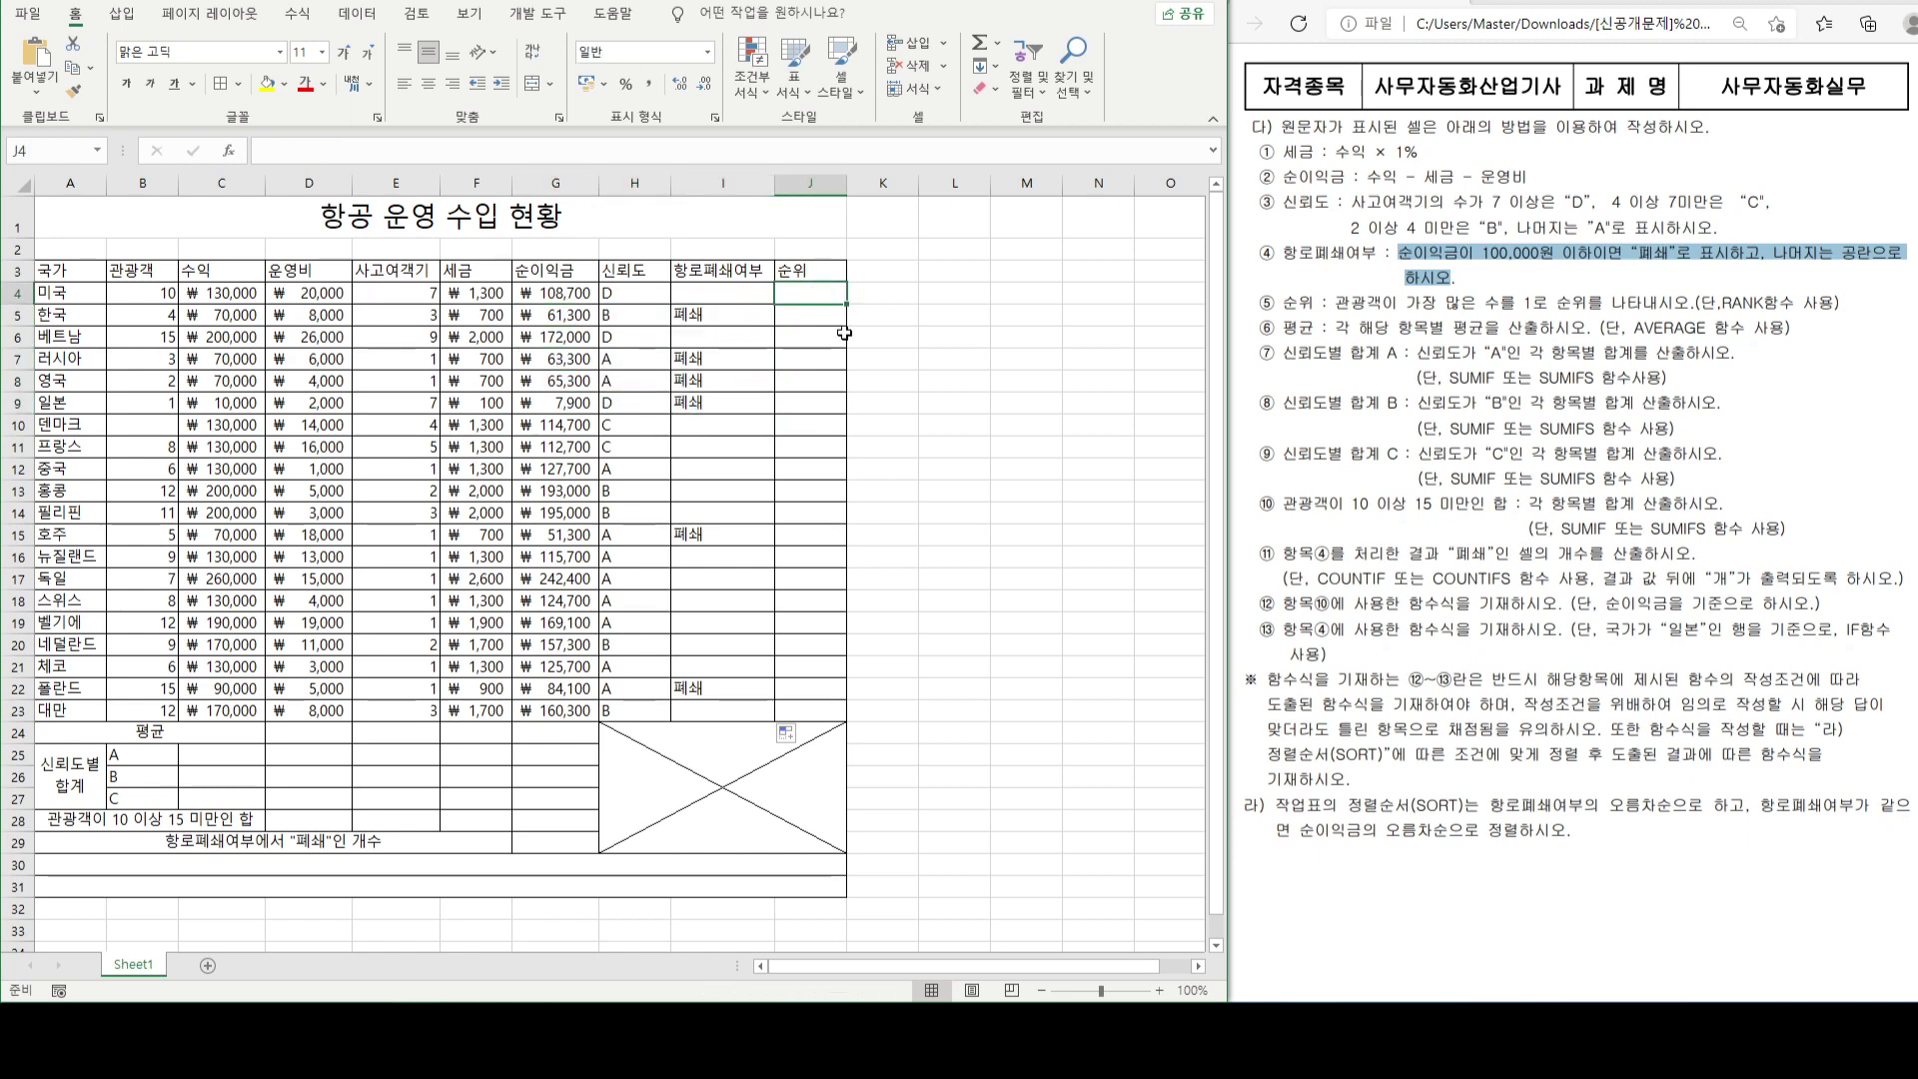
pyautogui.click(1342, 305)
pyautogui.moveTo(1337, 303); pyautogui.dragTo(1840, 304)
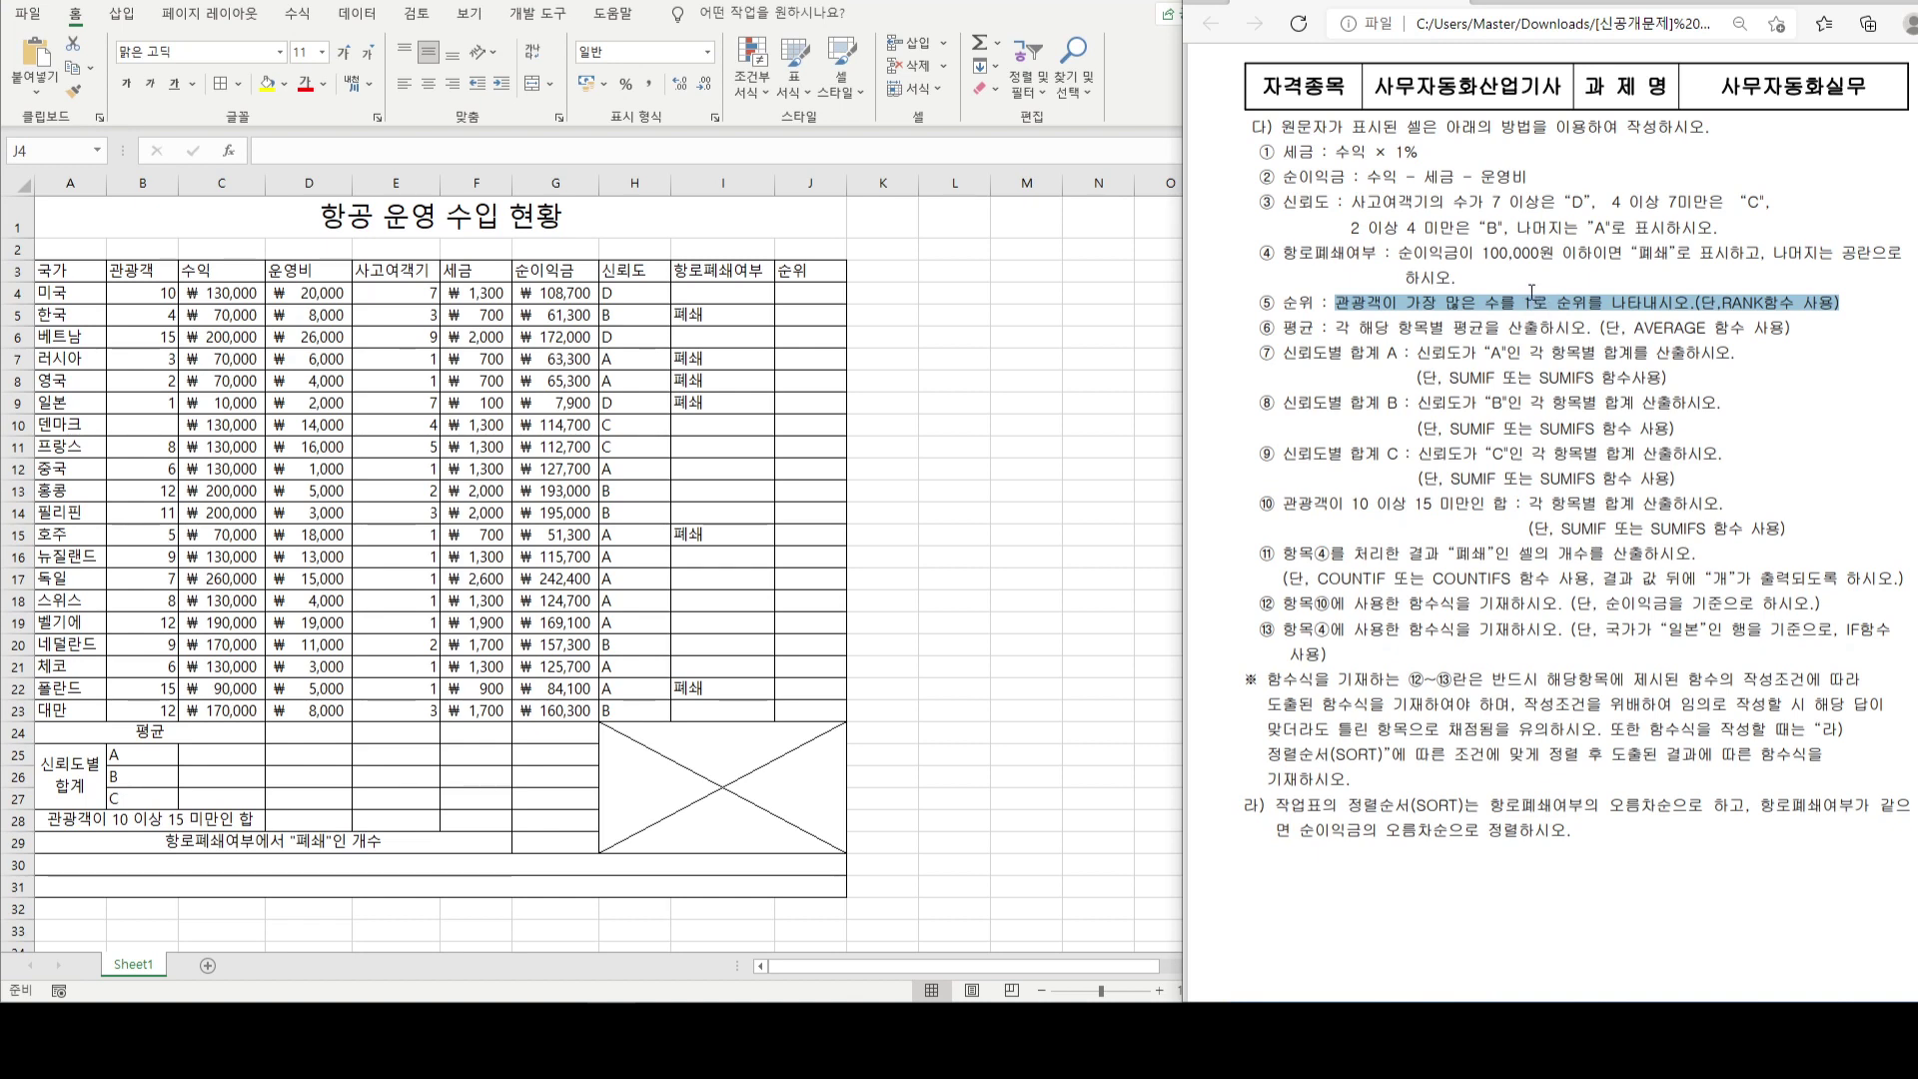
pyautogui.click(778, 302)
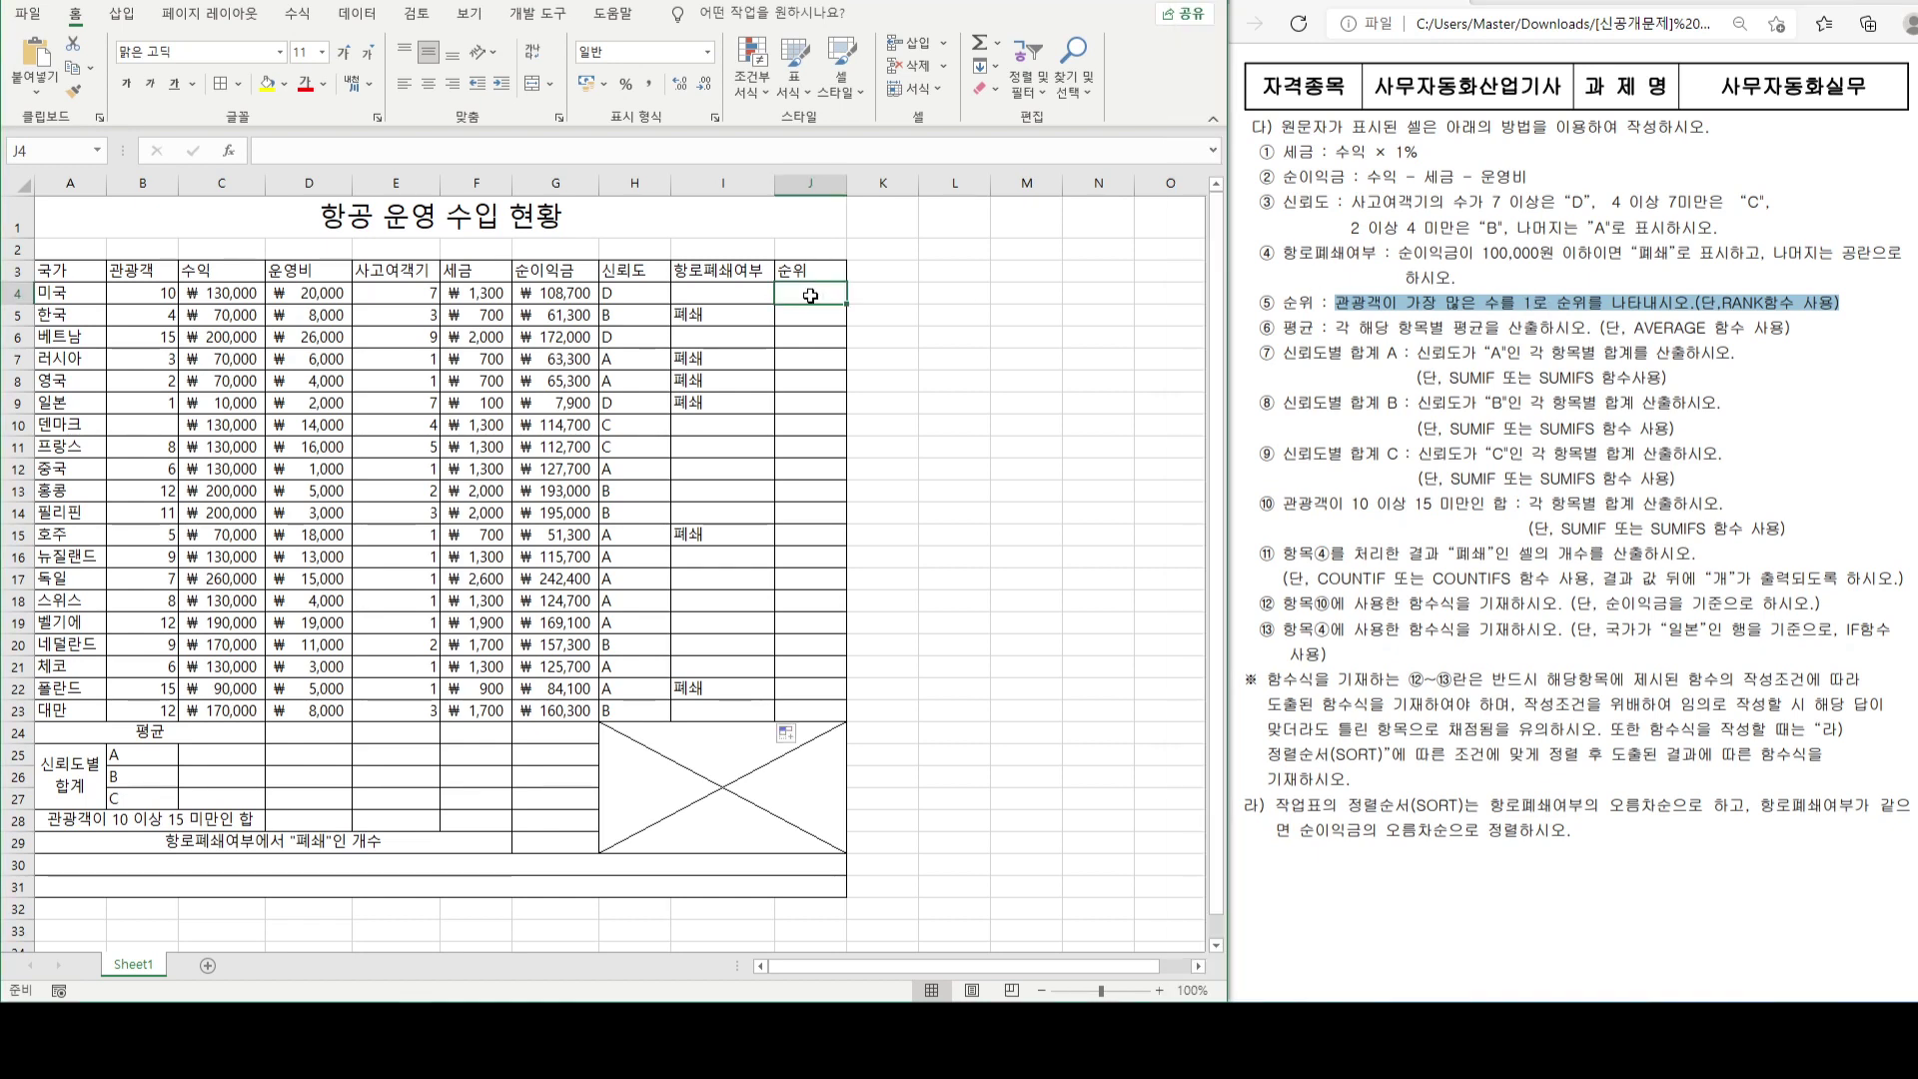
pyautogui.write('=ㄱ')
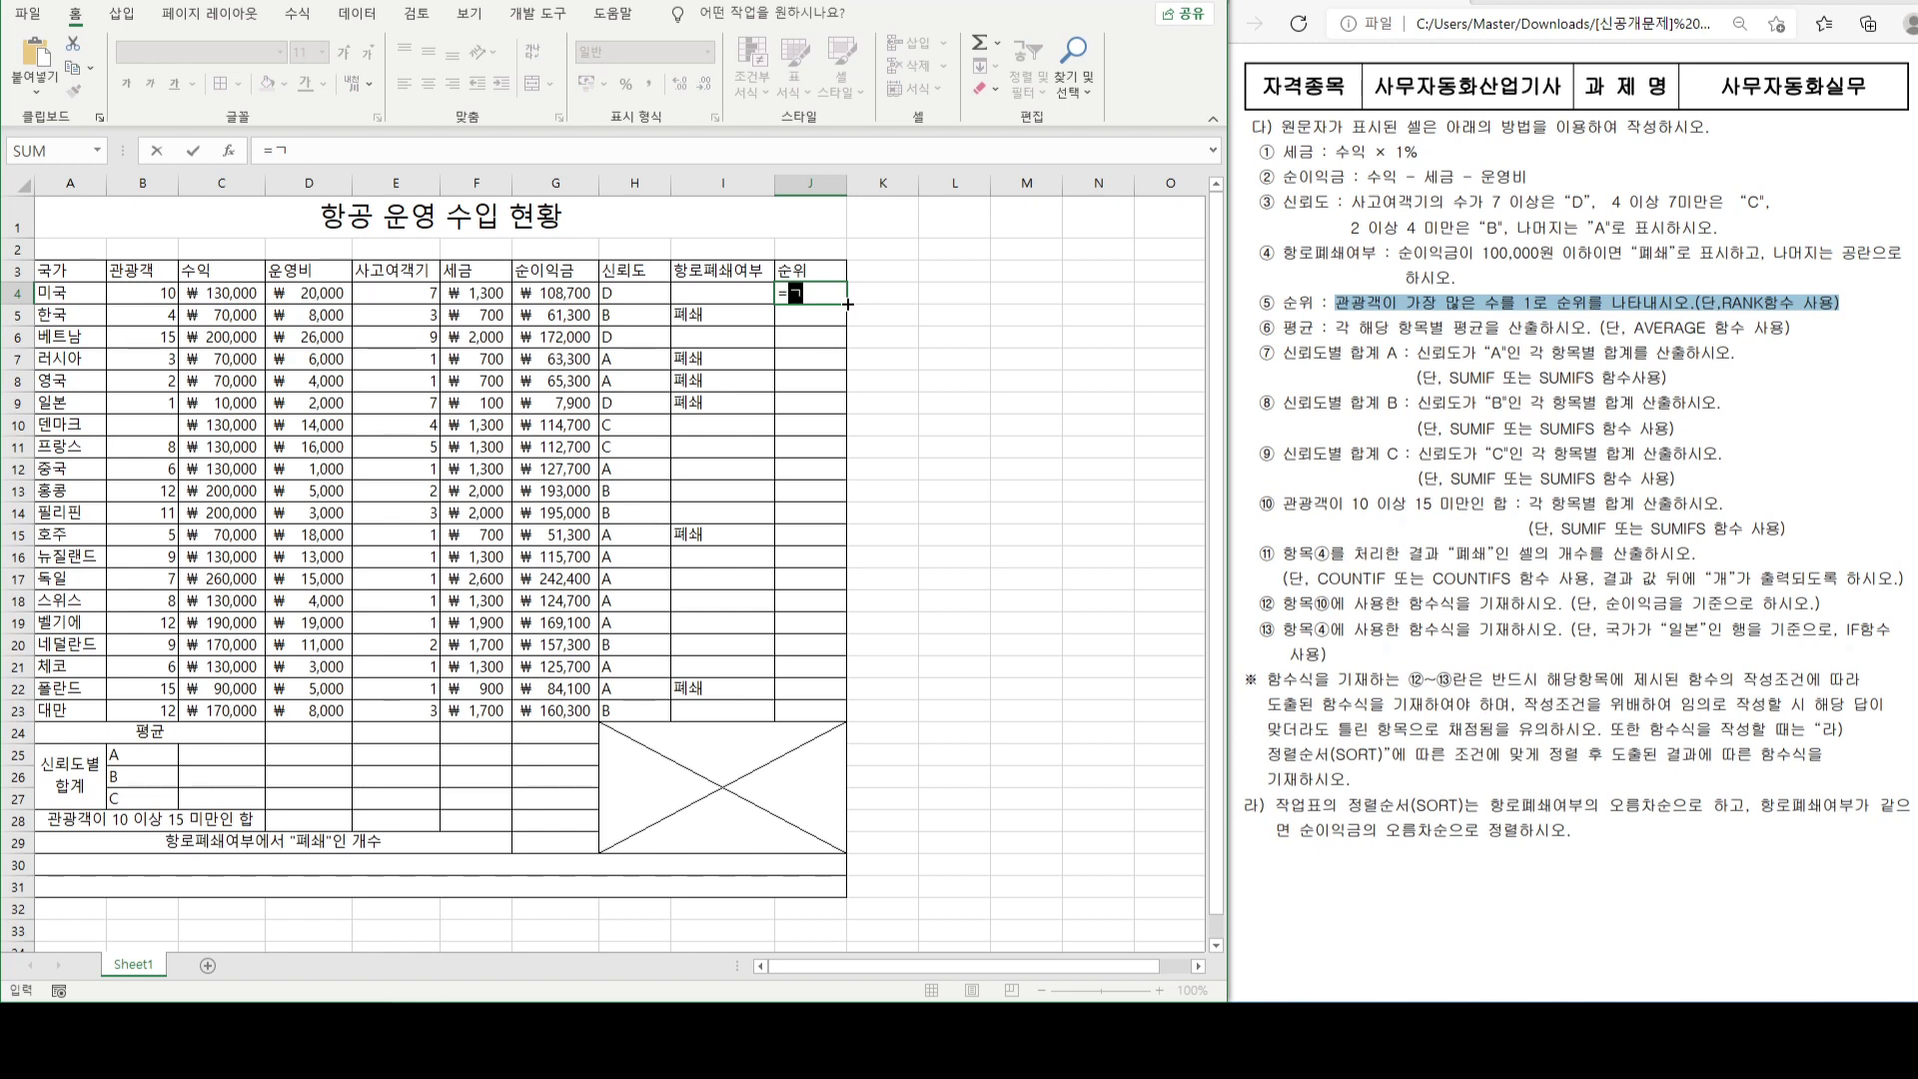
pyautogui.press('BackSpace')
pyautogui.write('RANK')
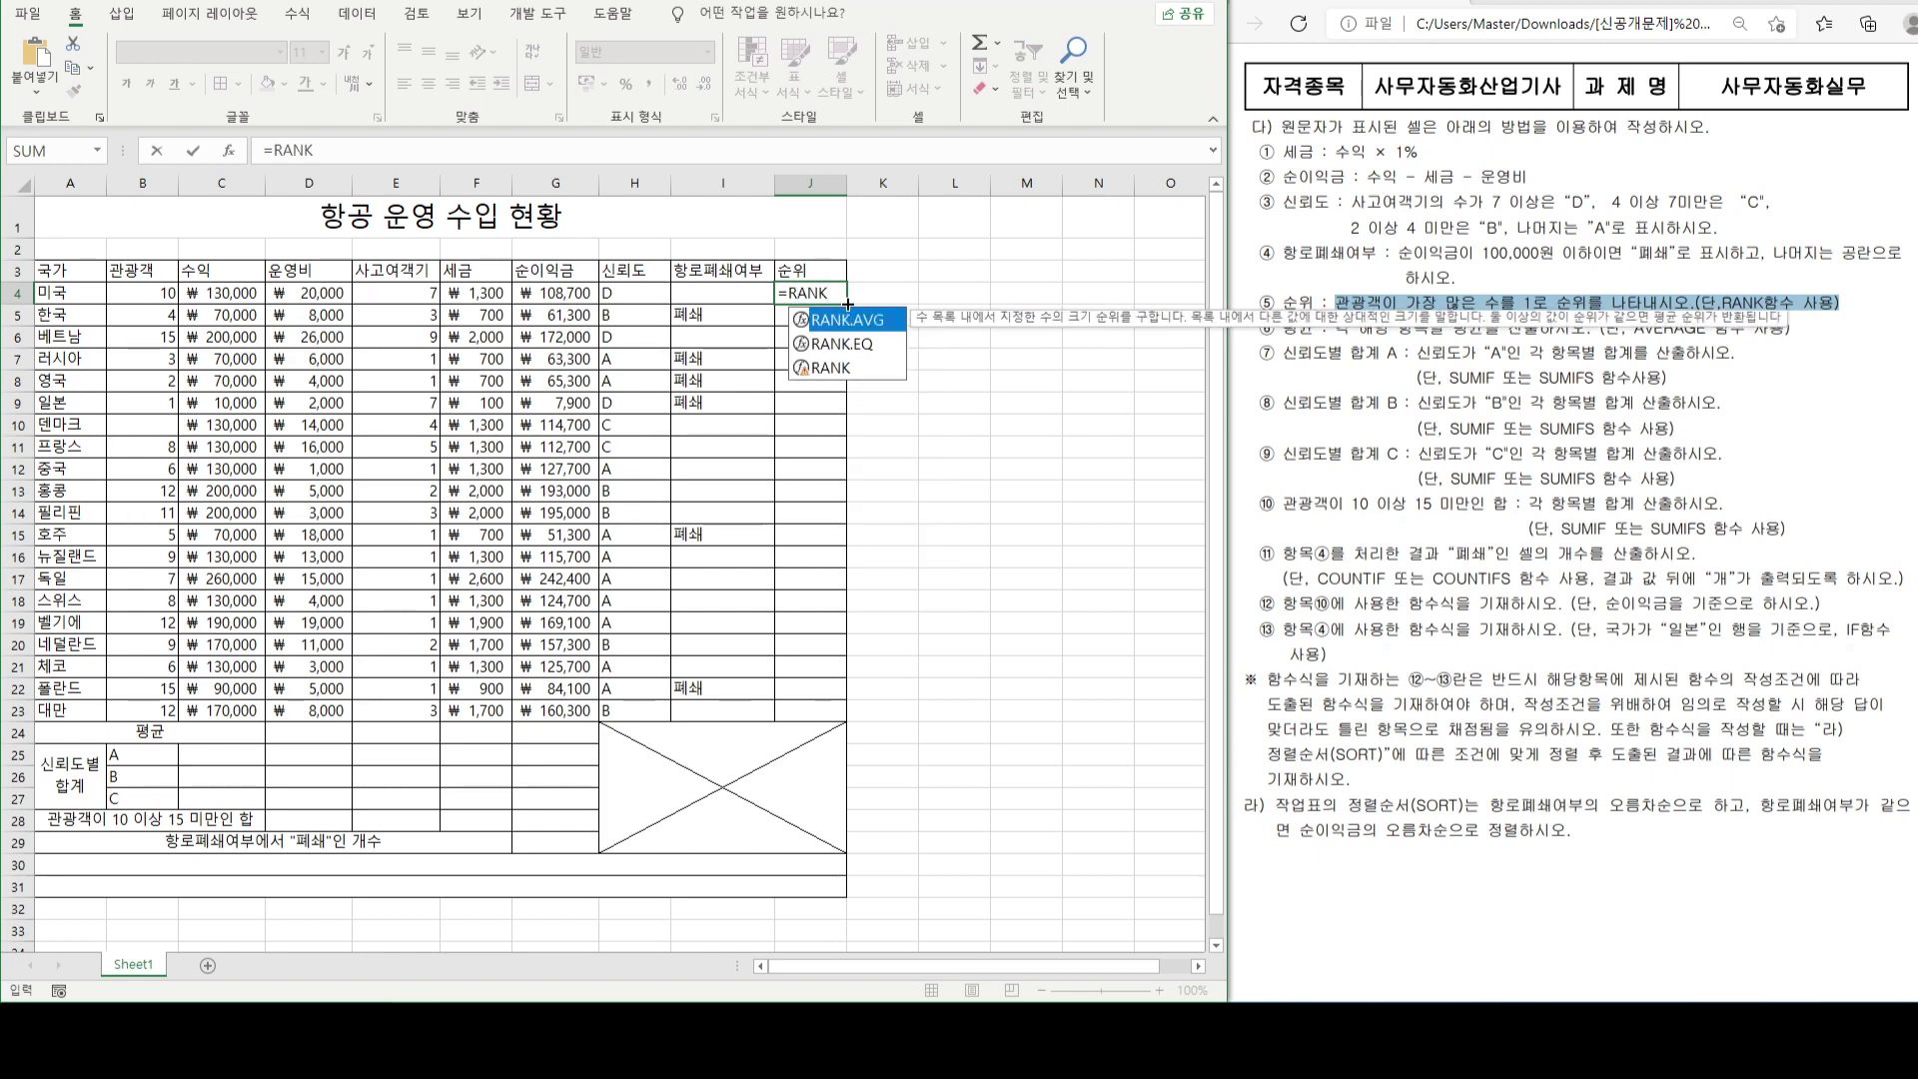
pyautogui.doubleClick(851, 369)
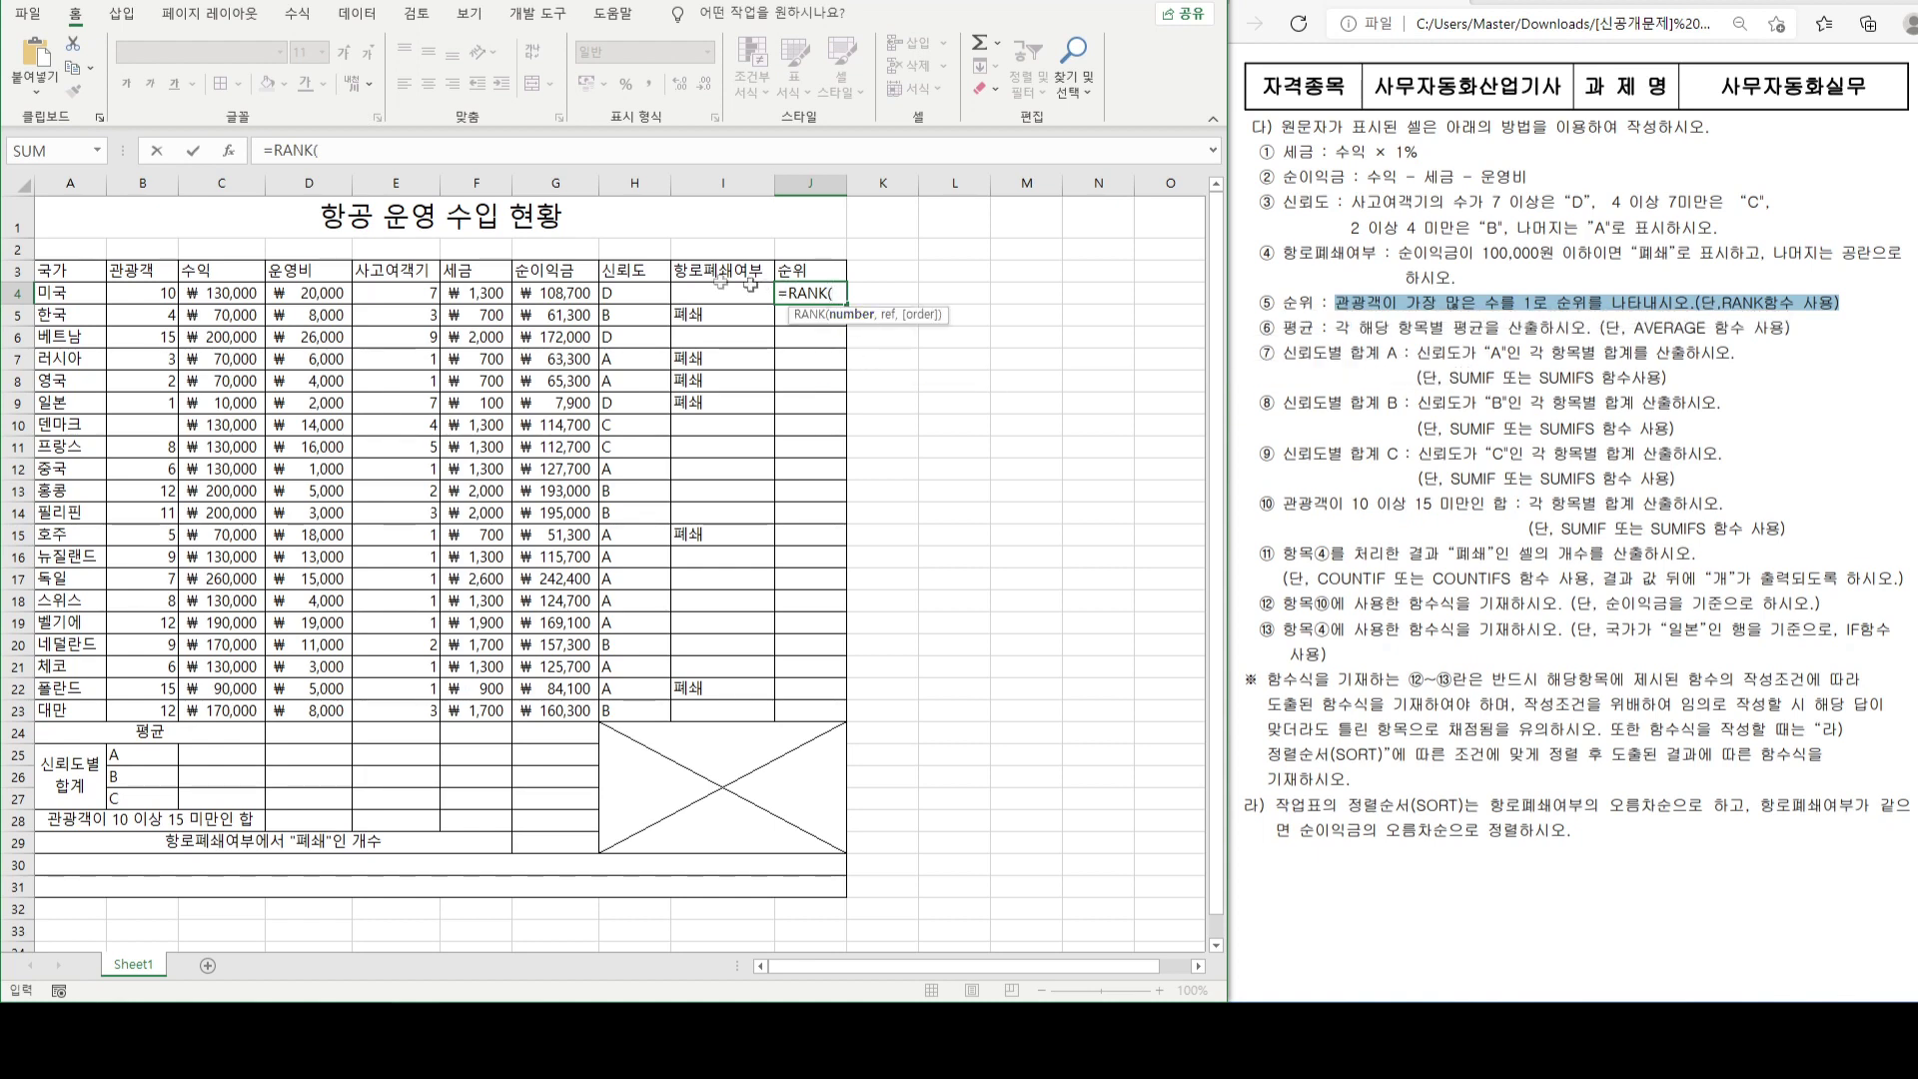
pyautogui.click(153, 293)
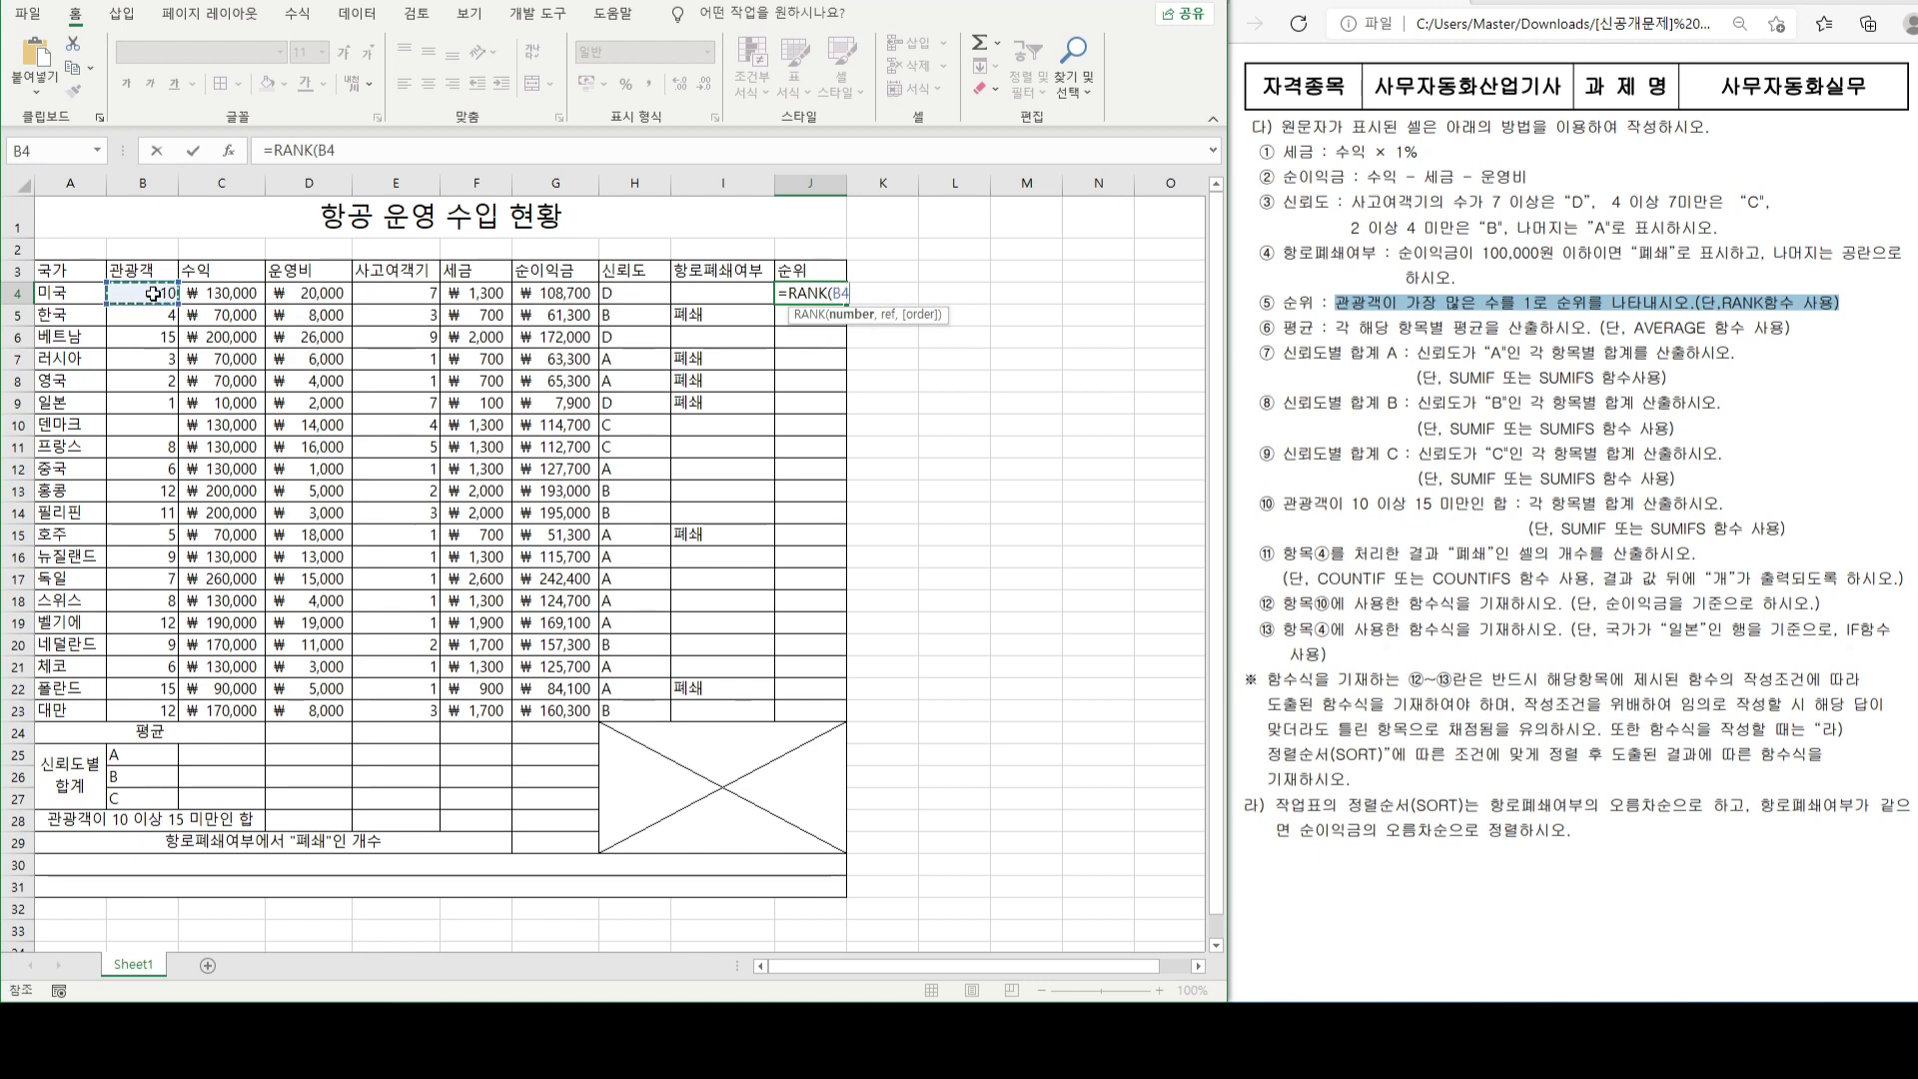
# - Complete the J4 RANK formula with the absolute reference range $B$4:$B$23 and no order argument
pyautogui.write(',')
pyautogui.moveTo(136, 293); pyautogui.dragTo(120, 707)
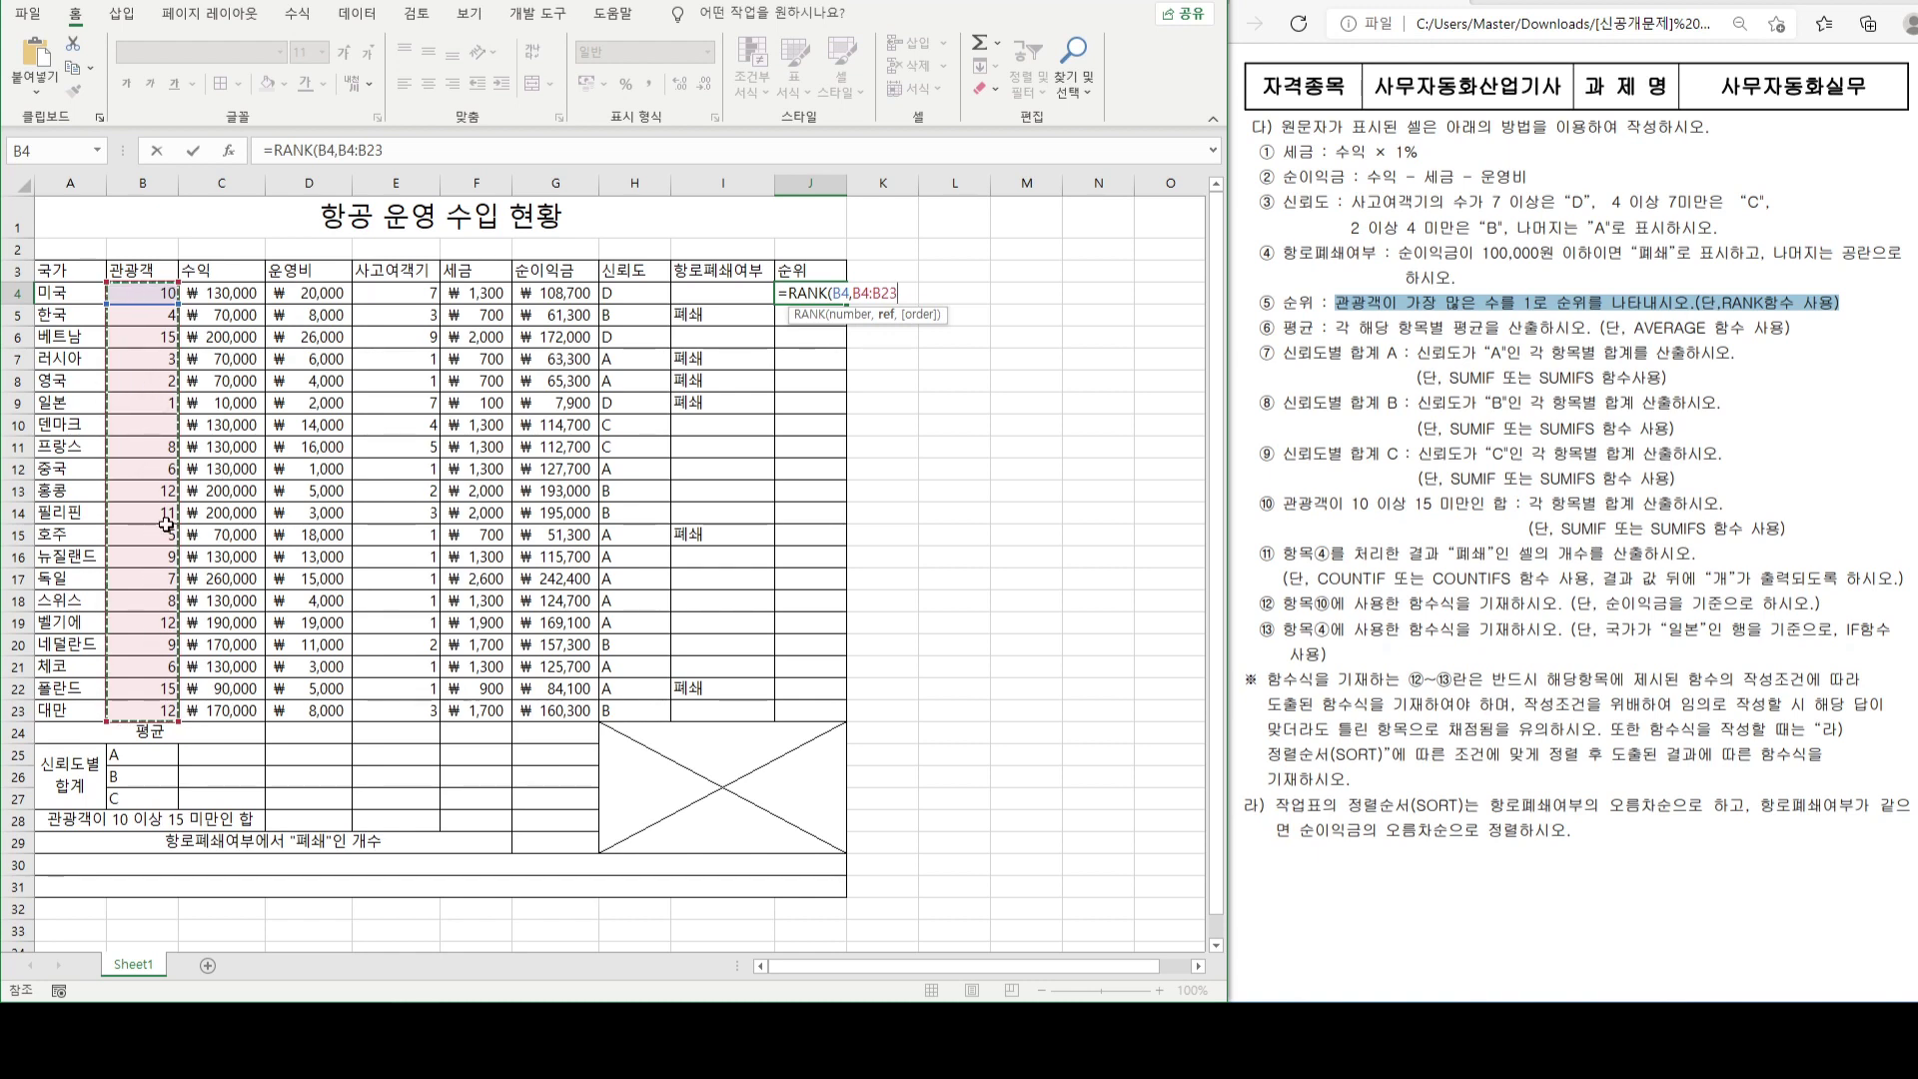
pyautogui.press('F4')
pyautogui.write(',')
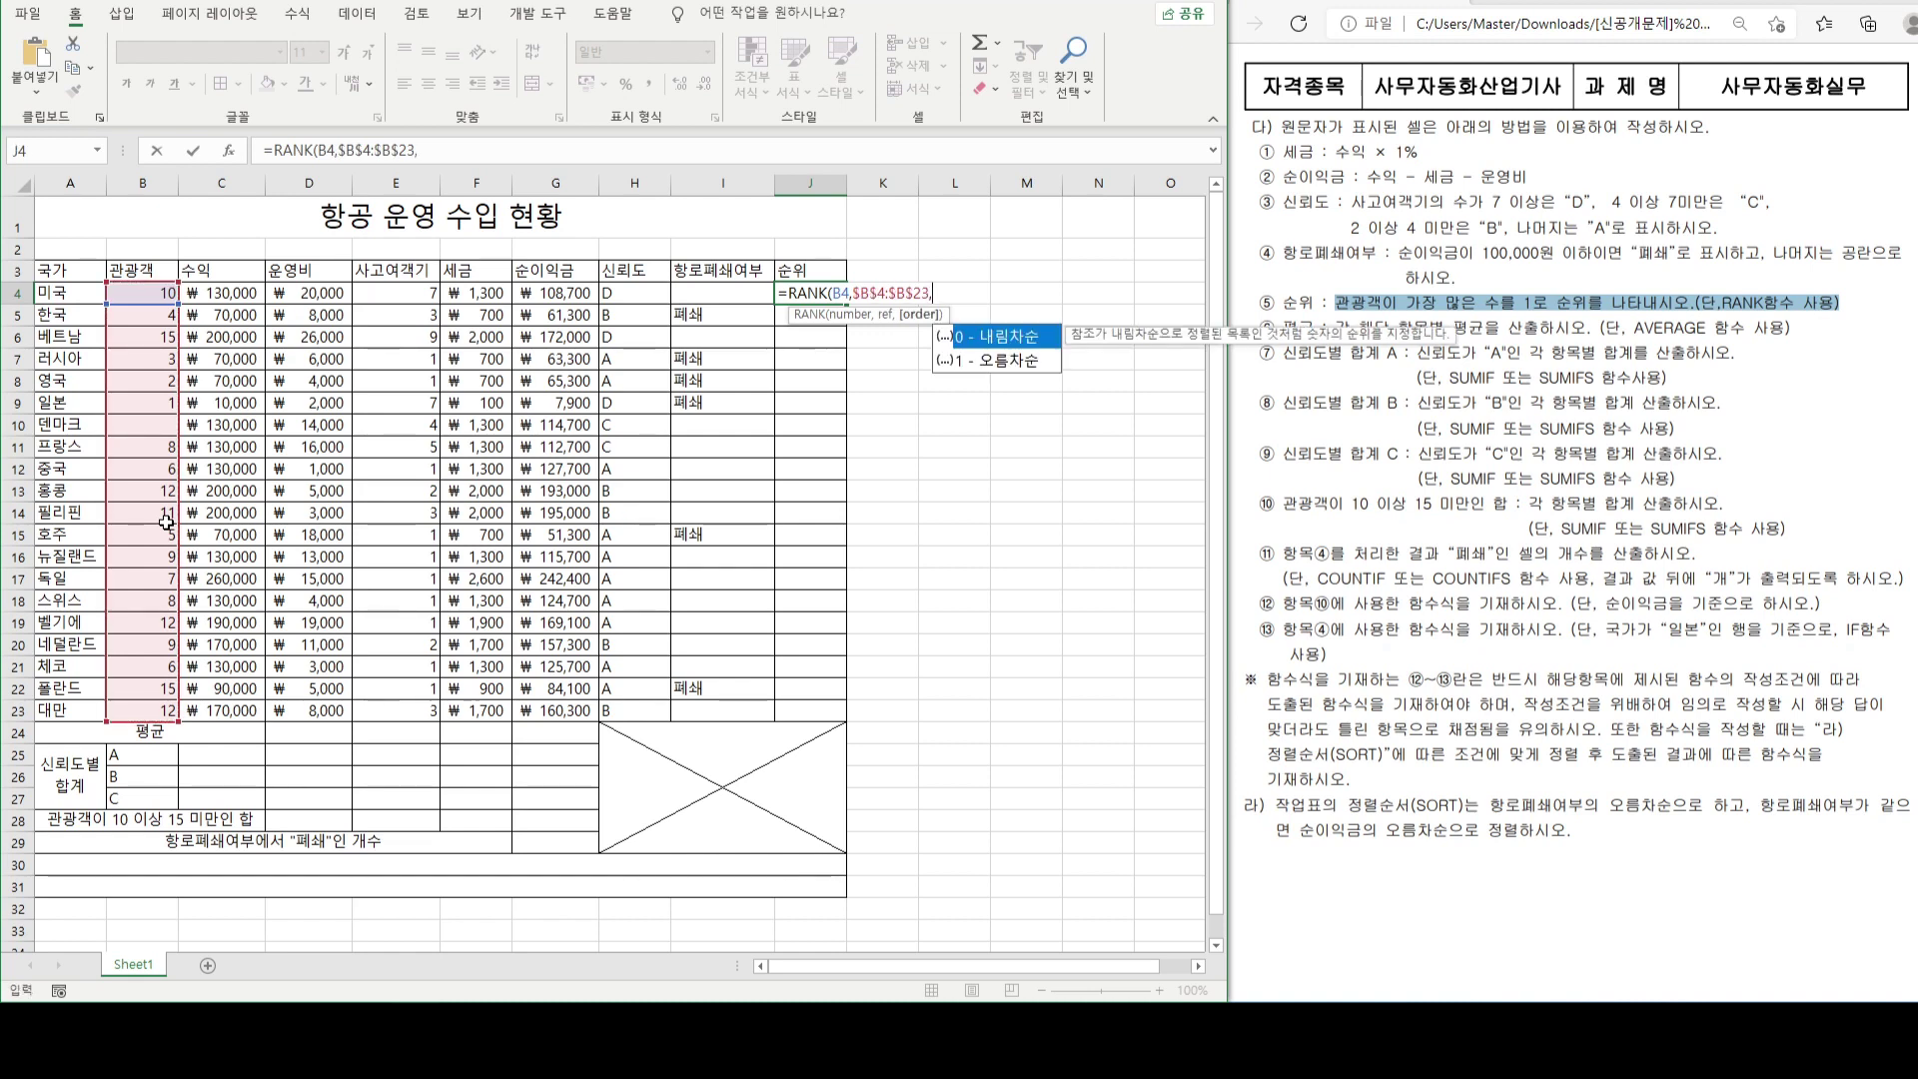
pyautogui.doubleClick(1006, 337)
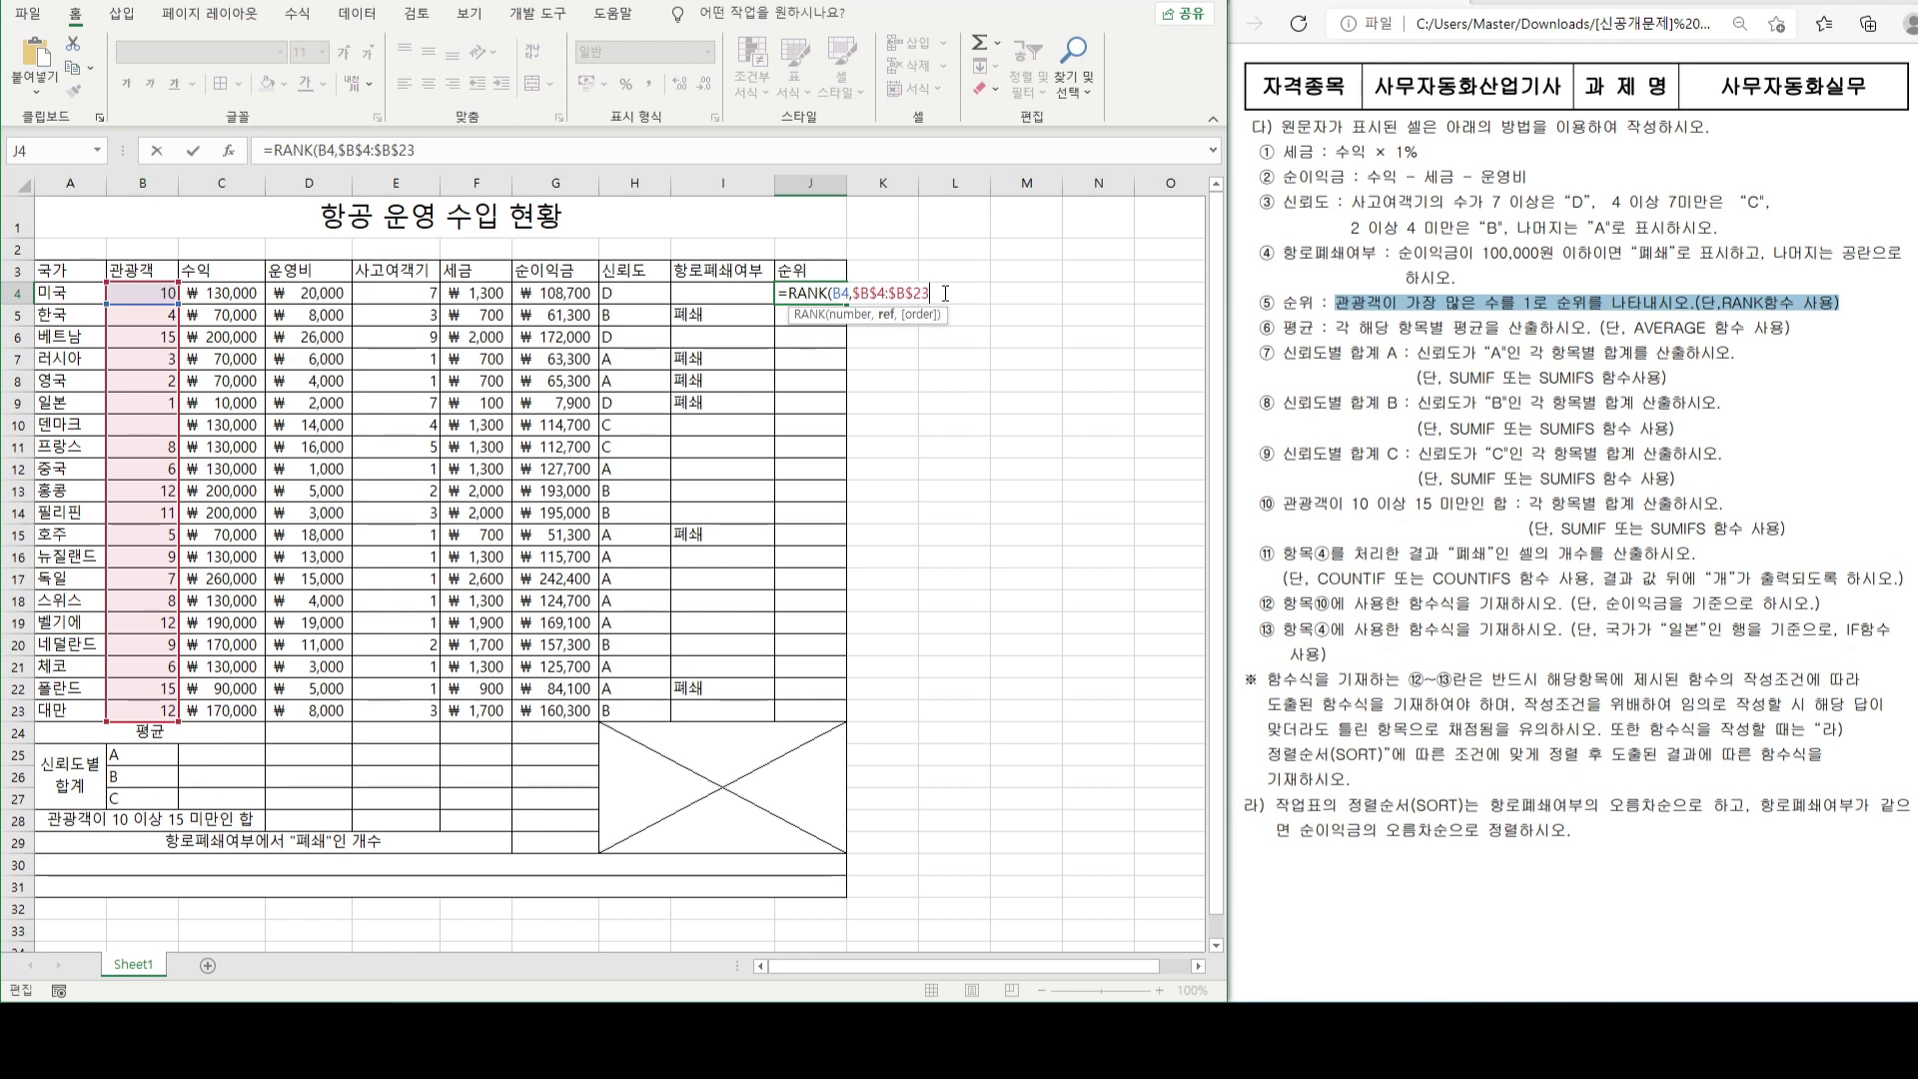
pyautogui.write(')')
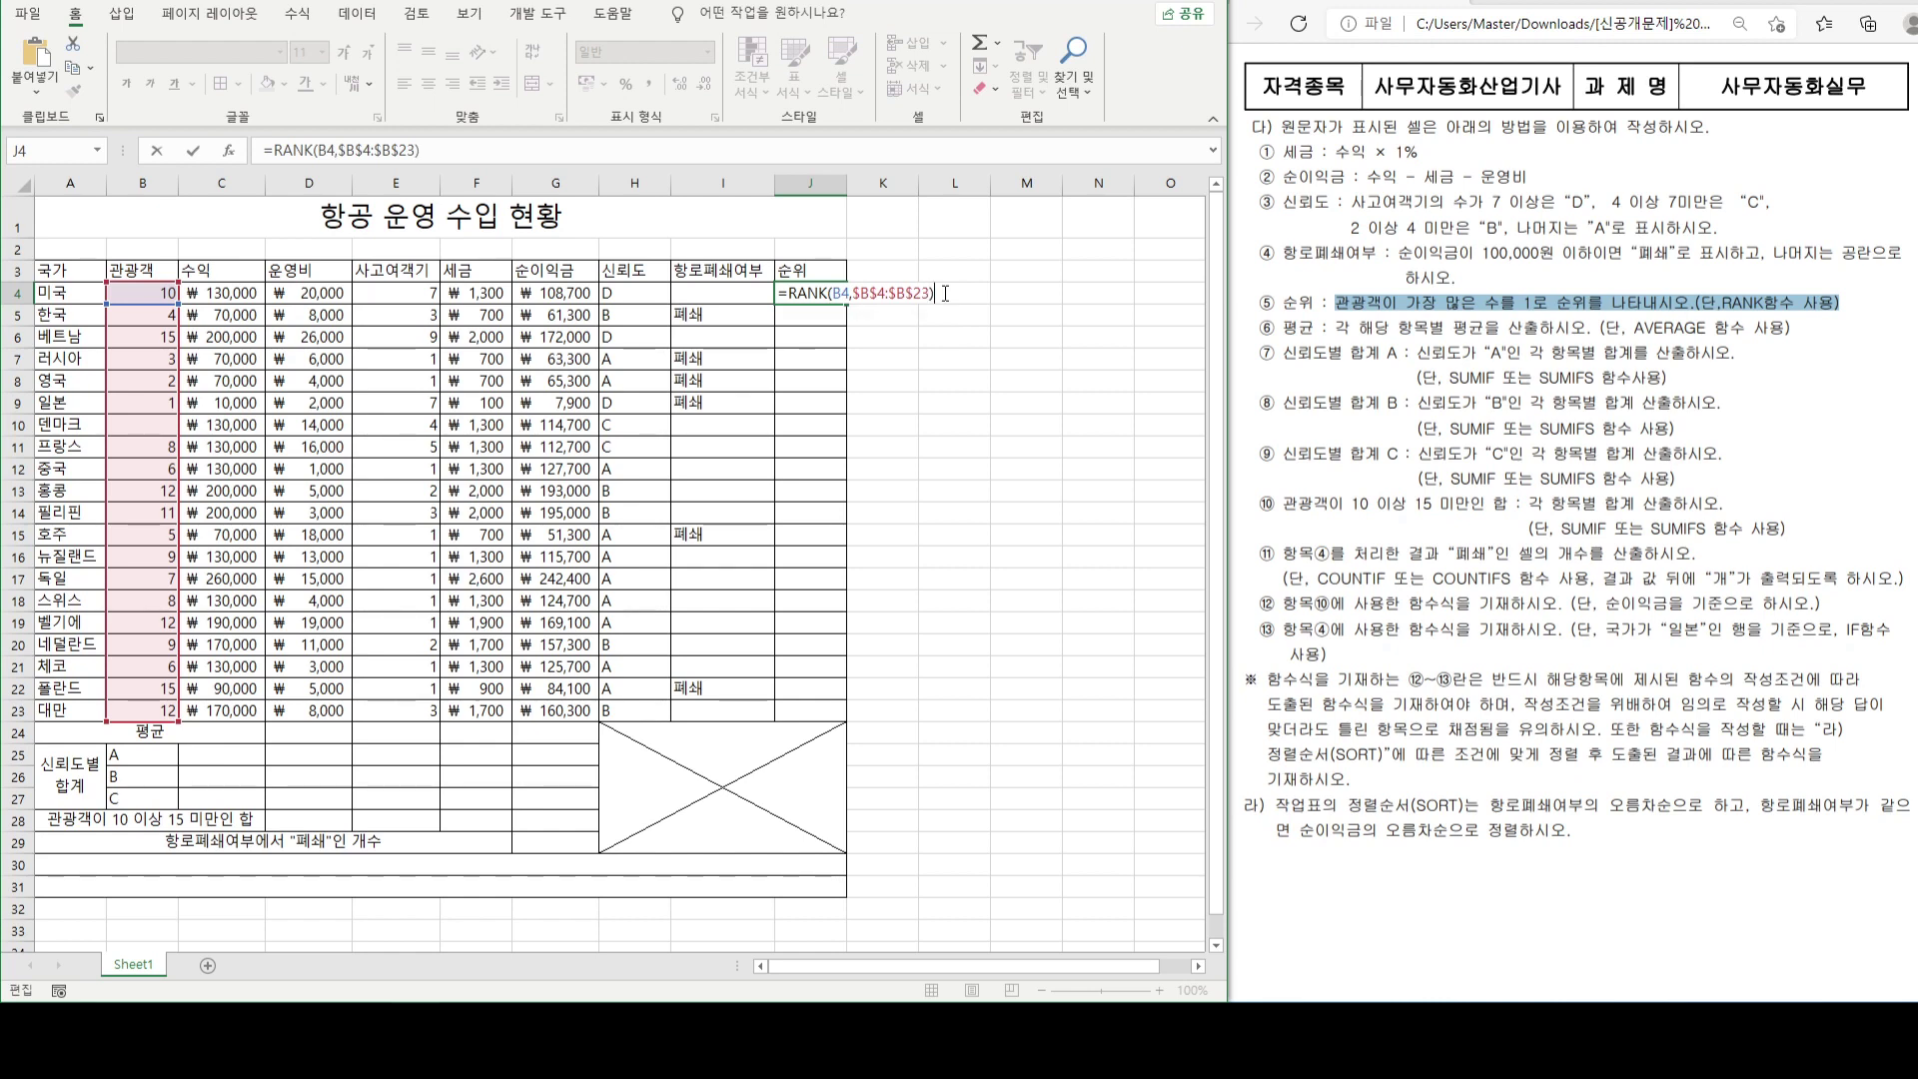
pyautogui.press('Return')
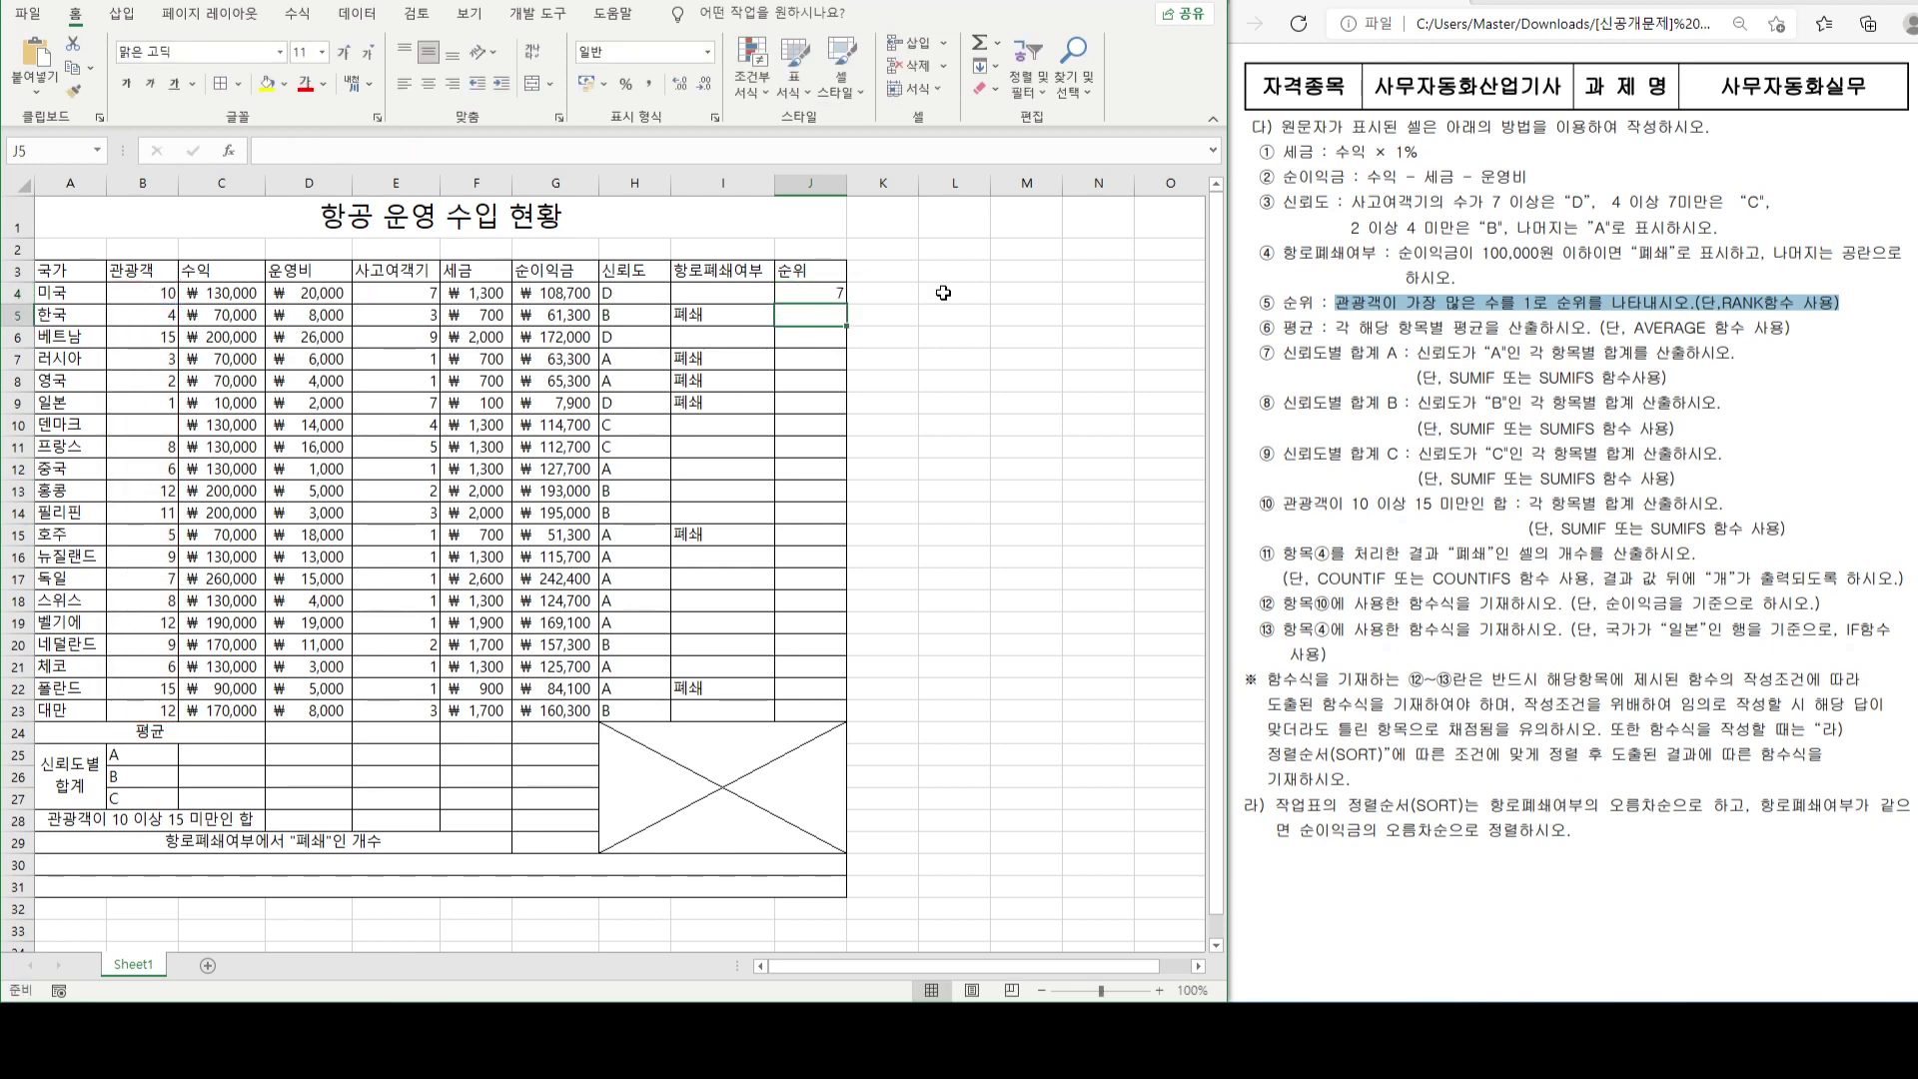
# - Fill the 순위 formula from J4 down to J23 and check the 폴란드 and 덴마크 rows against their 관광객 values
pyautogui.click(835, 295)
pyautogui.moveTo(846, 303); pyautogui.dragTo(166, 691)
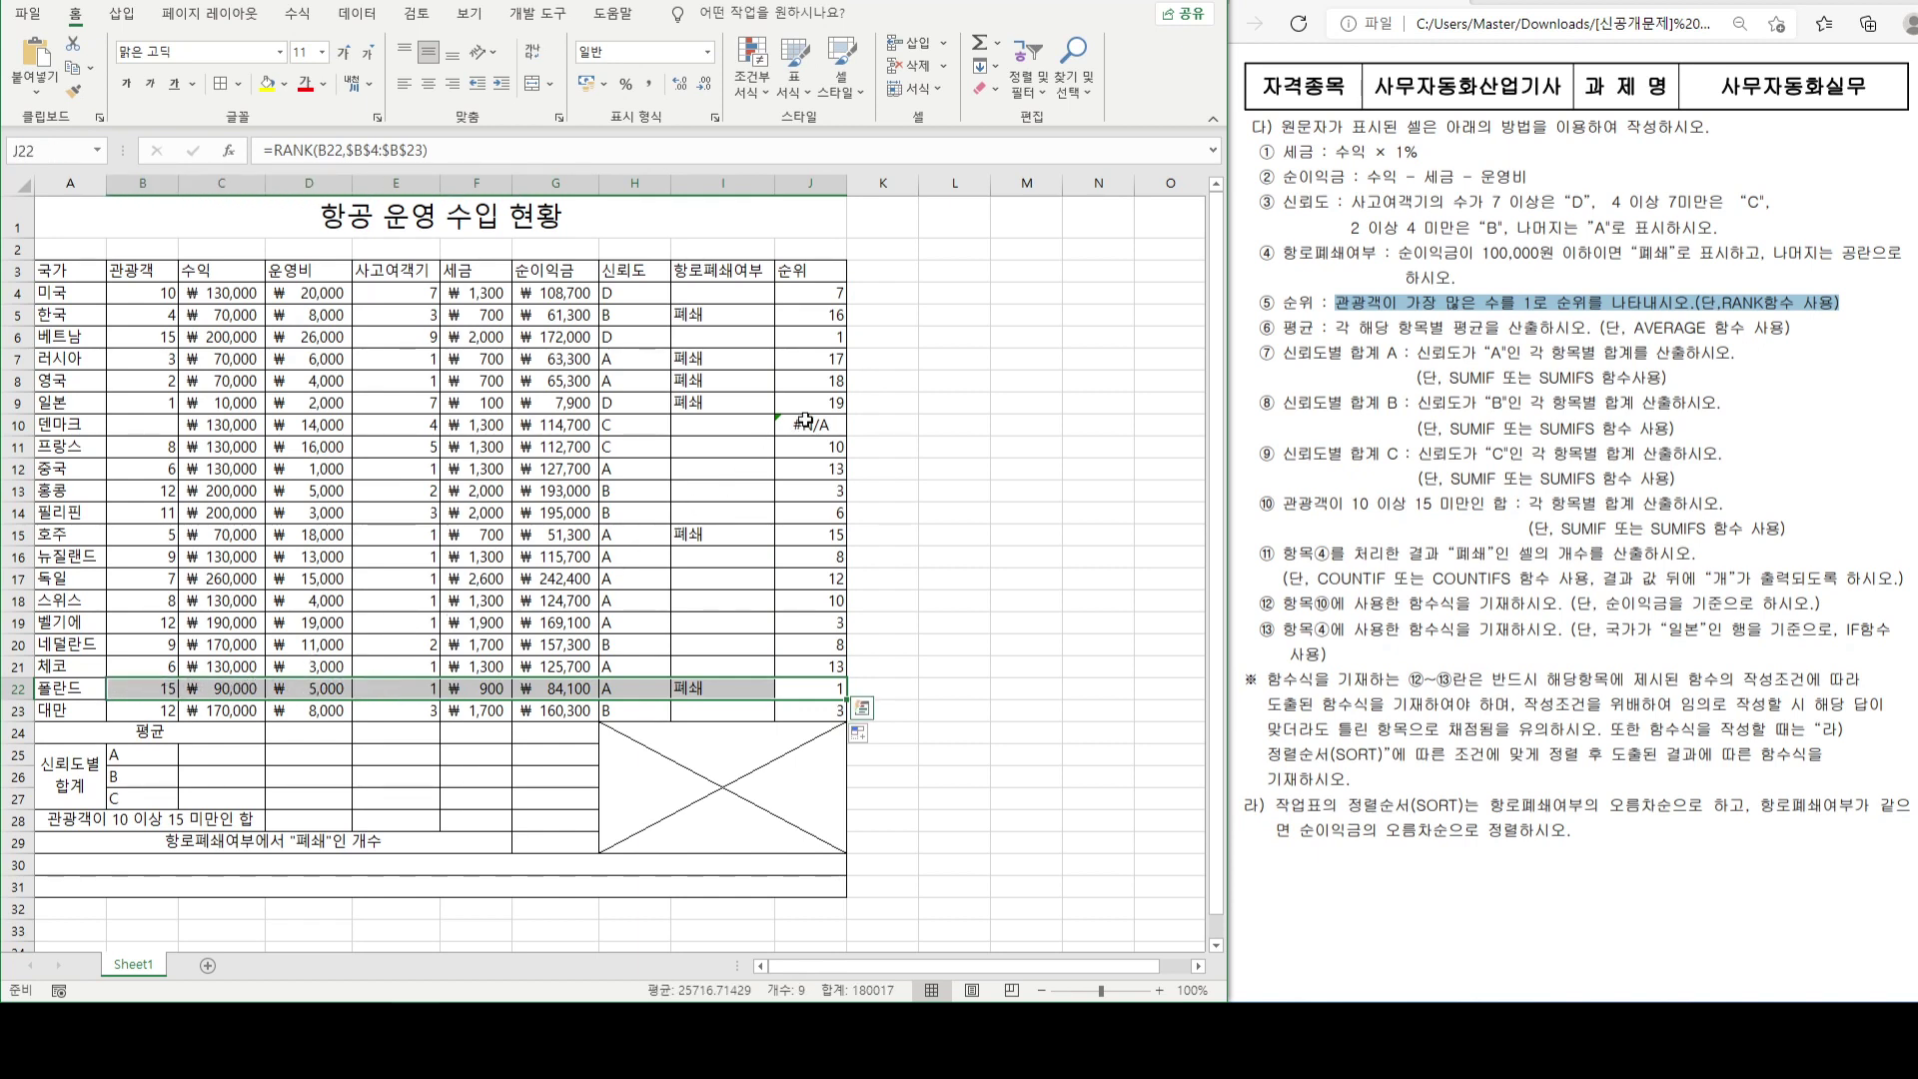
pyautogui.moveTo(161, 431); pyautogui.dragTo(815, 427)
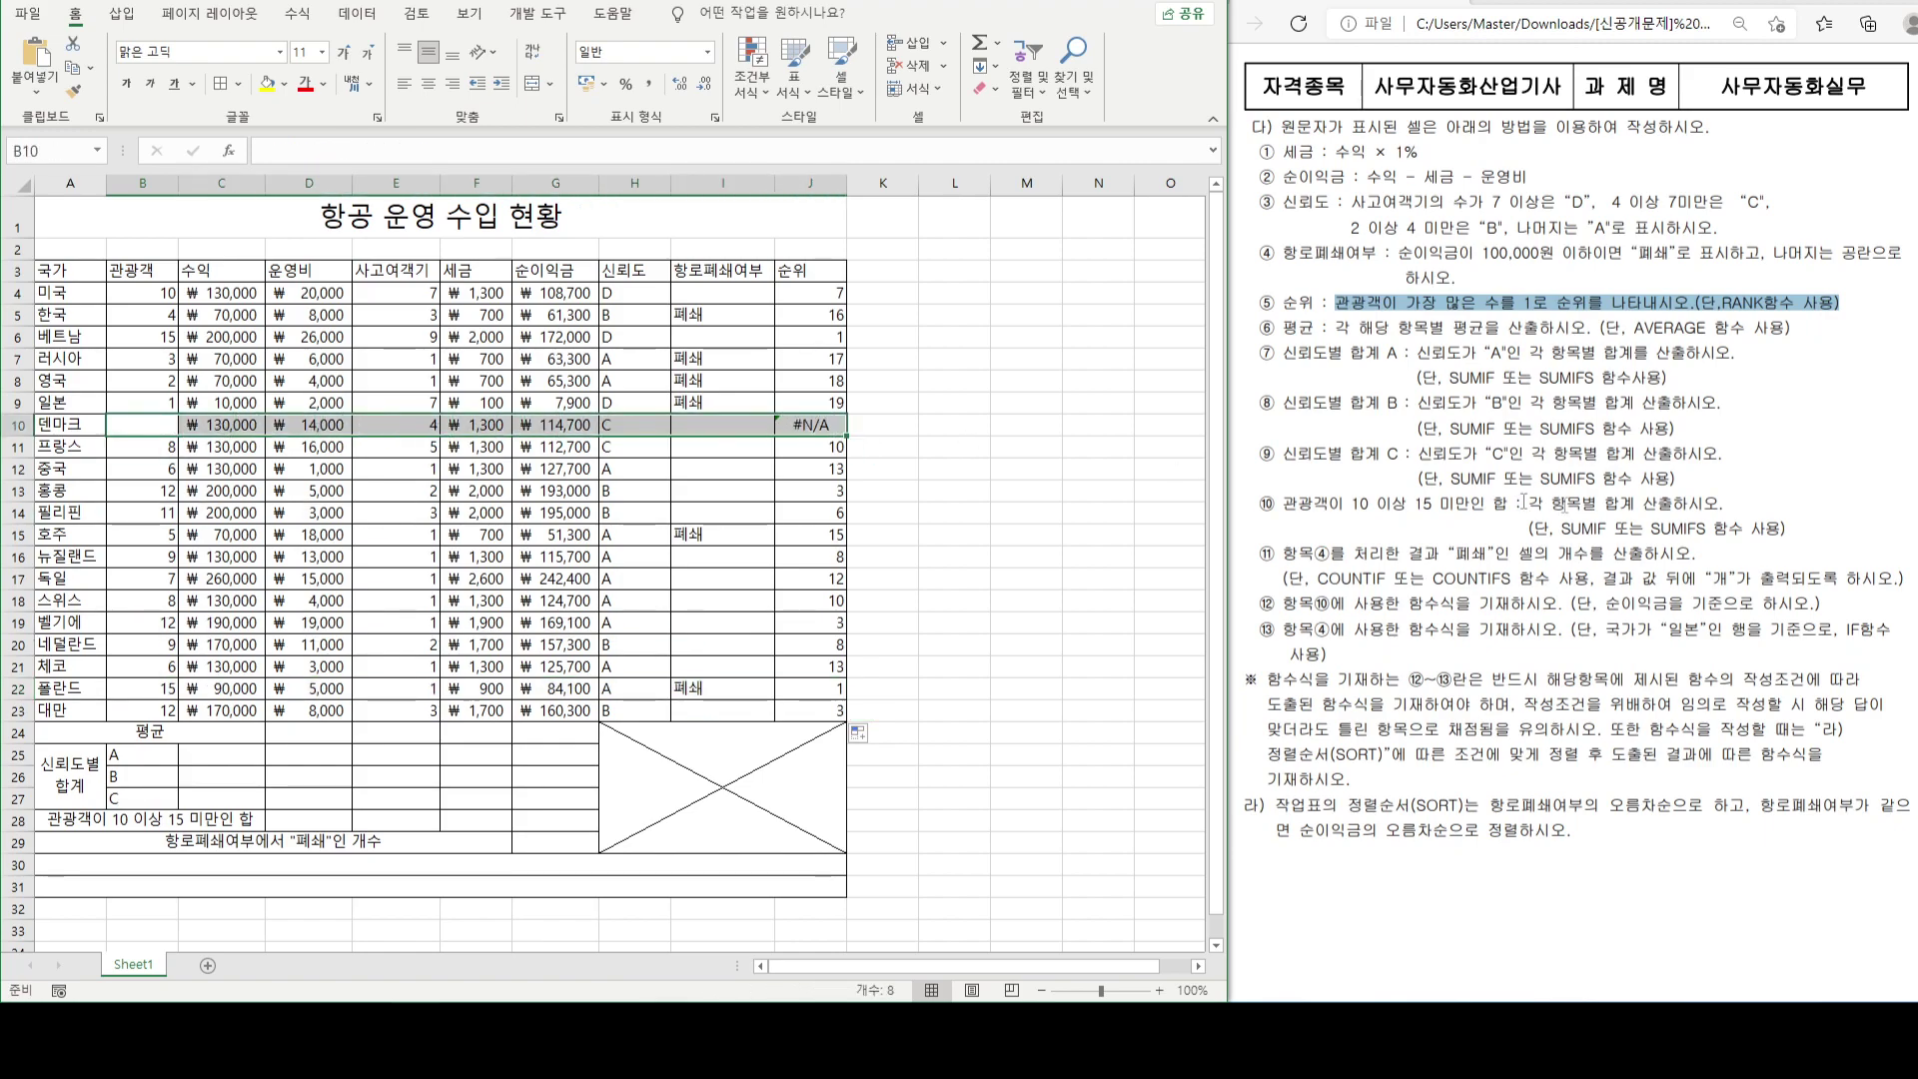
# - Look up 덴마크's 관광객 value in the exam's data table and enter 7 in B10
pyautogui.click(1525, 501)
pyautogui.scroll(10, 1478, 539)
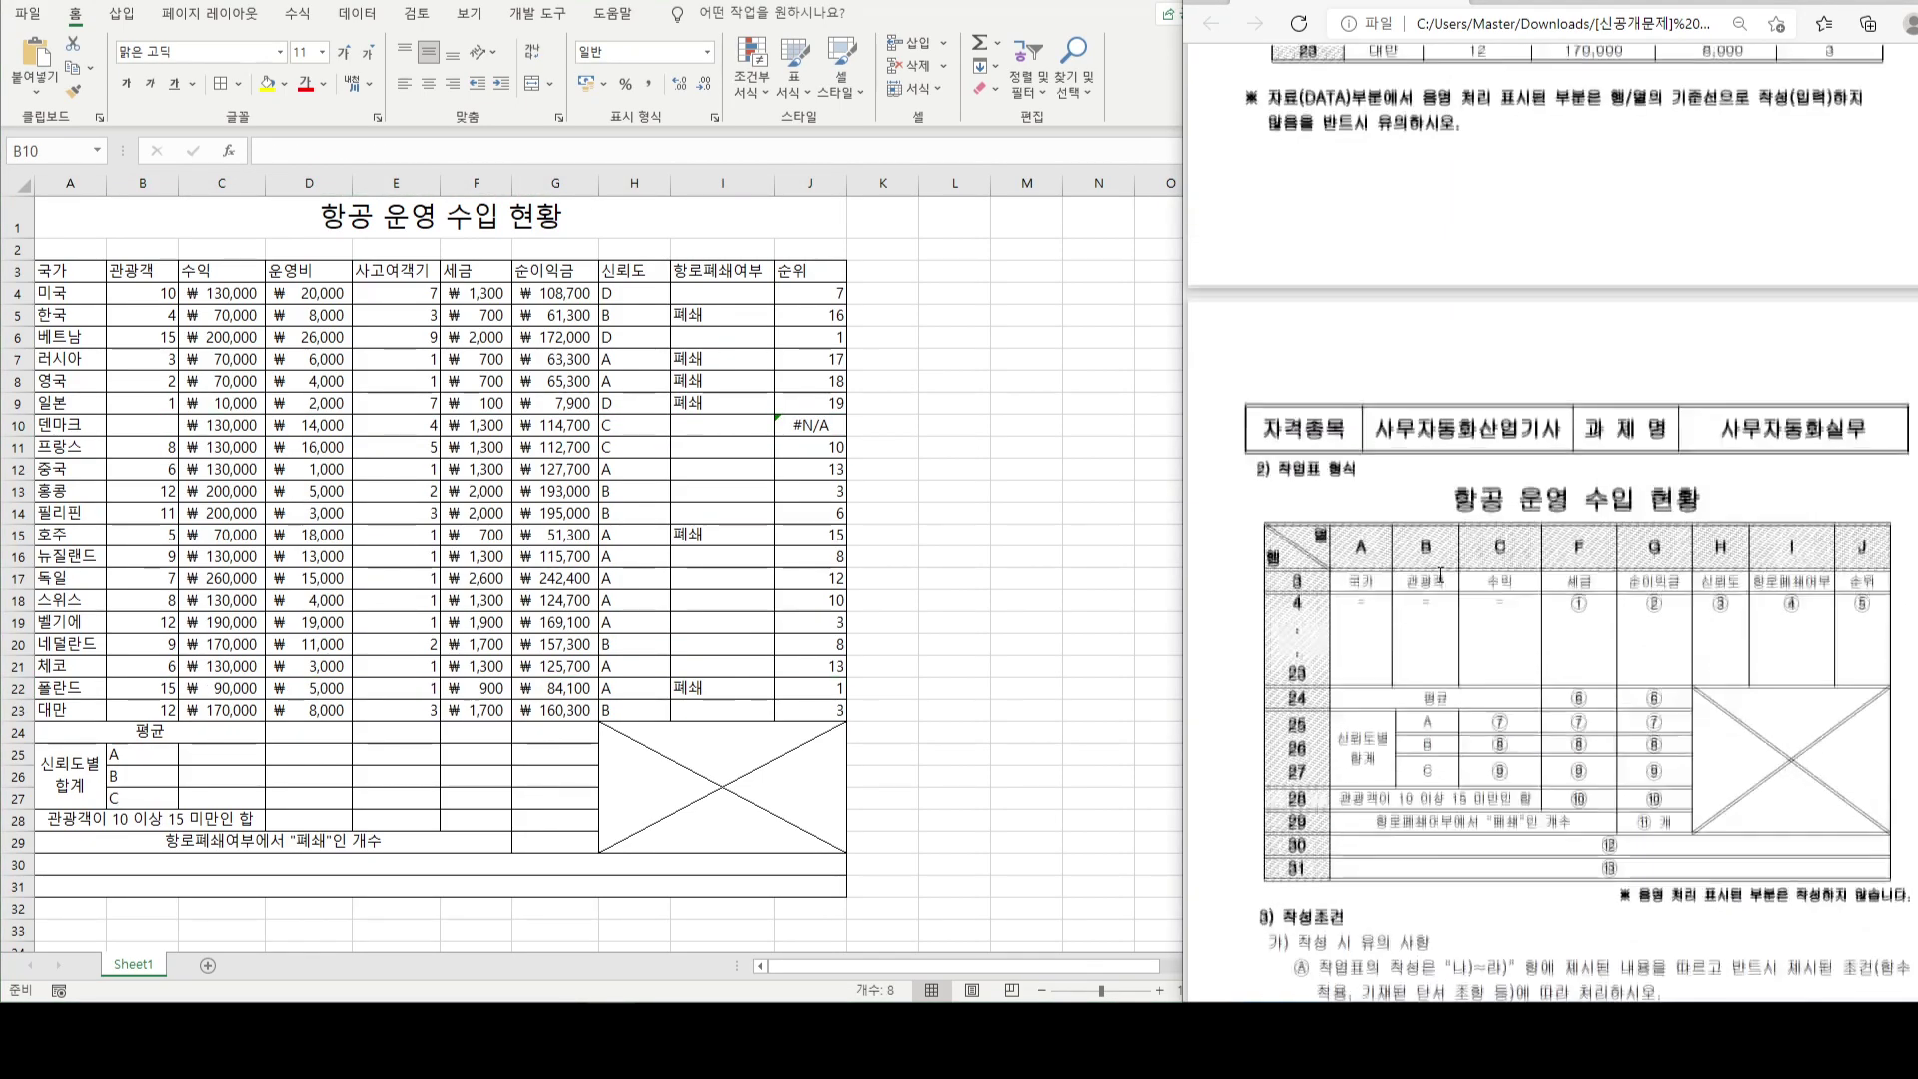
pyautogui.scroll(7, 1441, 576)
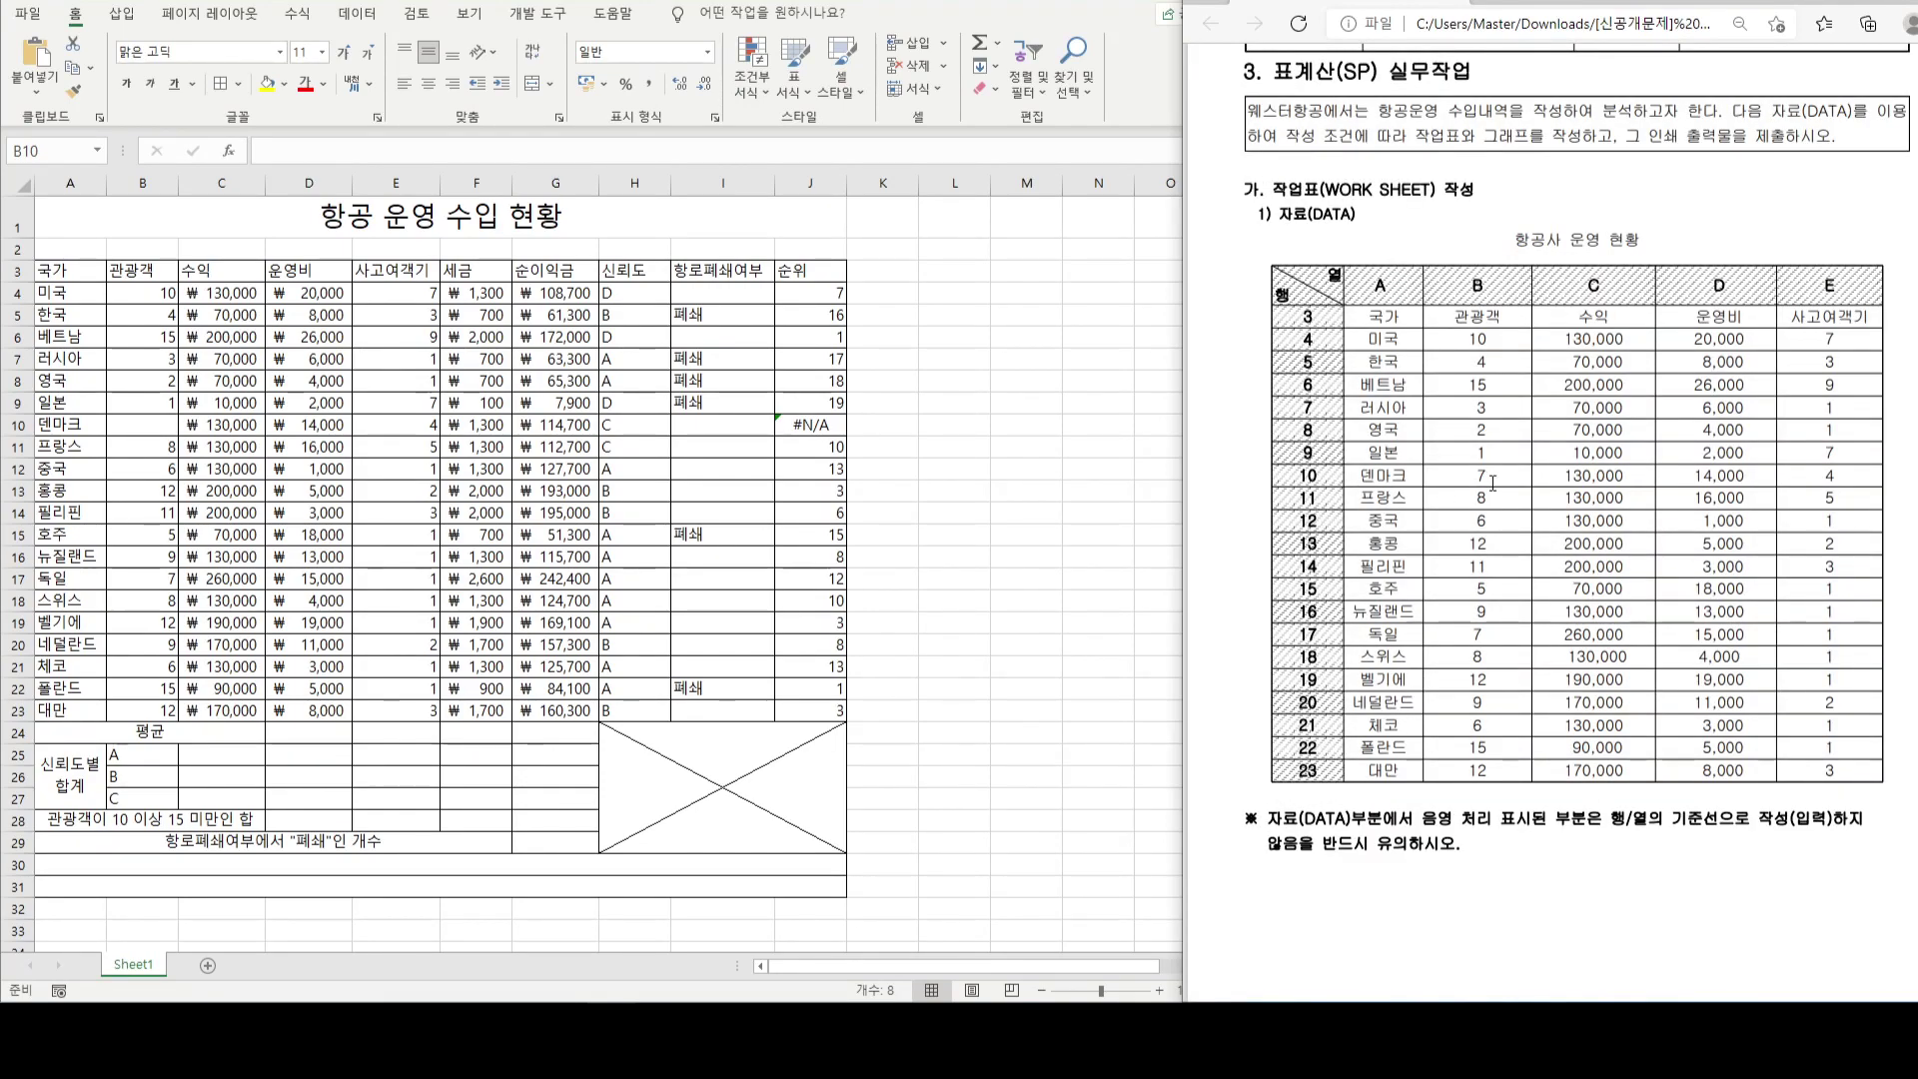
pyautogui.click(156, 428)
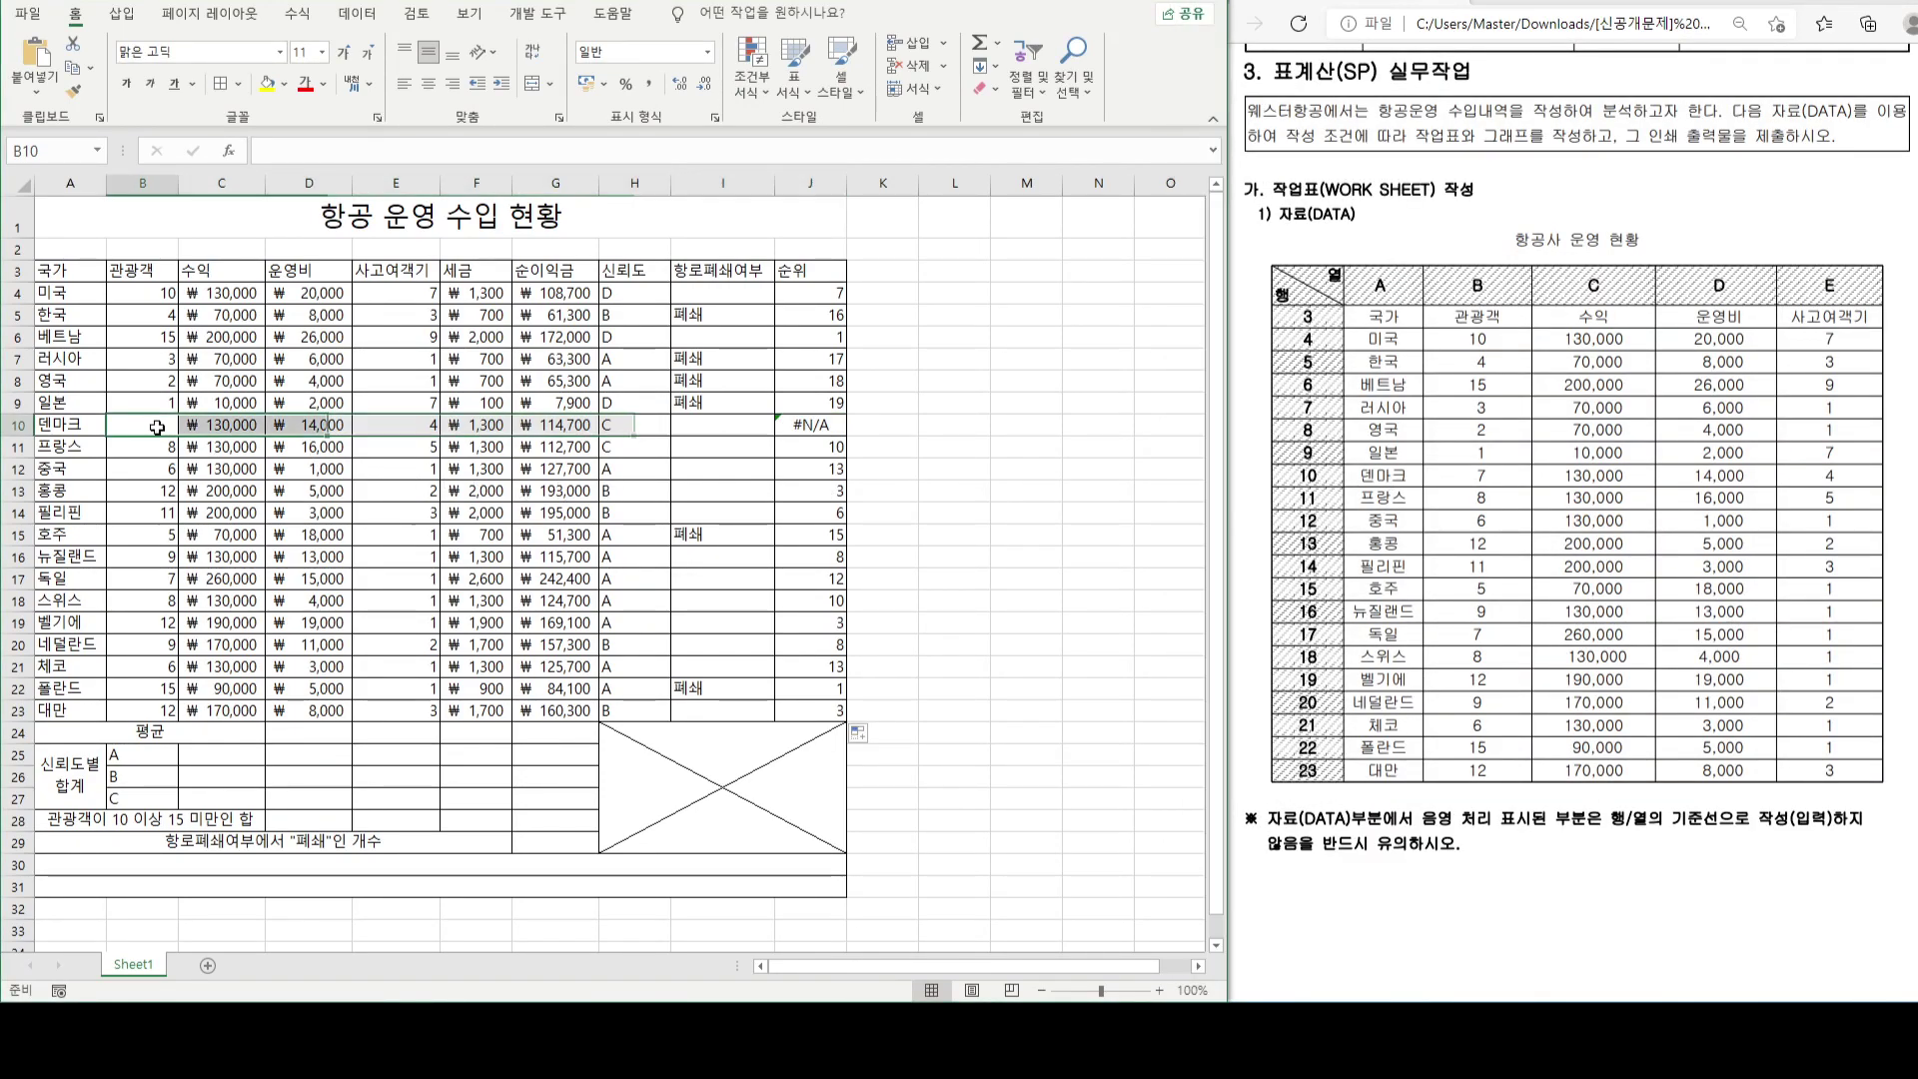
pyautogui.write('7')
pyautogui.press('Return')
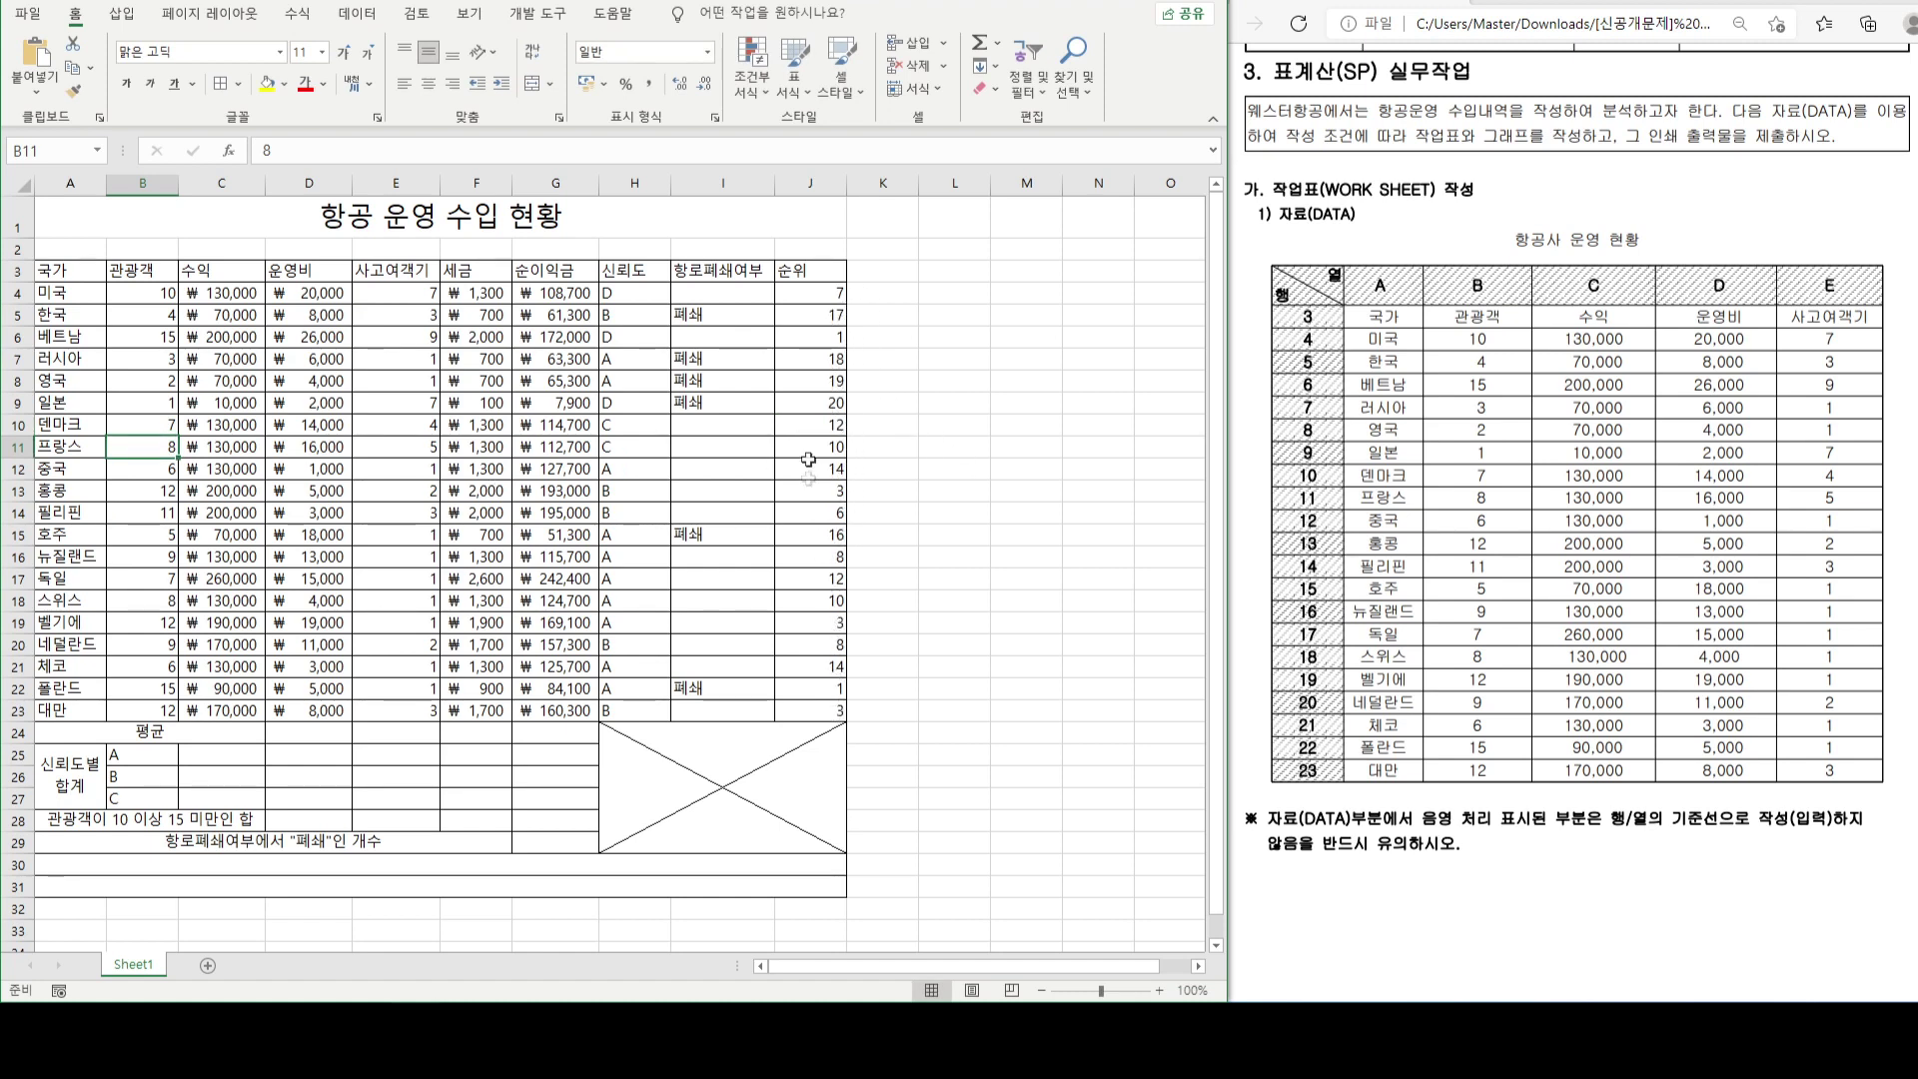
# - Check 일본's 순위 against its 관광객 value, and return to the exam's list of calculation conditions
pyautogui.moveTo(823, 402); pyautogui.dragTo(144, 403)
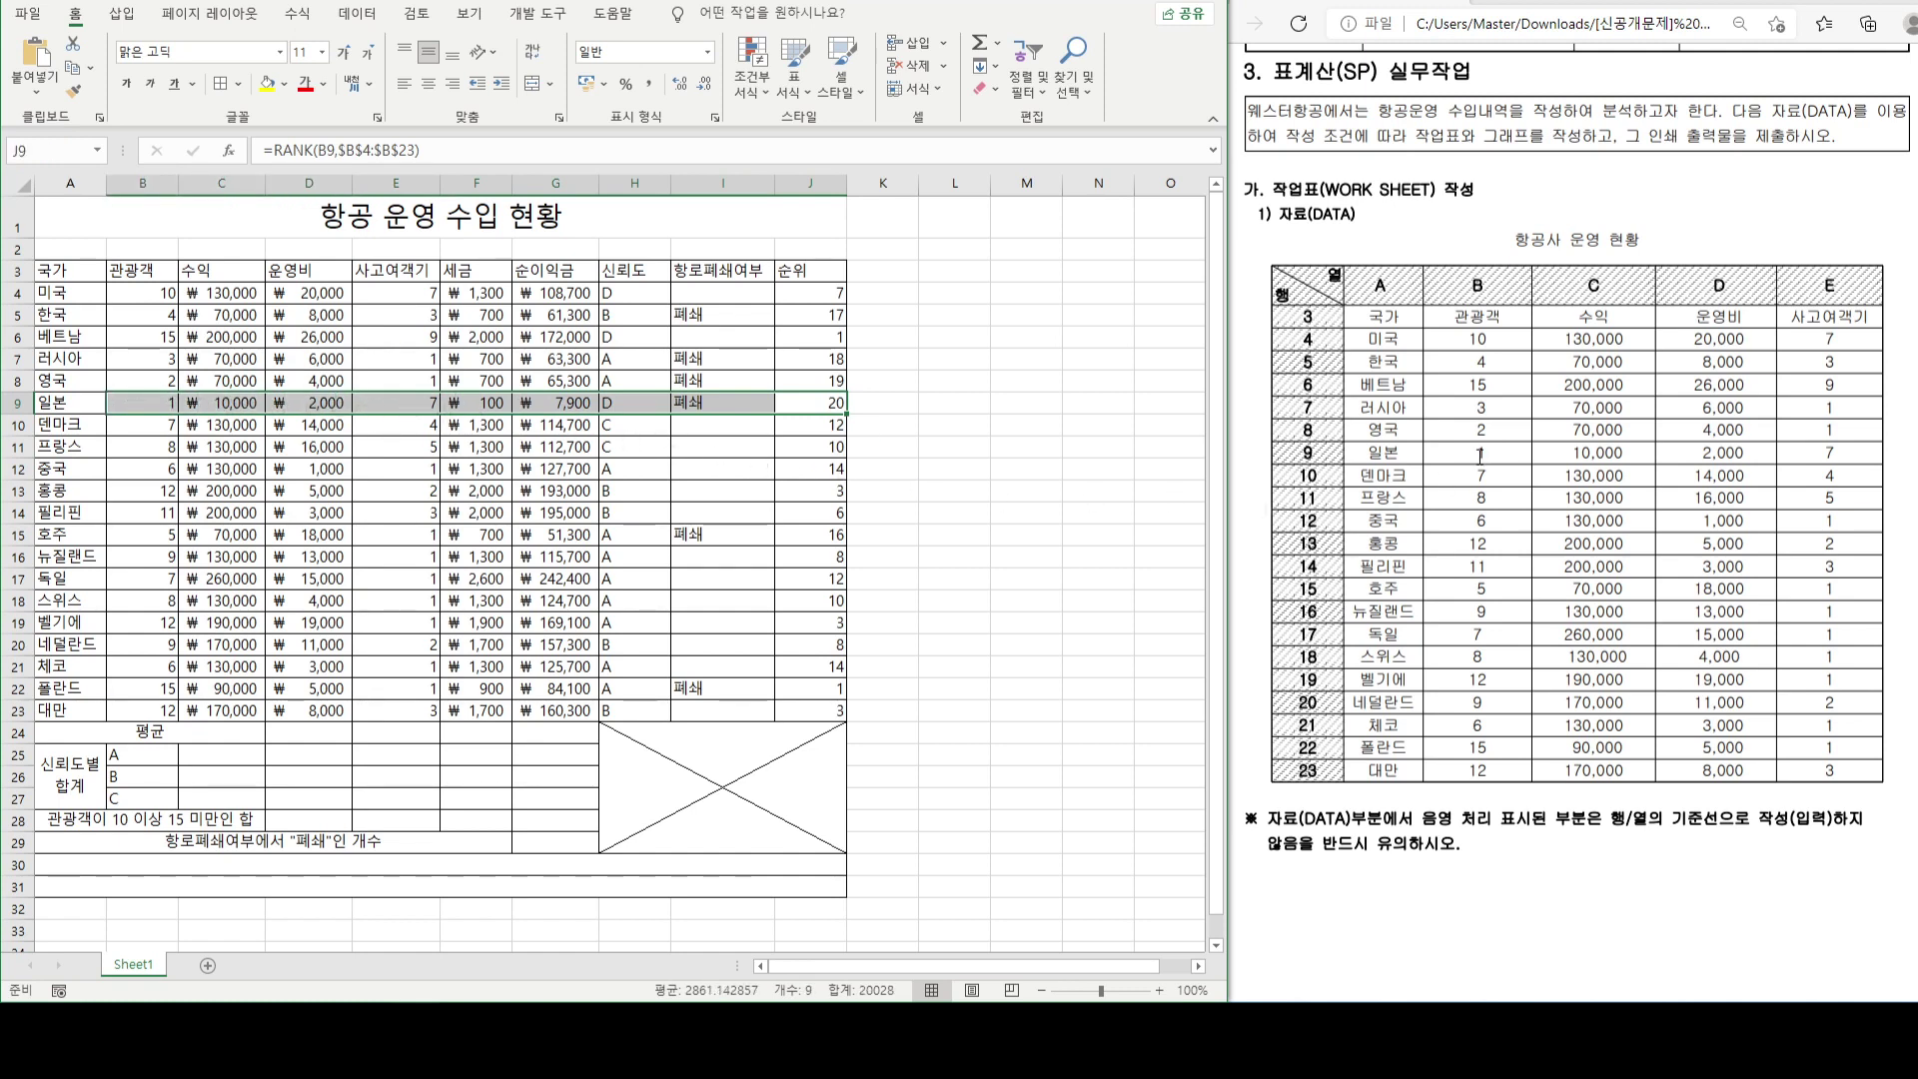
pyautogui.click(1444, 494)
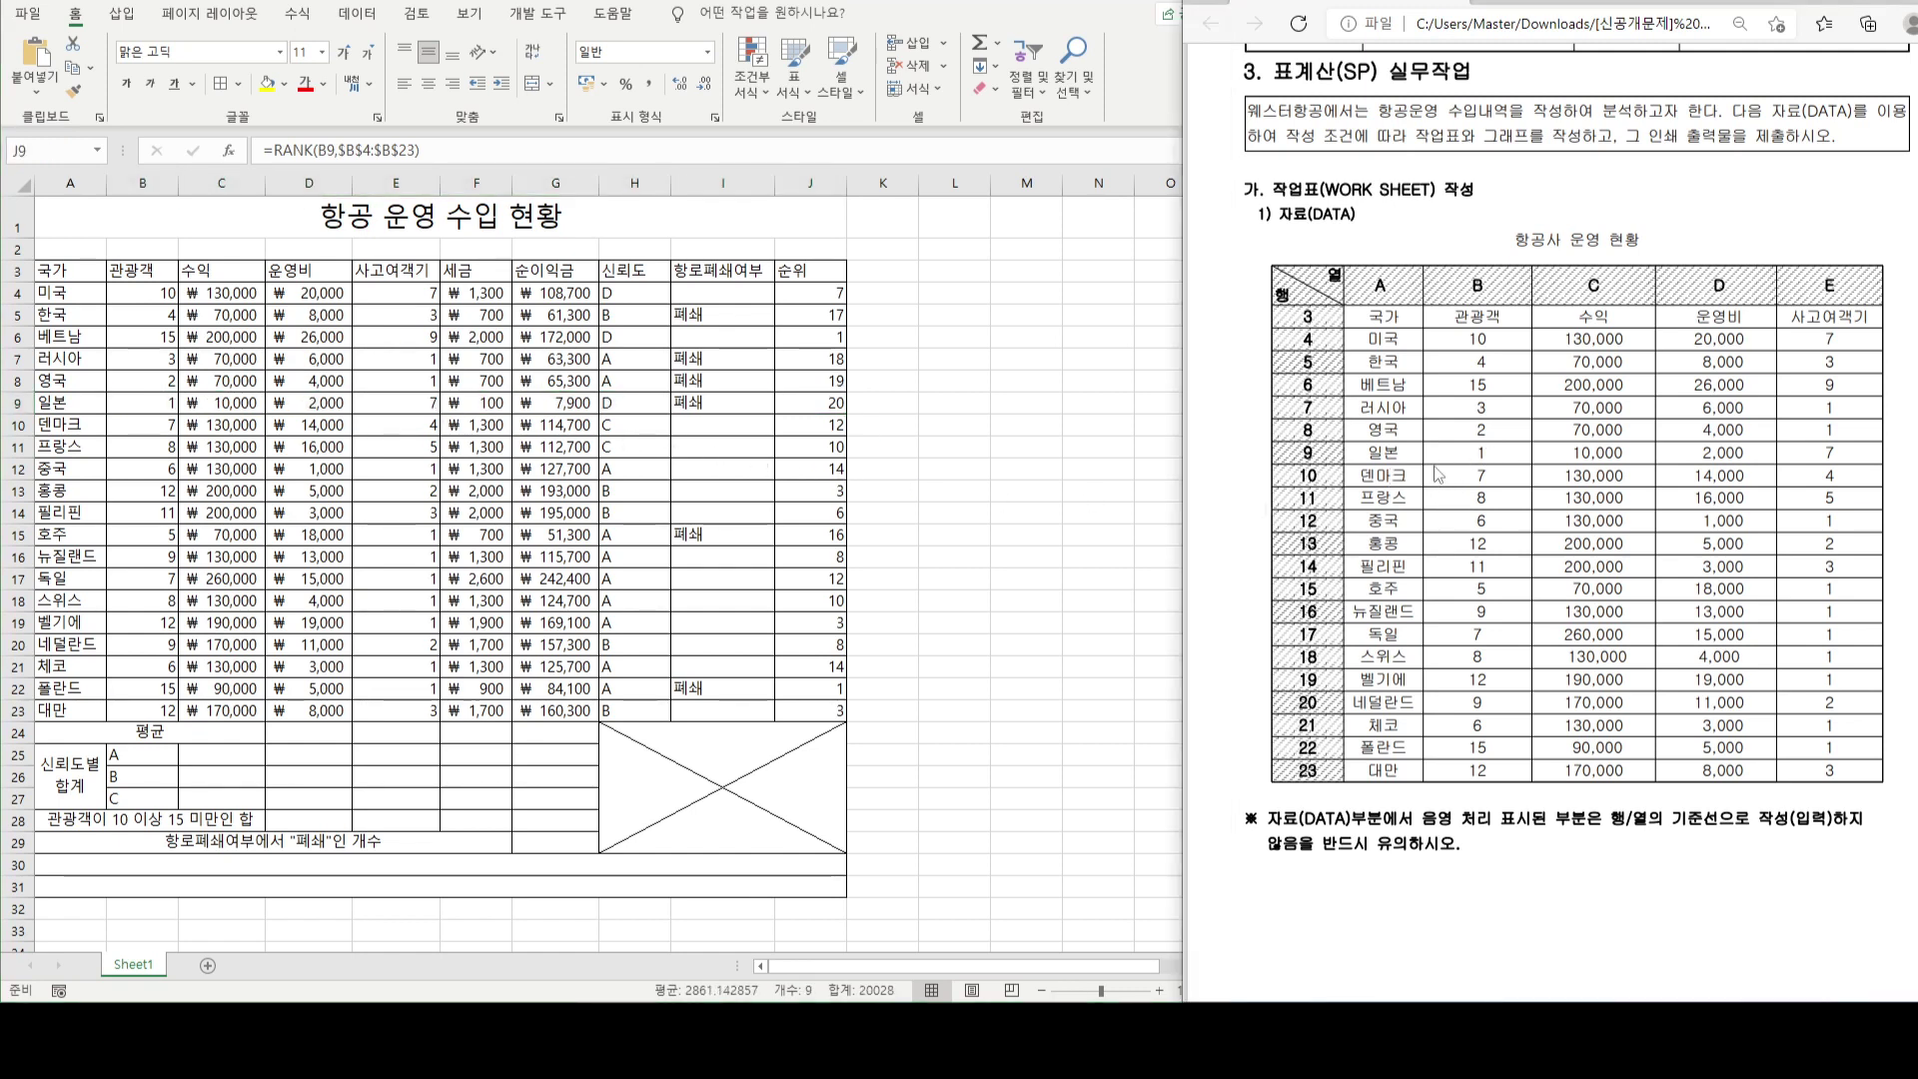
pyautogui.scroll(-5, 1436, 472)
pyautogui.scroll(-10, 1436, 473)
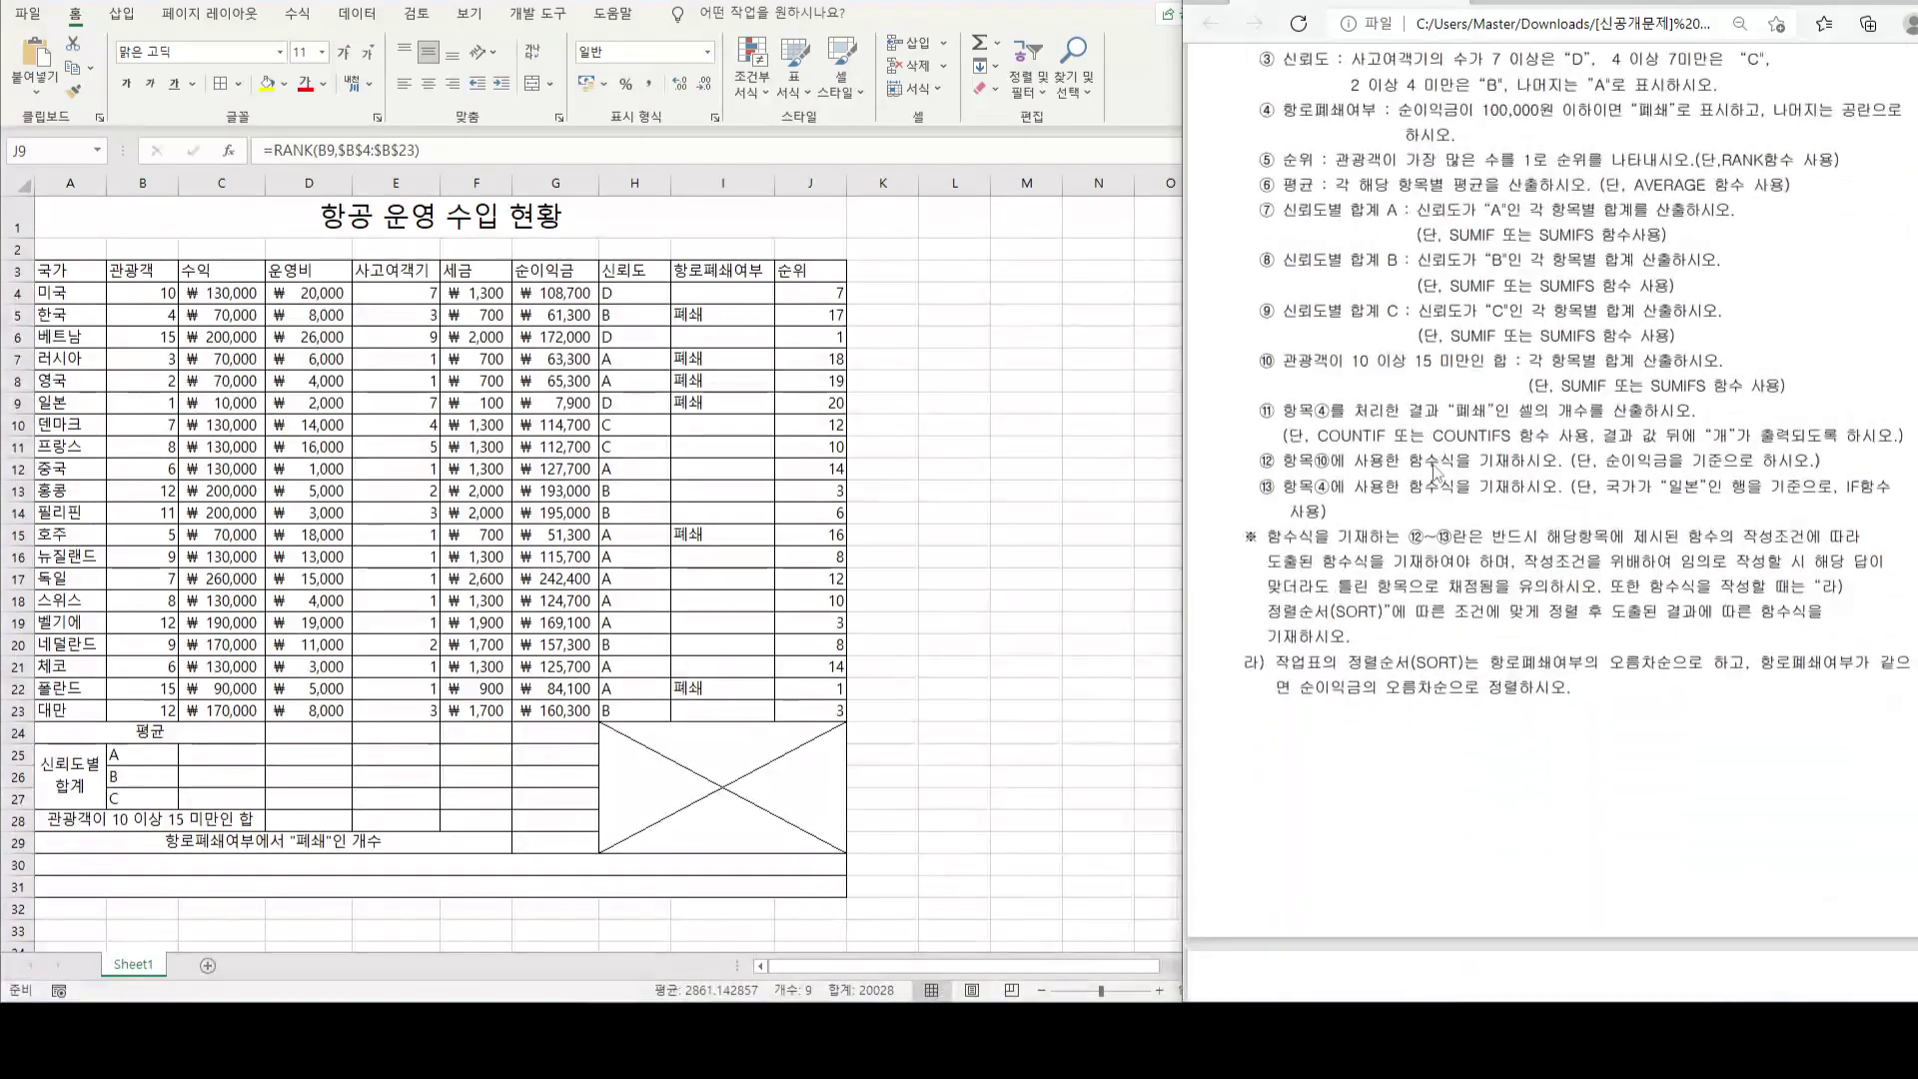
# - Read condition ⑥ in the exam sheet on calculating each item's 평균 with the AVERAGE function
pyautogui.scroll(-2, 1435, 473)
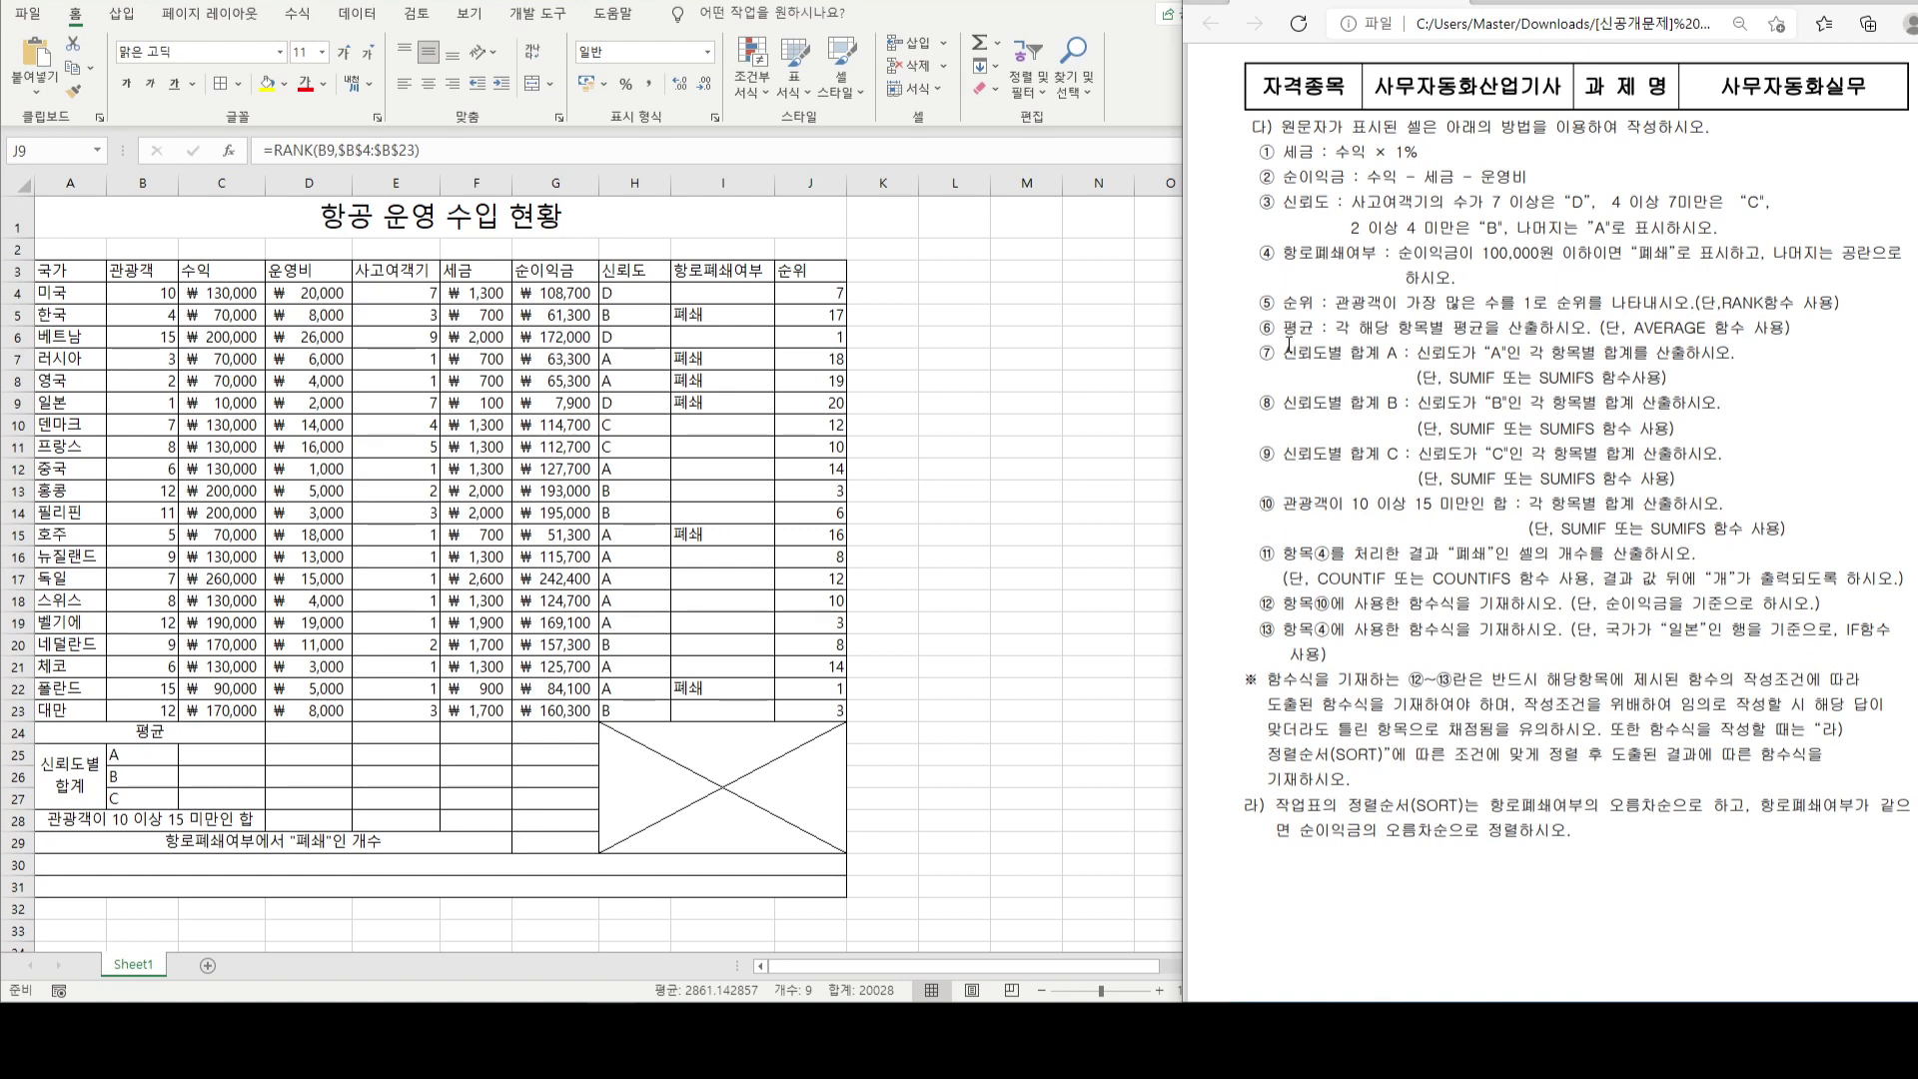
pyautogui.moveTo(1288, 333); pyautogui.dragTo(1820, 326)
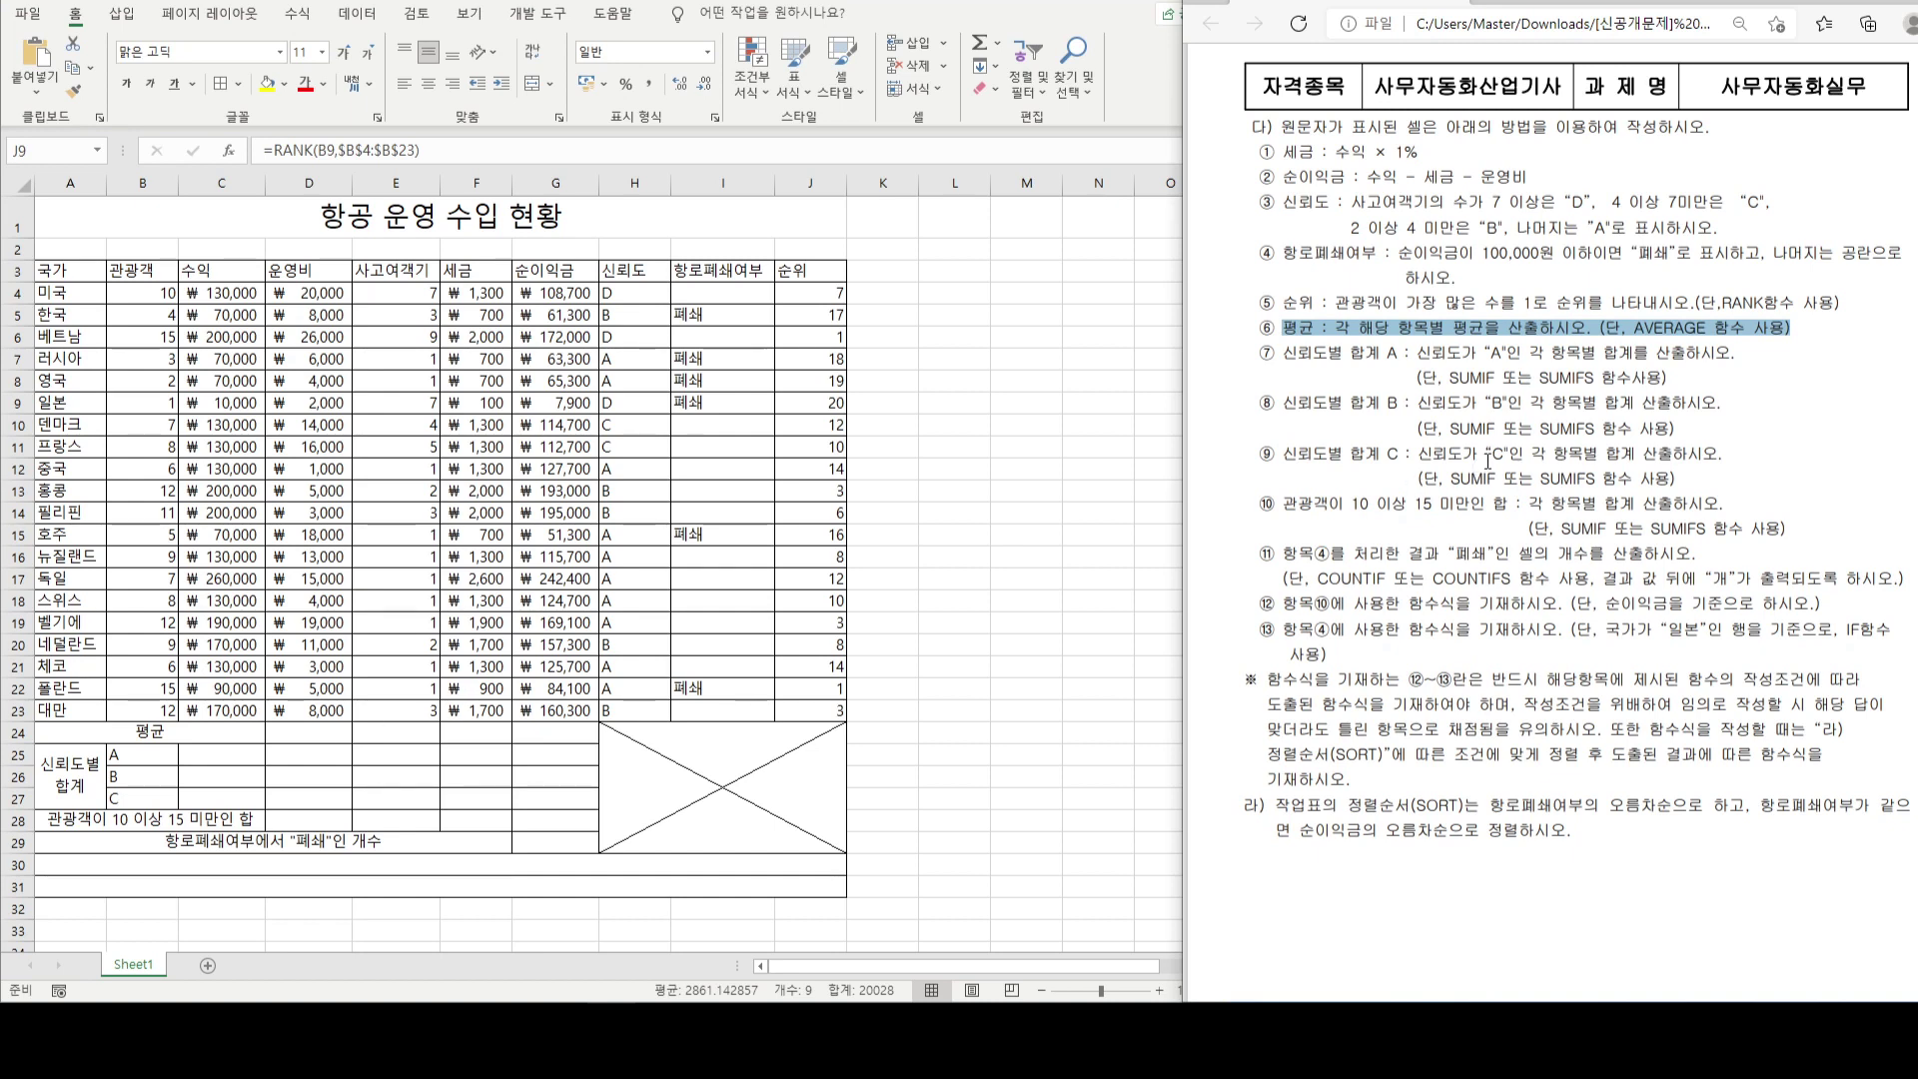
pyautogui.click(328, 733)
pyautogui.click(325, 736)
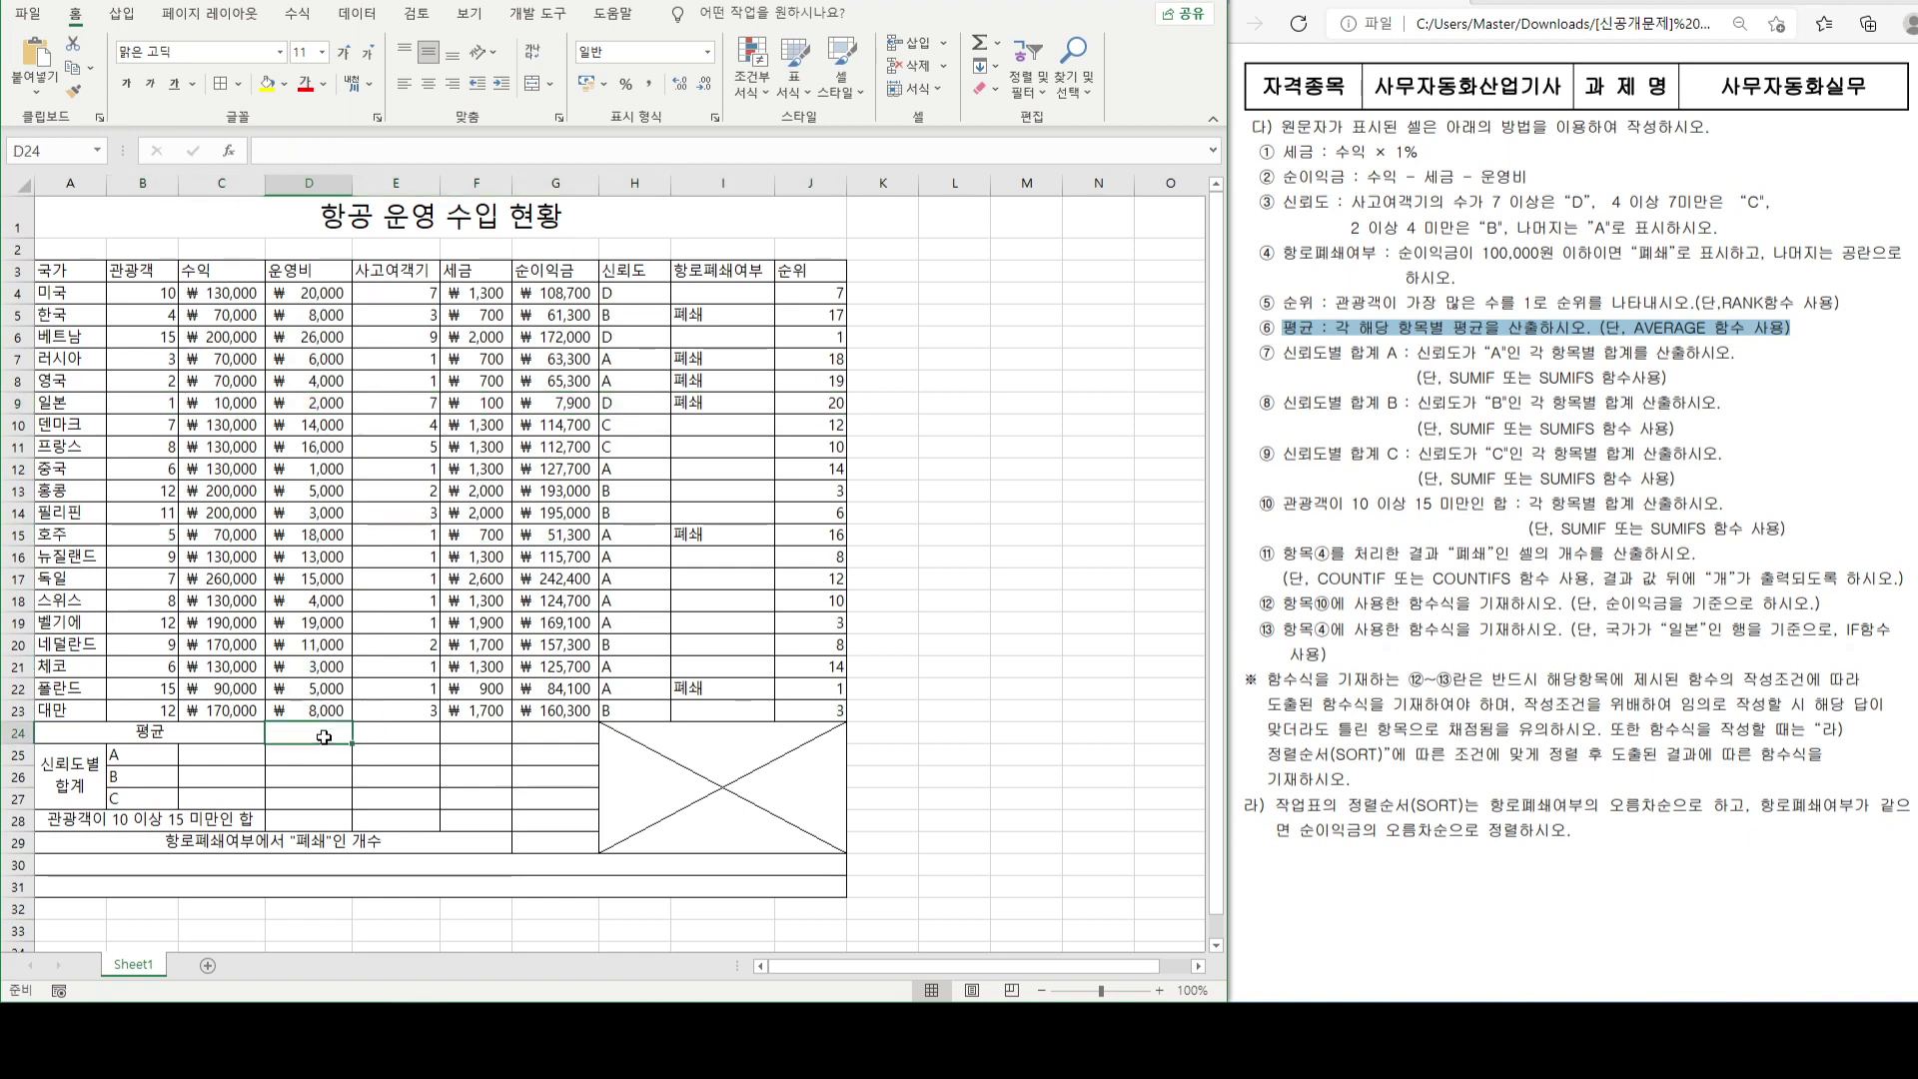
pyautogui.write('=')
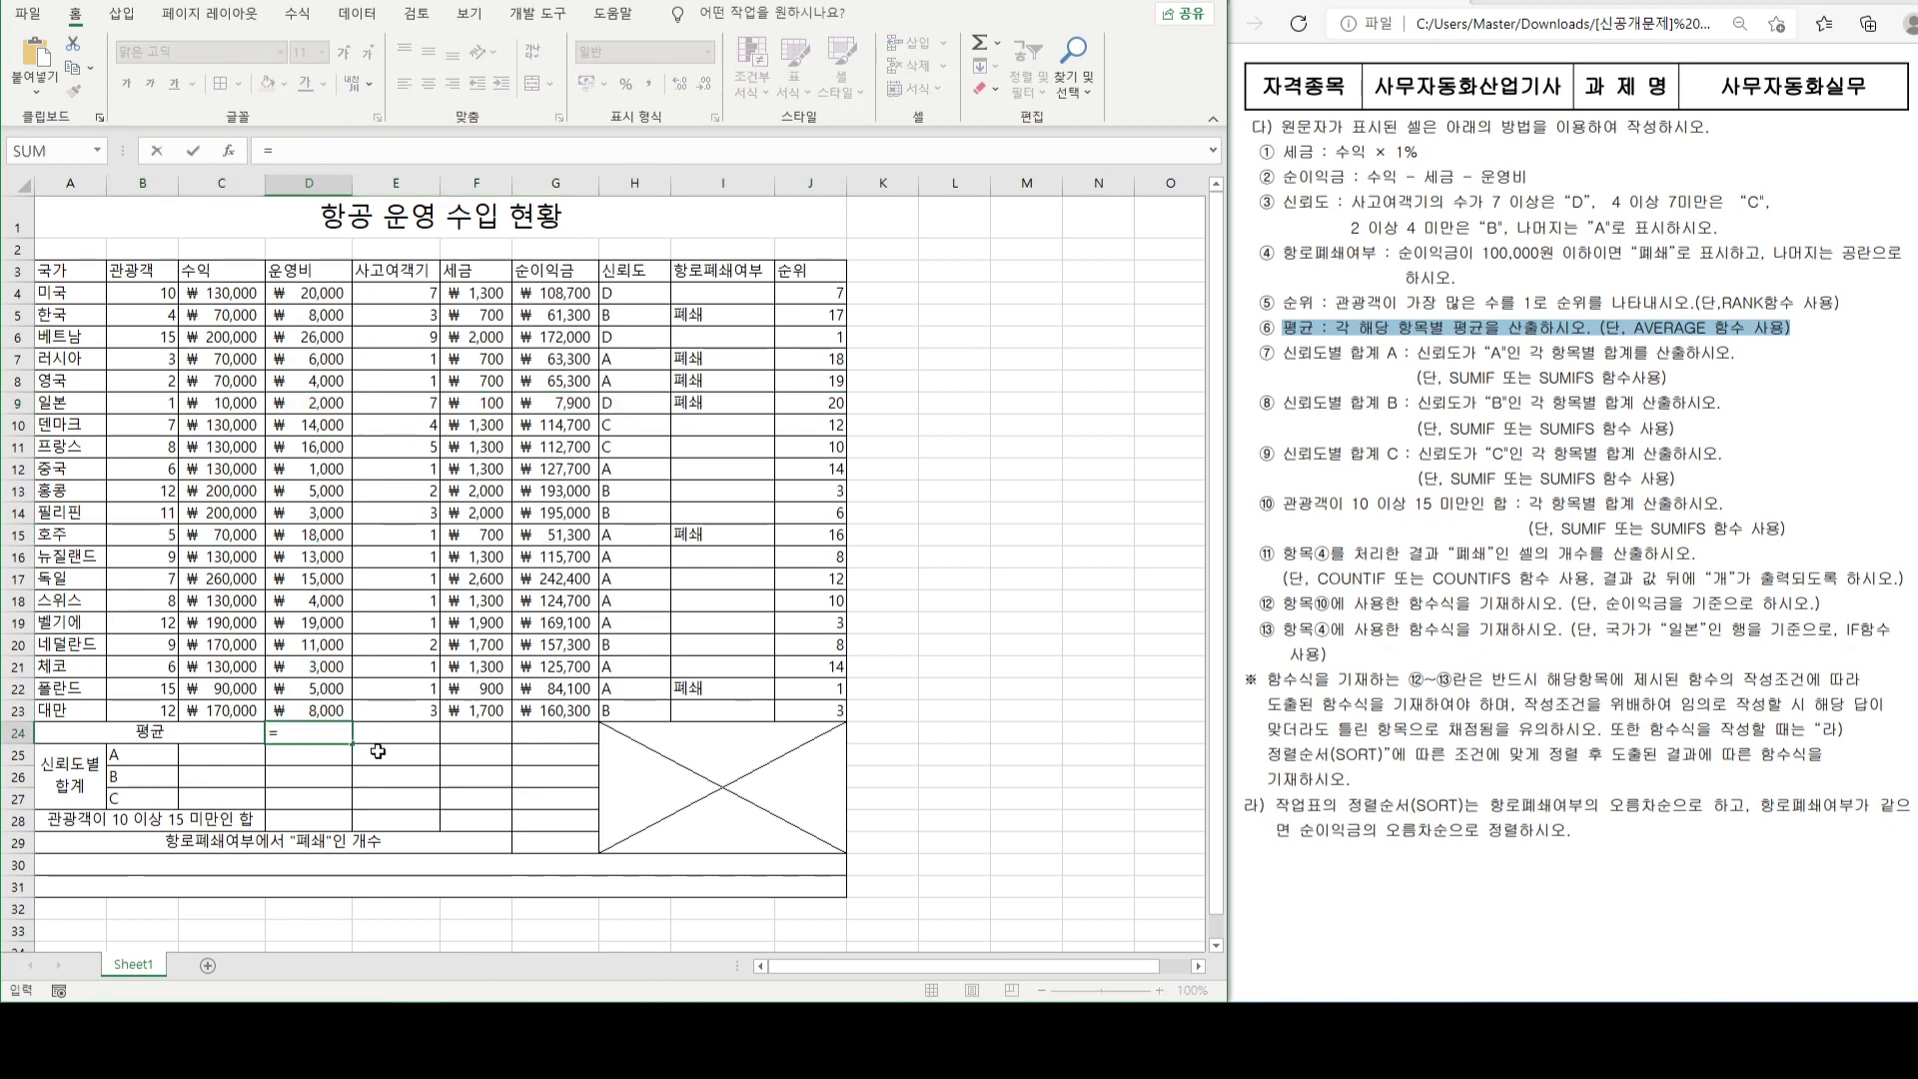
pyautogui.write('AV')
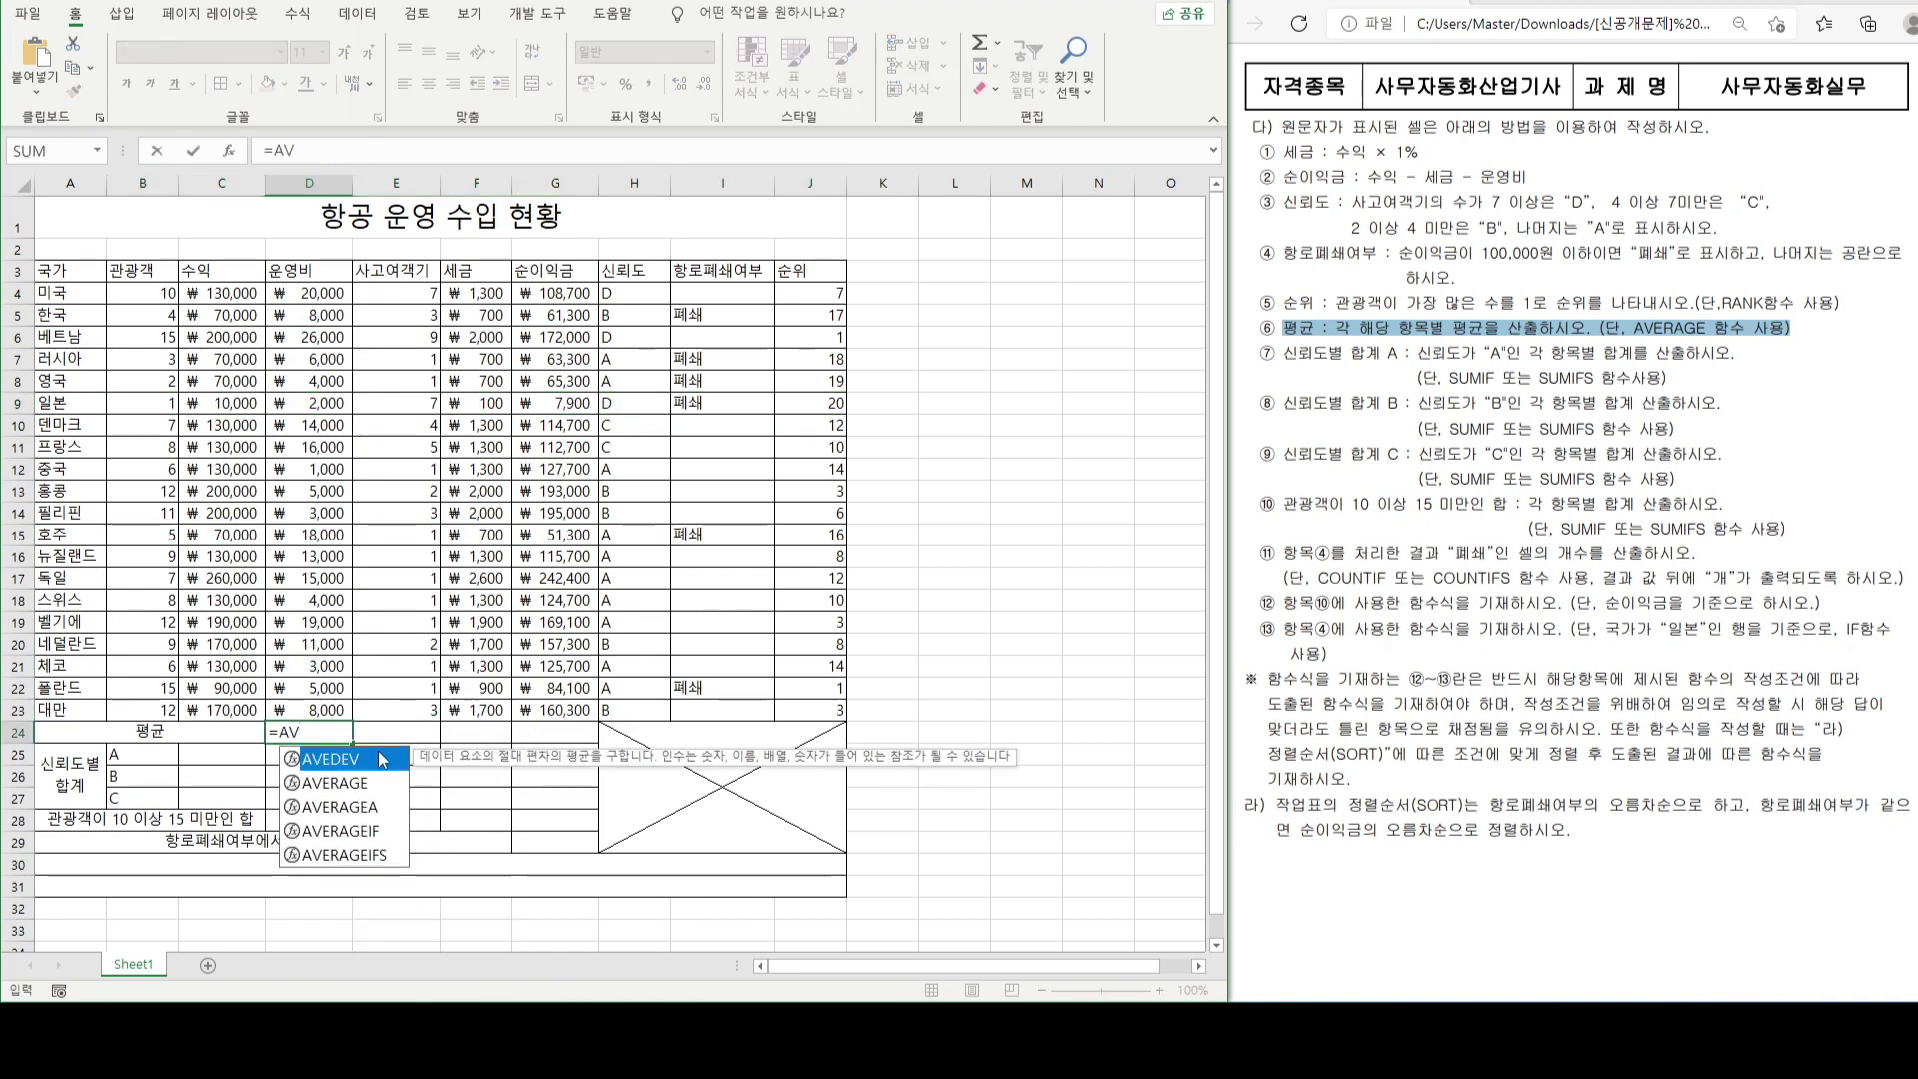
pyautogui.click(1289, 489)
pyautogui.scroll(9, 1364, 495)
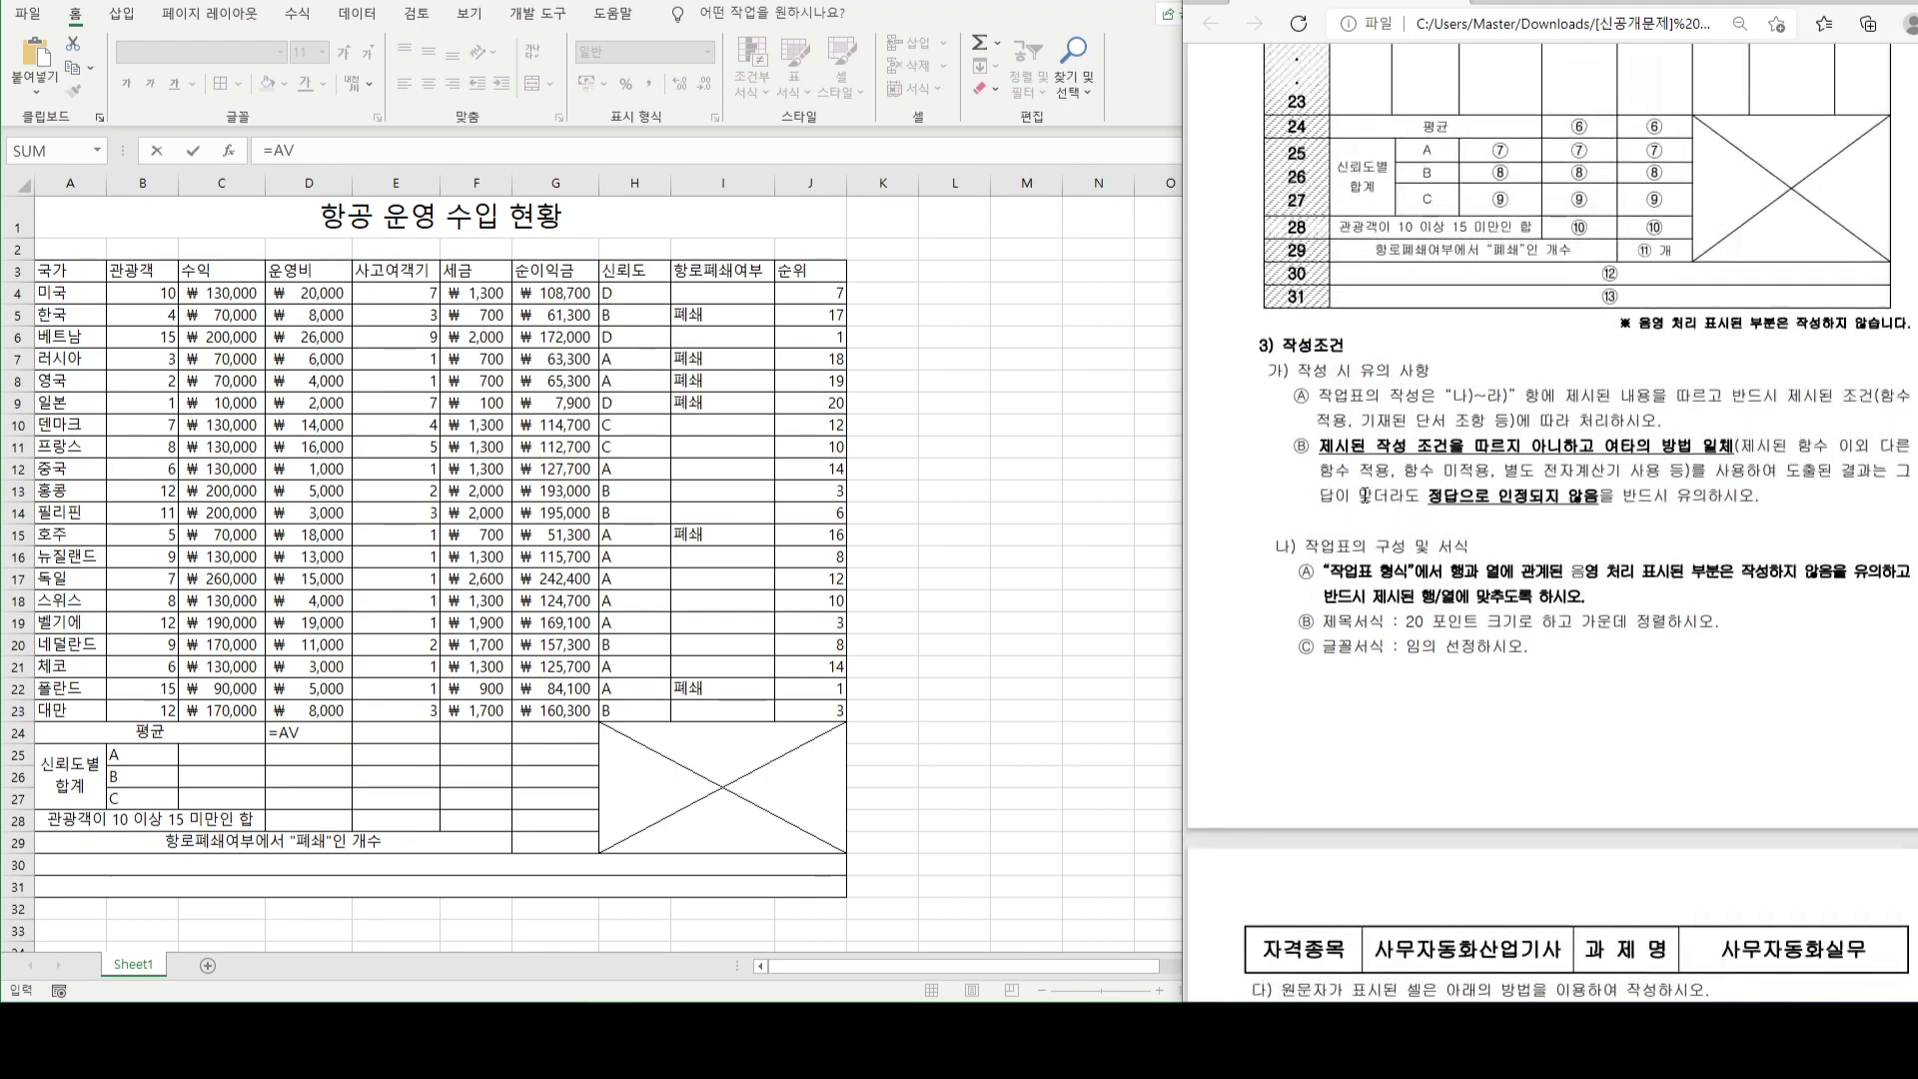
pyautogui.scroll(3, 1364, 494)
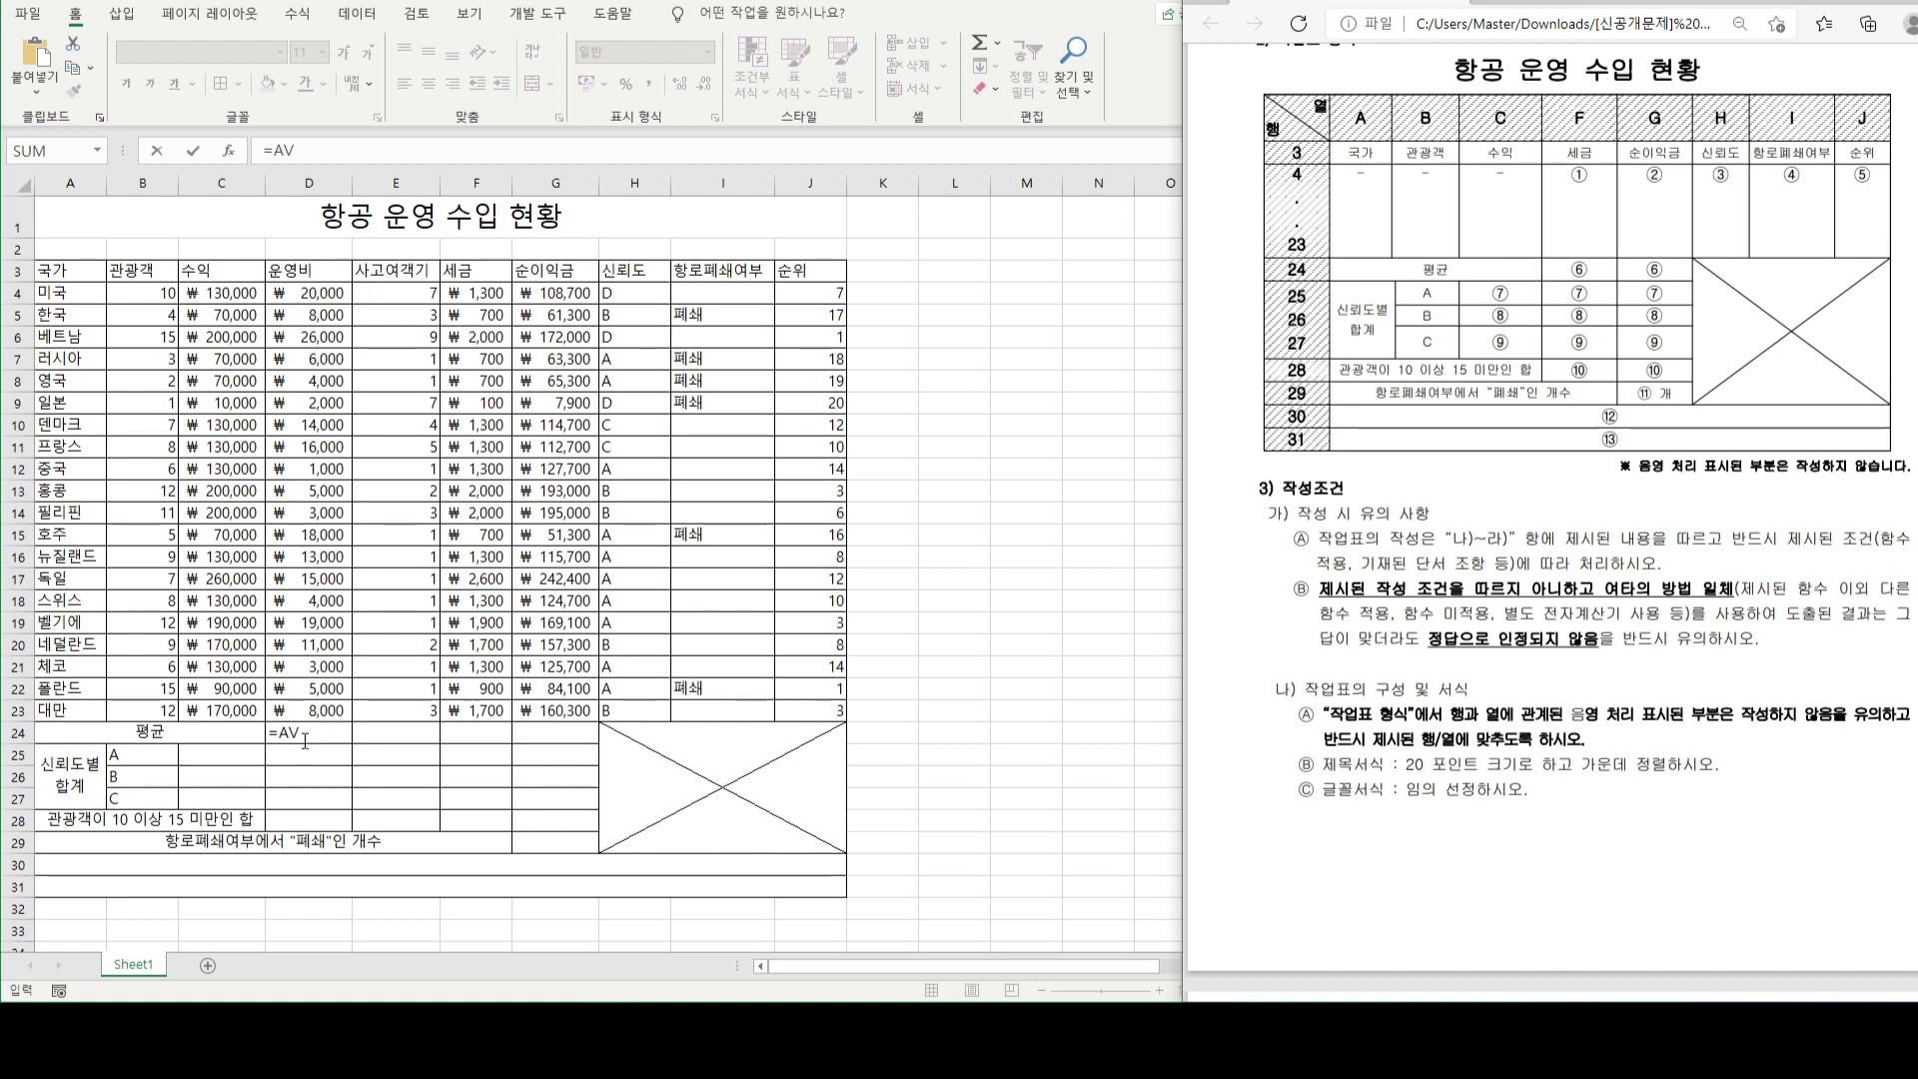
pyautogui.press('Escape')
pyautogui.press('Escape')
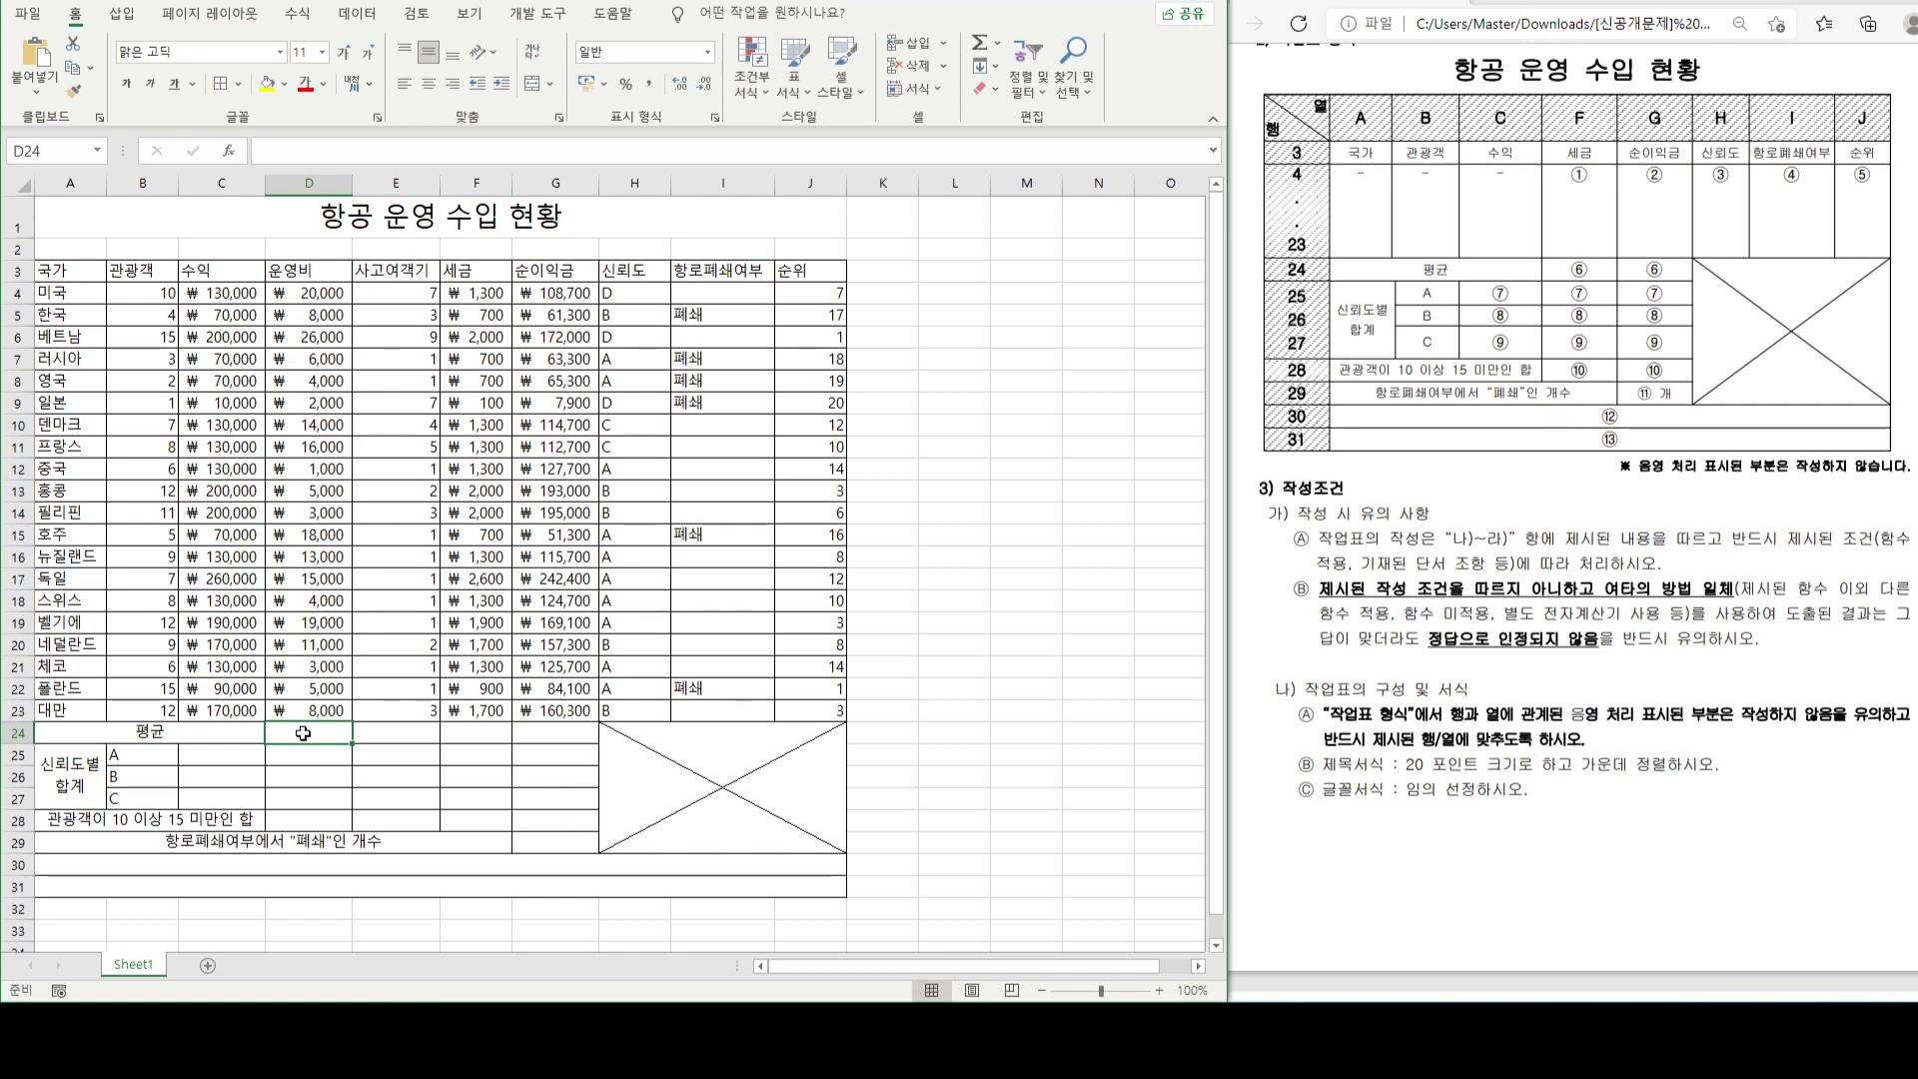
# - Calculate the 세금 average in F24 with =AVERAGE(F4:F23) and fill the formula across to G24 for 순이익금
pyautogui.click(474, 735)
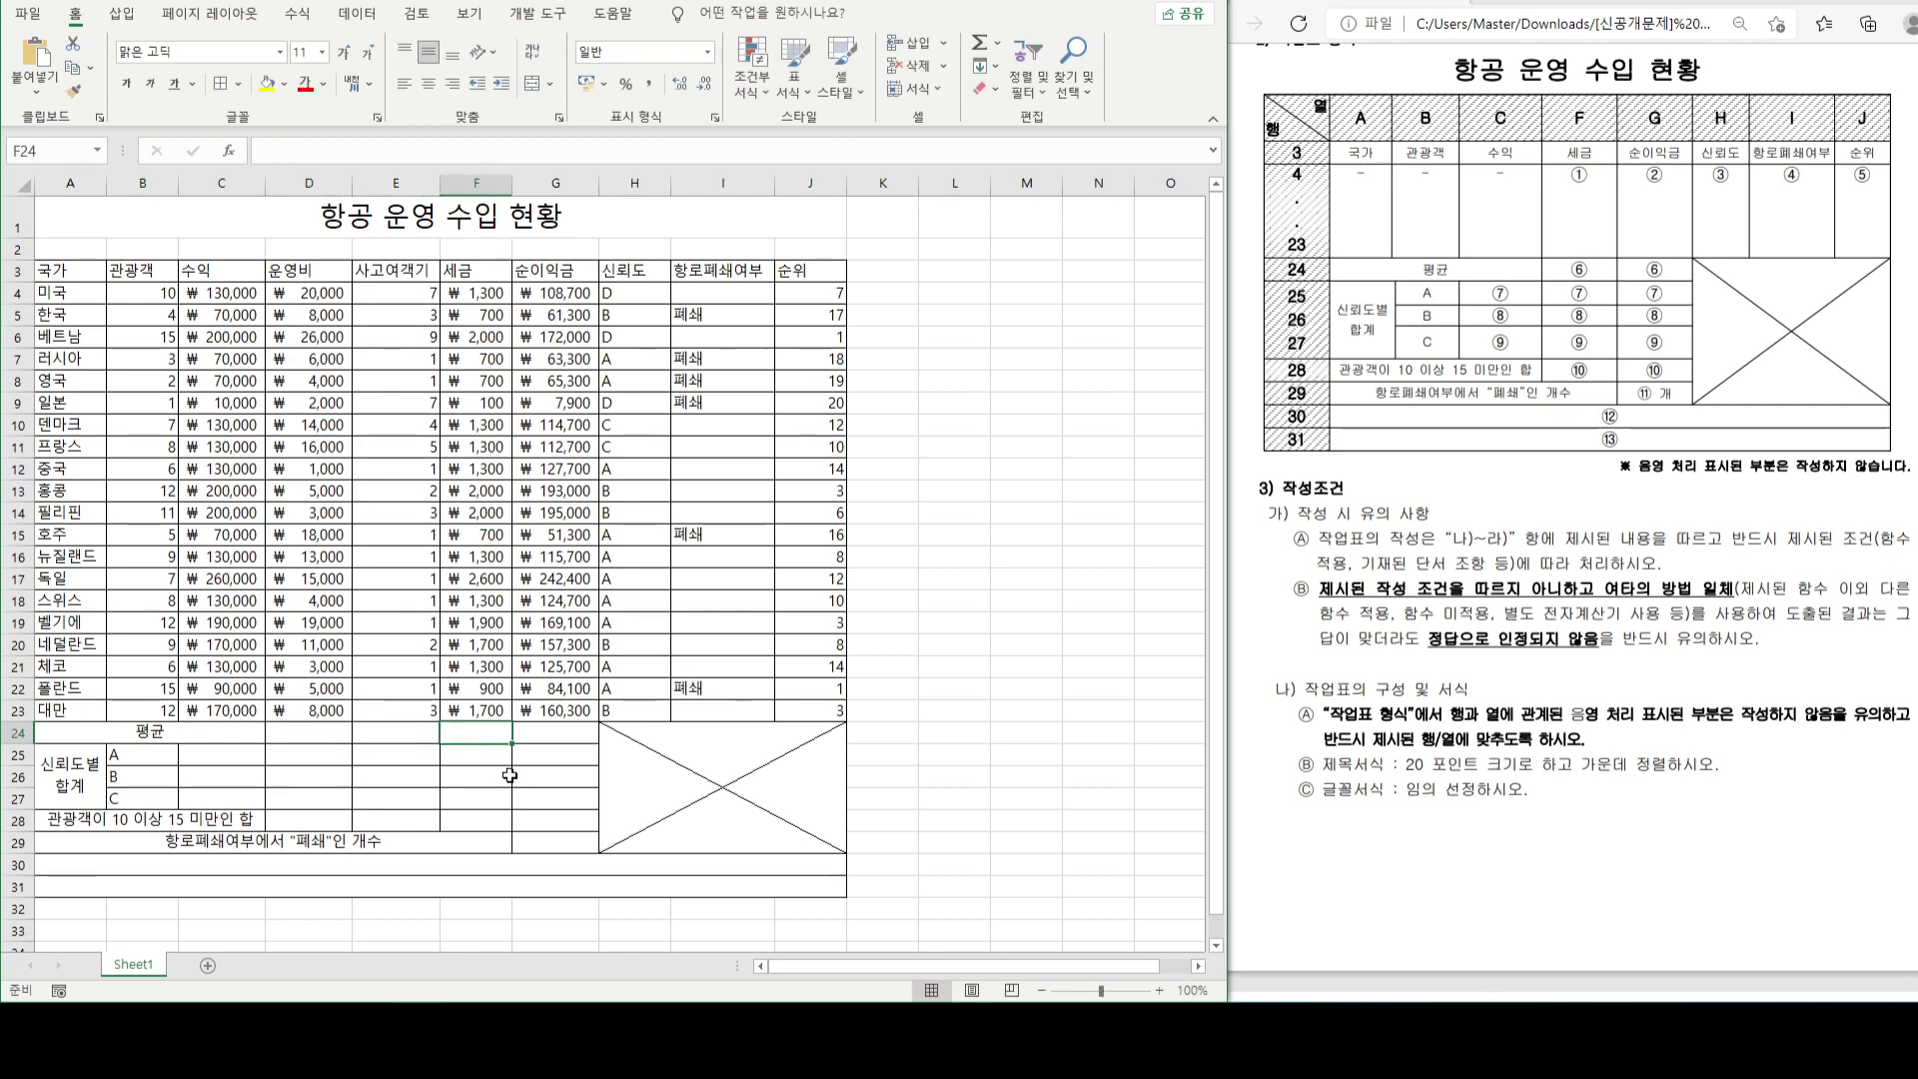
pyautogui.write('=AV')
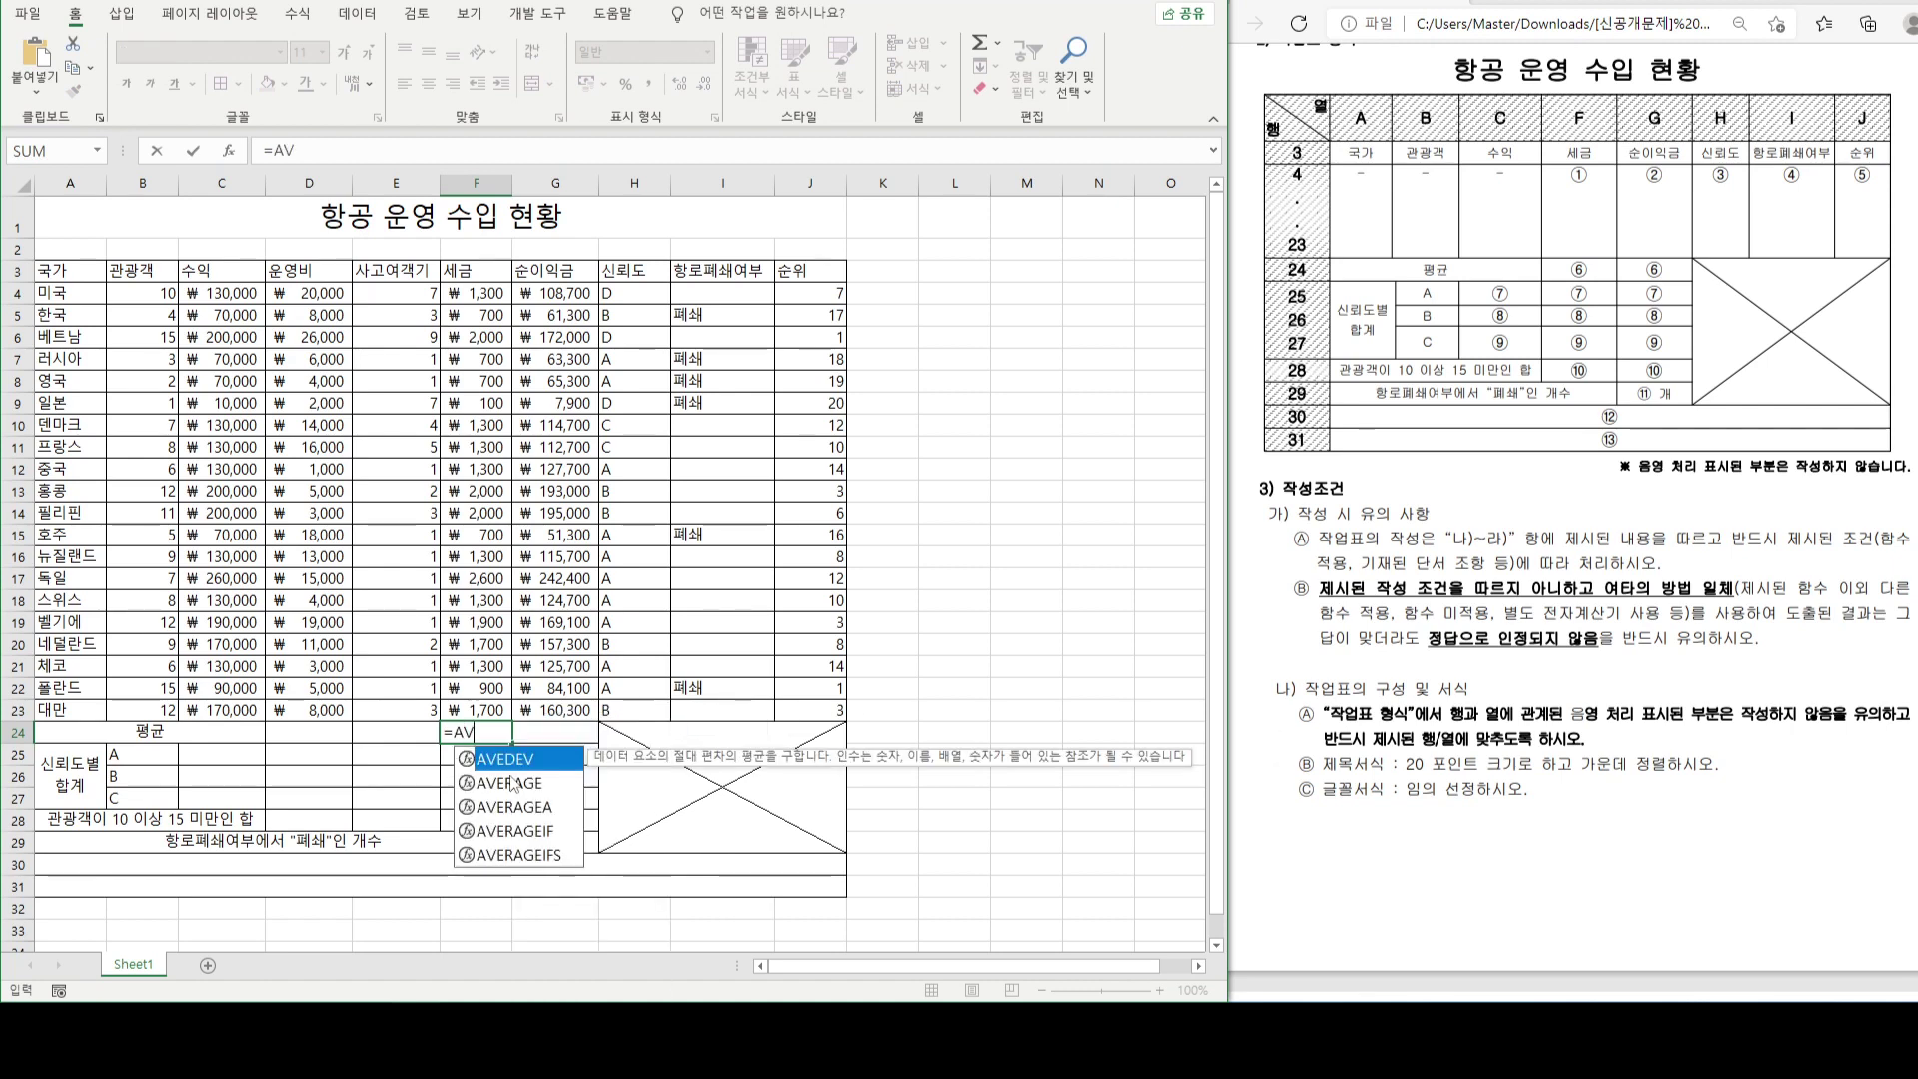
pyautogui.doubleClick(516, 784)
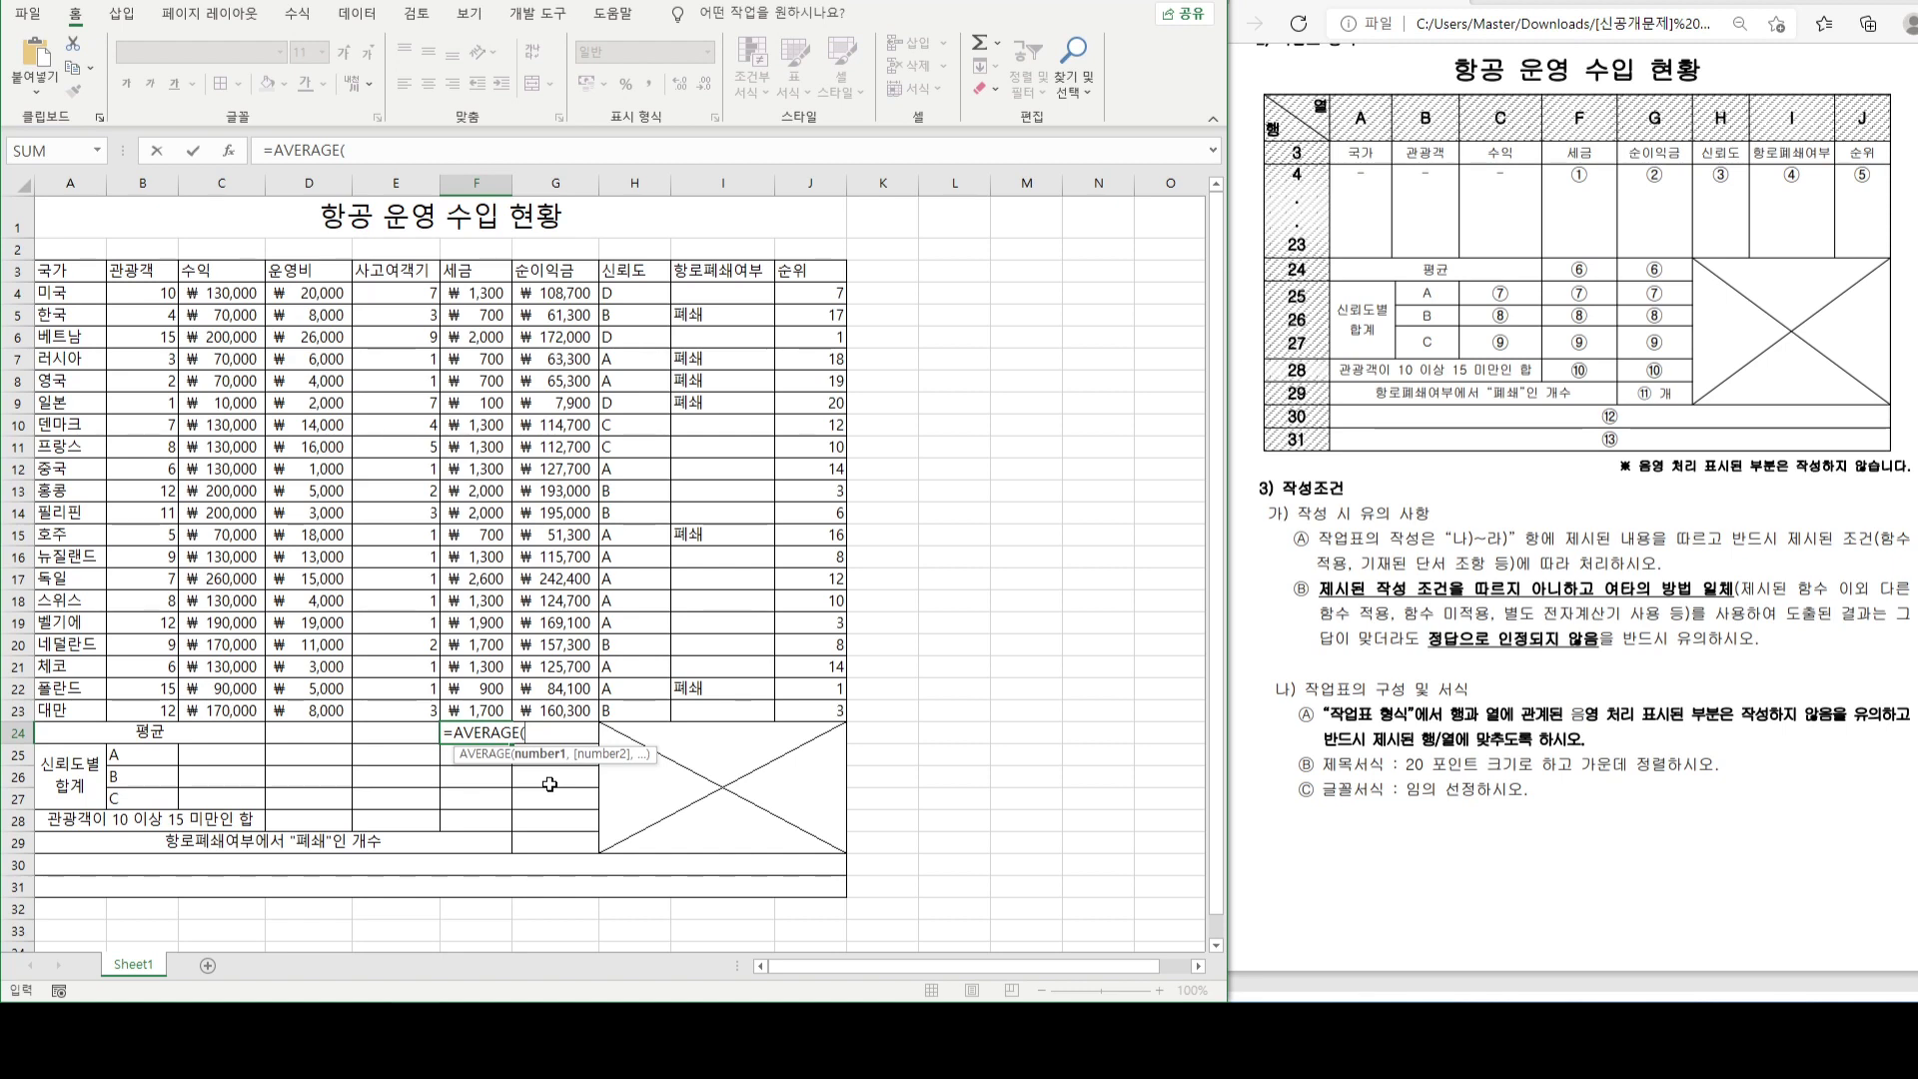
pyautogui.moveTo(490, 293); pyautogui.dragTo(466, 712)
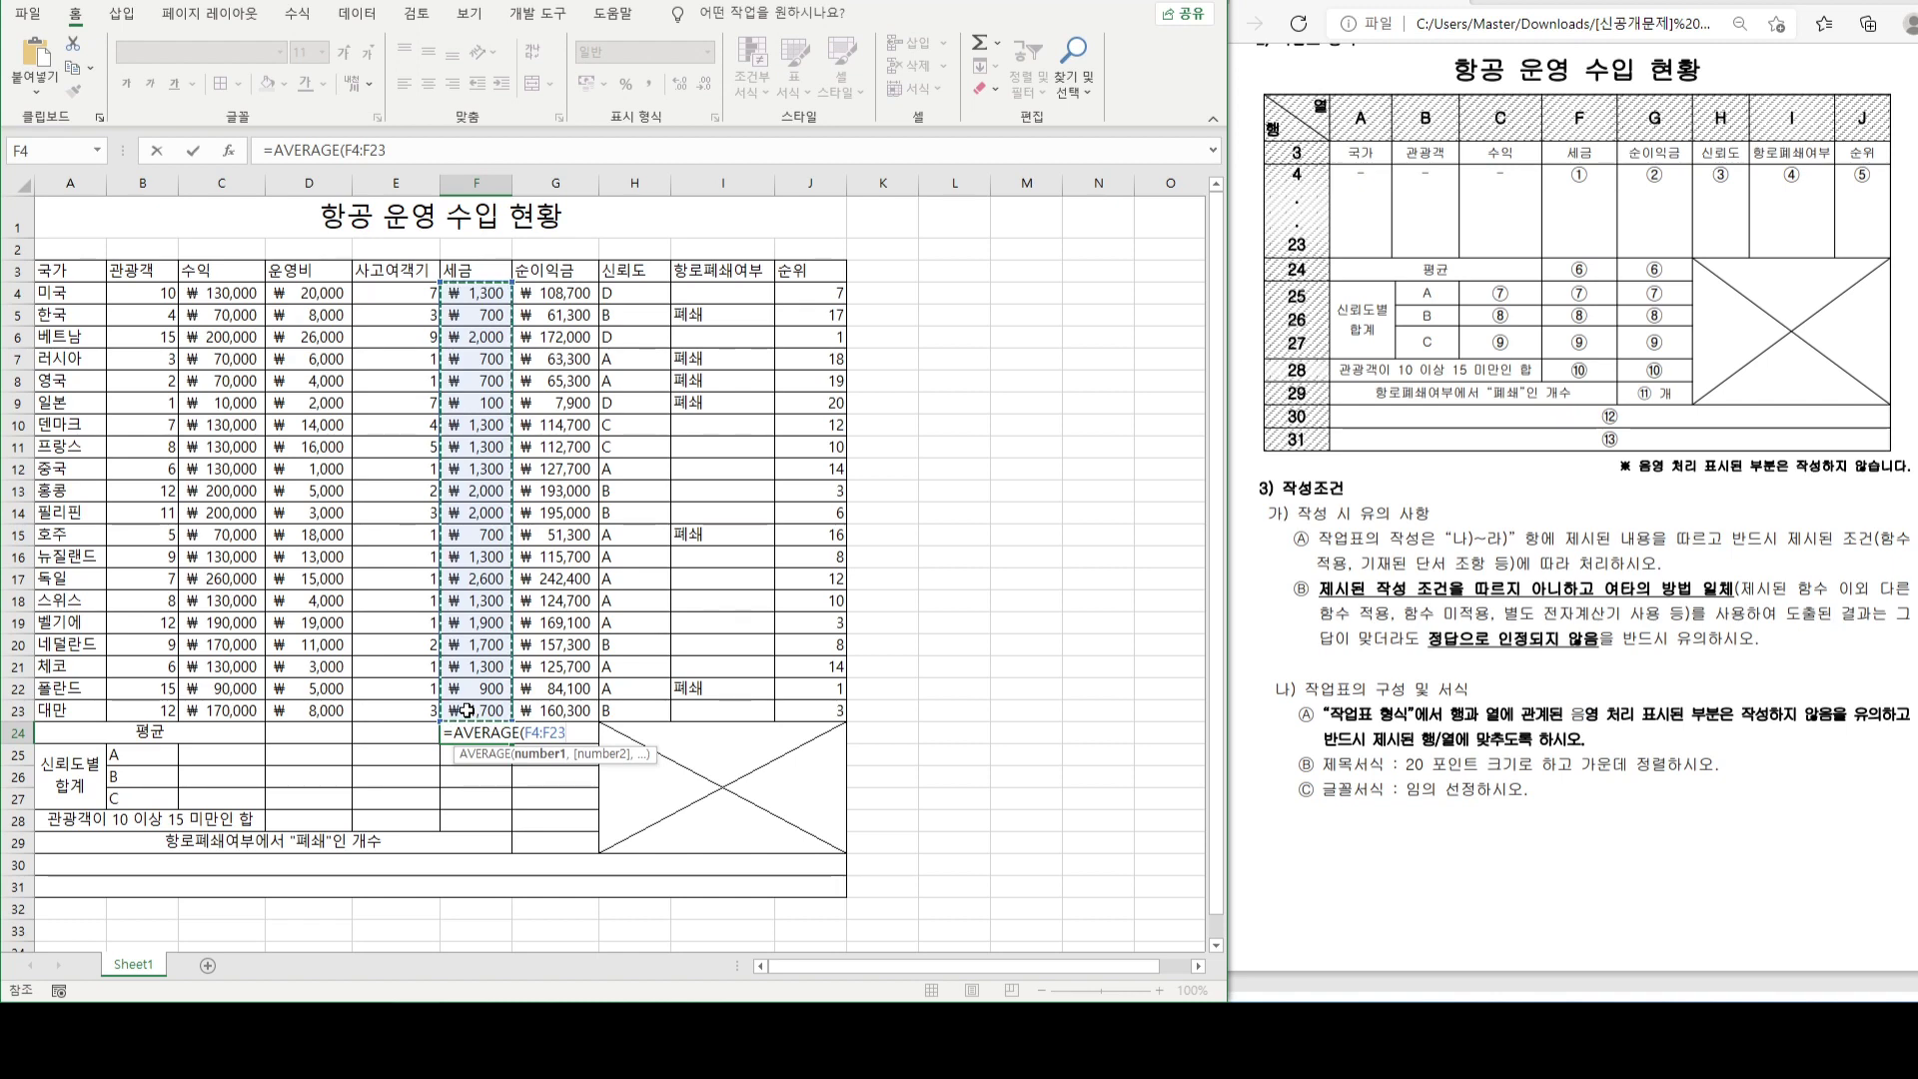
pyautogui.write(')')
pyautogui.press('Return')
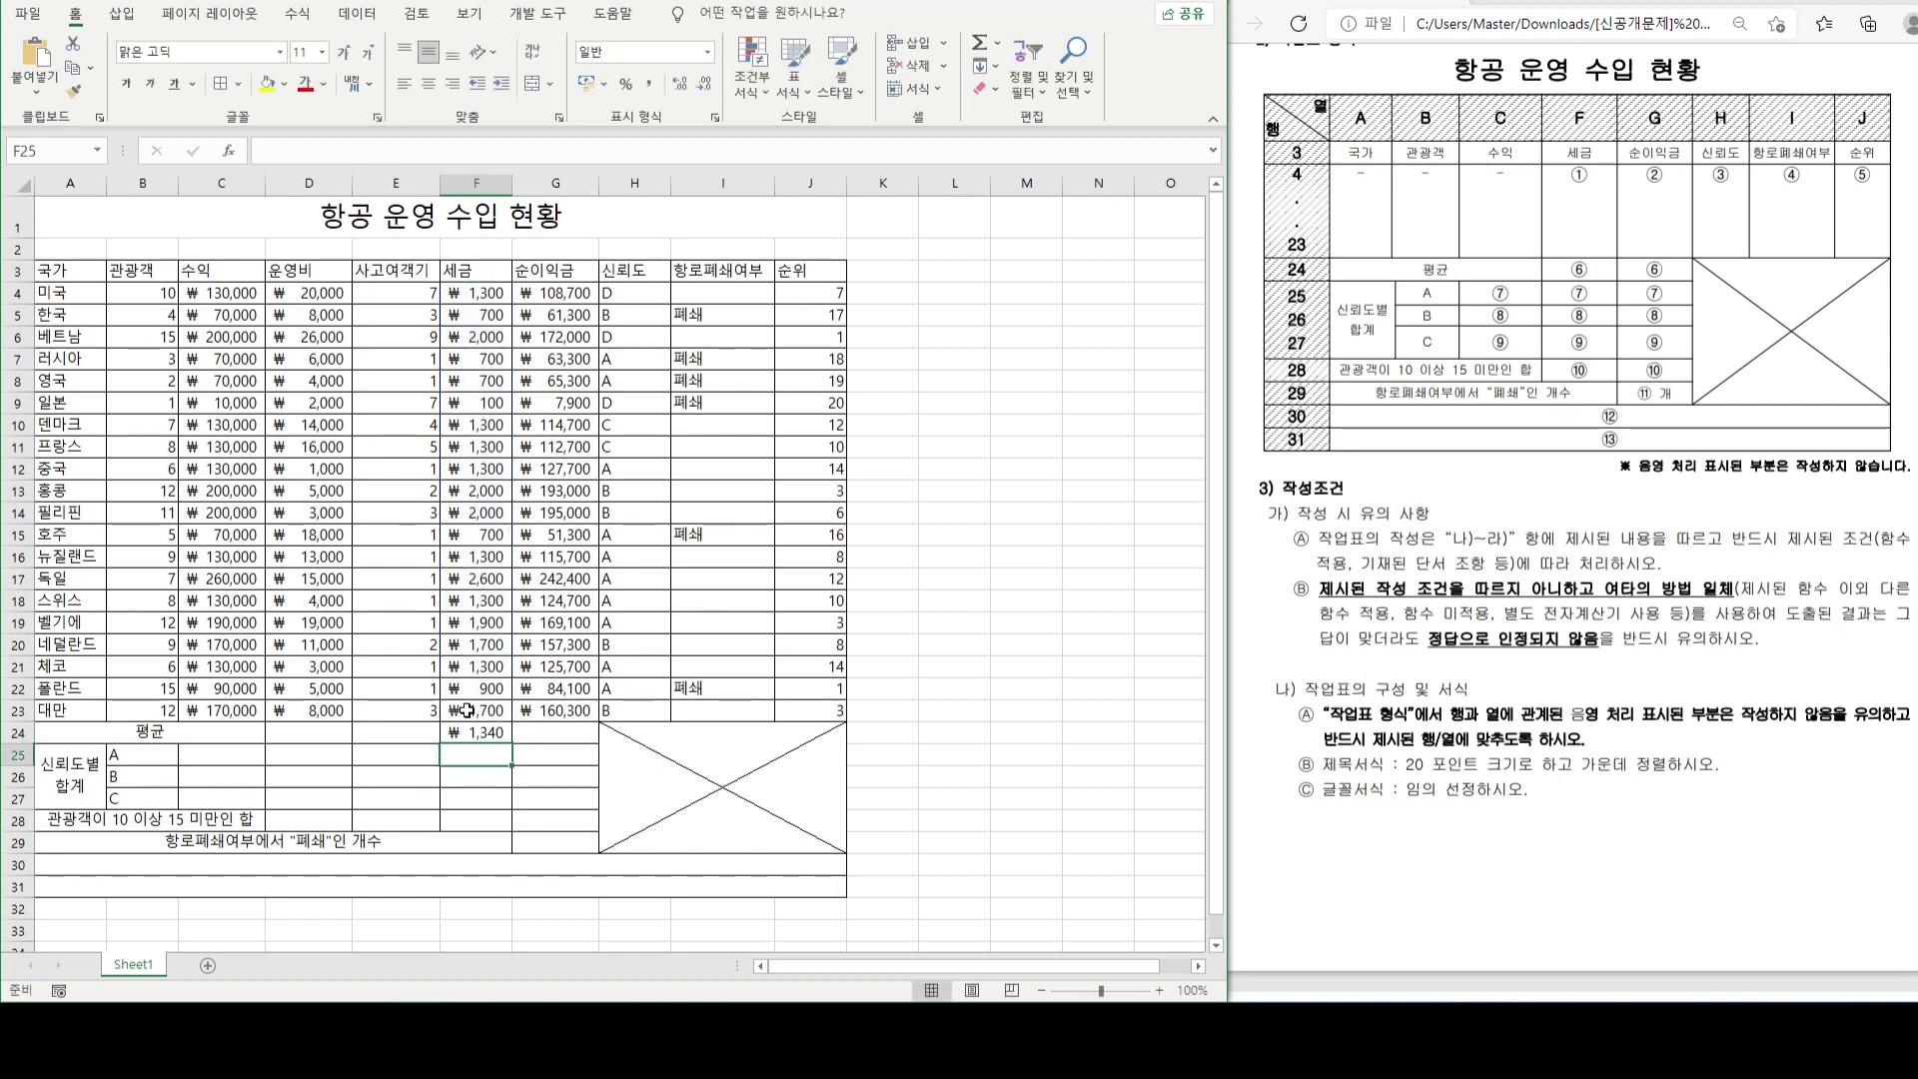
pyautogui.click(497, 734)
pyautogui.moveTo(512, 745); pyautogui.dragTo(585, 747)
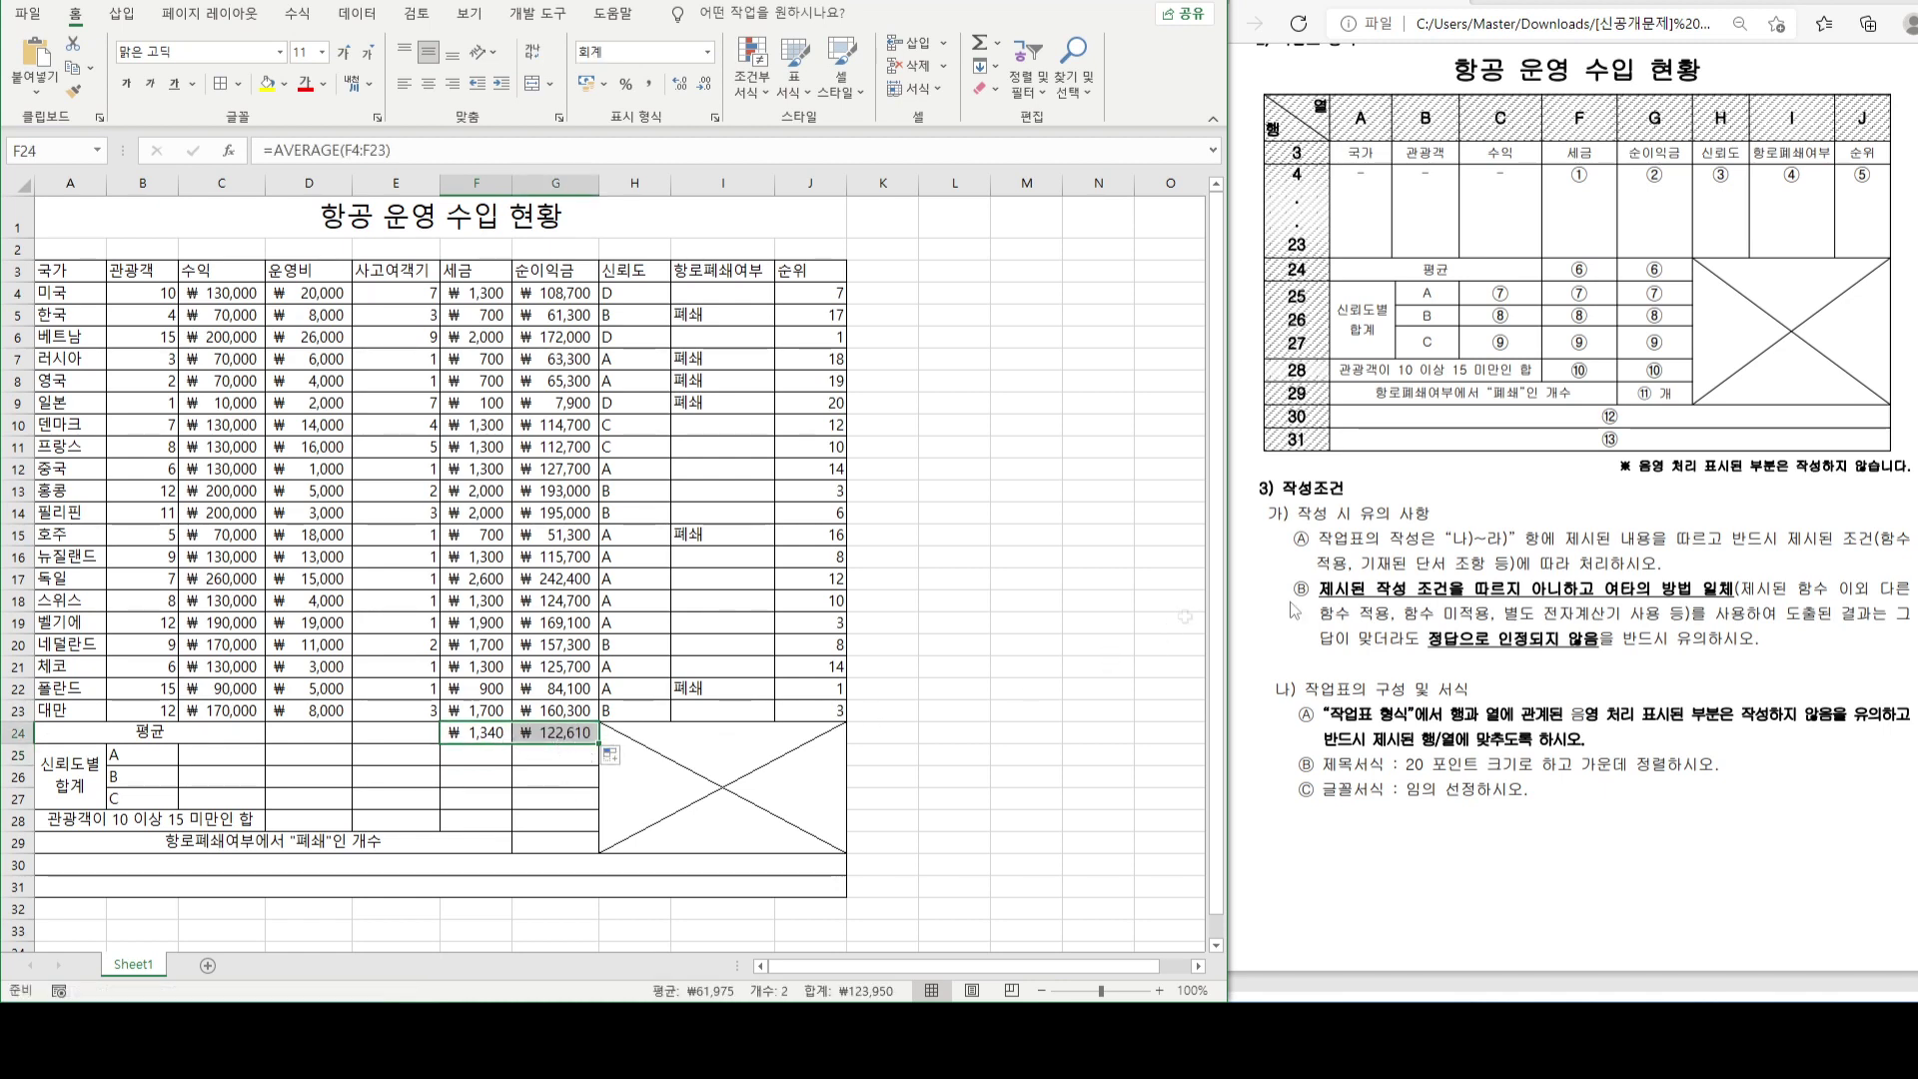
# - Read condition ⑦ on the 신뢰도 "A" totals, and check in the exam's layout table which cells need them
pyautogui.click(1419, 601)
pyautogui.scroll(-10, 1427, 602)
pyautogui.scroll(3, 1427, 601)
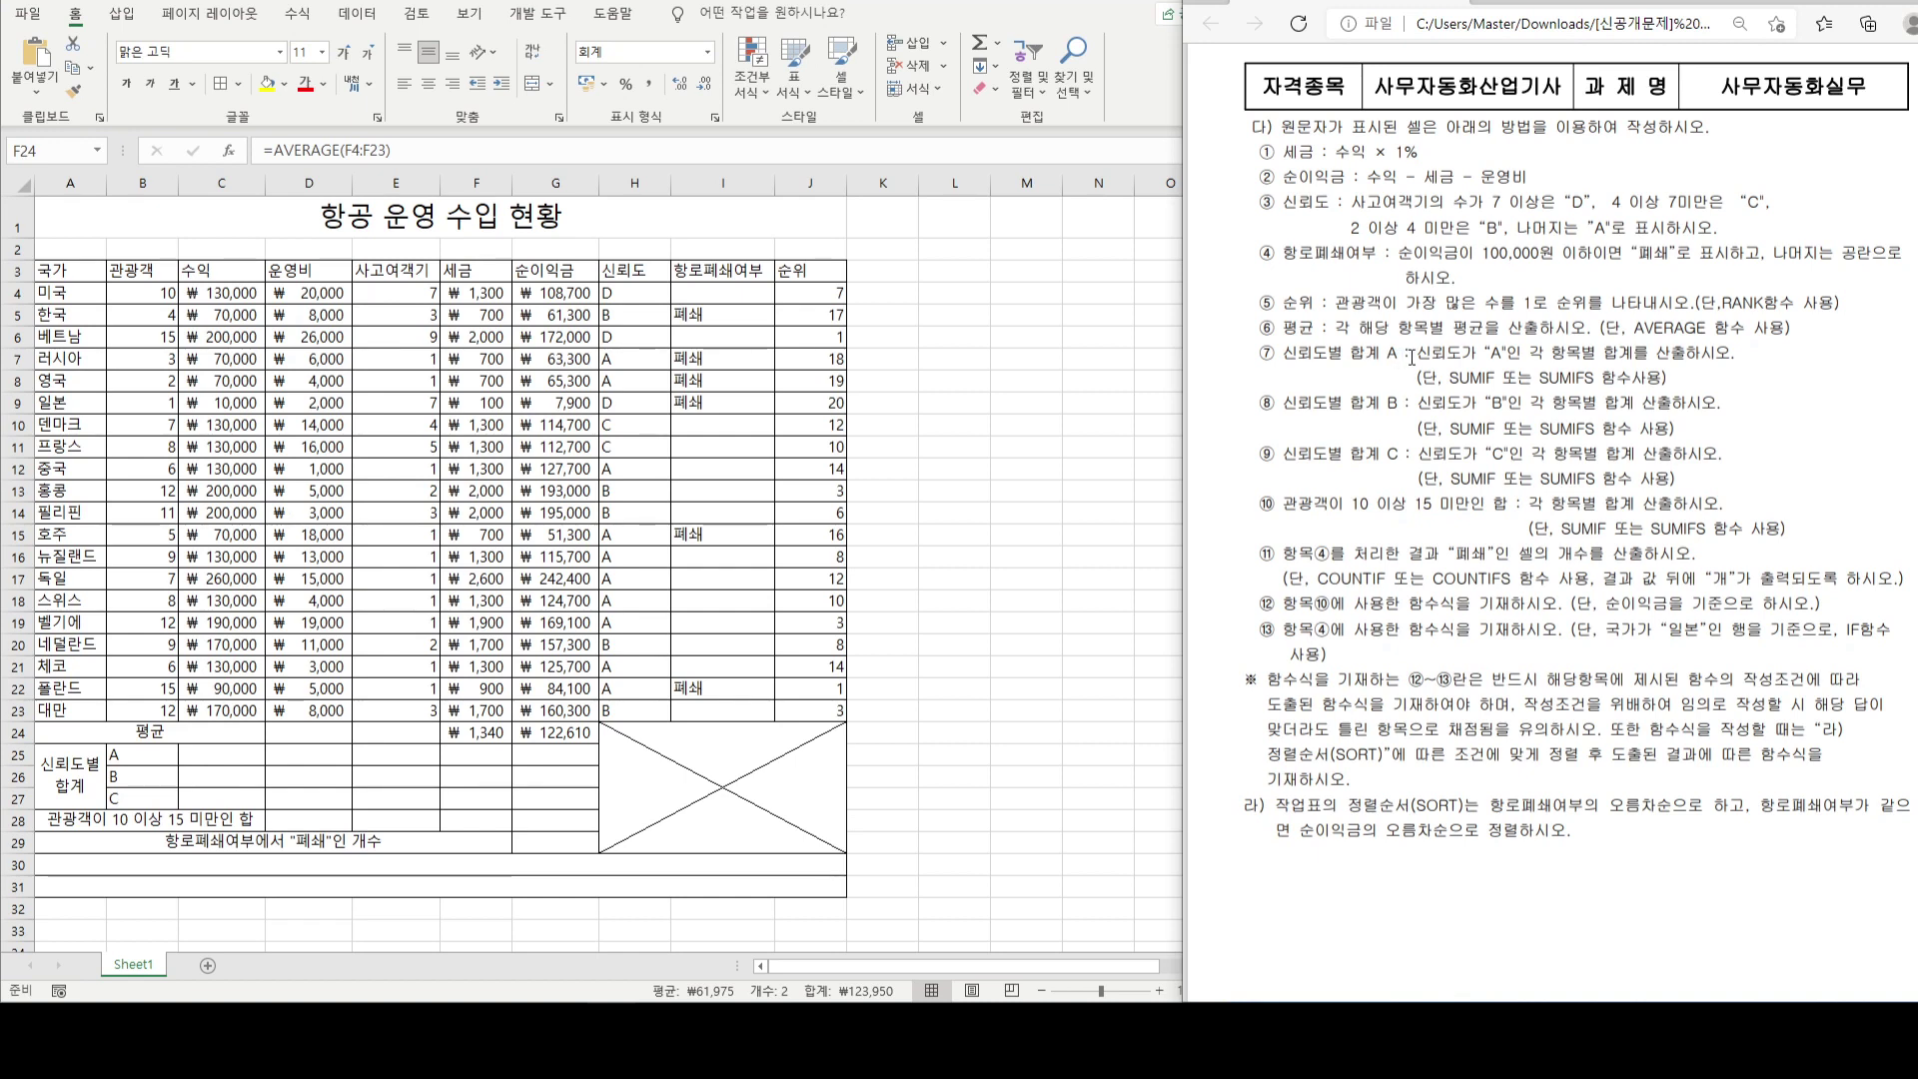
pyautogui.moveTo(1429, 353); pyautogui.dragTo(1681, 381)
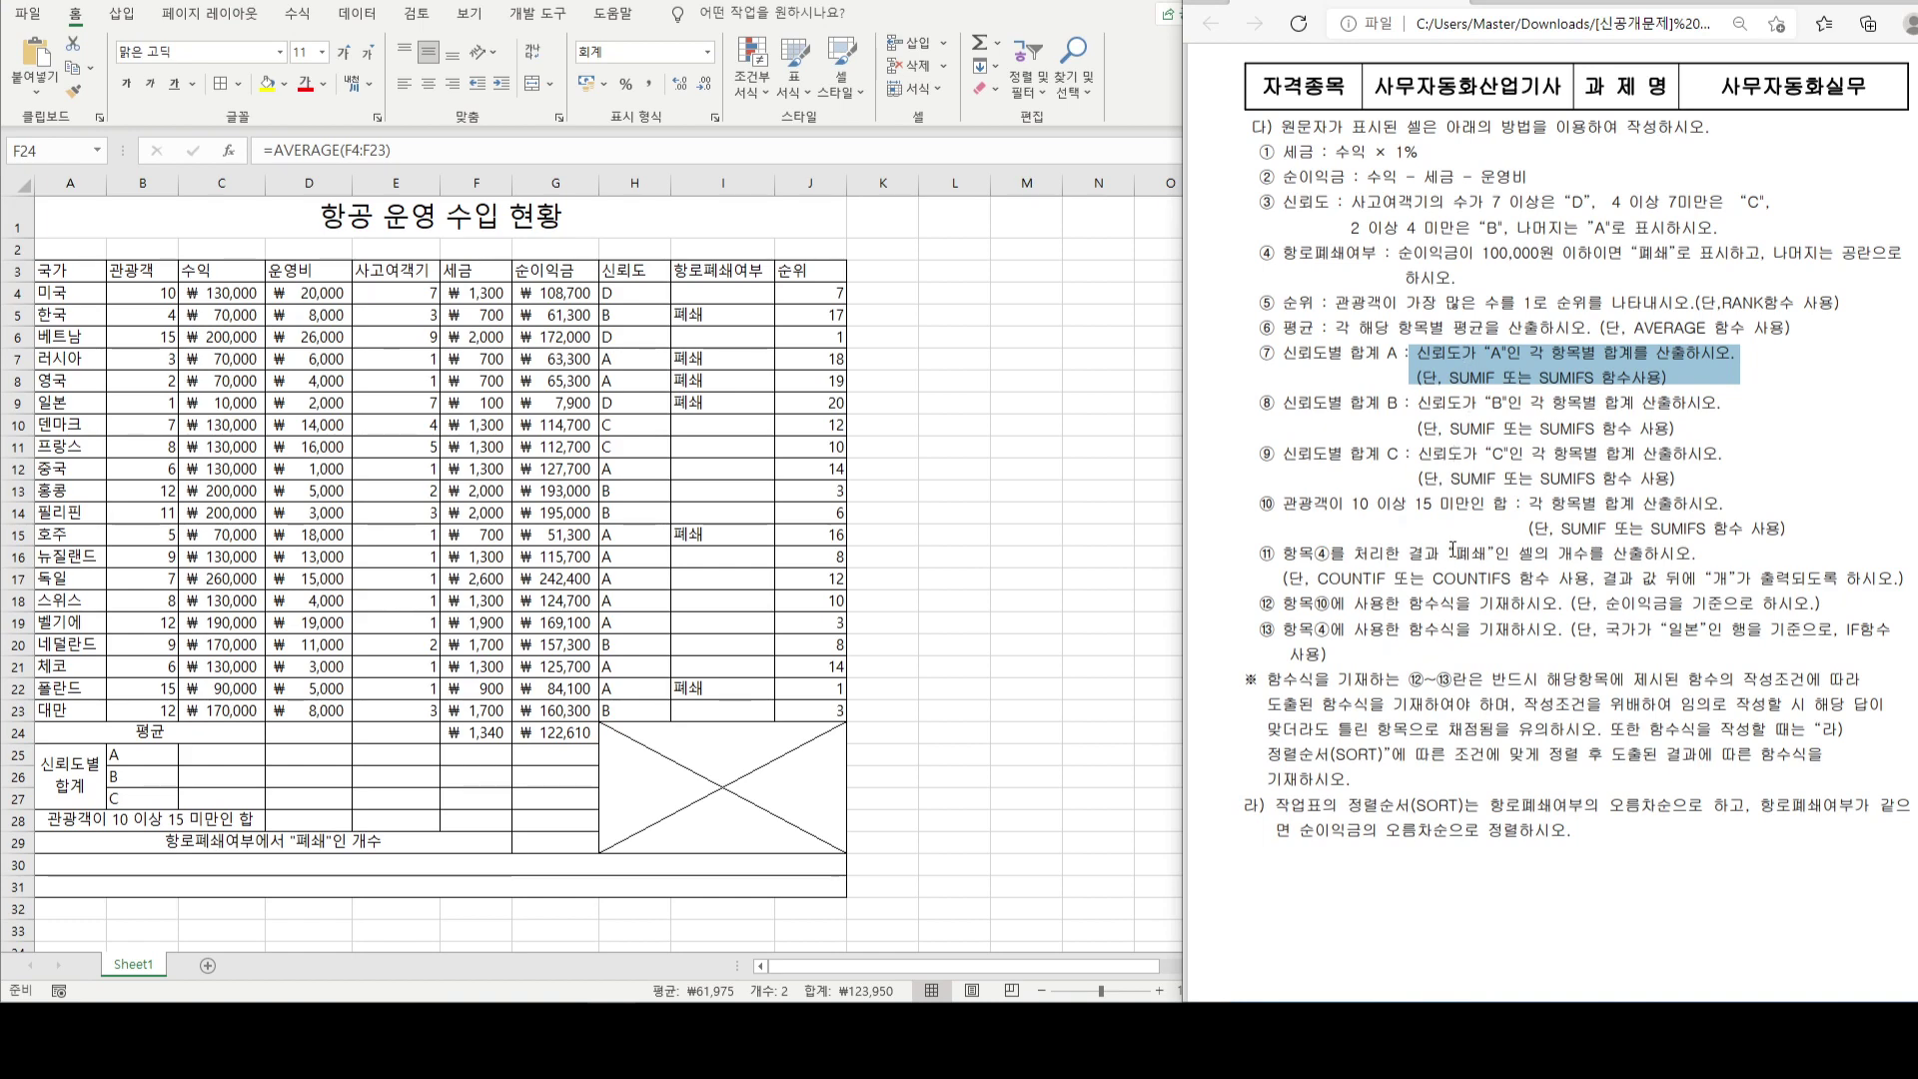
pyautogui.scroll(15, 1487, 602)
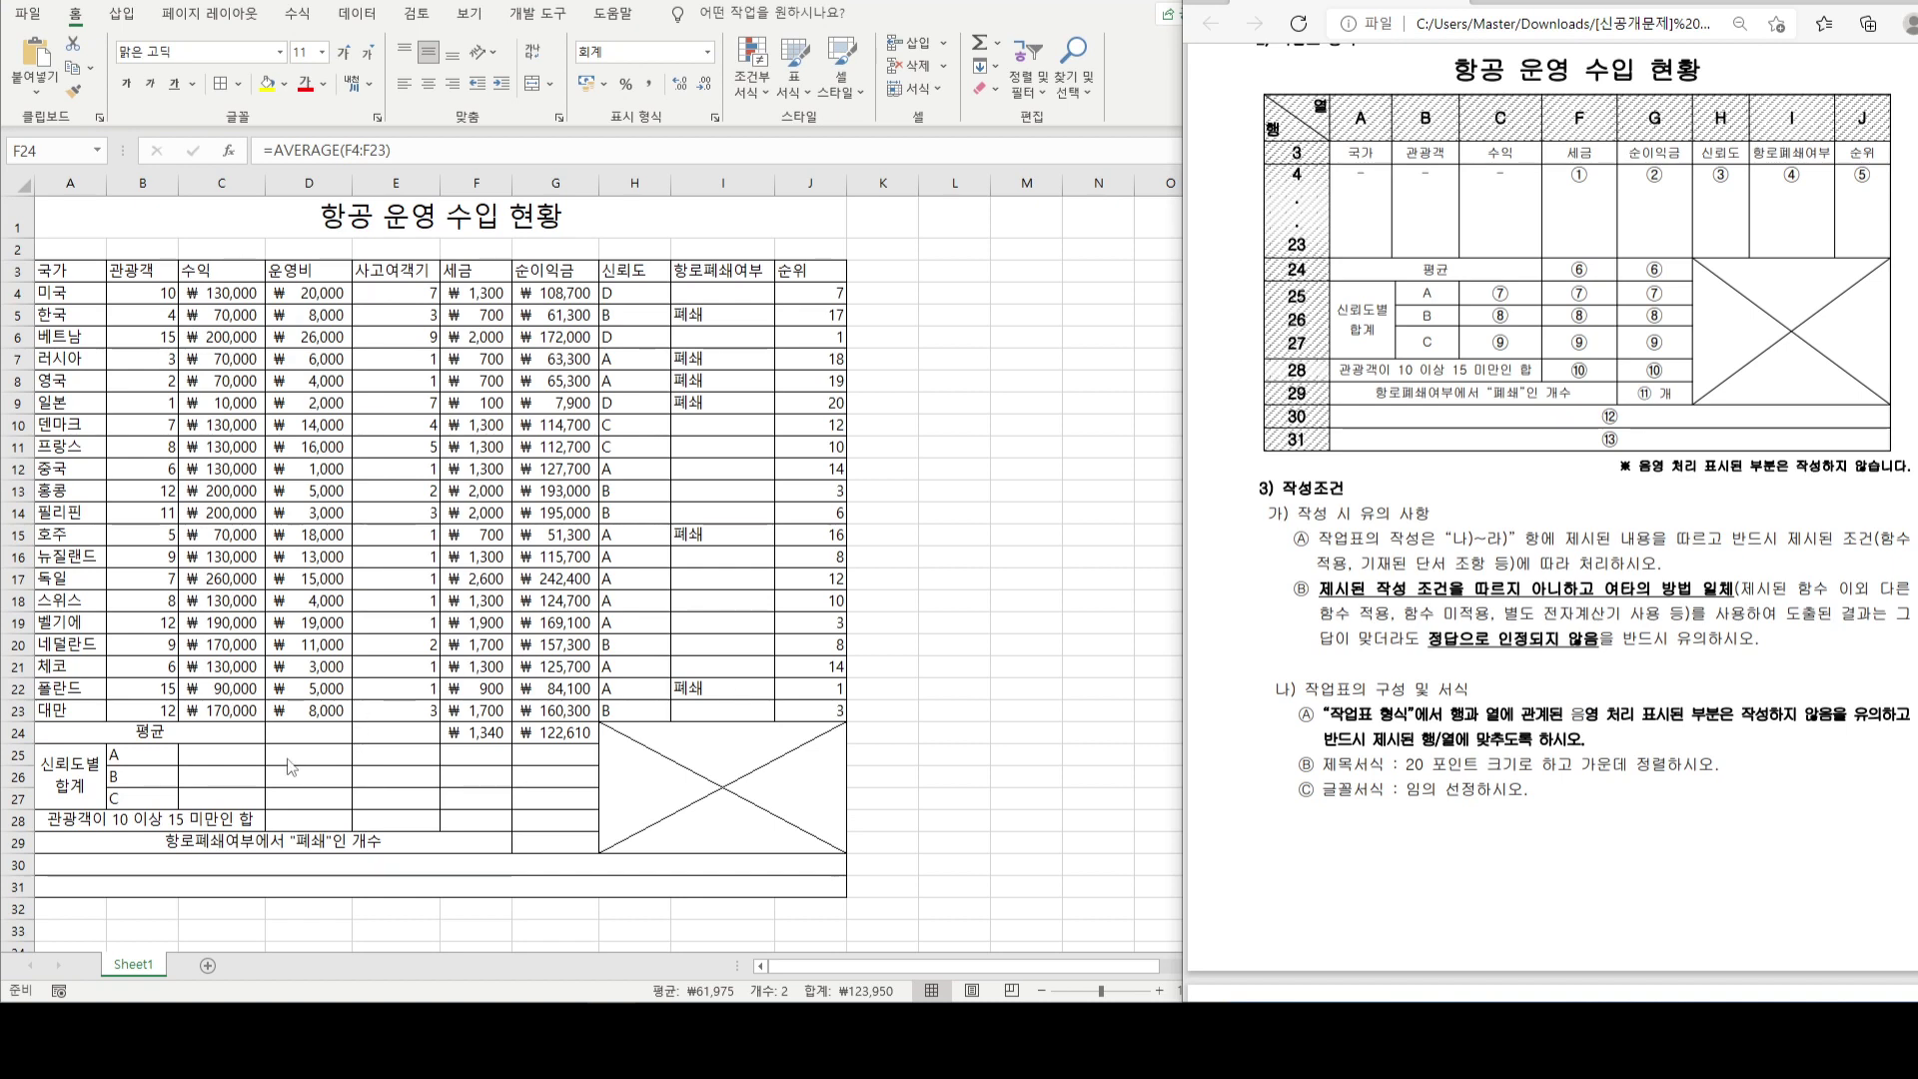
# - Enter =SUMIF(H4:H23,"A",C4:C23) in C25 to total 수익 for the countries with 신뢰도 A
pyautogui.click(244, 759)
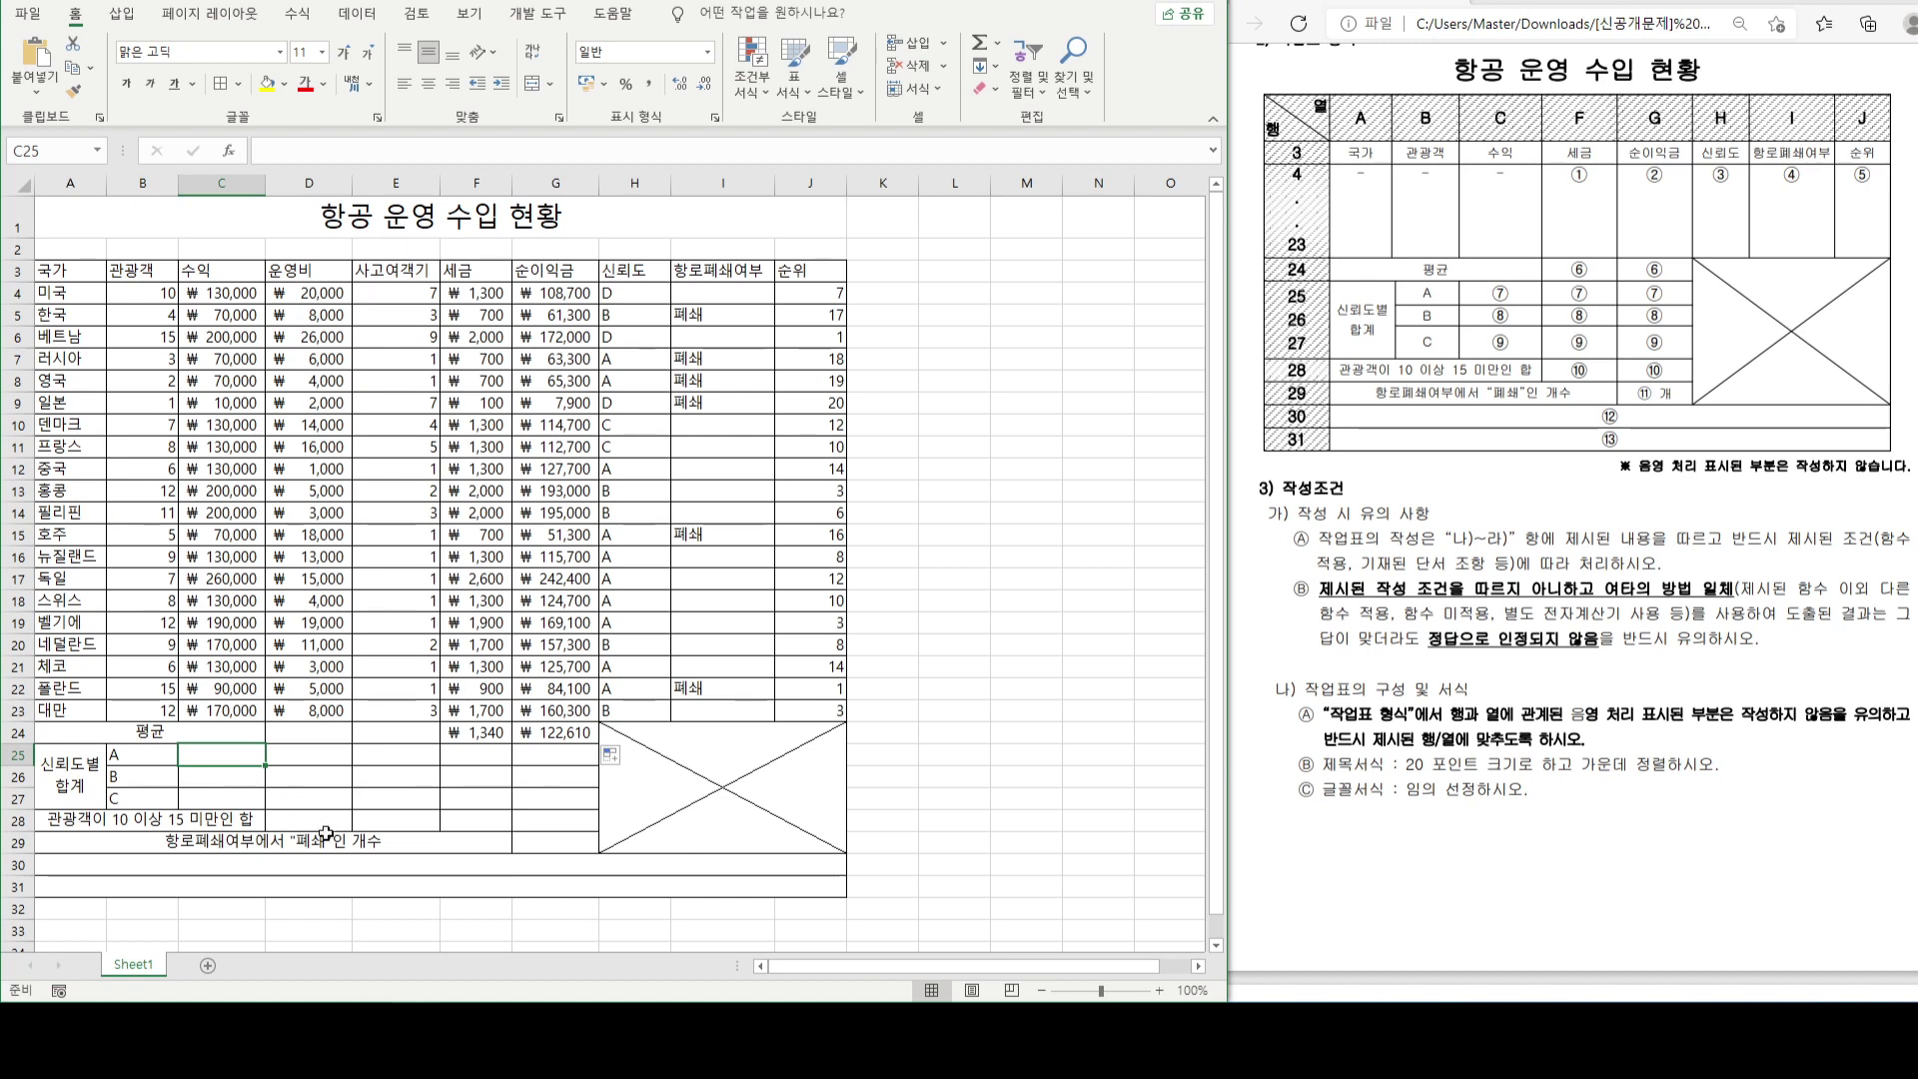
pyautogui.write('=')
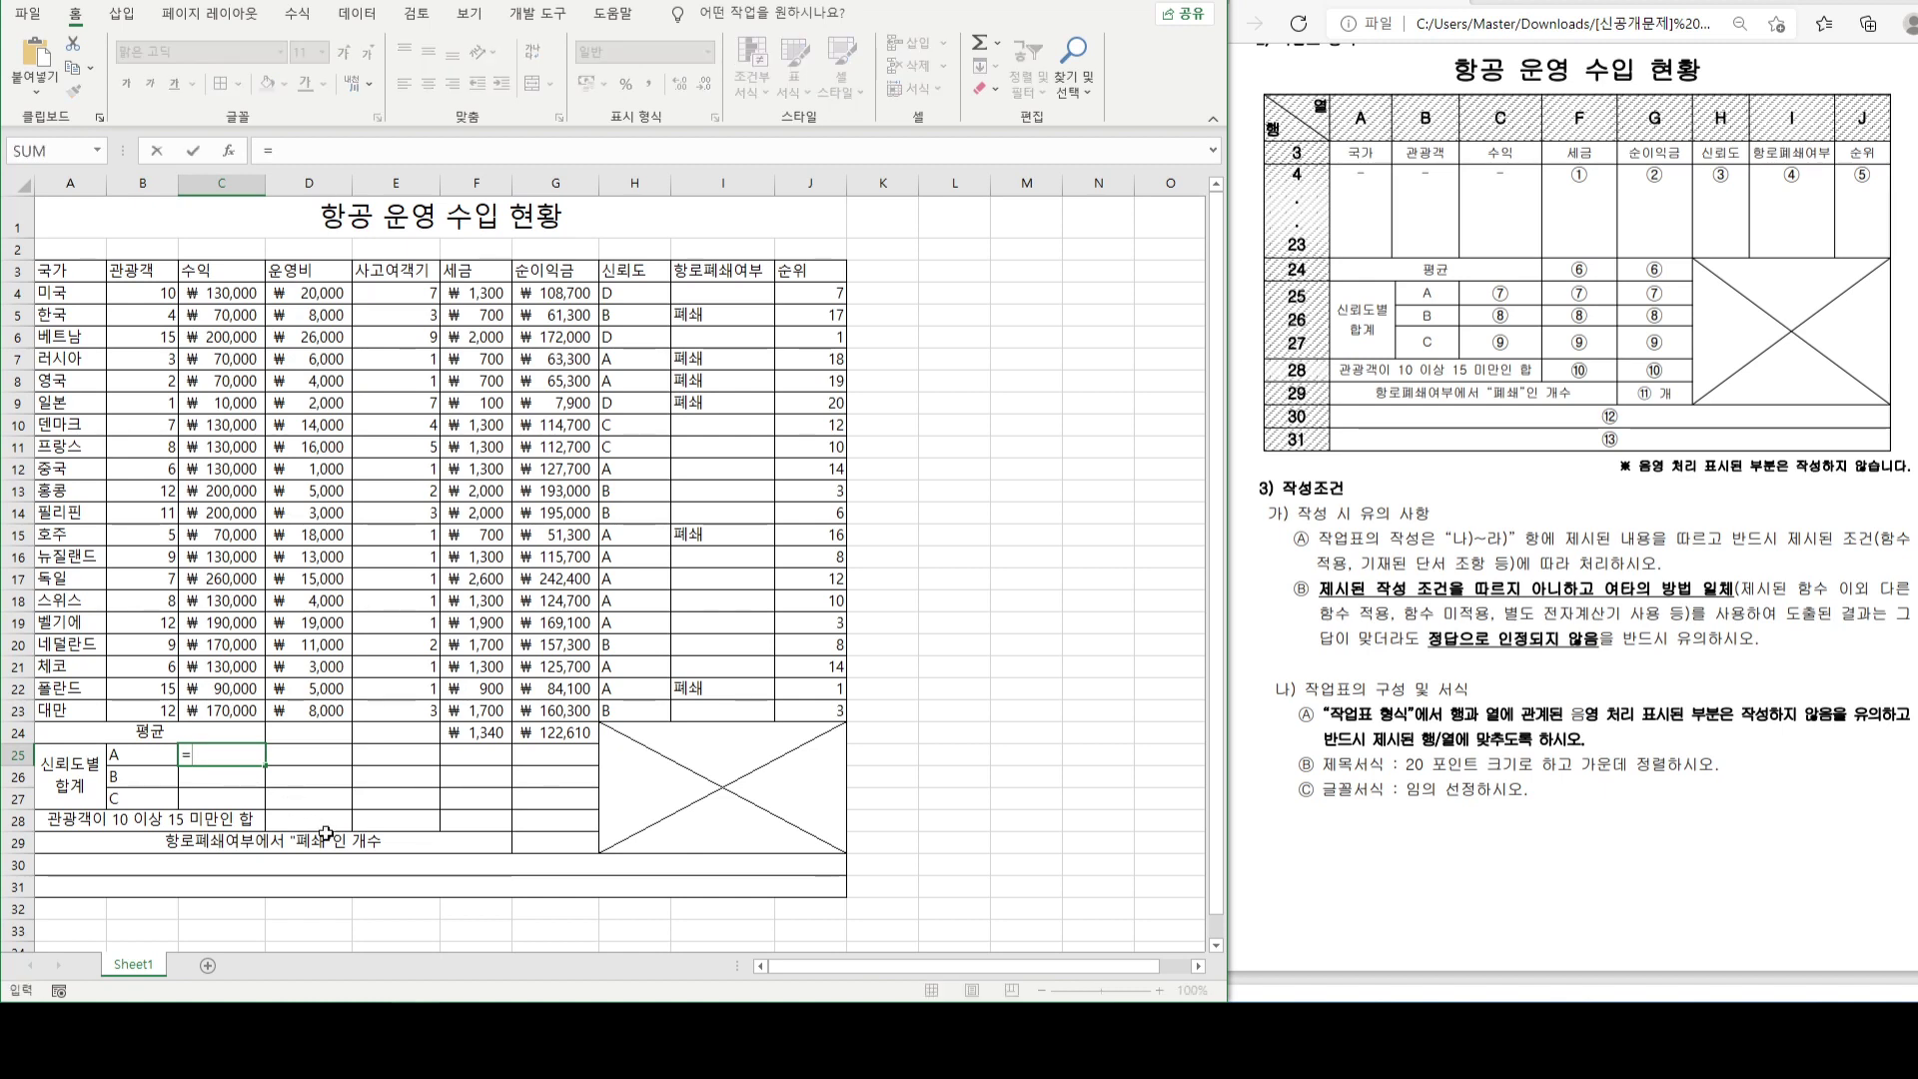
pyautogui.write('SUMIF')
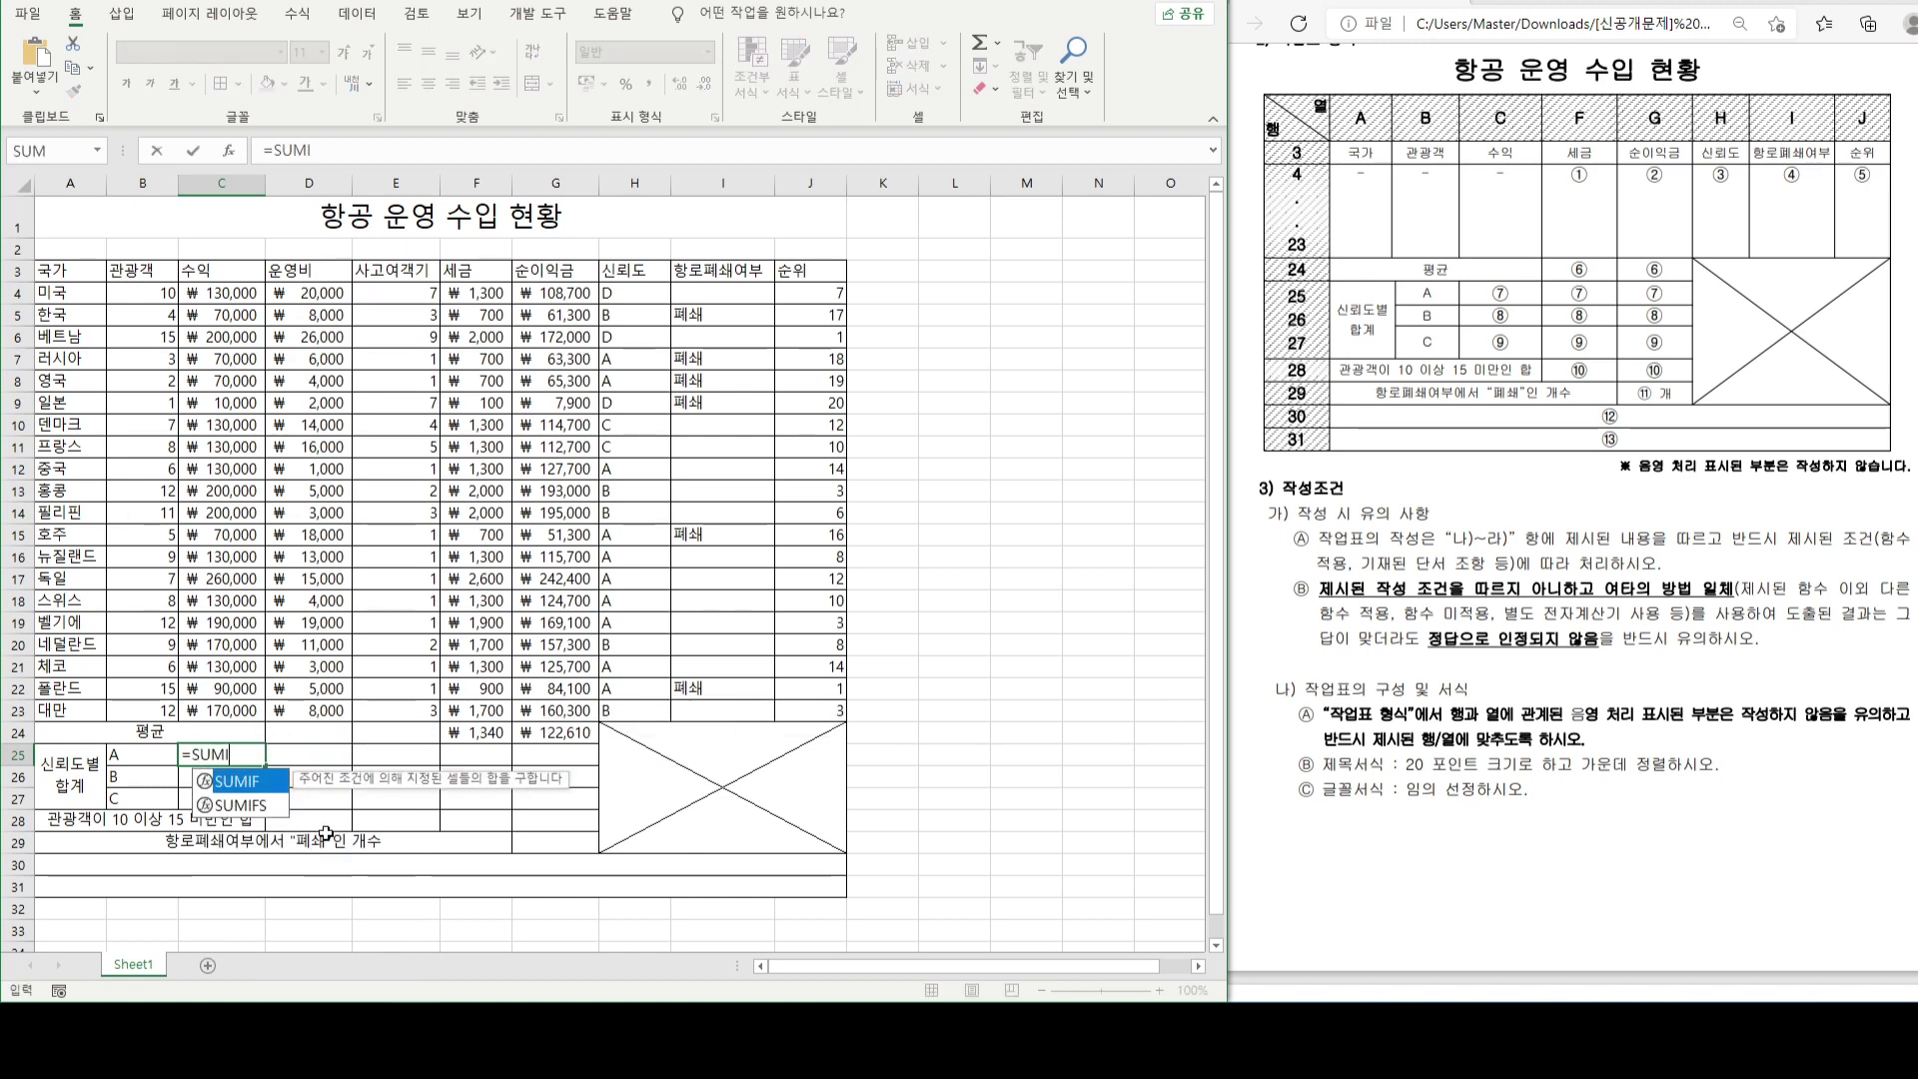
pyautogui.doubleClick(231, 787)
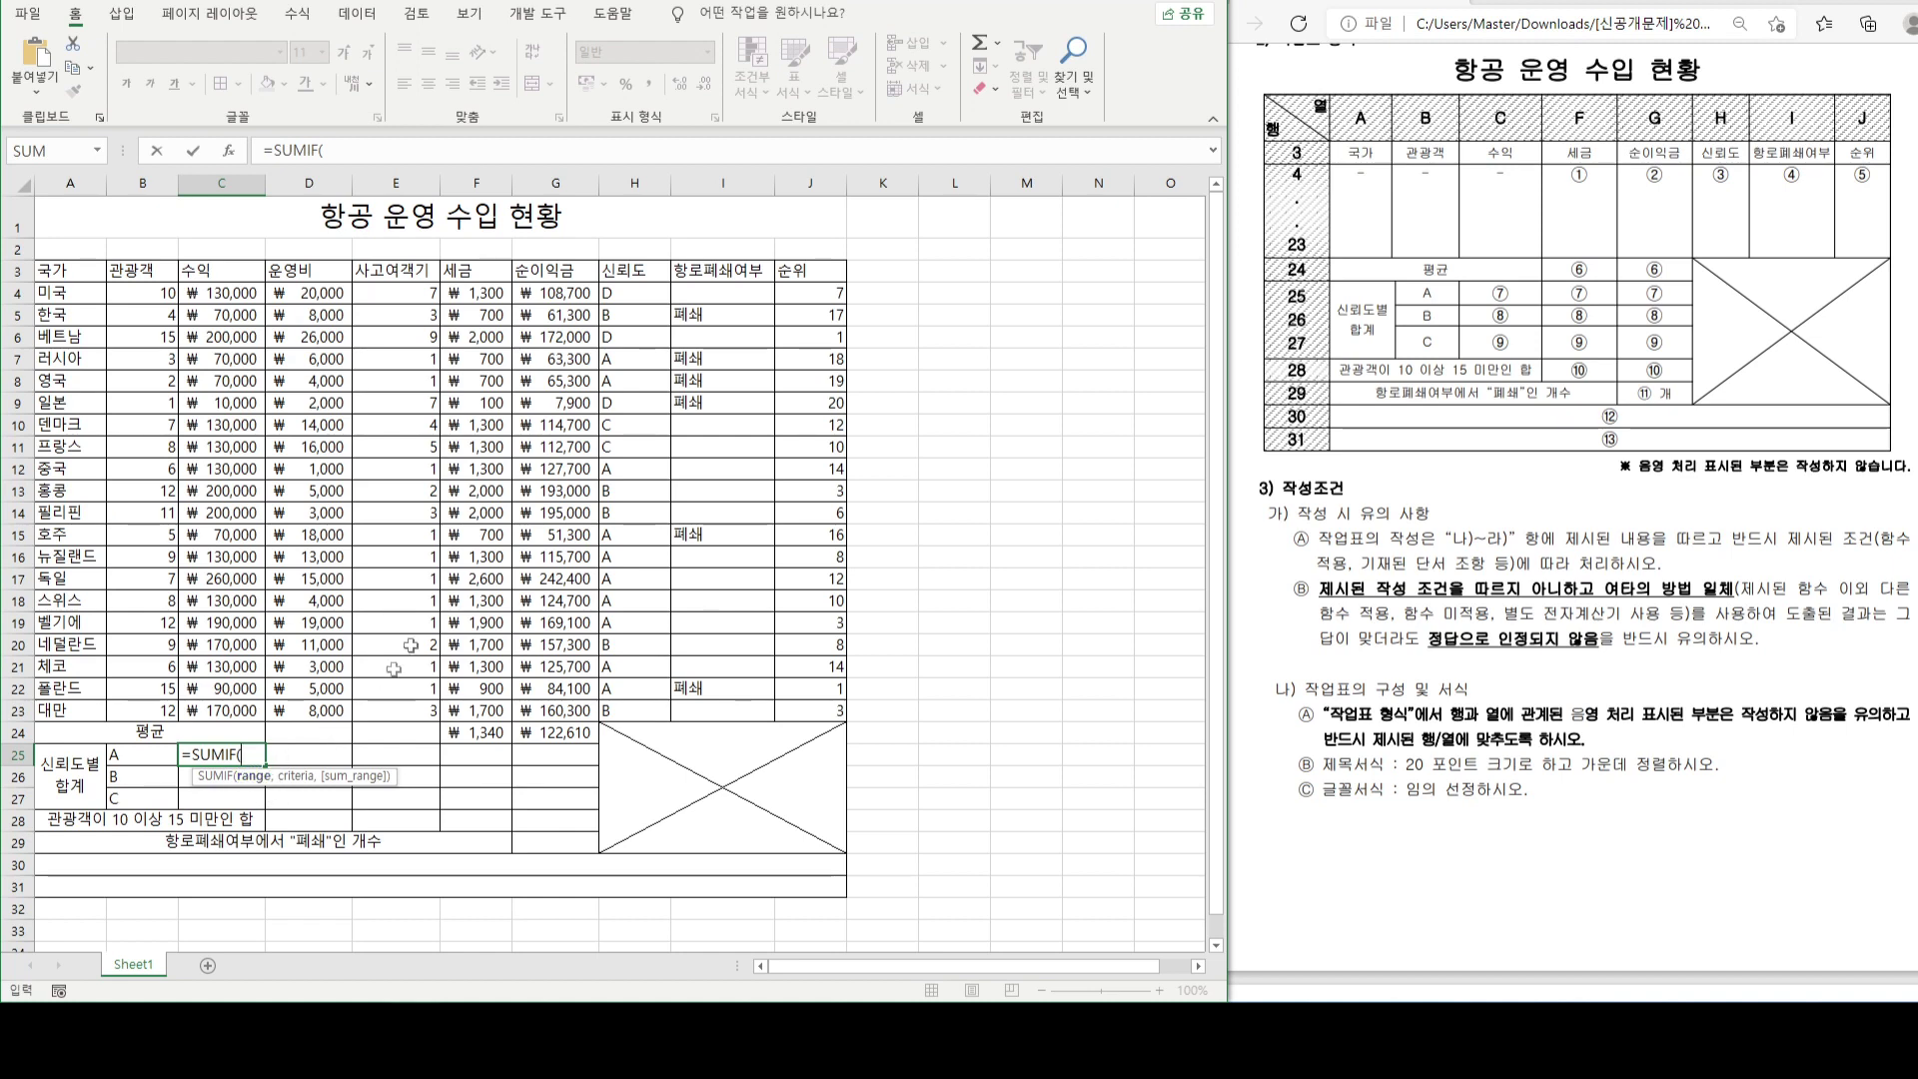
pyautogui.moveTo(637, 290); pyautogui.dragTo(631, 714)
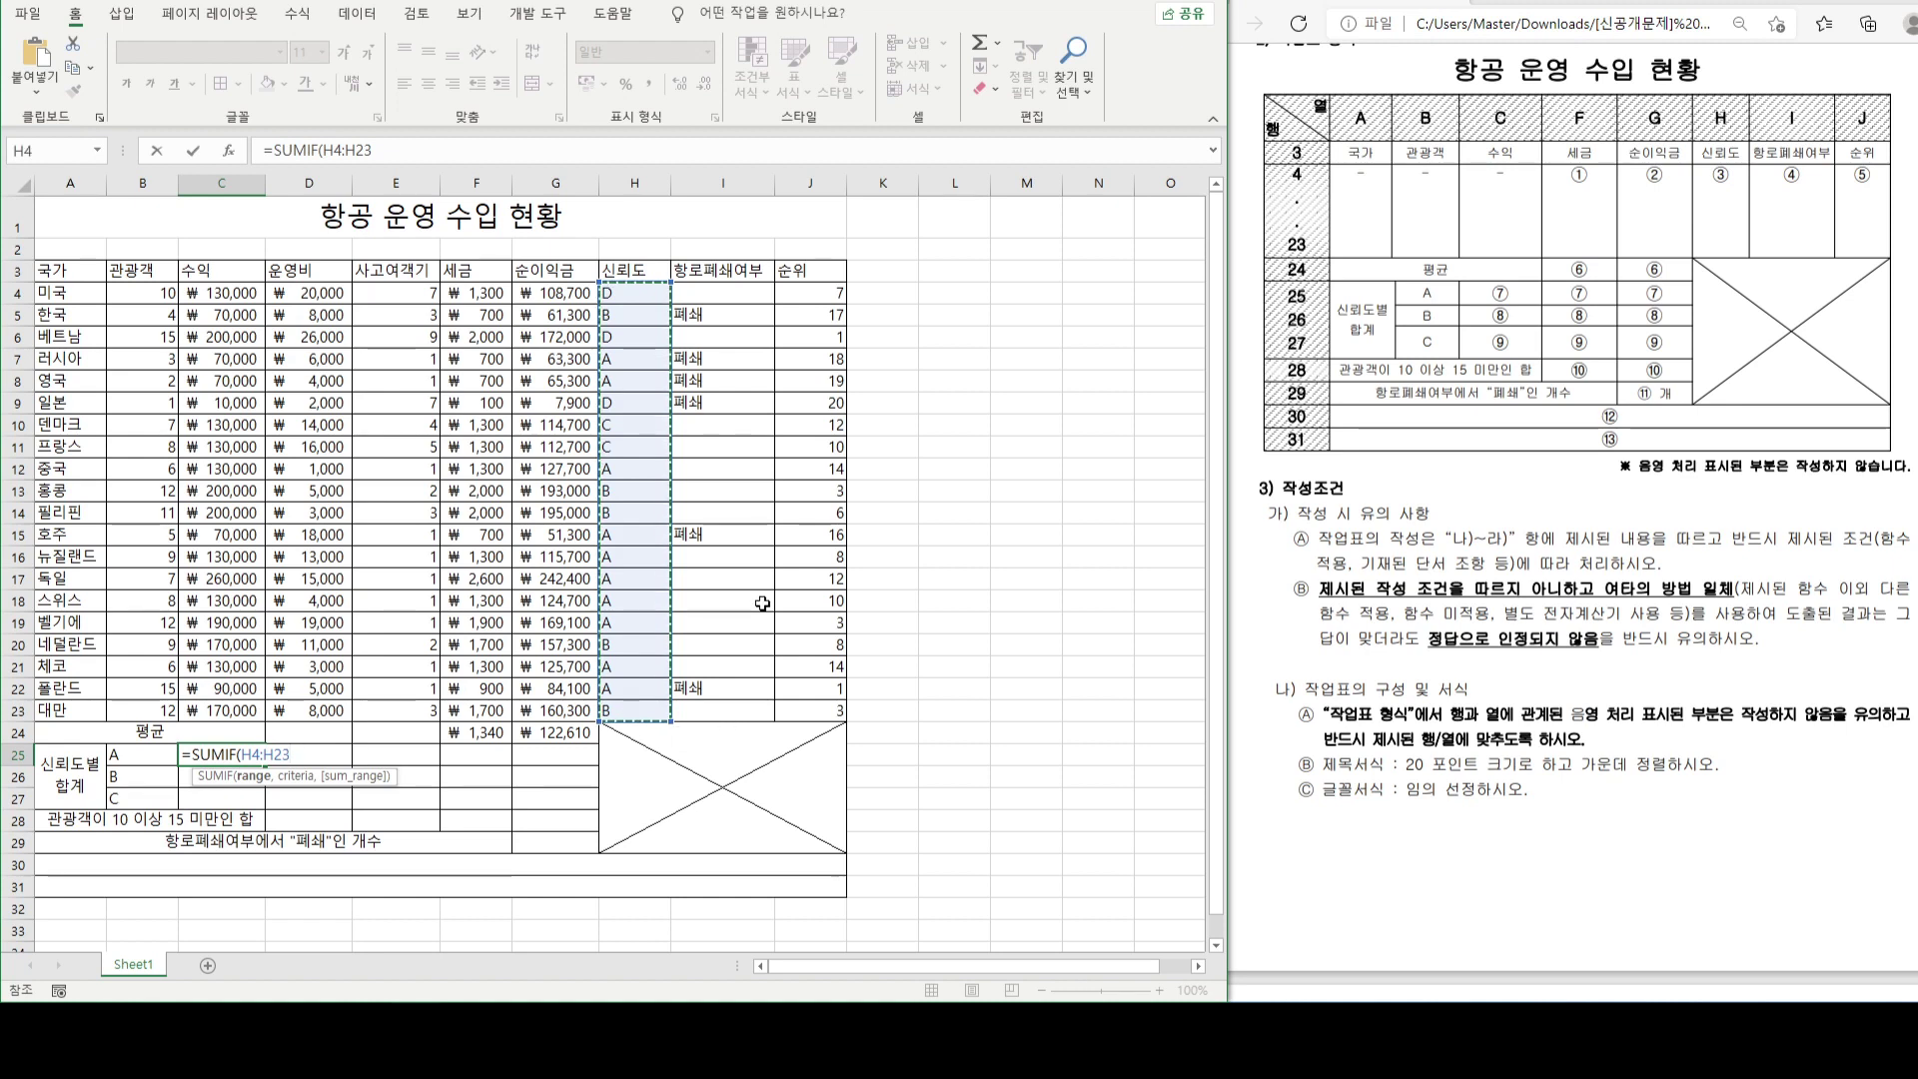
pyautogui.write(',')
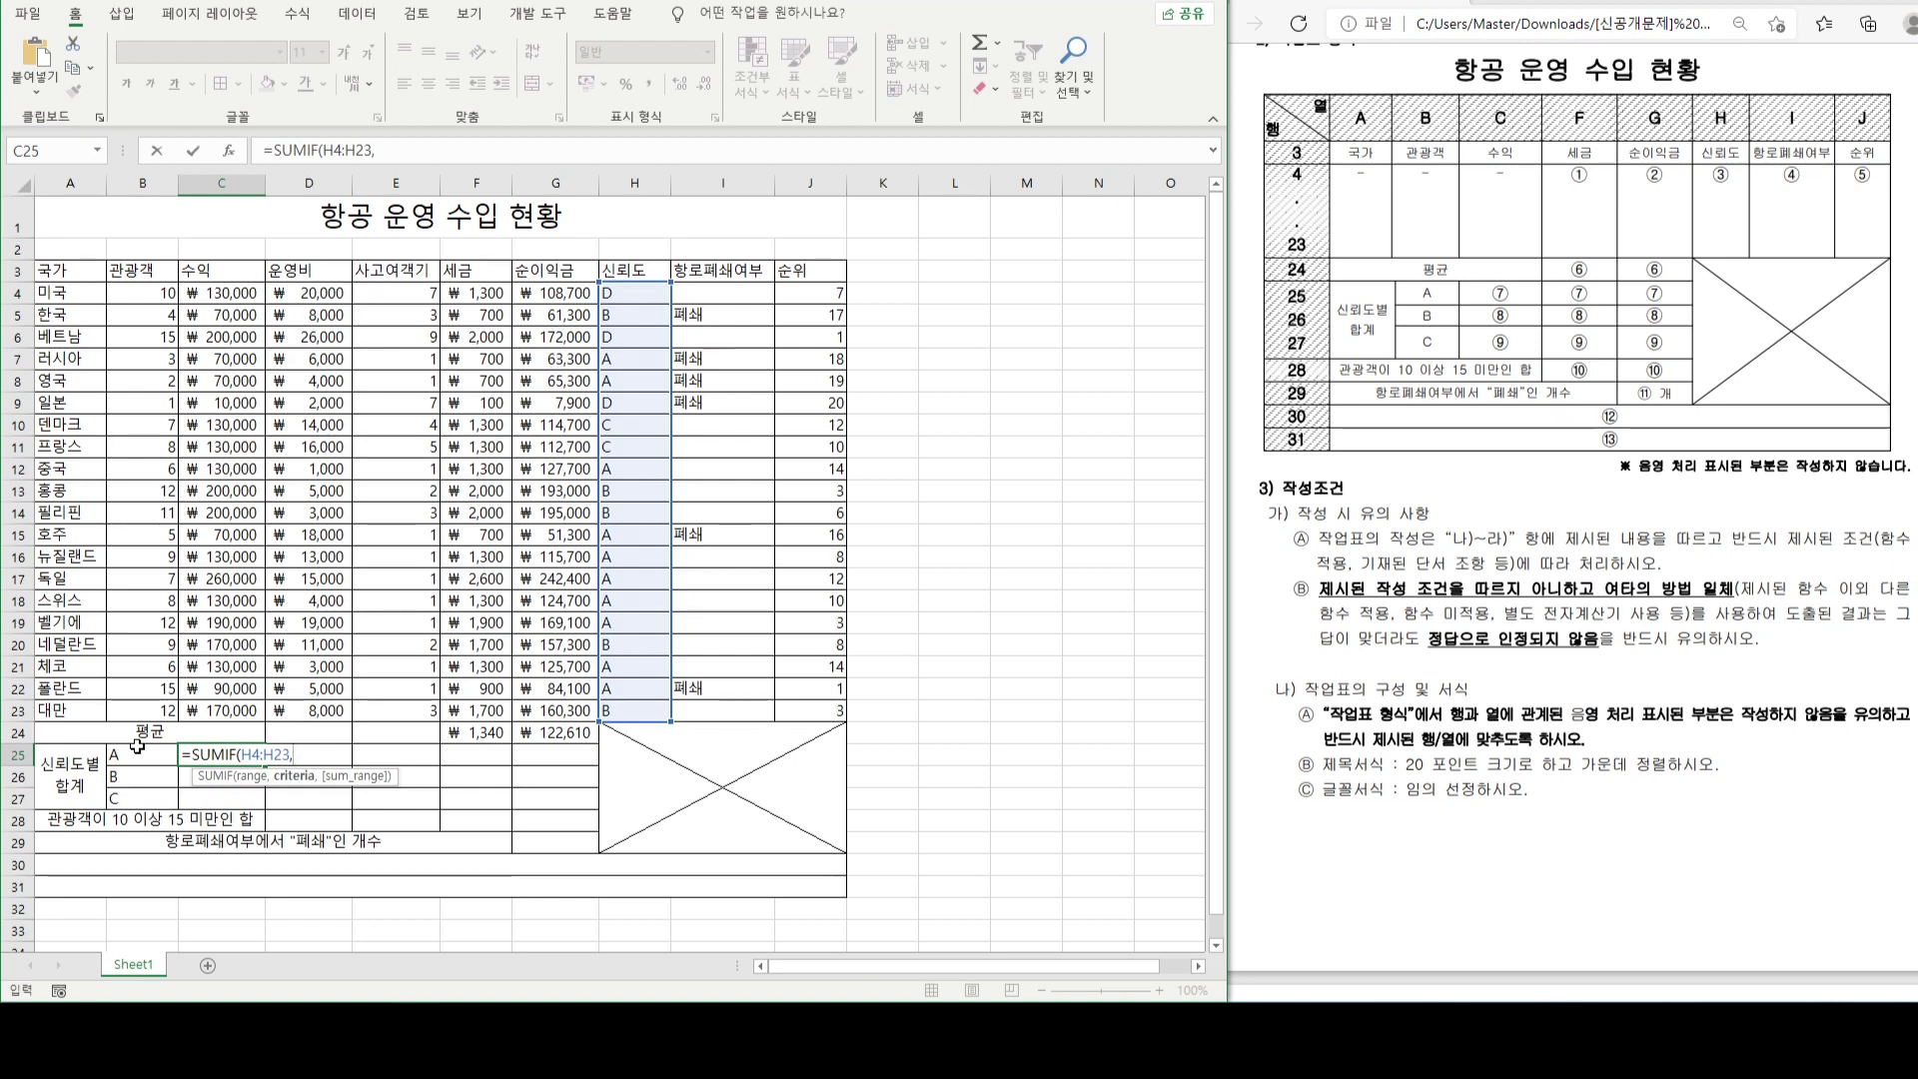
pyautogui.write('"A",')
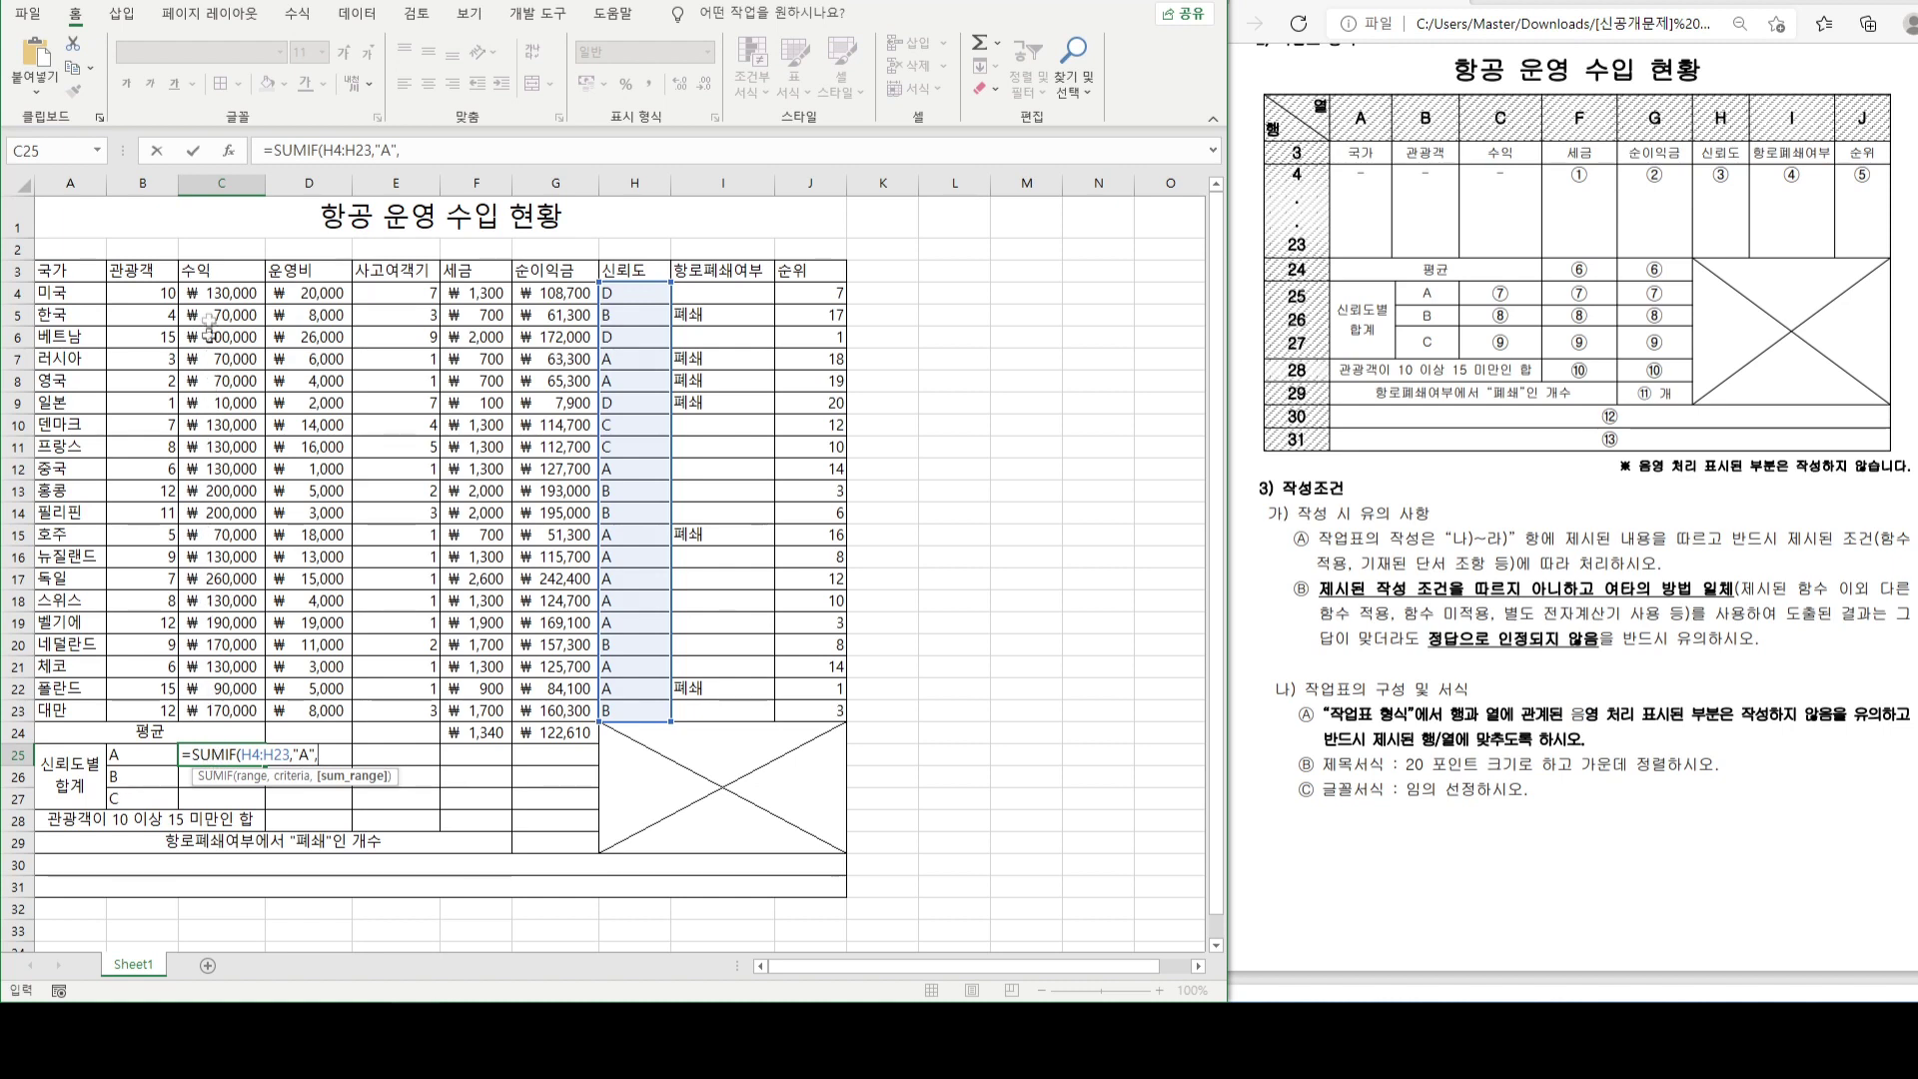
pyautogui.moveTo(223, 294); pyautogui.dragTo(224, 712)
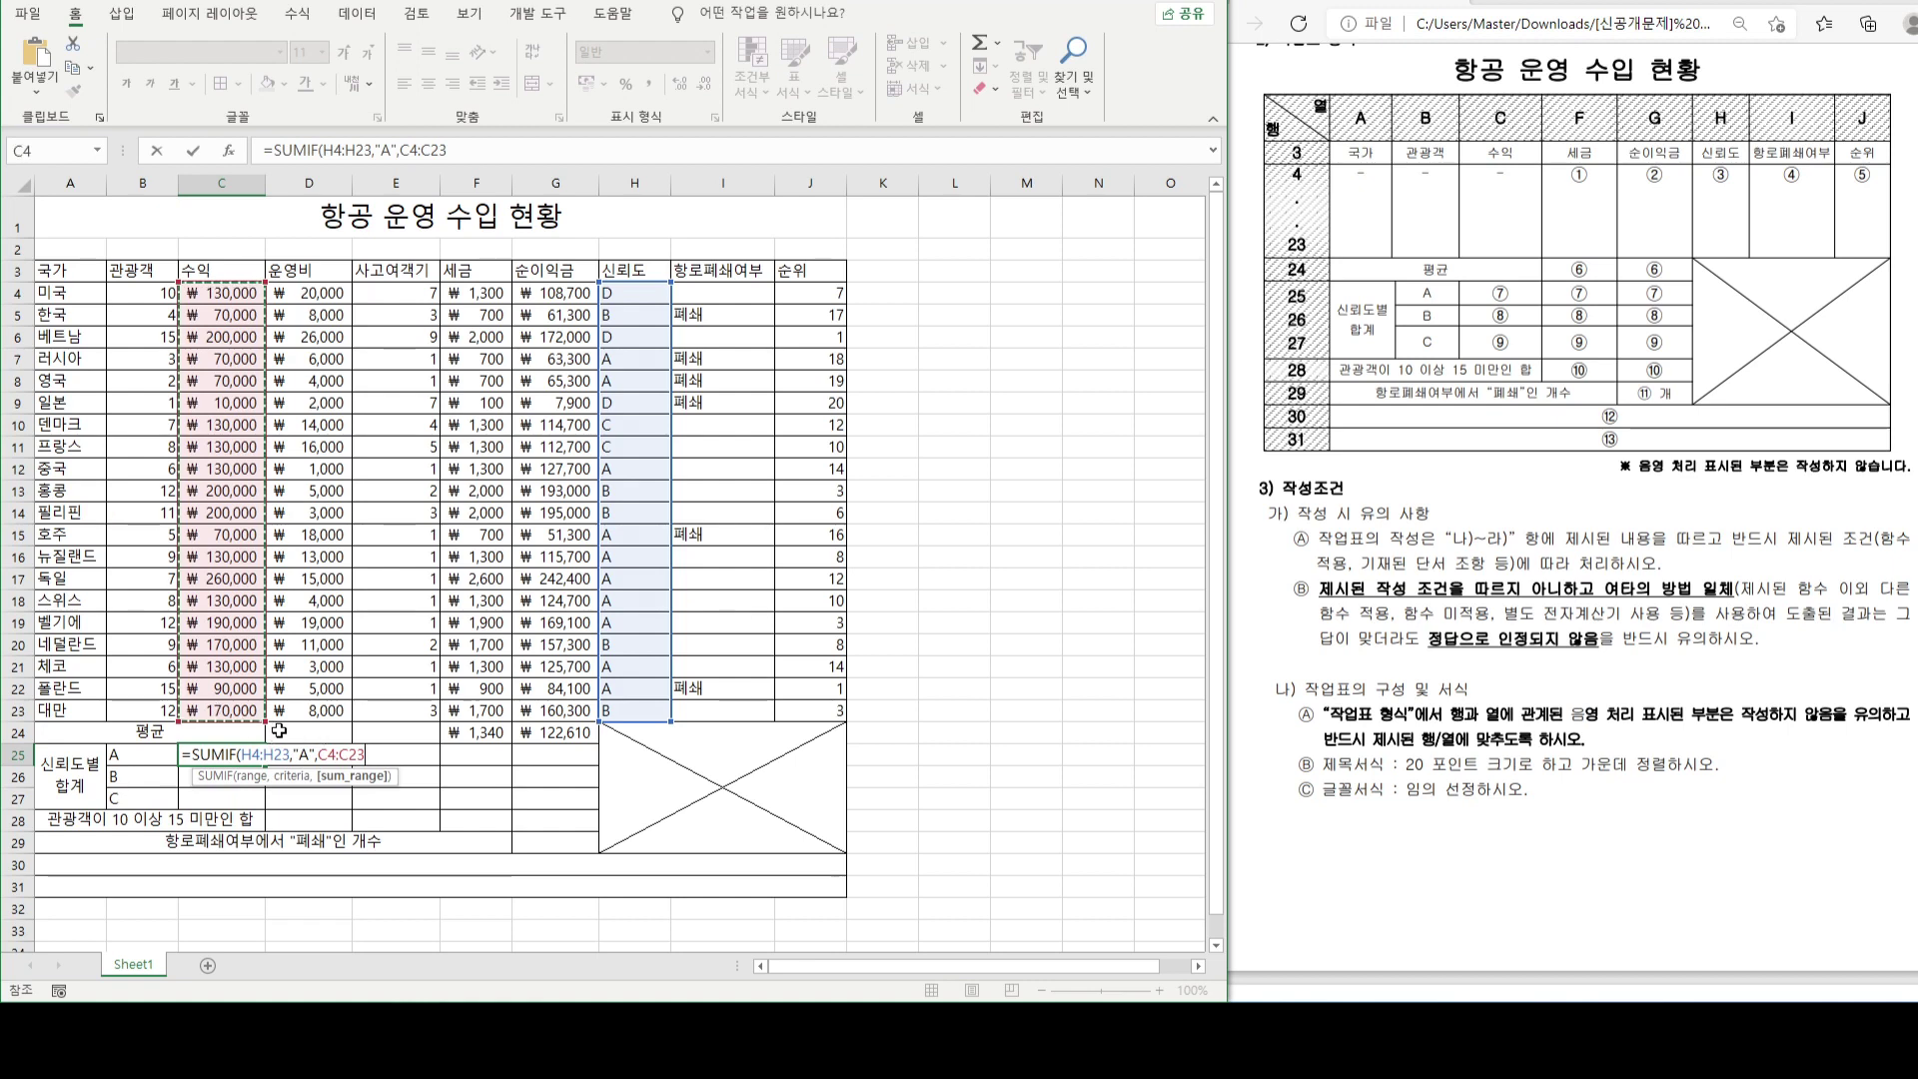
pyautogui.write(')')
pyautogui.press('Return')
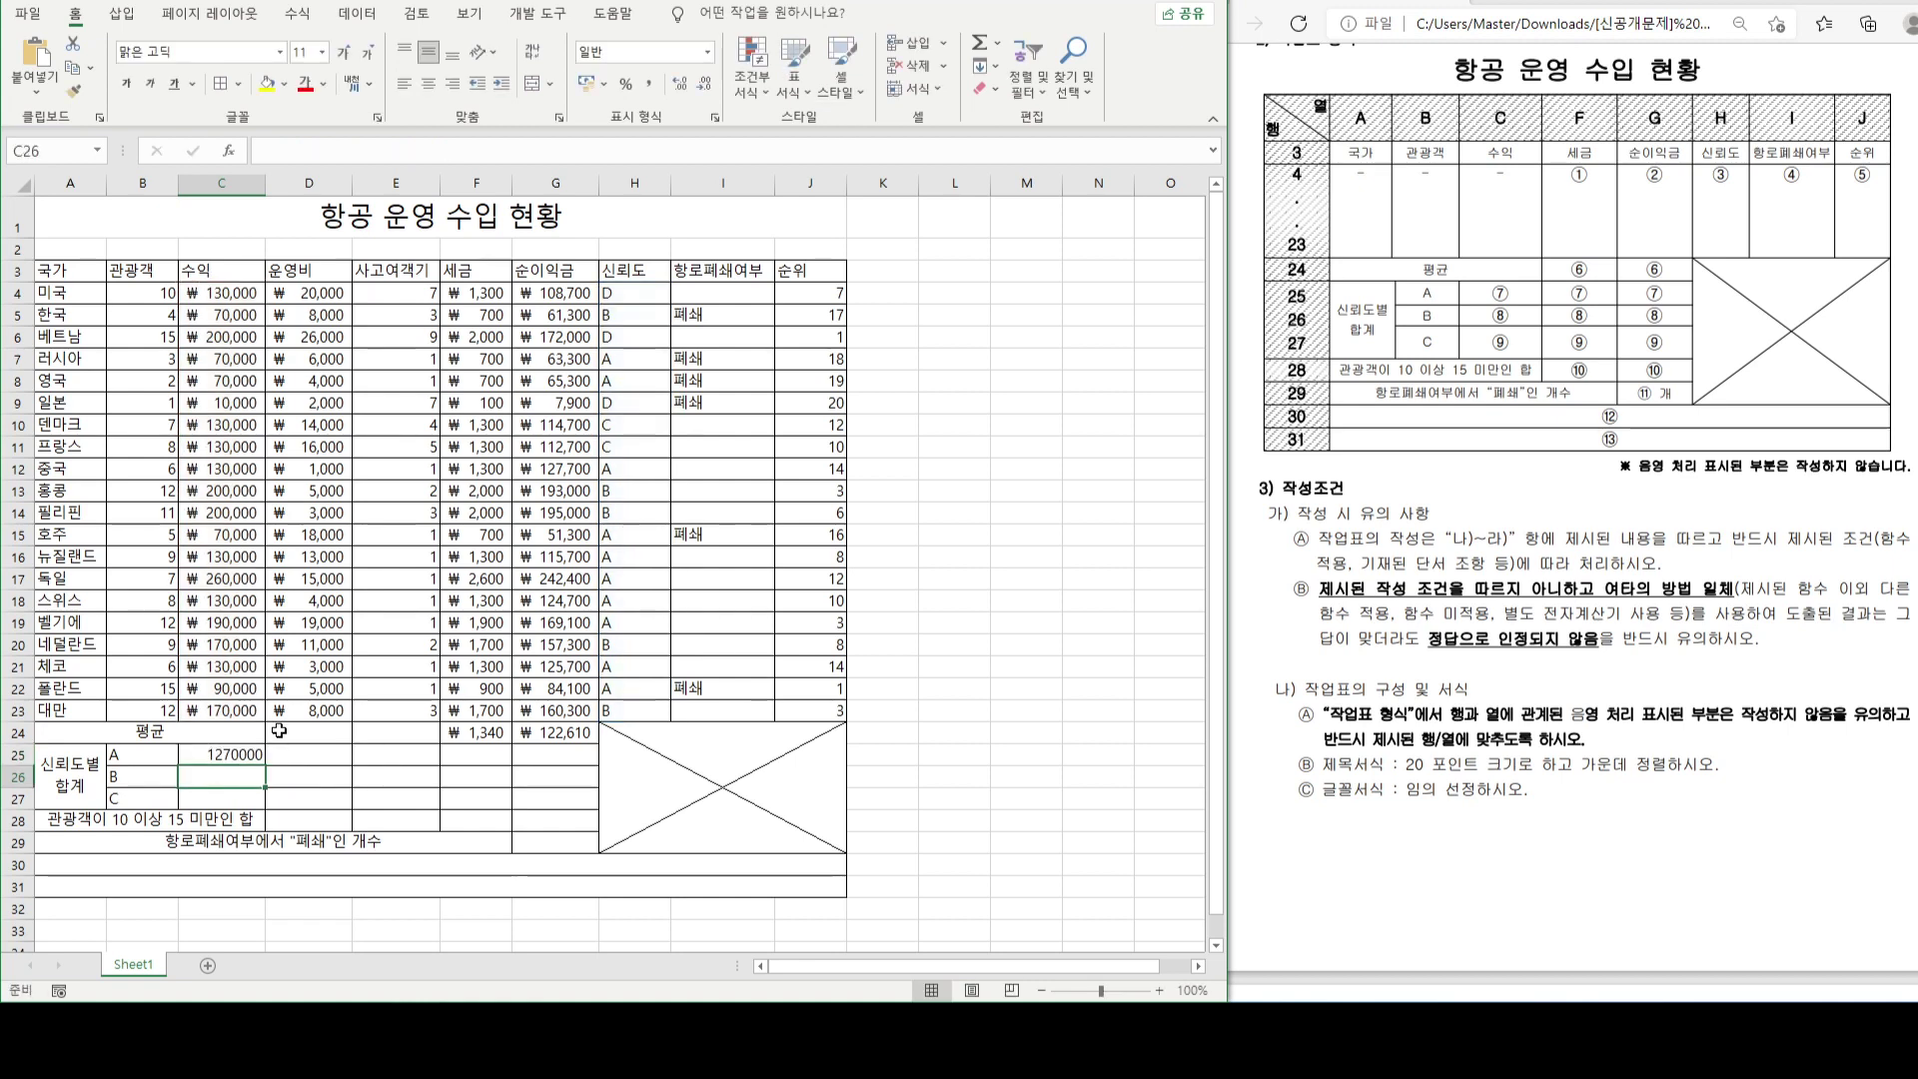
# - Fill the C25 SUMIF formula across to G25 and inspect the cell ranges used by the G25 formula
pyautogui.click(238, 750)
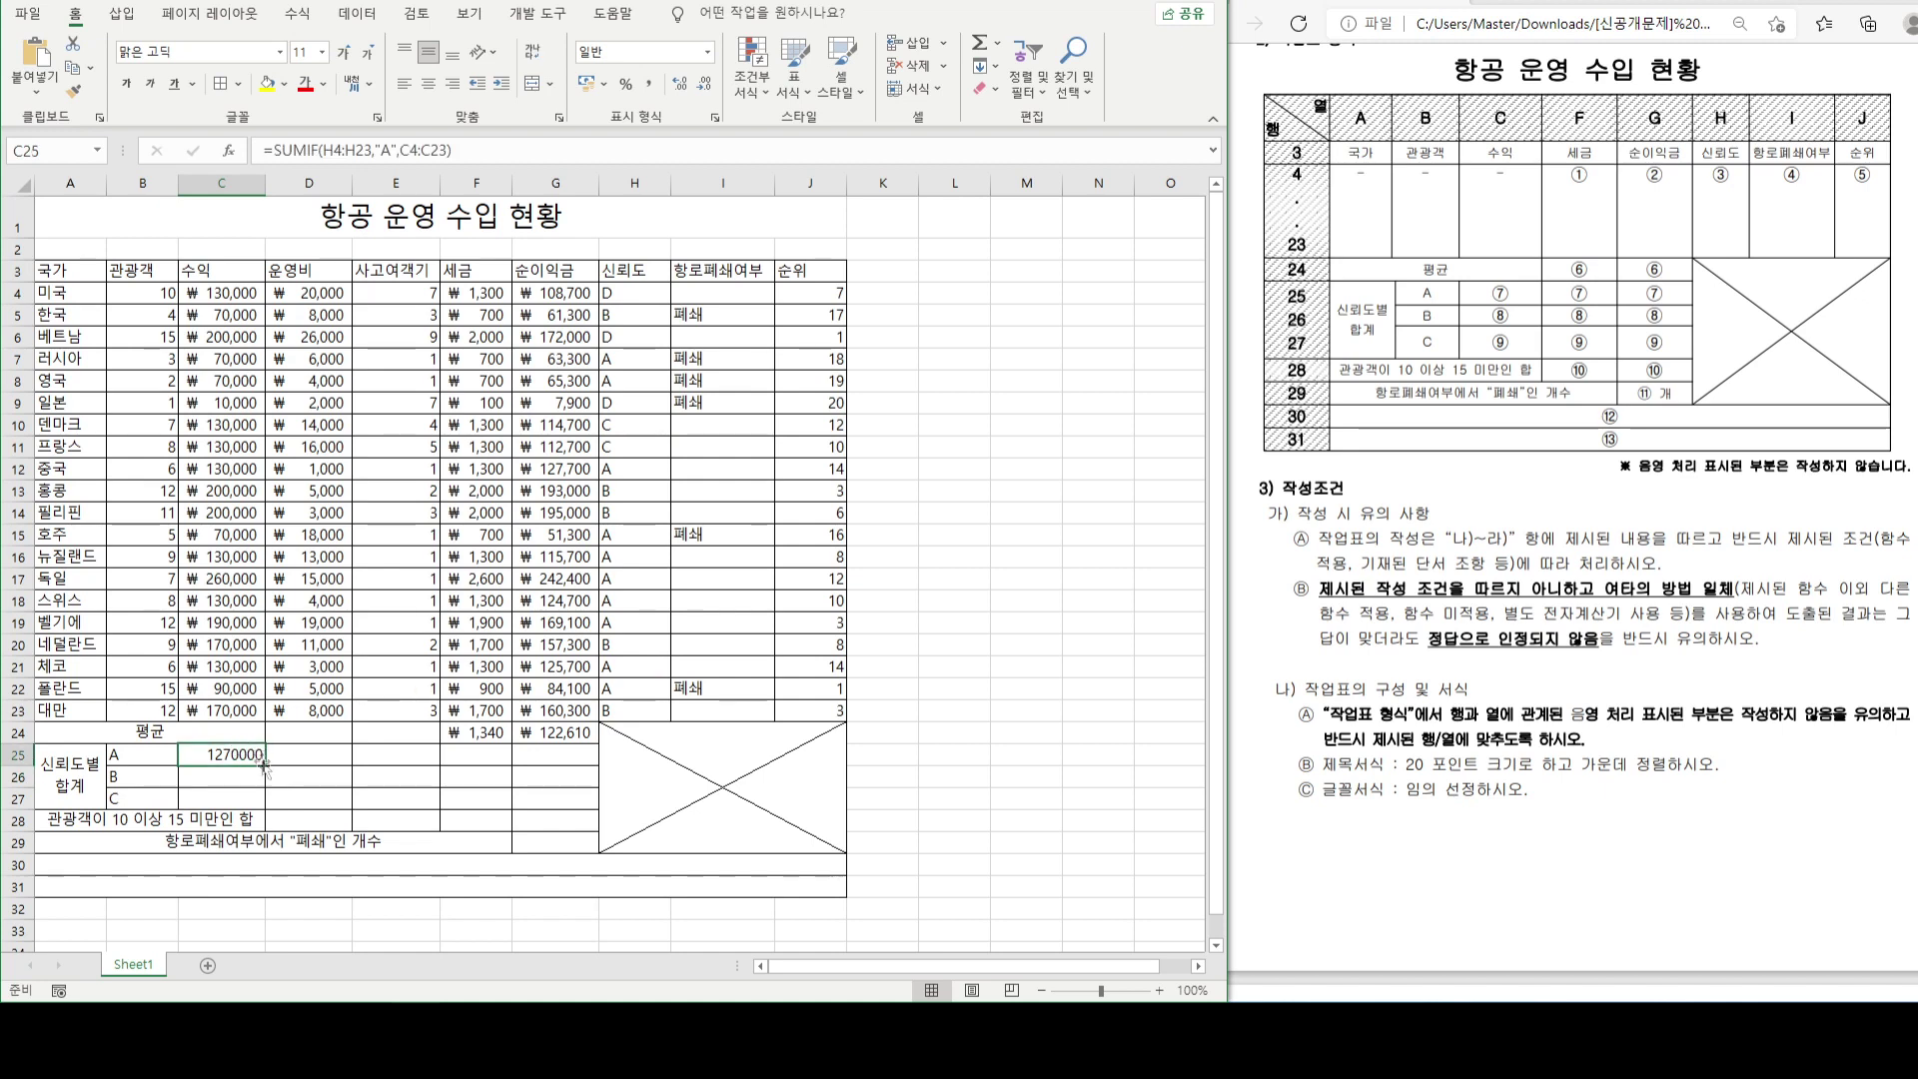
pyautogui.moveTo(263, 765); pyautogui.dragTo(574, 765)
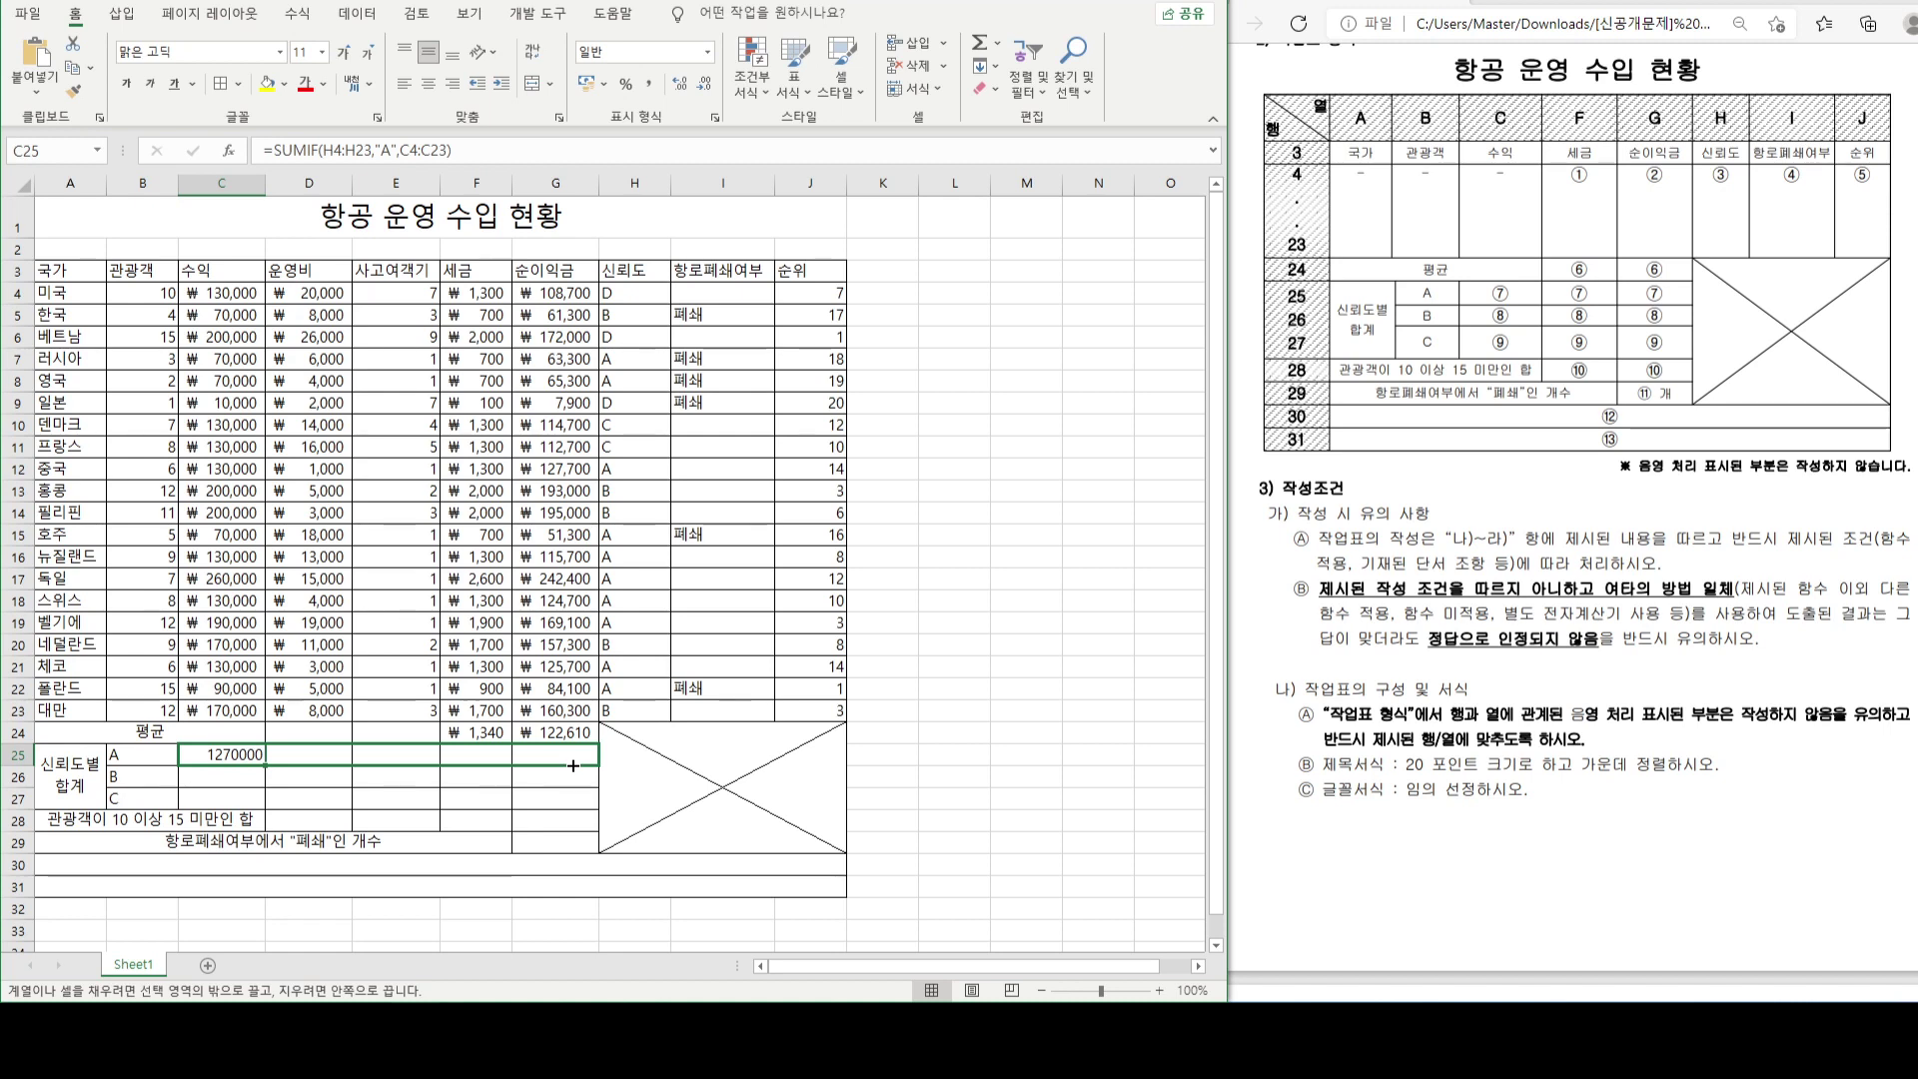
pyautogui.moveTo(574, 765); pyautogui.dragTo(573, 766)
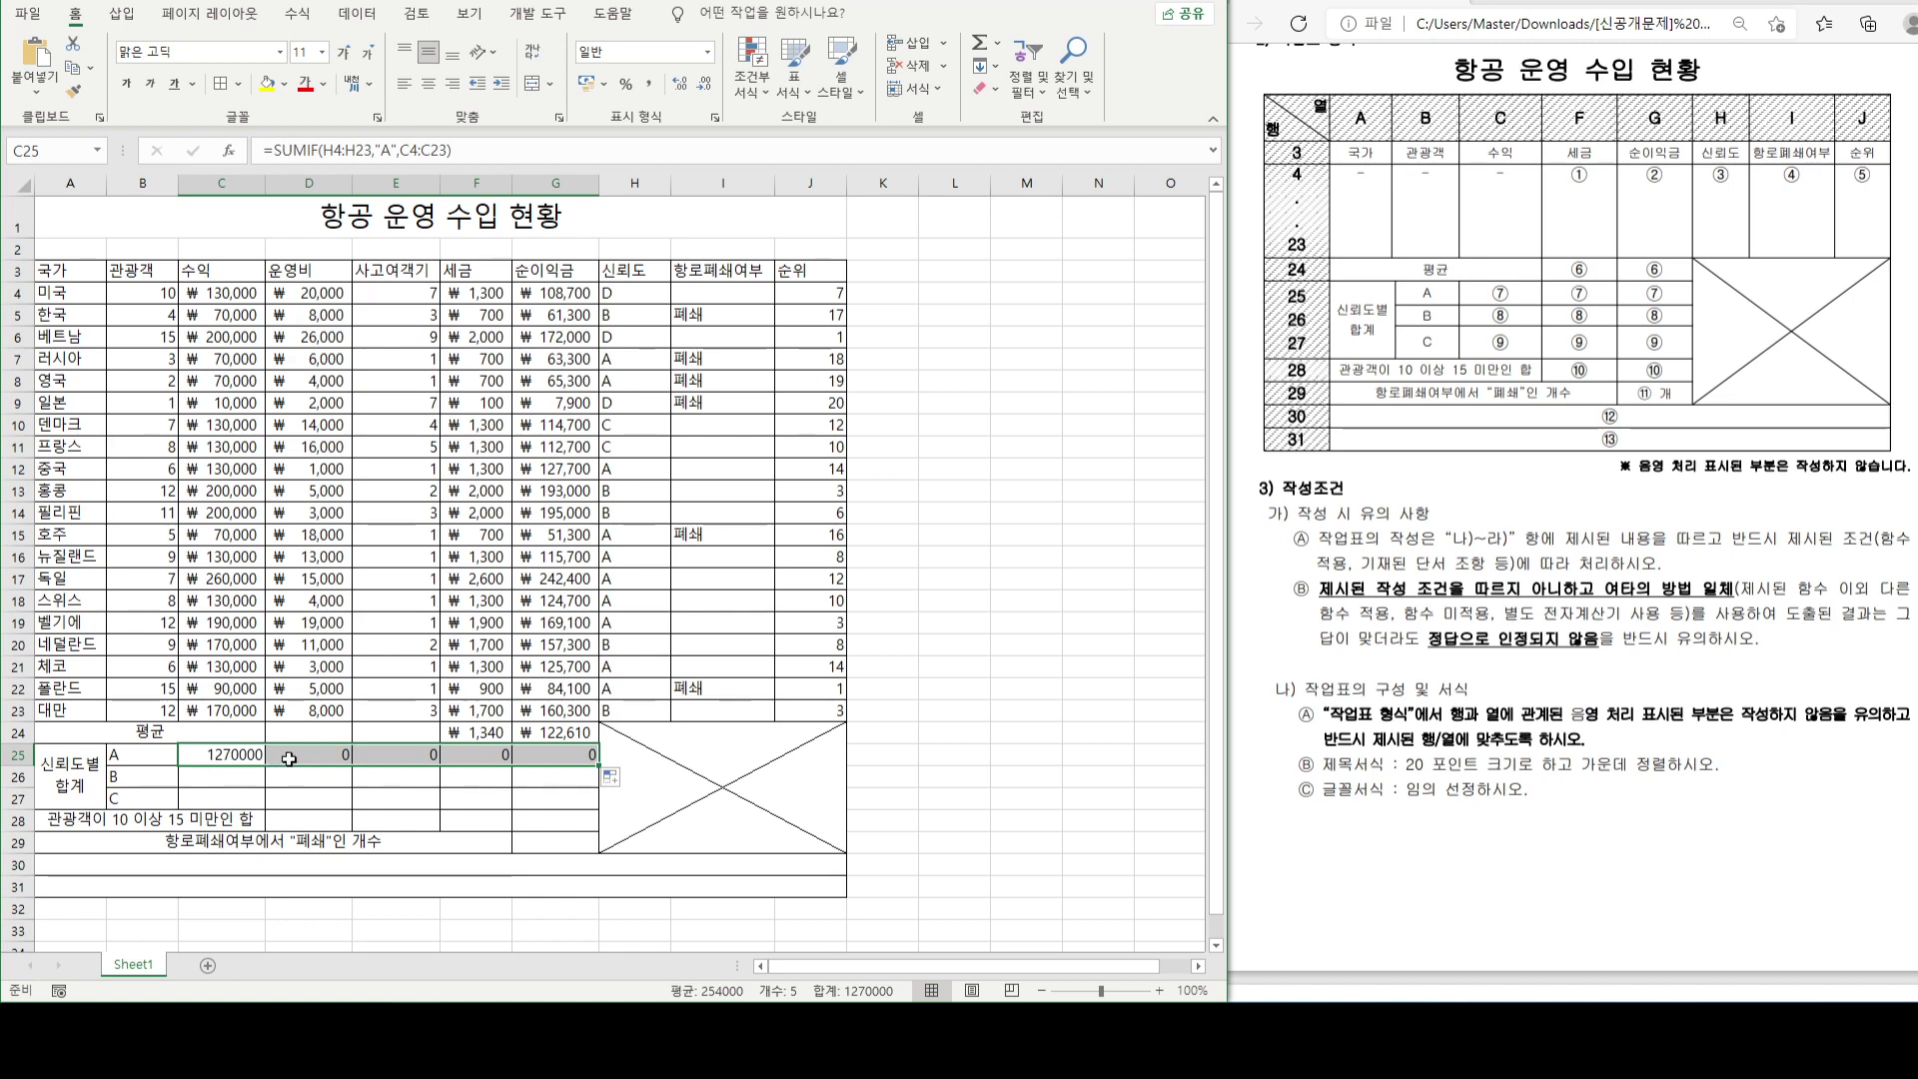
pyautogui.click(555, 756)
pyautogui.doubleClick(576, 754)
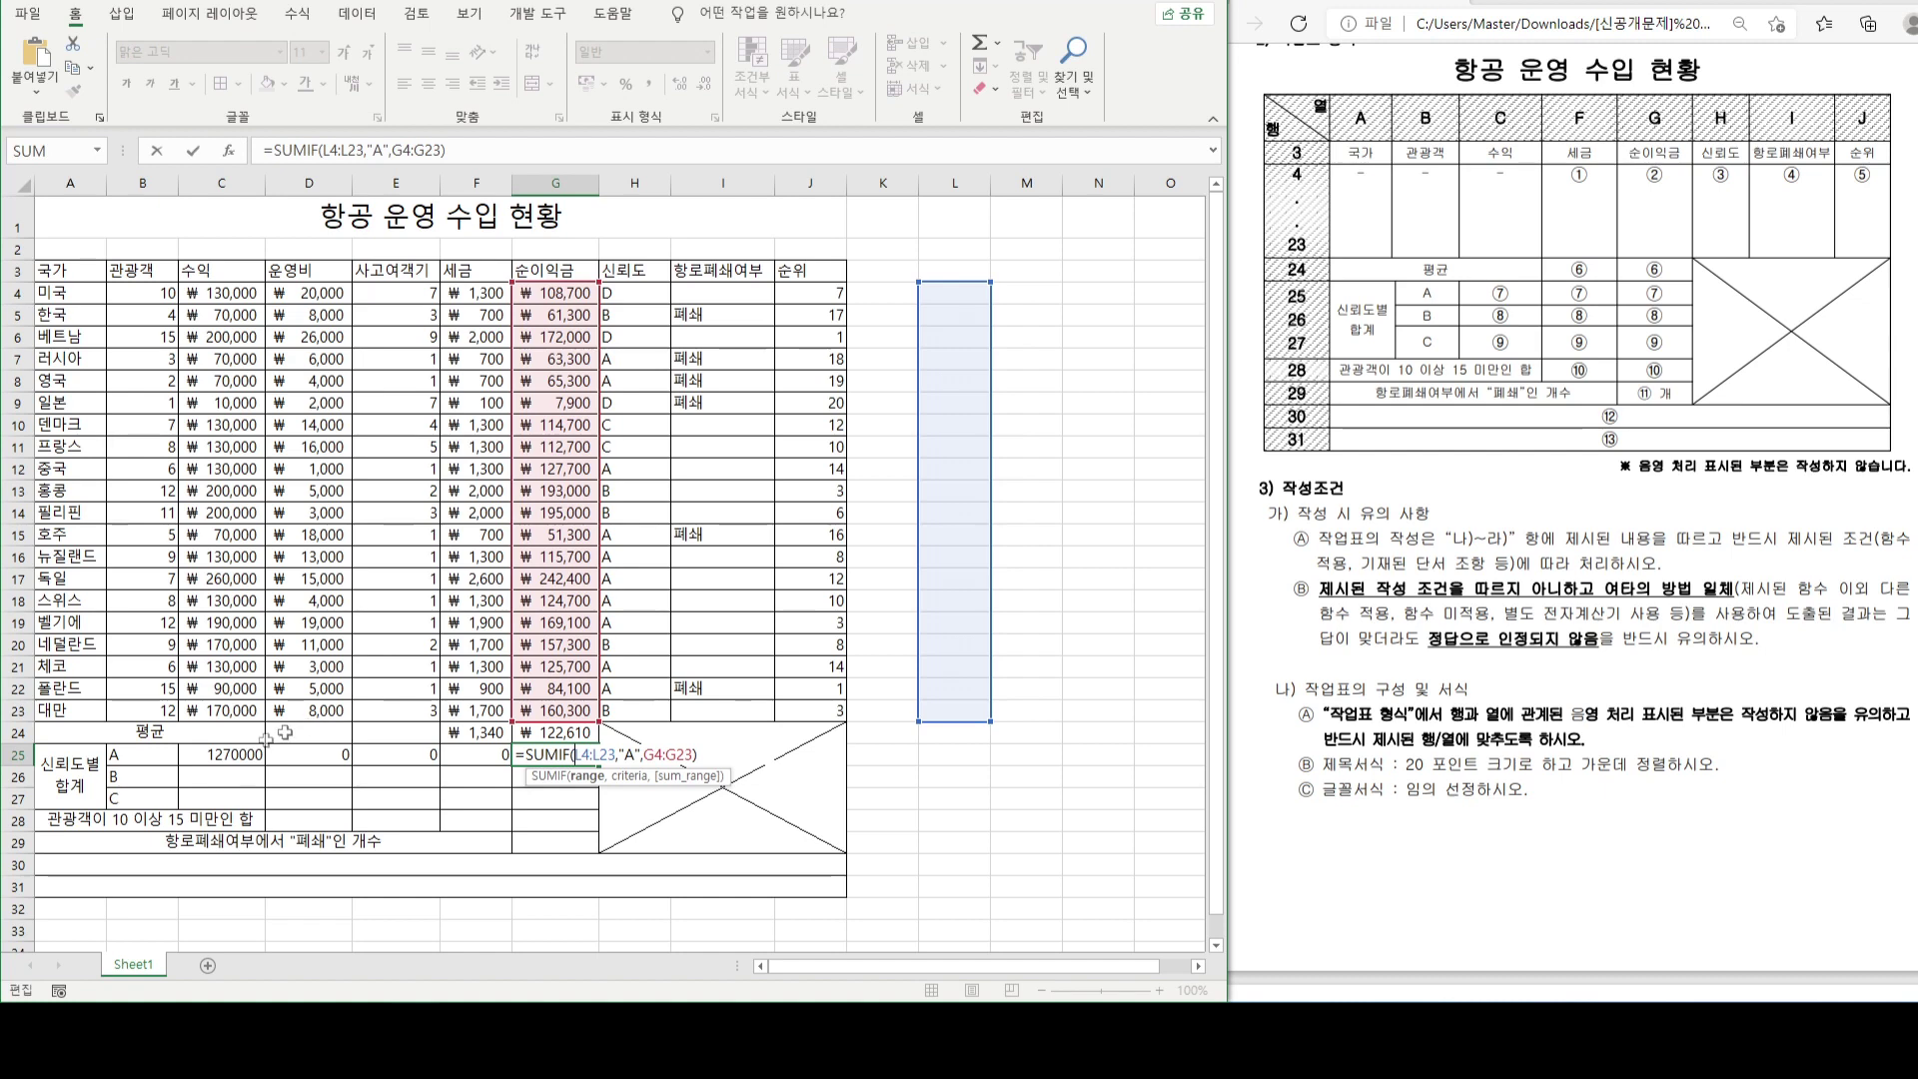
pyautogui.hotkey('ctrl', 'Return')
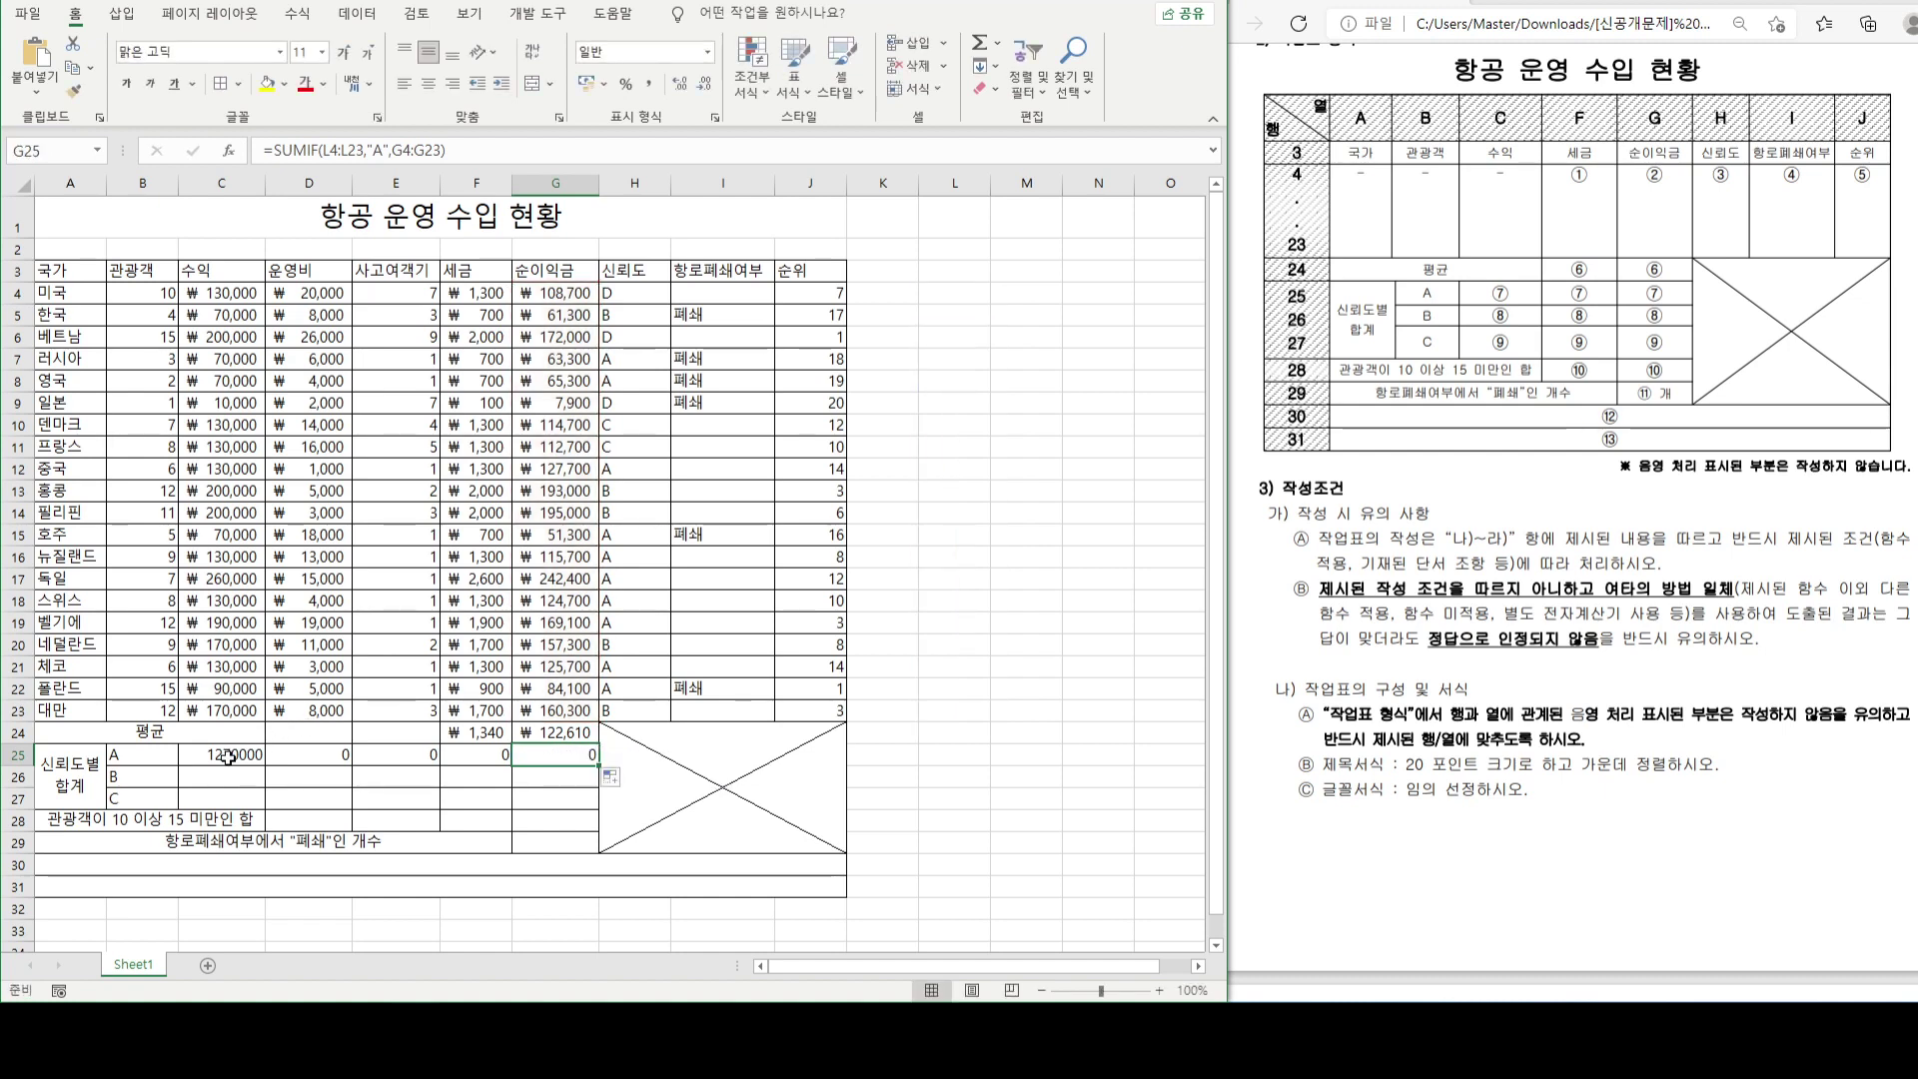
# - Make the criteria range in the C25 SUMIF formula absolute as $H$4:$H$23 and reselect the cell
pyautogui.click(224, 758)
pyautogui.doubleClick(224, 758)
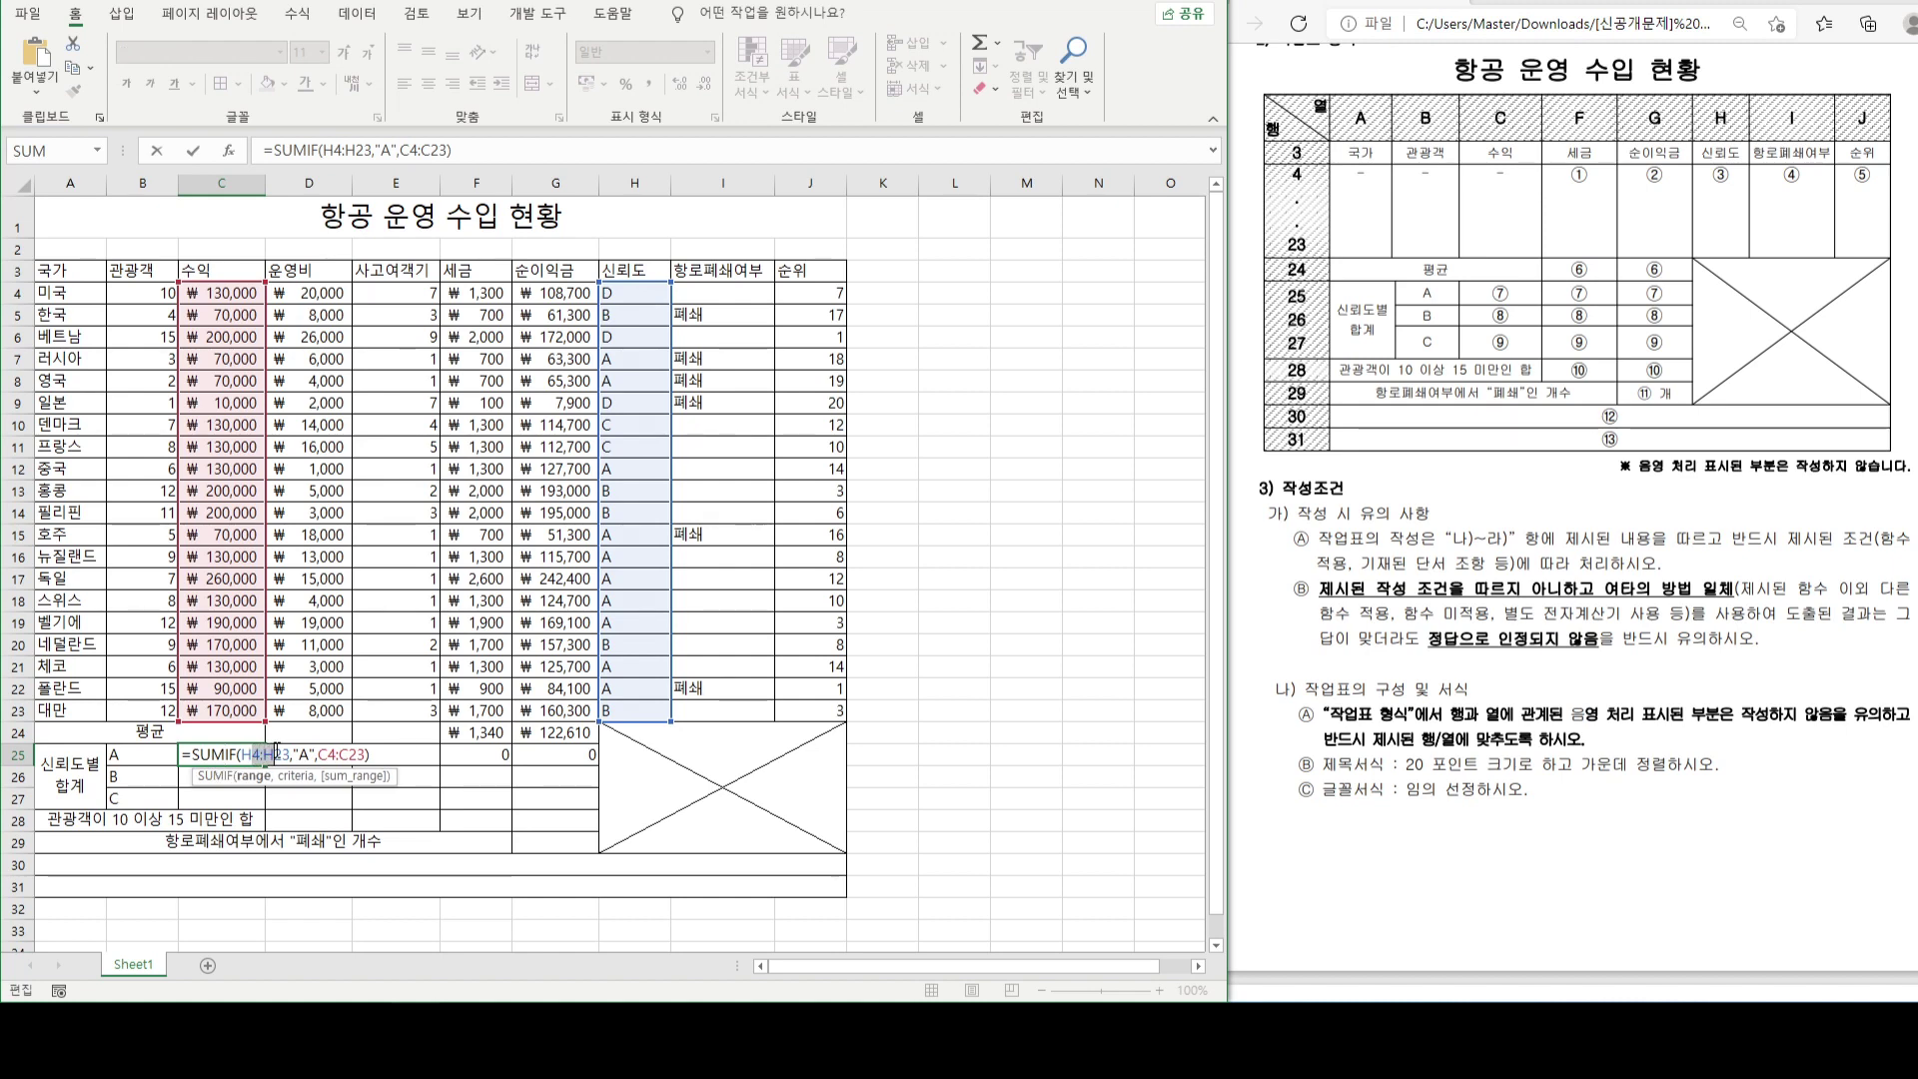
pyautogui.press('F4')
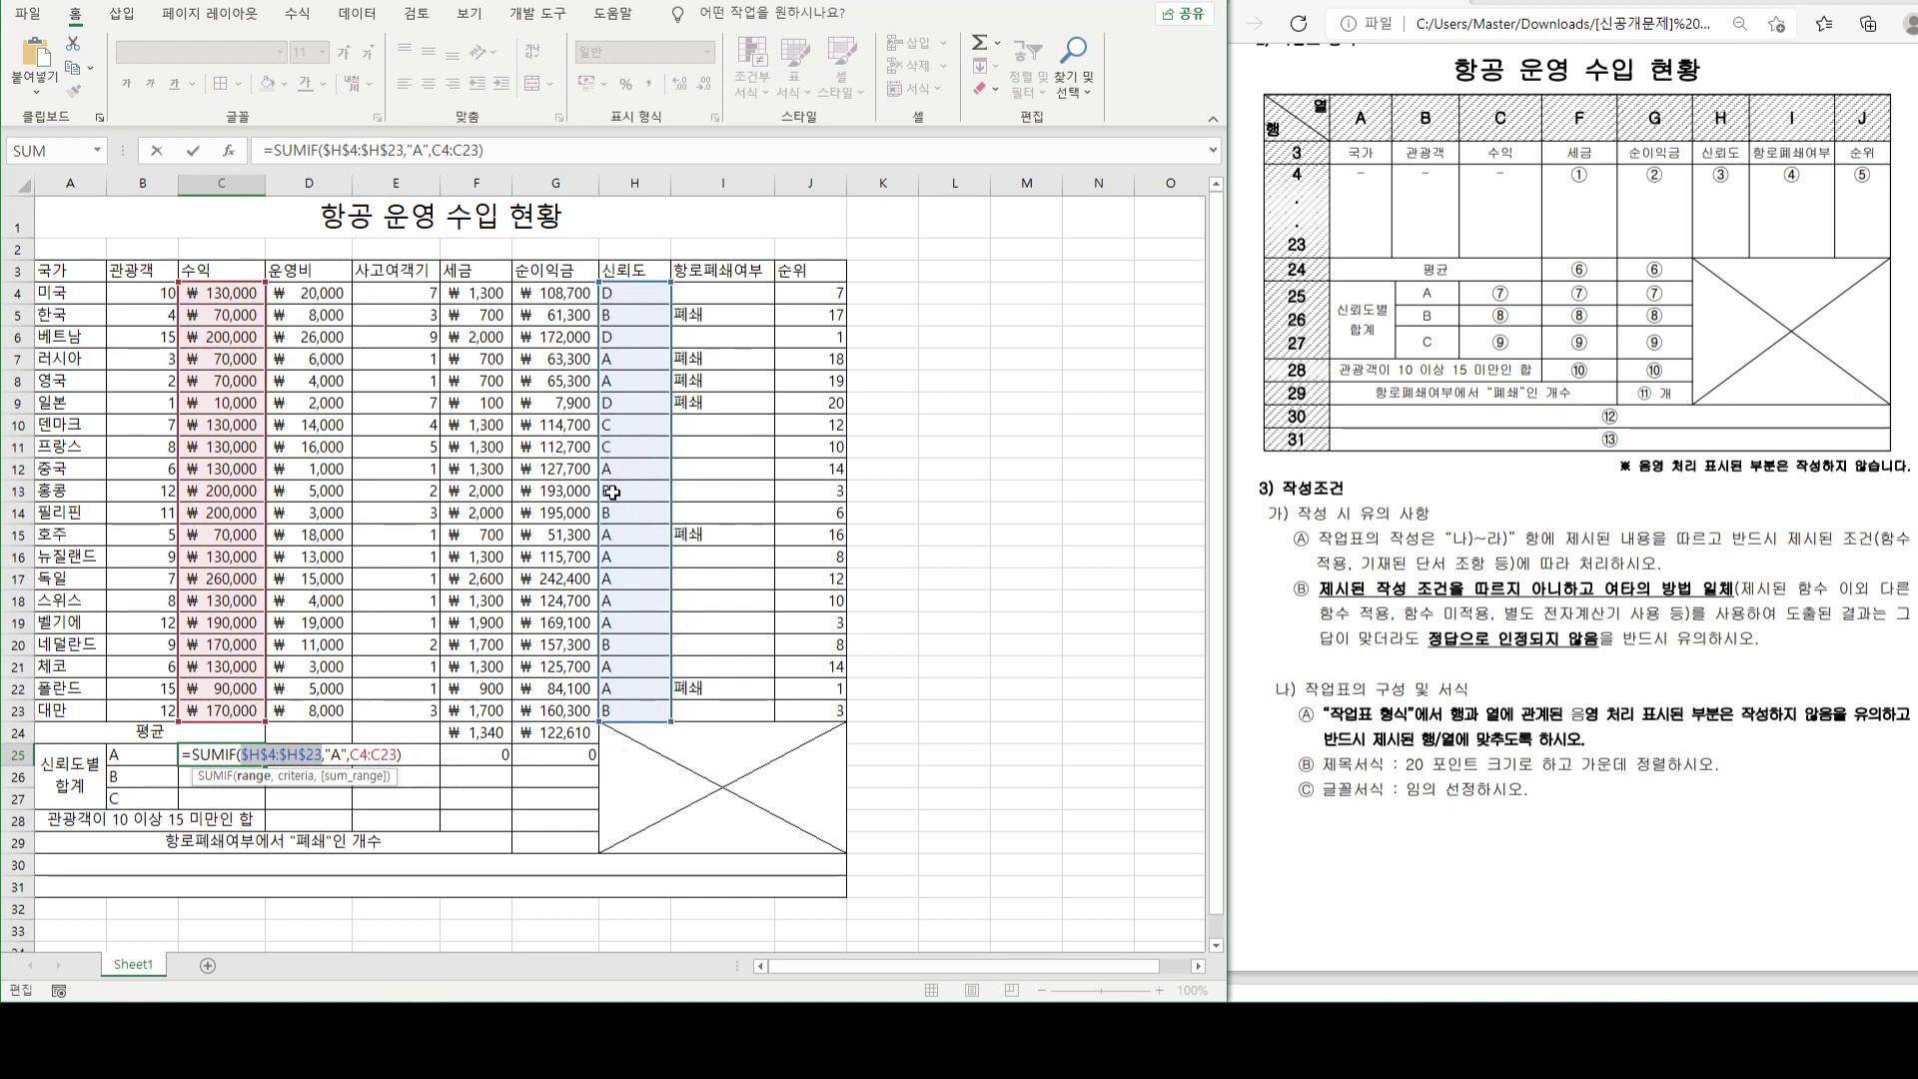
pyautogui.press('Return')
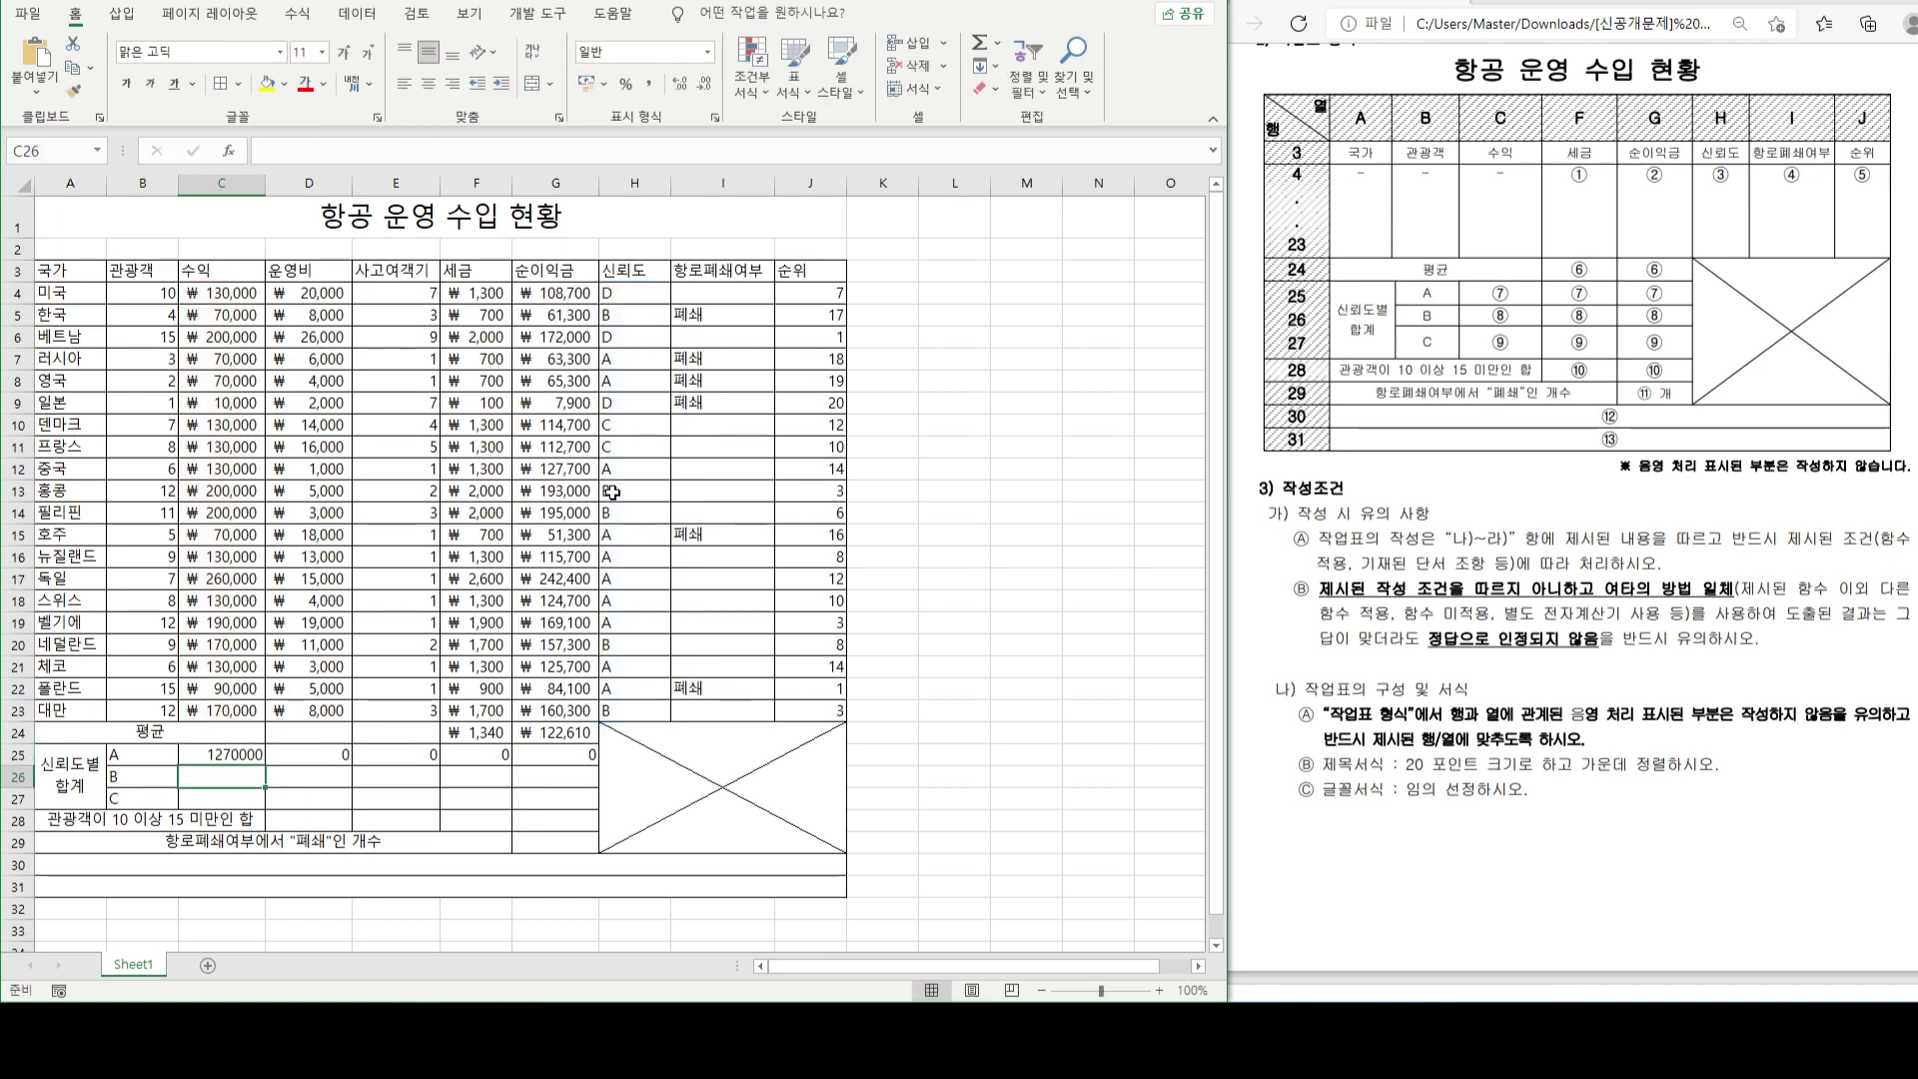
pyautogui.click(256, 752)
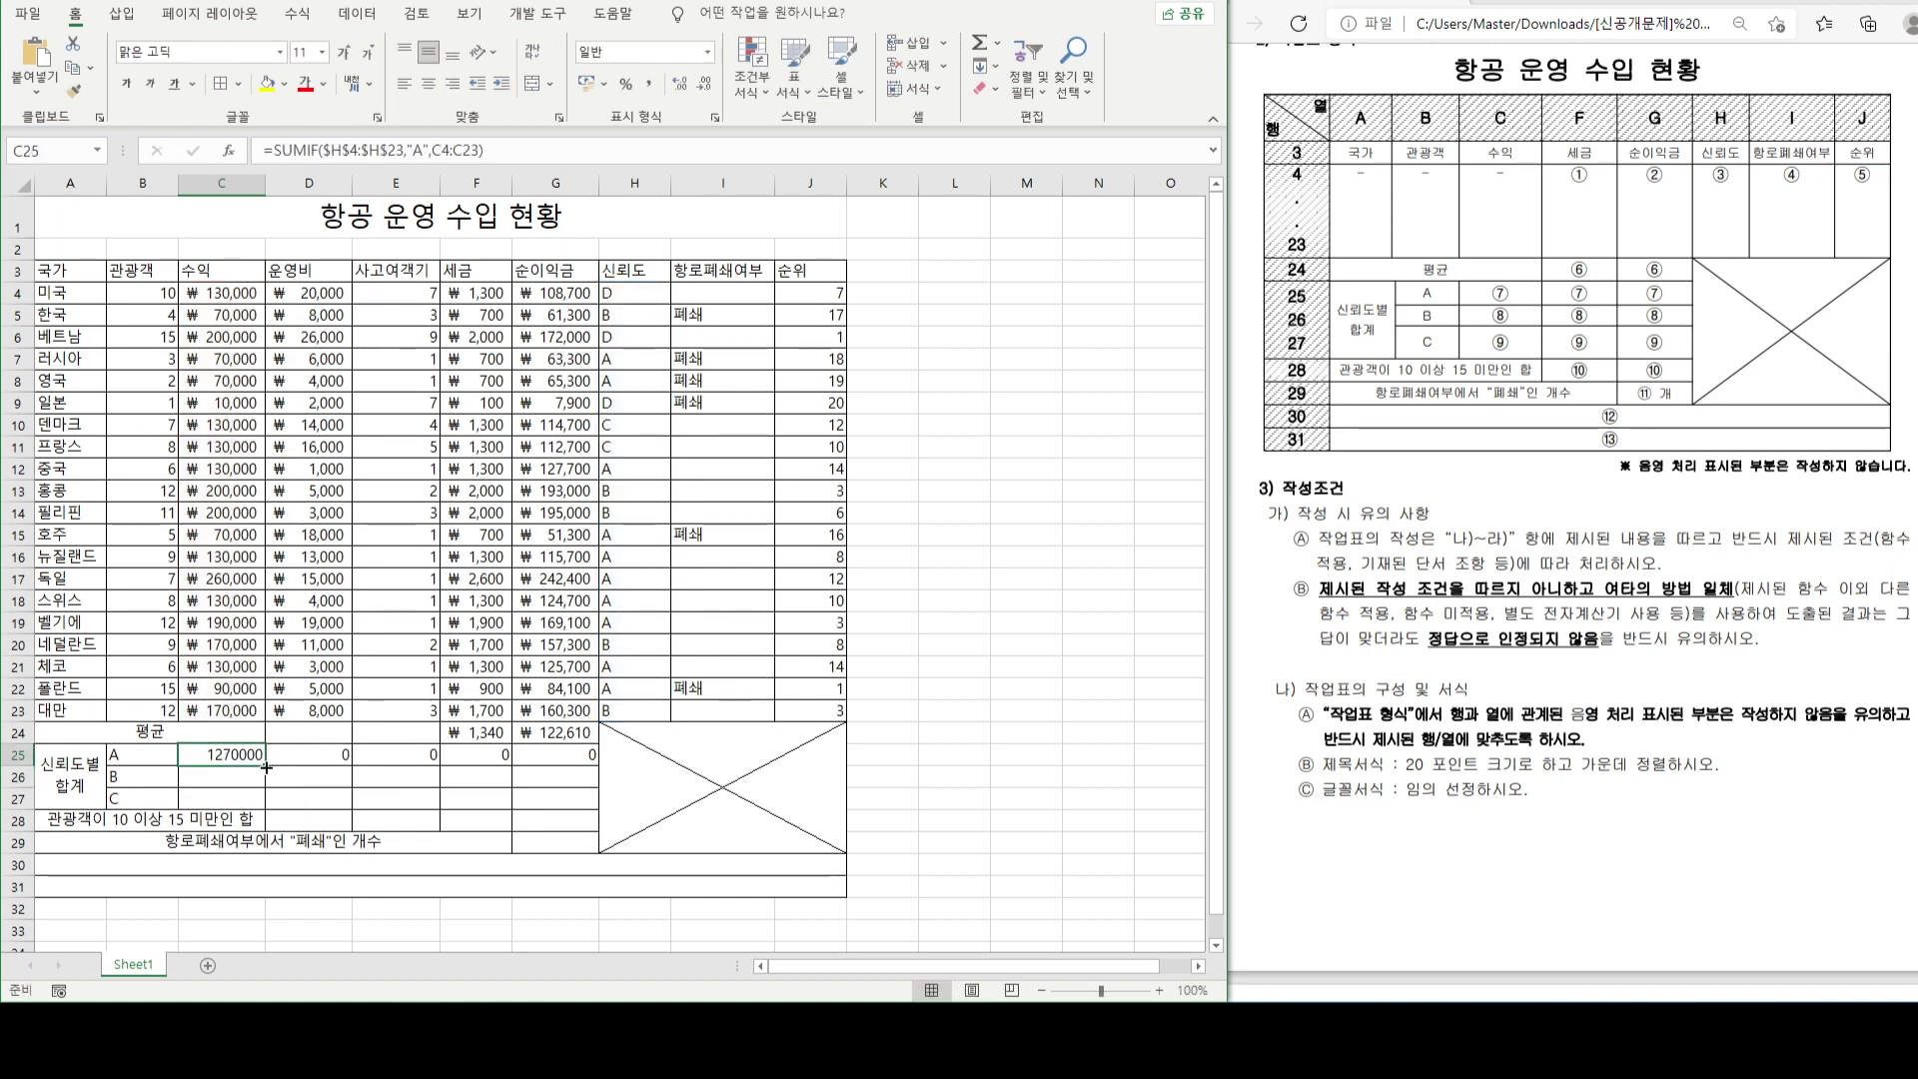
# - Refill the corrected C25 SUMIF formula across to G25 and check the cell ranges used by the G25 formula
pyautogui.moveTo(267, 767); pyautogui.dragTo(575, 753)
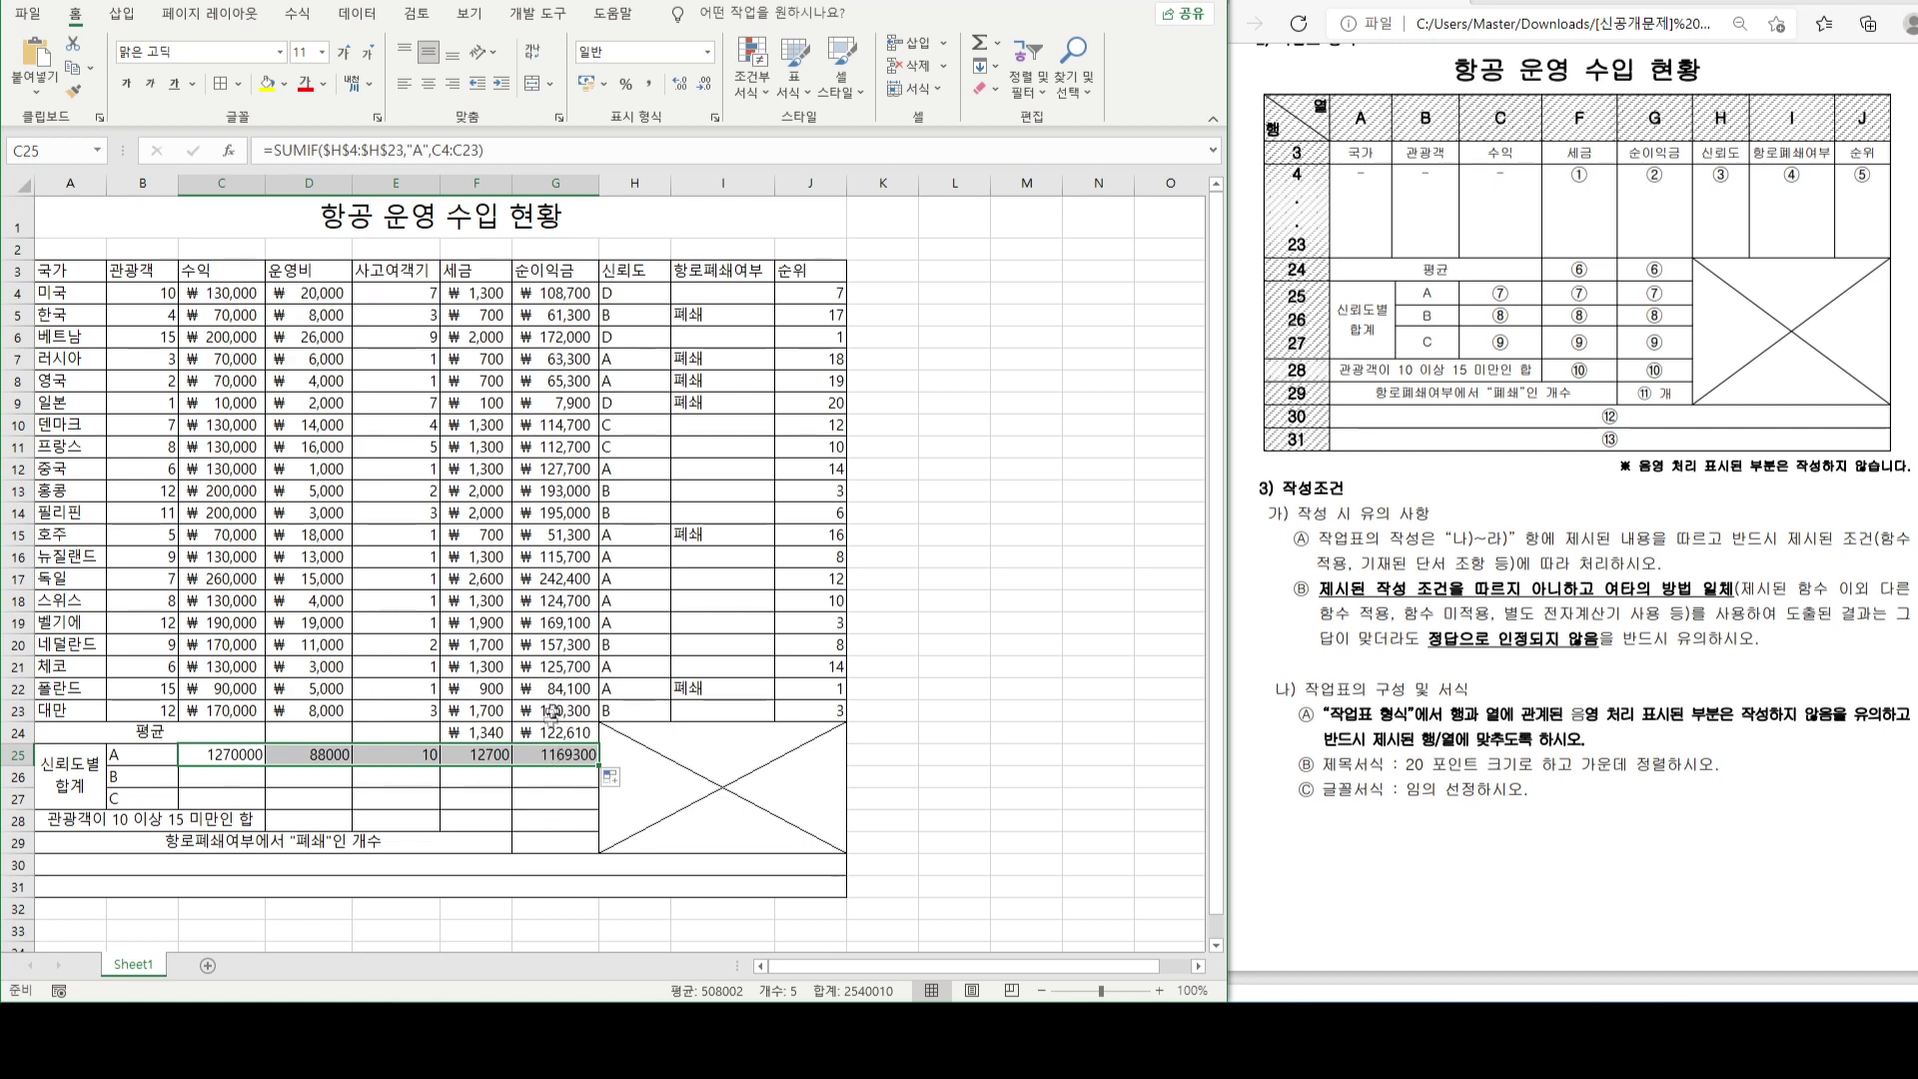
pyautogui.doubleClick(554, 757)
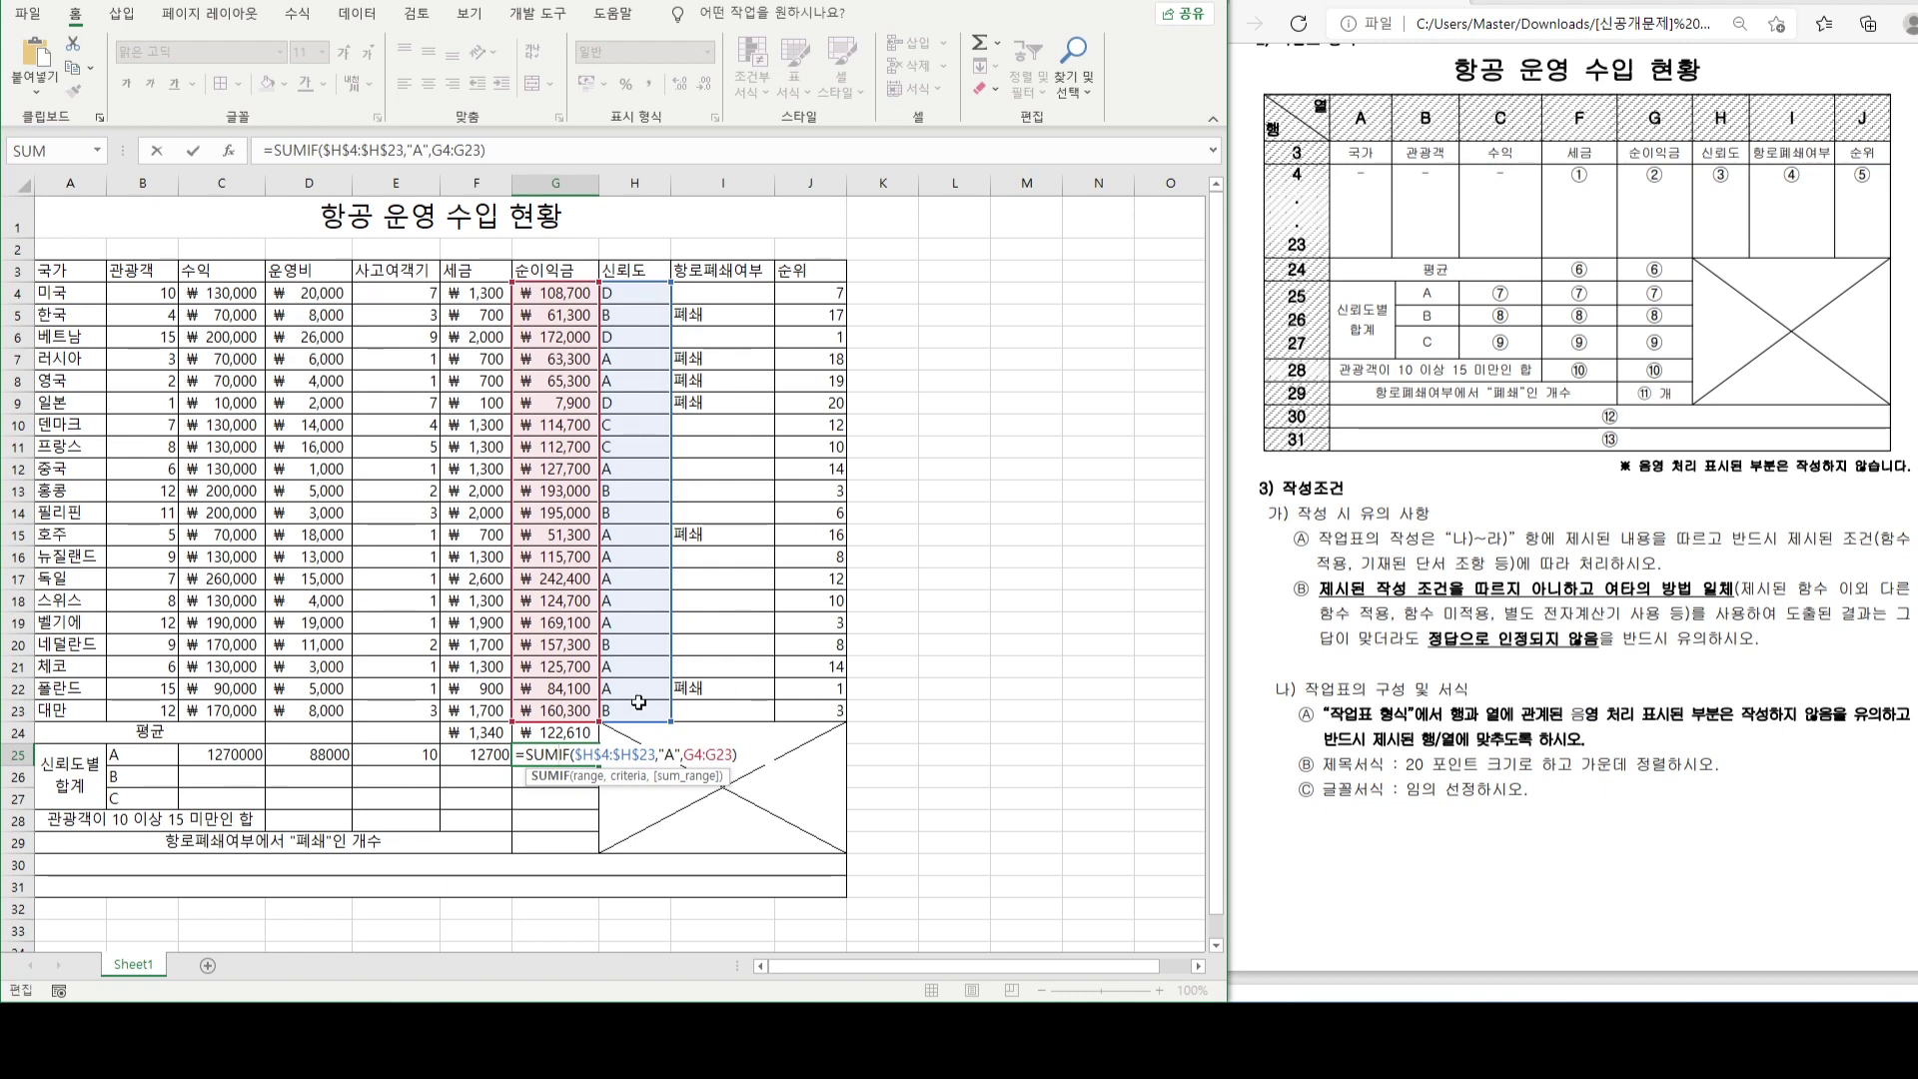
pyautogui.press('Return')
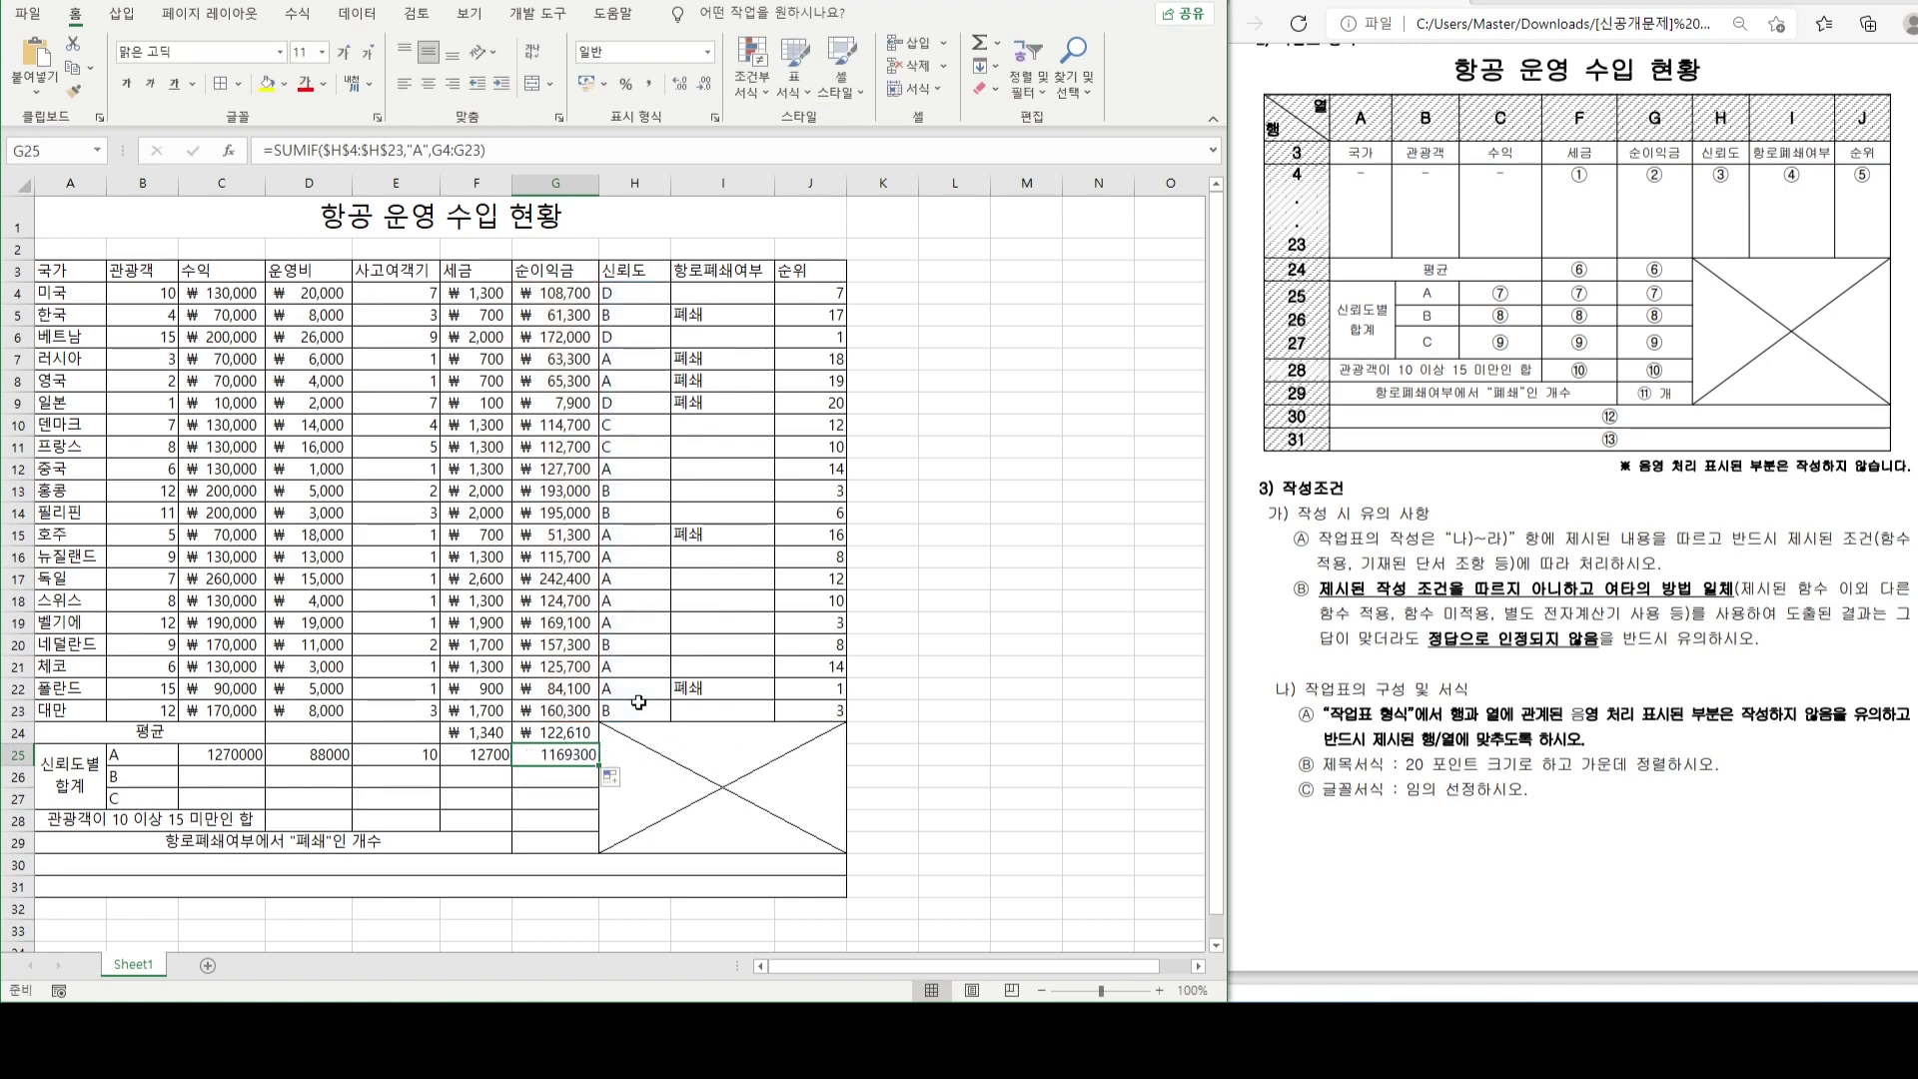
# - Select C26 for the 신뢰도 "B" totals, and find and highlight condition ⑧ on those totals in the exam document
pyautogui.click(215, 781)
pyautogui.scroll(-7, 1473, 589)
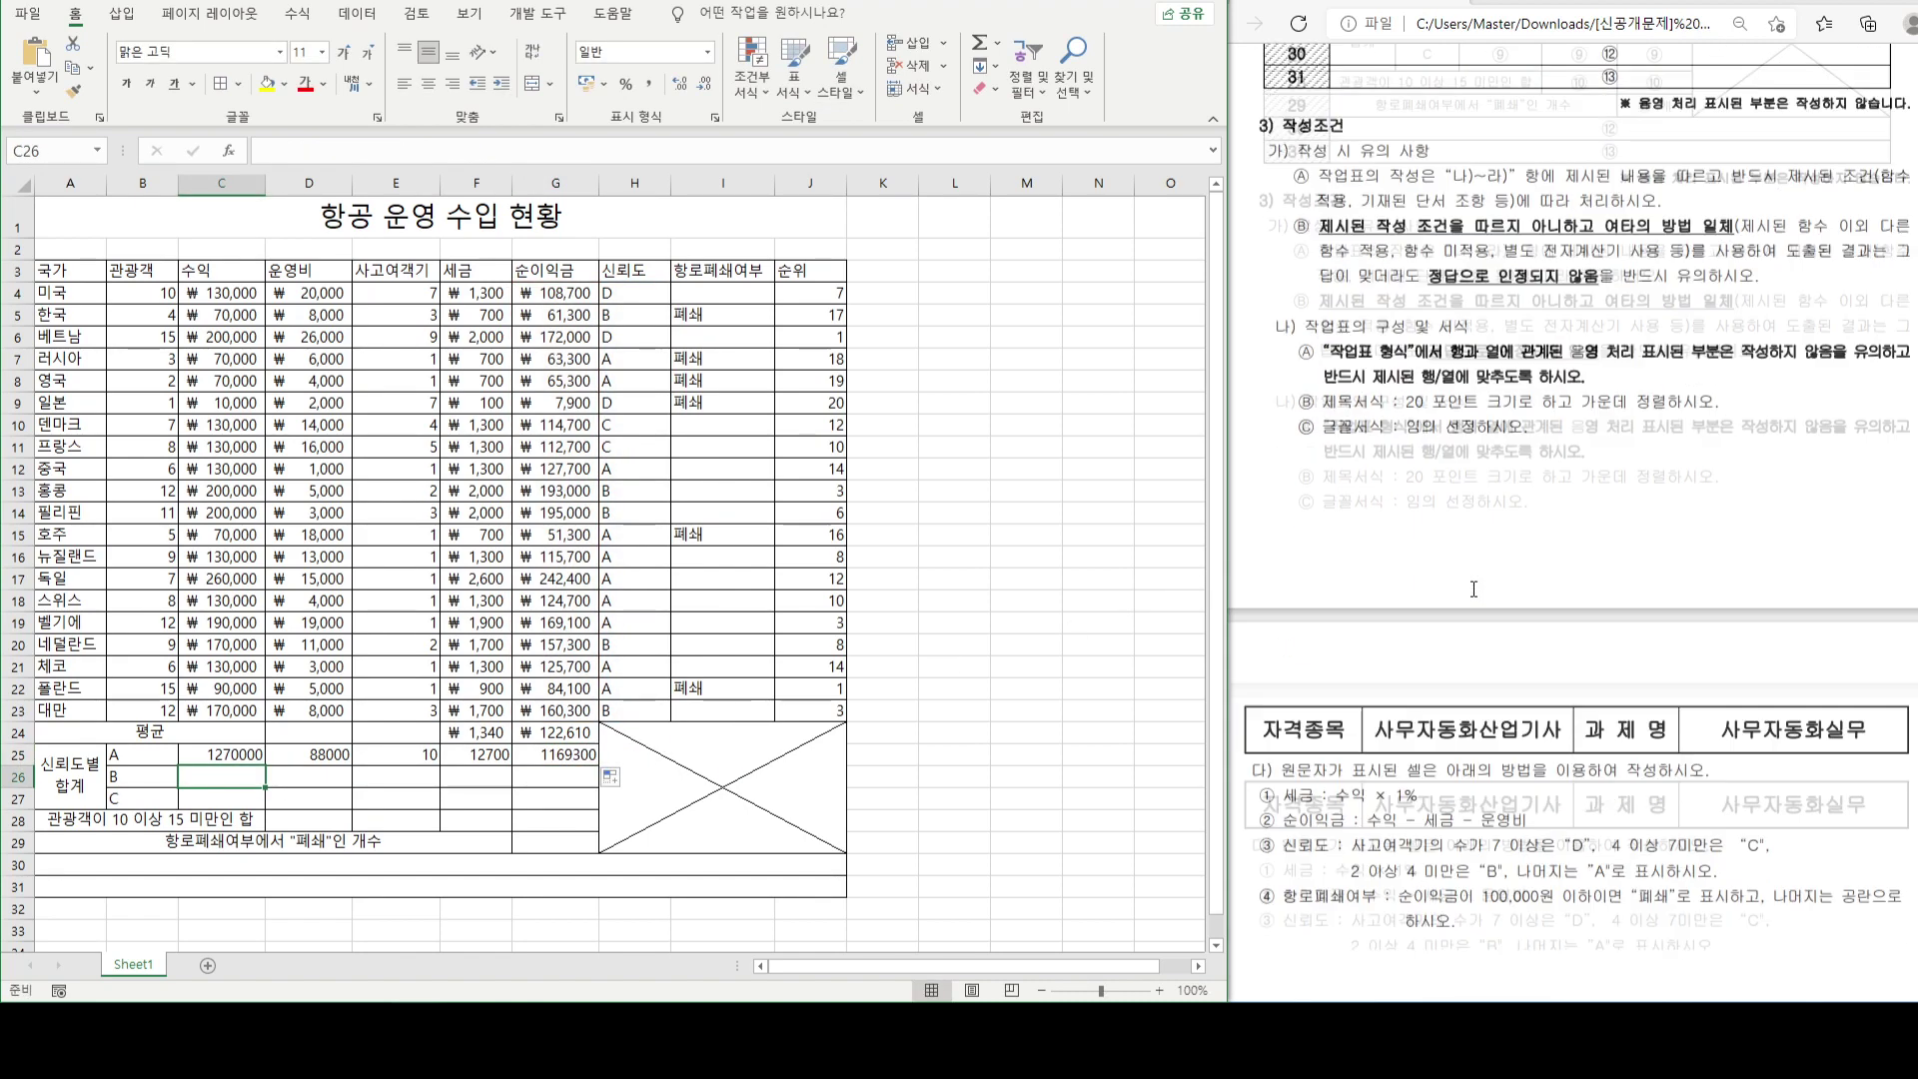
pyautogui.scroll(-3, 1473, 589)
pyautogui.scroll(-2, 1476, 579)
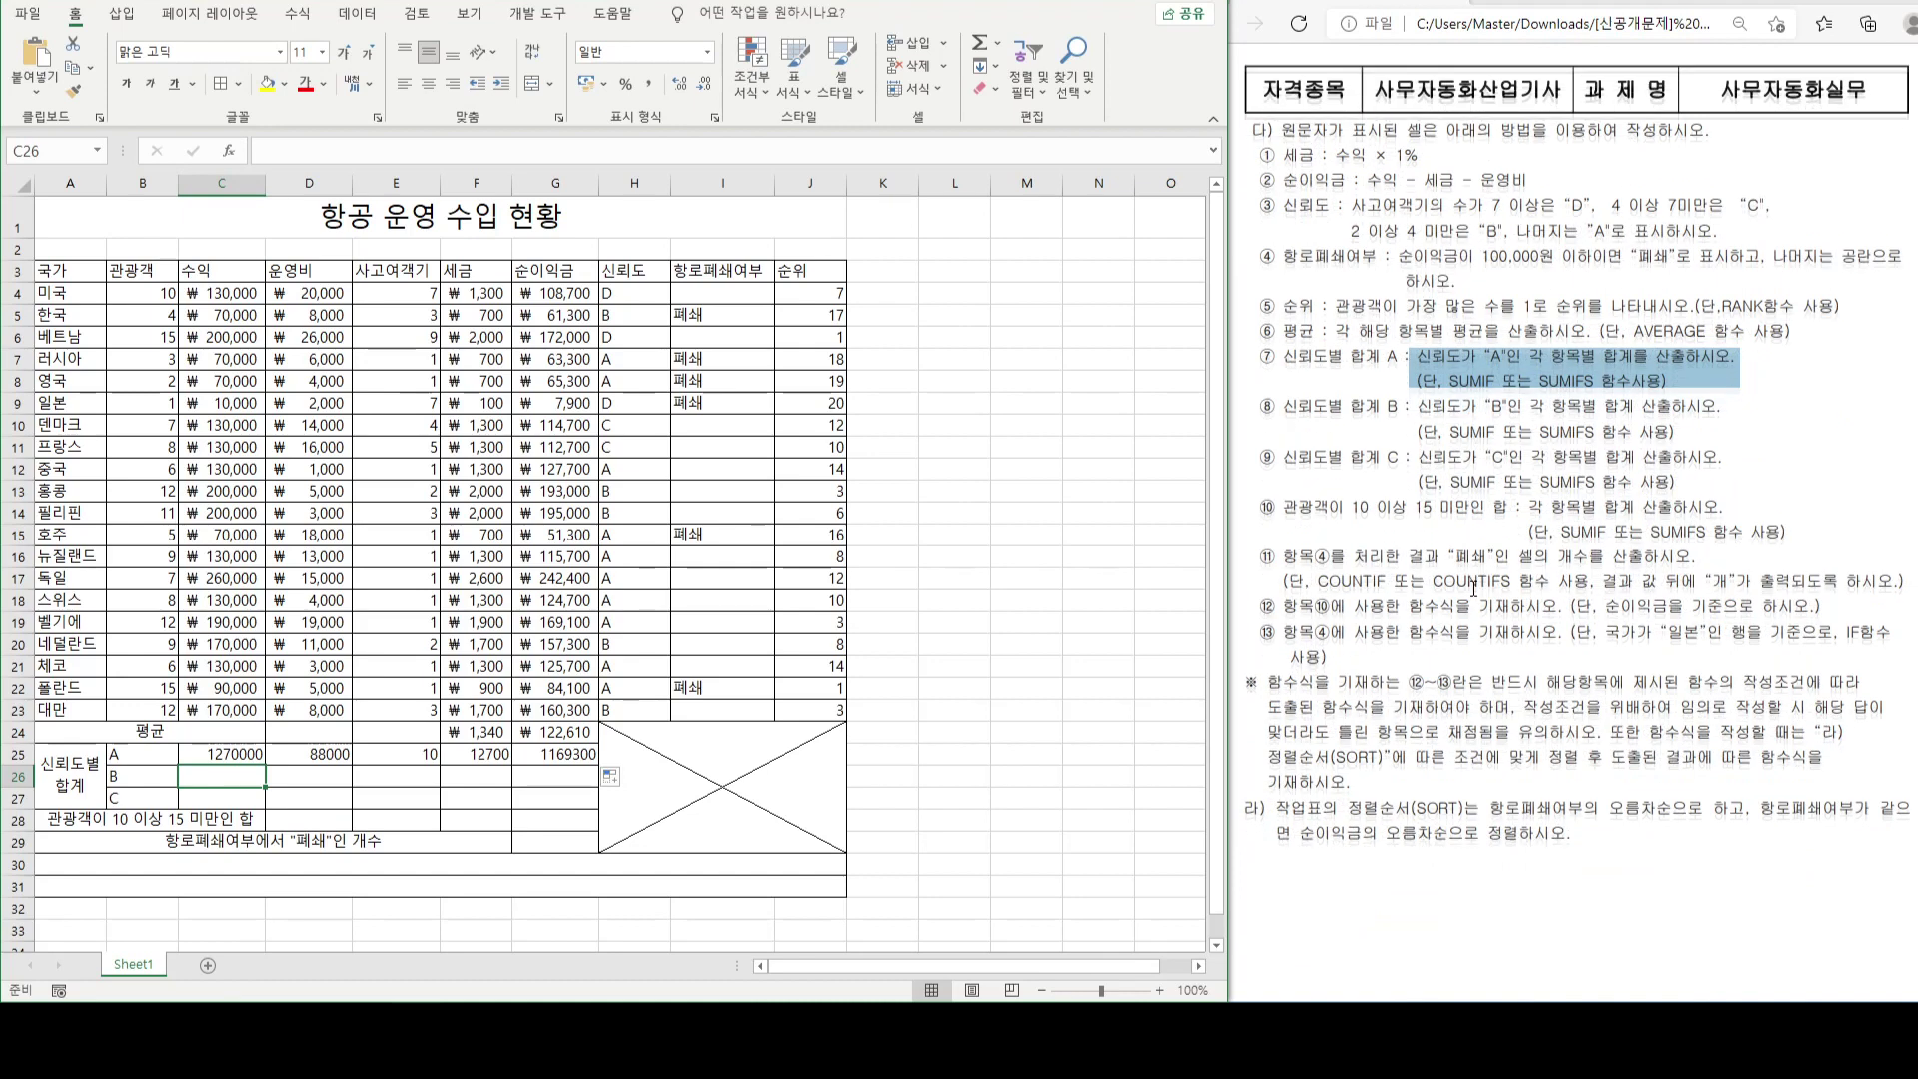
pyautogui.click(1420, 408)
pyautogui.moveTo(1419, 408); pyautogui.dragTo(1709, 434)
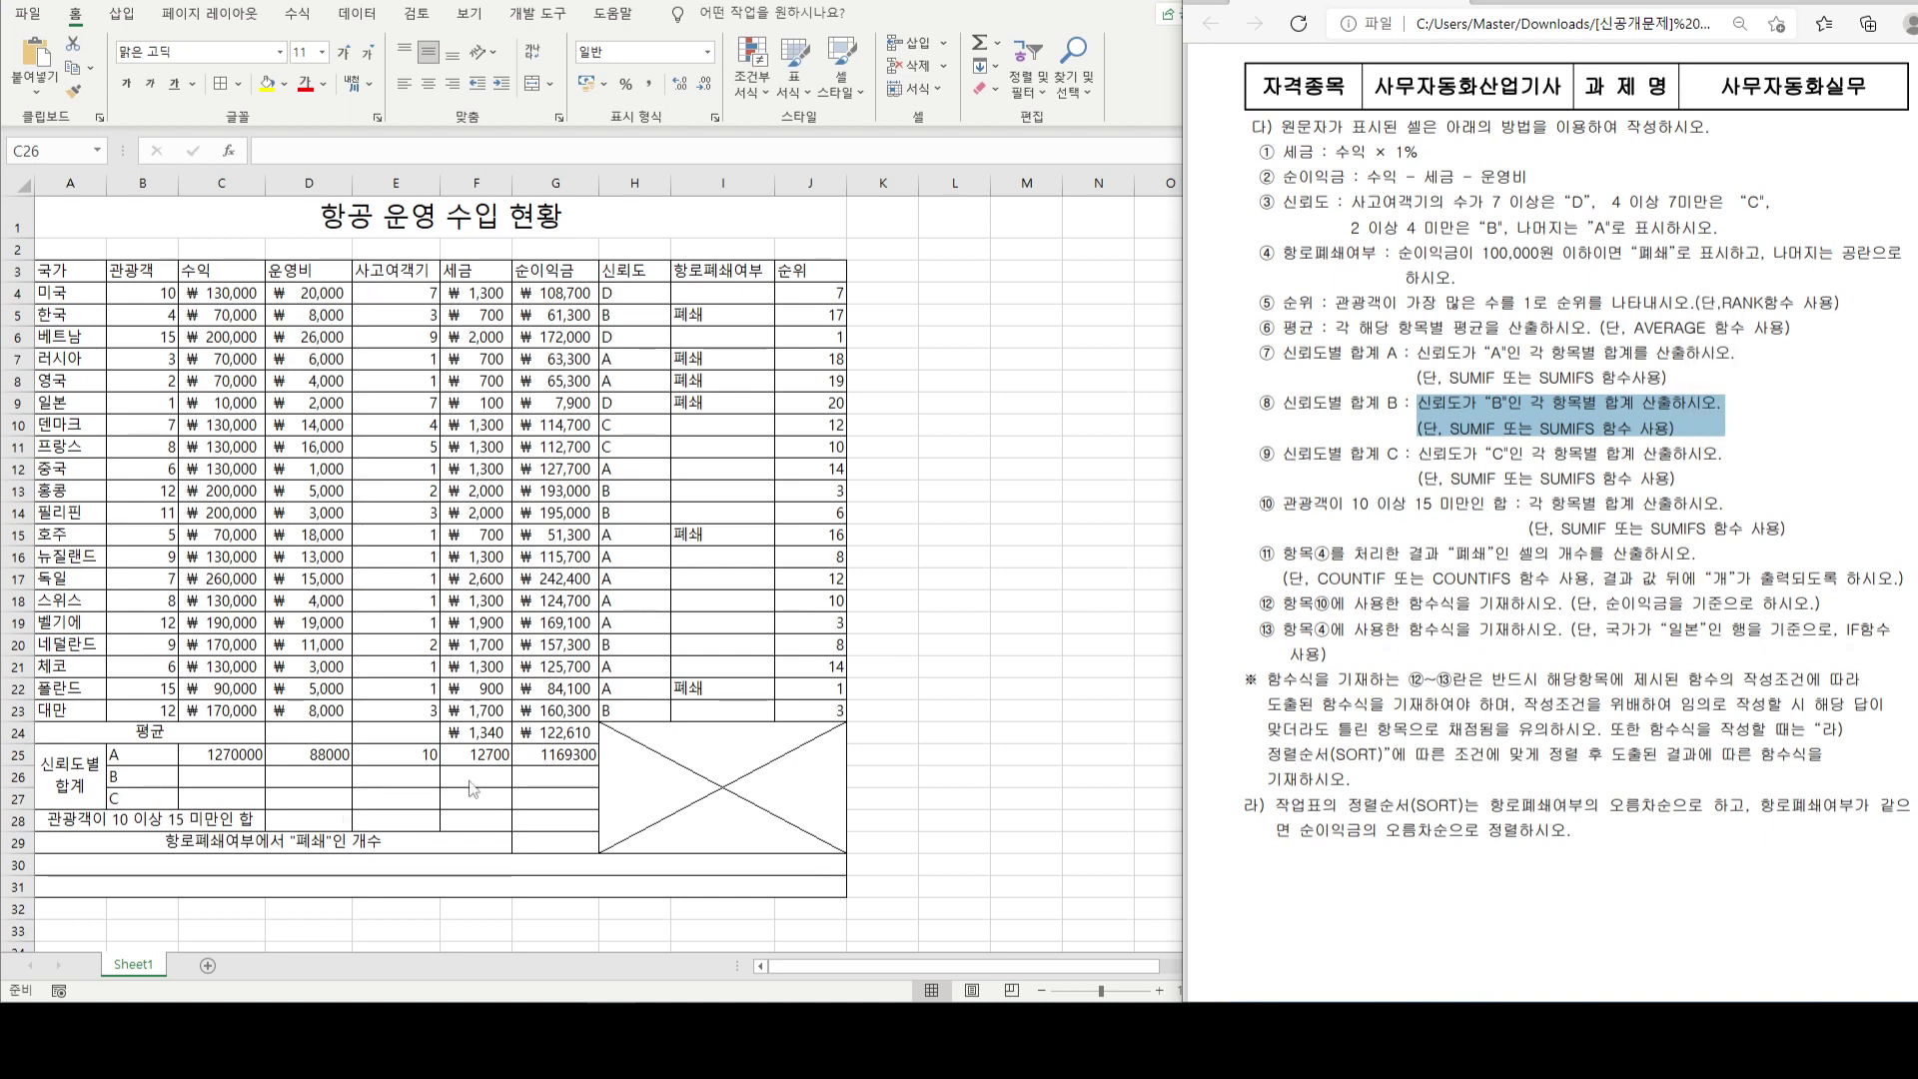
# - Enter =SUMIF($H$4:$H$23,$B$26,C4:C23) in C26 to total 수익 for 신뢰도 B
pyautogui.click(221, 779)
pyautogui.write('=')
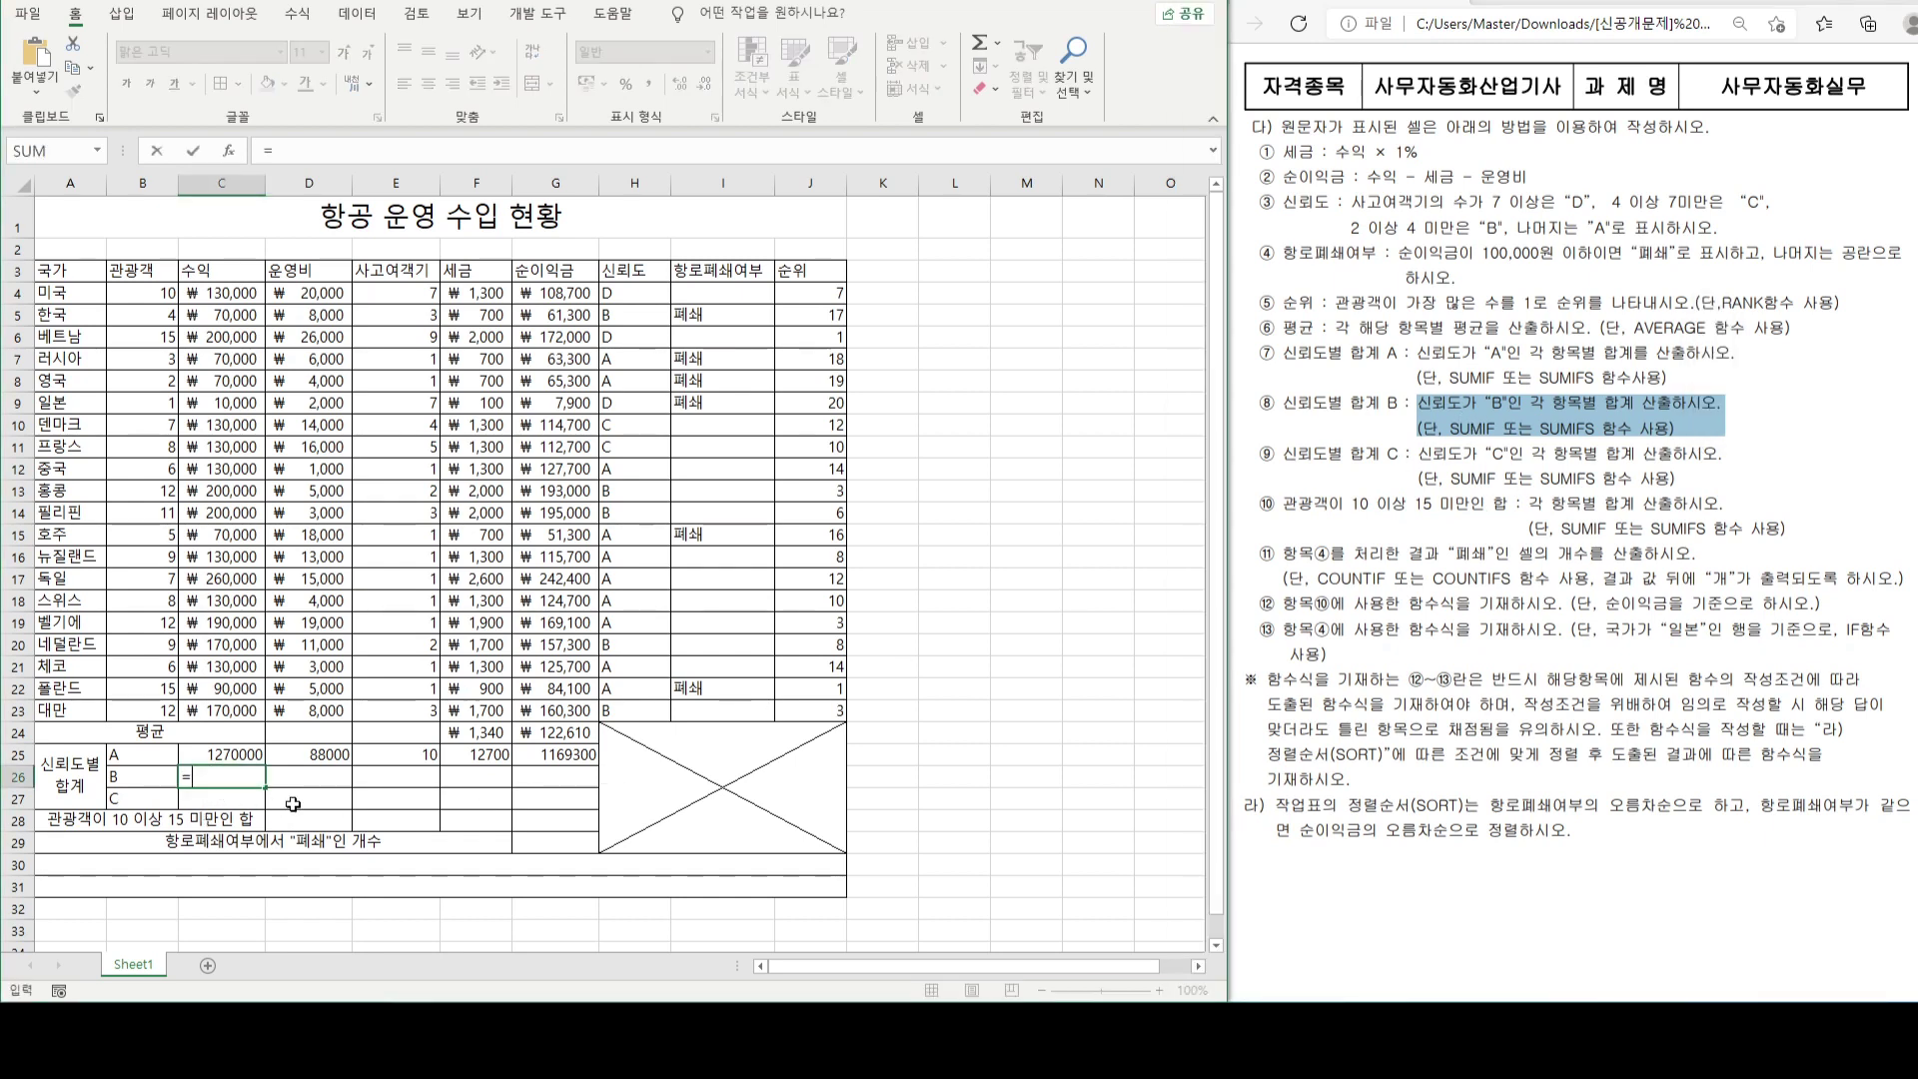
pyautogui.write('SUMI')
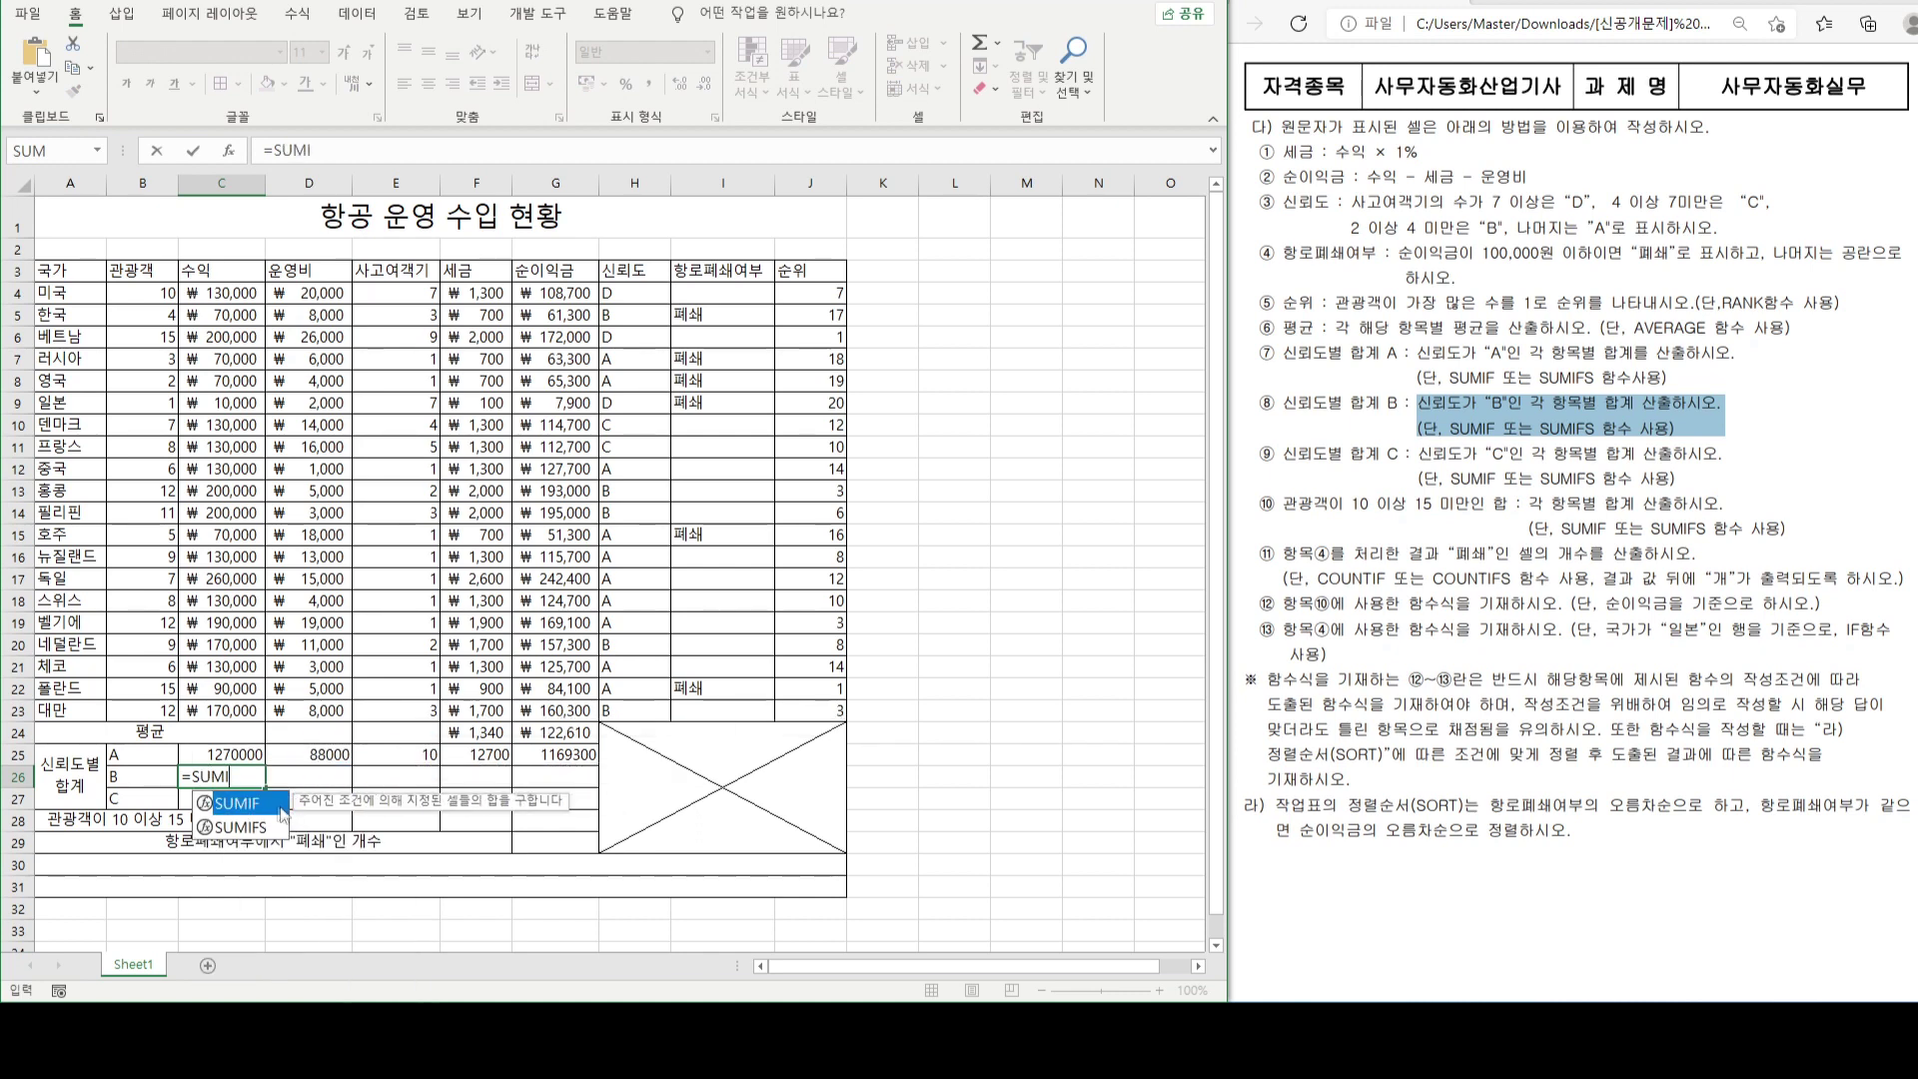
pyautogui.doubleClick(277, 805)
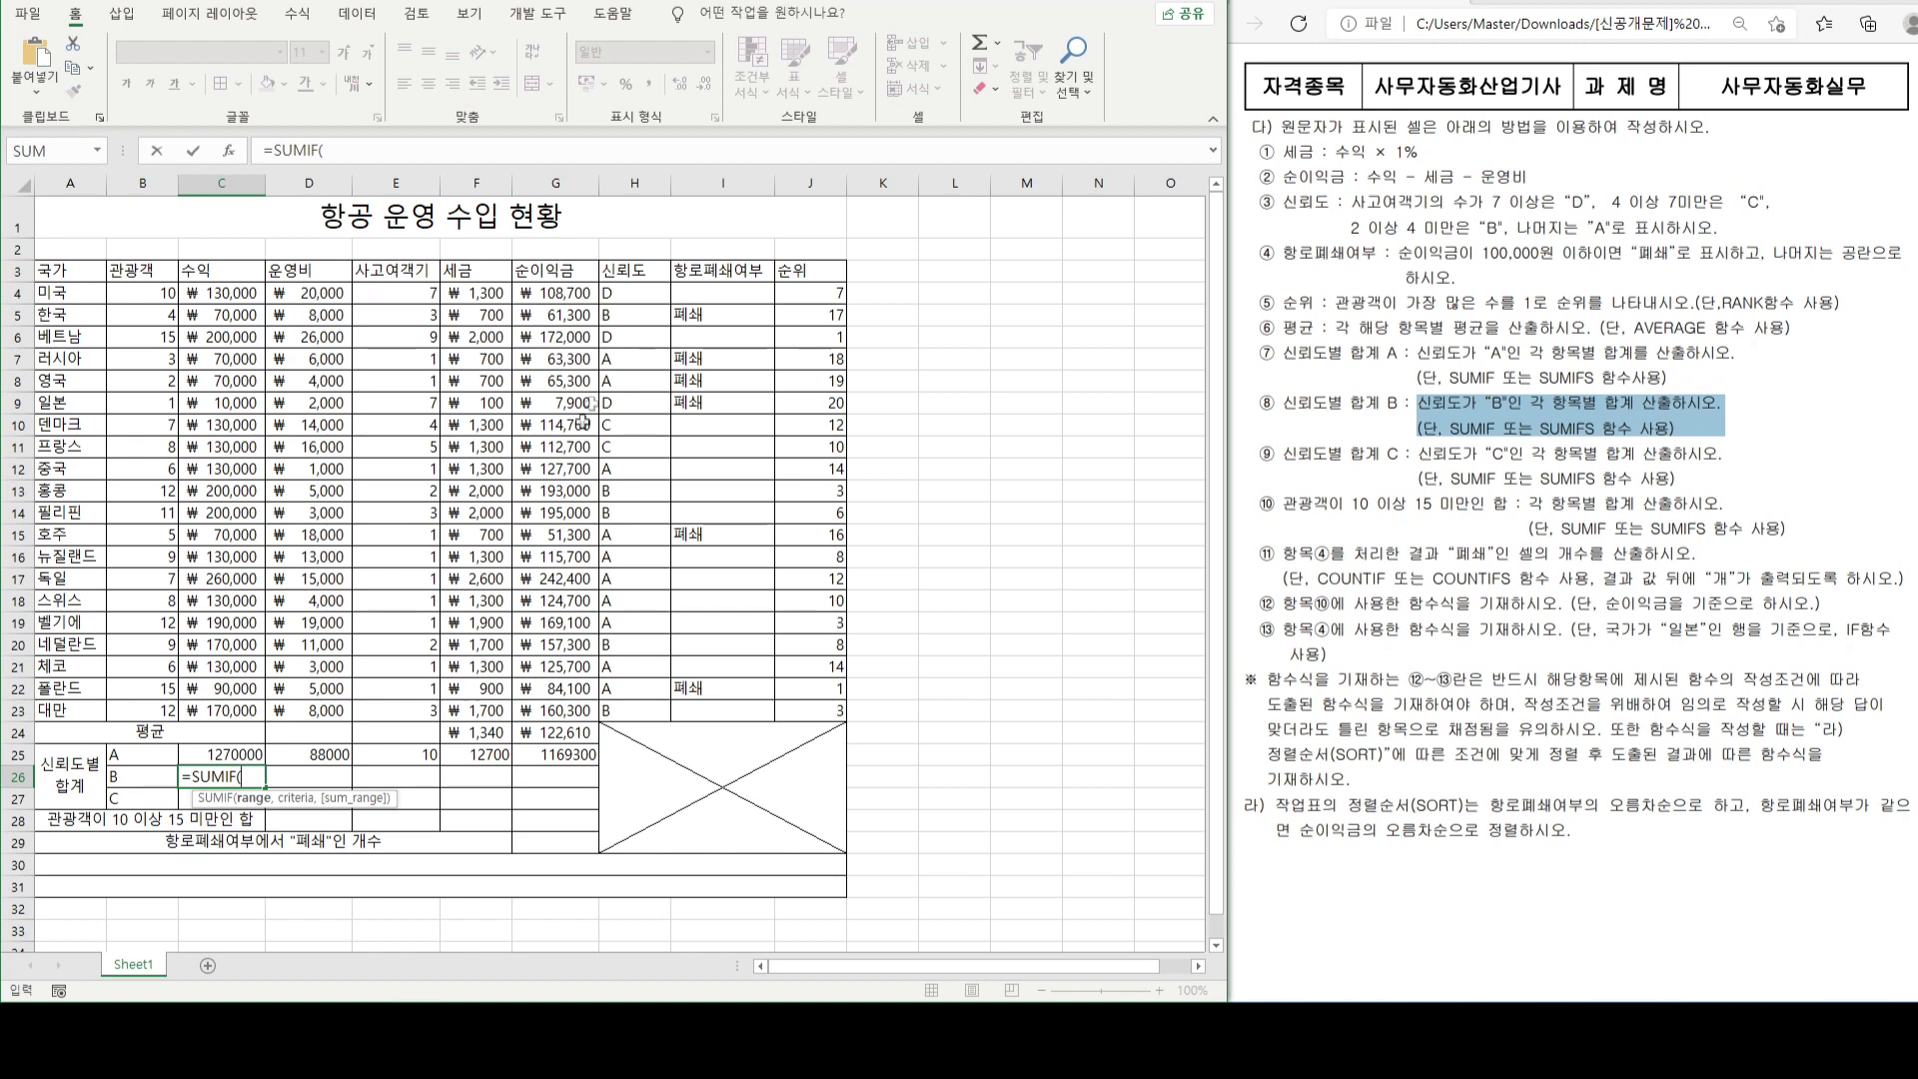
pyautogui.moveTo(636, 293); pyautogui.dragTo(623, 707)
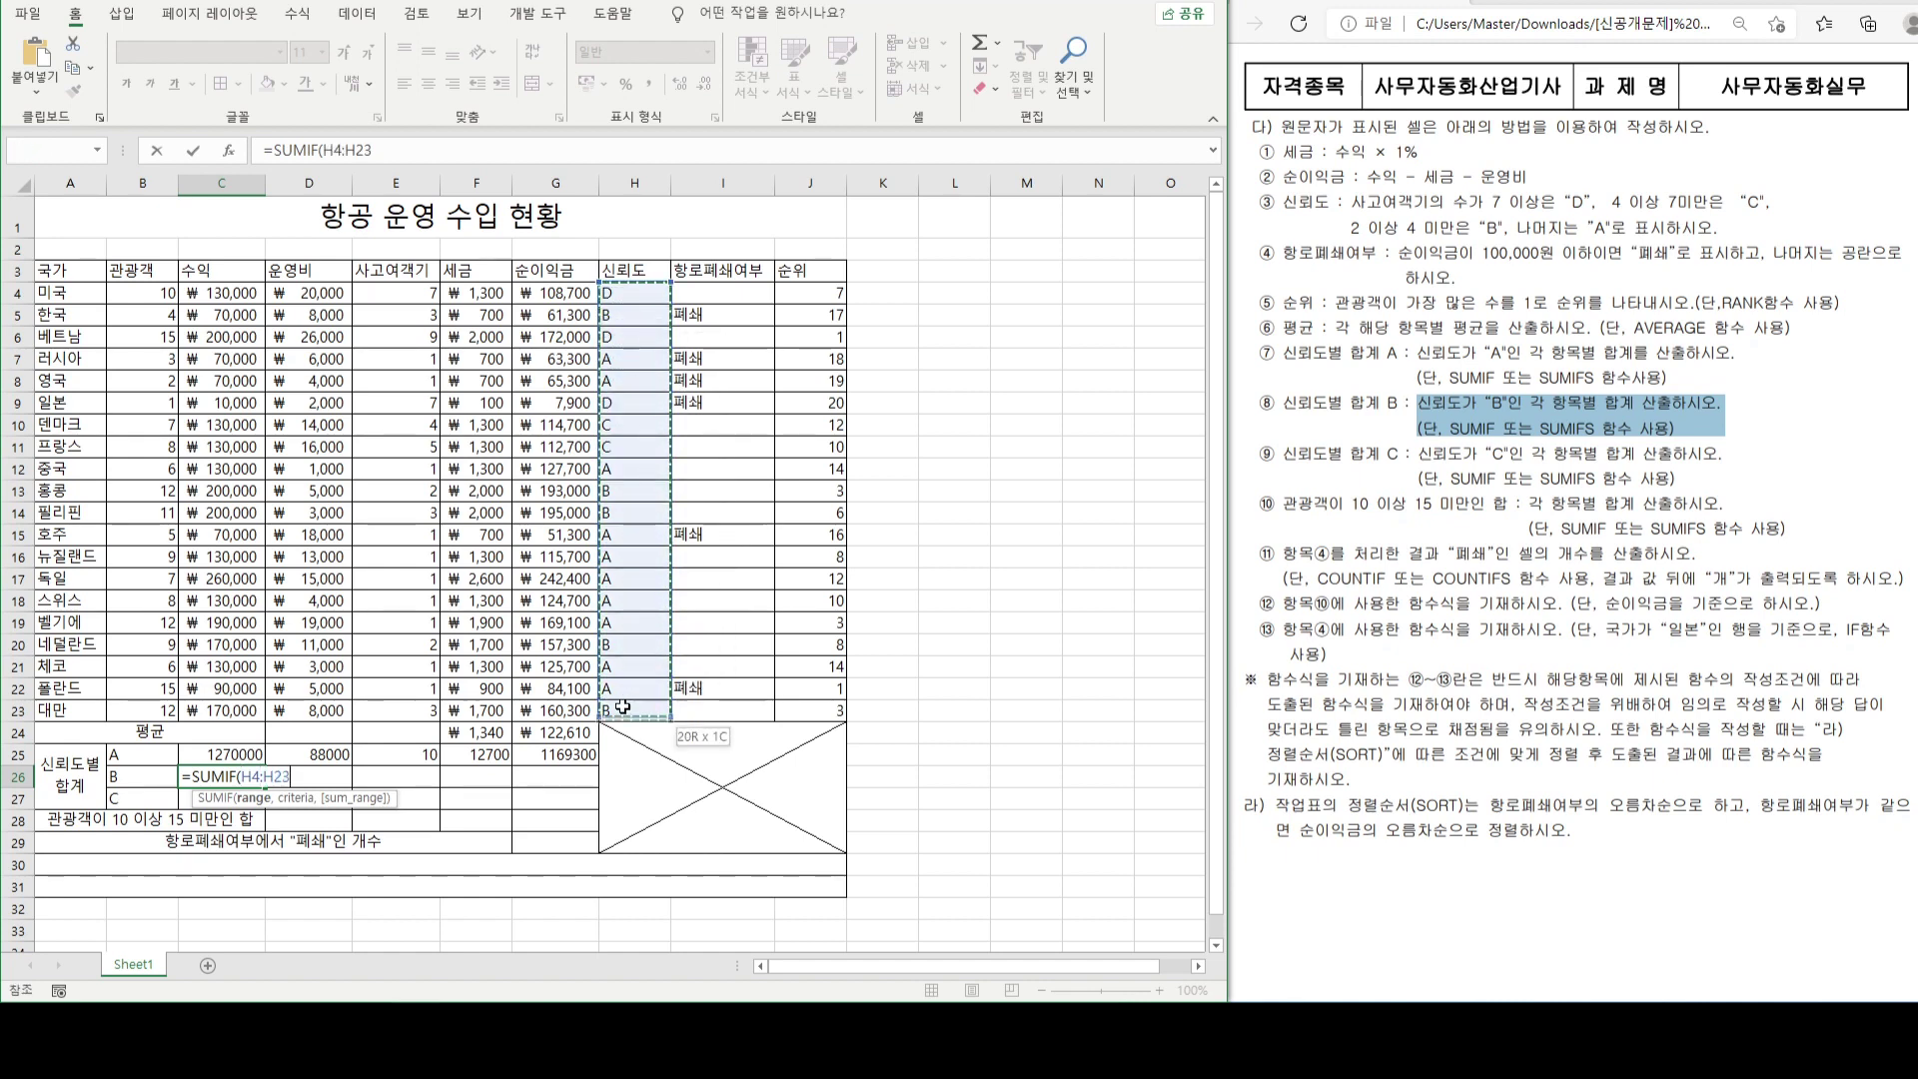
pyautogui.press('F4')
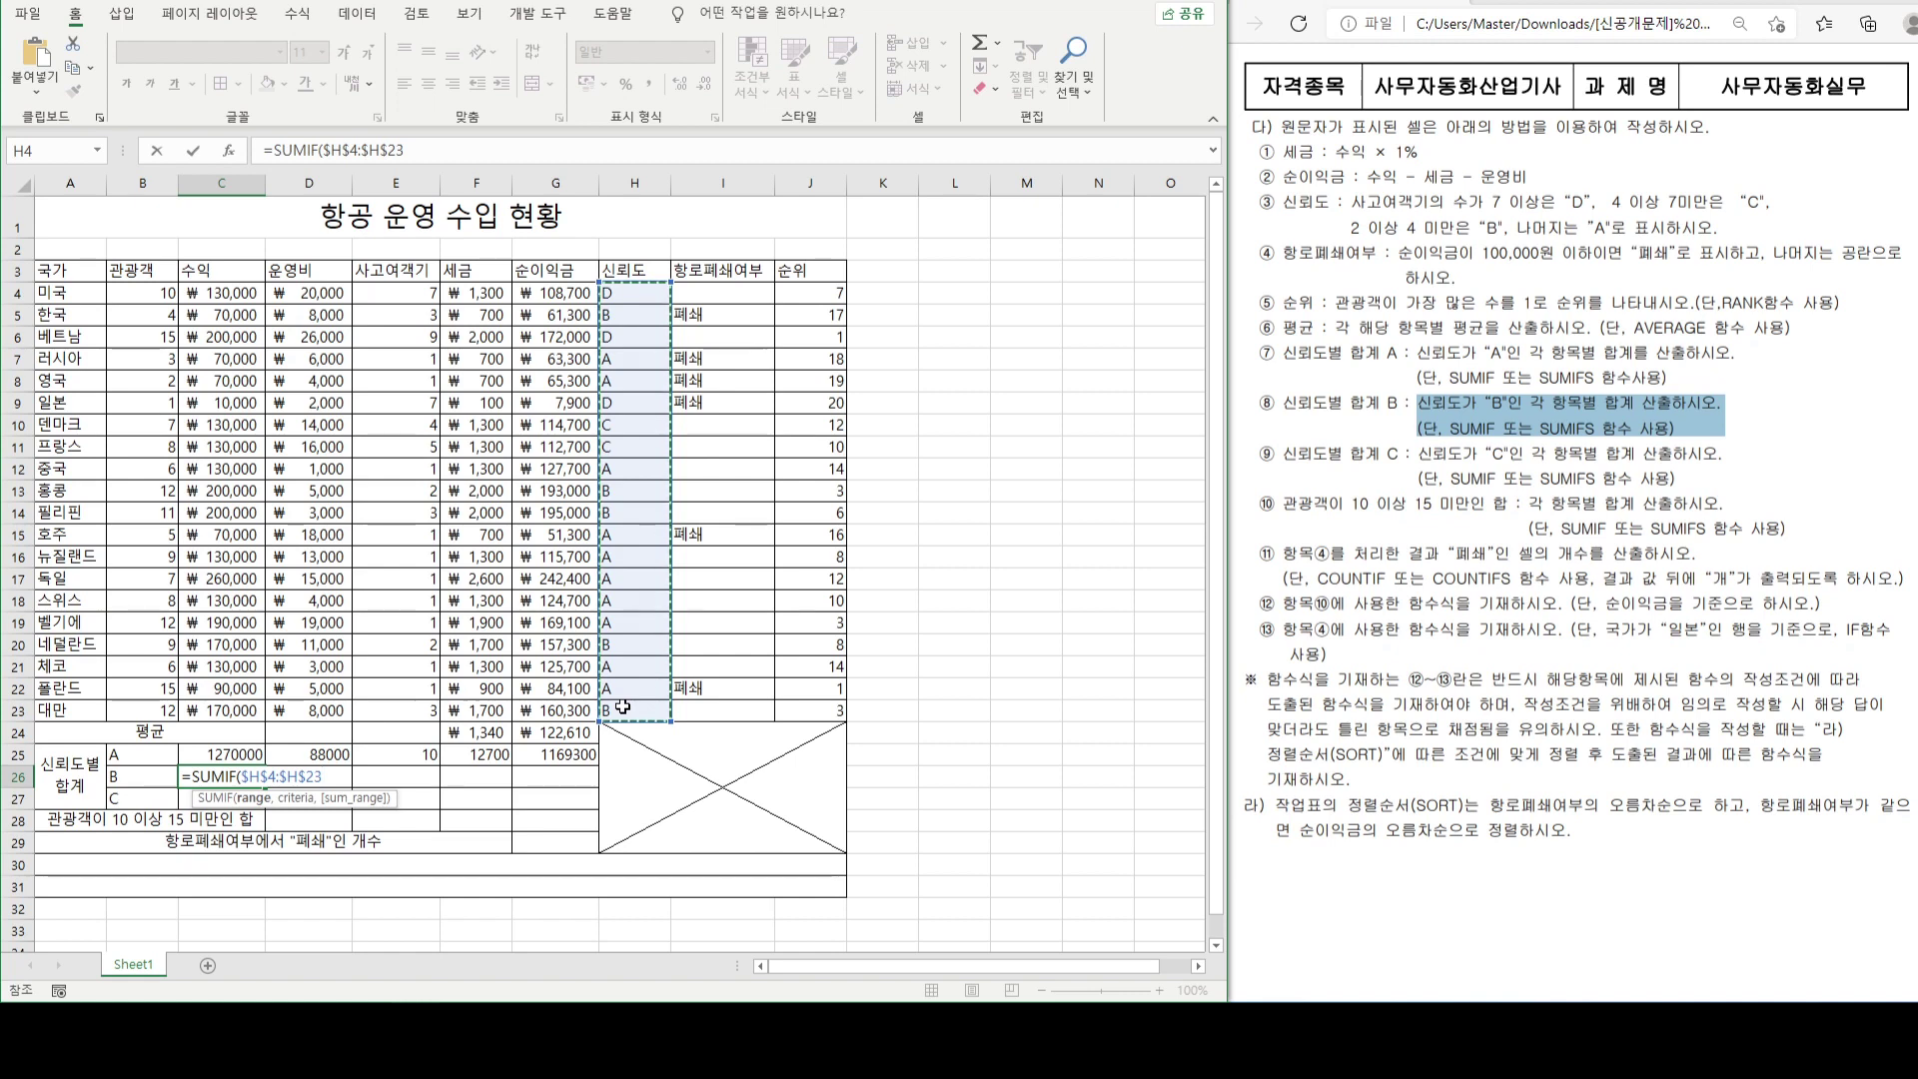
pyautogui.write(',')
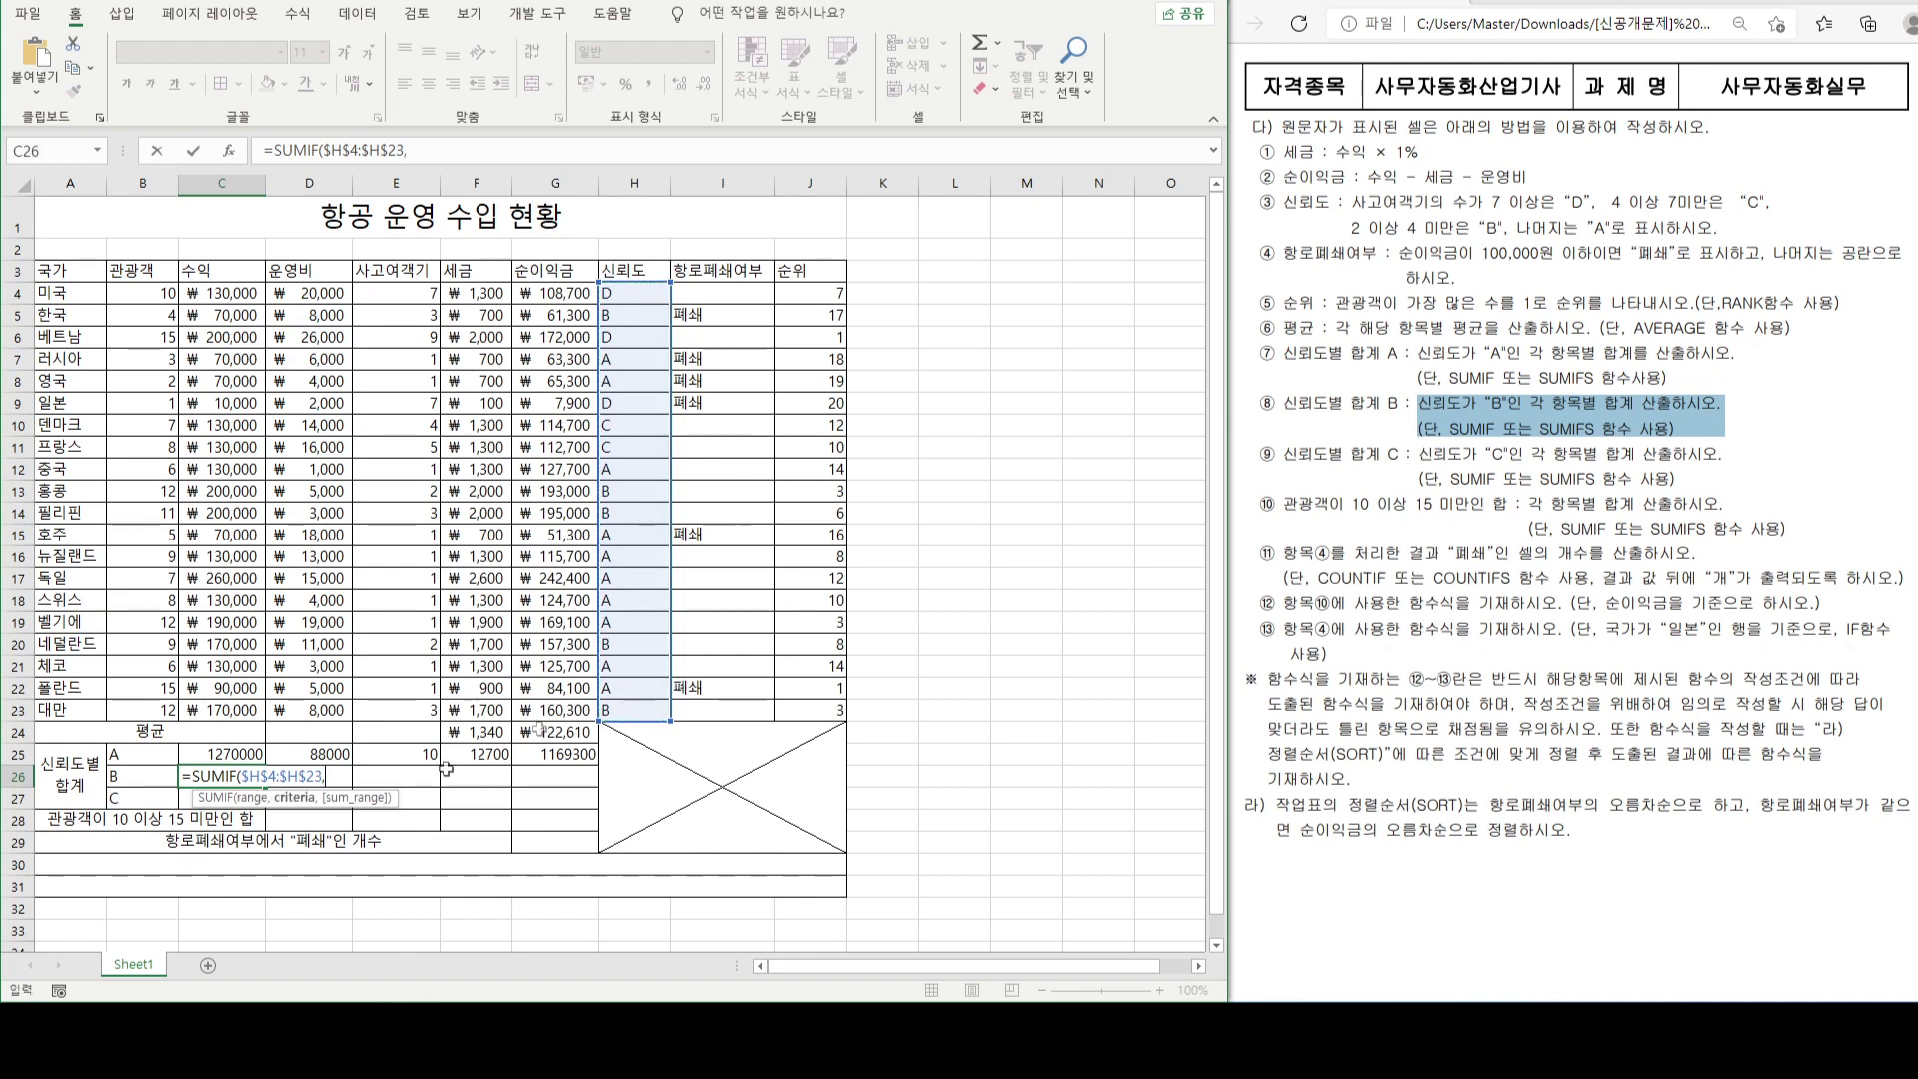
pyautogui.click(133, 777)
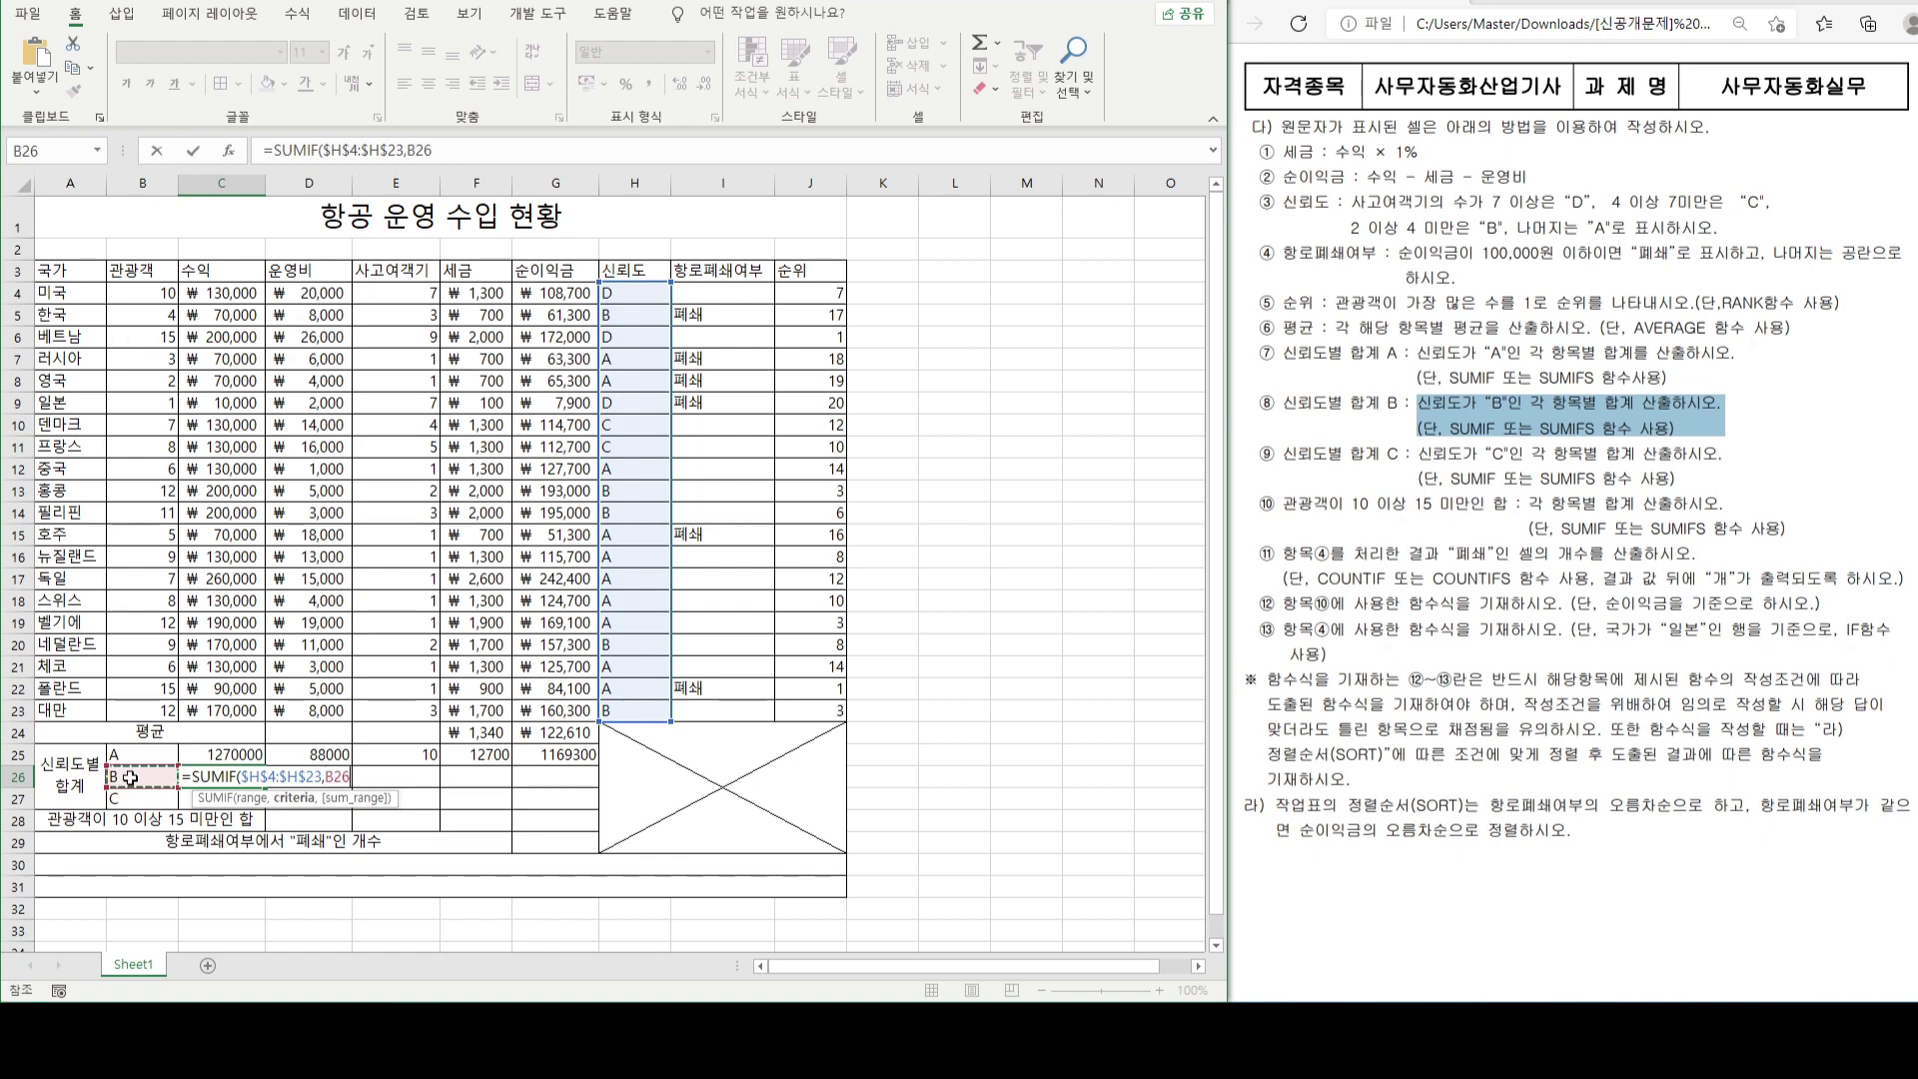
pyautogui.press('F4')
pyautogui.write(',')
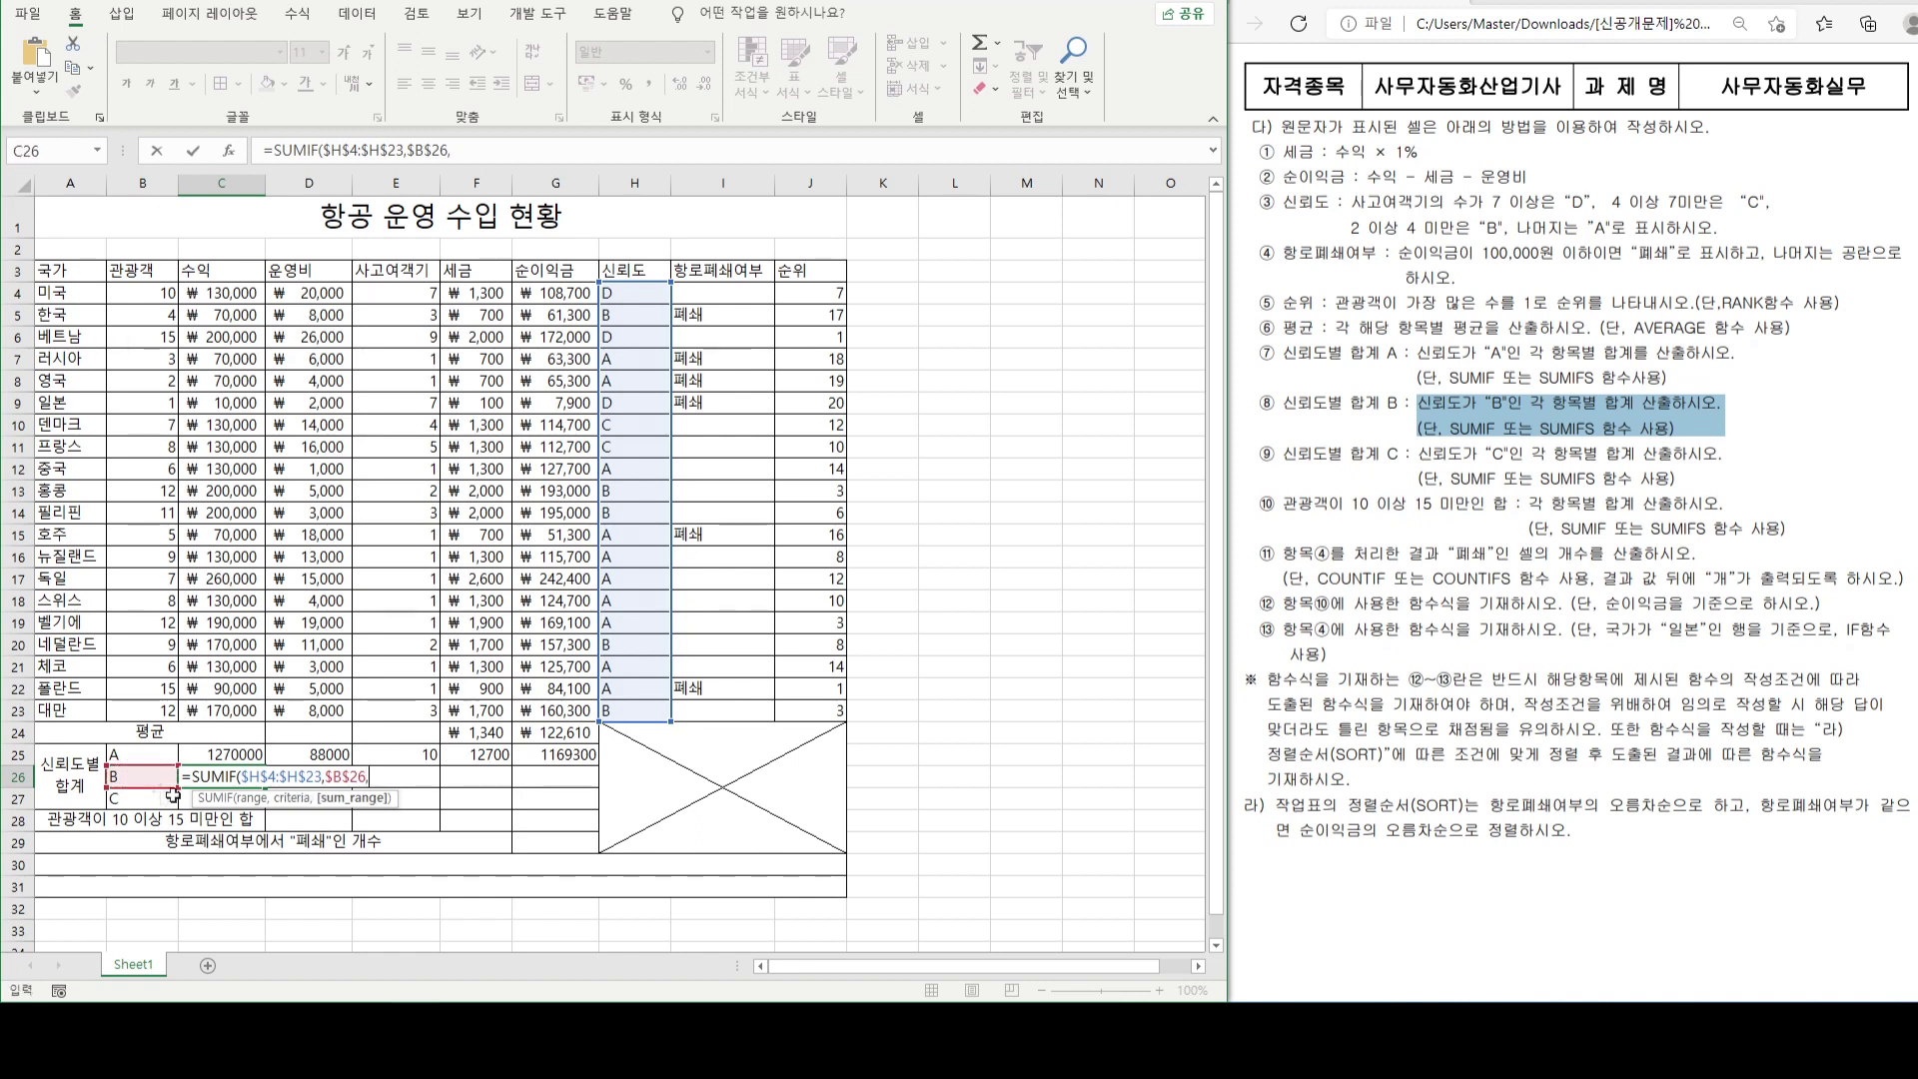
pyautogui.moveTo(244, 292); pyautogui.dragTo(213, 713)
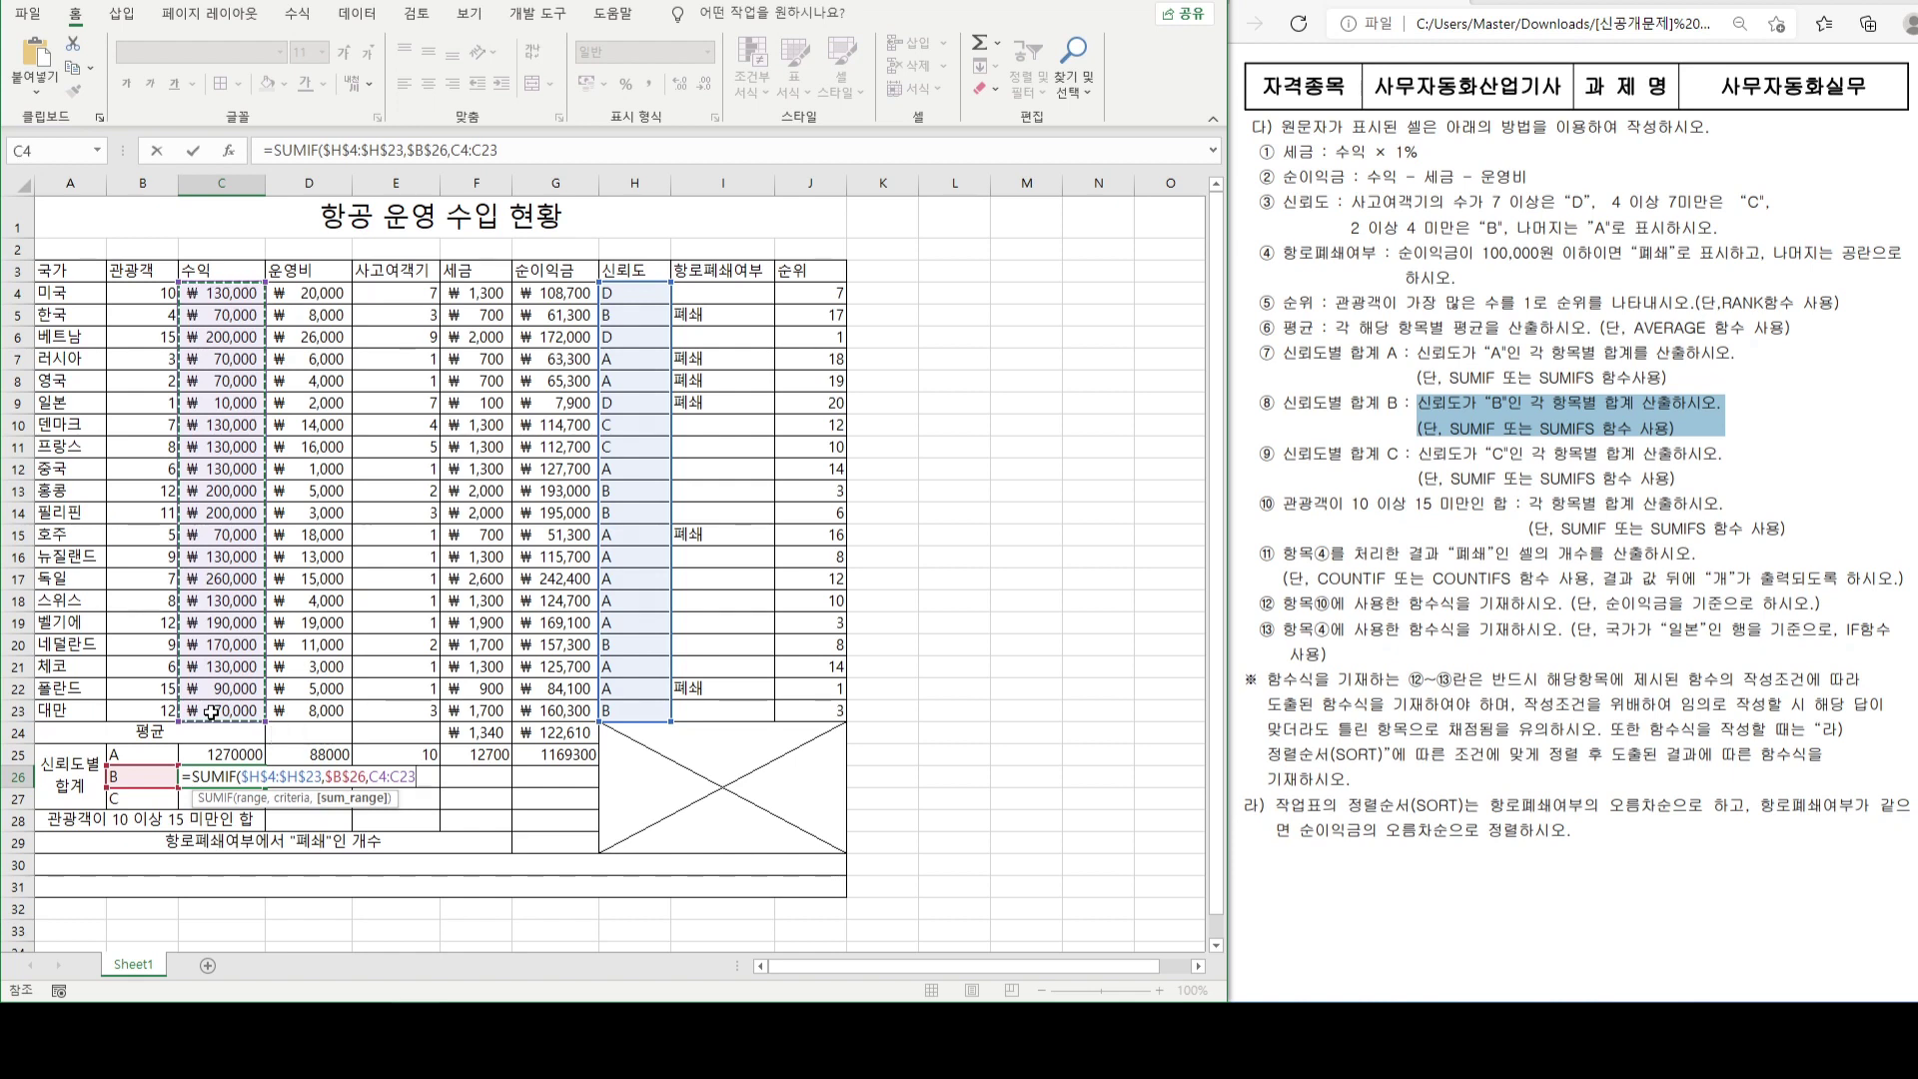
pyautogui.write(')')
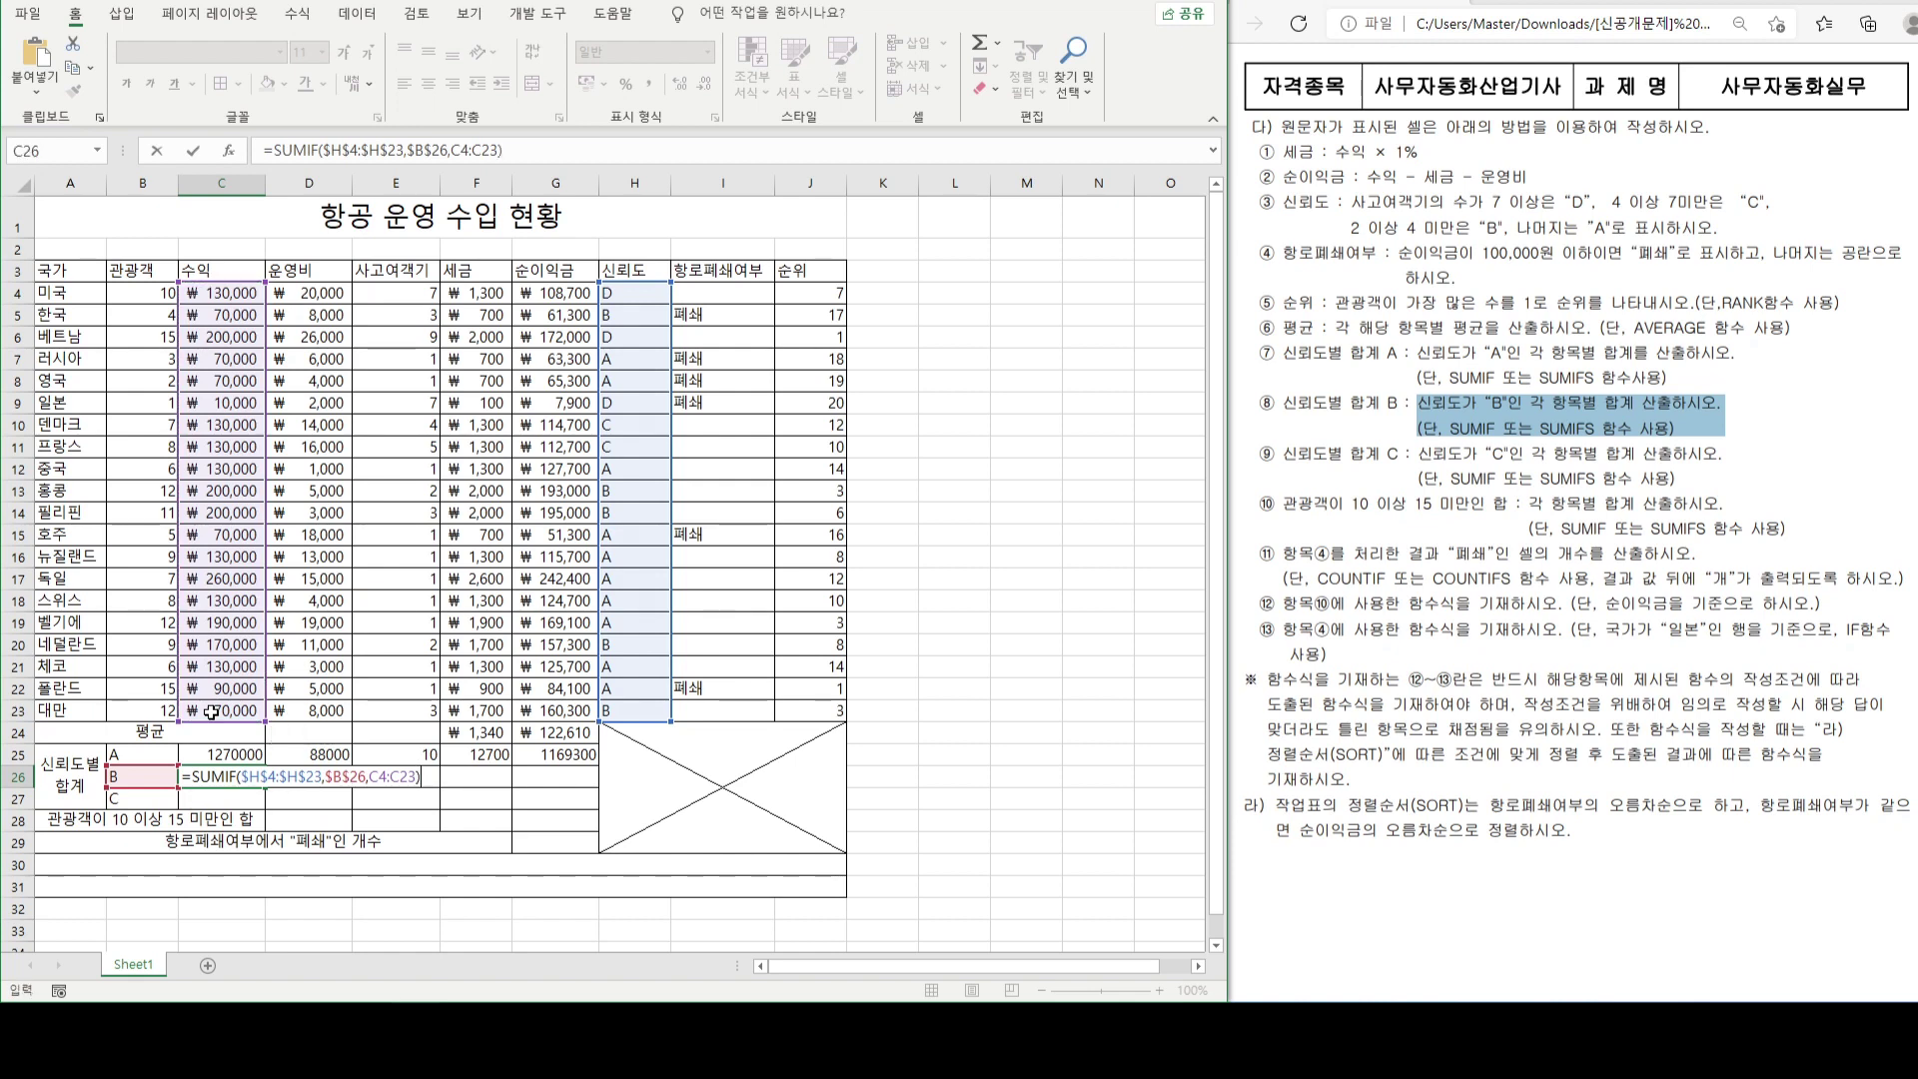
pyautogui.hotkey('ctrl', 'Return')
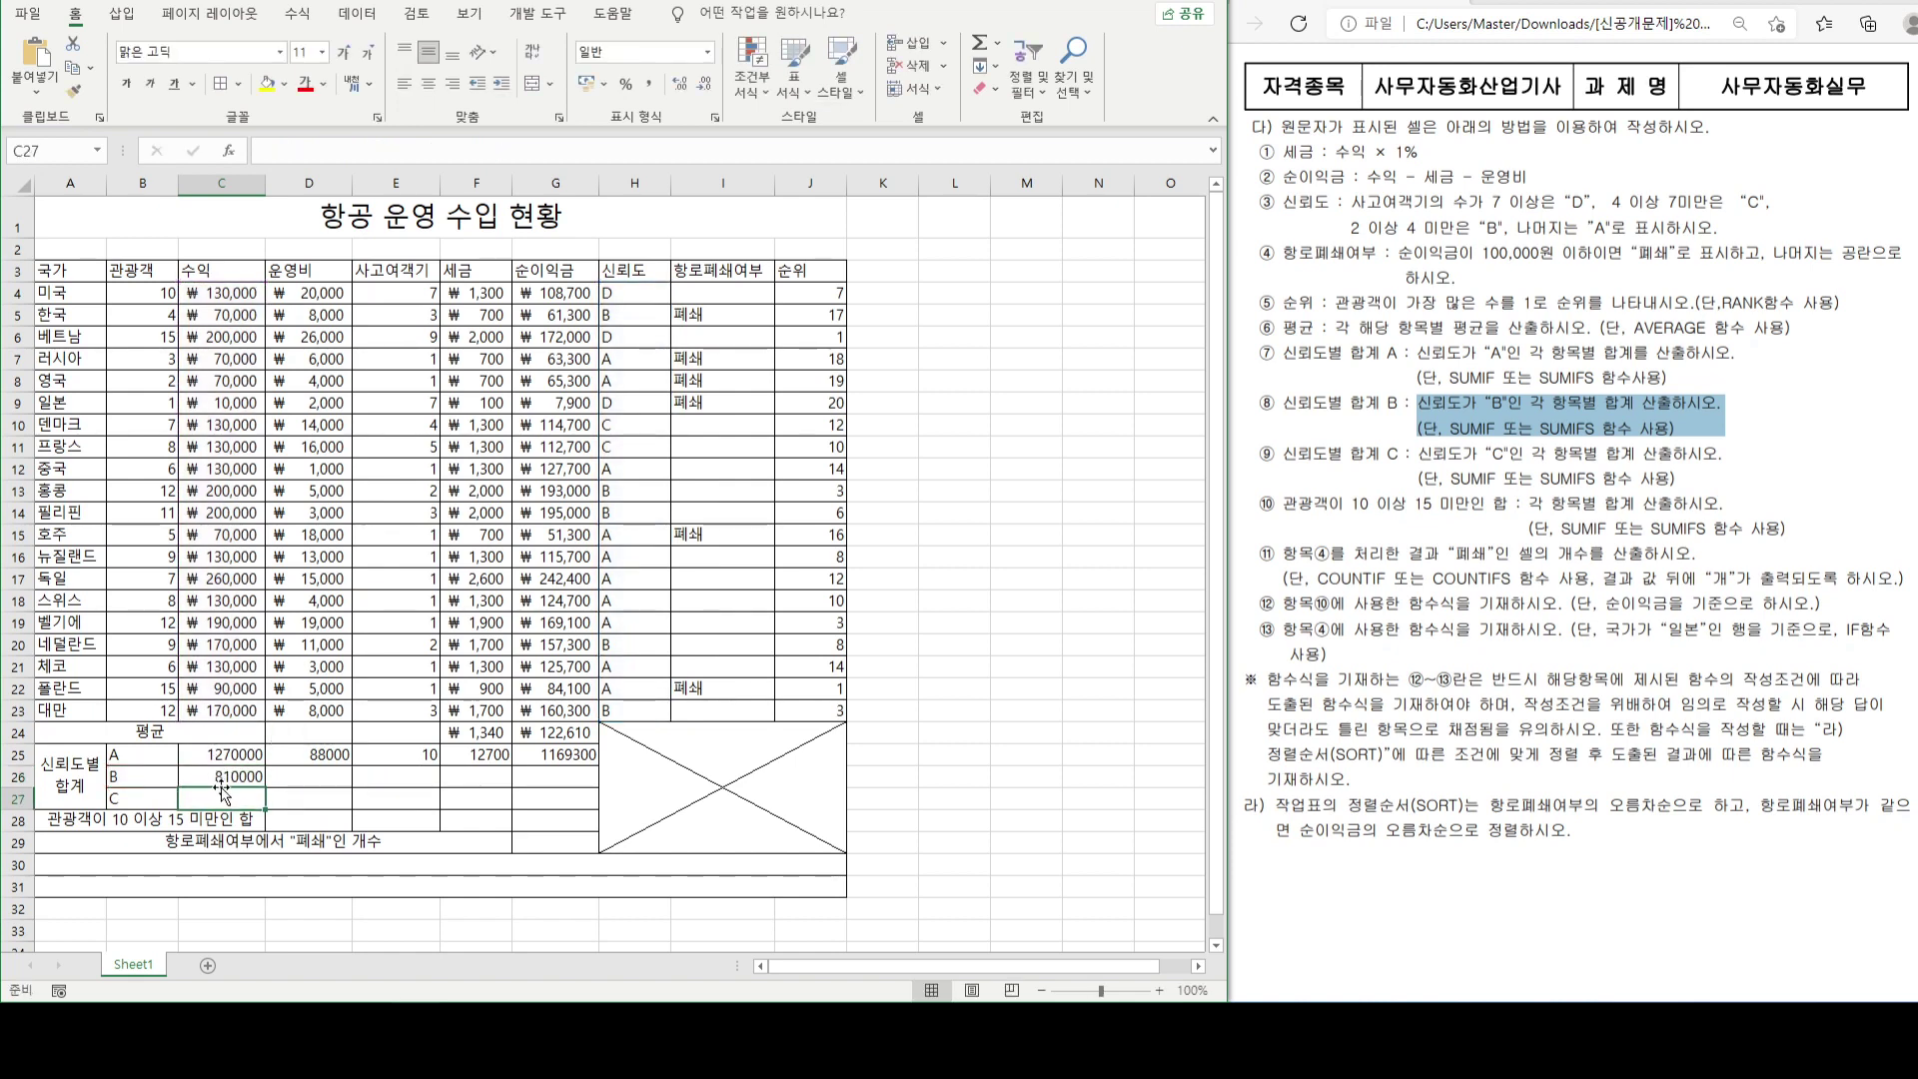
# - Fill the 신뢰도 B total formula from C26 across to G26 and check the ranges in G26's formula
pyautogui.moveTo(266, 788); pyautogui.dragTo(572, 788)
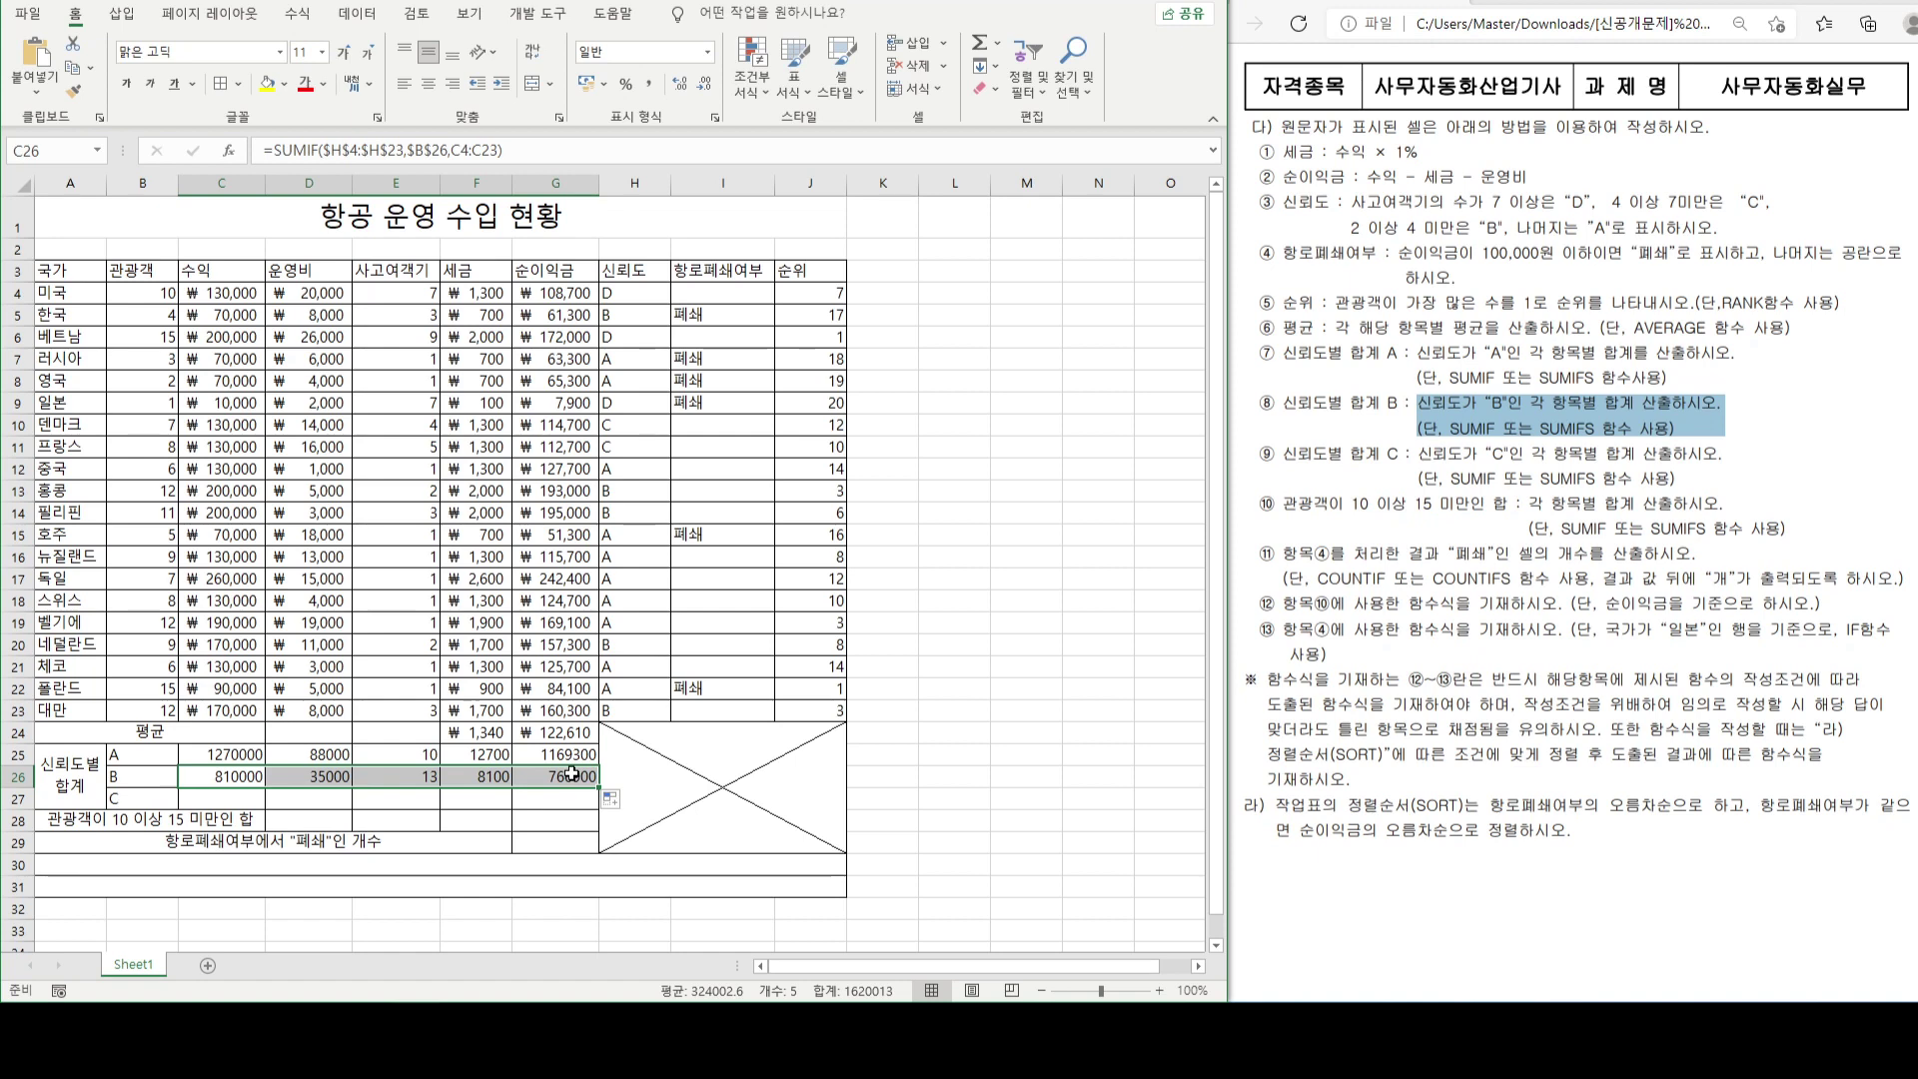
pyautogui.doubleClick(569, 778)
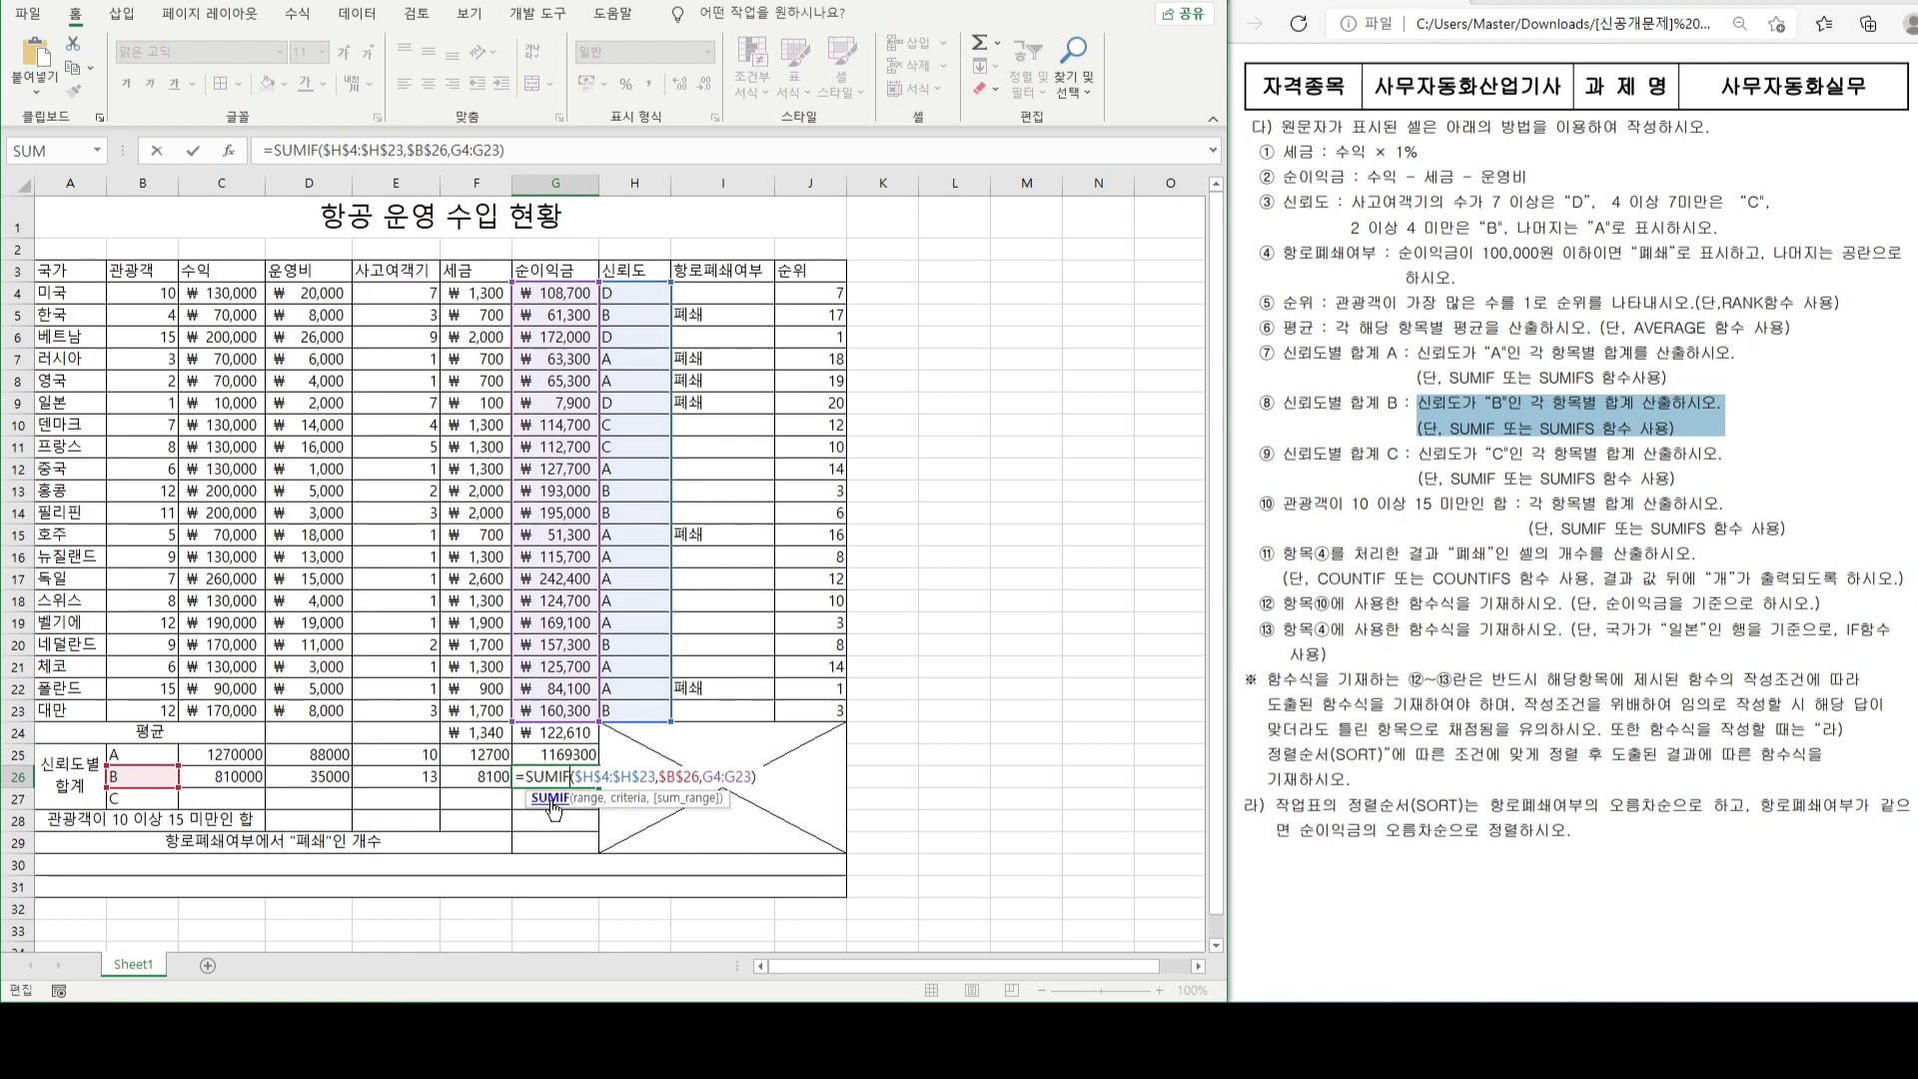
pyautogui.press('Return')
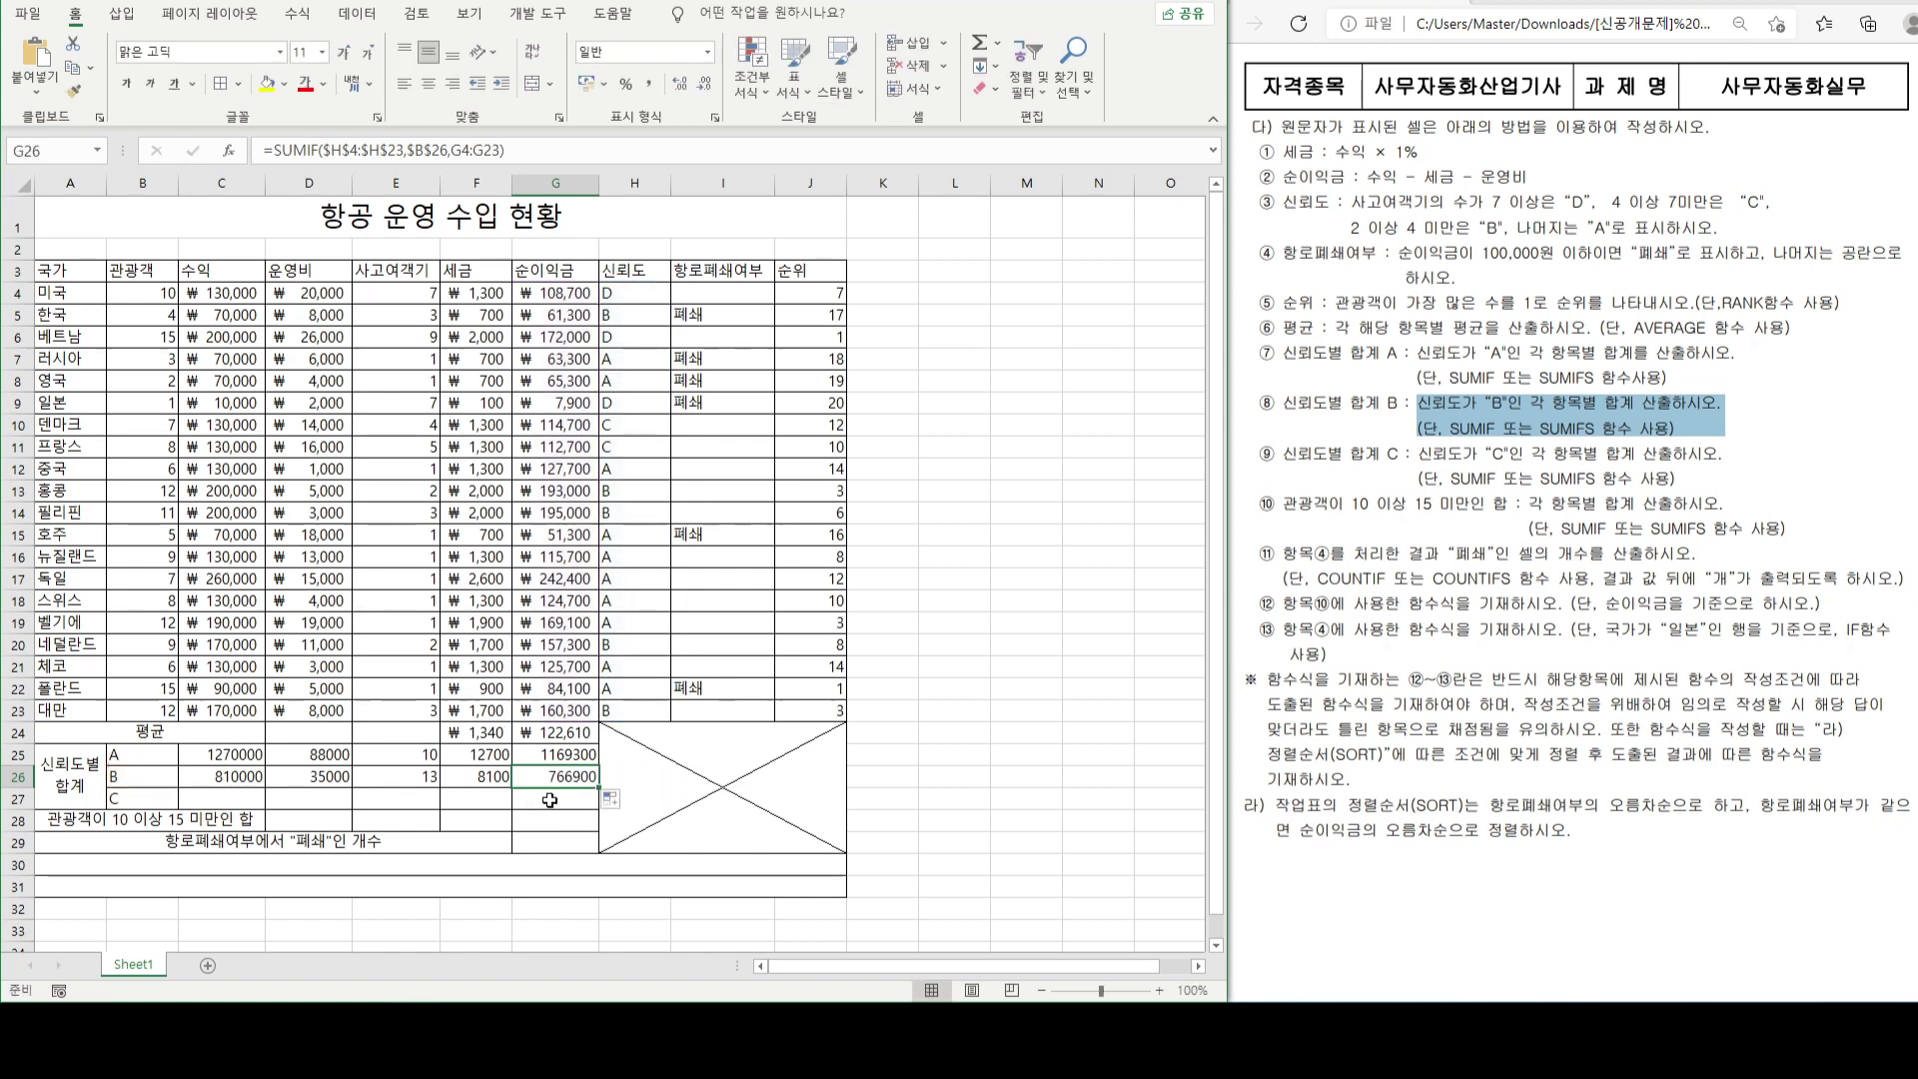
# - Following task item ⑨, enter =SUMIF($H$4:$H$23,"C",C4:C23) in C27 to total 수익 for 신뢰도 C
pyautogui.click(221, 795)
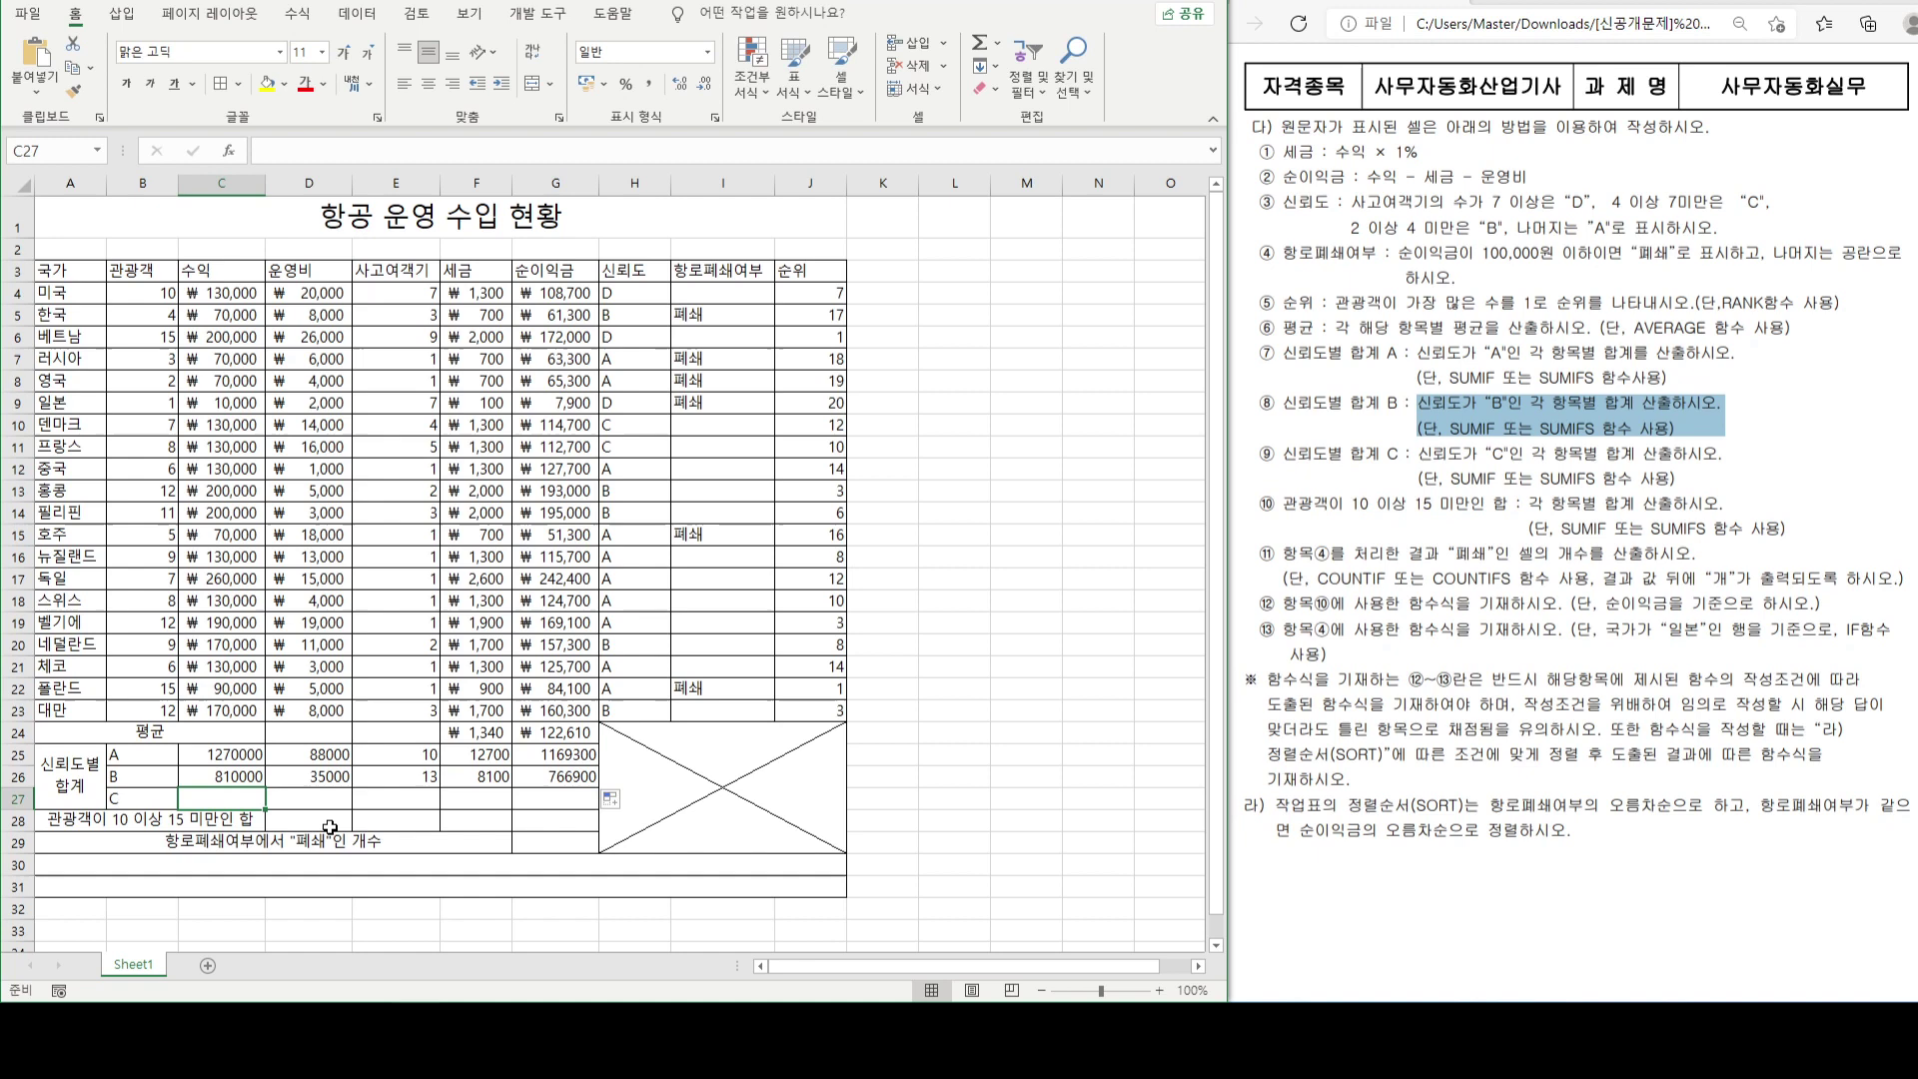
pyautogui.moveTo(1420, 455); pyautogui.dragTo(1719, 488)
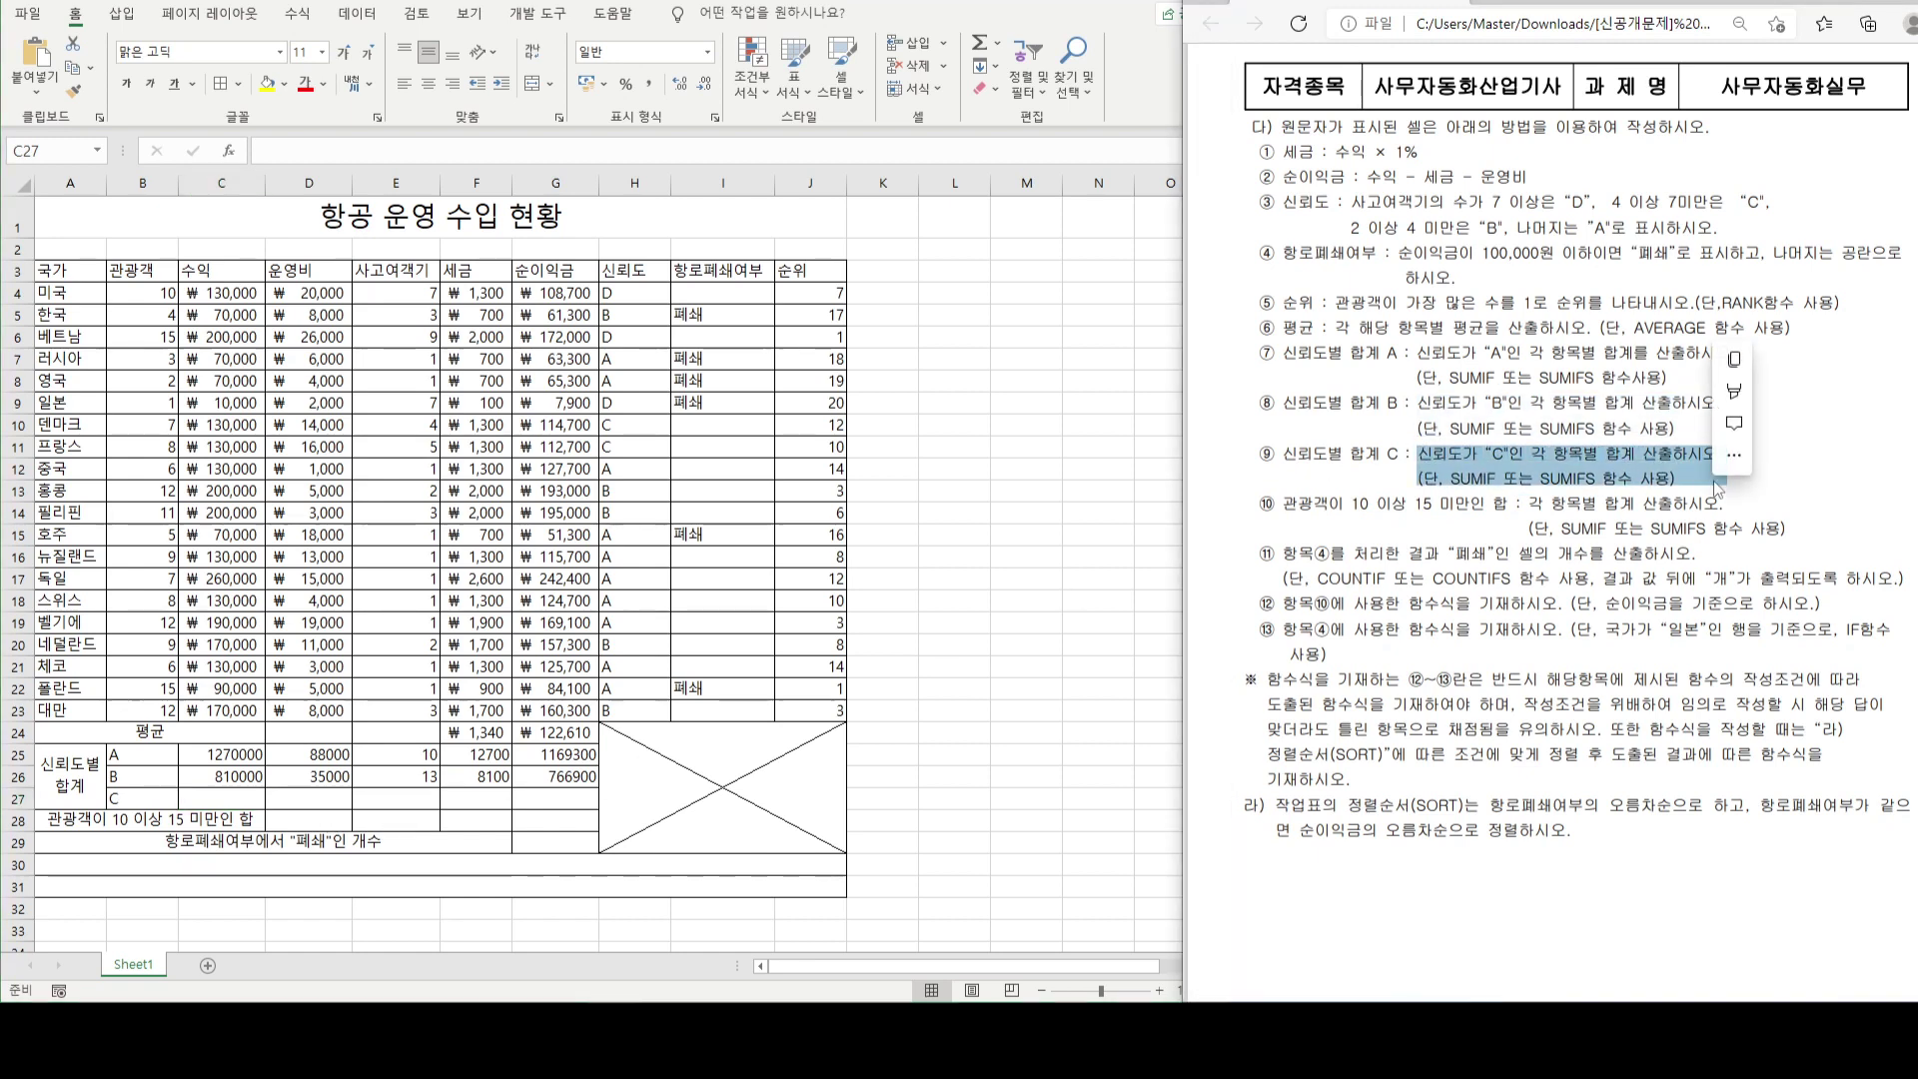
pyautogui.click(225, 800)
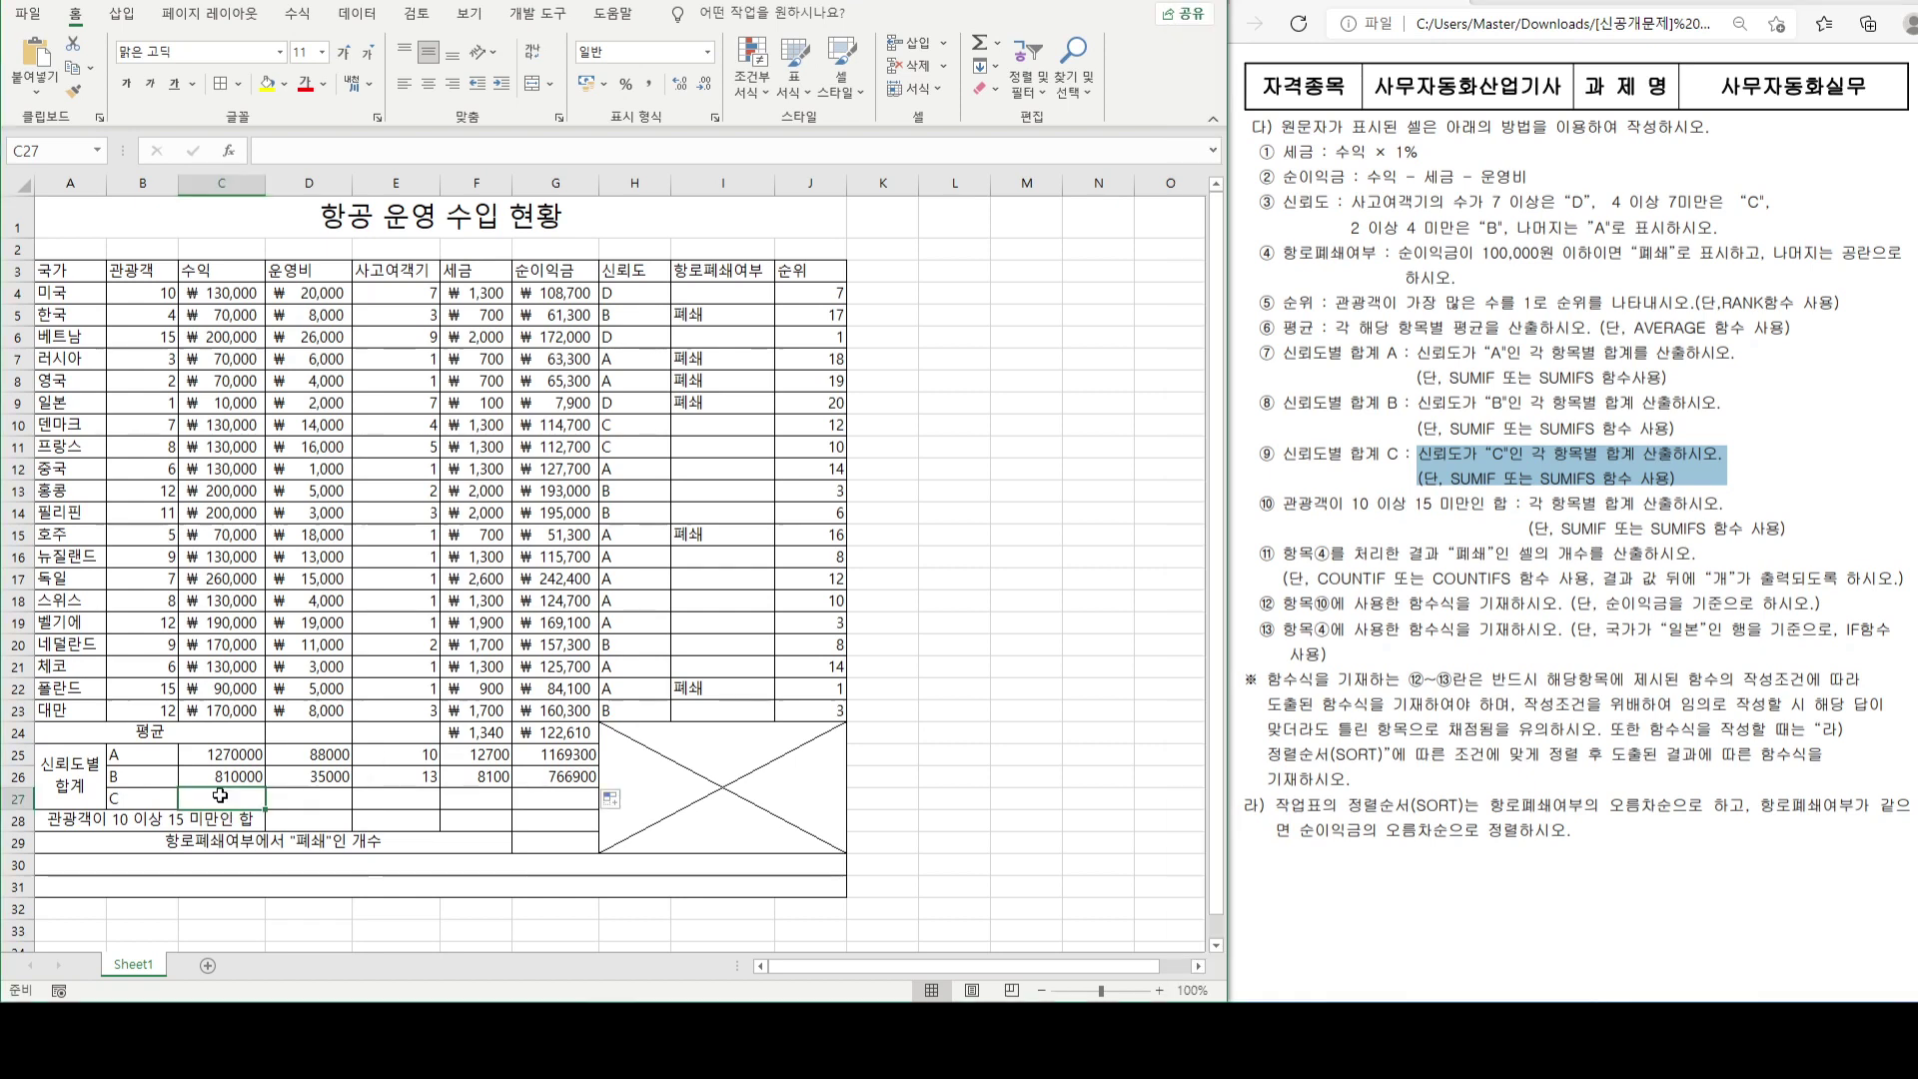
pyautogui.write('=')
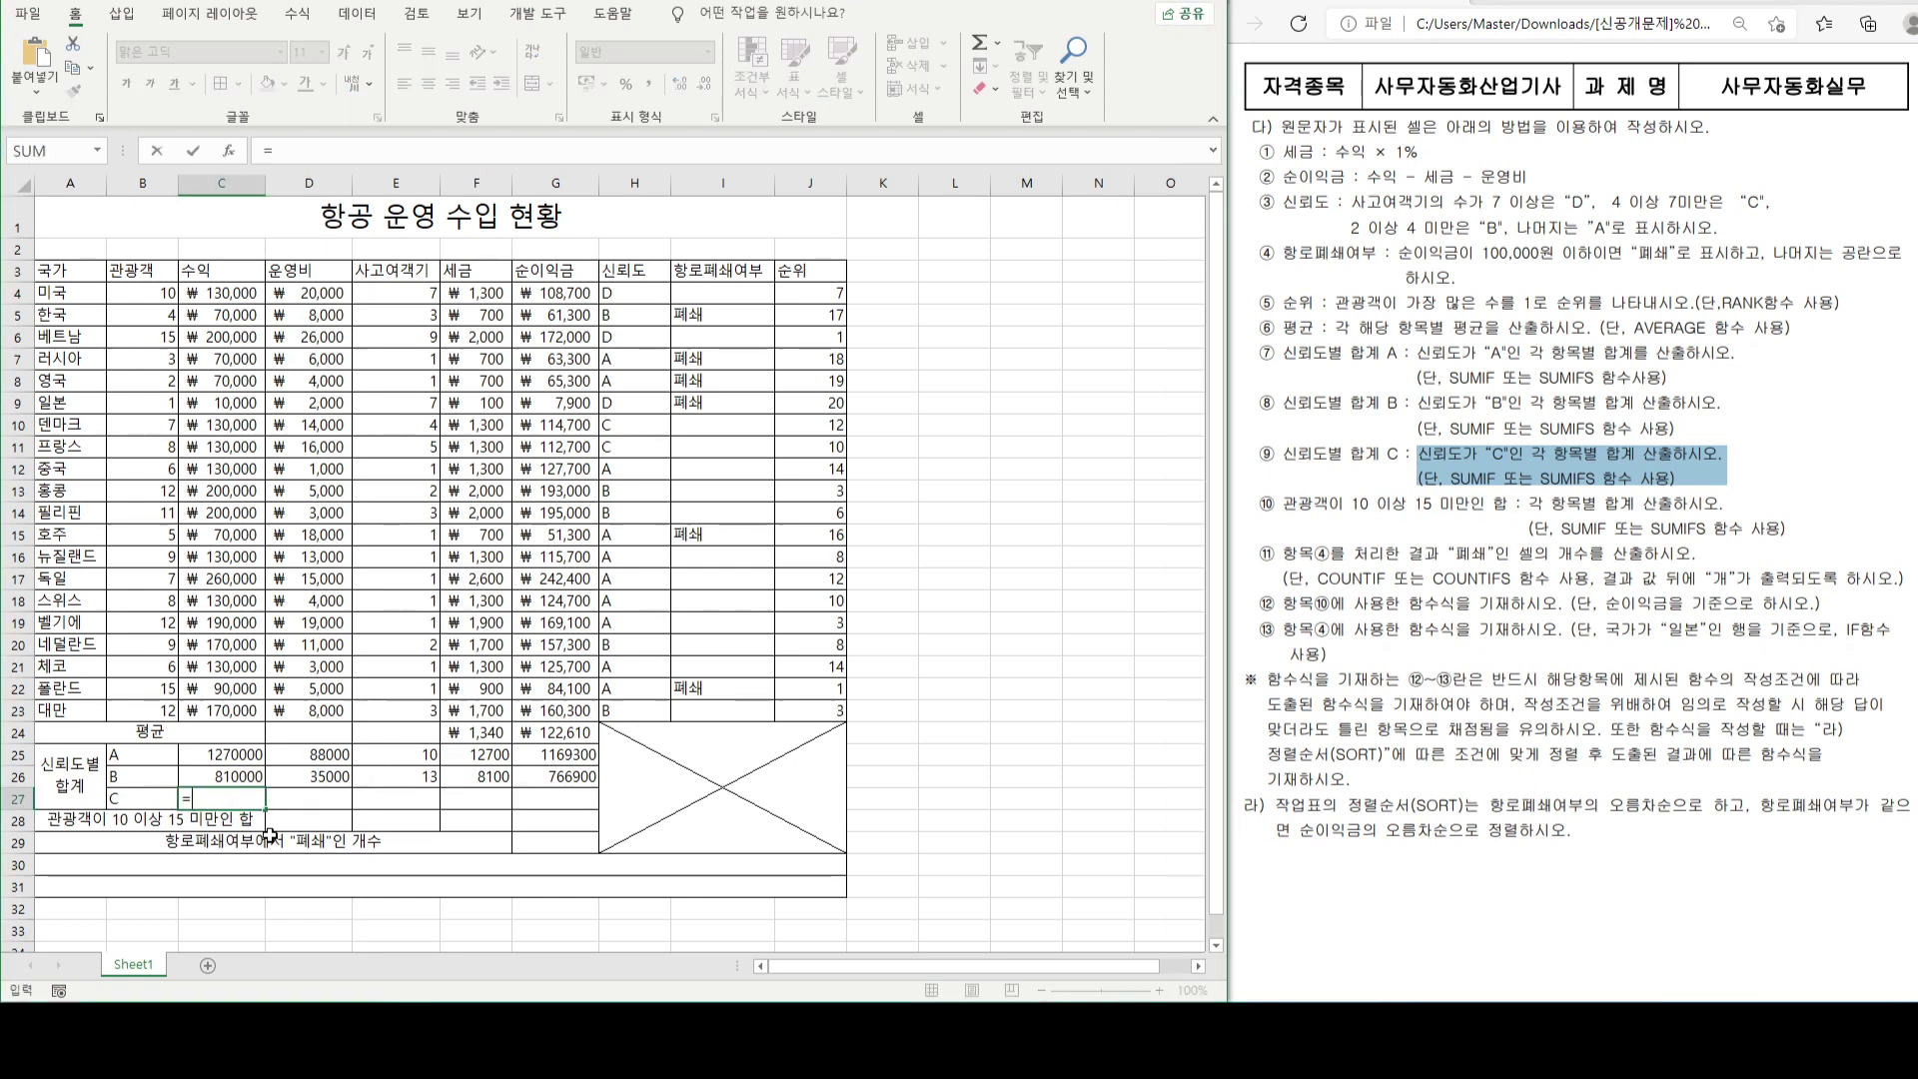
pyautogui.write('SUMIF')
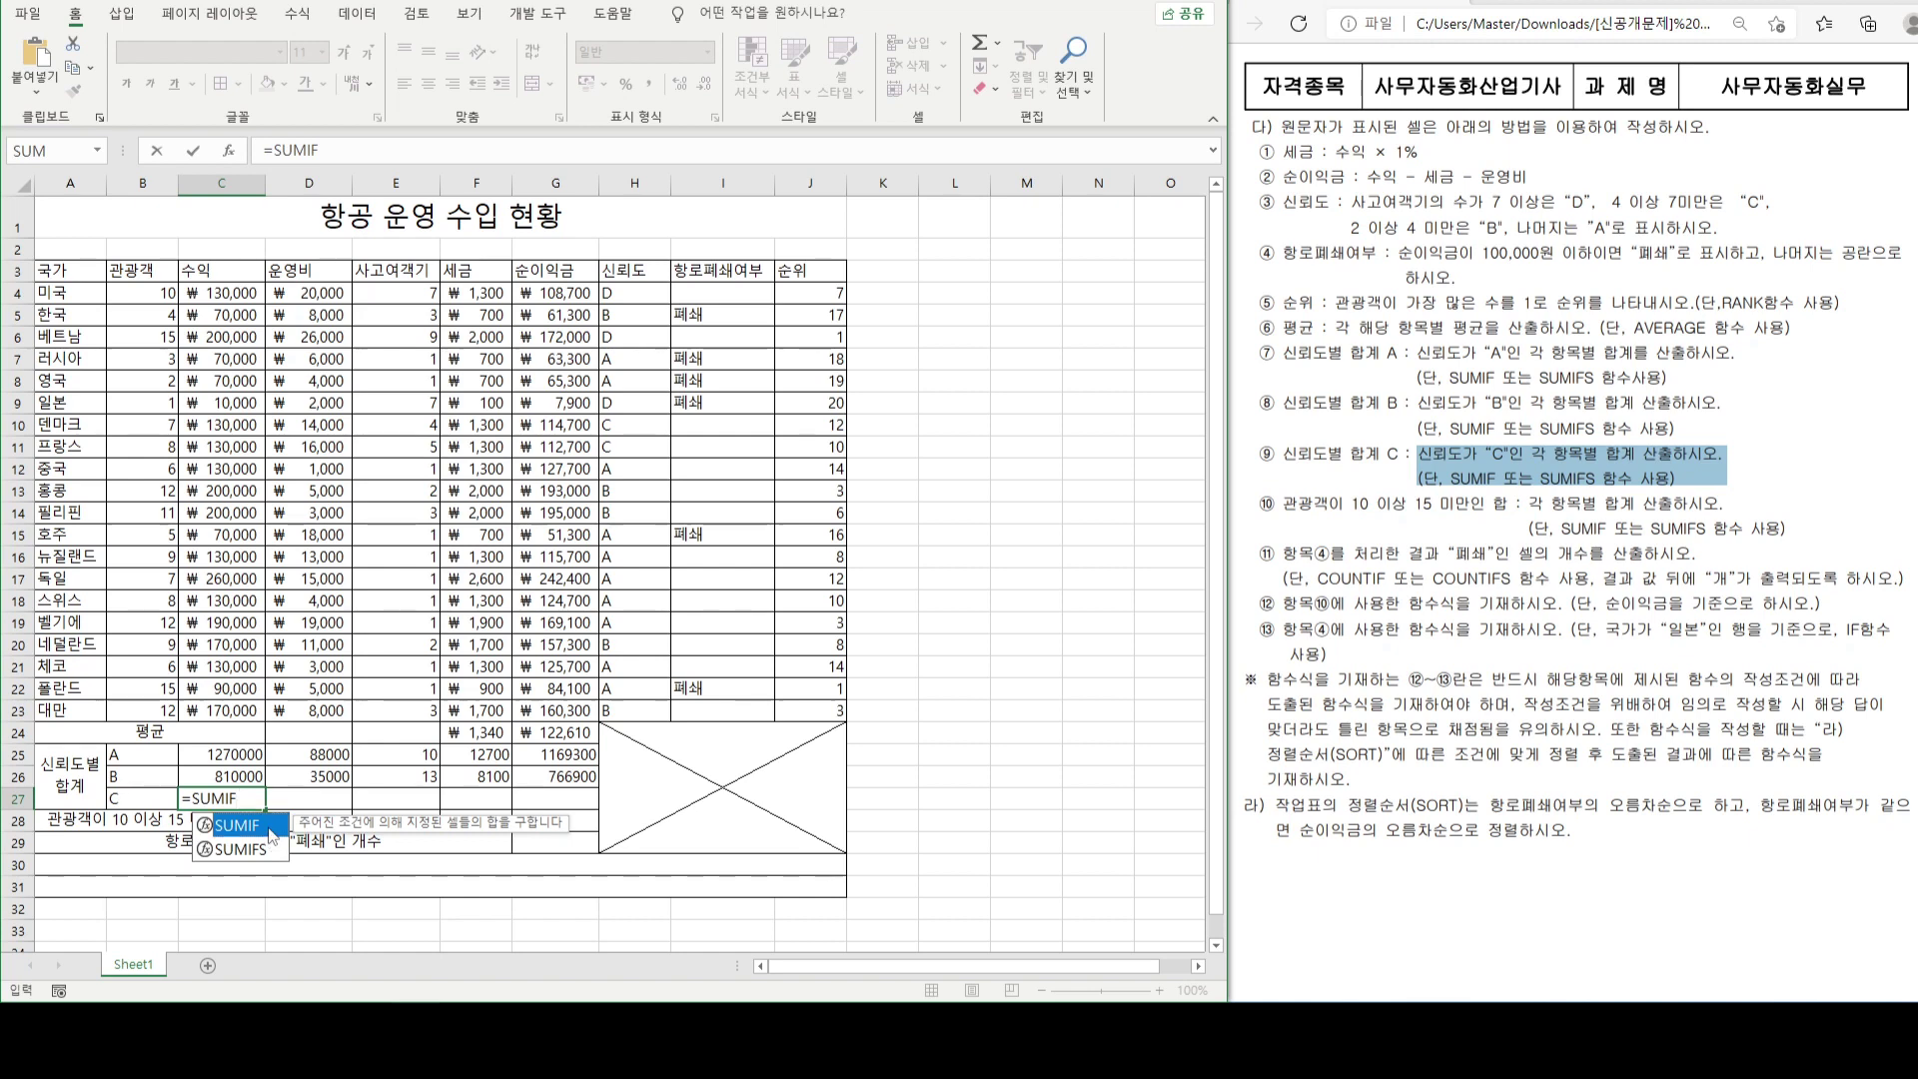
pyautogui.doubleClick(269, 830)
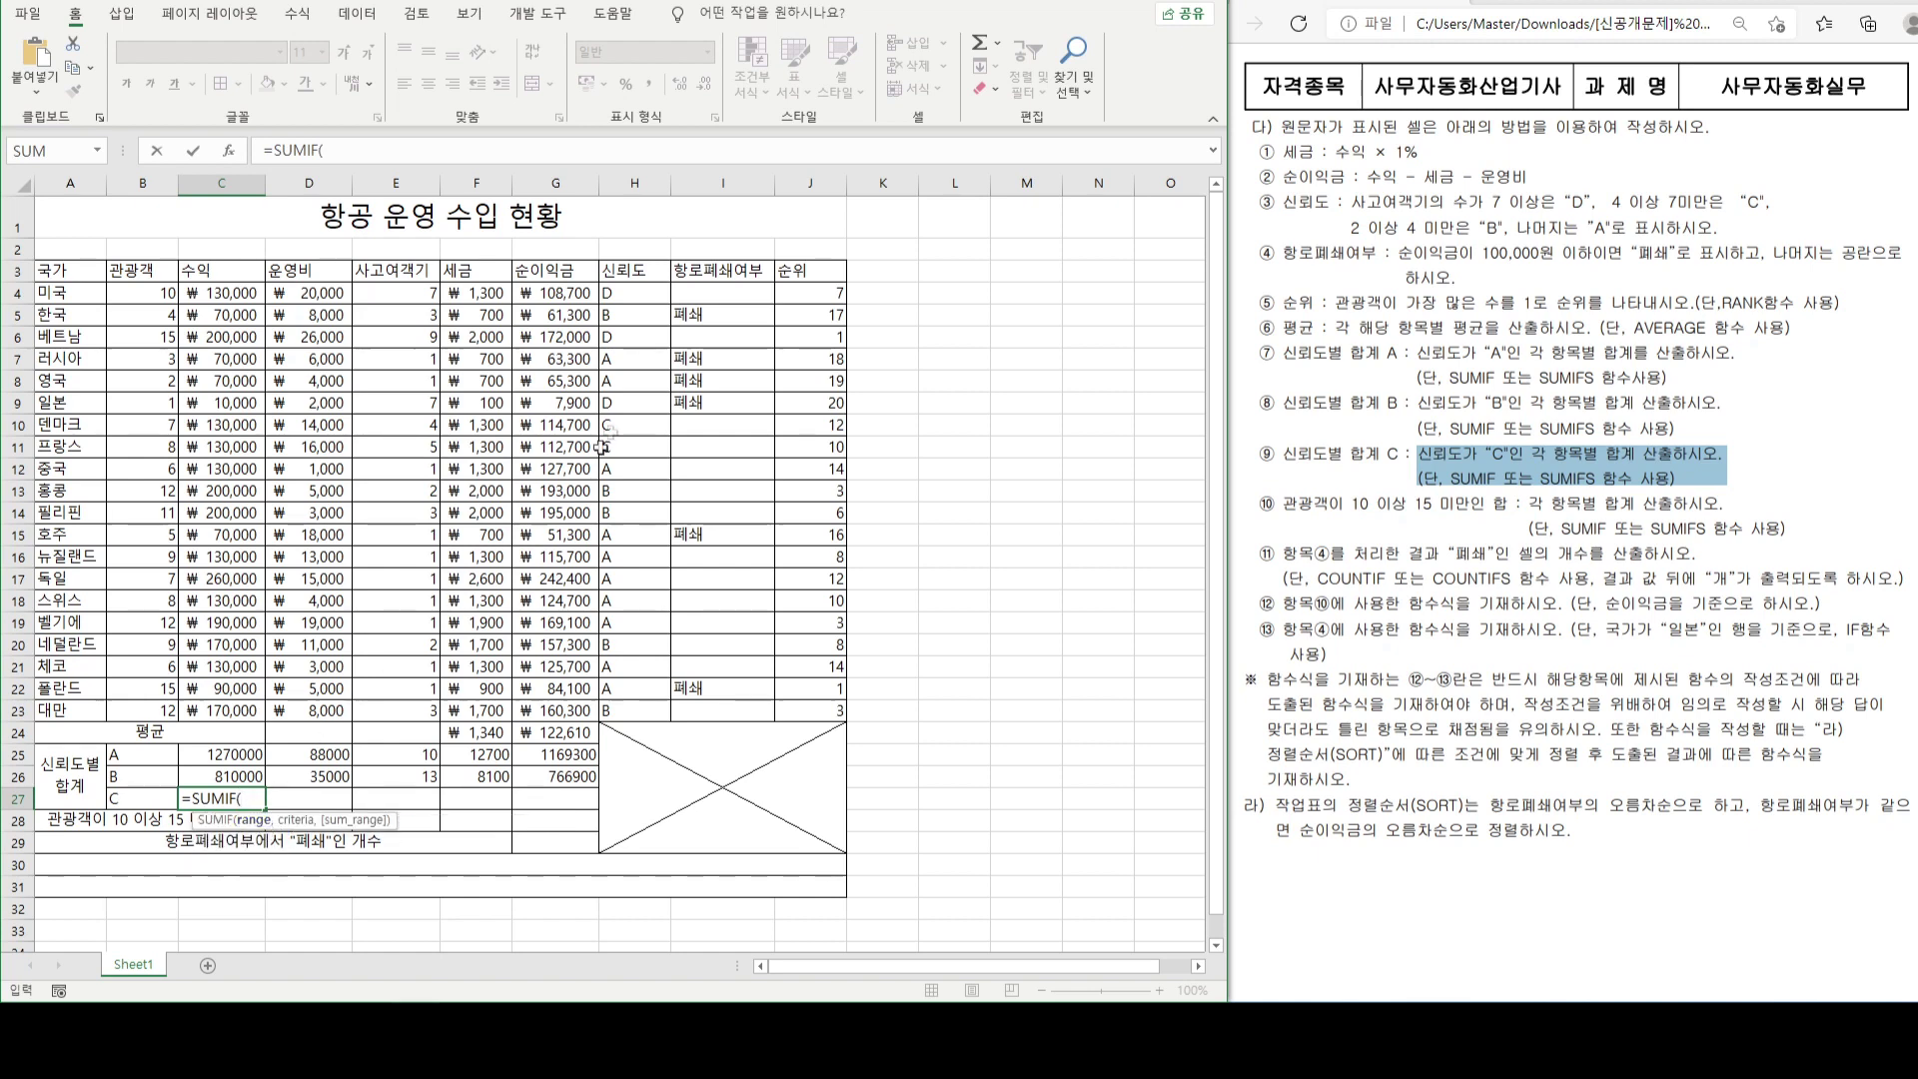
pyautogui.moveTo(648, 295); pyautogui.dragTo(619, 705)
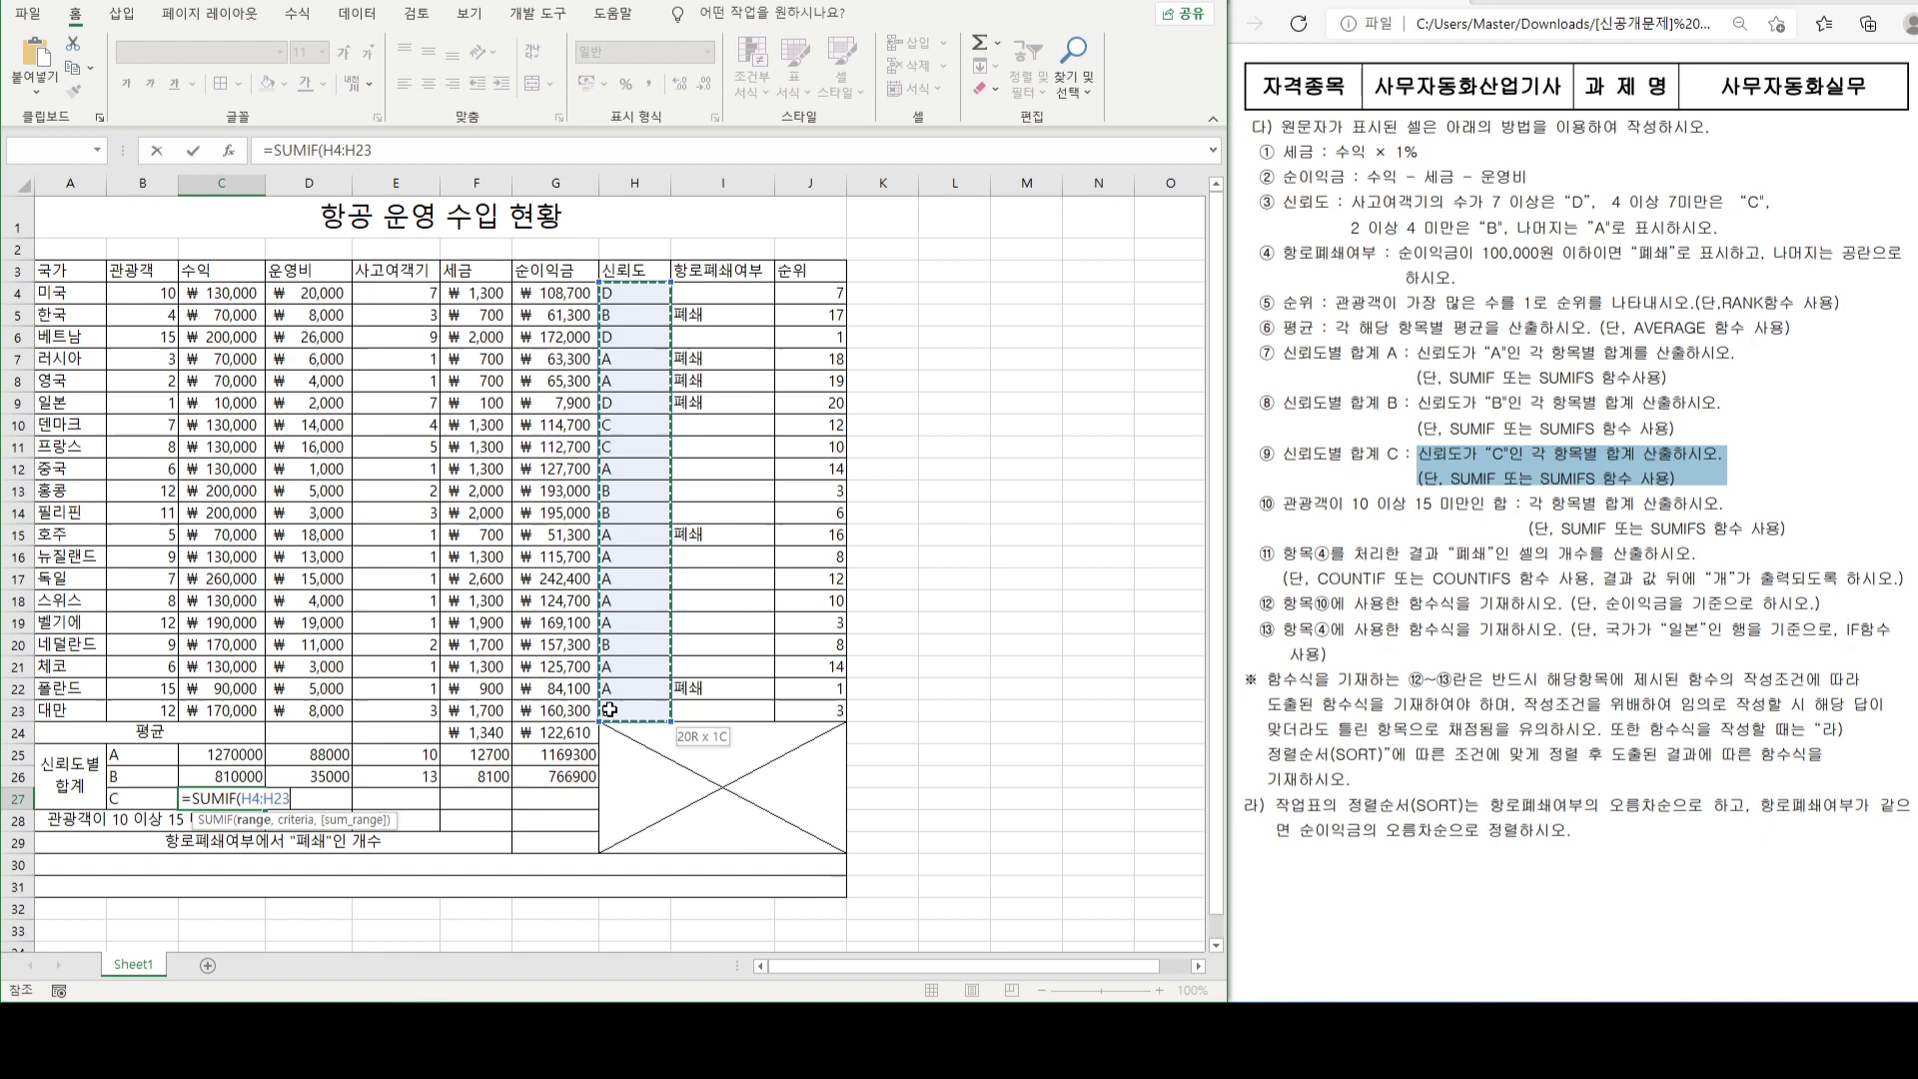
pyautogui.press('F4')
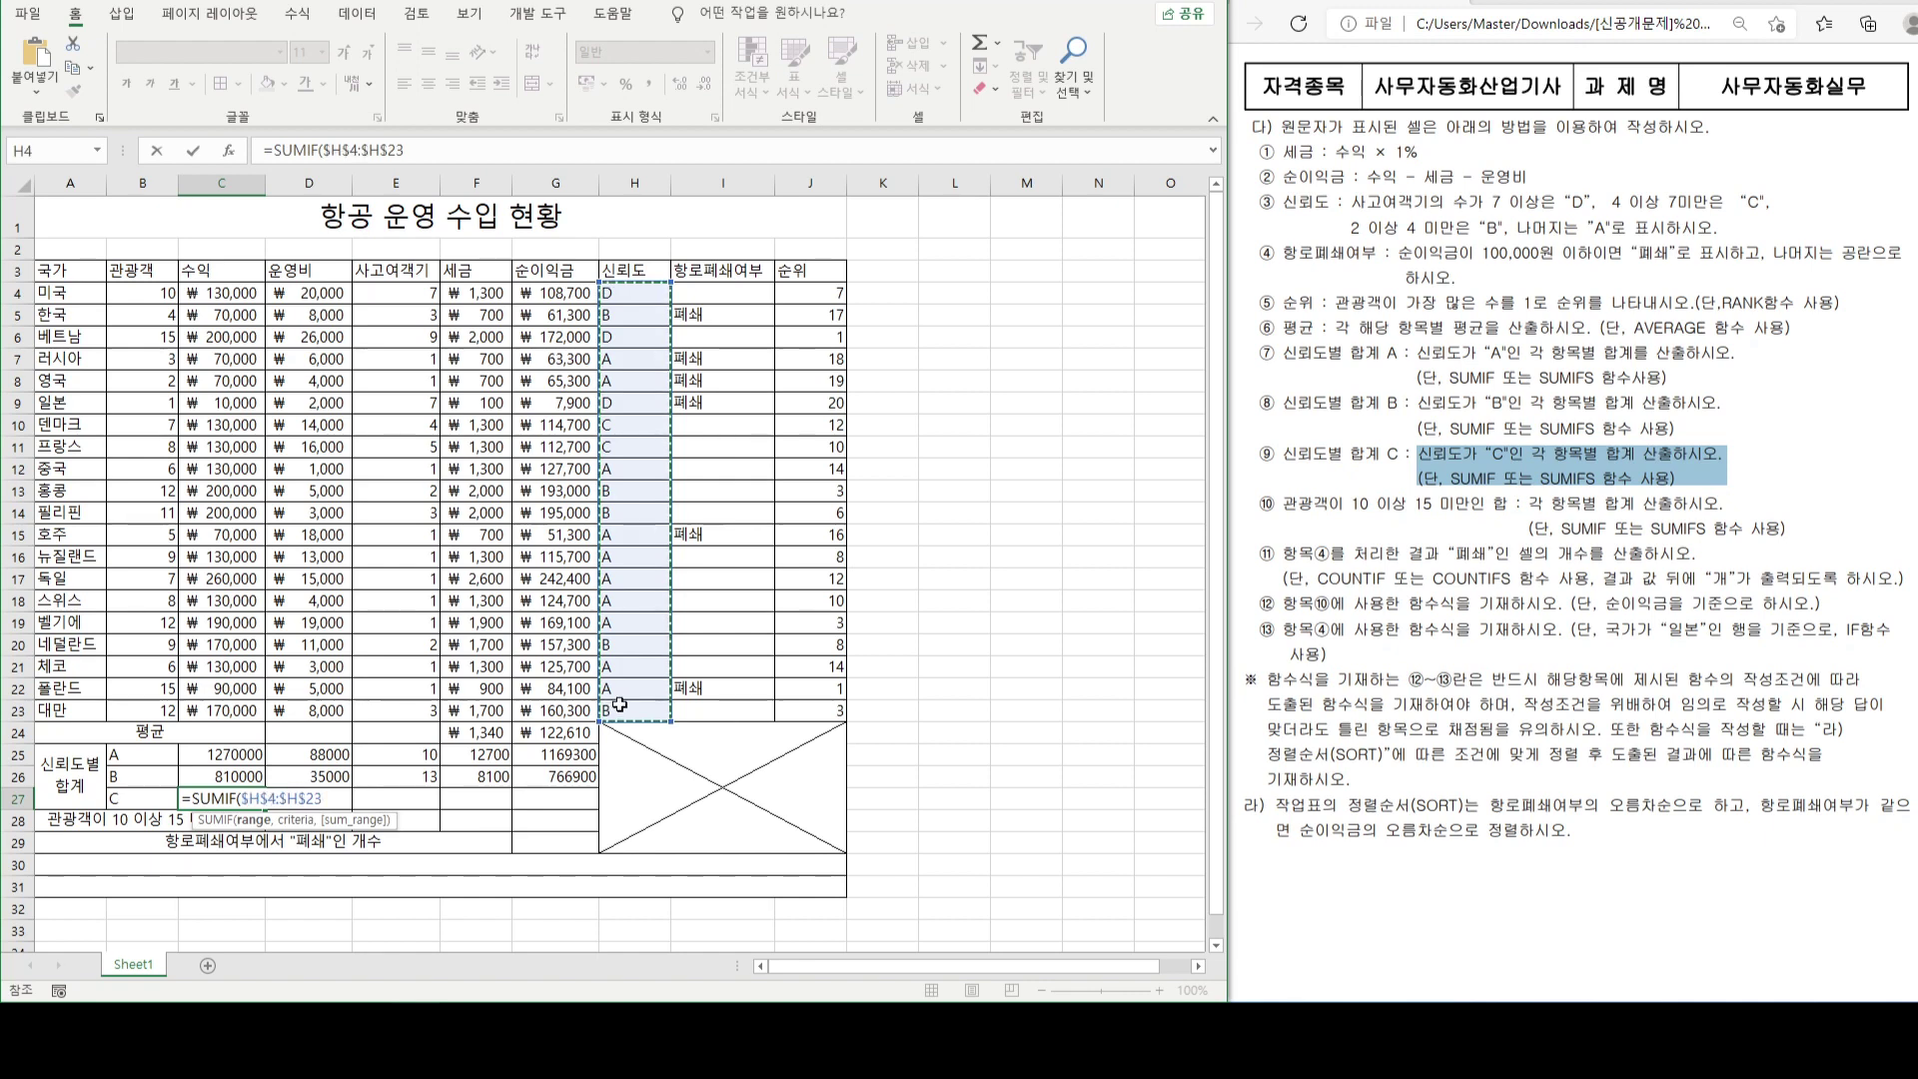
pyautogui.write(',"C')
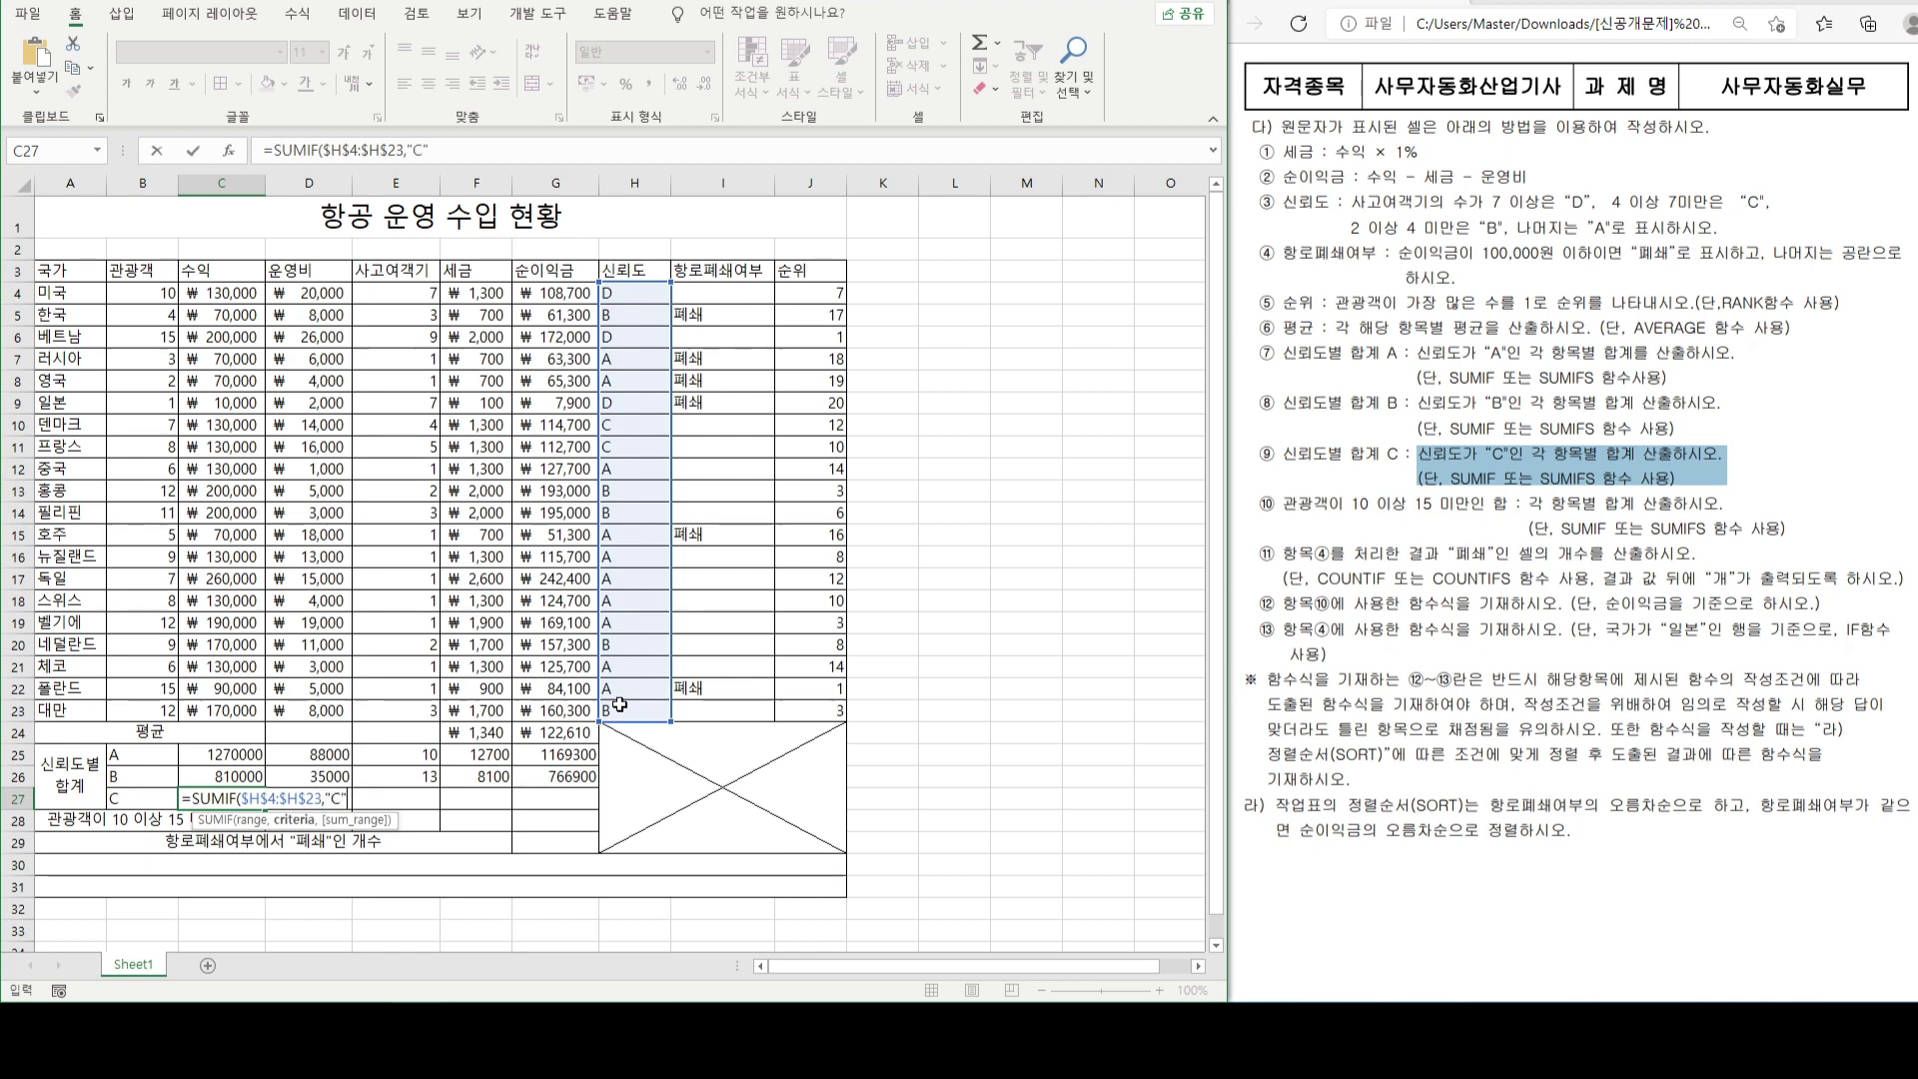
pyautogui.write('",')
pyautogui.moveTo(244, 295); pyautogui.dragTo(229, 712)
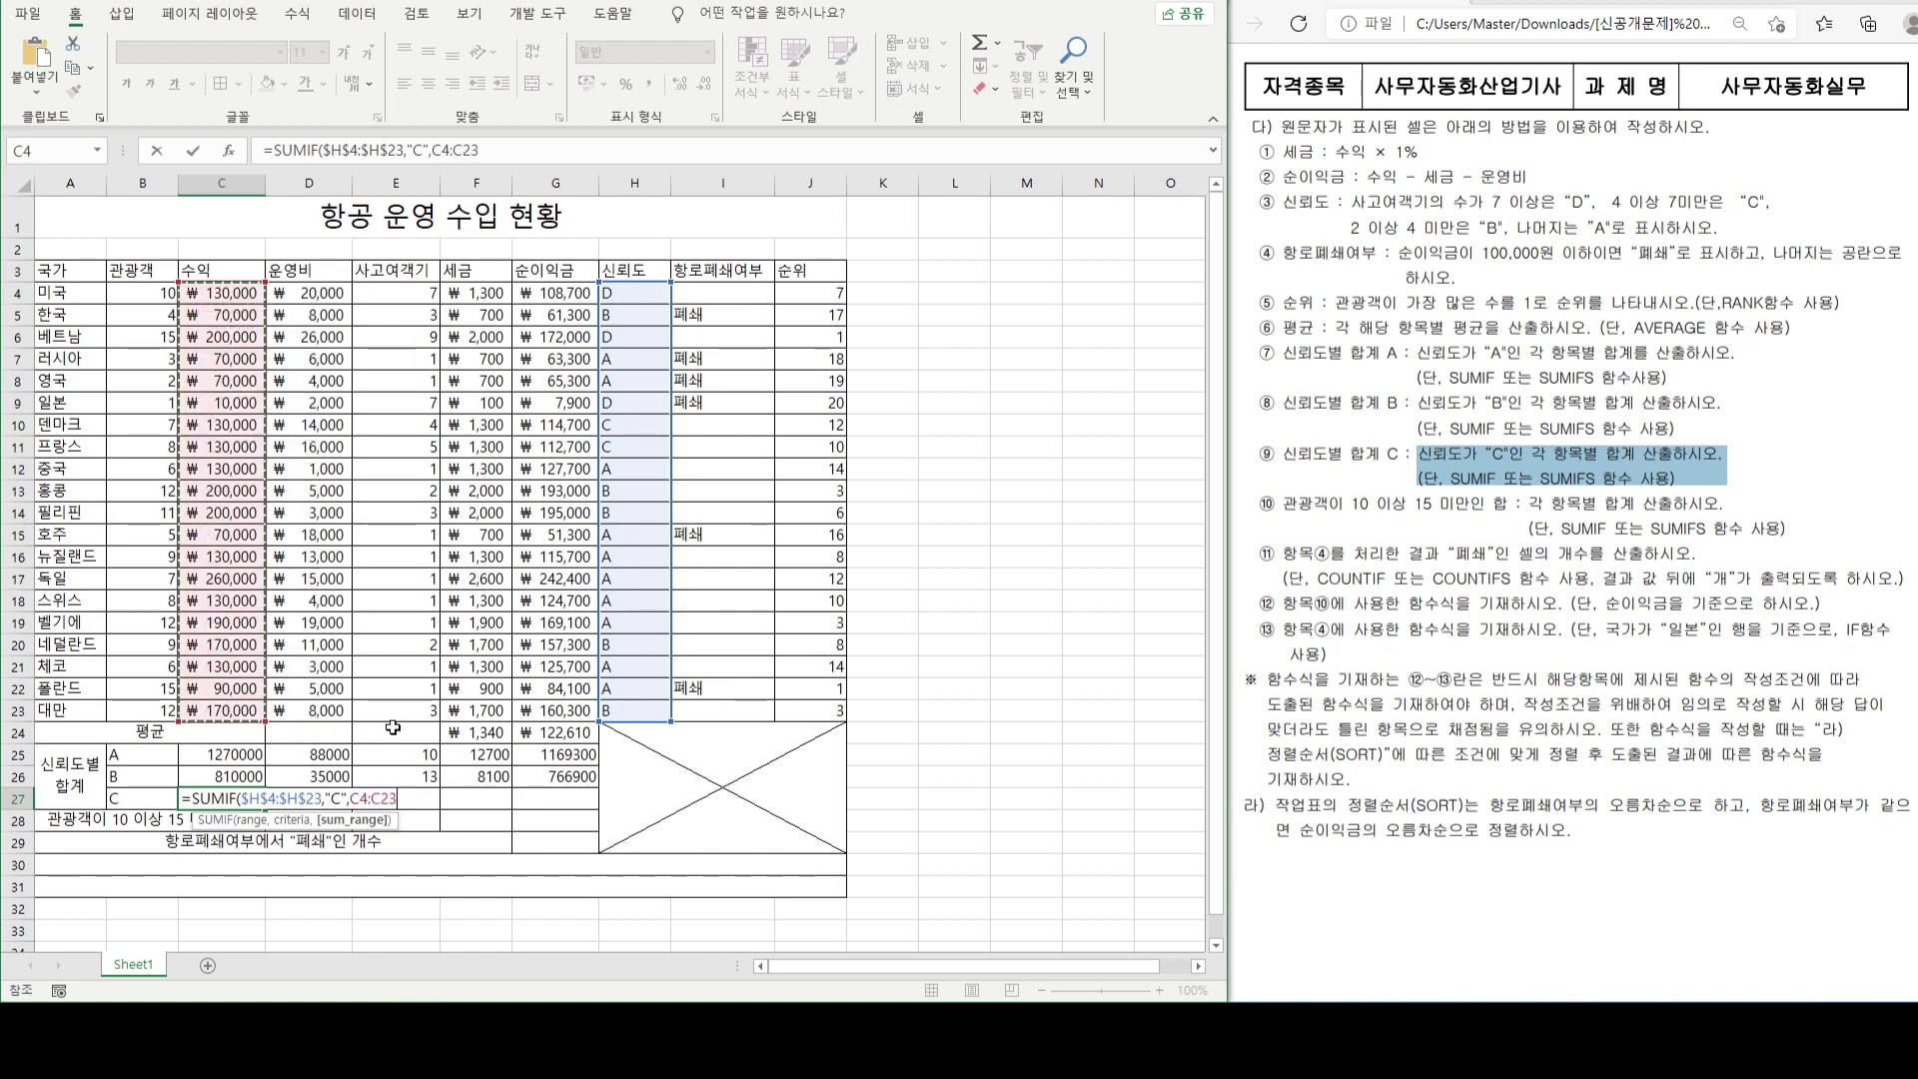
pyautogui.write(')')
pyautogui.press('Return')
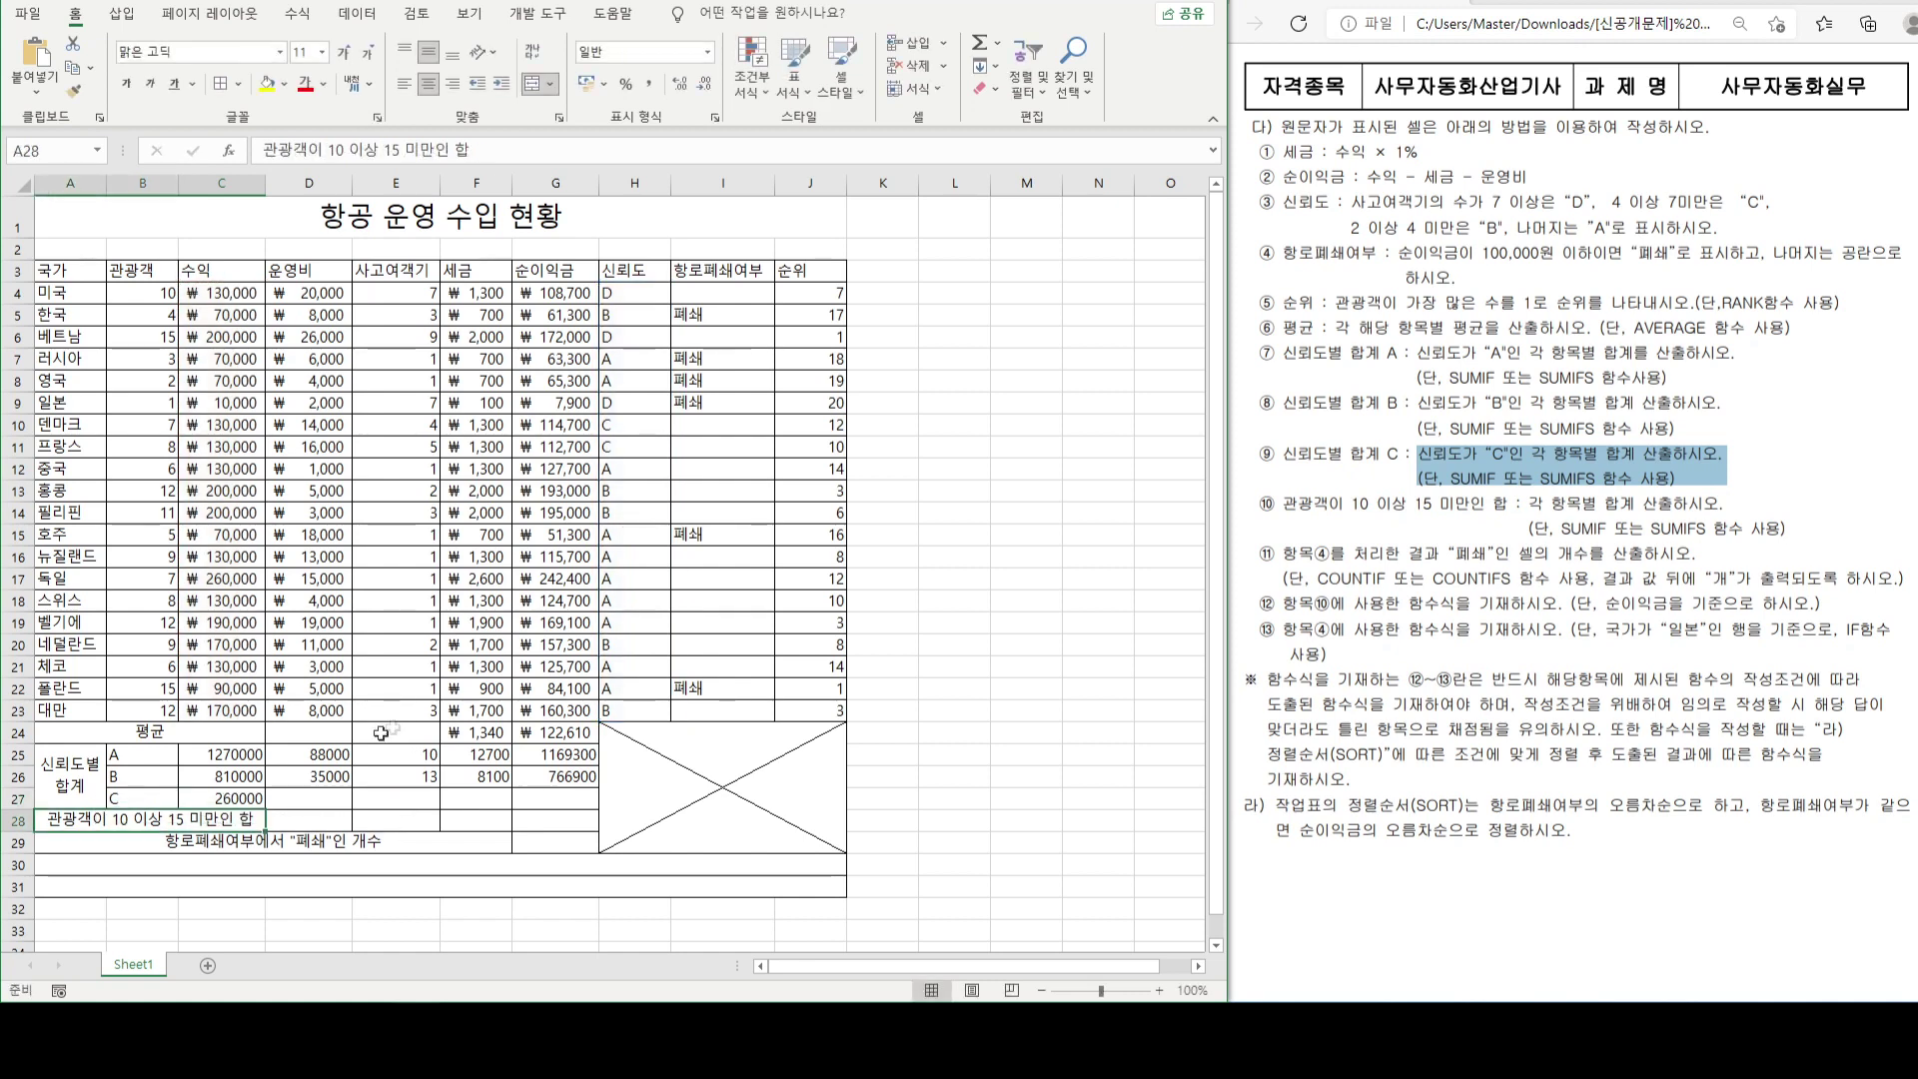
# - Fill the 신뢰도 C total formula from C27 across to G27 and check the ranges in G27's formula
pyautogui.click(235, 799)
pyautogui.moveTo(265, 809); pyautogui.dragTo(588, 810)
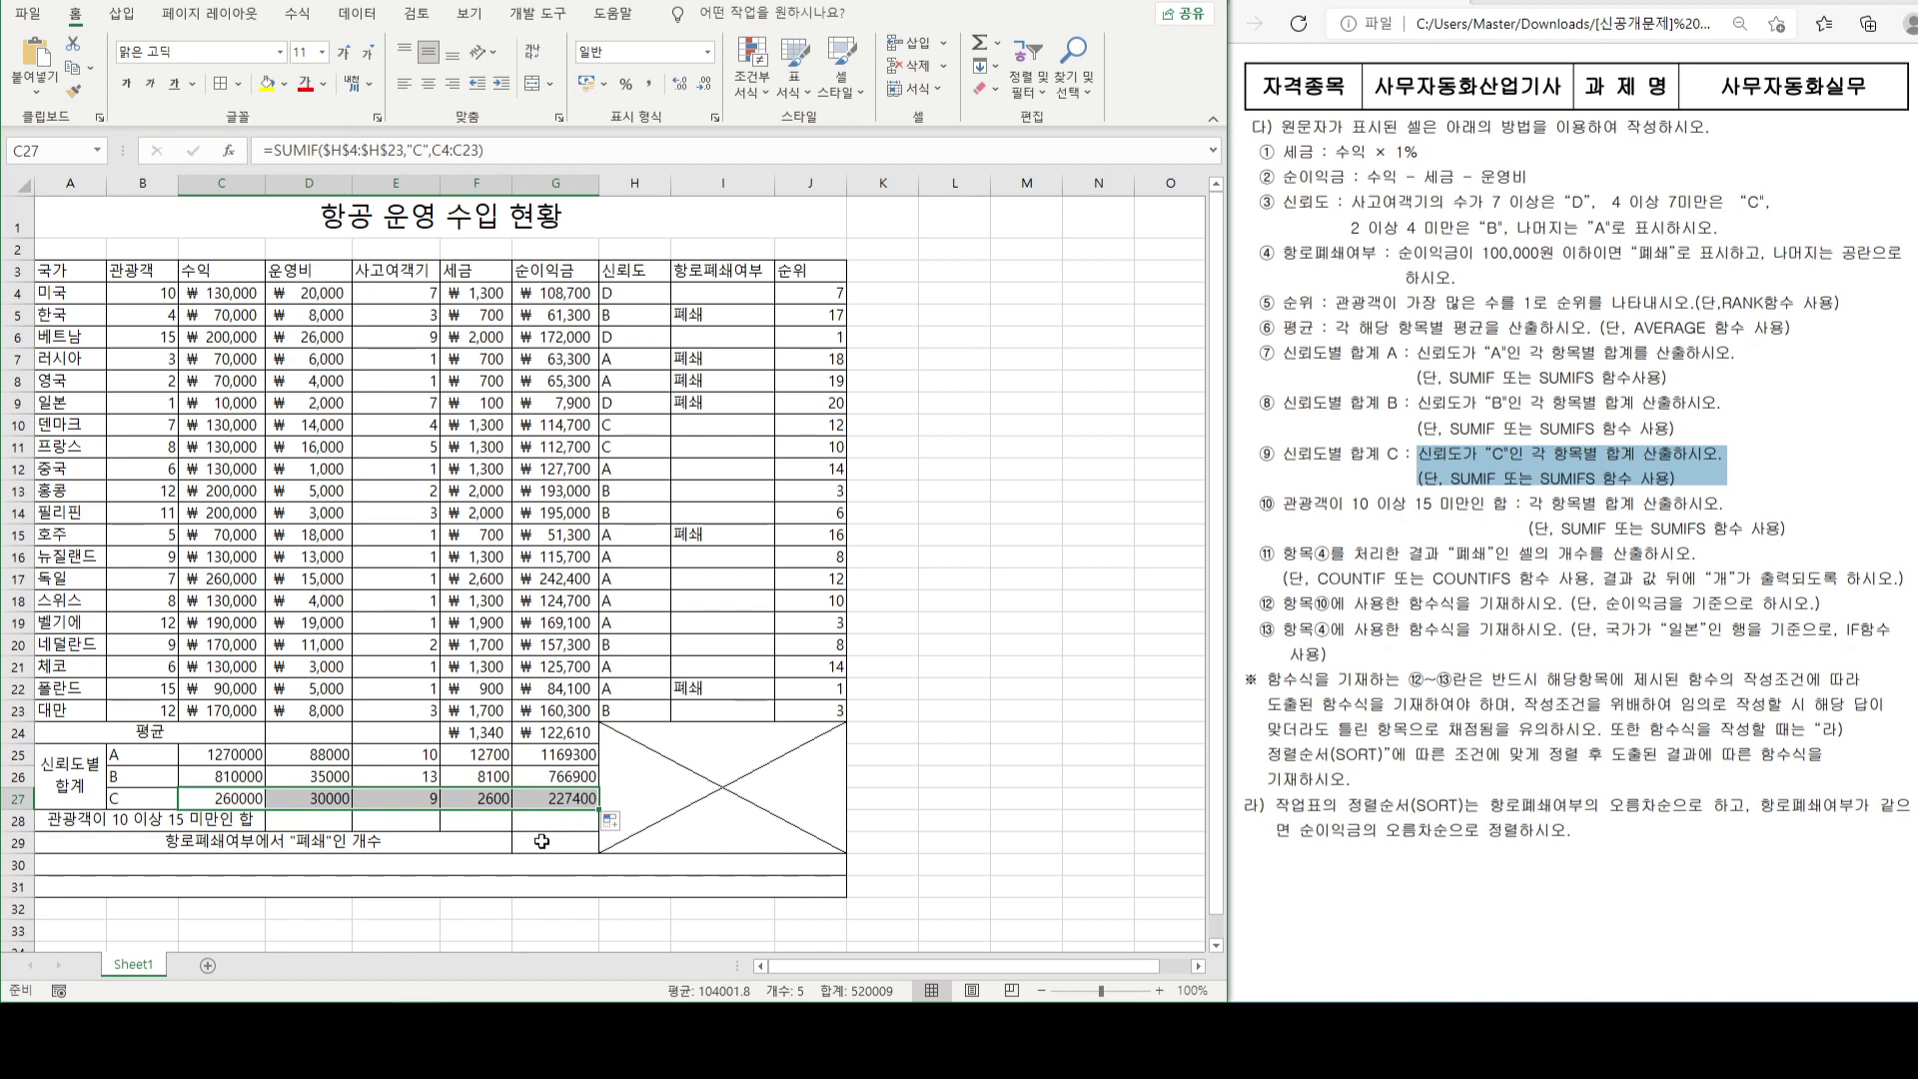
pyautogui.doubleClick(579, 802)
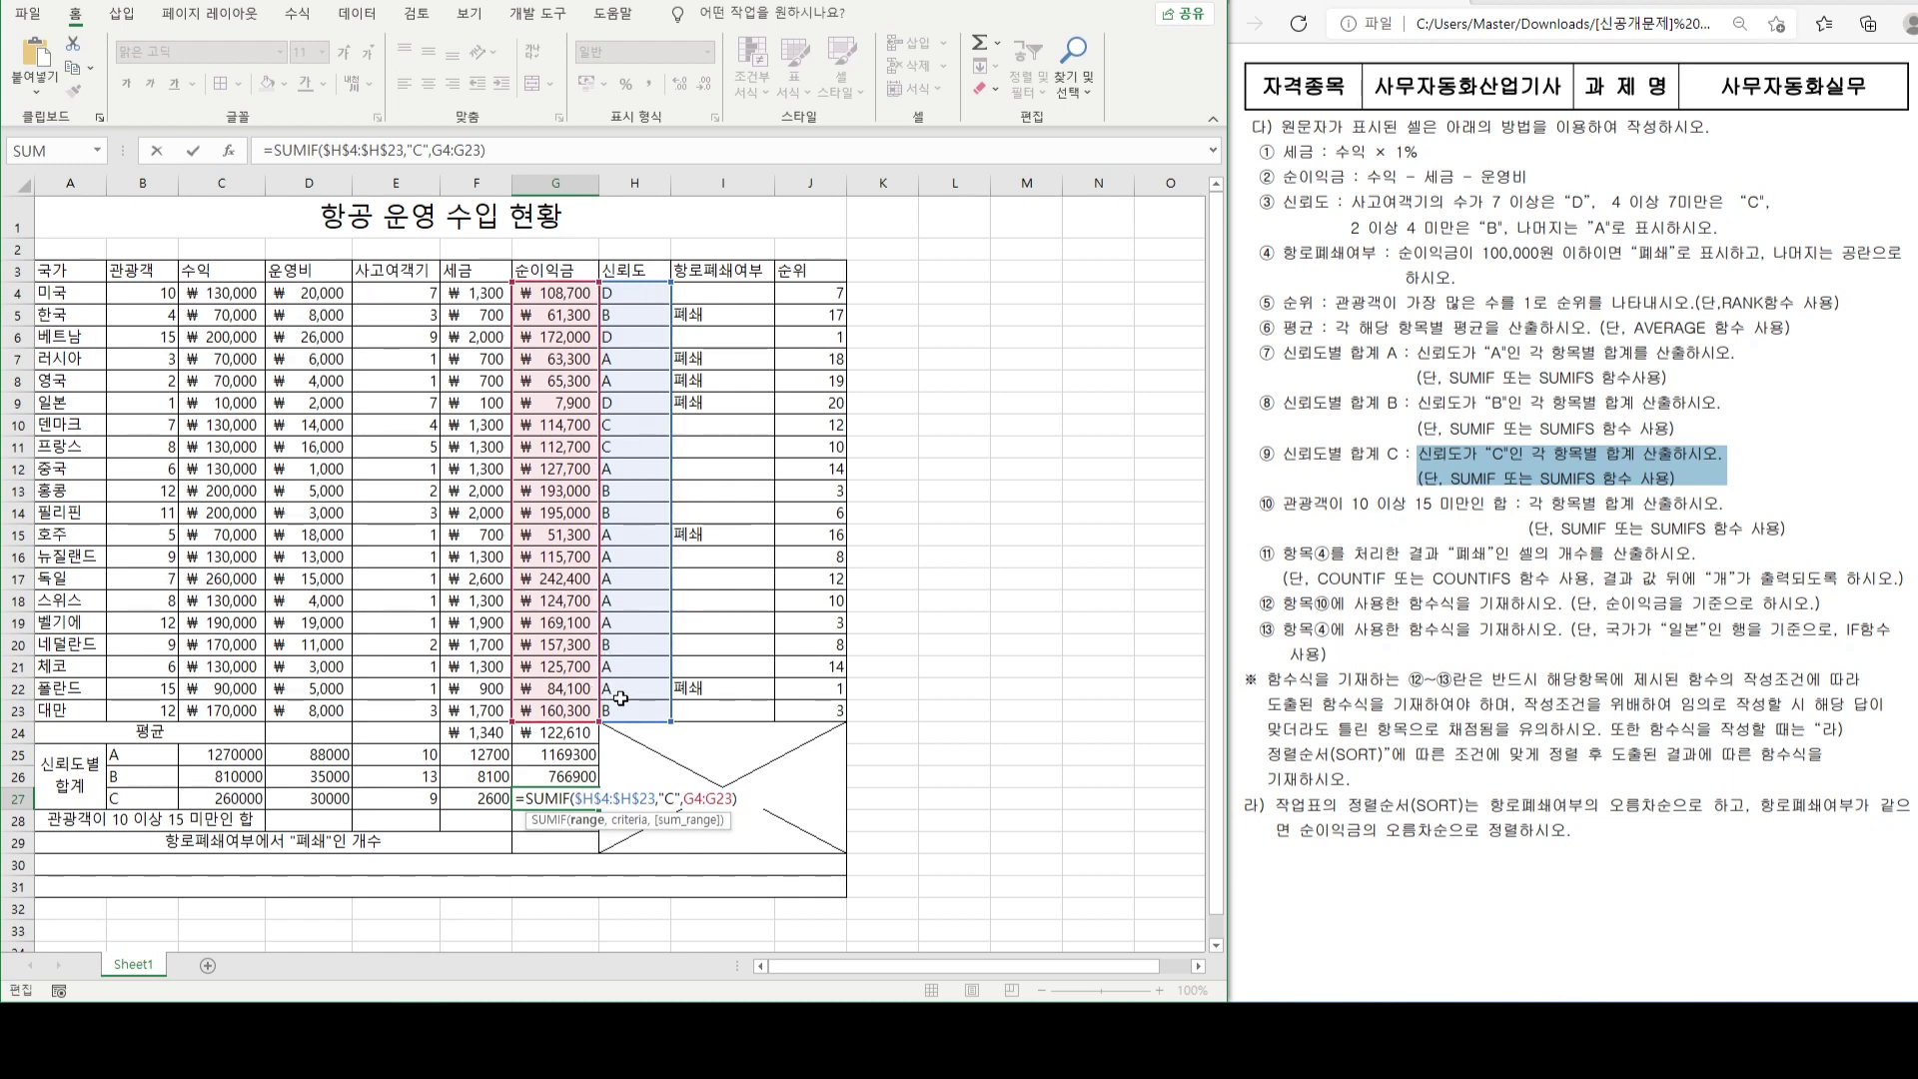
pyautogui.hotkey('ctrl', 'Return')
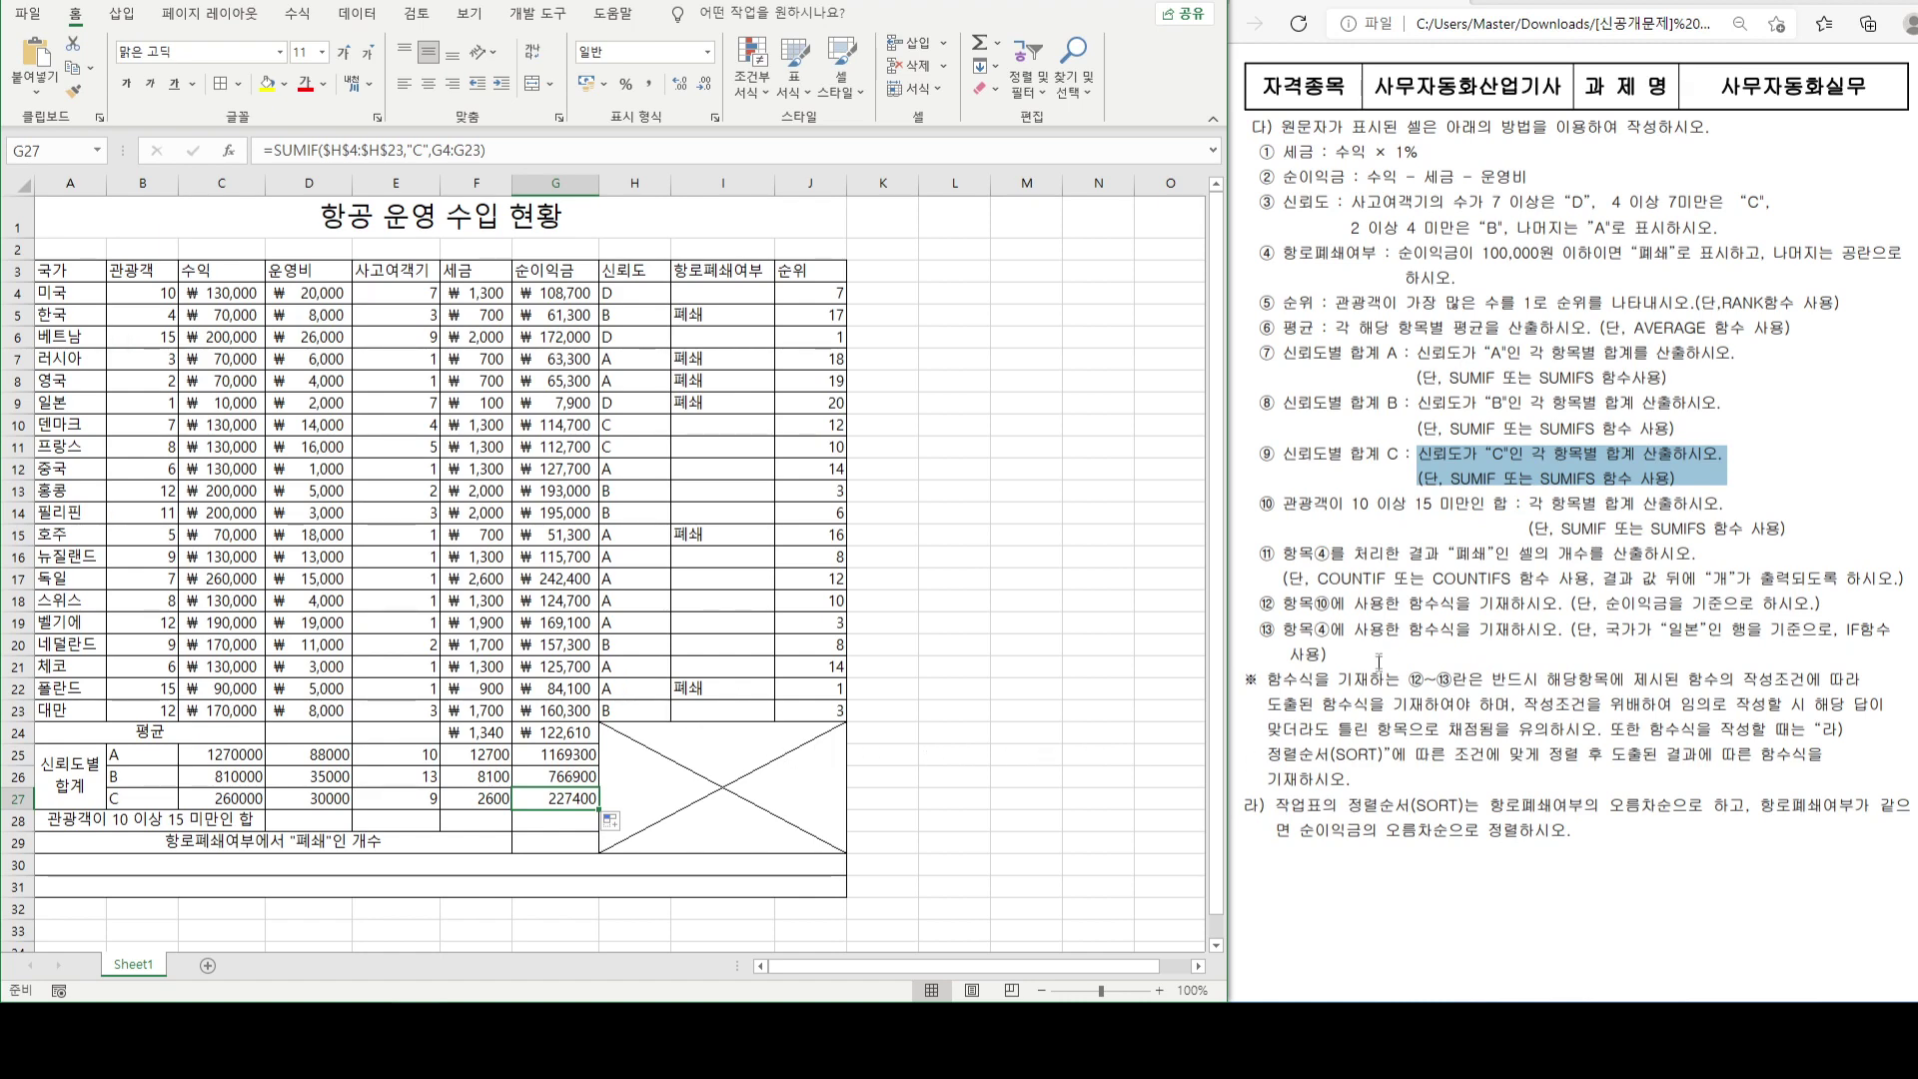
# - Following task item ⑩, start a SUMIFS formula in F28 with the 세금 range F4:F23 as the sum range
pyautogui.click(1352, 626)
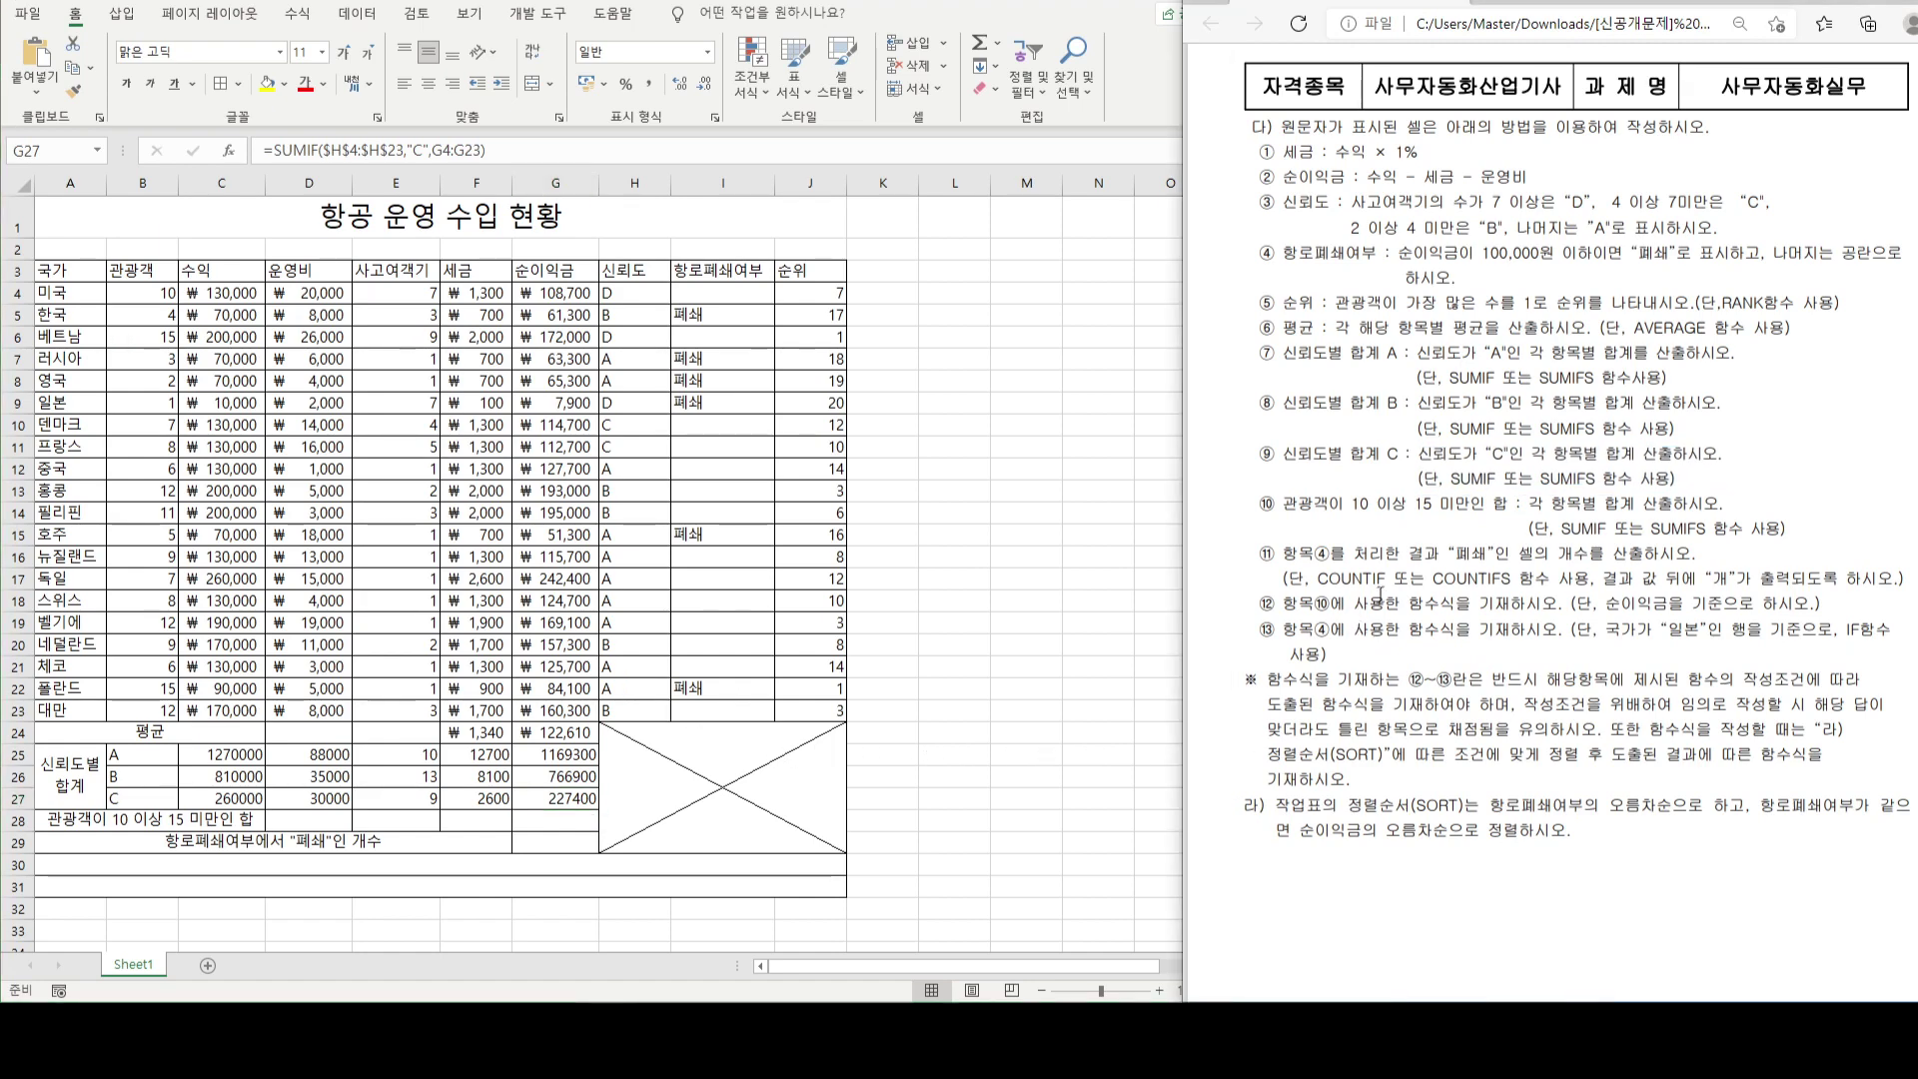
pyautogui.scroll(10, 1358, 609)
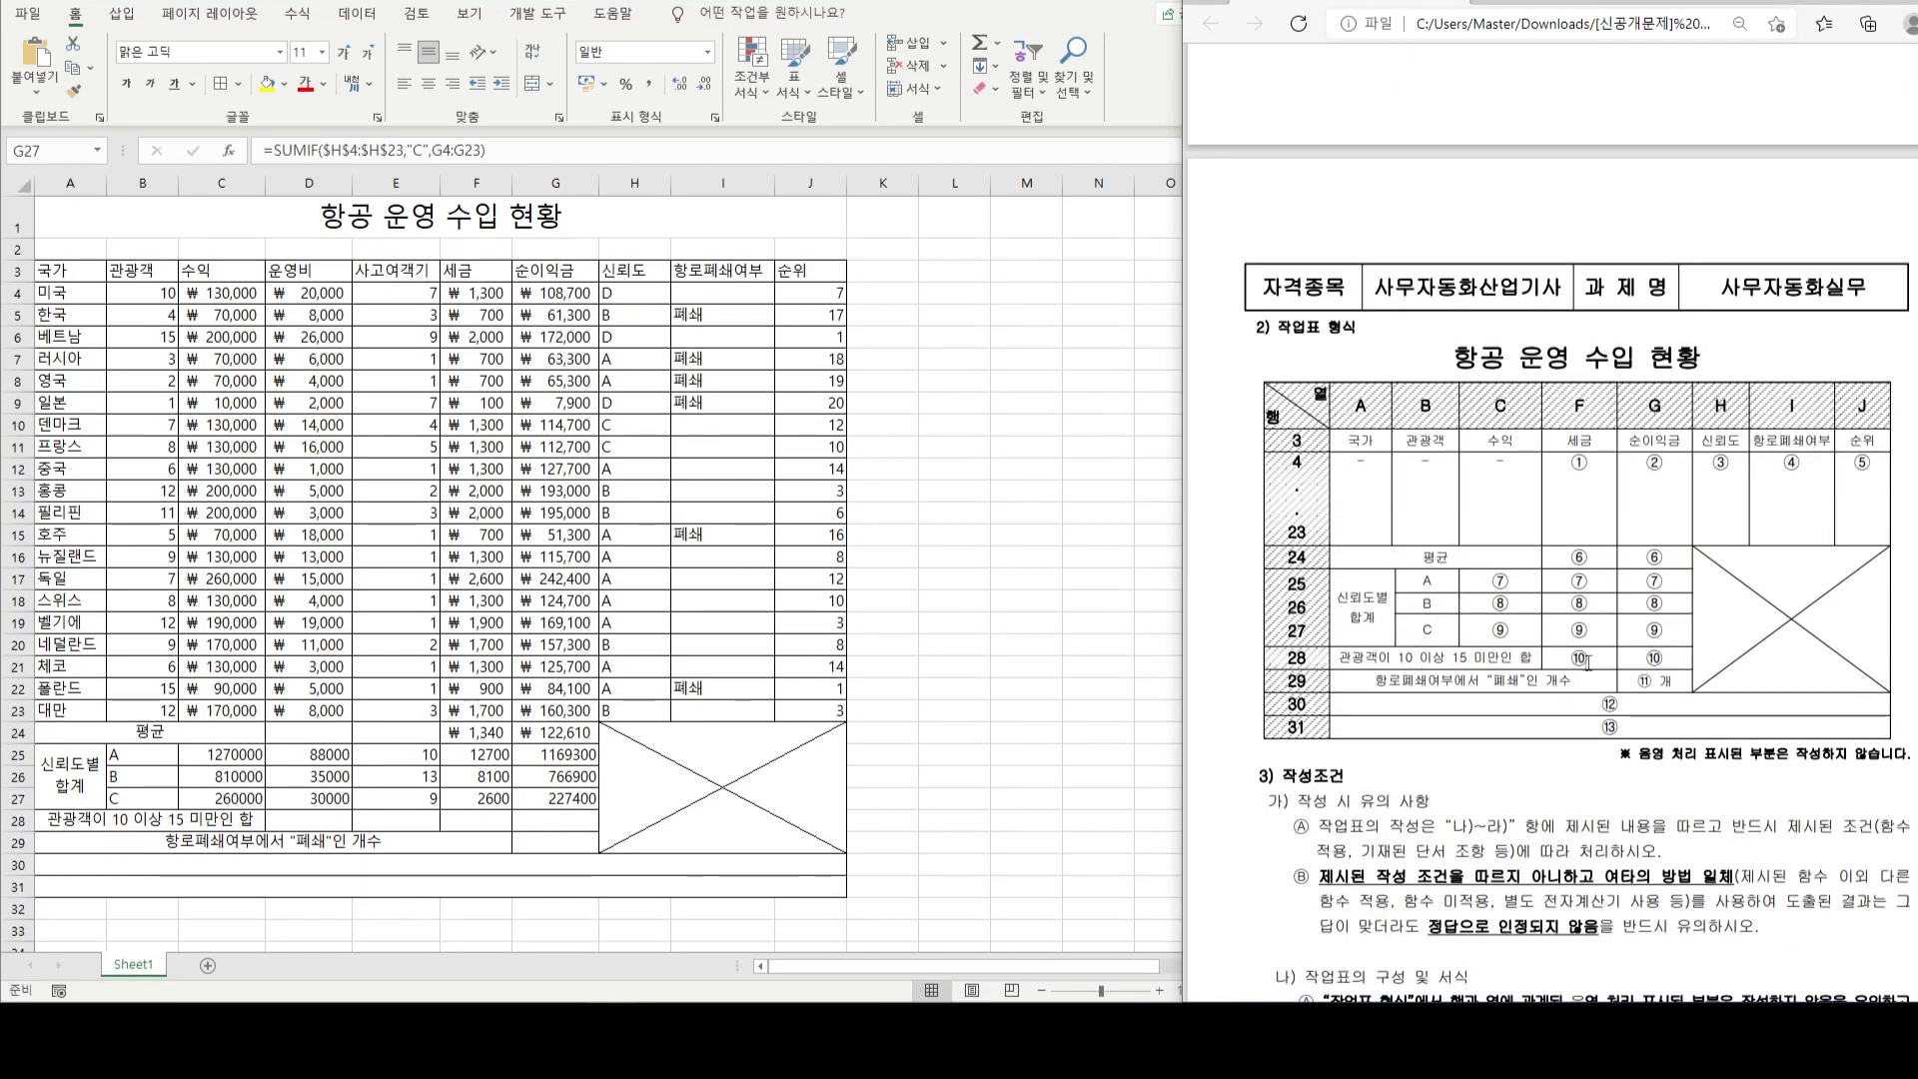
pyautogui.scroll(-12, 1487, 671)
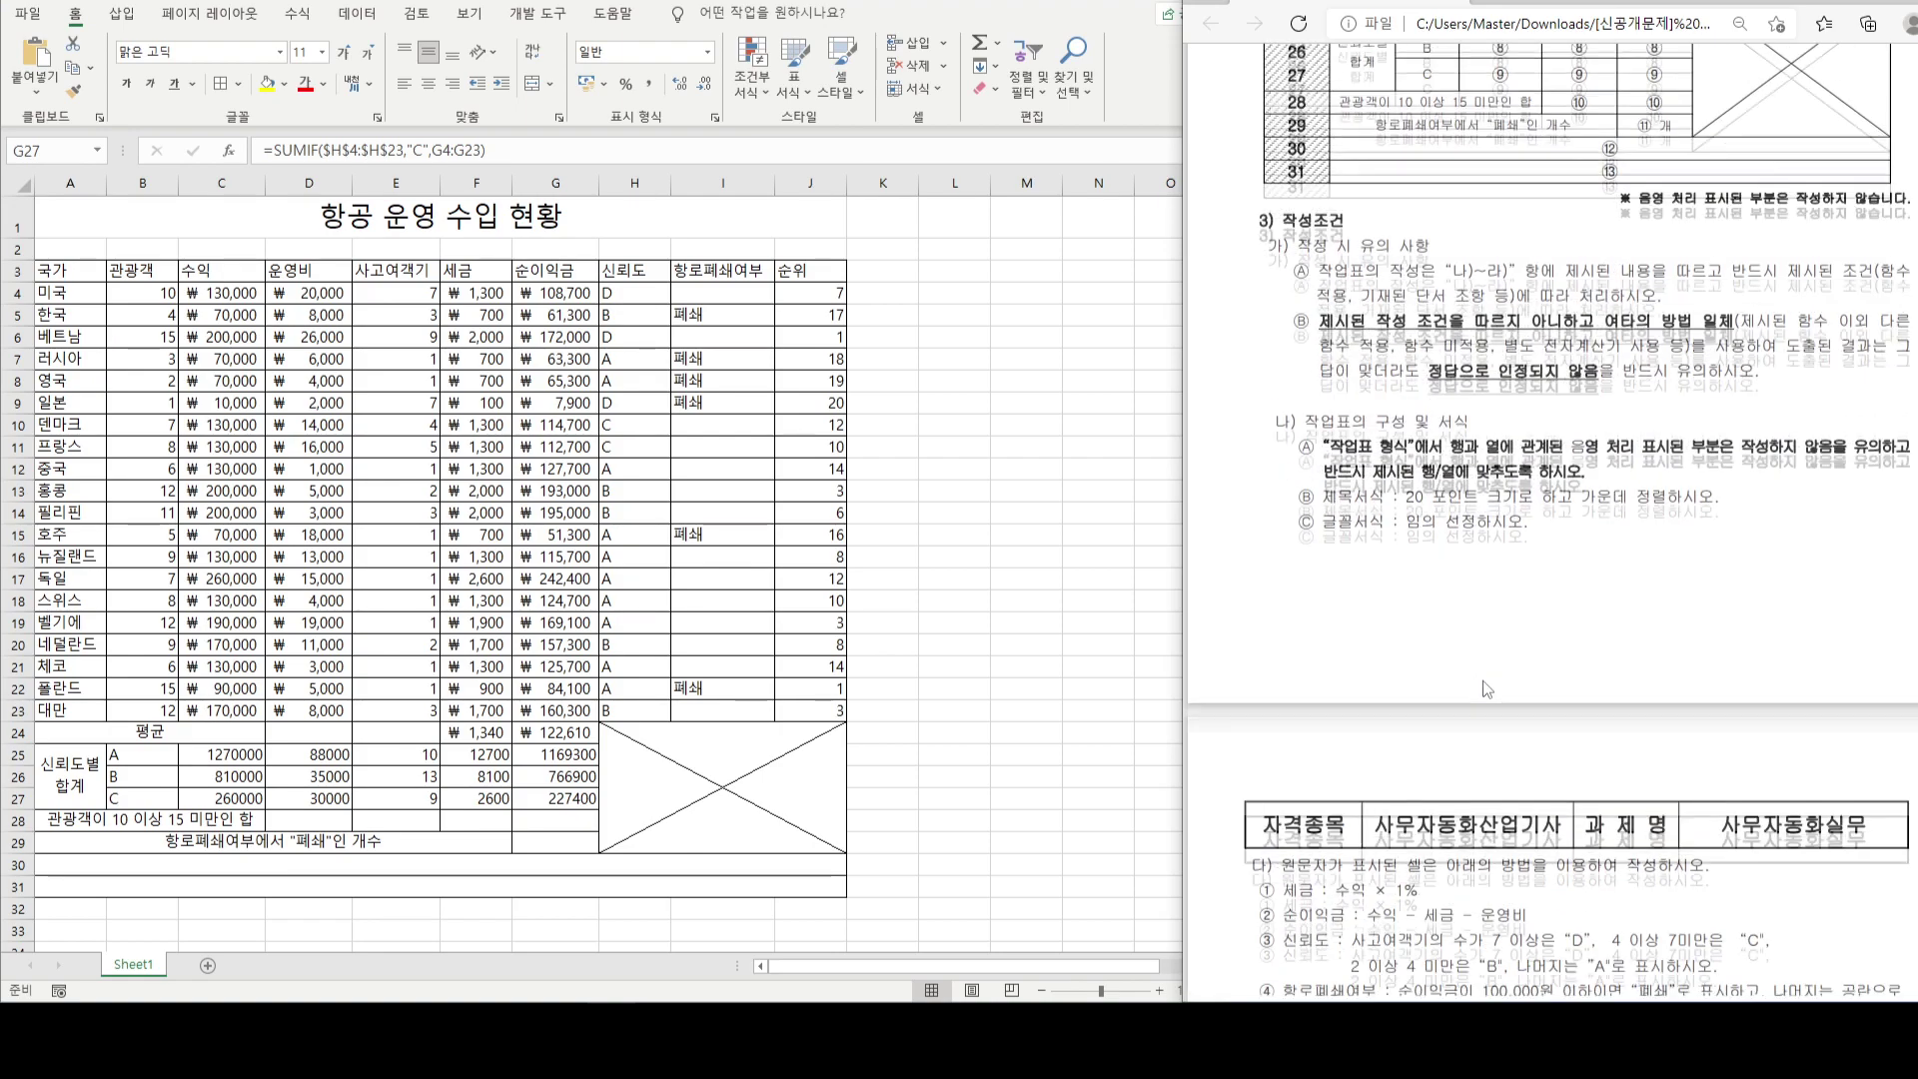
pyautogui.scroll(-3, 1484, 685)
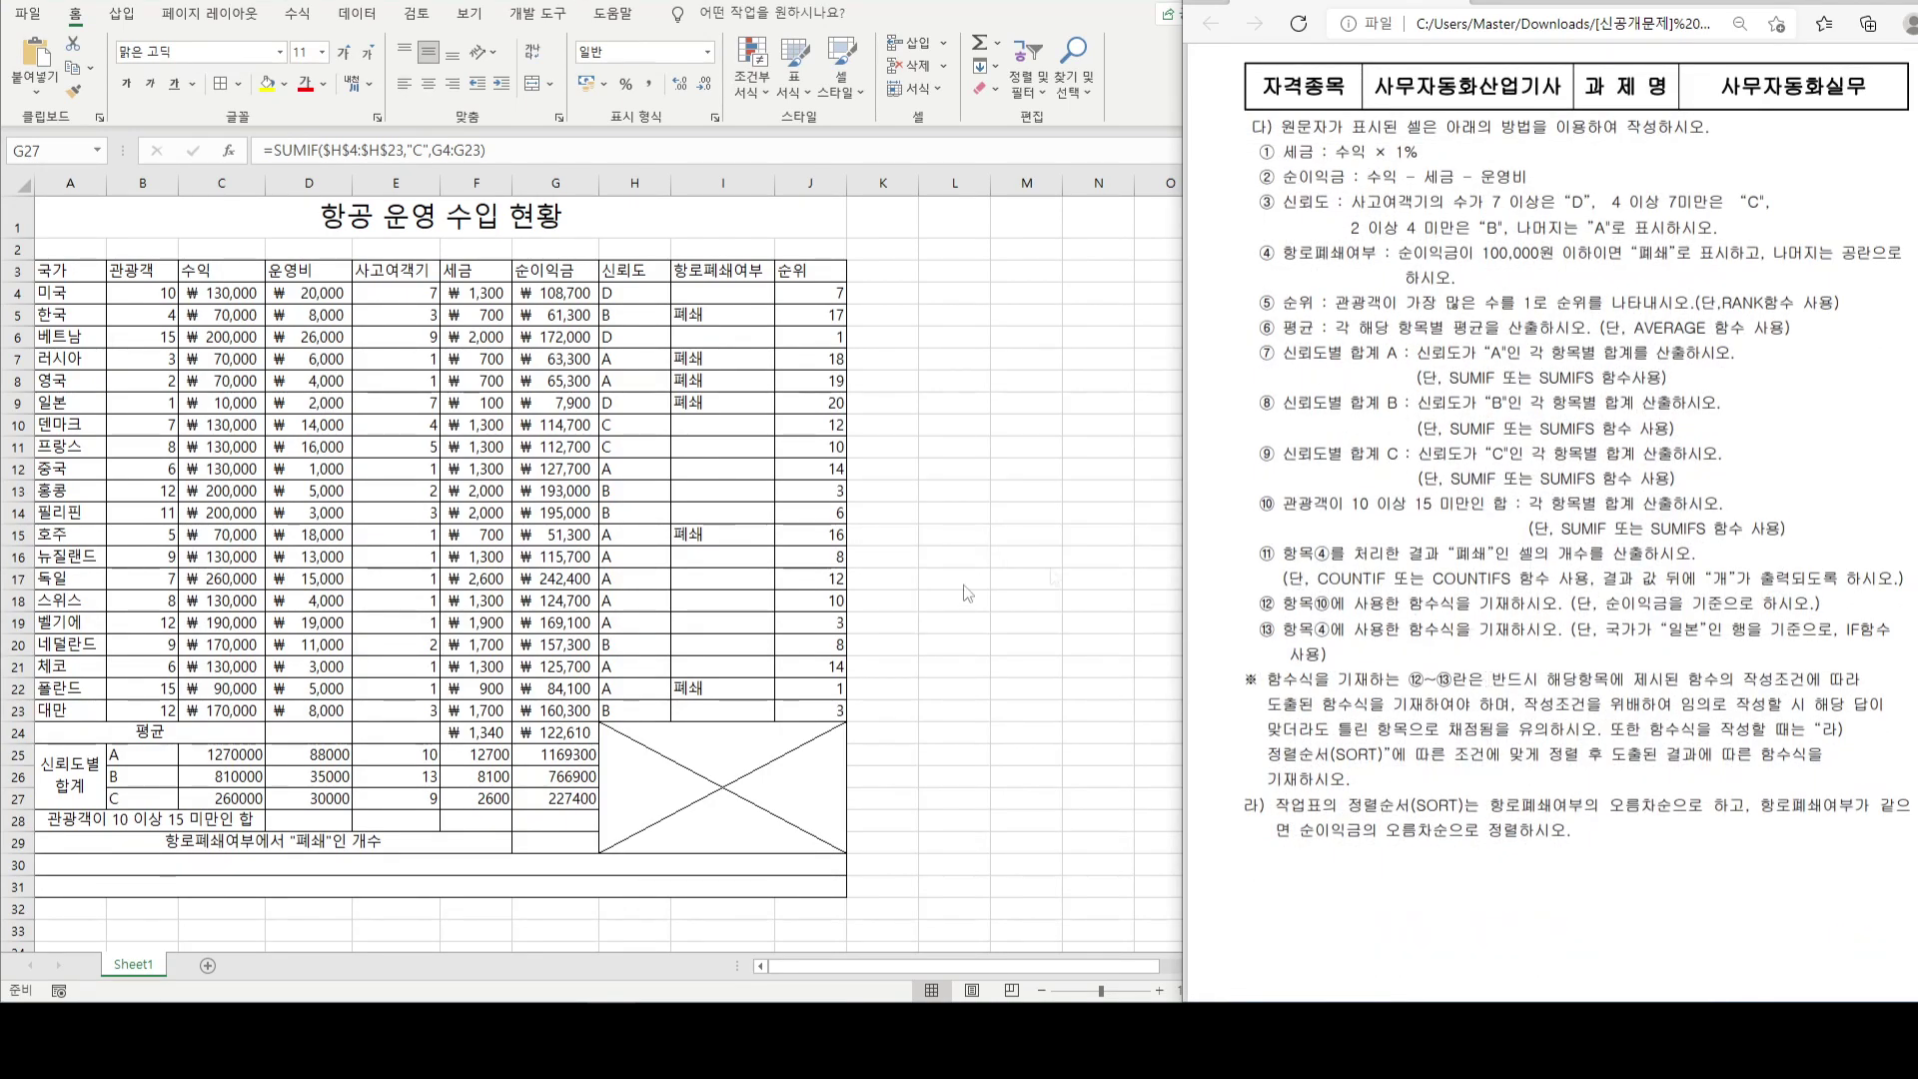
pyautogui.click(480, 826)
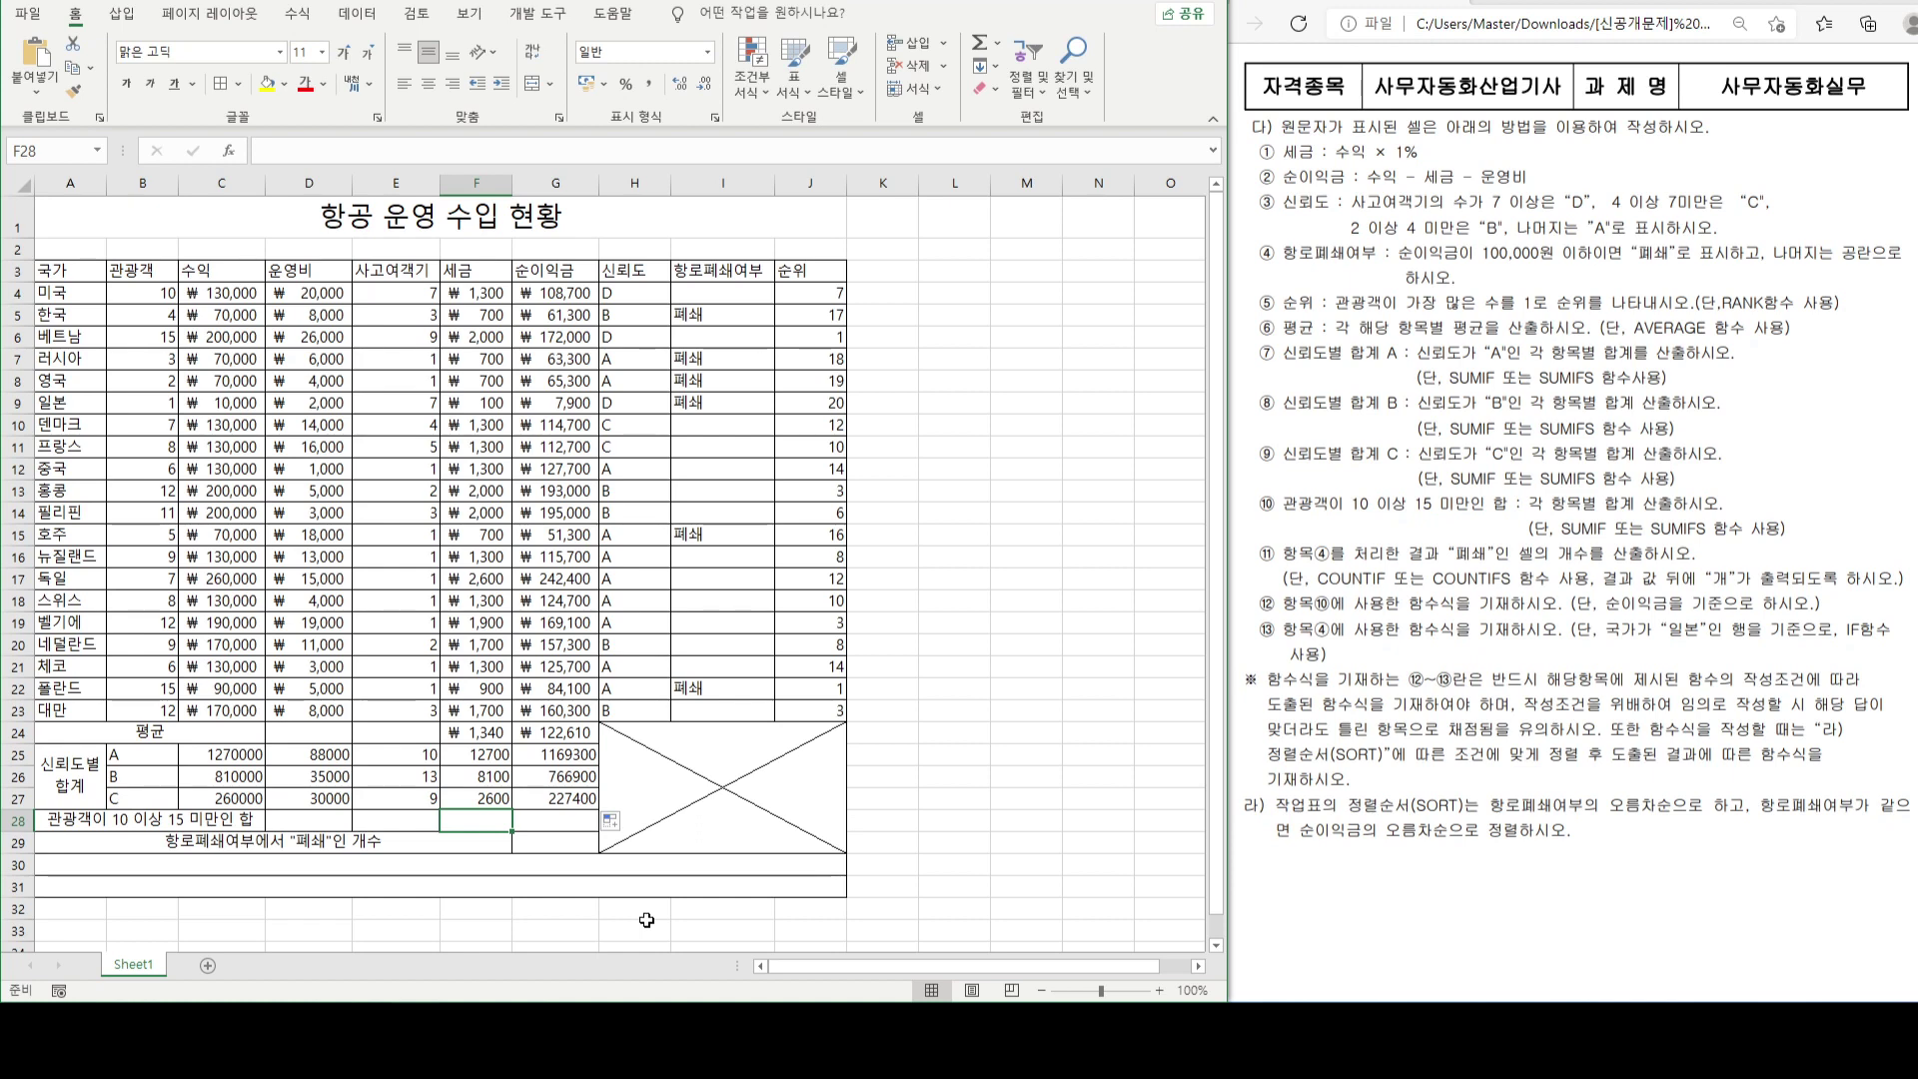
pyautogui.write('=')
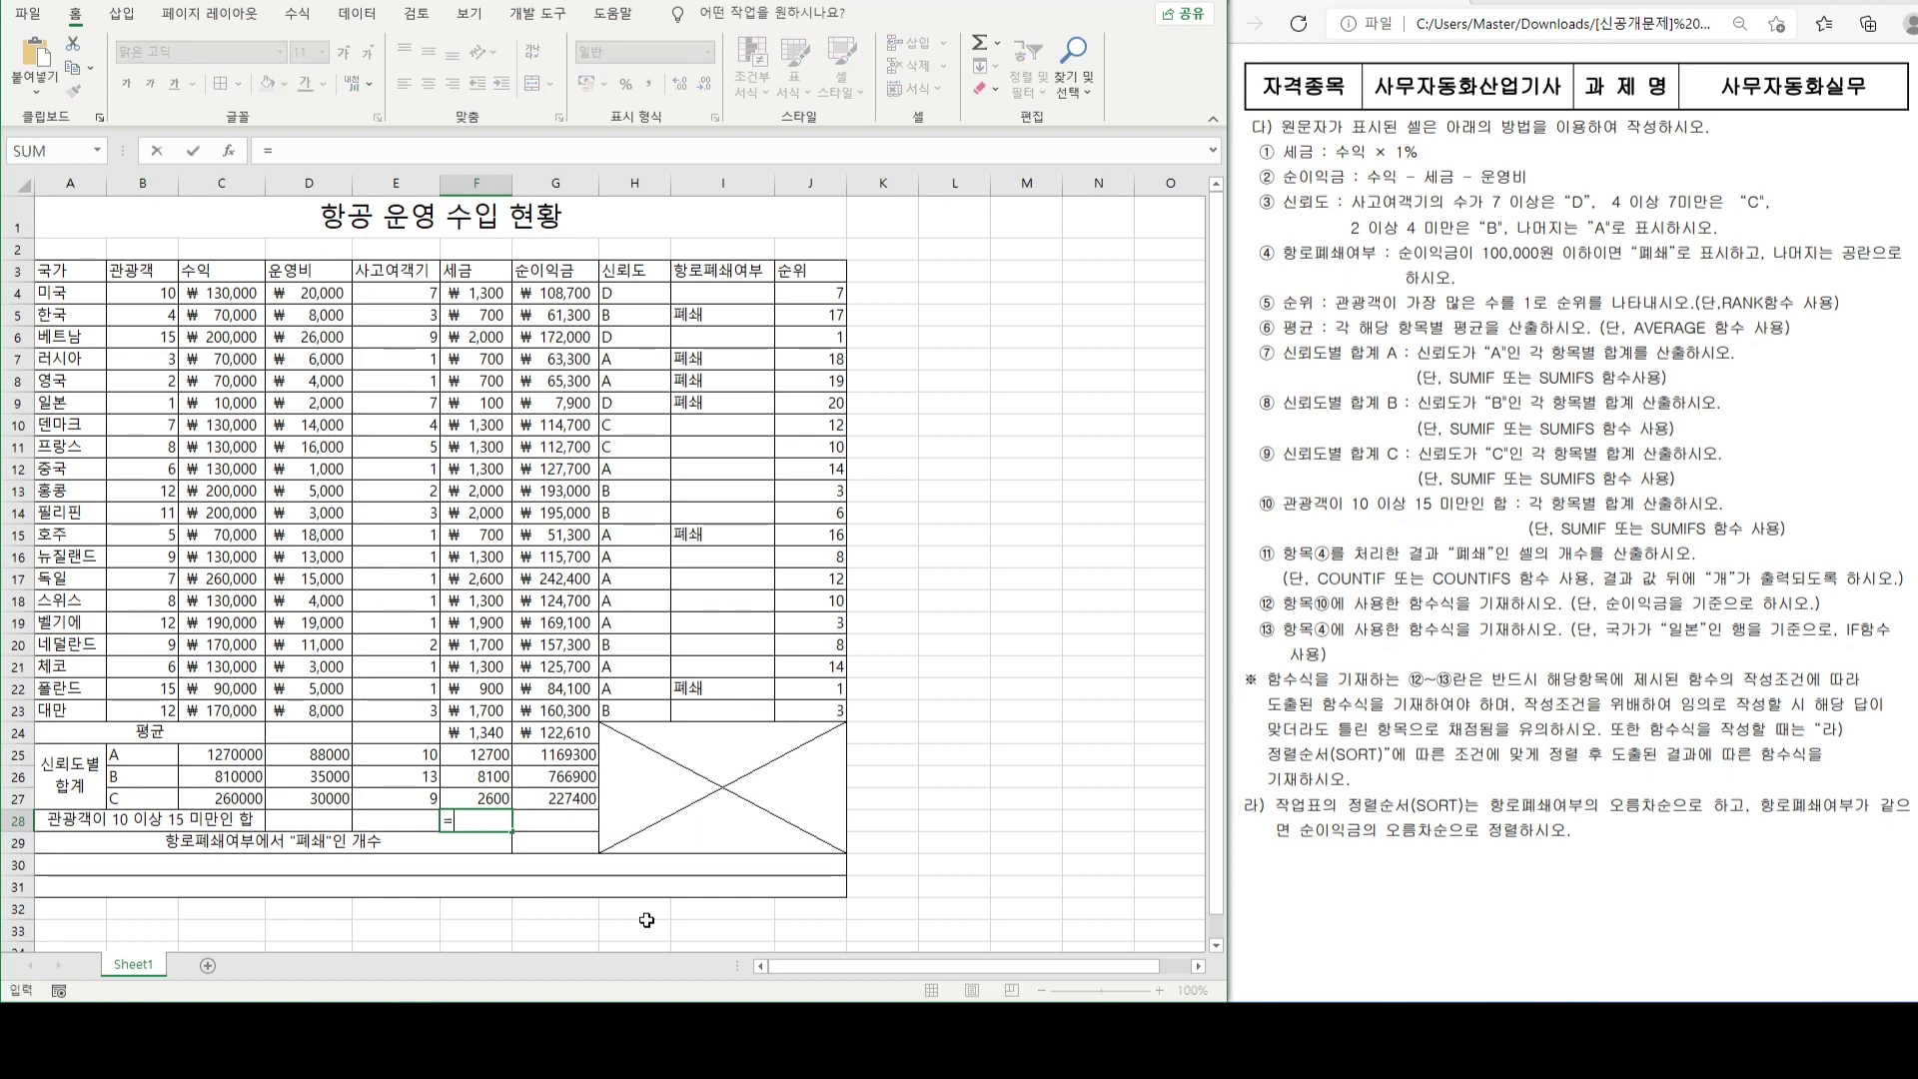
pyautogui.write('SUMIF')
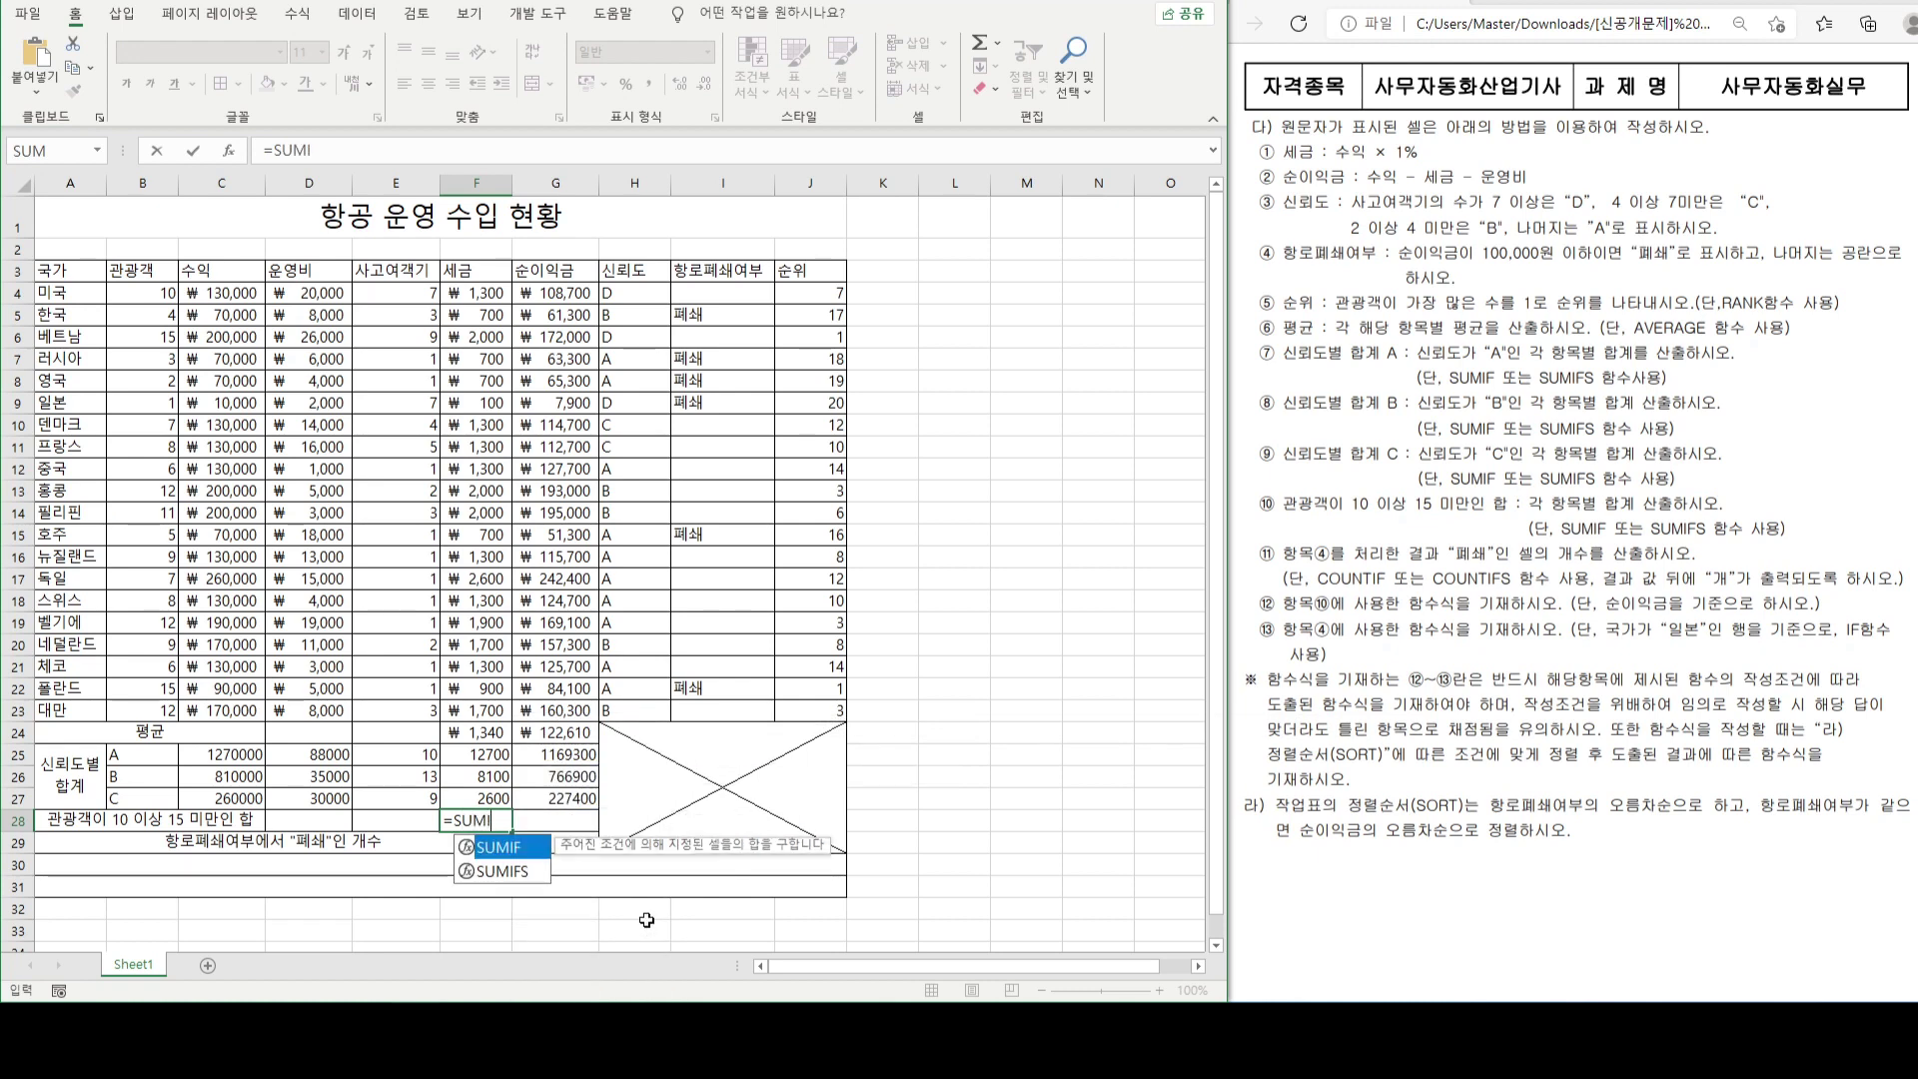
pyautogui.doubleClick(533, 873)
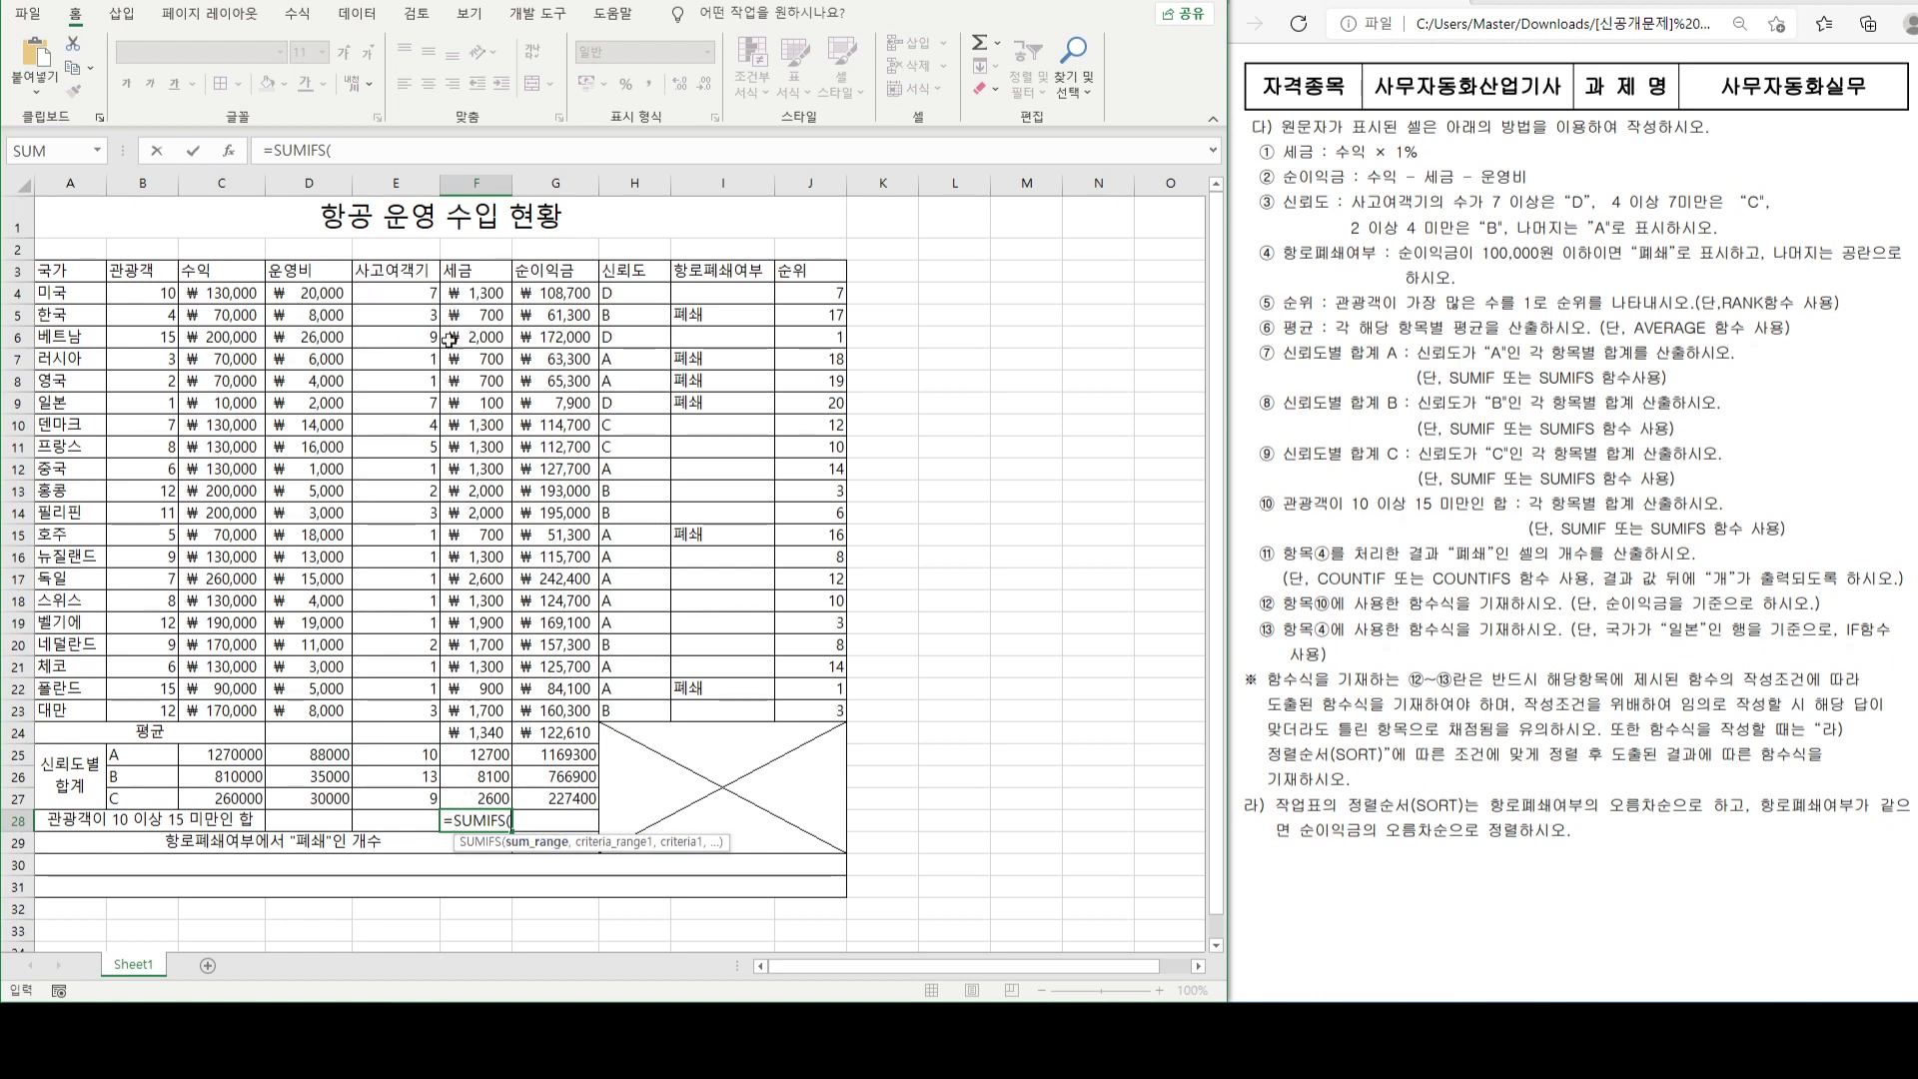
pyautogui.moveTo(468, 292); pyautogui.dragTo(469, 710)
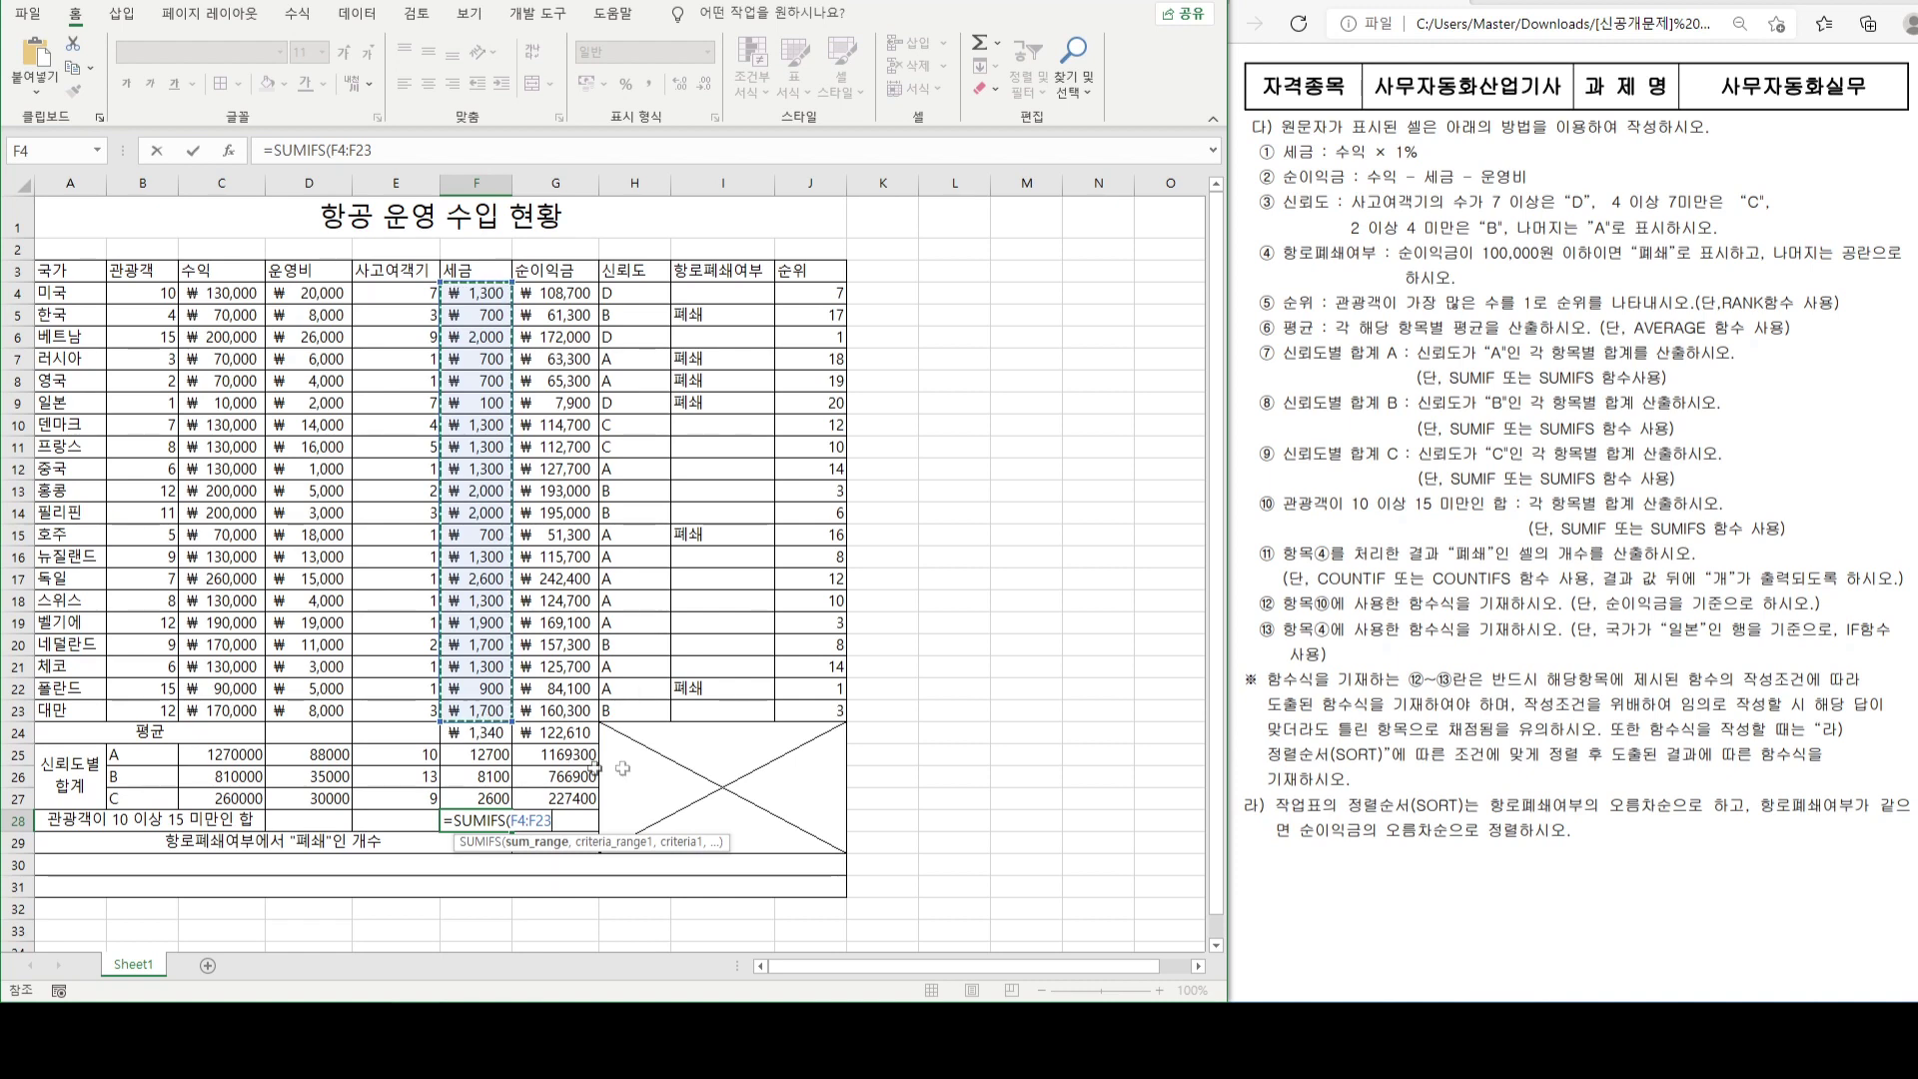
pyautogui.write(',')
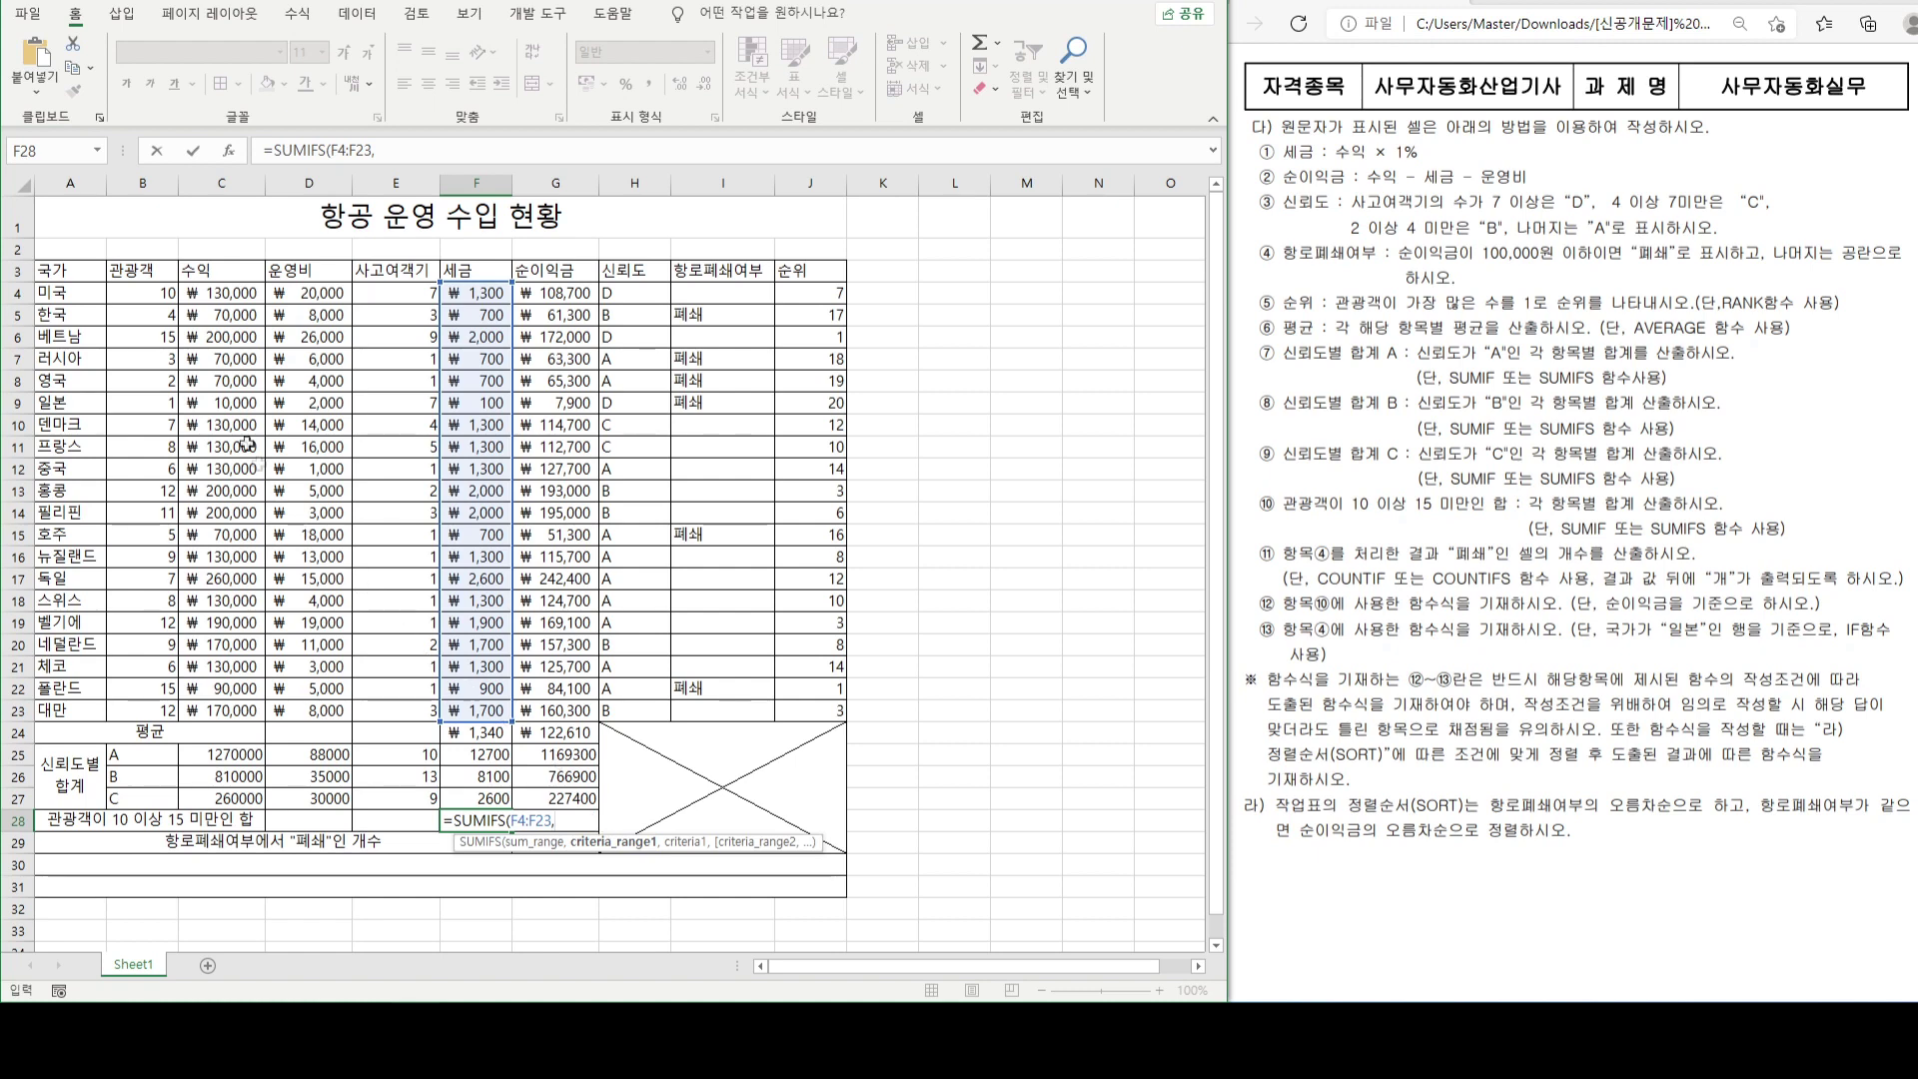
# - Complete F28's SUMIFS formula with the 관광객 range $B$4:$B$23 under both conditions, ">=10" and "<15"
pyautogui.moveTo(150, 295); pyautogui.dragTo(142, 714)
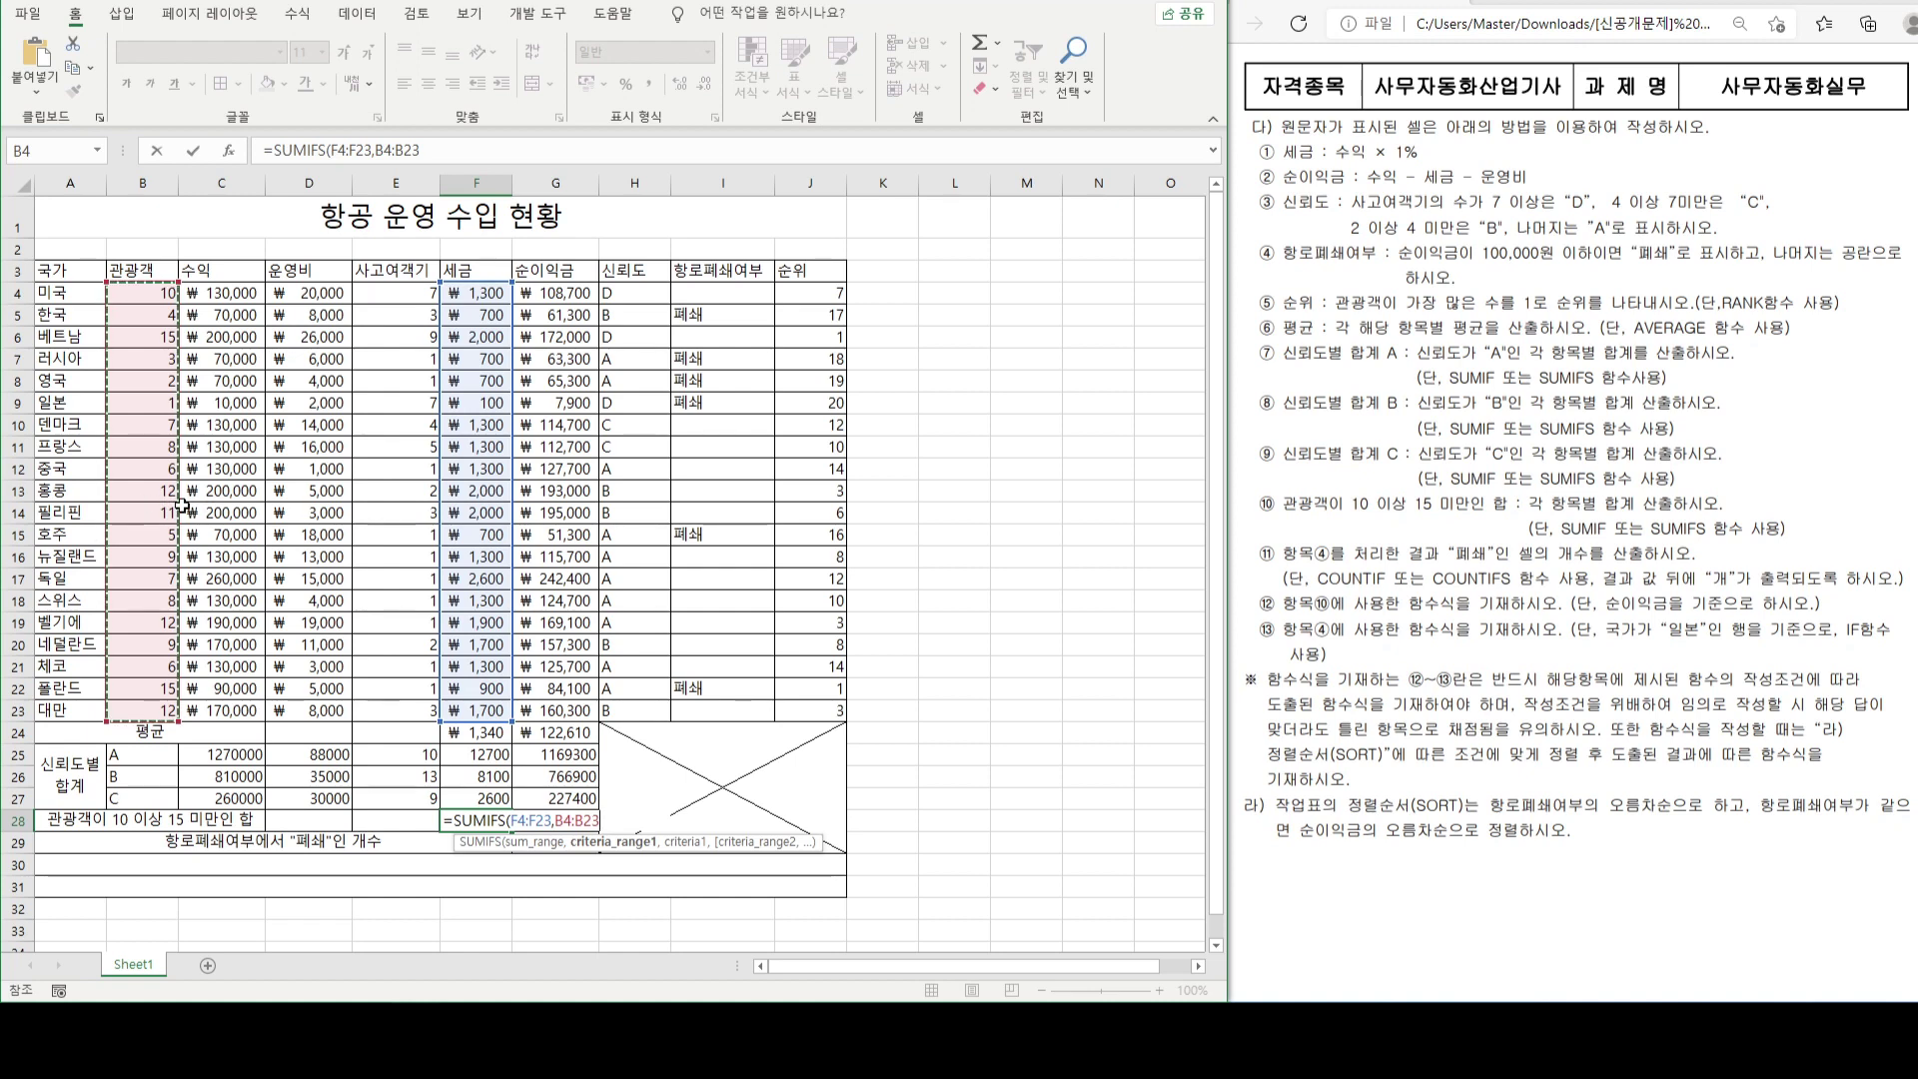
pyautogui.press('F4')
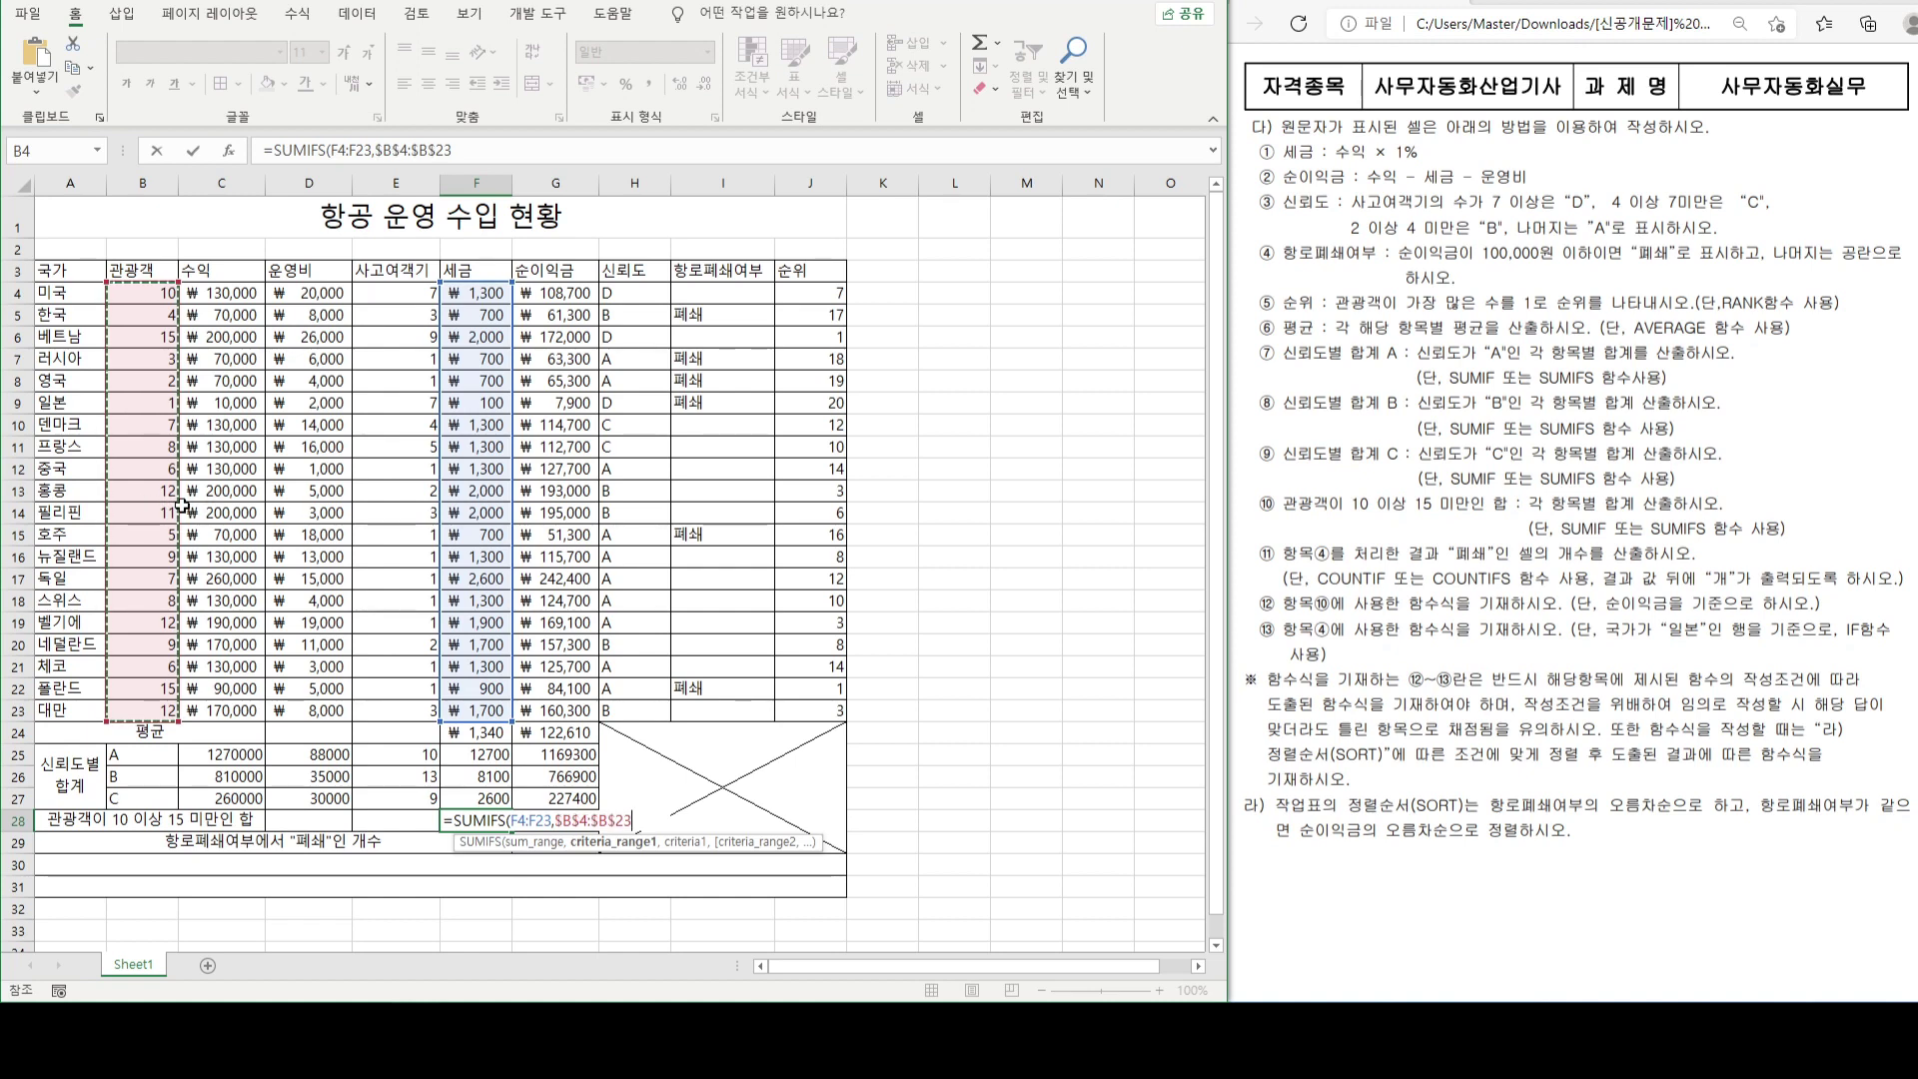
pyautogui.write(',')
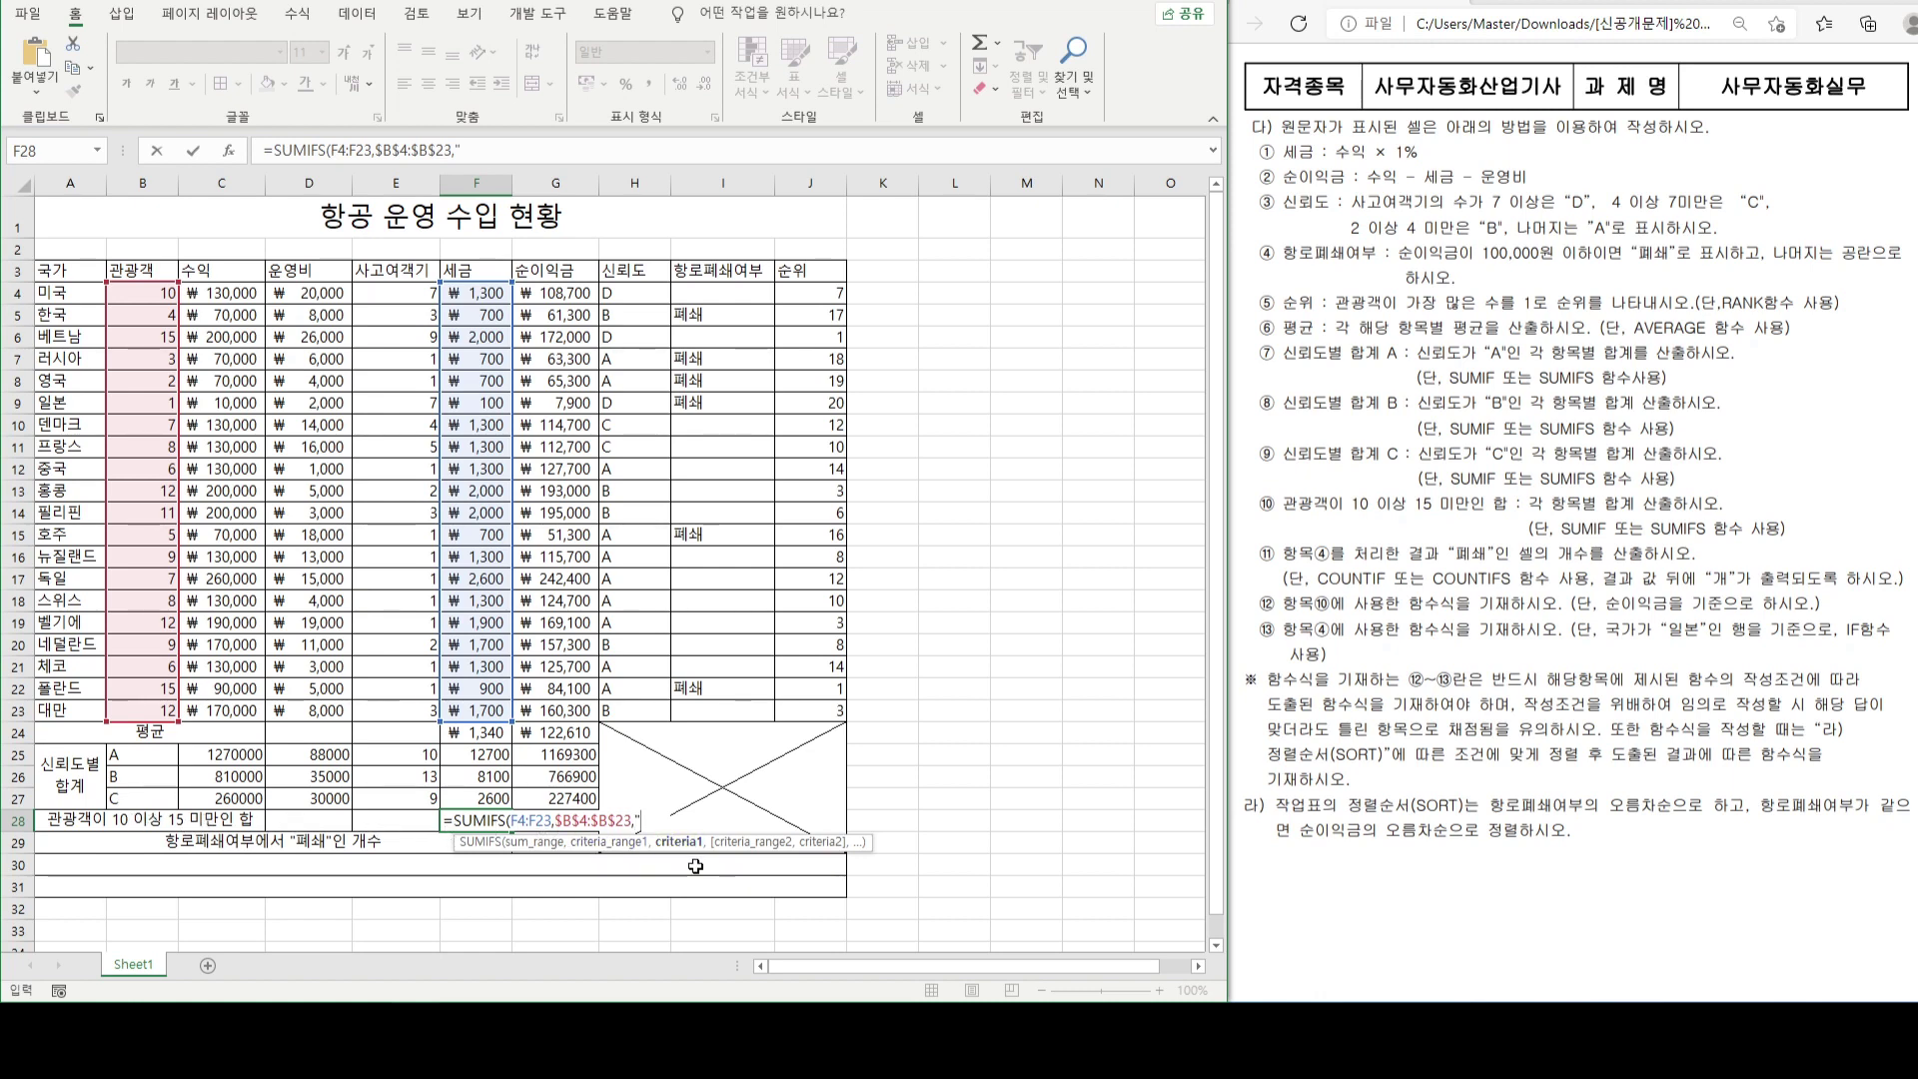
pyautogui.write('>=10",')
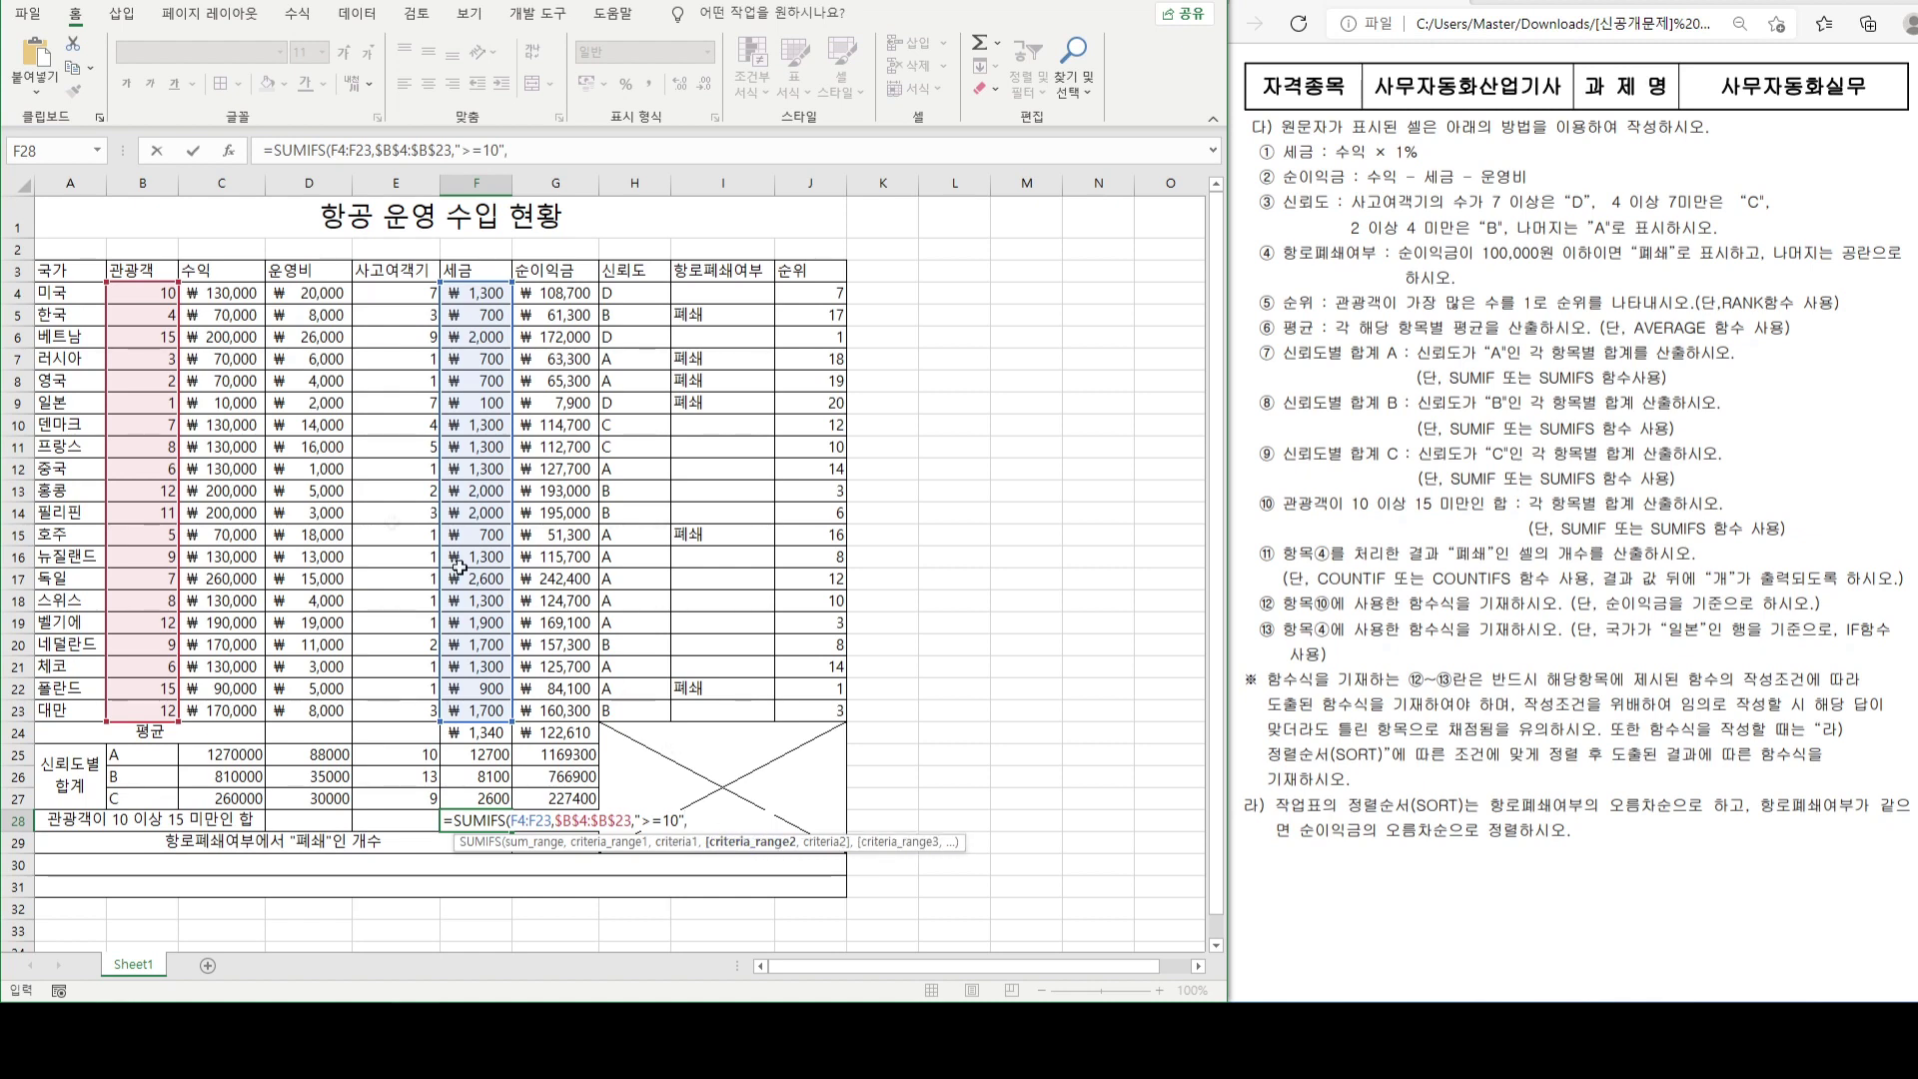
pyautogui.moveTo(142, 293); pyautogui.dragTo(140, 711)
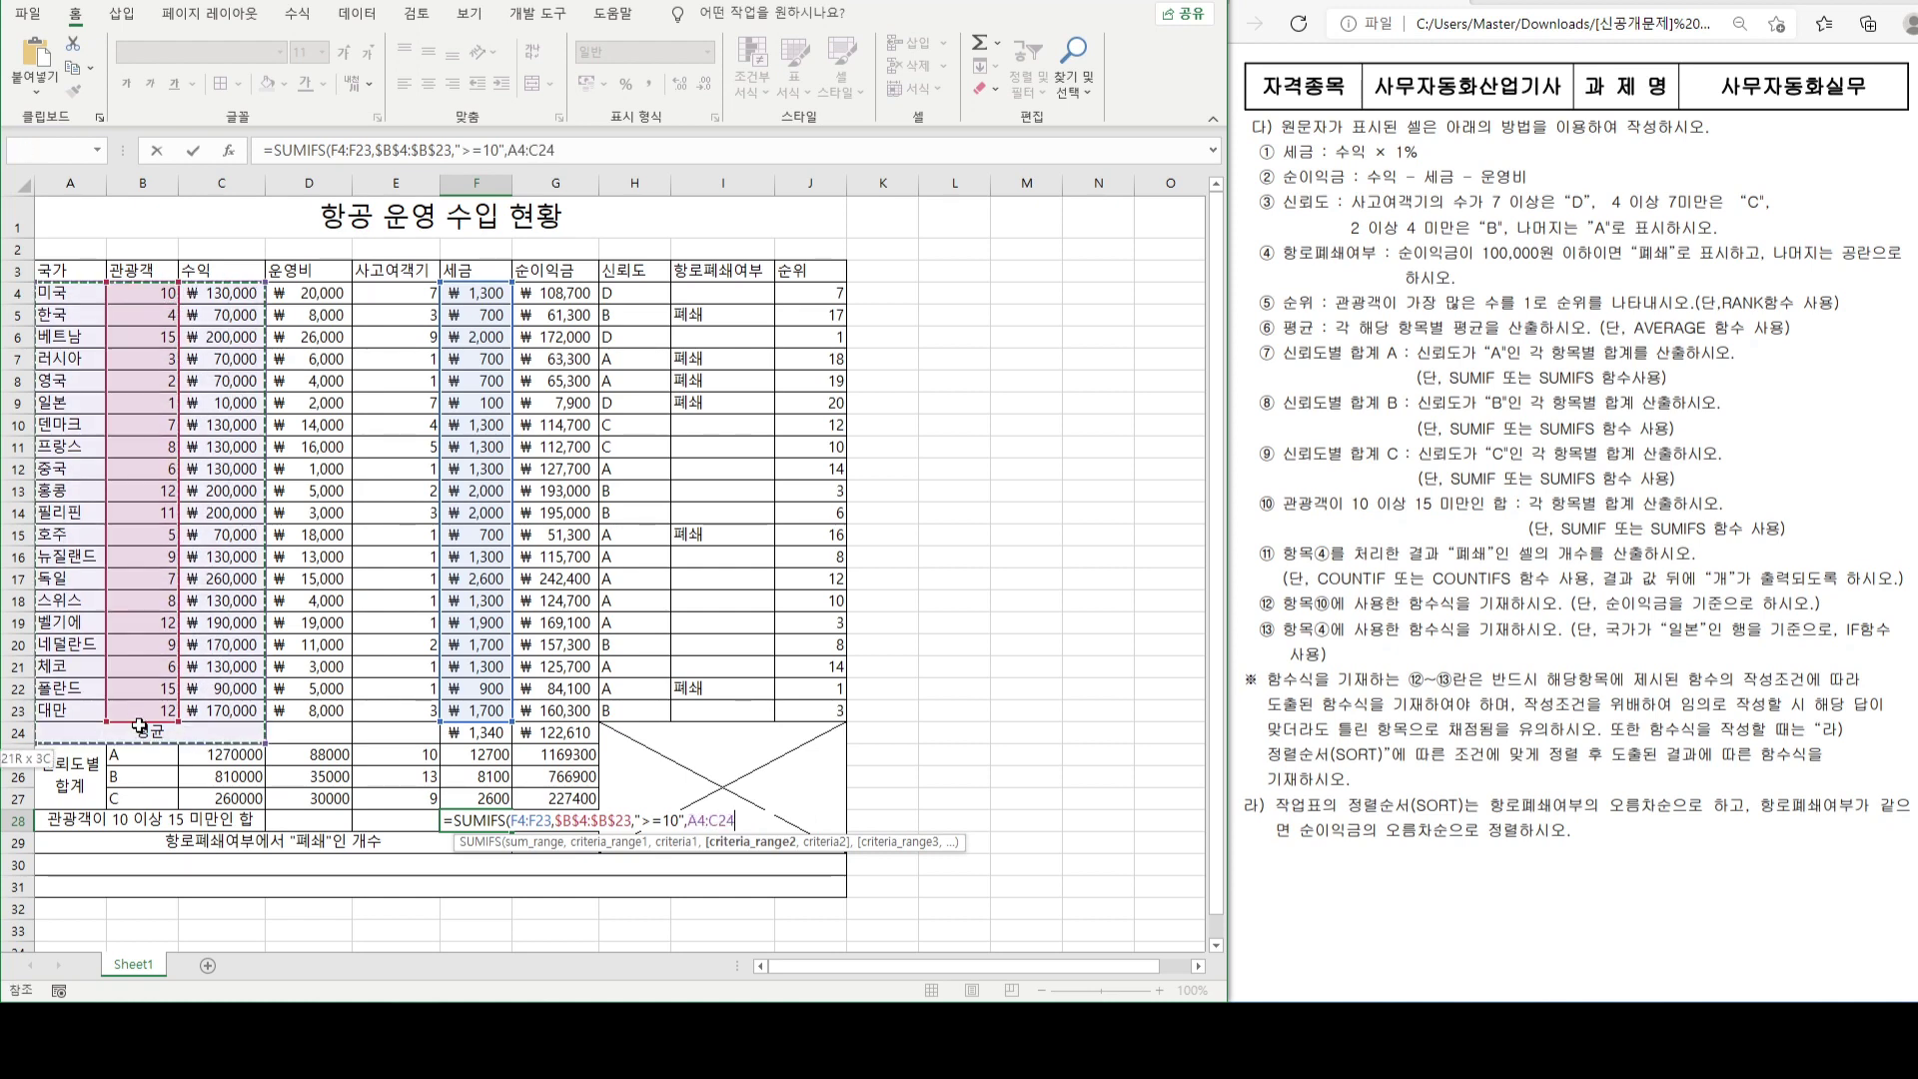
pyautogui.press('F4')
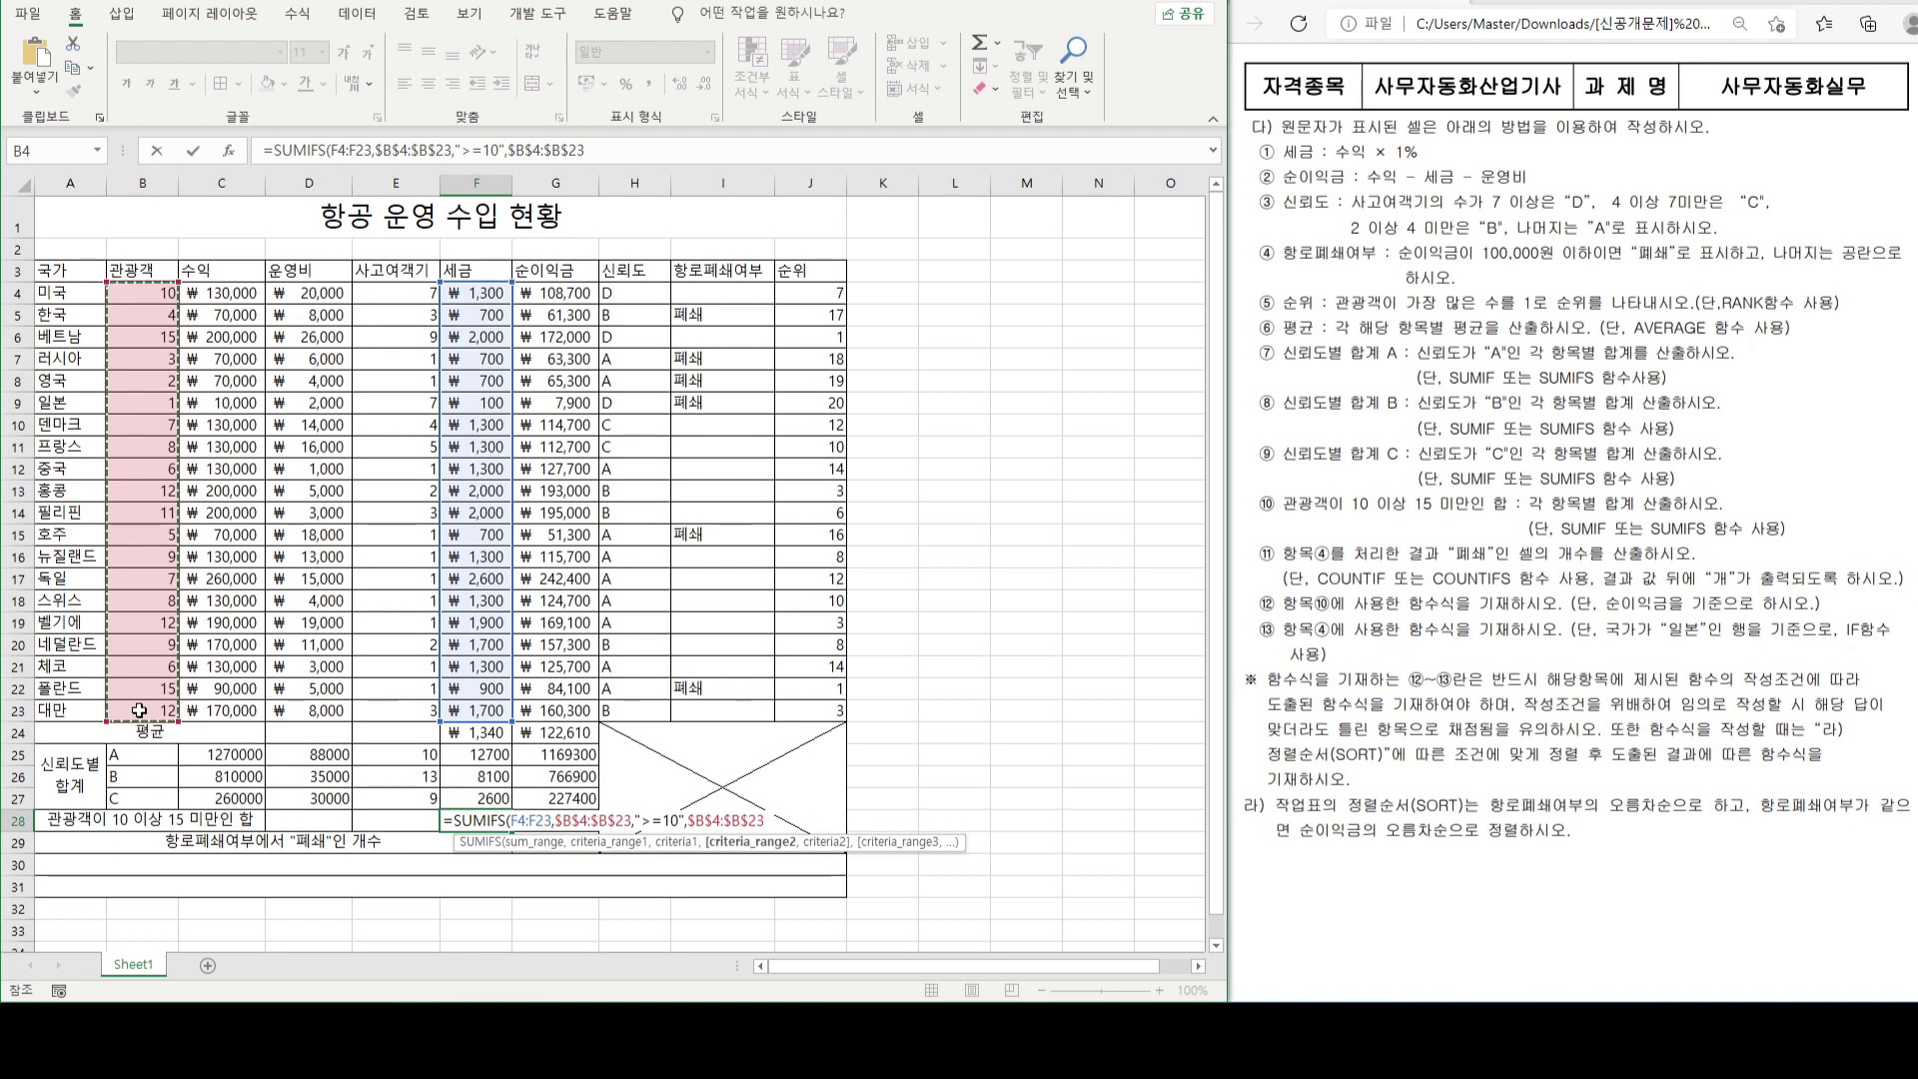
pyautogui.write(',"<15')
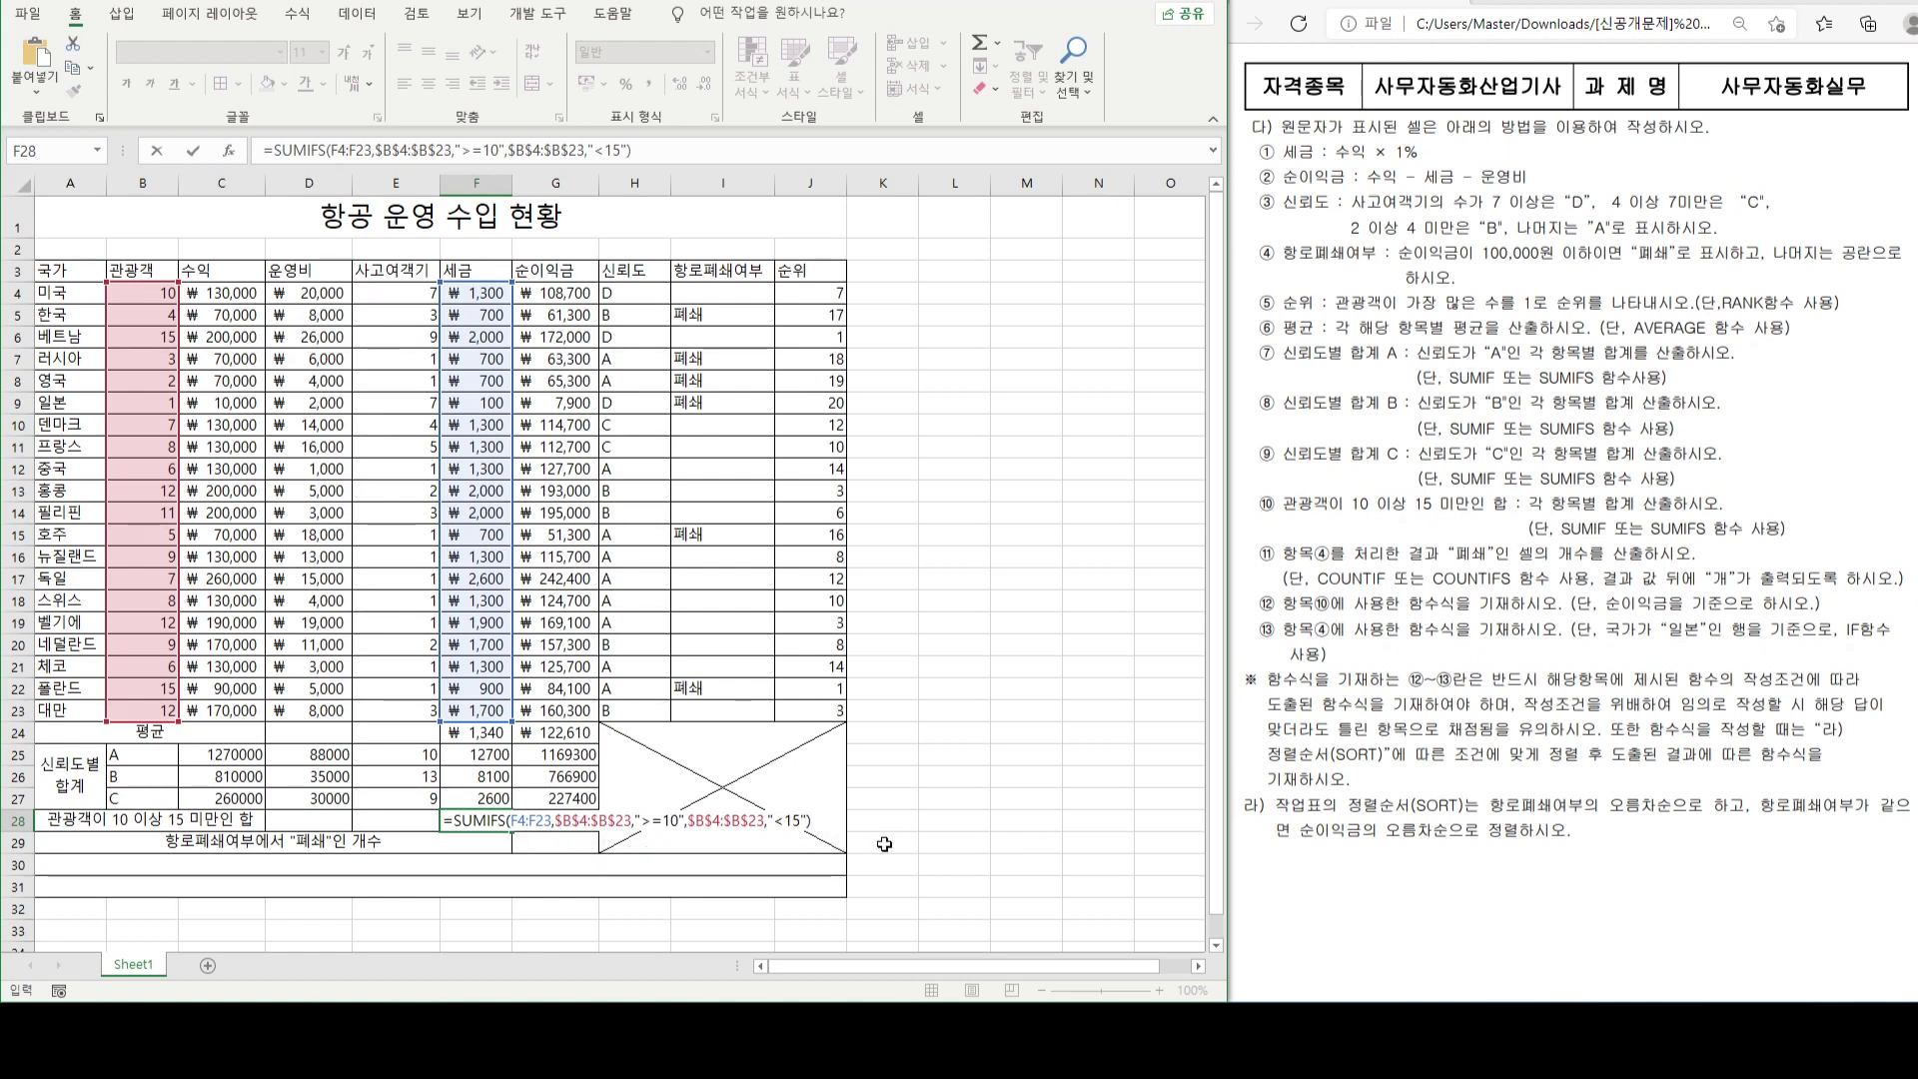
pyautogui.press('Return')
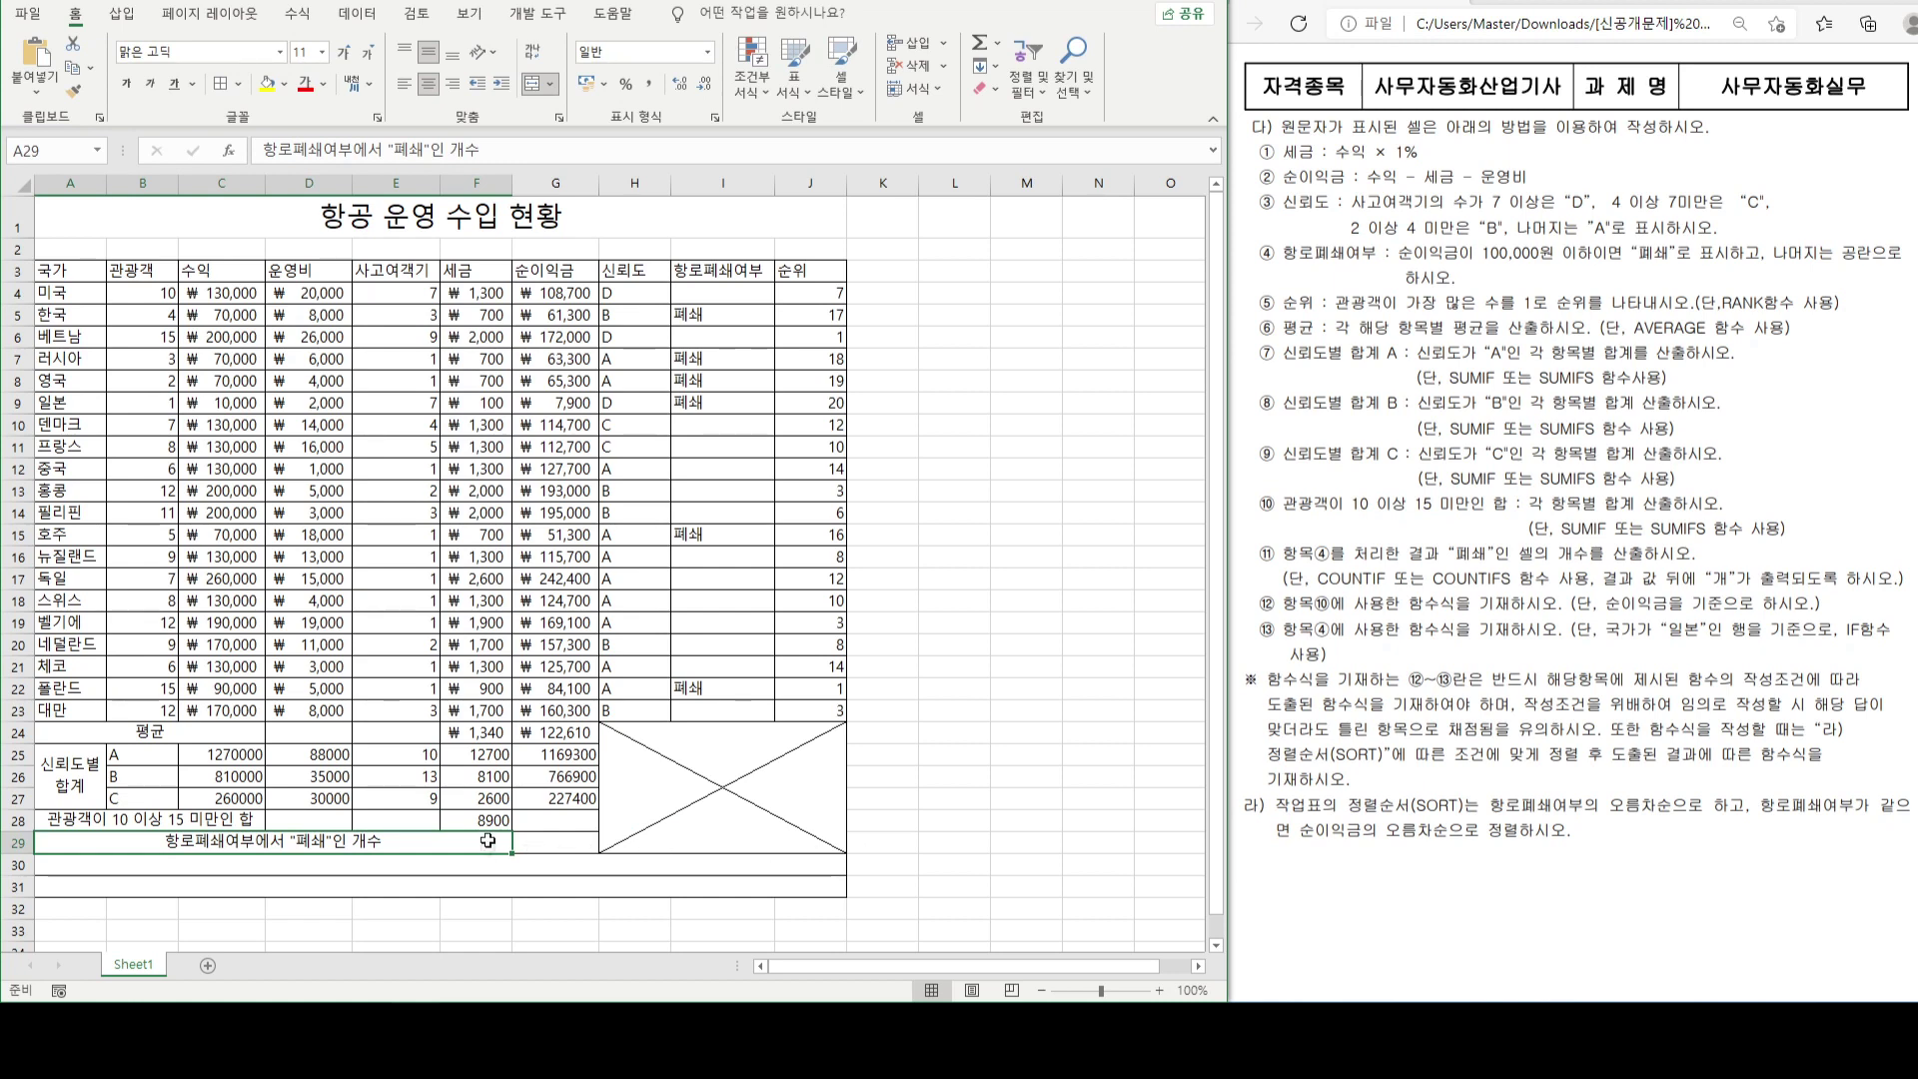
# - Fill the 관광객 10 이상 15 미만 total formula from F28 to G28 and check the ranges in G28's formula
pyautogui.click(508, 815)
pyautogui.moveTo(508, 814); pyautogui.dragTo(574, 834)
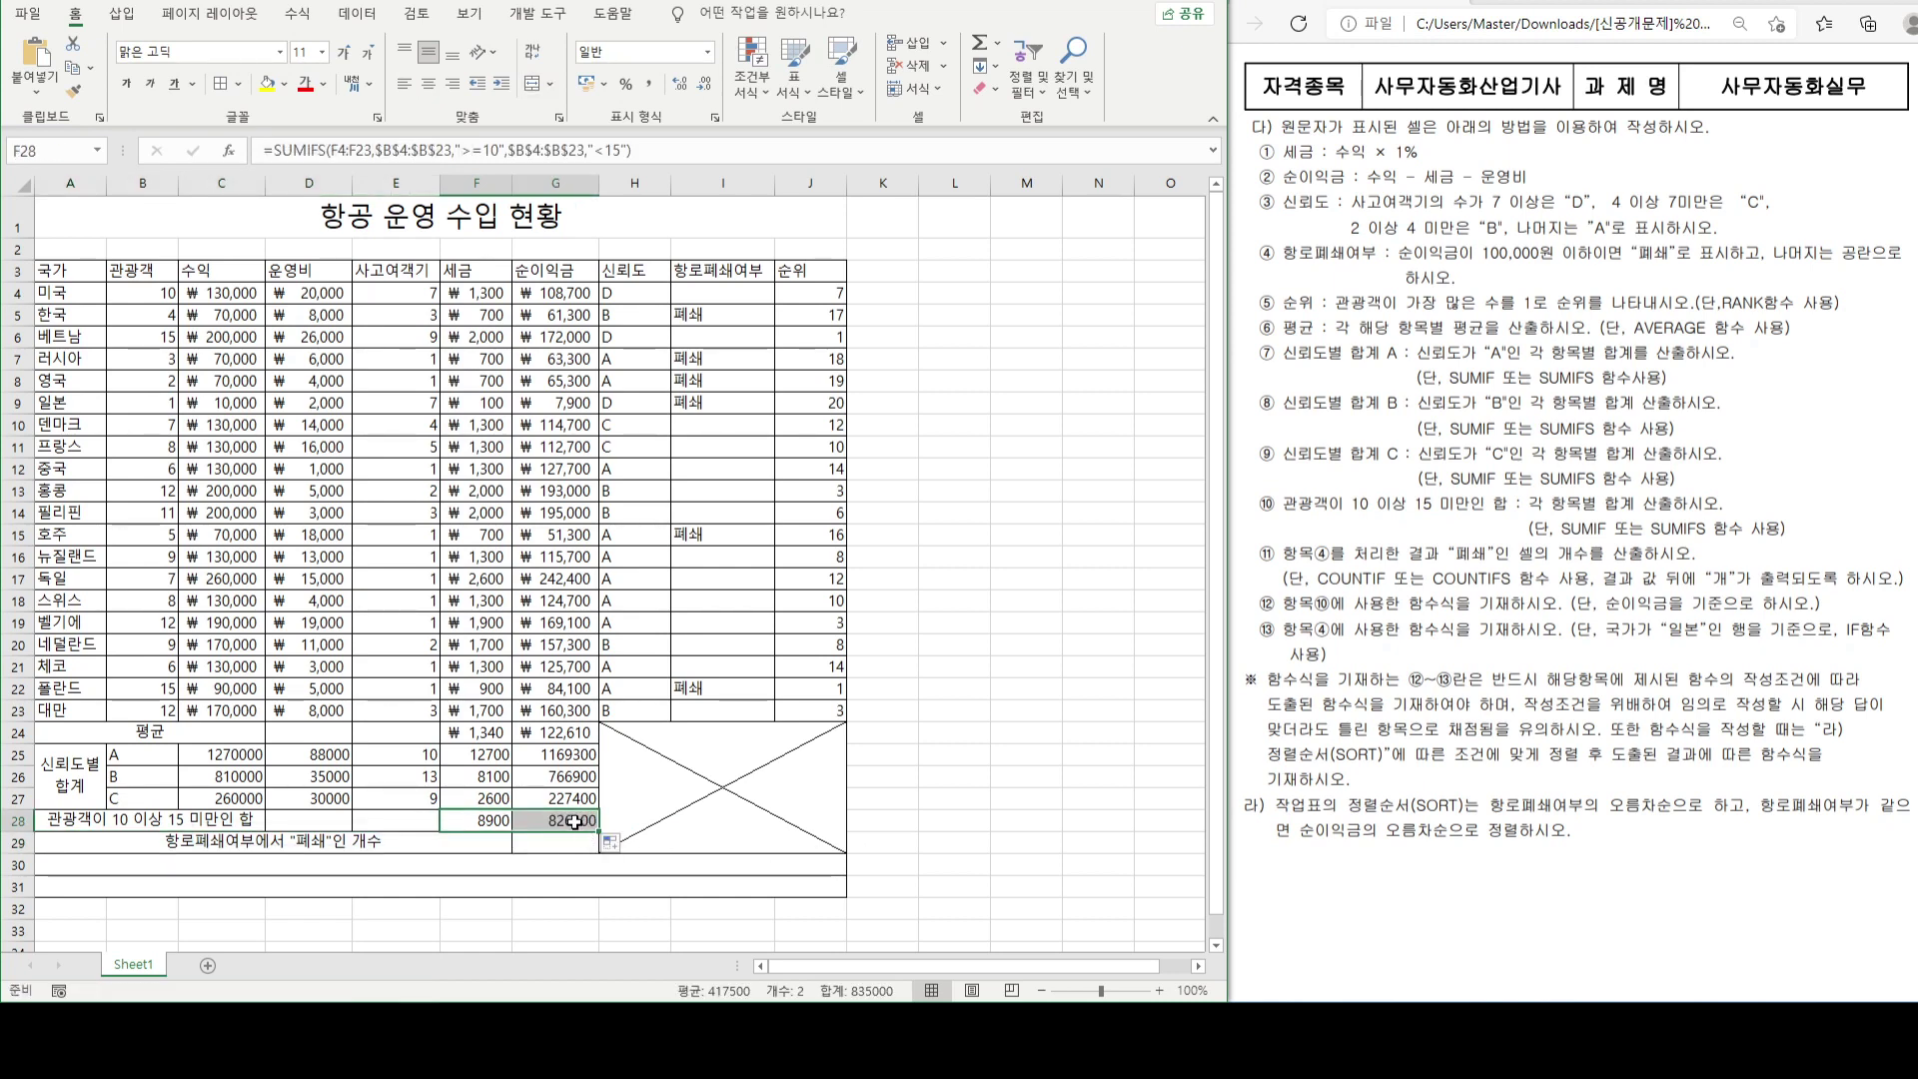
pyautogui.doubleClick(575, 822)
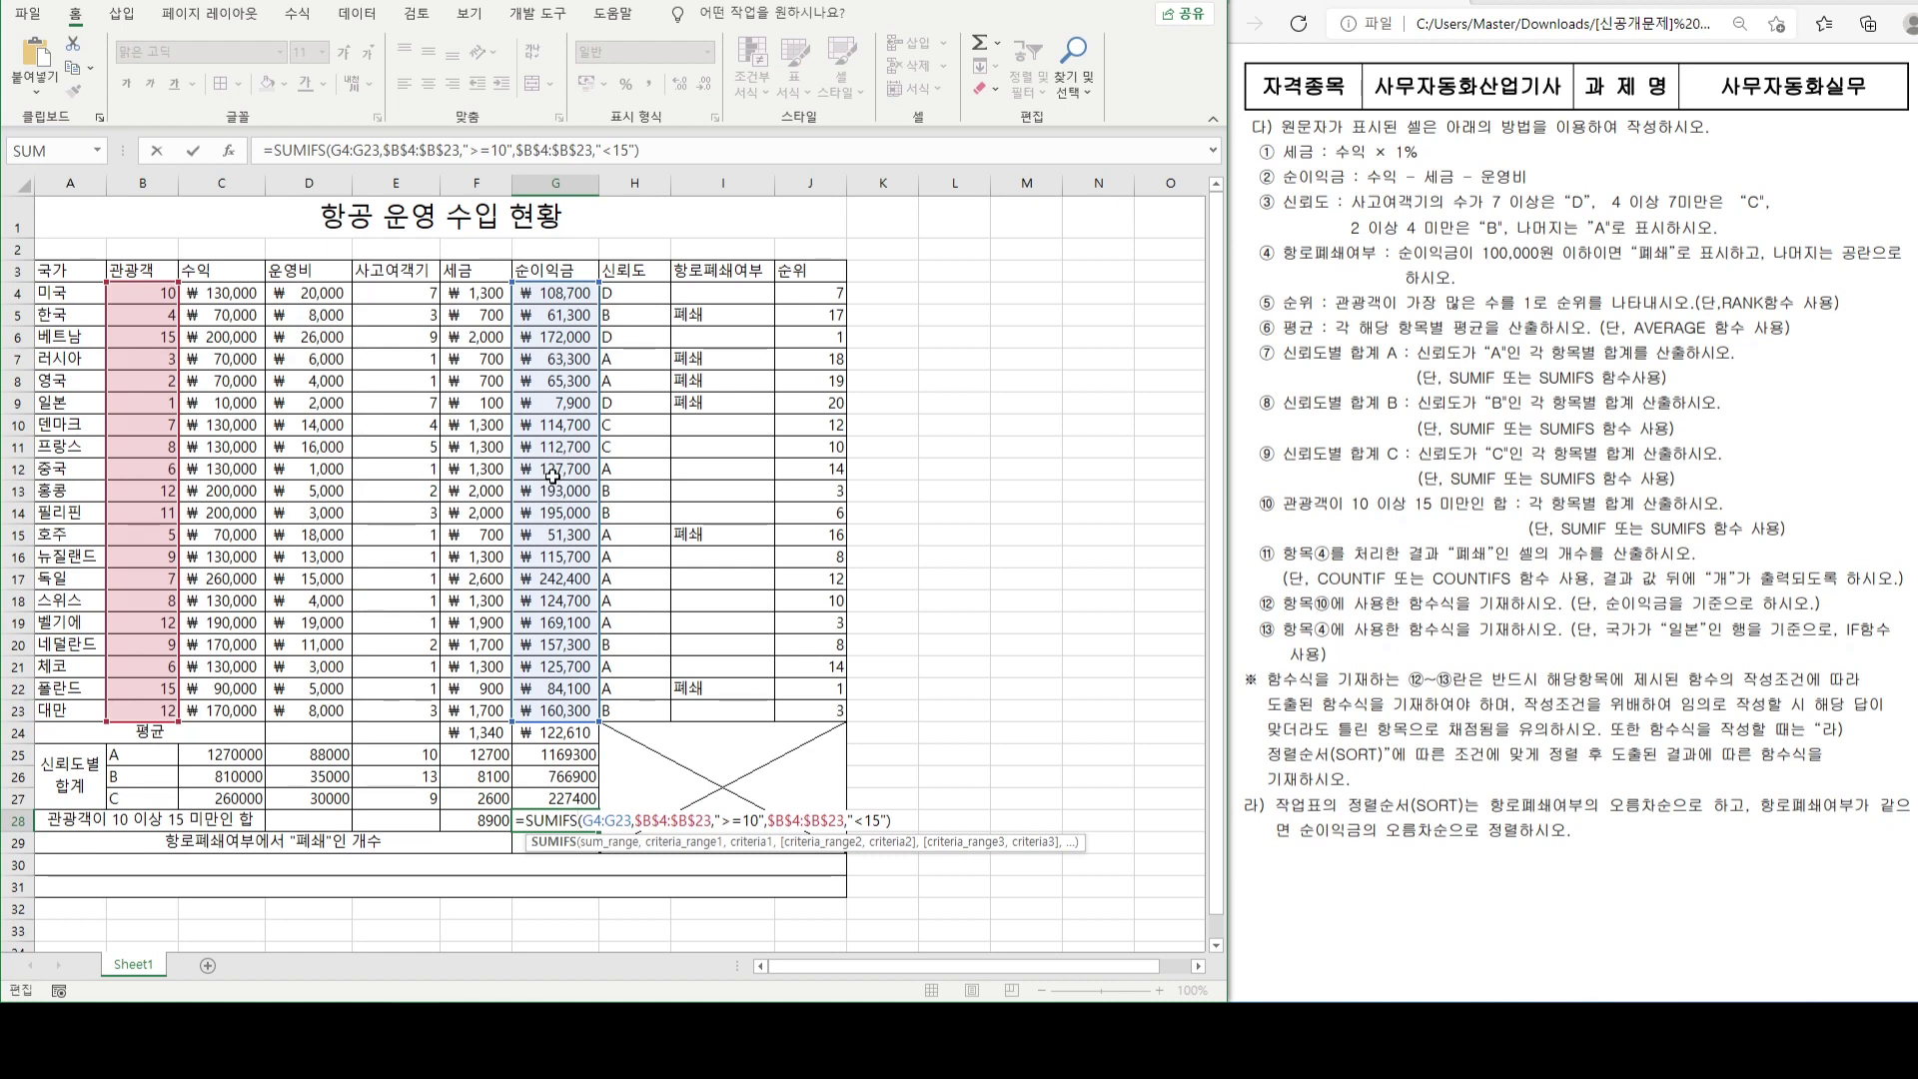
pyautogui.hotkey('ctrl', 'Return')
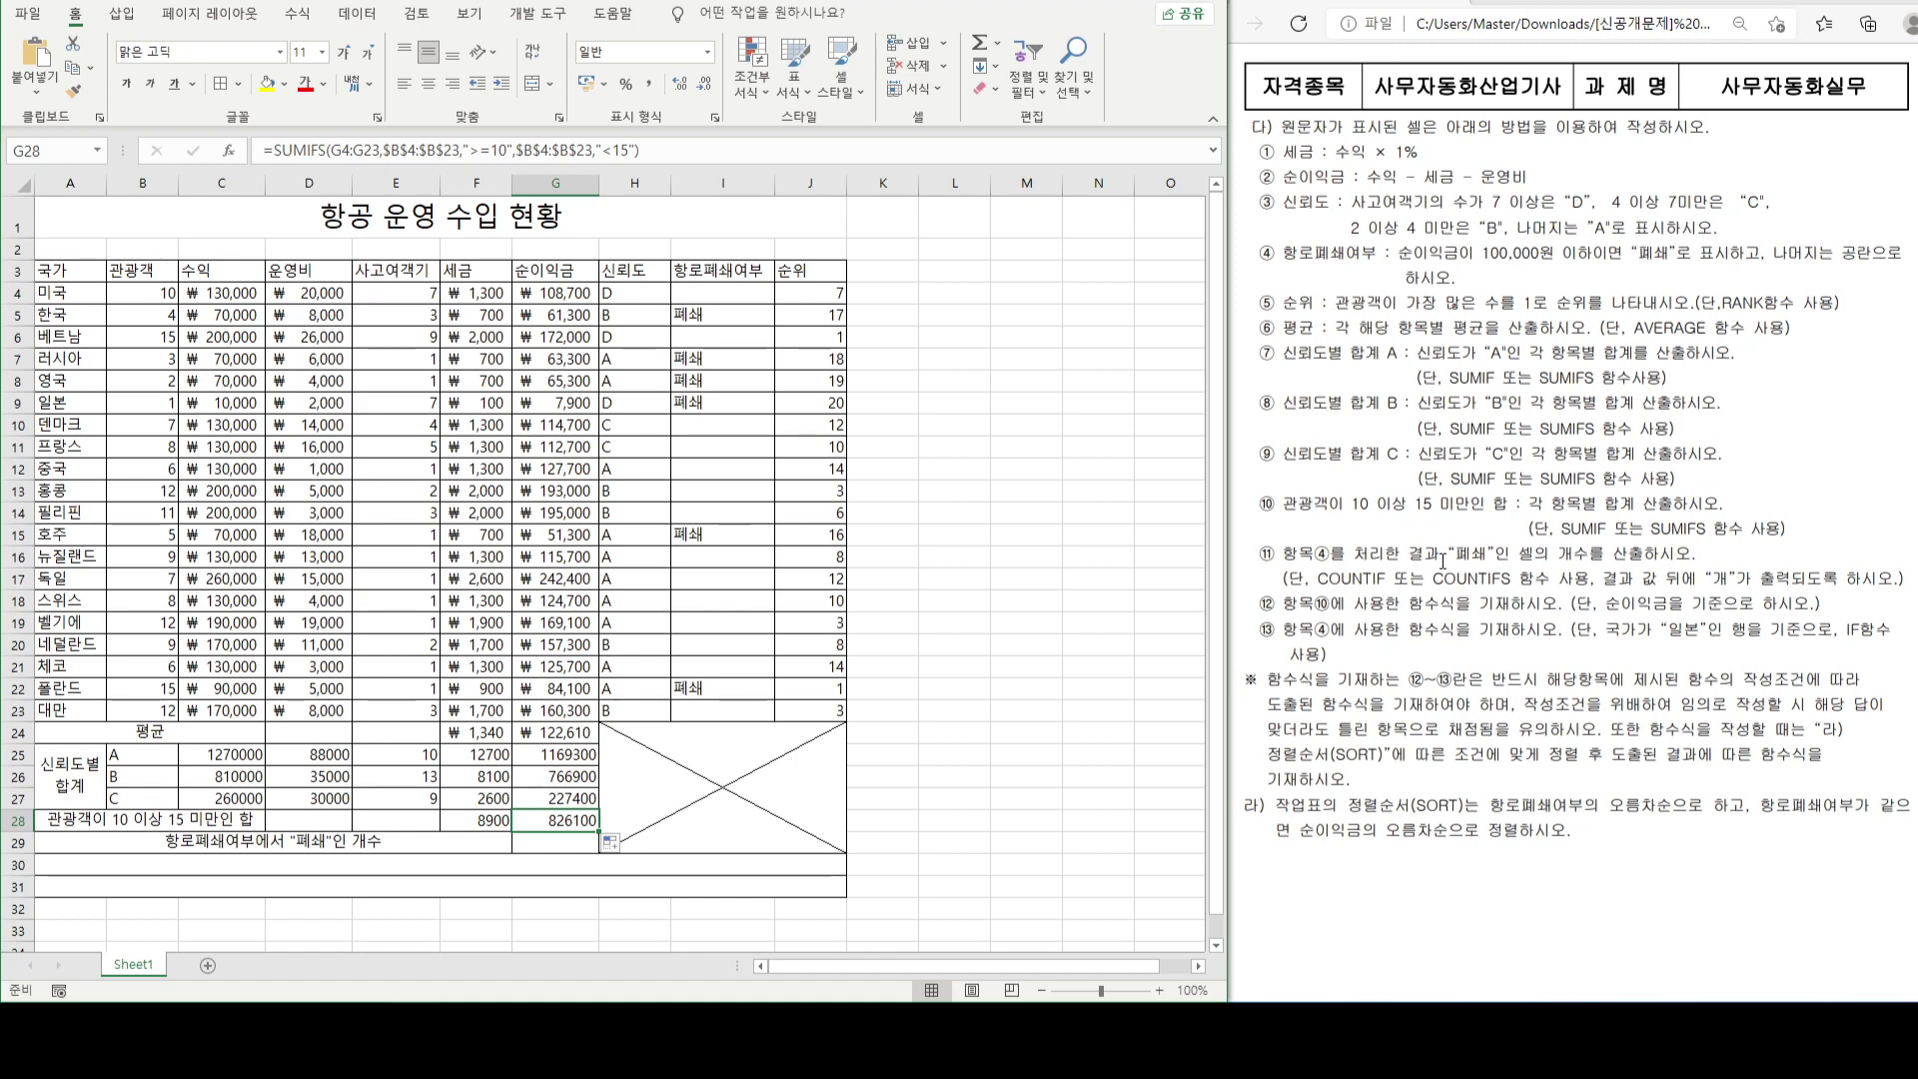
# - Following task item ⑪, start a COUNTIF formula in G29 with the 항로폐쇄여부 range I4:I23
pyautogui.scroll(10, 1441, 561)
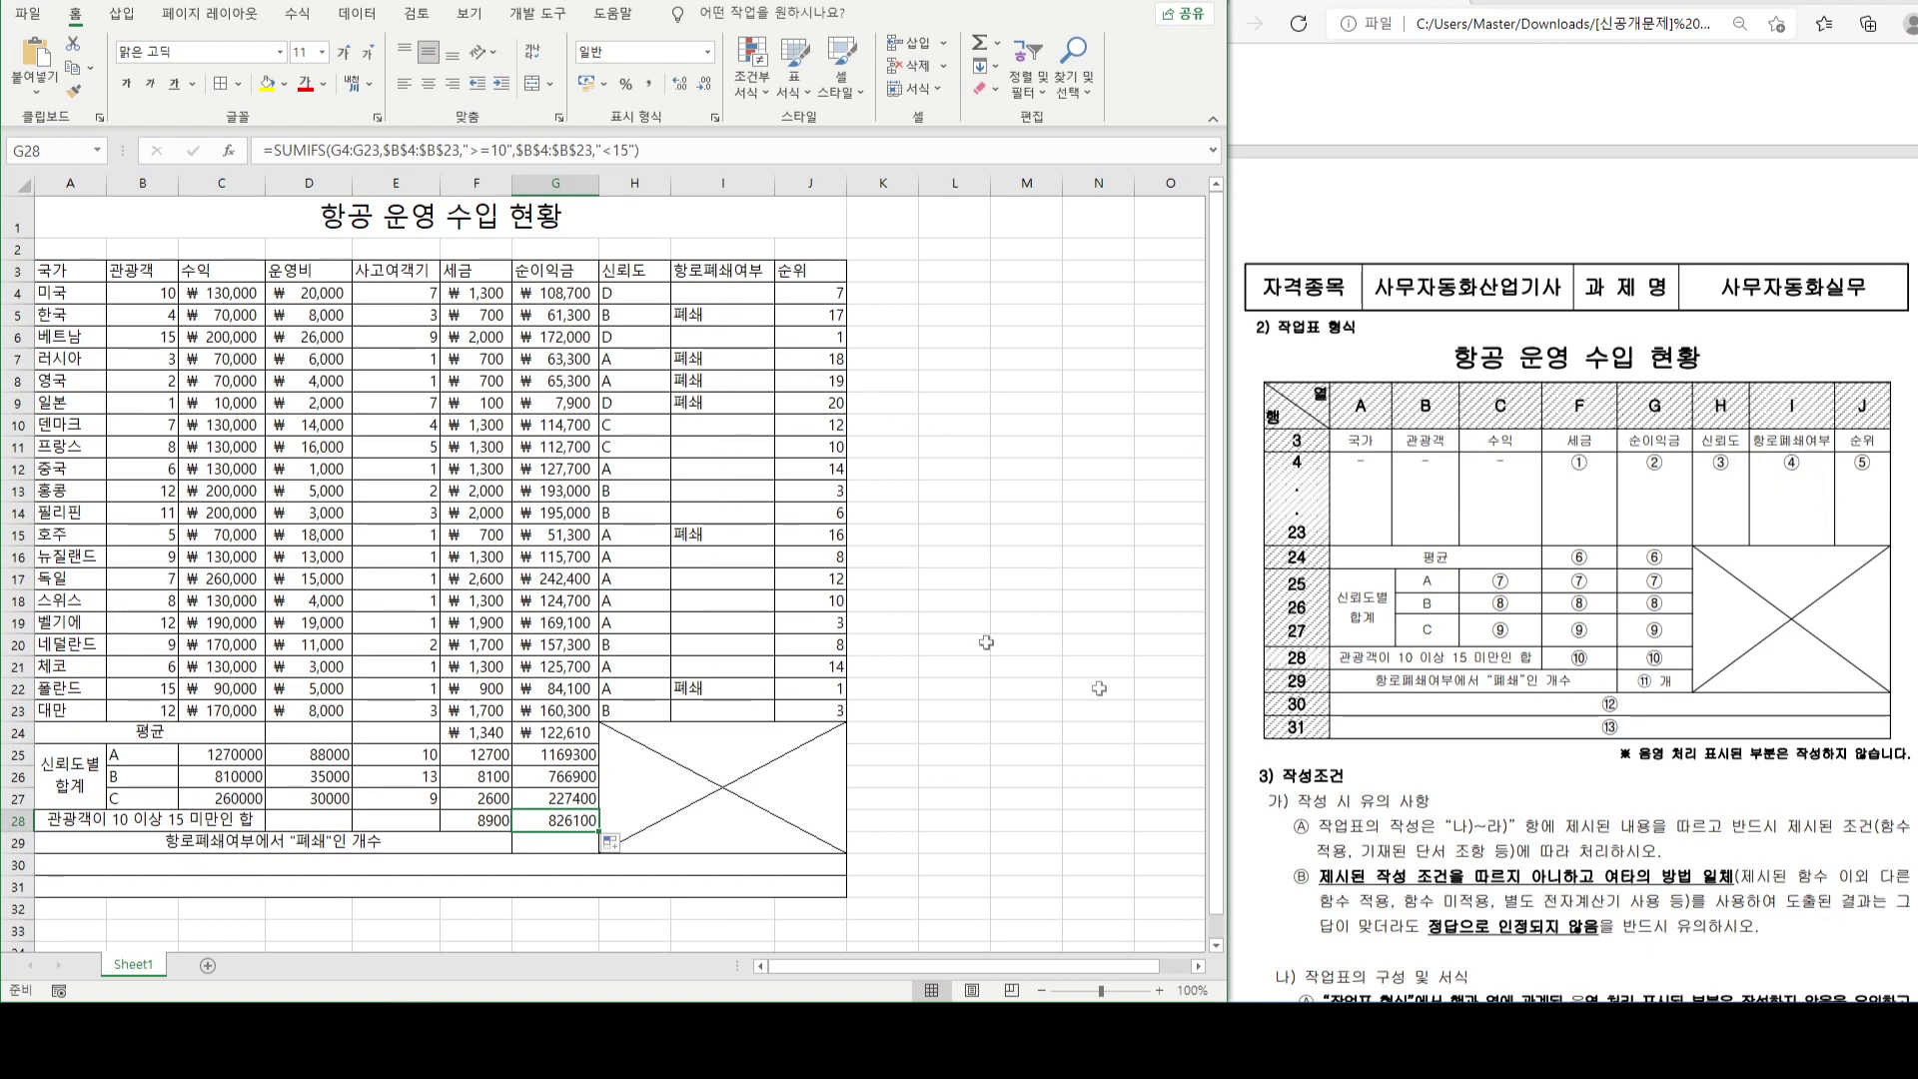
pyautogui.scroll(-10, 1490, 722)
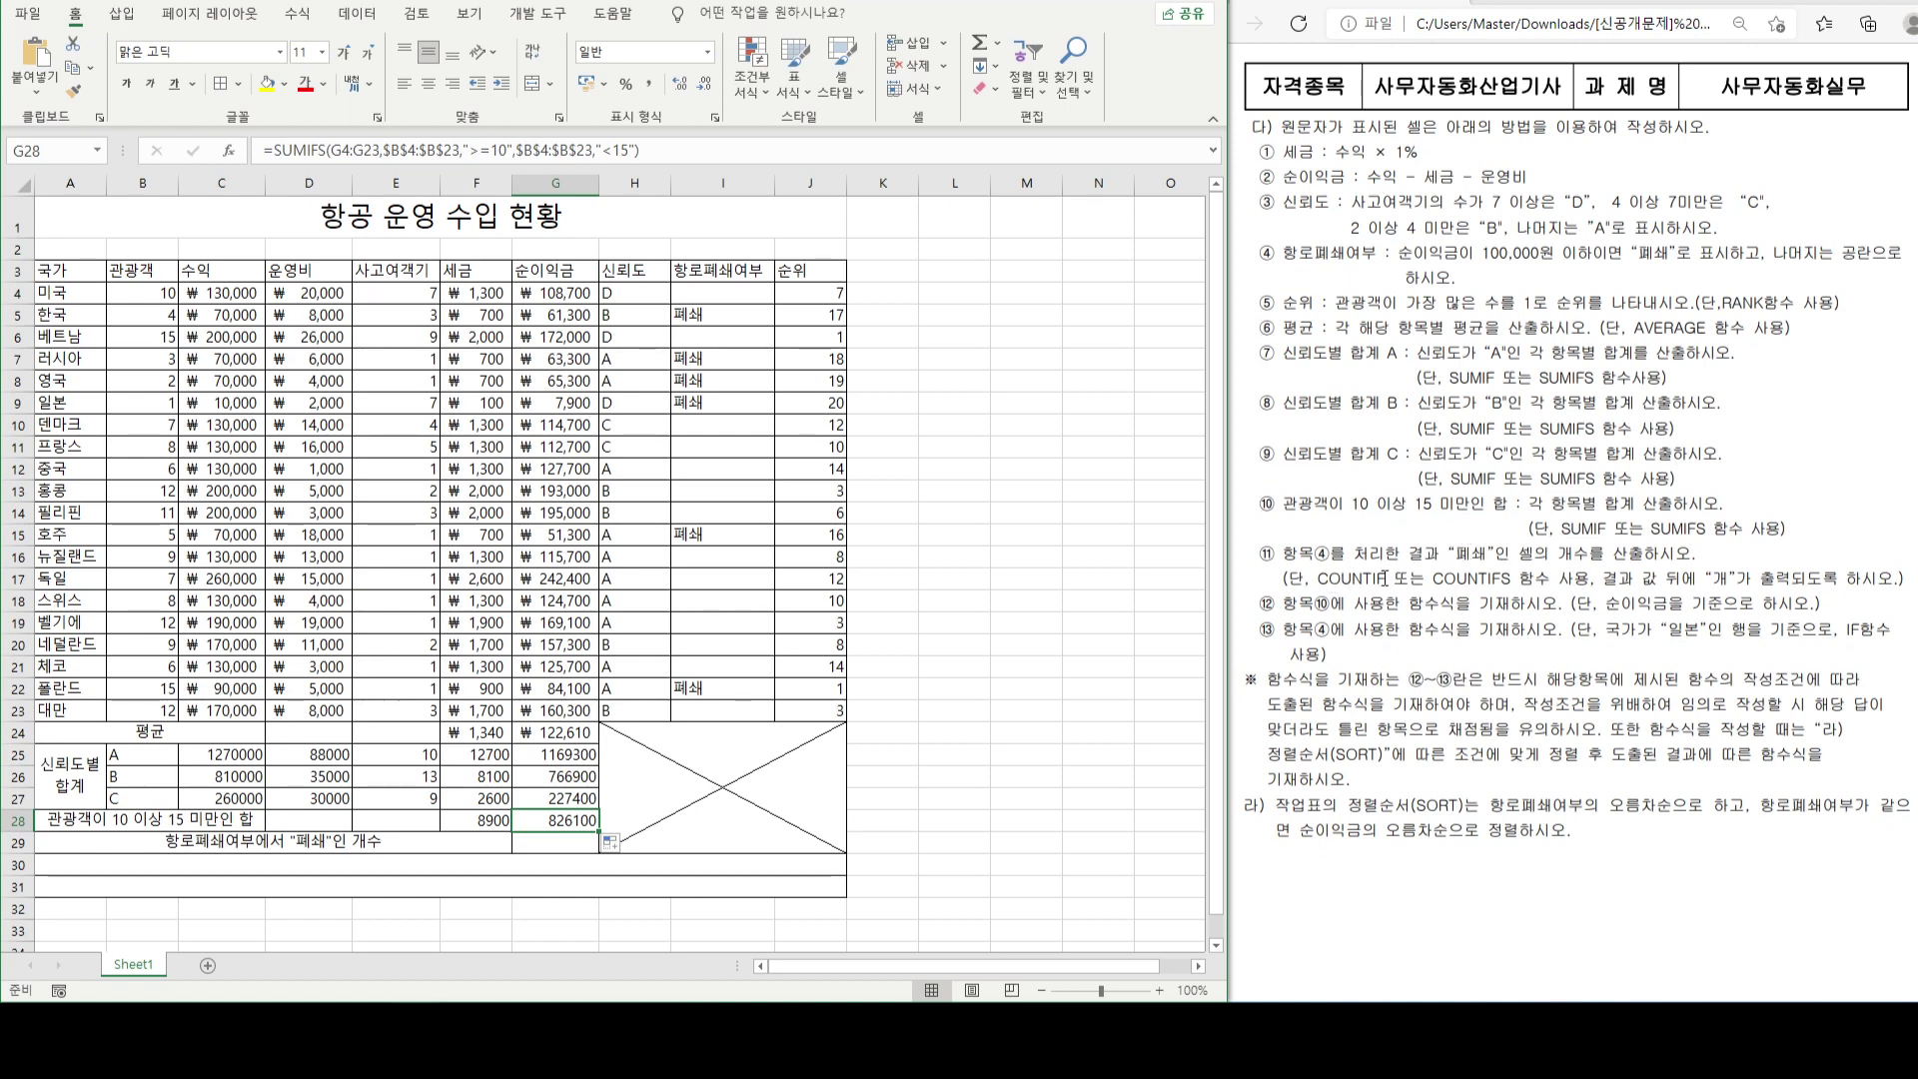
pyautogui.click(567, 844)
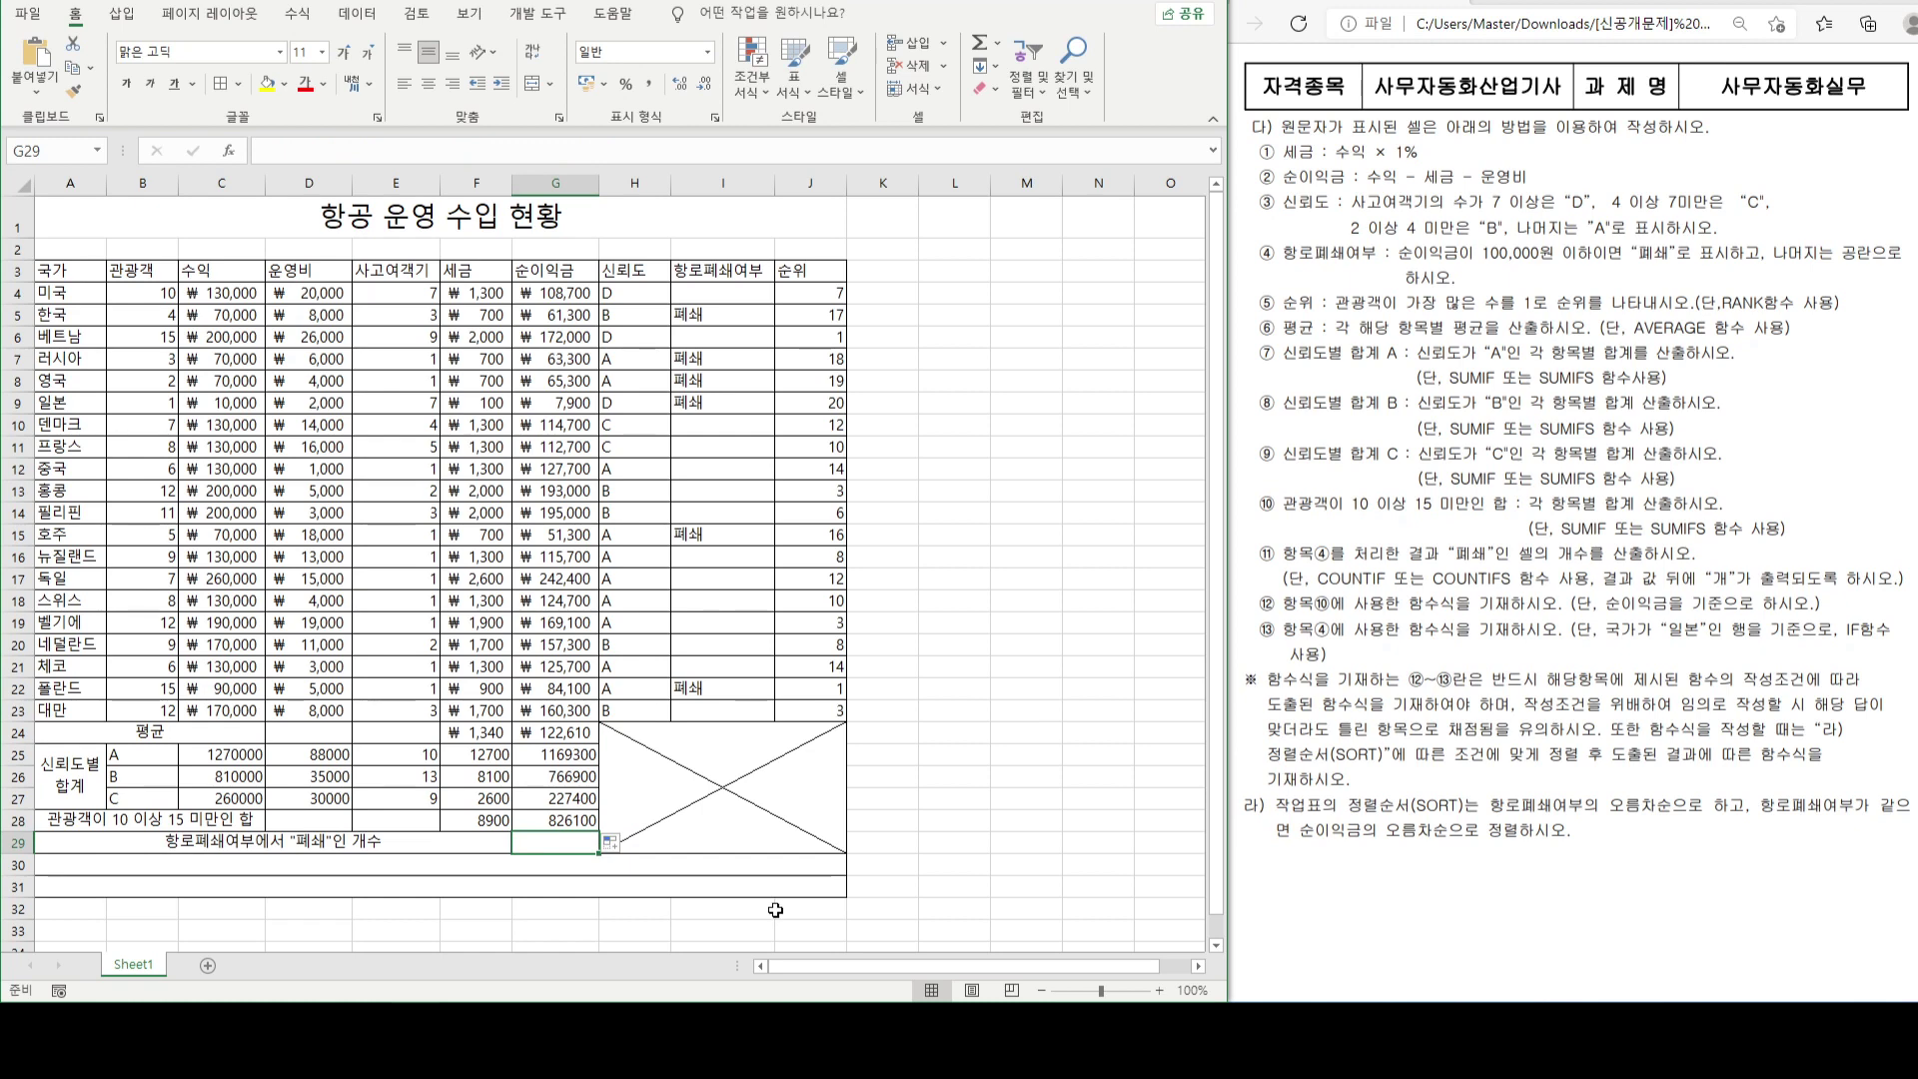
pyautogui.write('=C')
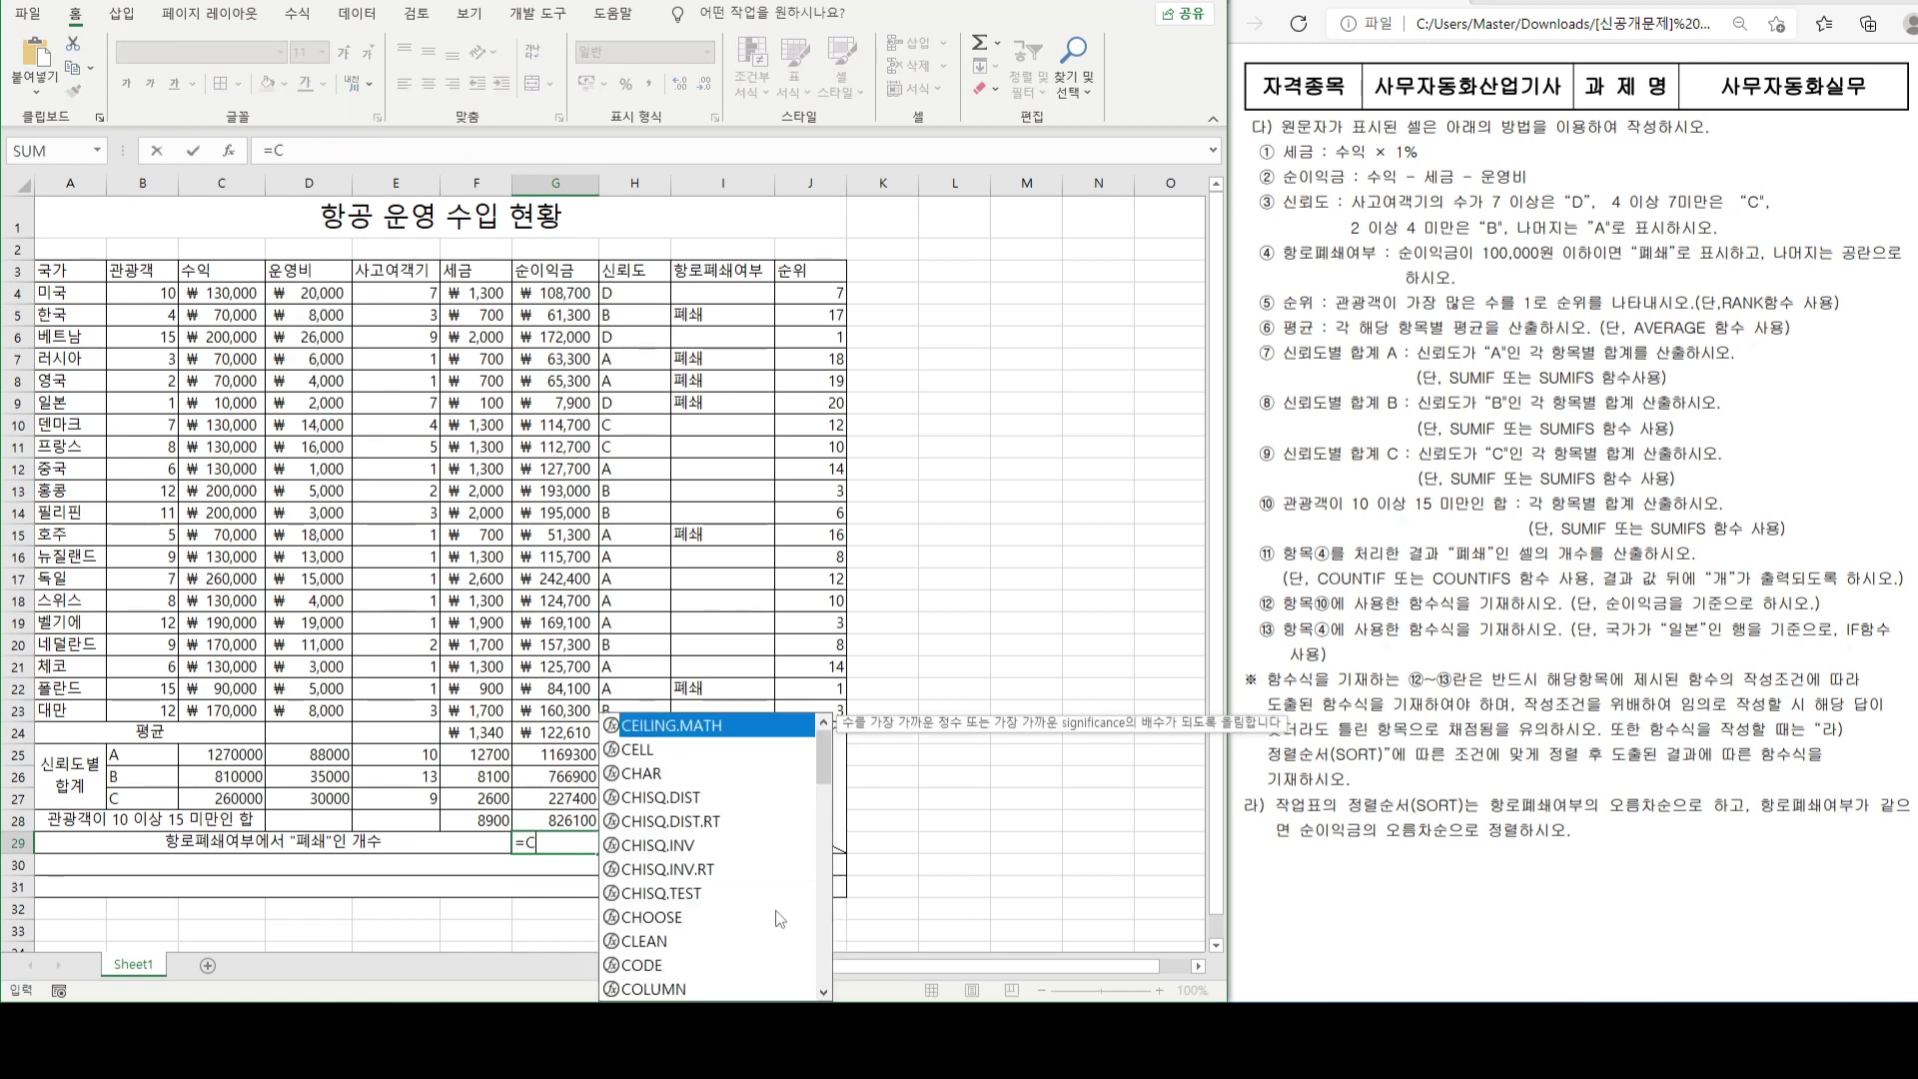
pyautogui.write('OU')
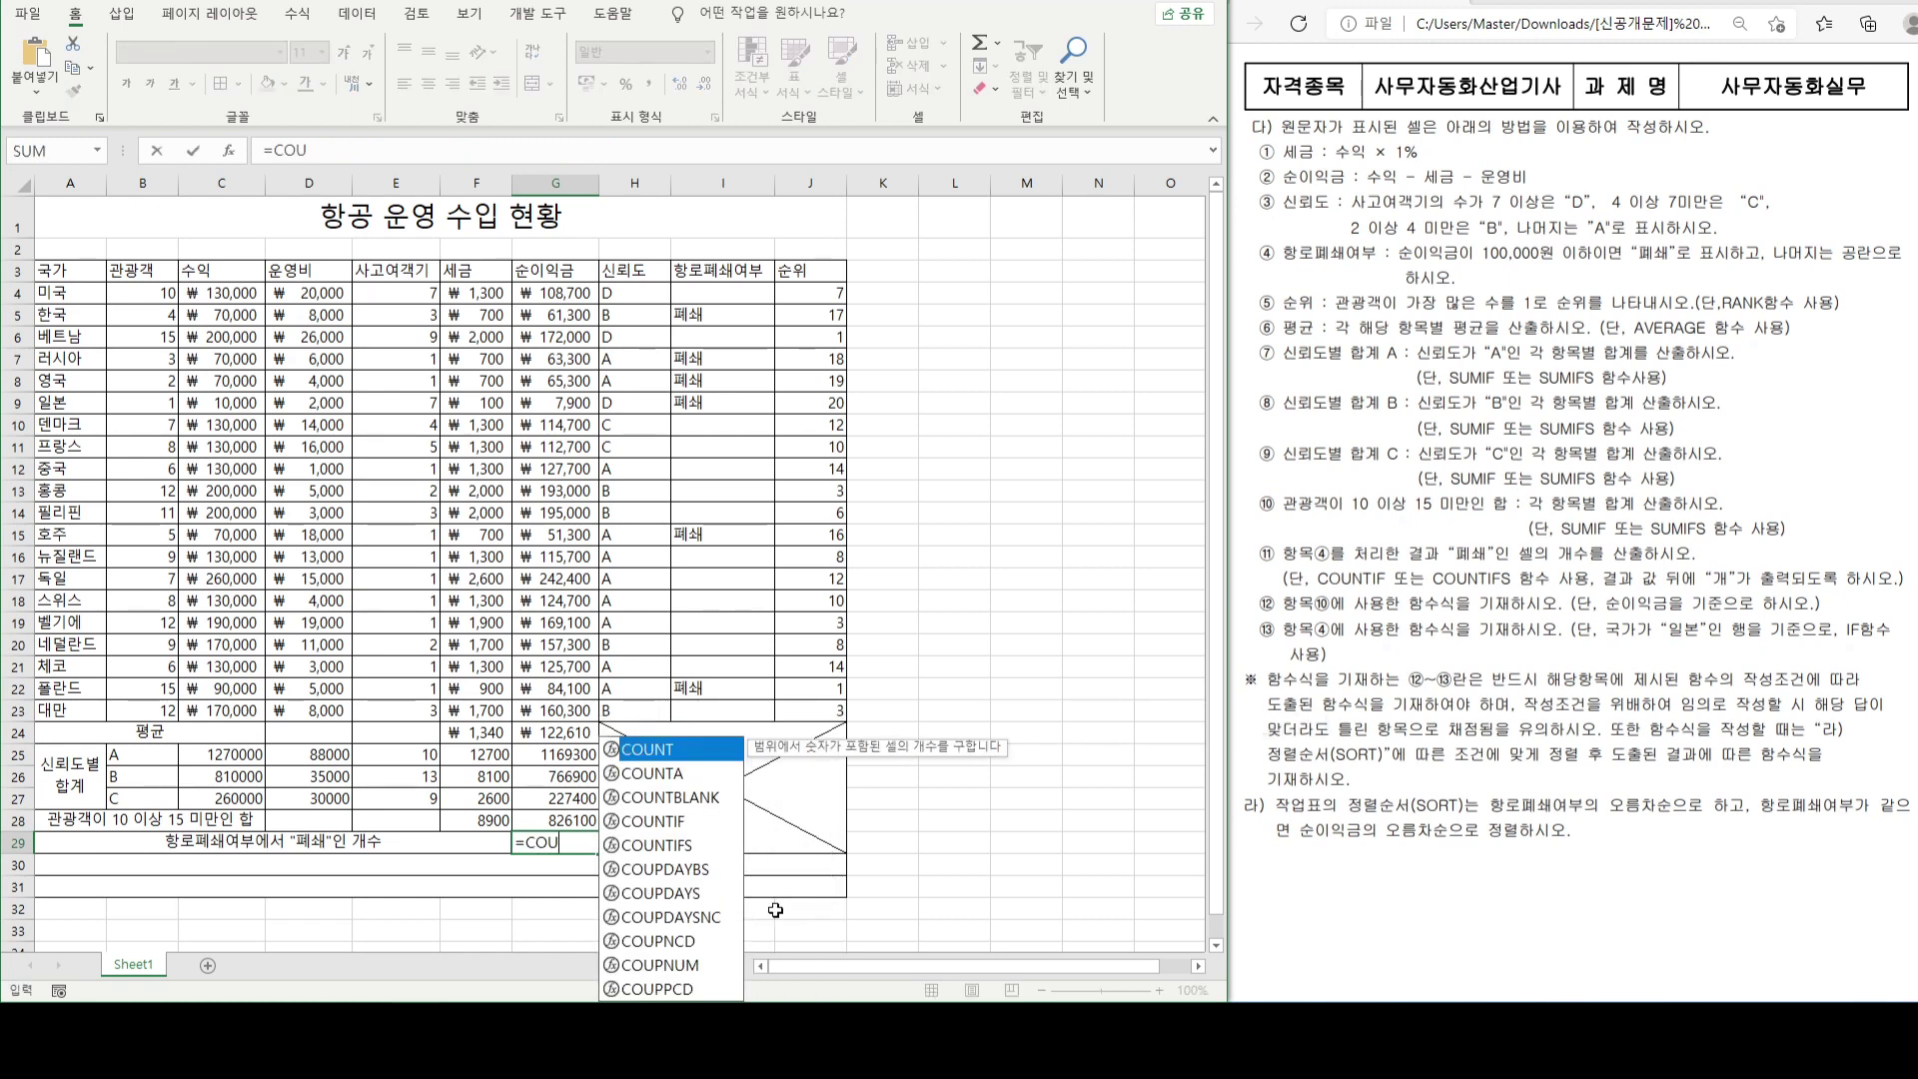
pyautogui.click(700, 821)
pyautogui.doubleClick(704, 821)
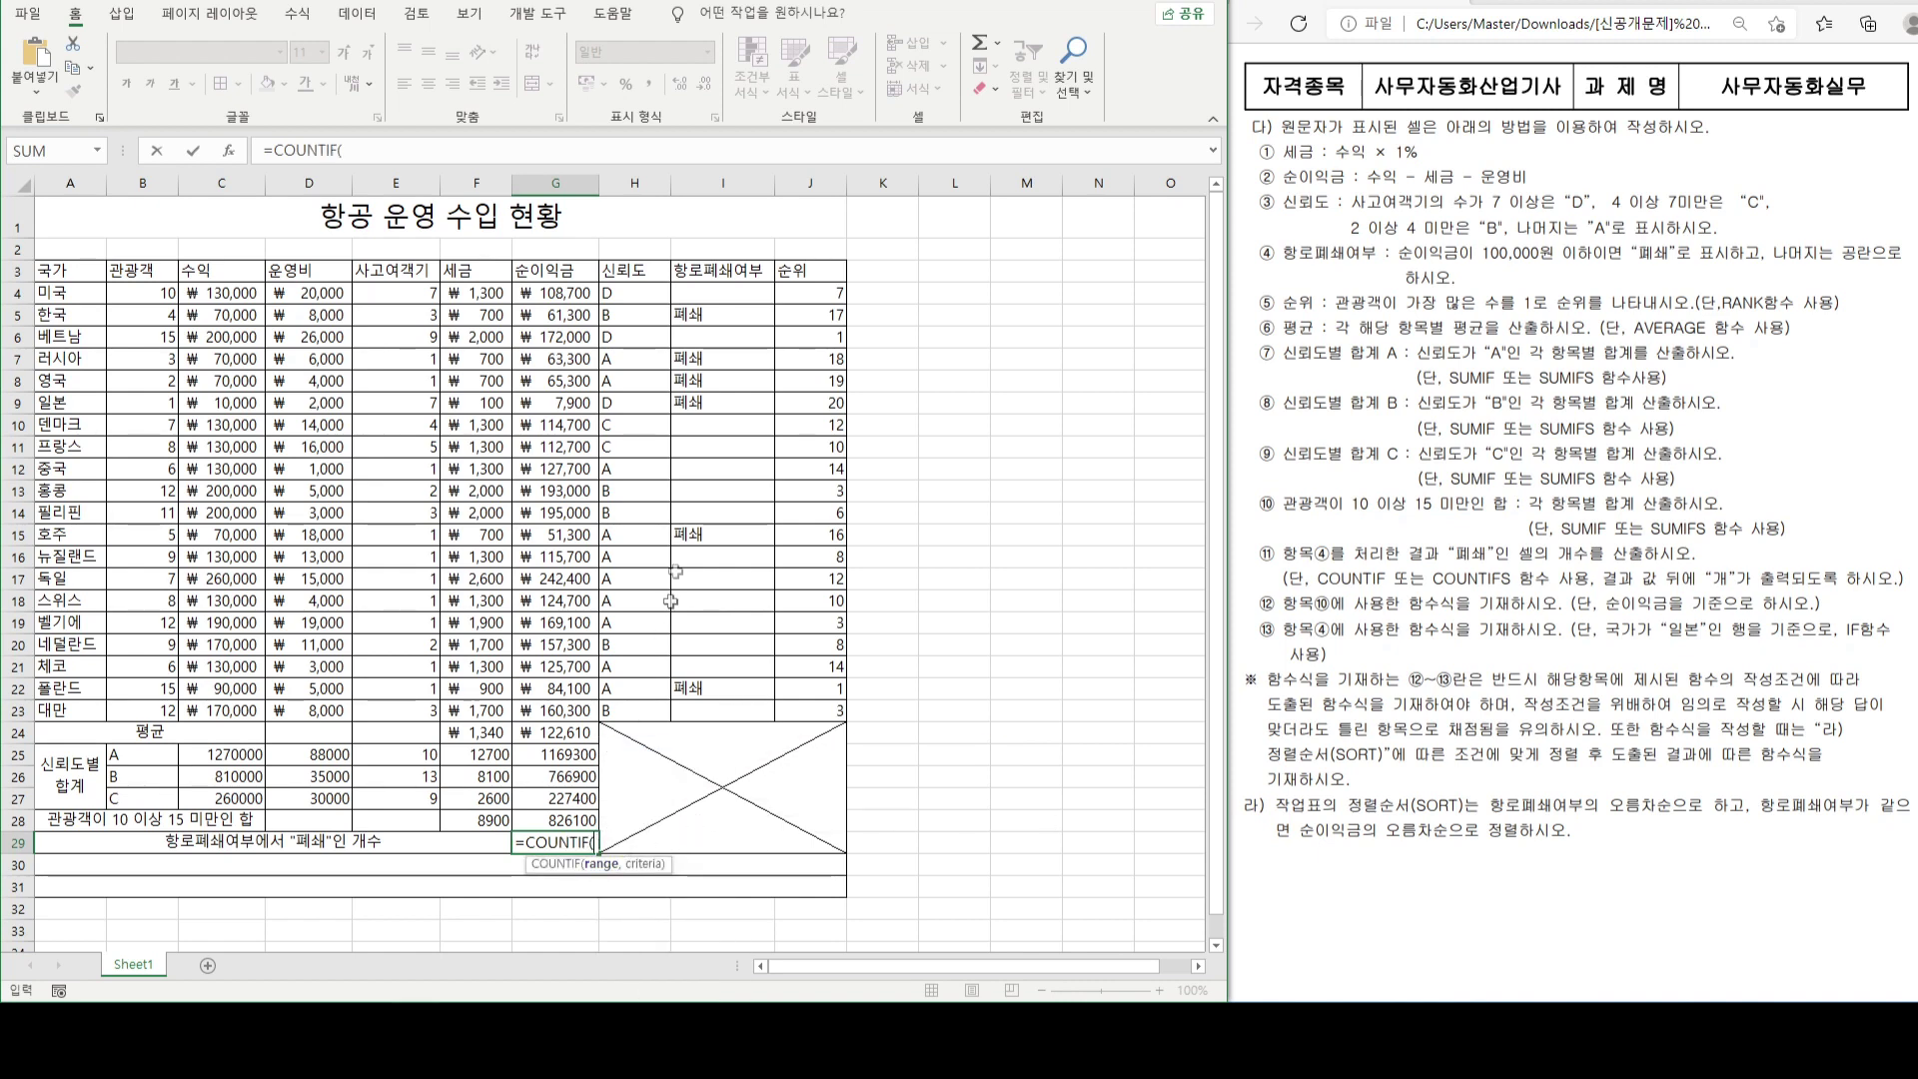
pyautogui.moveTo(726, 292); pyautogui.dragTo(727, 712)
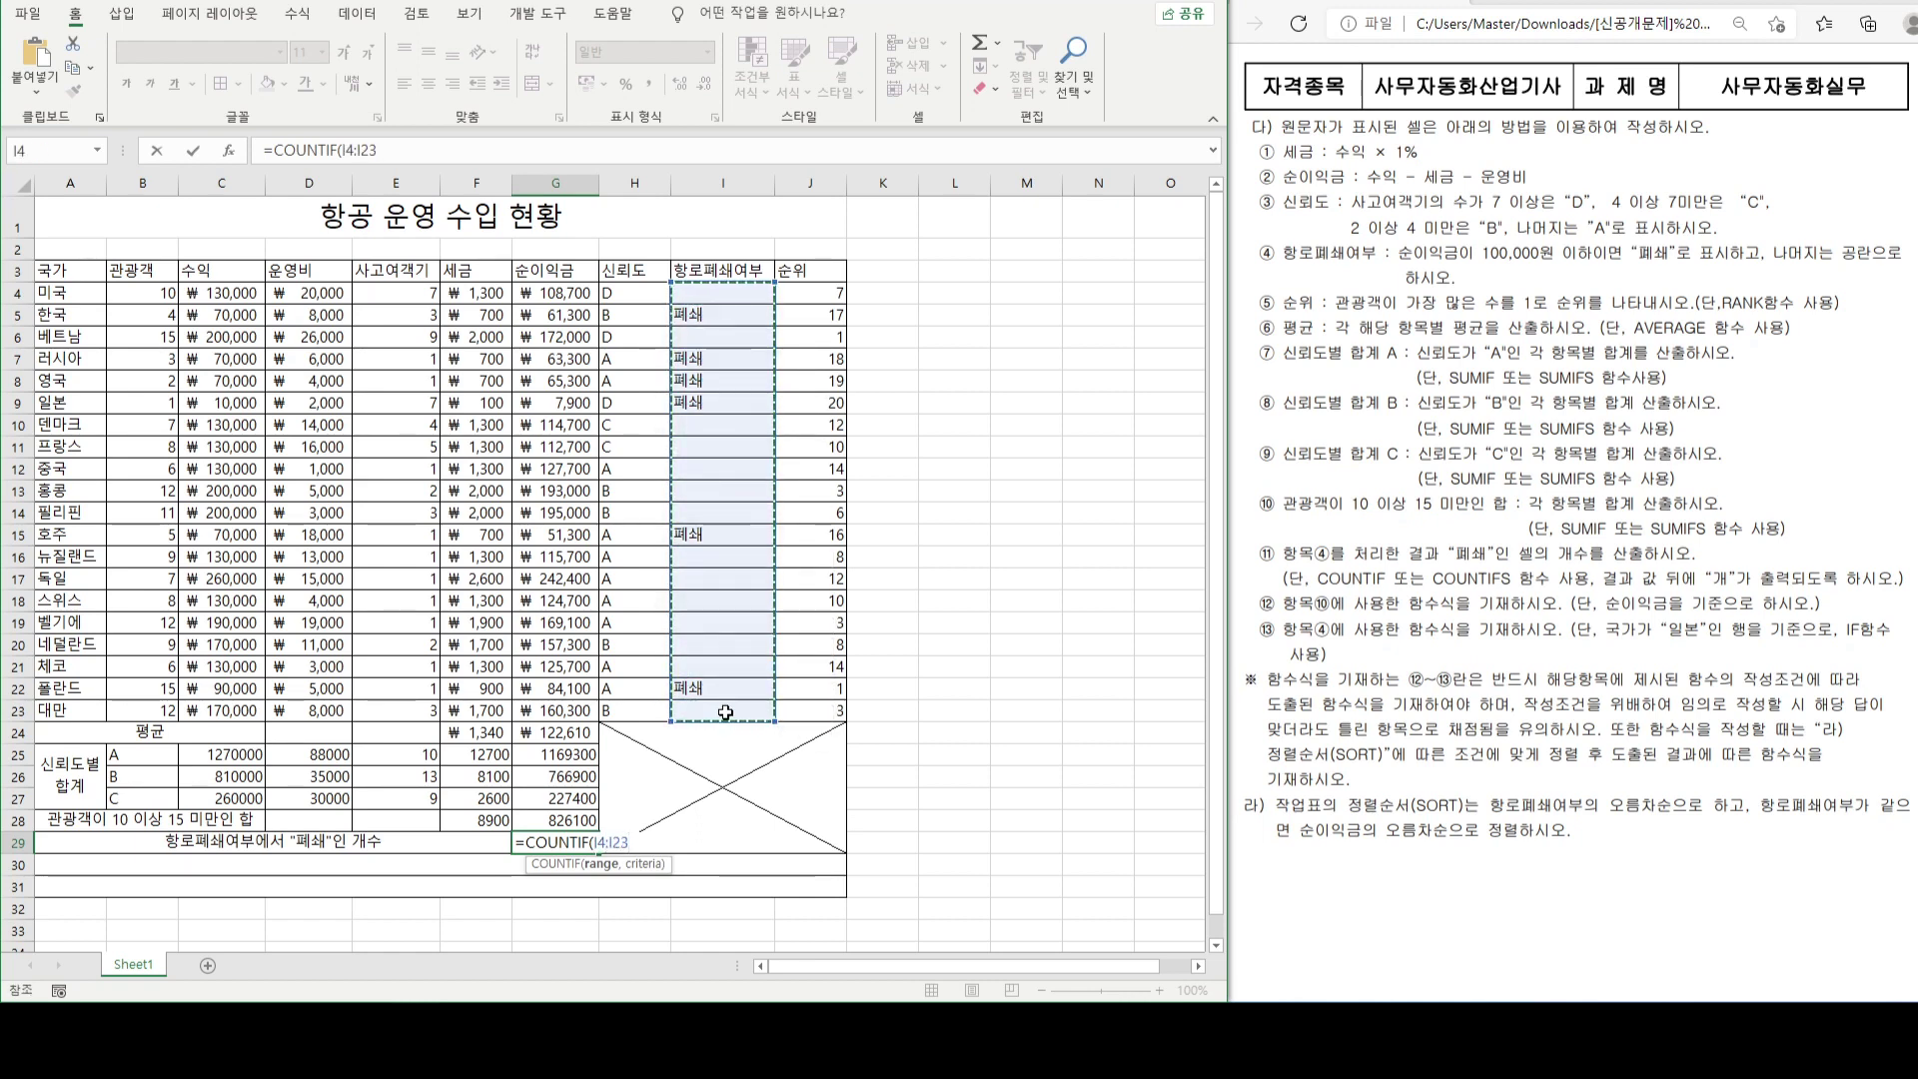
pyautogui.write(',')
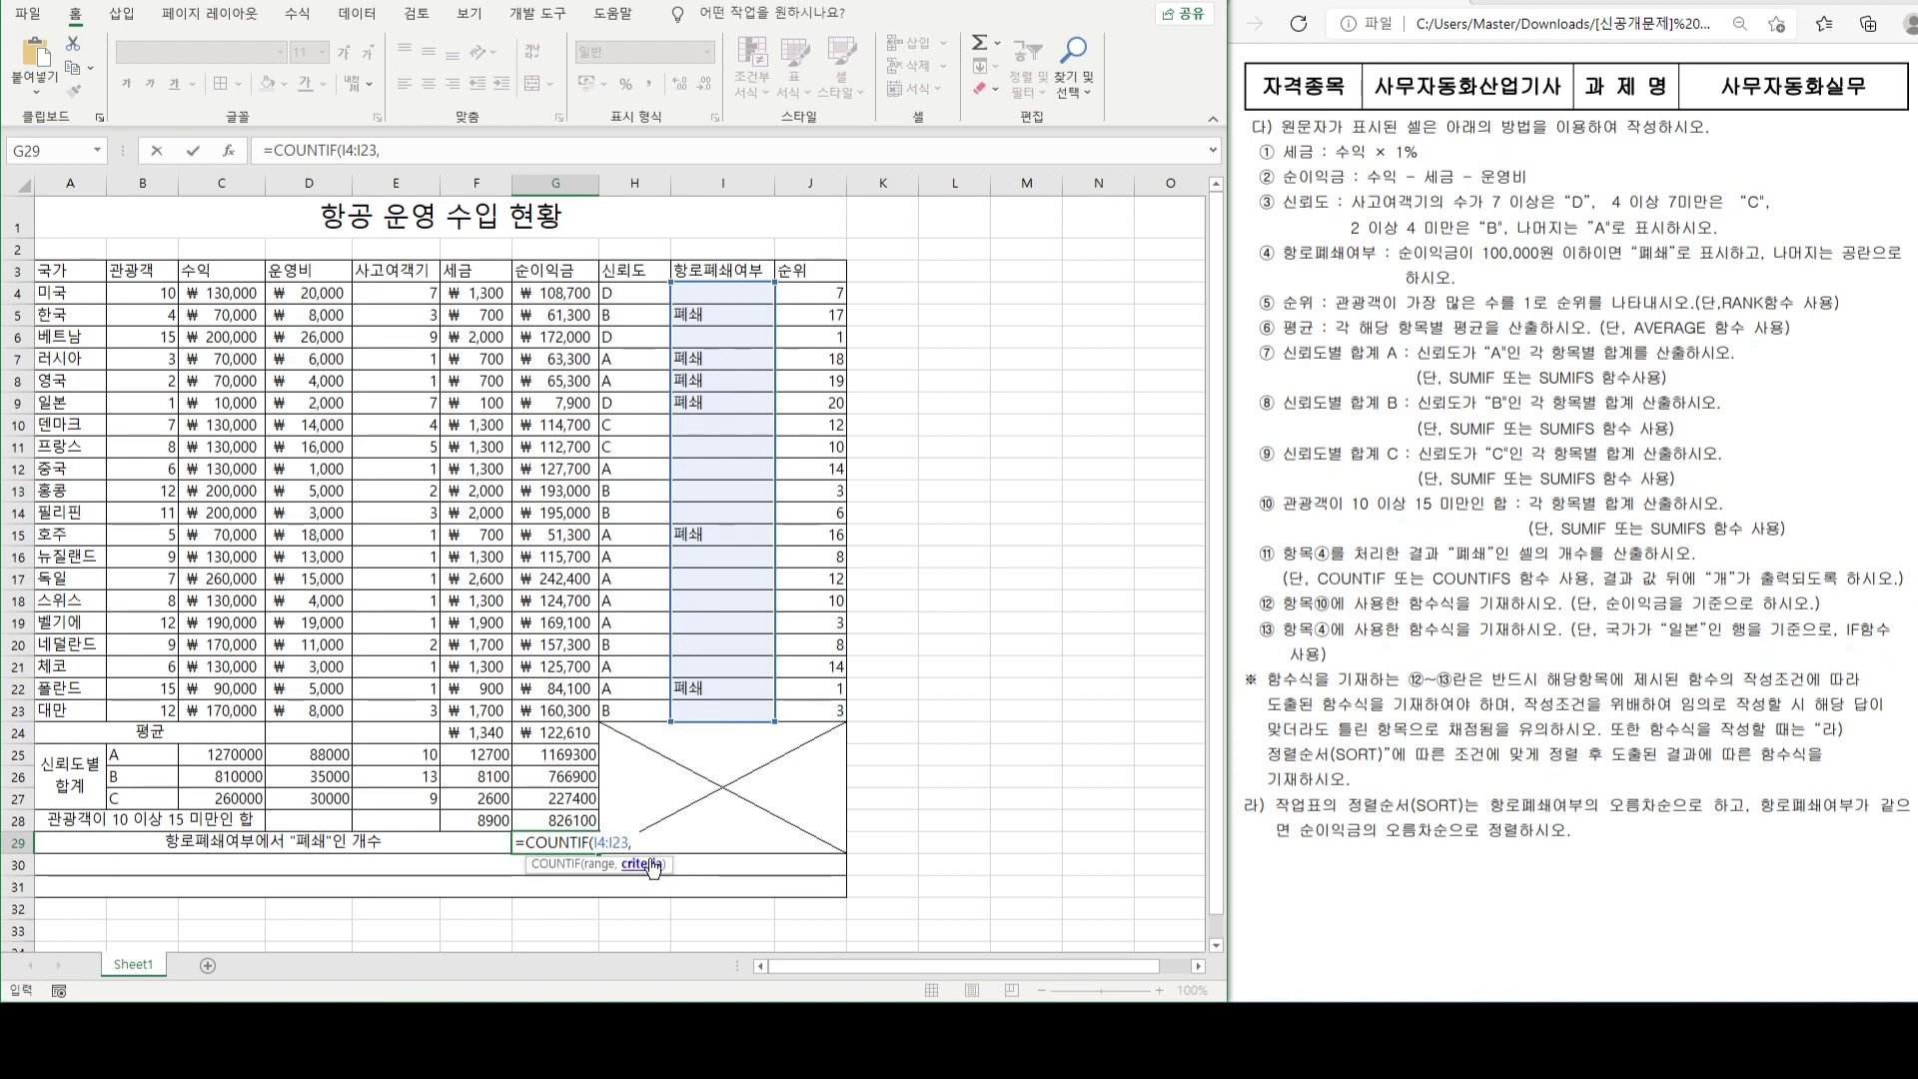
# - Add "폐쇄" as the criterion of G29's COUNTIF formula and close the parenthesis
pyautogui.write('"V')
pyautogui.press('BackSpace')
pyautogui.press('Hangul')
pyautogui.write('ㅍ')
pyautogui.write('폐쇄"')
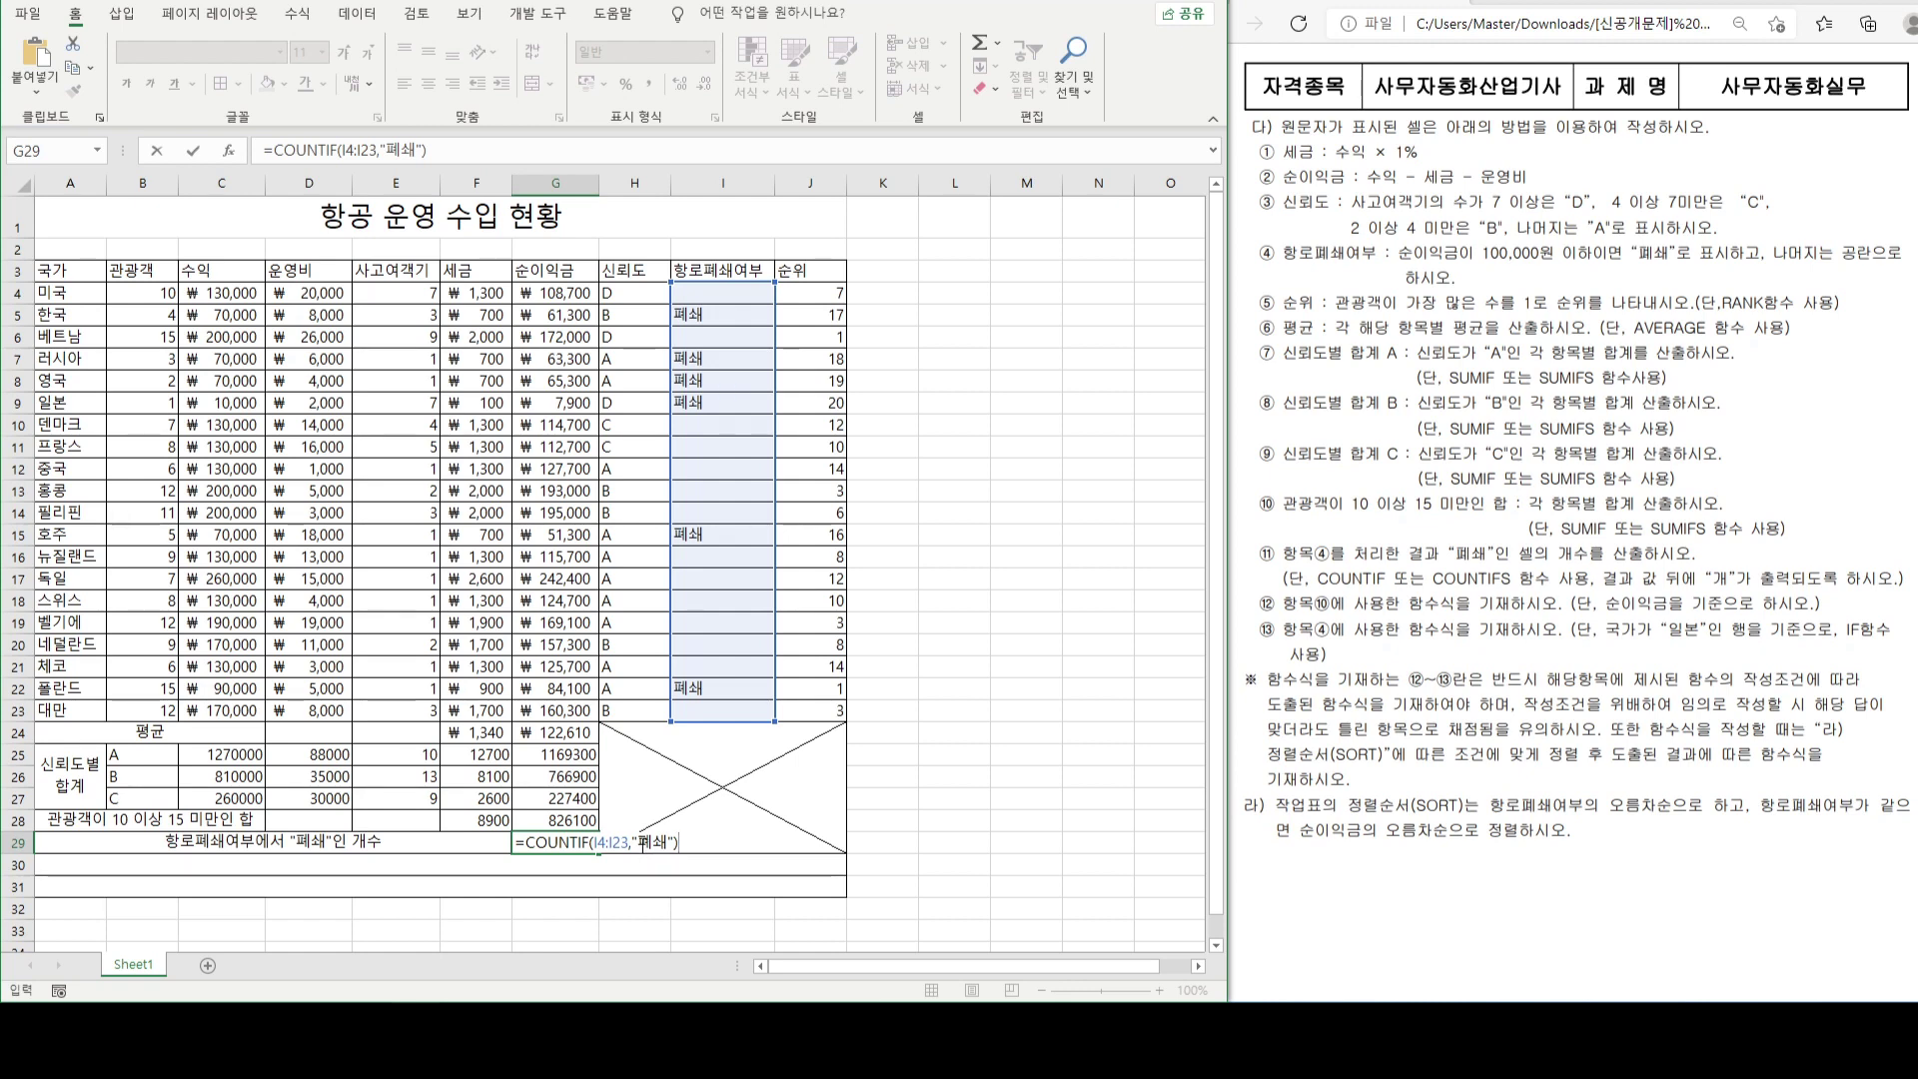
# - Replace the "폐쇄" criterion in G29's COUNTIF formula with the absolute cell reference $I$5
pyautogui.click(670, 842)
pyautogui.moveTo(640, 841); pyautogui.dragTo(680, 838)
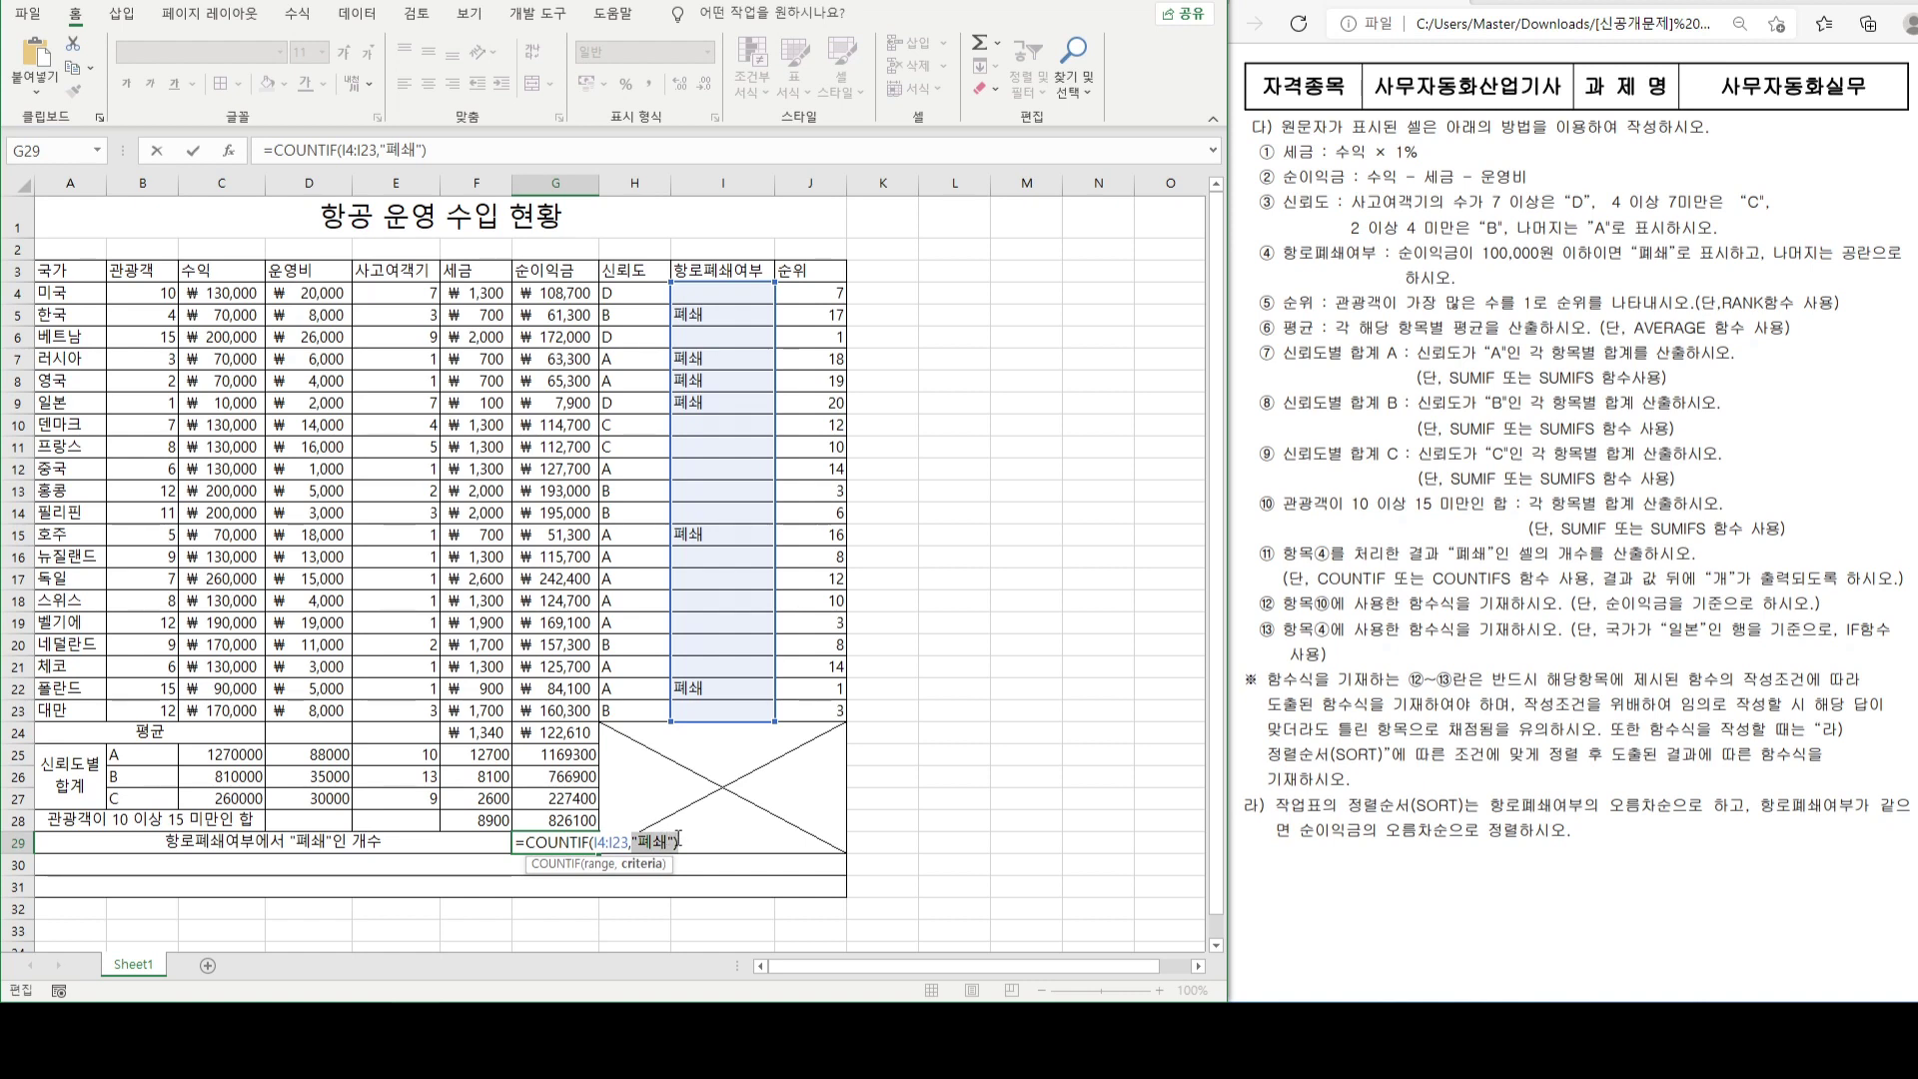
pyautogui.press('BackSpace')
pyautogui.click(707, 318)
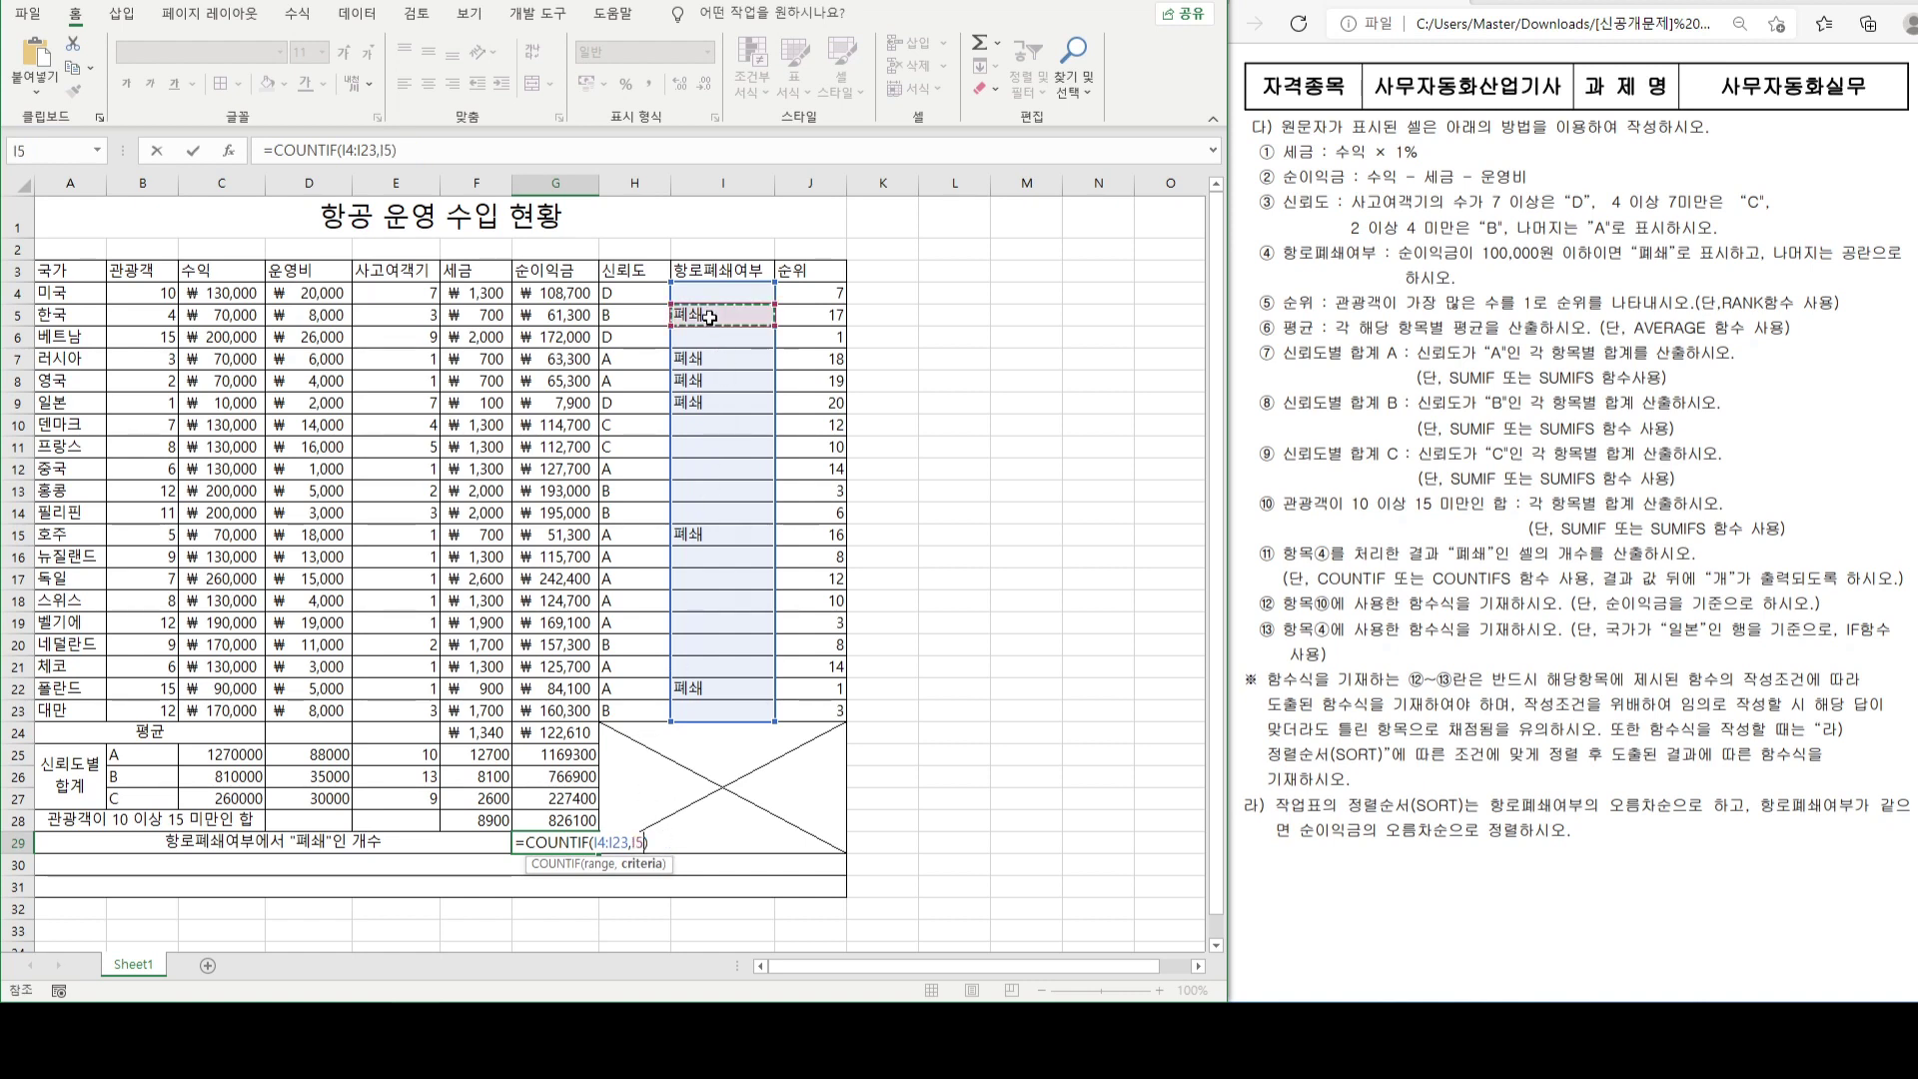
pyautogui.press('F4')
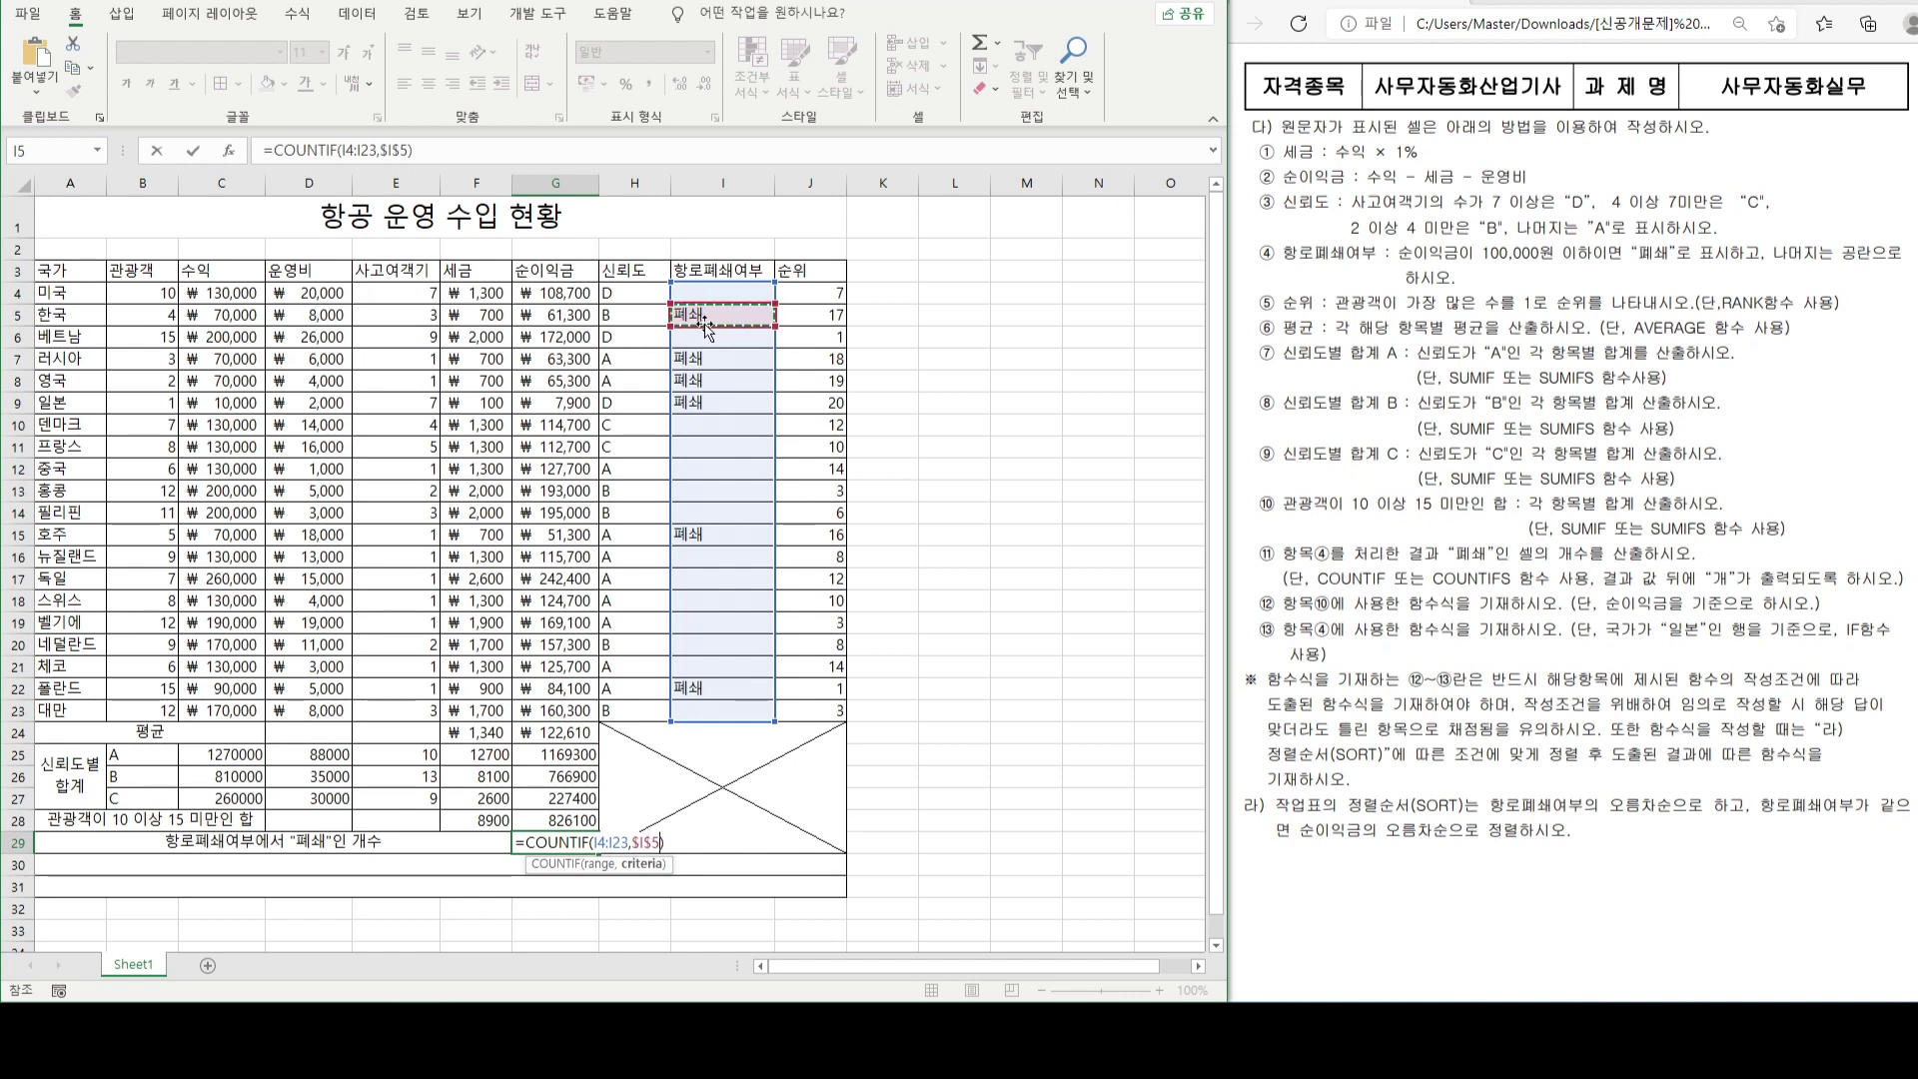
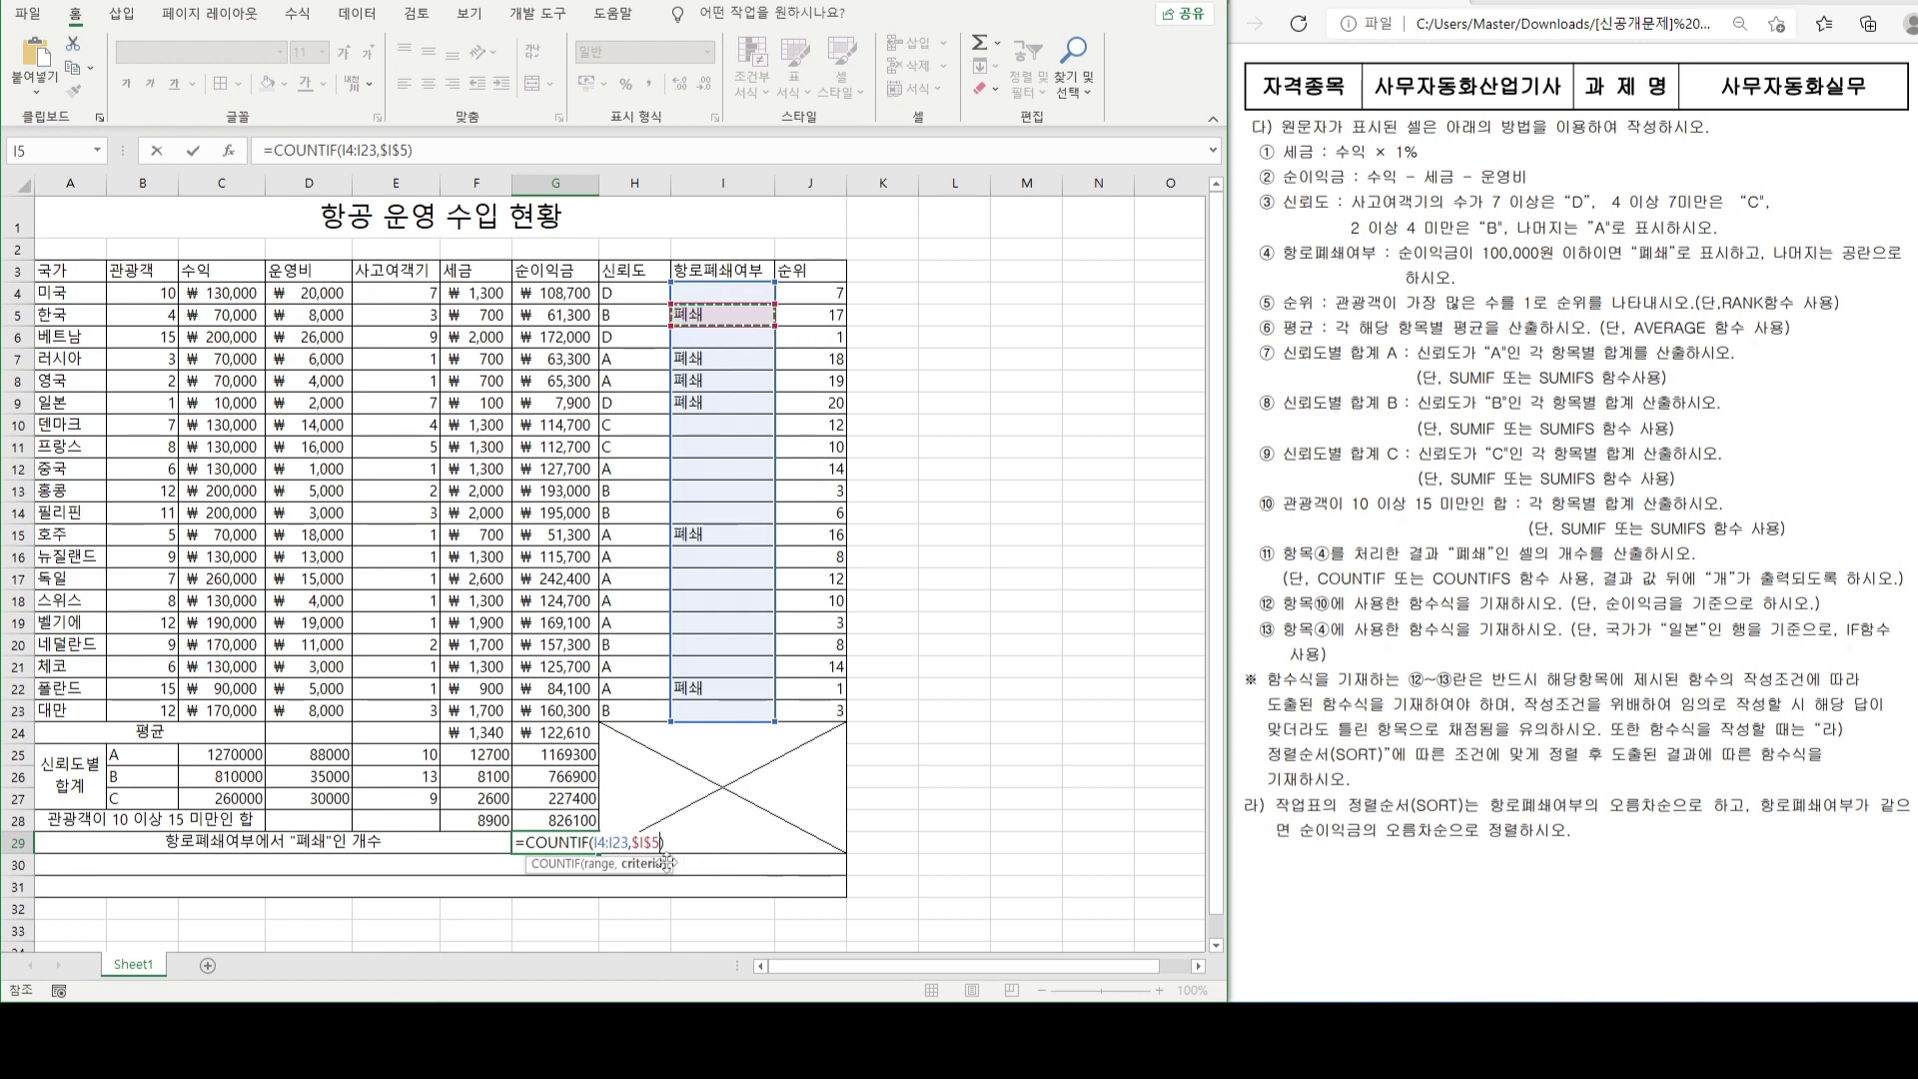
# - Restore "폐쇄" as the criterion of G29's COUNTIF formula and enter the formula
pyautogui.press('BackSpace')
pyautogui.press('BackSpace')
pyautogui.press('BackSpace')
pyautogui.press('BackSpace')
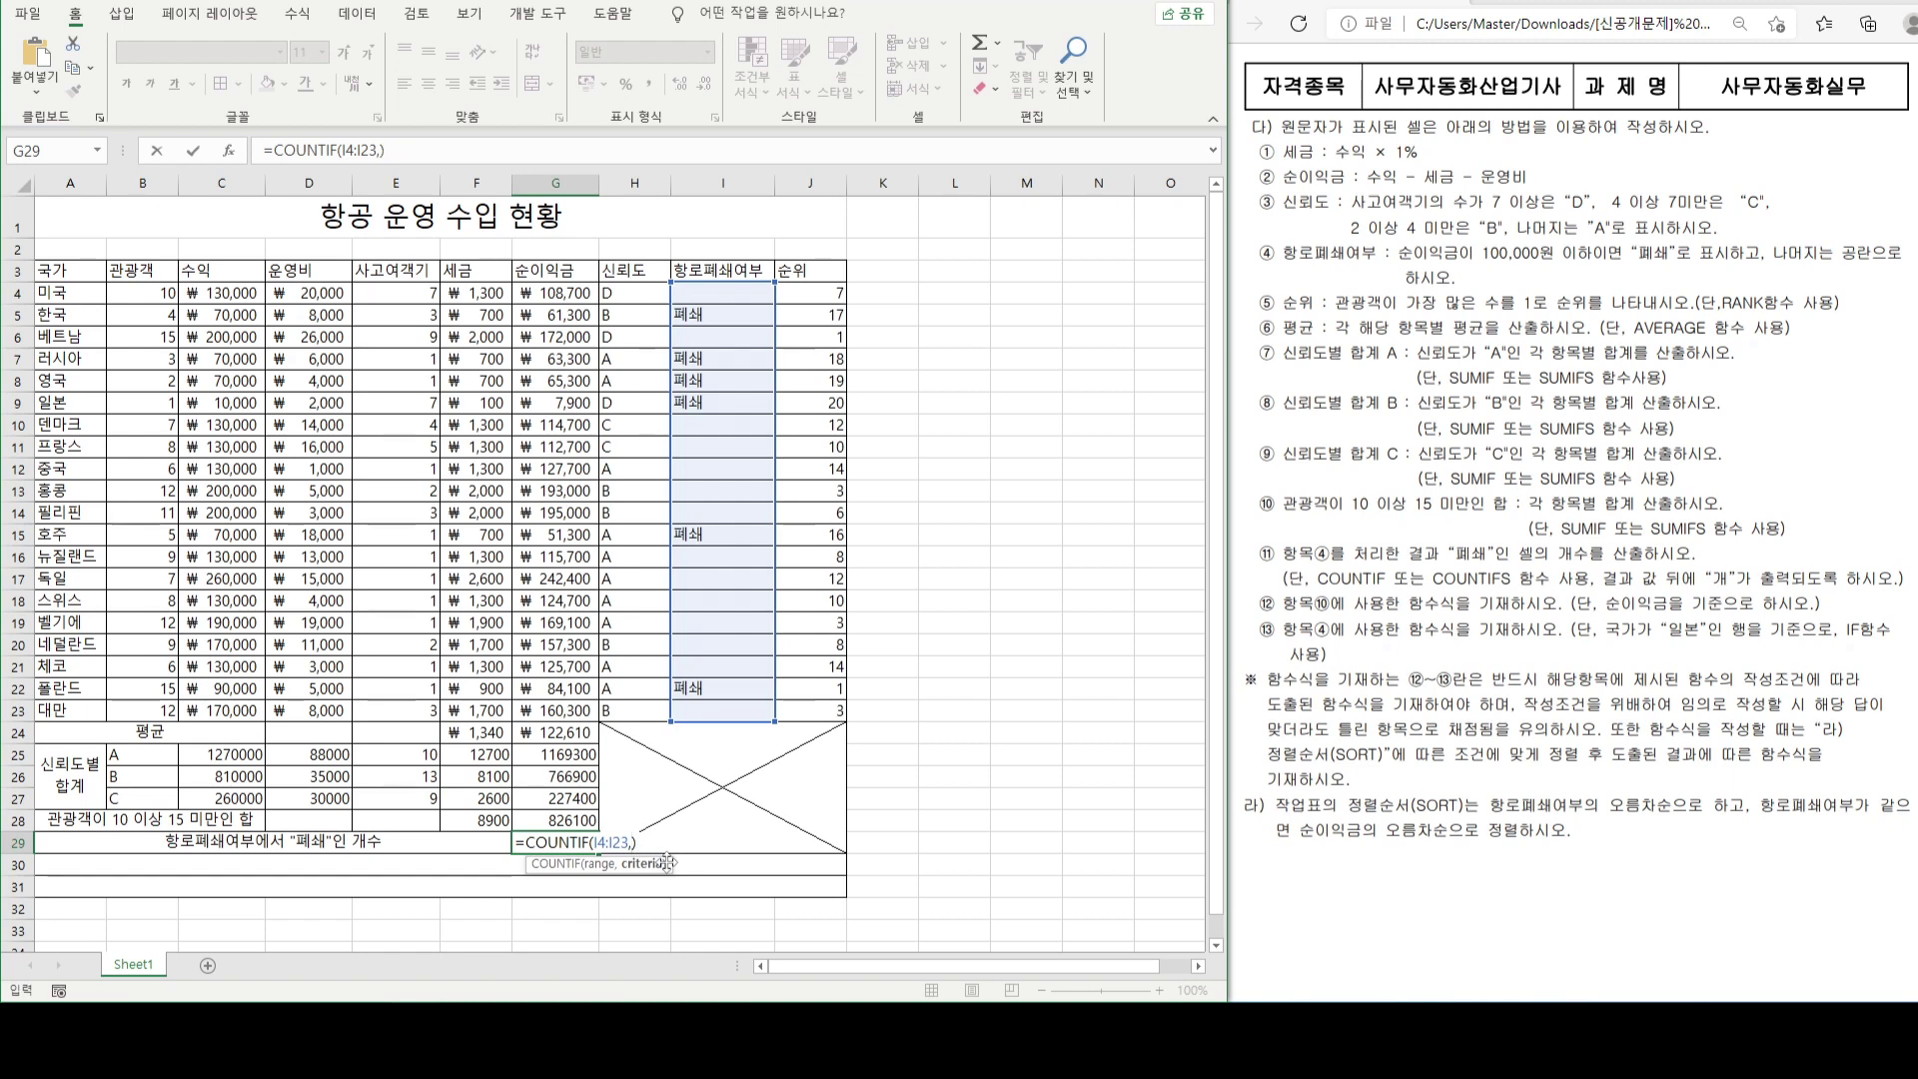
pyautogui.write('"폐쇄"')
pyautogui.press('Return')
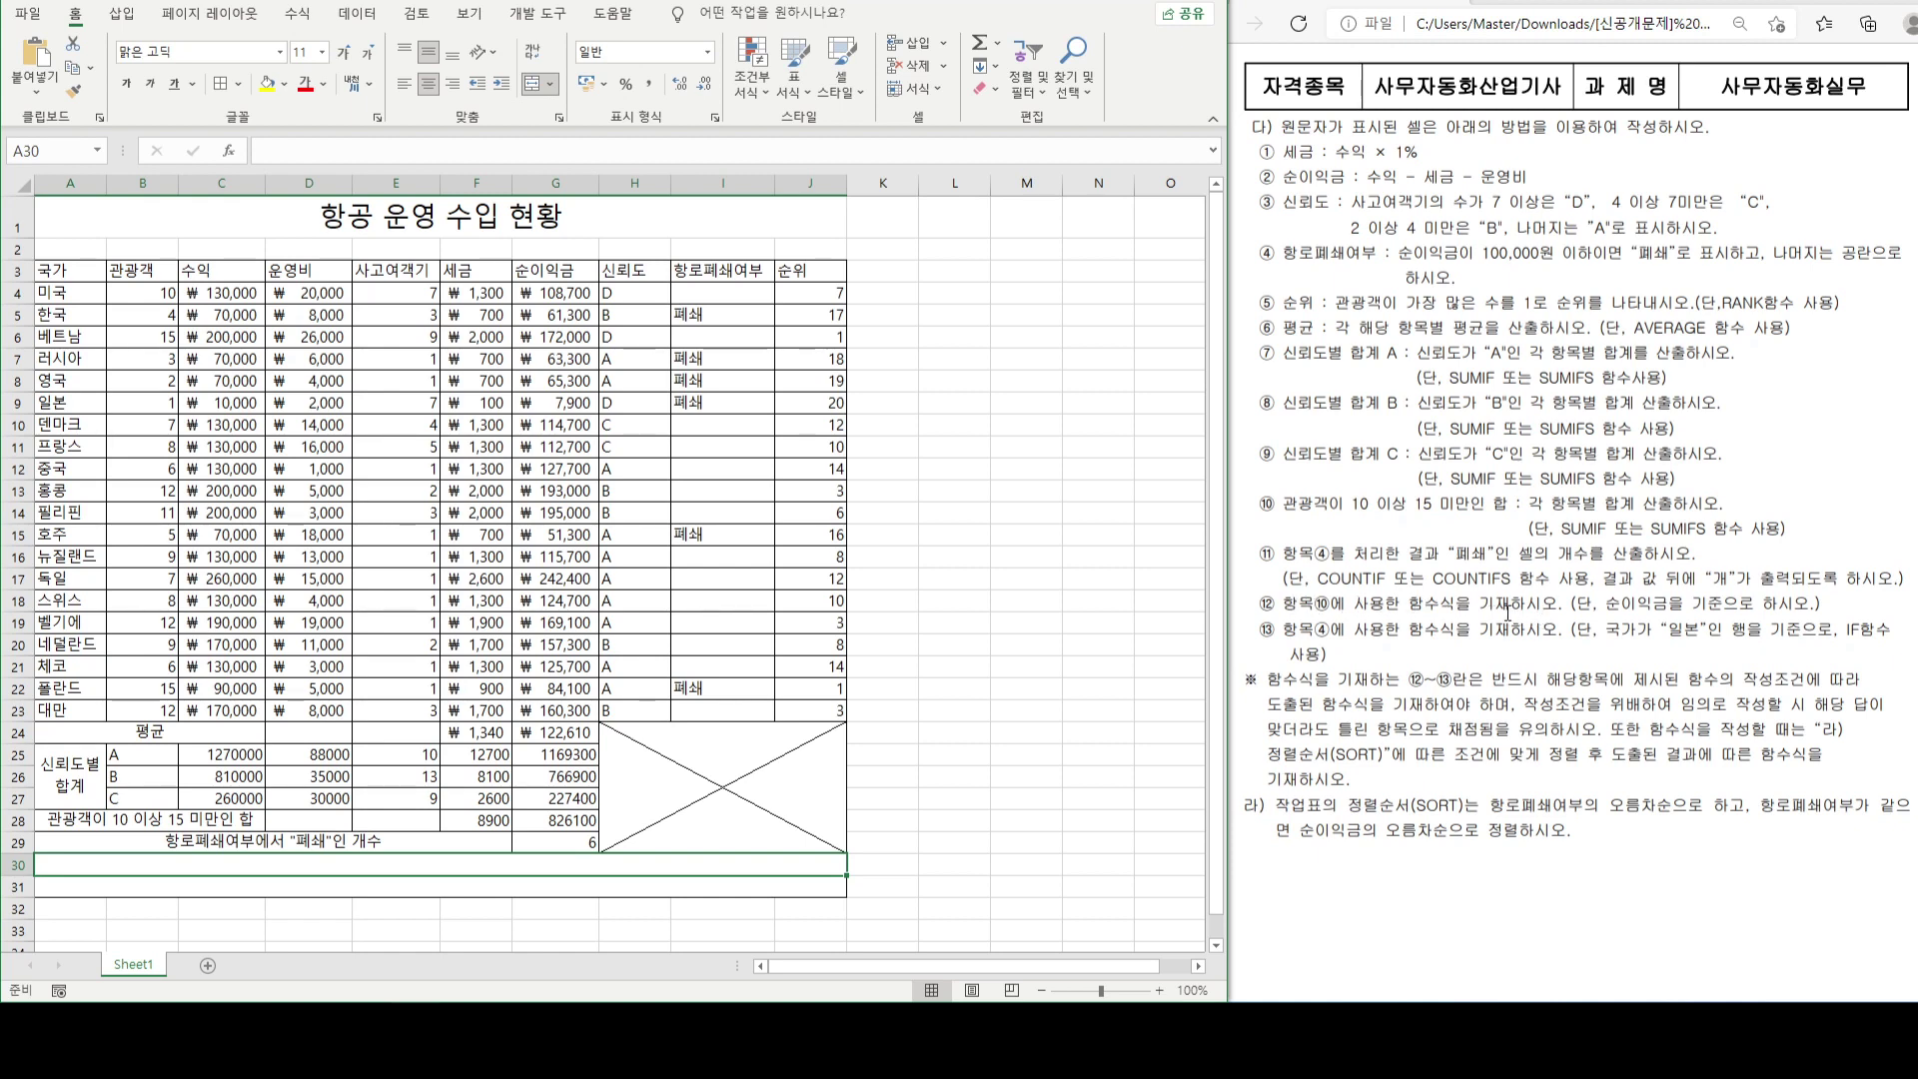
# - Following task section 라), start a custom sort of A3:J23 with 항로폐쇄여부 ascending as the first level
pyautogui.moveTo(1273, 753); pyautogui.dragTo(1362, 777)
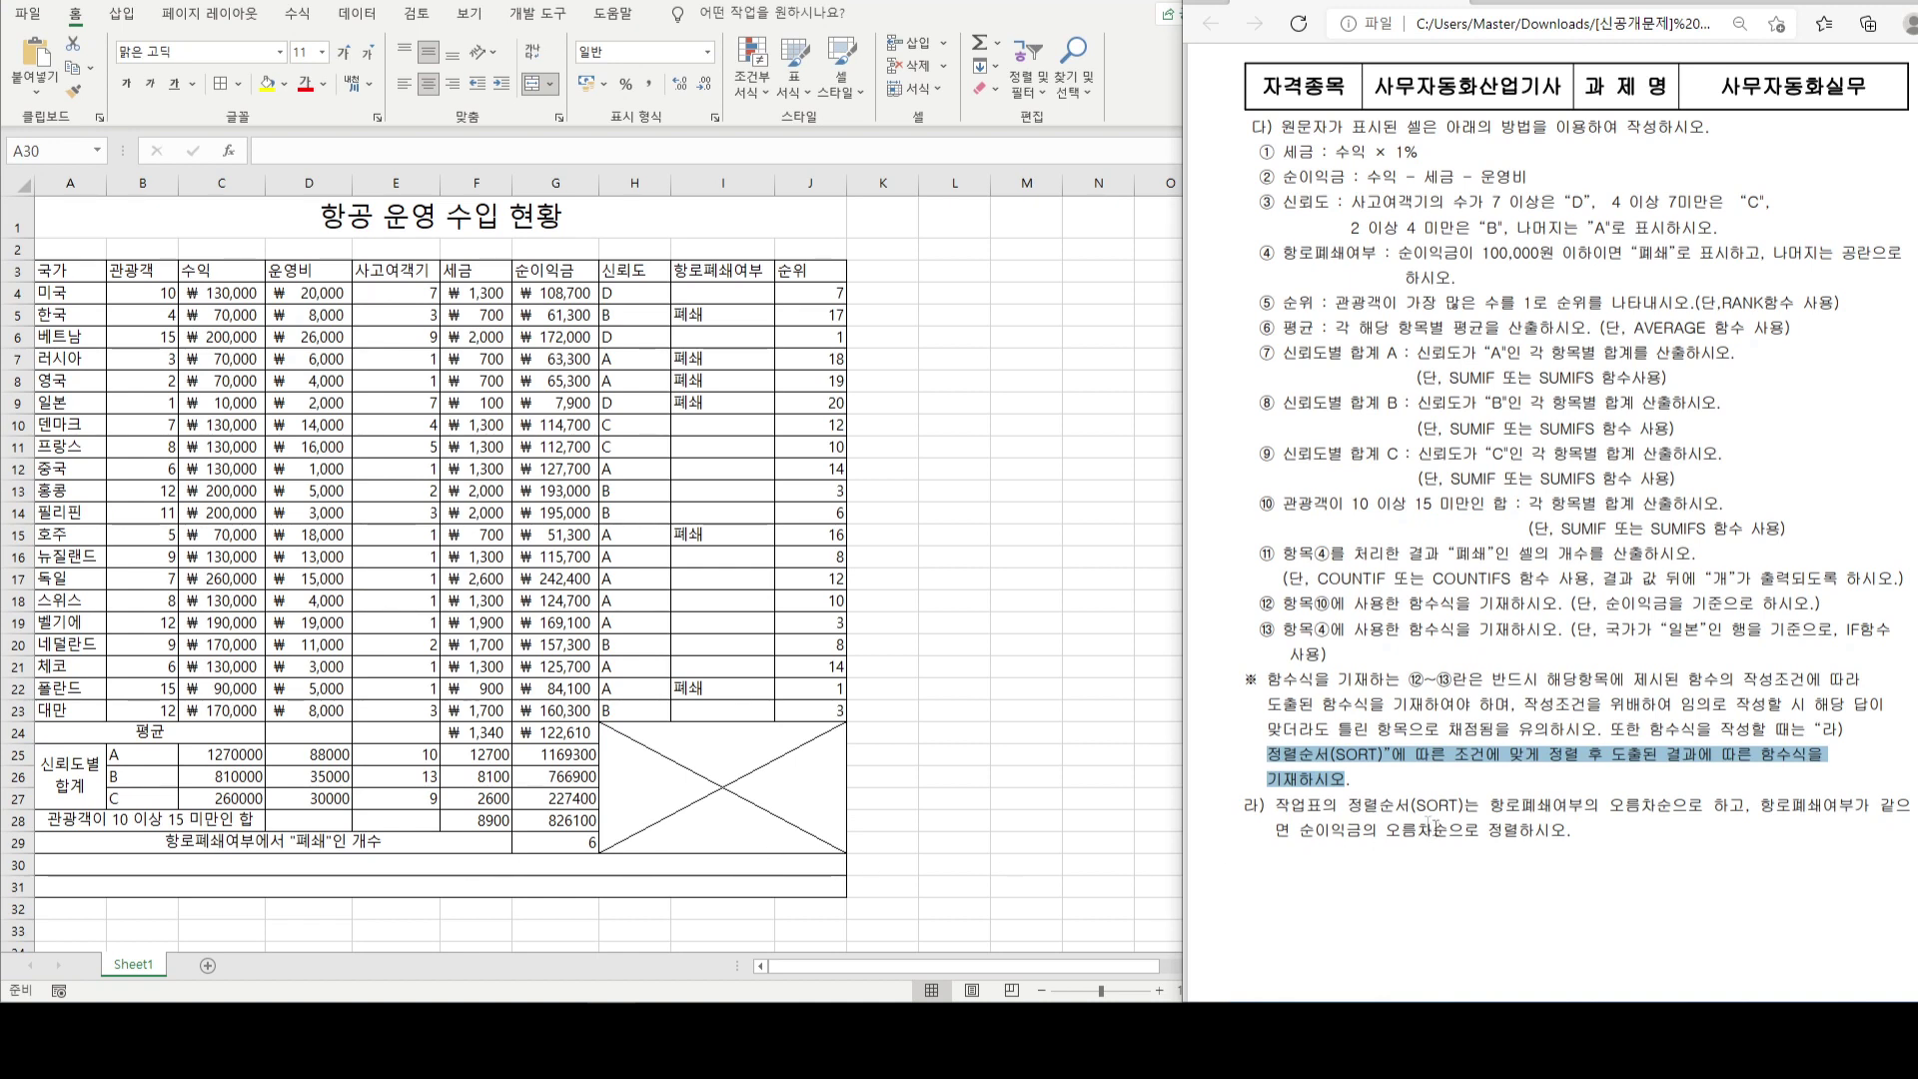
pyautogui.moveTo(1349, 806); pyautogui.dragTo(1568, 829)
pyautogui.moveTo(88, 283); pyautogui.dragTo(814, 704)
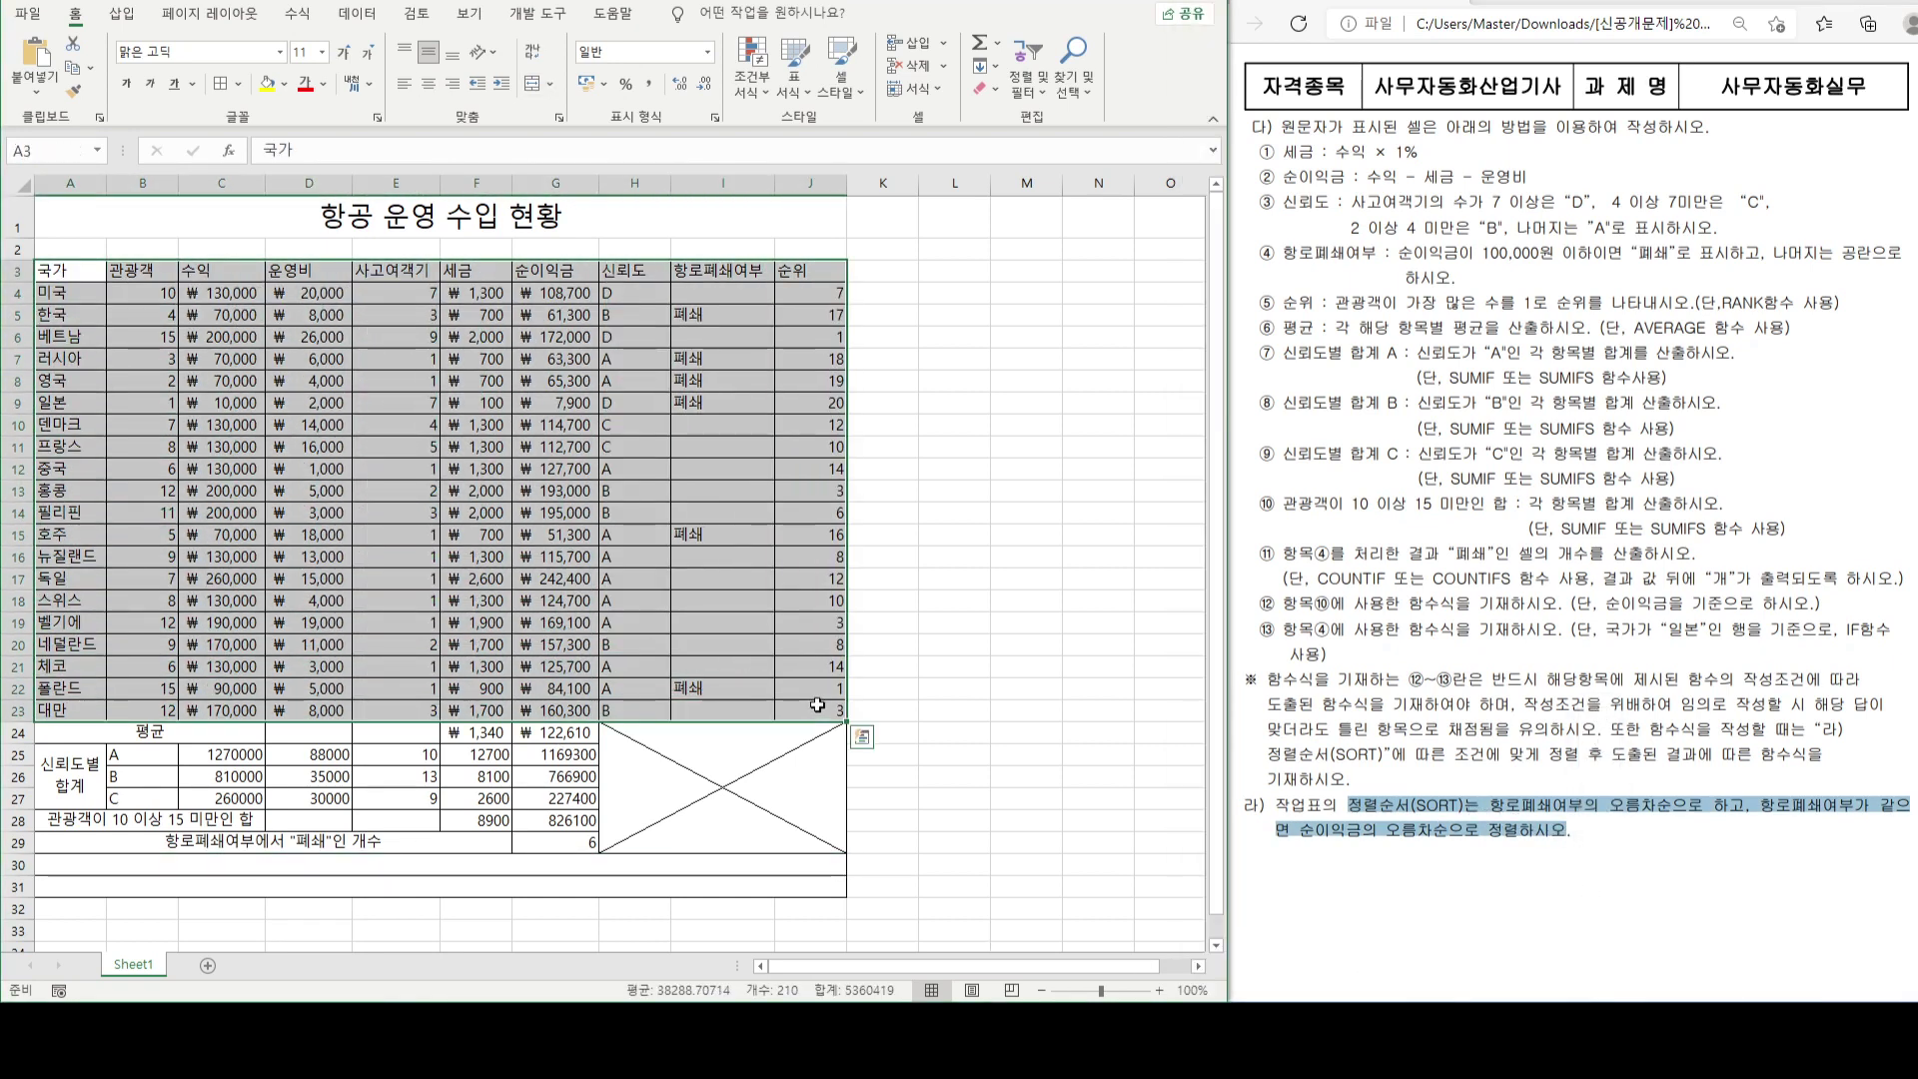
pyautogui.click(362, 16)
pyautogui.click(482, 78)
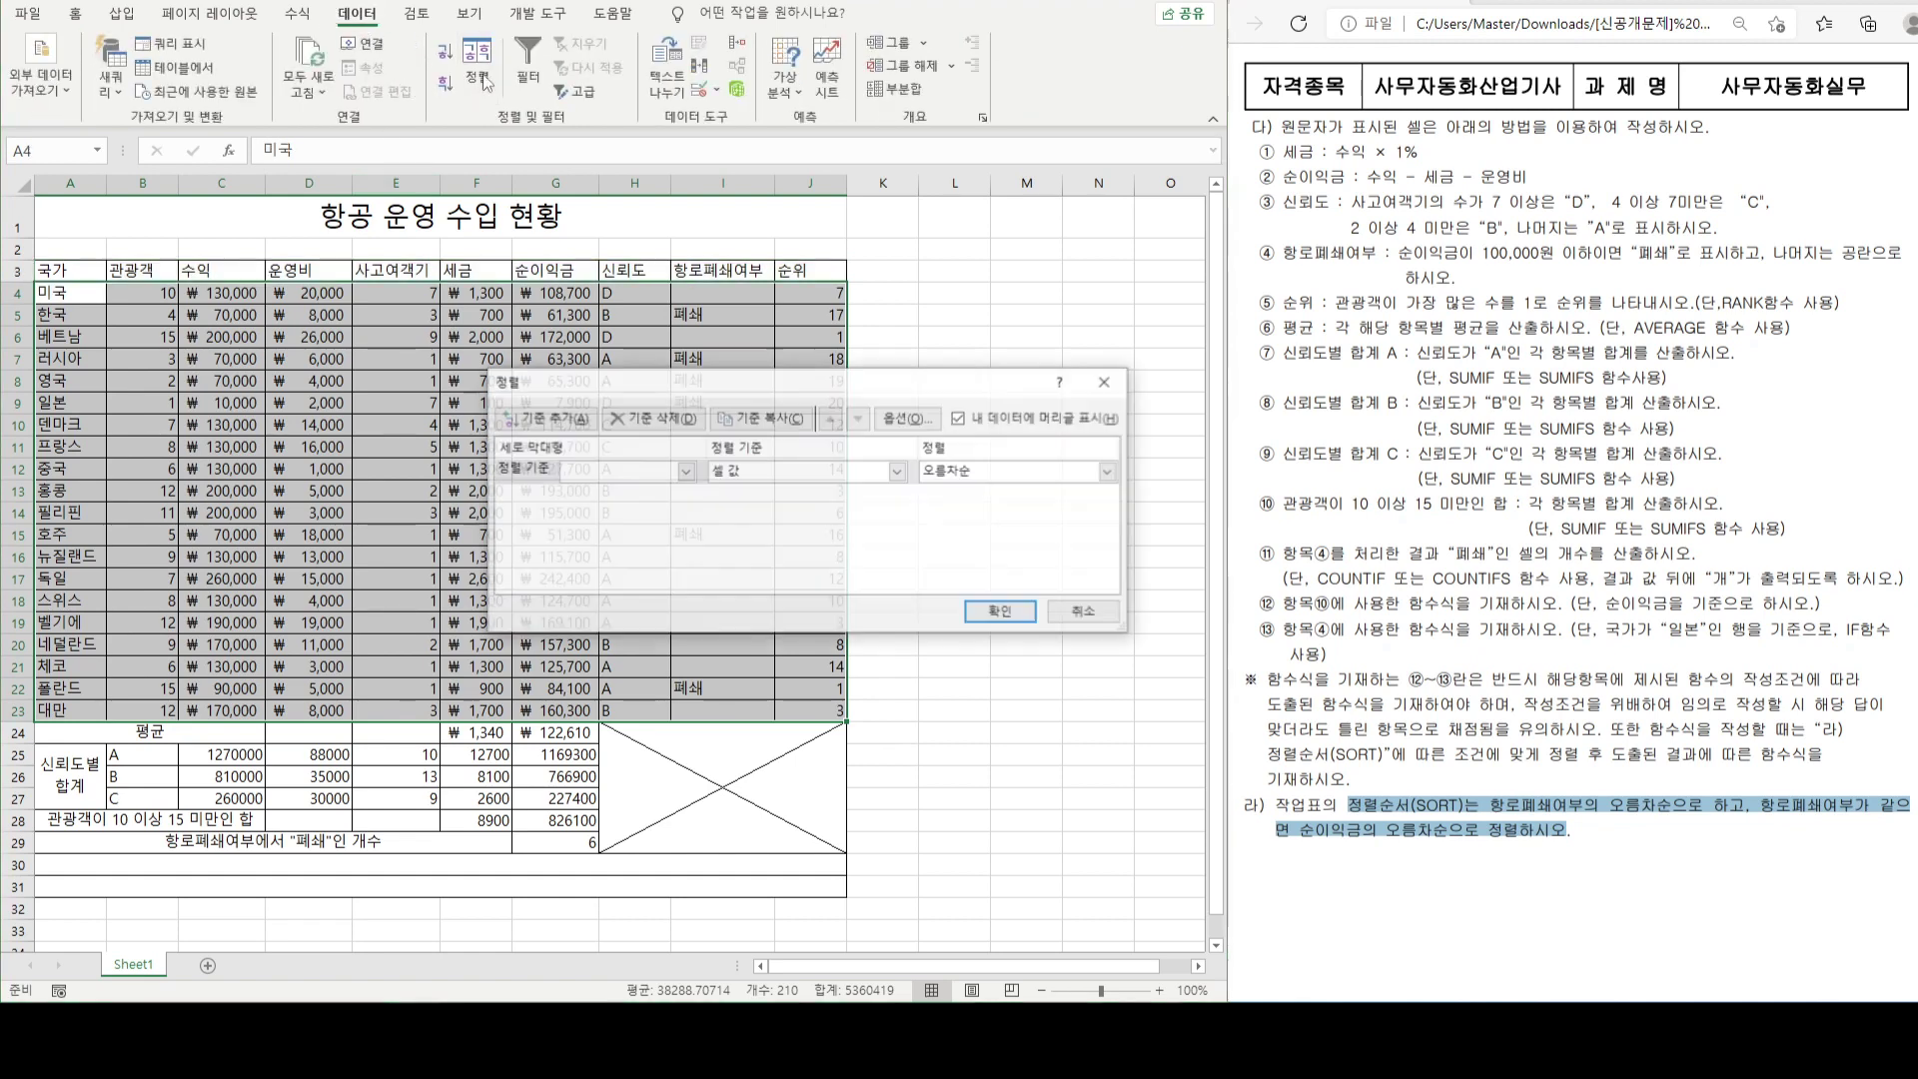
pyautogui.click(685, 471)
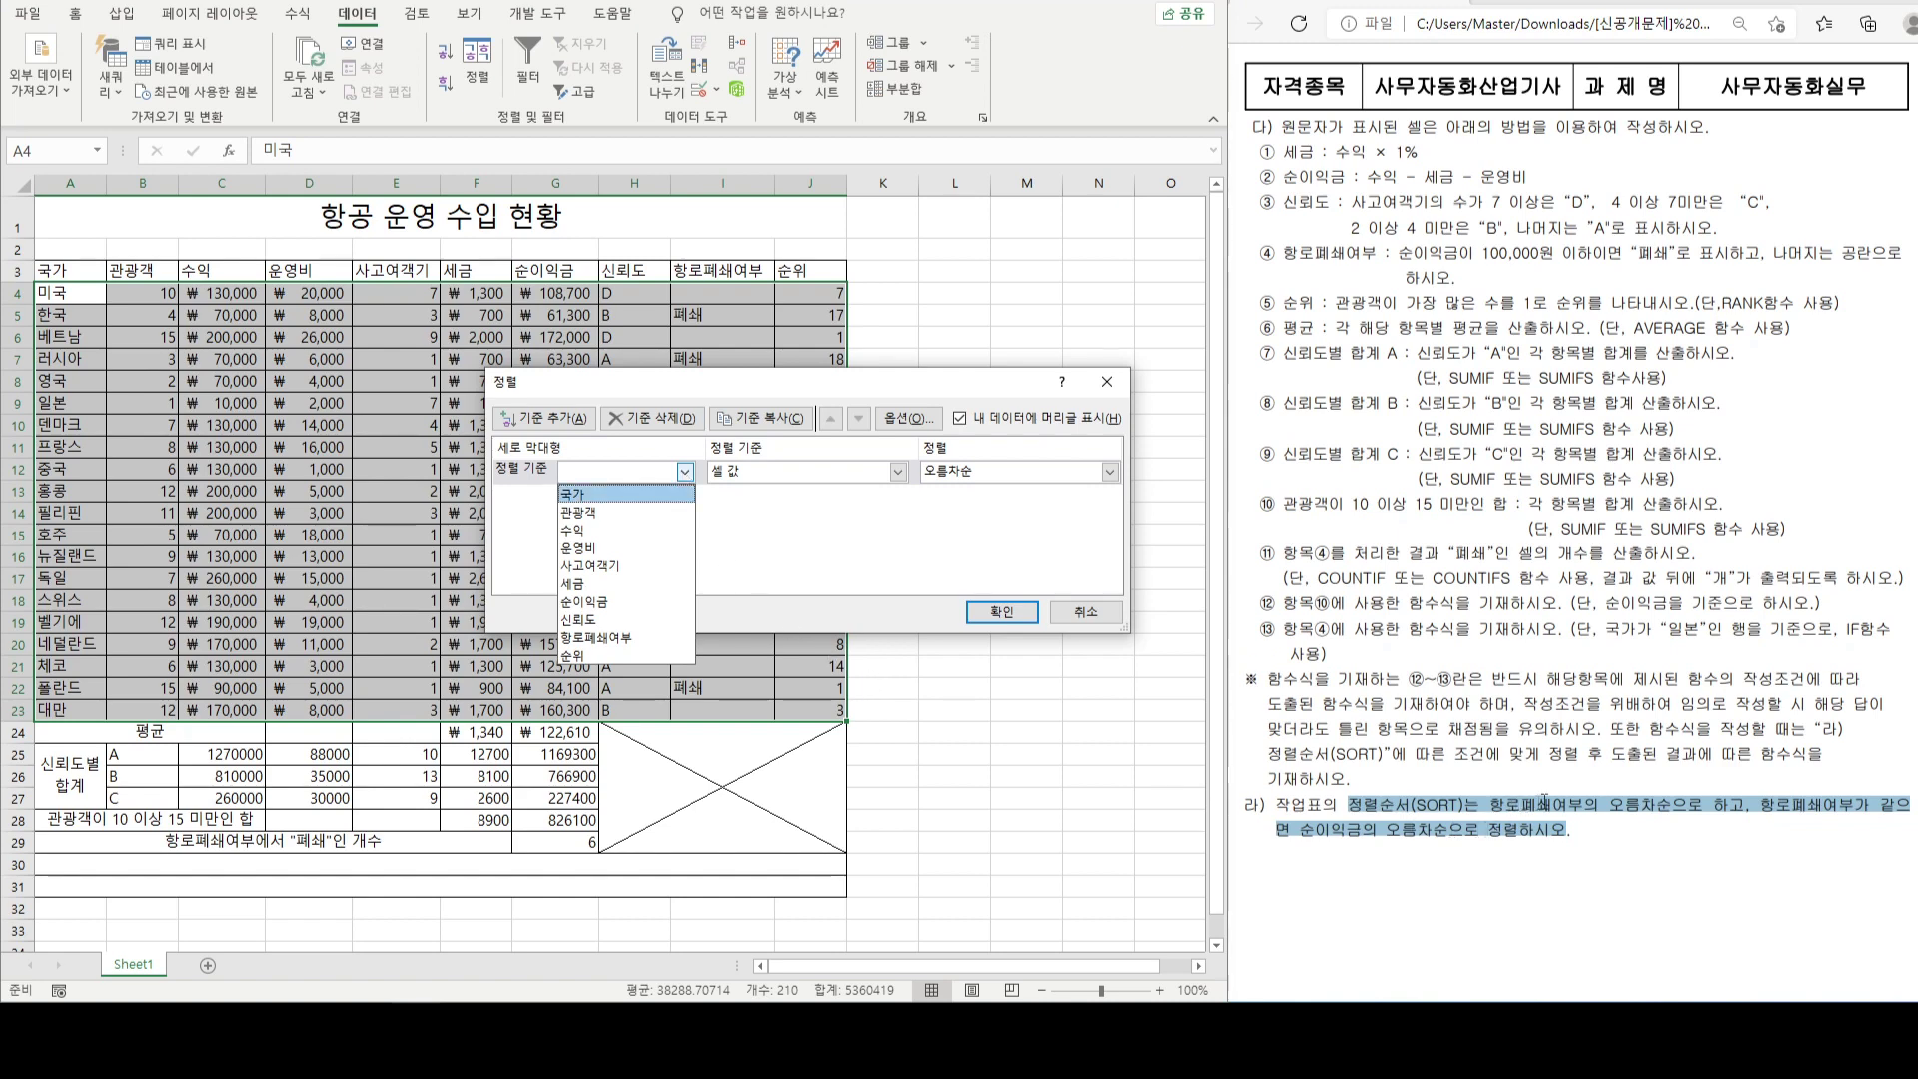
pyautogui.click(606, 639)
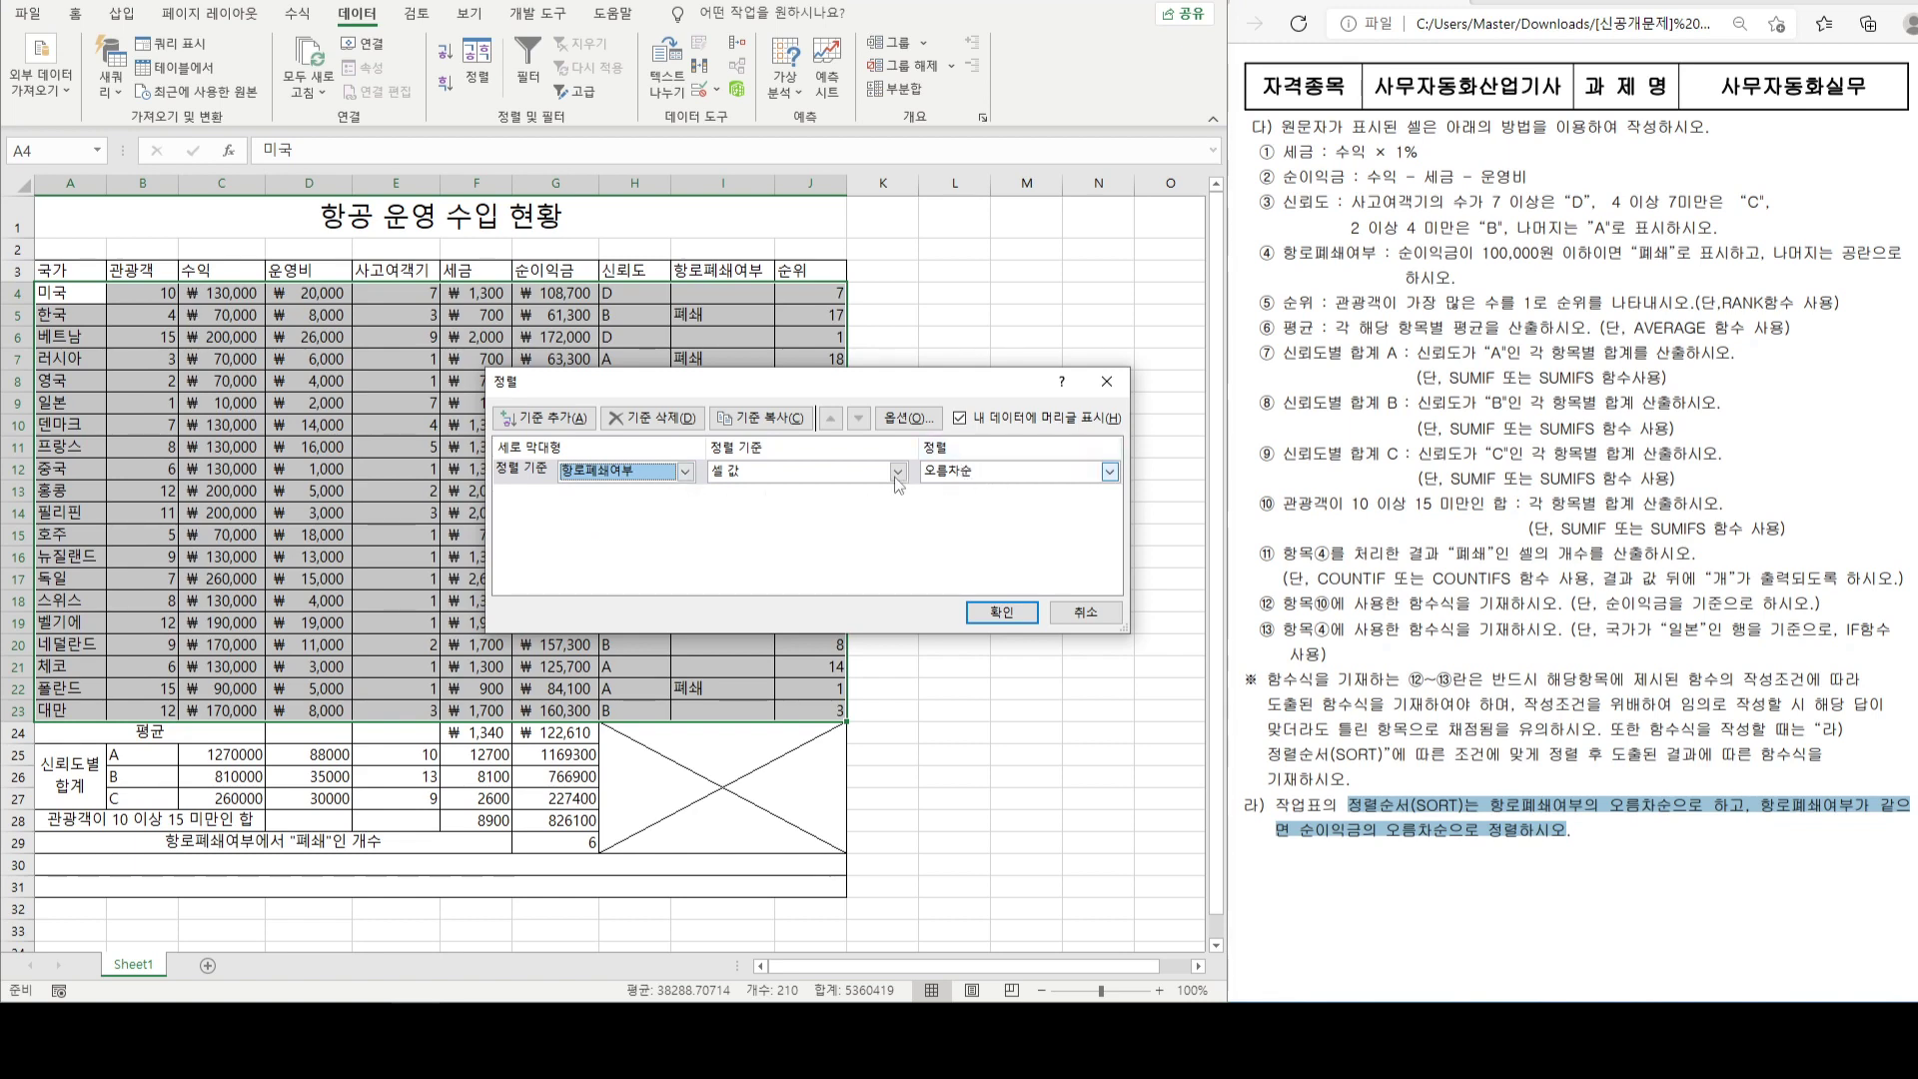
# - Add 순이익금 ascending as the second sort level, apply the sort, and undo it
pyautogui.click(582, 424)
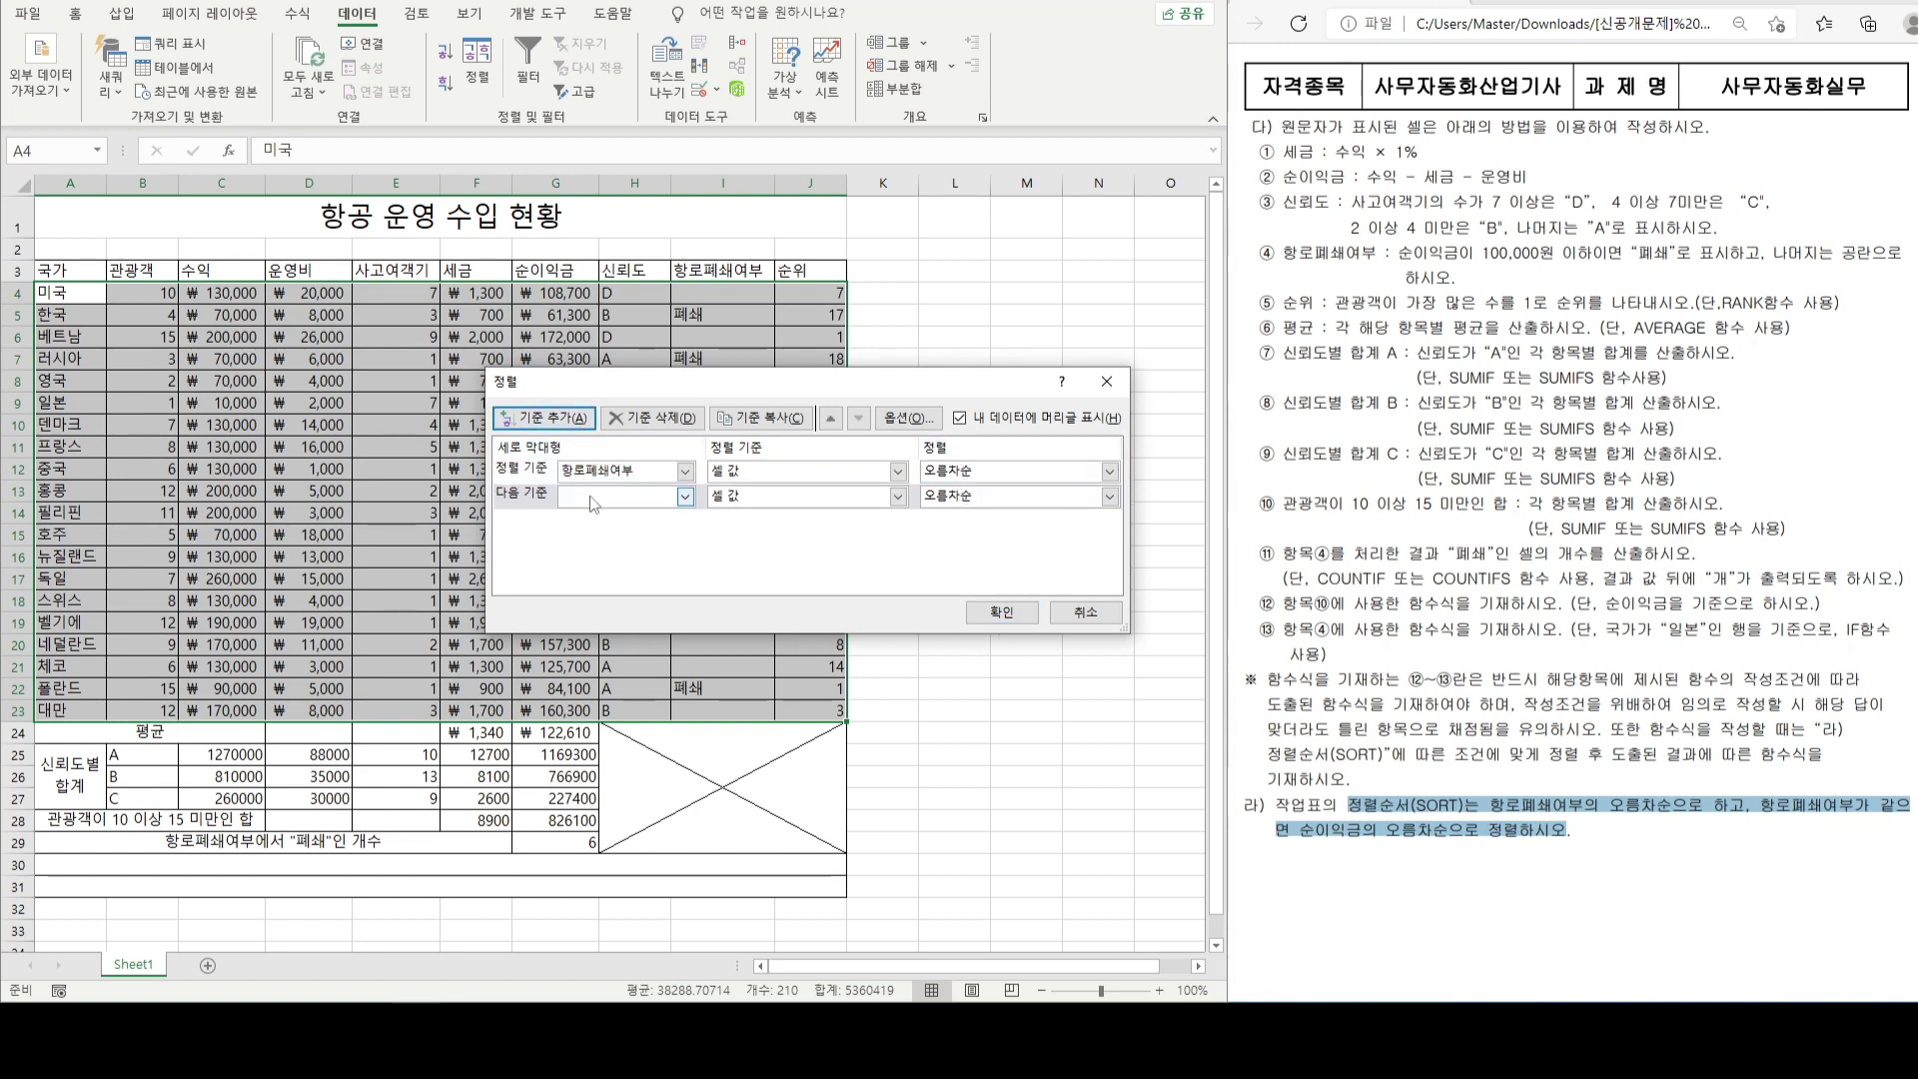
pyautogui.click(686, 498)
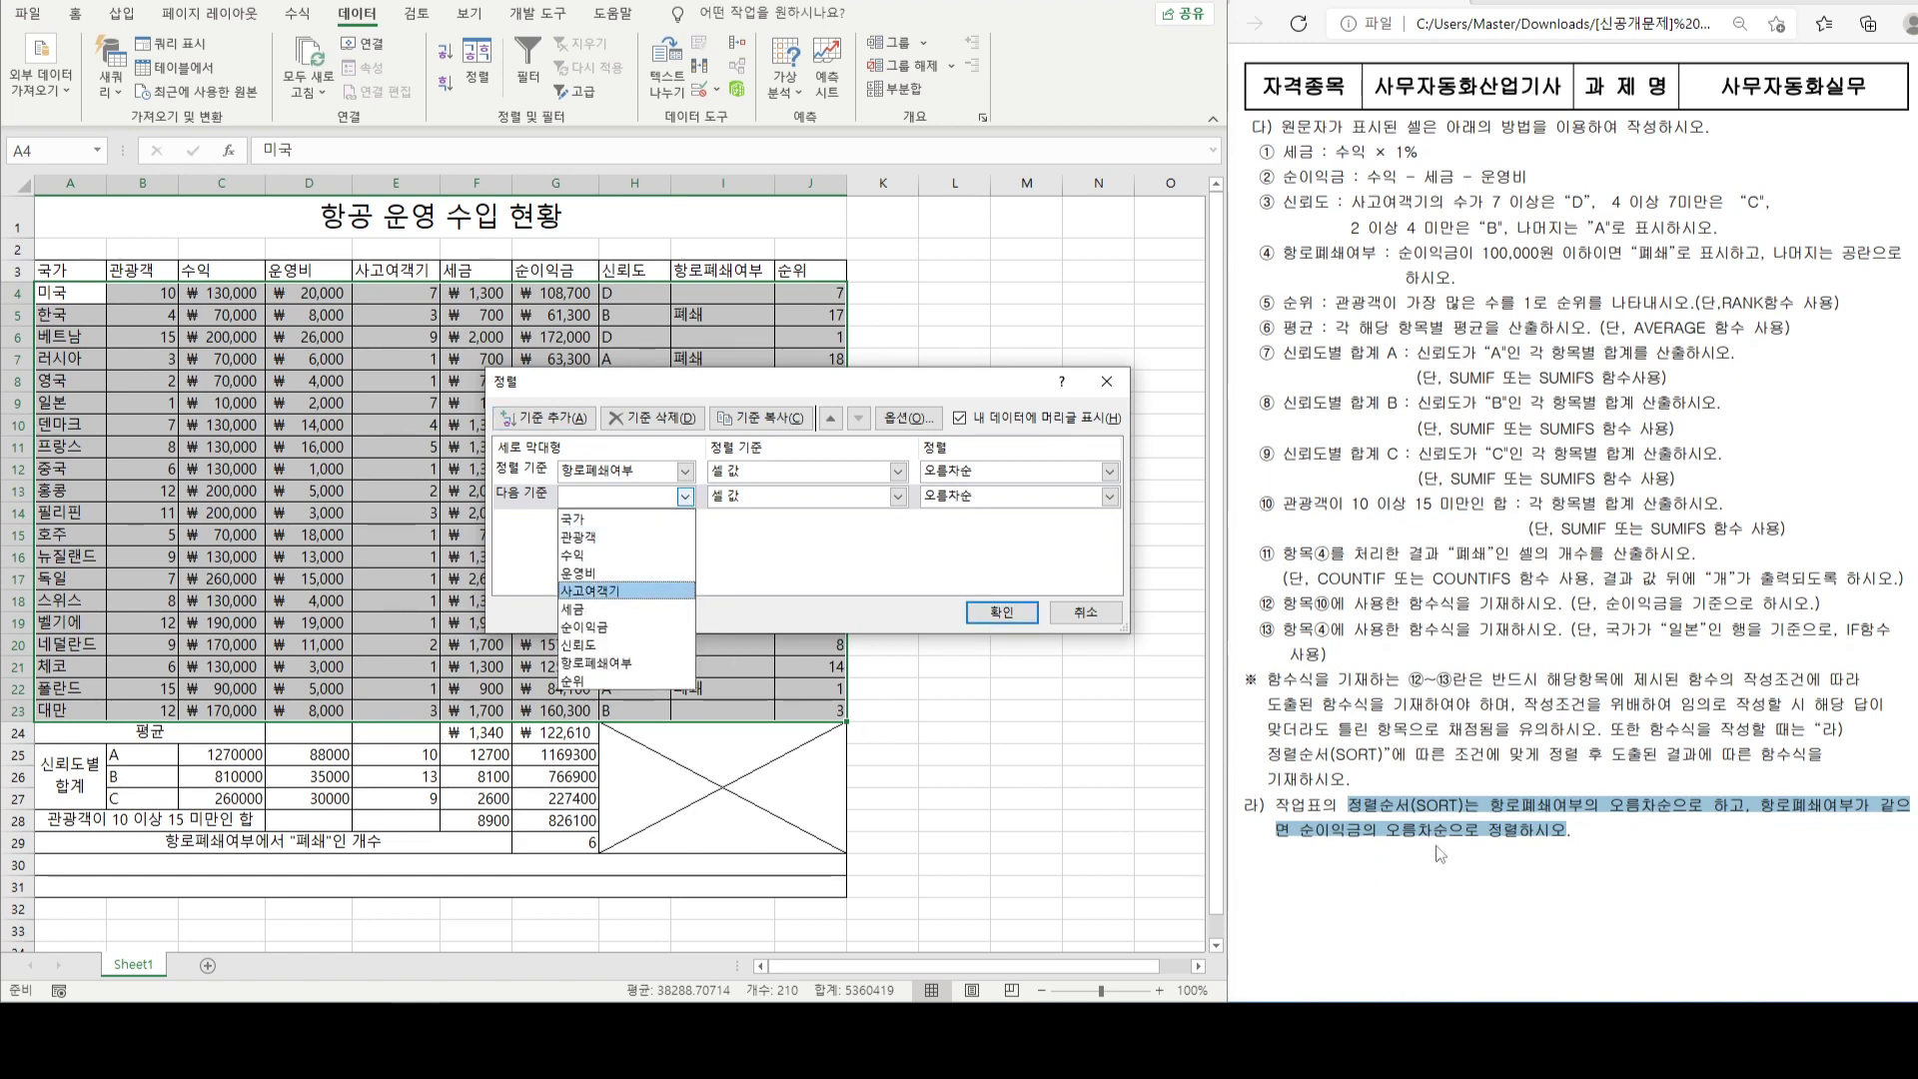
pyautogui.click(606, 627)
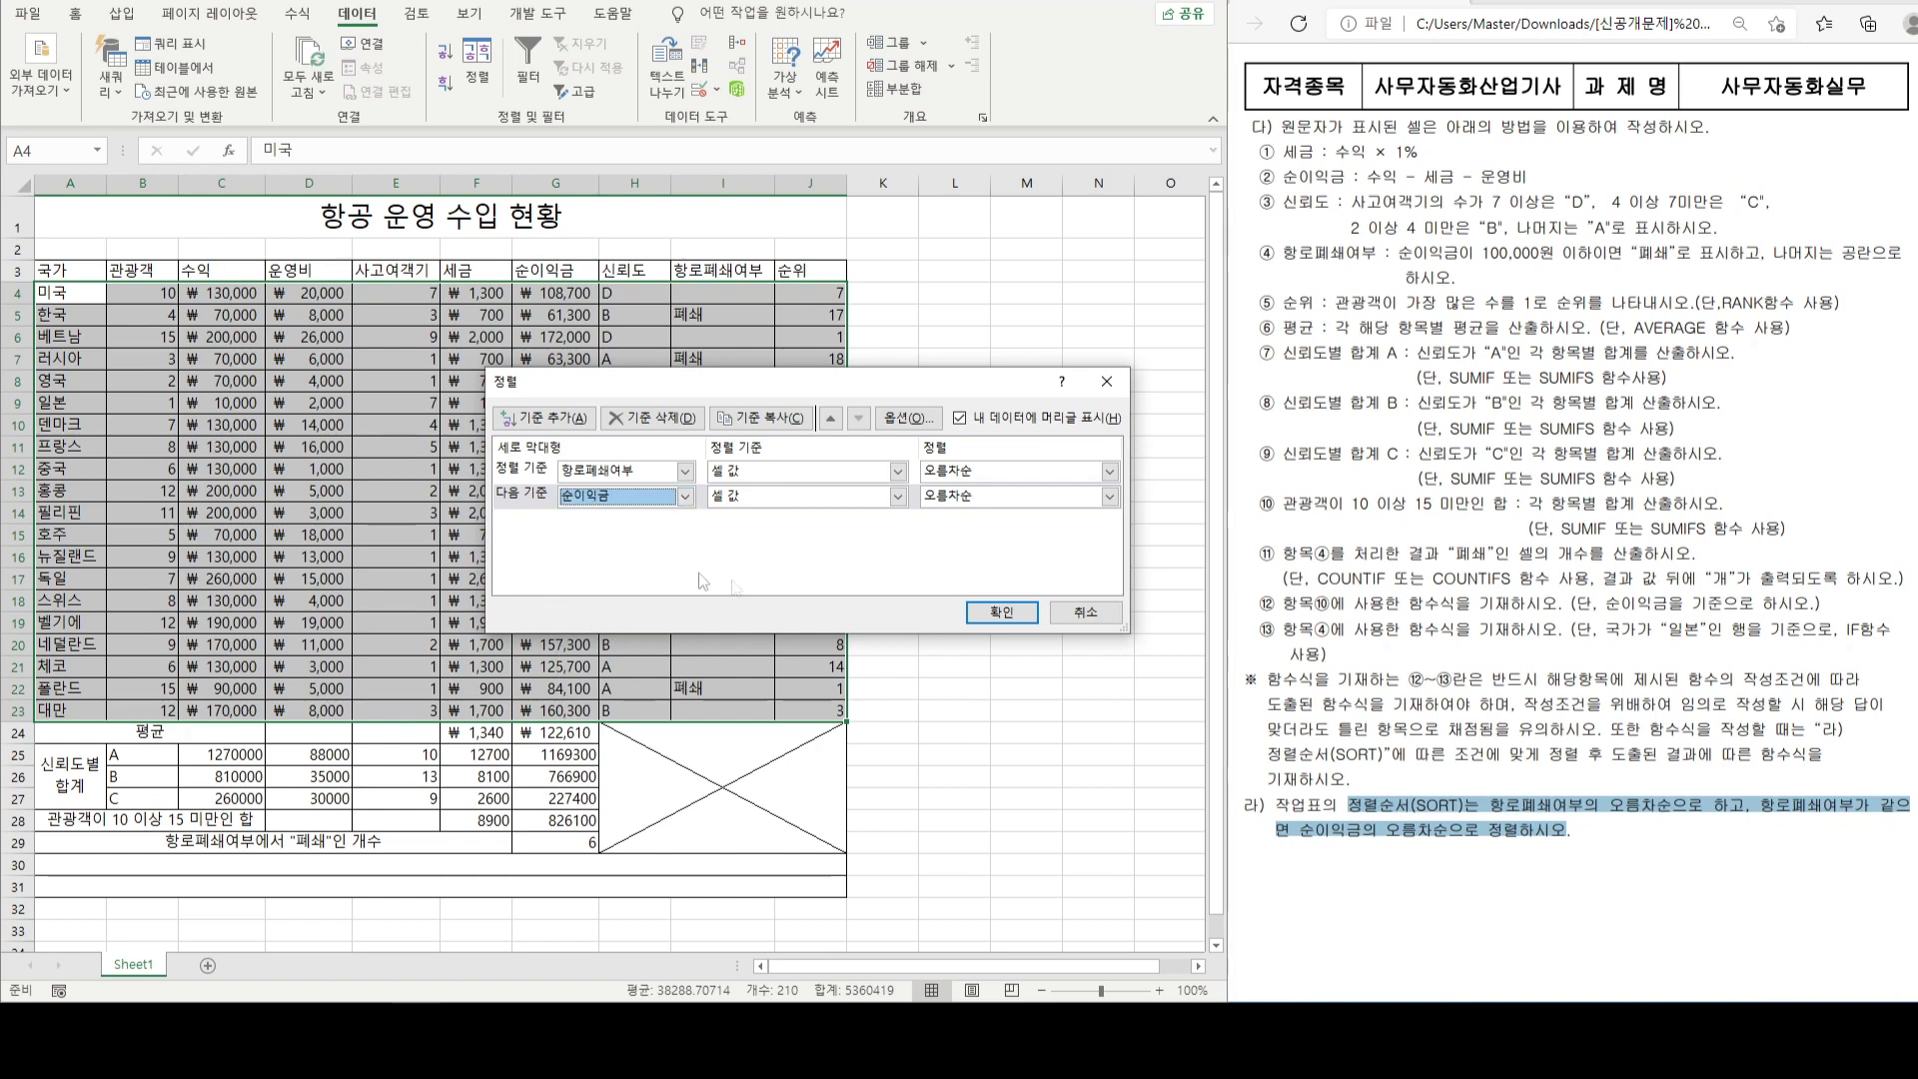
pyautogui.click(995, 617)
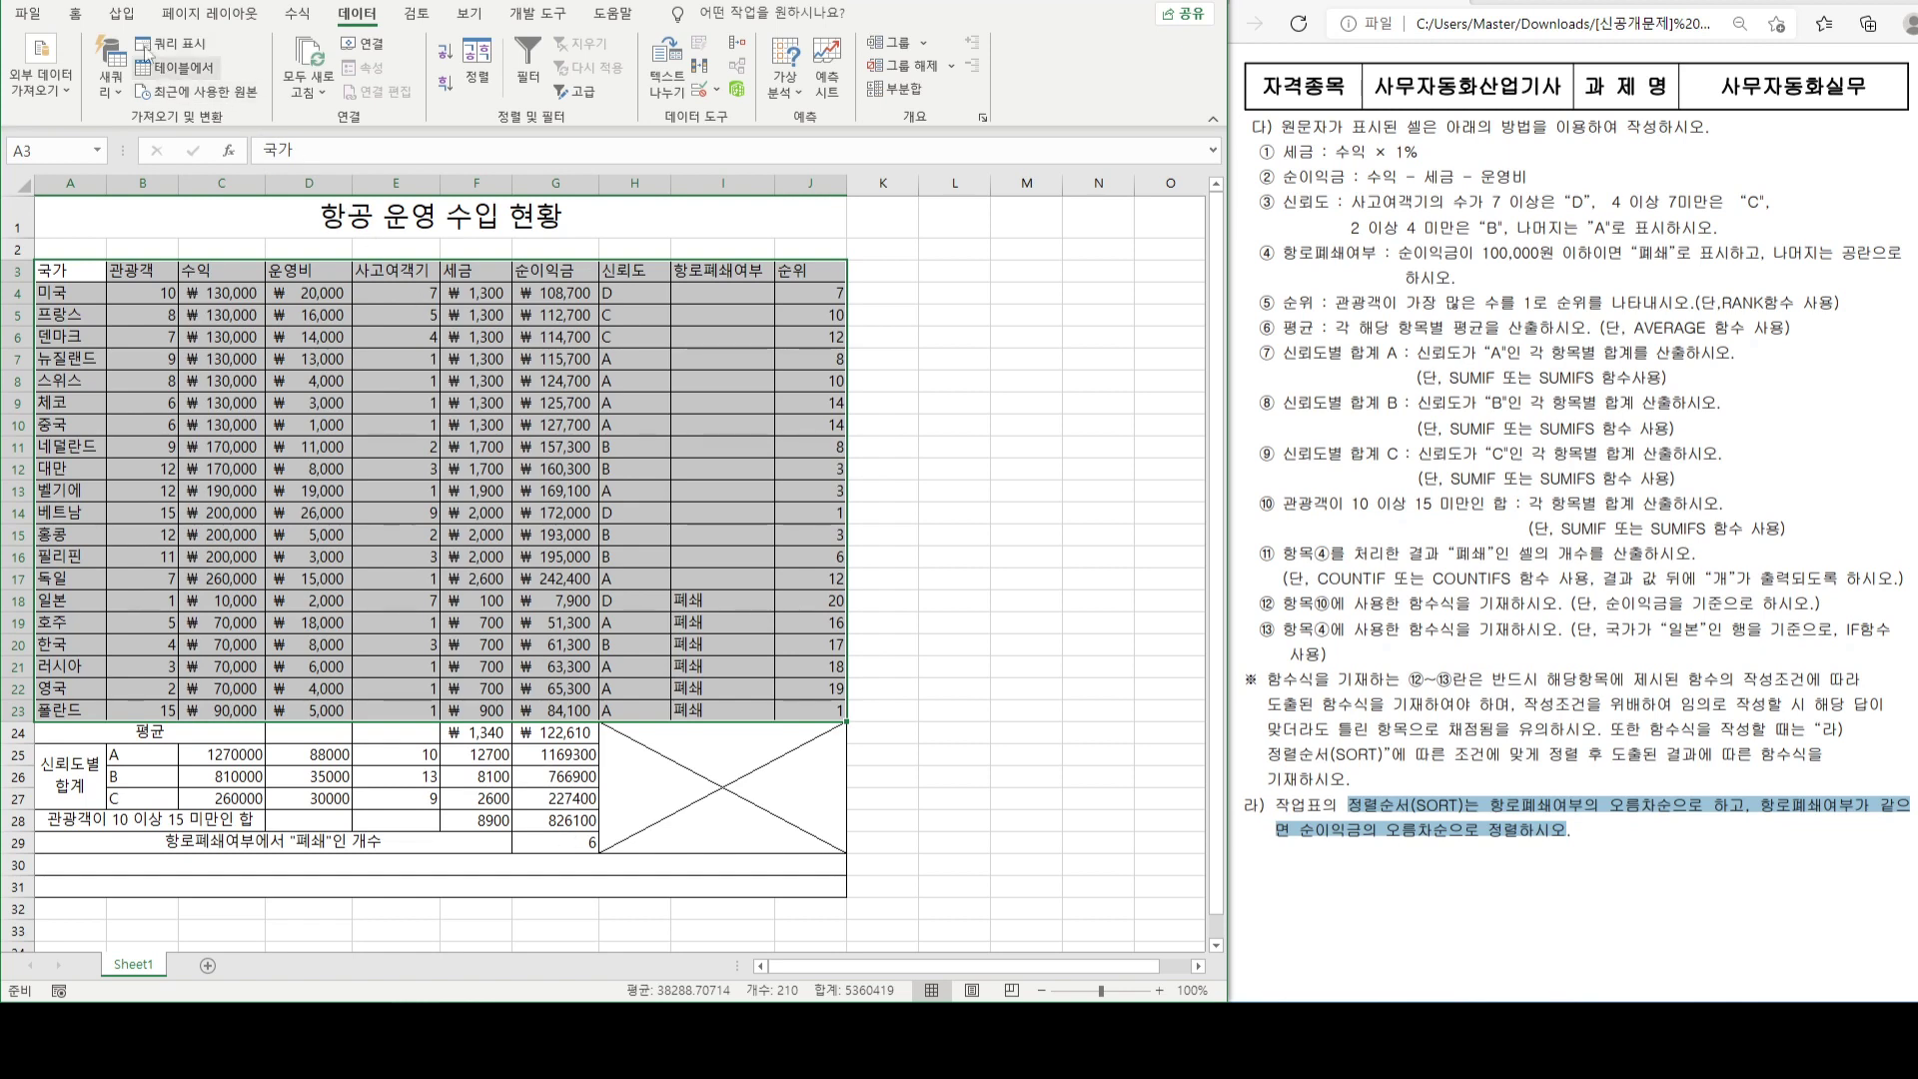
pyautogui.hotkey('ctrl', 'z')
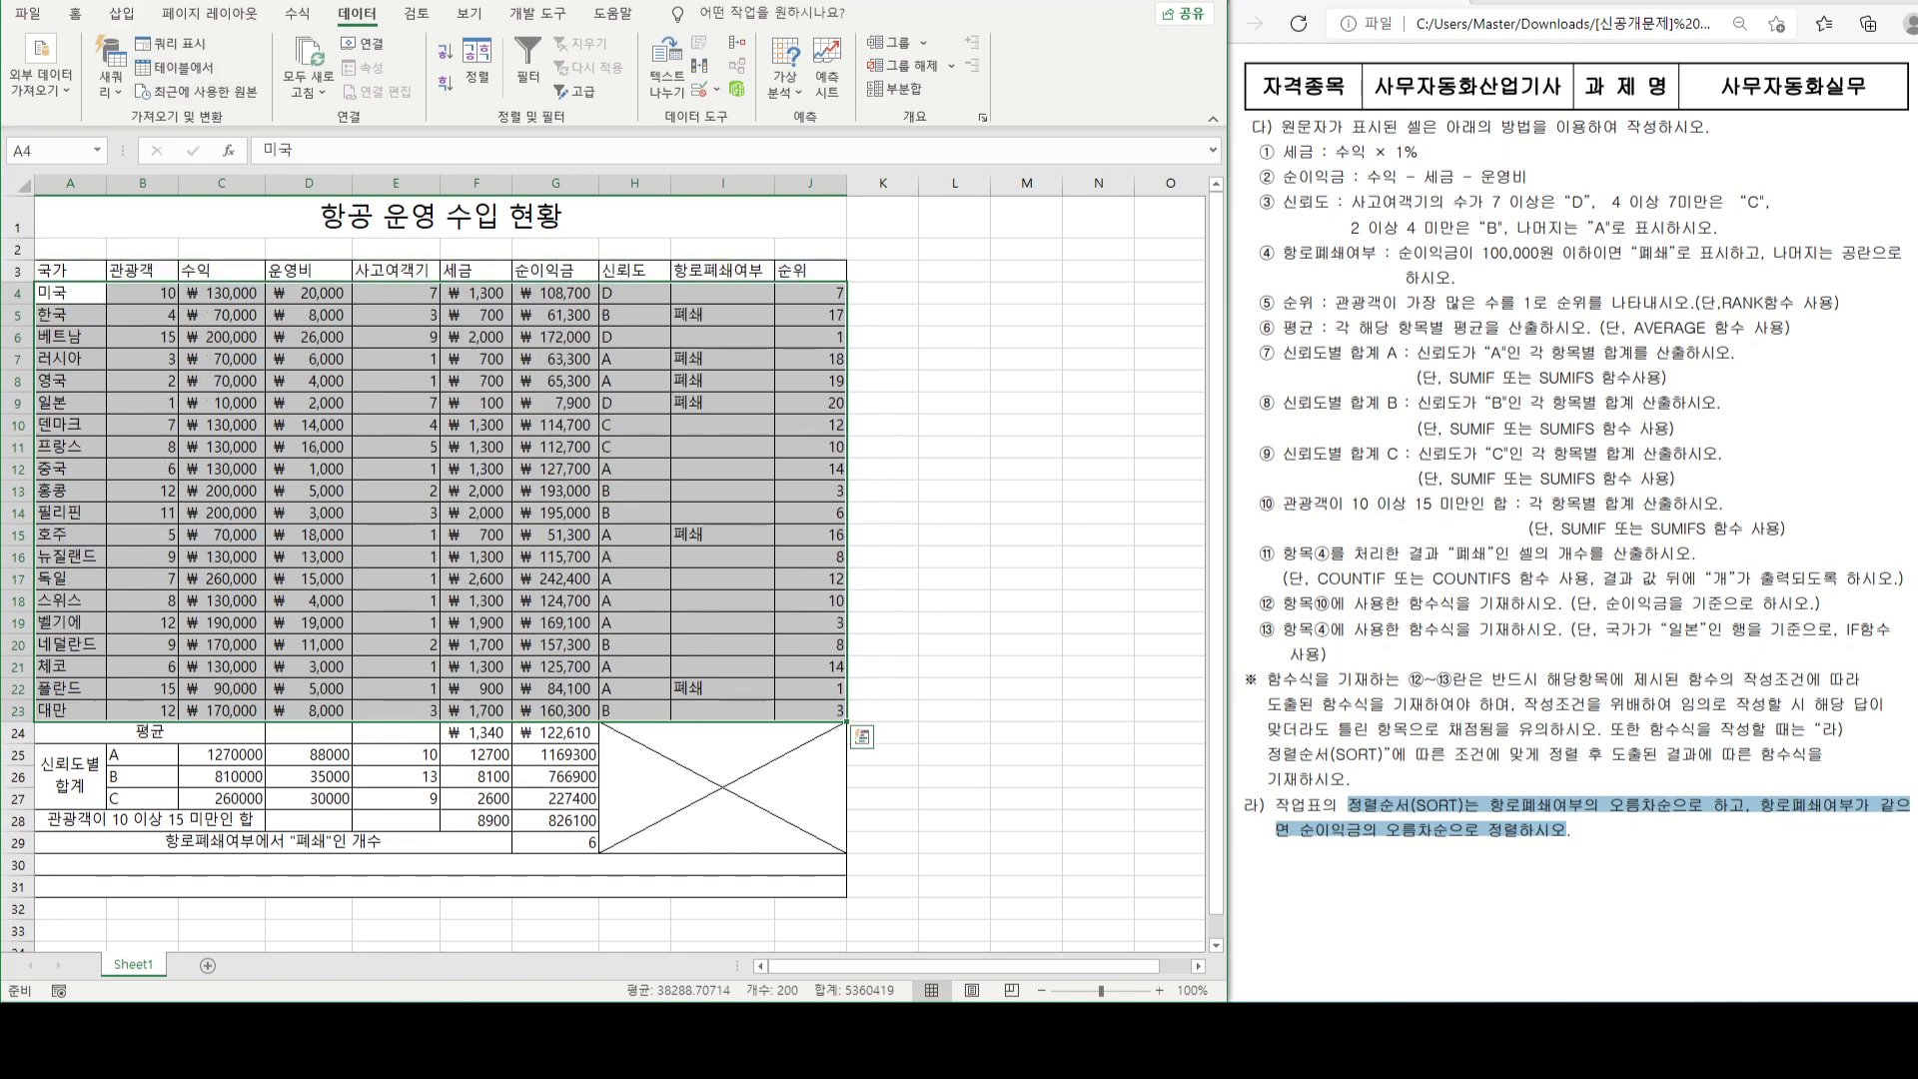
# - Change the "폐쇄" criterion in G29's COUNTIF formula to the absolute reference $I$5, enter it and check the formula
pyautogui.click(563, 845)
pyautogui.doubleClick(563, 845)
pyautogui.moveTo(636, 844); pyautogui.dragTo(659, 840)
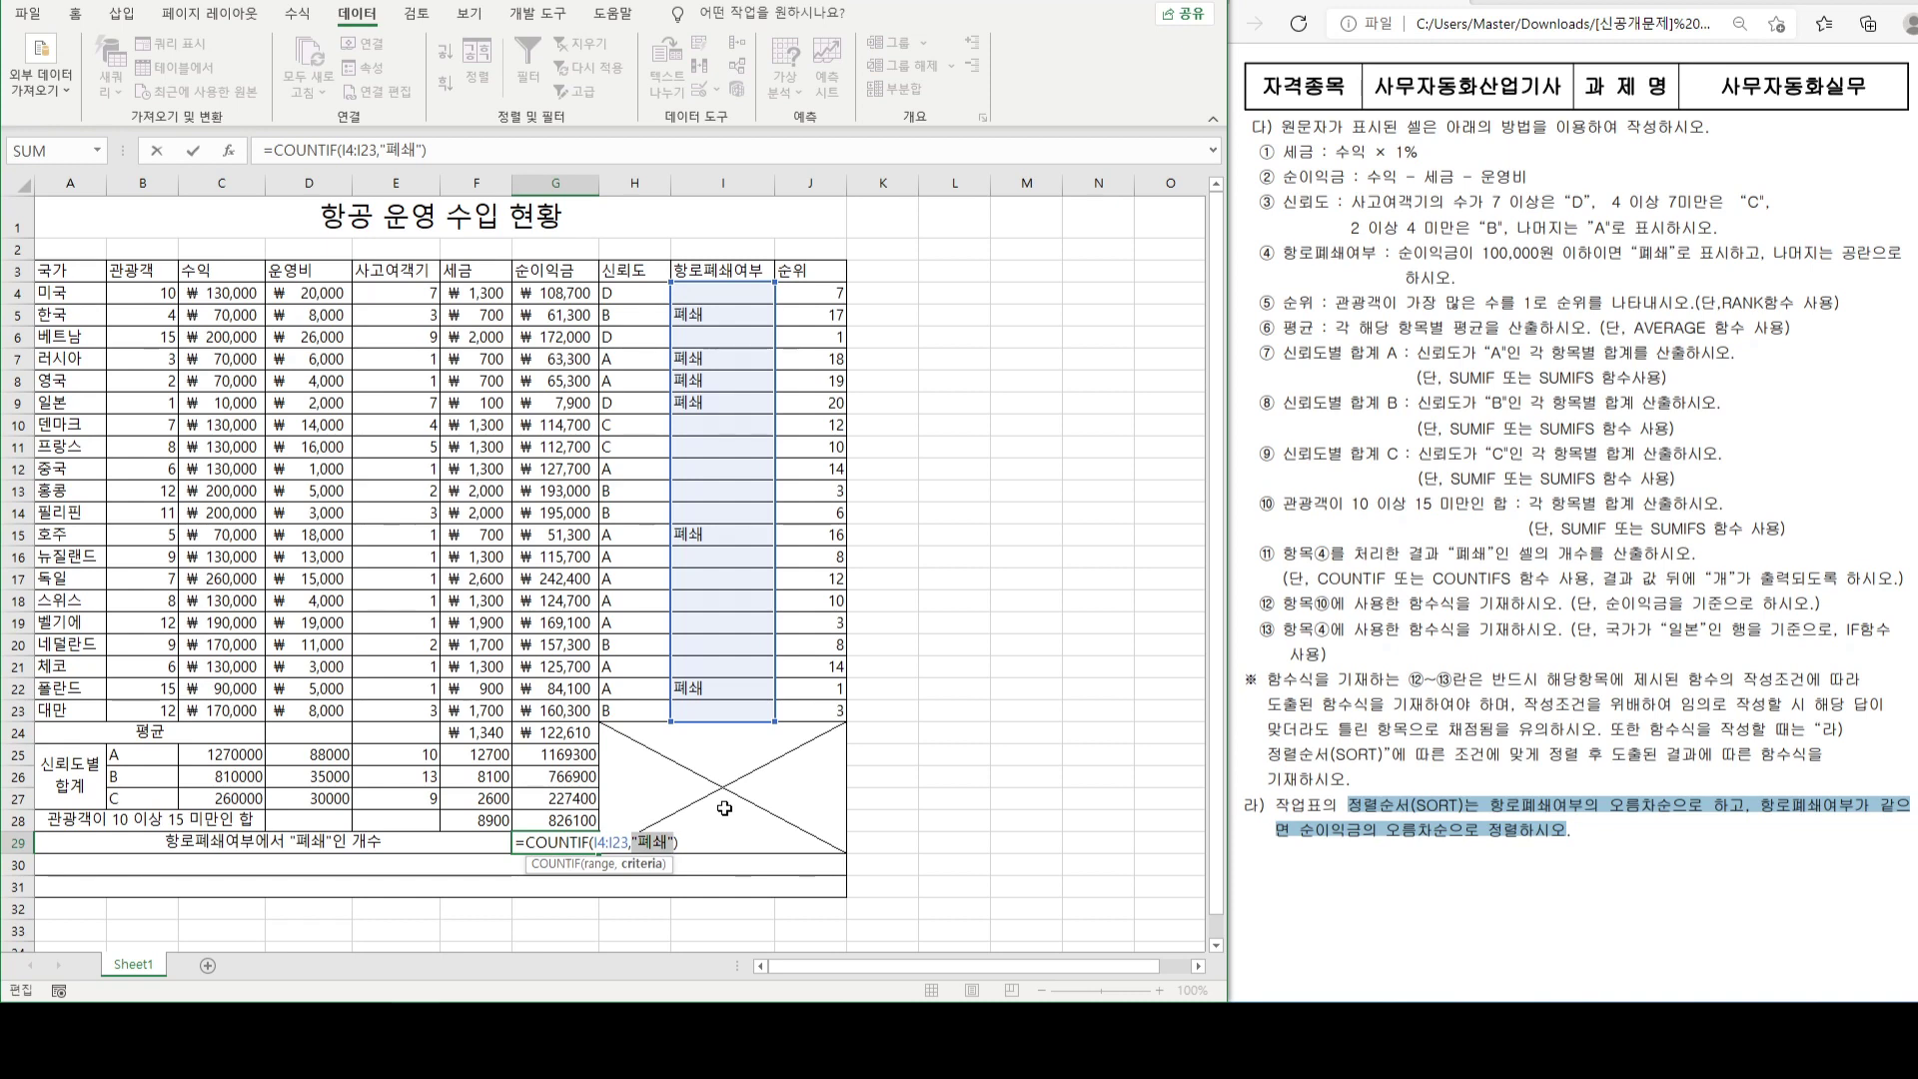
pyautogui.click(718, 318)
pyautogui.press('F4')
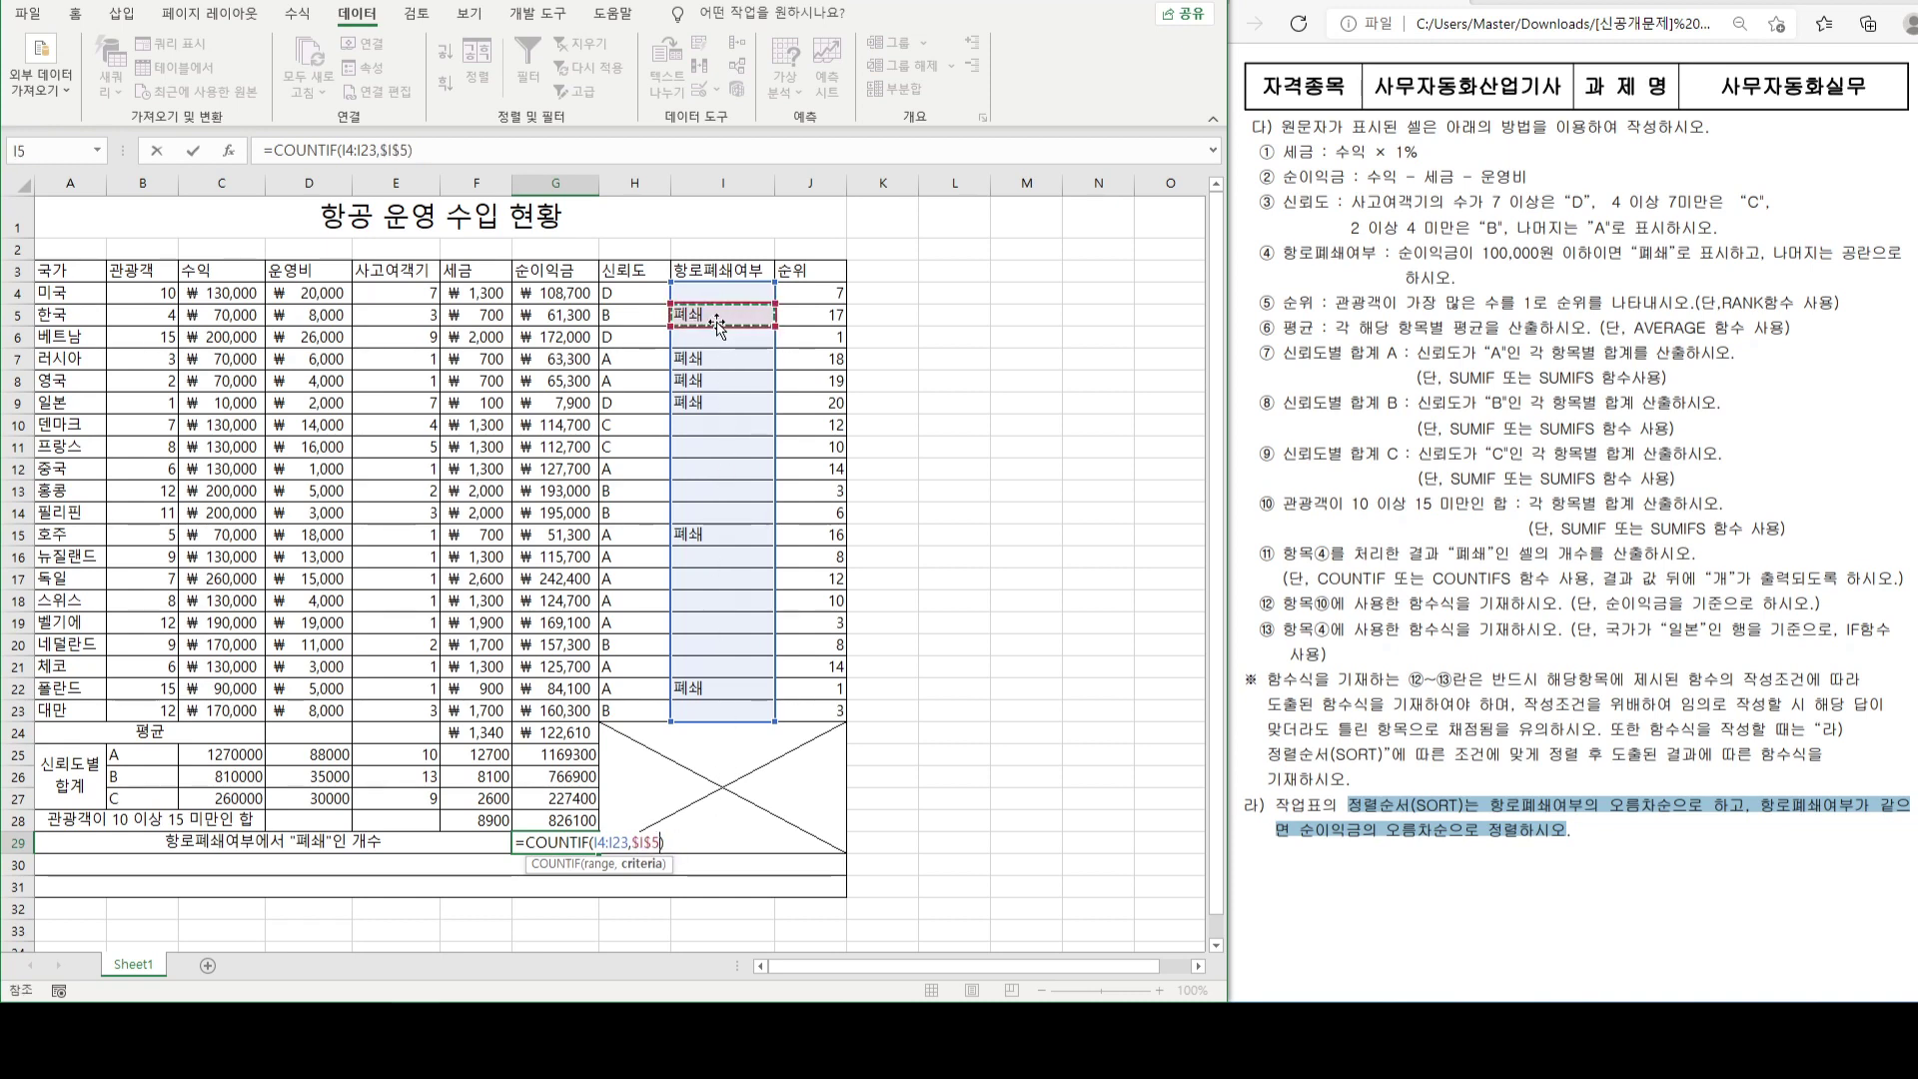
pyautogui.press('Return')
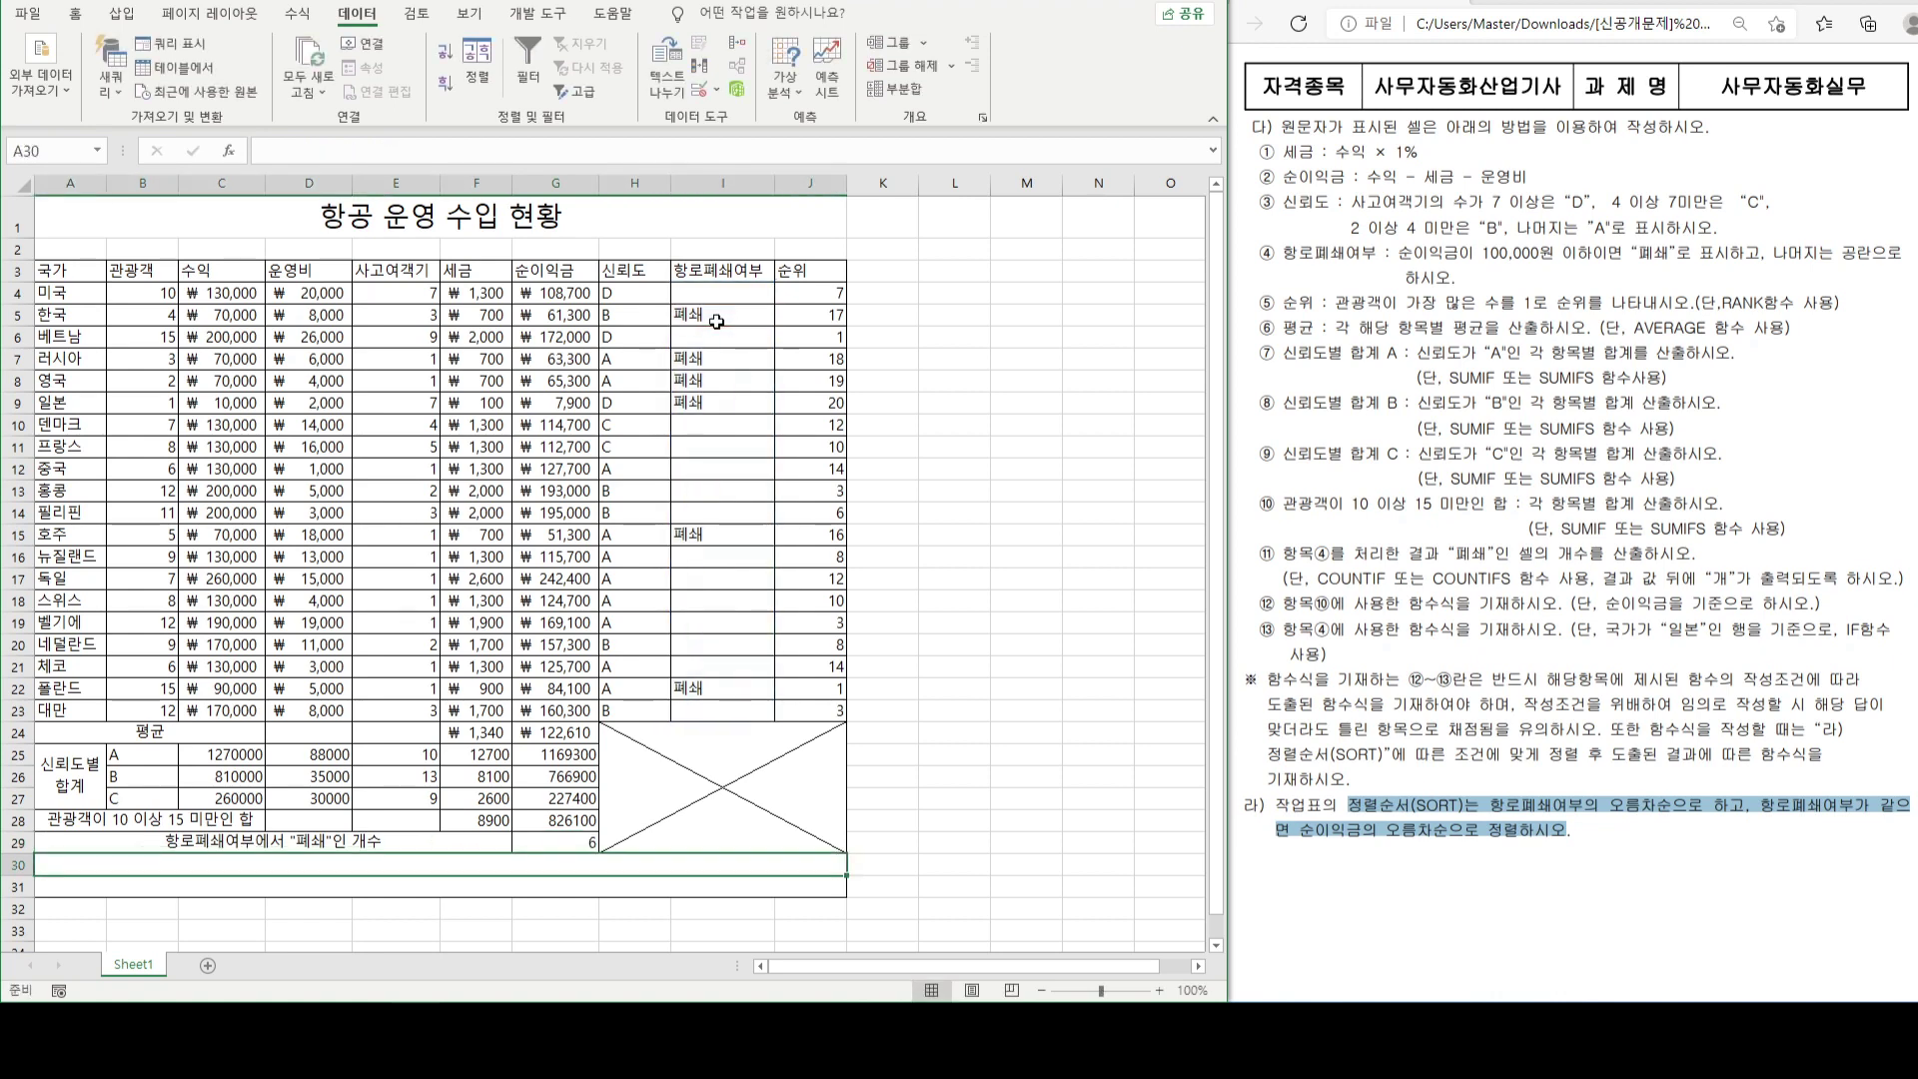
pyautogui.click(584, 840)
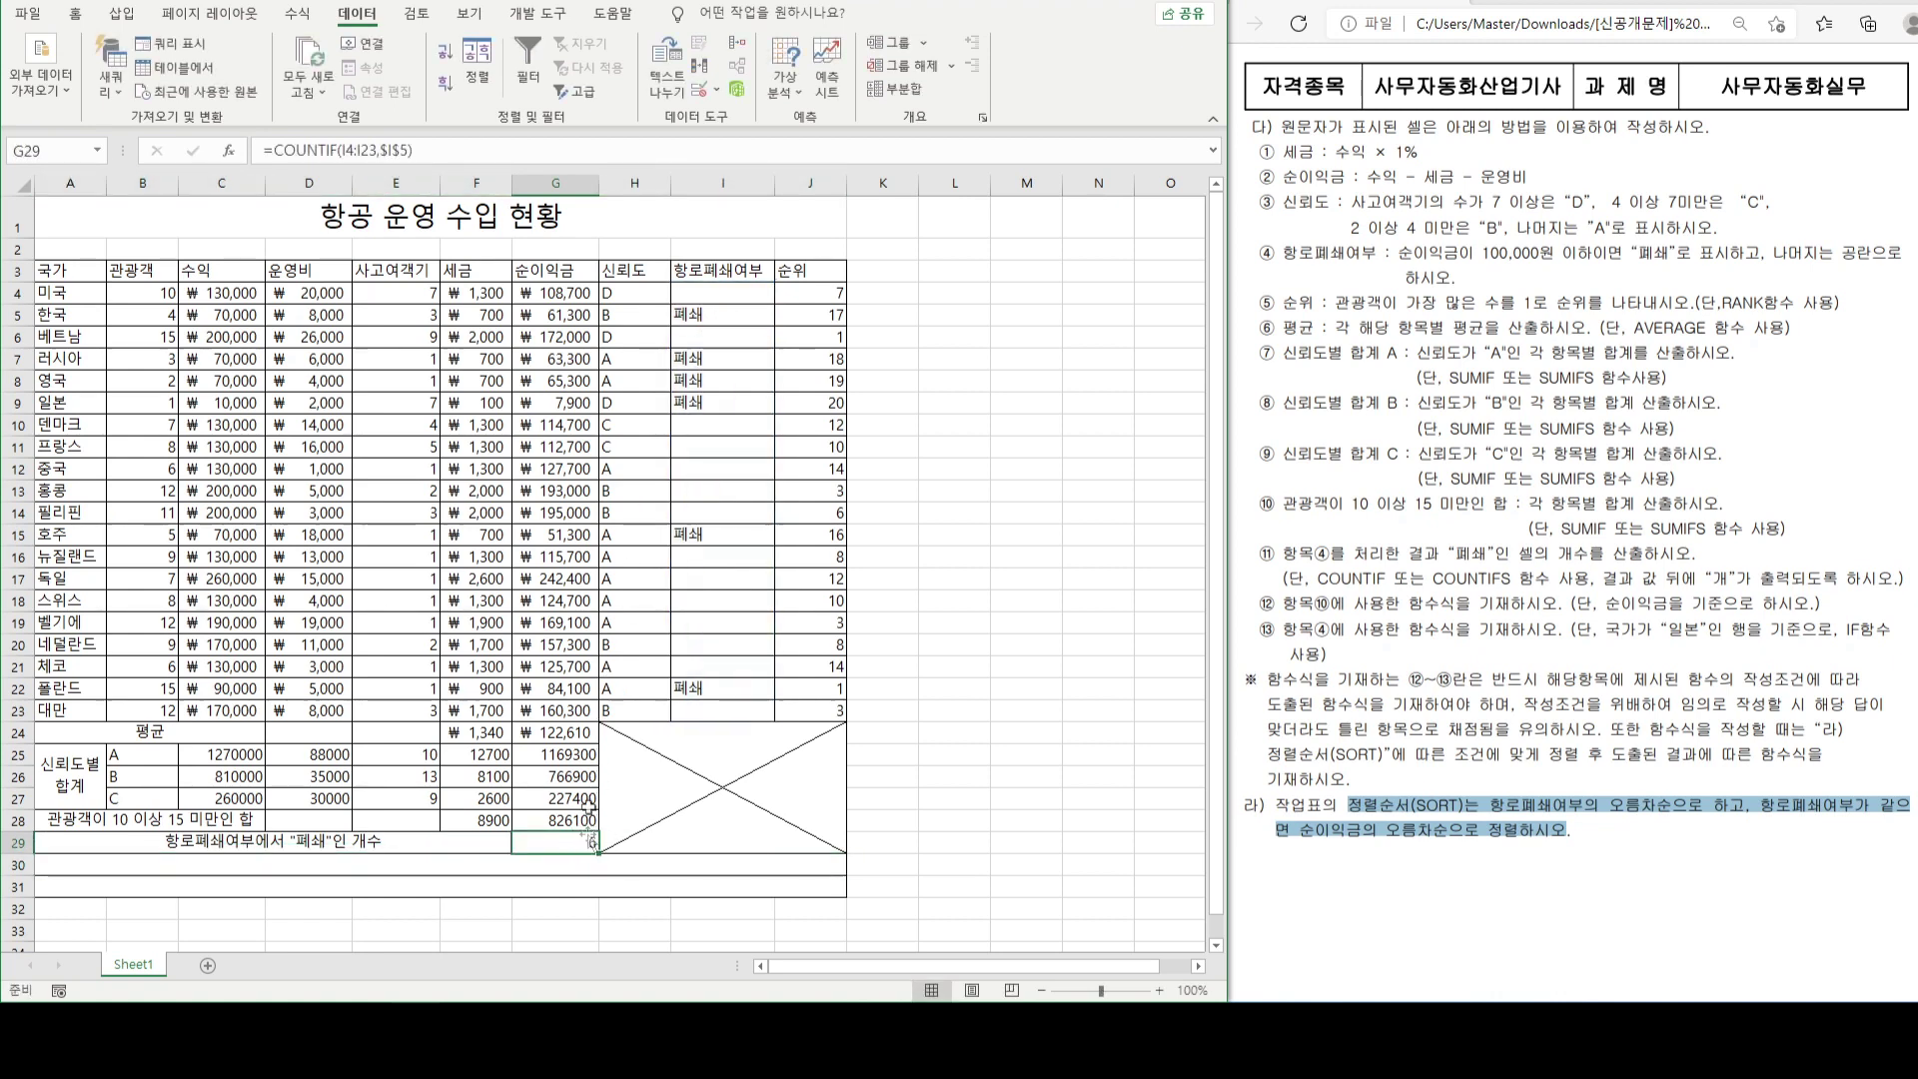
# - Sort A3:J23 in ascending order by 항로폐쇄여부, with 순이익금 ascending as the second level
pyautogui.moveTo(60, 272); pyautogui.dragTo(817, 709)
pyautogui.click(477, 65)
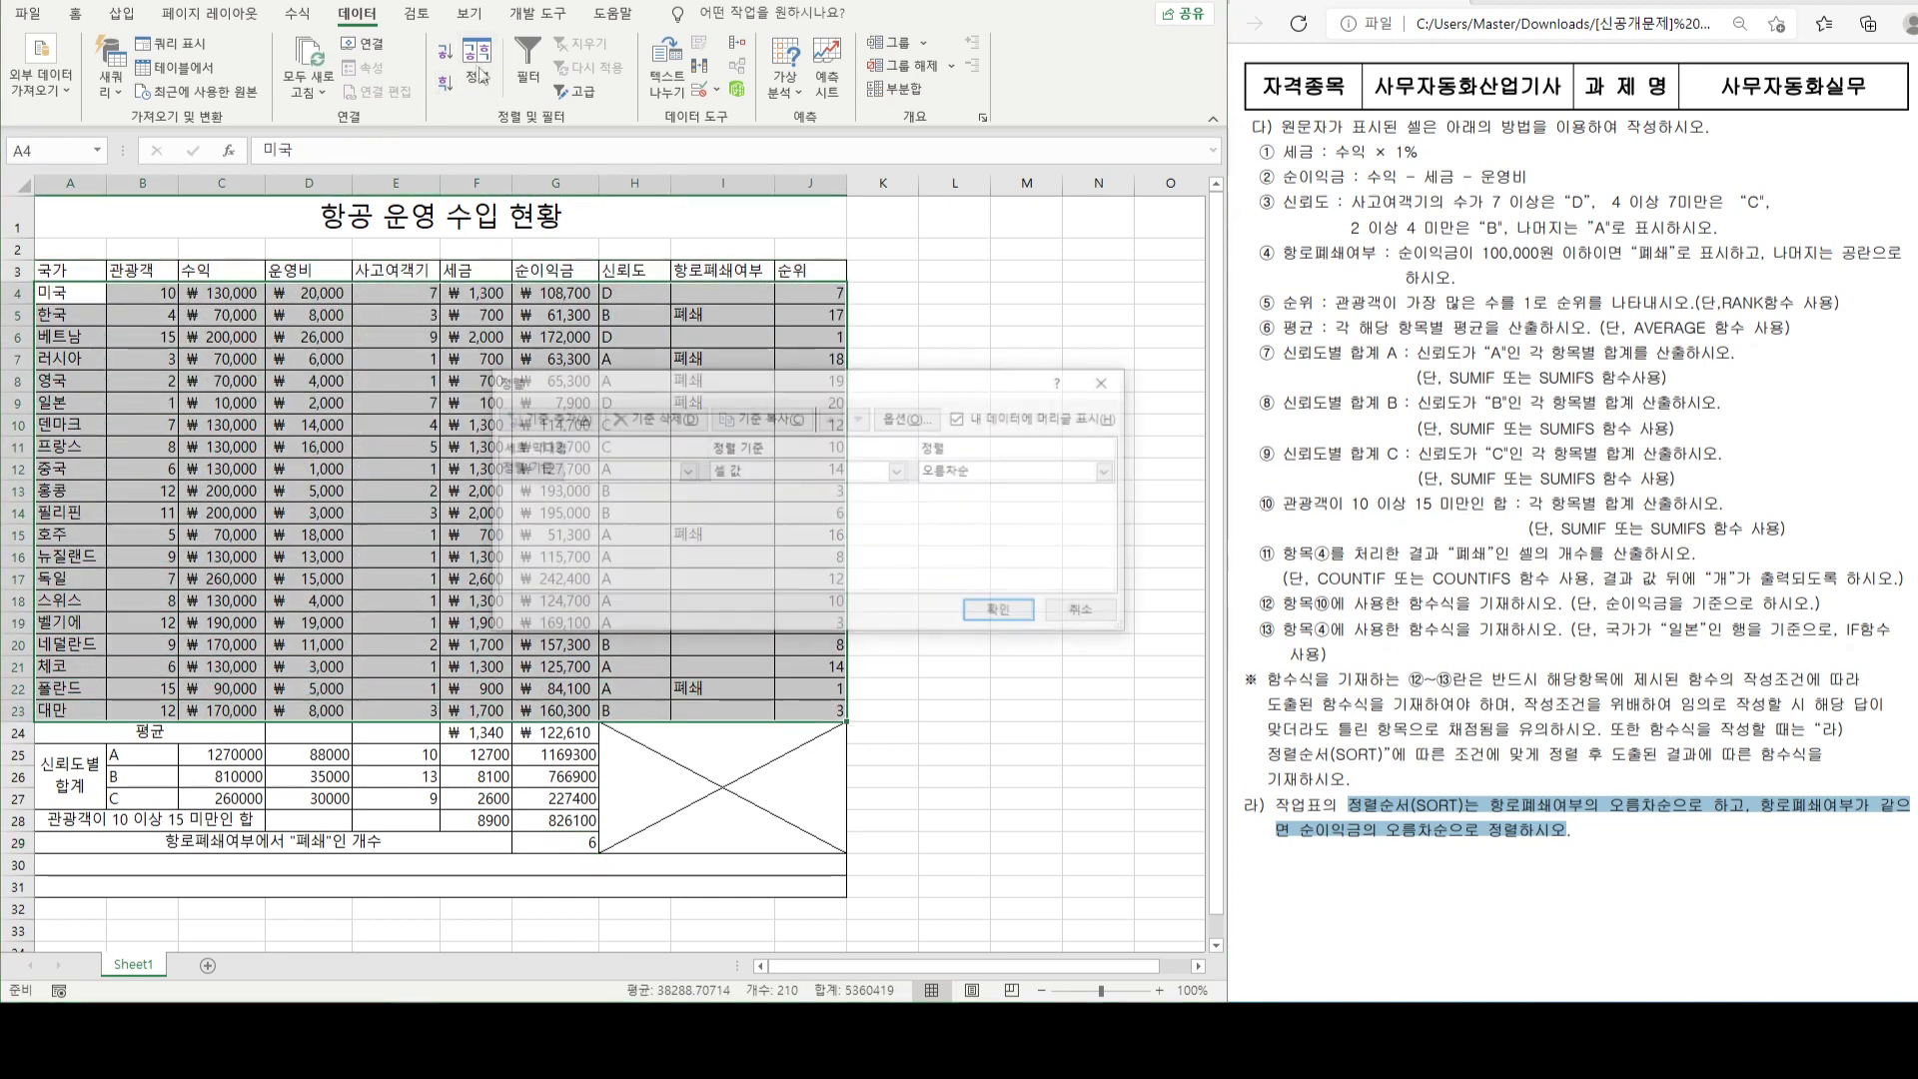
pyautogui.click(685, 471)
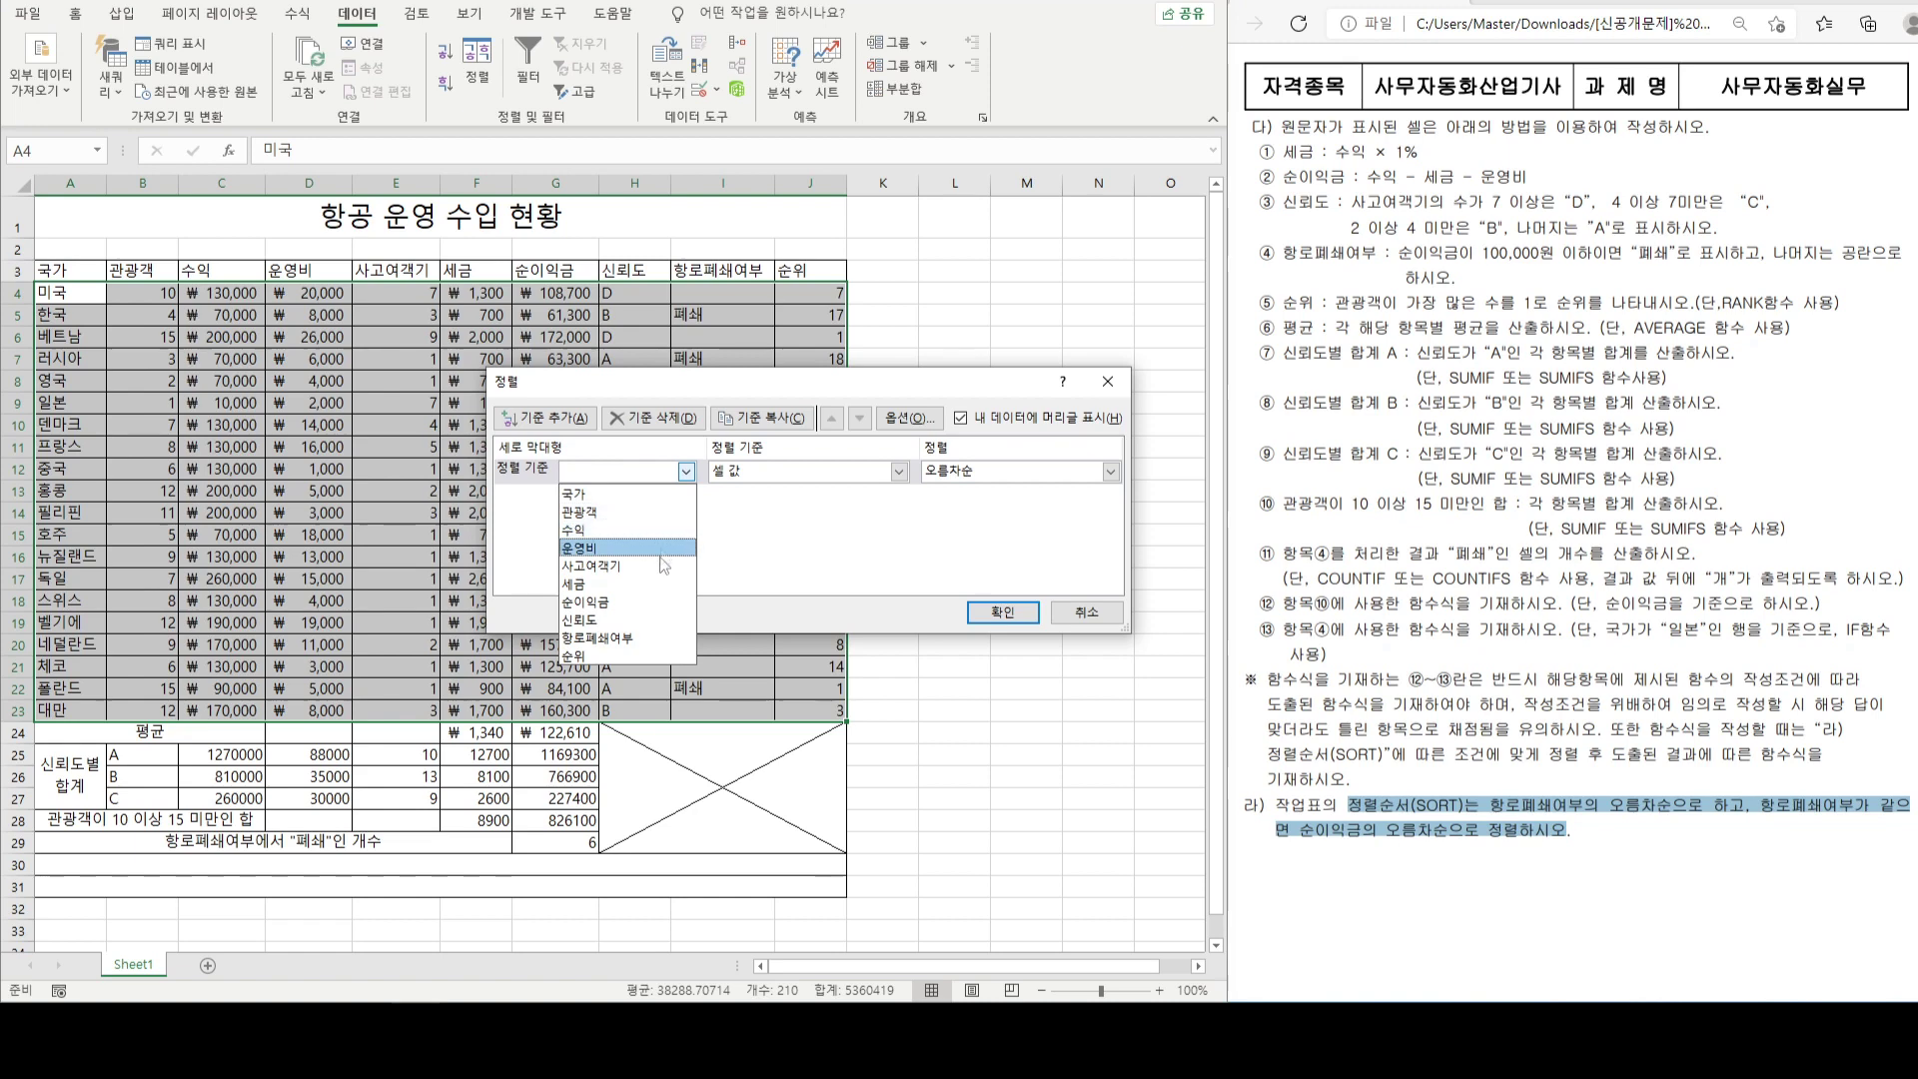
pyautogui.click(657, 640)
pyautogui.click(547, 418)
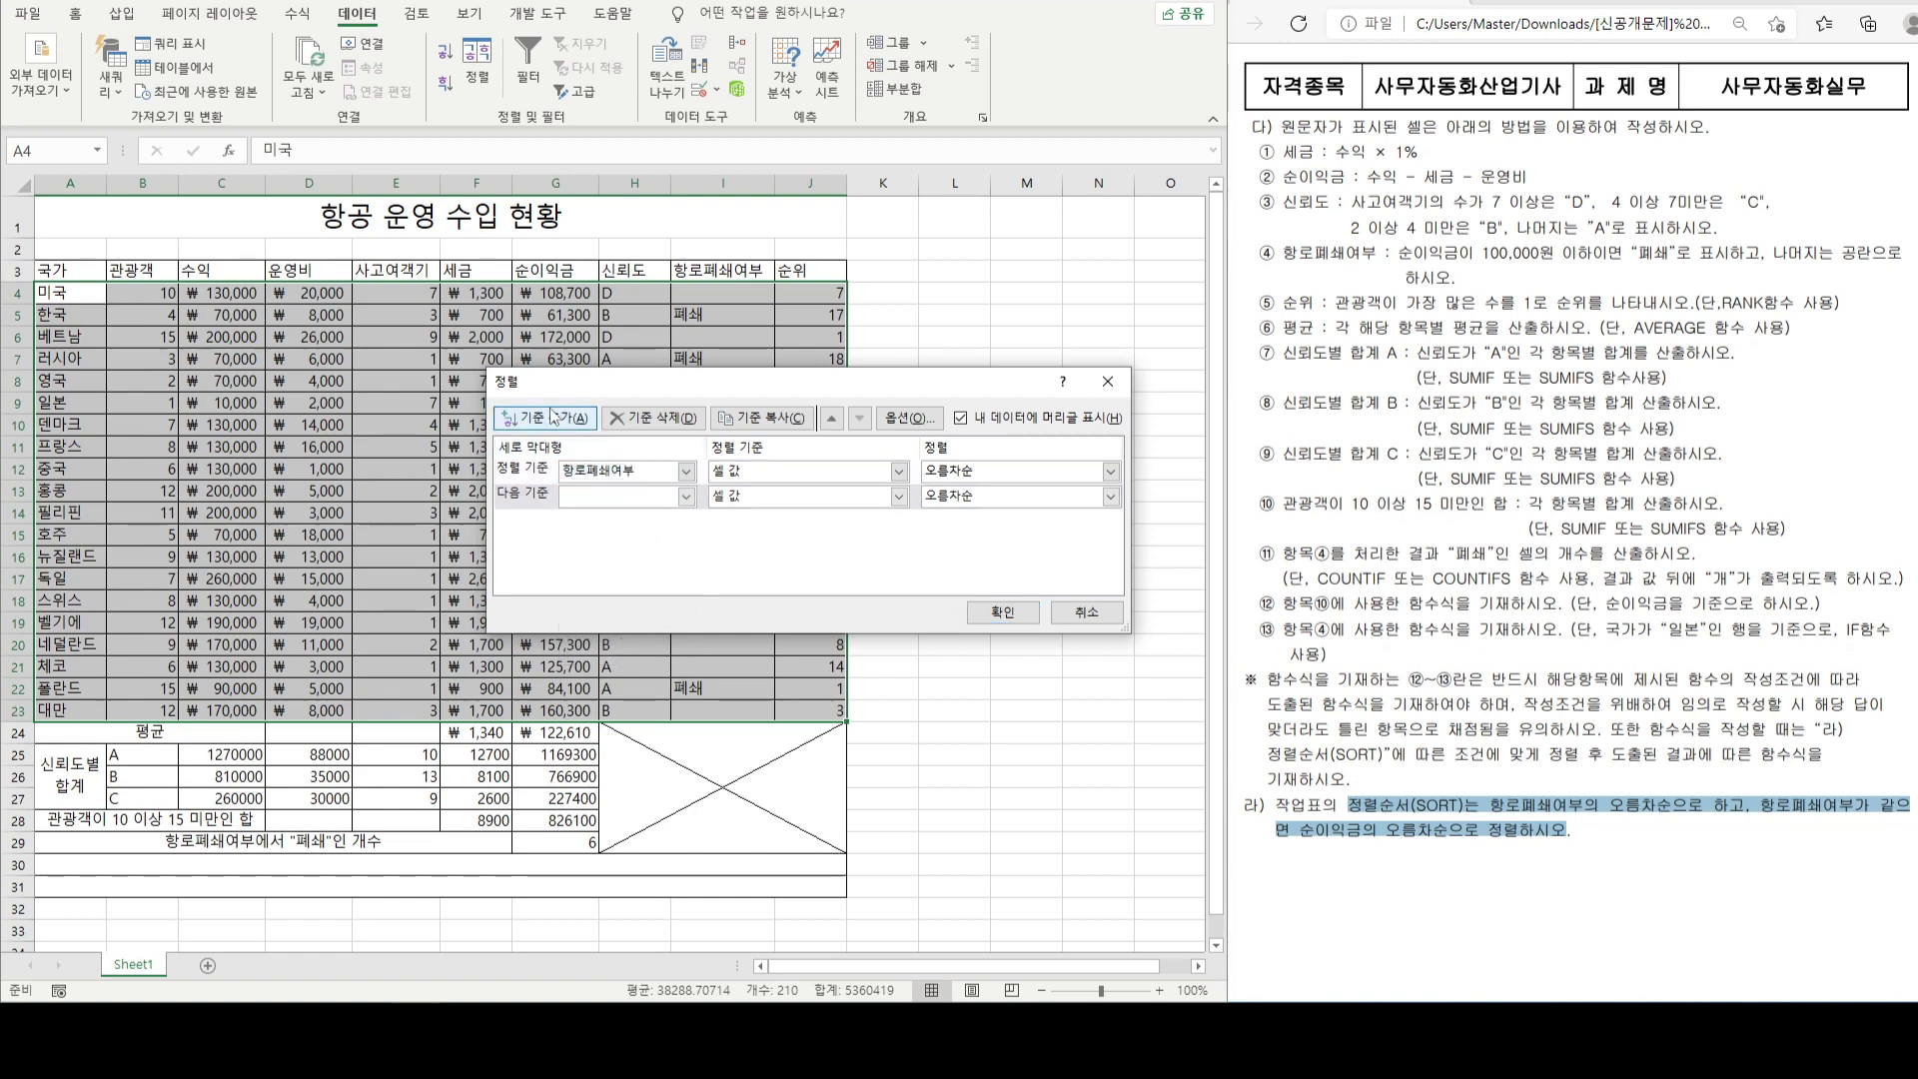
pyautogui.click(685, 497)
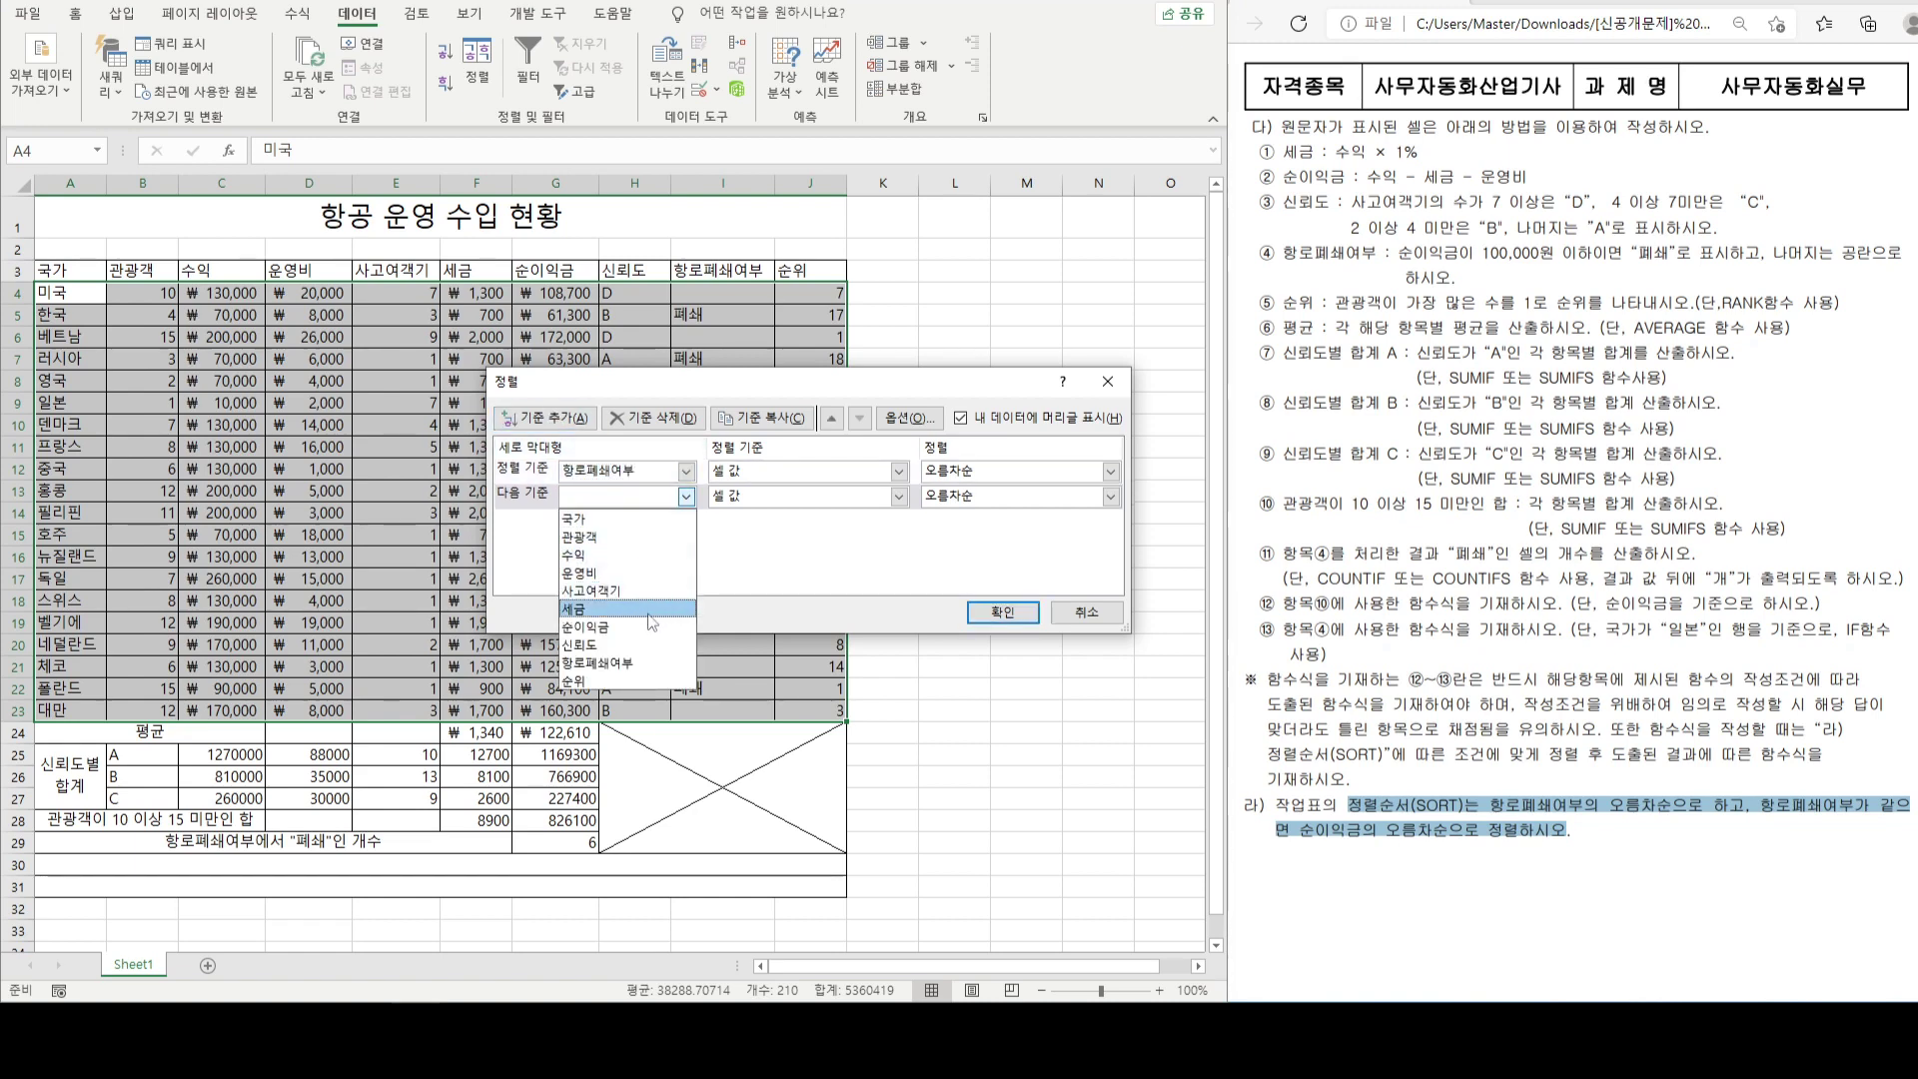
pyautogui.click(586, 627)
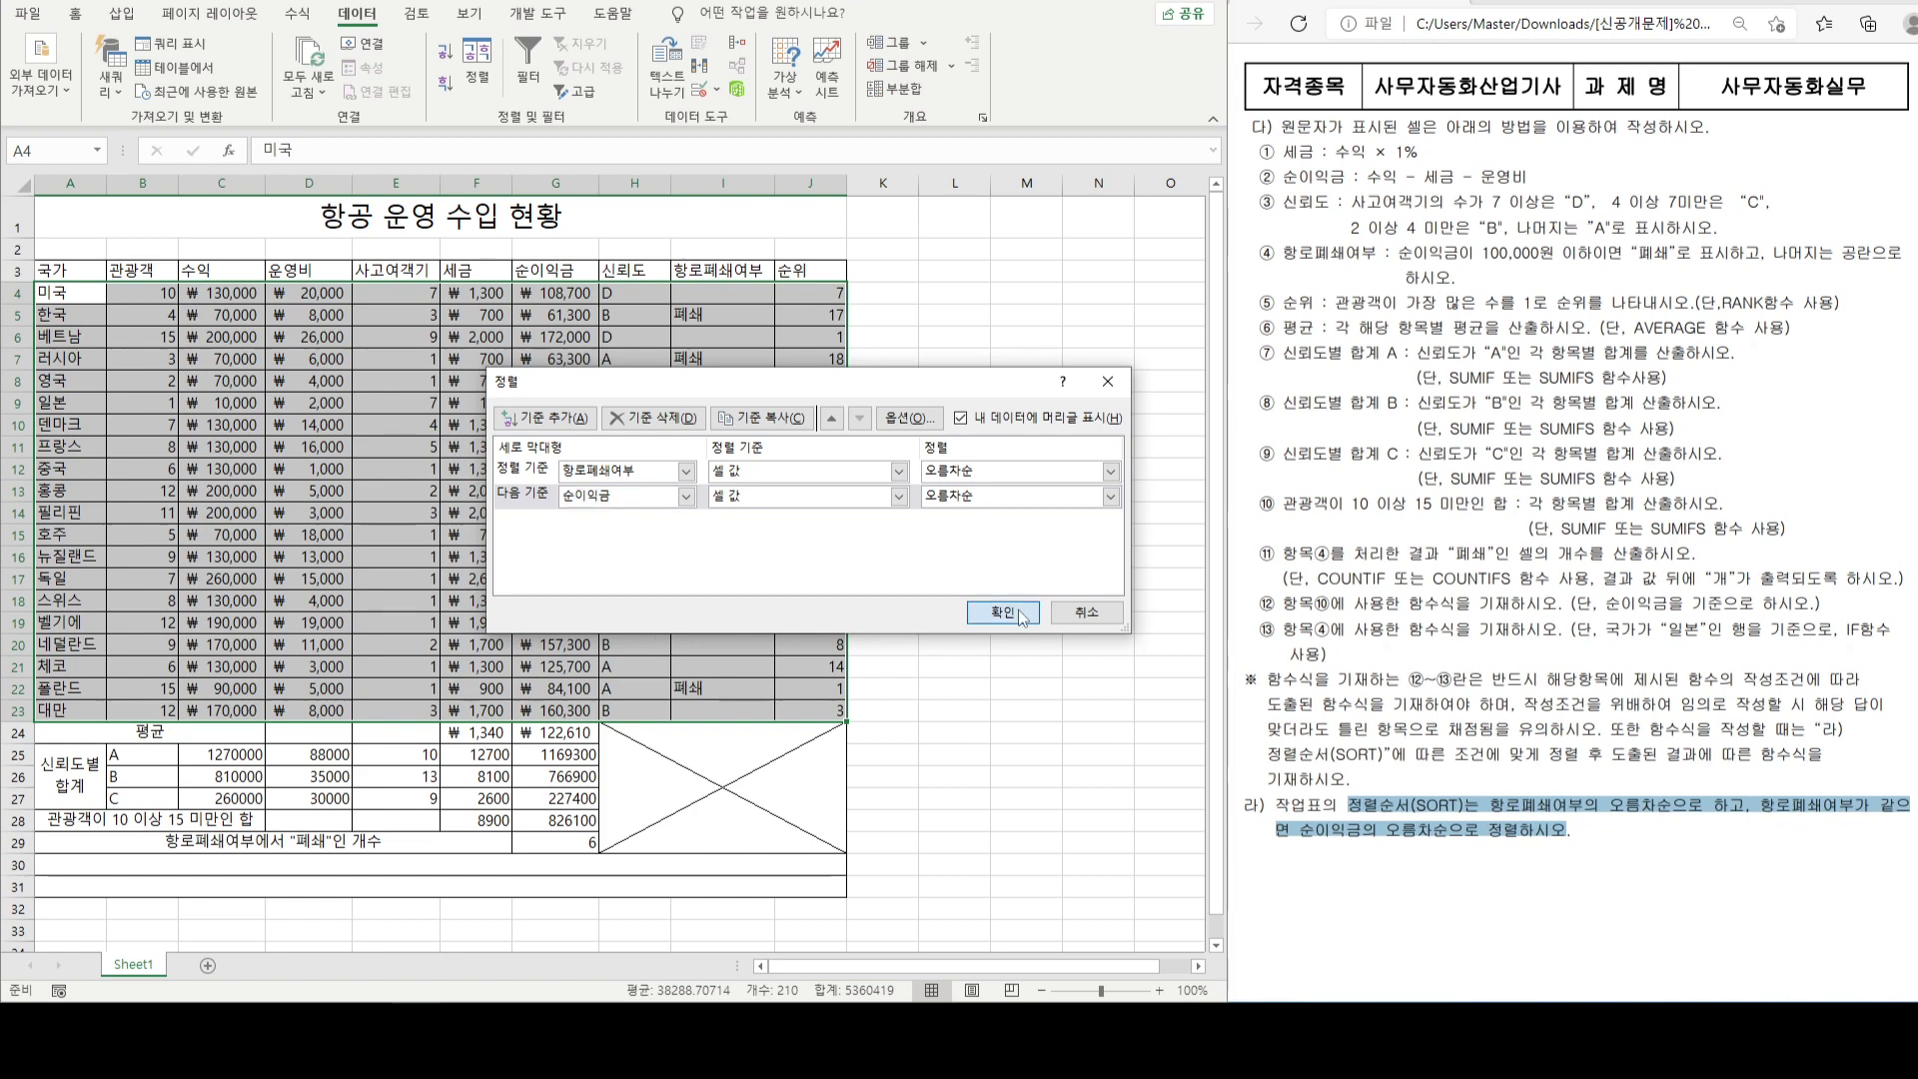
pyautogui.click(1003, 612)
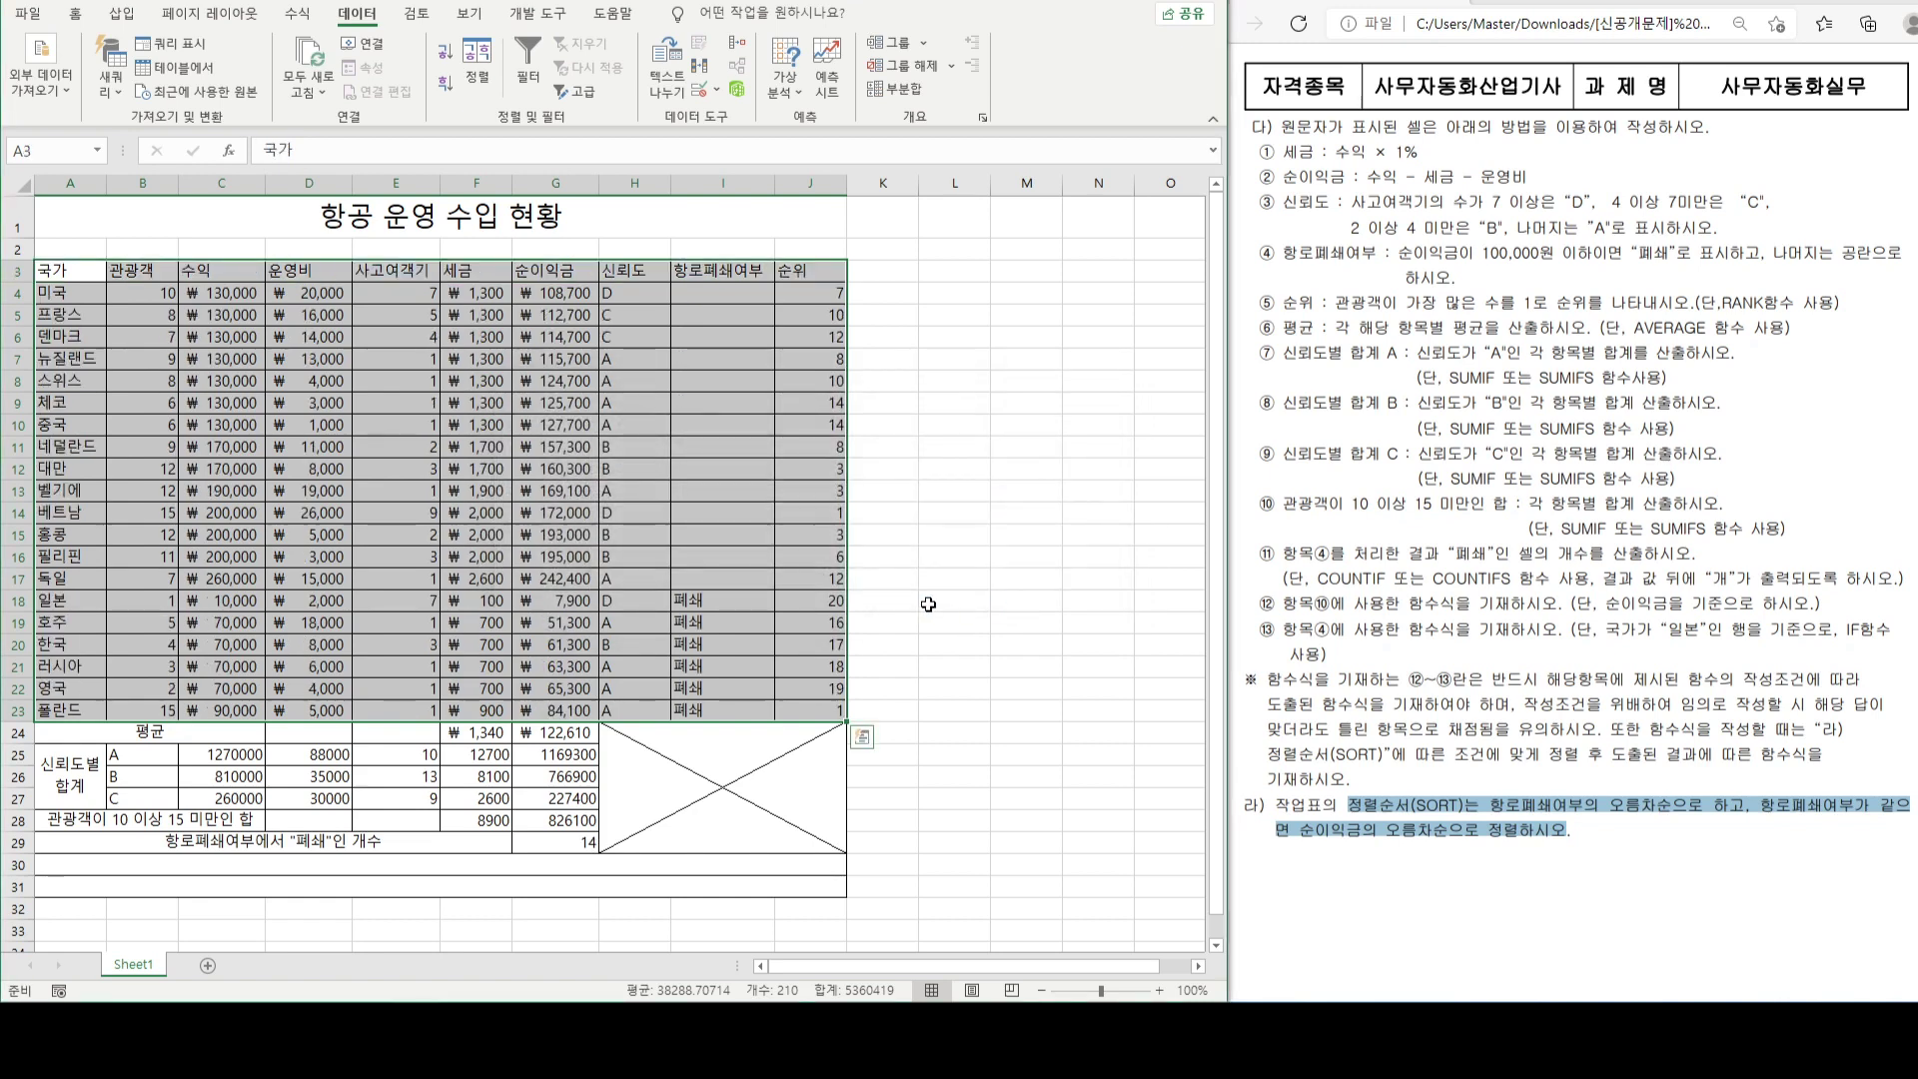
# - Replace $I$5 in G29's COUNTIF formula with the text criterion "폐쇄" and check the entered formula
pyautogui.click(560, 846)
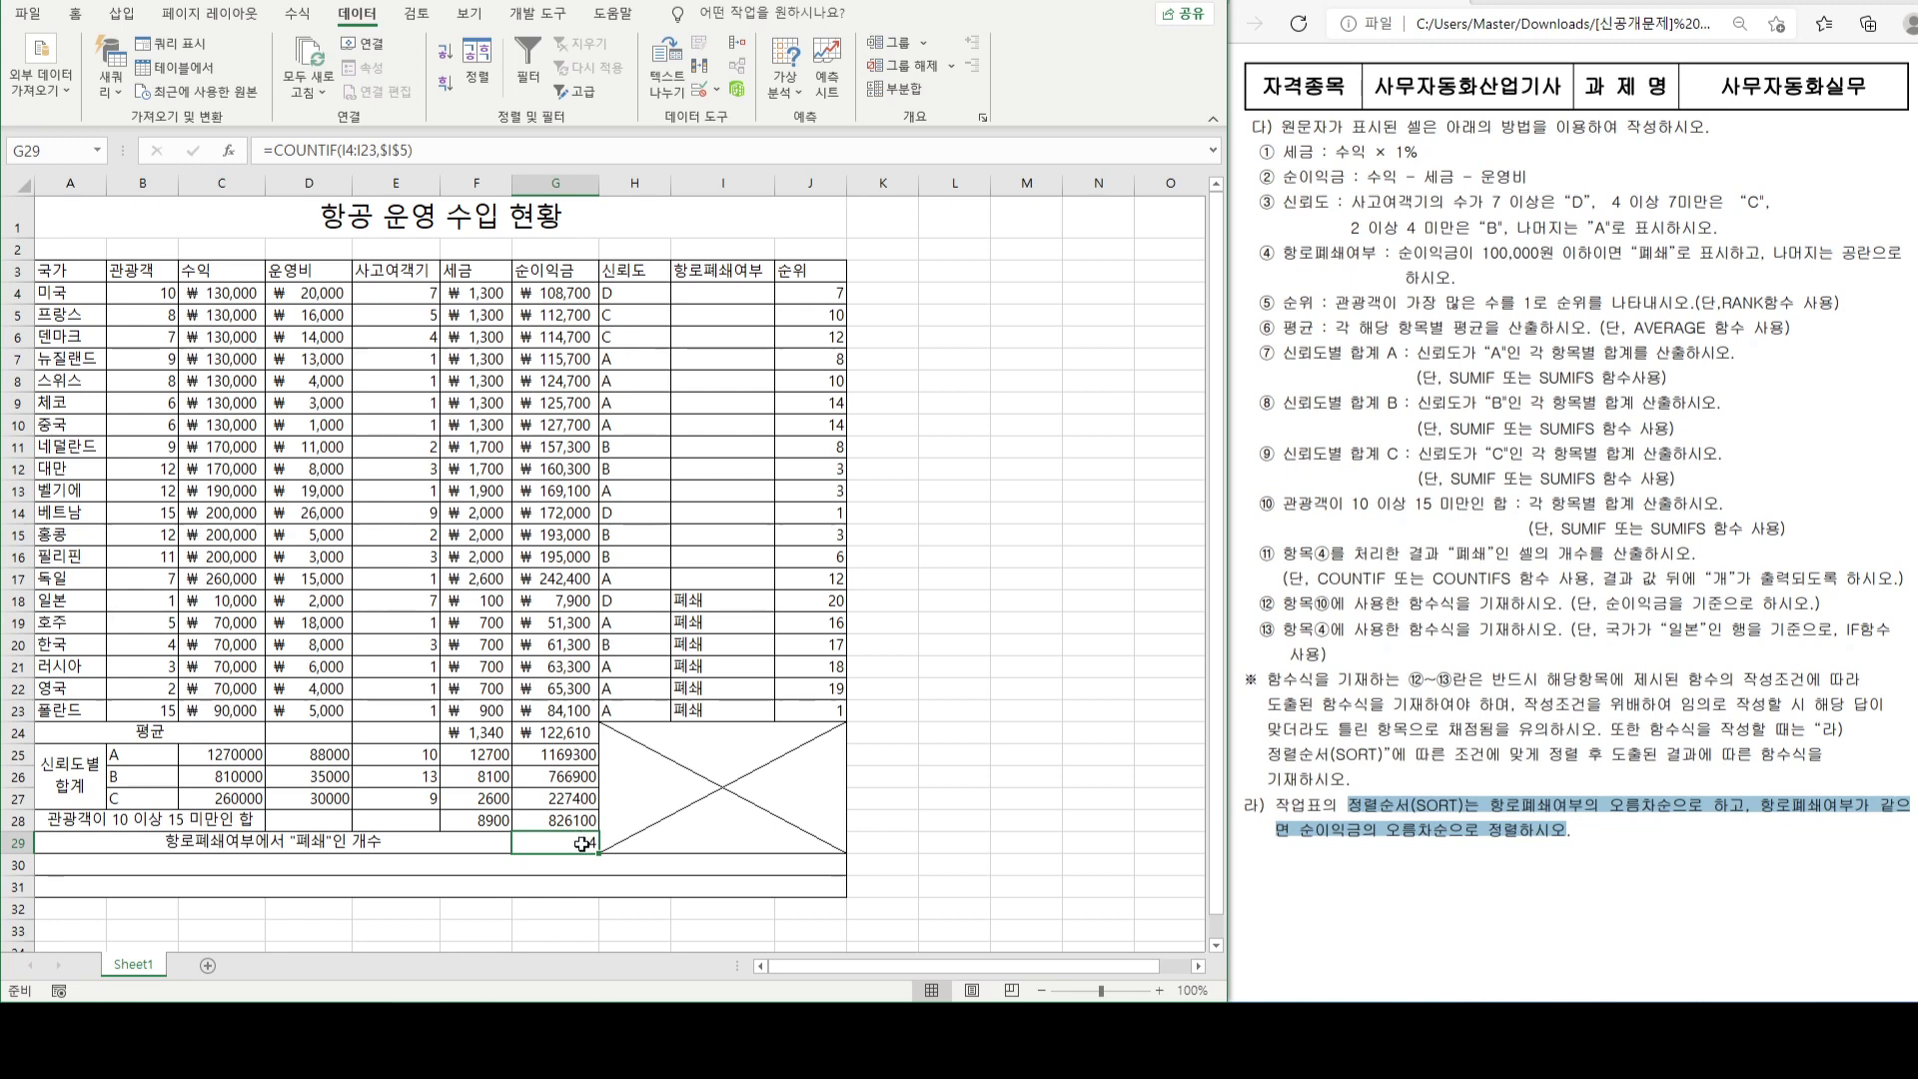
pyautogui.doubleClick(574, 846)
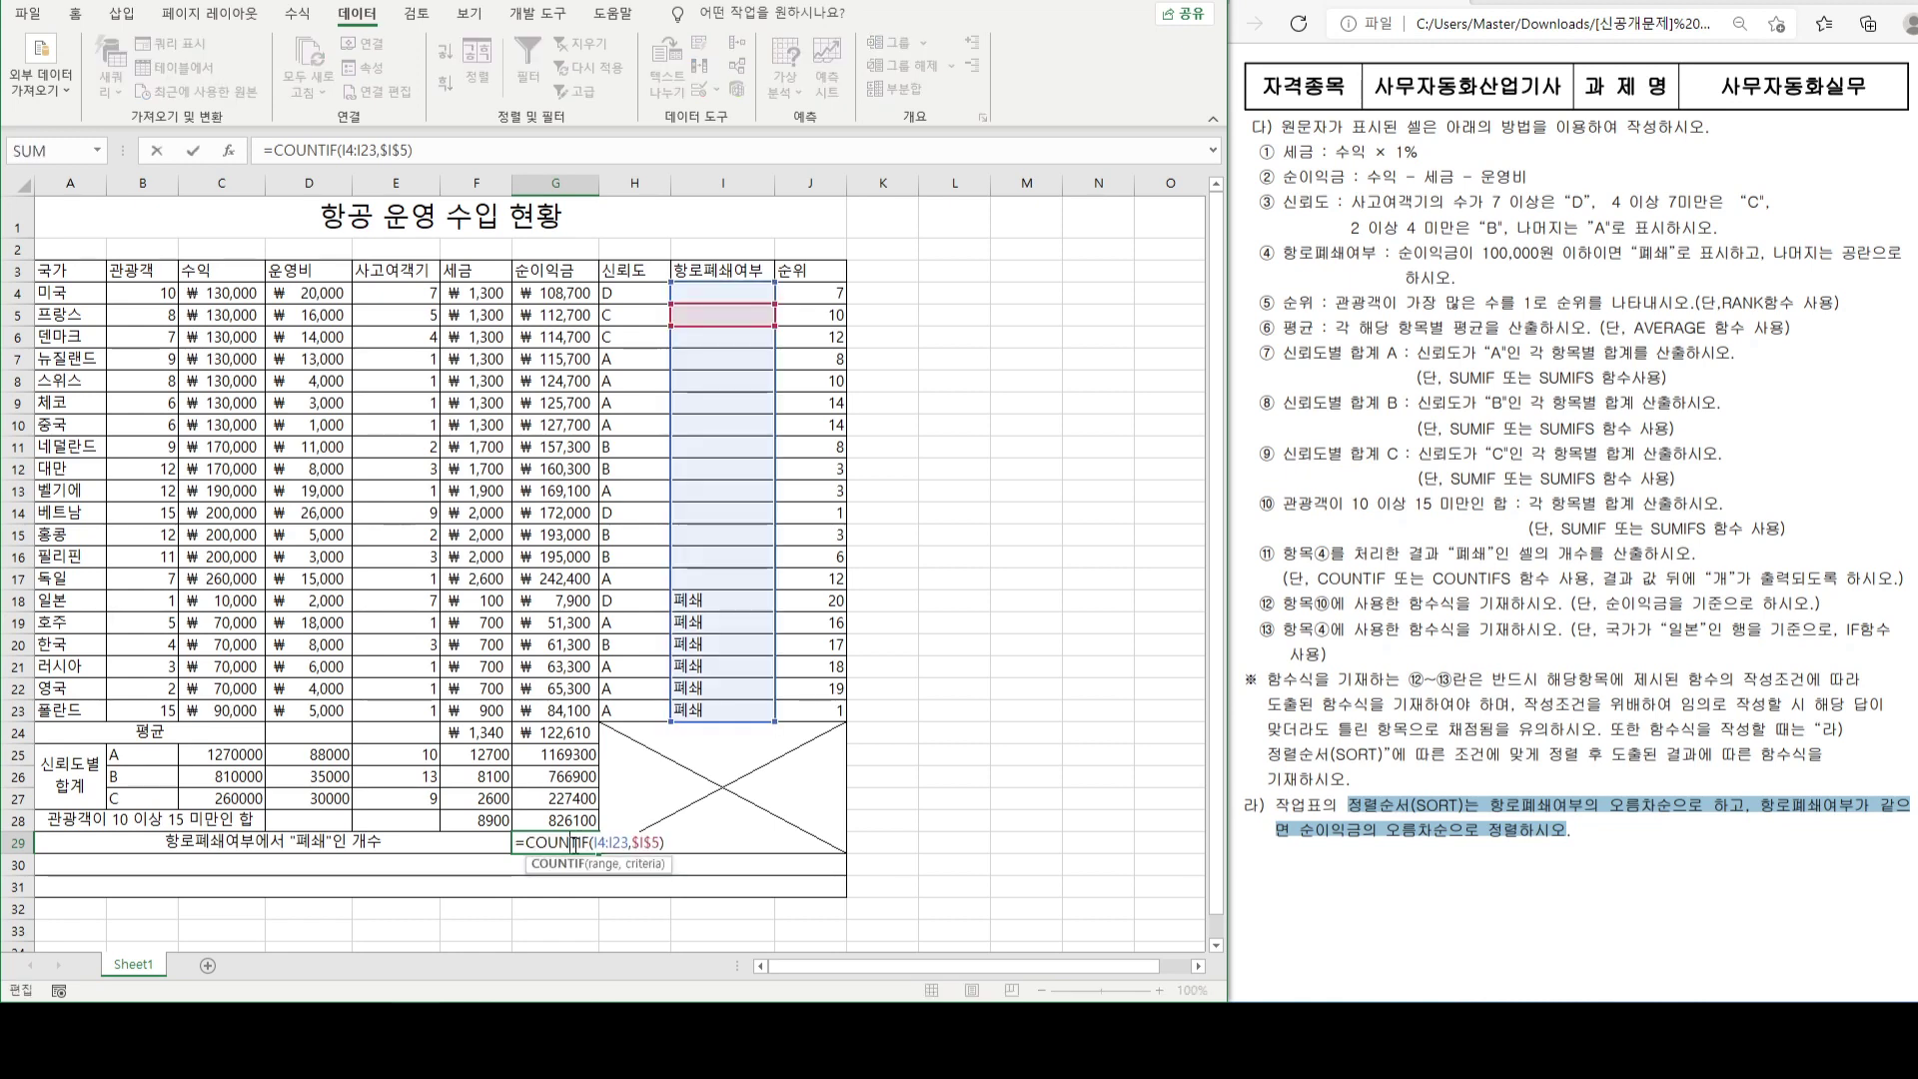
pyautogui.doubleClick(645, 843)
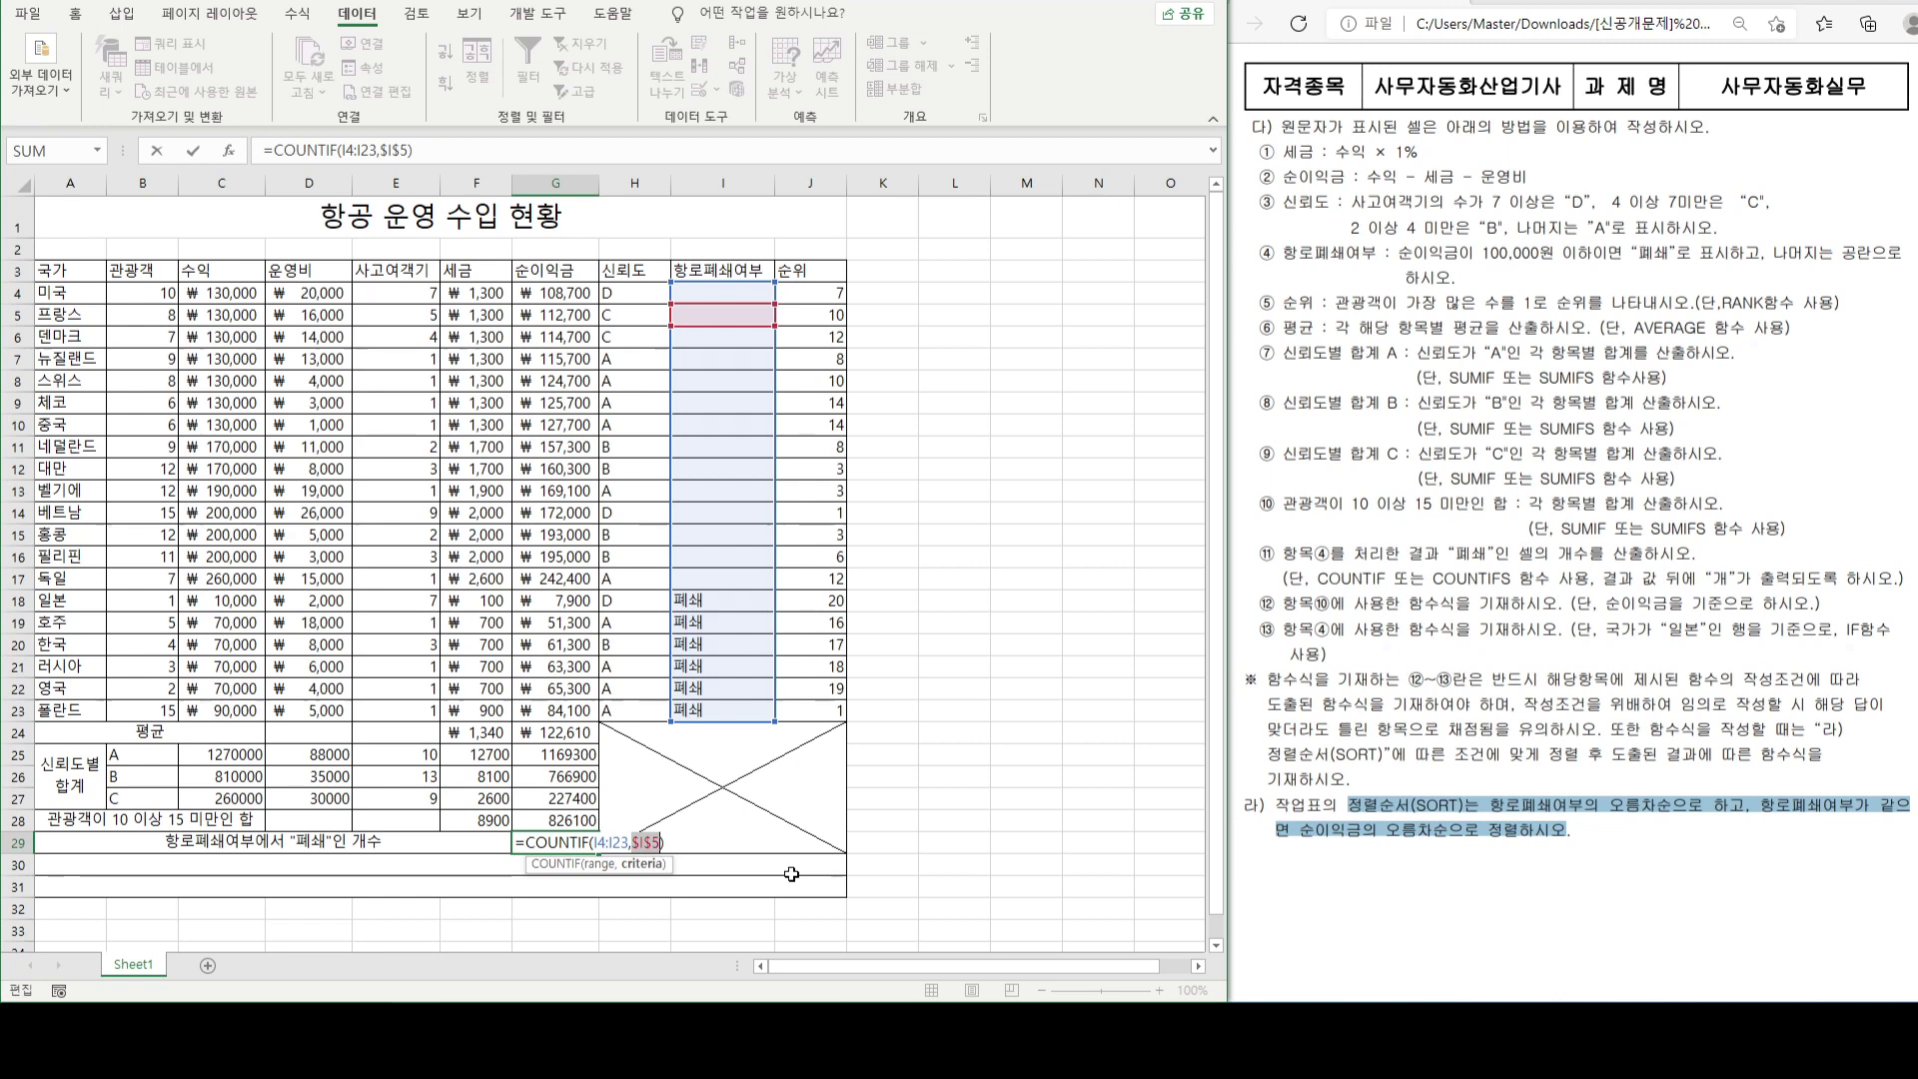
pyautogui.write('"폐쇄')
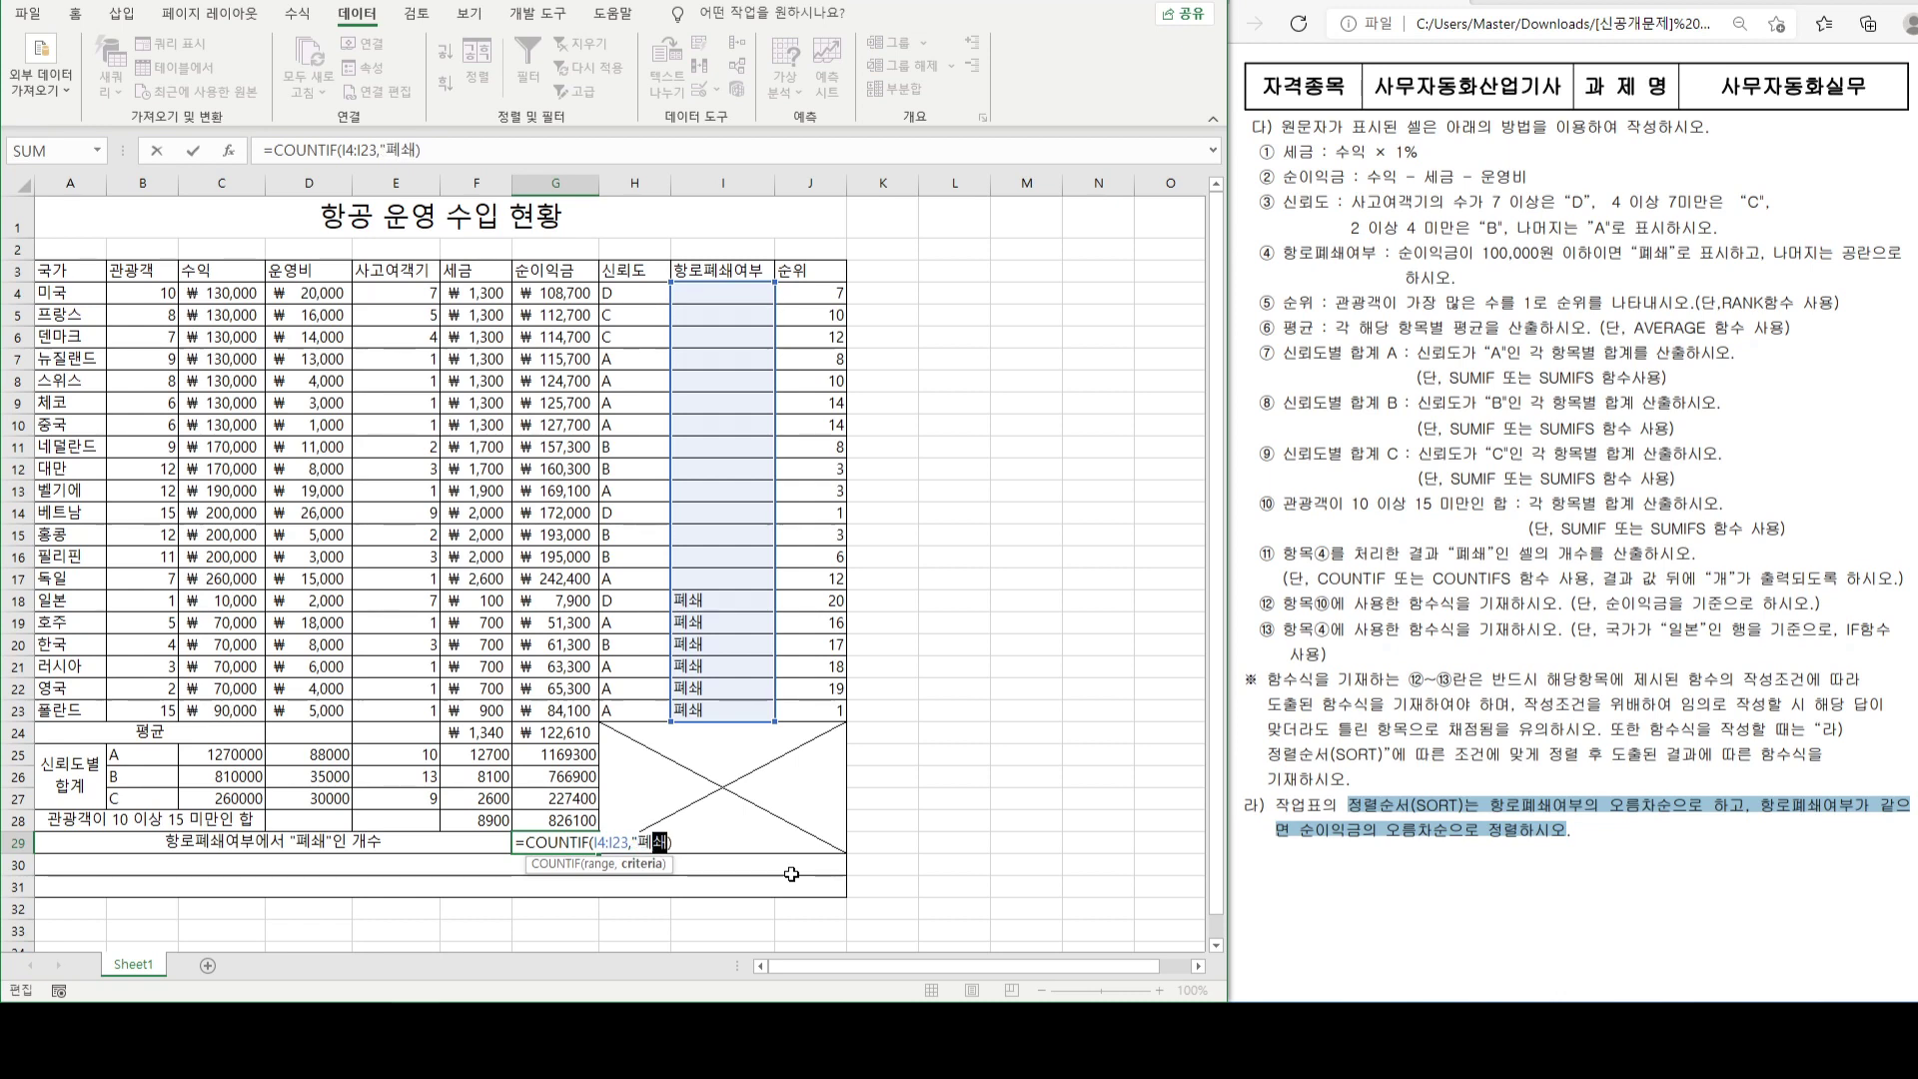
pyautogui.press('Return')
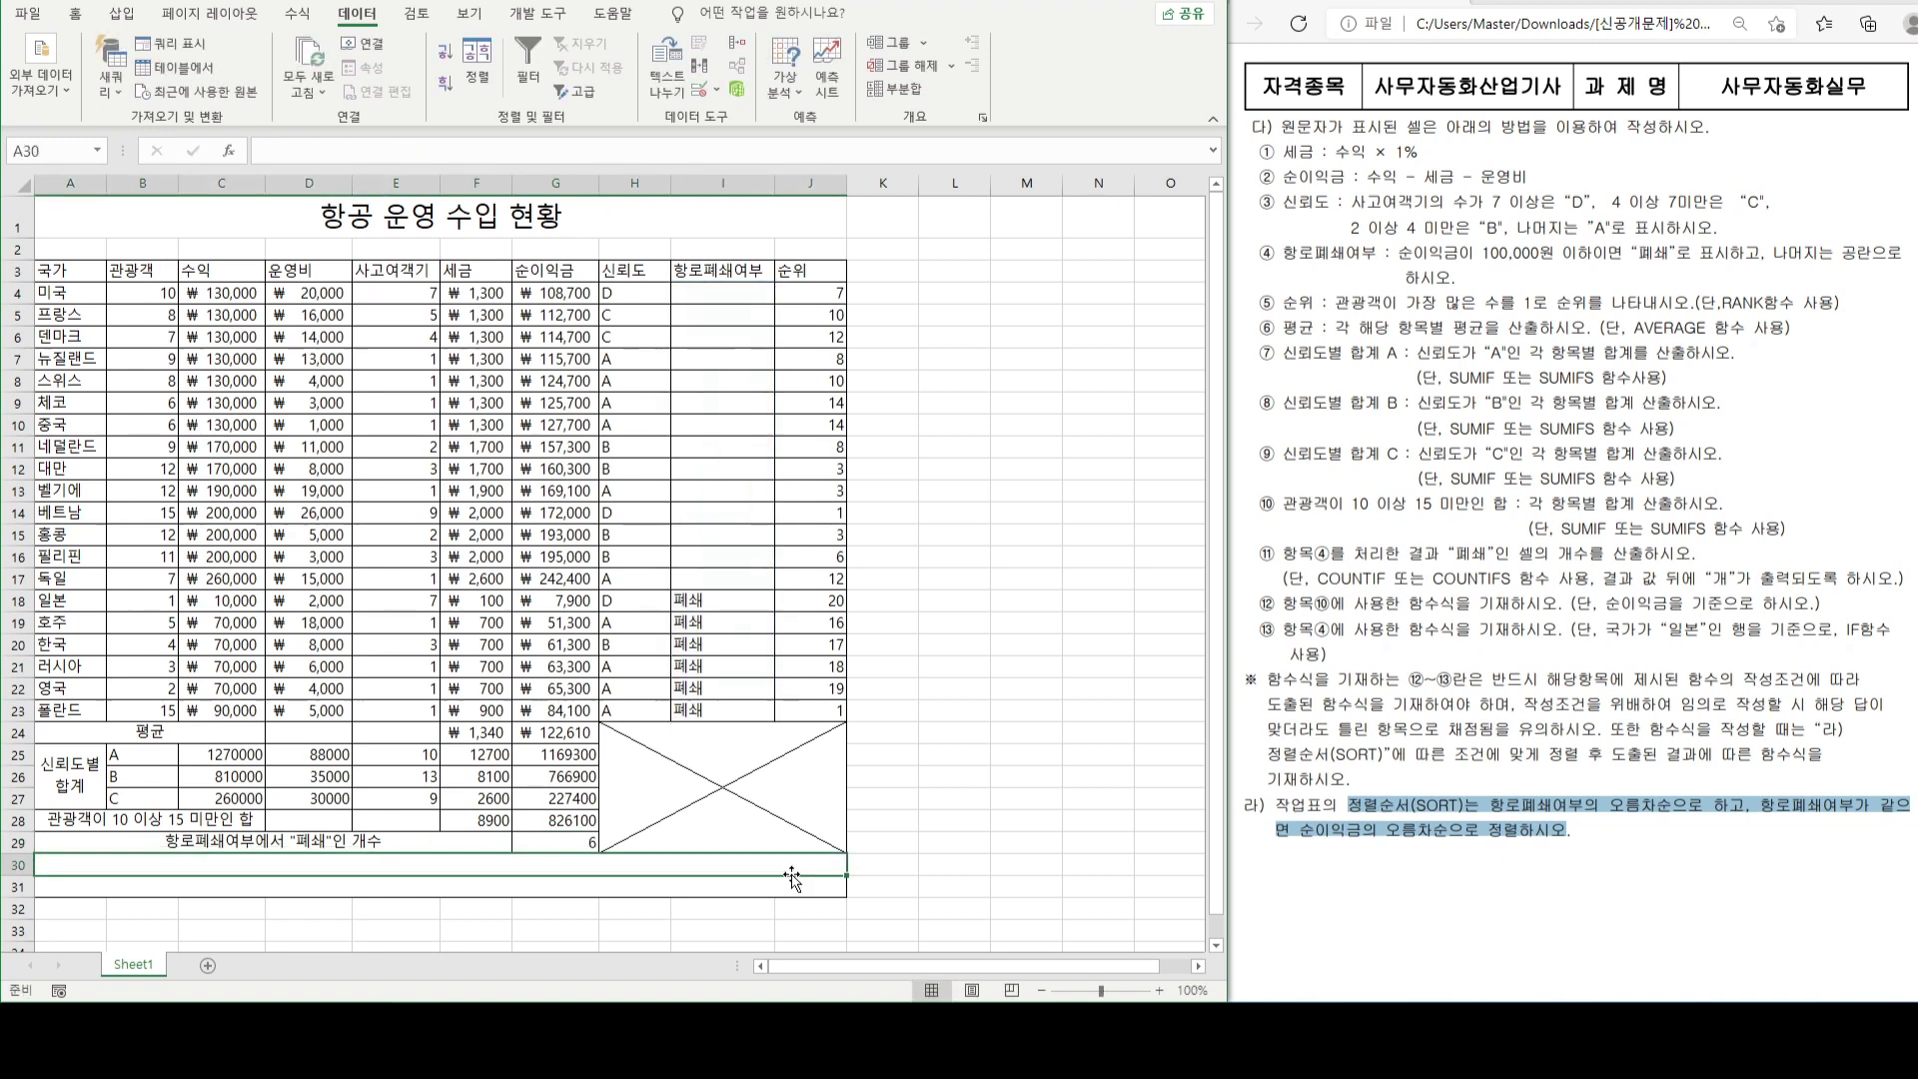
pyautogui.click(562, 838)
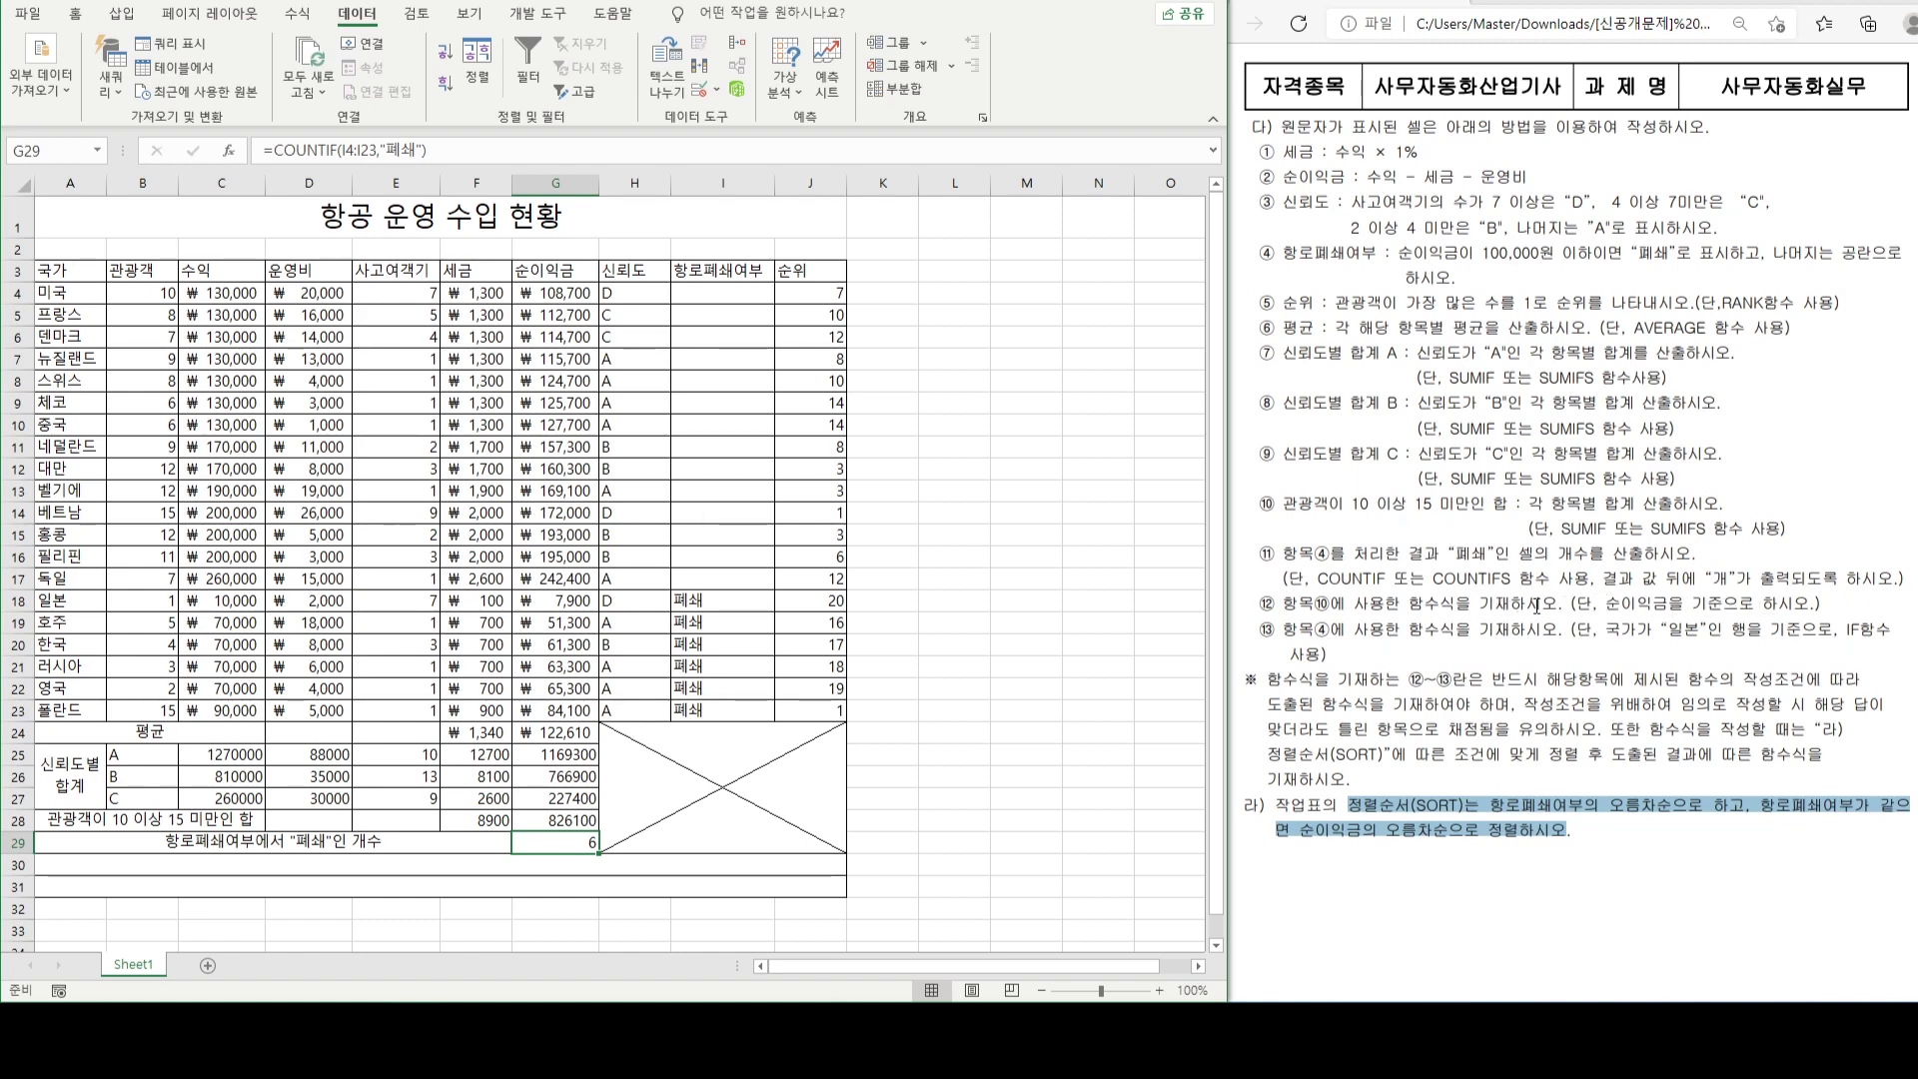
# - Check the worksheet layout on the task sheet for item ⑫ and copy the full SUMIFS formula text from G28
pyautogui.scroll(5, 1537, 604)
pyautogui.scroll(5, 1537, 621)
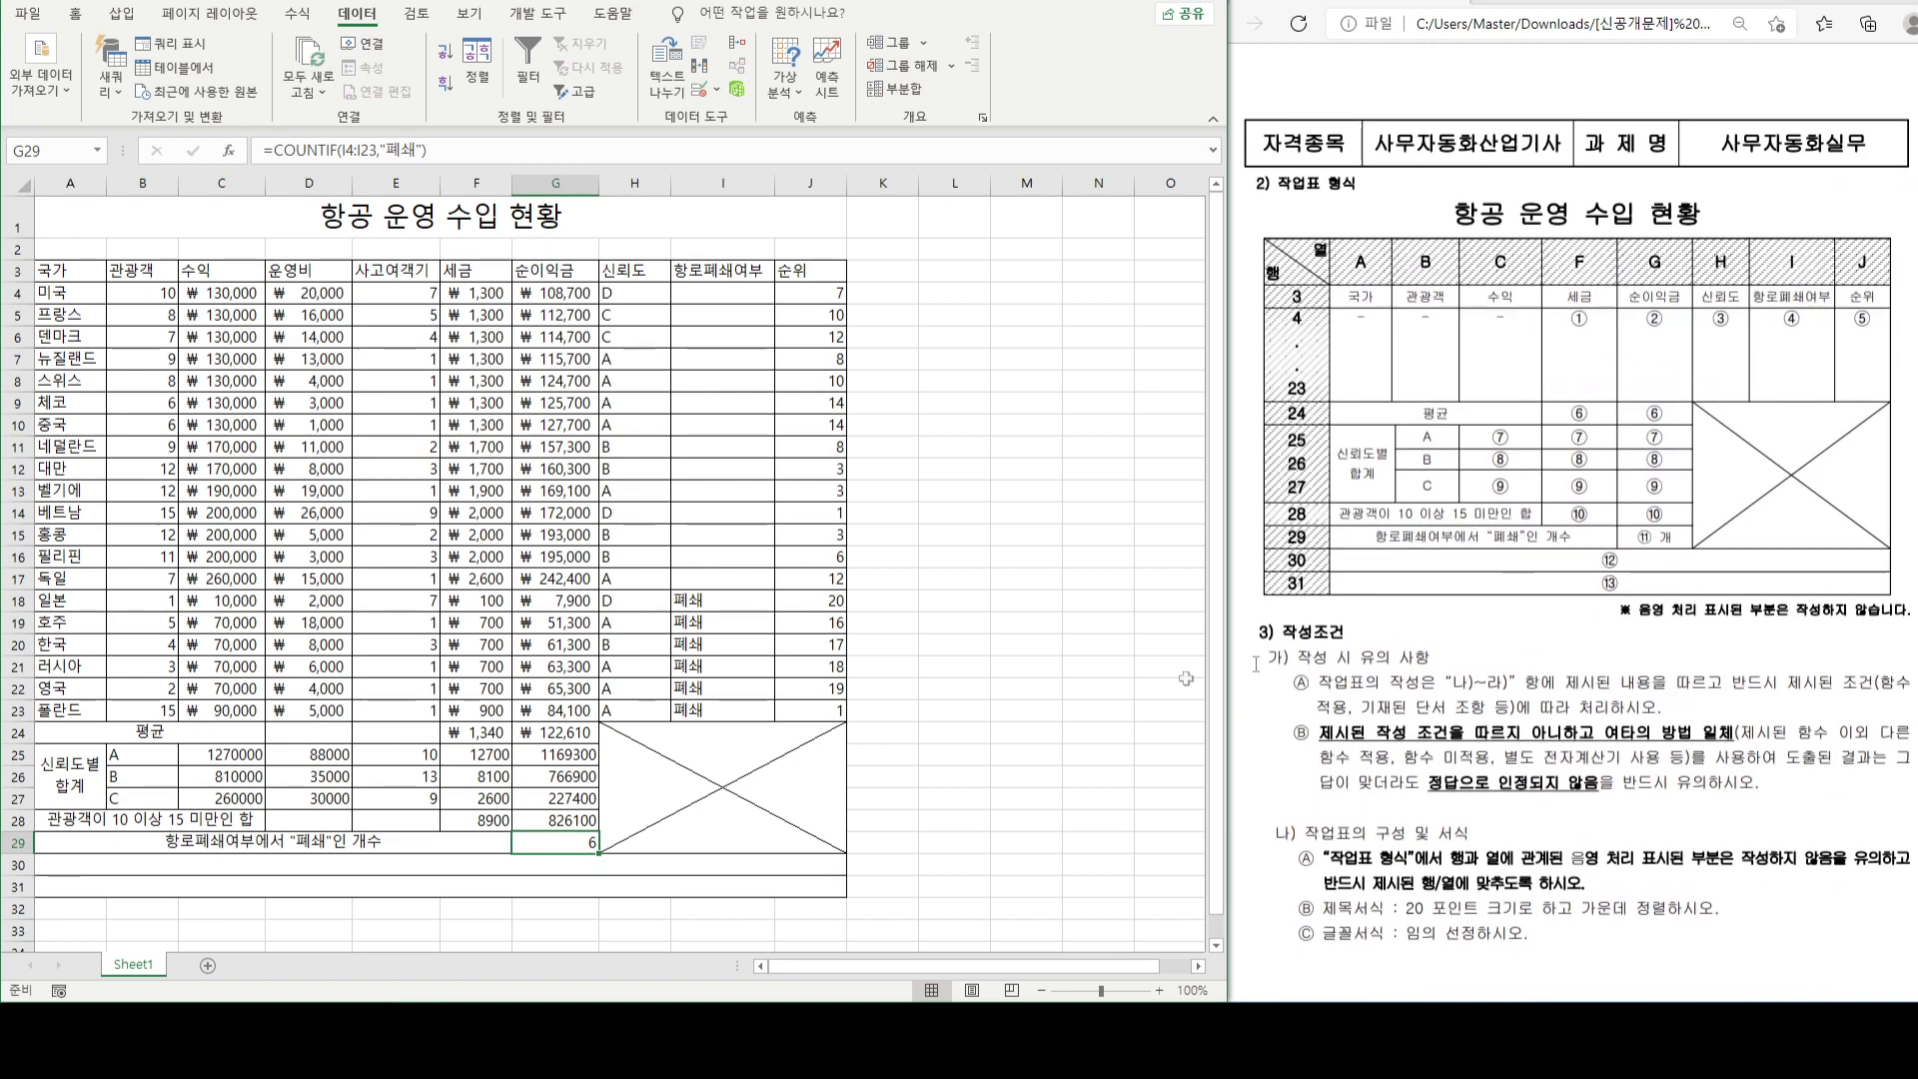
pyautogui.click(572, 820)
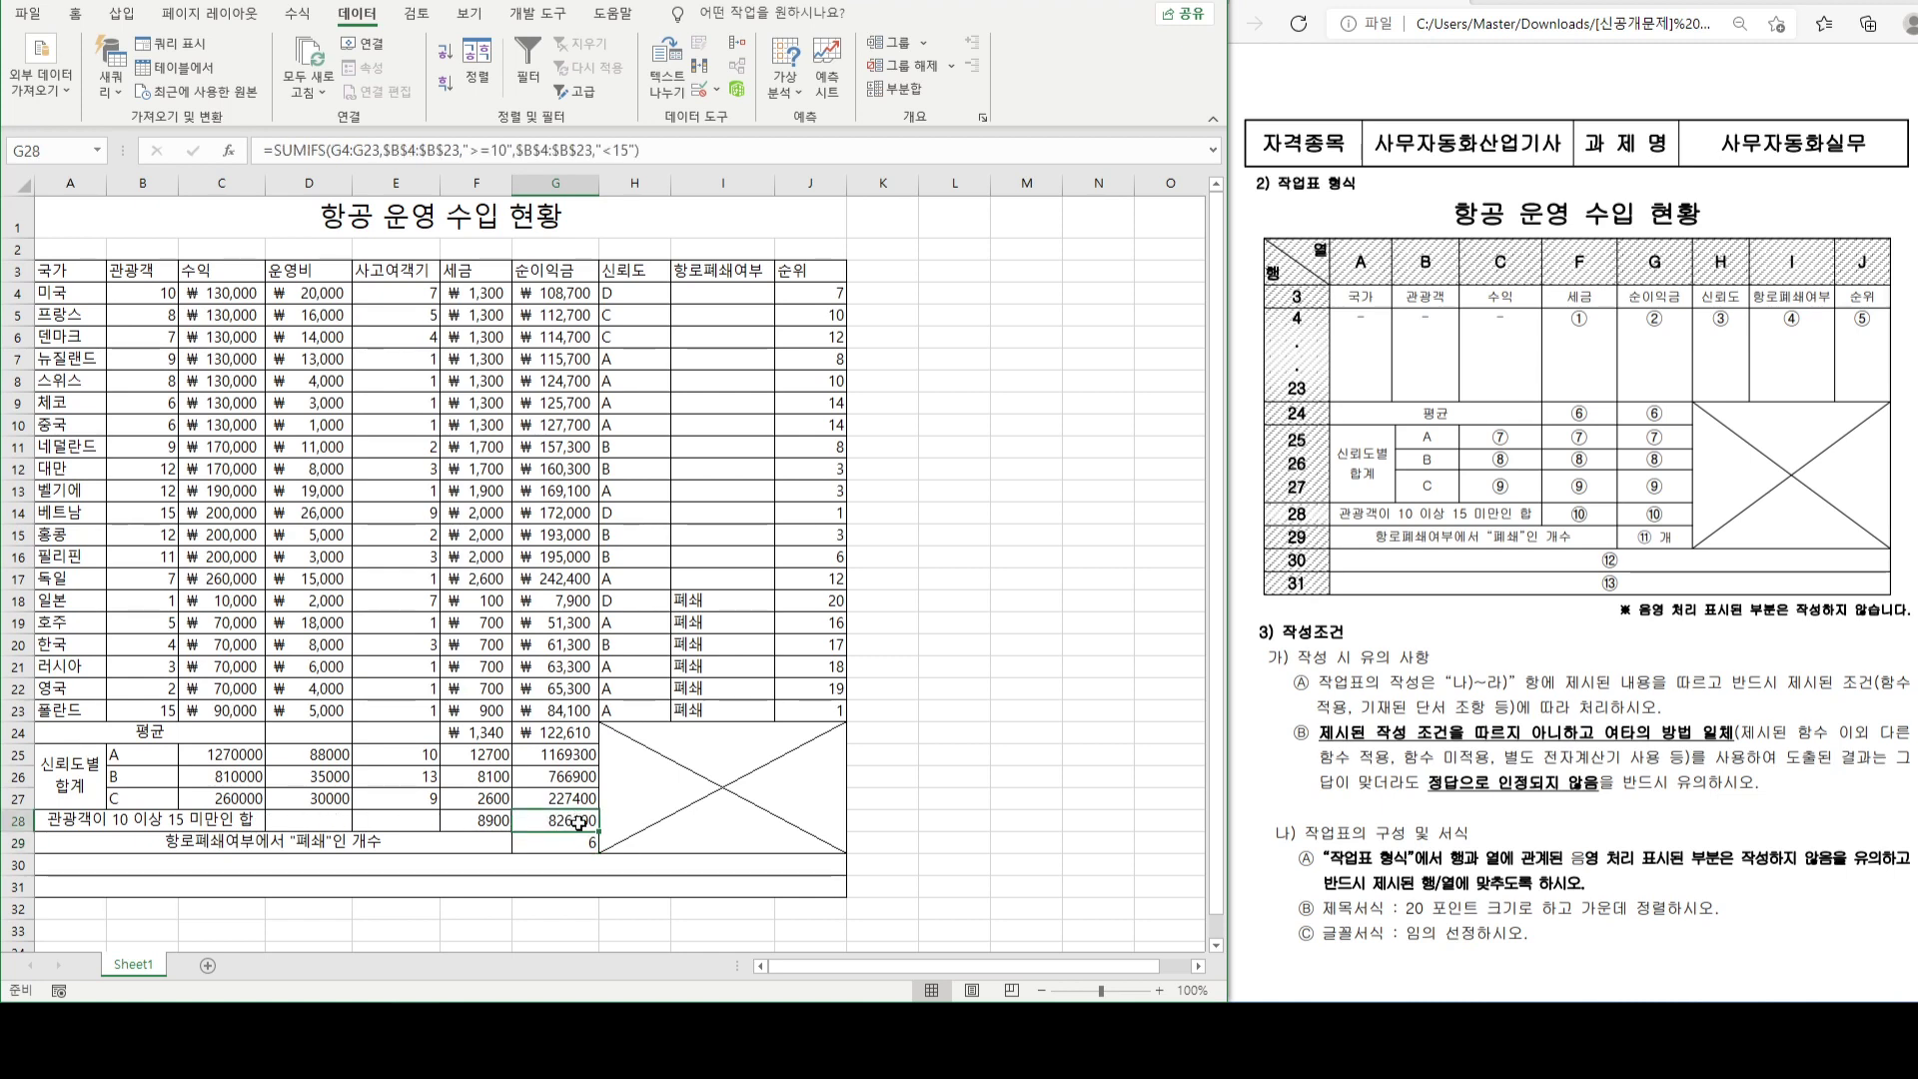
pyautogui.moveTo(264, 156); pyautogui.dragTo(733, 166)
pyautogui.hotkey('ctrl', 'c')
pyautogui.click(733, 165)
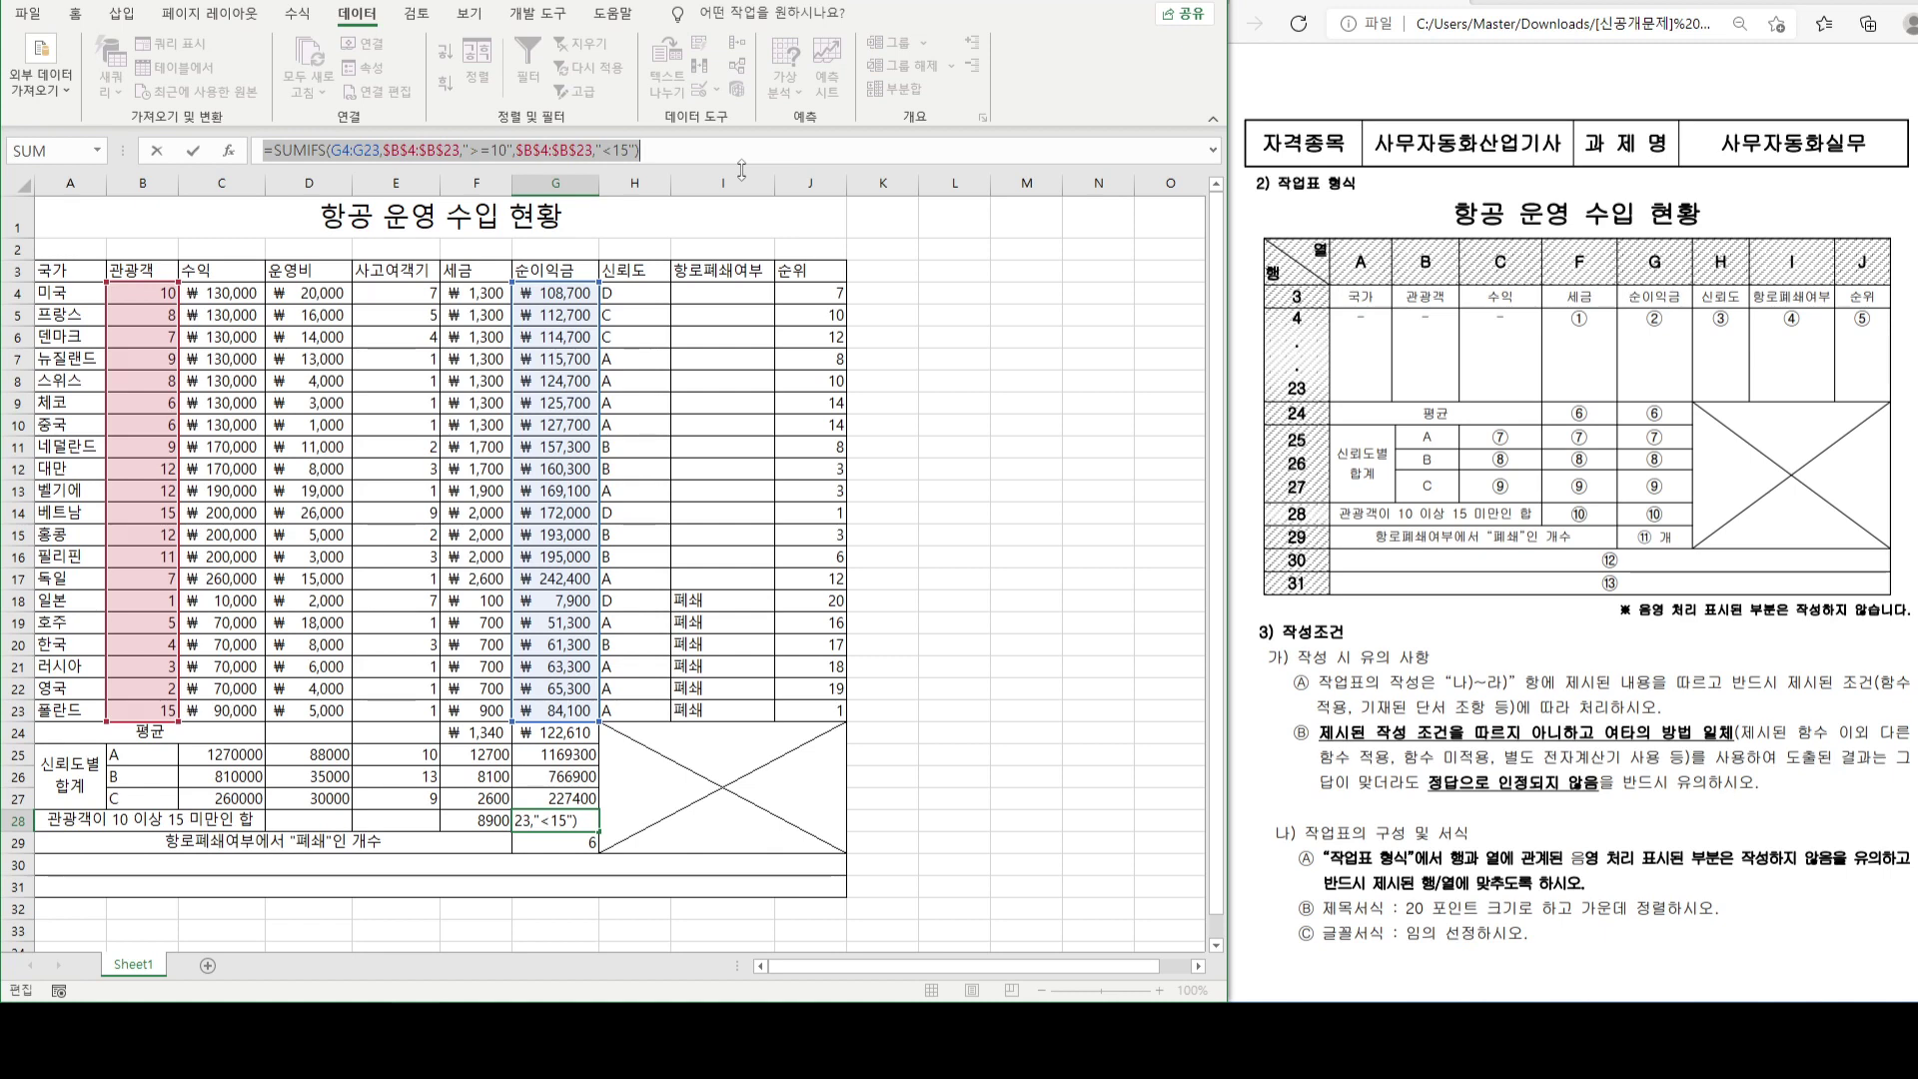
# - Write the copied formula =SUMIFS(G4:G23,$B$4:$B$23,">=10",$B$4:$B$23,"<15") as literal text in merged cell A30
pyautogui.hotkey('ctrl', 'Return')
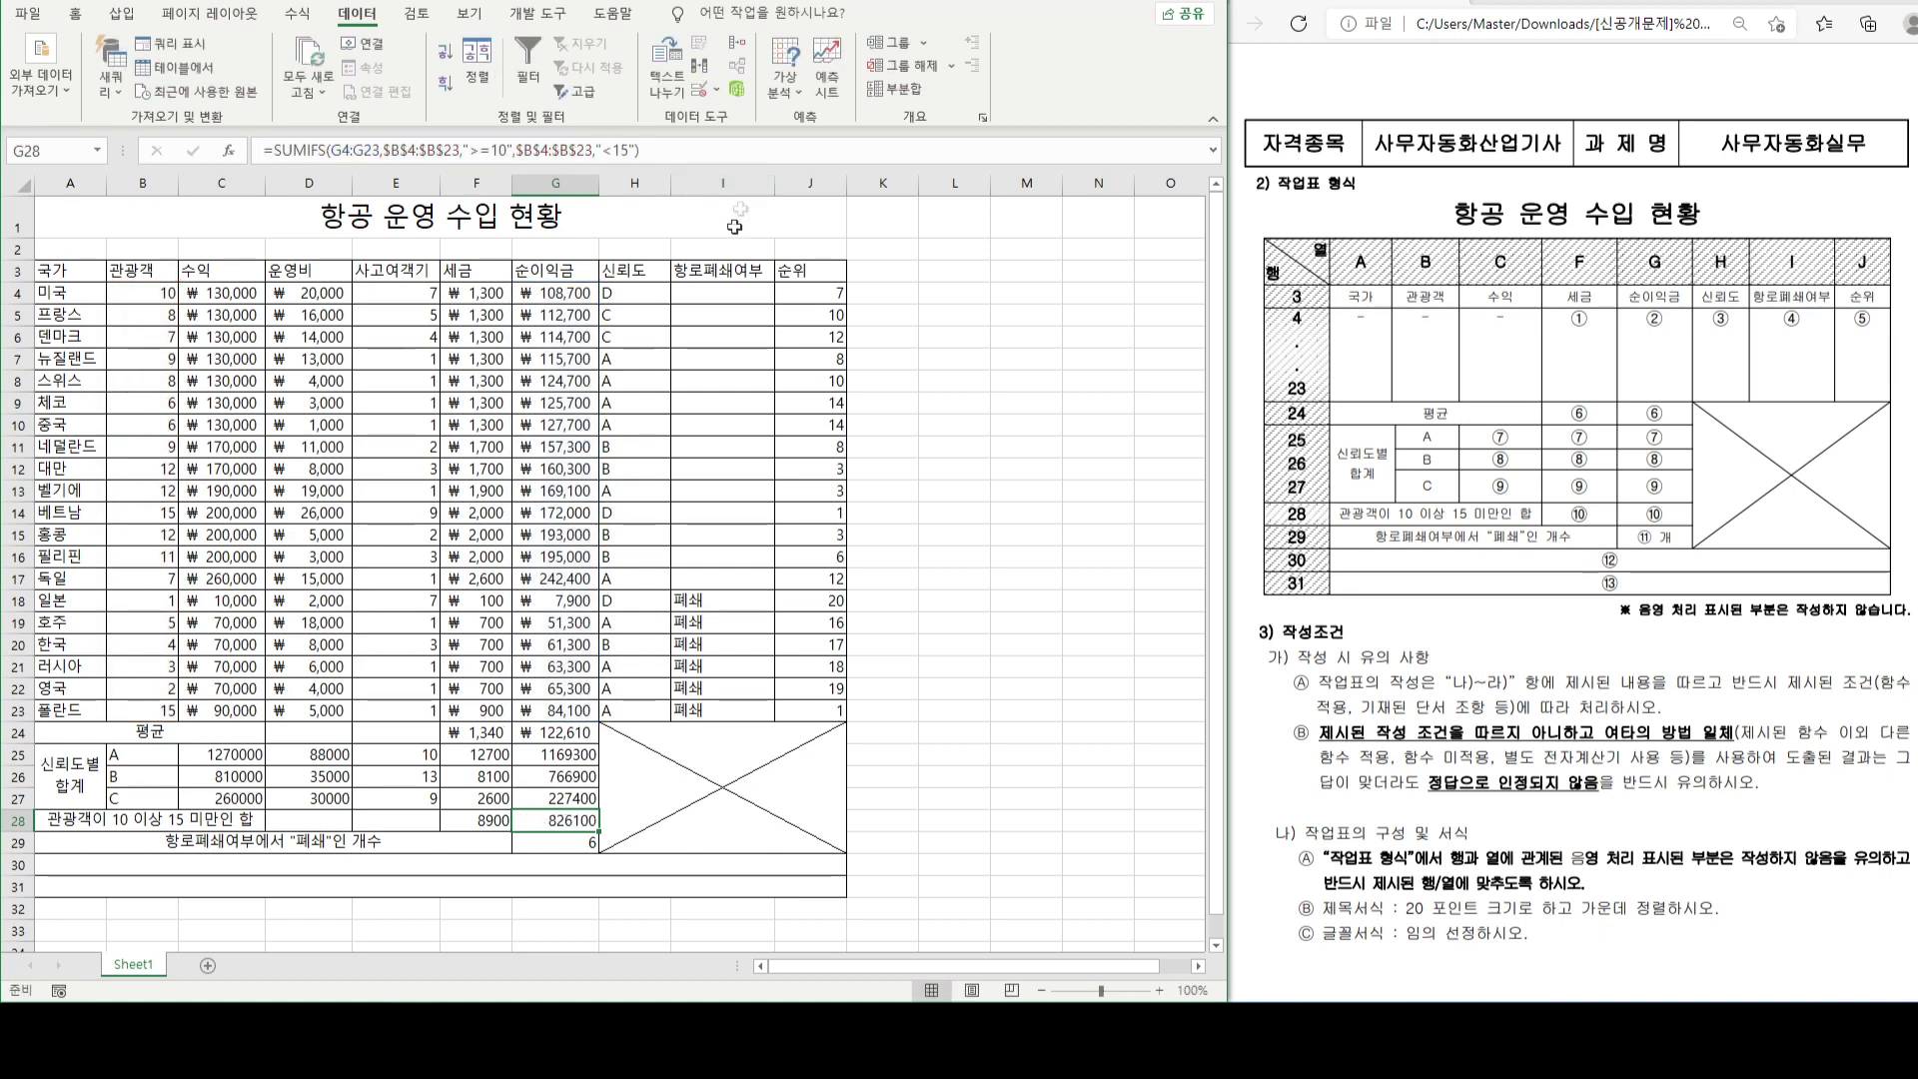
pyautogui.click(373, 868)
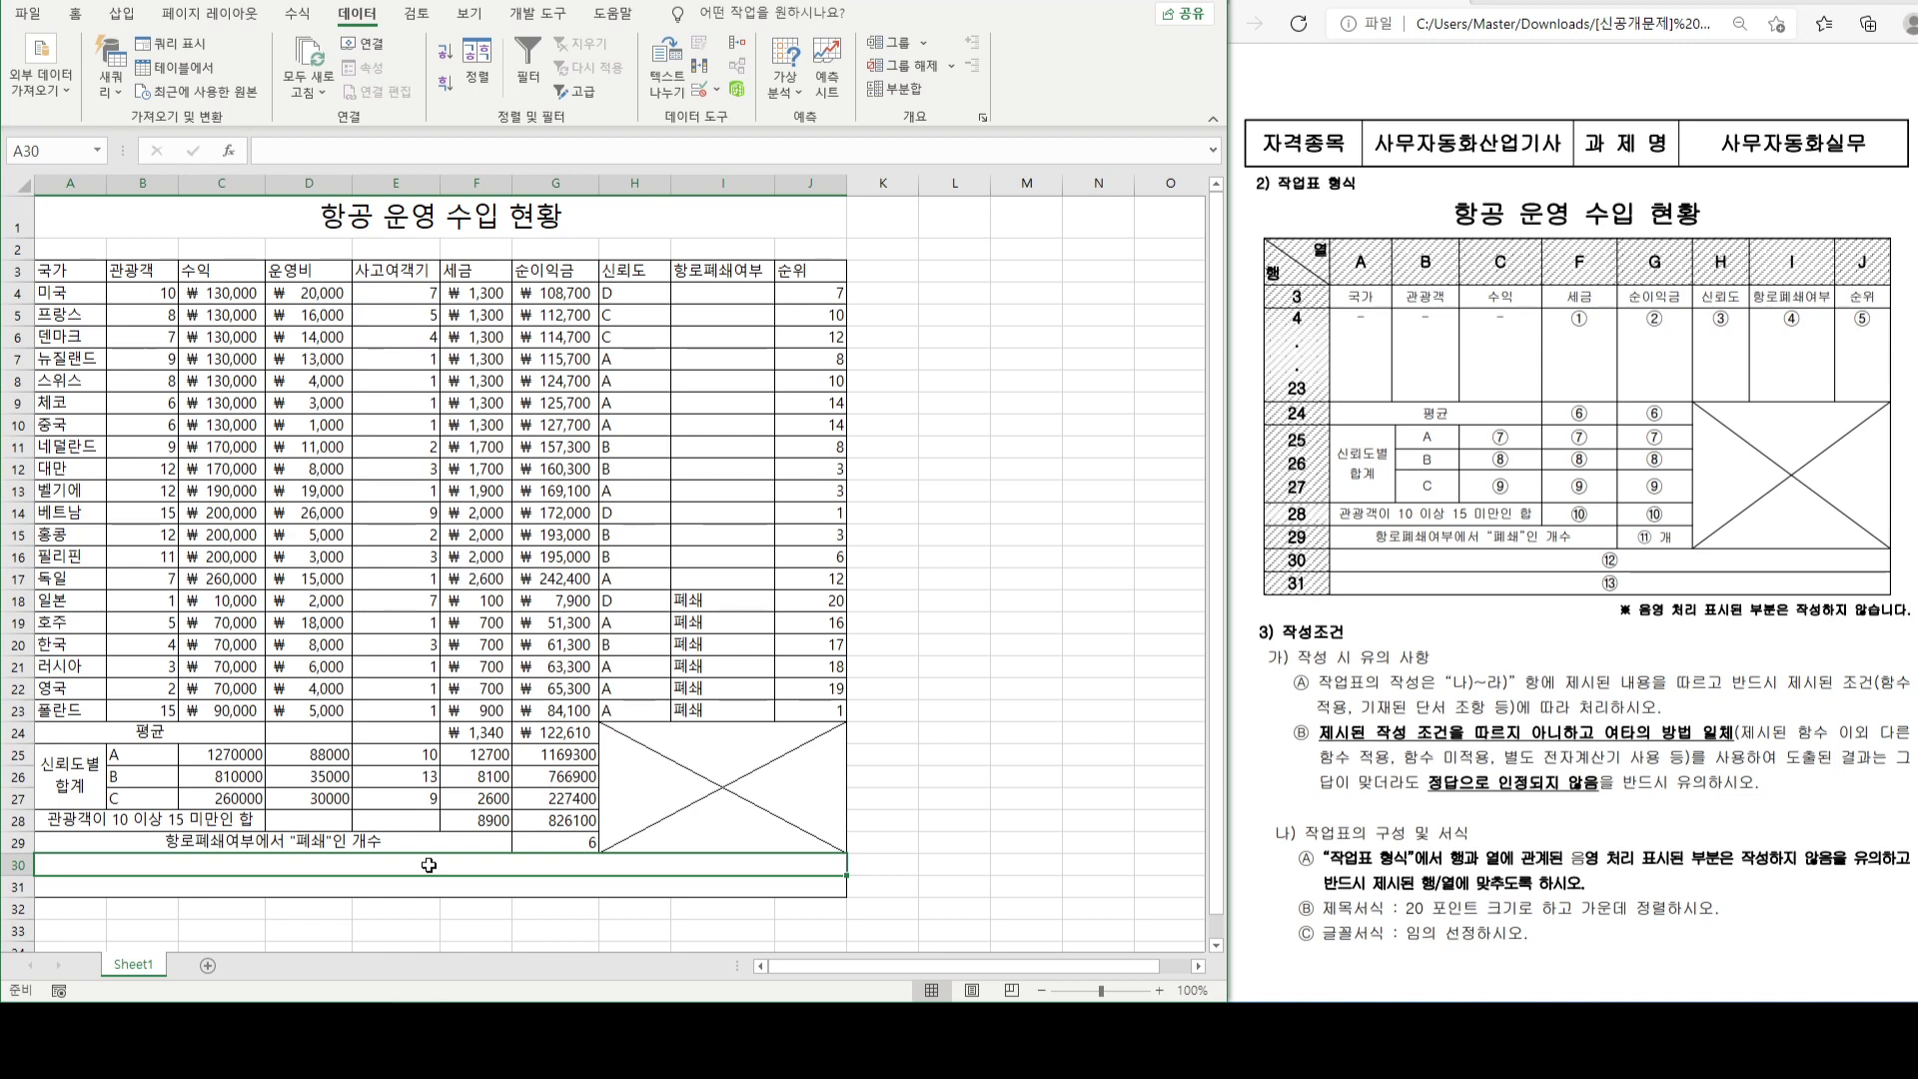
pyautogui.write("'")
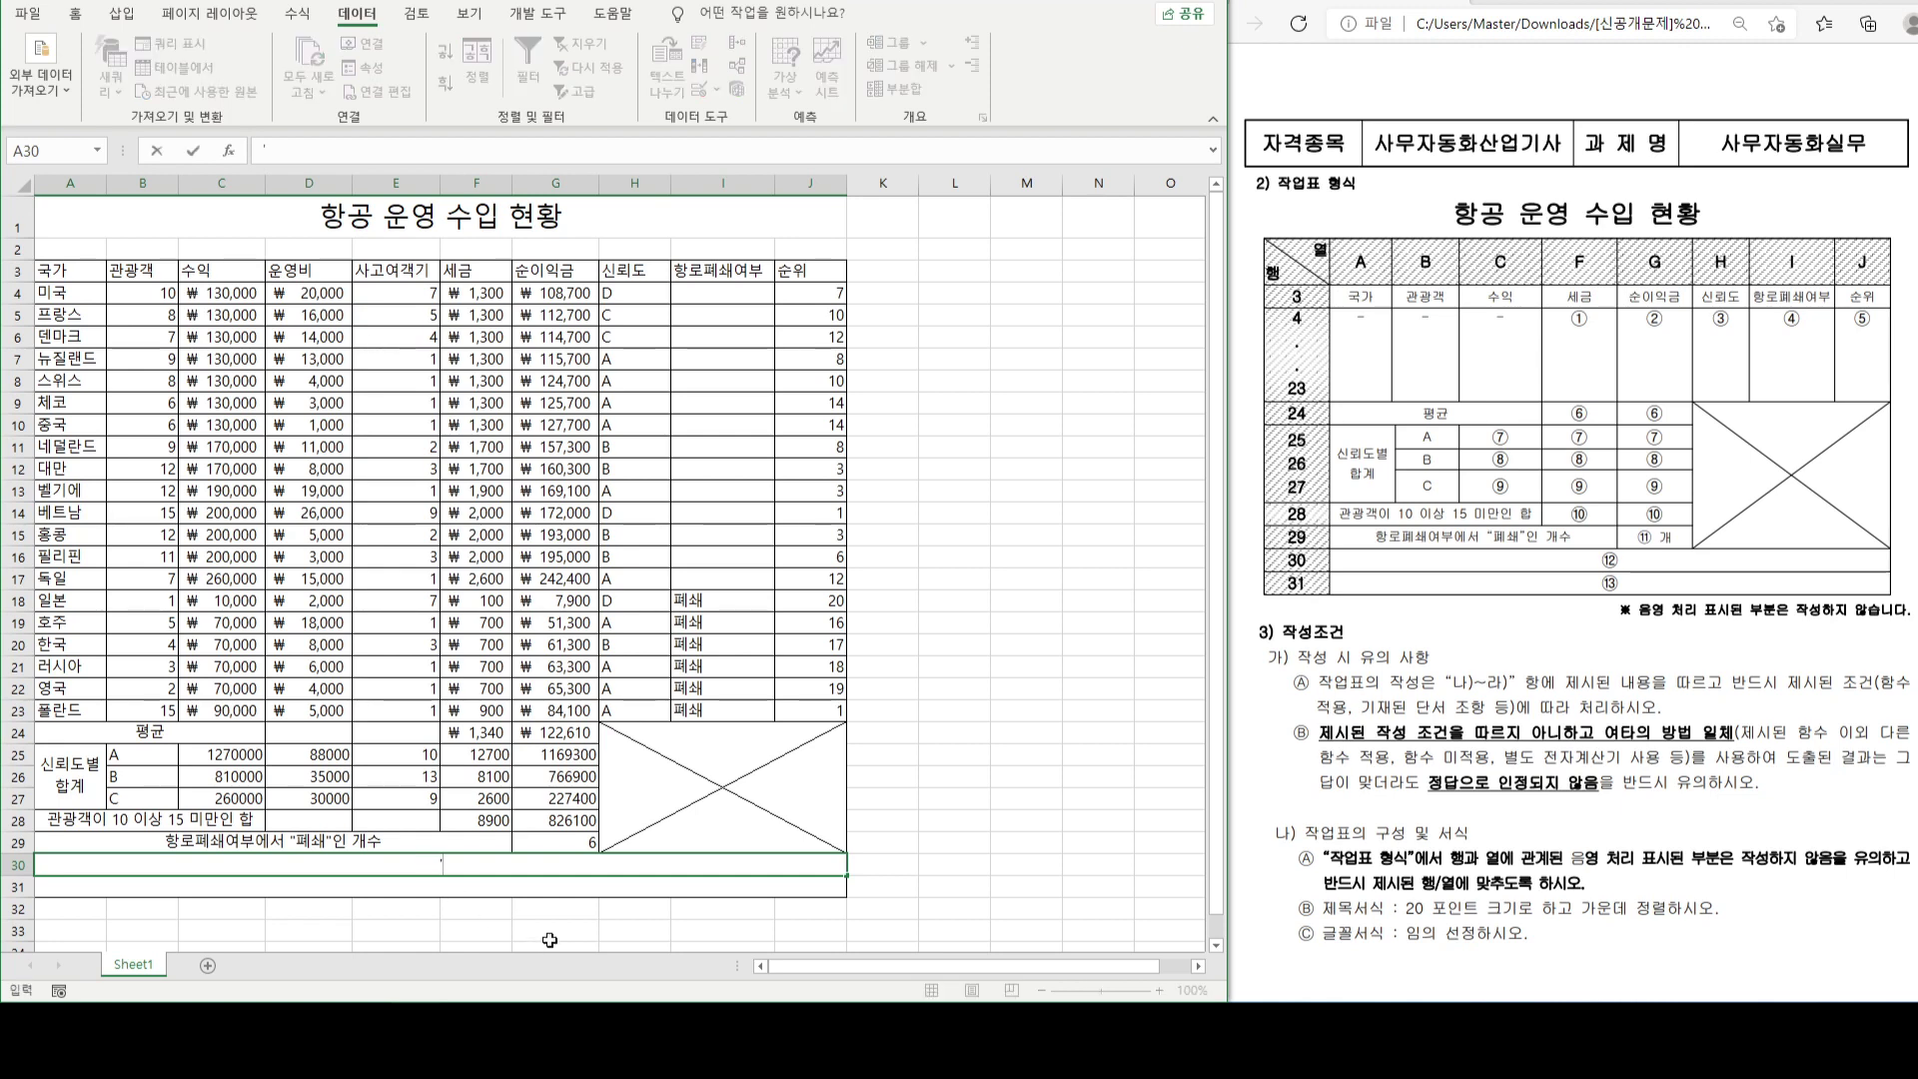
pyautogui.hotkey('ctrl', 'v')
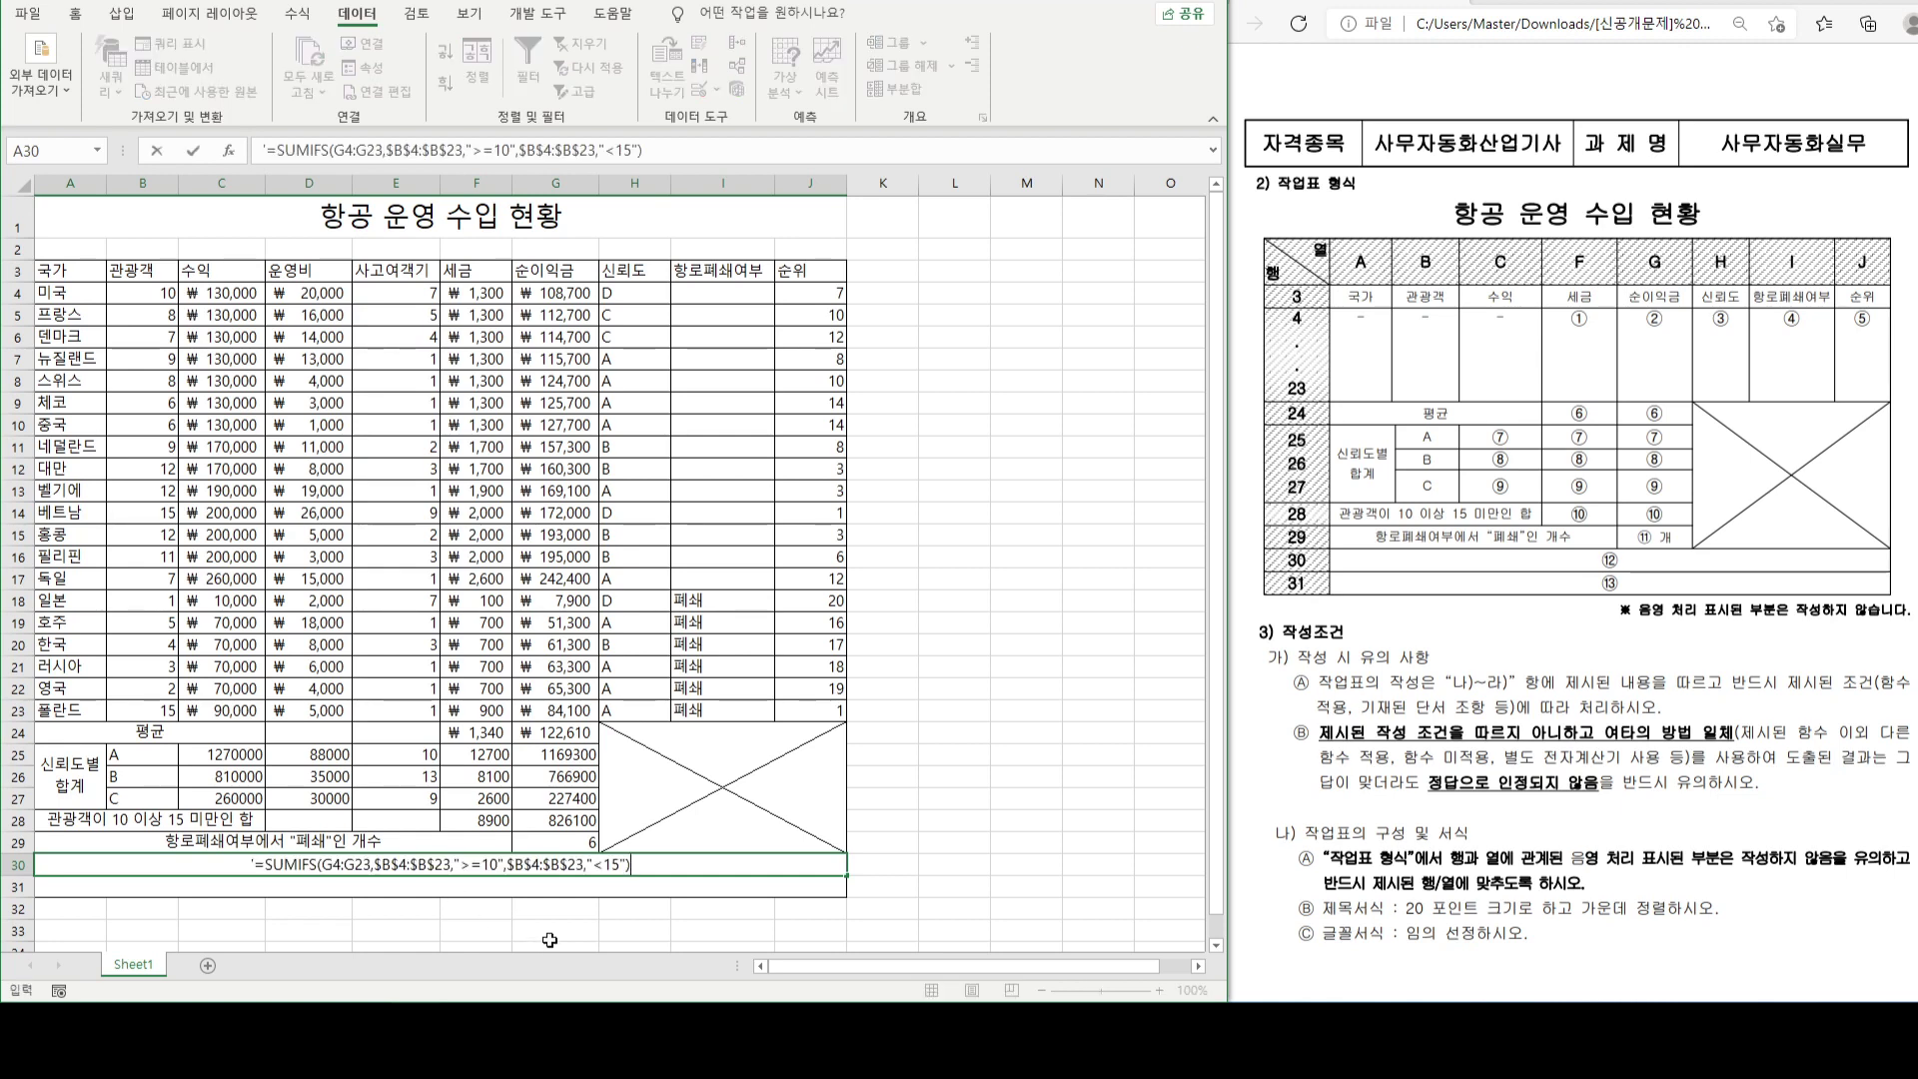
pyautogui.press('Return')
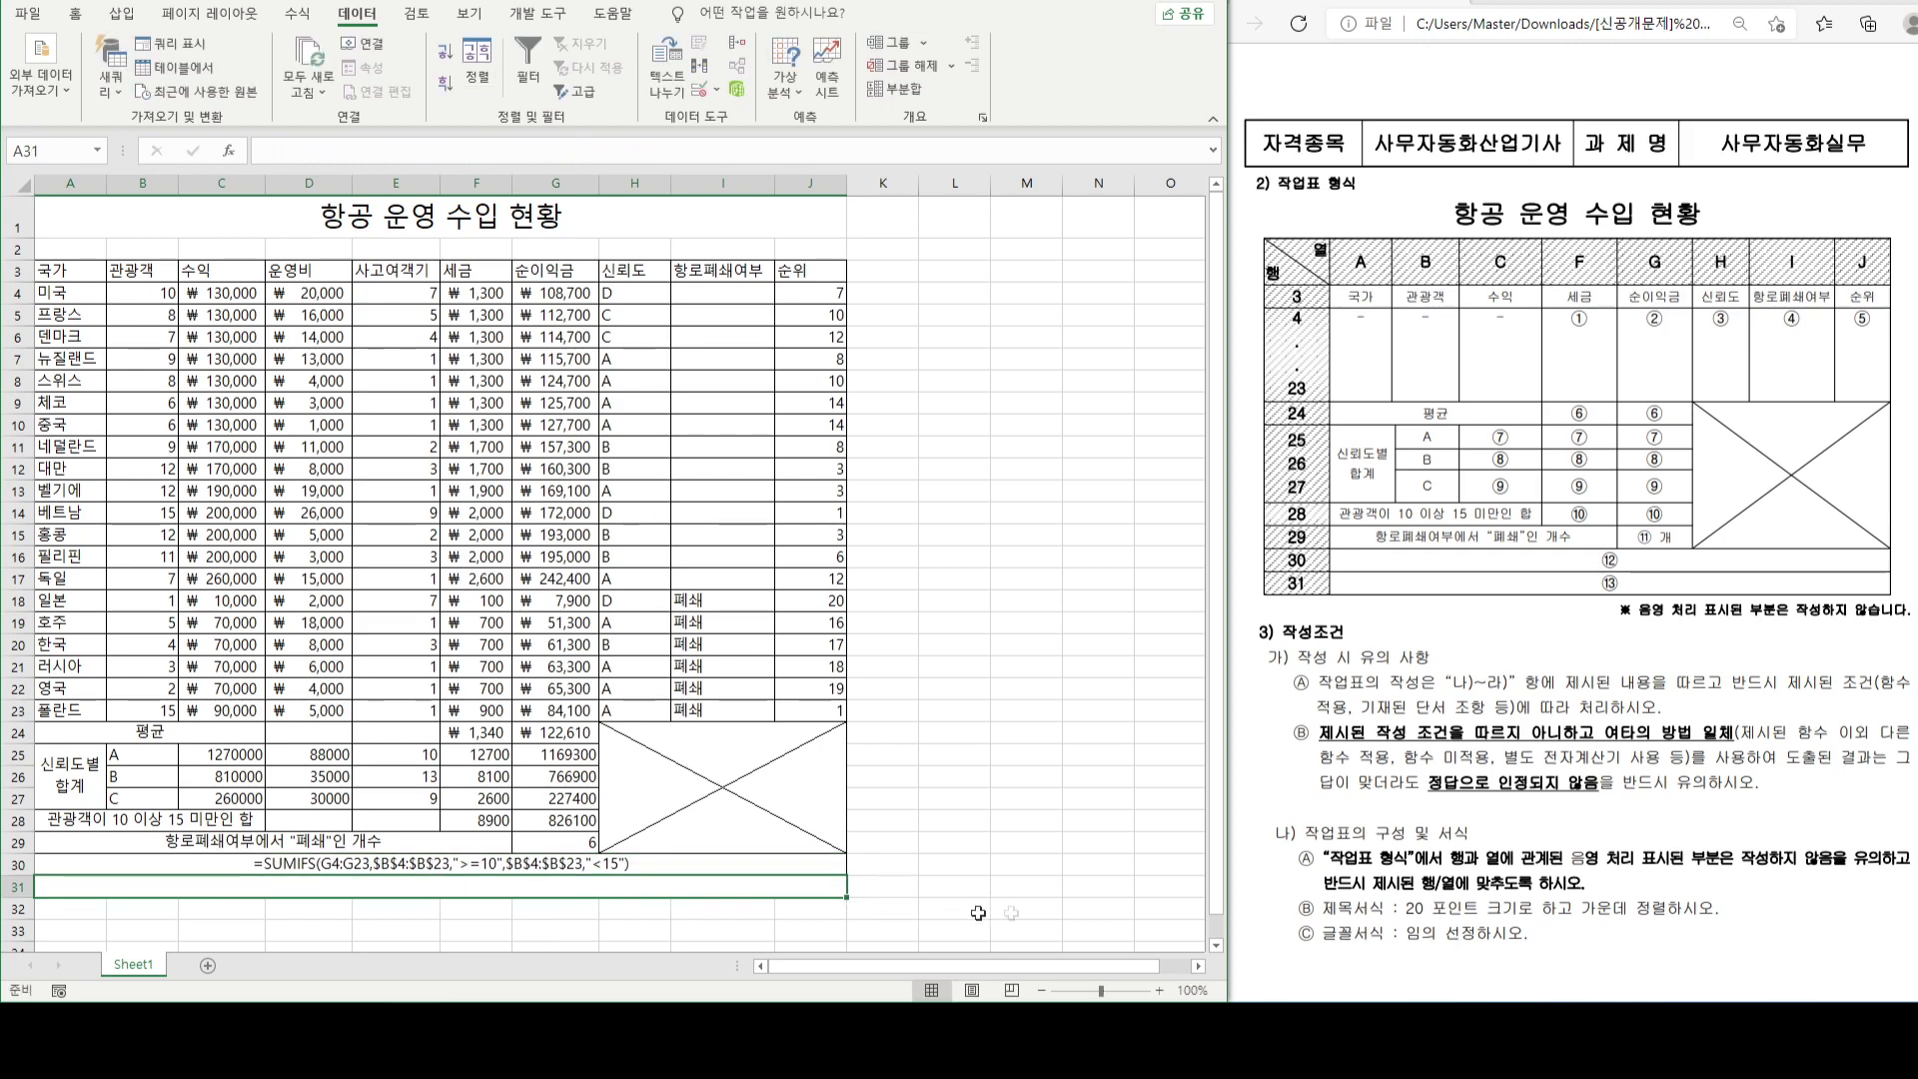
# - Check item ⑬ on the task sheet and copy the full IF formula text from I18 in the 일본 row
pyautogui.scroll(-10, 1440, 877)
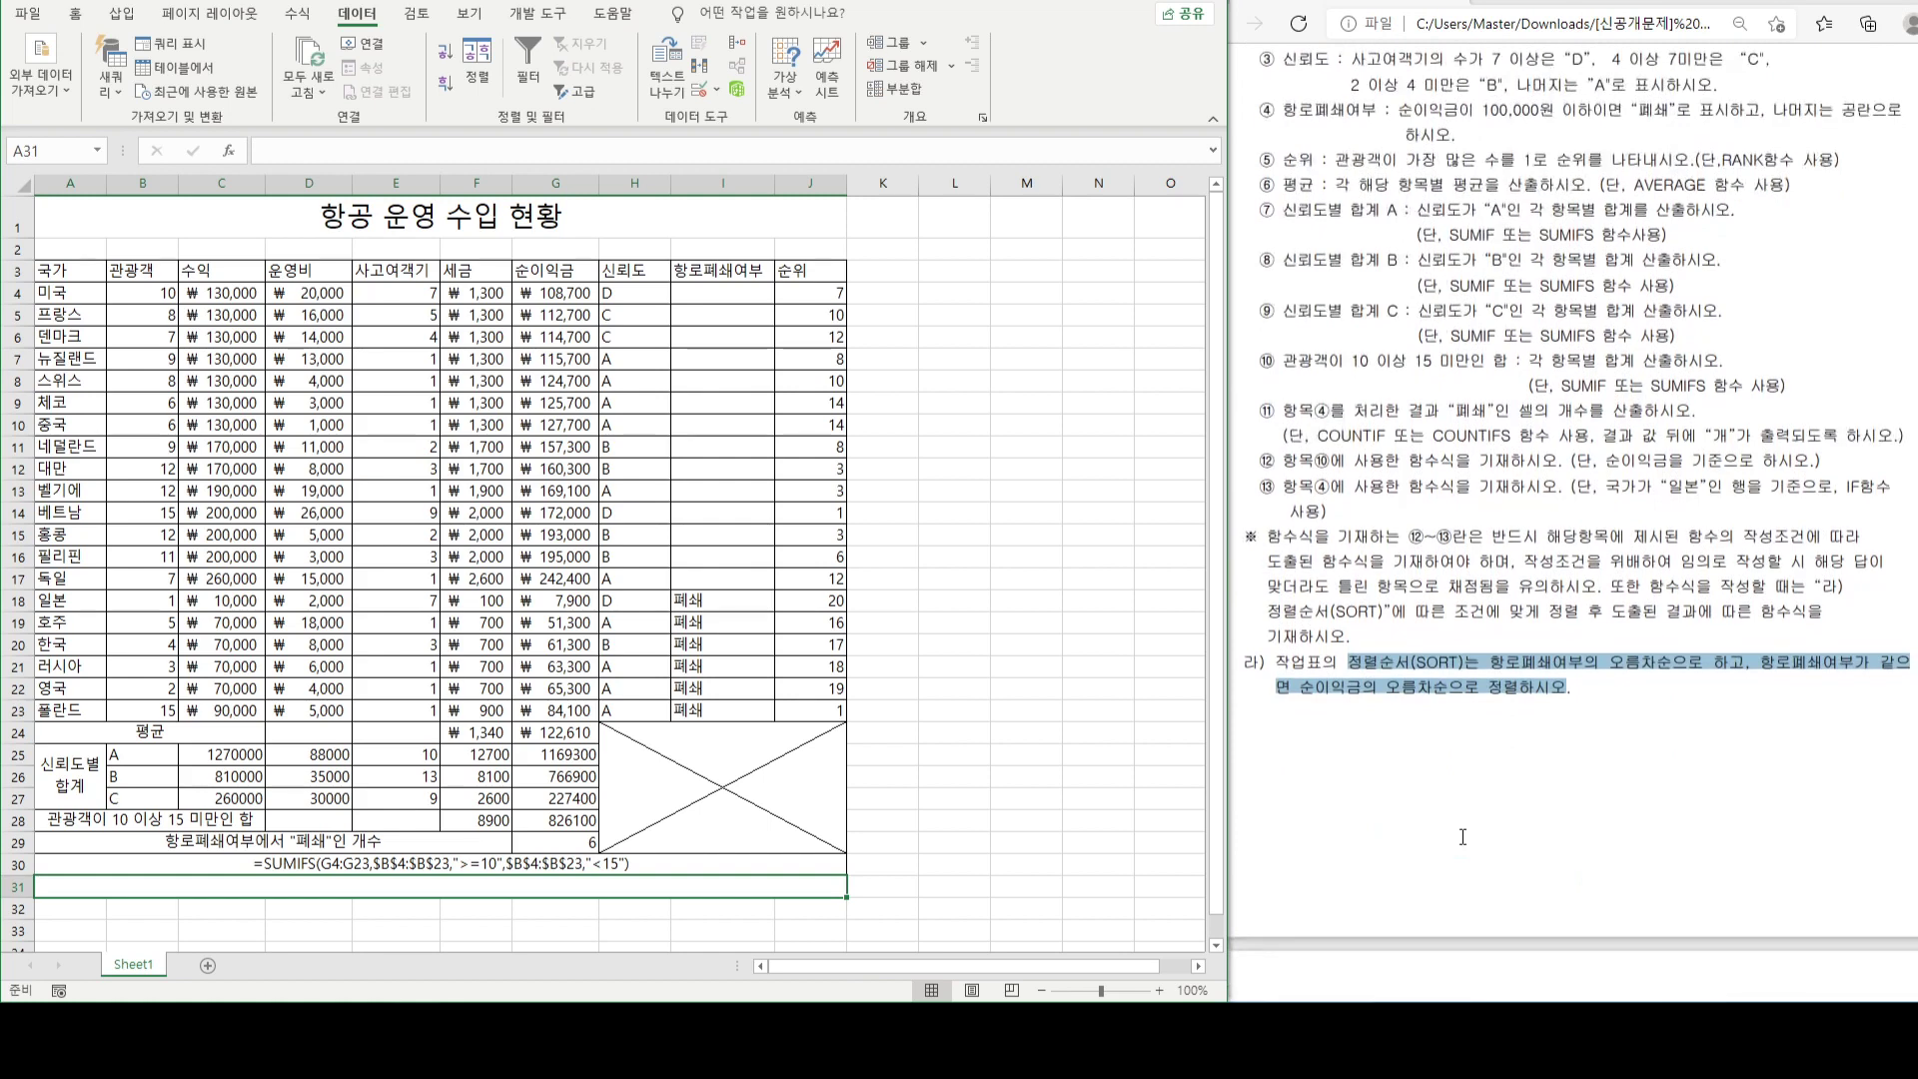
pyautogui.scroll(1, 1454, 834)
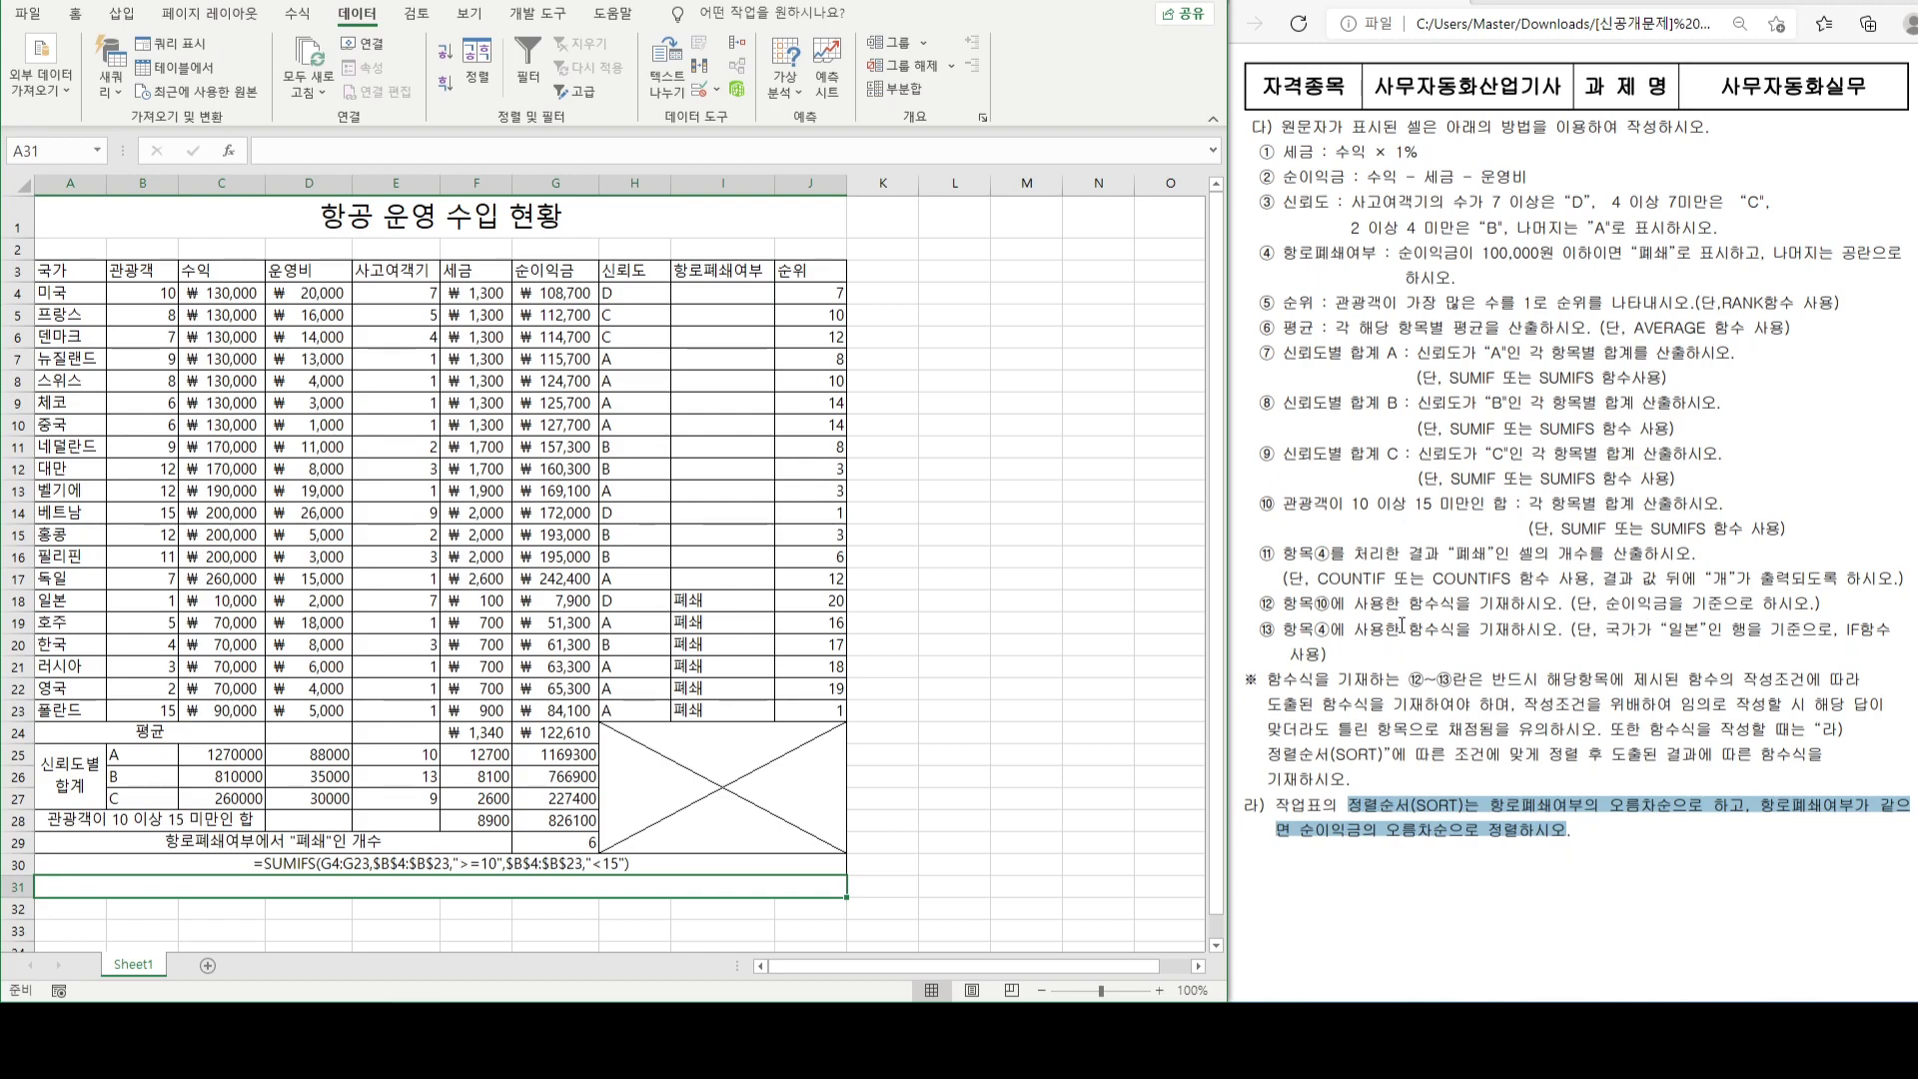
pyautogui.scroll(15, 1402, 624)
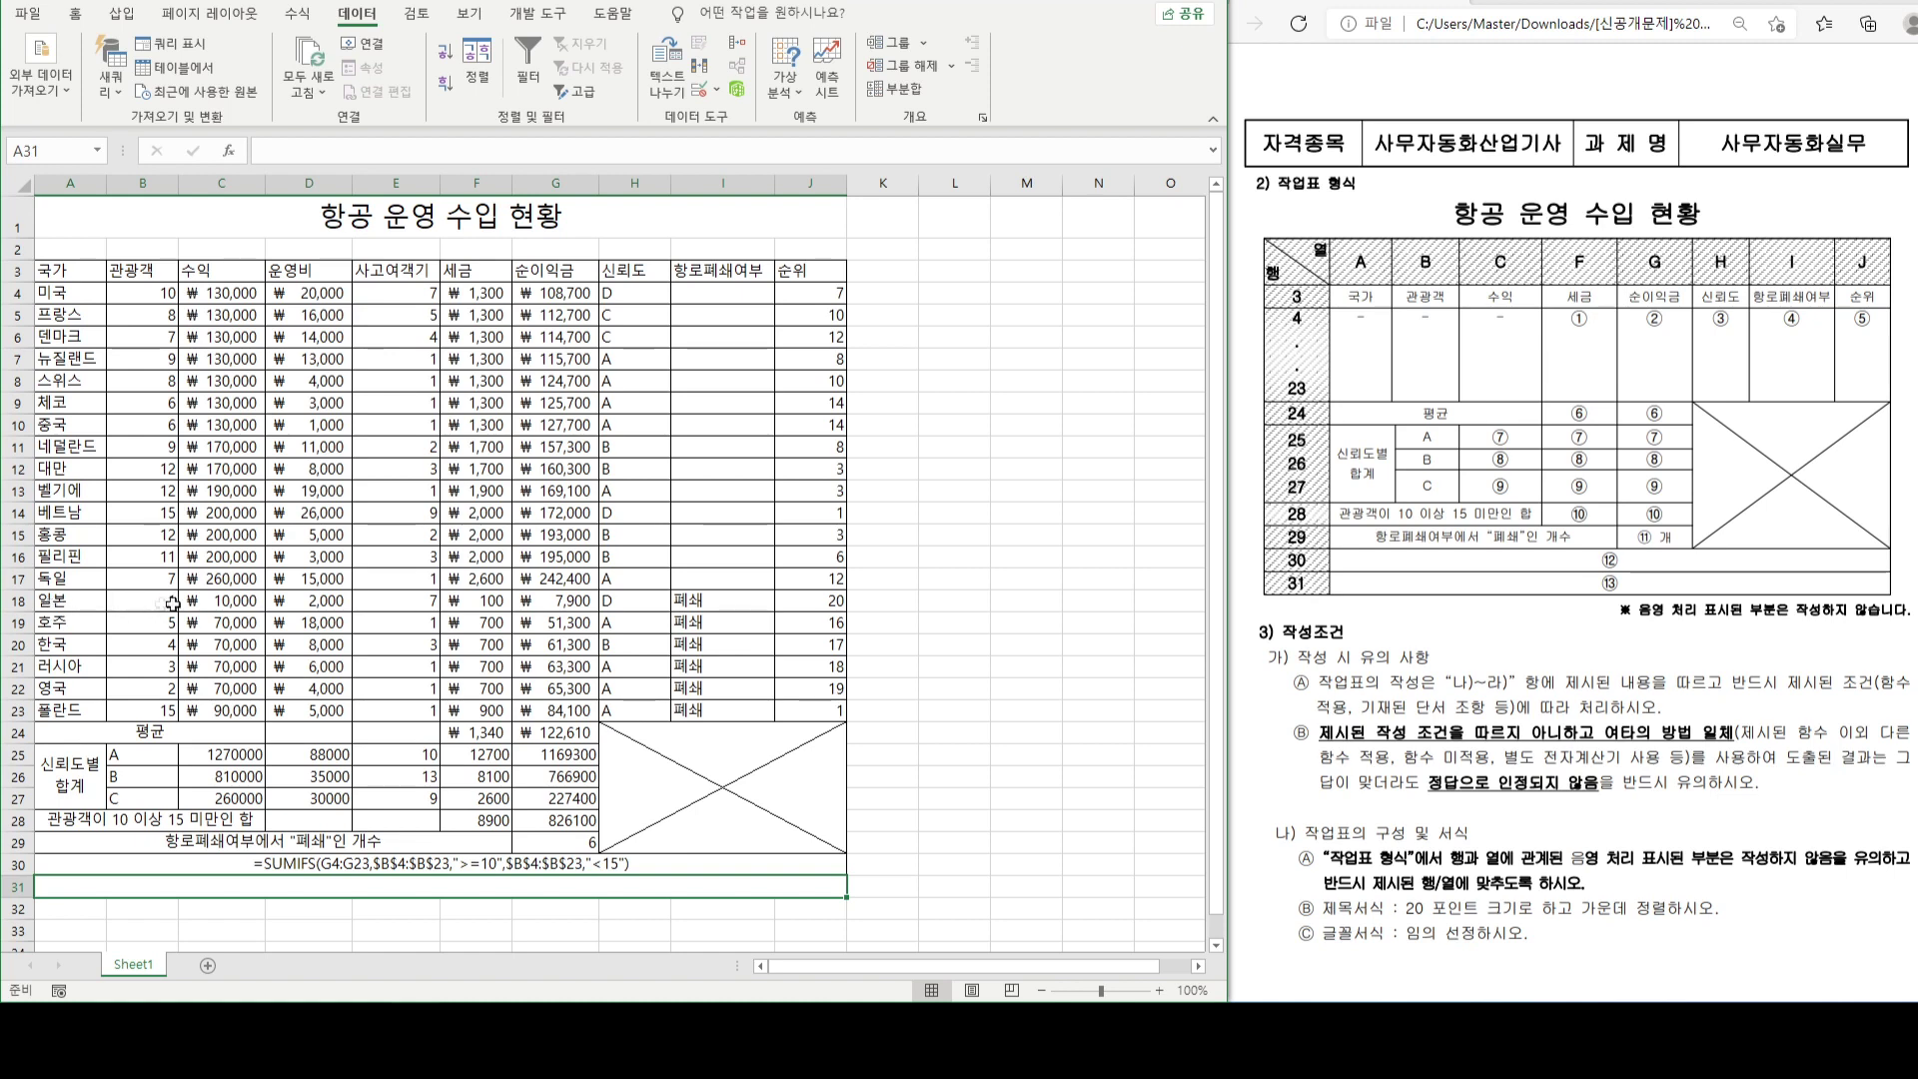
pyautogui.click(748, 606)
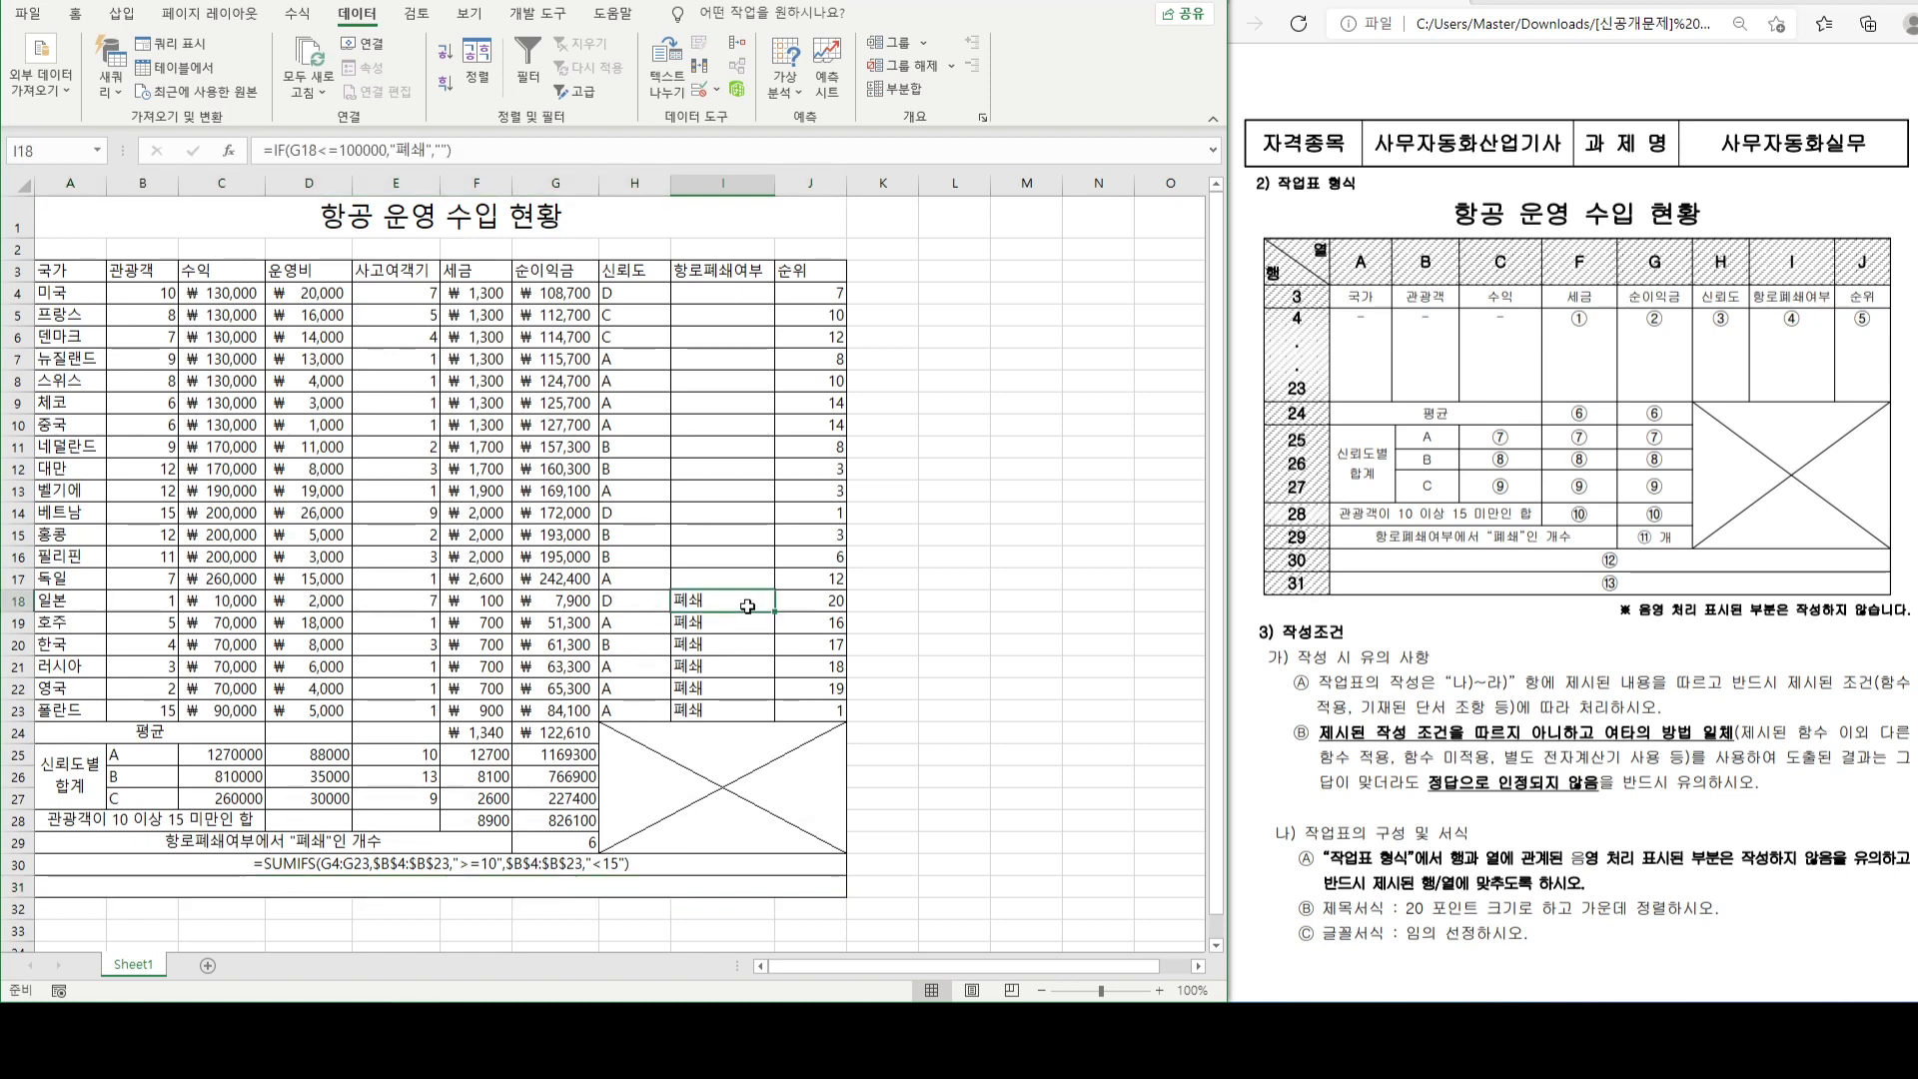
pyautogui.click(263, 151)
pyautogui.moveTo(263, 151); pyautogui.dragTo(449, 163)
pyautogui.hotkey('ctrl', 'c')
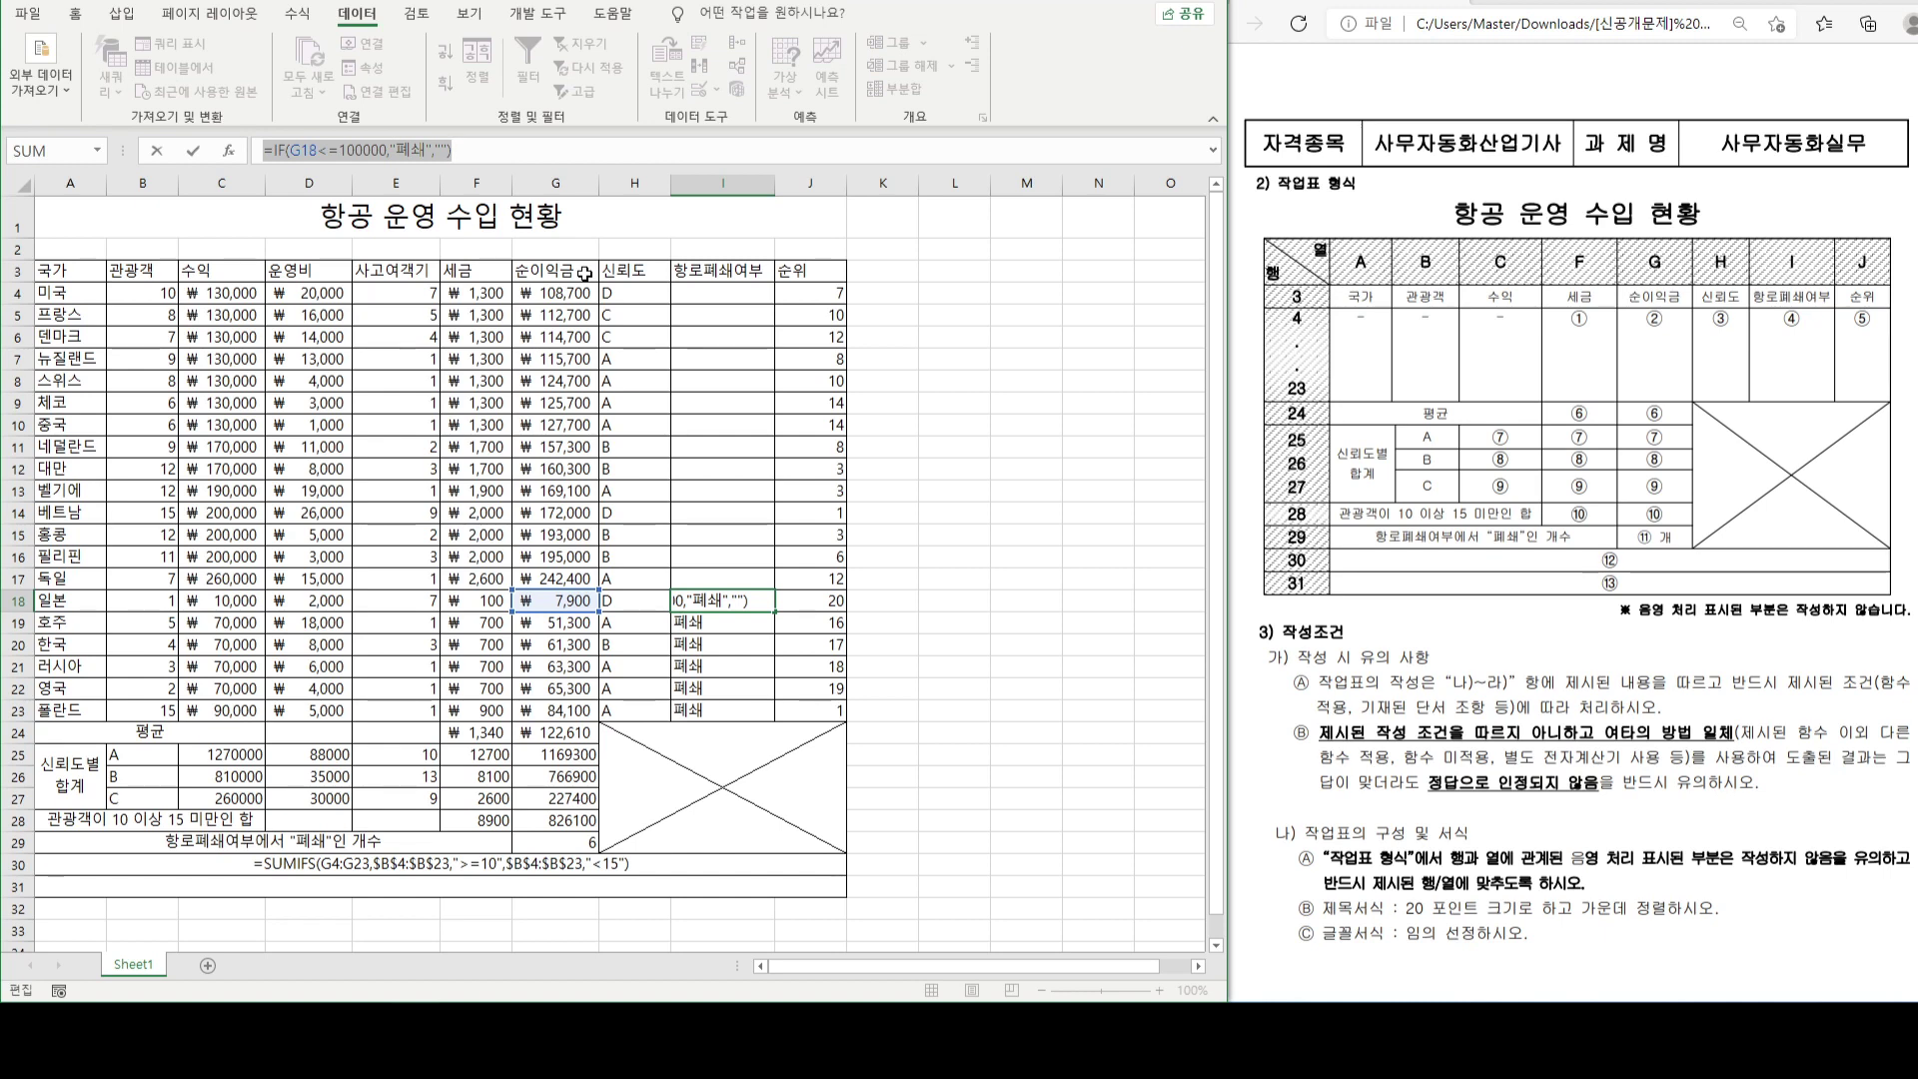
pyautogui.press('Escape')
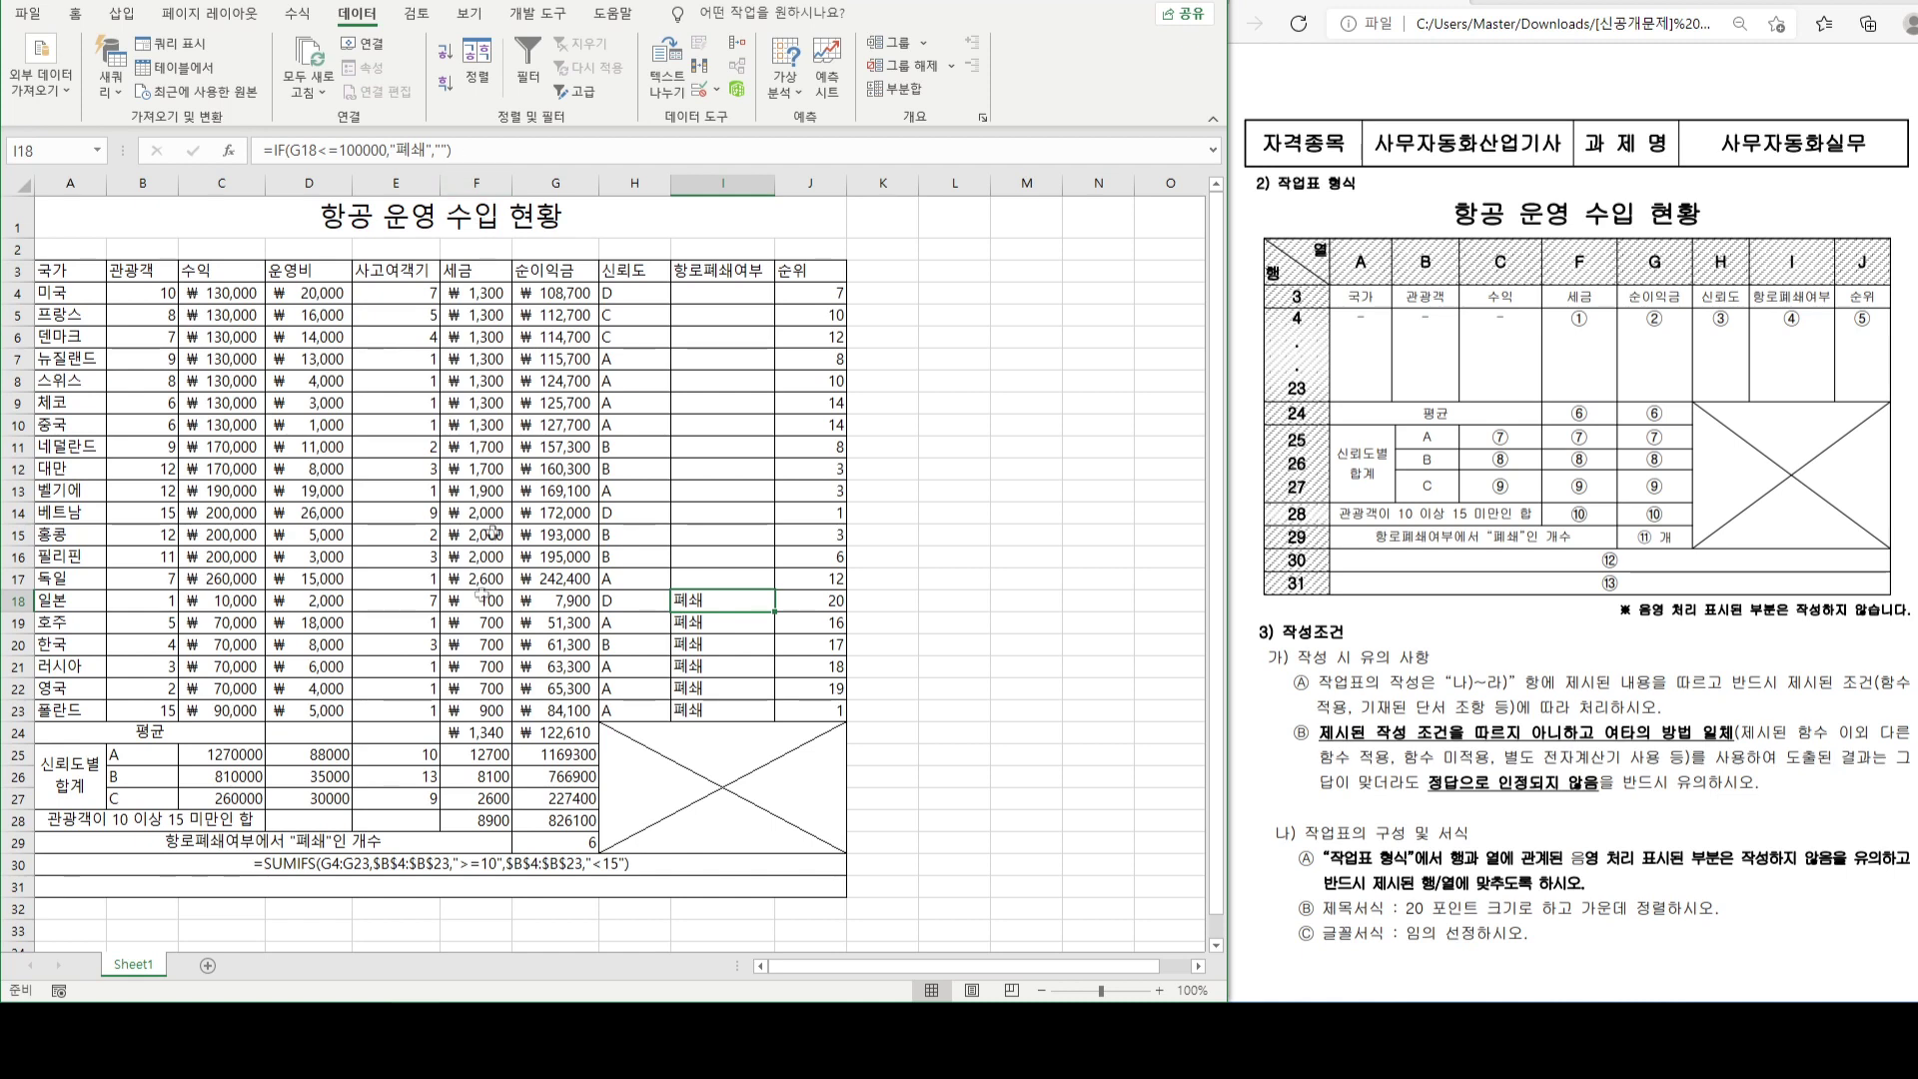
# - Write the copied formula =IF(G18<=100000,"폐쇄","") as literal text in merged cell A31
pyautogui.click(490, 890)
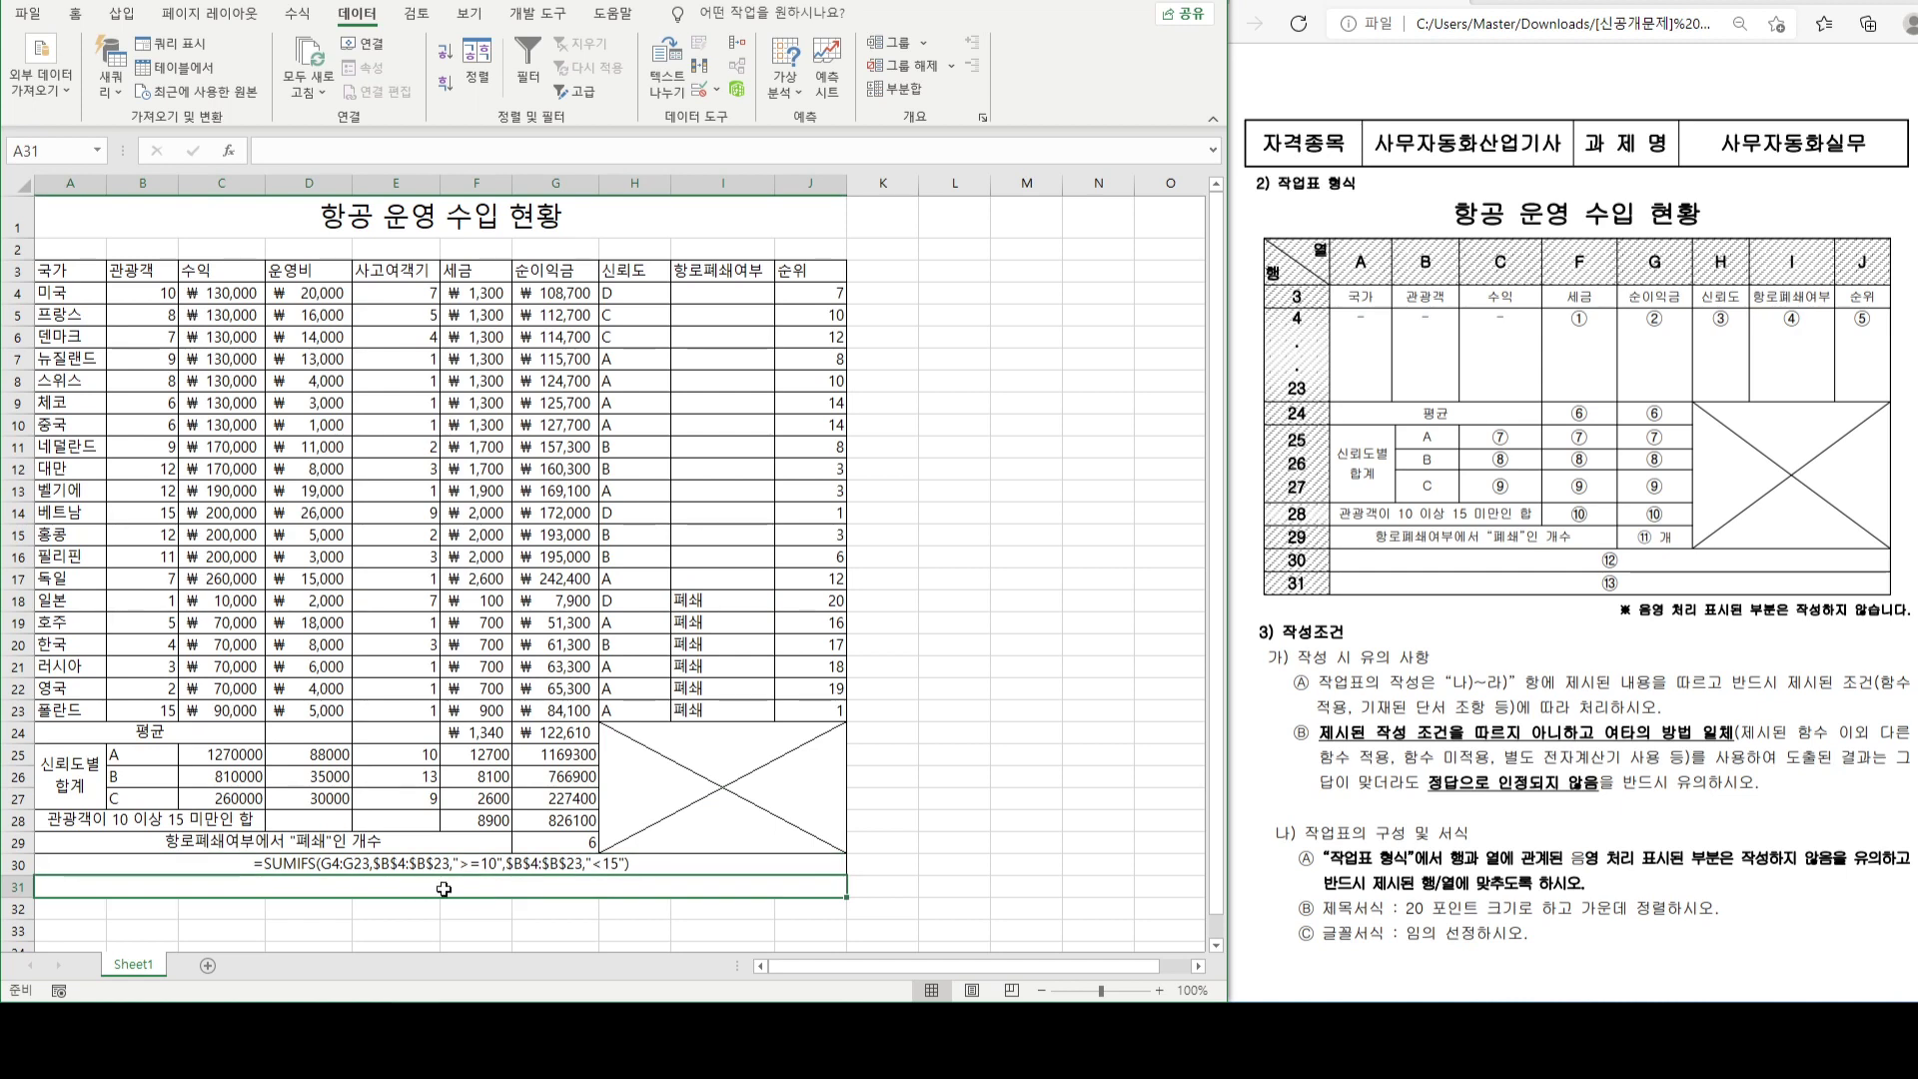
pyautogui.write("'")
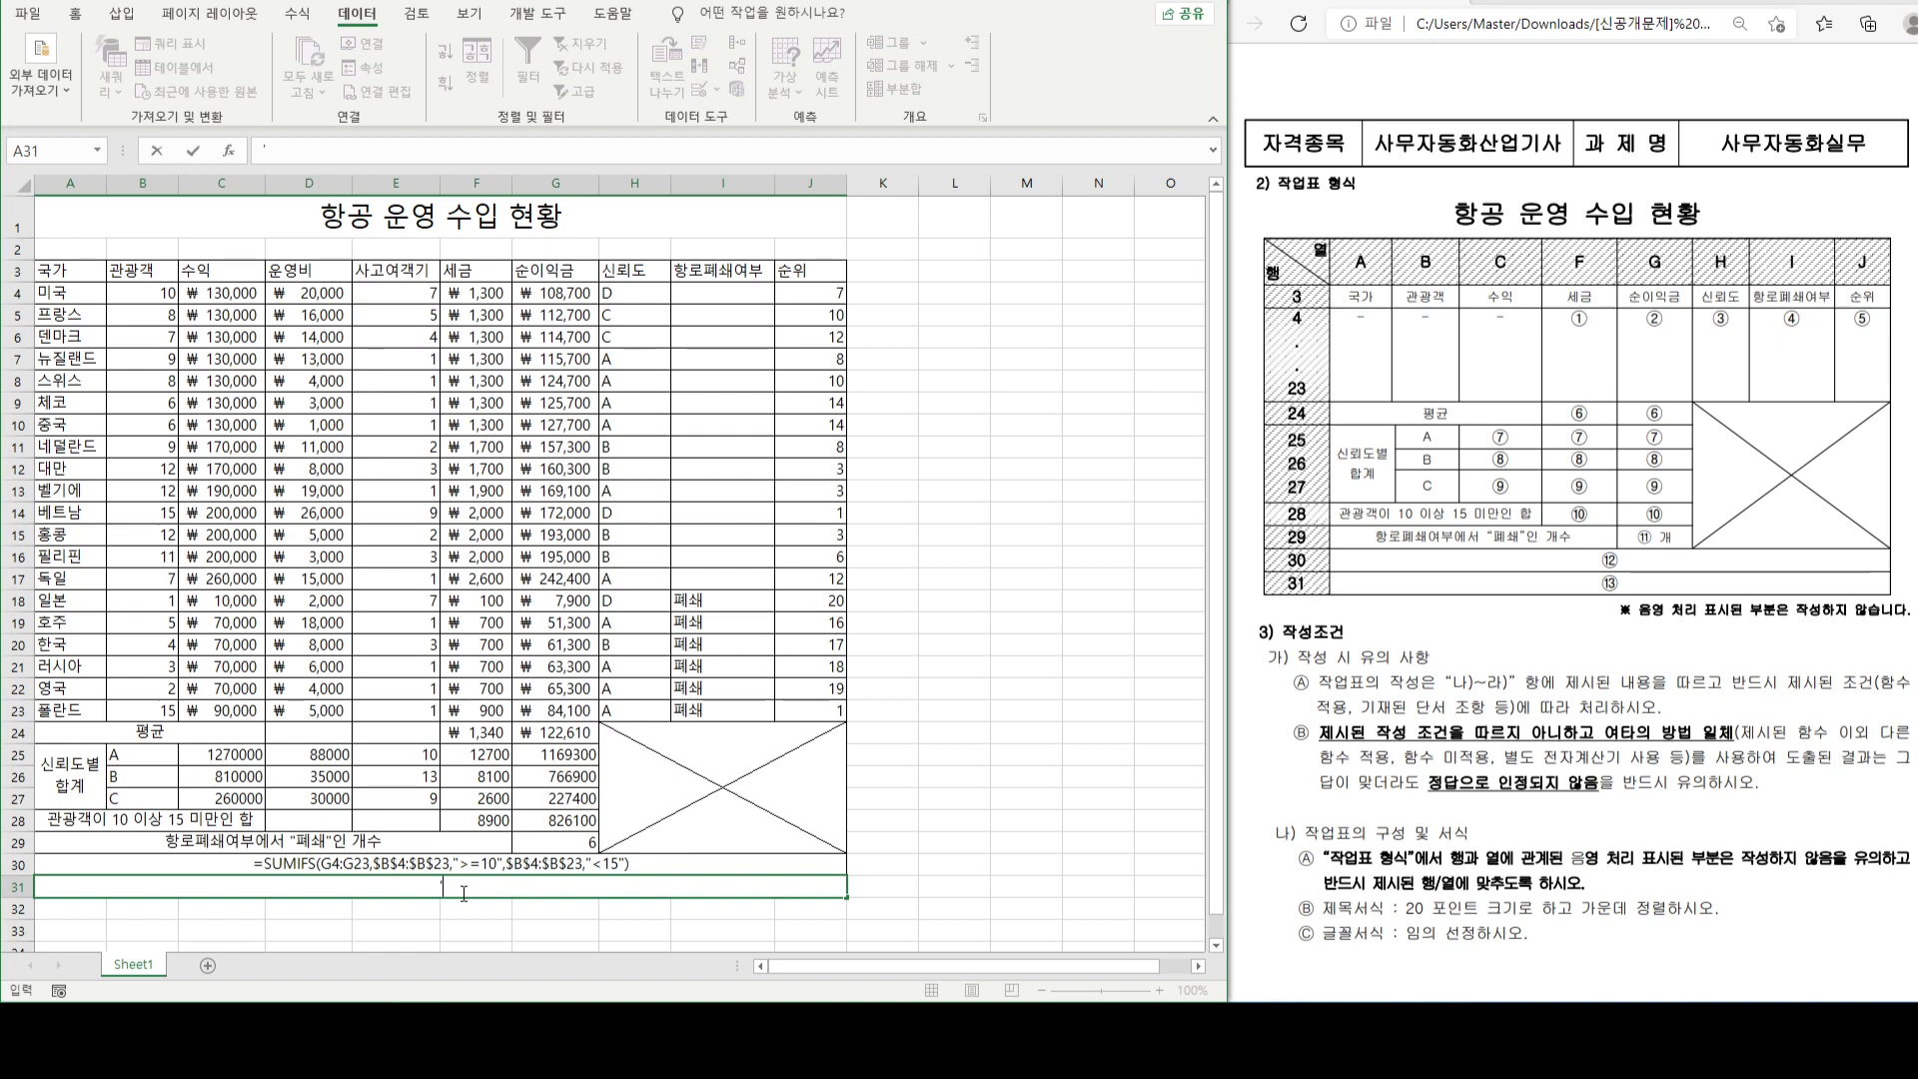
pyautogui.hotkey('ctrl', 'v')
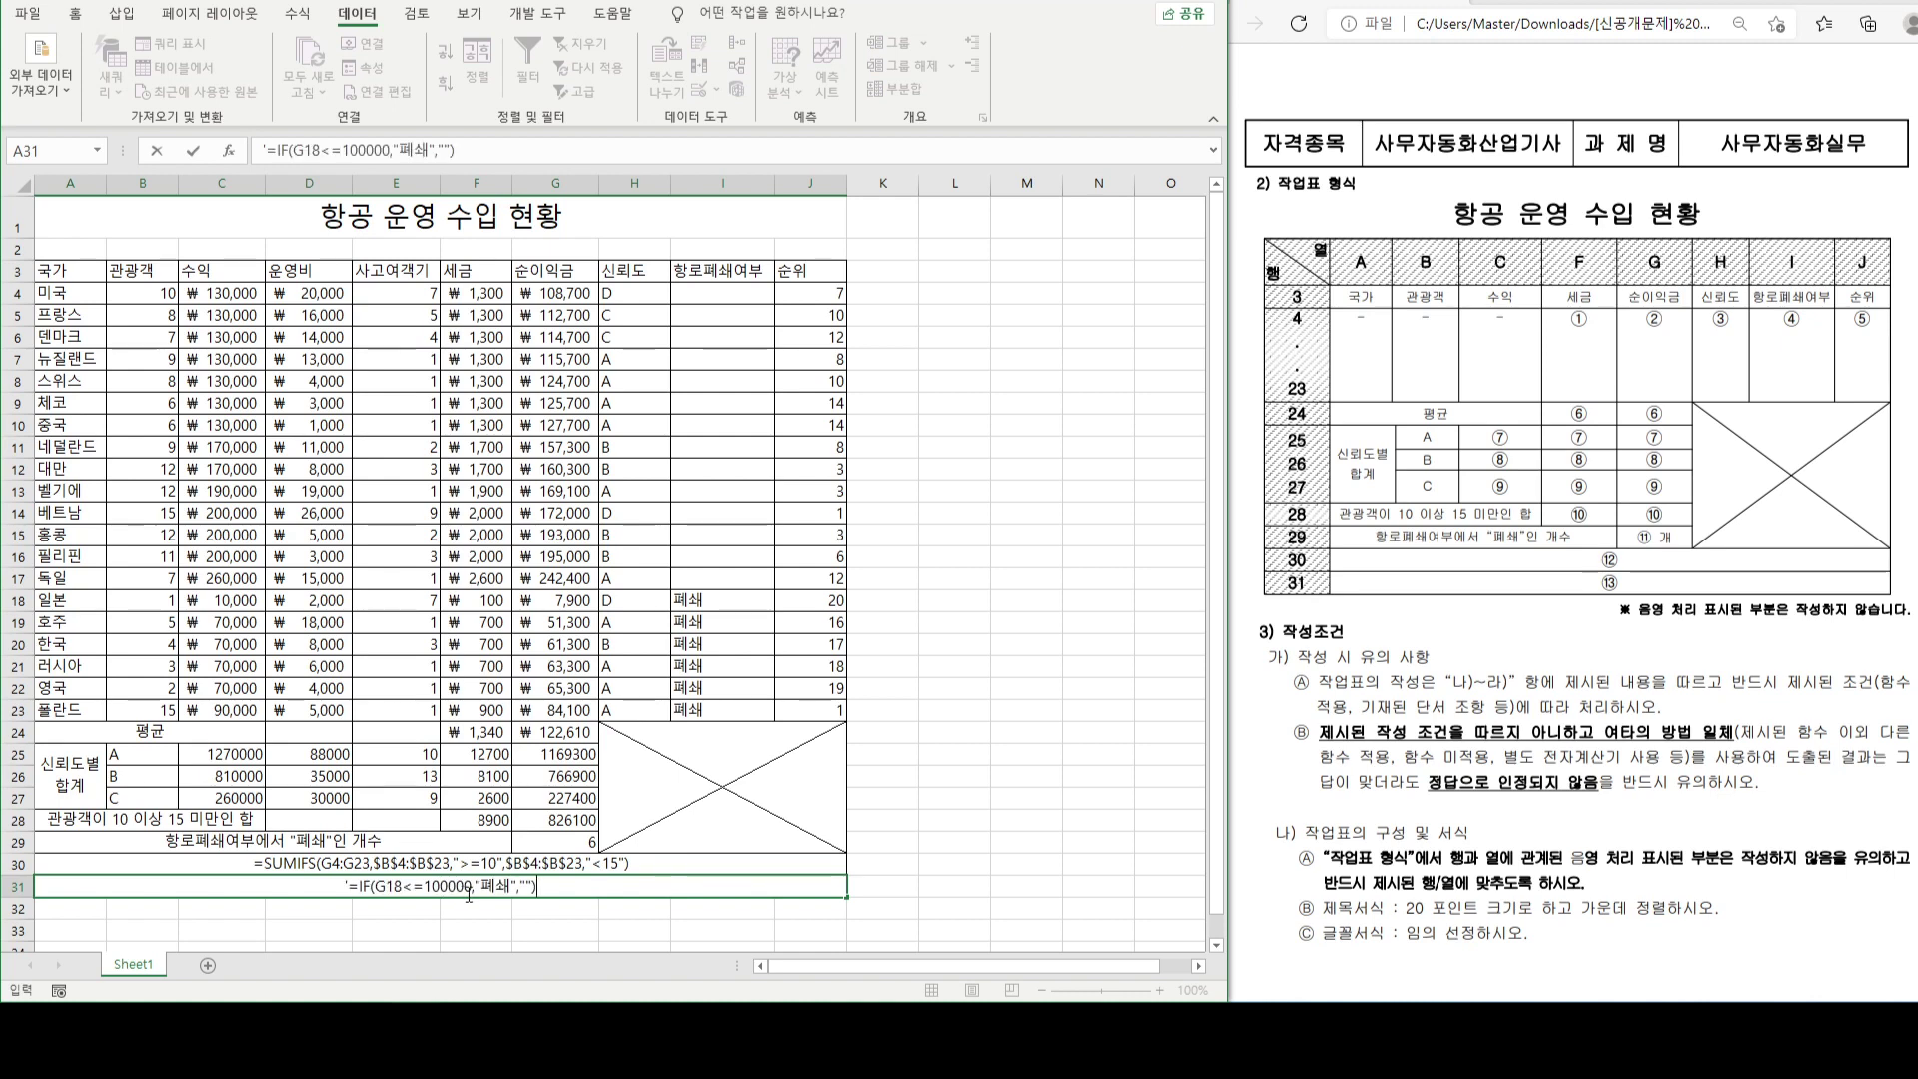
pyautogui.press('Return')
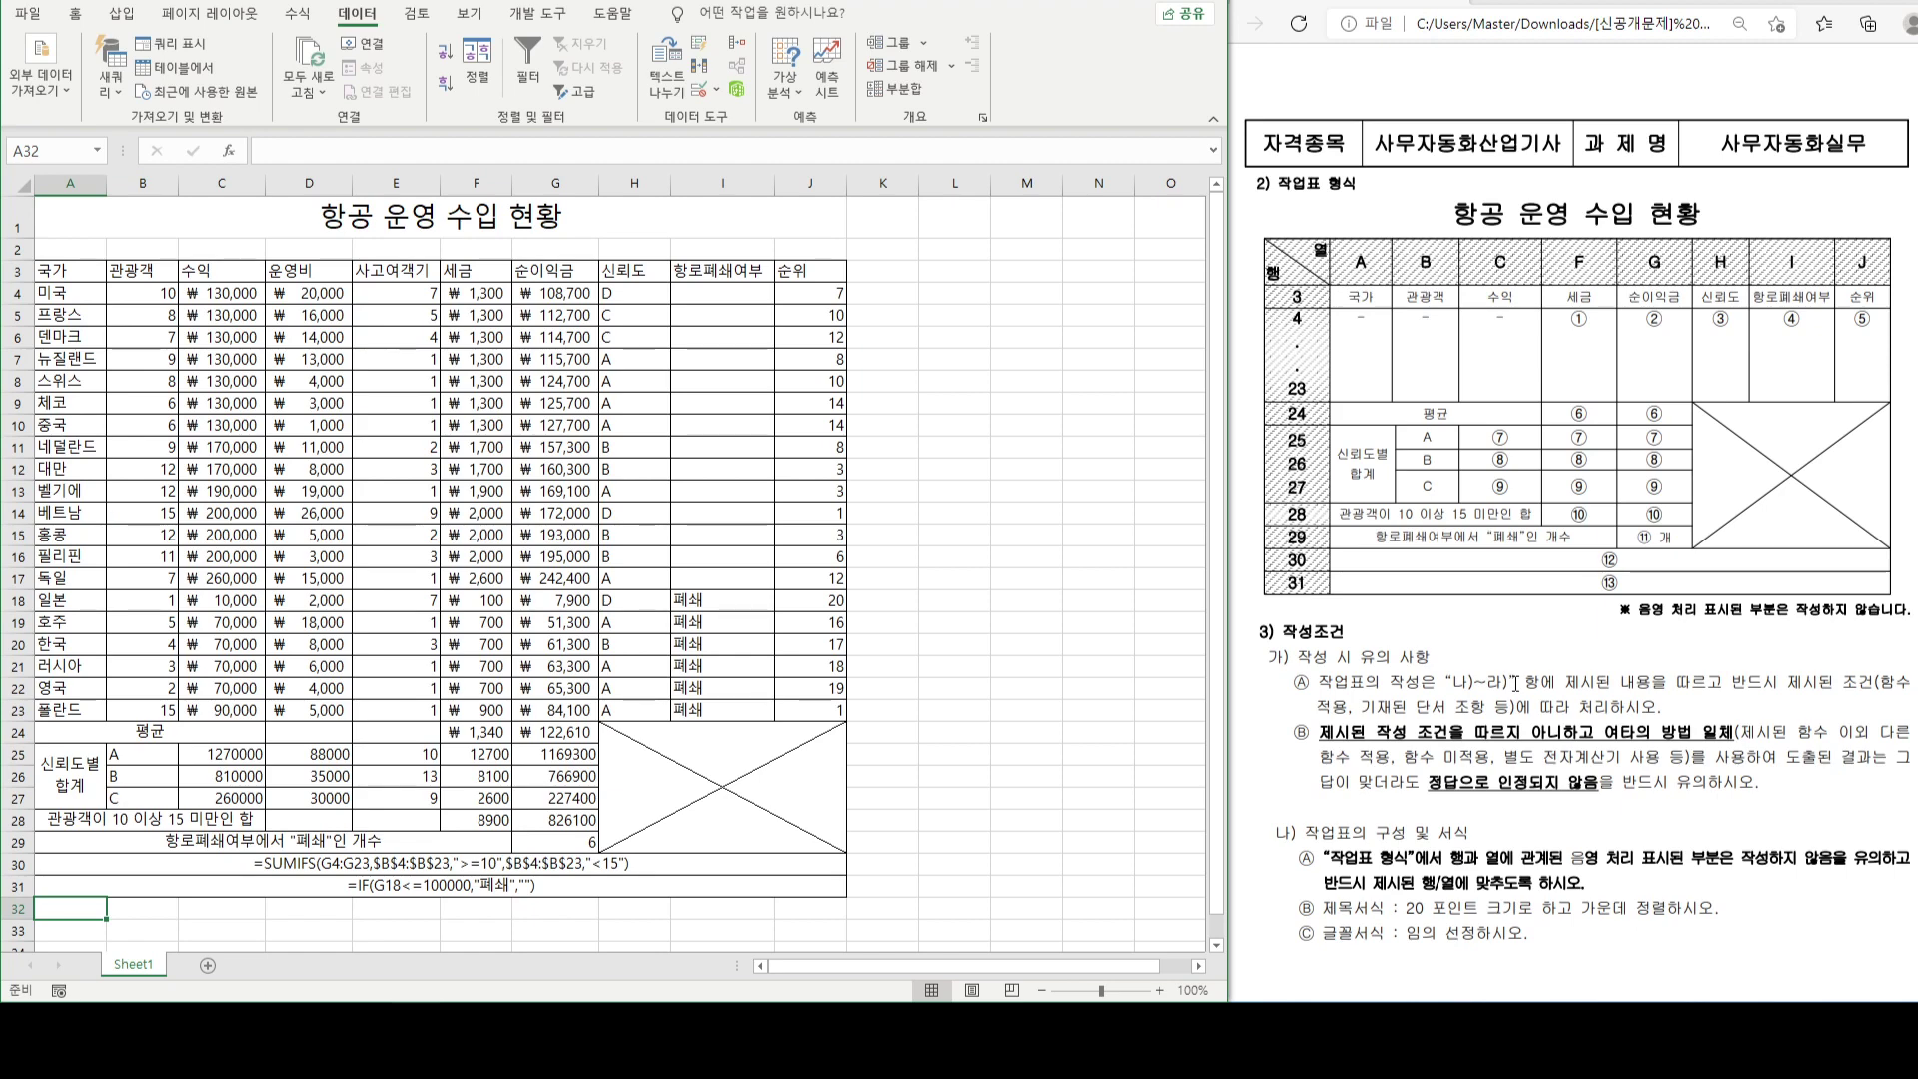
# - Compare the sheet with the task sheet's layout, hide columns D and E, and check the merged cells in rows 28 to 31
pyautogui.scroll(-10, 1515, 685)
pyautogui.scroll(-1, 1516, 685)
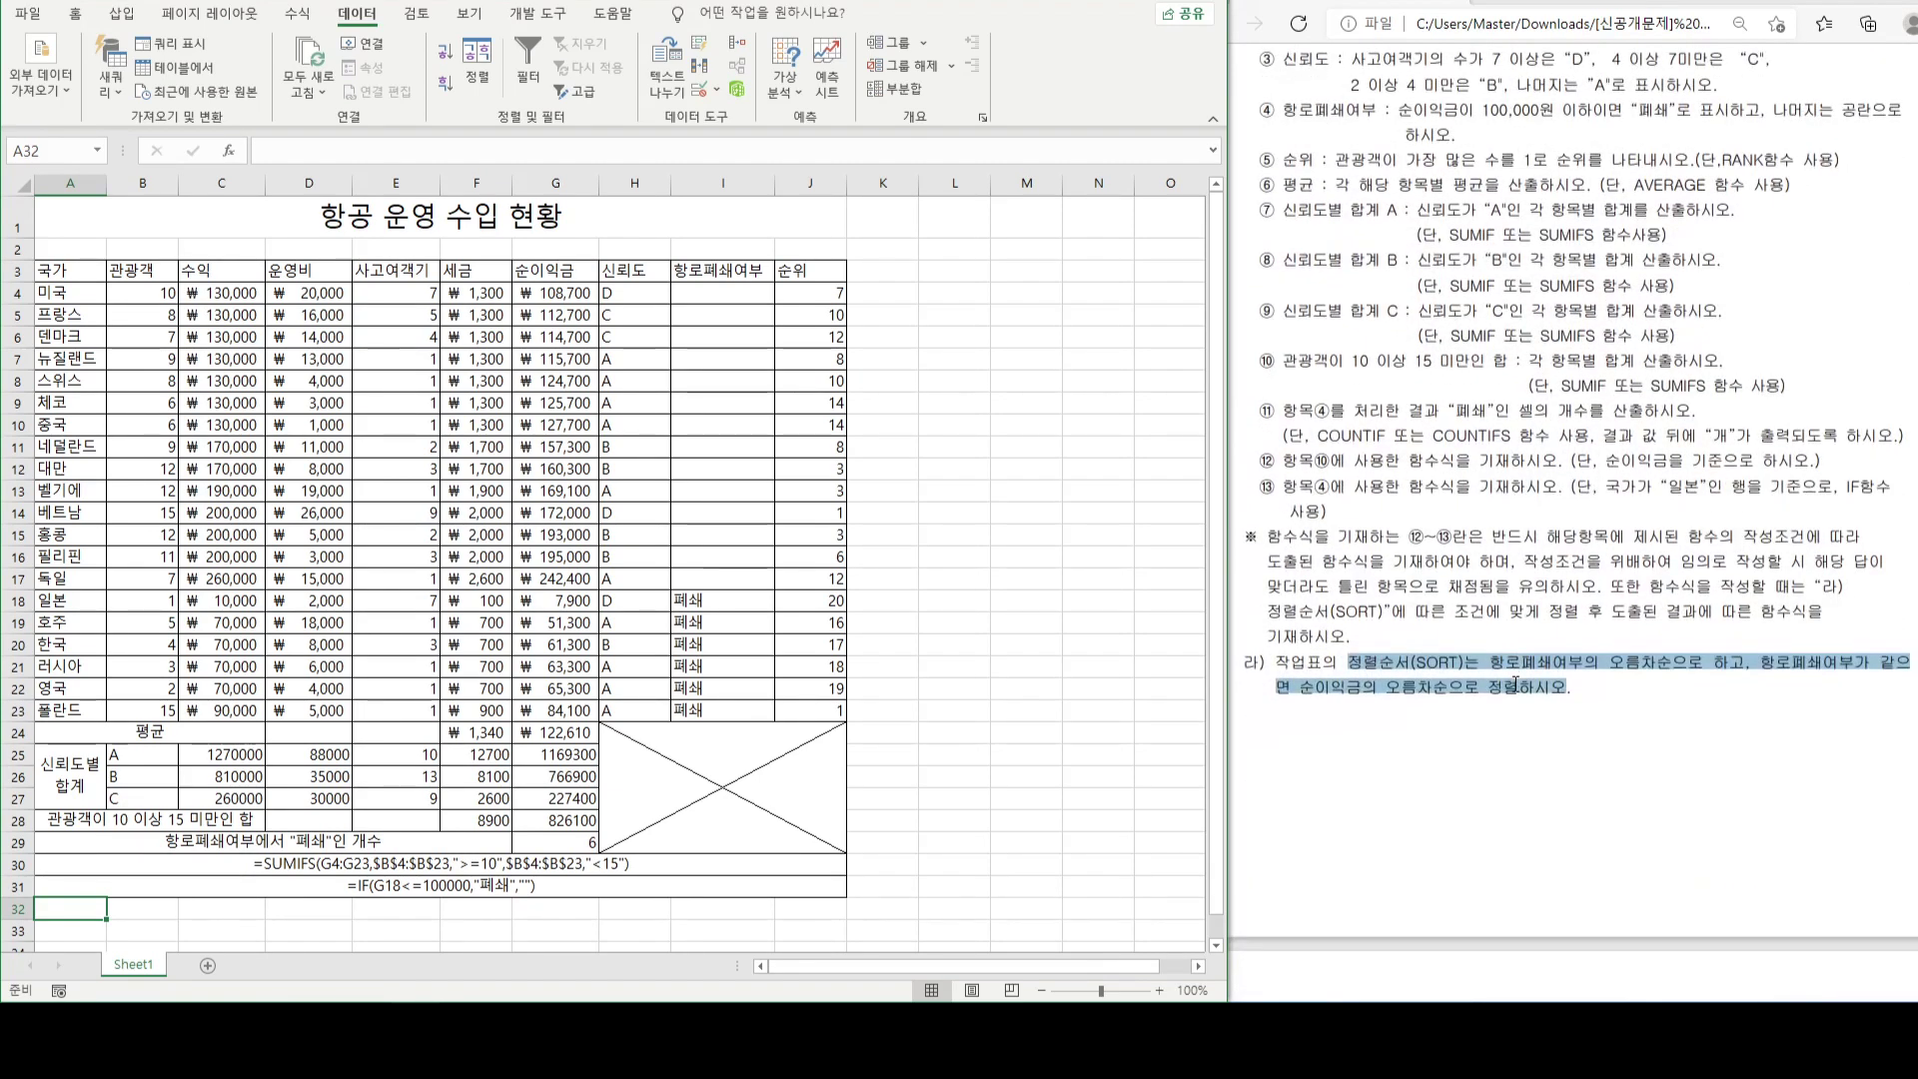
pyautogui.scroll(3, 1516, 685)
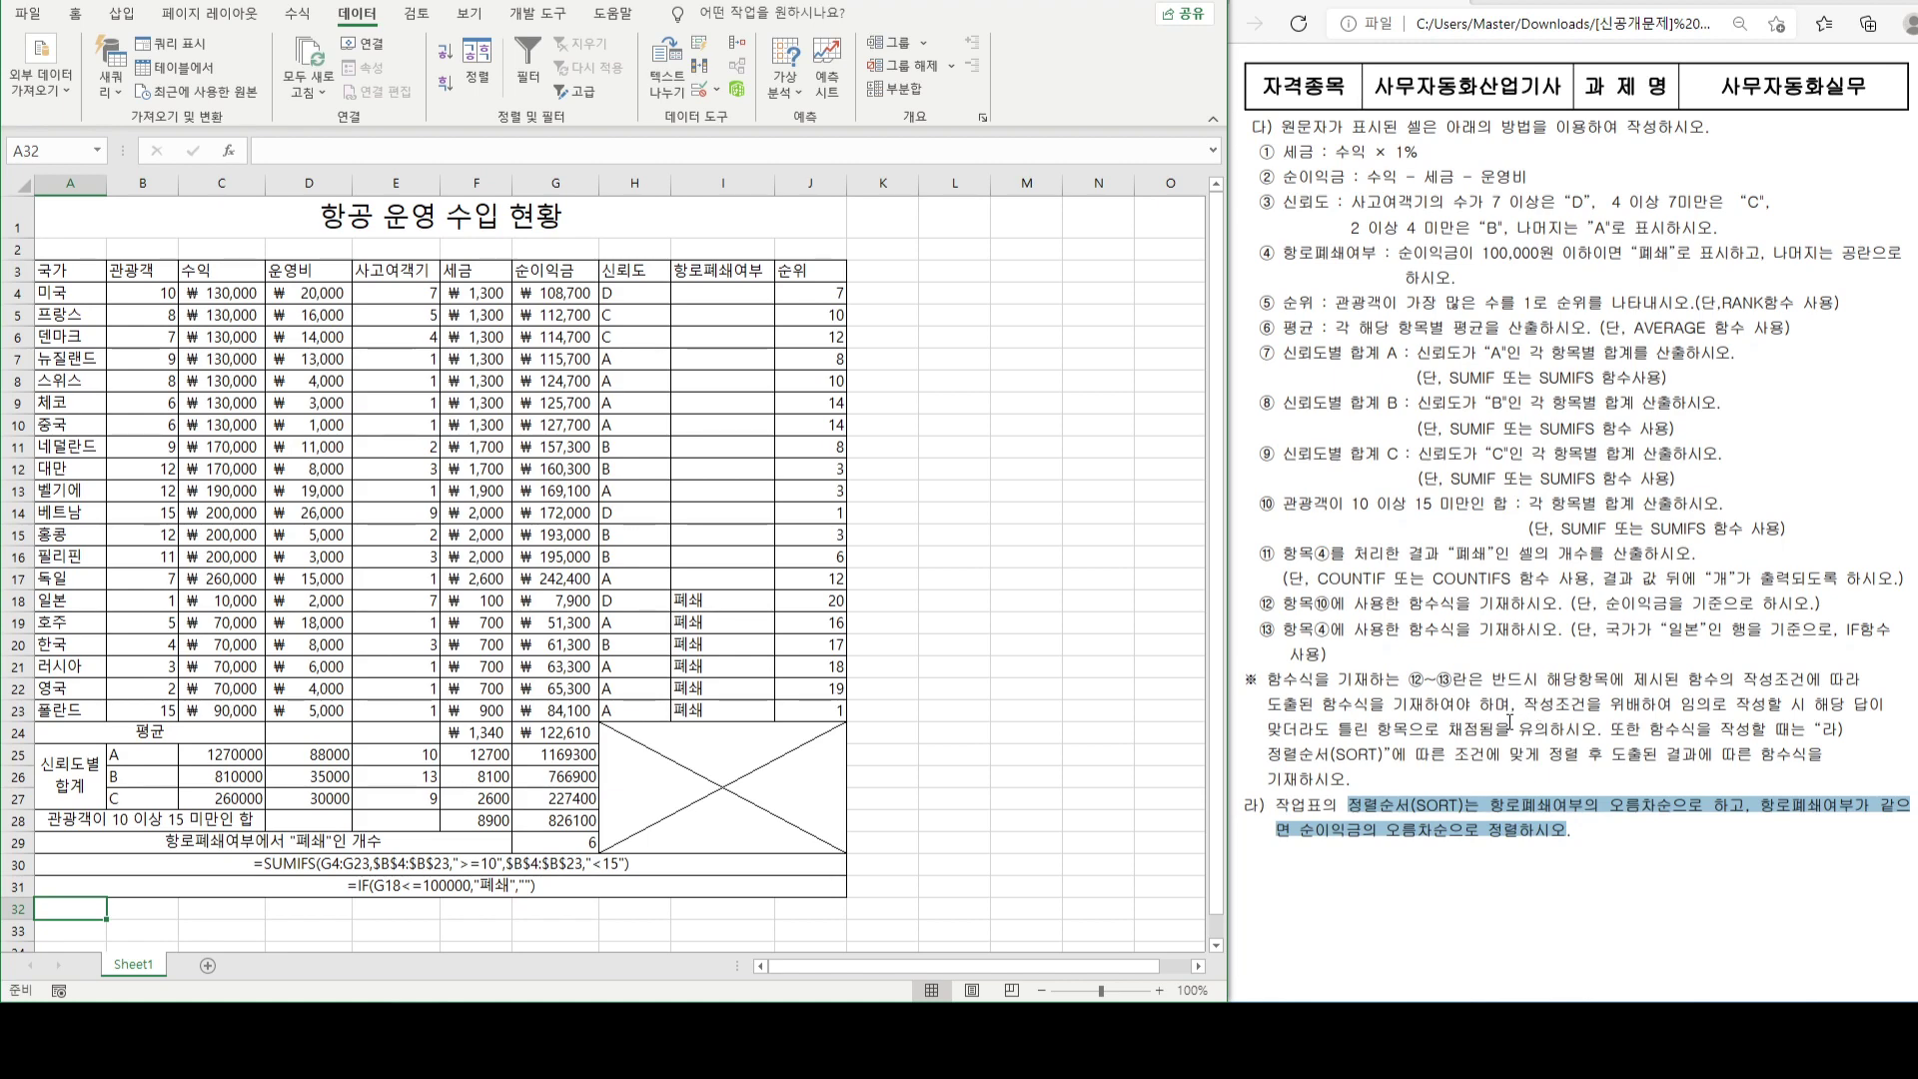
pyautogui.scroll(10, 1507, 722)
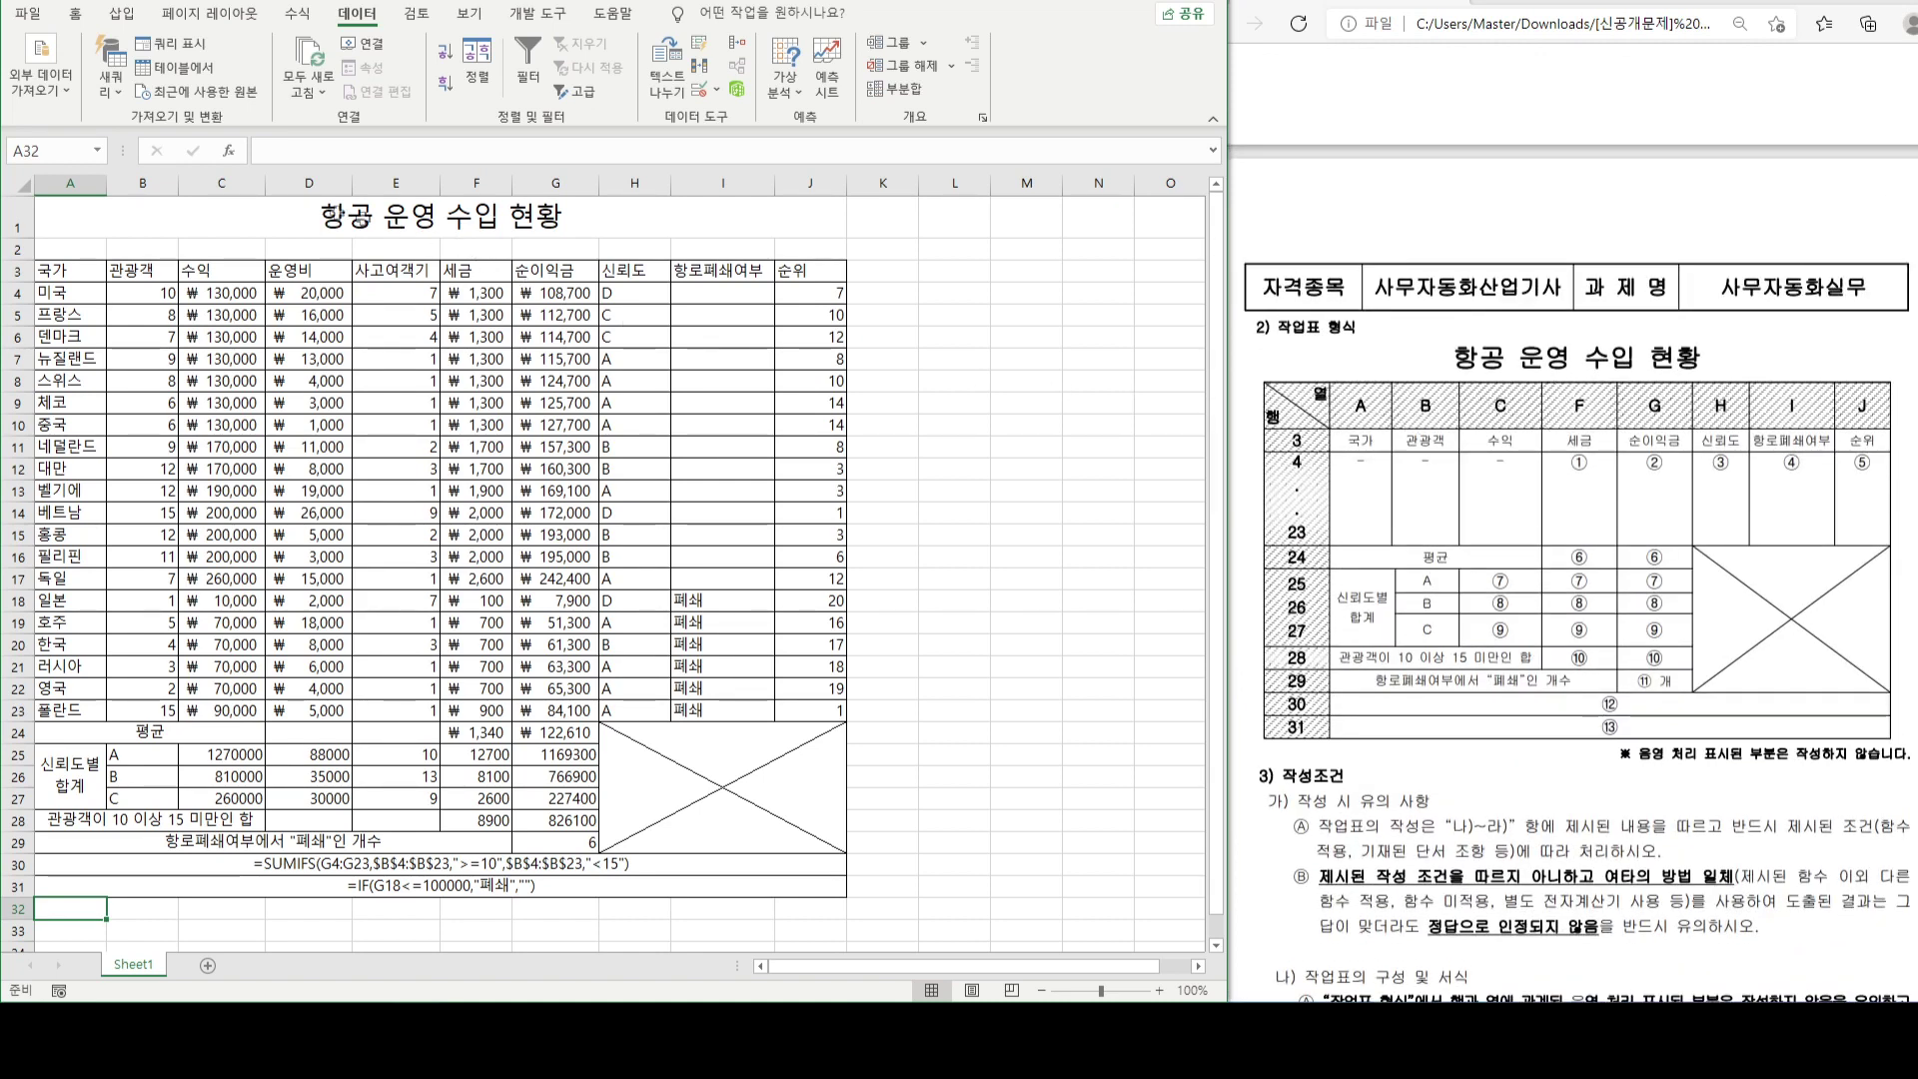
pyautogui.click(322, 183)
pyautogui.moveTo(322, 183); pyautogui.dragTo(407, 183)
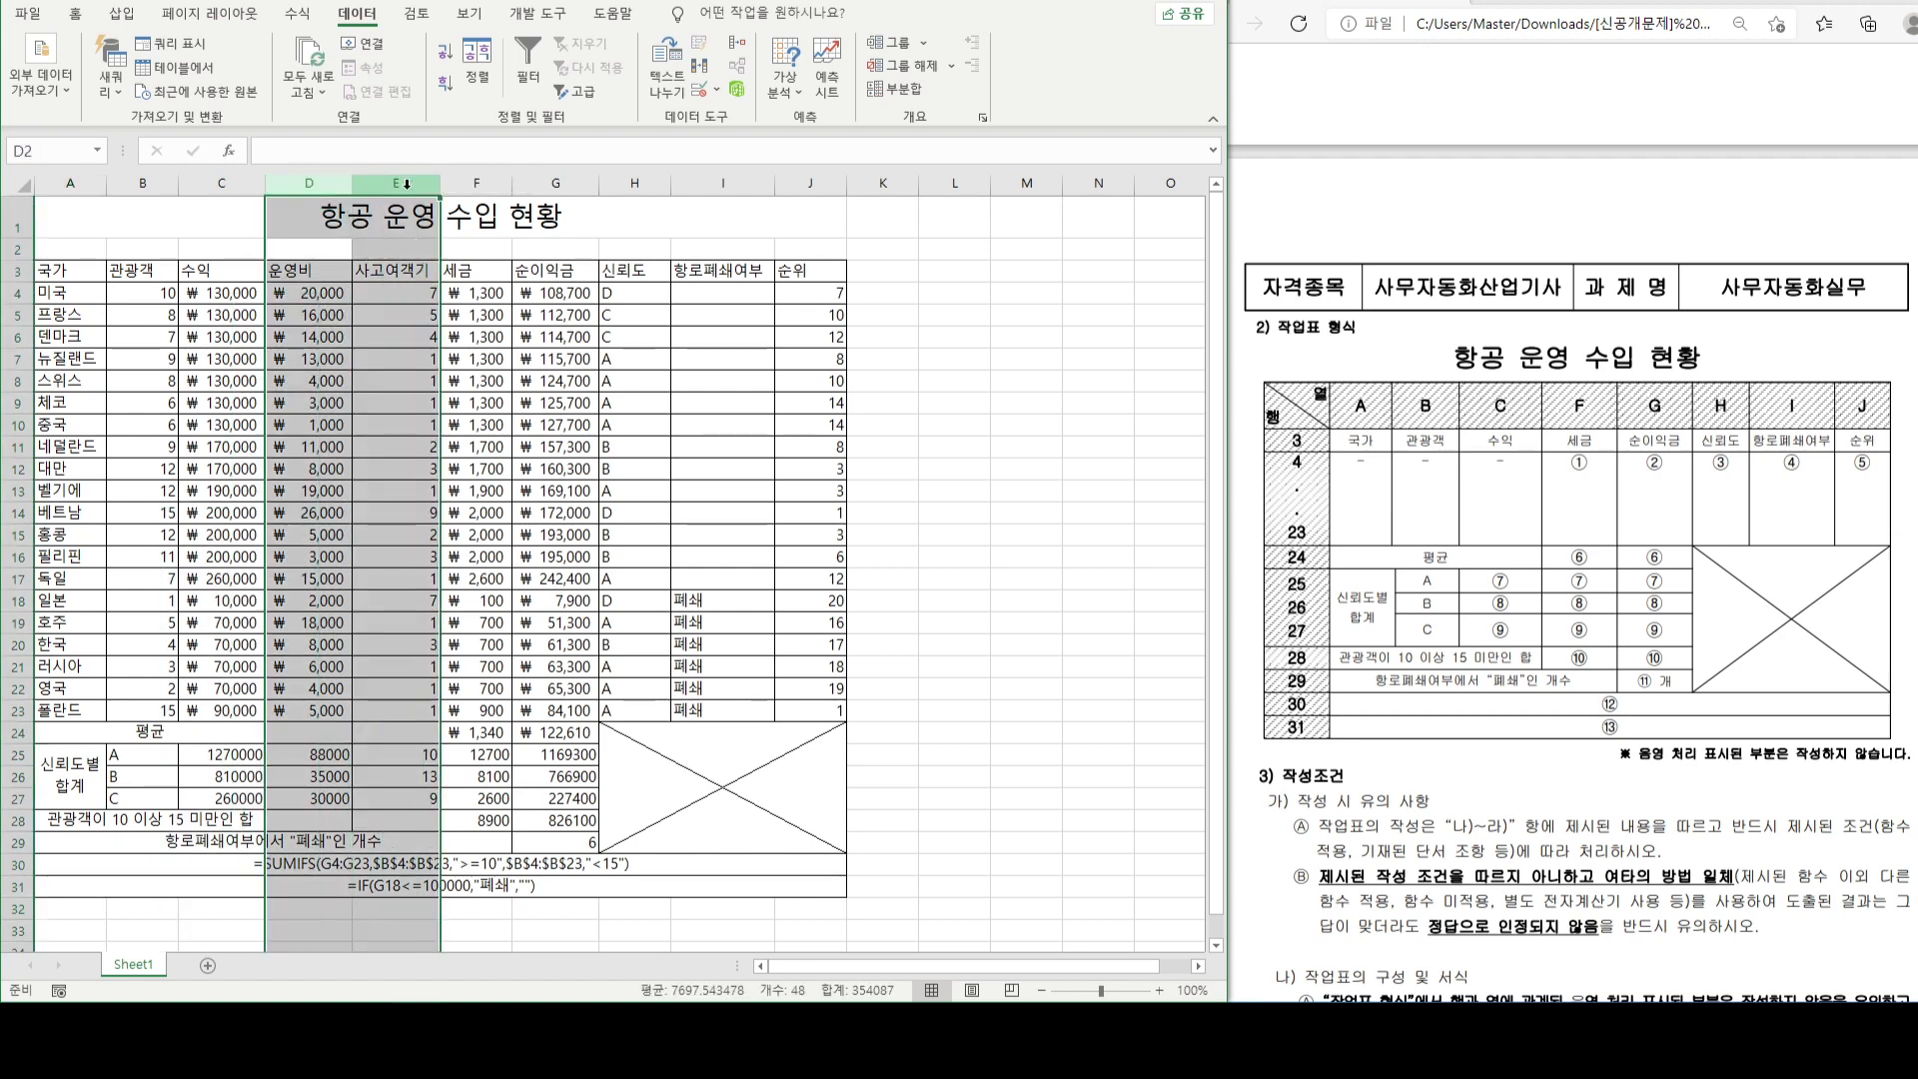
pyautogui.rightClick(407, 183)
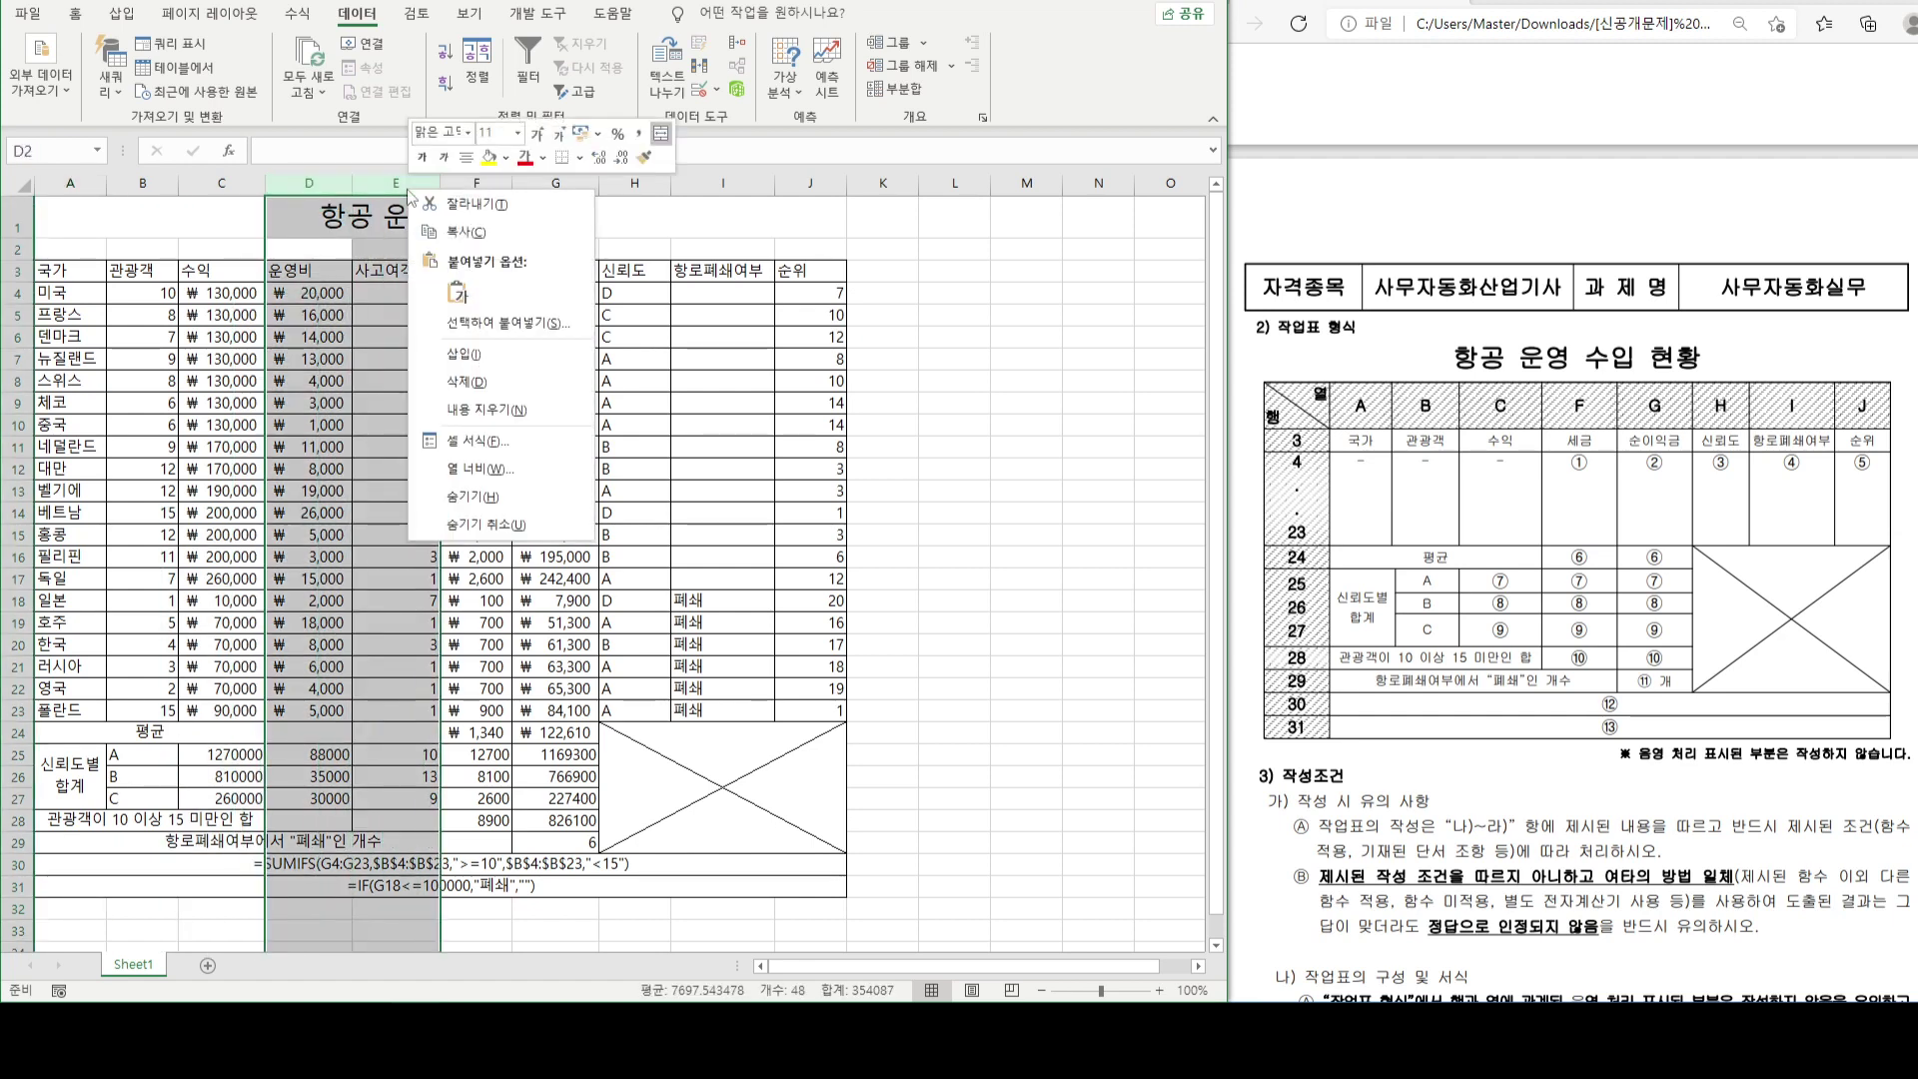
pyautogui.click(499, 497)
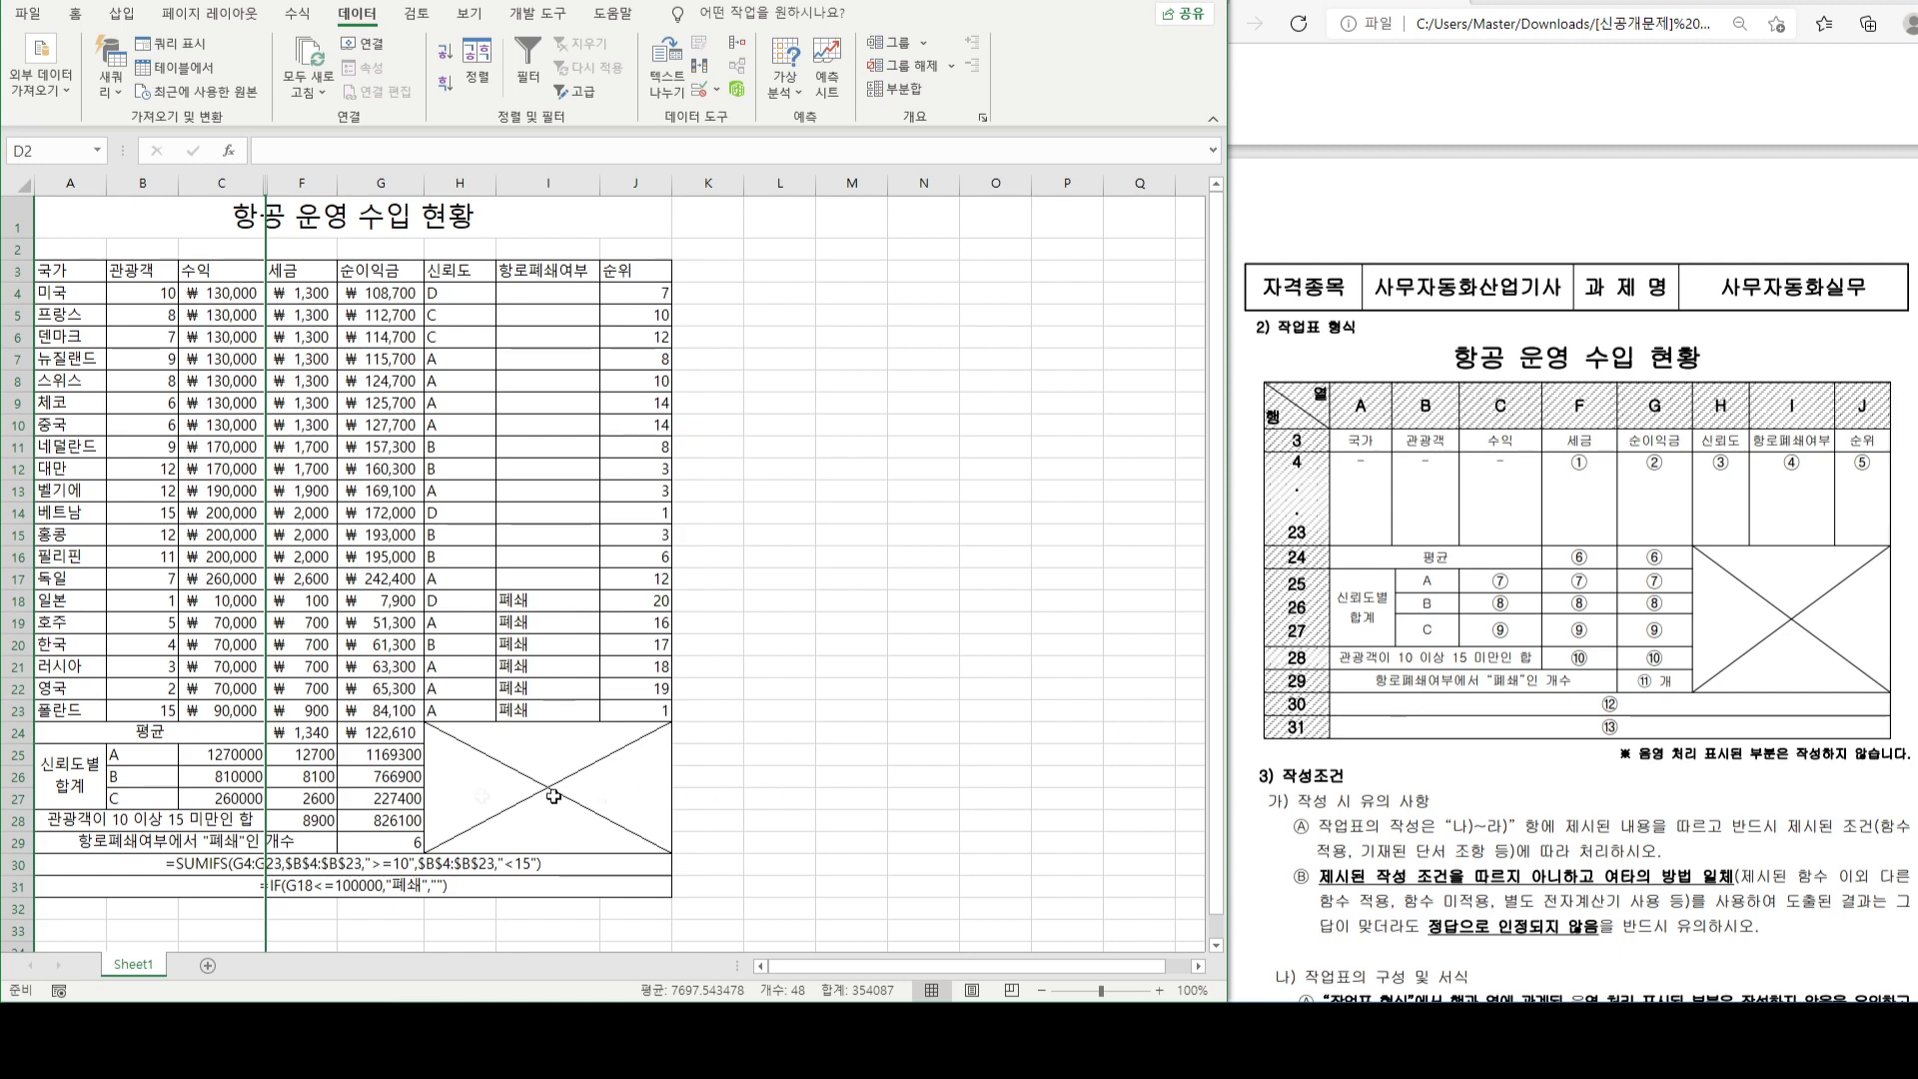
pyautogui.click(88, 822)
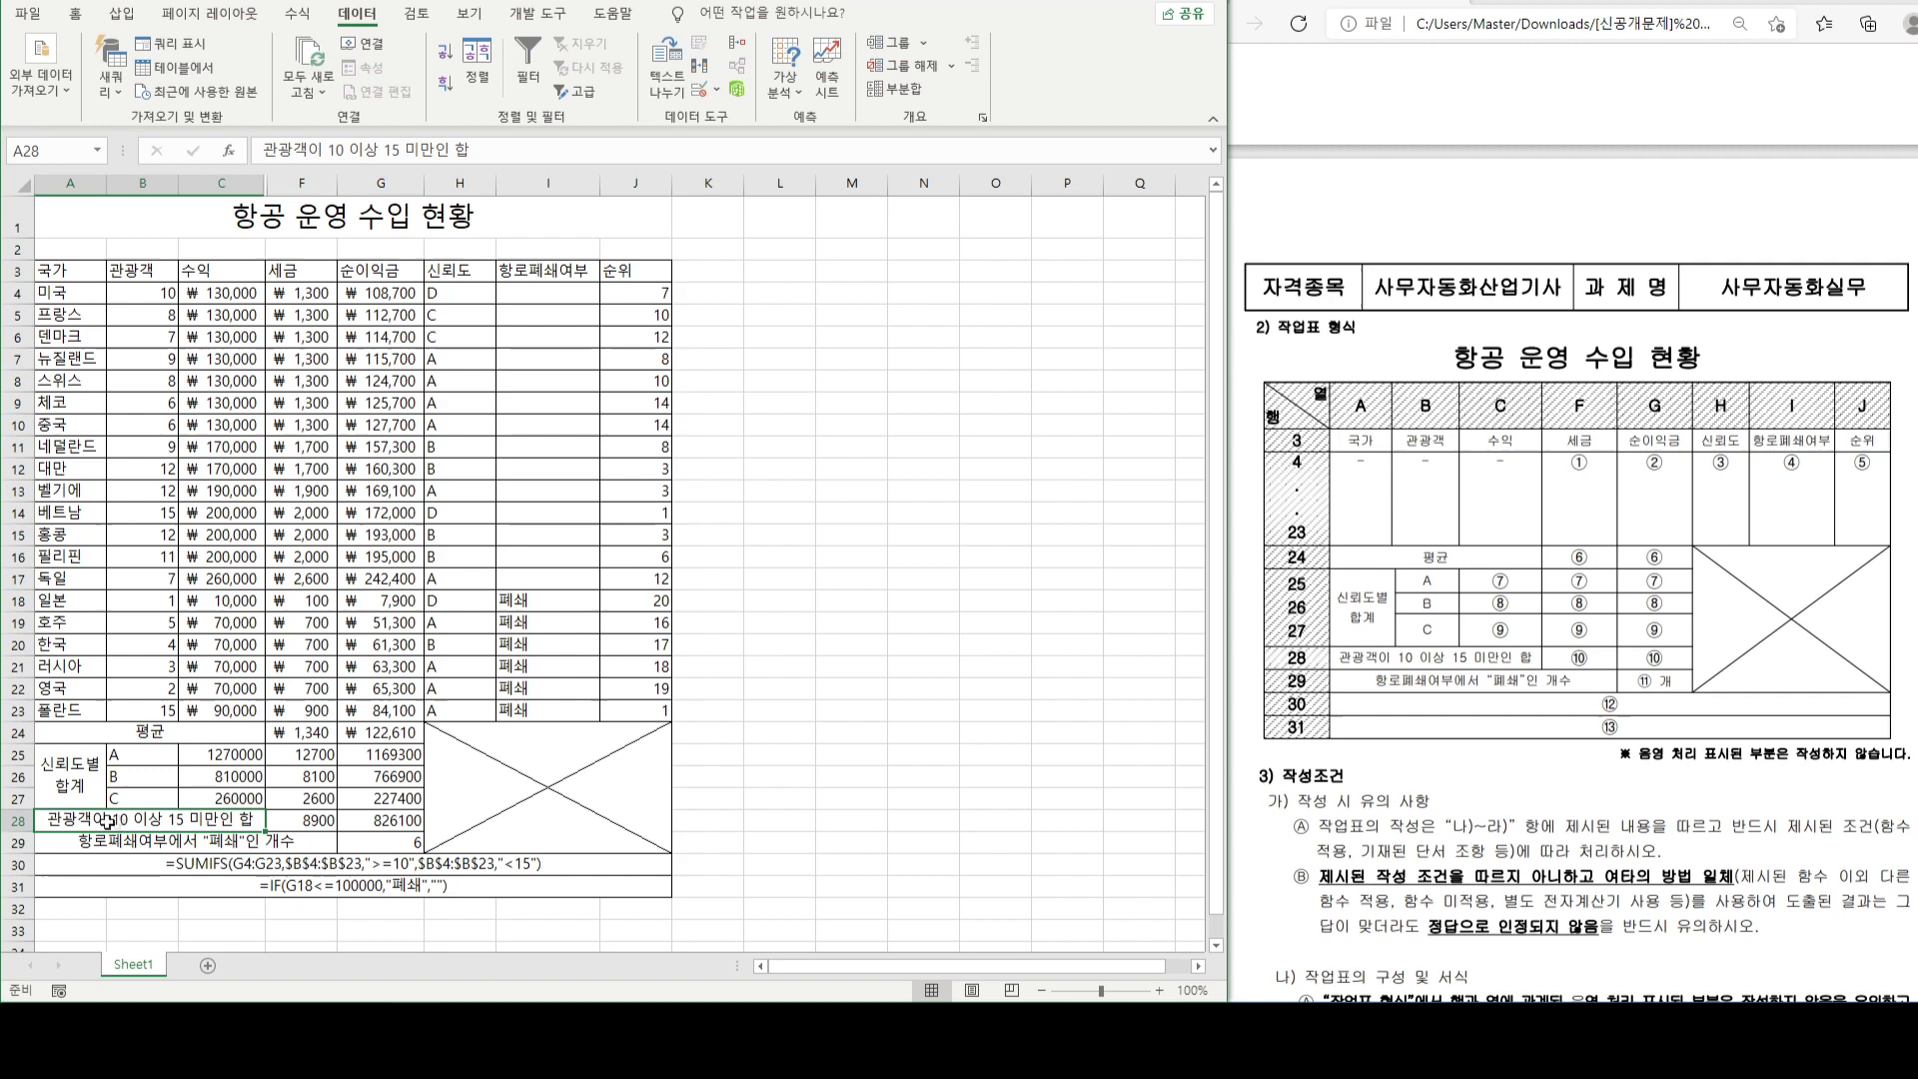
pyautogui.click(200, 849)
pyautogui.click(213, 863)
pyautogui.click(236, 887)
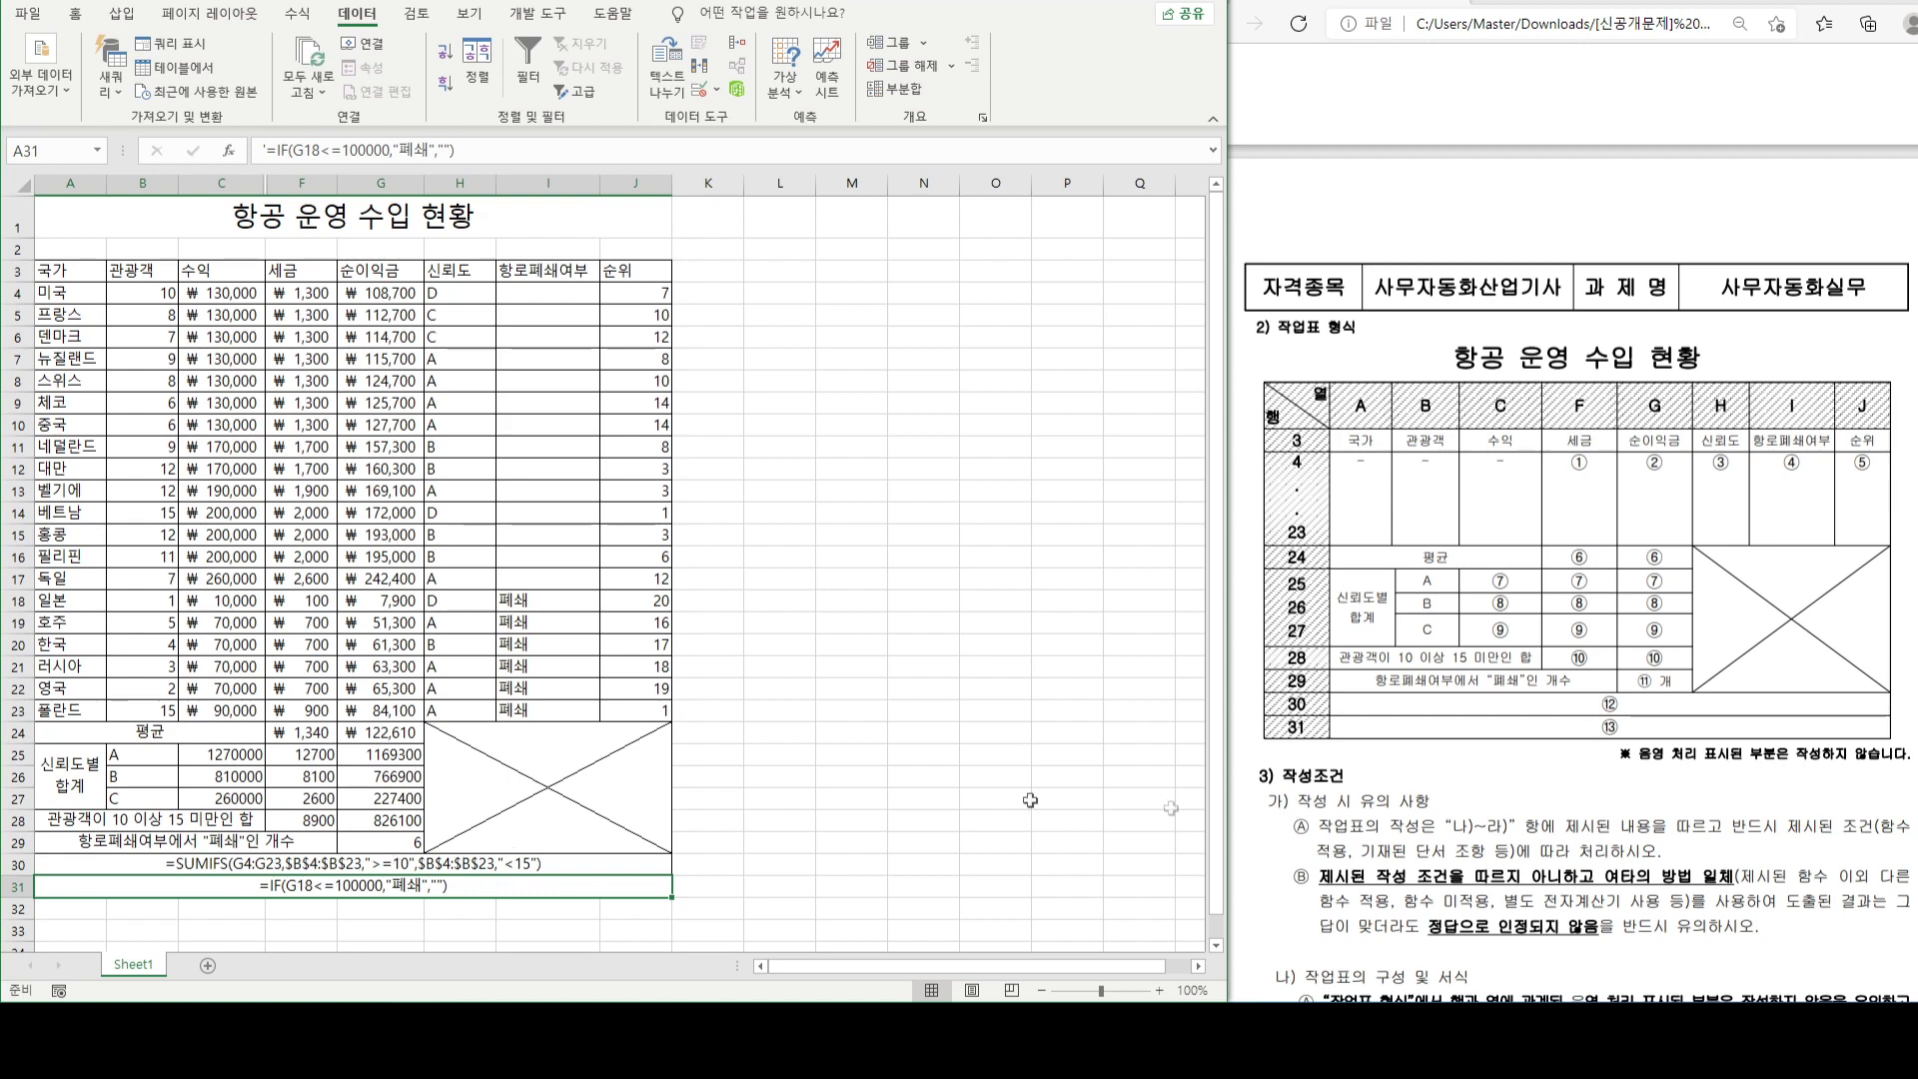
# - Read the currency condition under 기타 on the task sheet and apply the 회계 number format to C25:G27 and F28:G28
pyautogui.click(1545, 894)
pyautogui.scroll(-10, 1499, 769)
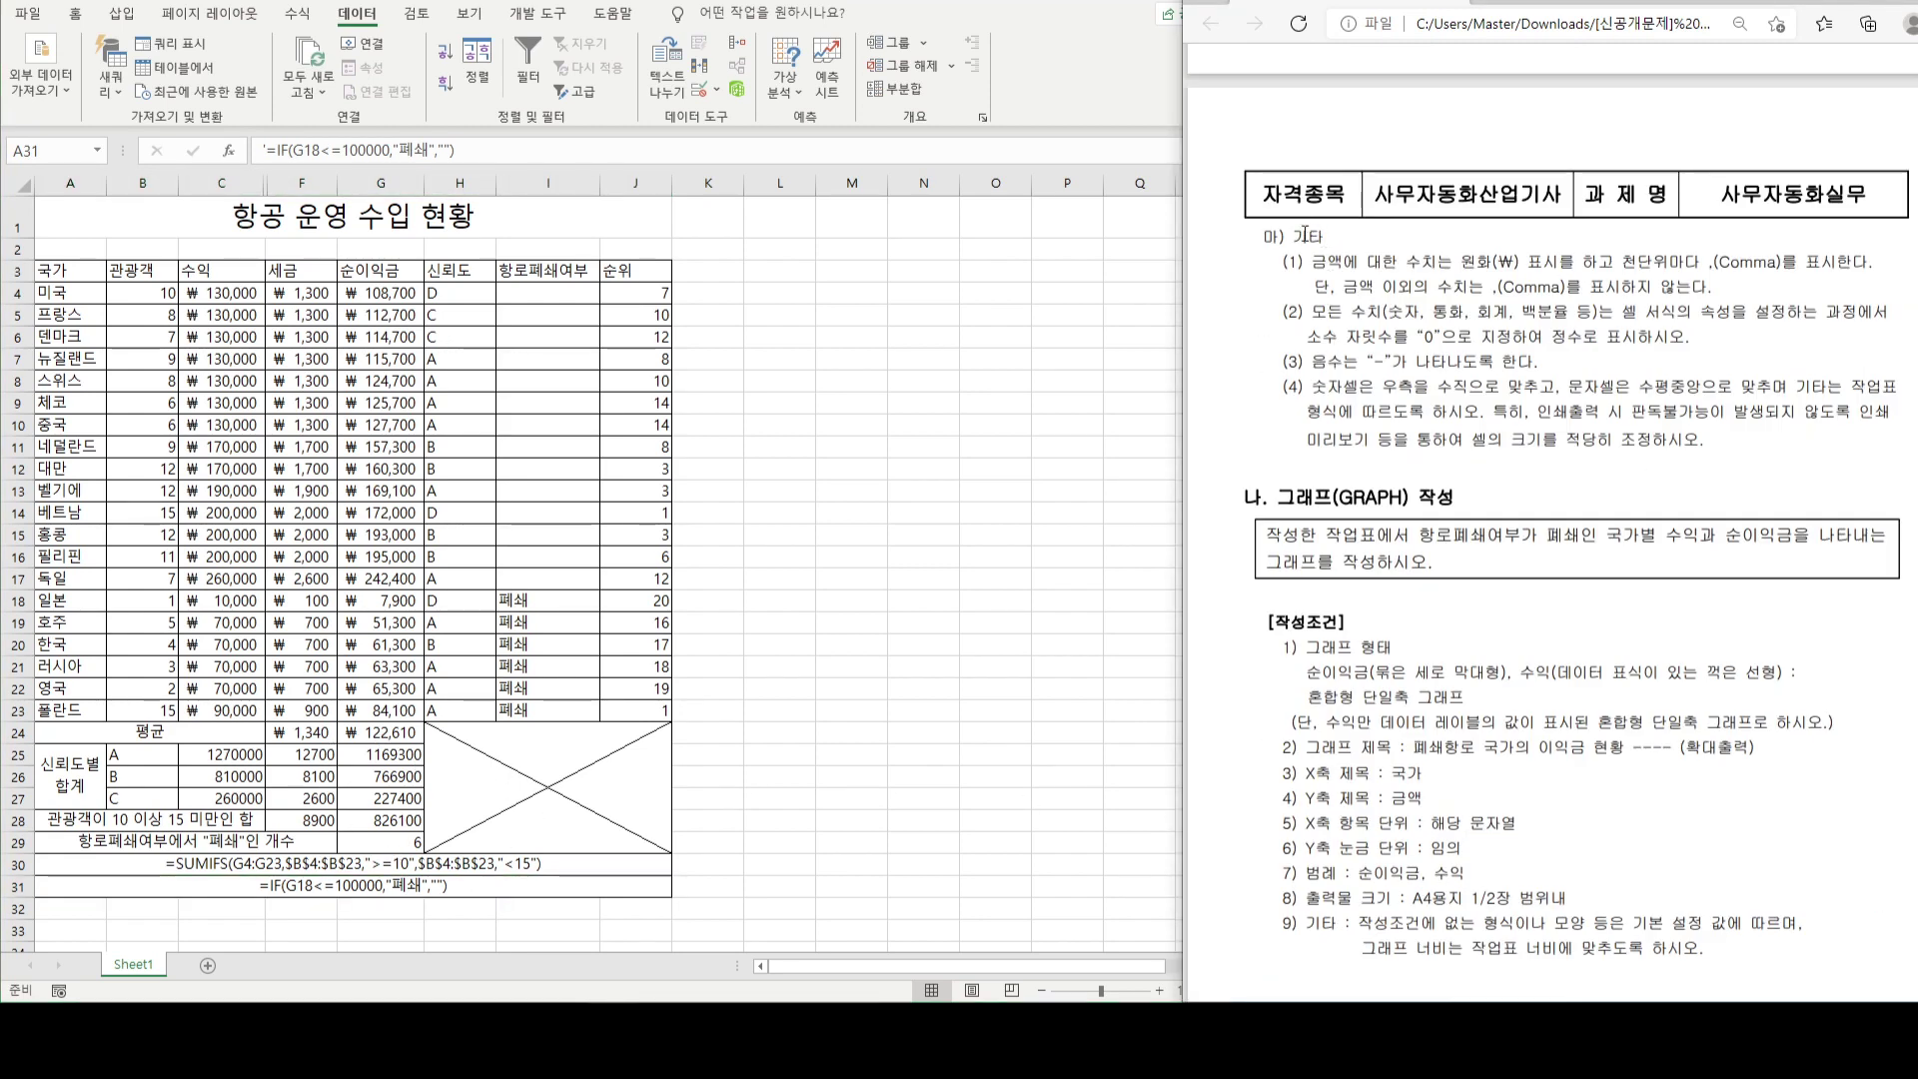
pyautogui.moveTo(1312, 265); pyautogui.dragTo(1881, 261)
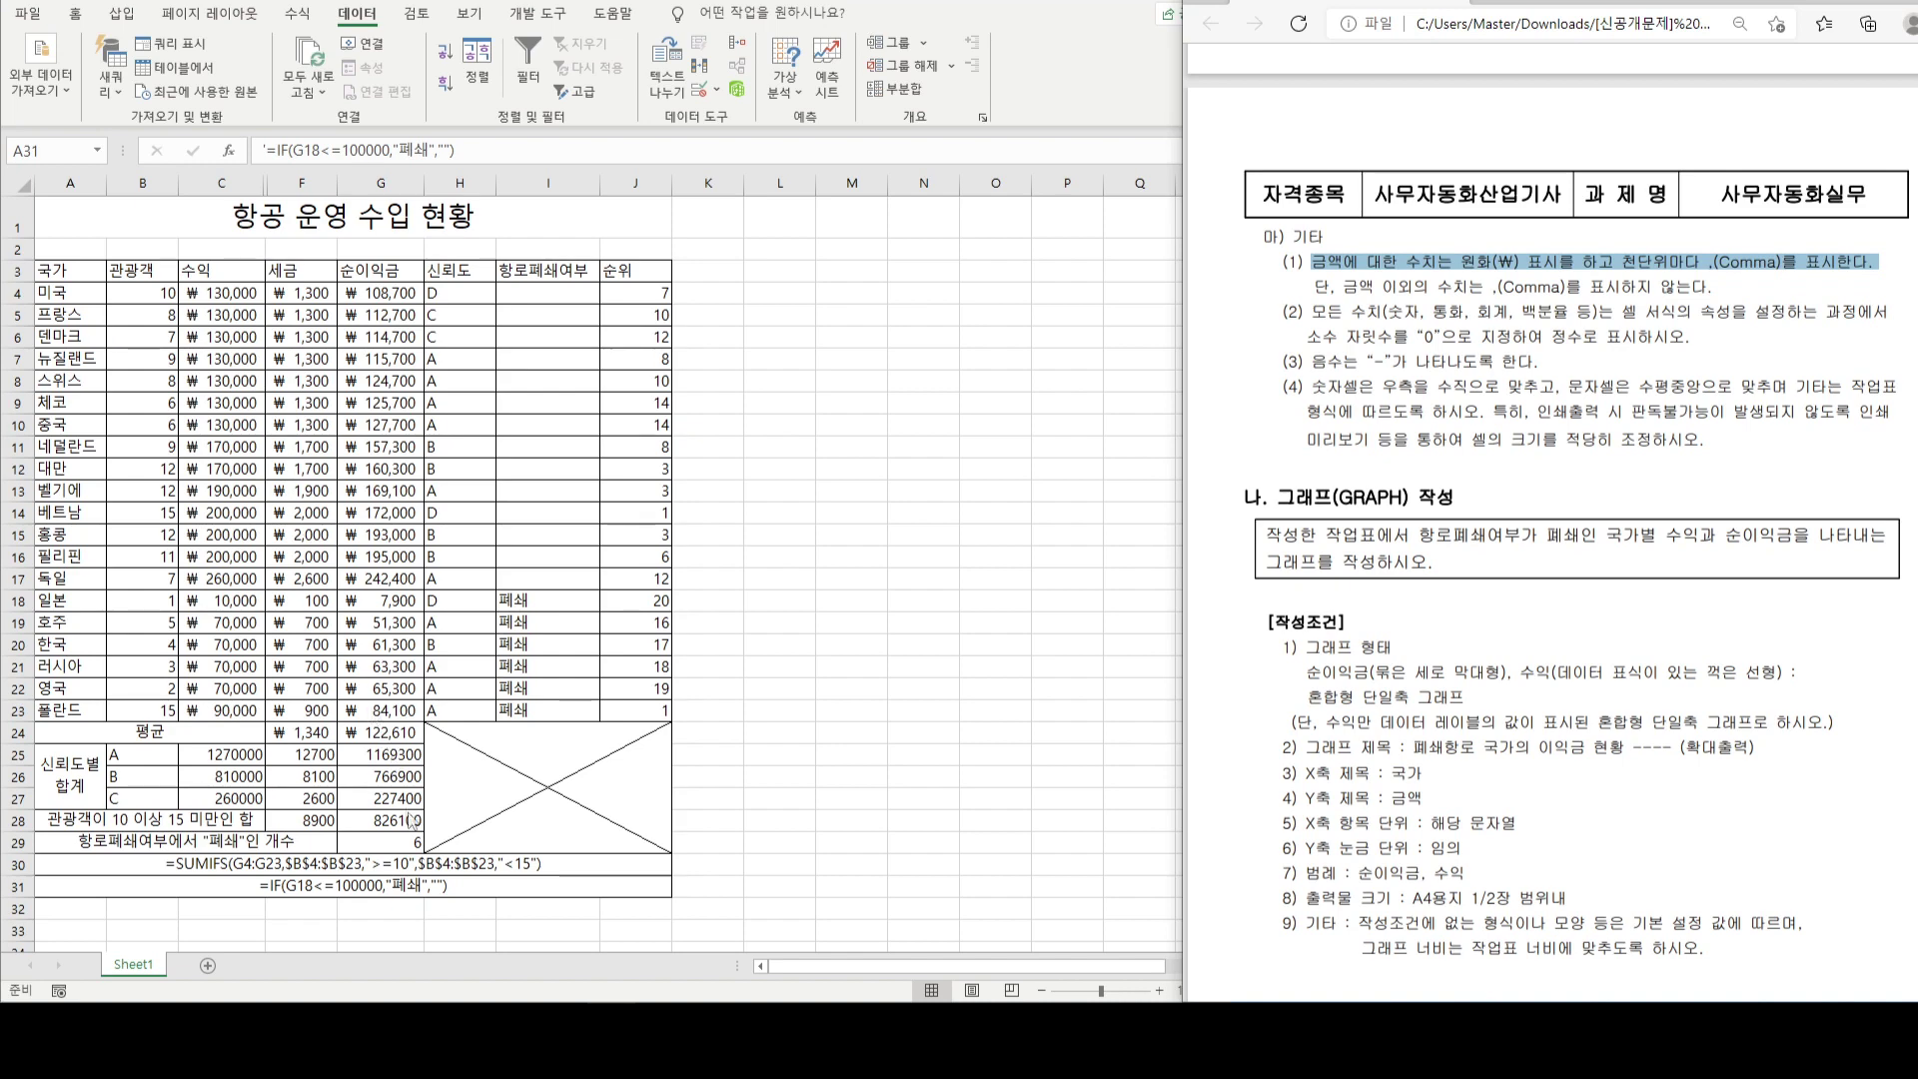
pyautogui.moveTo(240, 760); pyautogui.dragTo(361, 802)
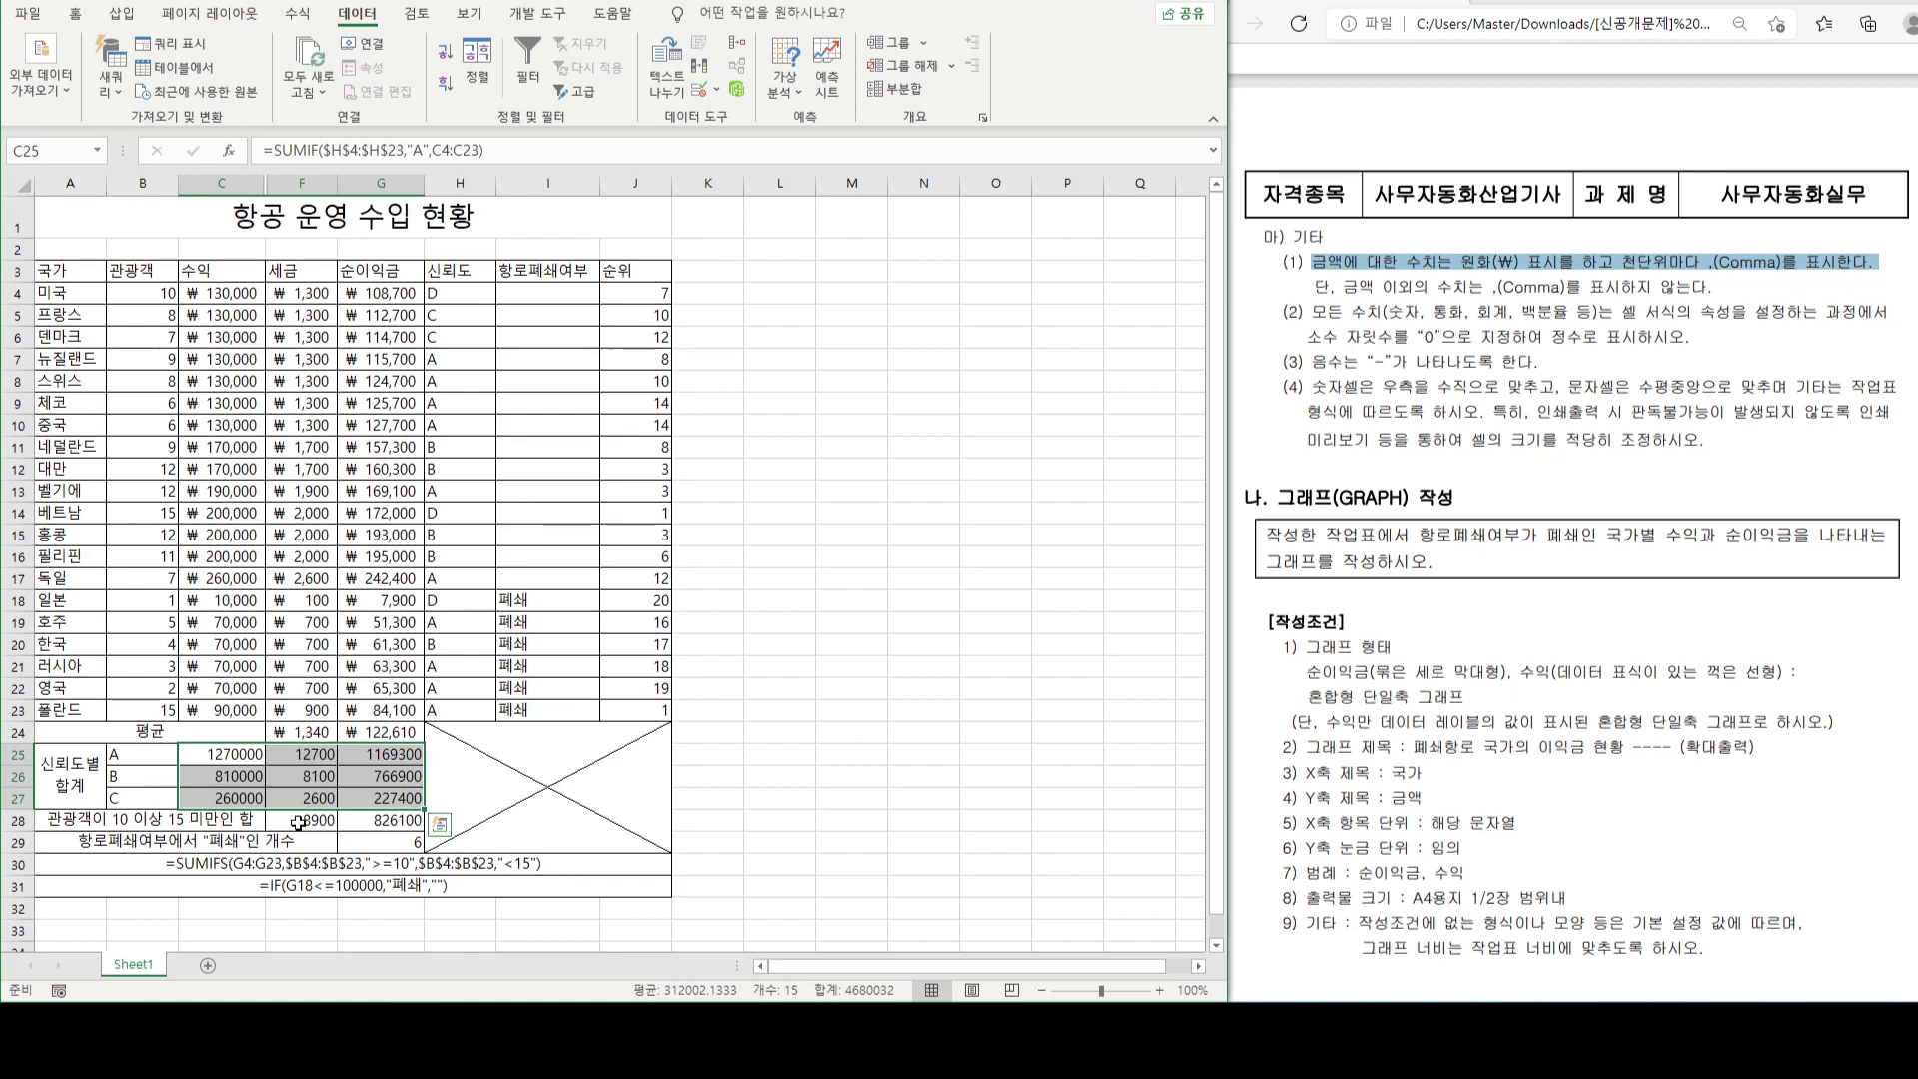
pyautogui.moveTo(298, 824); pyautogui.dragTo(380, 826)
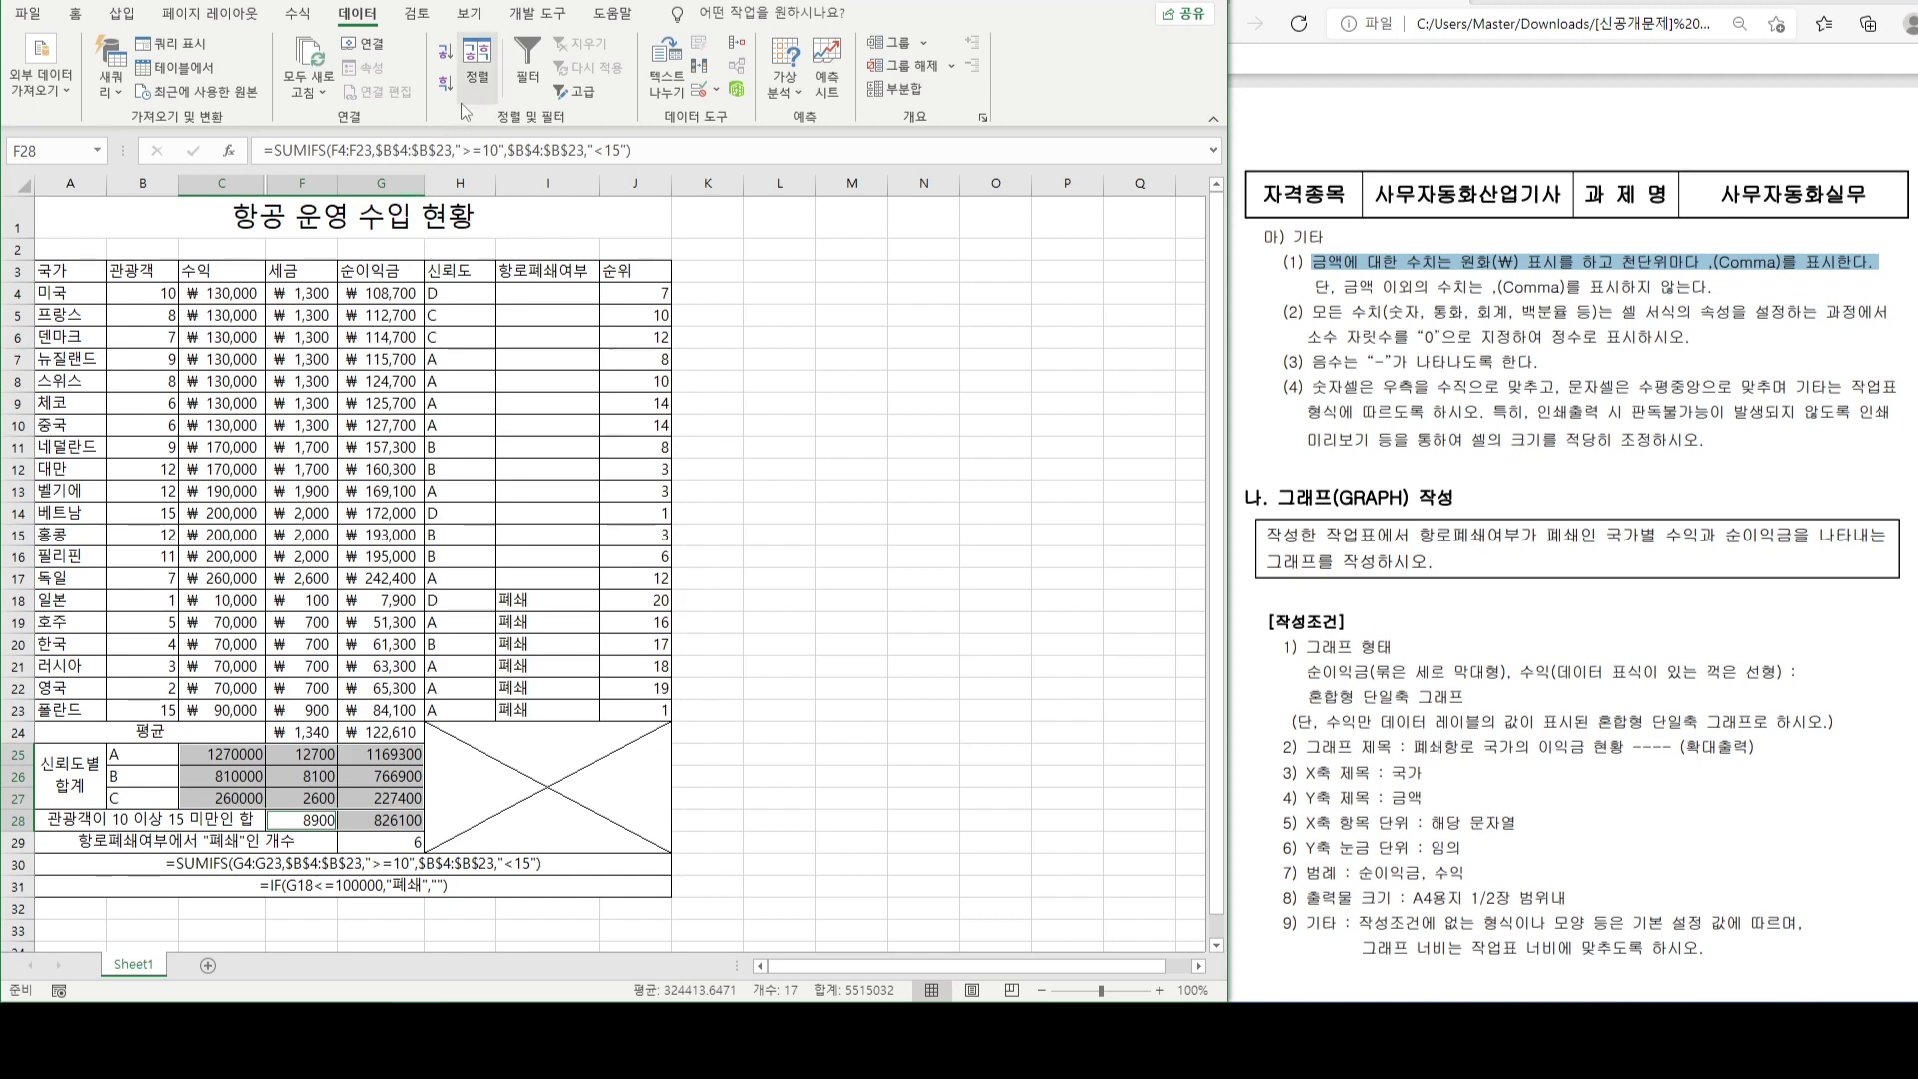
pyautogui.click(89, 17)
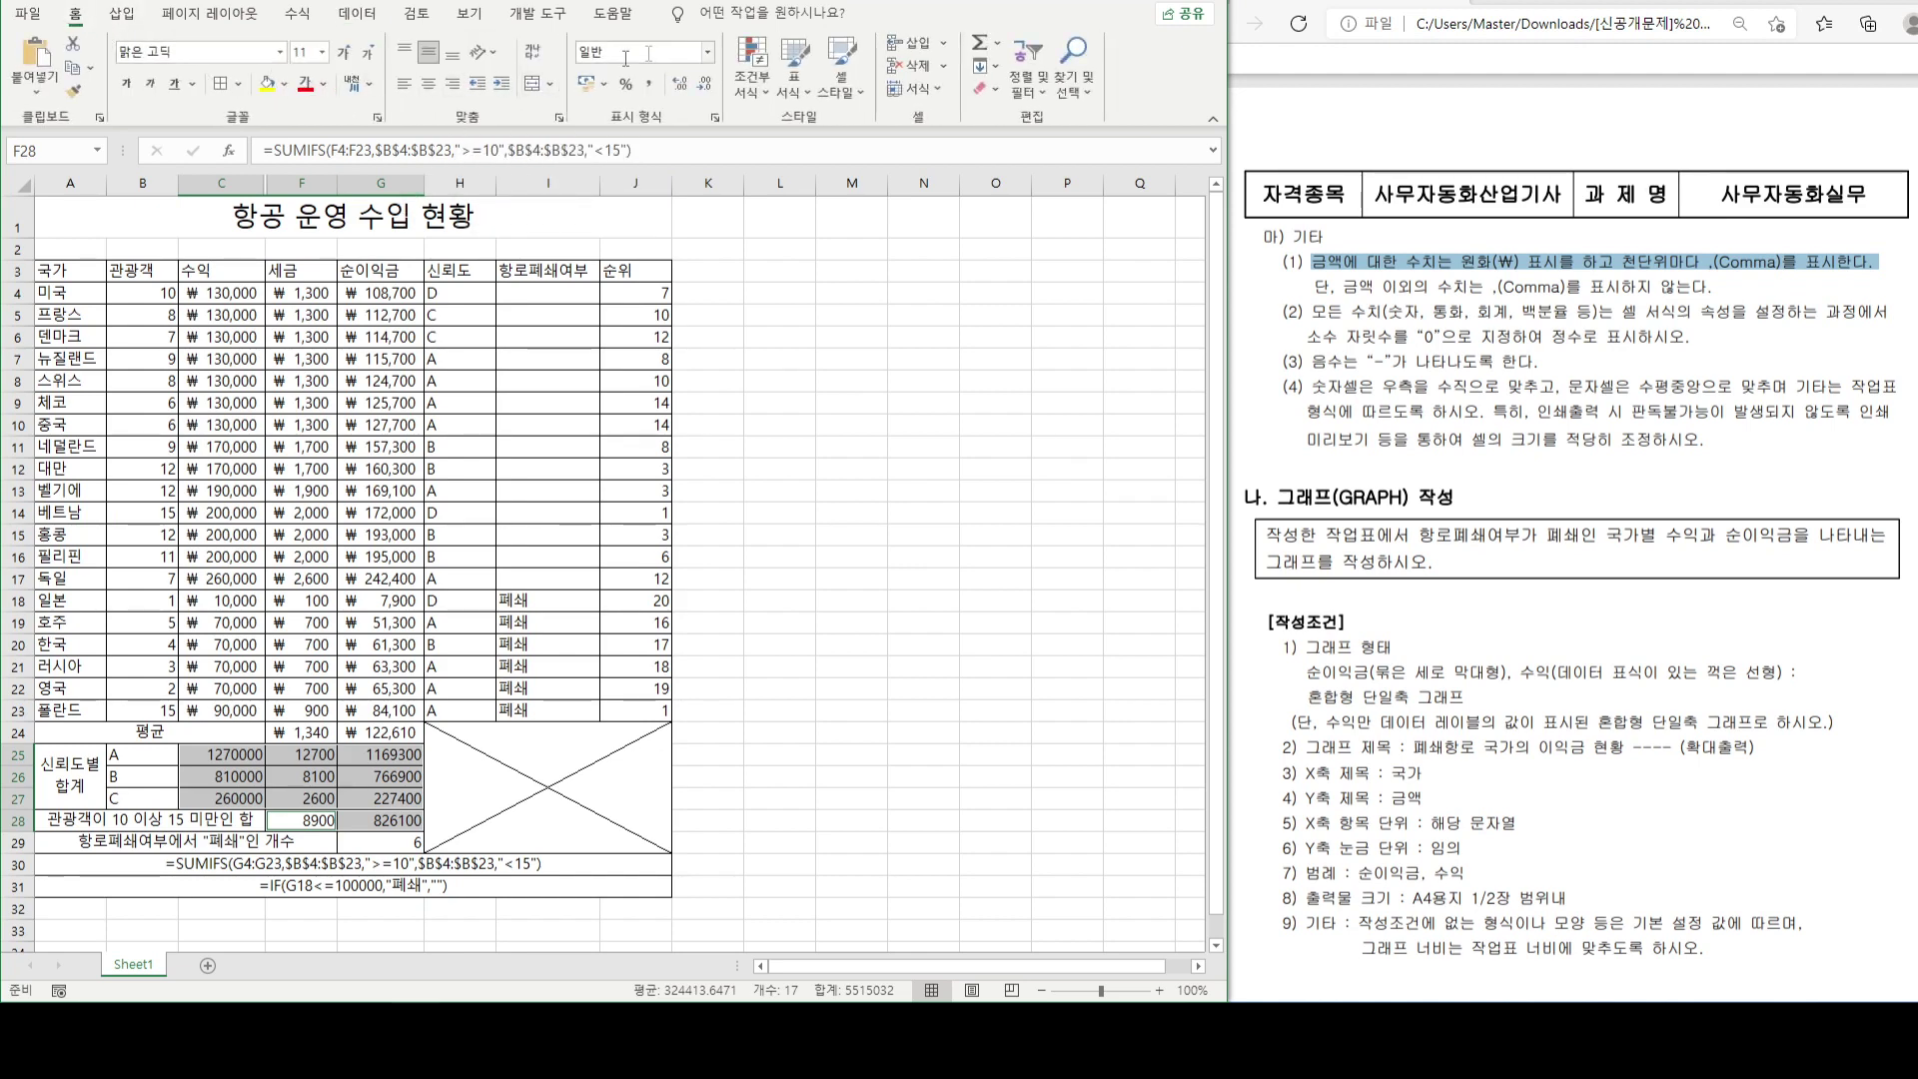
pyautogui.click(708, 52)
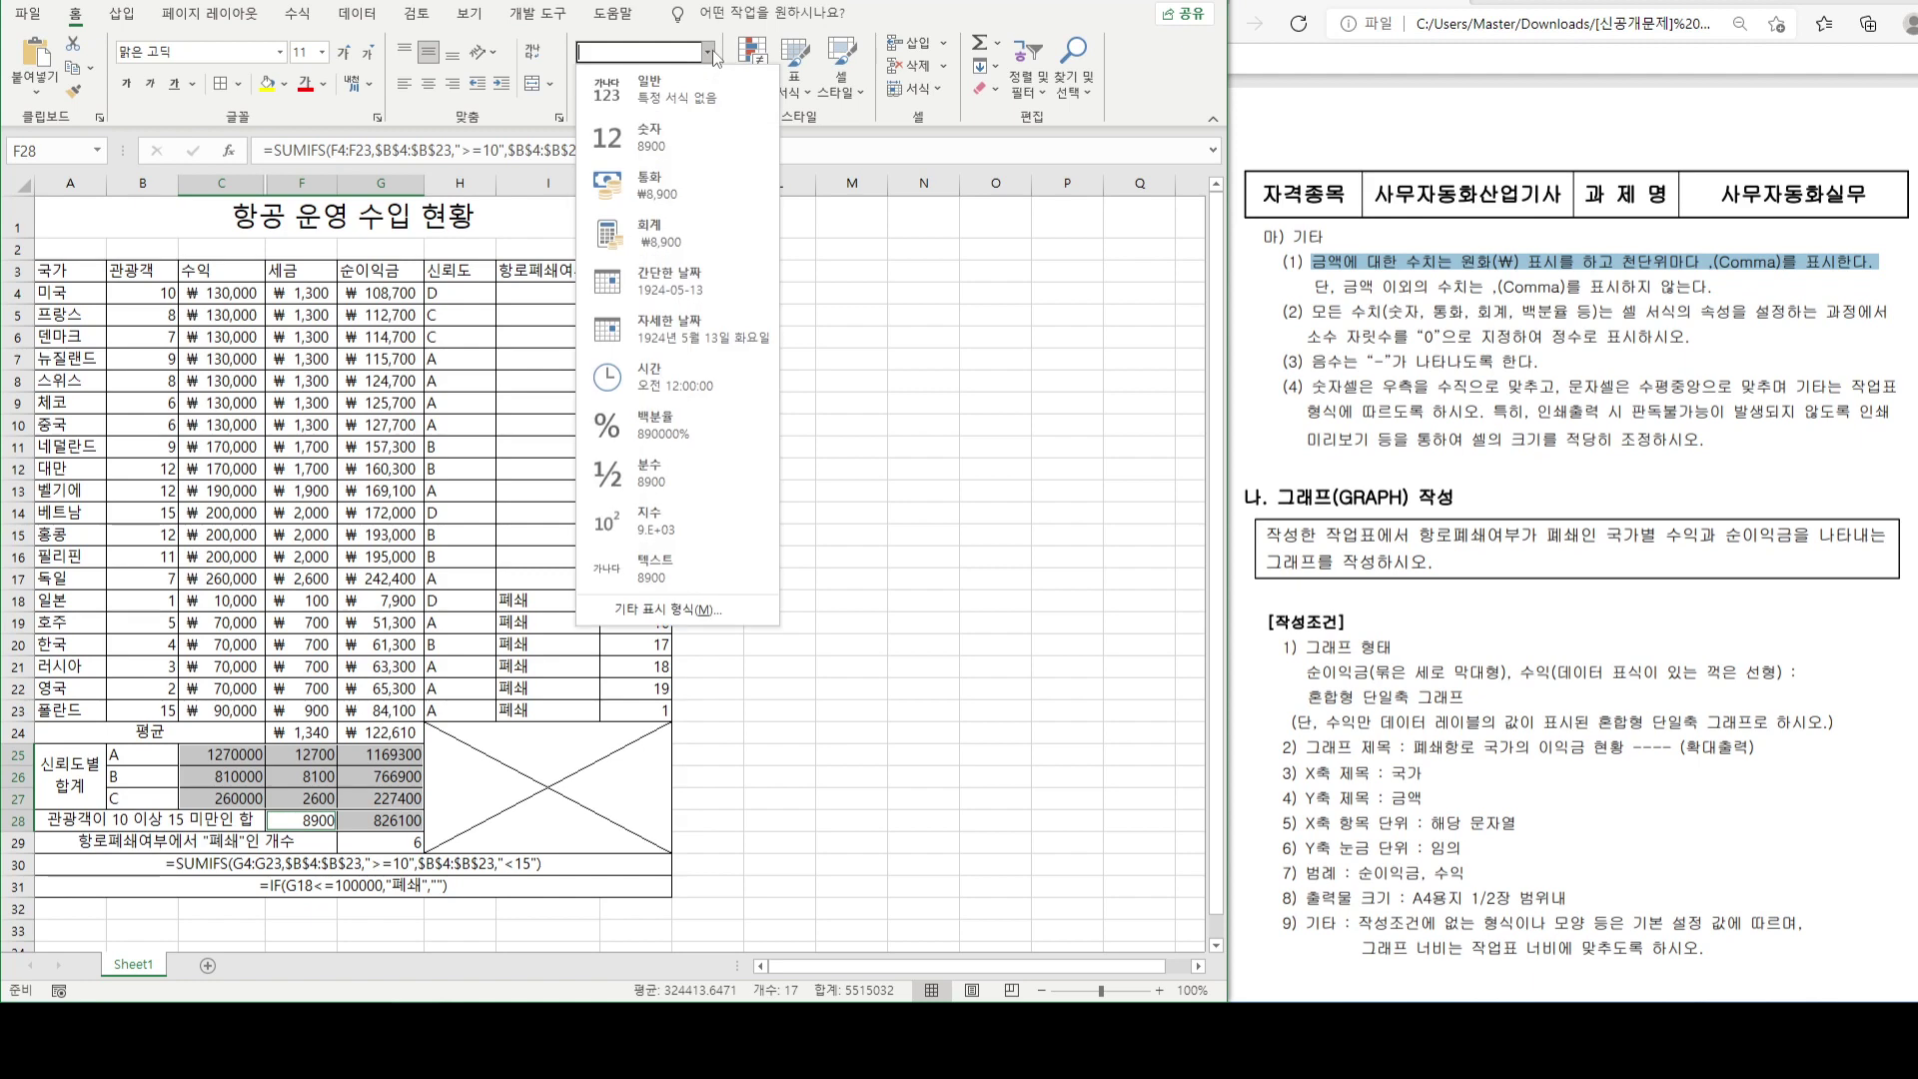
pyautogui.click(686, 226)
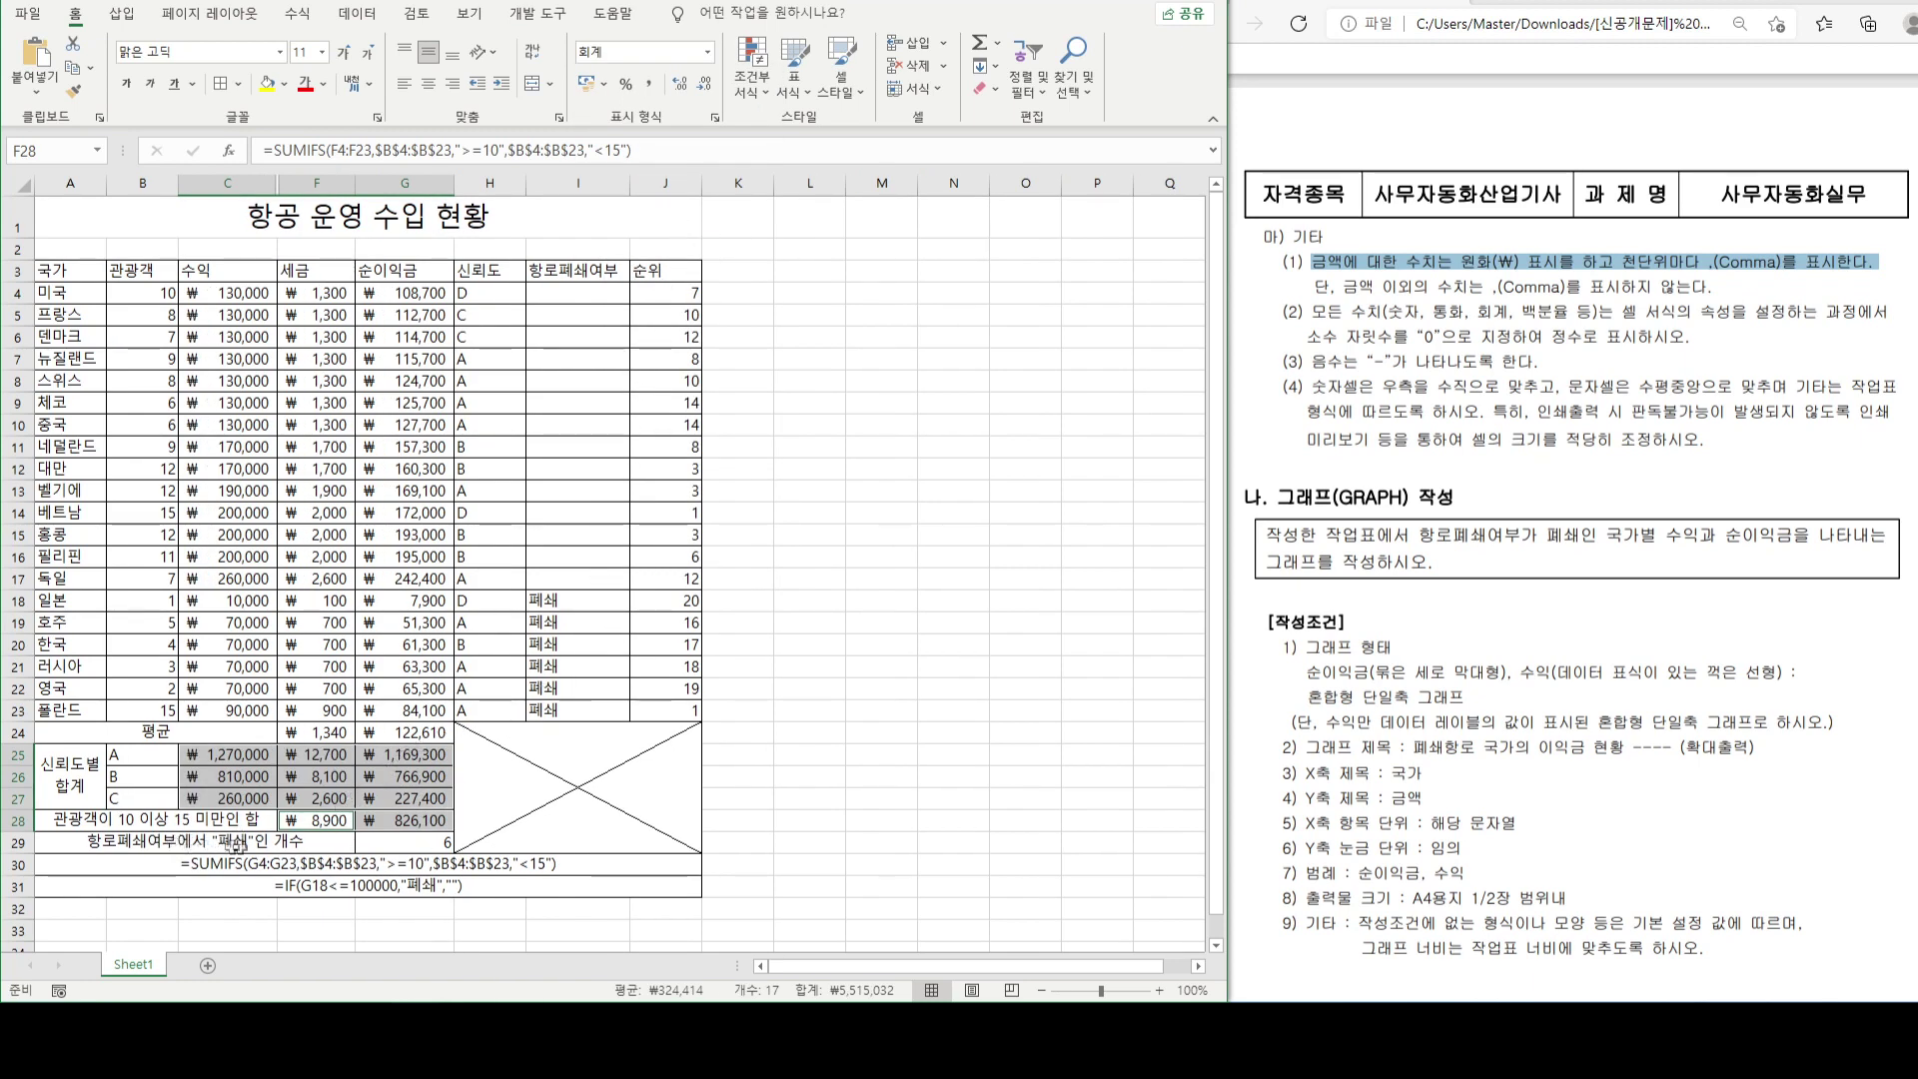
# - Check item ⑪ on the task sheet and append &"개" to the COUNTIF formula in G29
pyautogui.click(404, 848)
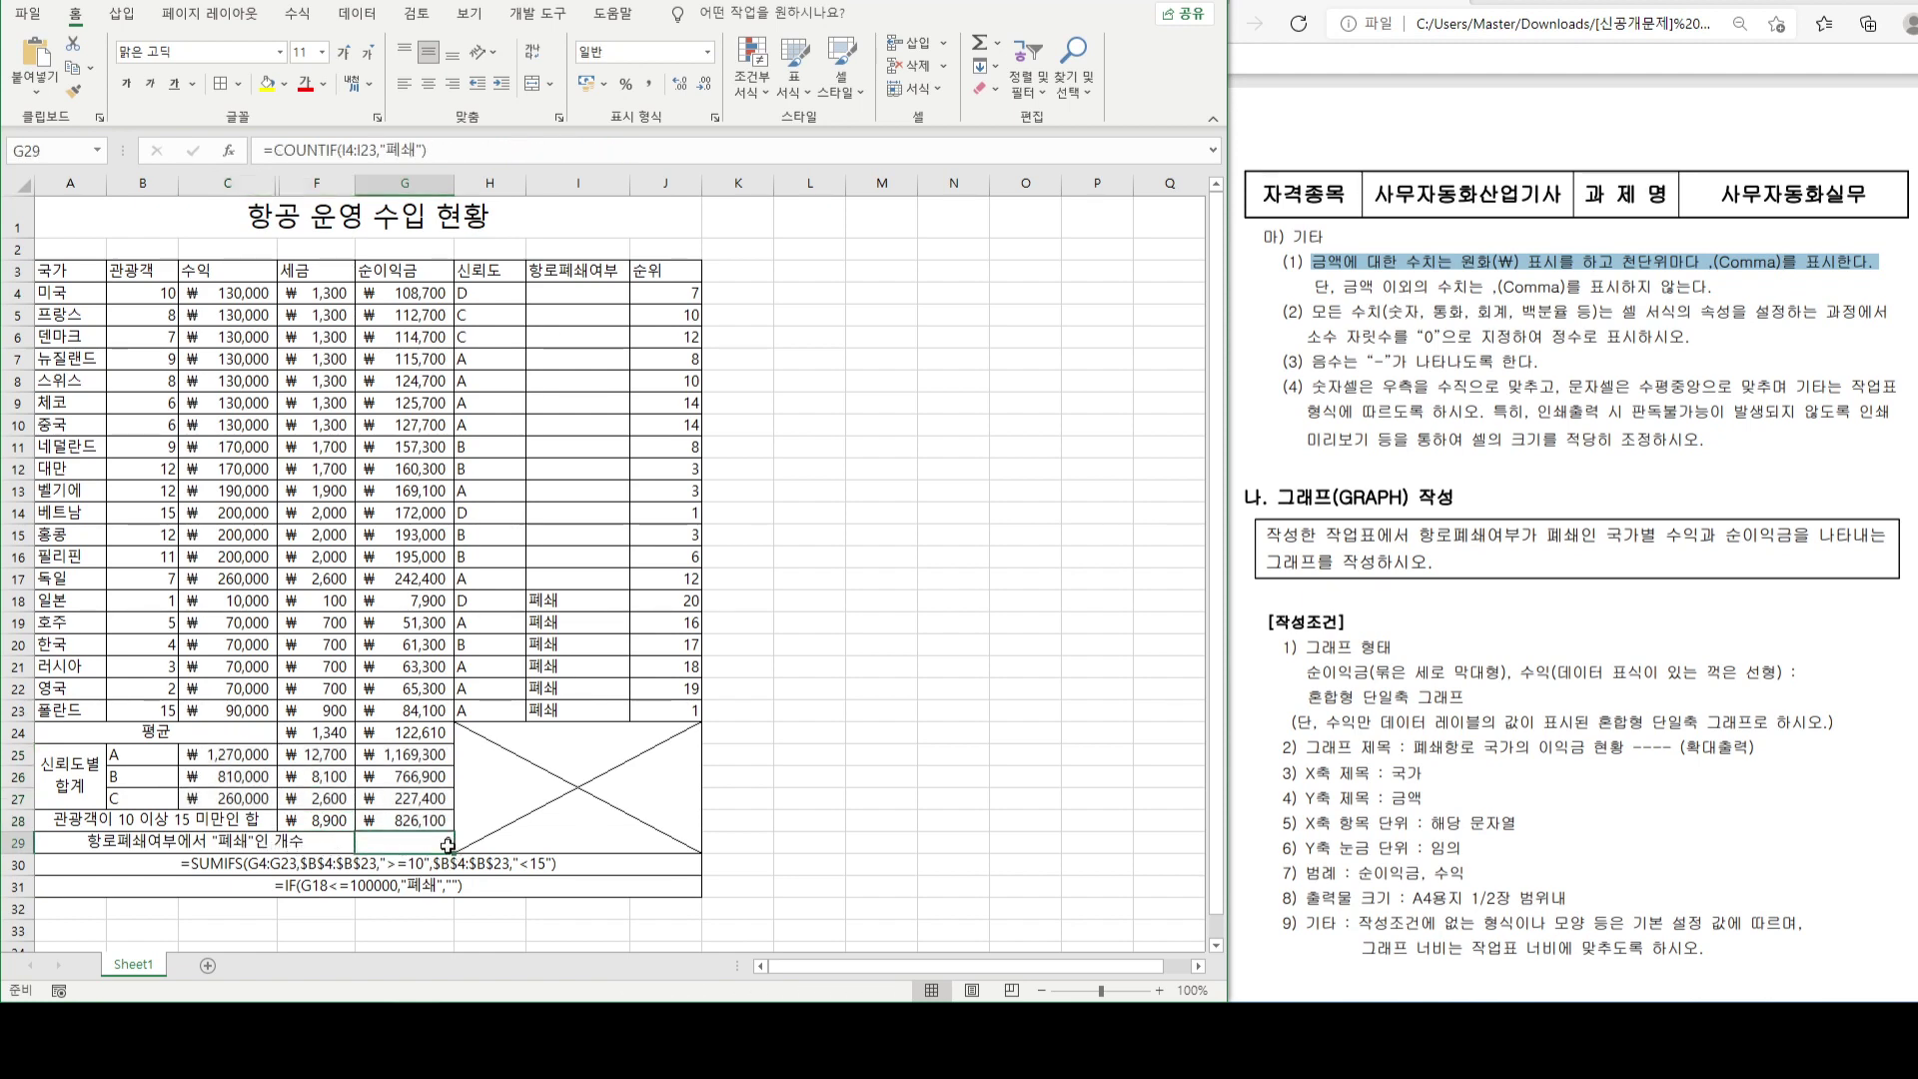
pyautogui.click(1406, 415)
pyautogui.scroll(1, 1401, 657)
pyautogui.scroll(5, 1401, 658)
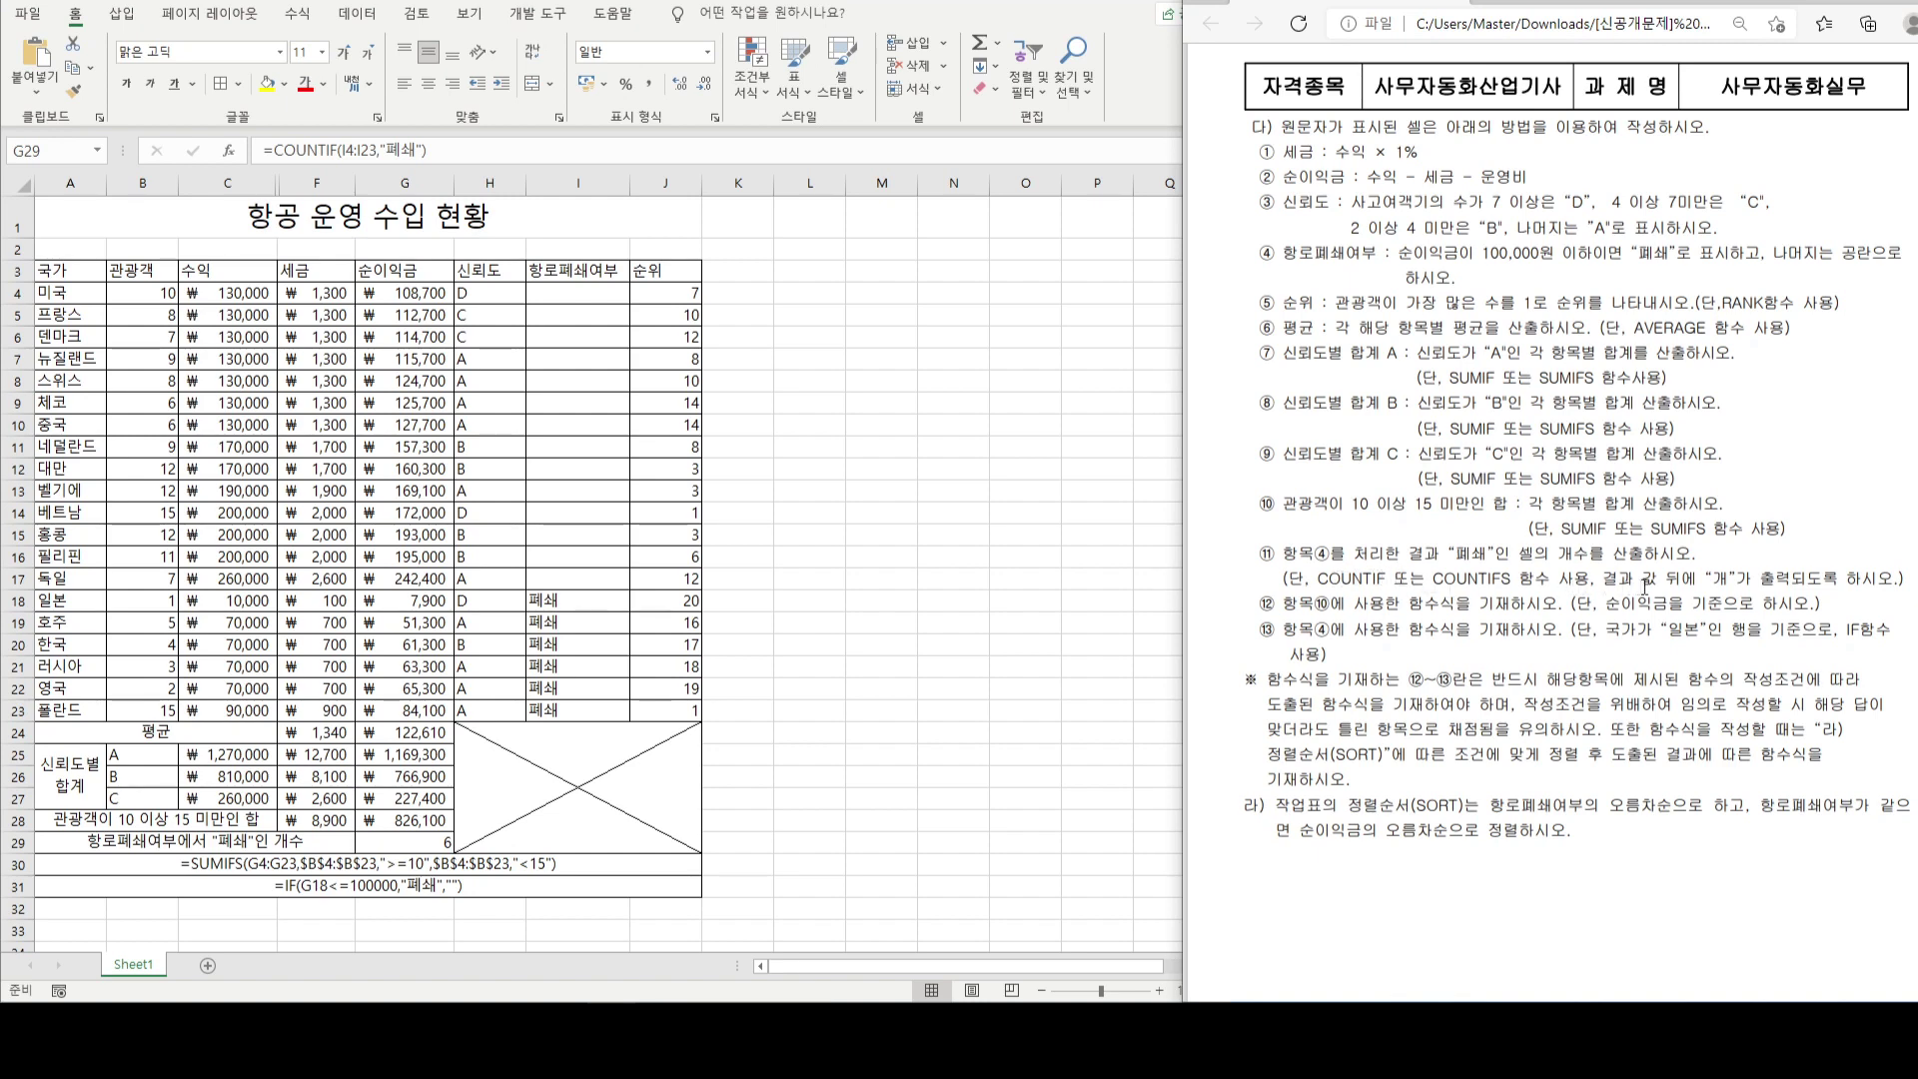
pyautogui.moveTo(1704, 577); pyautogui.dragTo(1739, 578)
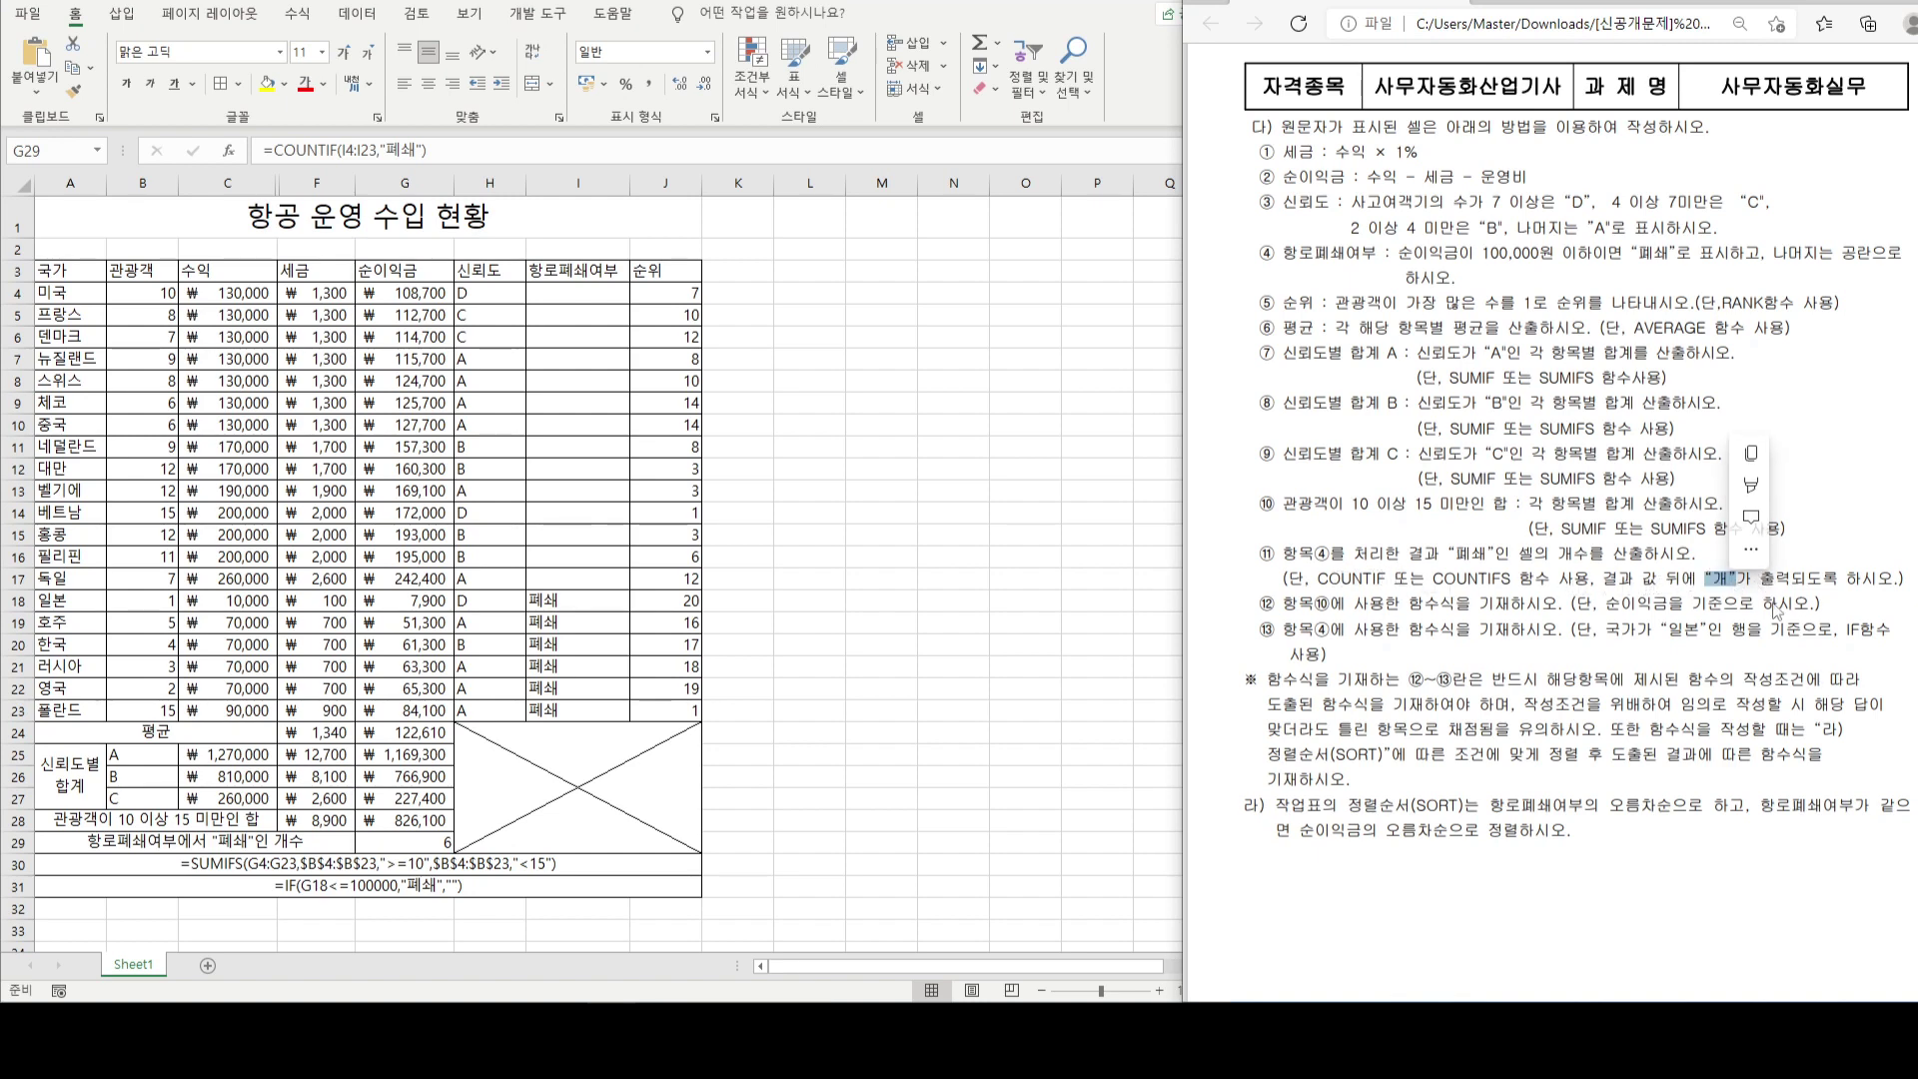
pyautogui.click(445, 842)
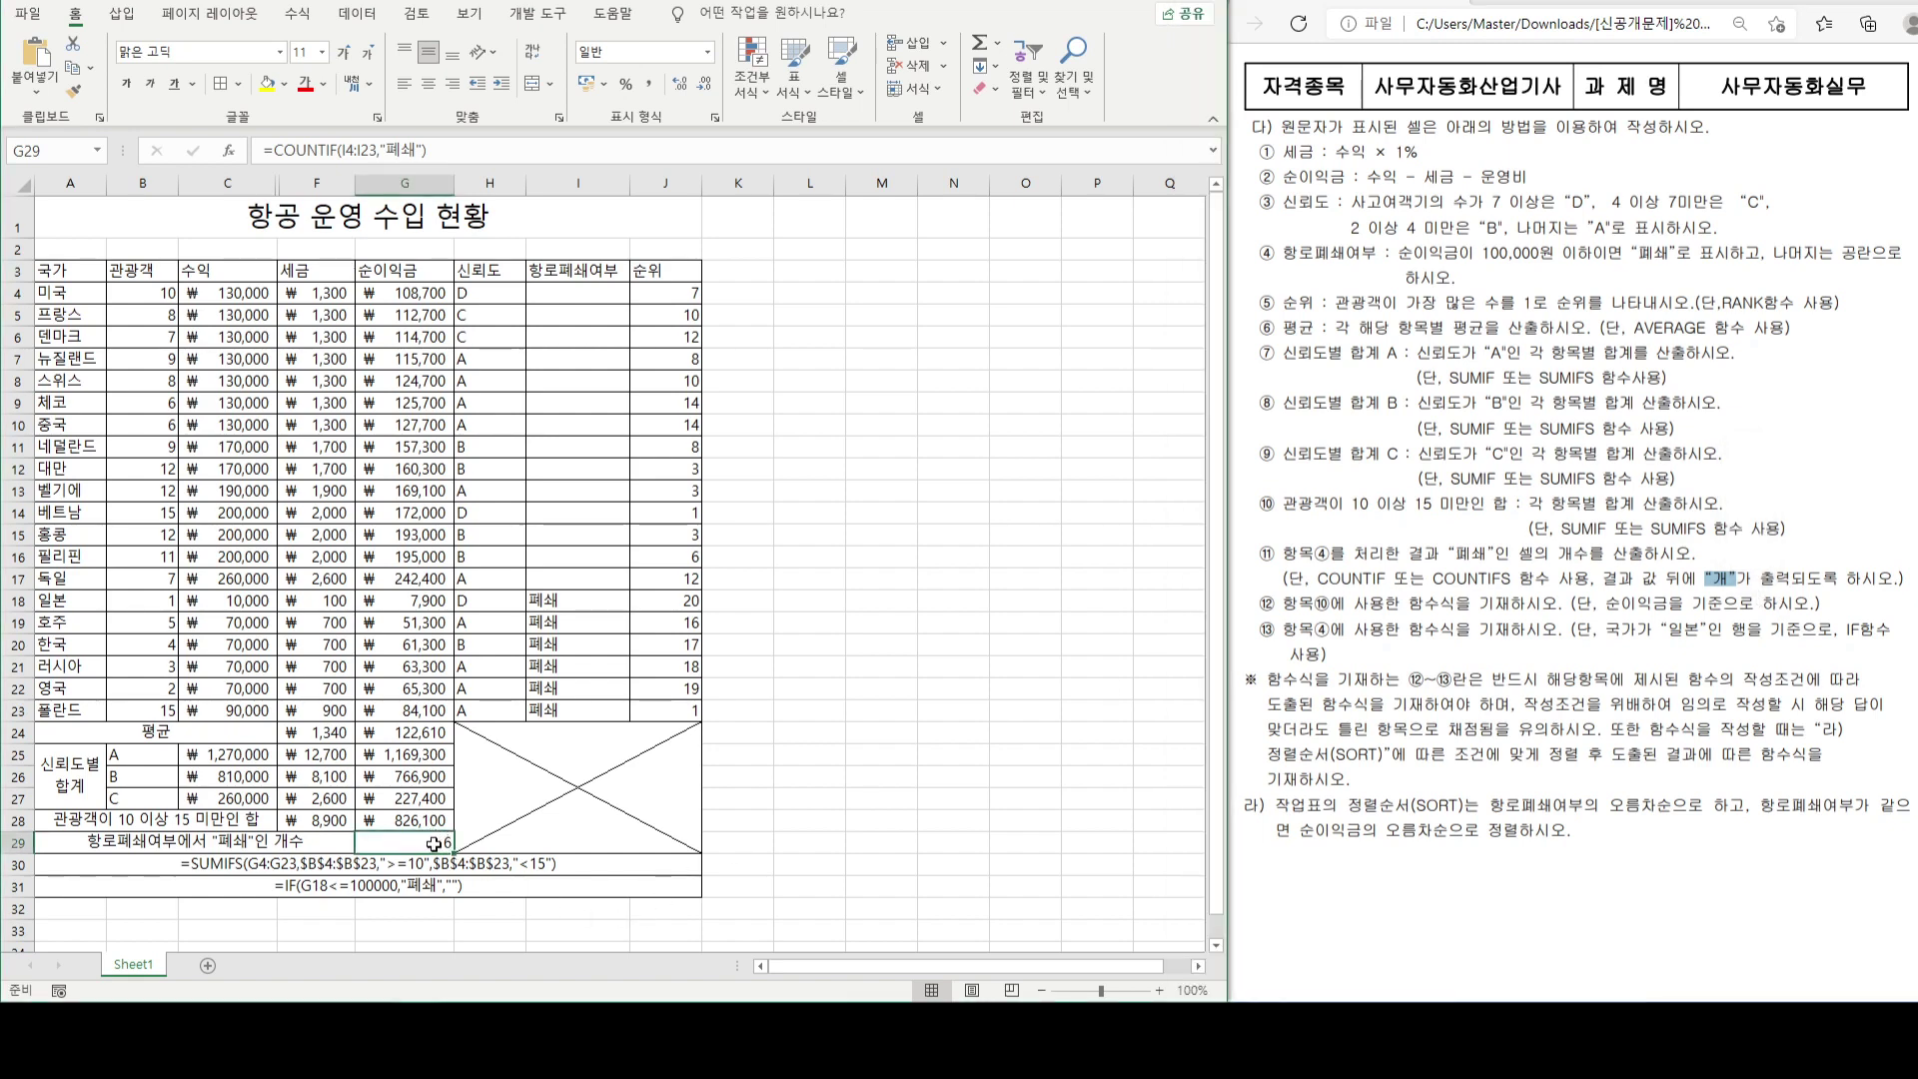
pyautogui.click(483, 158)
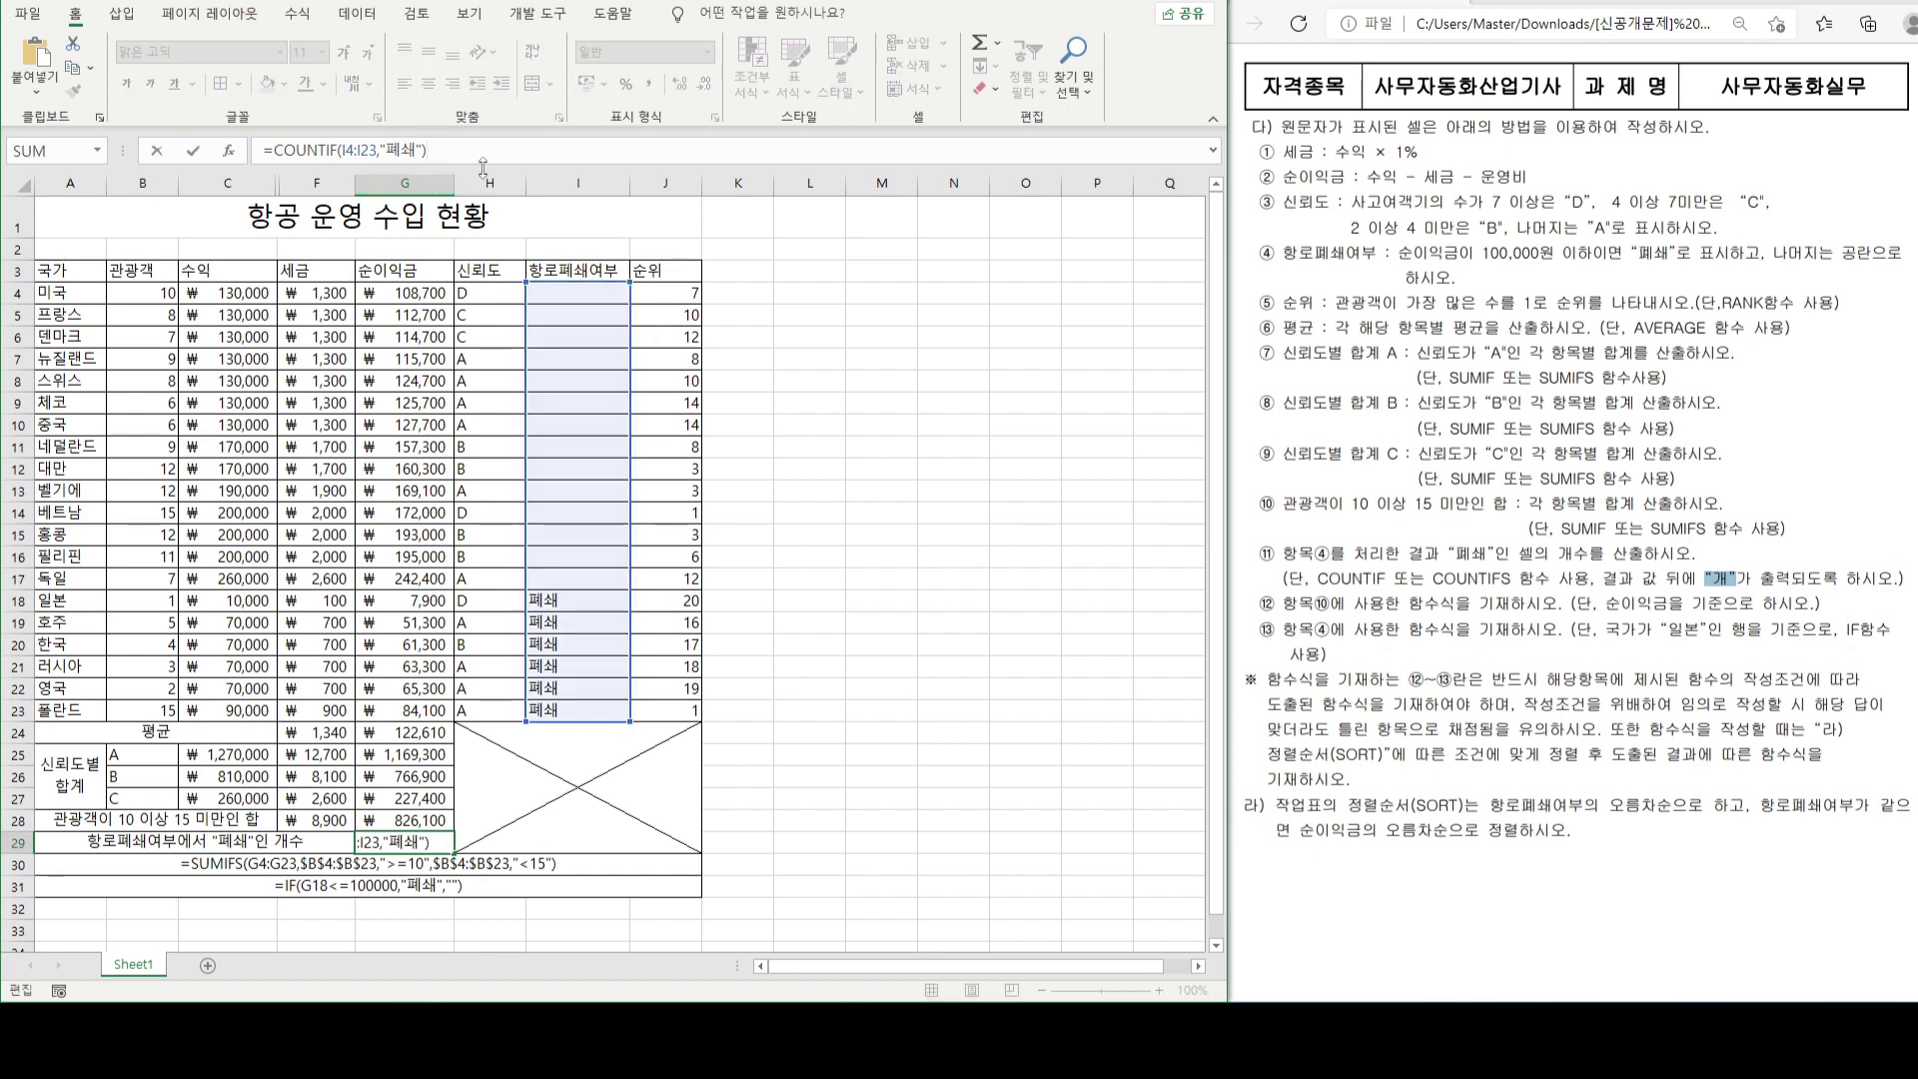
pyautogui.write('&"개"')
pyautogui.press('Return')
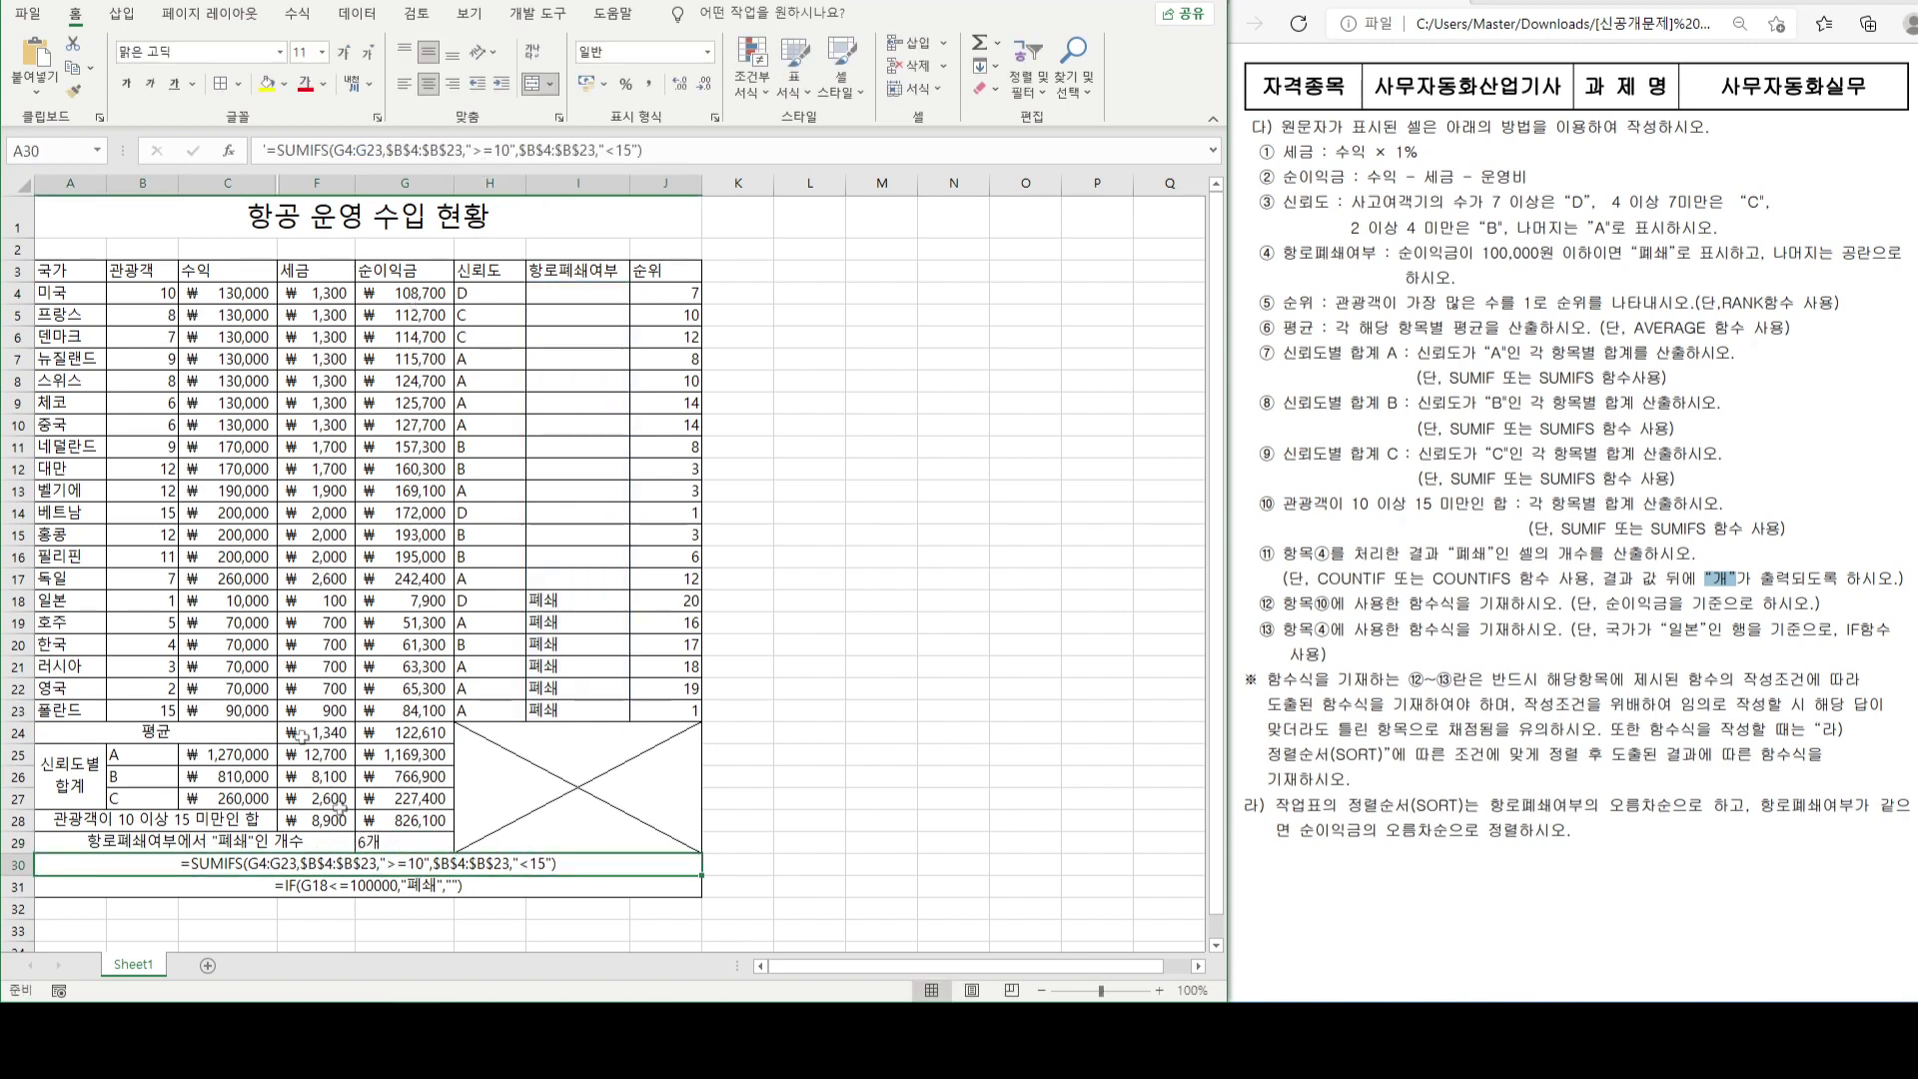
# - Center G29, the row 3 headers, the country names in A4:A23, the 신뢰도 and 항로폐쇄여부 entries in H4:I23, and B25:B27
pyautogui.click(388, 837)
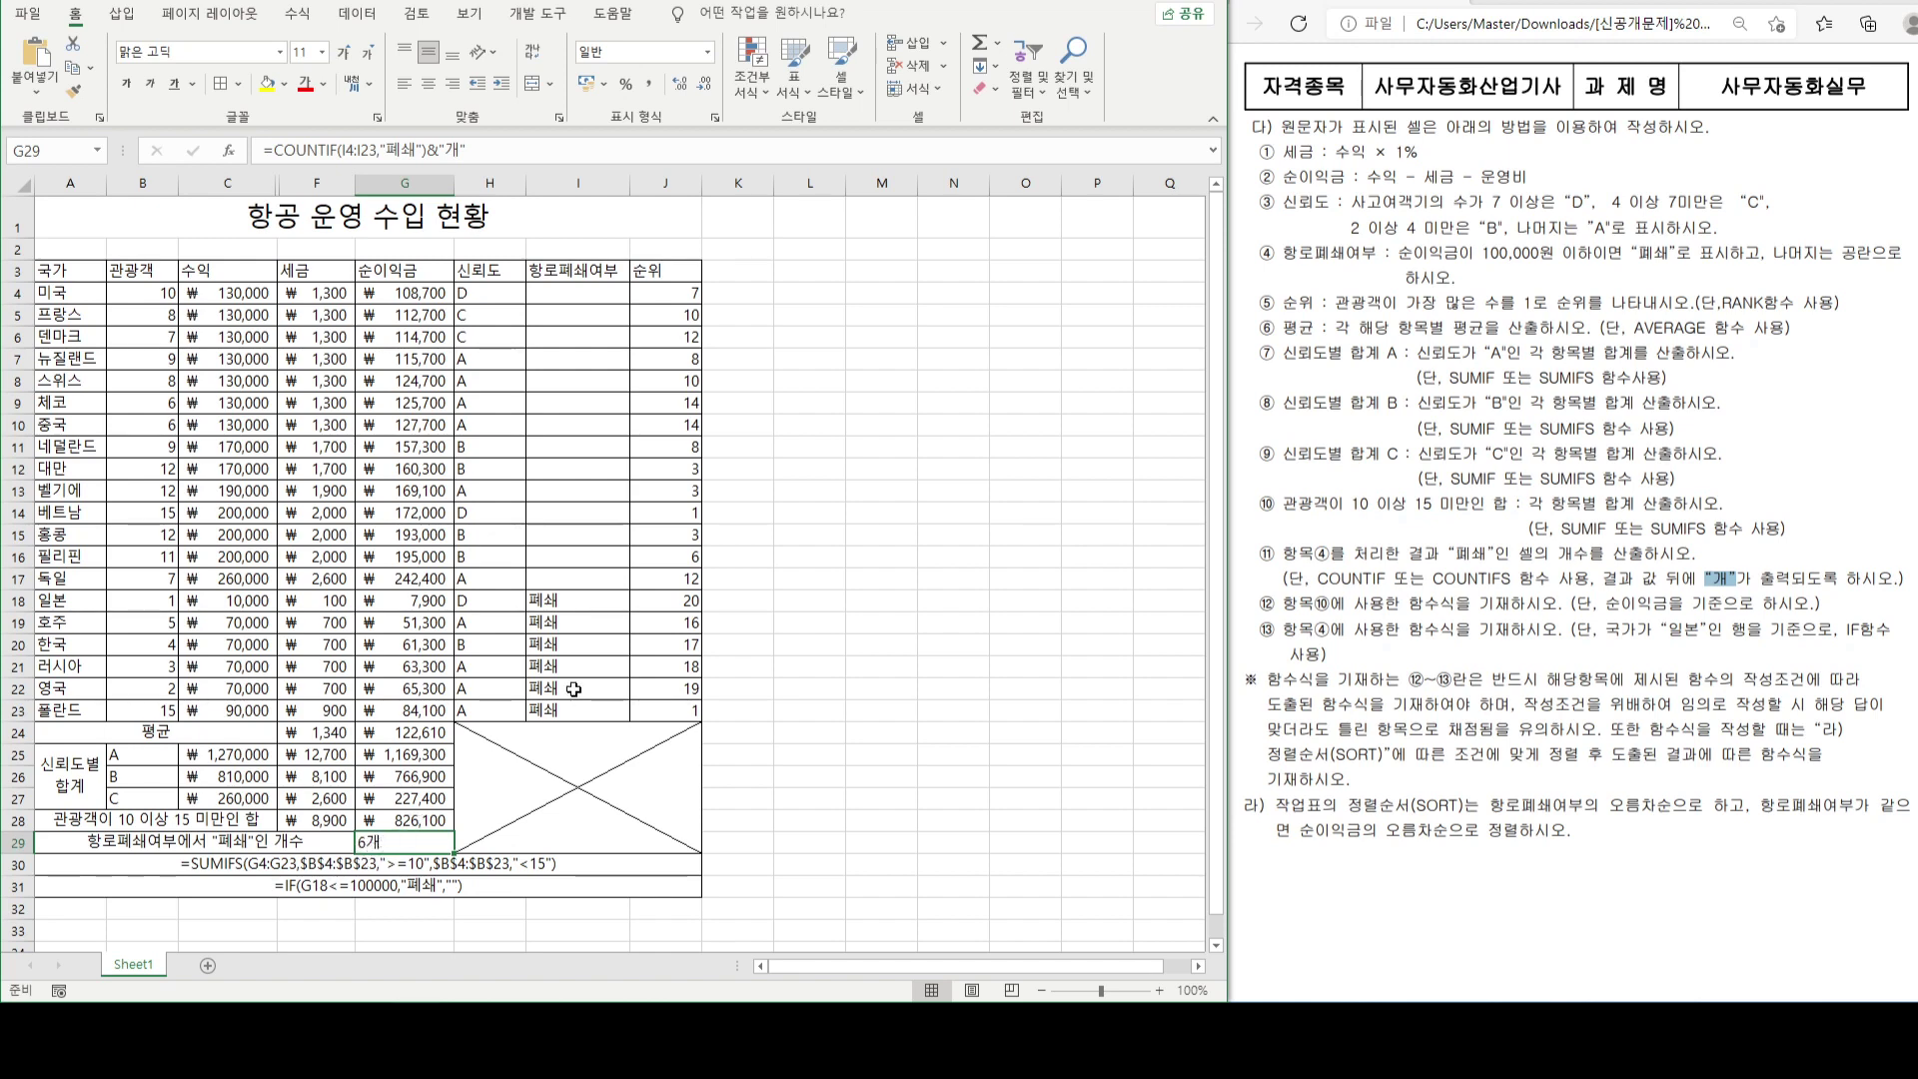
pyautogui.click(436, 87)
pyautogui.click(55, 278)
pyautogui.moveTo(55, 285); pyautogui.dragTo(60, 712)
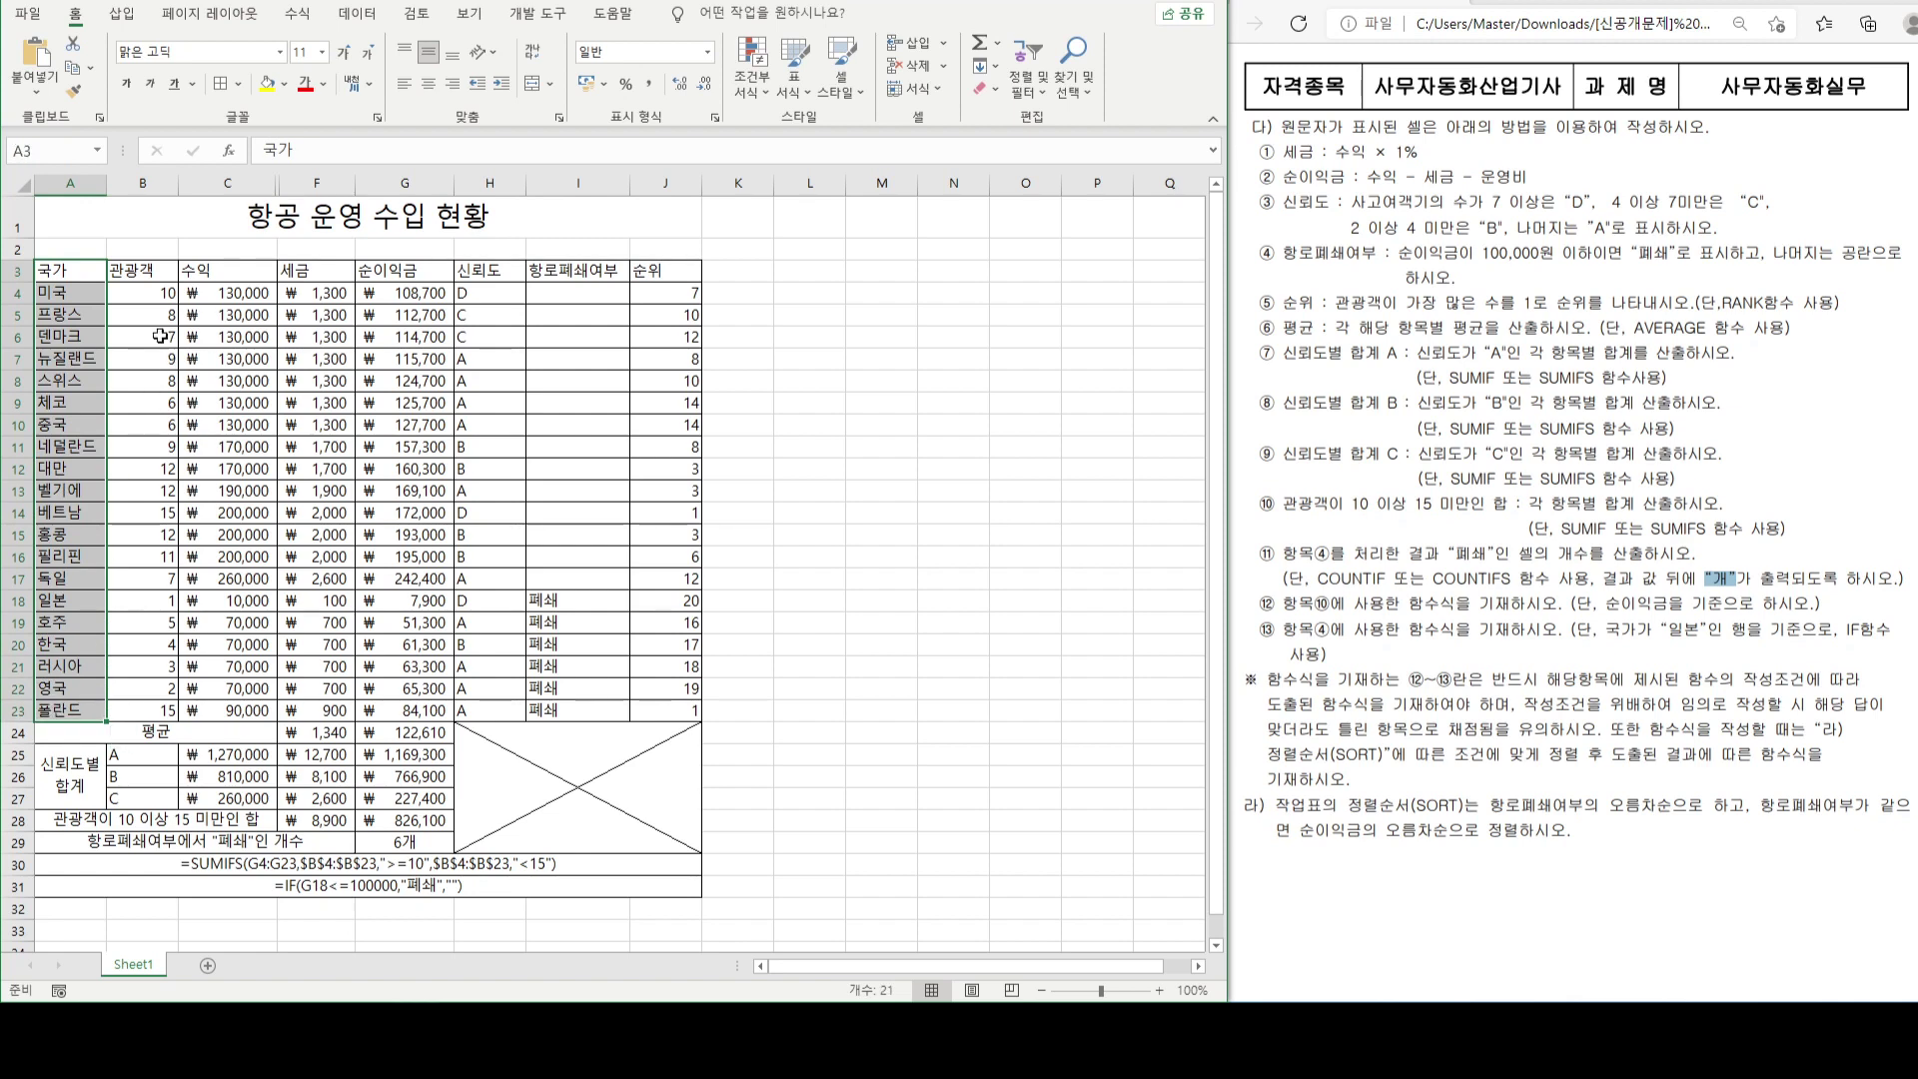
pyautogui.moveTo(144, 268); pyautogui.dragTo(663, 269)
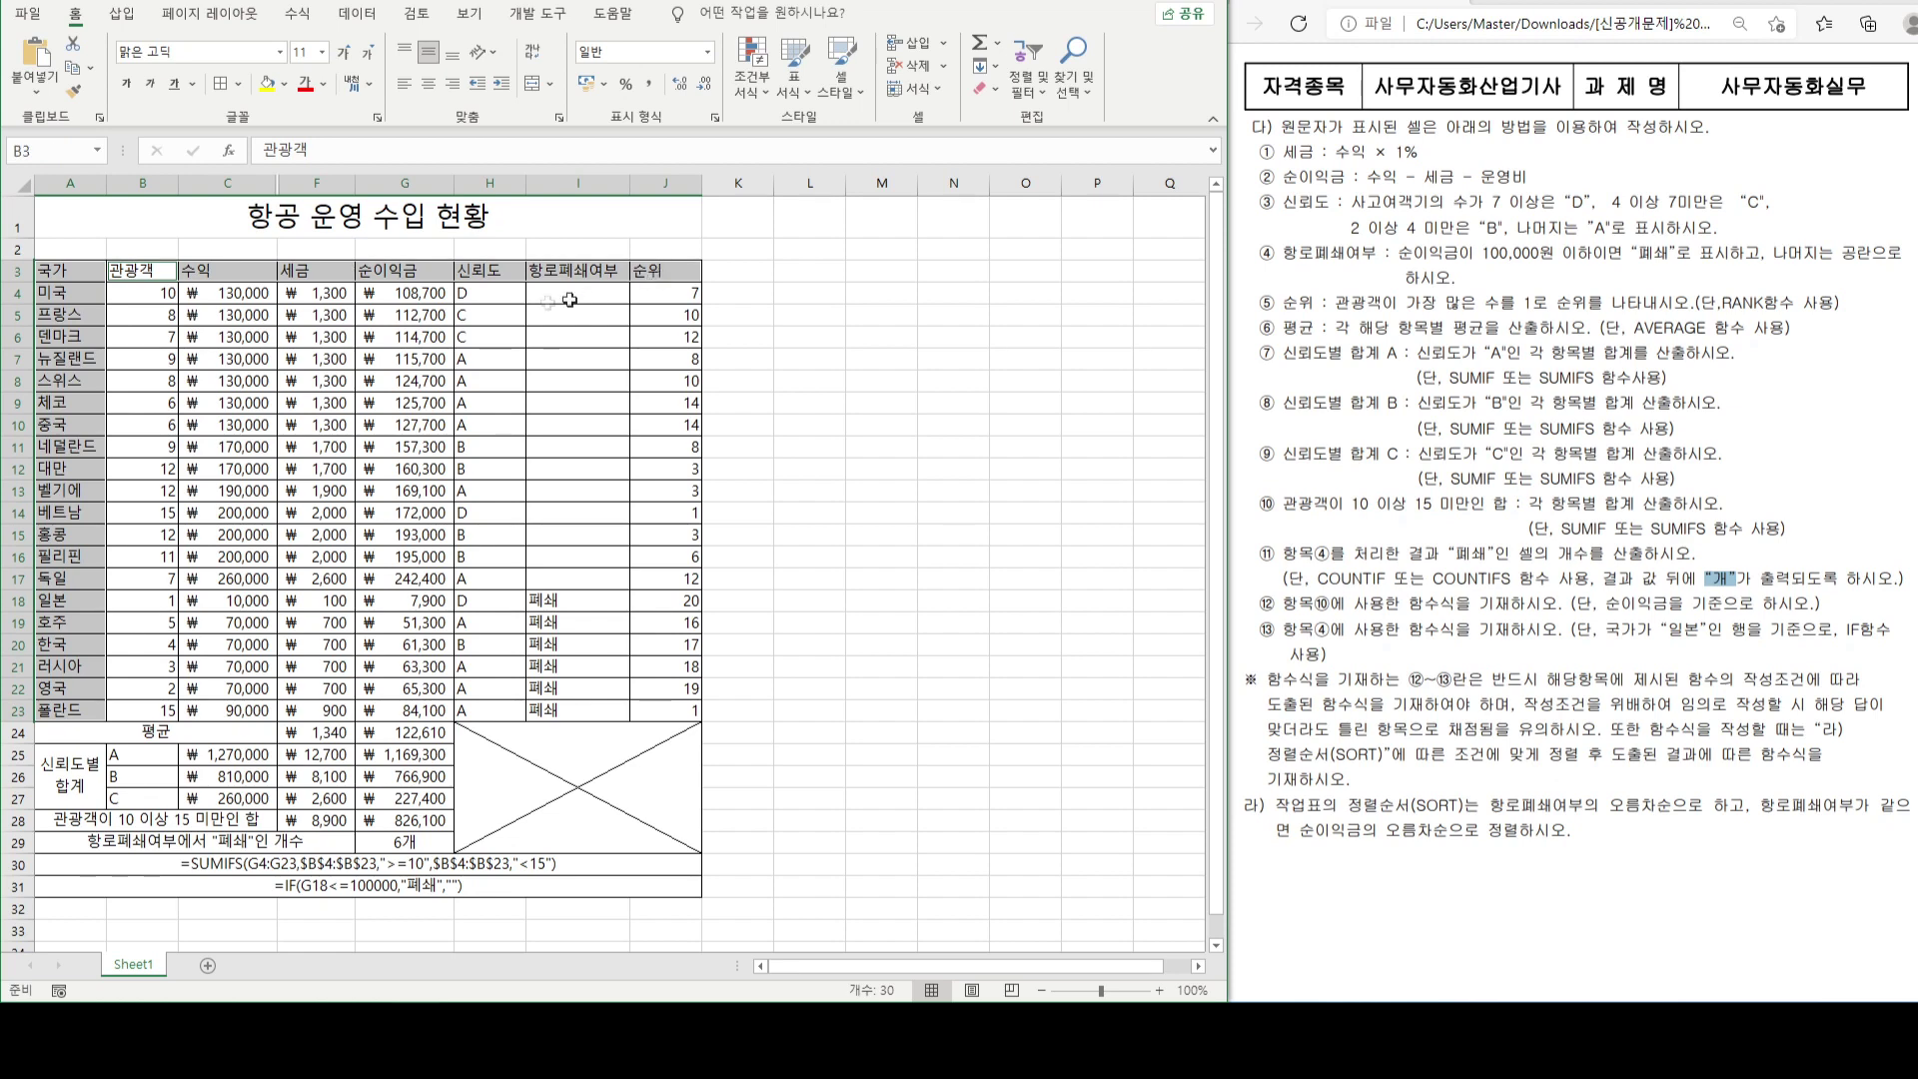
pyautogui.moveTo(490, 293); pyautogui.dragTo(557, 711)
pyautogui.moveTo(155, 755); pyautogui.dragTo(147, 805)
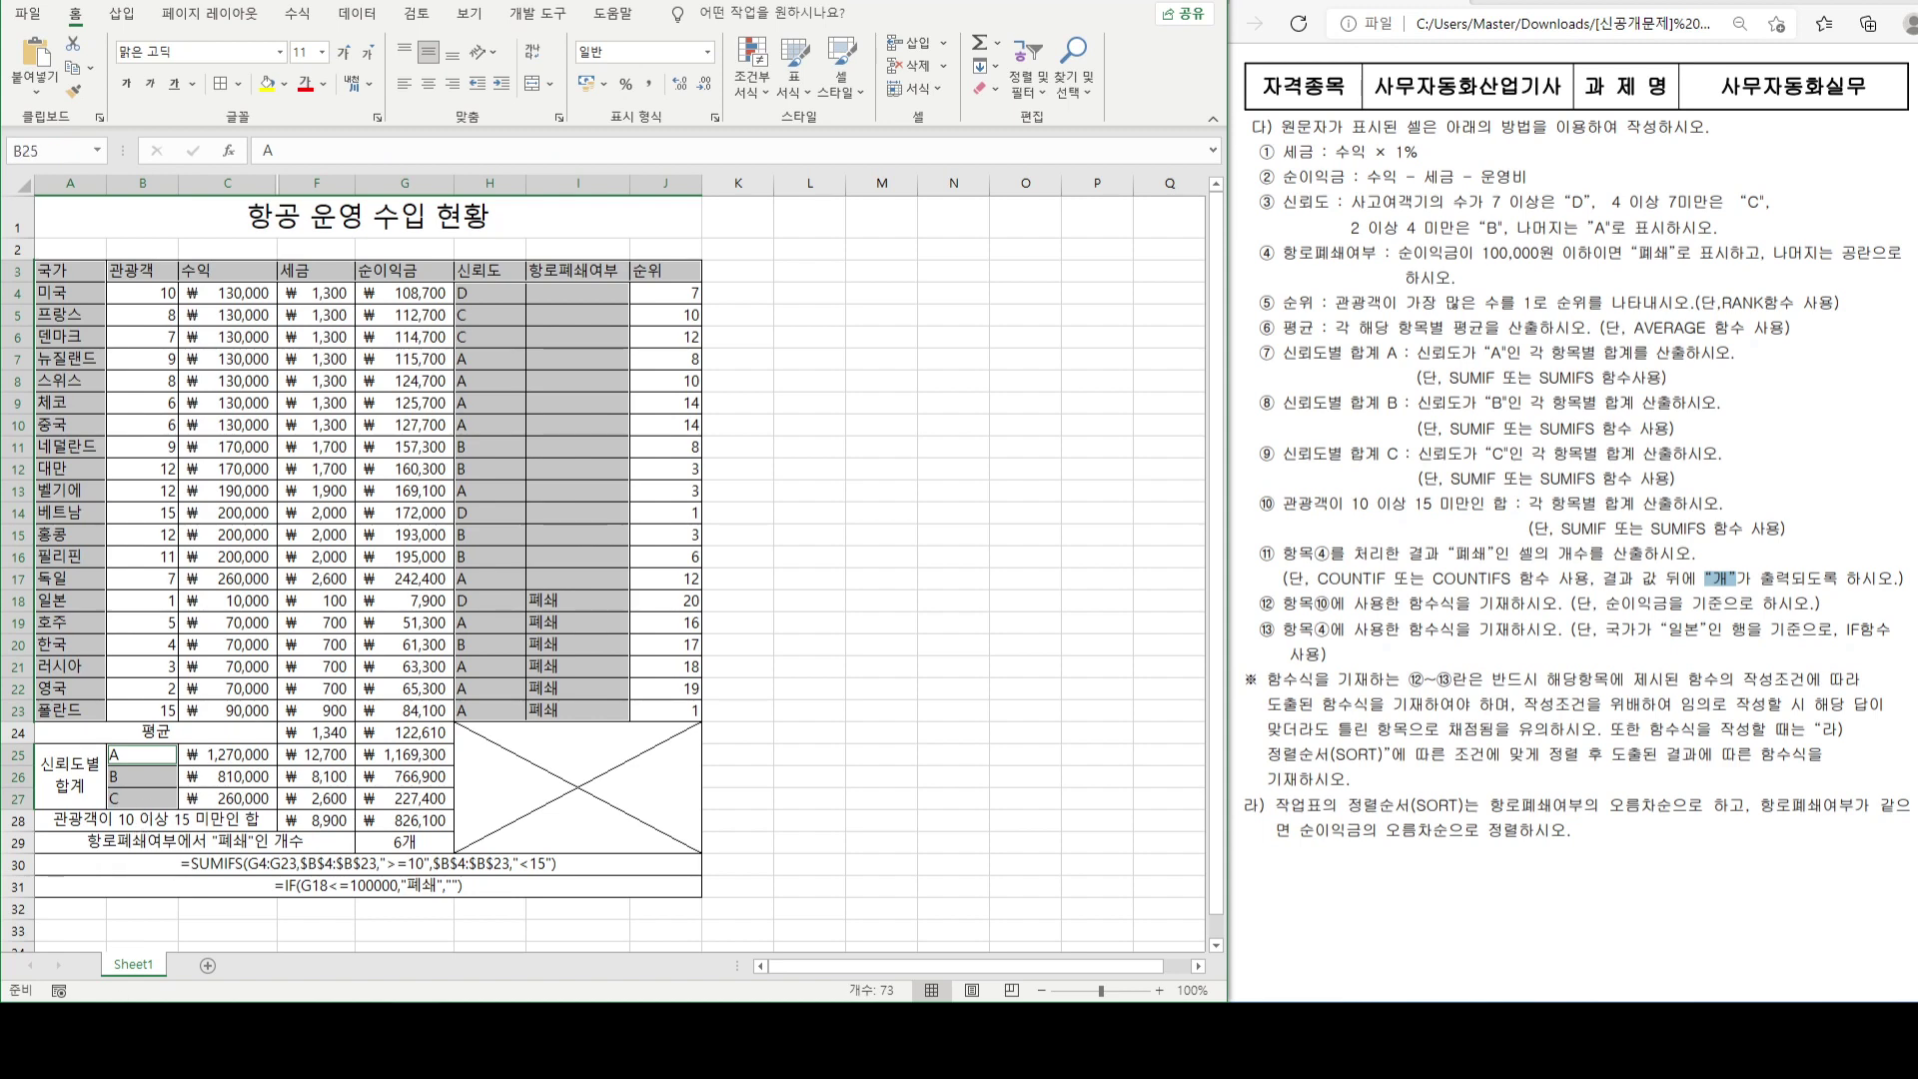
pyautogui.click(430, 85)
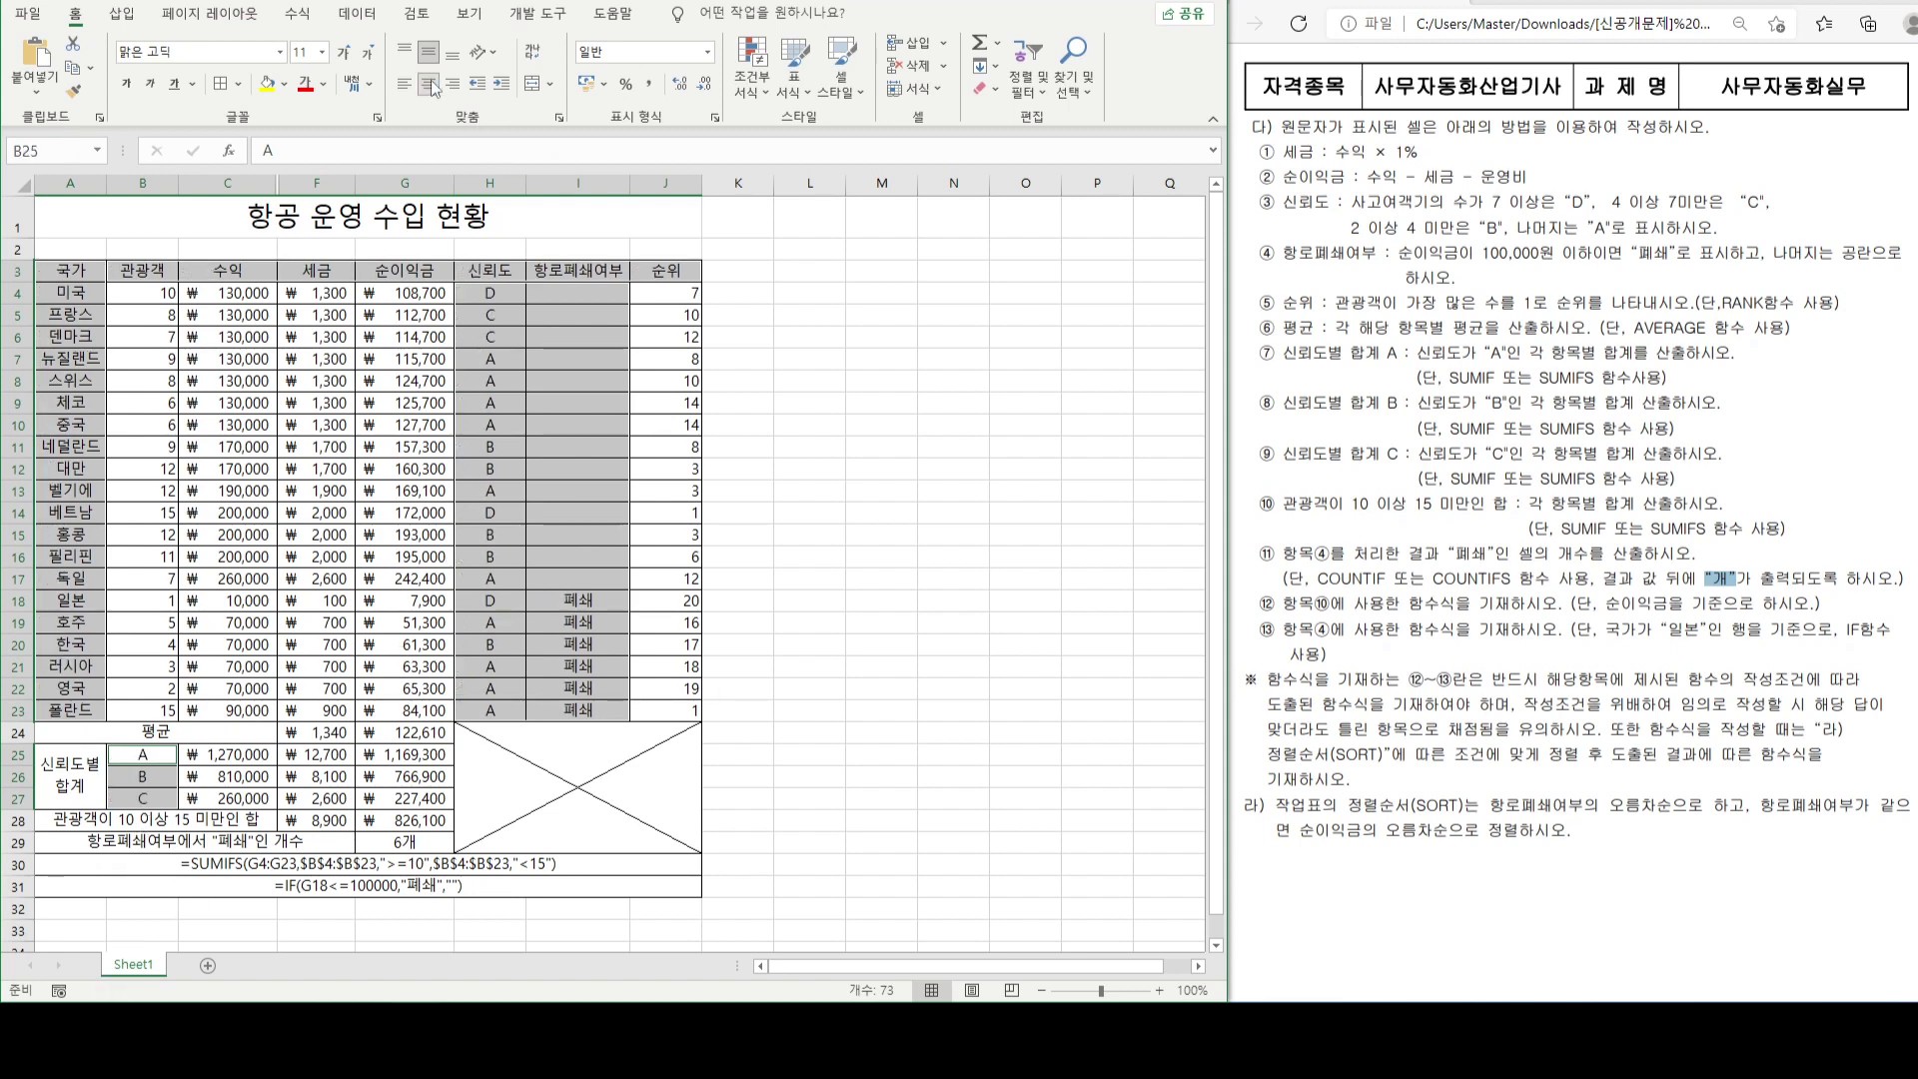
# - Check the alignment of the numbers in B4:B23 and J4:J23, and read the graph instructions on the task sheet
pyautogui.moveTo(168, 291); pyautogui.dragTo(165, 712)
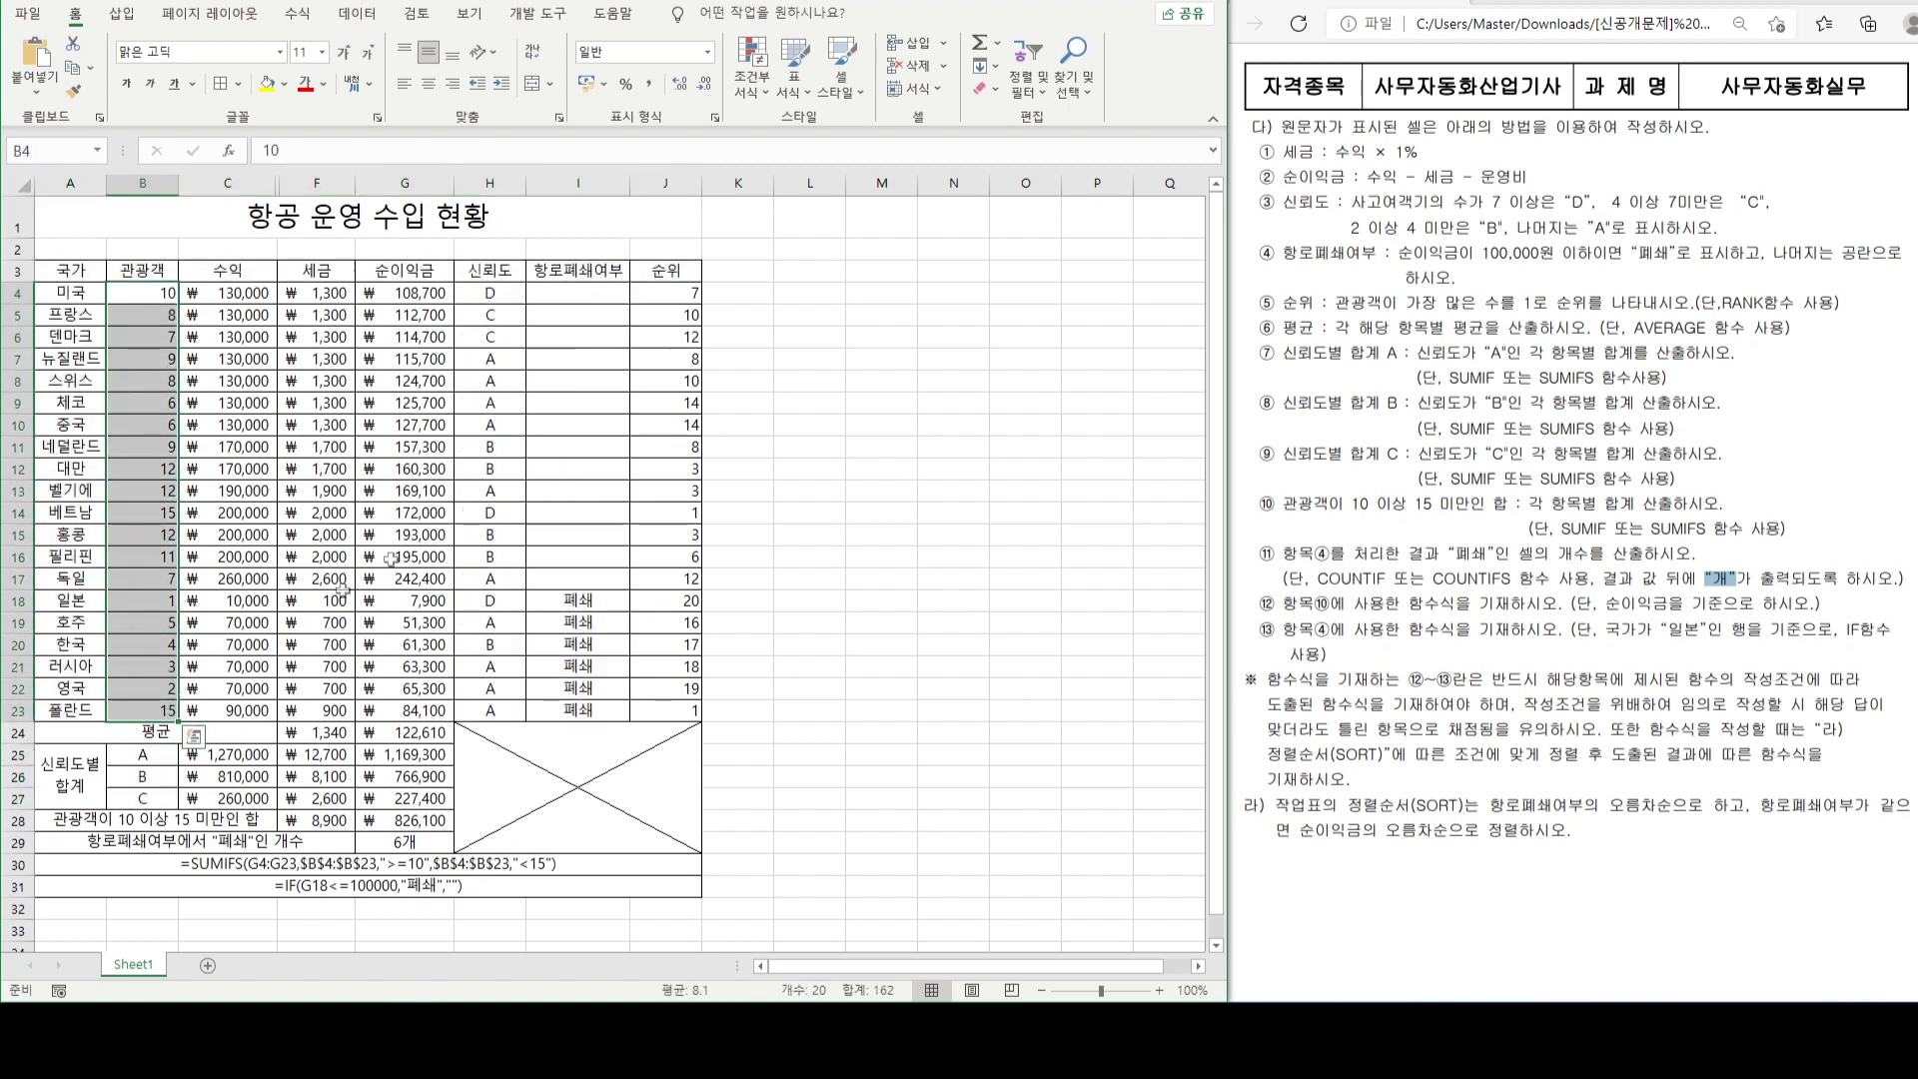
pyautogui.moveTo(685, 293); pyautogui.dragTo(670, 711)
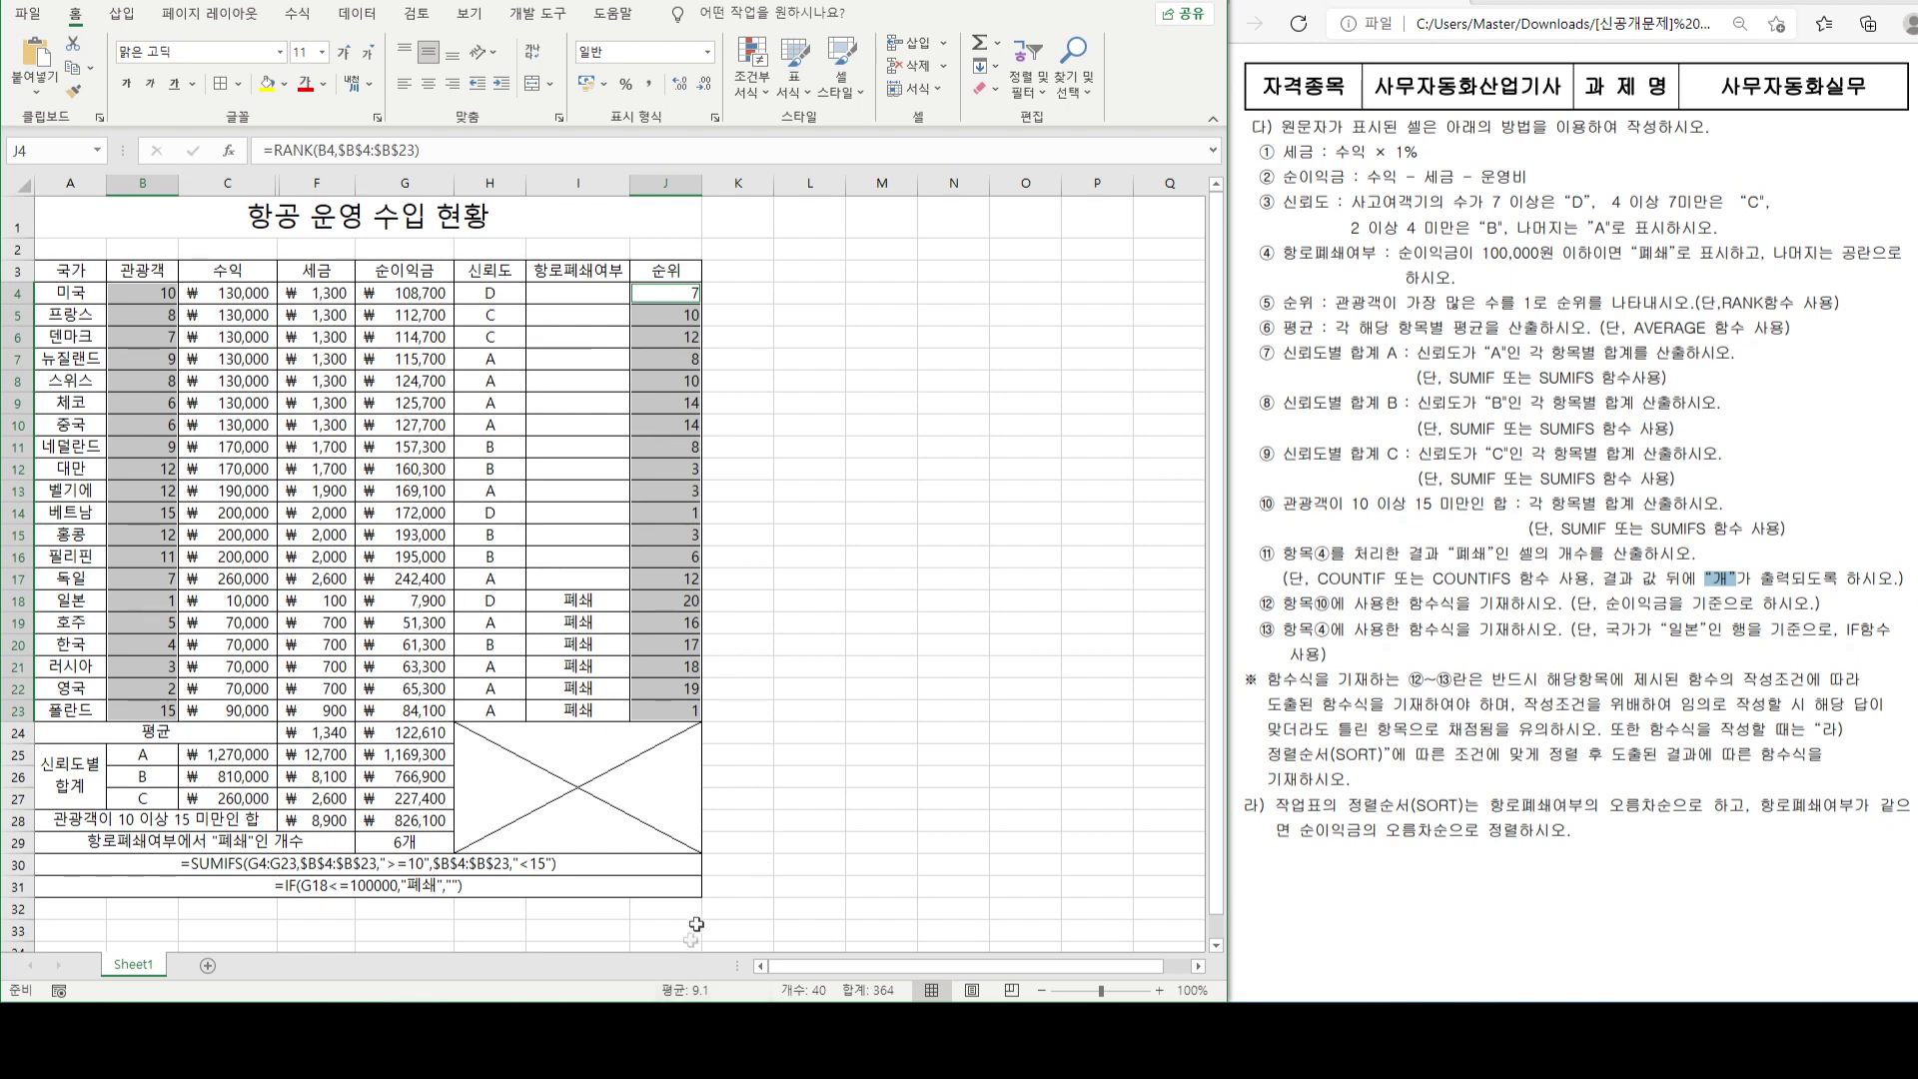
pyautogui.click(1504, 705)
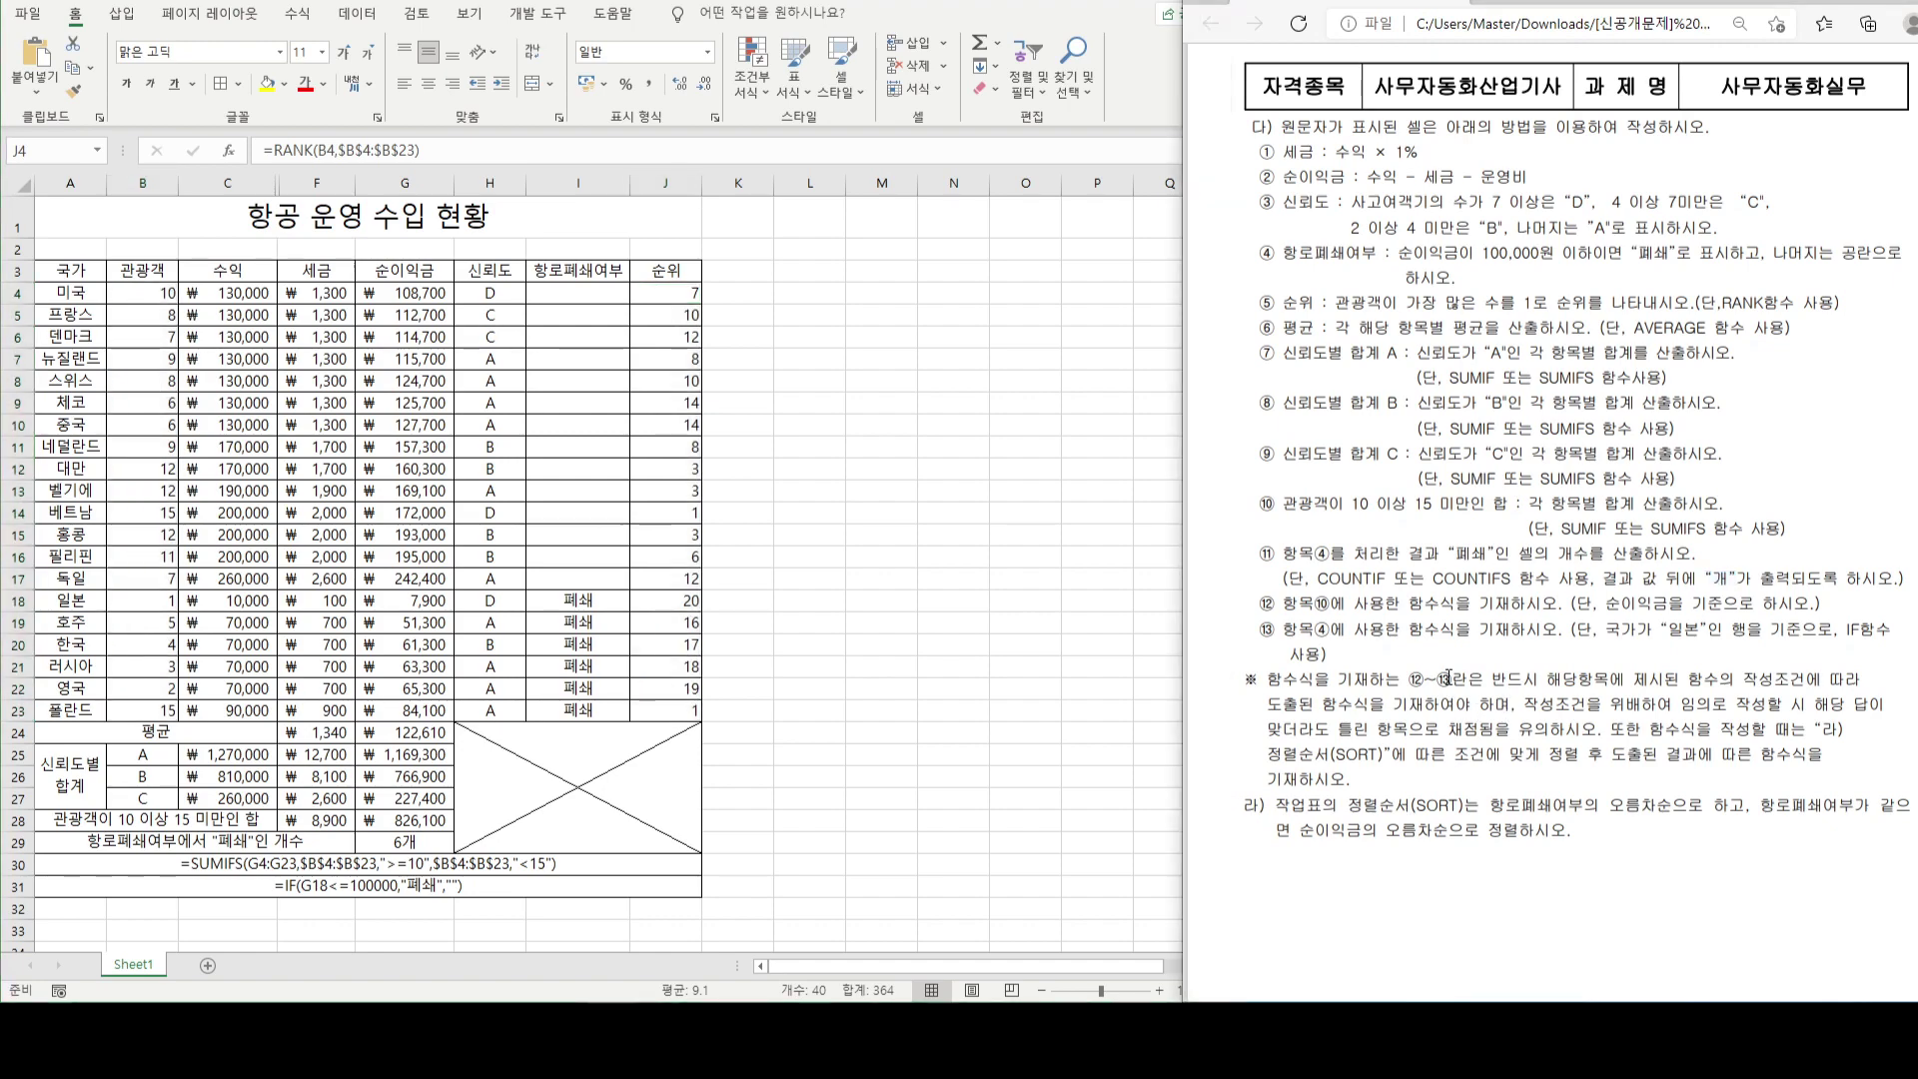
pyautogui.scroll(-10, 1448, 679)
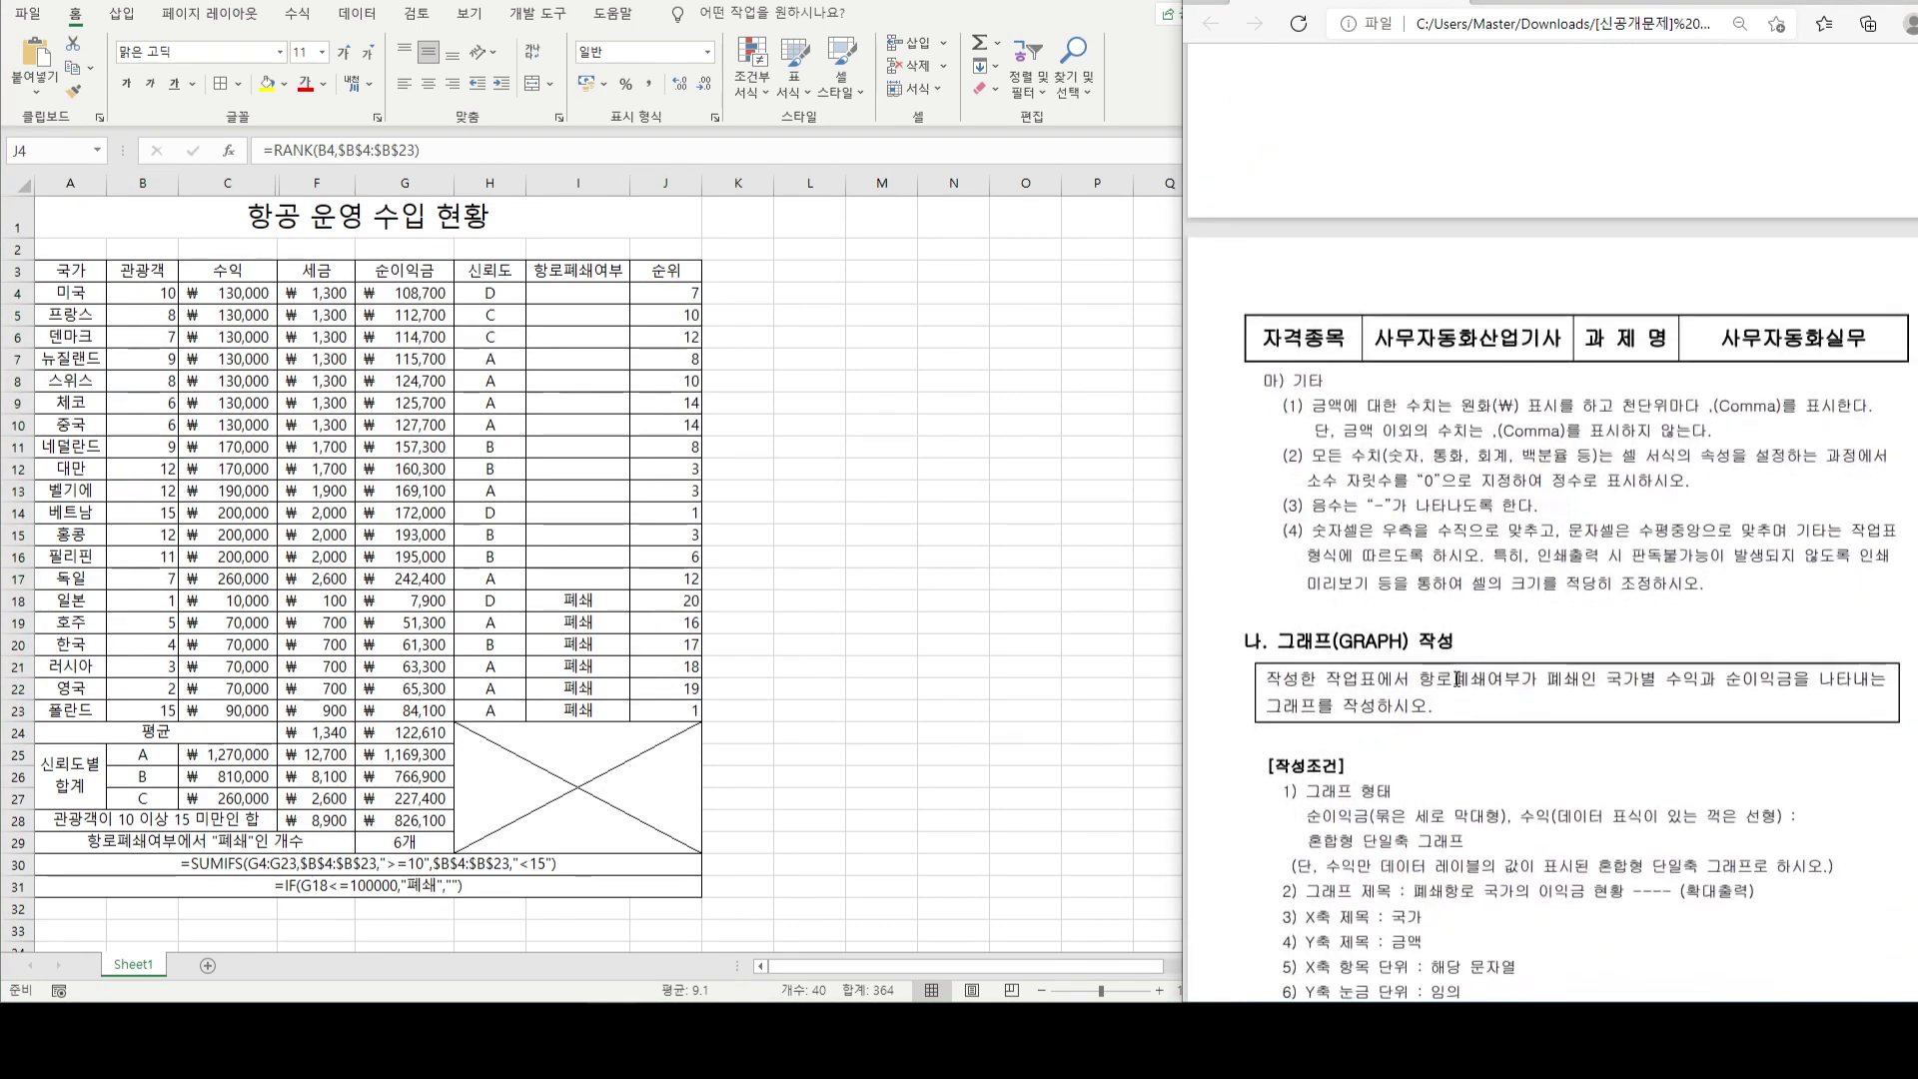
pyautogui.scroll(-3, 1458, 679)
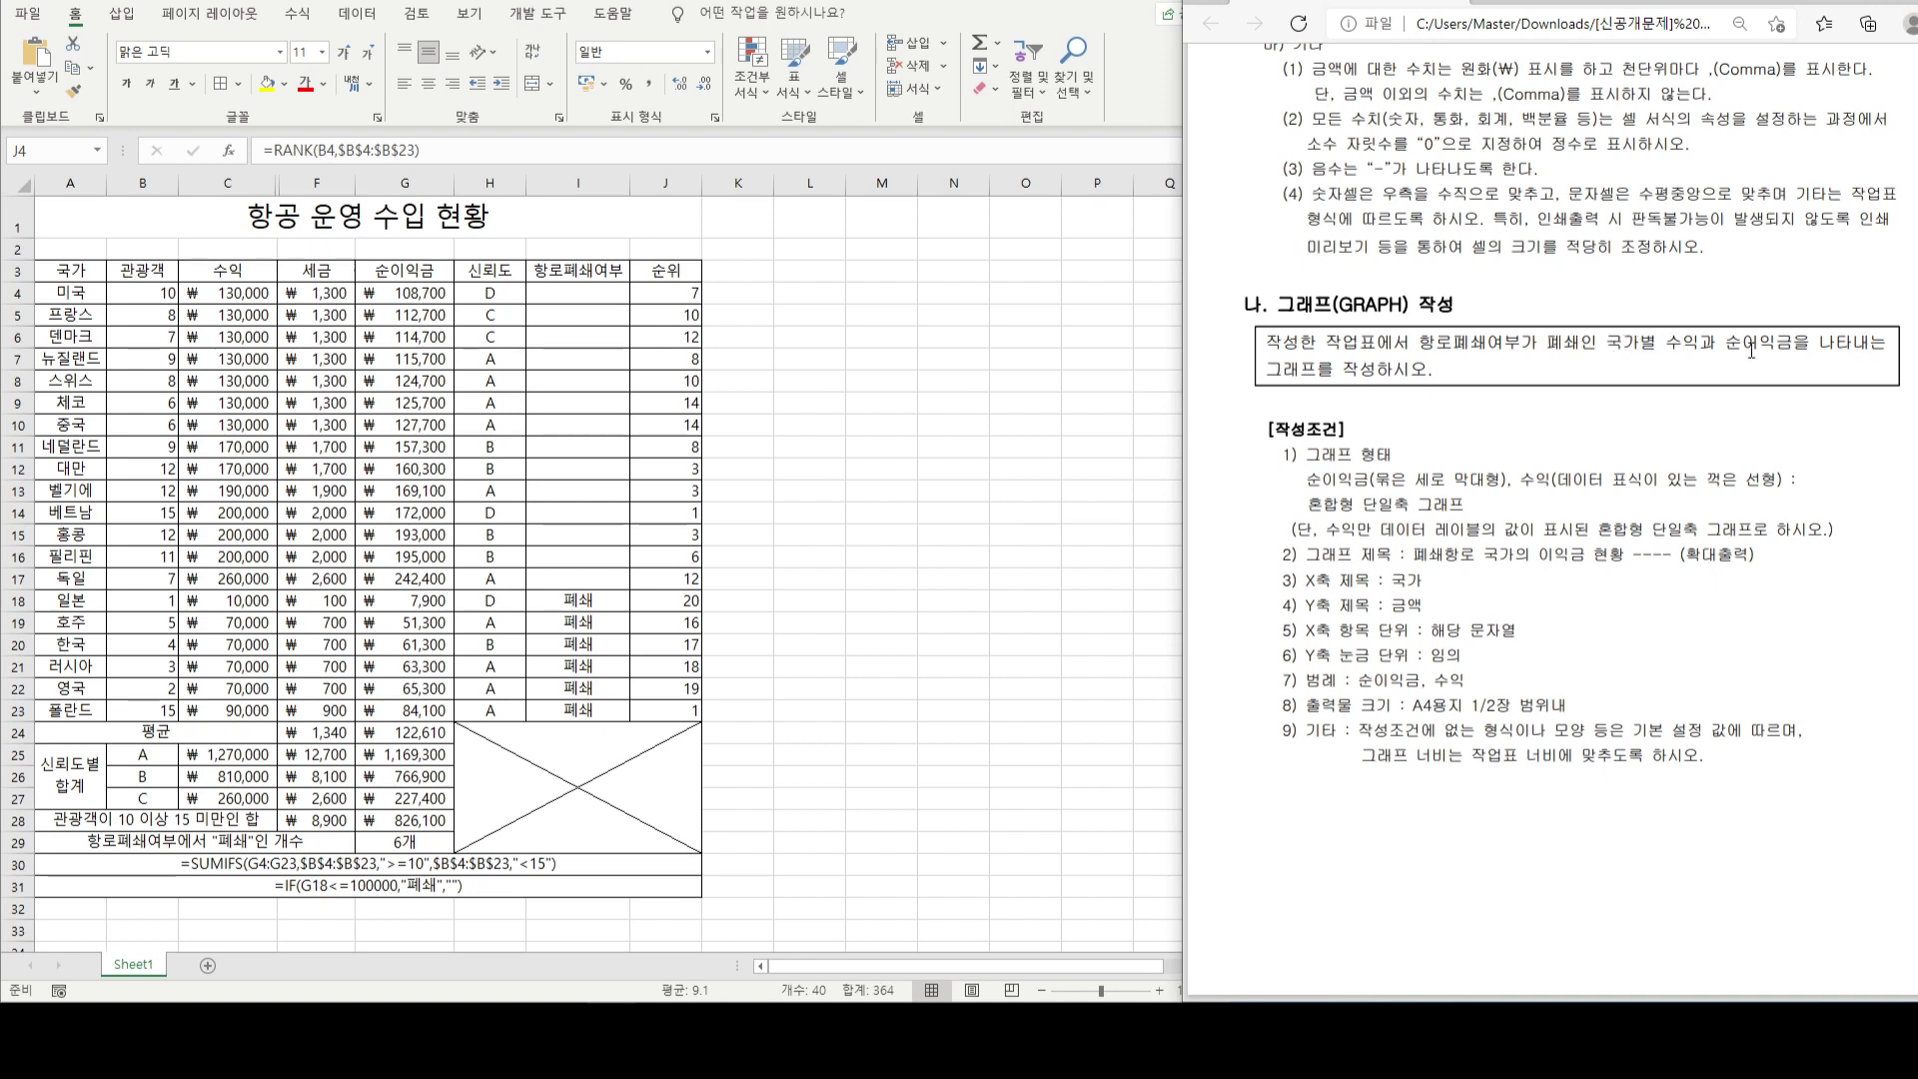
pyautogui.click(80, 272)
pyautogui.click(78, 271)
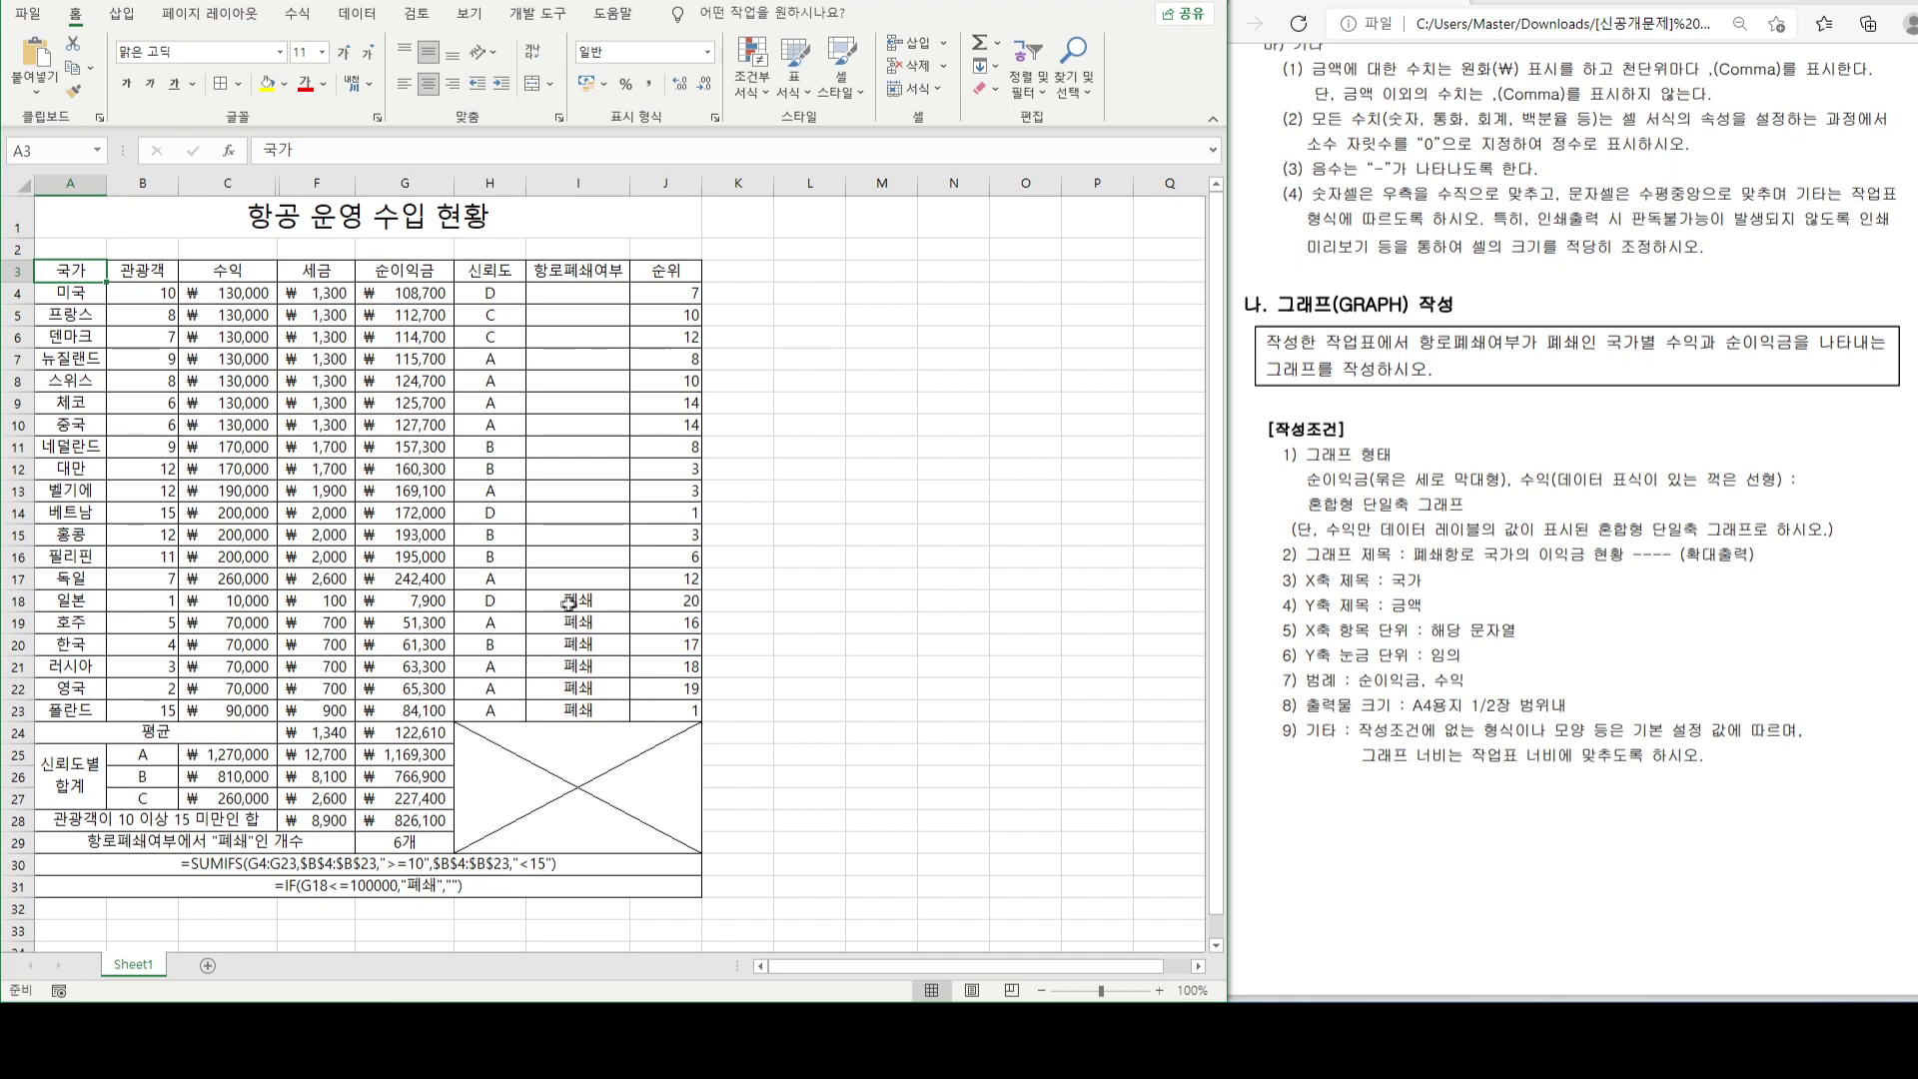
pyautogui.moveTo(71, 602); pyautogui.dragTo(77, 712)
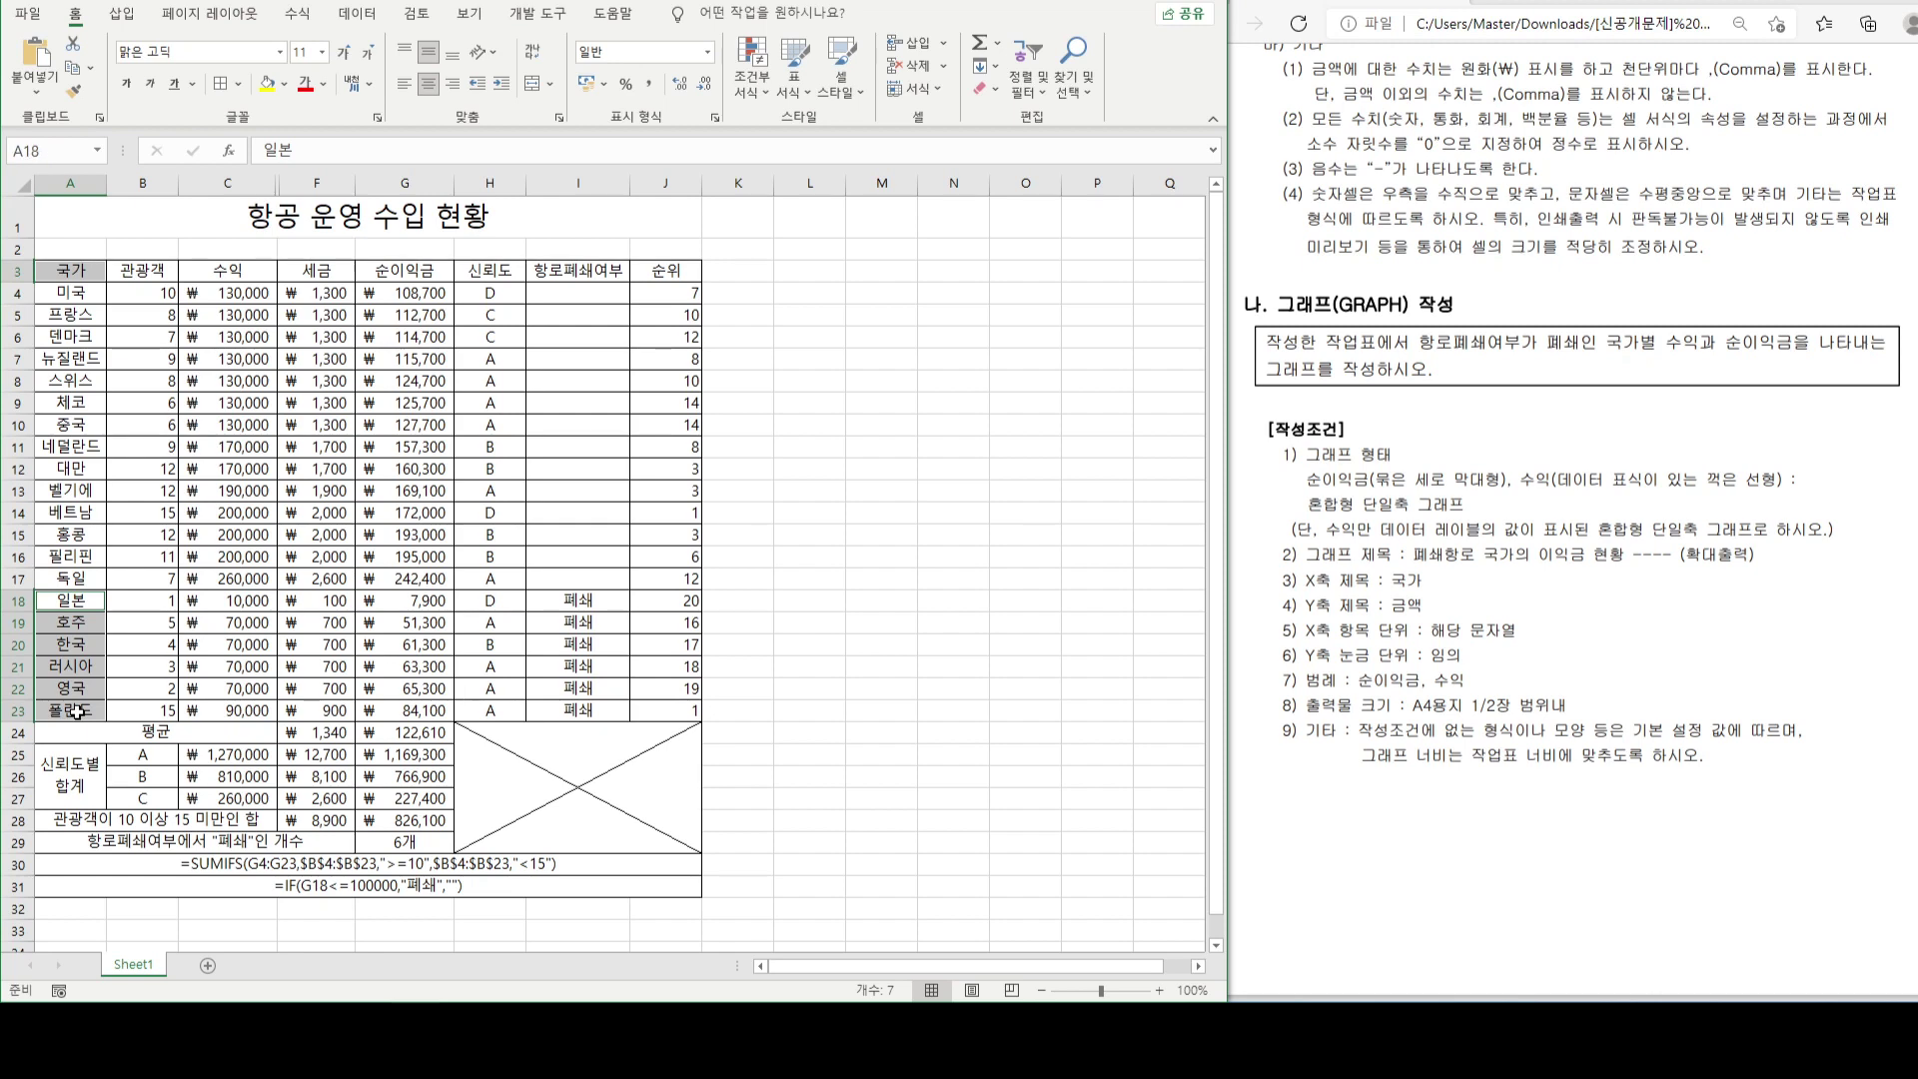
pyautogui.keyDown('ctrl'); pyautogui.click(499, 279); pyautogui.keyUp('ctrl')
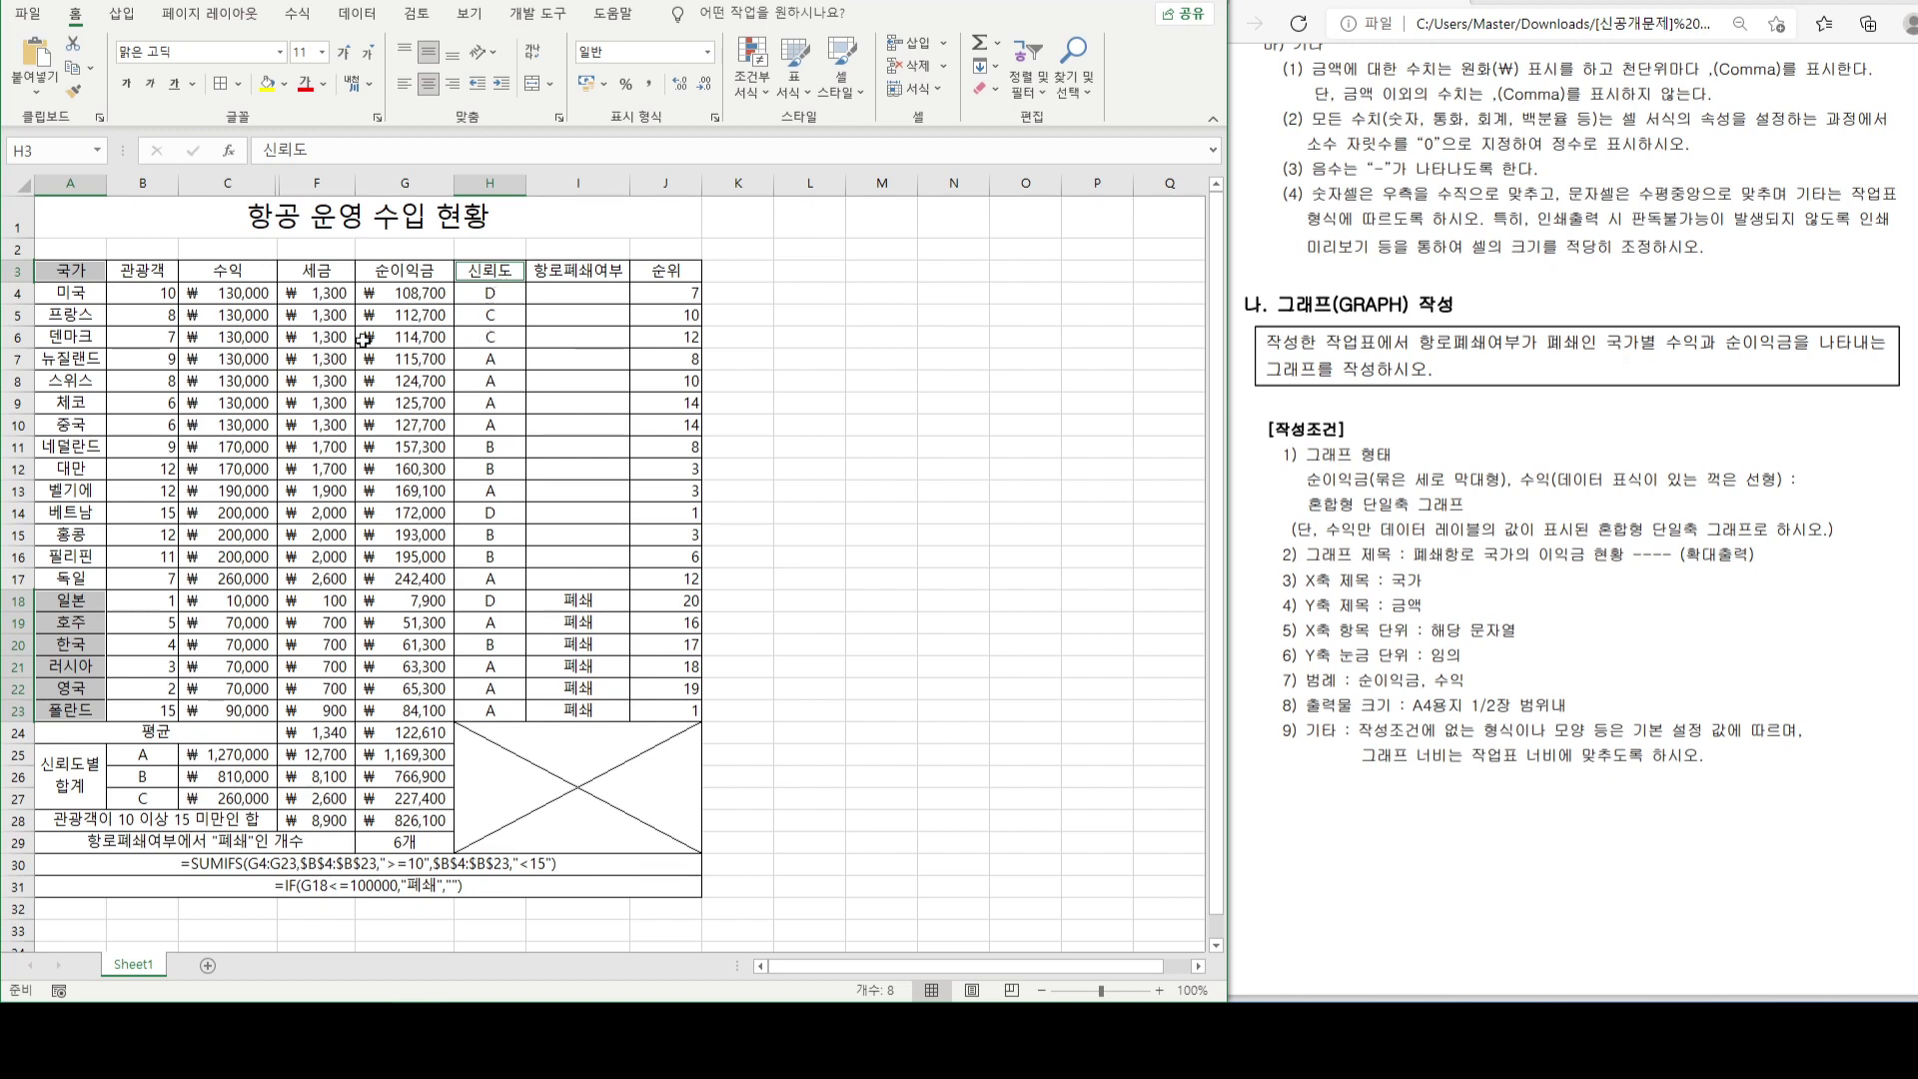
# - Insert a 2-D clustered column chart from the 국가, 수익 and 순이익금 headers and their rows 18 to 23
pyautogui.click(70, 273)
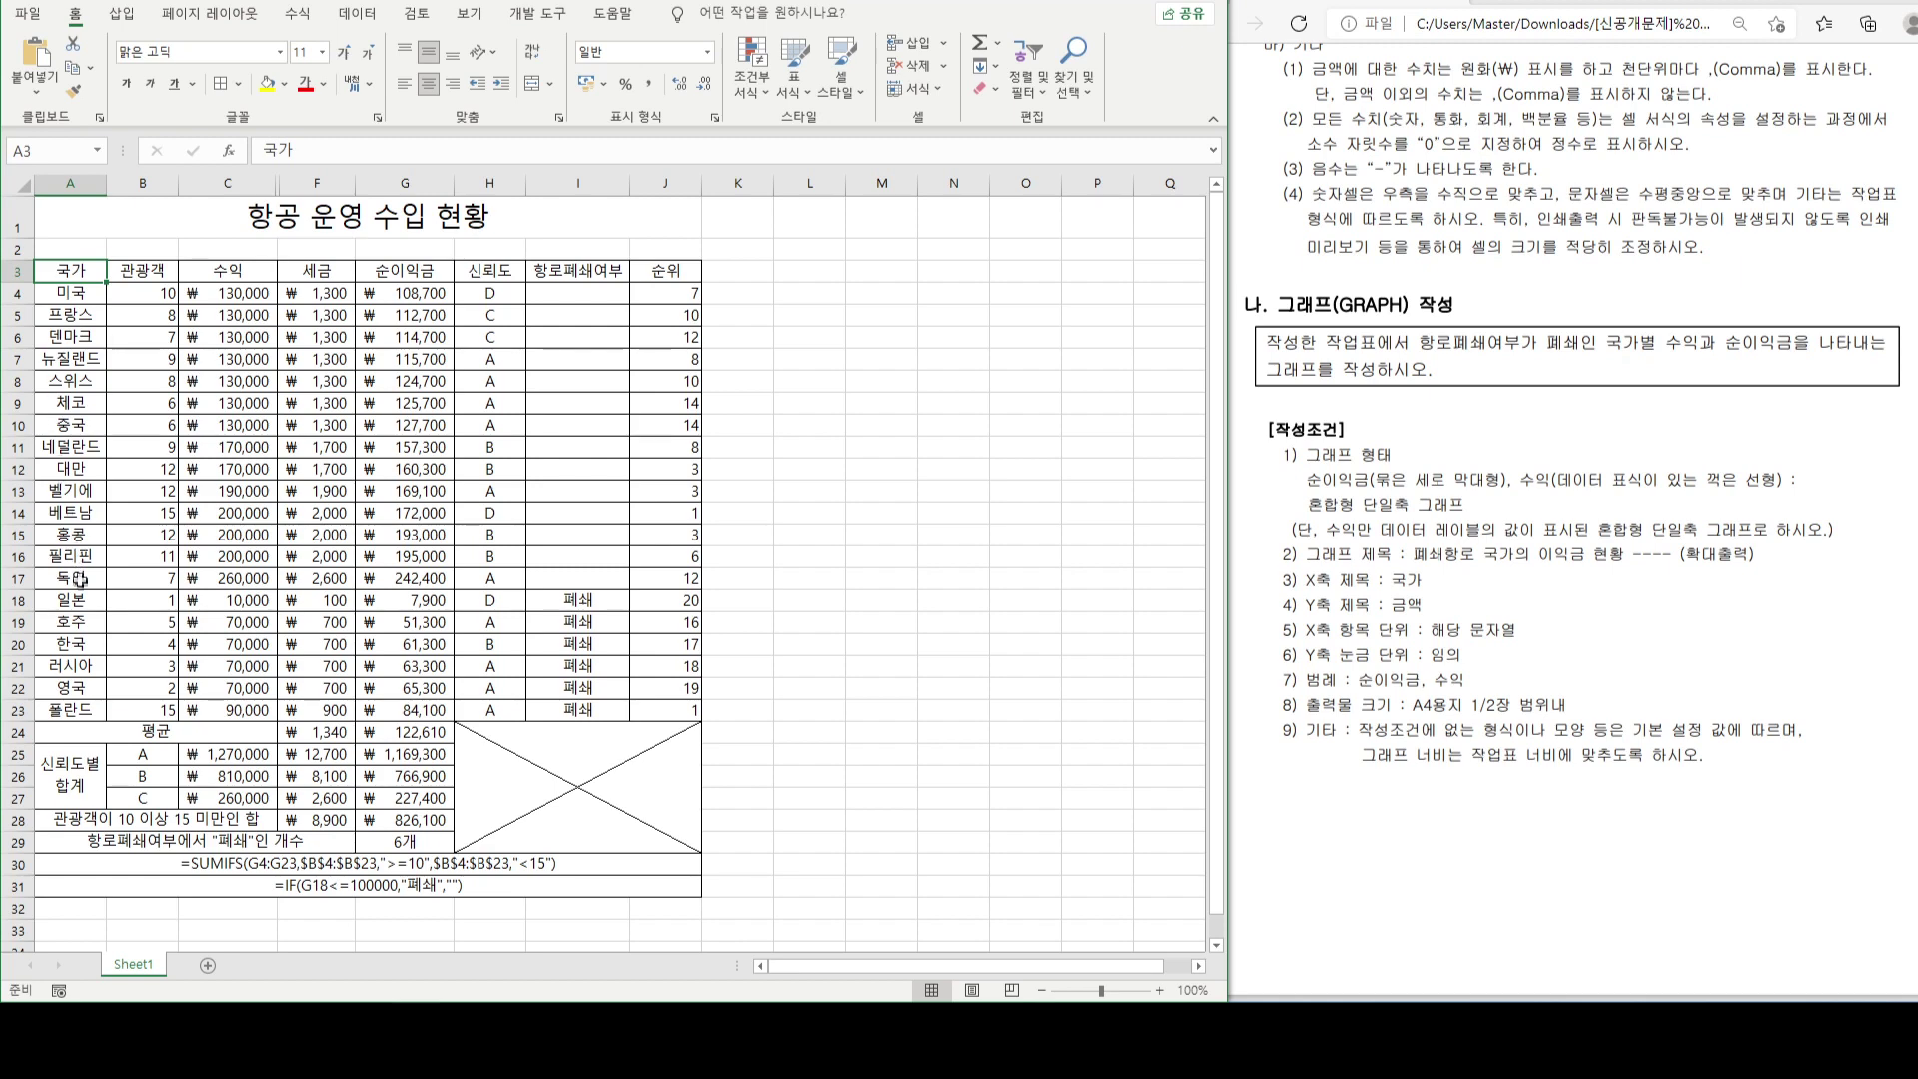
pyautogui.moveTo(80, 600); pyautogui.dragTo(78, 711)
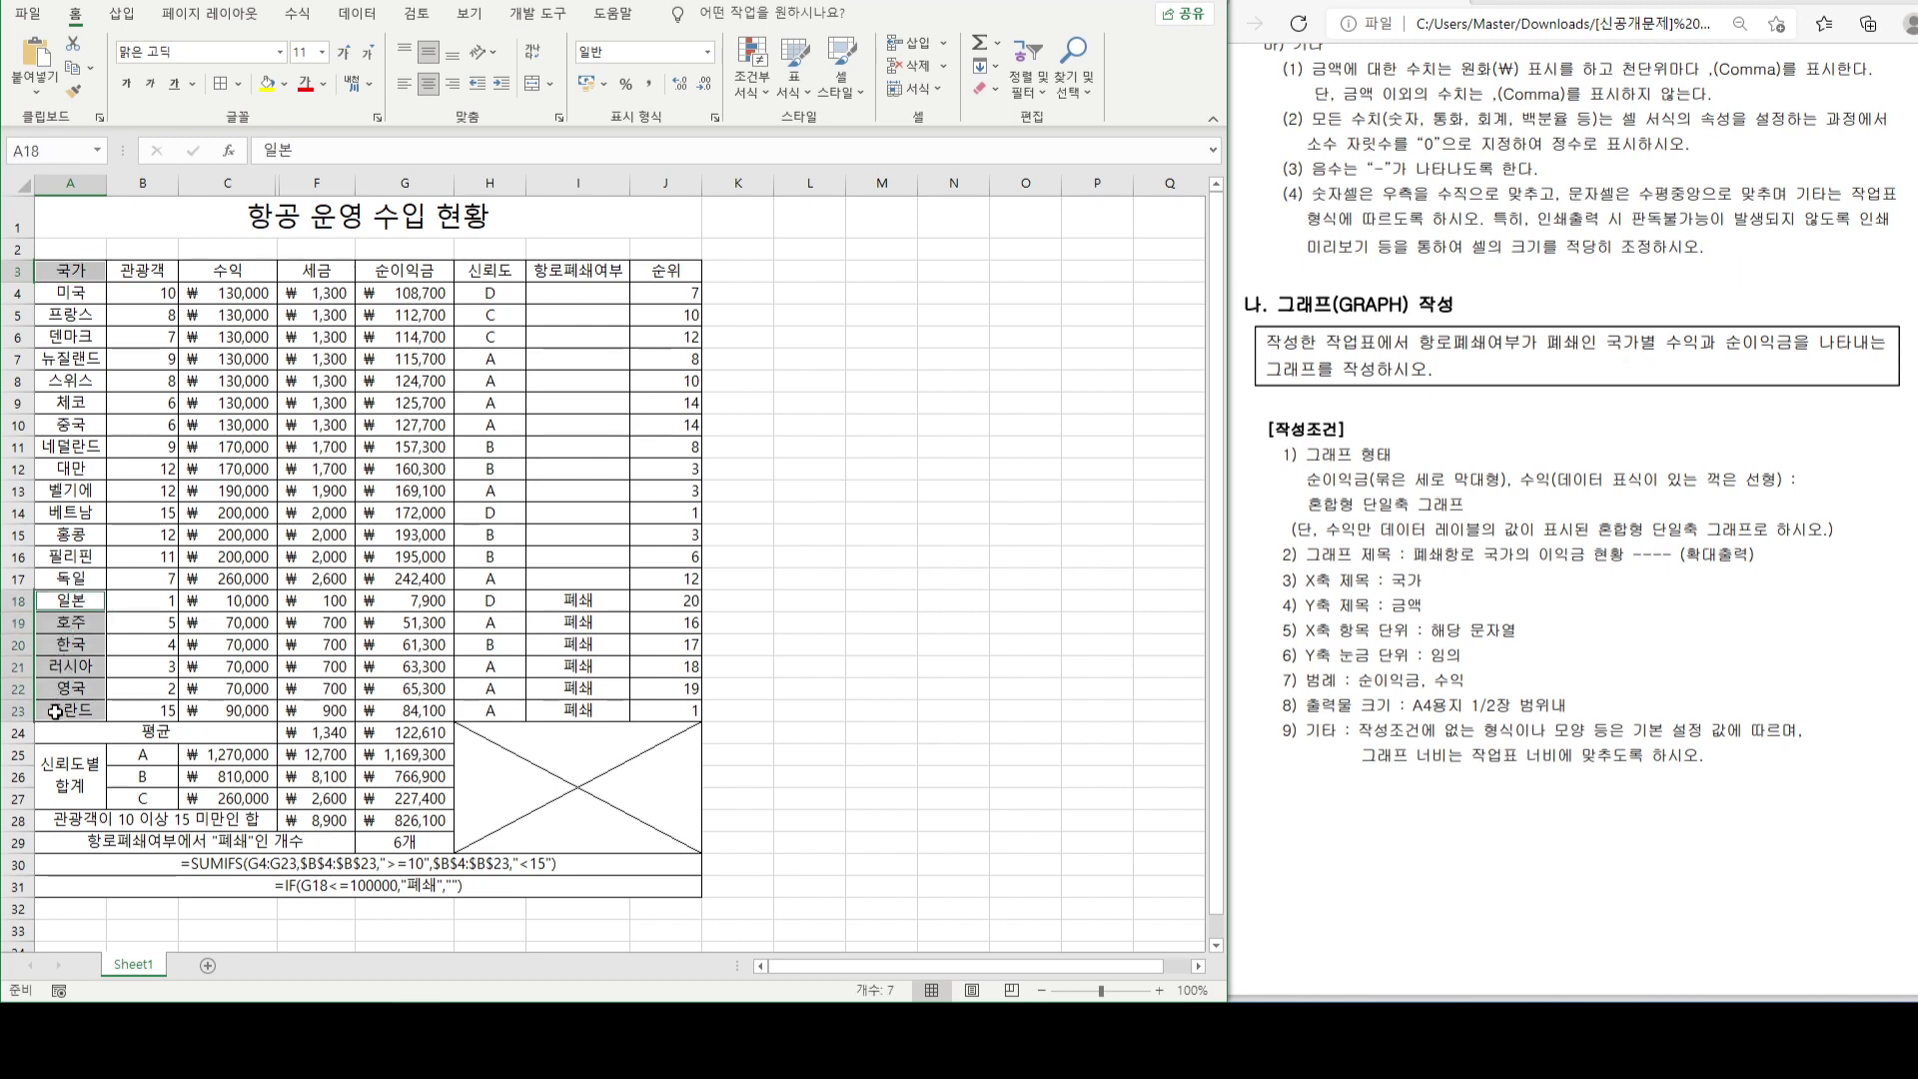
pyautogui.keyDown('ctrl'); pyautogui.click(226, 272); pyautogui.keyUp('ctrl')
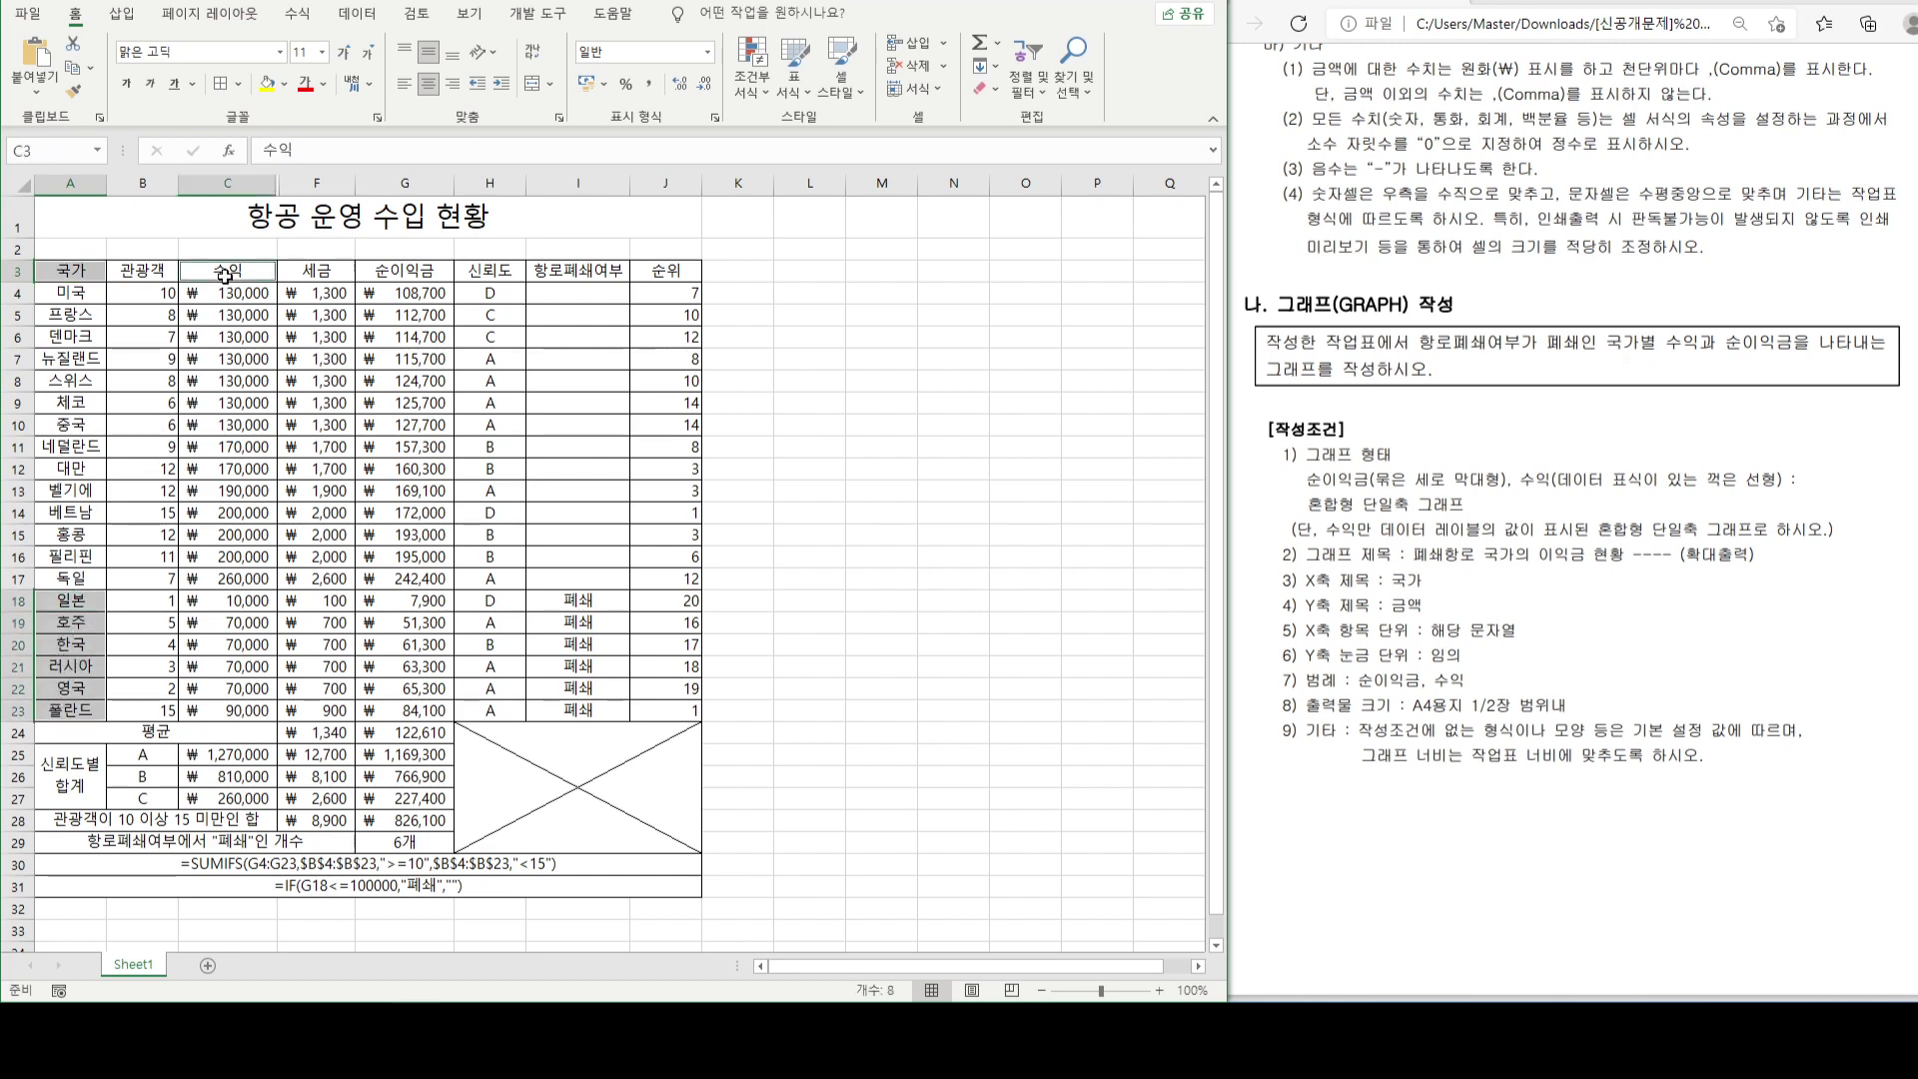
pyautogui.moveTo(217, 602); pyautogui.dragTo(221, 706)
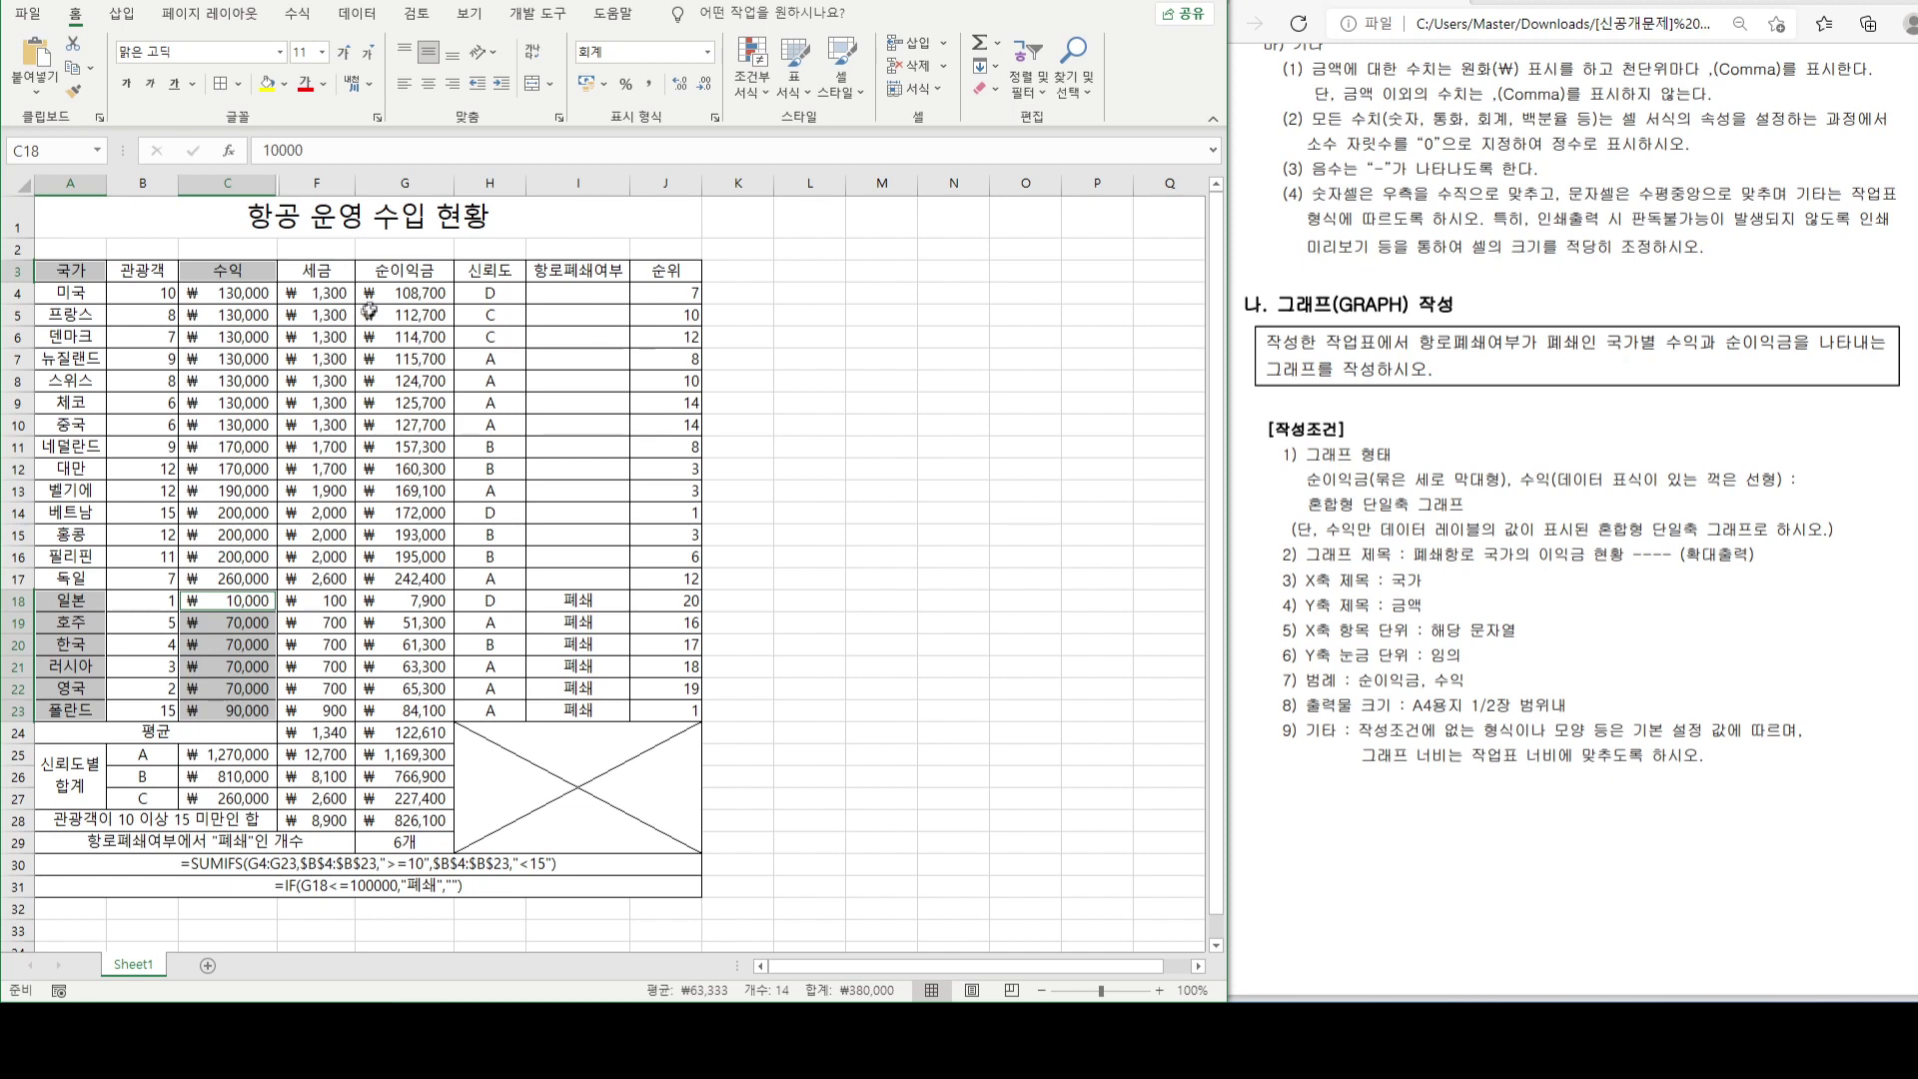
pyautogui.keyDown('ctrl'); pyautogui.click(382, 278); pyautogui.keyUp('ctrl')
pyautogui.keyDown('ctrl'); pyautogui.click(406, 603); pyautogui.keyUp('ctrl')
pyautogui.moveTo(406, 604); pyautogui.dragTo(419, 707)
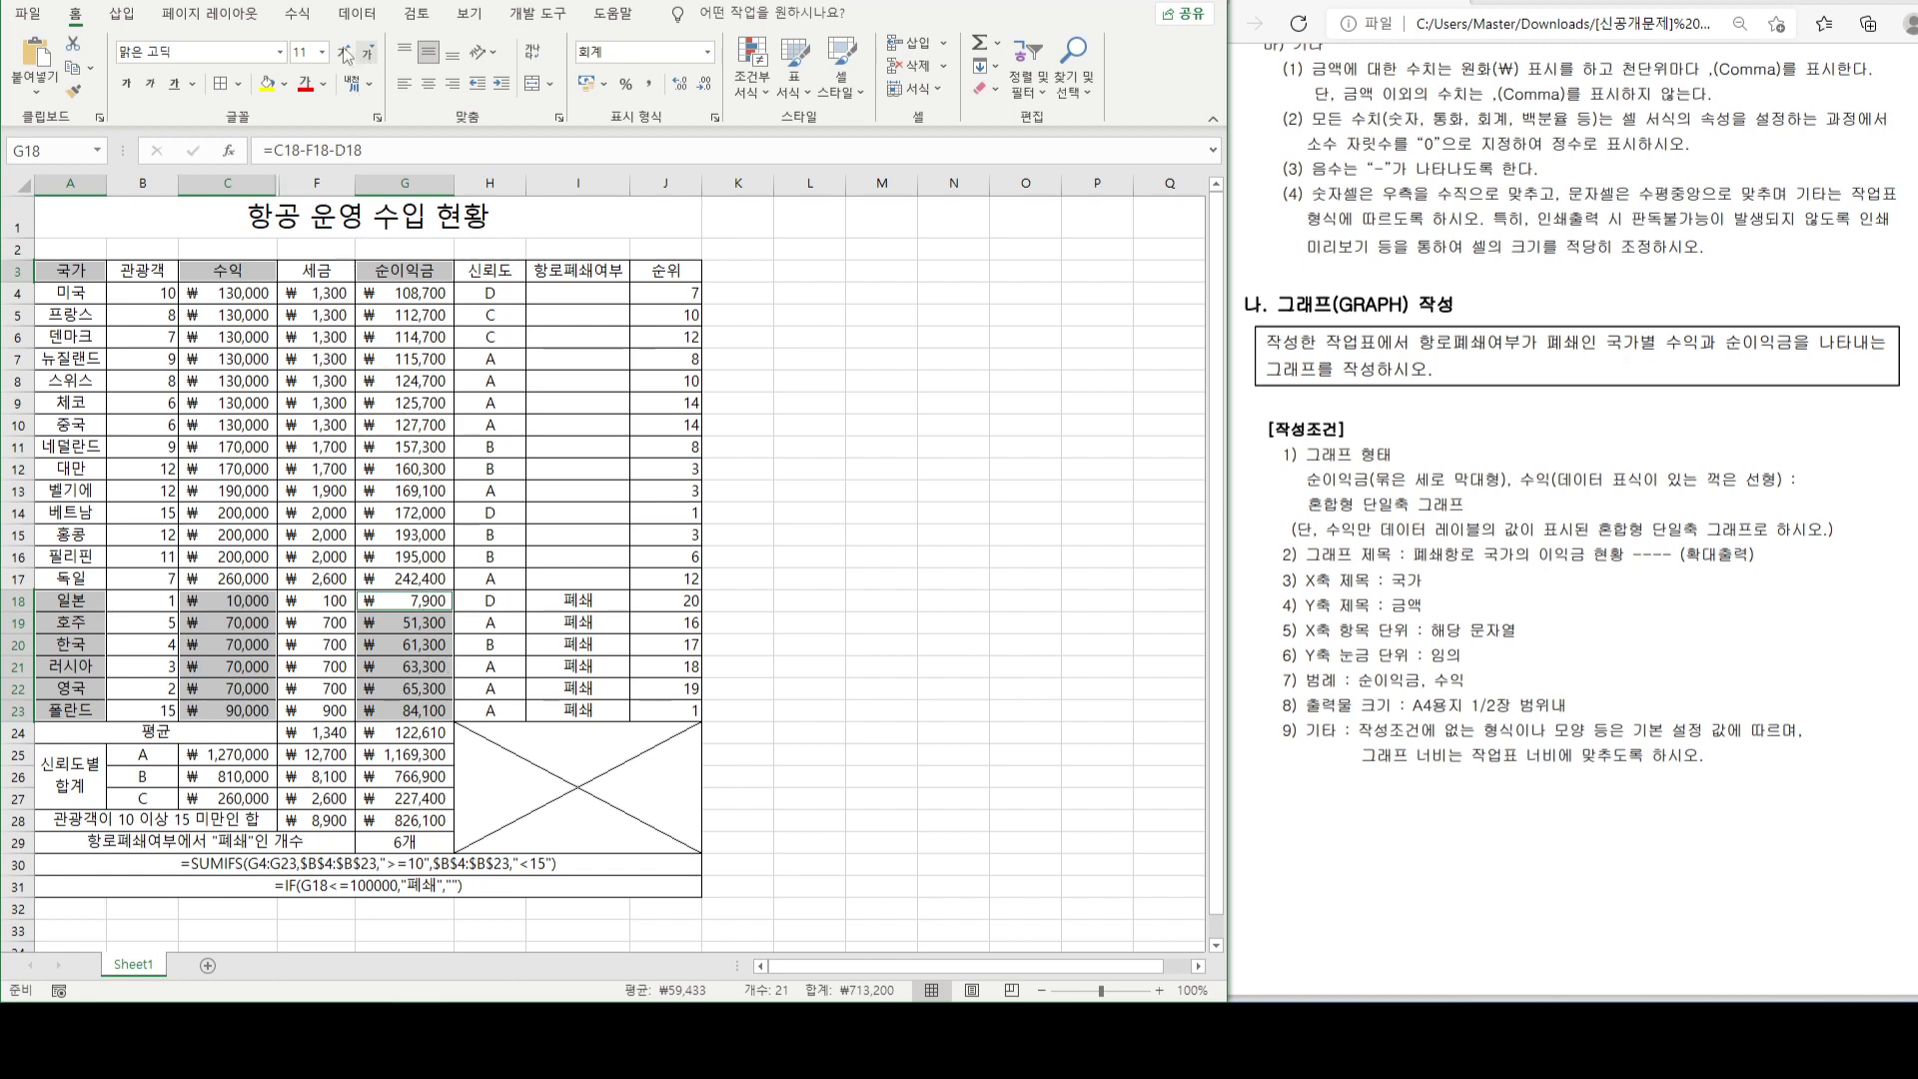
pyautogui.click(122, 14)
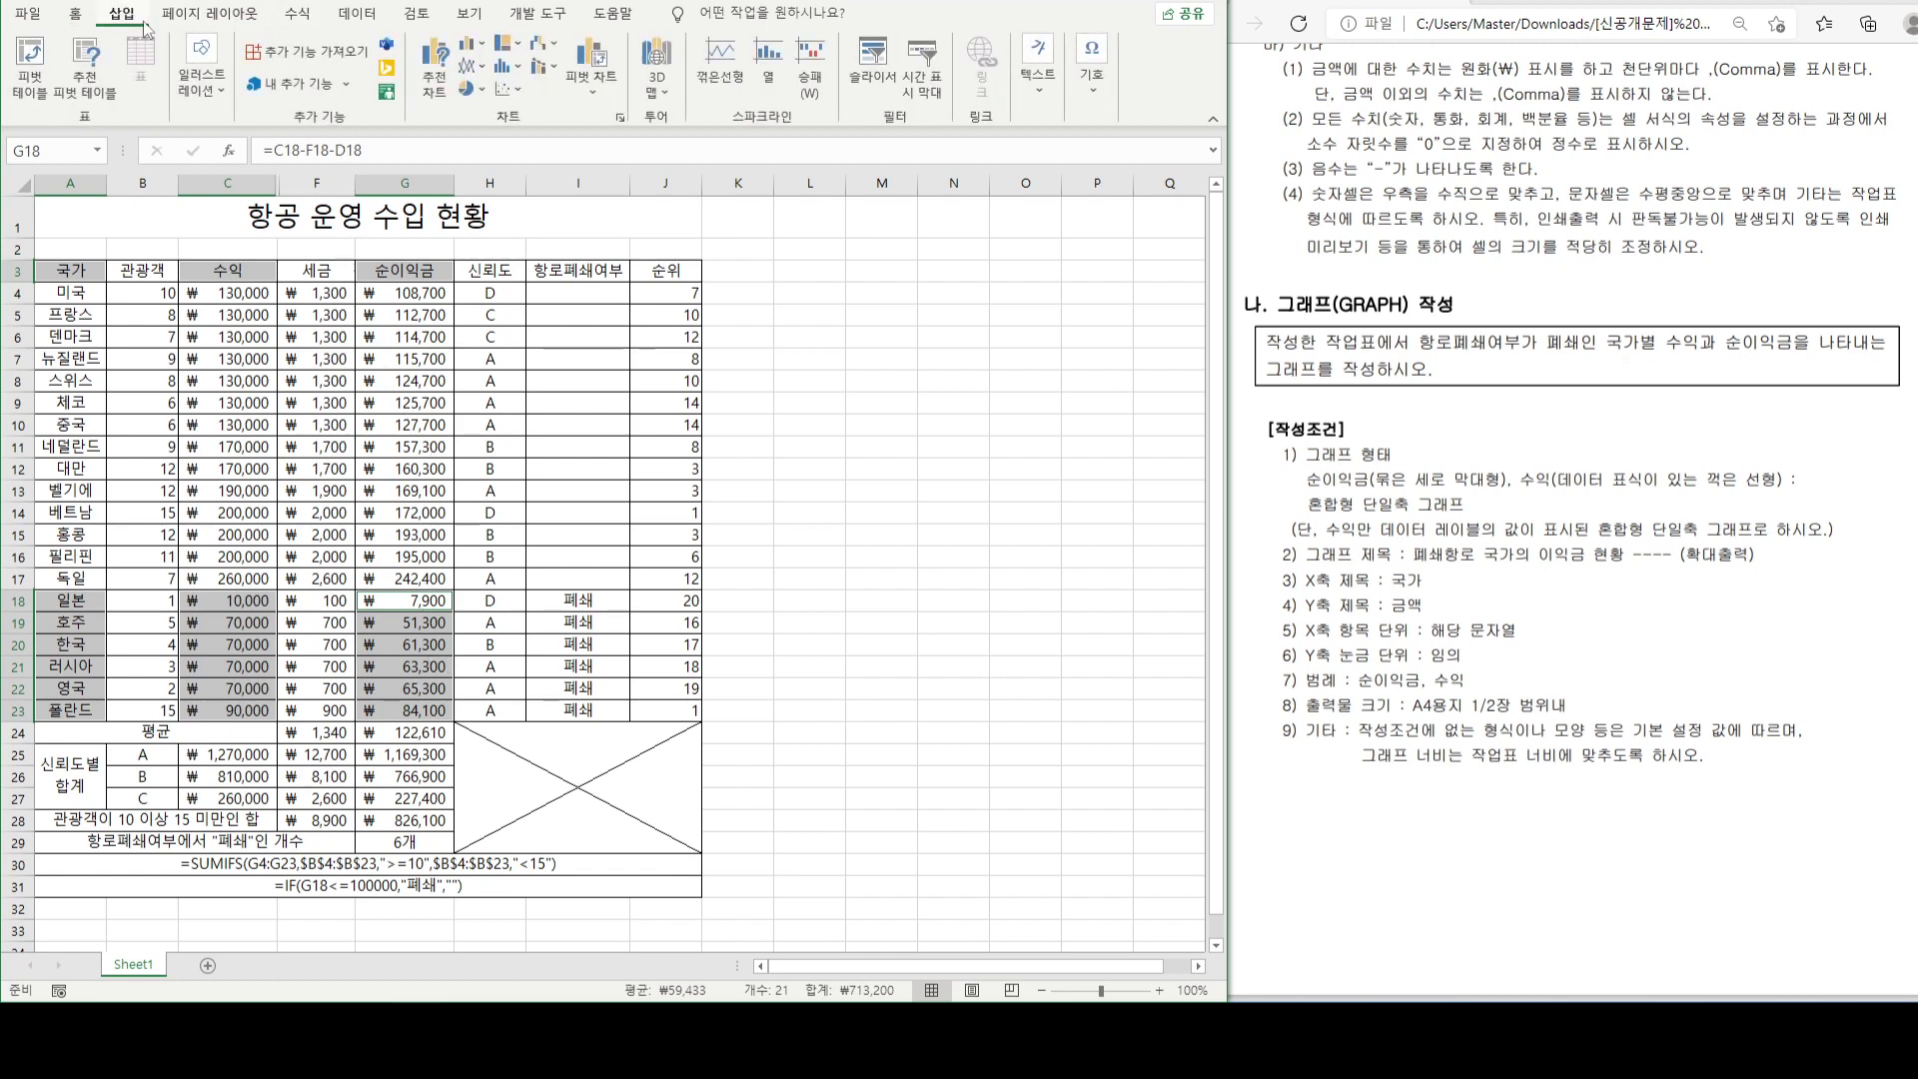
pyautogui.click(474, 46)
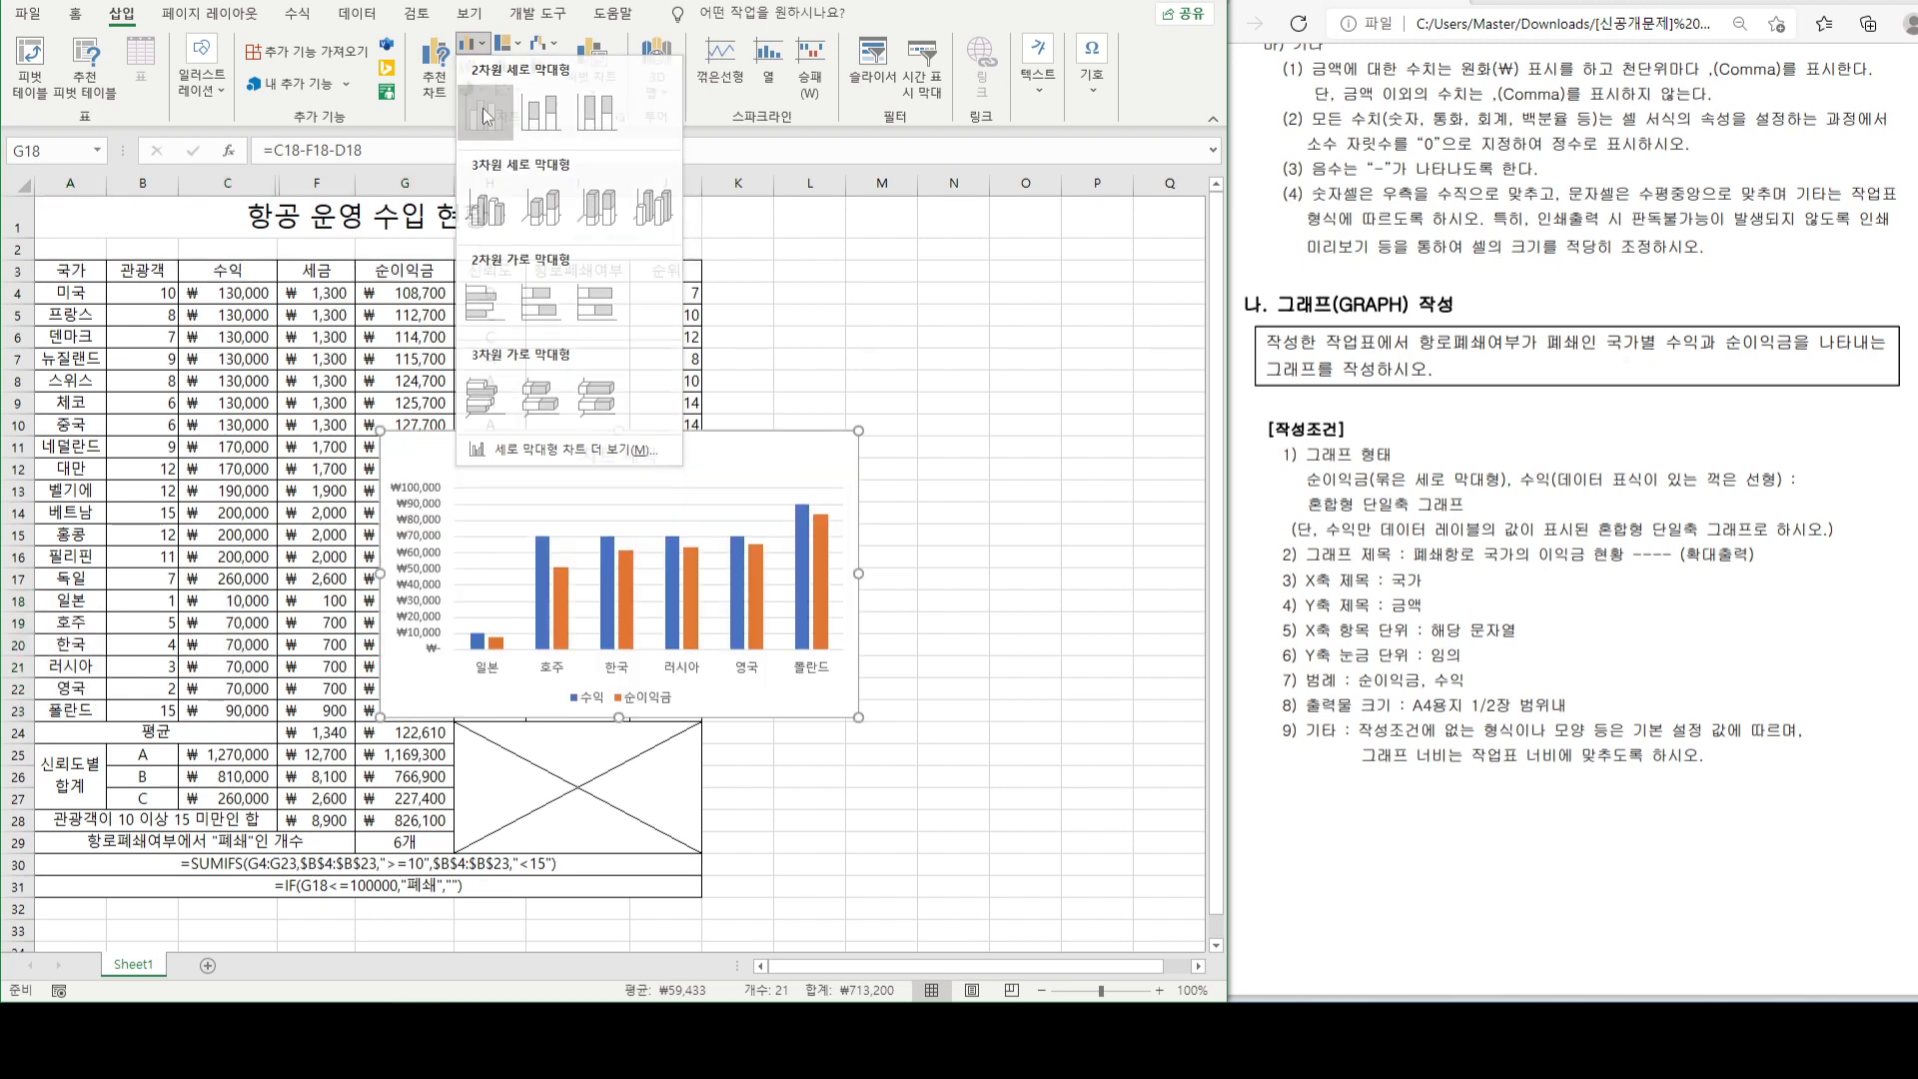
pyautogui.click(482, 108)
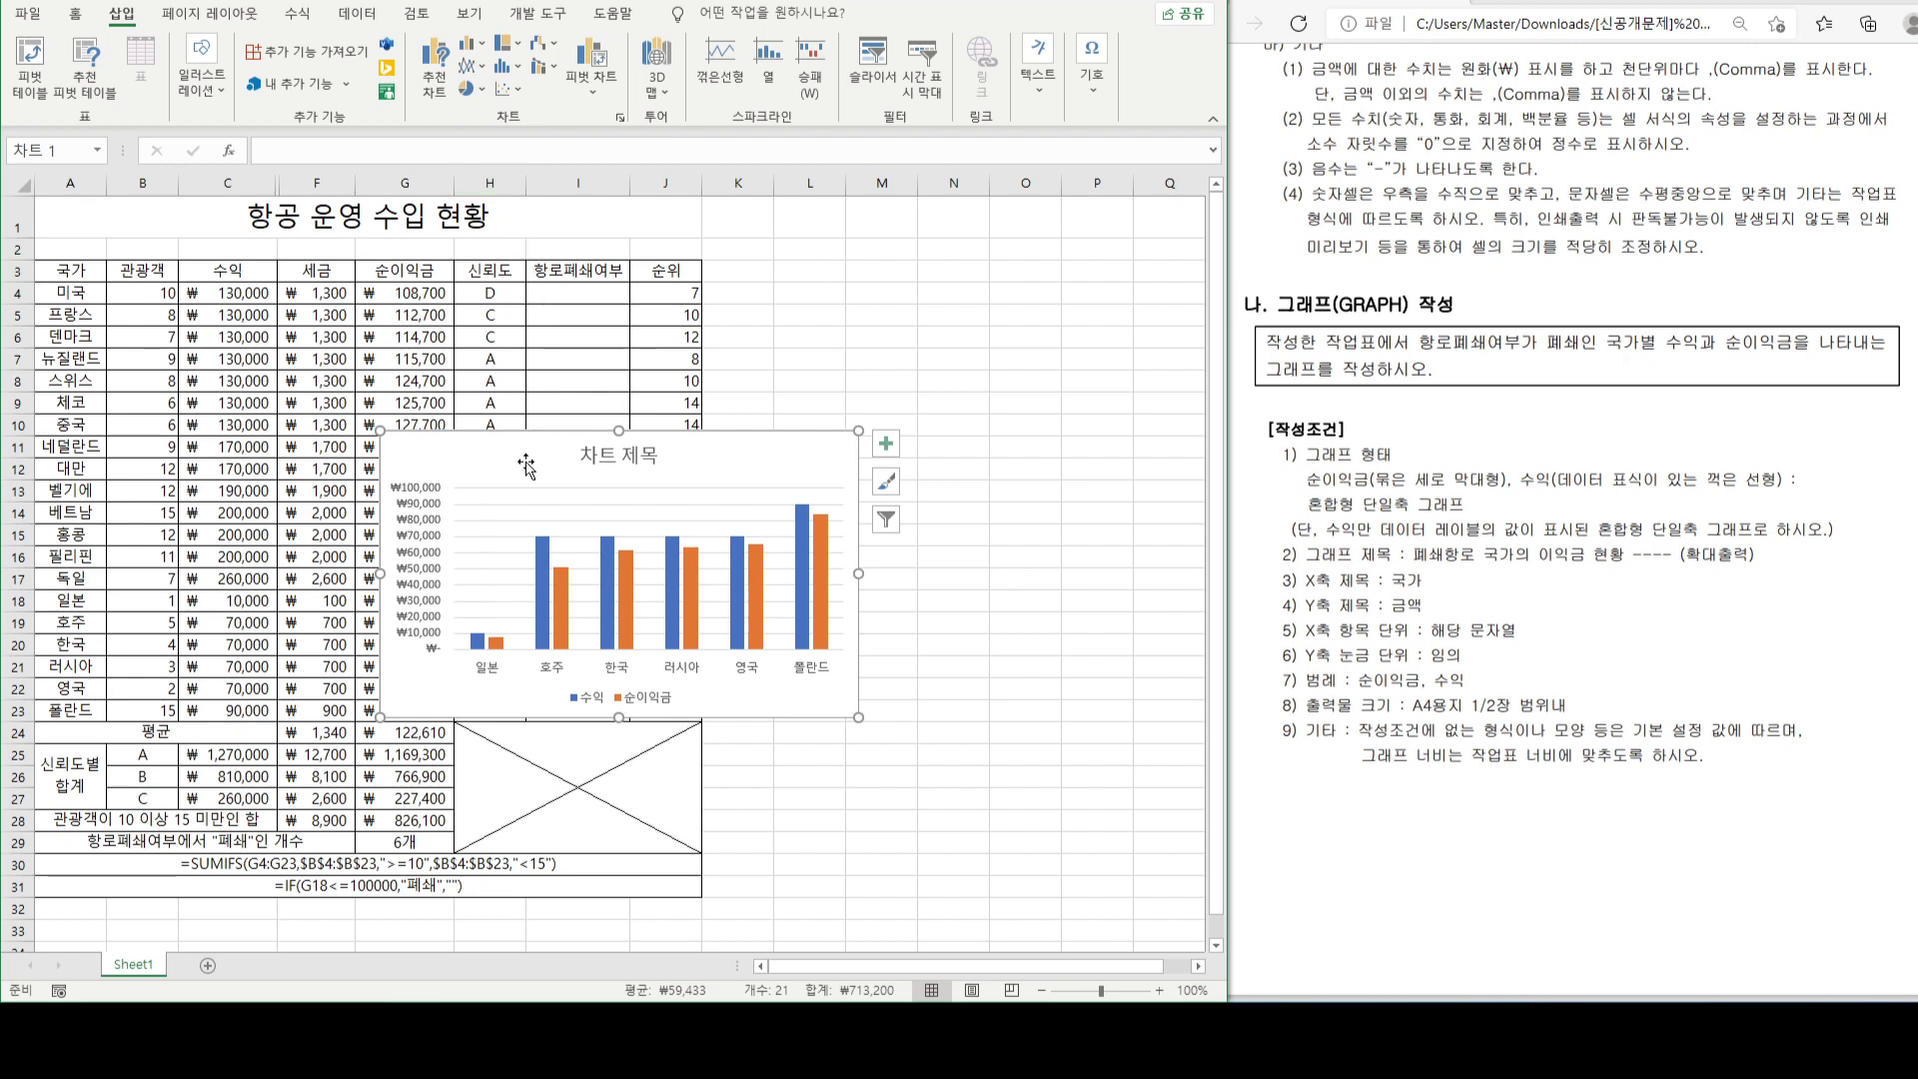
# - Move the chart below the table so it starts at row 33, and resize it to the table's width from column A to J
pyautogui.moveTo(526, 462); pyautogui.dragTo(443, 682)
pyautogui.scroll(-4, 430, 619)
pyautogui.moveTo(421, 405); pyautogui.dragTo(270, 714)
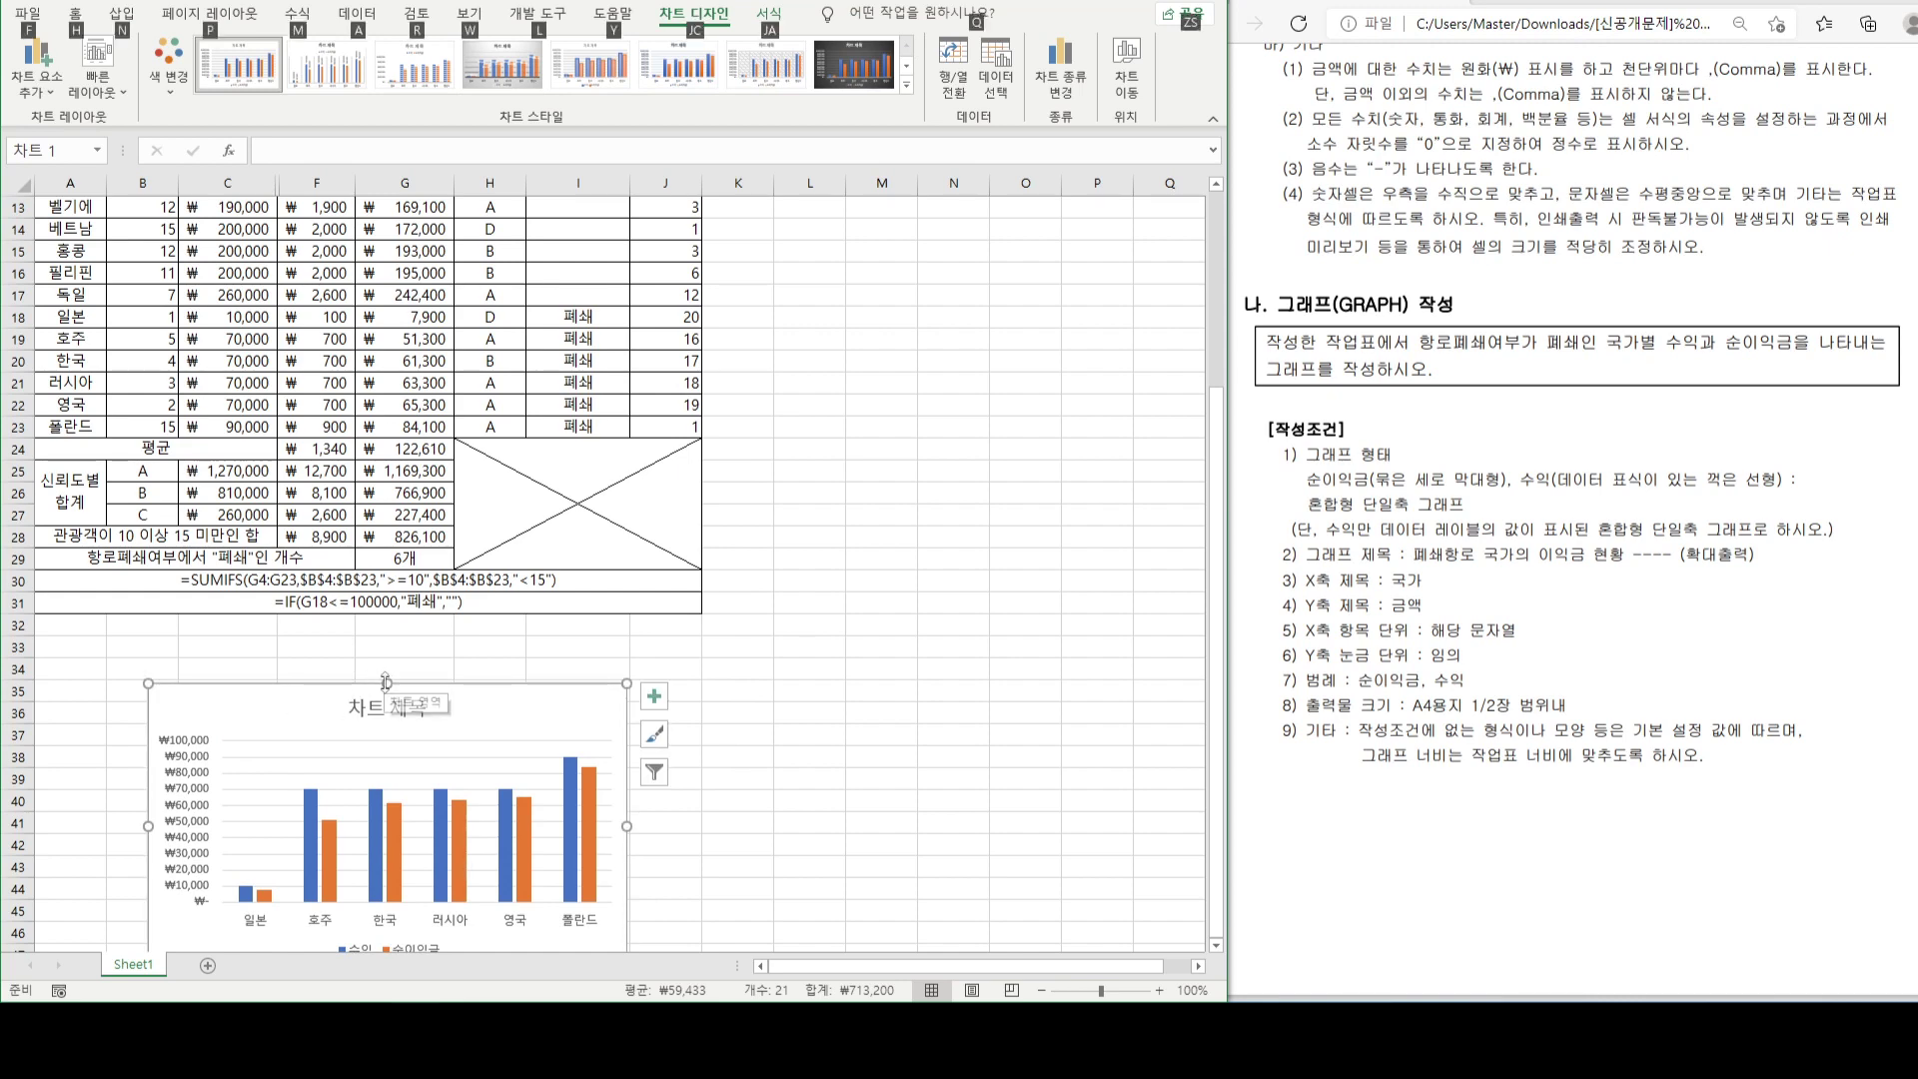
pyautogui.moveTo(385, 683); pyautogui.dragTo(386, 637)
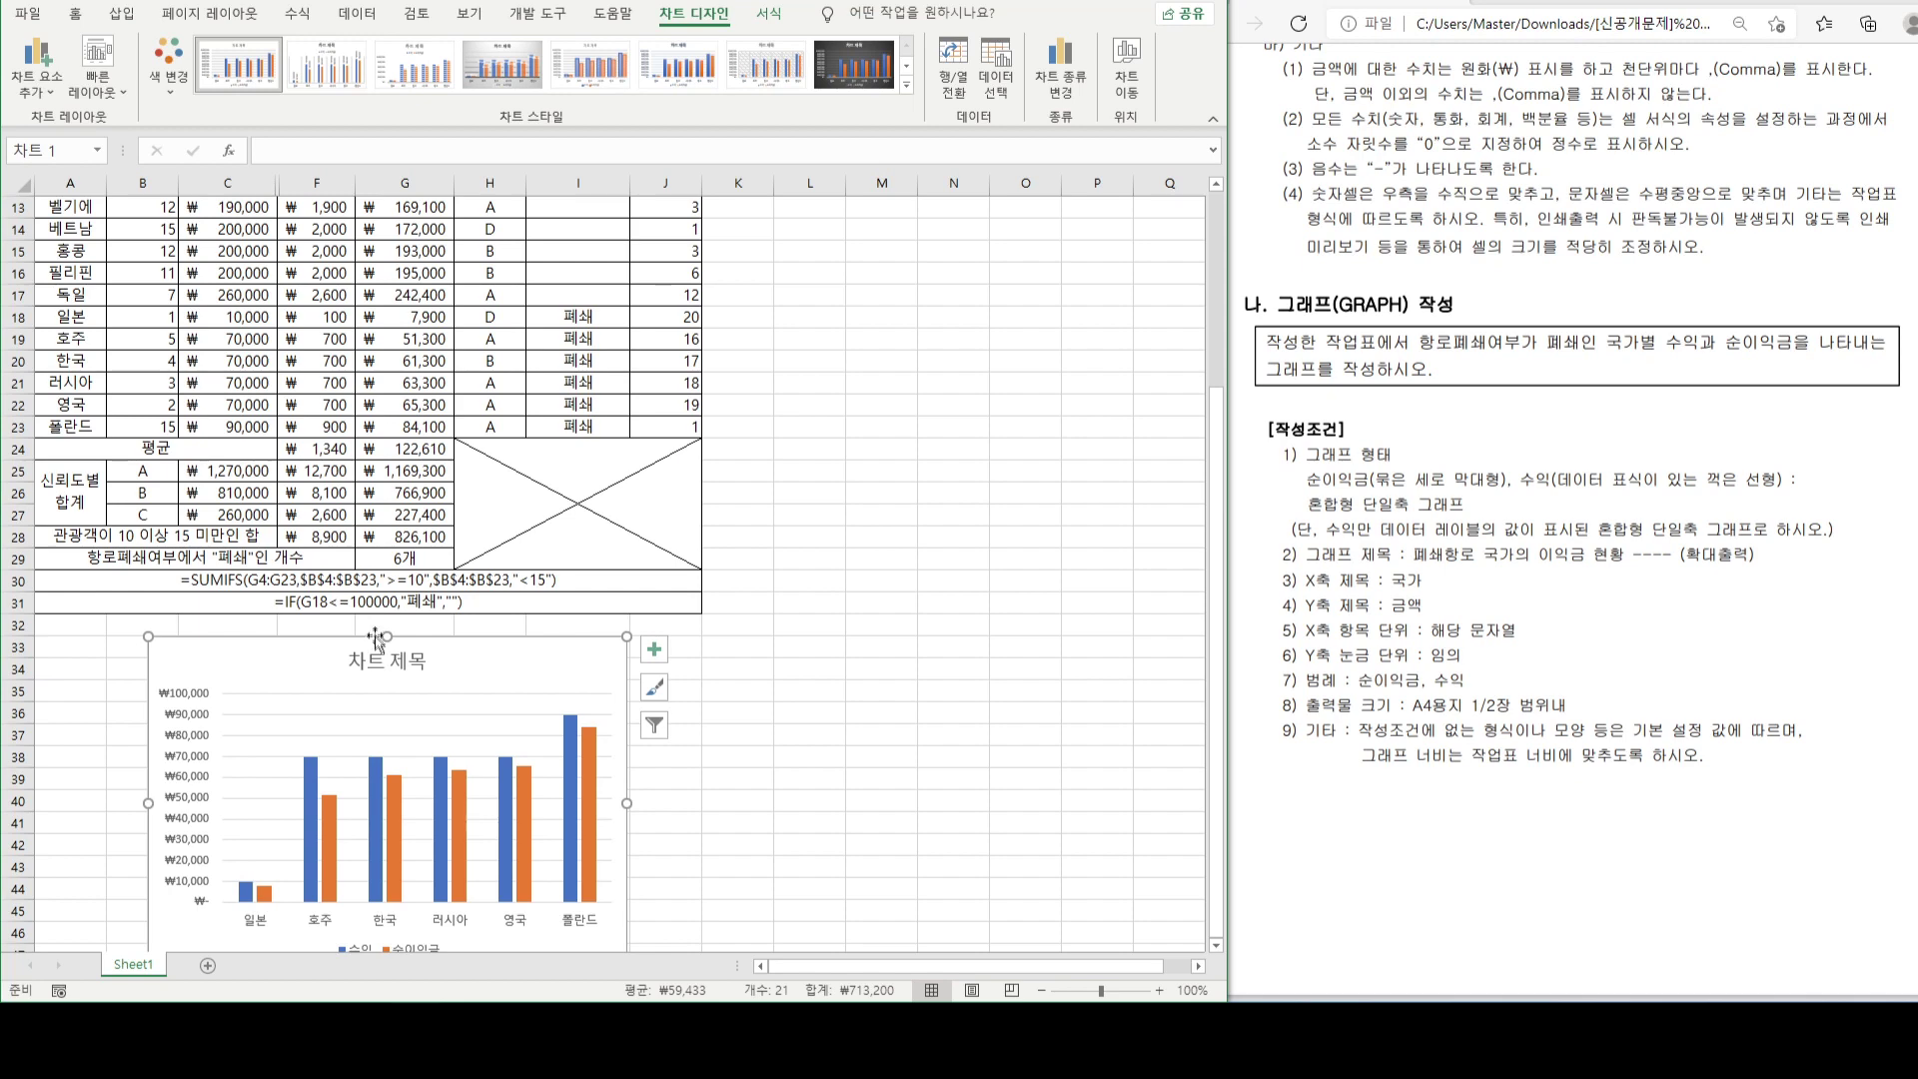
pyautogui.moveTo(148, 803); pyautogui.dragTo(35, 800)
pyautogui.moveTo(627, 802); pyautogui.dragTo(701, 804)
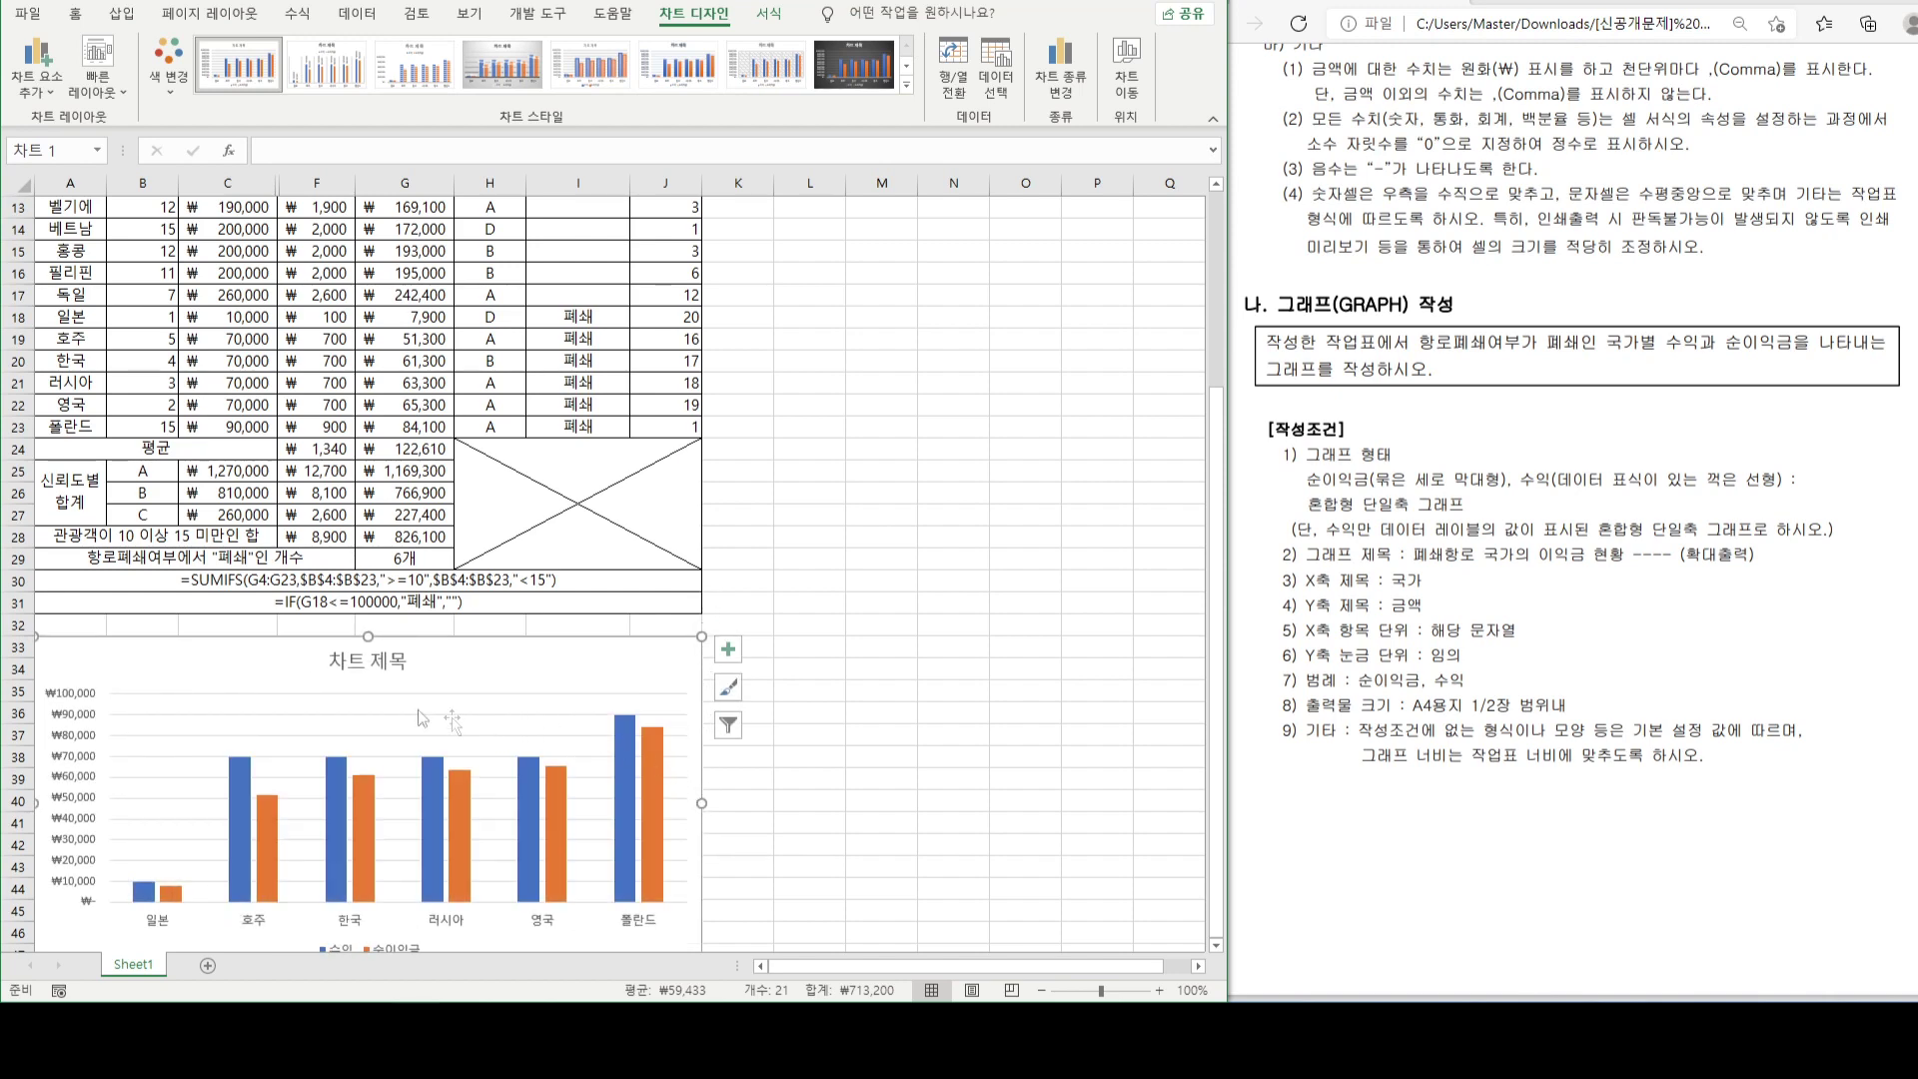
# - Replace the chart's placeholder title with "폐쇄항로 국가의 이익금 현황"
pyautogui.click(334, 660)
pyautogui.moveTo(338, 661); pyautogui.dragTo(454, 663)
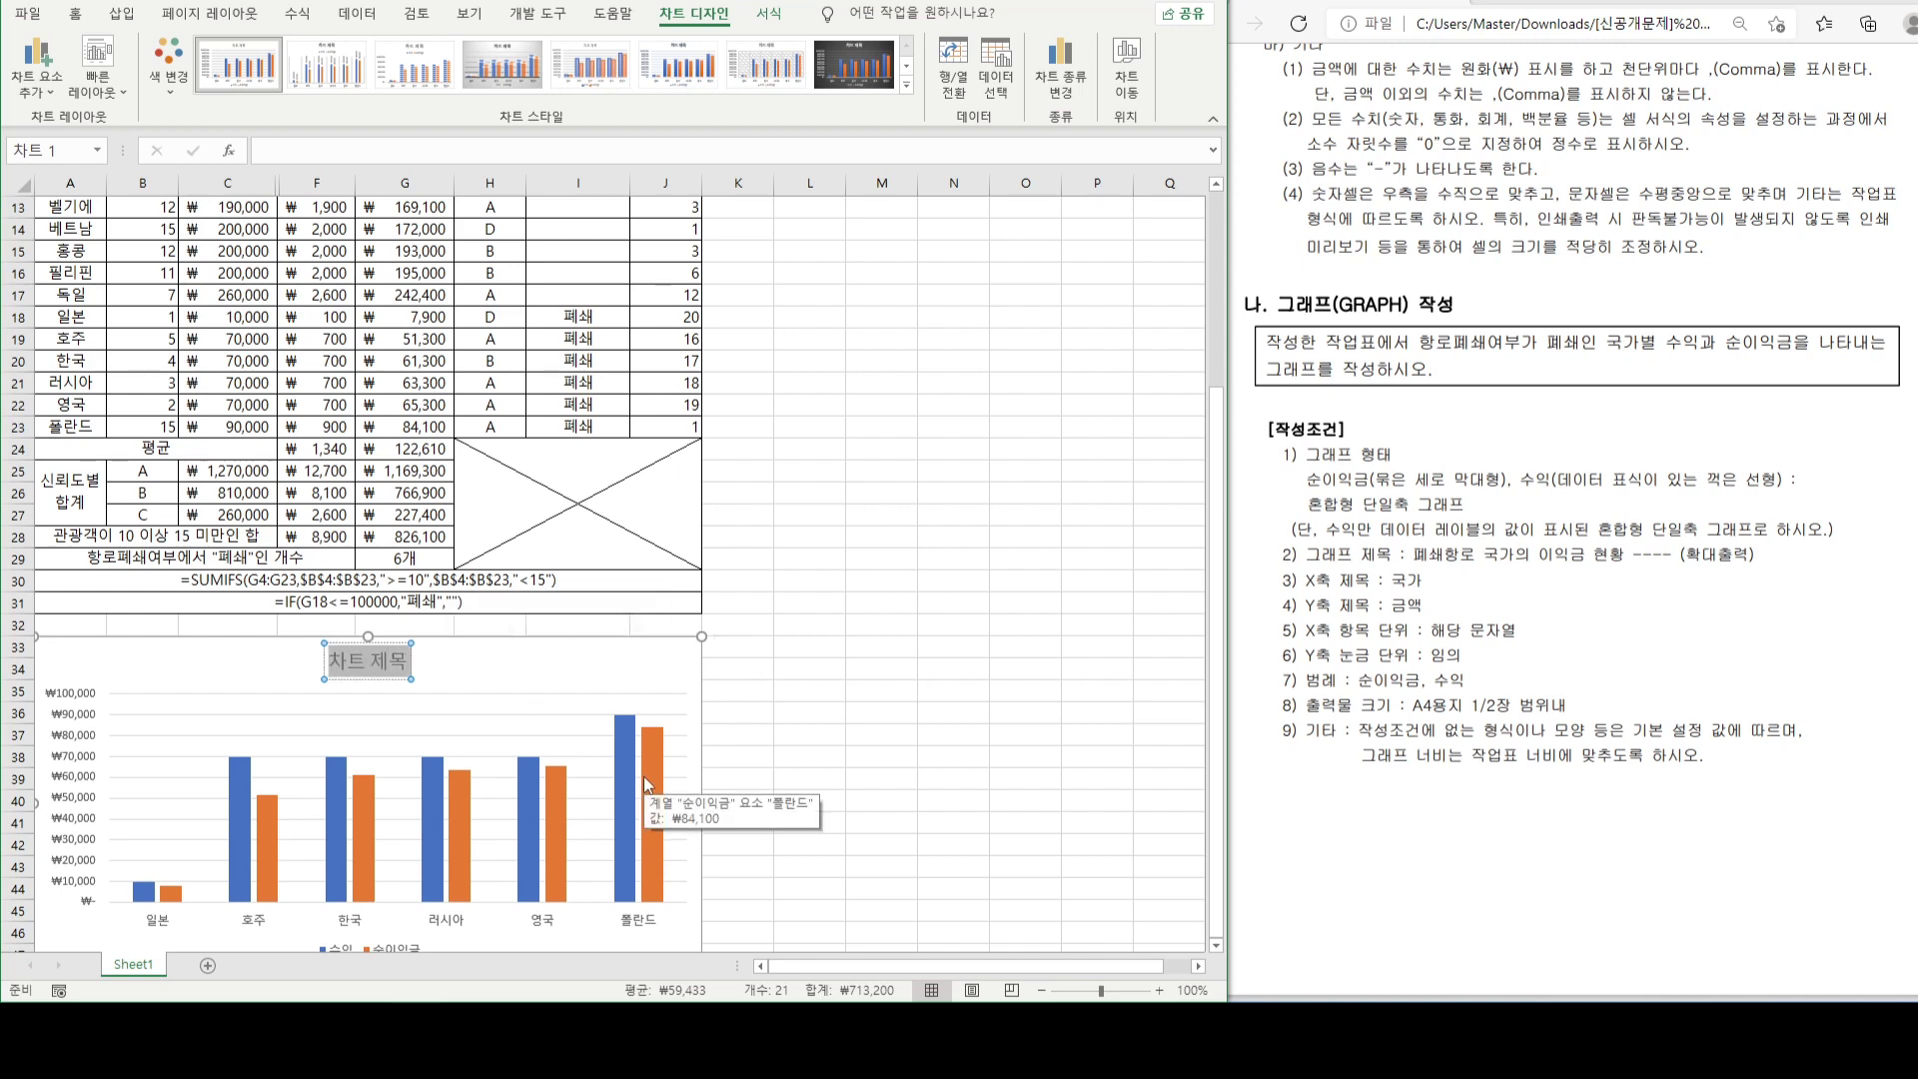
pyautogui.write('ㅍ폐쇄')
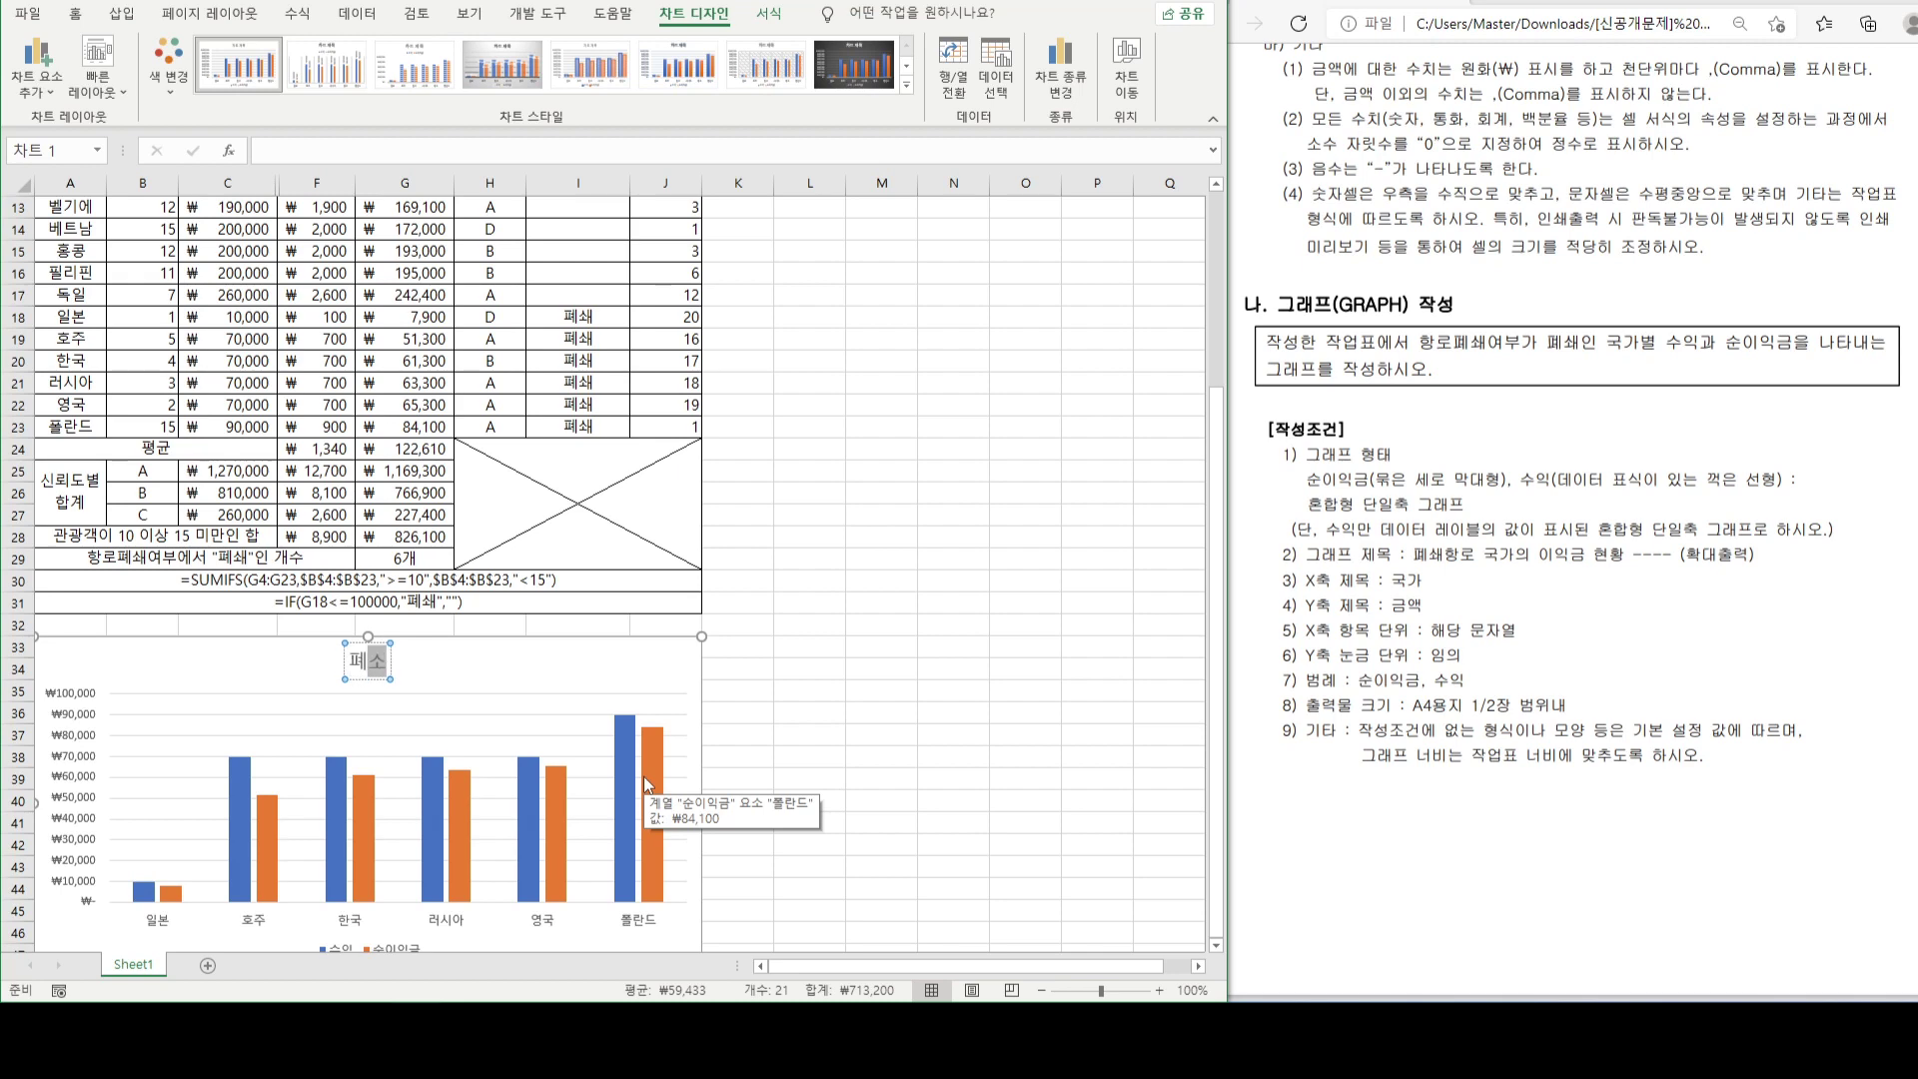
pyautogui.write('항로 국')
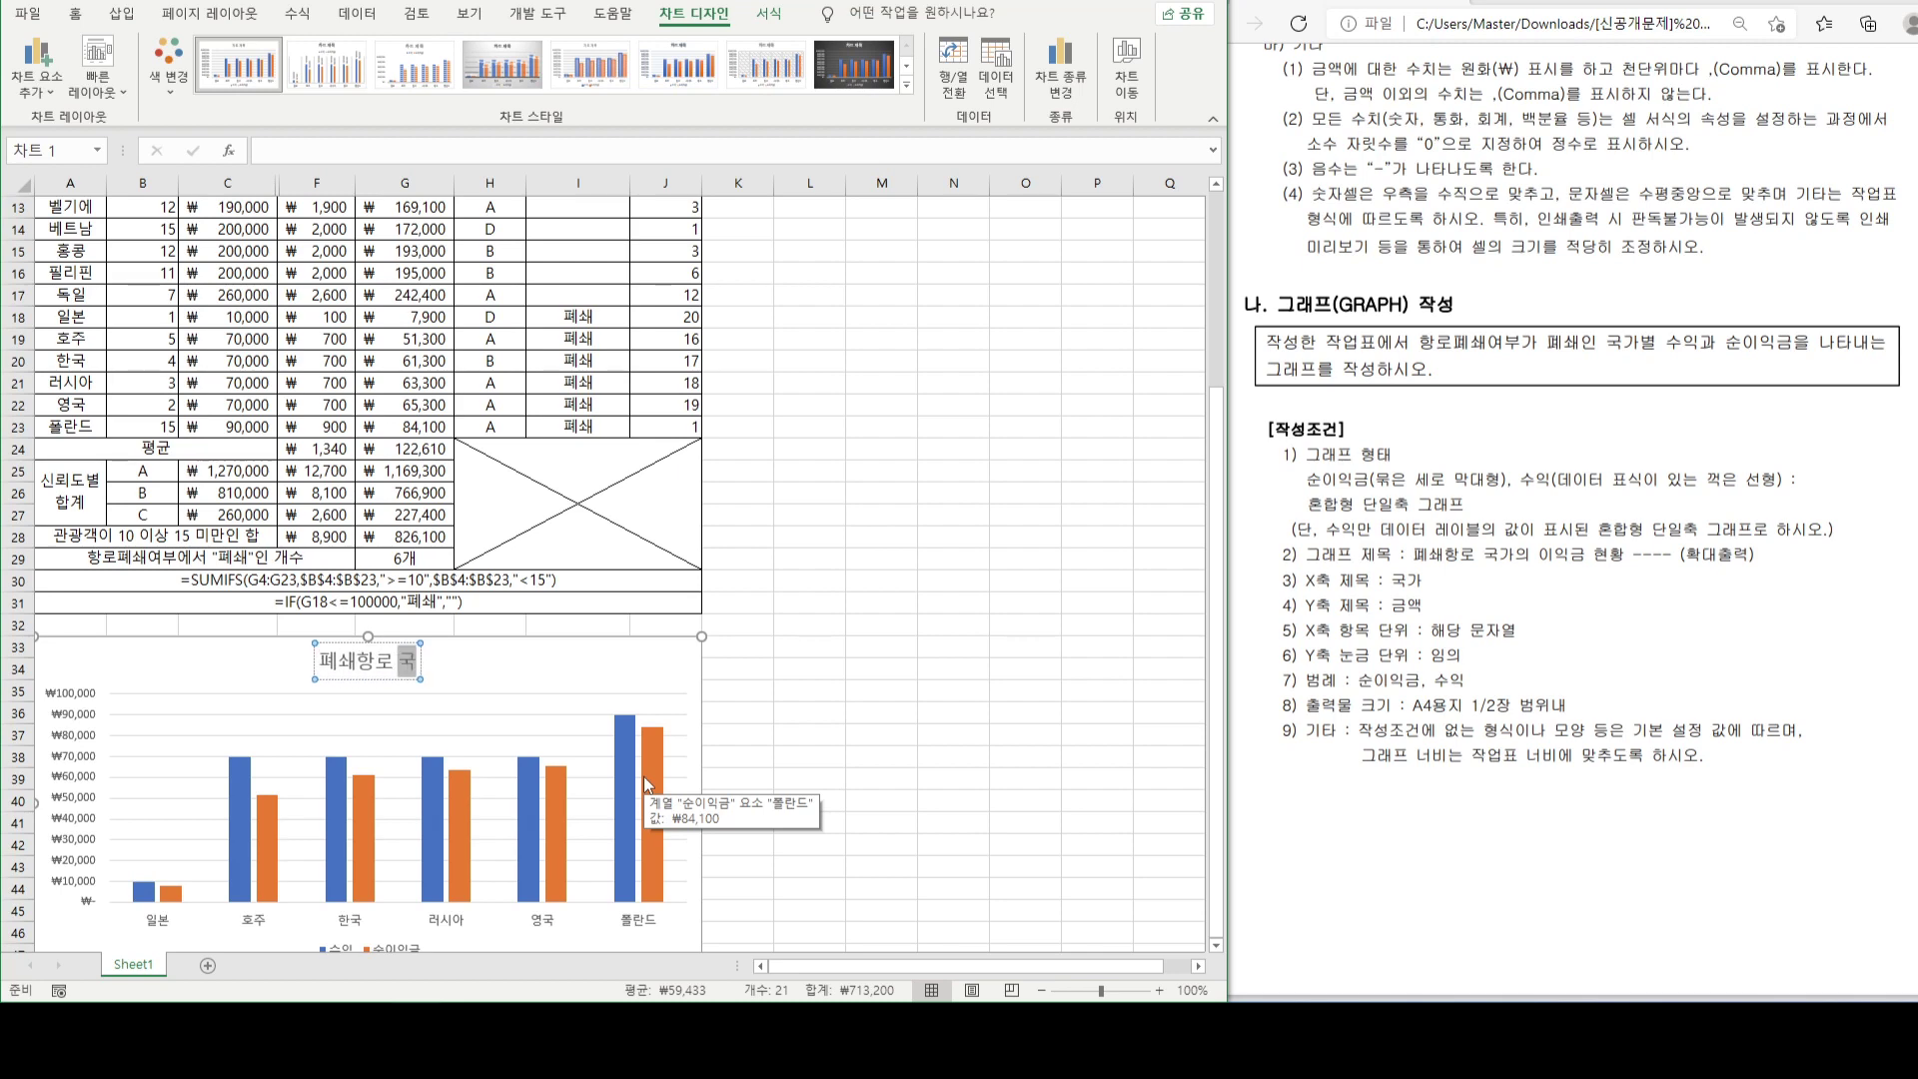
pyautogui.write('가의 이익')
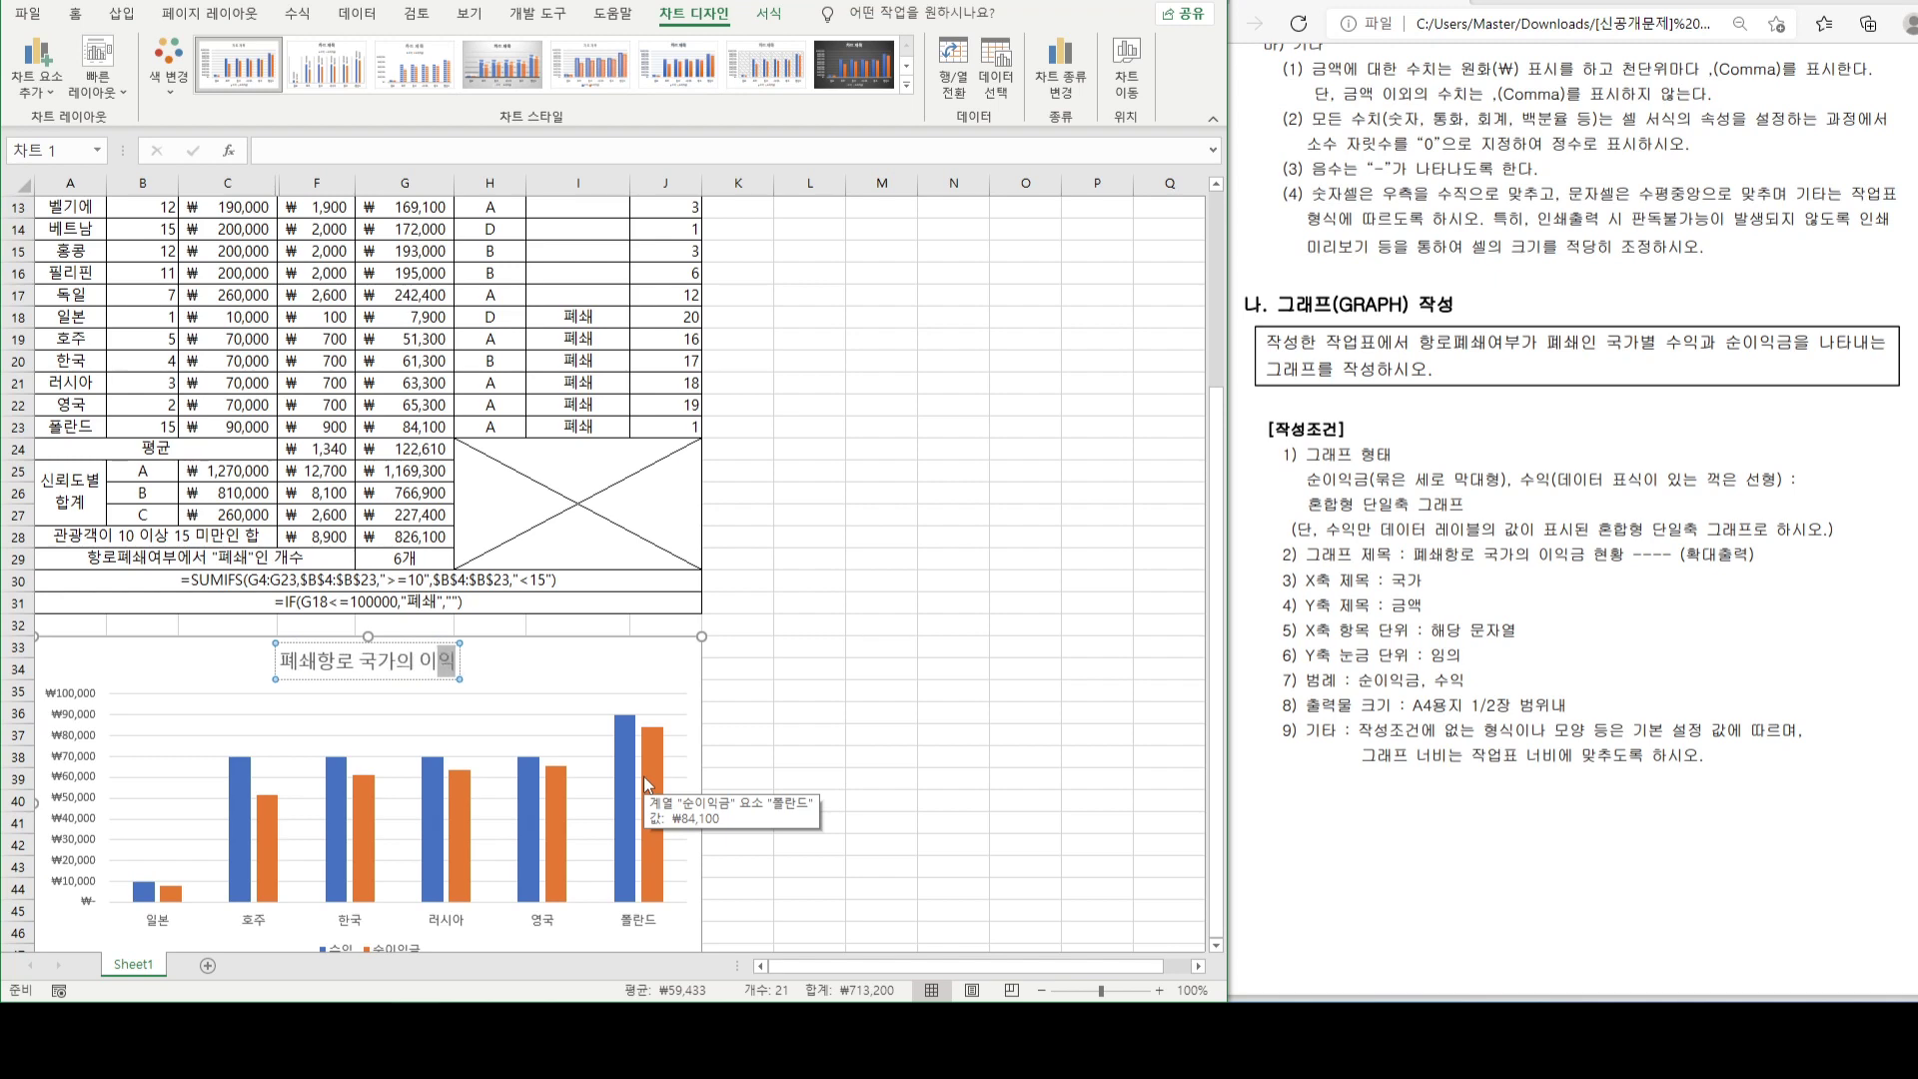
pyautogui.write('금 현호')
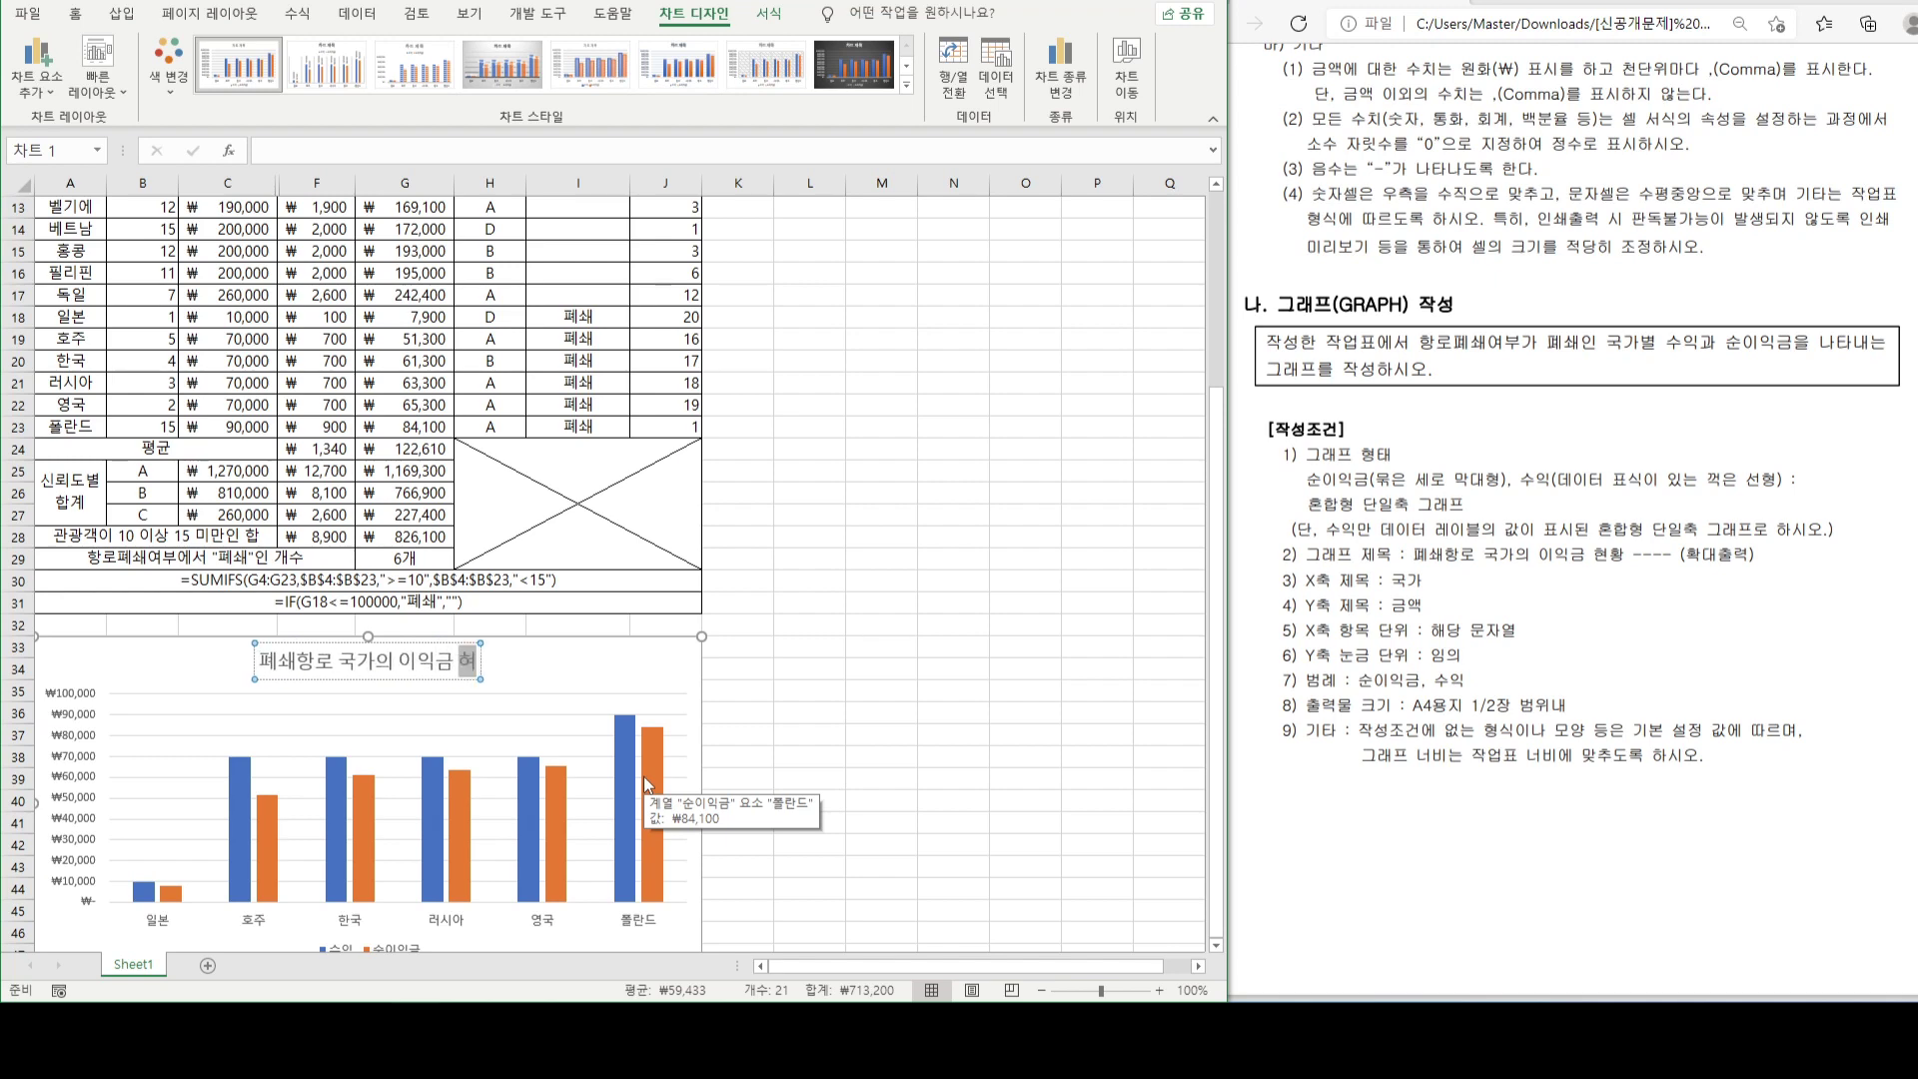
pyautogui.write('황')
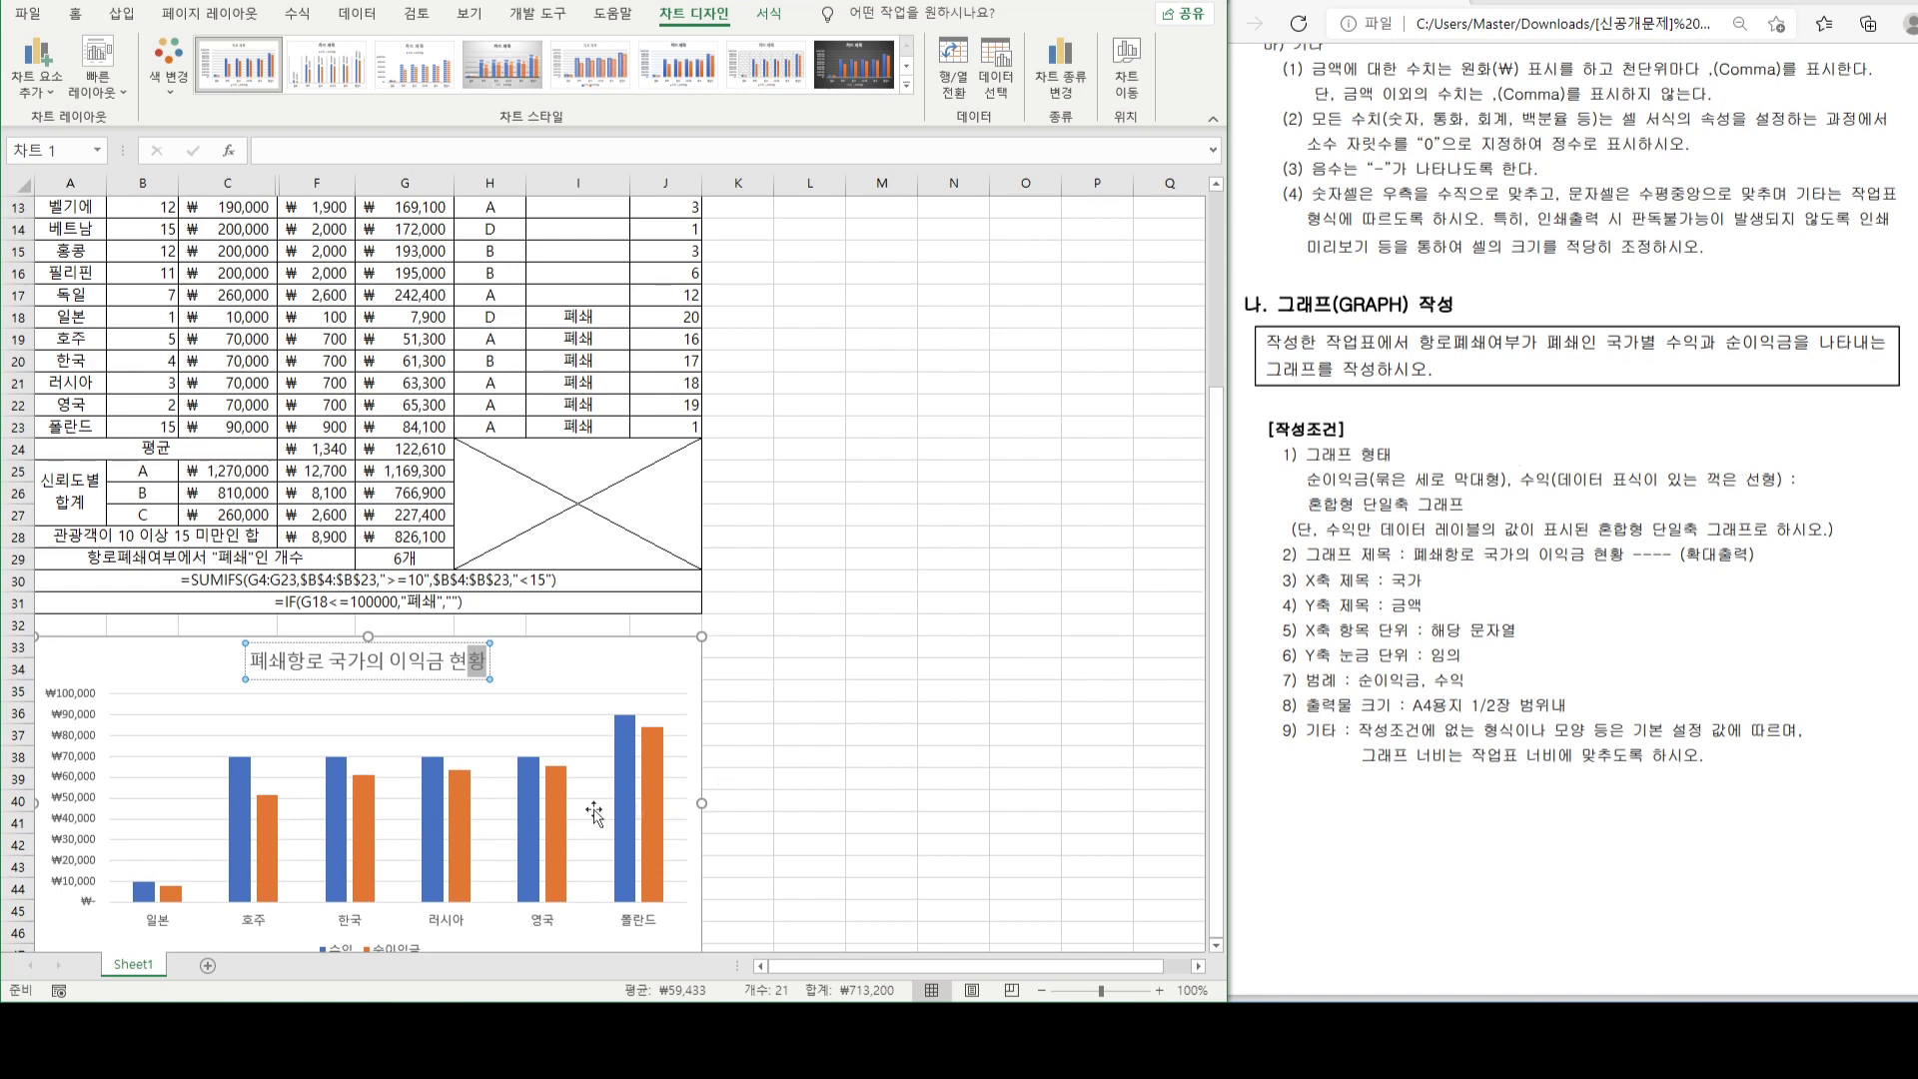
# - Change the 수익 series to a line with markers (표식이 있는 꺾은선형), keeping 순이익금 as clustered columns on the same axis
pyautogui.scroll(-1, 426, 789)
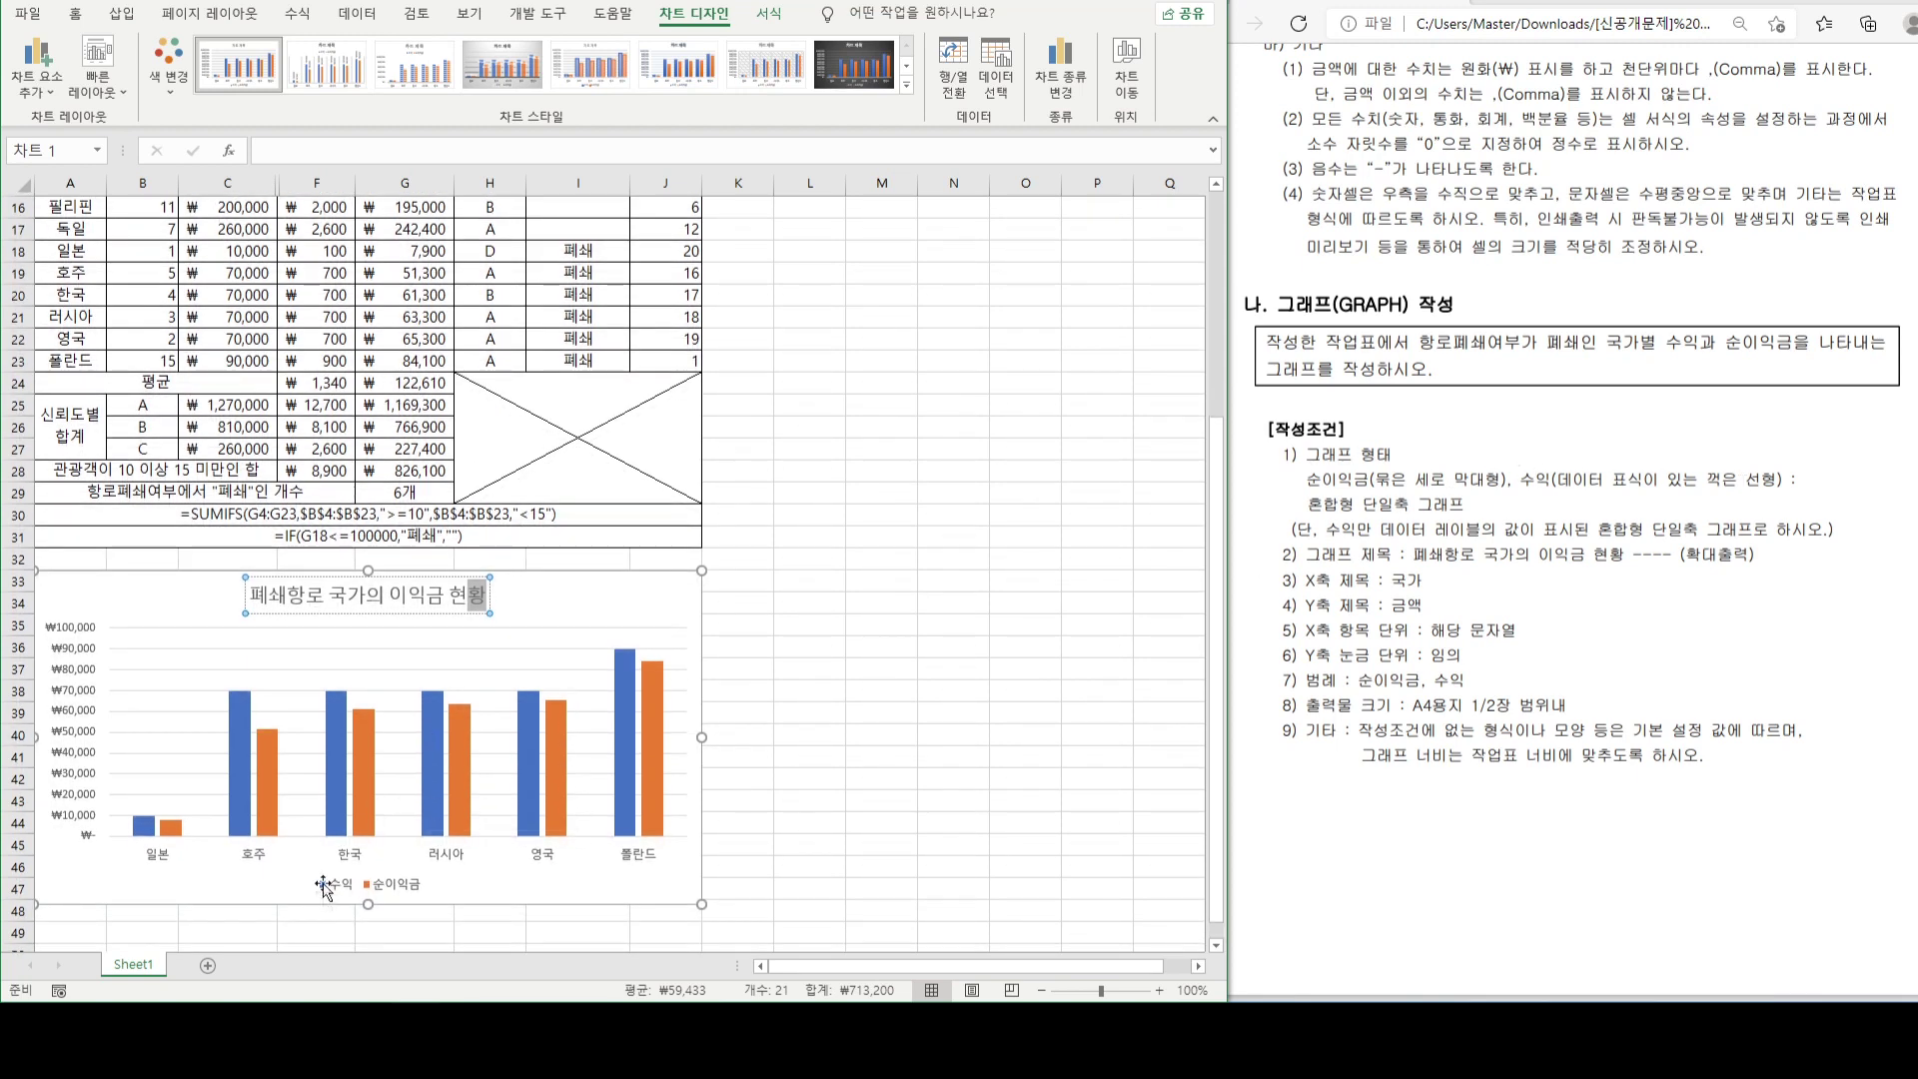
pyautogui.click(338, 715)
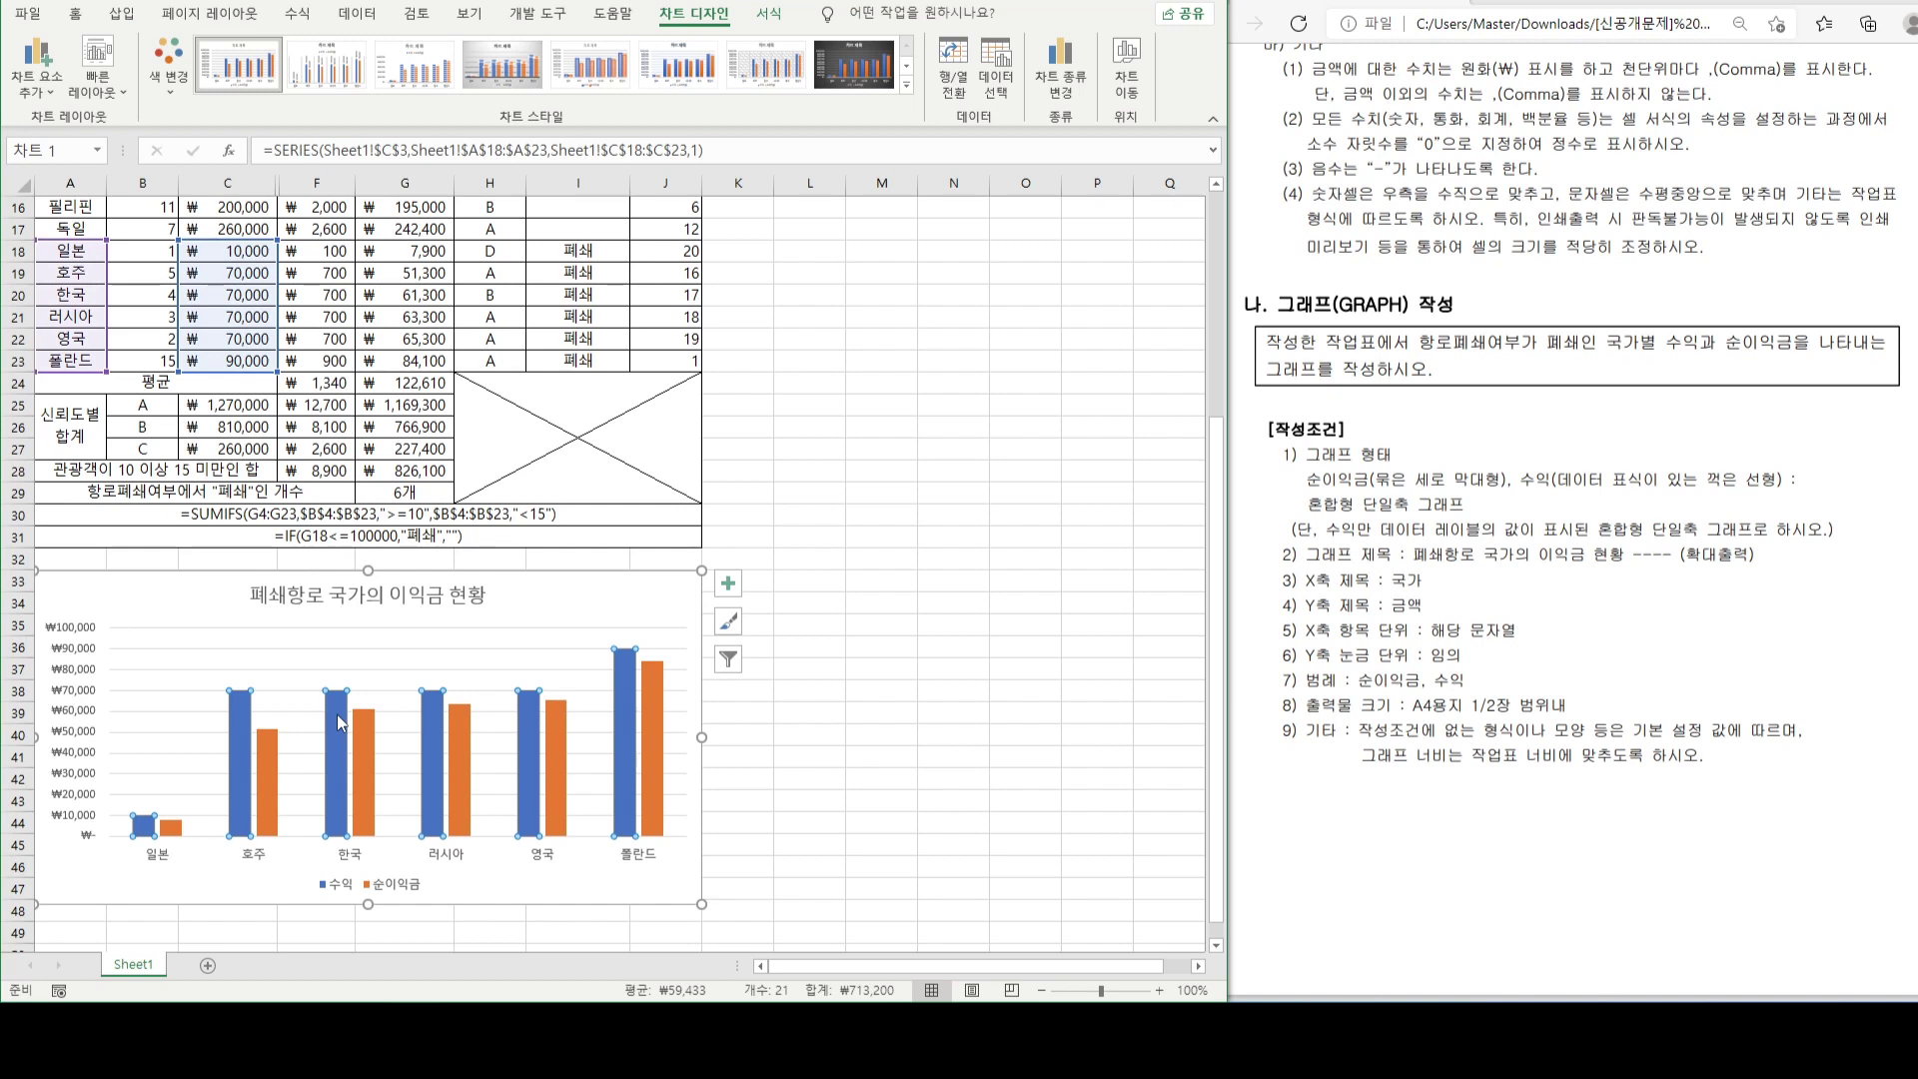
pyautogui.rightClick(338, 715)
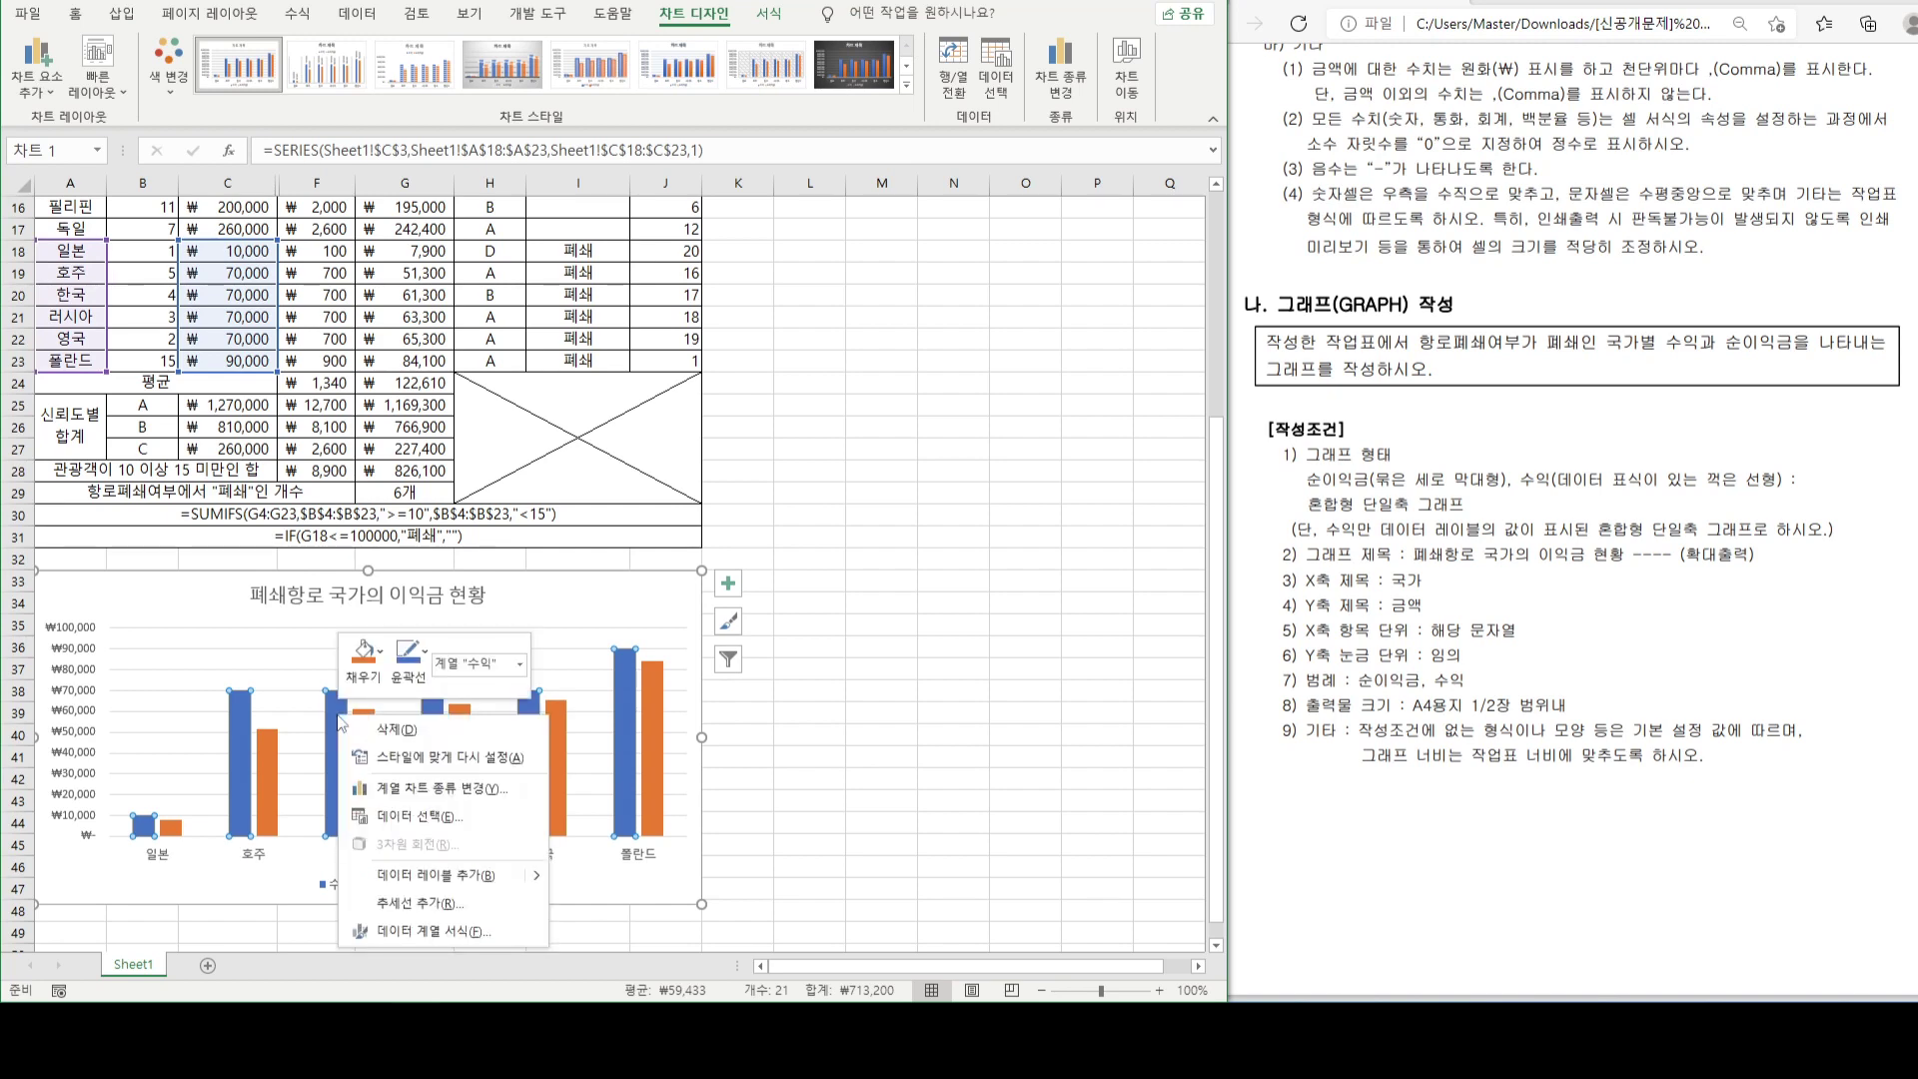
pyautogui.click(410, 788)
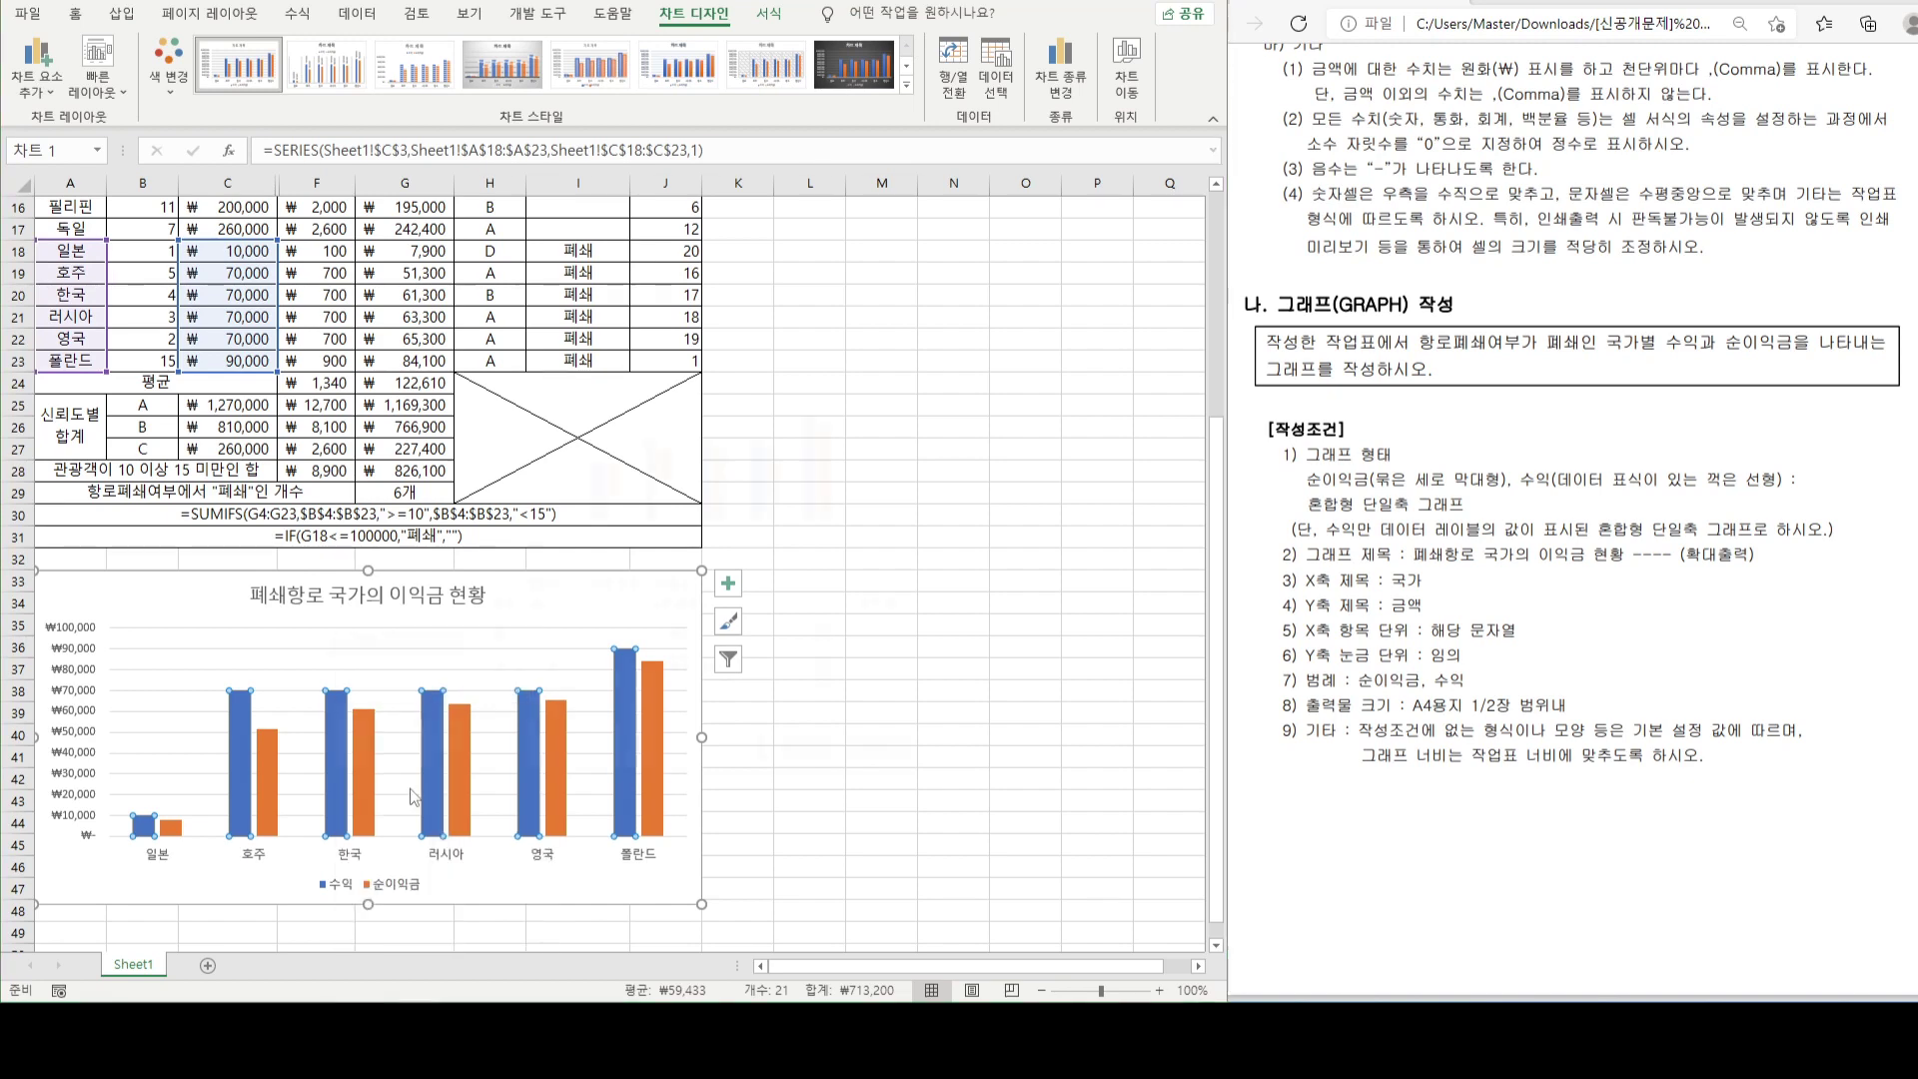
pyautogui.click(829, 641)
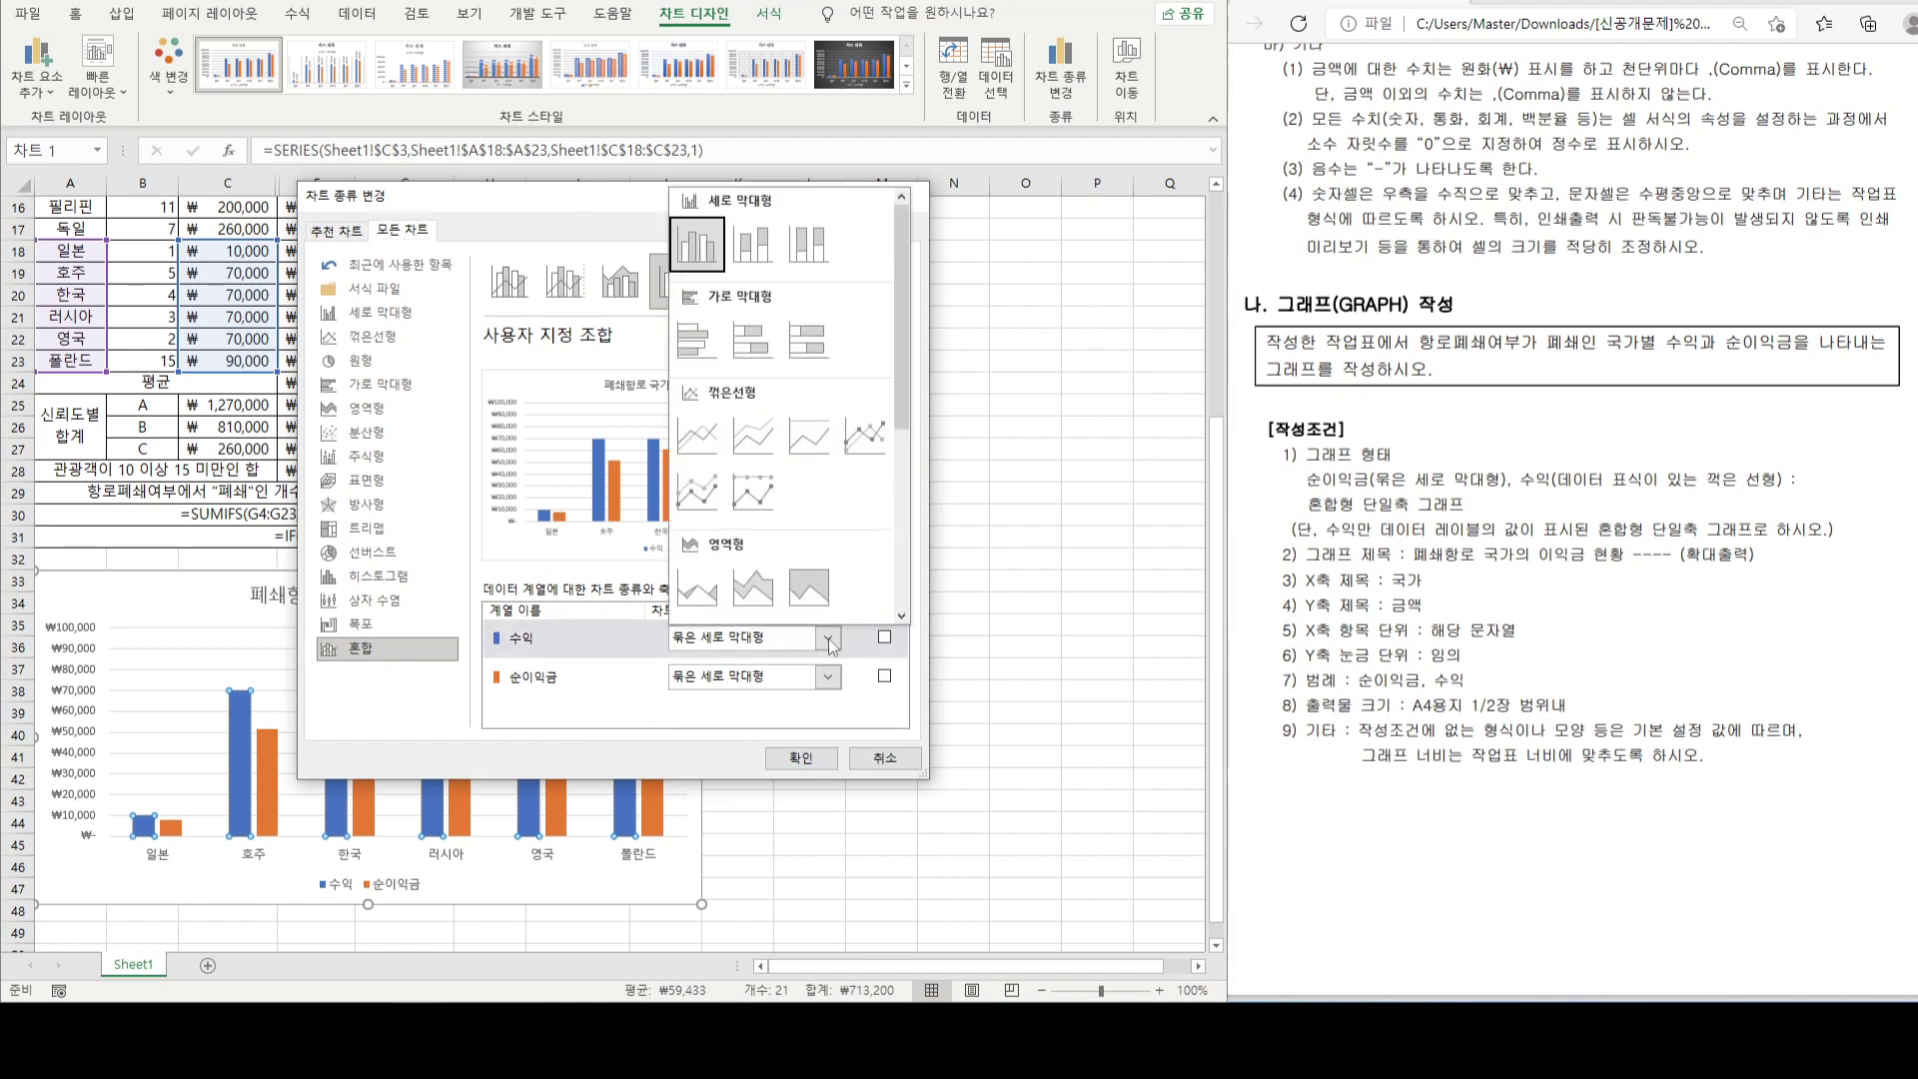
pyautogui.click(868, 441)
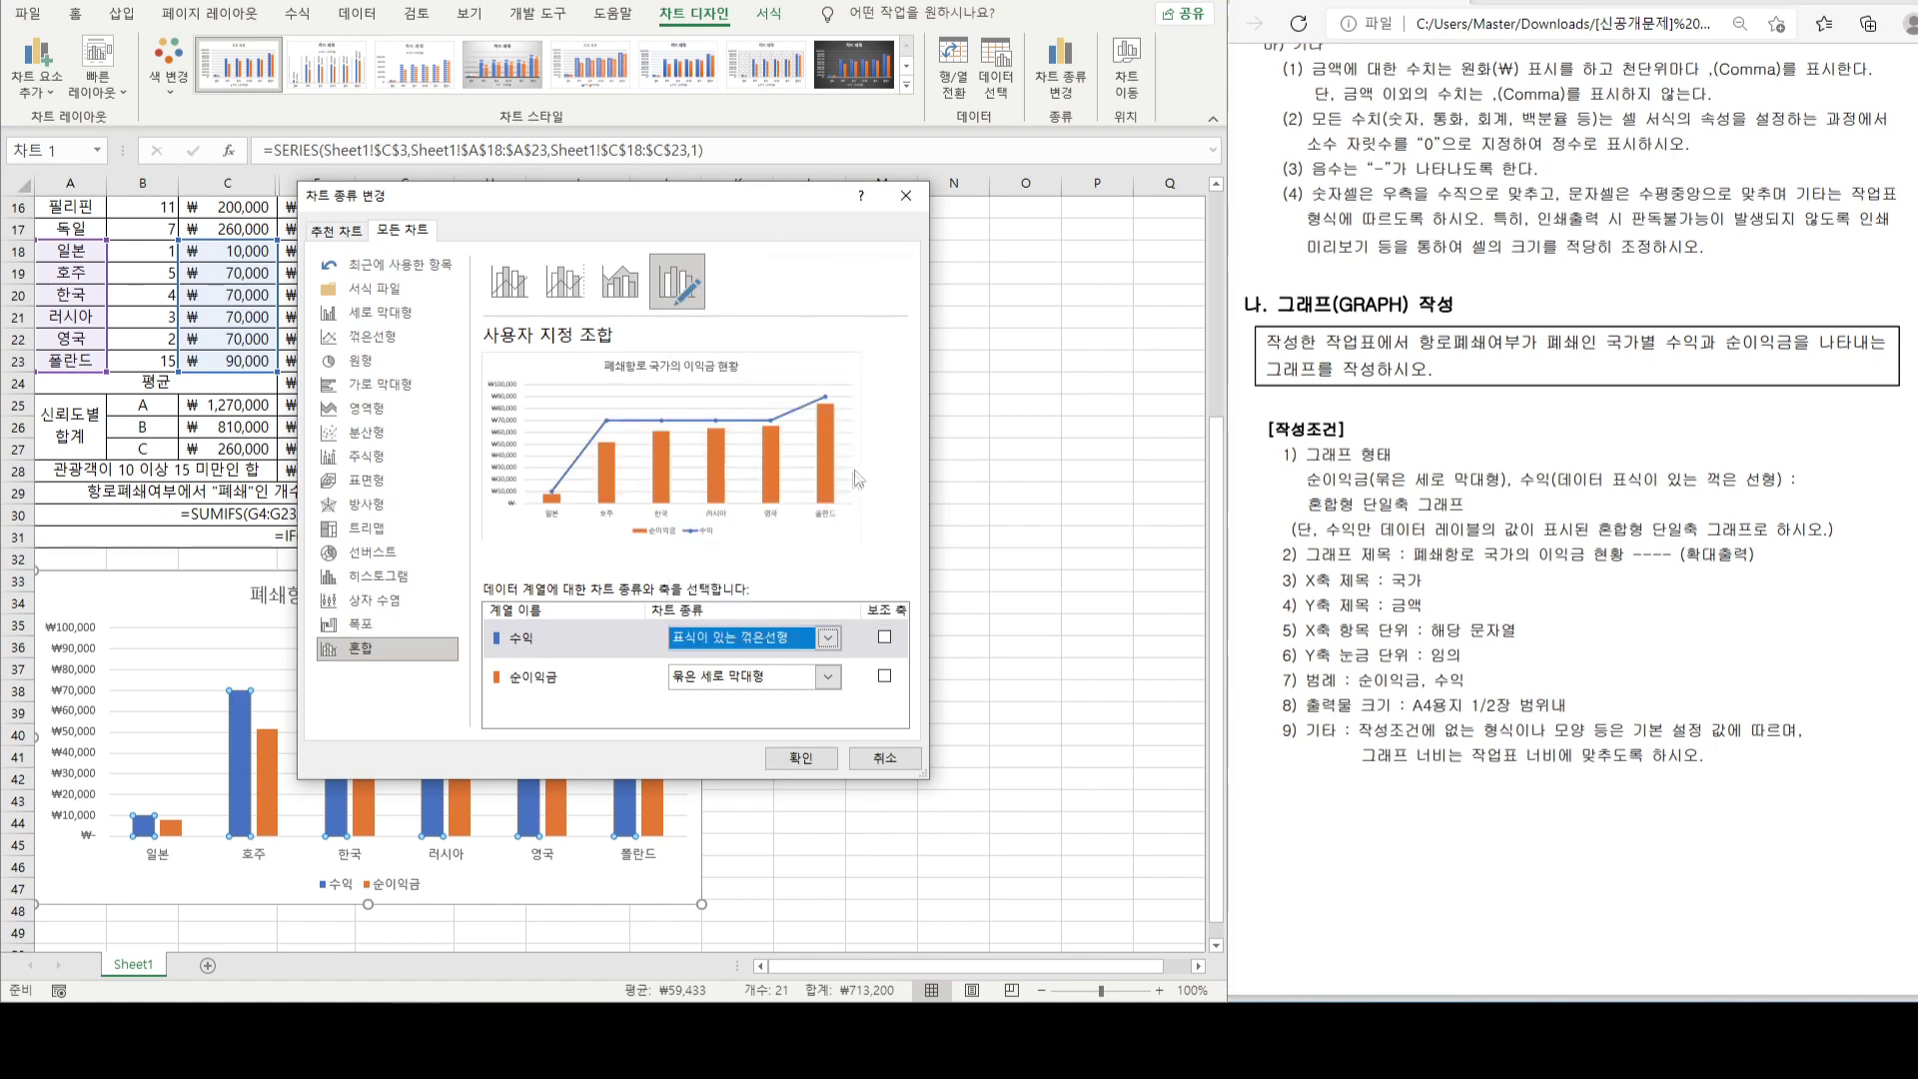
pyautogui.click(800, 758)
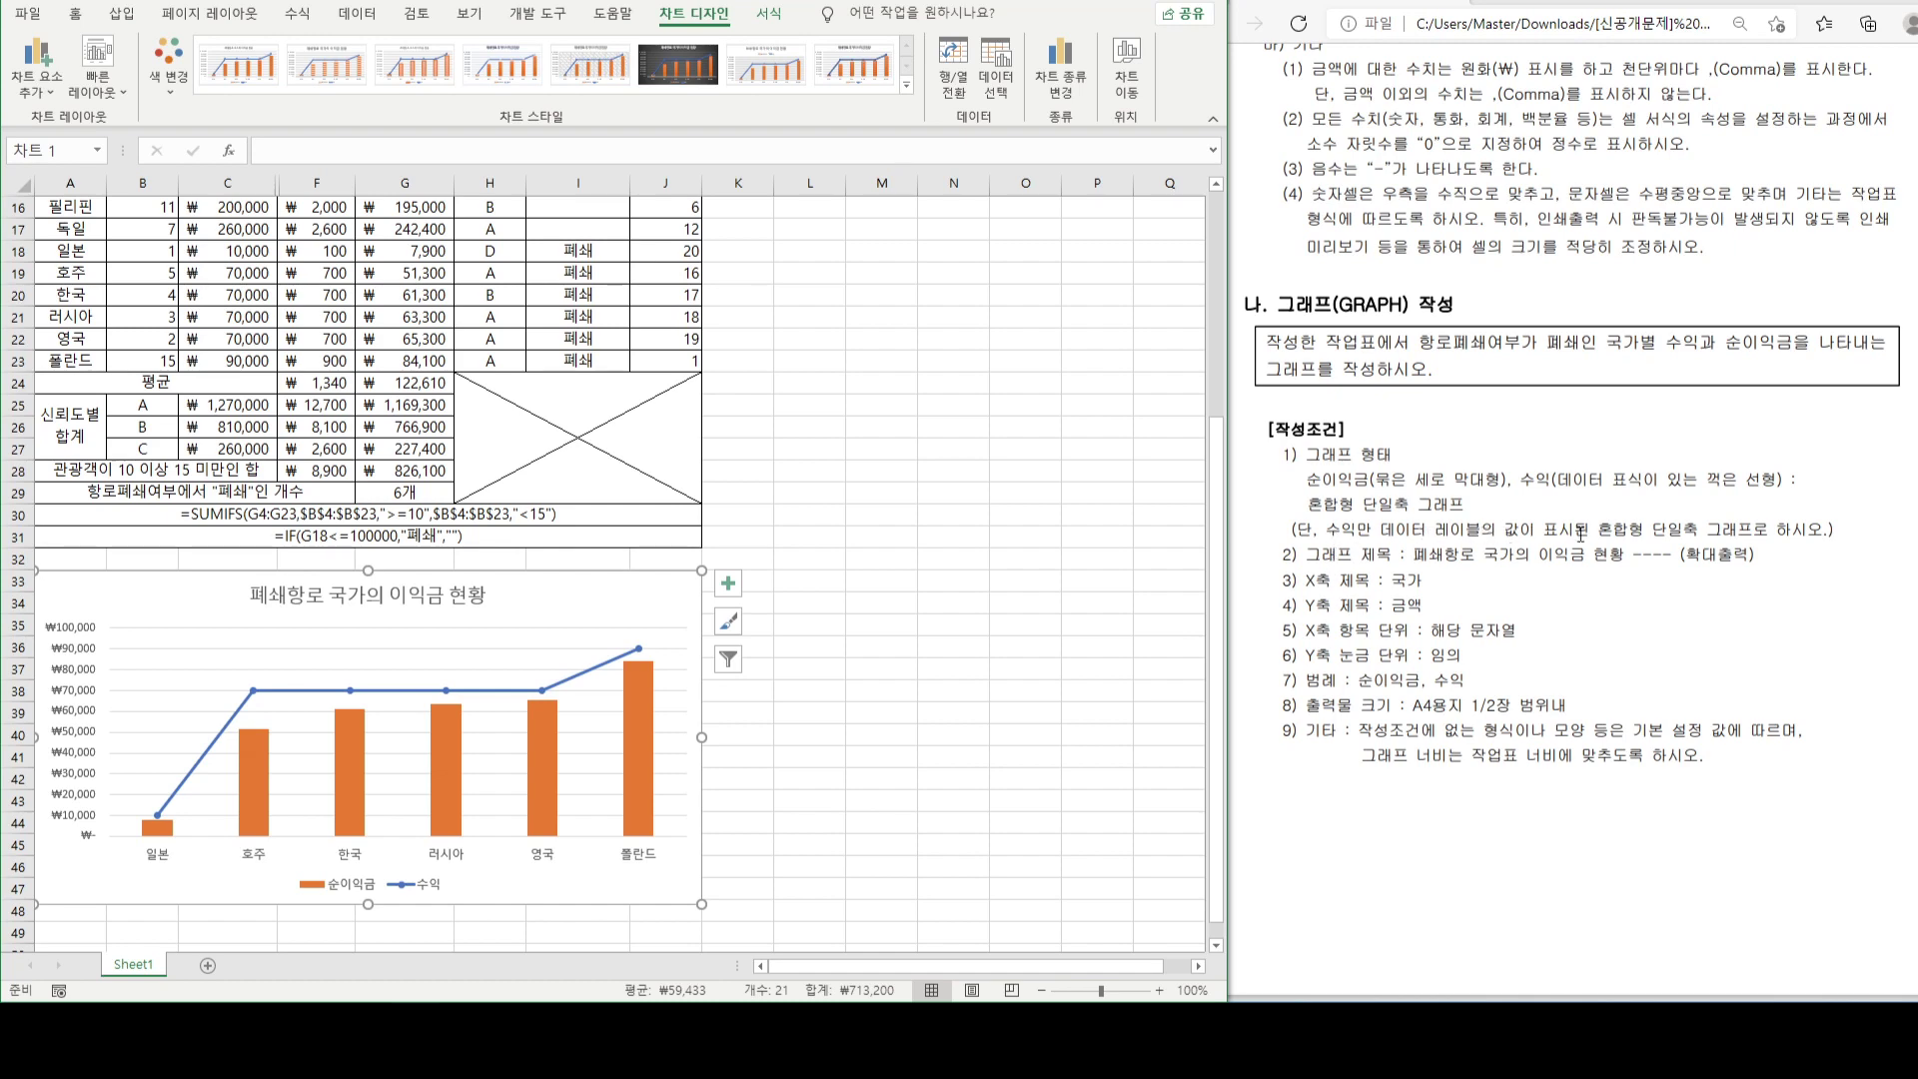
# - Add data labels to the 수익 line only and position them above the markers (위쪽)
pyautogui.click(637, 648)
pyautogui.rightClick(637, 648)
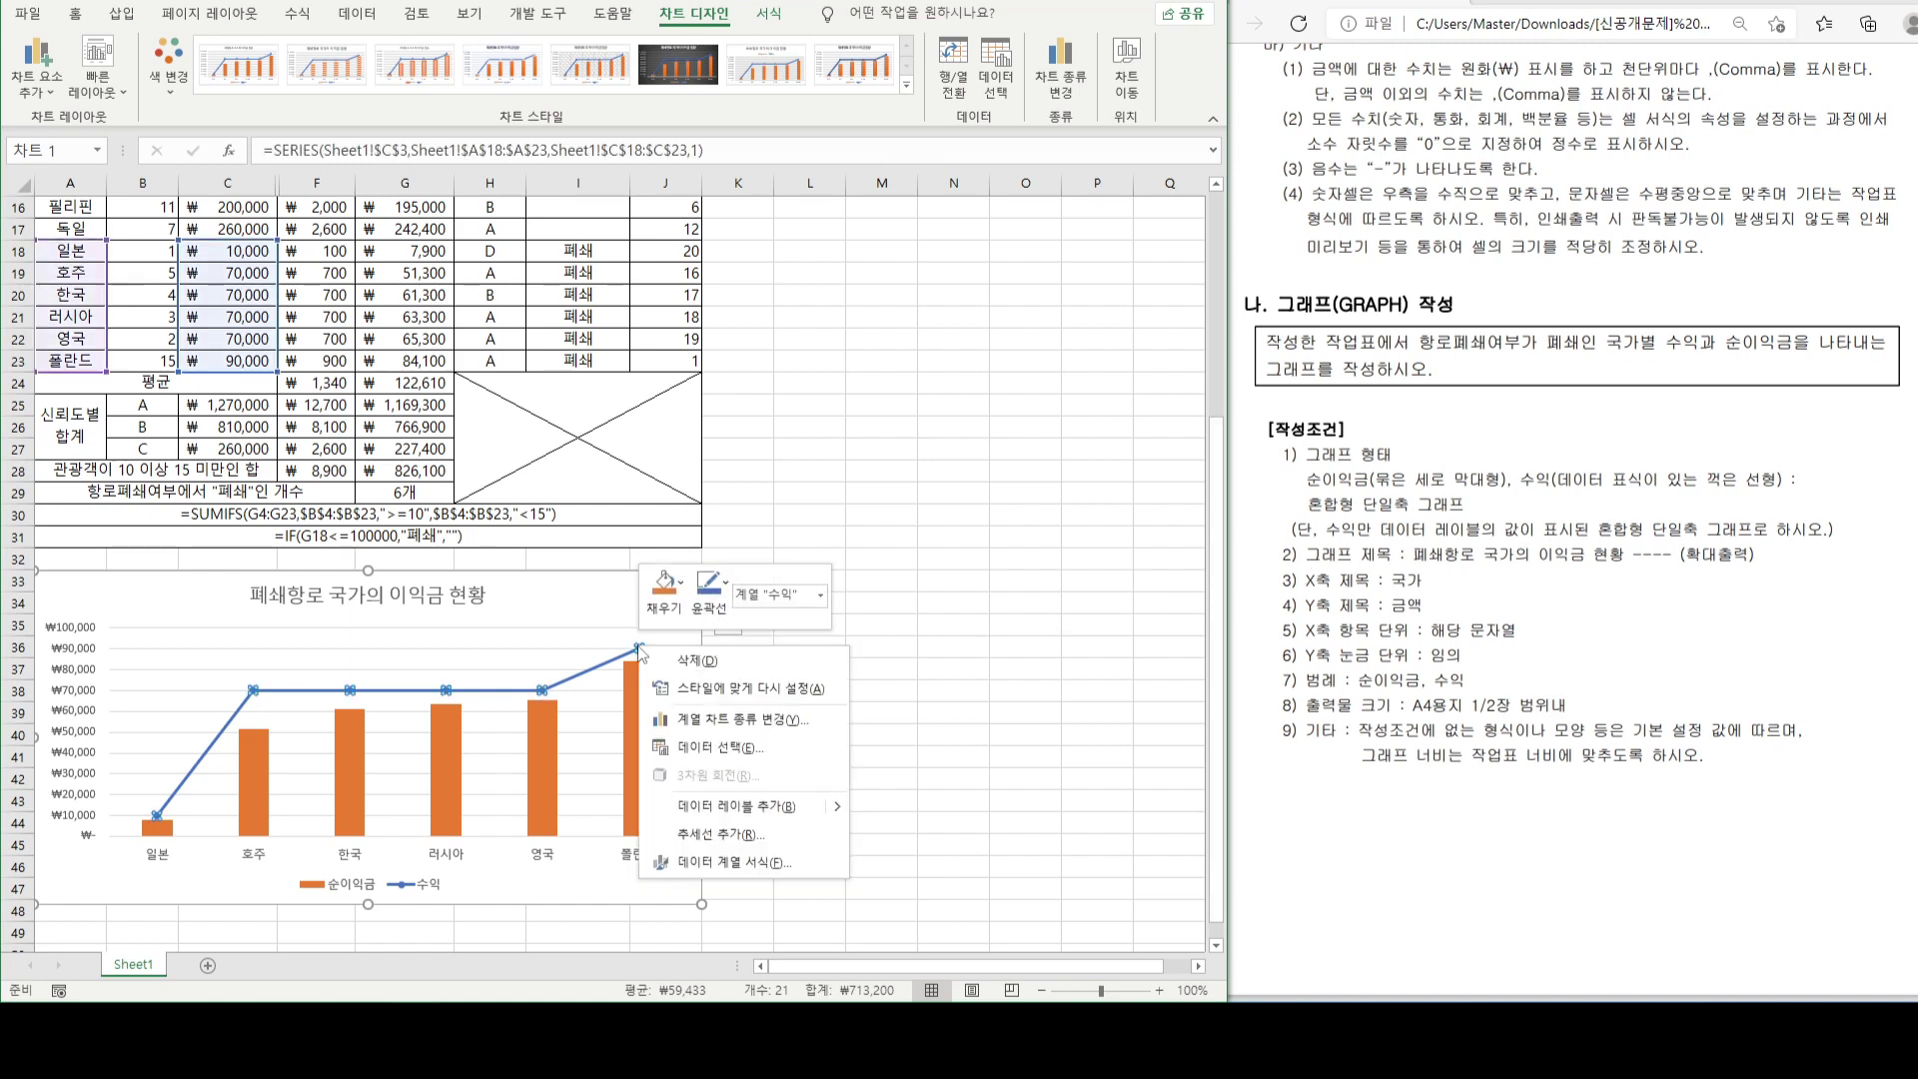
pyautogui.click(754, 814)
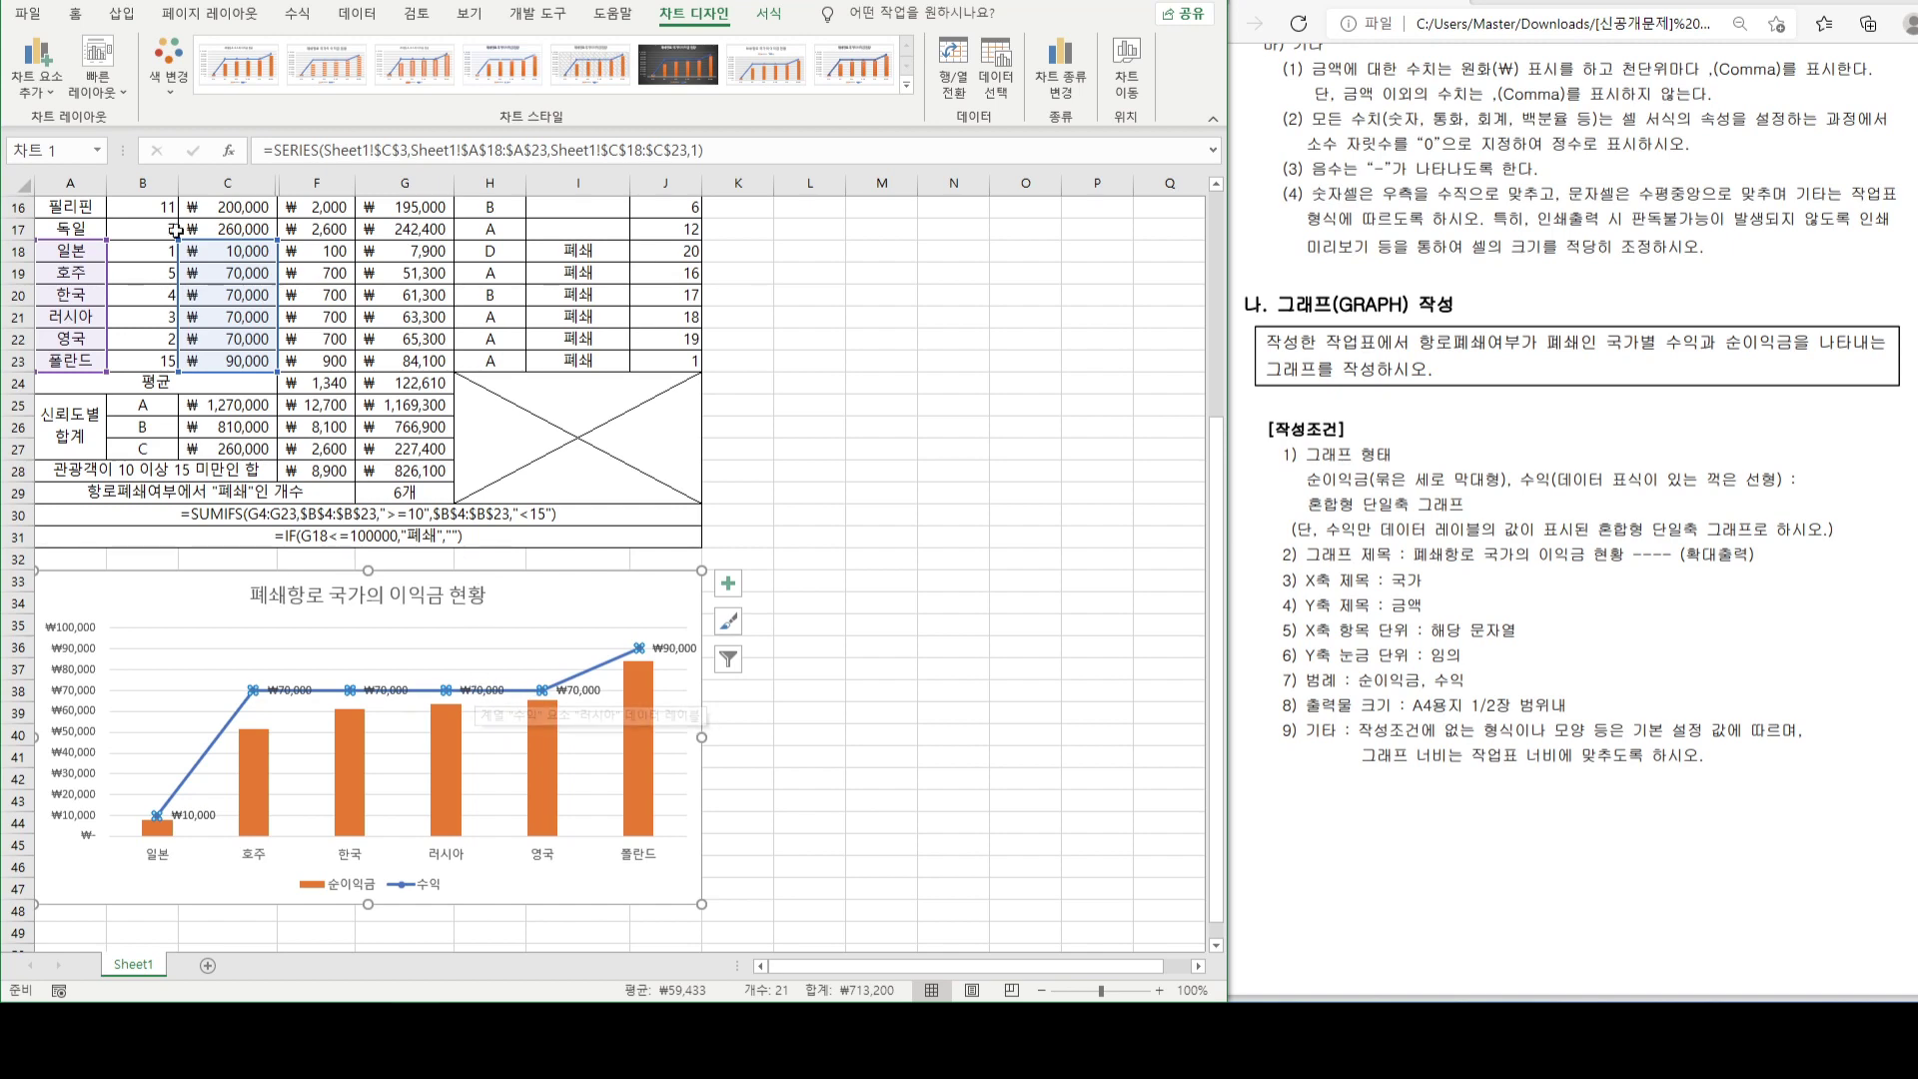
pyautogui.click(37, 80)
pyautogui.moveTo(80, 204)
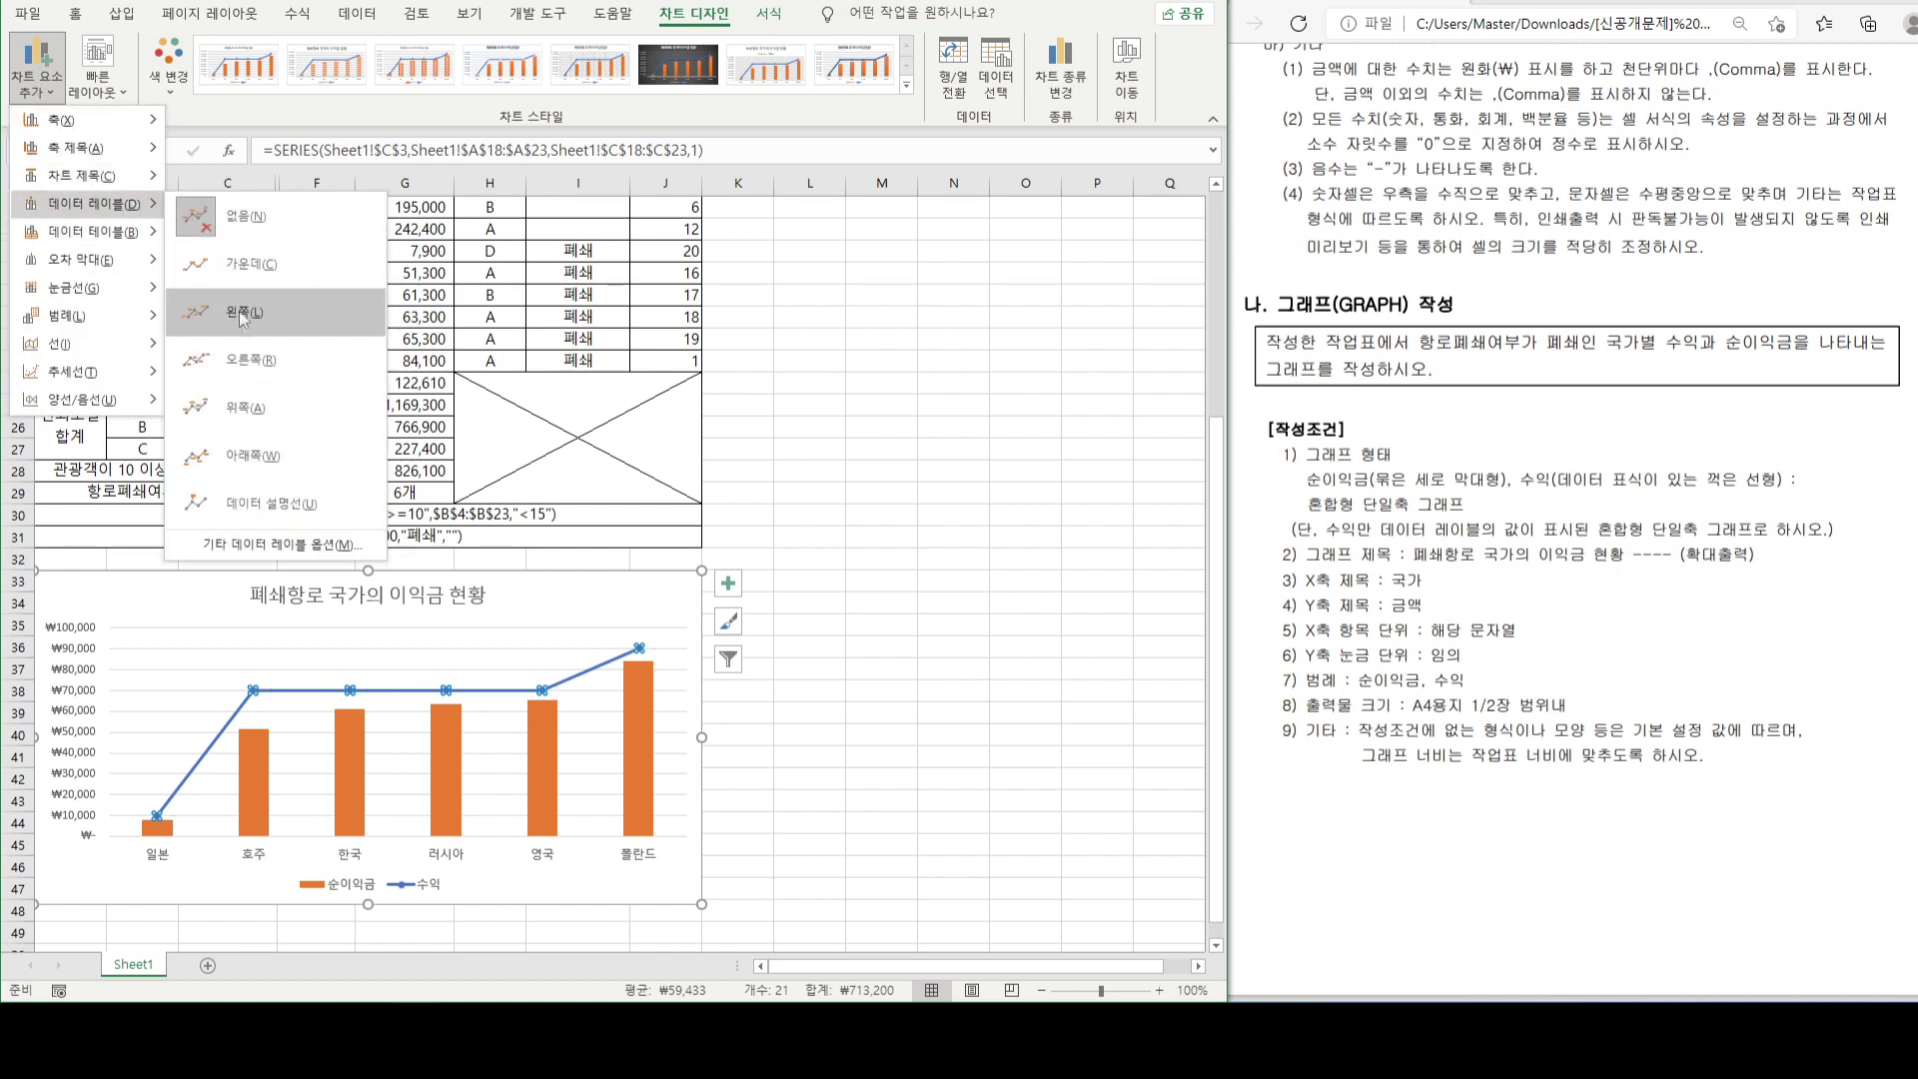
pyautogui.click(258, 409)
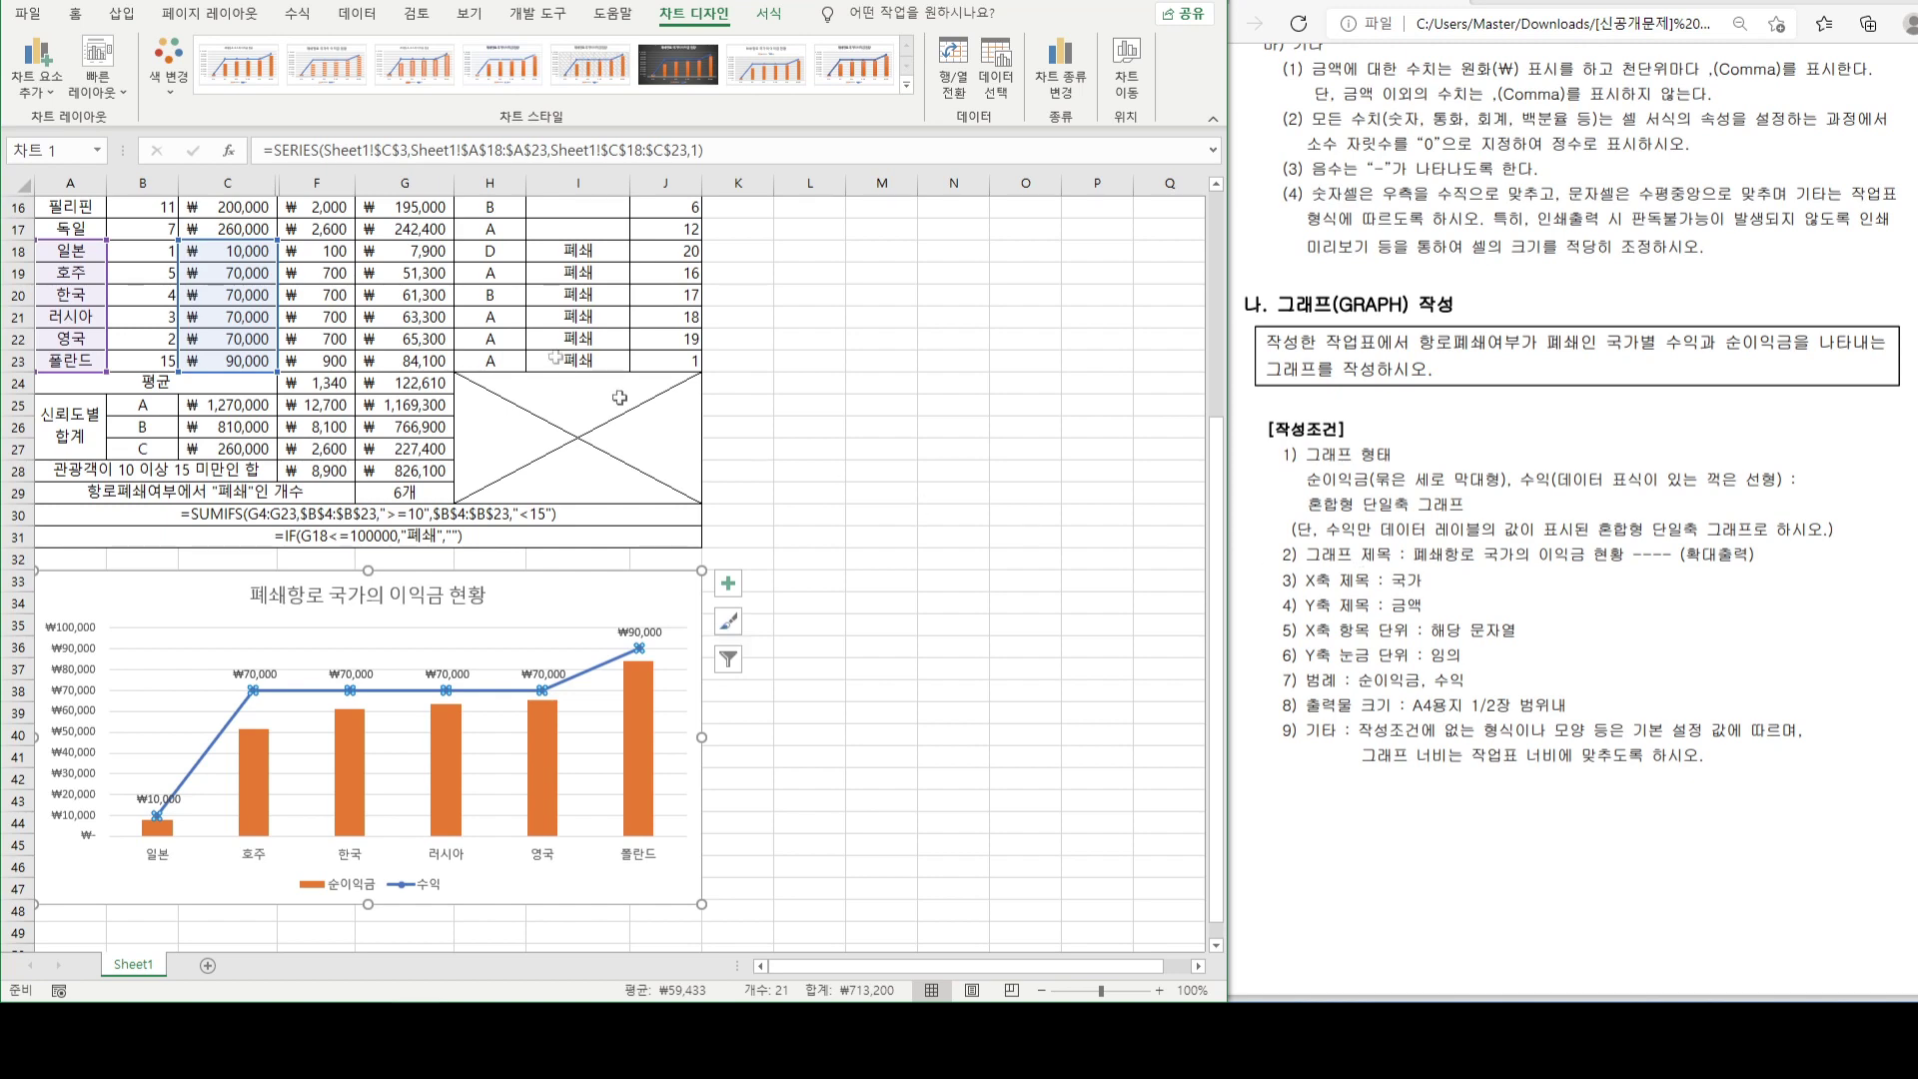
# - Add a primary horizontal axis title to the chart and name it "국가"
pyautogui.click(37, 70)
pyautogui.moveTo(72, 147)
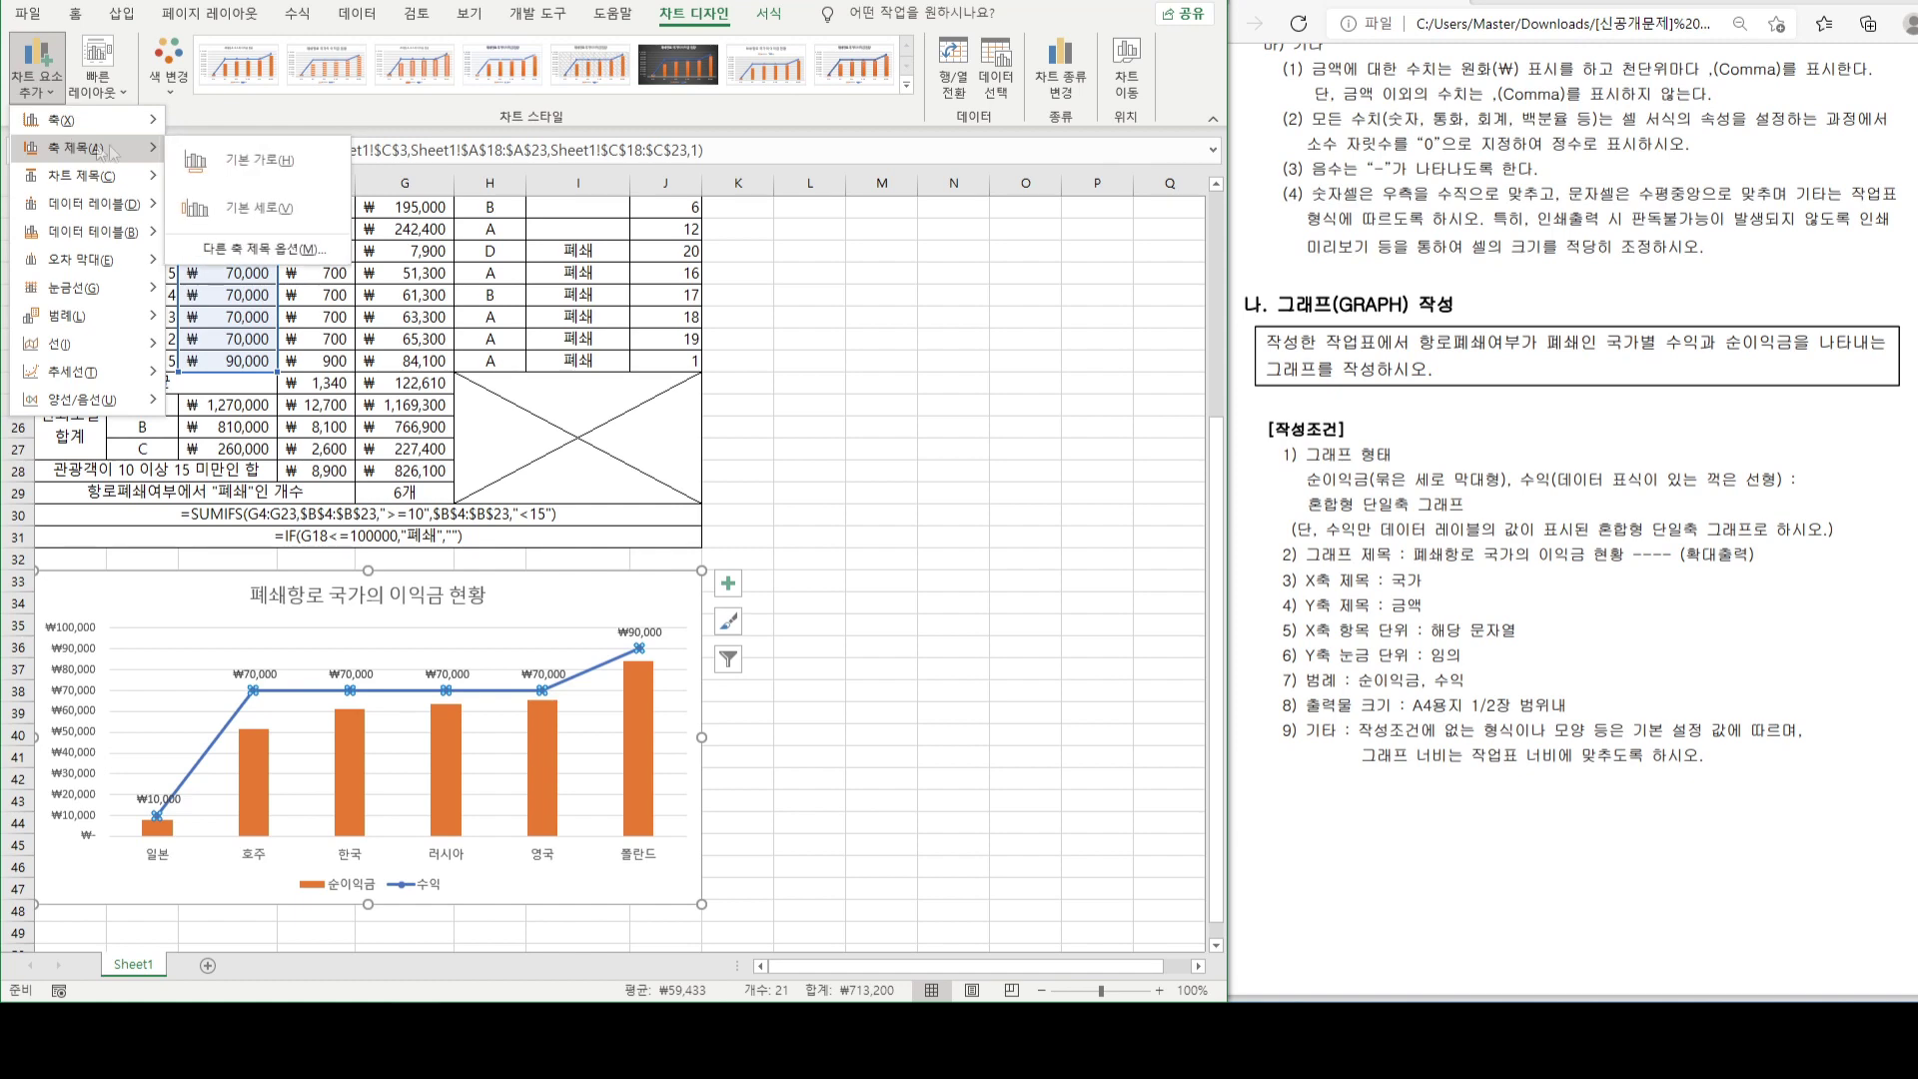
pyautogui.click(215, 153)
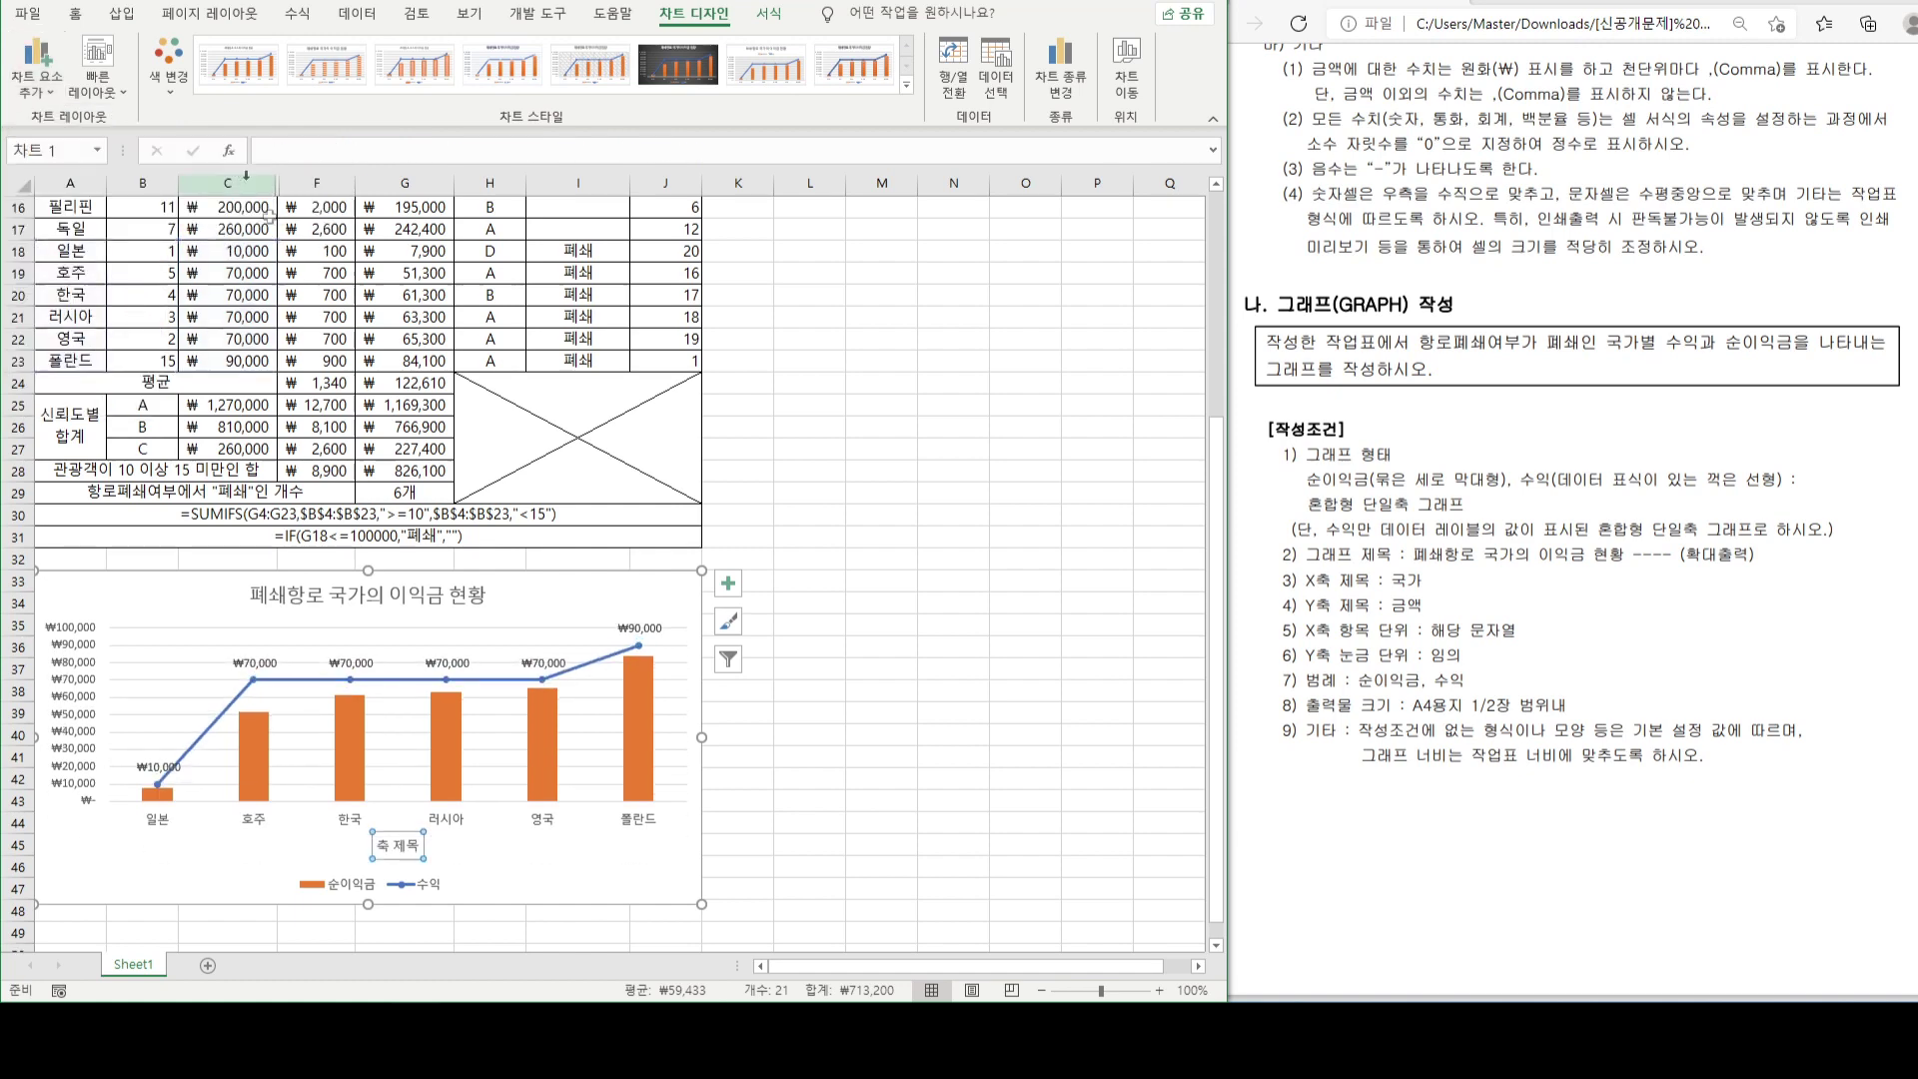
pyautogui.tripleClick(383, 843)
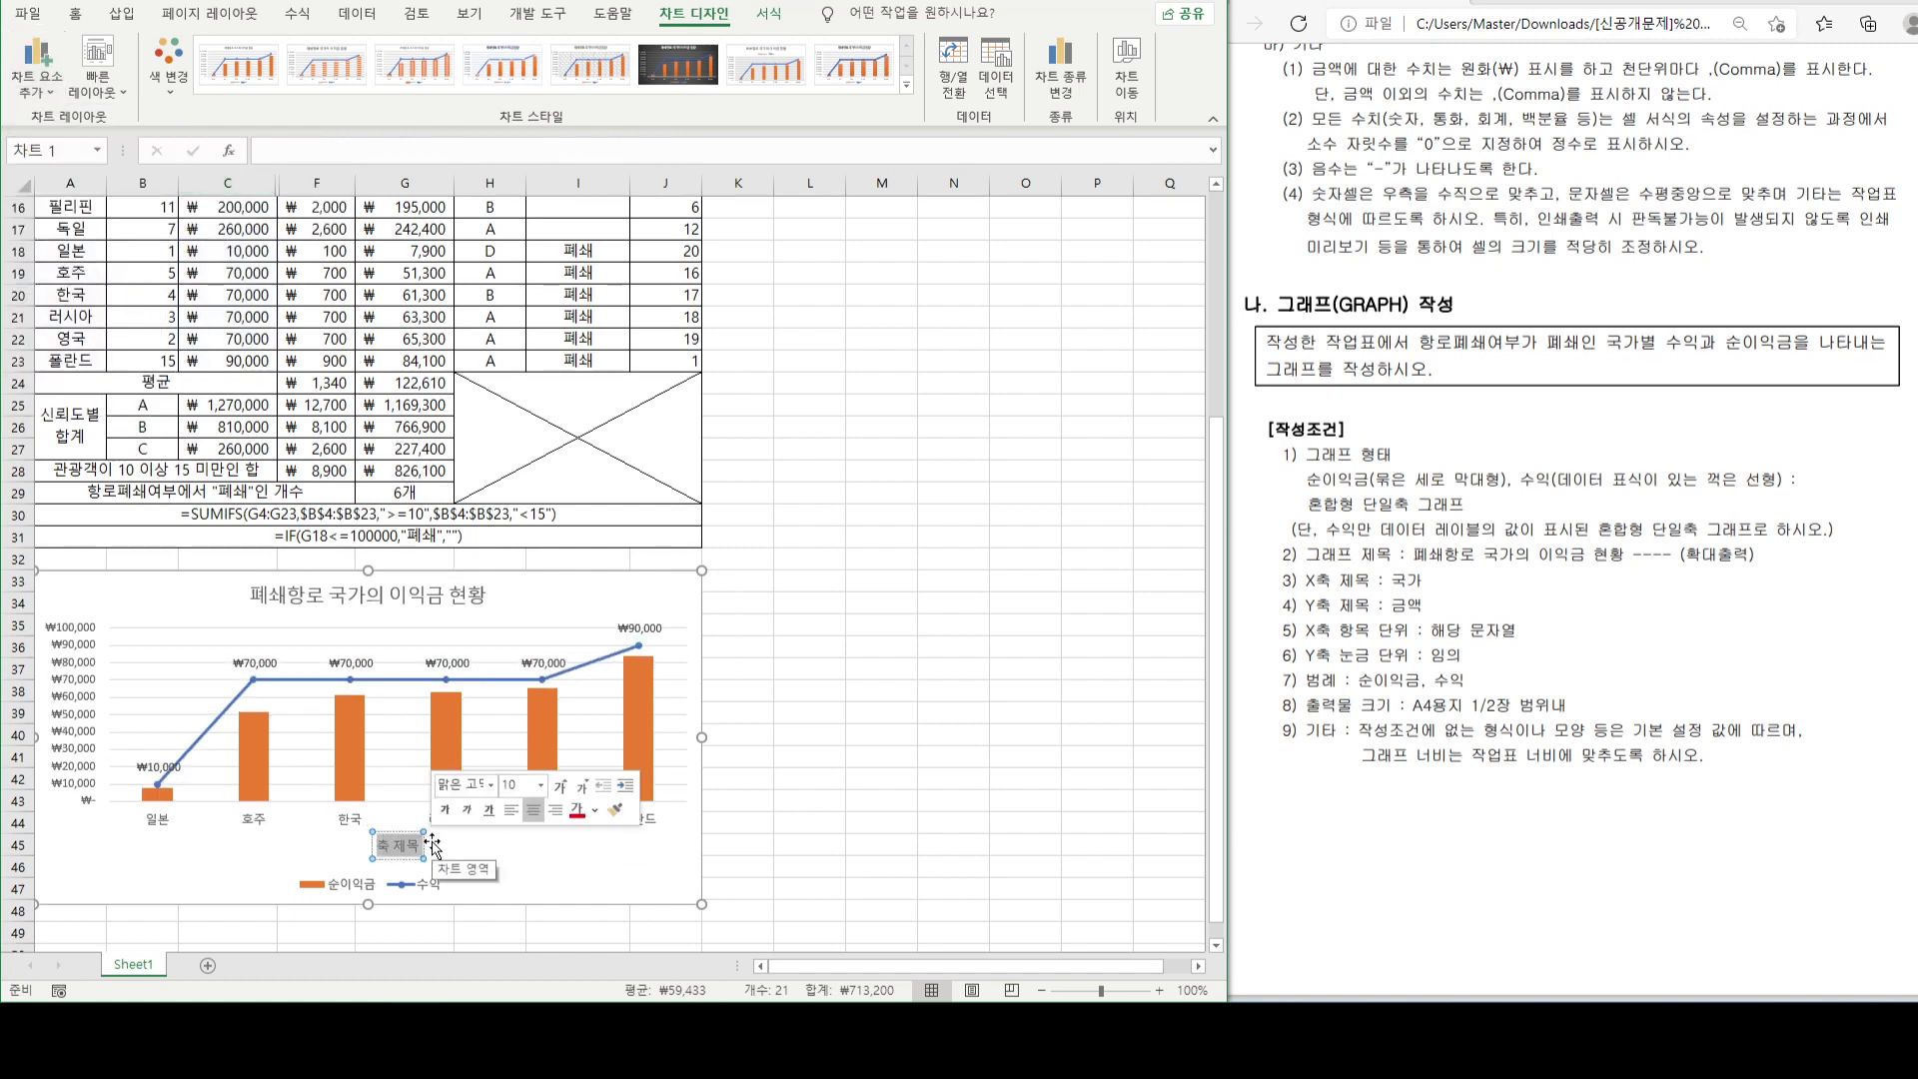
pyautogui.write('국가')
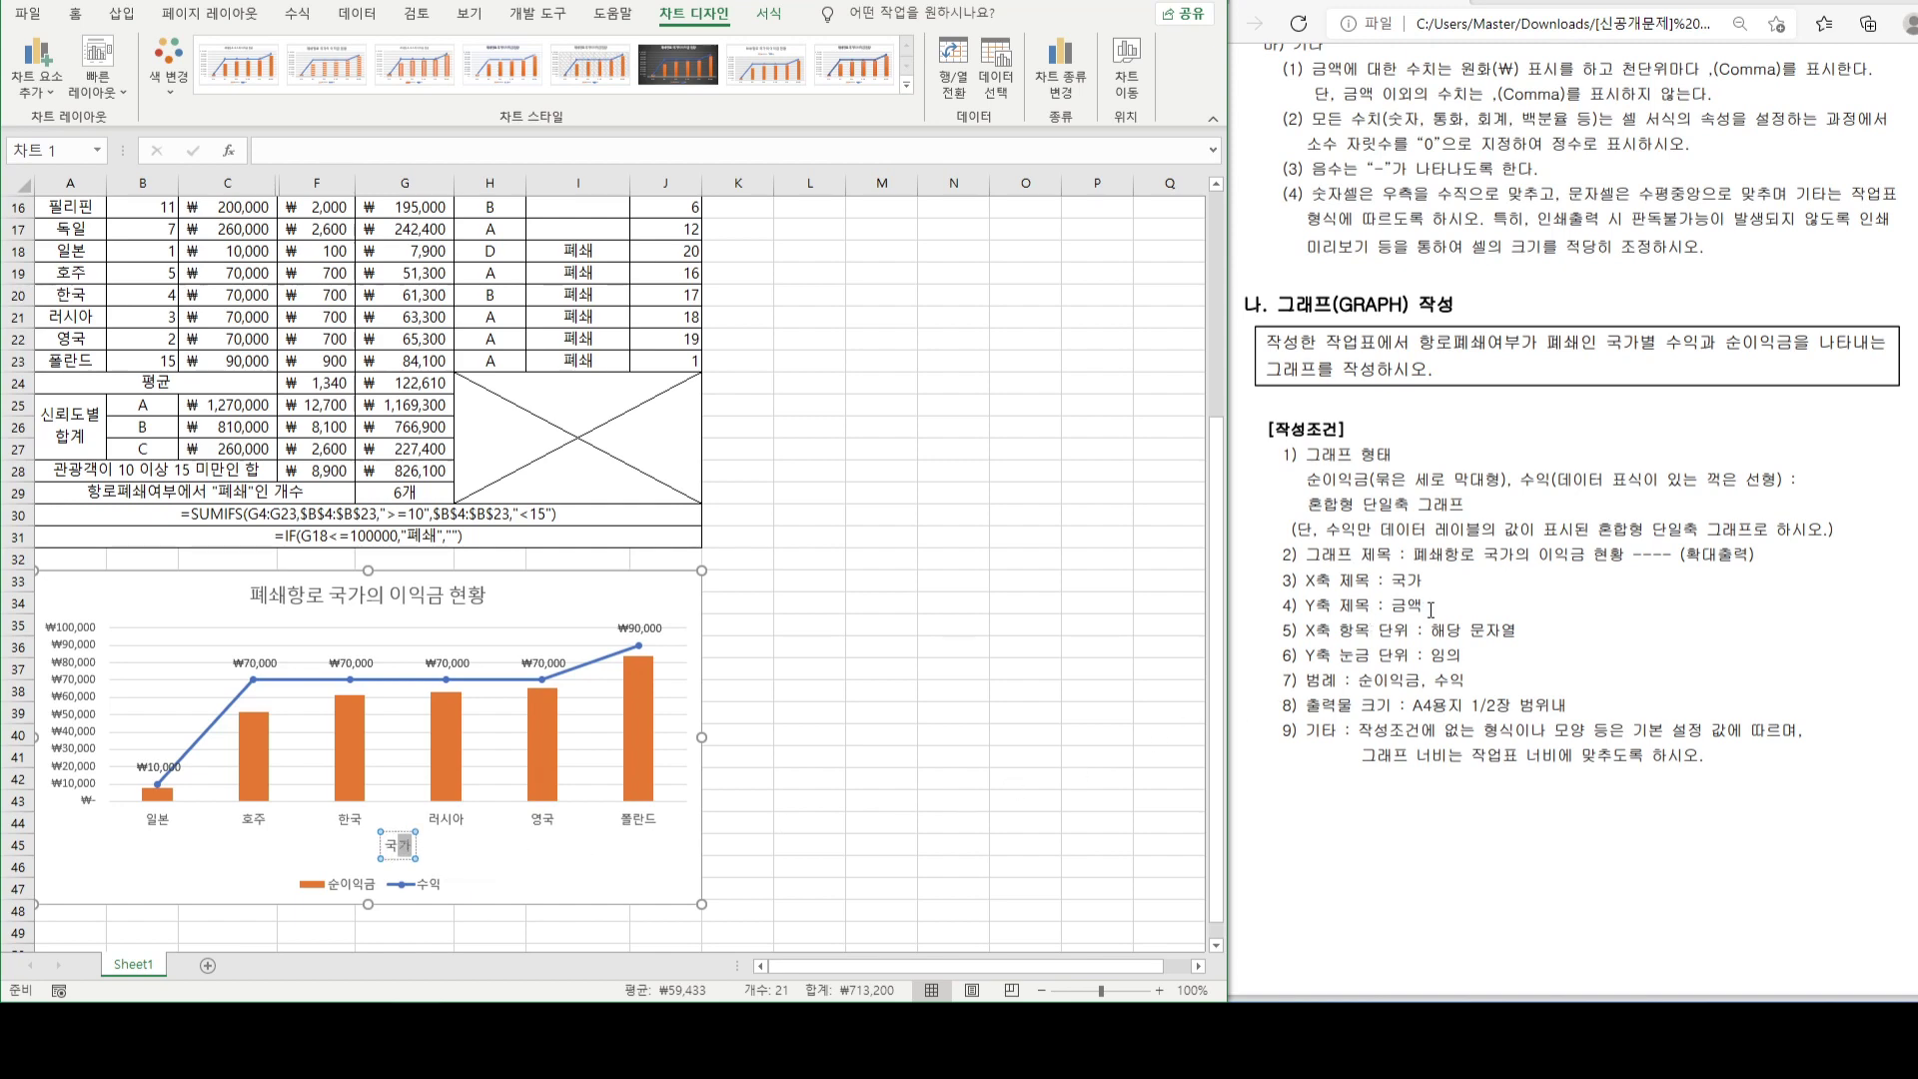
# - Add a primary vertical axis title to the chart and name it "금액"
pyautogui.click(40, 72)
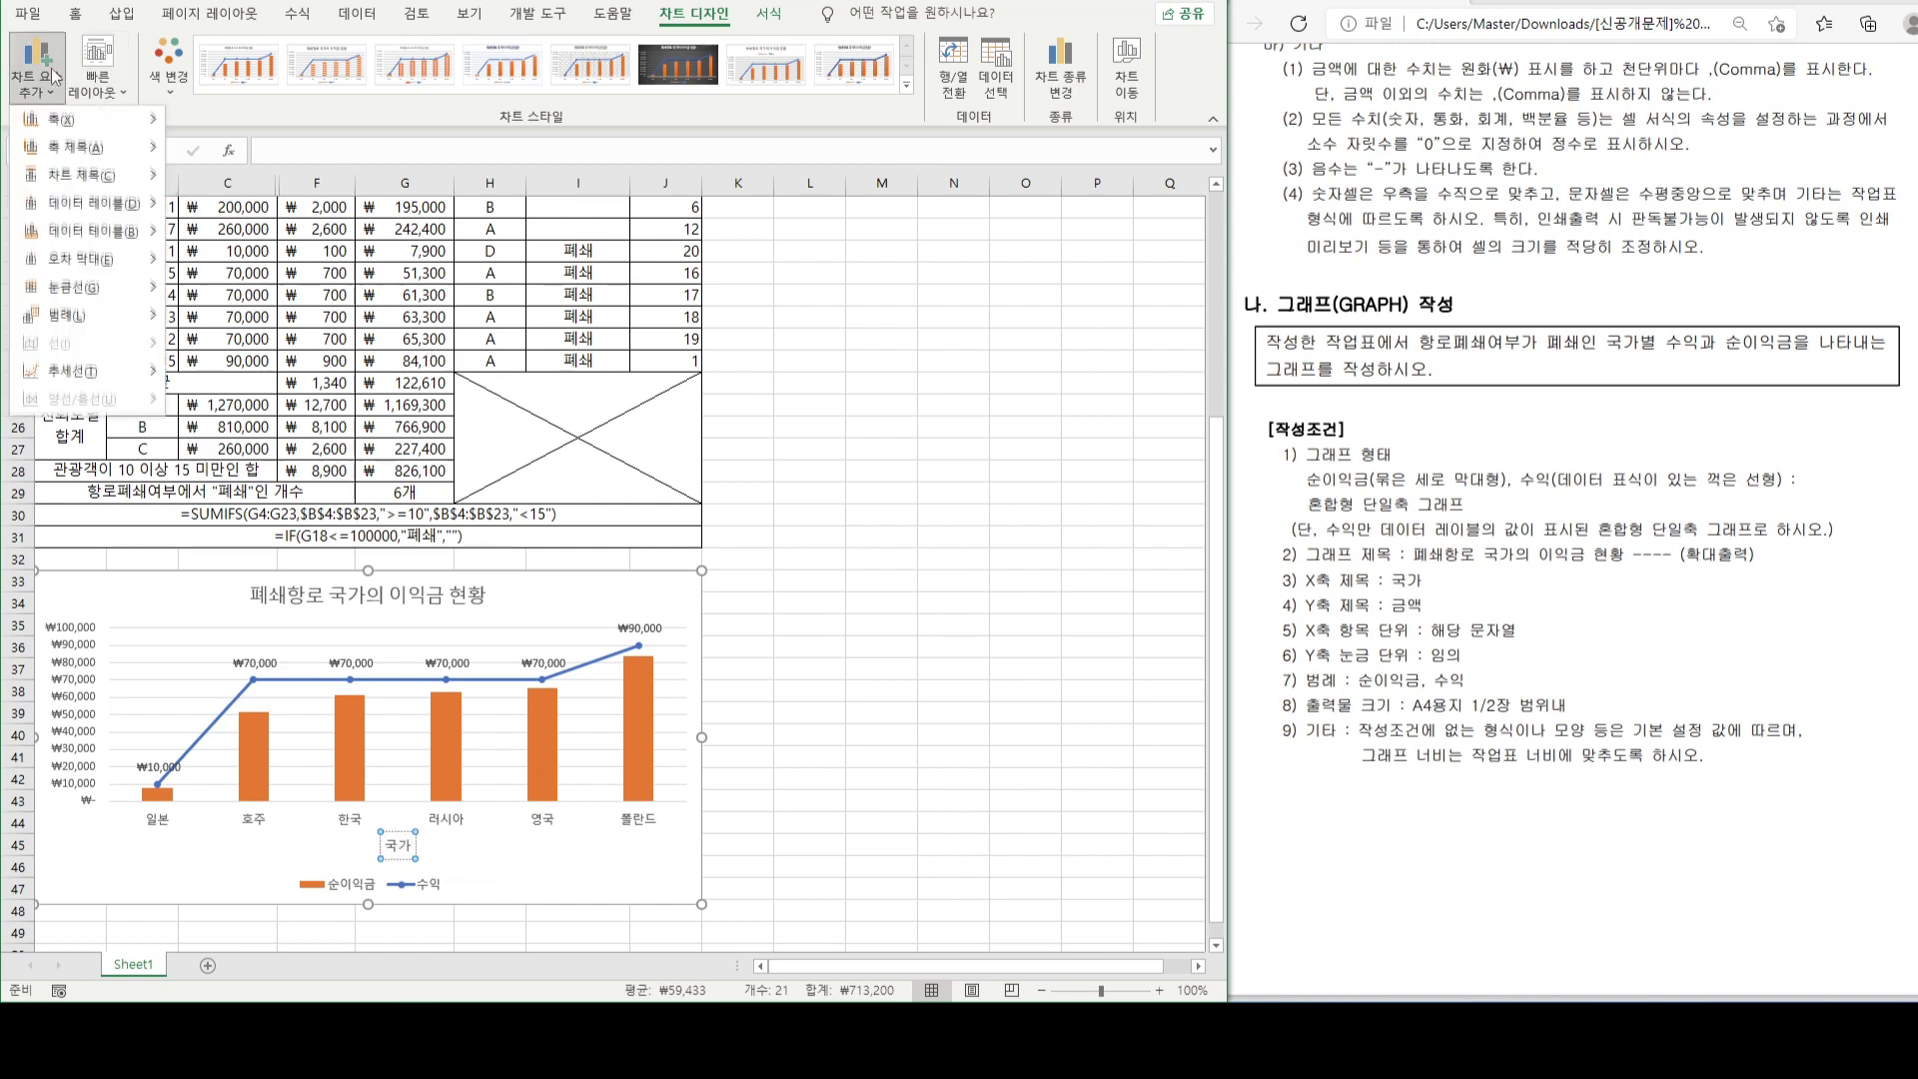
pyautogui.moveTo(99, 147)
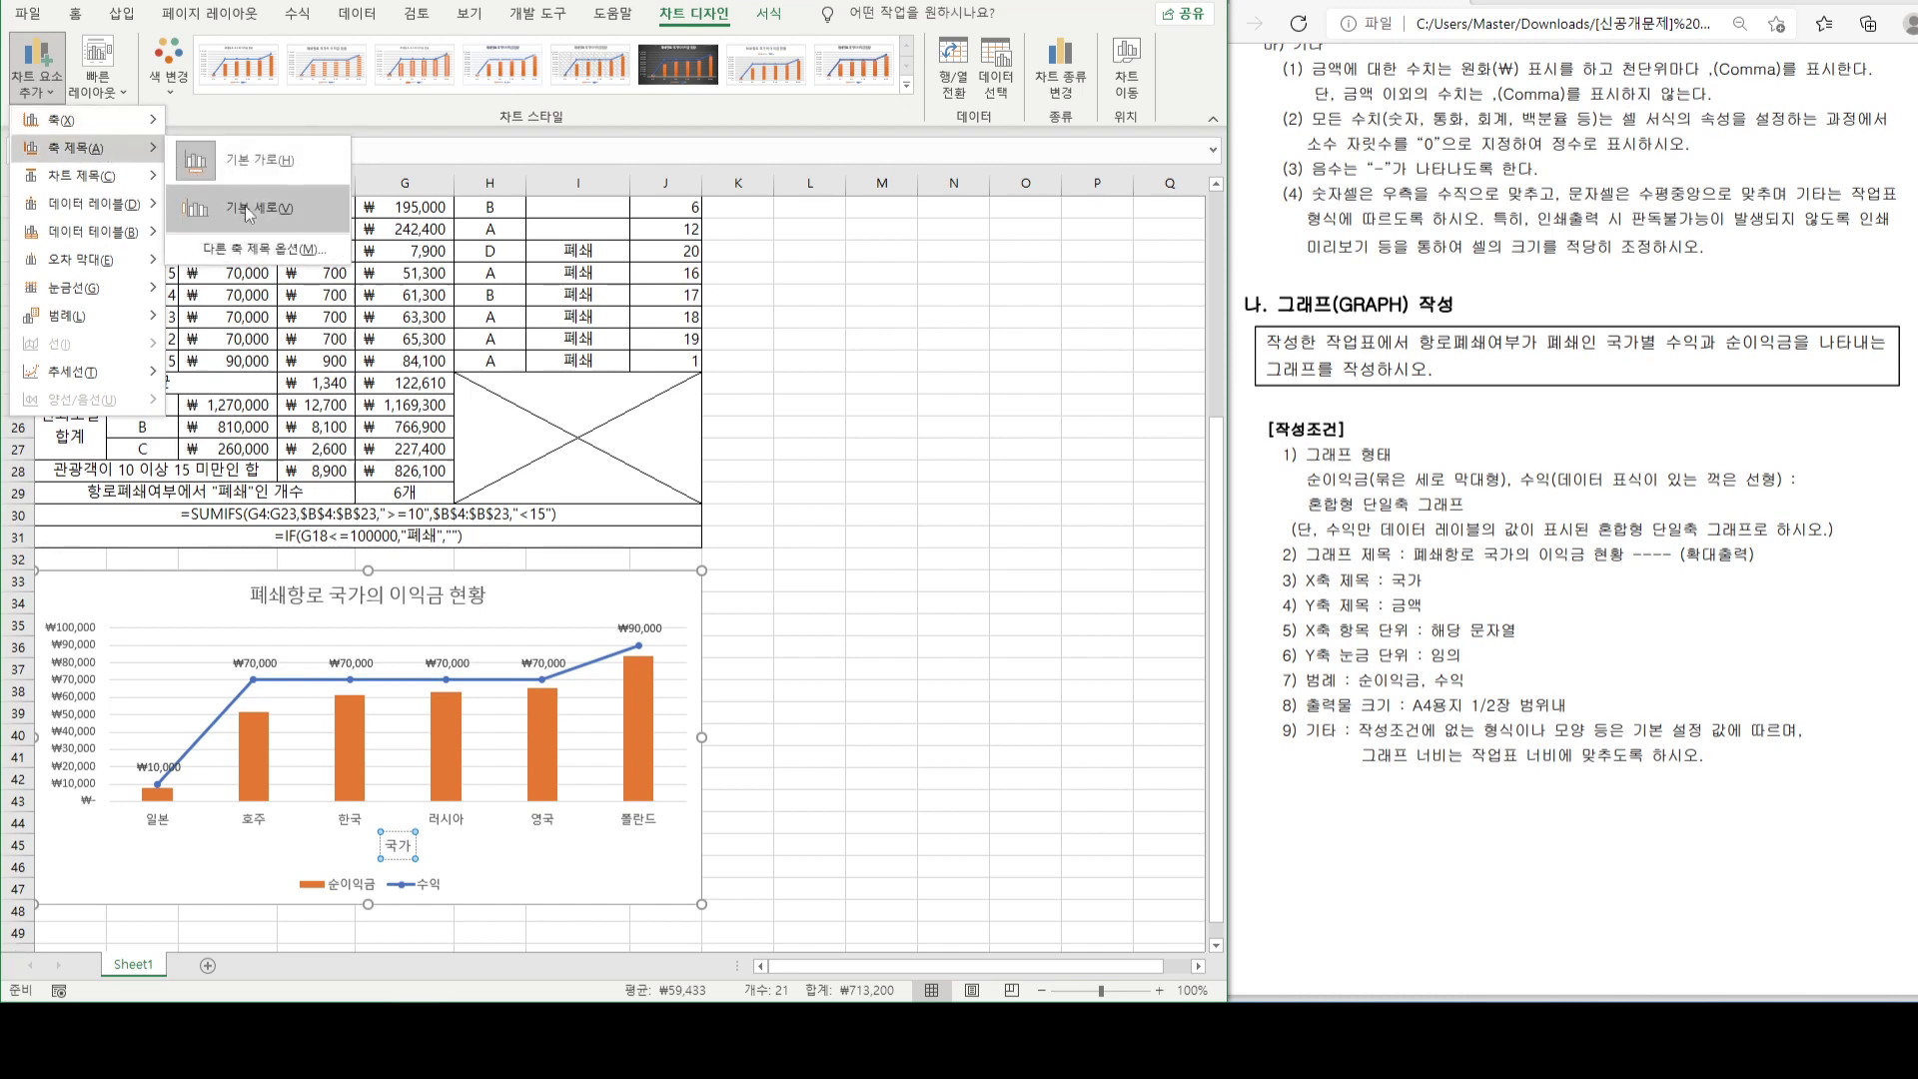
pyautogui.click(230, 203)
pyautogui.moveTo(62, 693); pyautogui.dragTo(62, 760)
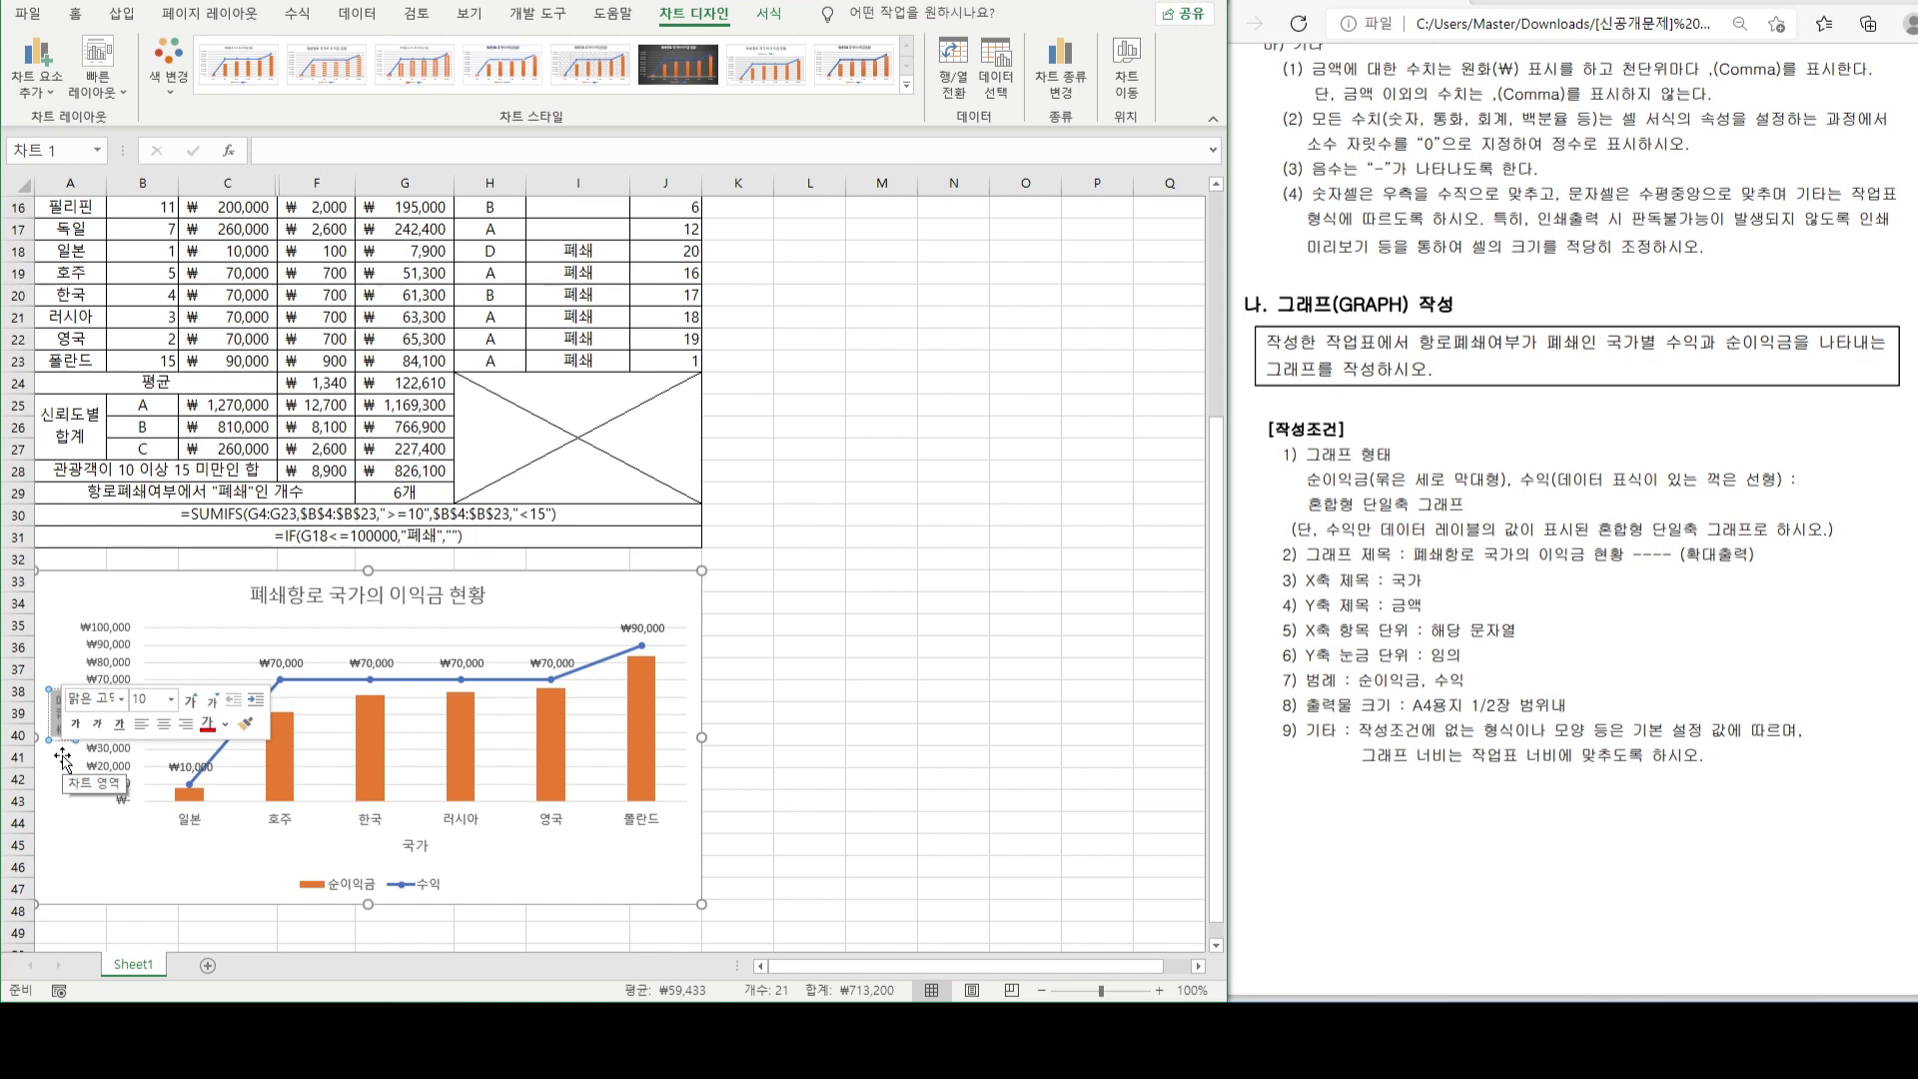
pyautogui.write('금액')
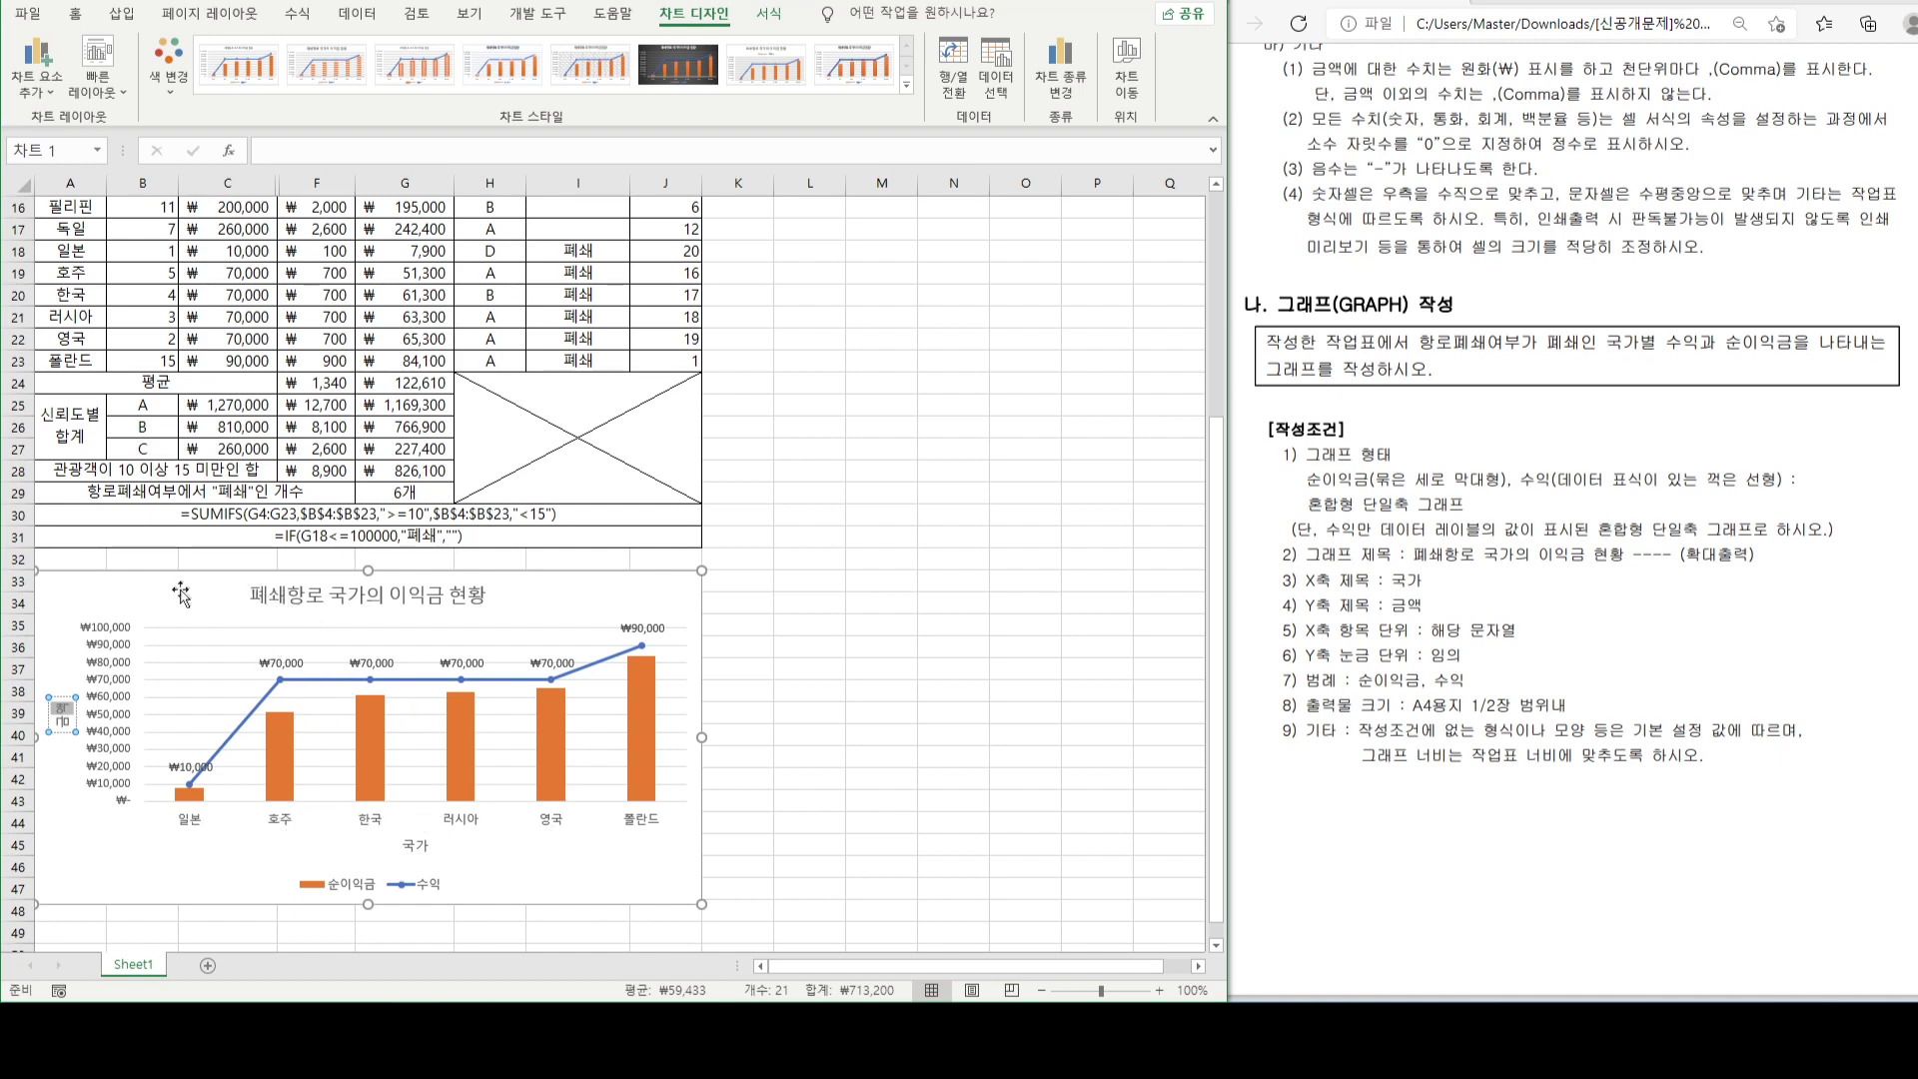
# - Set the font color of the 금액 axis title and the chart title to automatic black (자동)
pyautogui.click(75, 13)
pyautogui.click(325, 85)
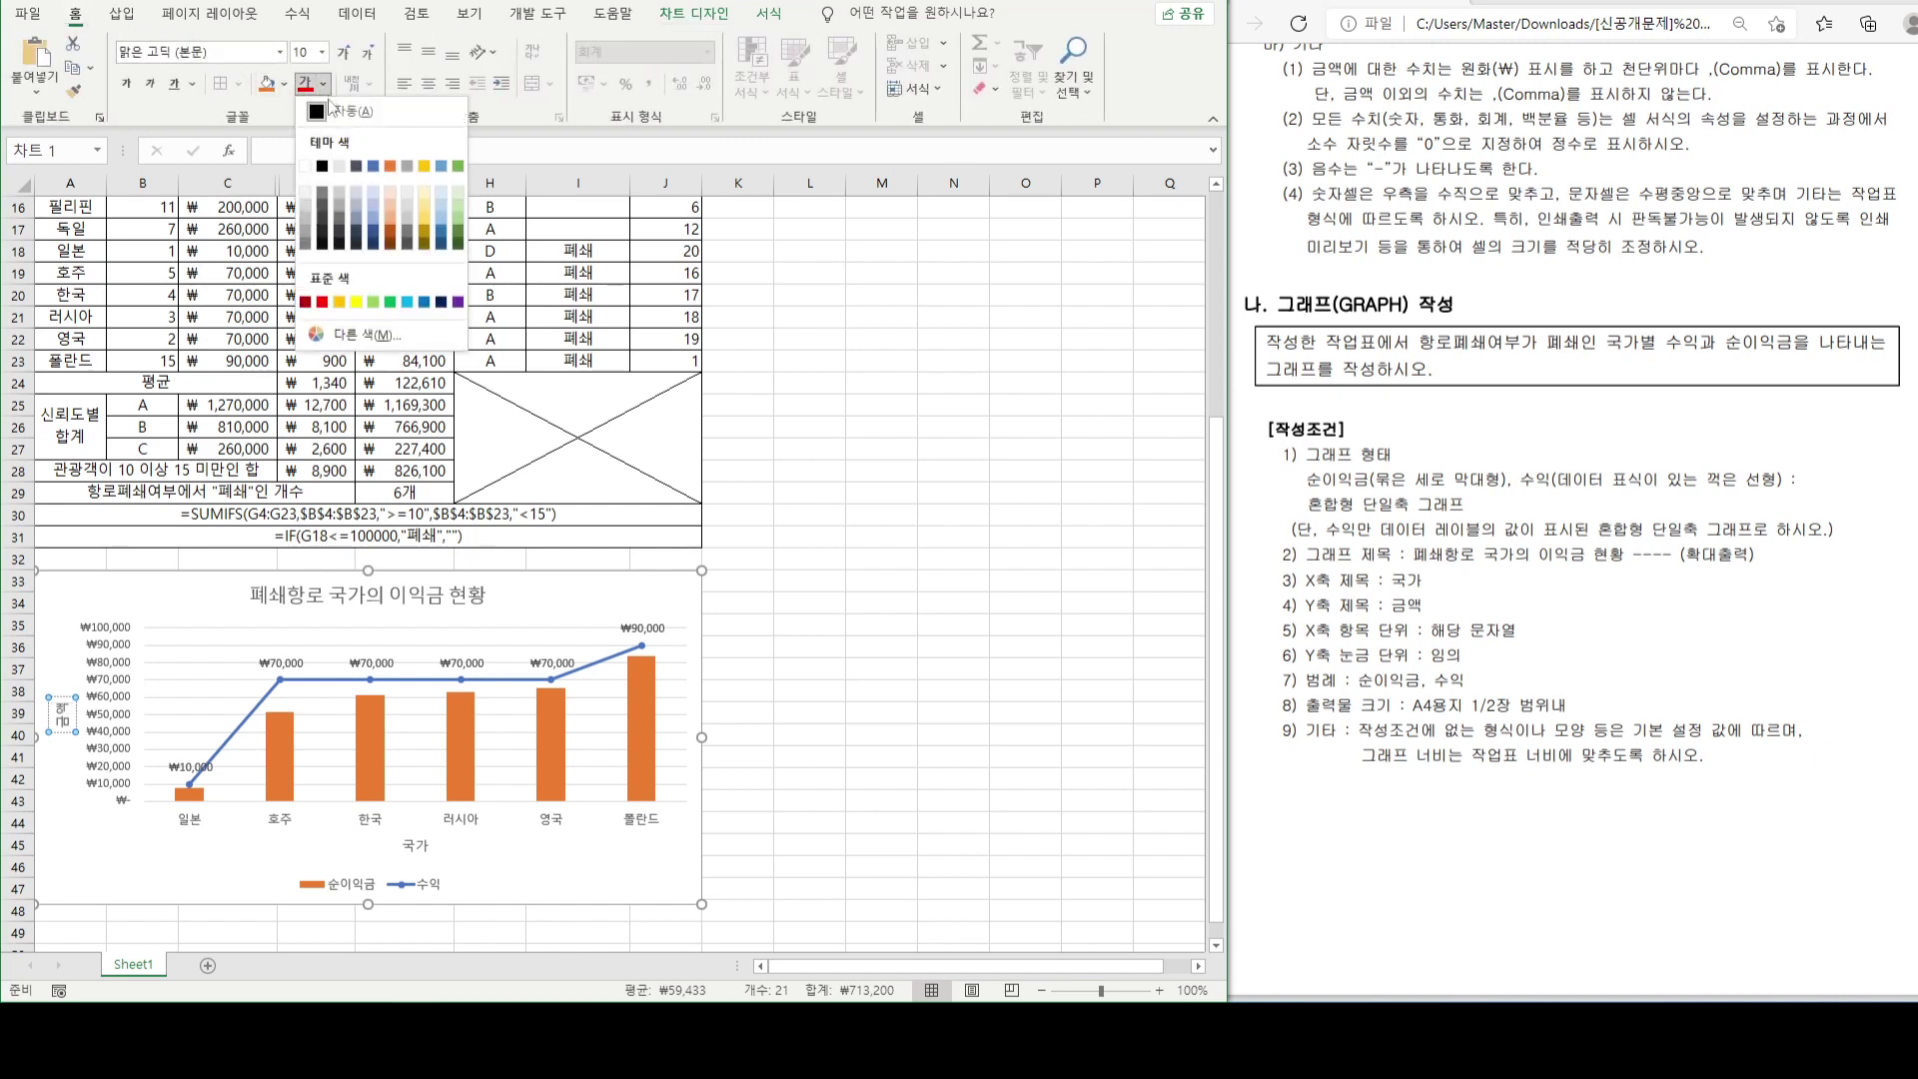
pyautogui.click(346, 113)
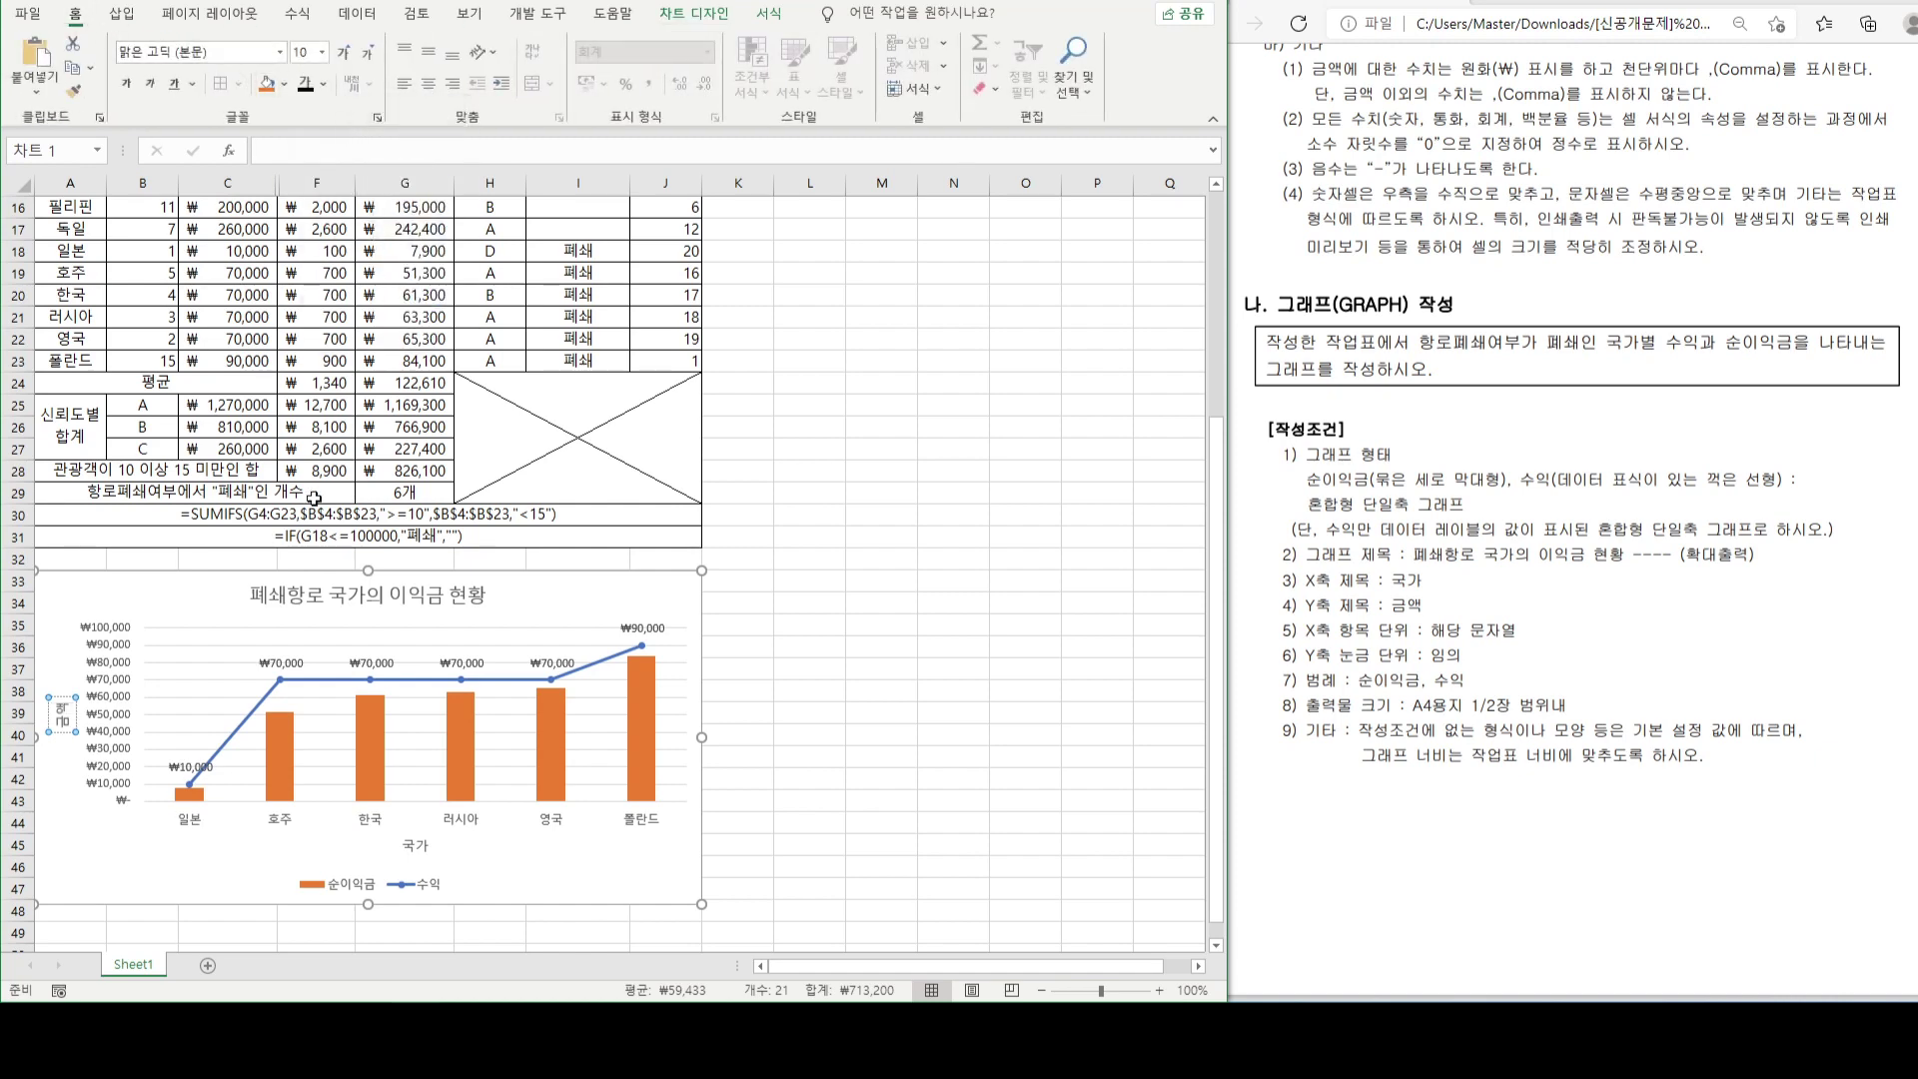
pyautogui.click(295, 597)
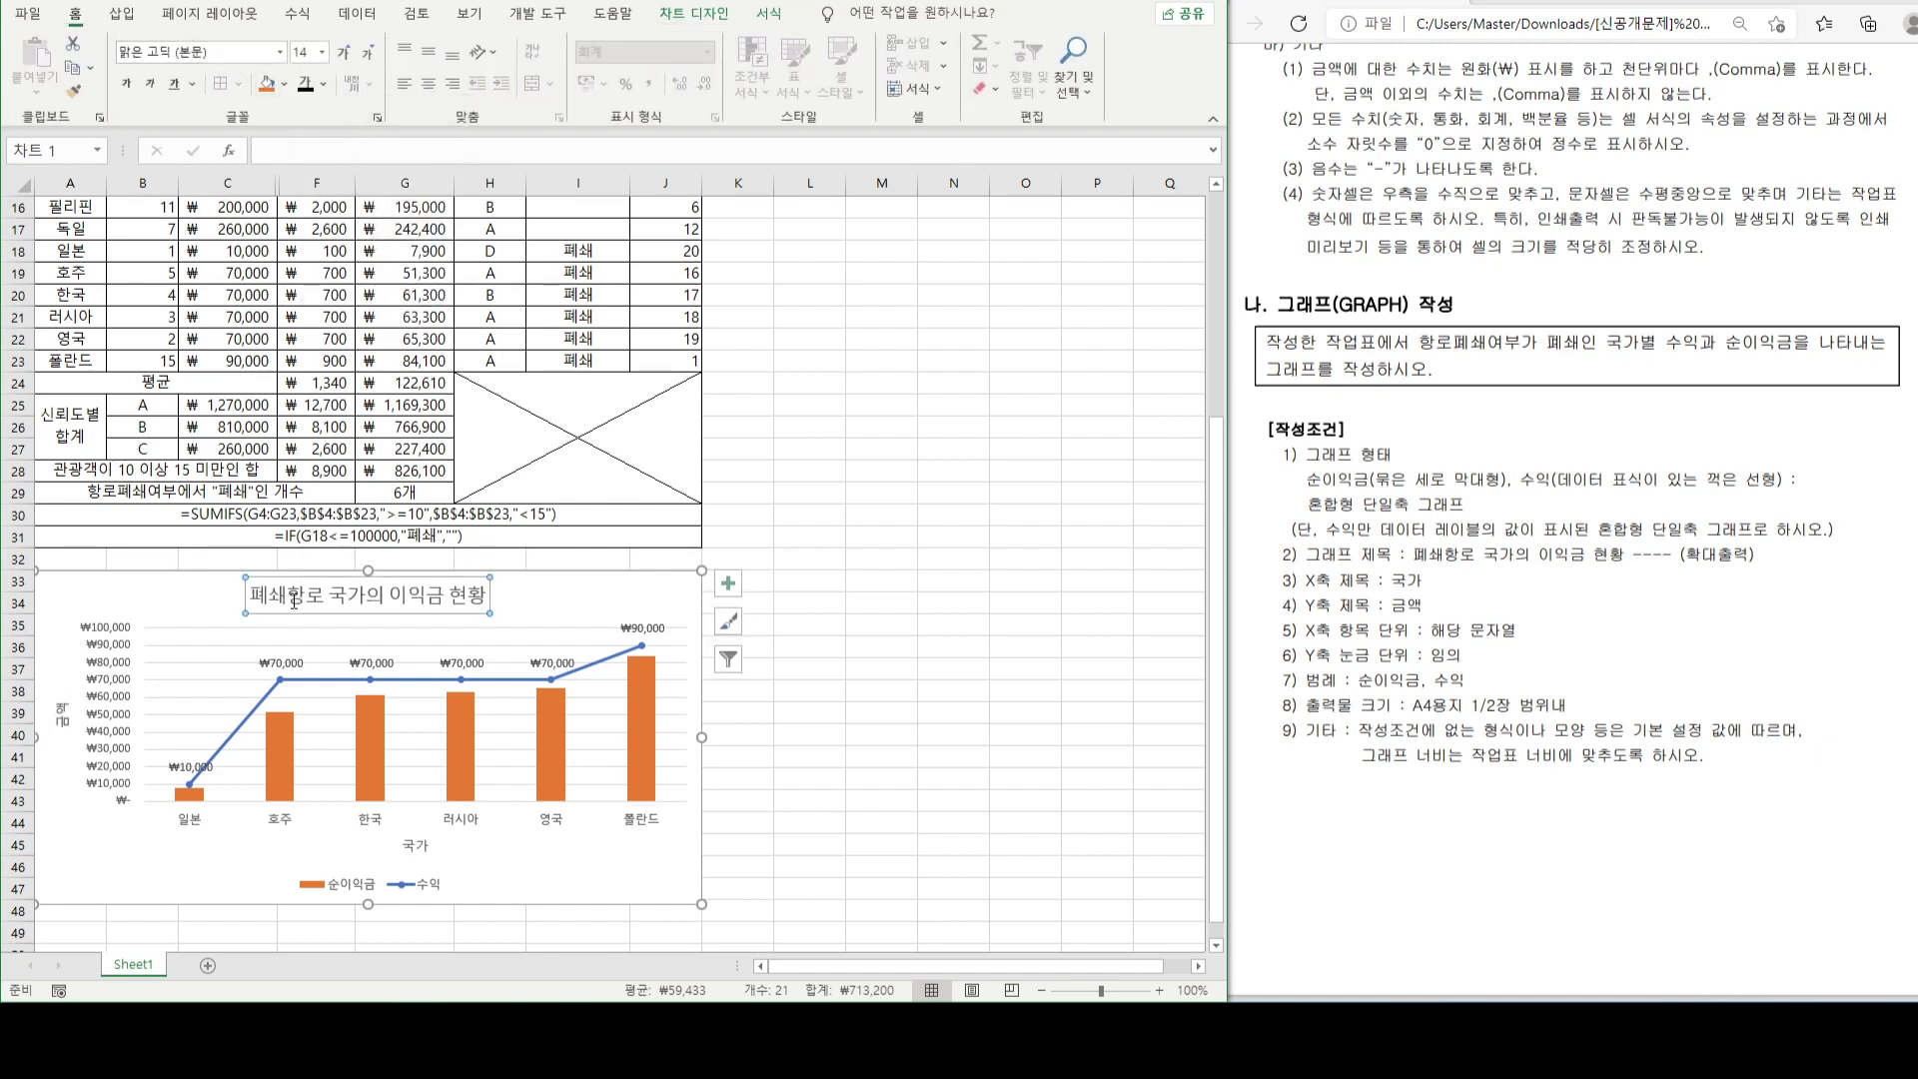
pyautogui.click(307, 85)
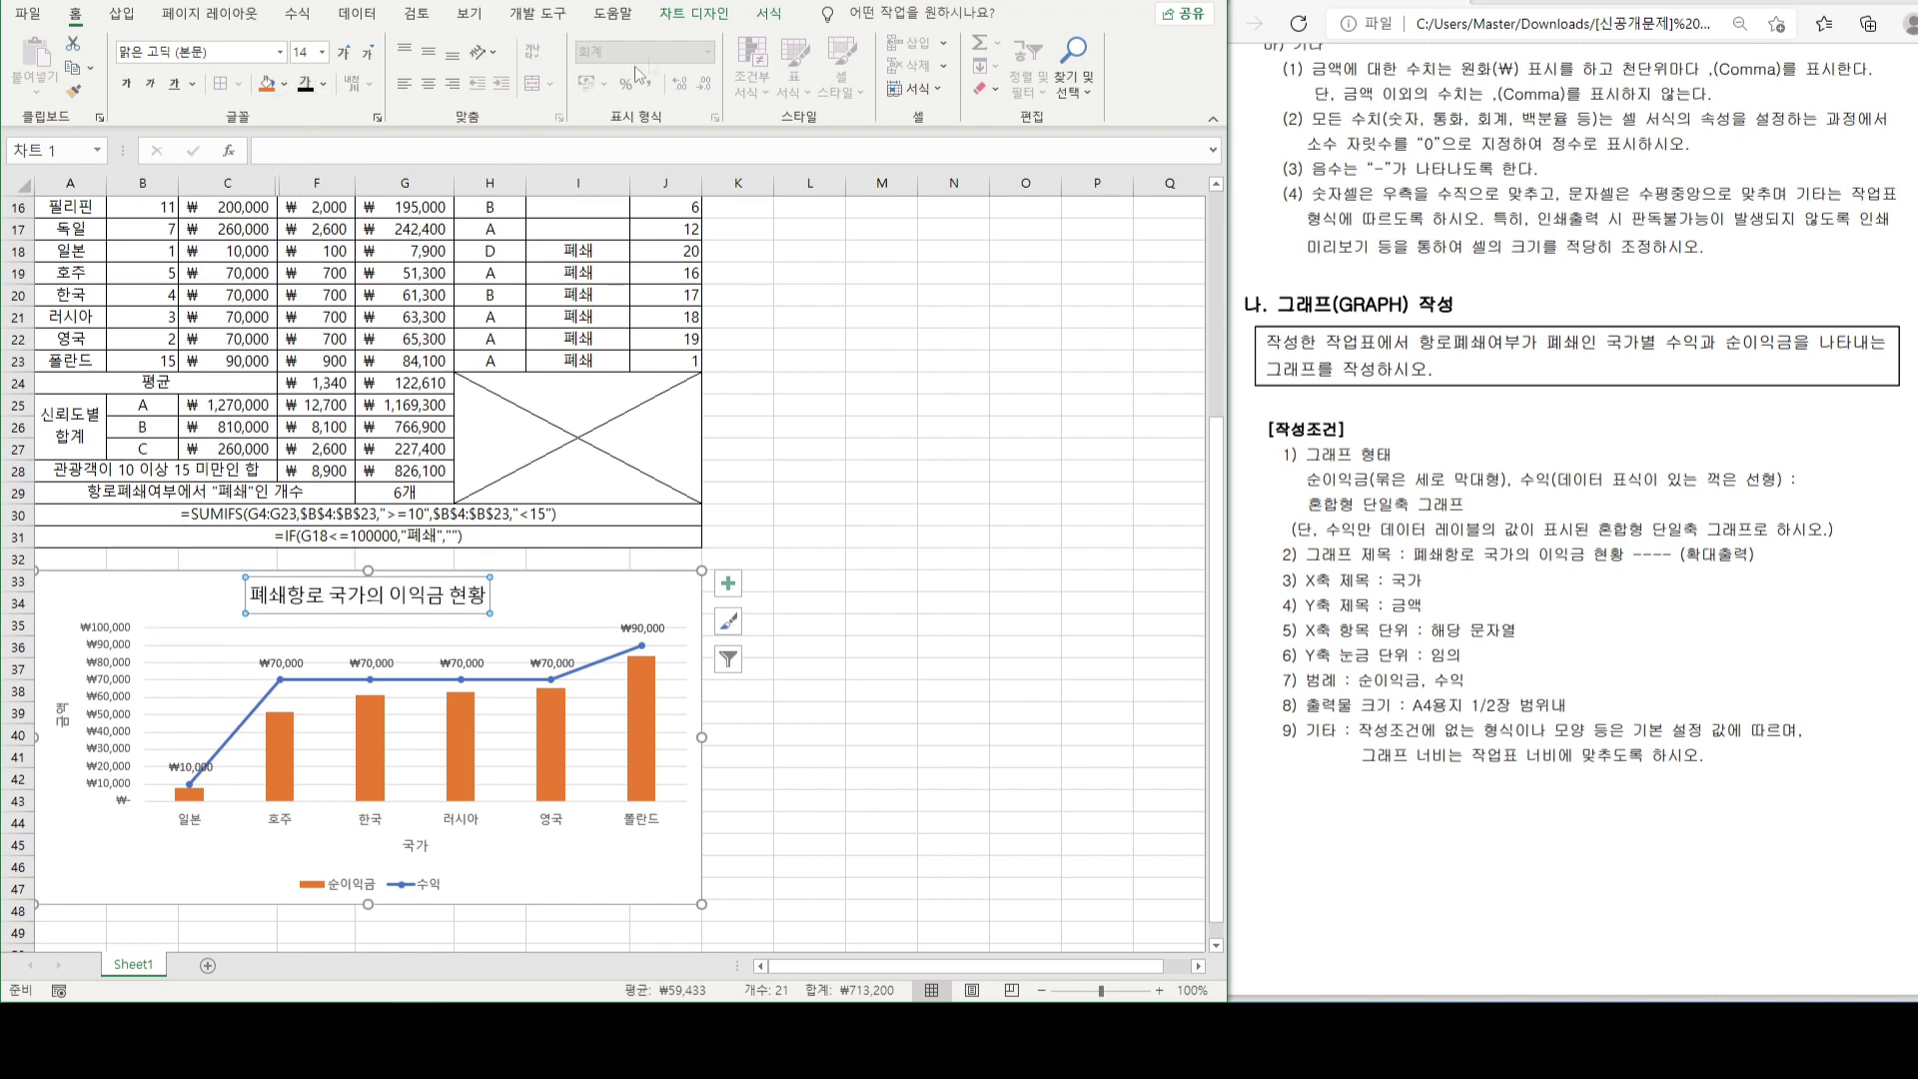
# - Give the chart title box a shape outline in the automatic black color (자동)
pyautogui.click(703, 15)
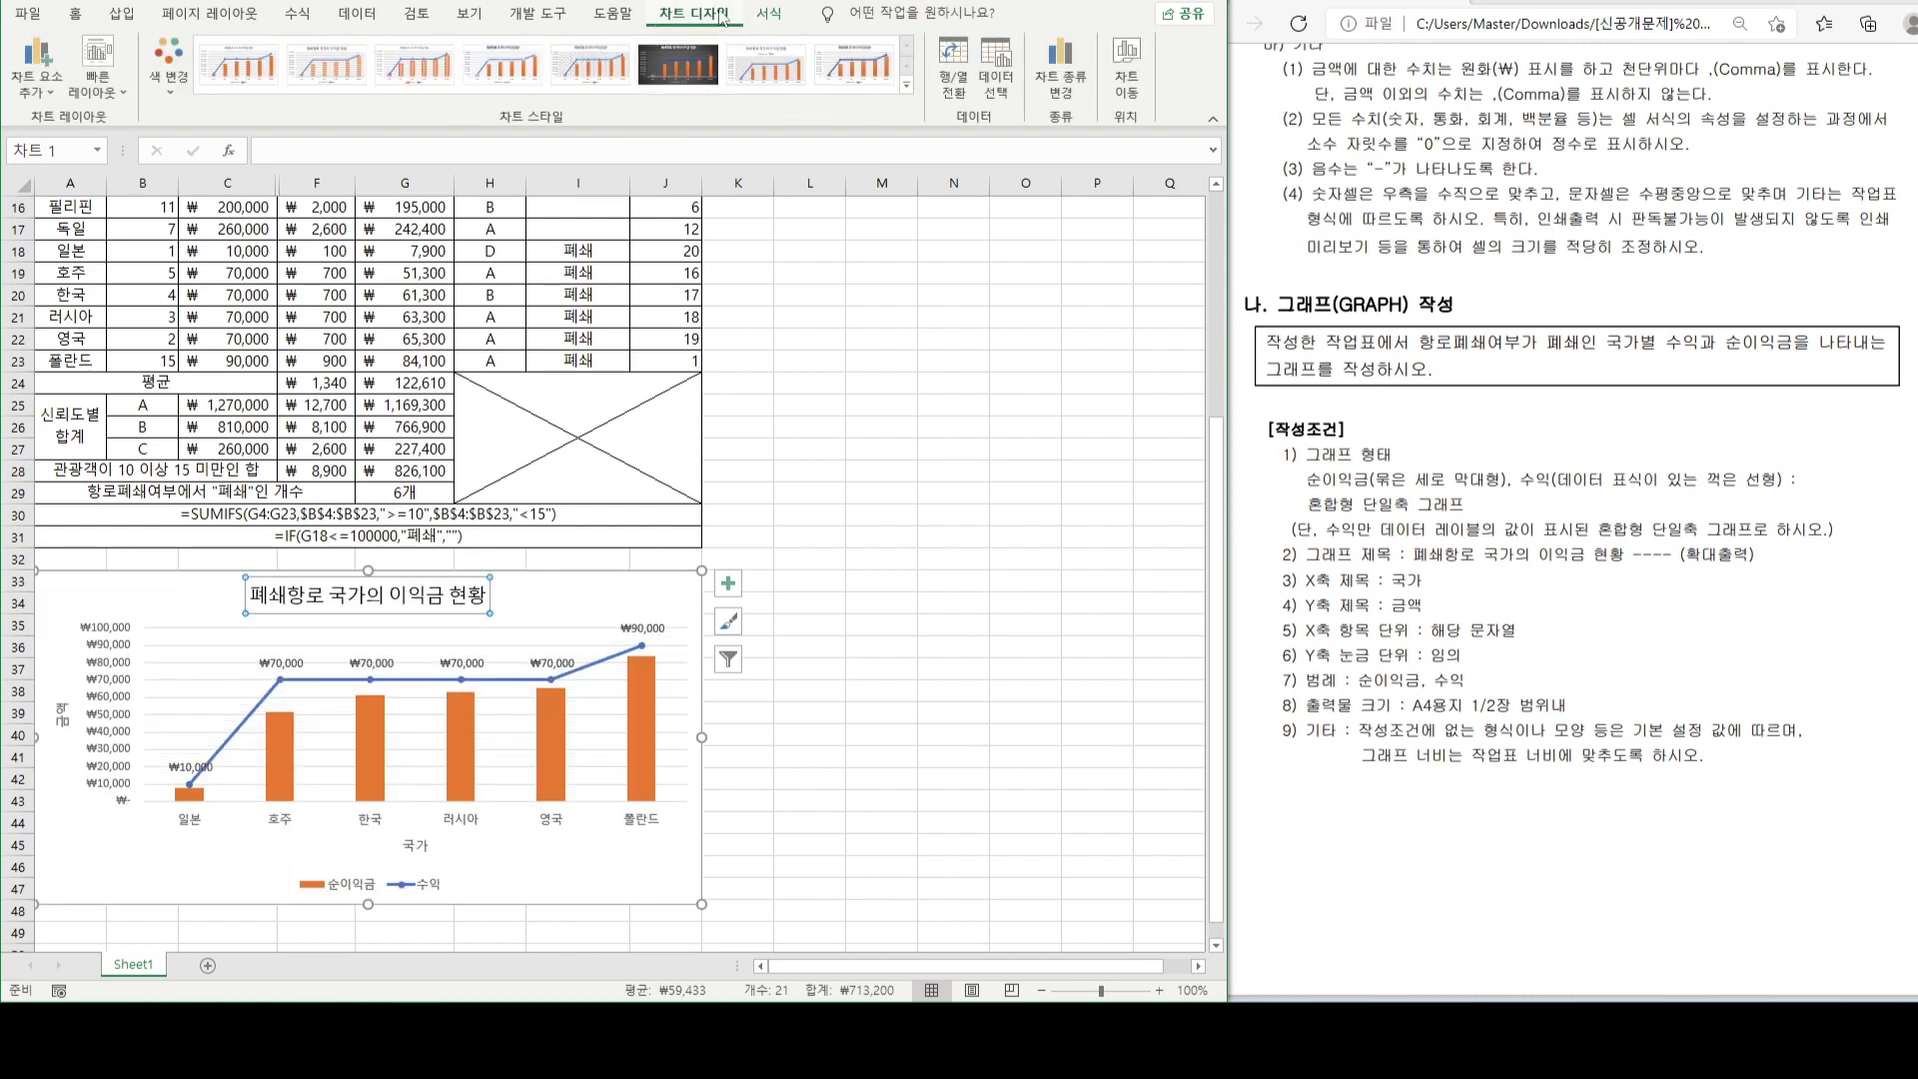
pyautogui.click(769, 14)
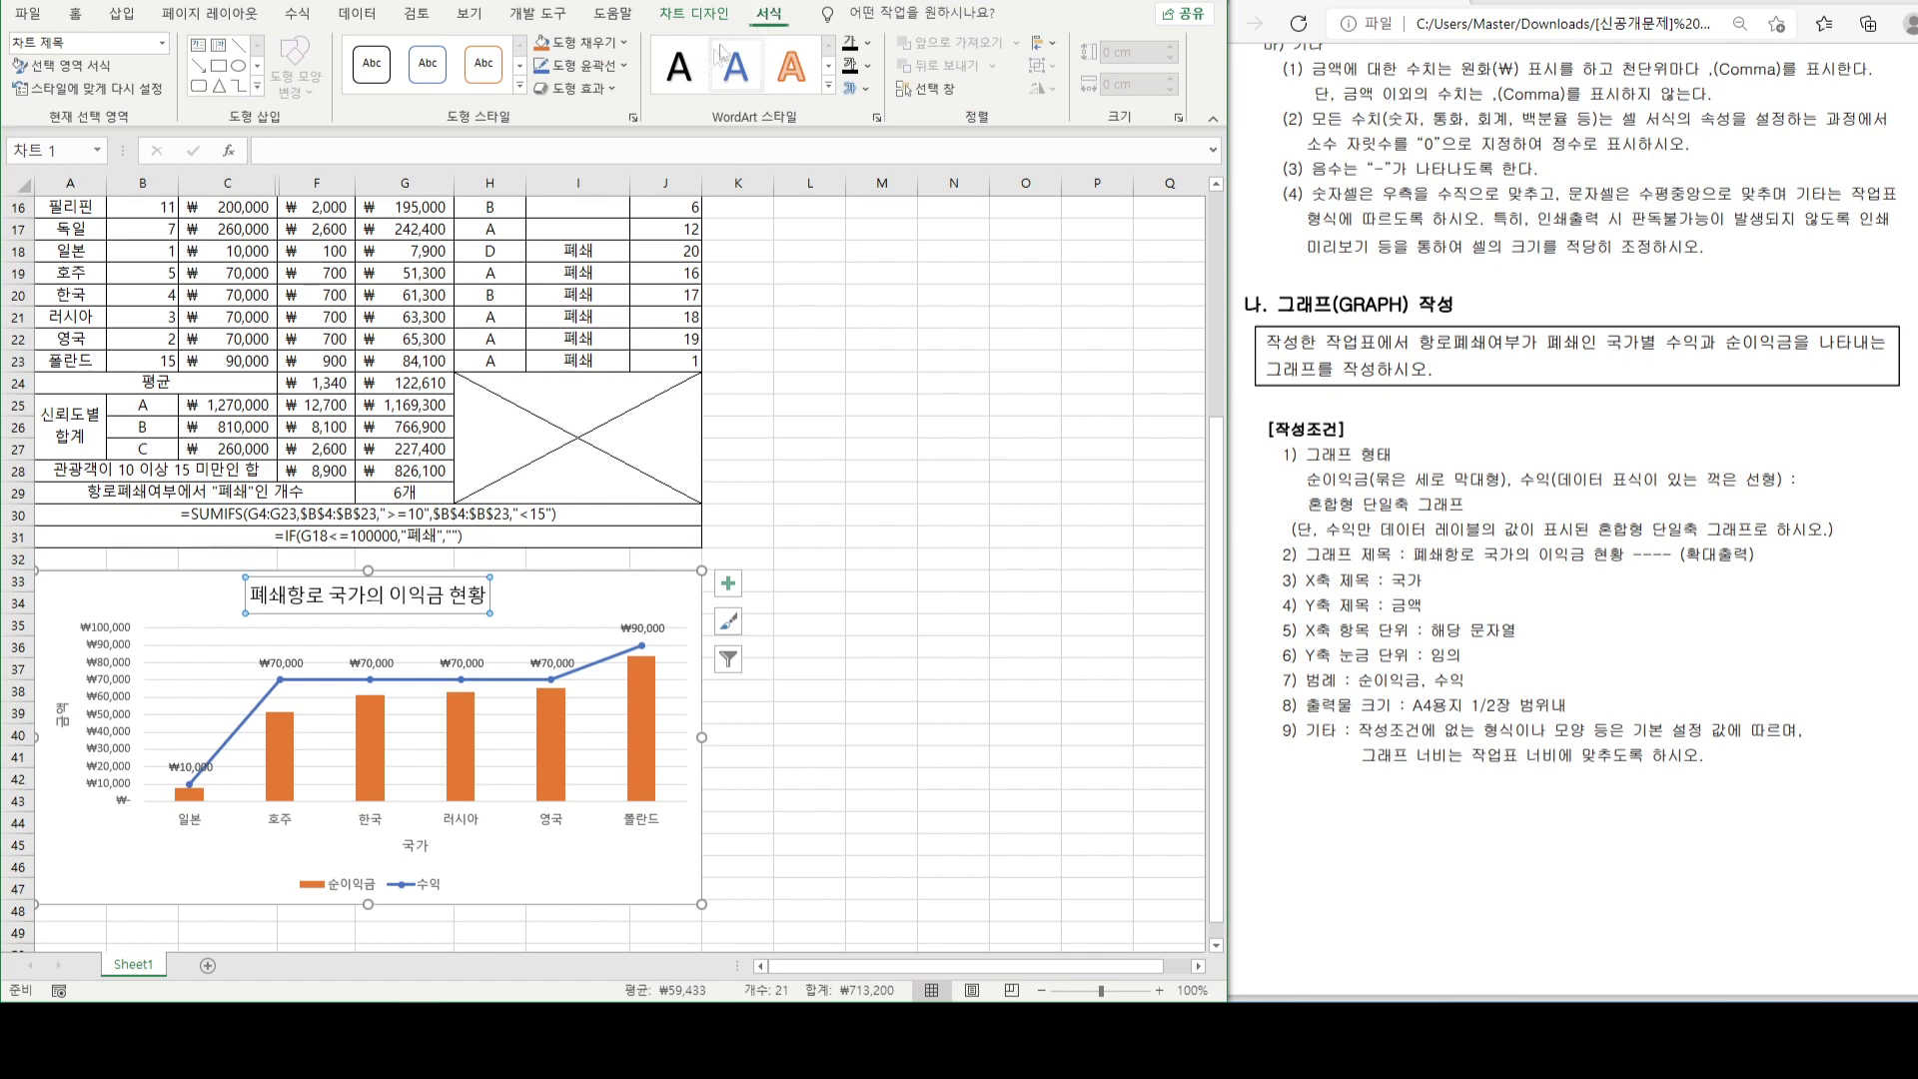
pyautogui.click(586, 67)
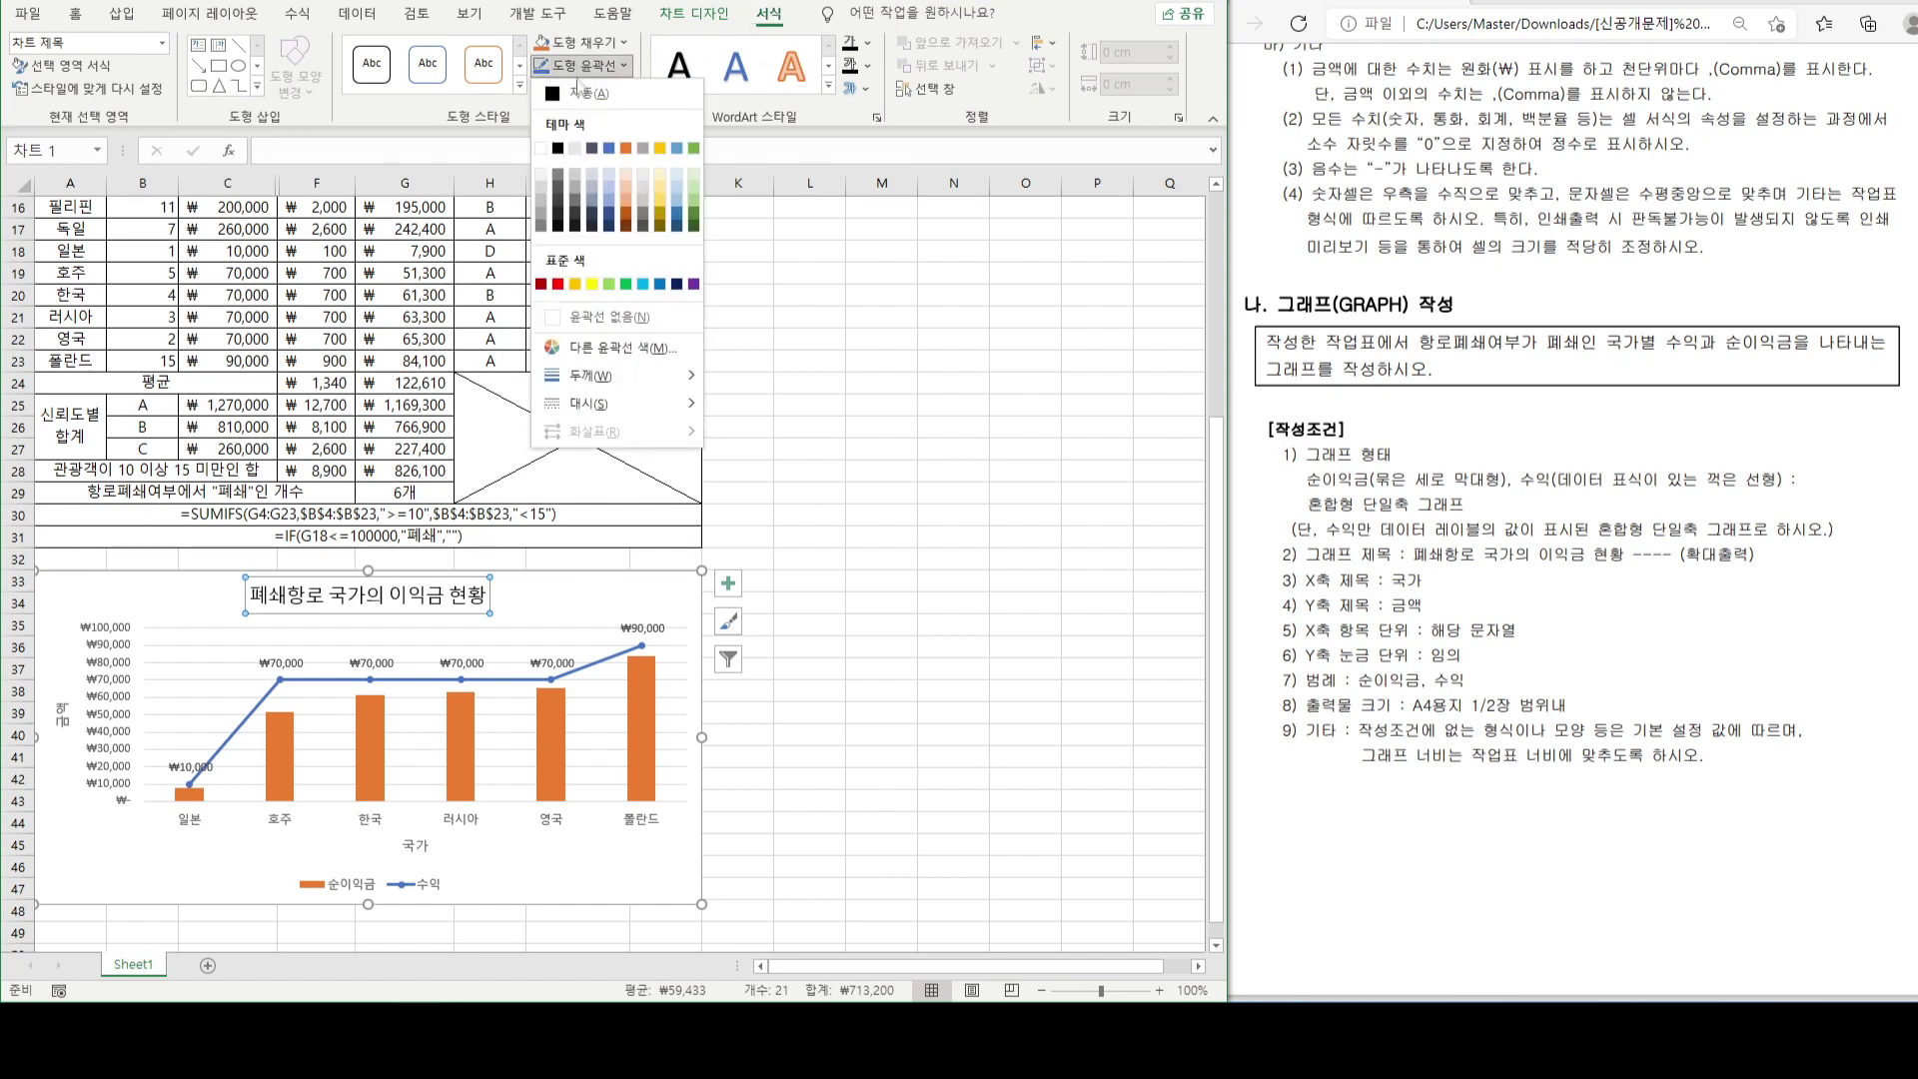
pyautogui.click(583, 95)
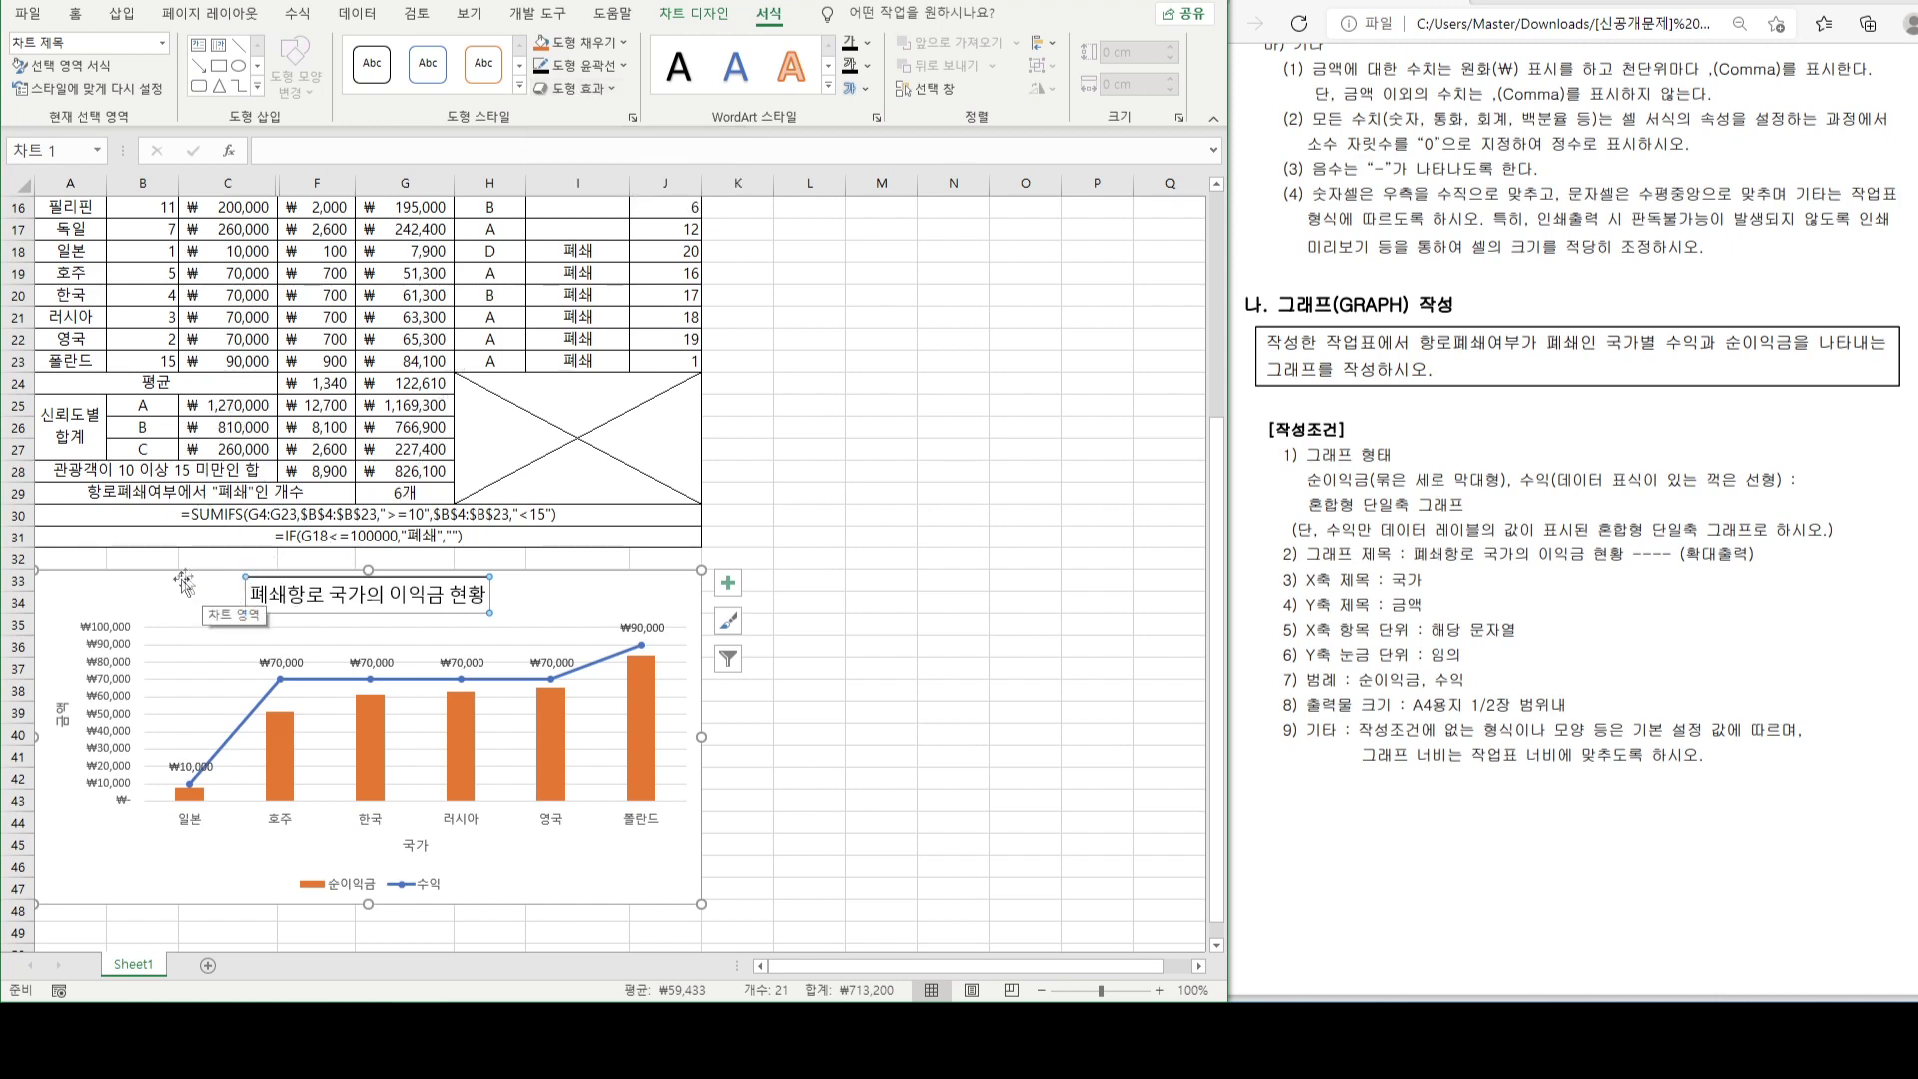
# - Set the worksheet's print scaling to automatic fit (자동 맞춤) on 1 page wide by 1 page tall
pyautogui.click(250, 341)
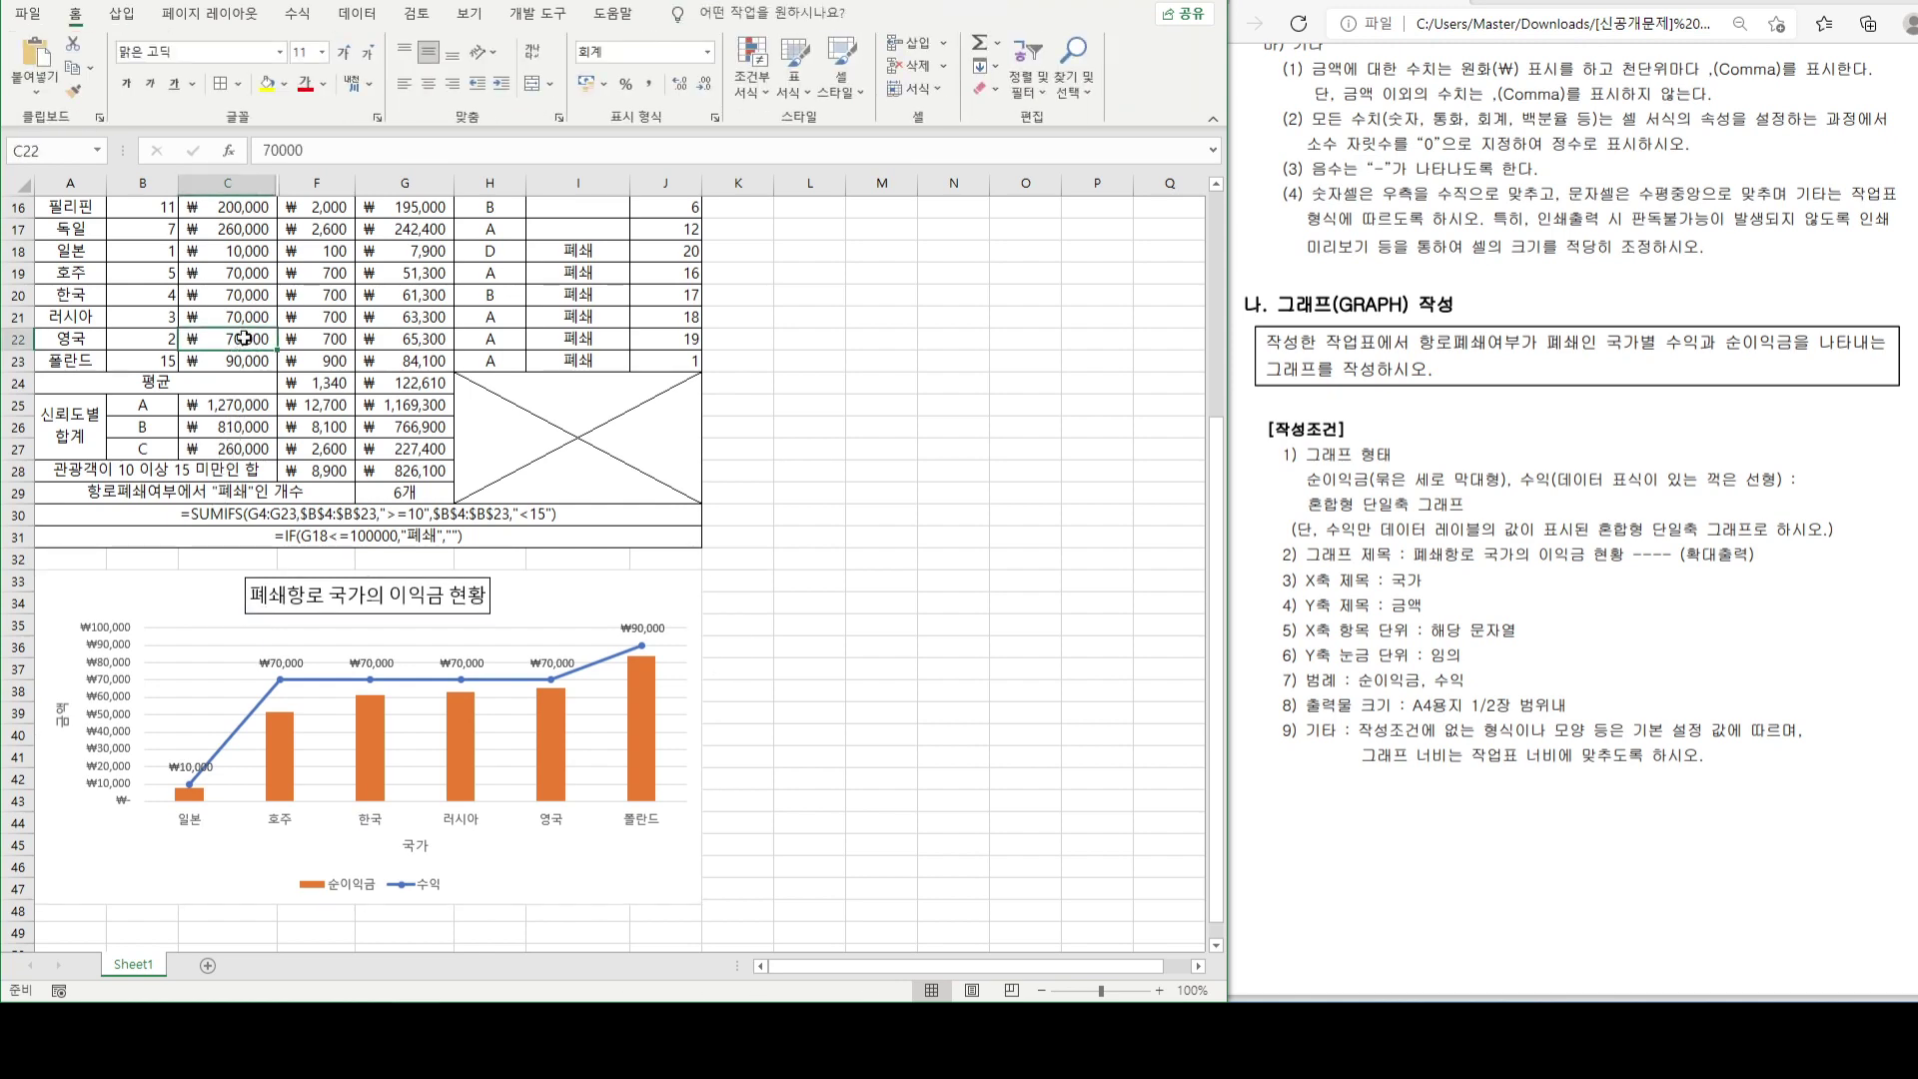
pyautogui.click(28, 14)
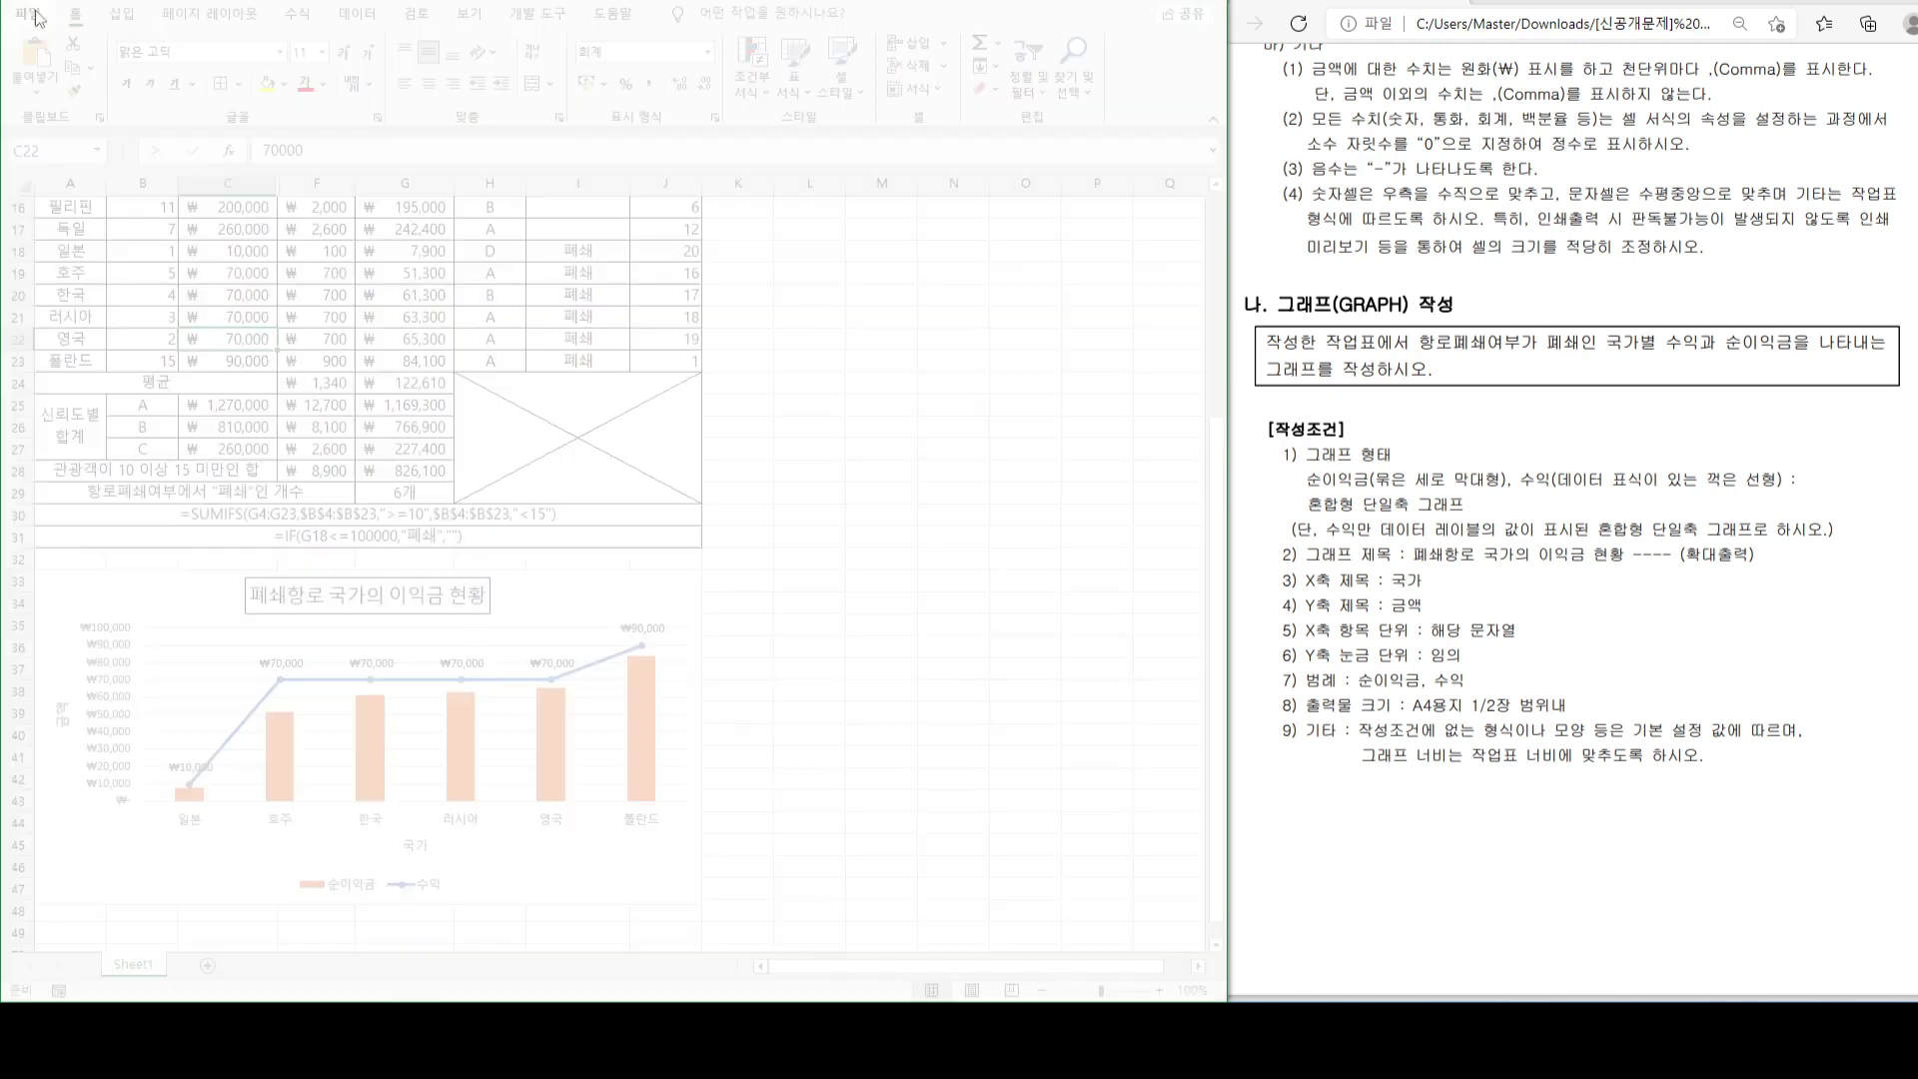
pyautogui.click(57, 375)
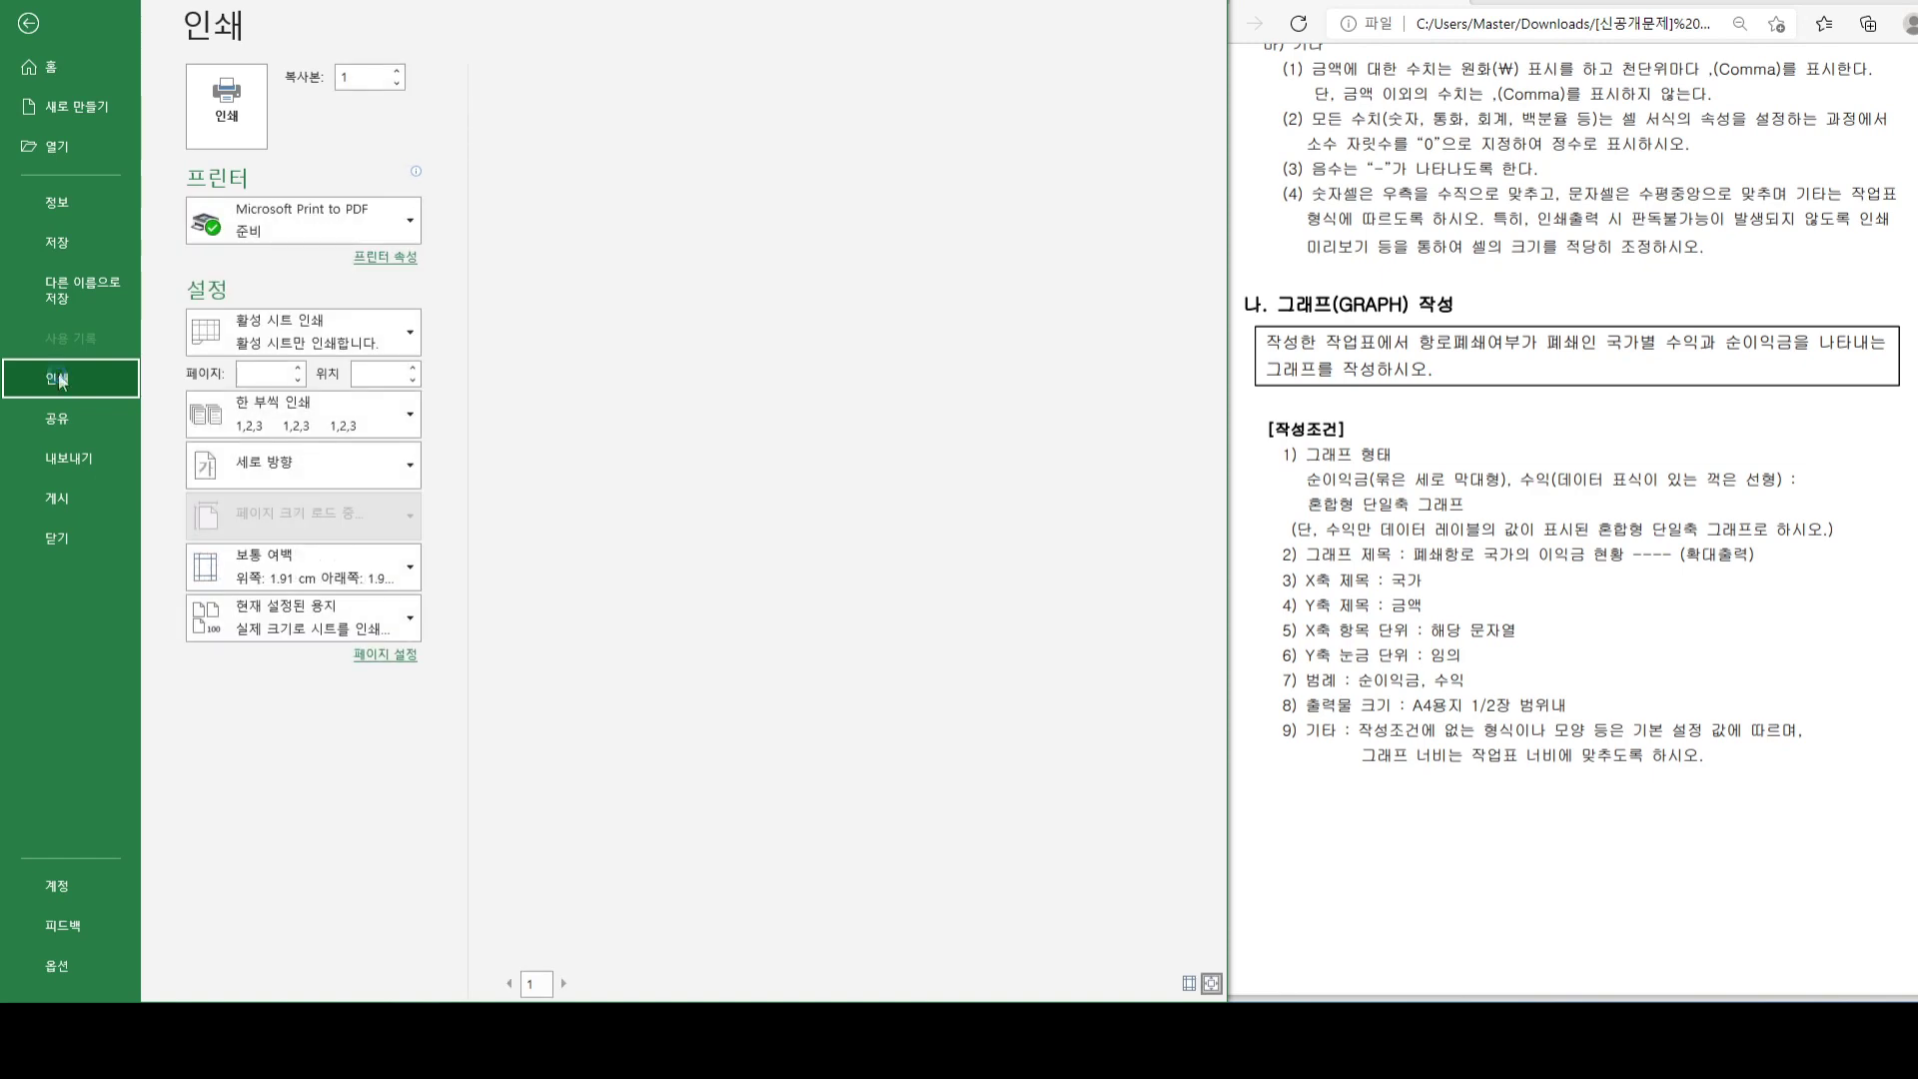
pyautogui.click(399, 667)
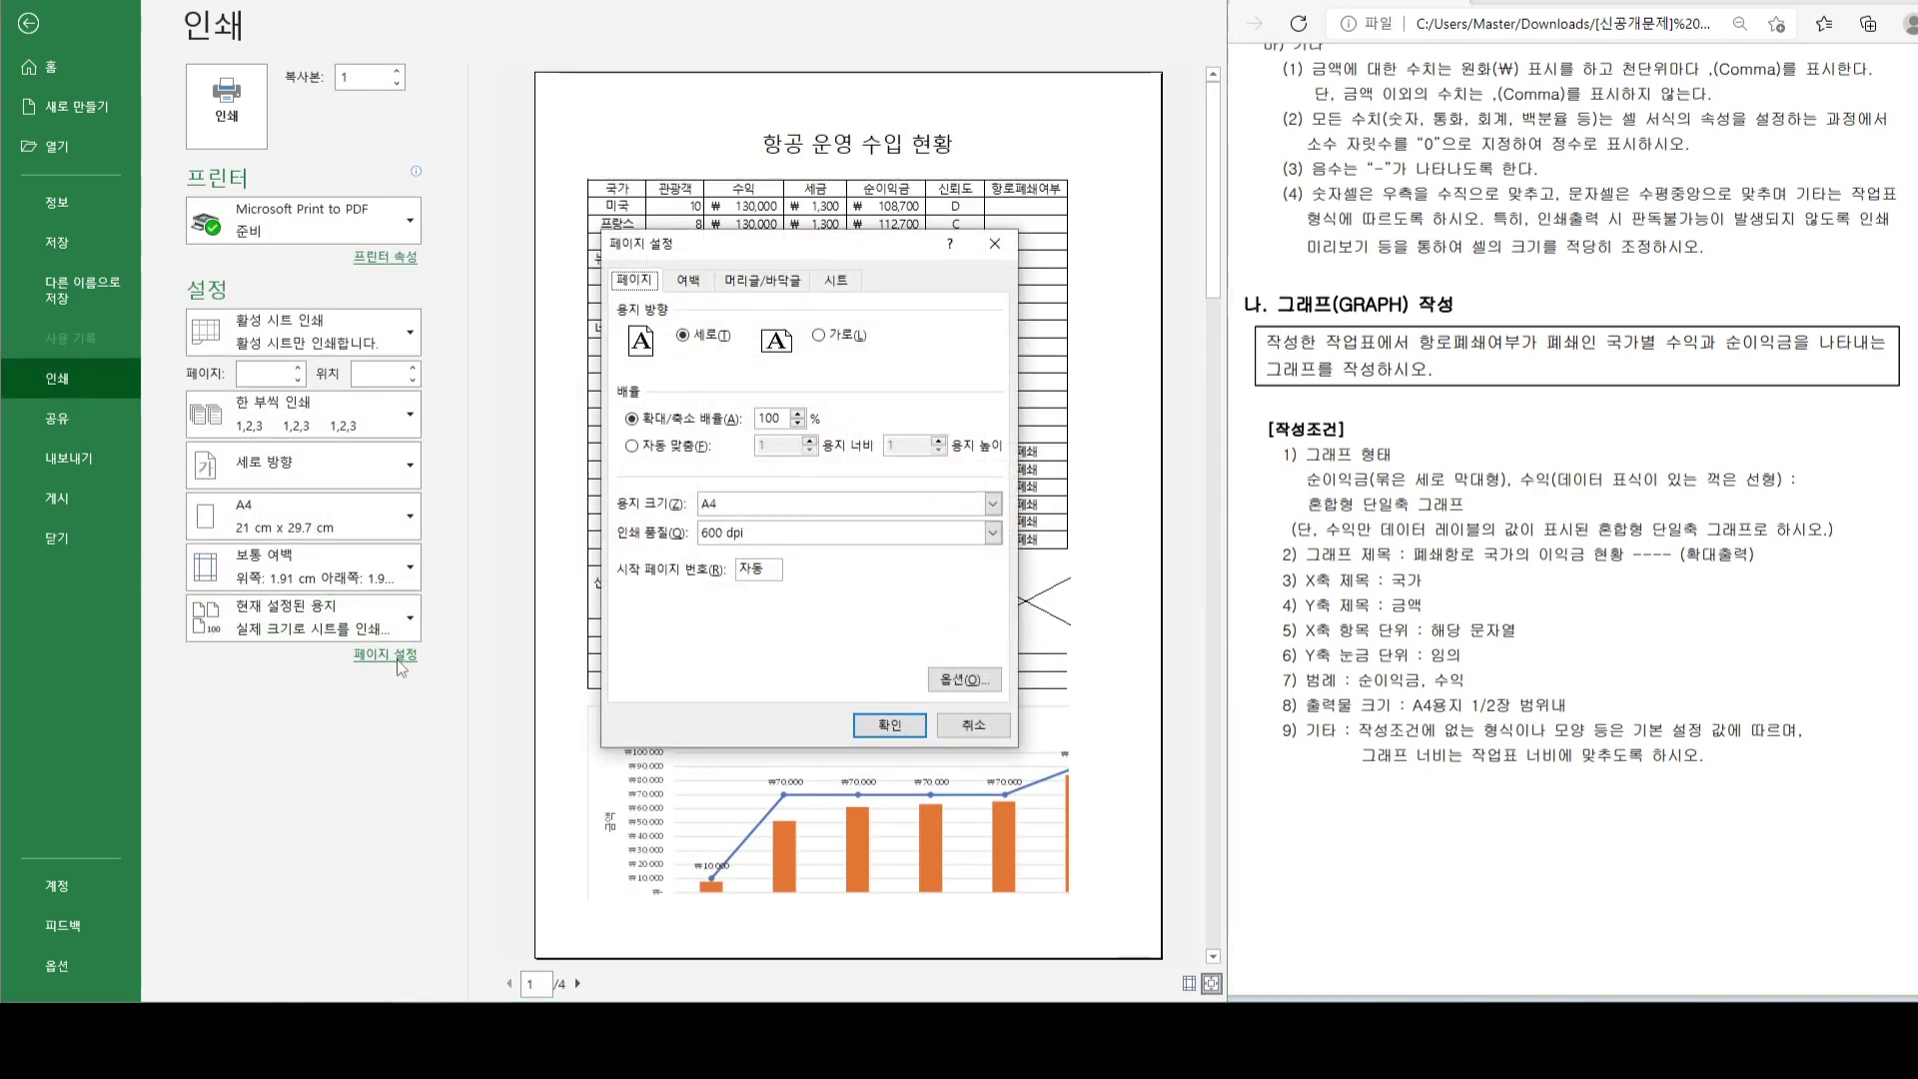
pyautogui.click(684, 450)
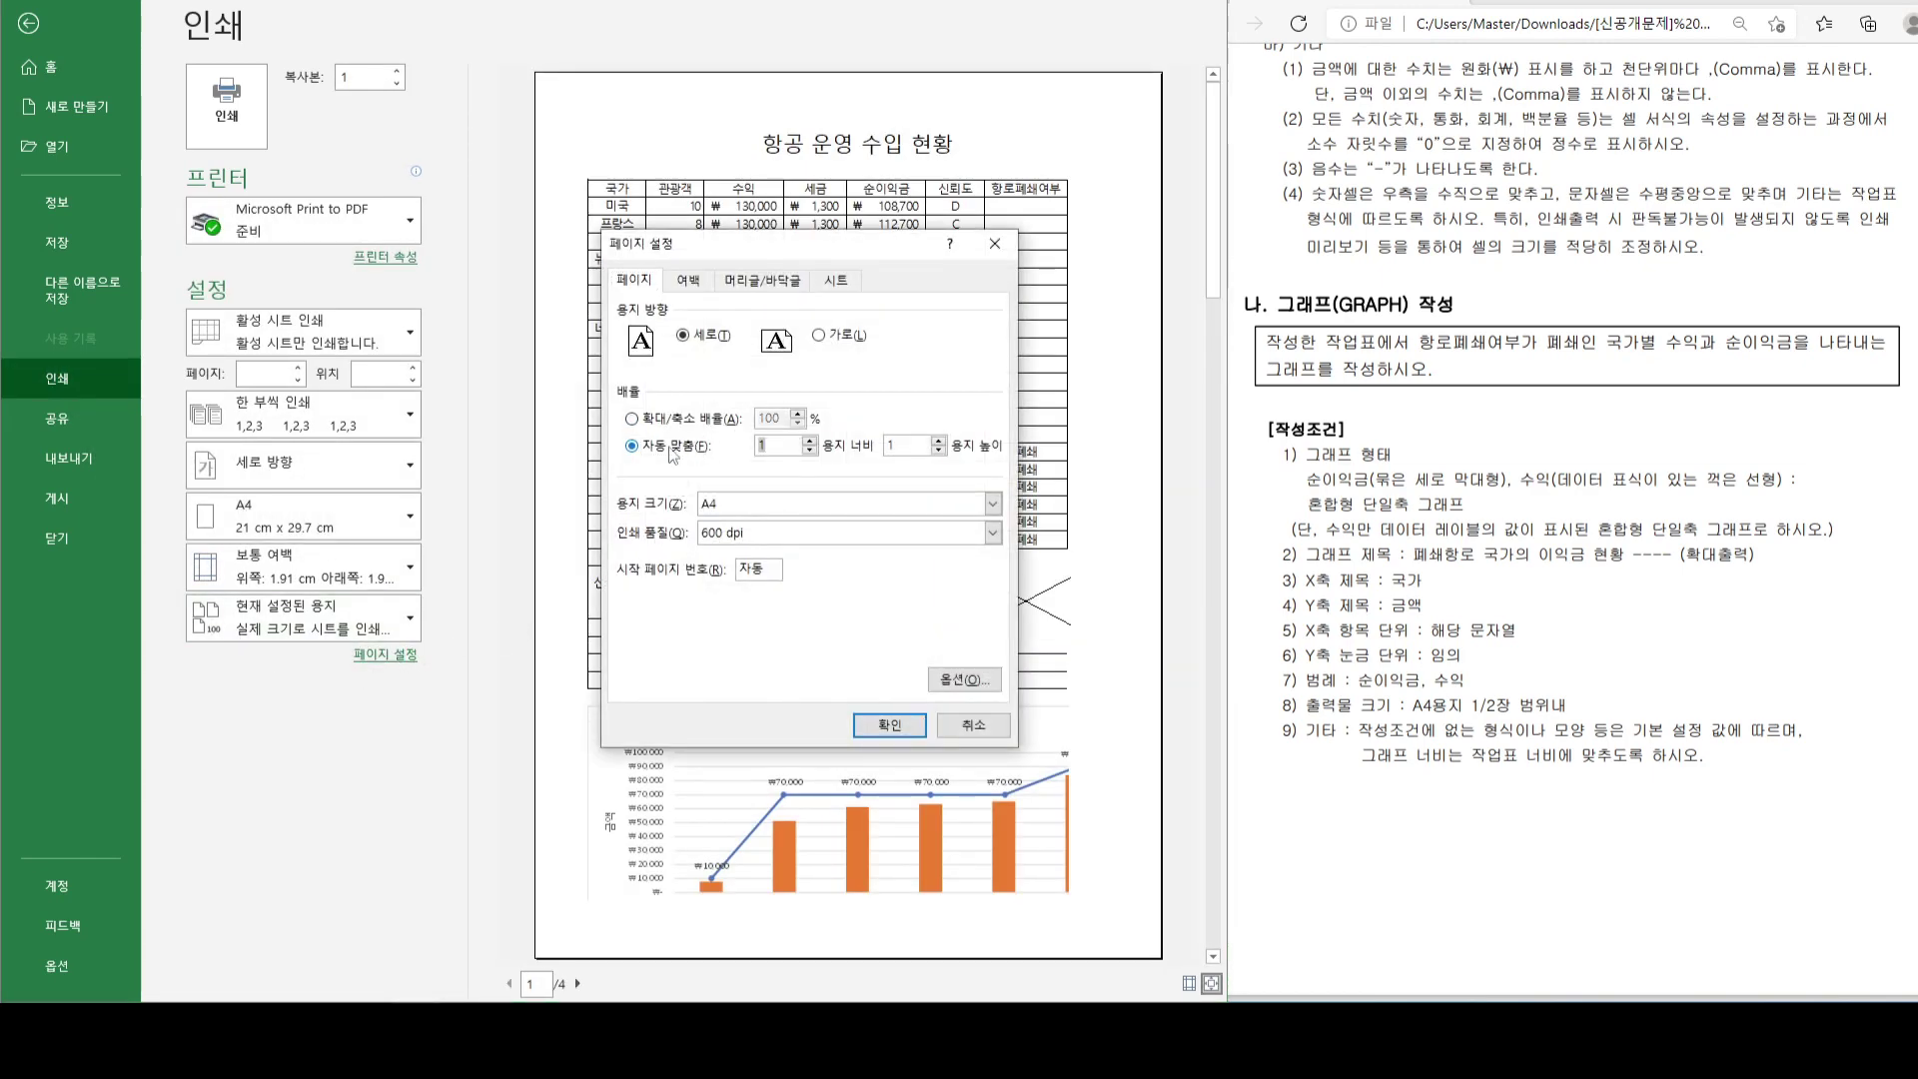
# - Set the page's top margin to 6 cm, center the printout horizontally (가로), and return to the worksheet
pyautogui.click(689, 280)
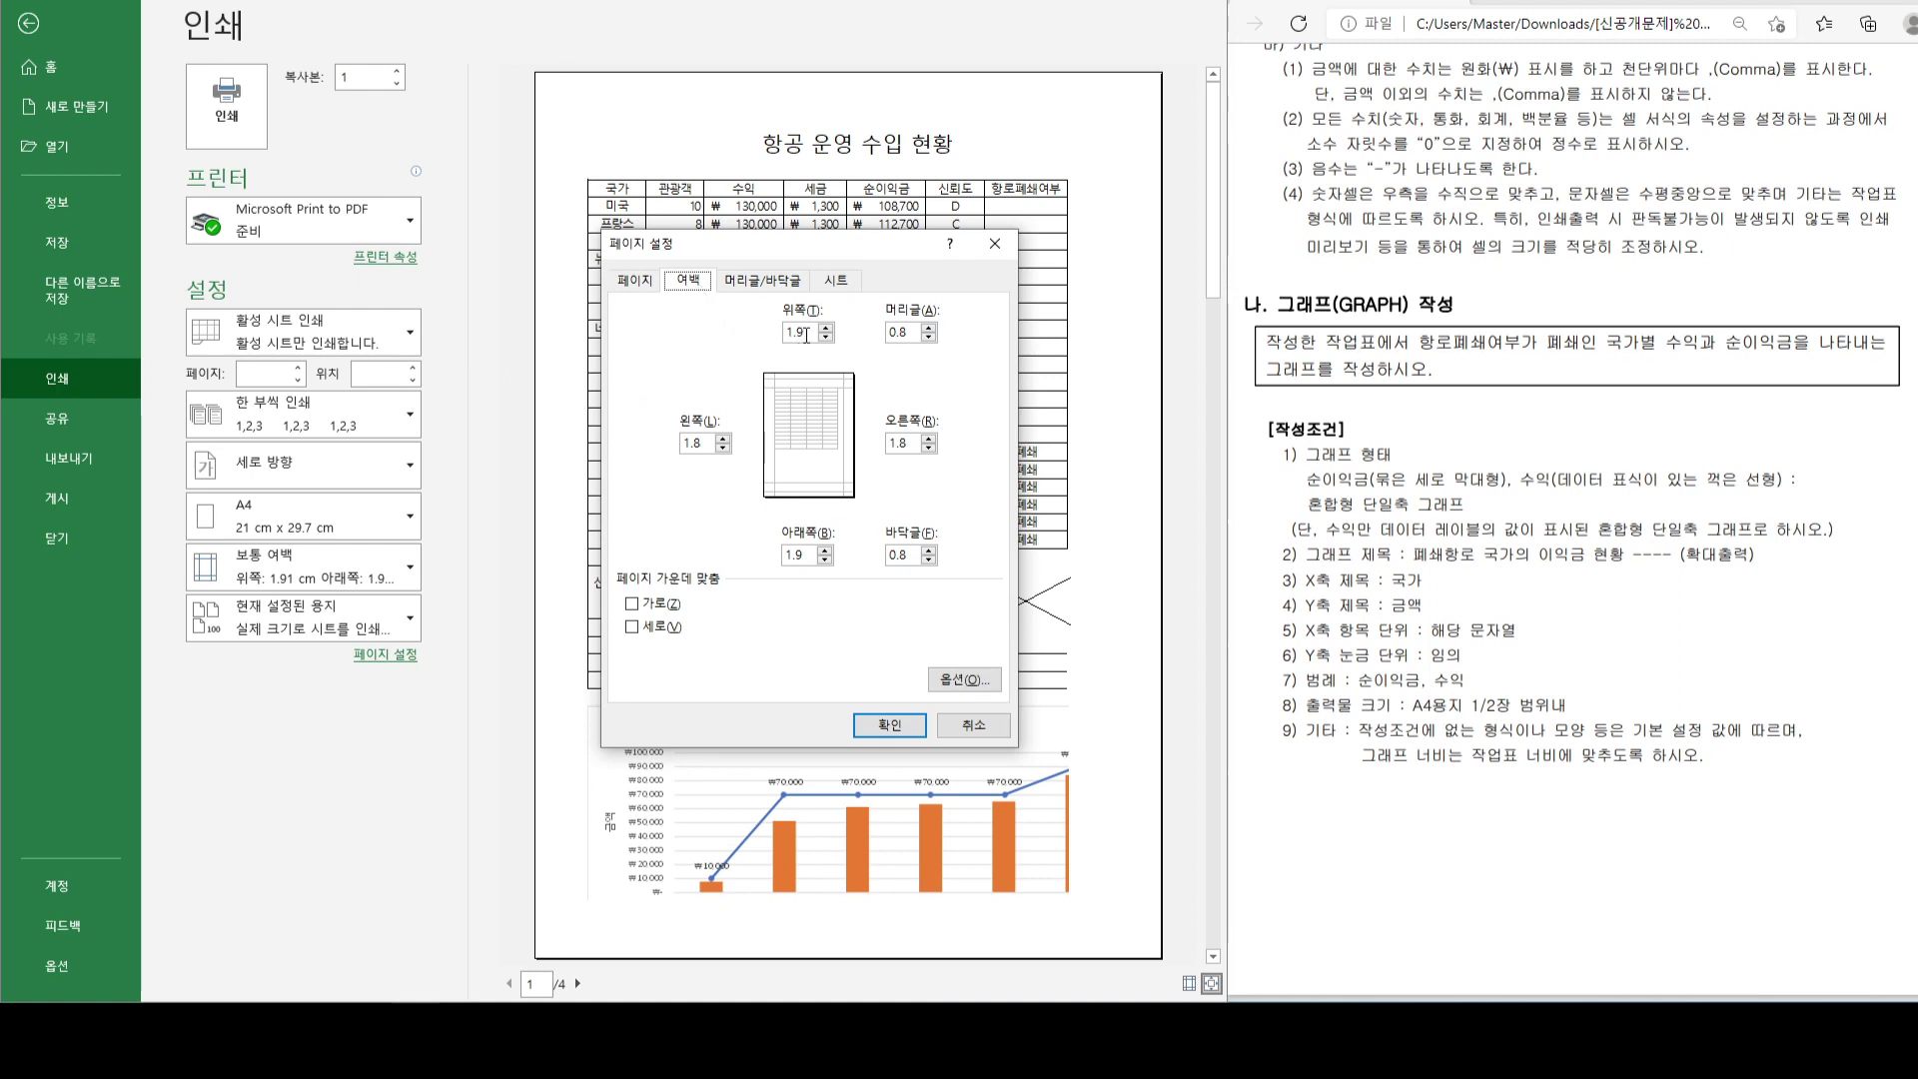
pyautogui.moveTo(795, 335); pyautogui.dragTo(761, 336)
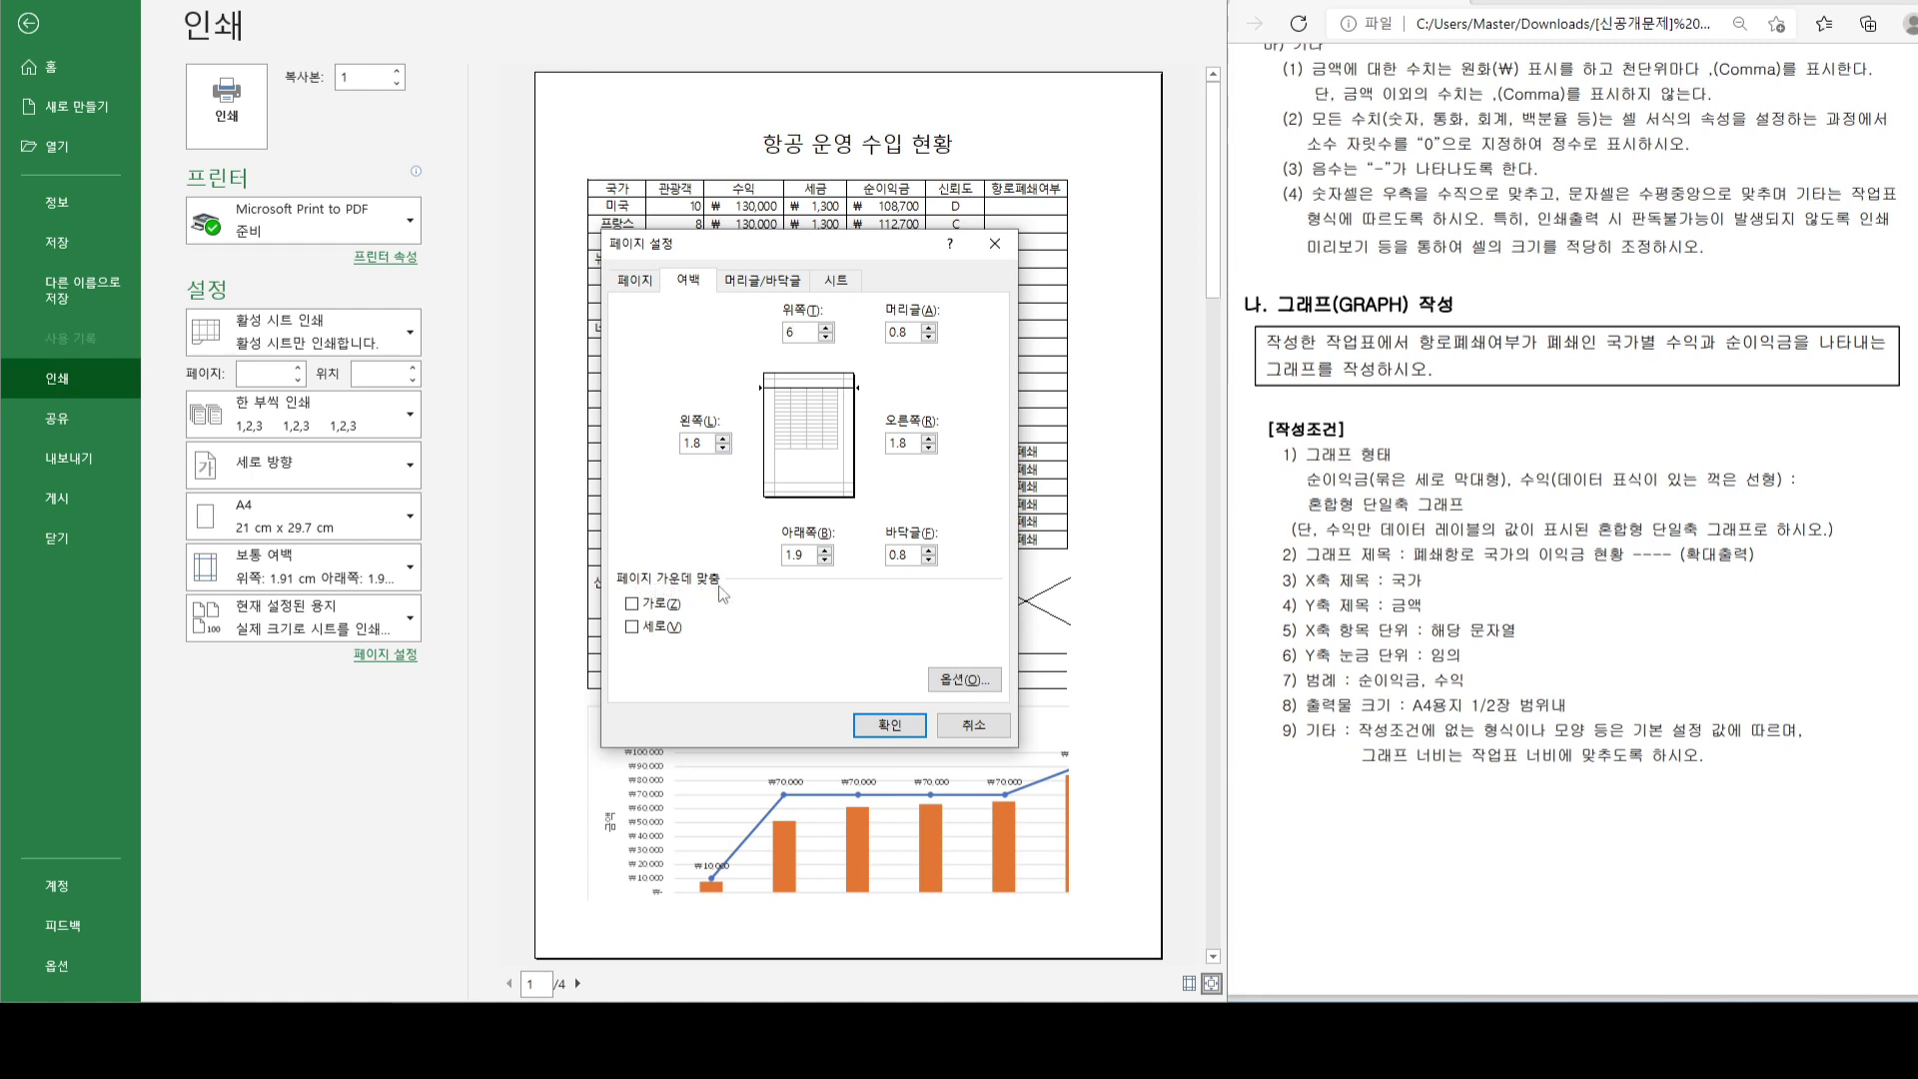
pyautogui.click(633, 606)
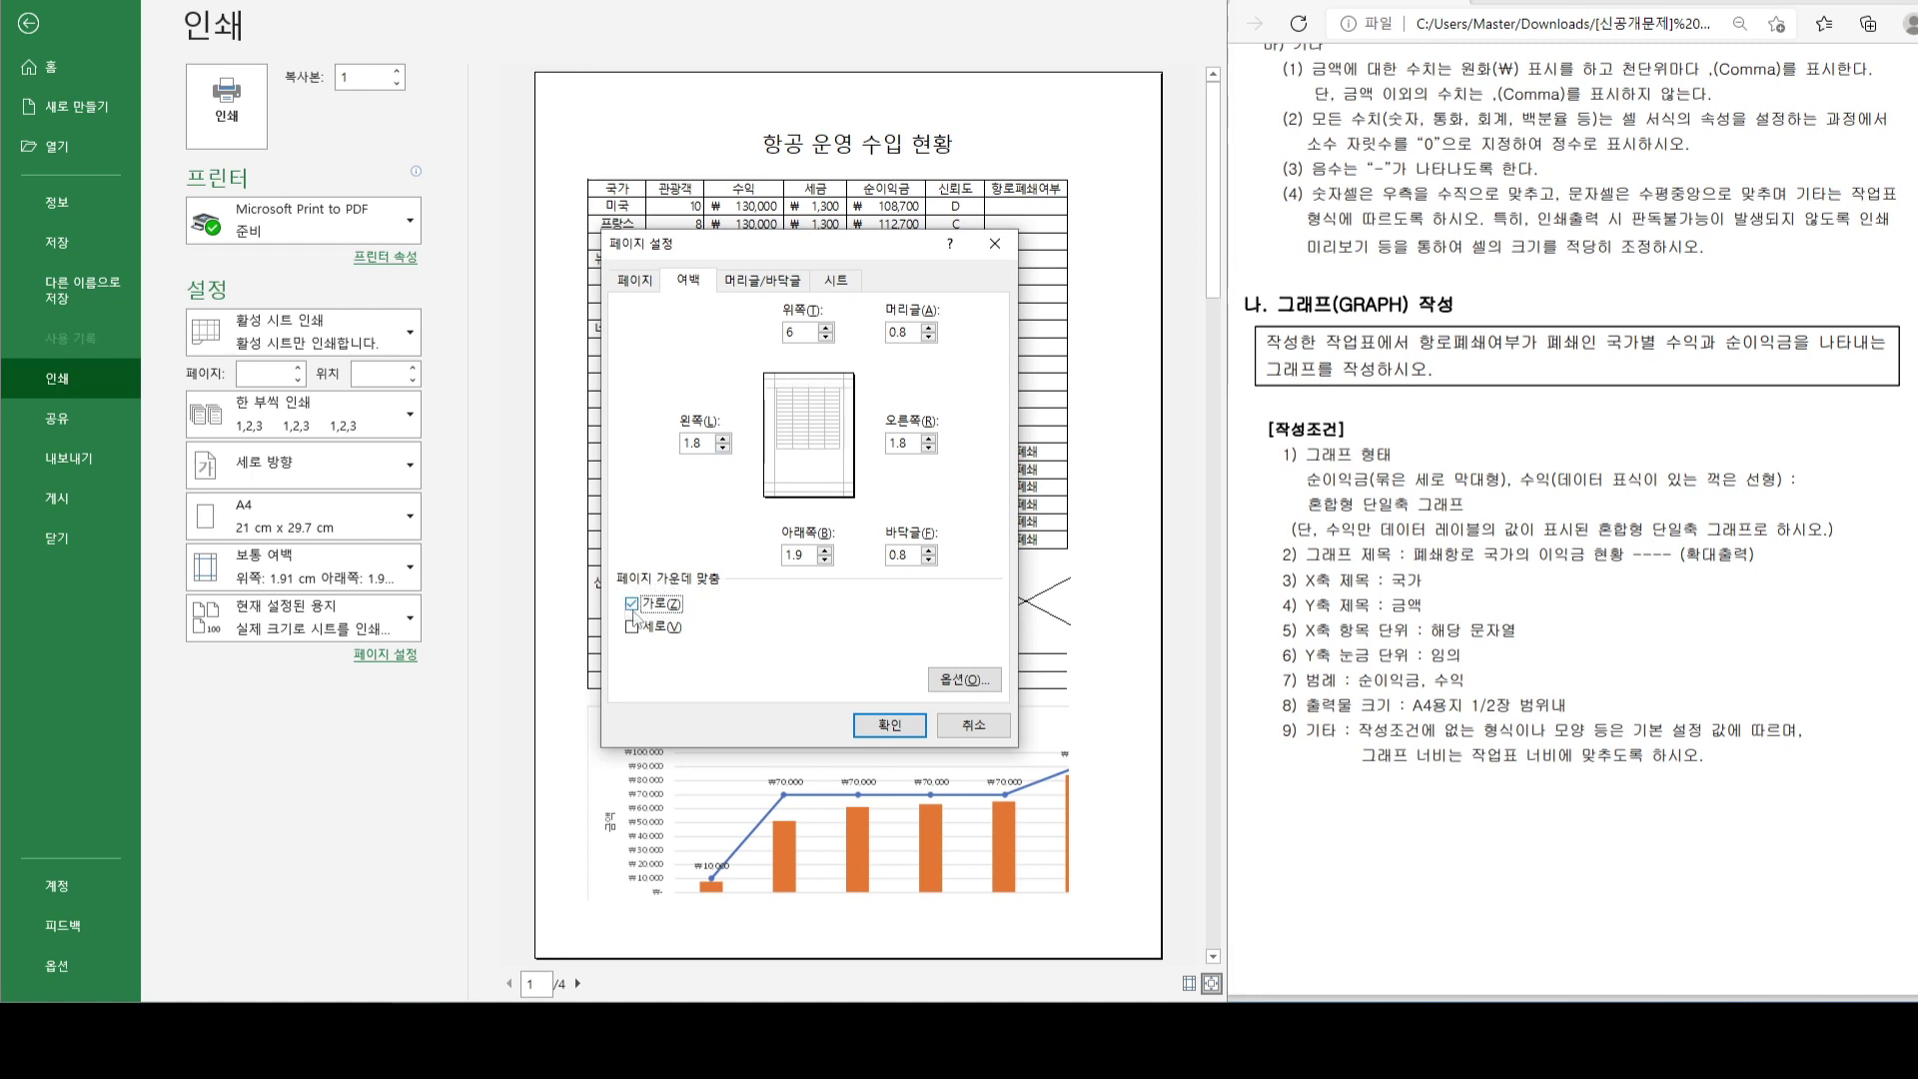
pyautogui.click(890, 727)
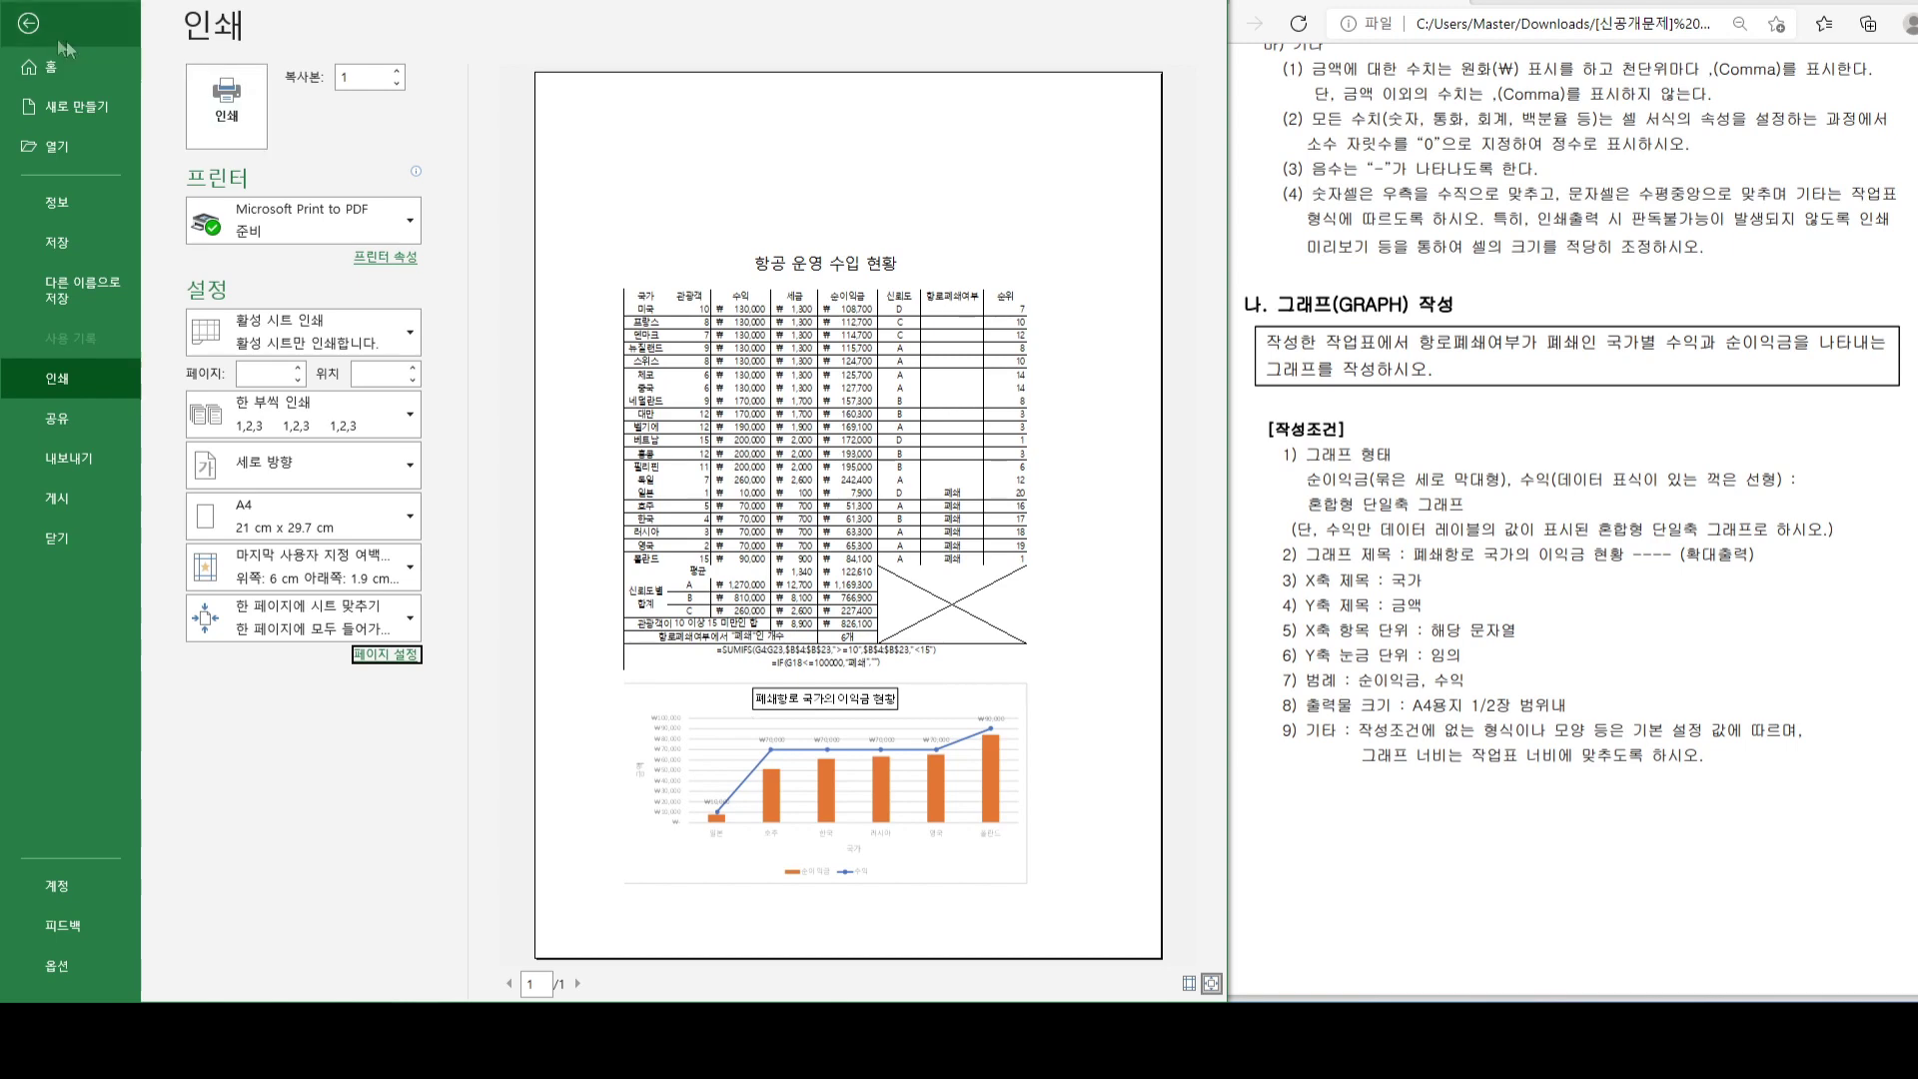
pyautogui.click(36, 30)
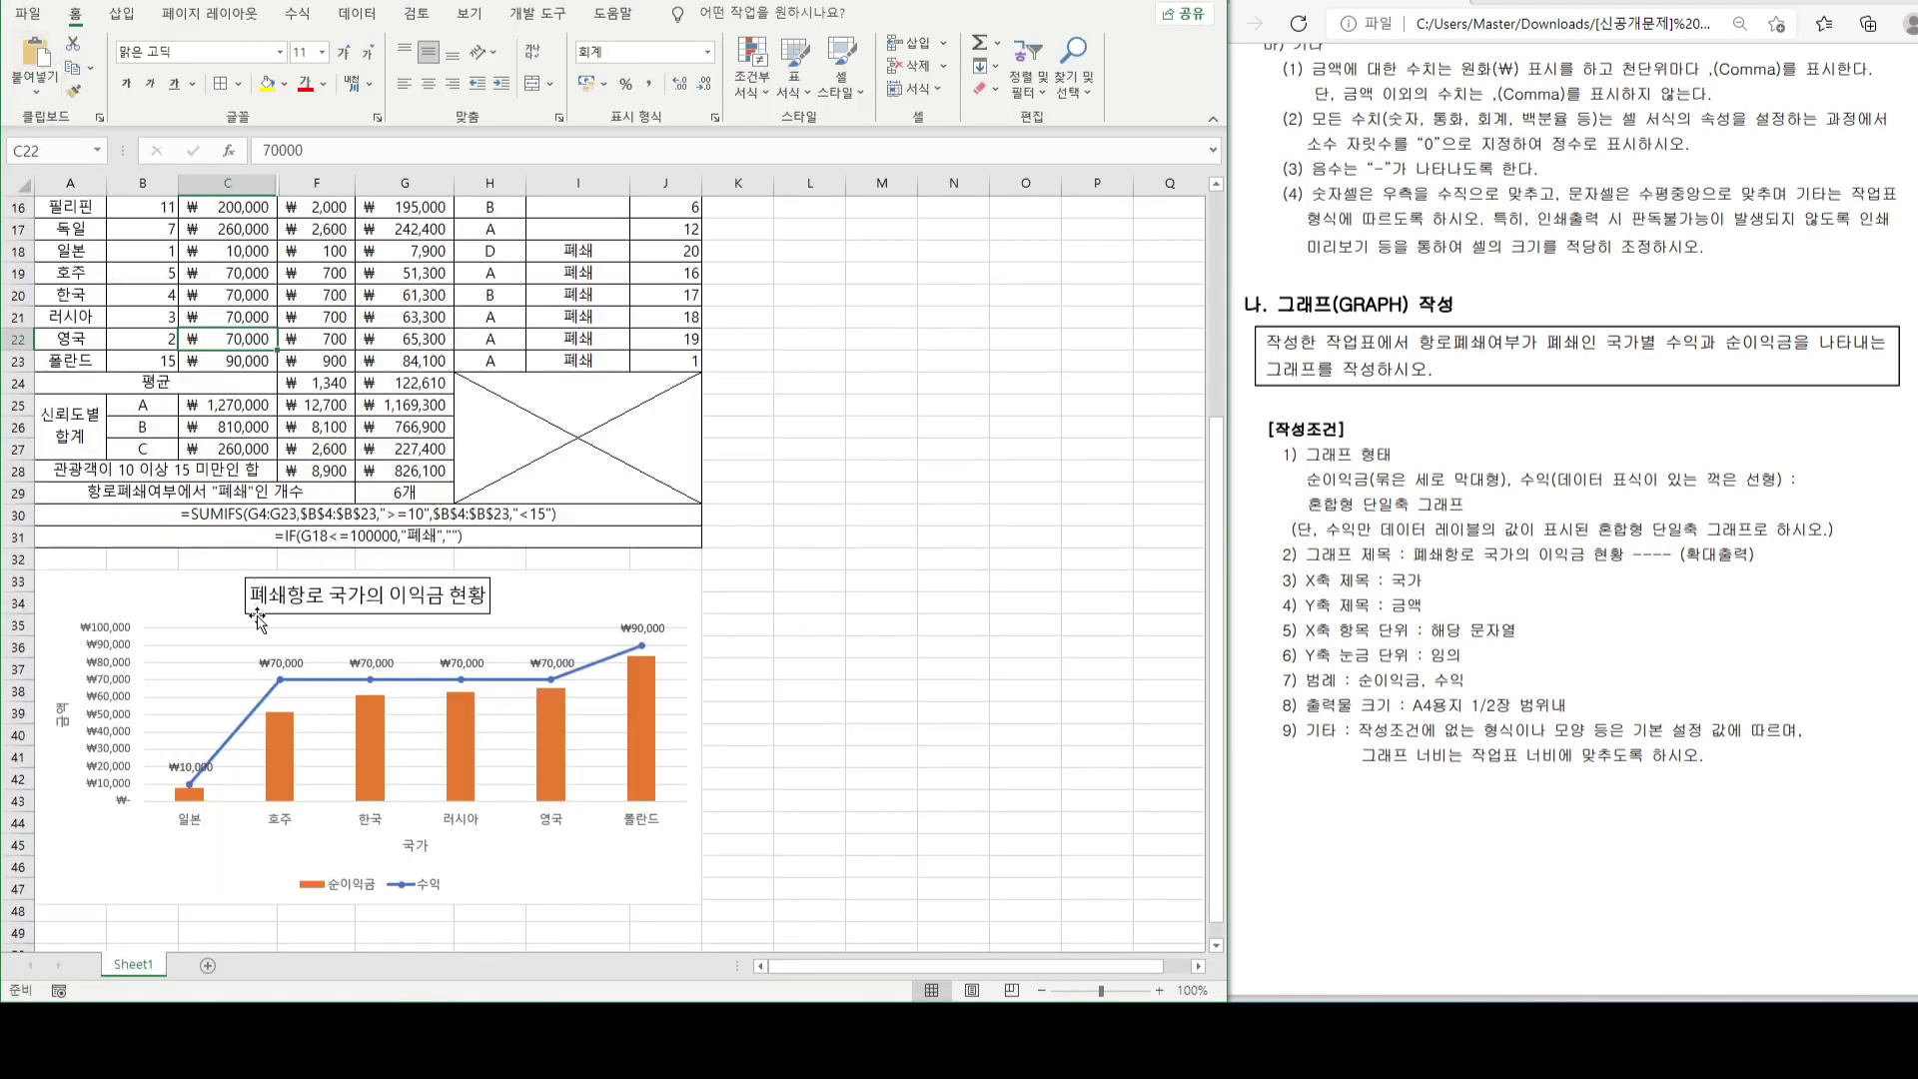
# - Remove the shape outline from the chart title box (윤곽선 없음)
pyautogui.click(259, 609)
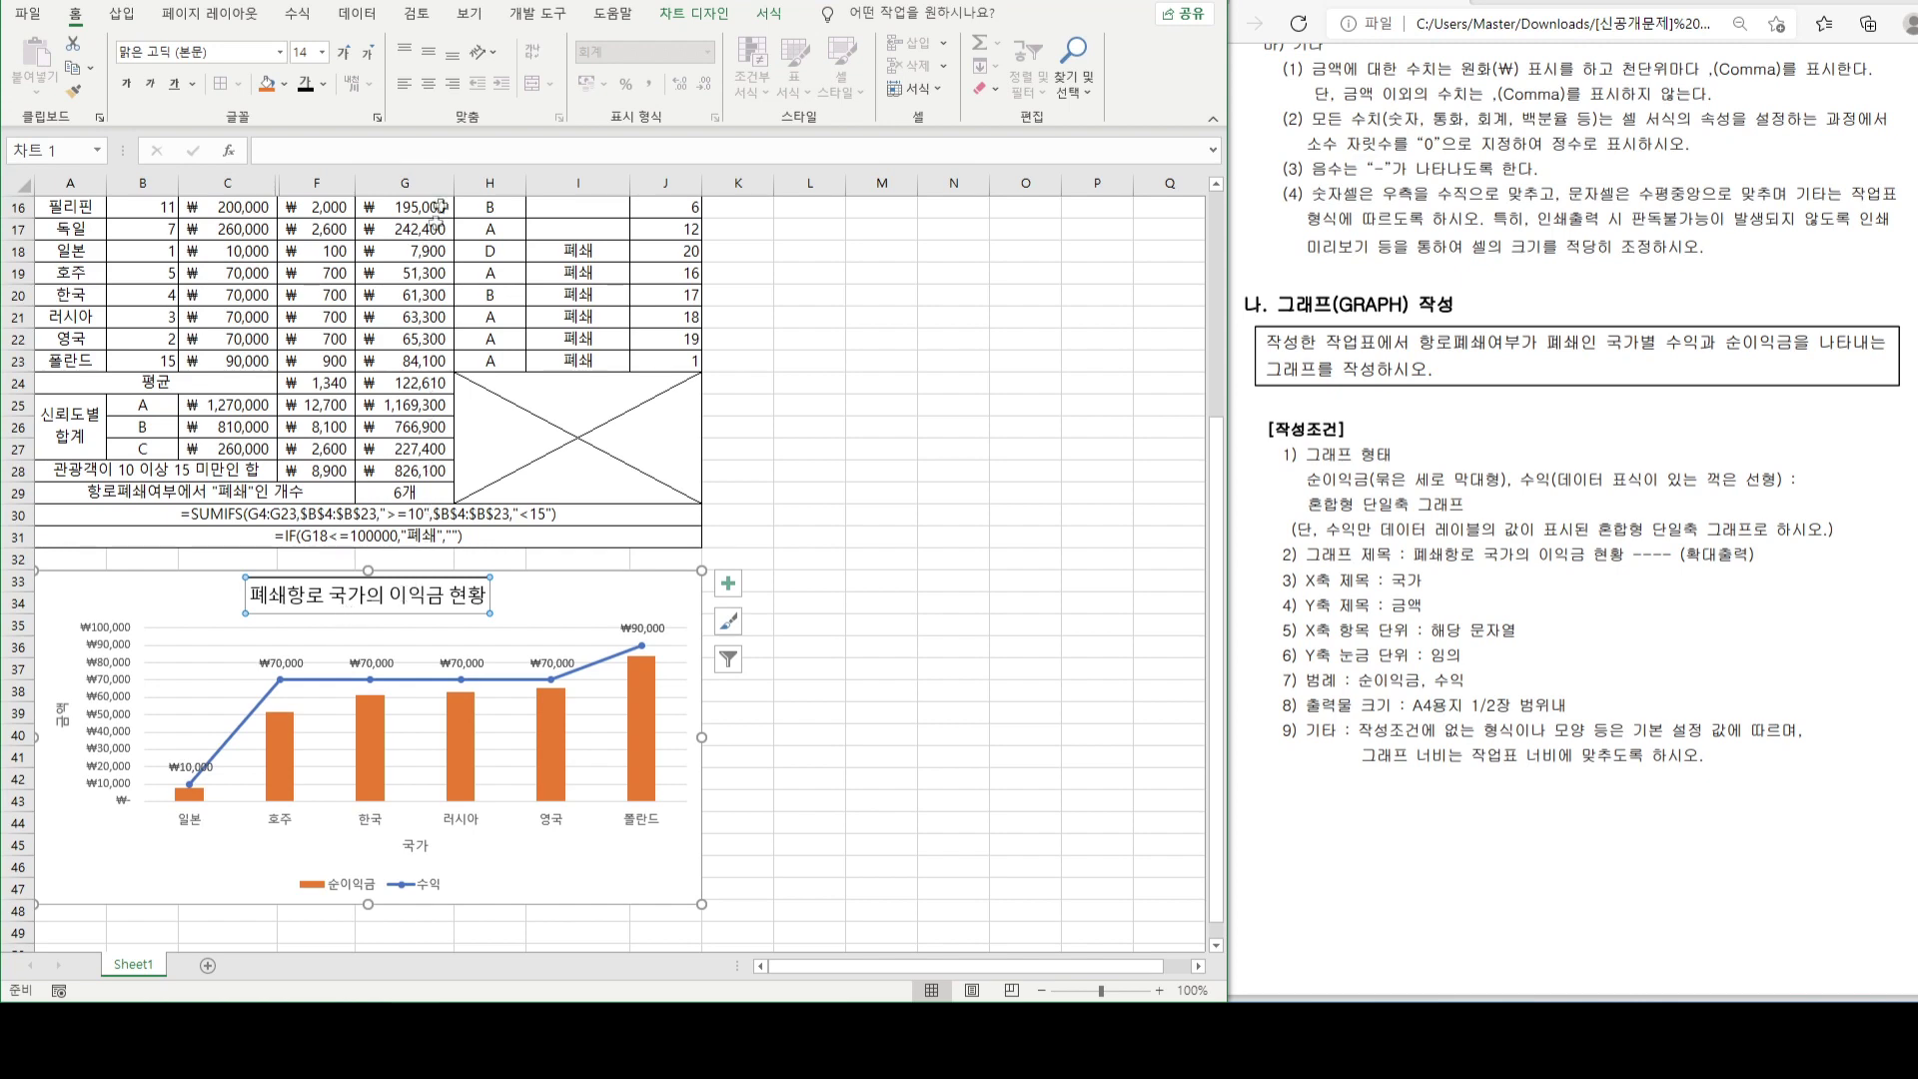
pyautogui.click(776, 16)
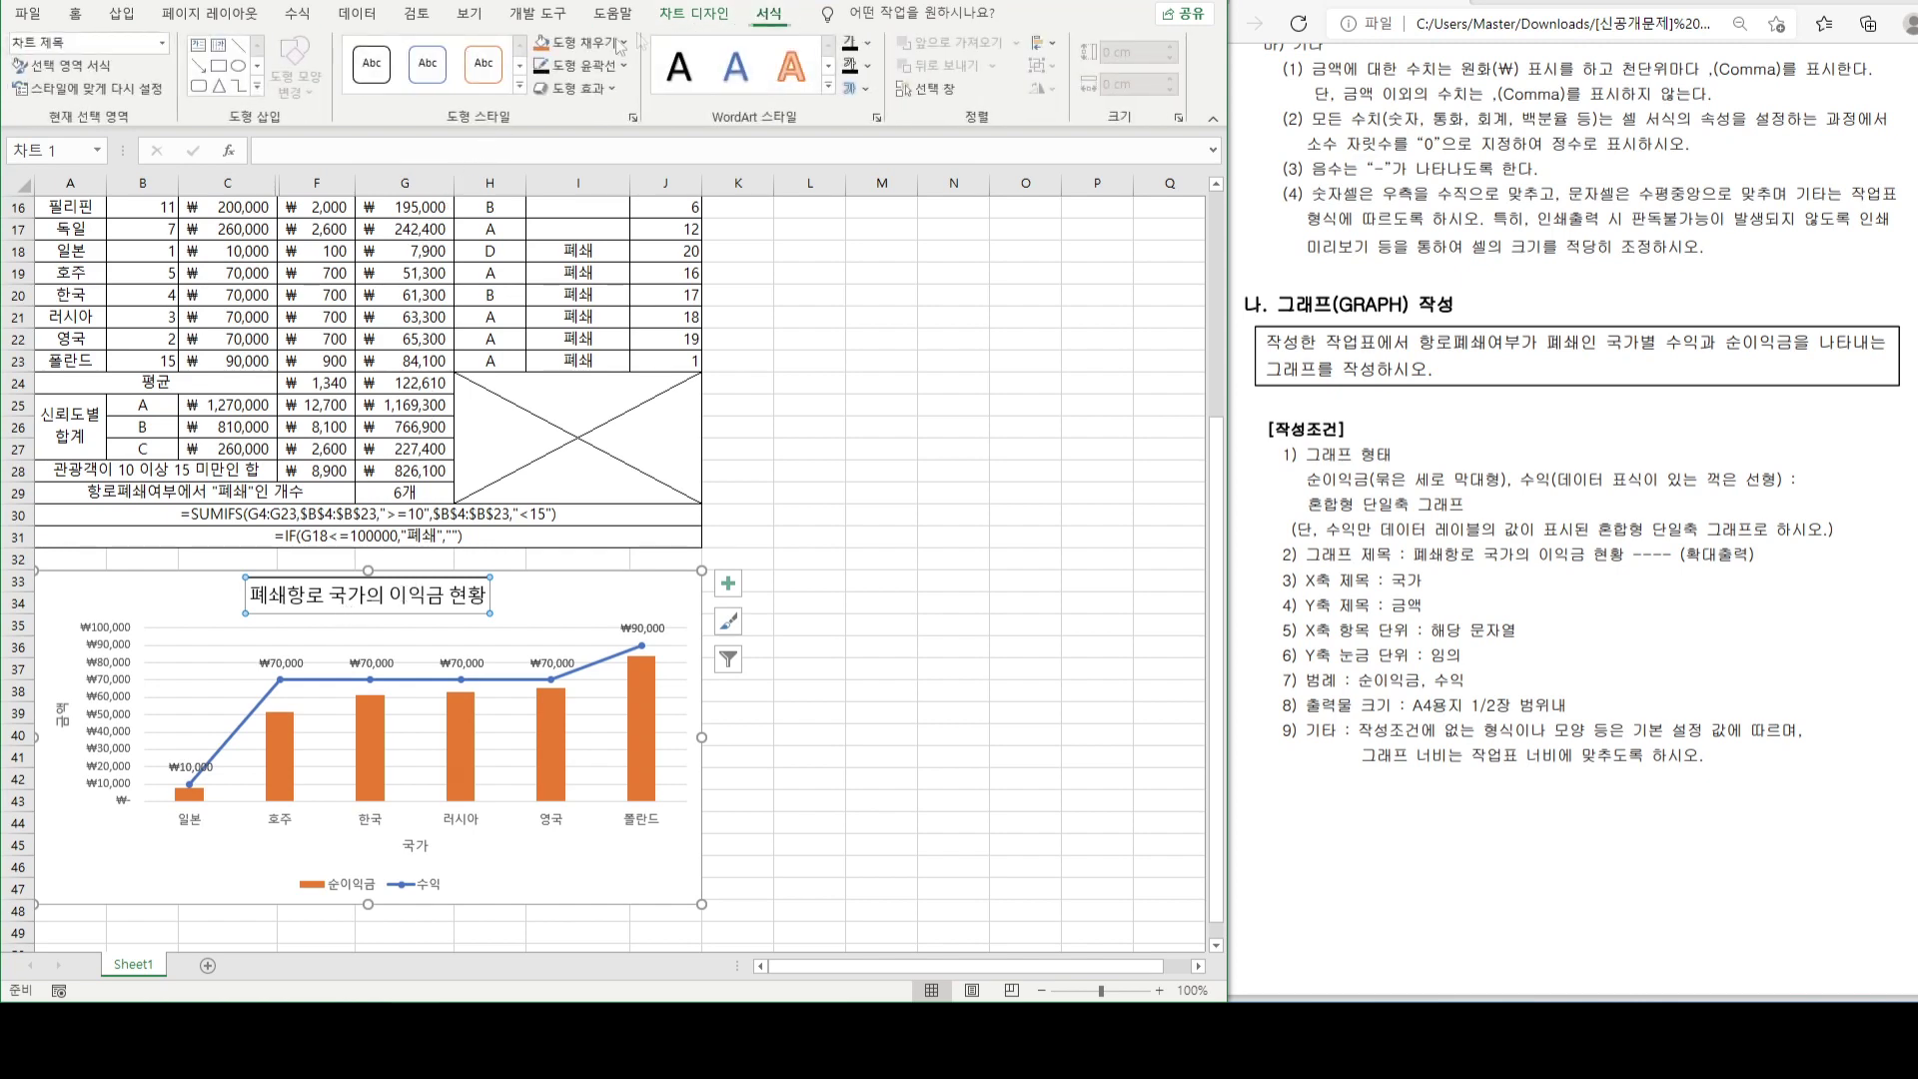
pyautogui.click(579, 65)
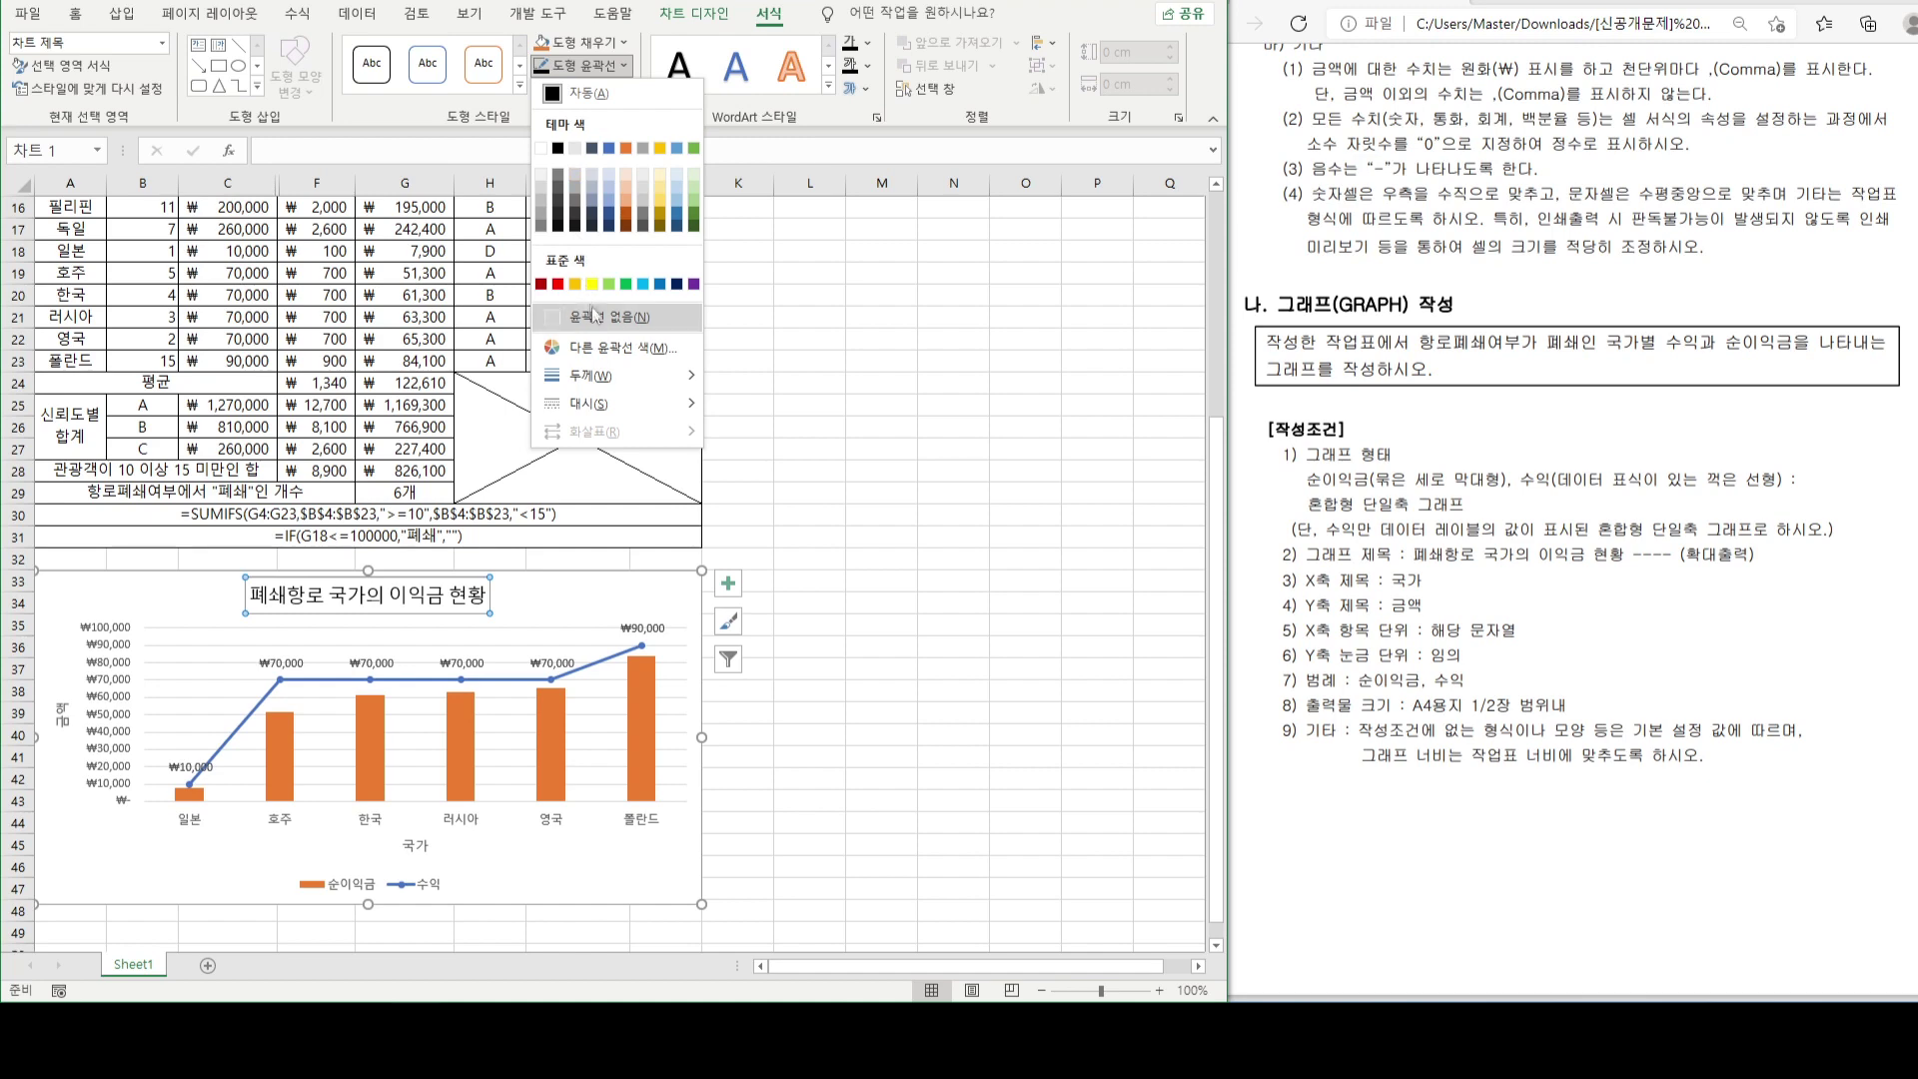
pyautogui.click(593, 316)
# - Give the whole chart area a shape outline in the automatic black color (자동)
pyautogui.click(597, 595)
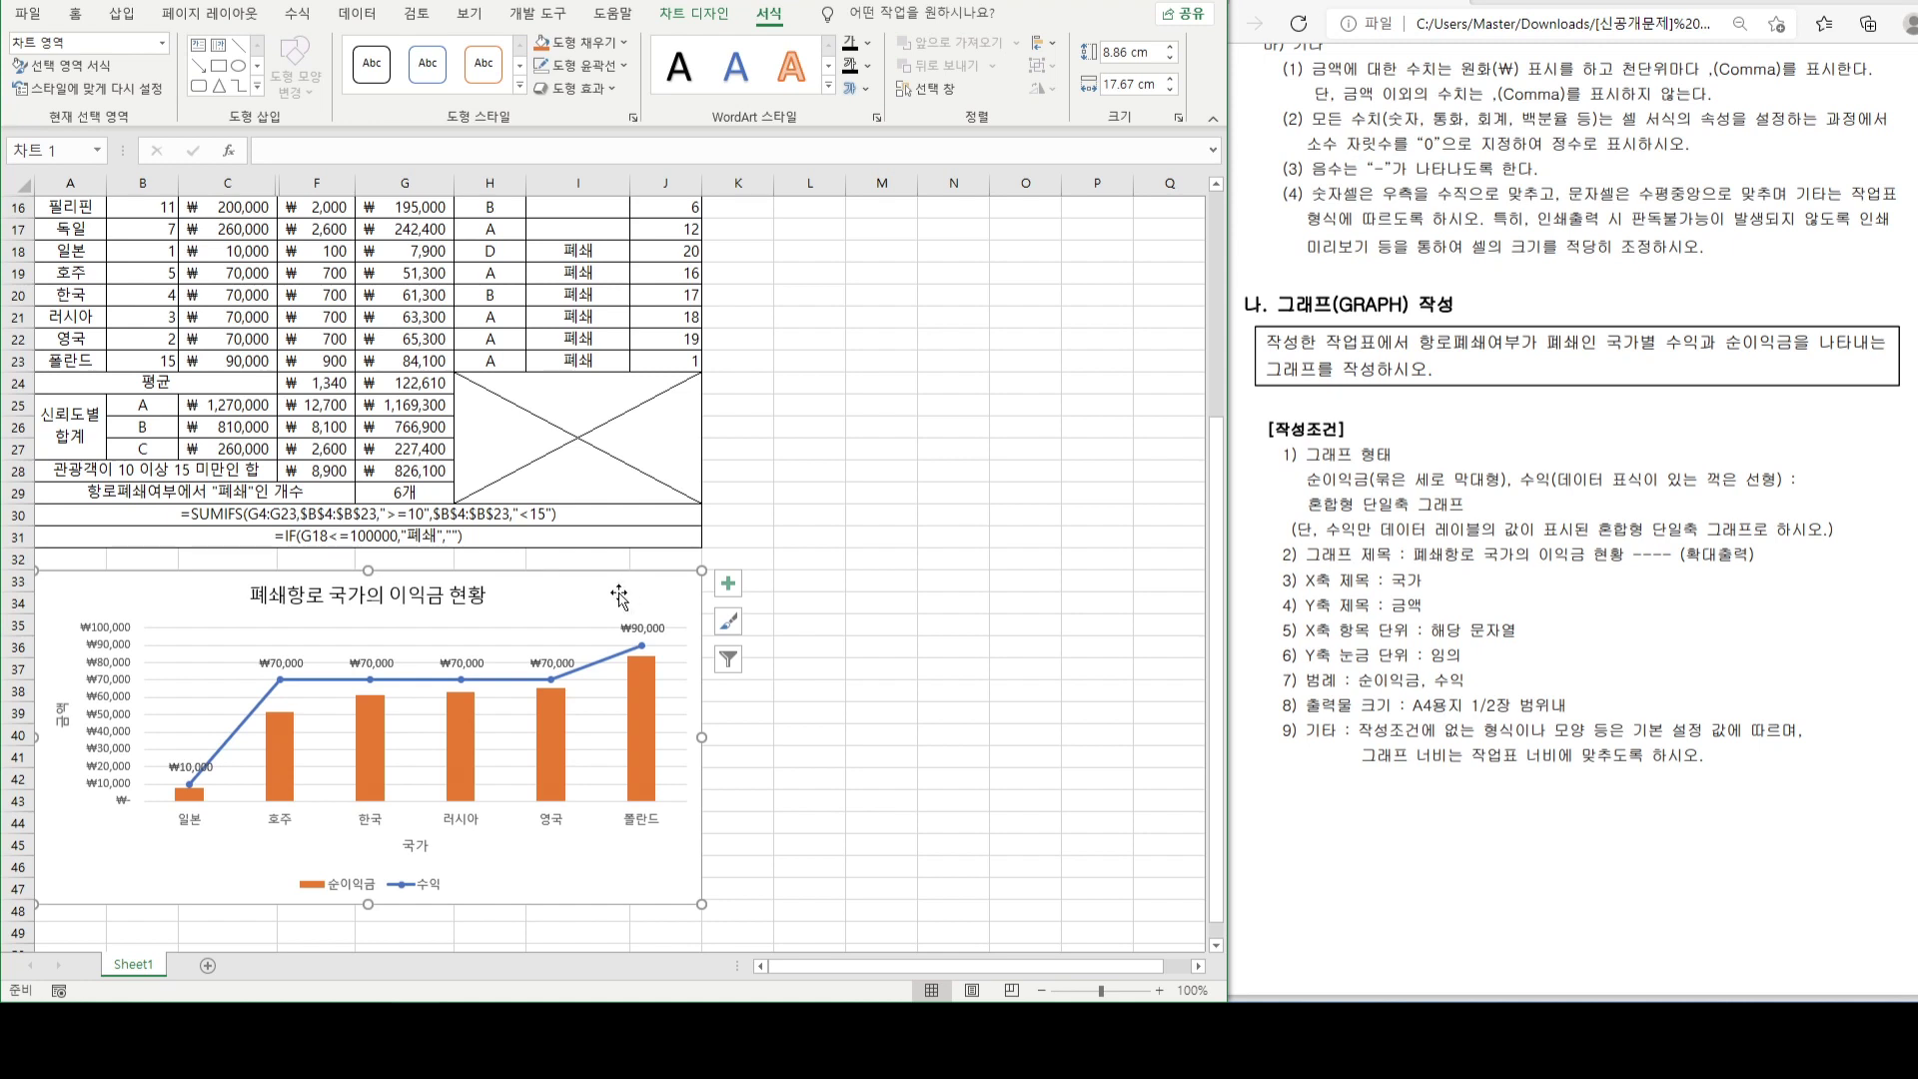
pyautogui.click(599, 68)
pyautogui.click(599, 91)
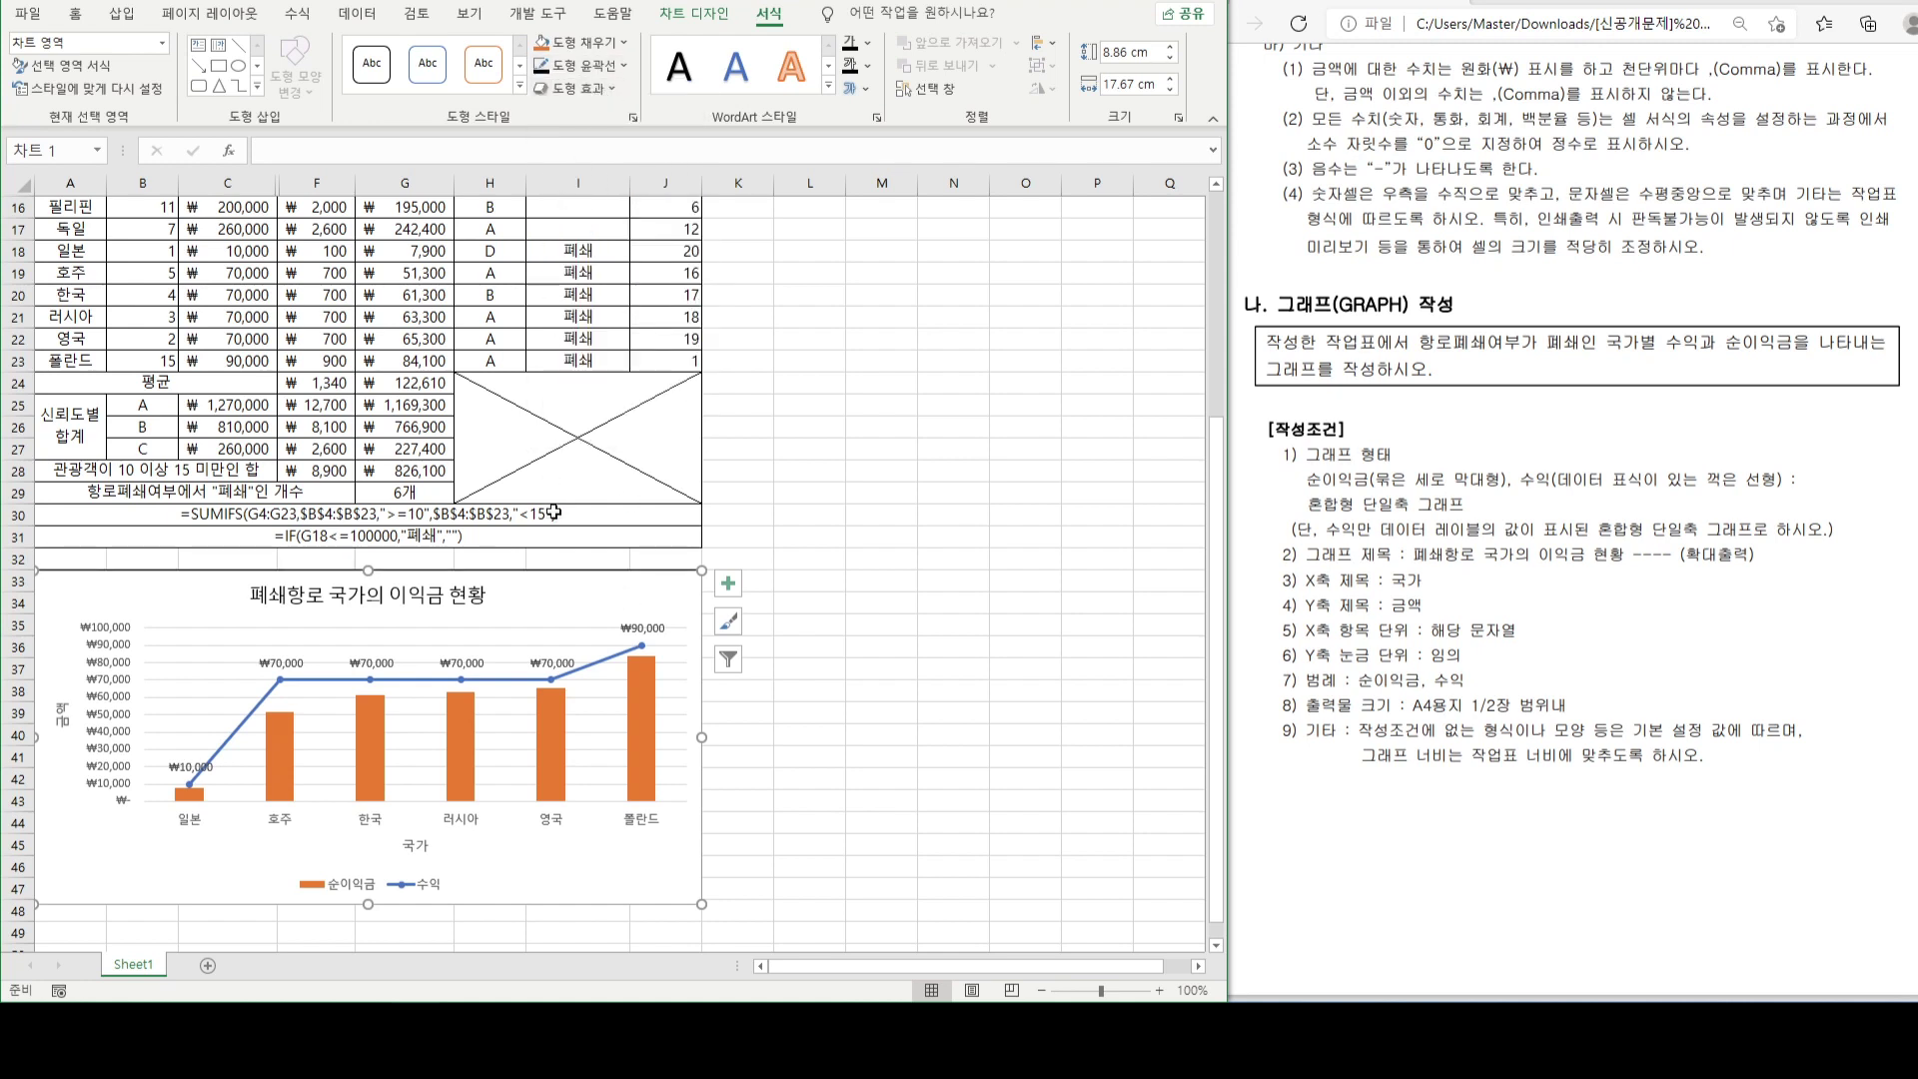
# - Check the print preview of the selected chart, then deselect the chart and preview the whole worksheet page
pyautogui.click(28, 14)
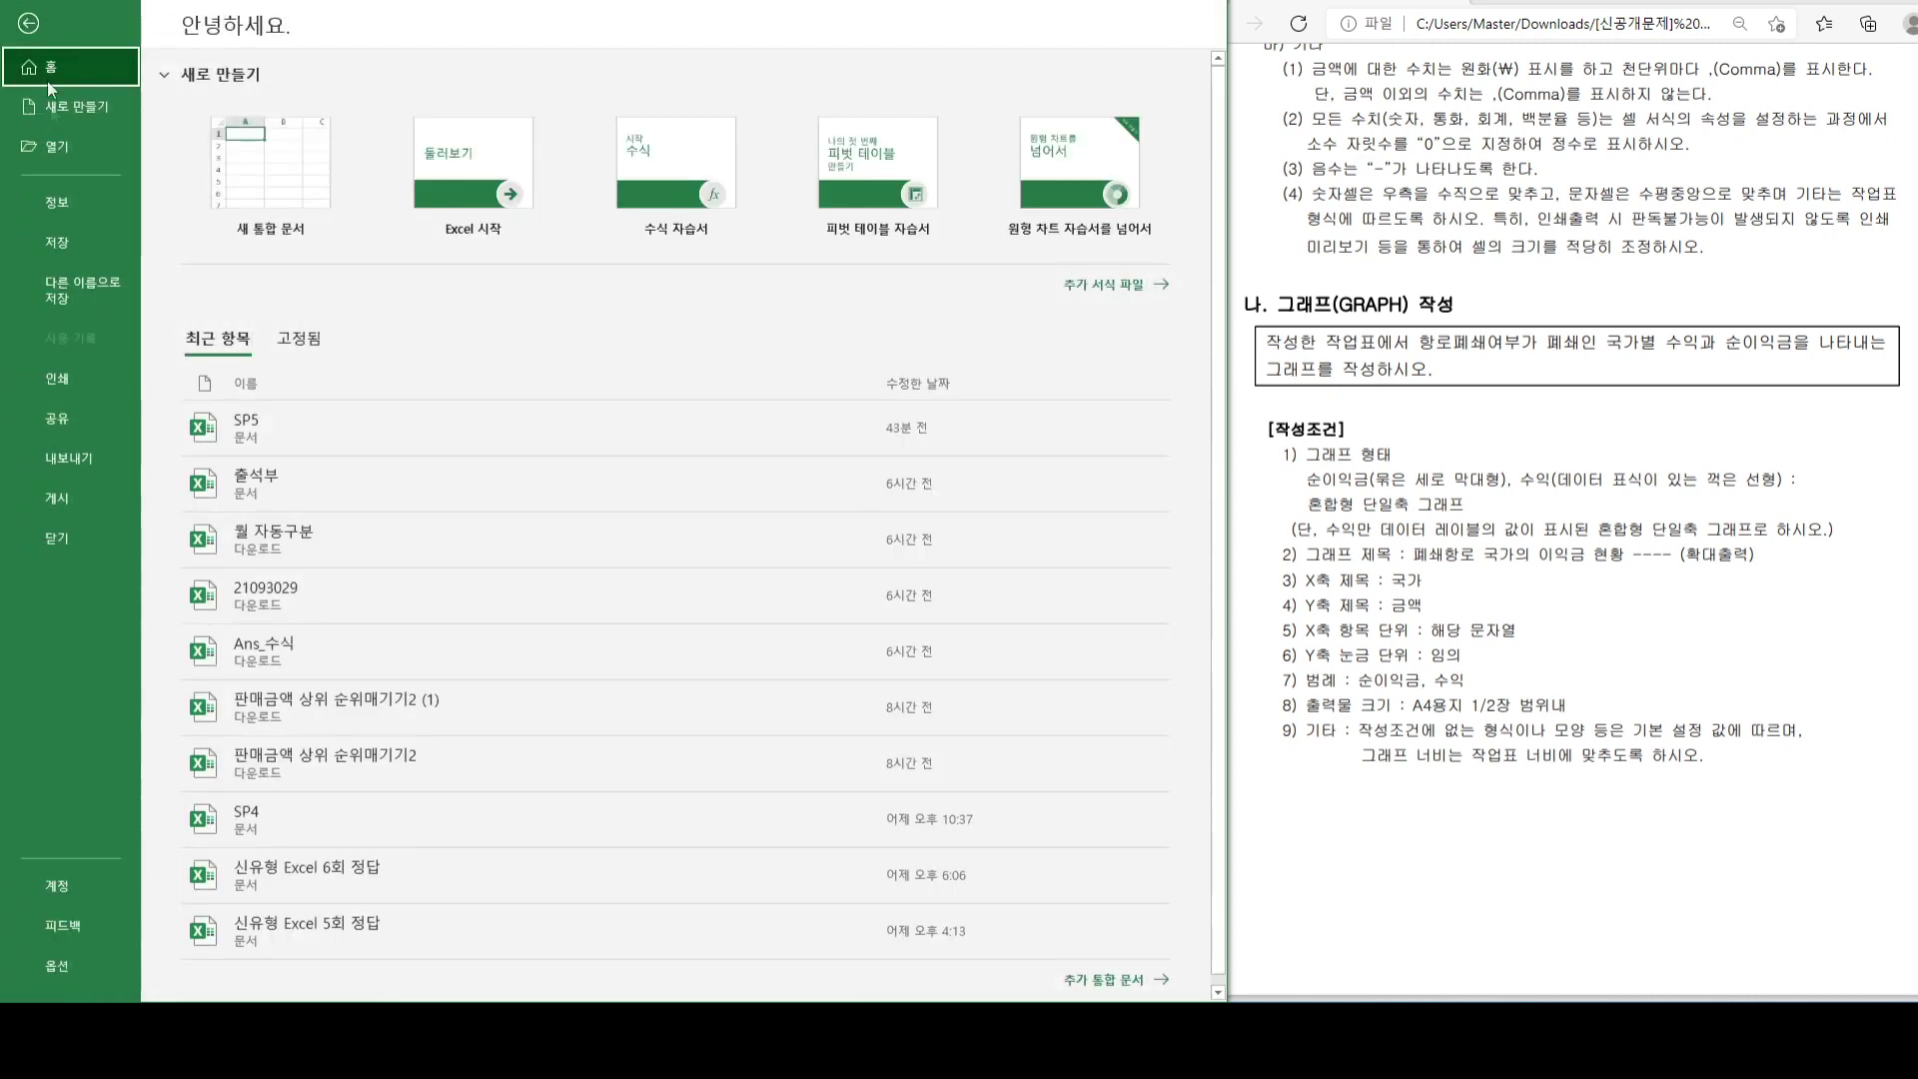
pyautogui.click(55, 377)
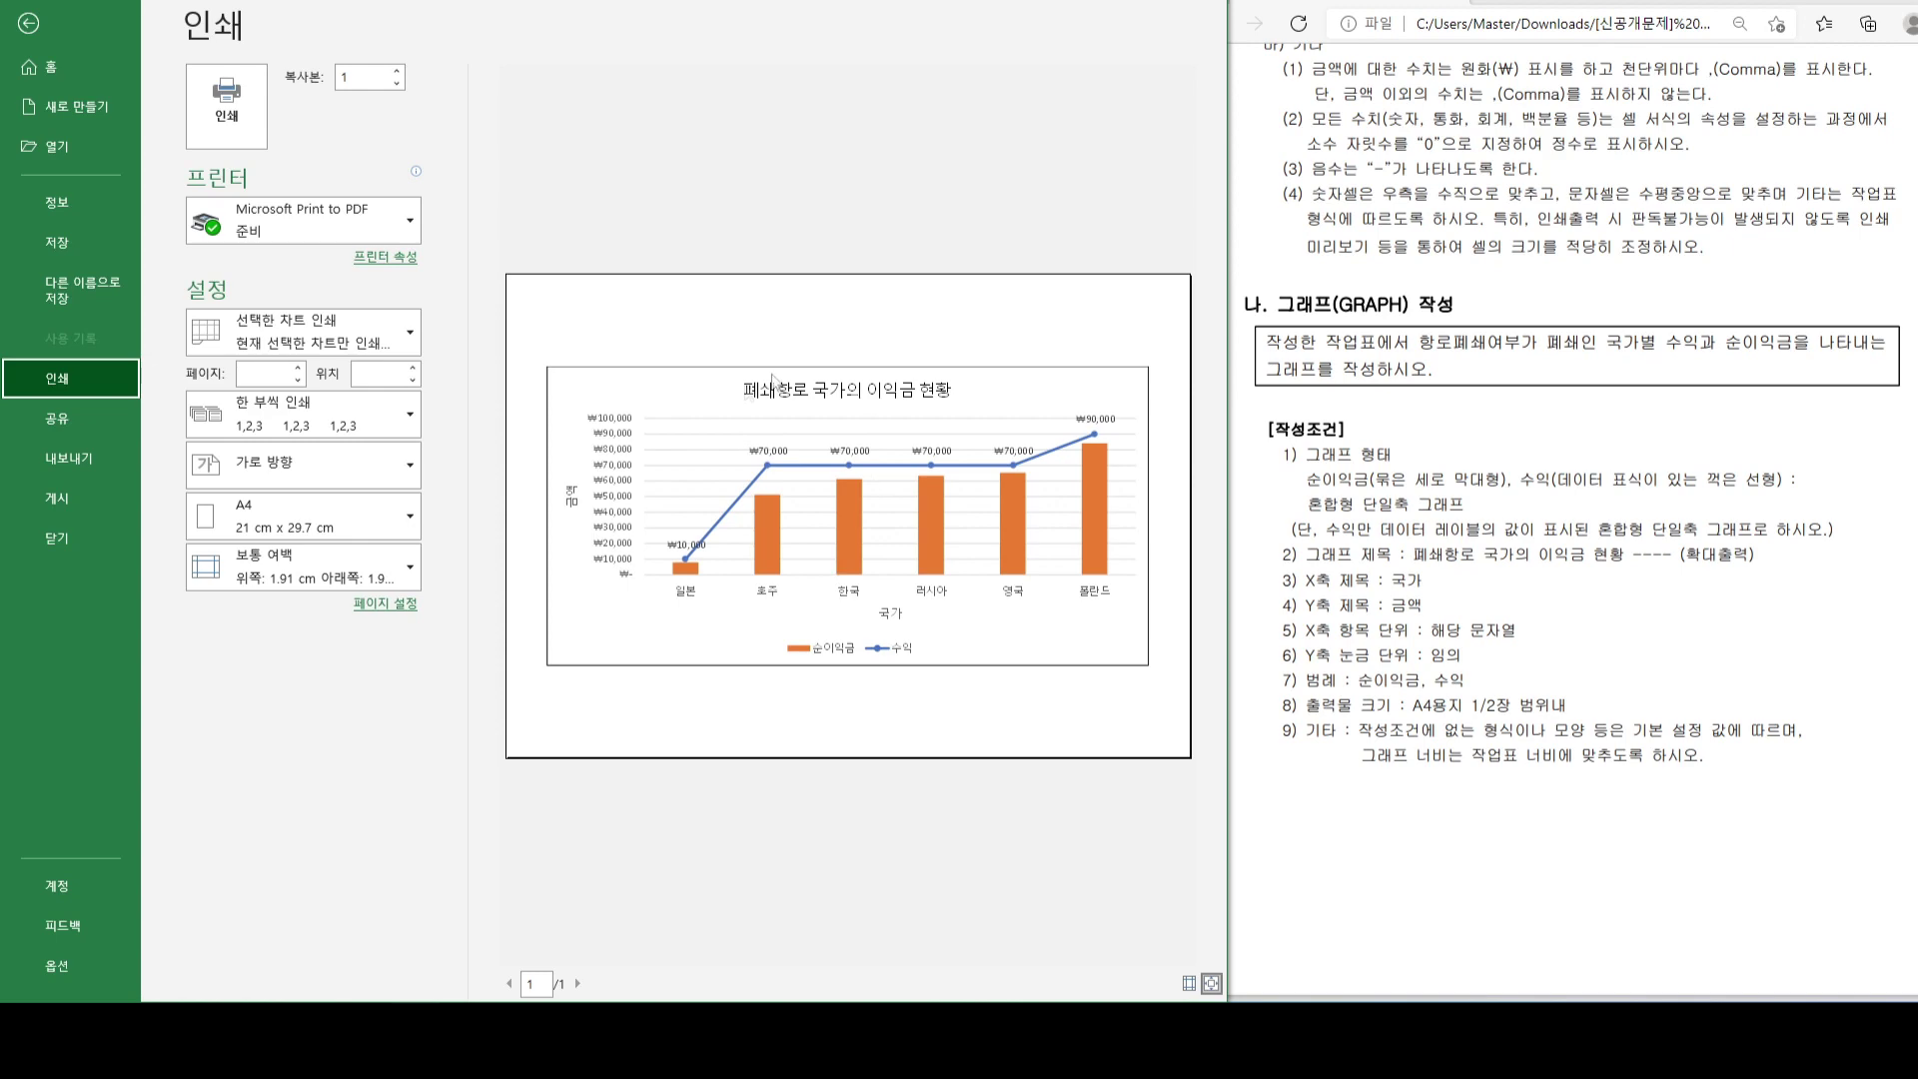
pyautogui.click(28, 22)
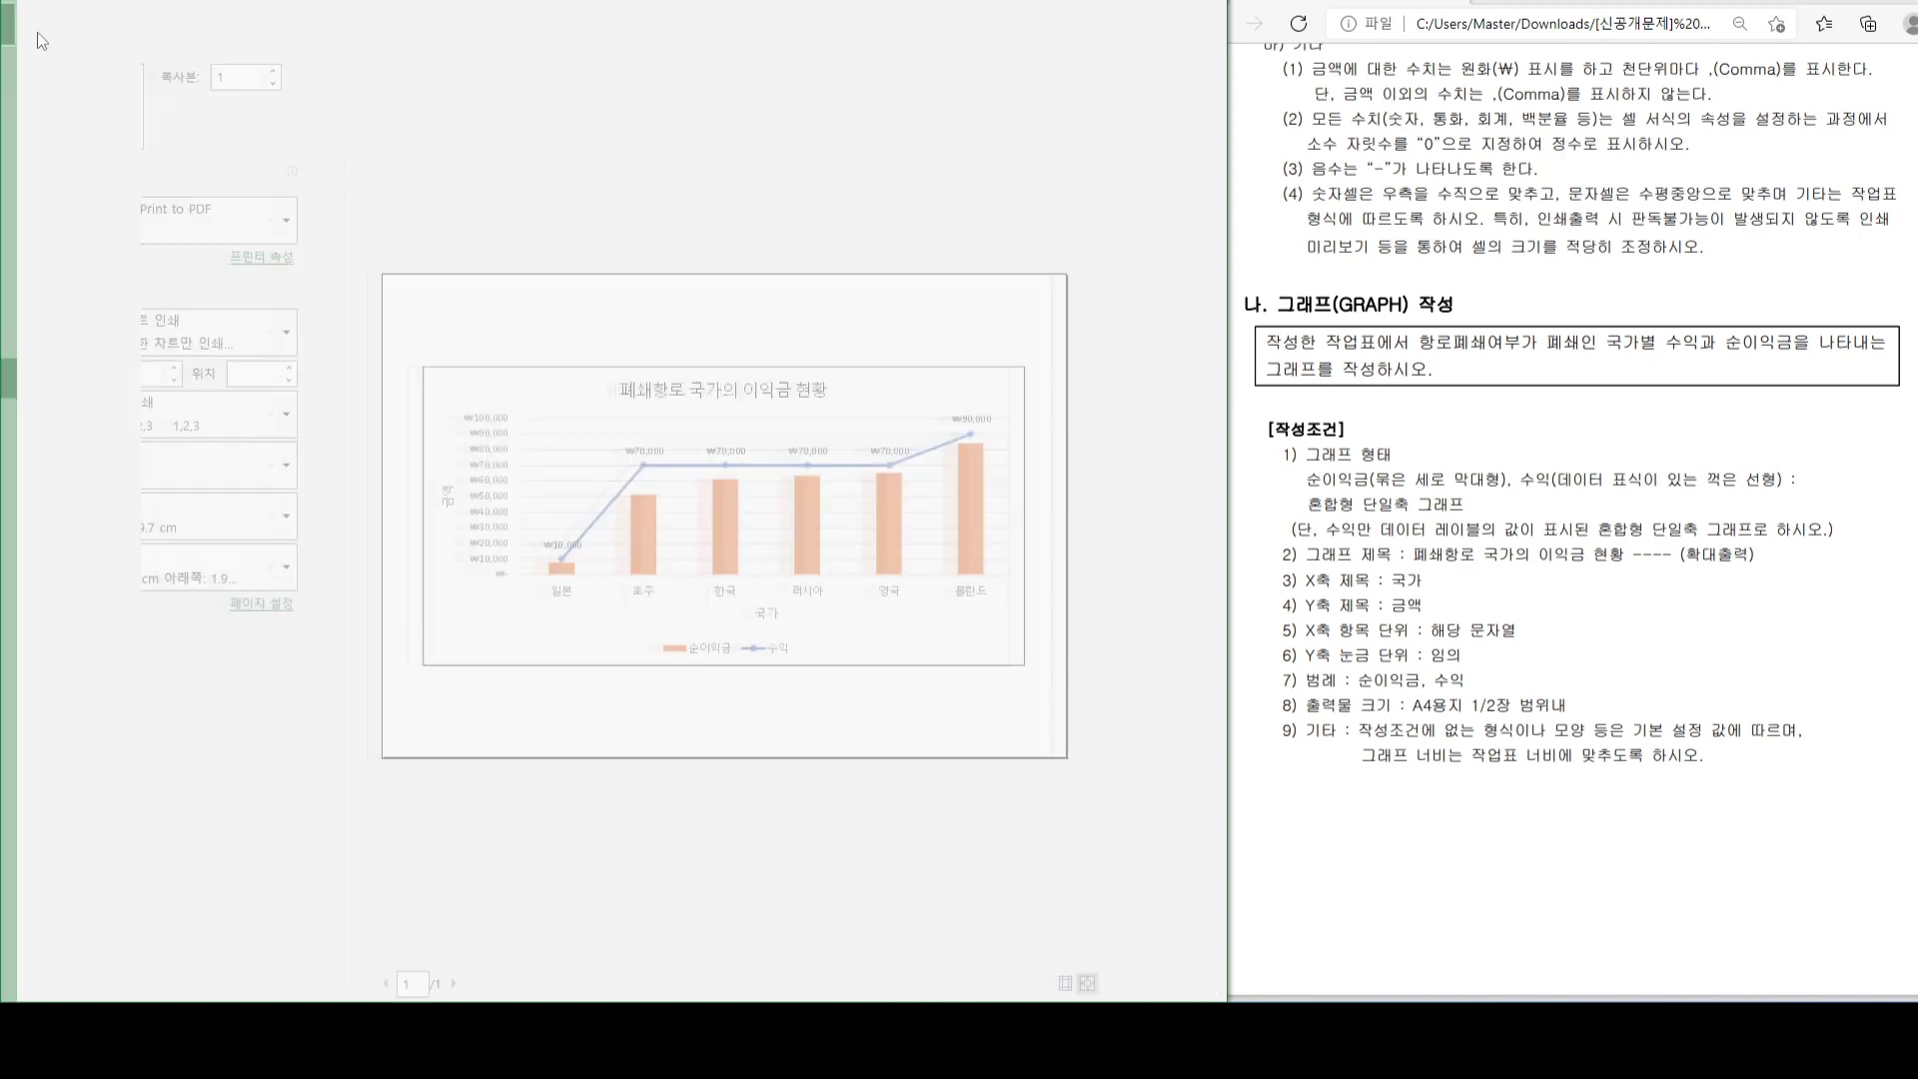
pyautogui.click(408, 360)
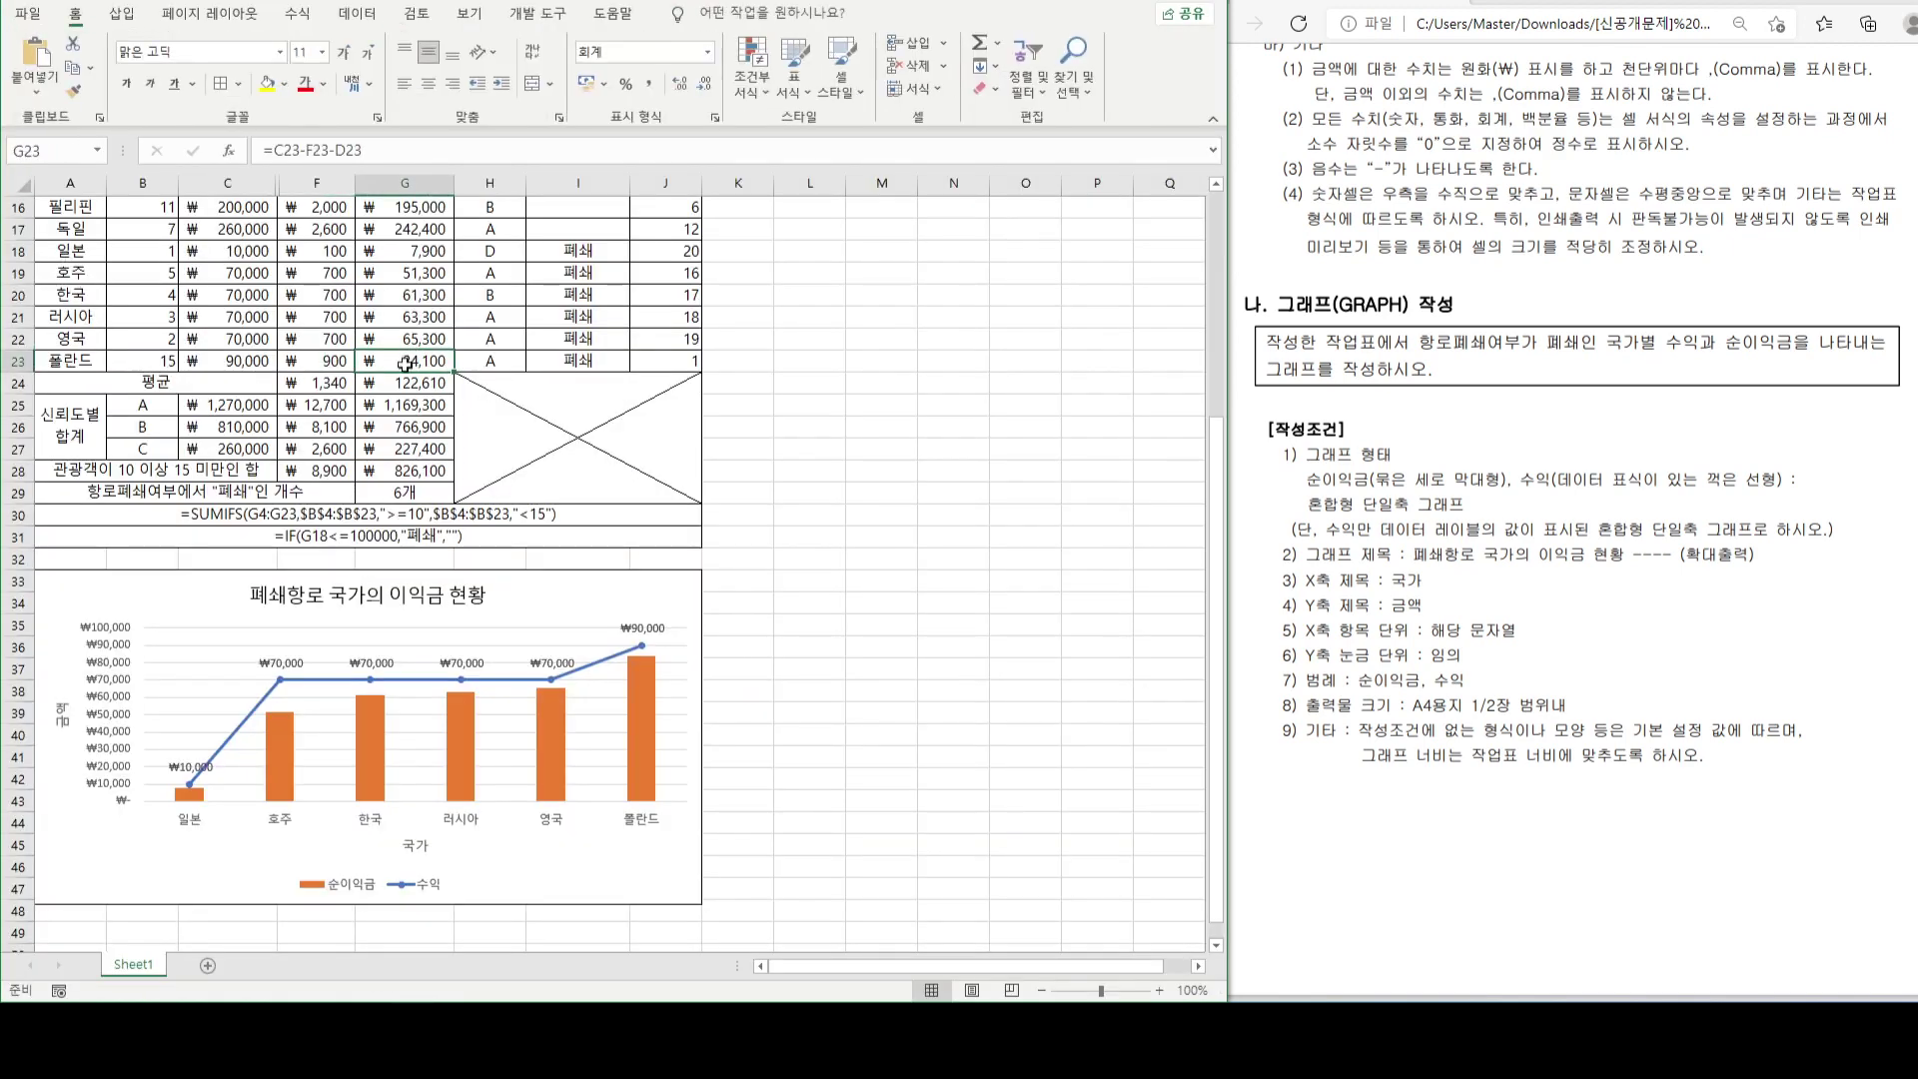
pyautogui.click(28, 14)
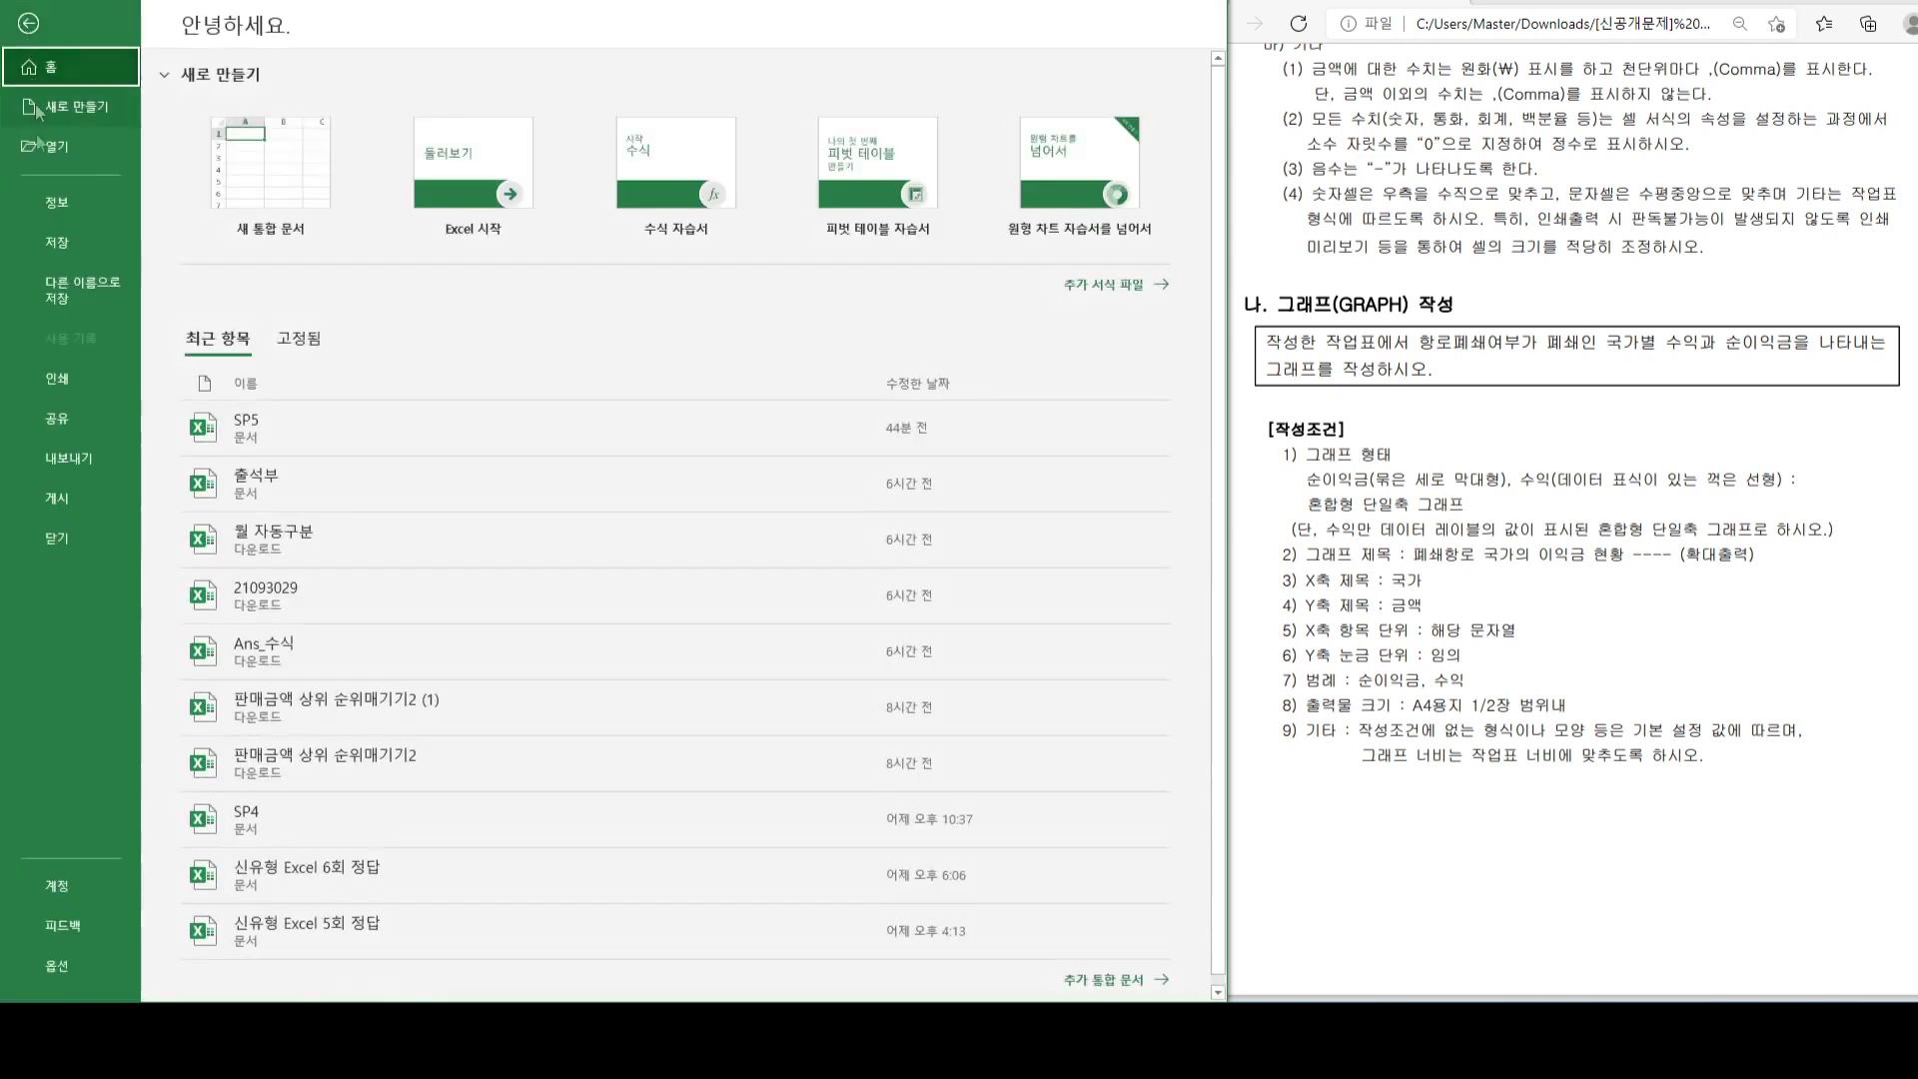
pyautogui.click(56, 386)
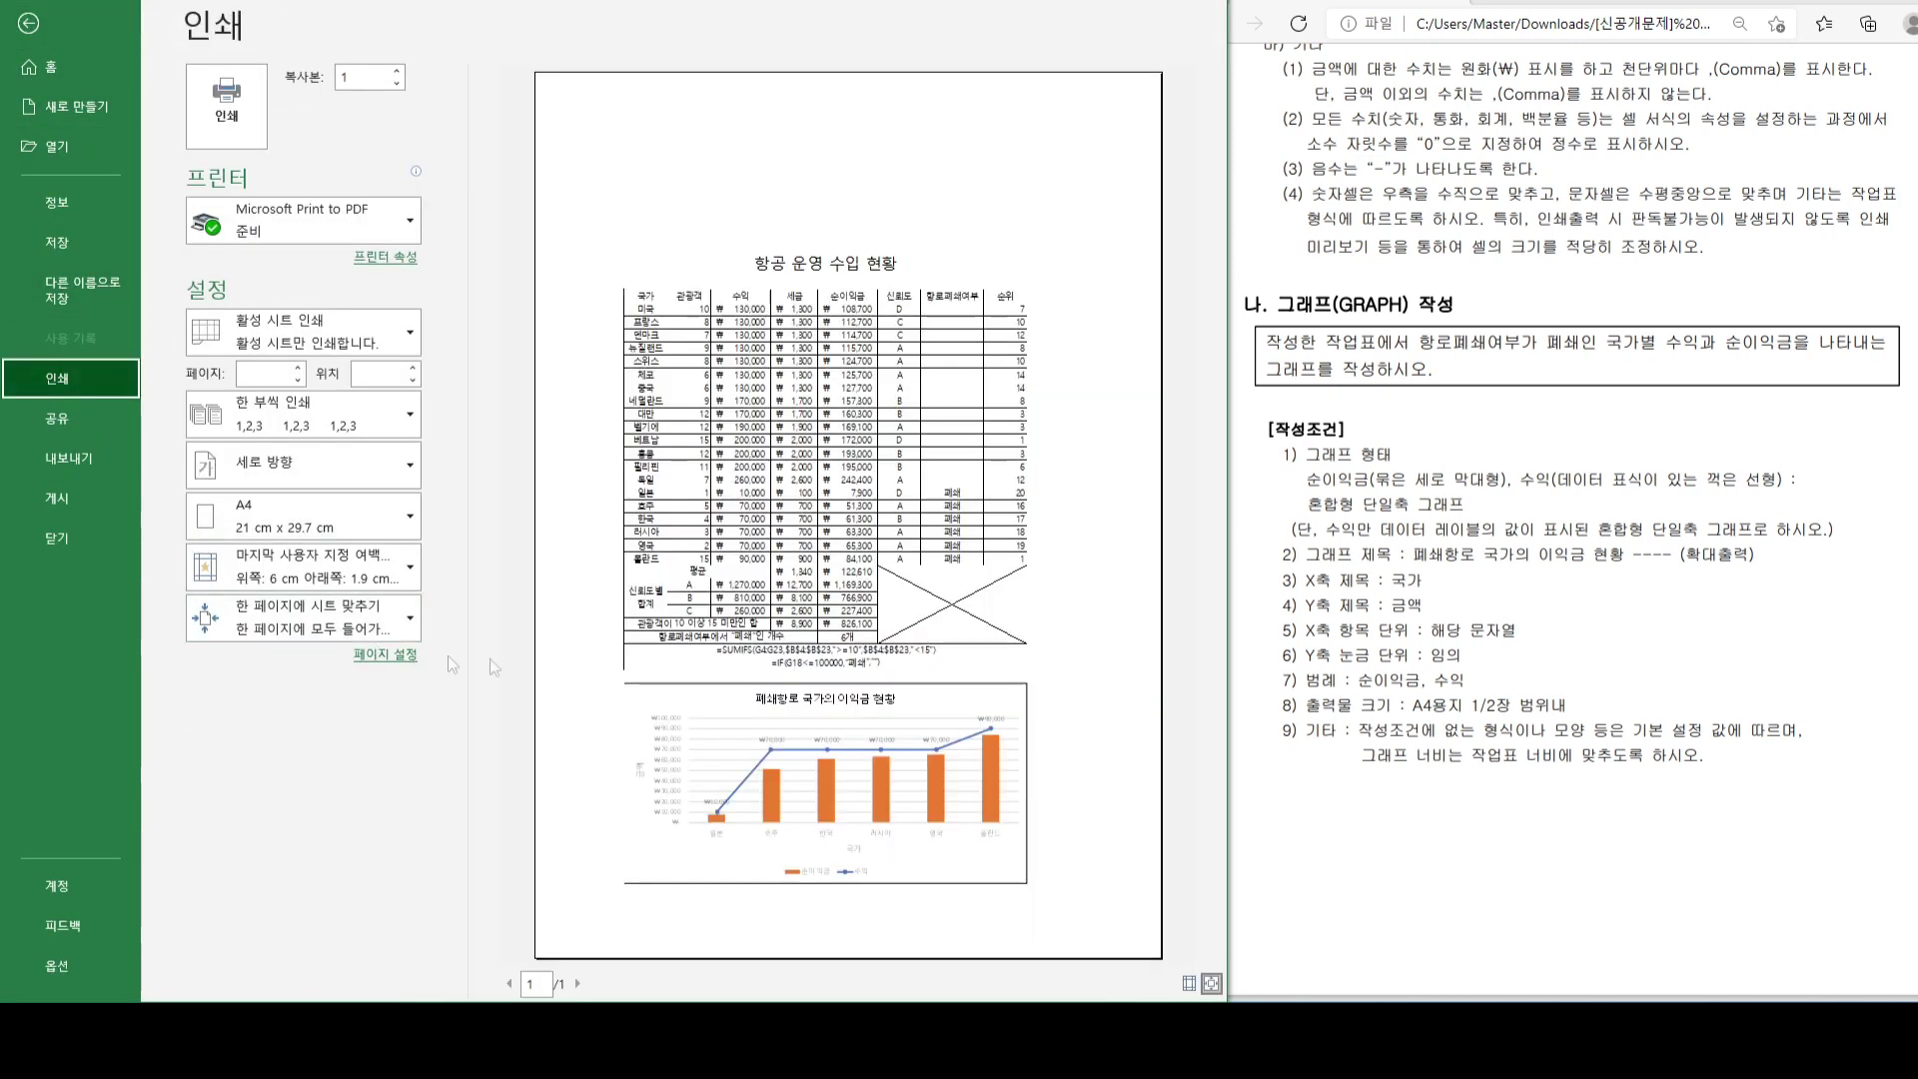